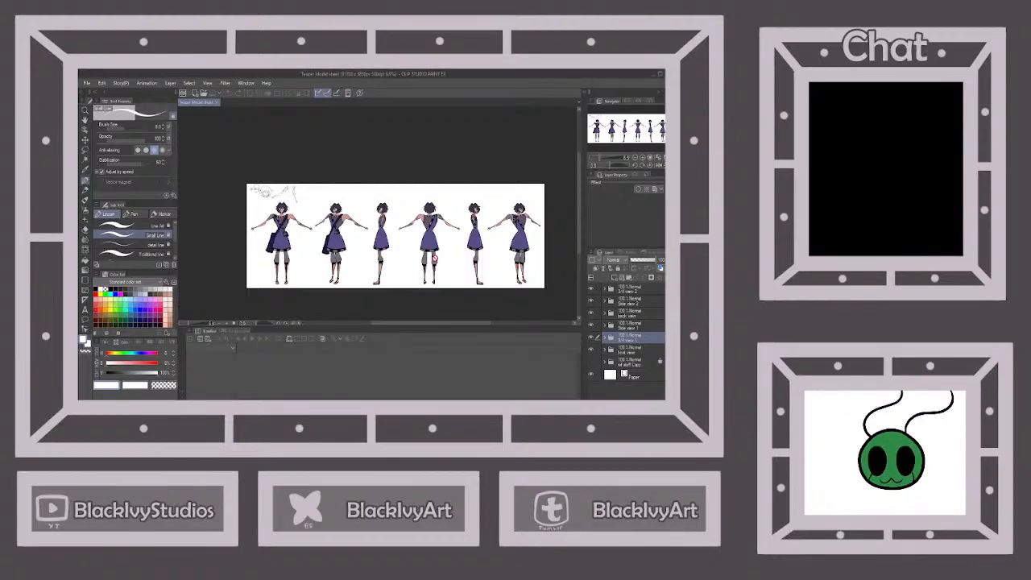
Expand the Side view 1 folder and select the topmost outfit folder inside it.
{"action": "scroll", "coordinate": [439, 198], "scroll_direction": "down", "scroll_amount": 1}
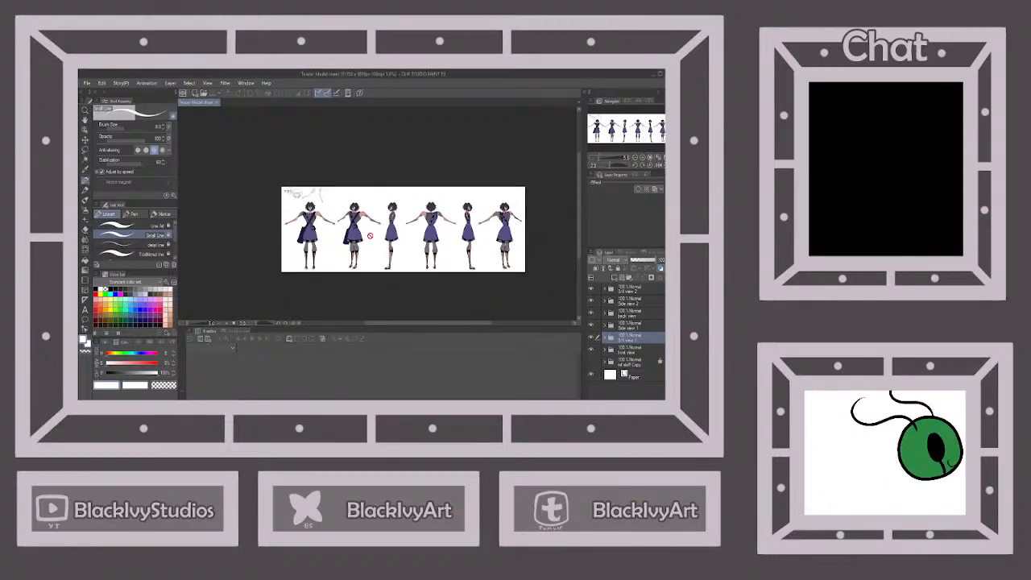
{"action": "scroll", "coordinate": [371, 229], "scroll_direction": "up", "scroll_amount": 3}
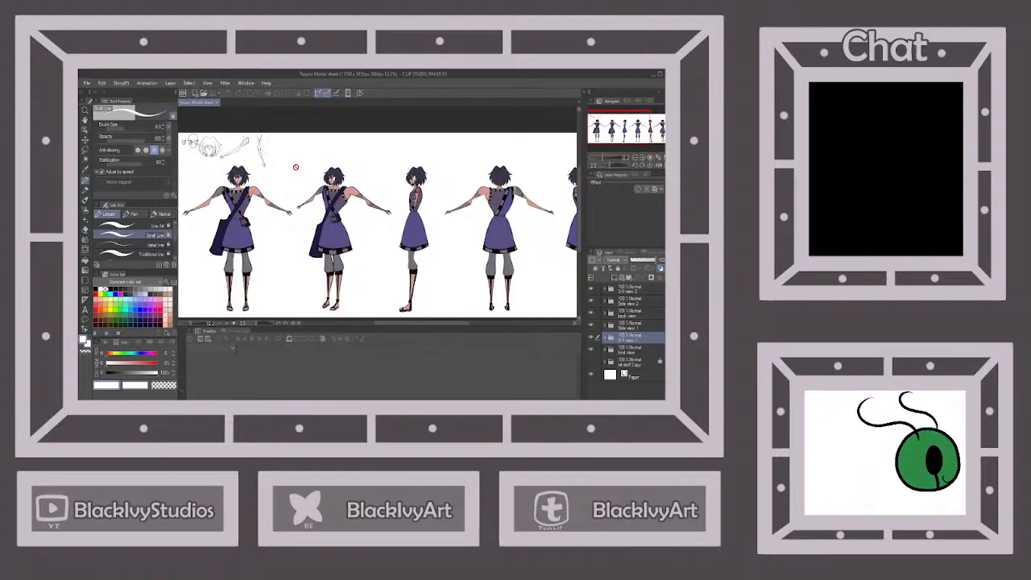
{"action": "scroll", "coordinate": [295, 167], "scroll_direction": "up", "scroll_amount": 1}
{"action": "scroll", "coordinate": [294, 175], "scroll_direction": "down", "scroll_amount": 2}
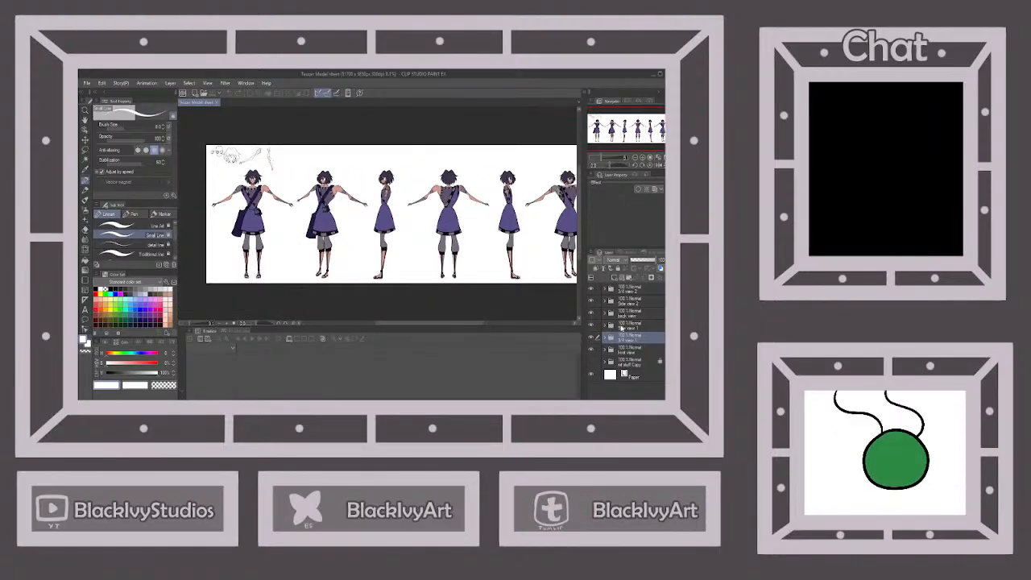
{"action": "left_click", "coordinate": [612, 325]}
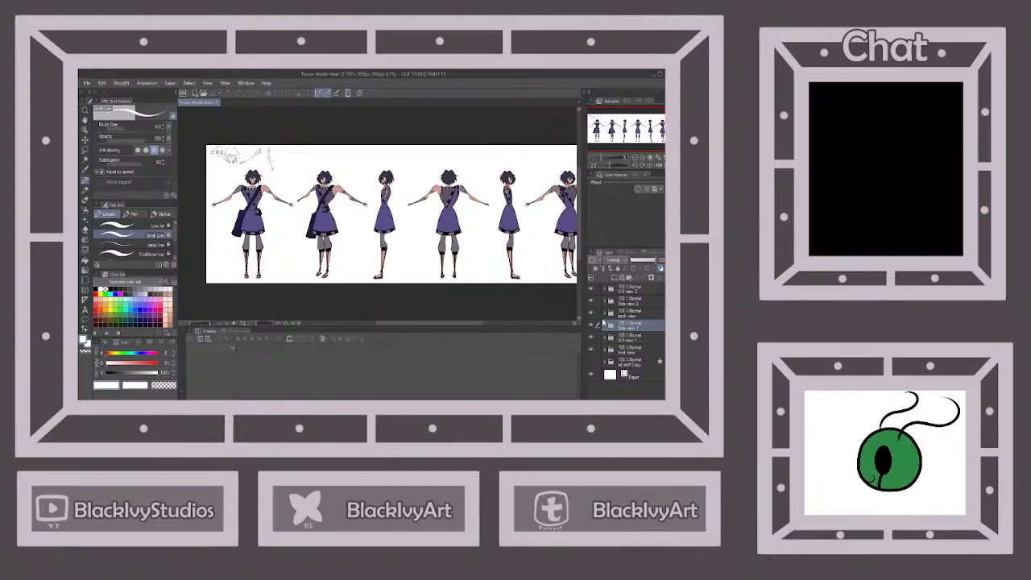
{"action": "left_click", "coordinate": [604, 327]}
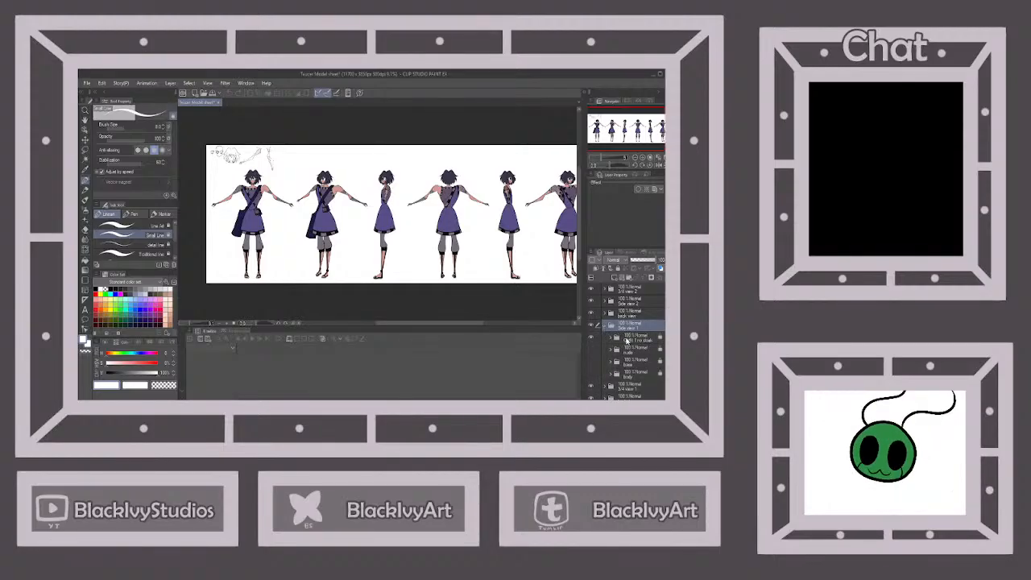
{"action": "left_click", "coordinate": [627, 339]}
Duplicate the selected outfit folder inside Side view 1 and hide the original.
{"action": "scroll", "coordinate": [240, 174], "scroll_direction": "up", "scroll_amount": 5}
{"action": "scroll", "coordinate": [234, 171], "scroll_direction": "up", "scroll_amount": 3}
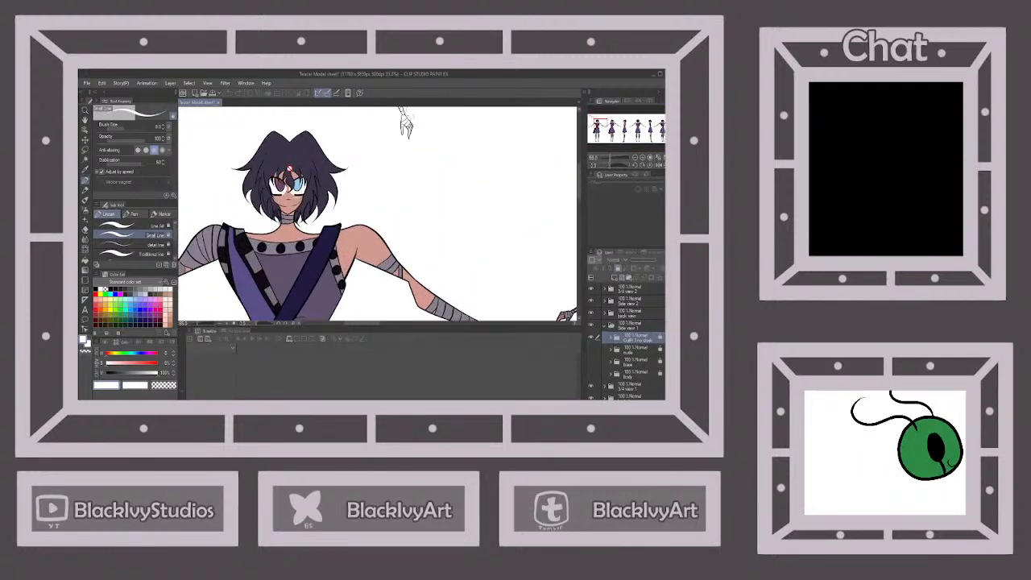
{"action": "scroll", "coordinate": [241, 171], "scroll_direction": "down", "scroll_amount": 8}
{"action": "scroll", "coordinate": [241, 171], "scroll_direction": "down", "scroll_amount": 2}
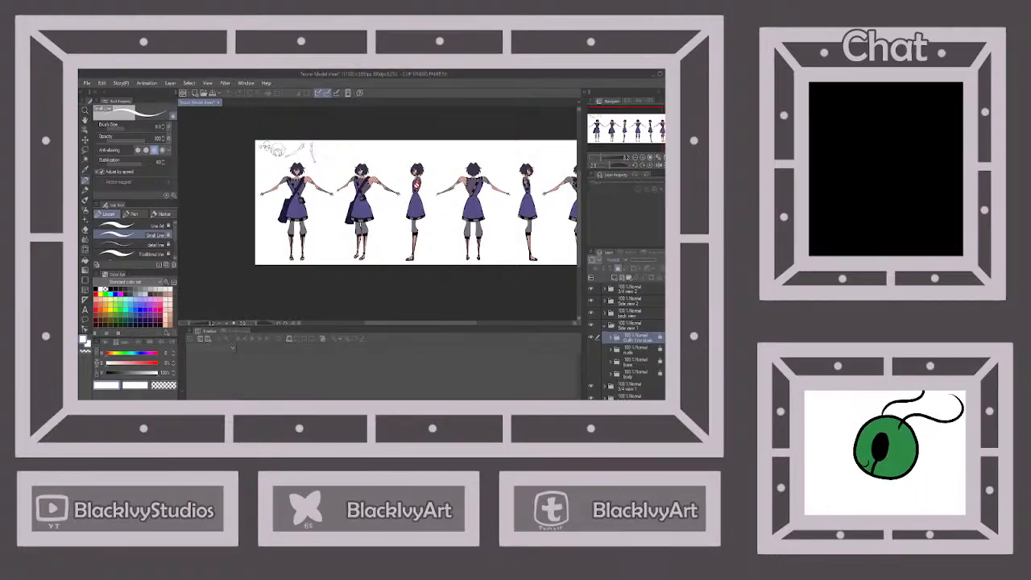
{"action": "scroll", "coordinate": [411, 184], "scroll_direction": "up", "scroll_amount": 3}
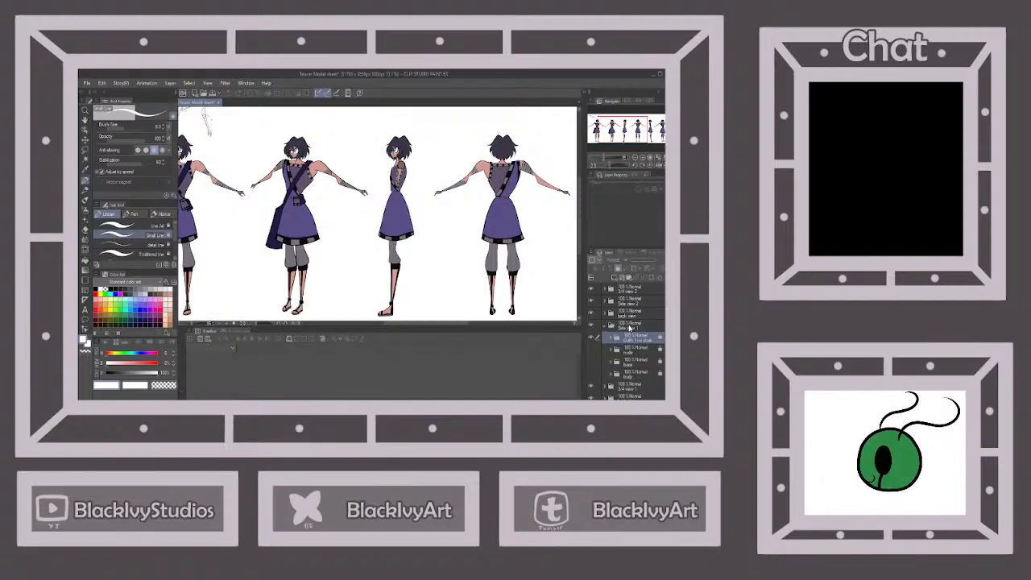
{"action": "key", "text": "ctrl+v"}
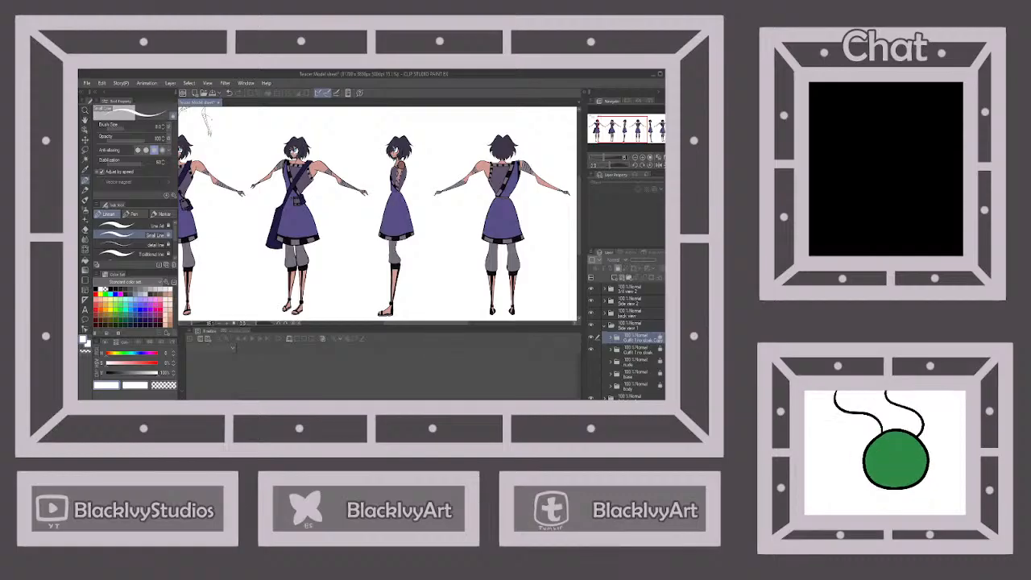
{"action": "left_click", "coordinate": [591, 349]}
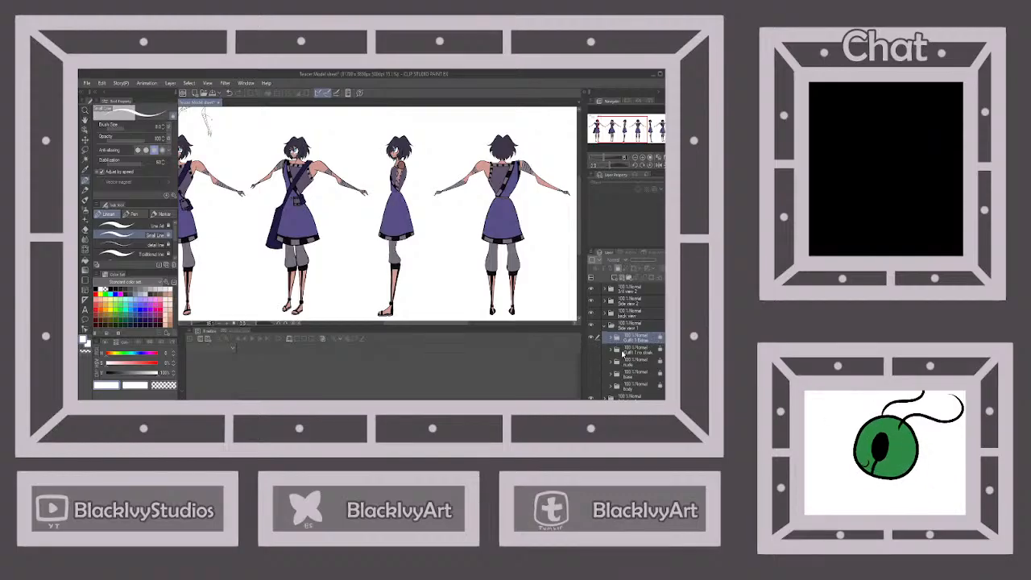
Examine the waist pouch and bag on the front and three-quarter figures against the side view.
{"action": "scroll", "coordinate": [623, 352], "scroll_direction": "down", "scroll_amount": 2}
{"action": "scroll", "coordinate": [465, 203], "scroll_direction": "down", "scroll_amount": 1}
{"action": "scroll", "coordinate": [465, 202], "scroll_direction": "down", "scroll_amount": 1}
{"action": "scroll", "coordinate": [228, 199], "scroll_direction": "up", "scroll_amount": 3}
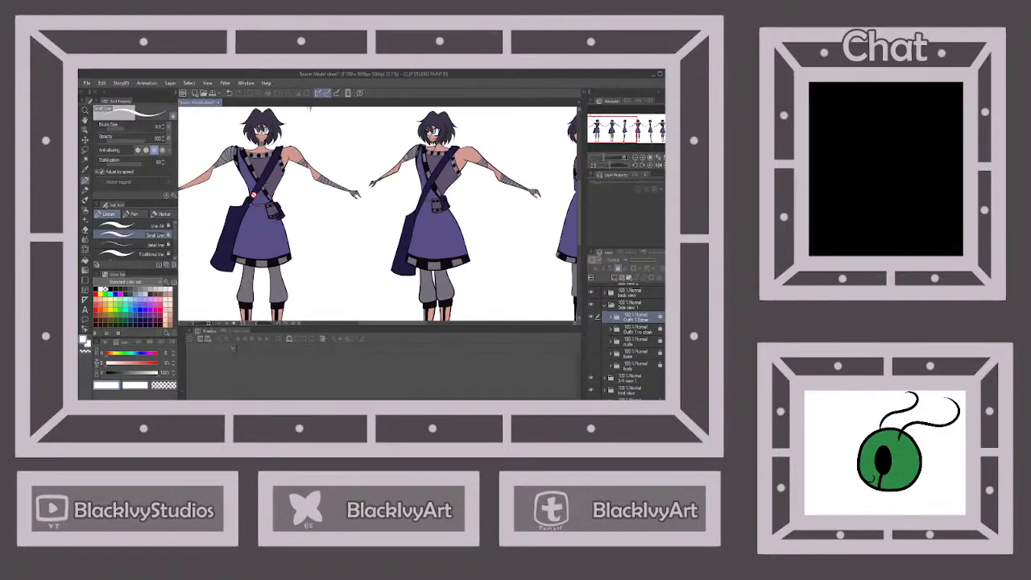
{"action": "scroll", "coordinate": [265, 189], "scroll_direction": "down", "scroll_amount": 3}
{"action": "scroll", "coordinate": [452, 173], "scroll_direction": "up", "scroll_amount": 2}
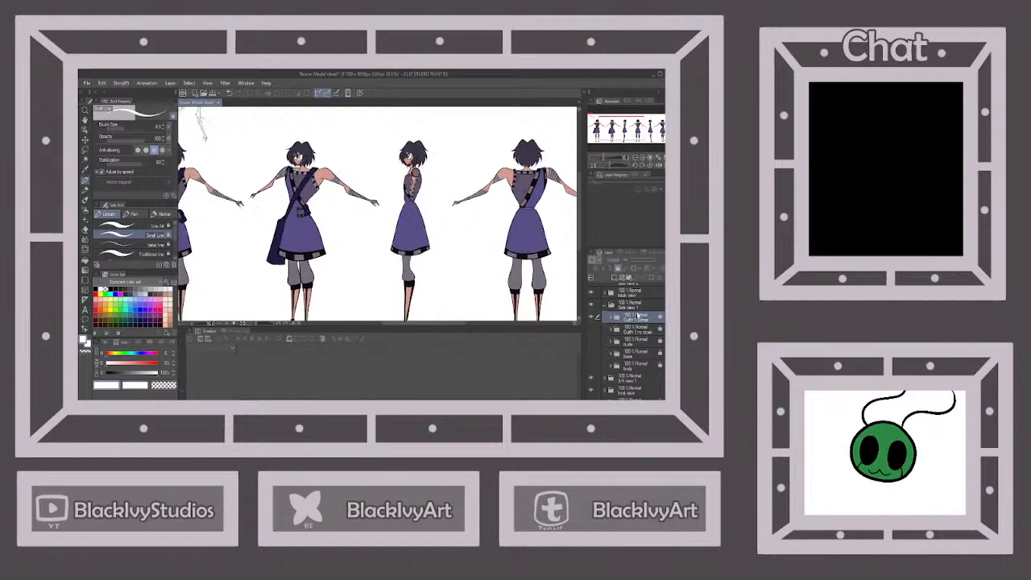
{"action": "left_click", "coordinate": [607, 380]}
{"action": "left_click", "coordinate": [607, 379]}
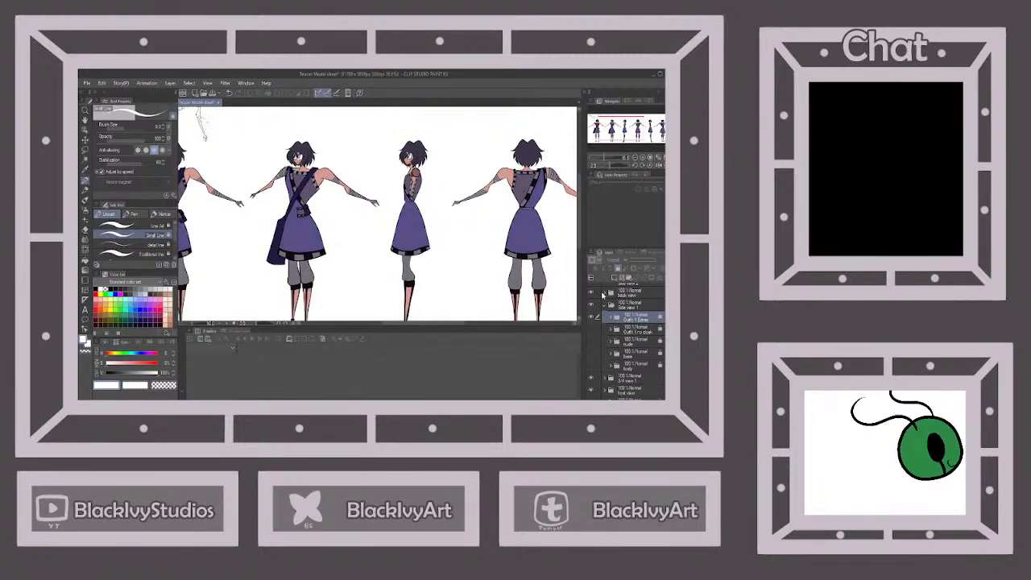
{"action": "scroll", "coordinate": [400, 142], "scroll_direction": "down", "scroll_amount": 2}
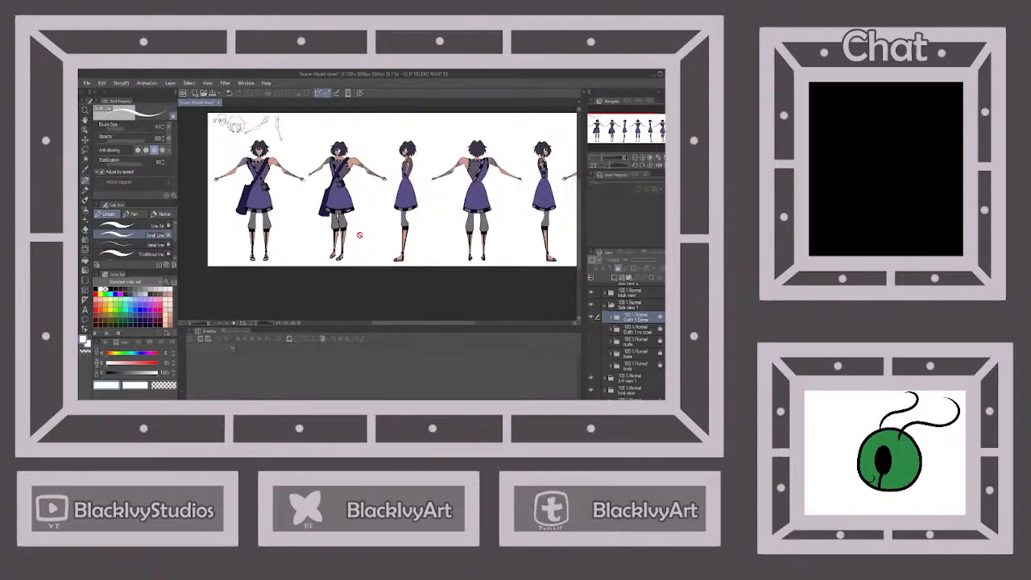
Unlock and expand the duplicated outfit folder, leaving its line layer selected and its color layer hidden.
{"action": "left_click", "coordinate": [618, 268]}
{"action": "left_click", "coordinate": [610, 320]}
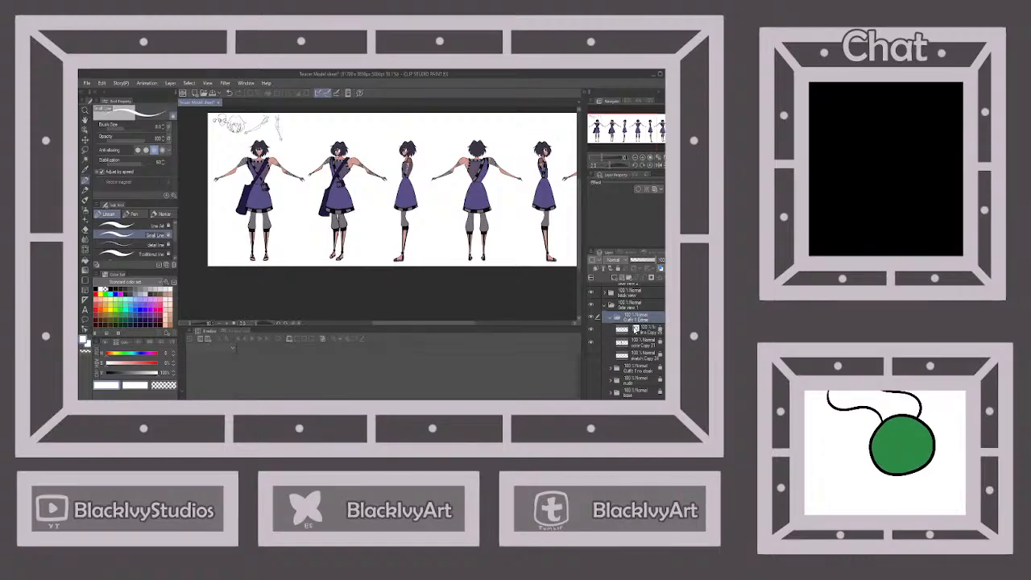
{"action": "left_click", "coordinate": [636, 329]}
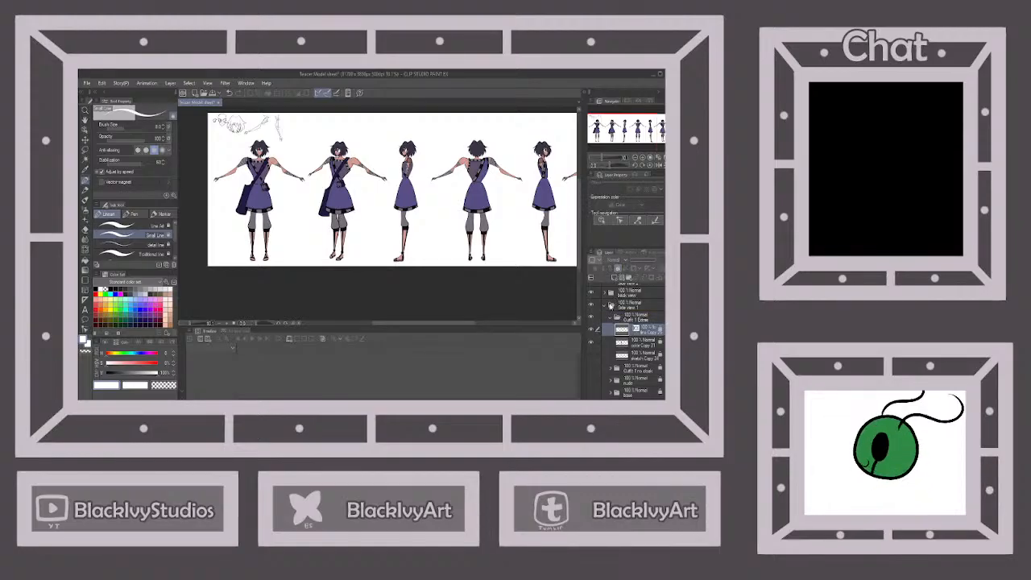
{"action": "left_click", "coordinate": [591, 343]}
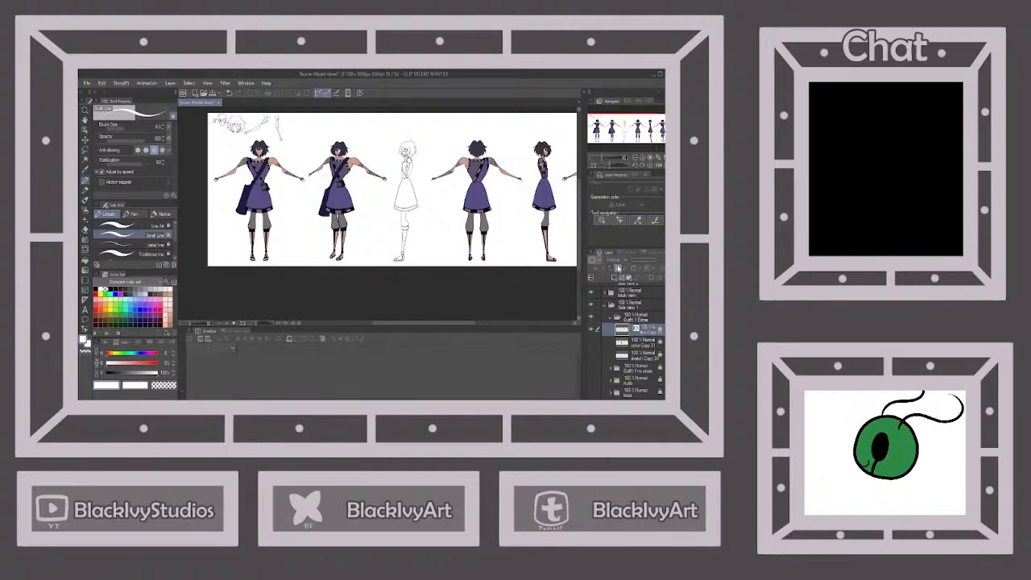
Fade the side view's line layer to about half opacity, relock it, and add a new vector layer above it.
{"action": "left_click", "coordinate": [617, 268]}
{"action": "left_click", "coordinate": [643, 261]}
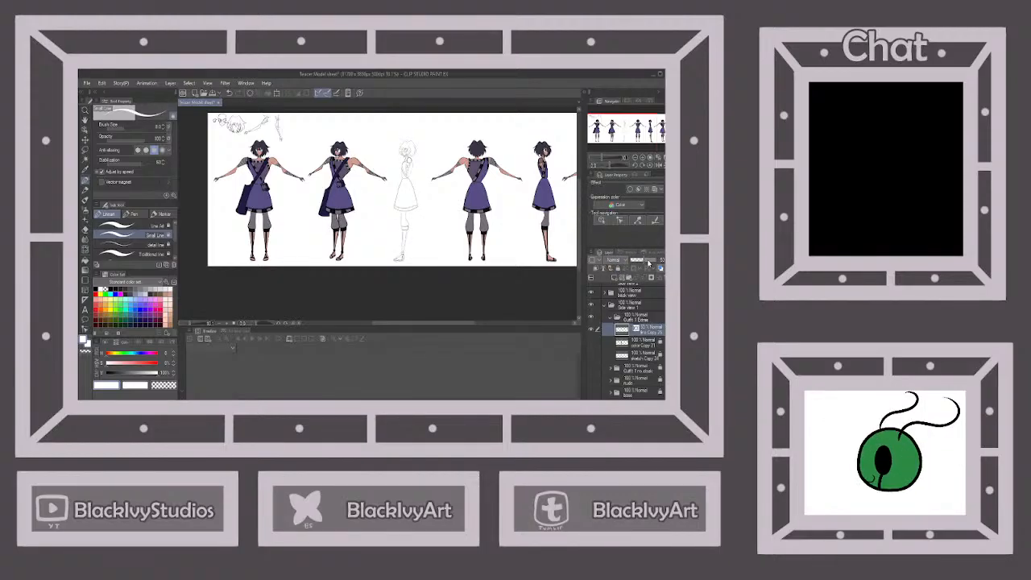
{"action": "left_click", "coordinate": [619, 269]}
{"action": "left_click", "coordinate": [621, 277]}
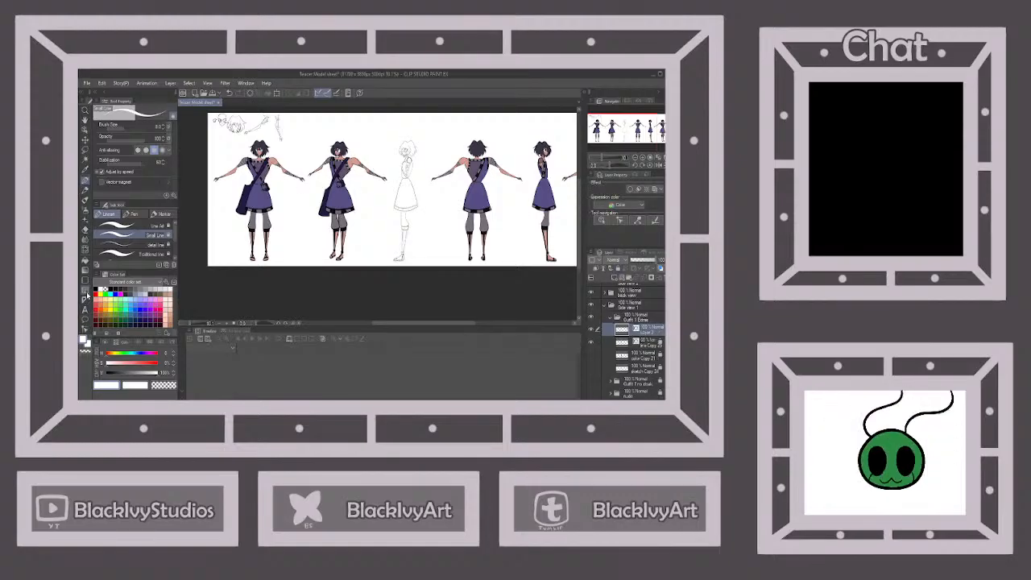
Set the drawing colour to black and save the model sheet.
{"action": "left_click", "coordinate": [97, 287]}
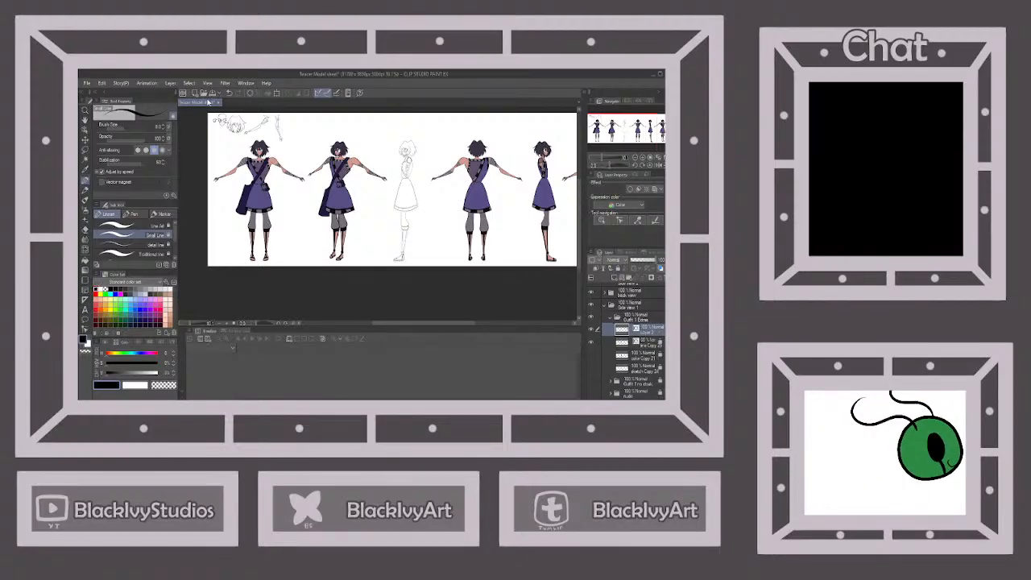
{"action": "left_click", "coordinate": [215, 92]}
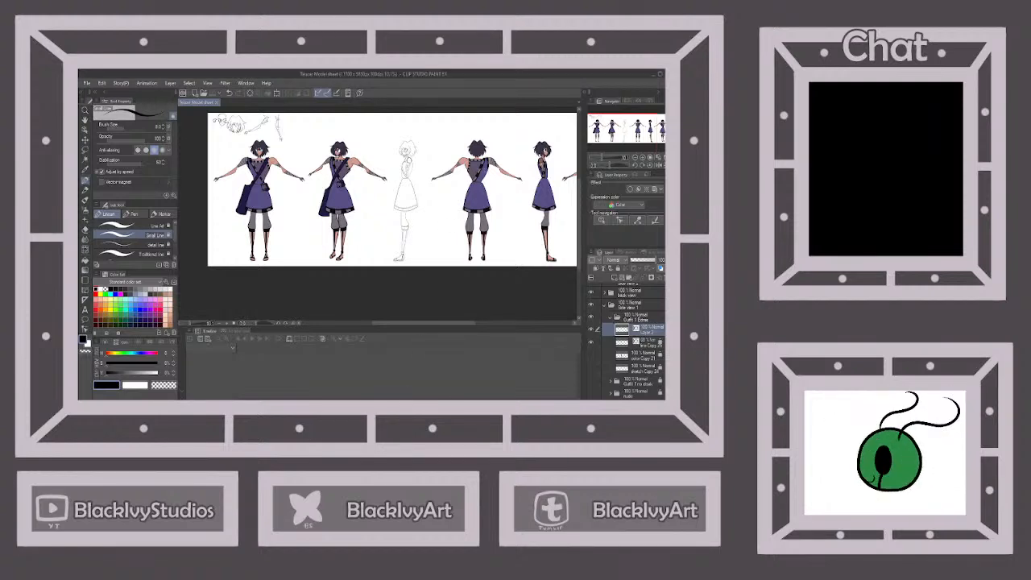
Choose the Line Art pen for inking at the side-view figure's waist.
{"action": "scroll", "coordinate": [424, 166], "scroll_direction": "up", "scroll_amount": 4}
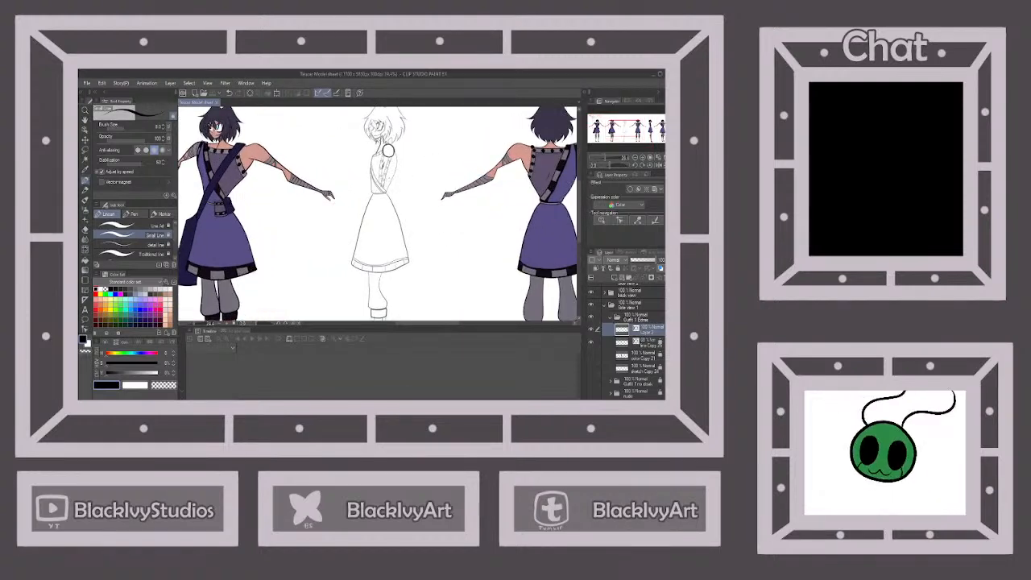
{"action": "scroll", "coordinate": [393, 201], "scroll_direction": "up", "scroll_amount": 3}
{"action": "left_click", "coordinate": [134, 228]}
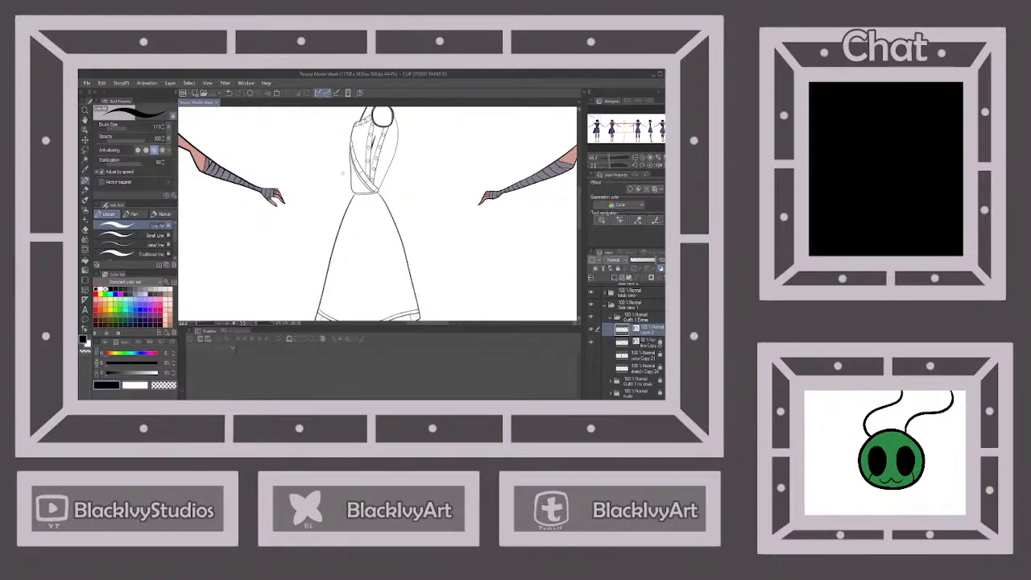
{"action": "scroll", "coordinate": [457, 187], "scroll_direction": "down", "scroll_amount": 3}
{"action": "scroll", "coordinate": [423, 137], "scroll_direction": "down", "scroll_amount": 3}
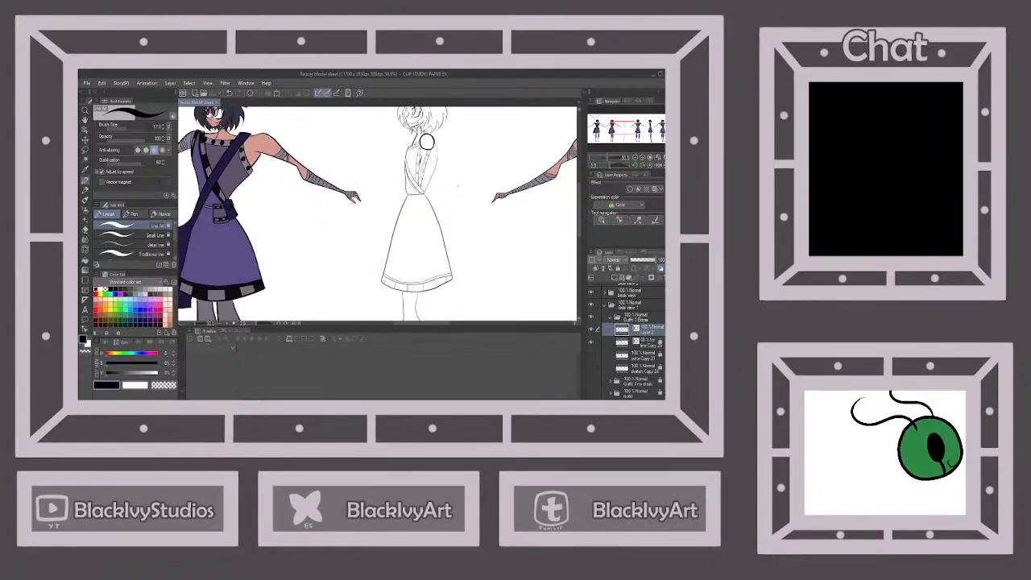
{"action": "scroll", "coordinate": [419, 169], "scroll_direction": "up", "scroll_amount": 5}
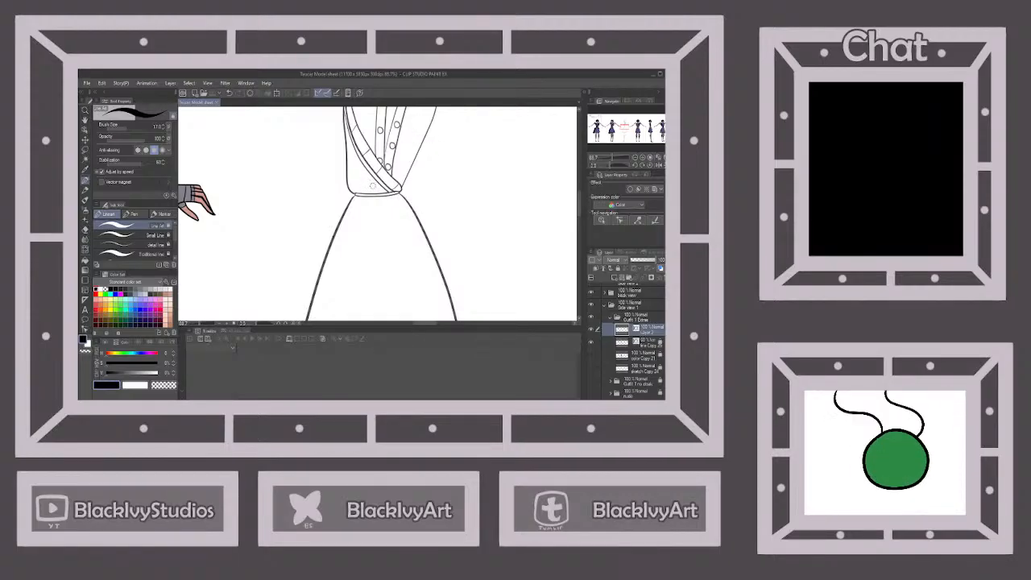
Draw a small rectangular pouch flap over the waistband of the side-view figure.
{"action": "left_click_drag", "start_coordinate": [373, 186], "coordinate": [400, 181]}
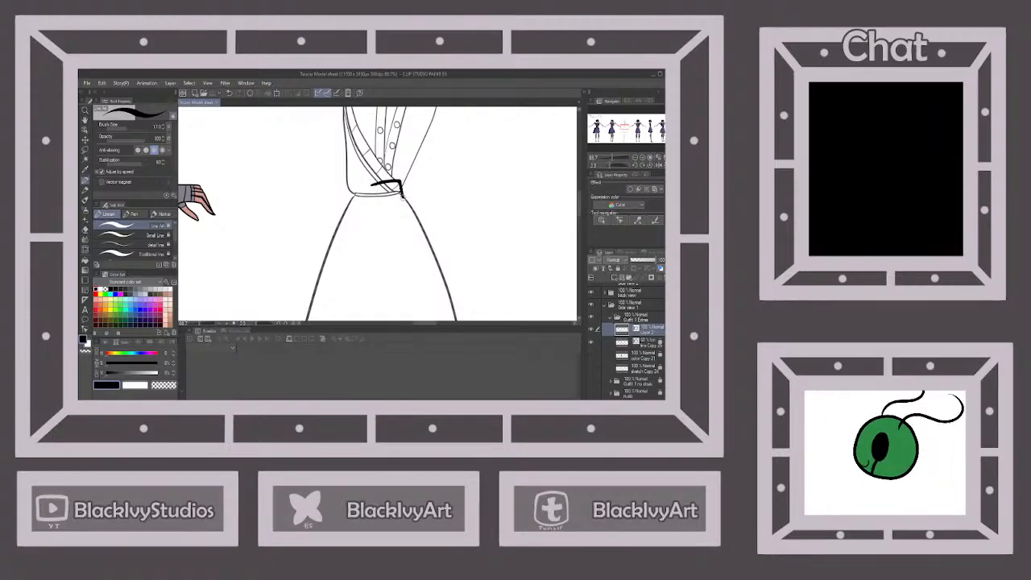
{"action": "key", "text": "ctrl+z"}
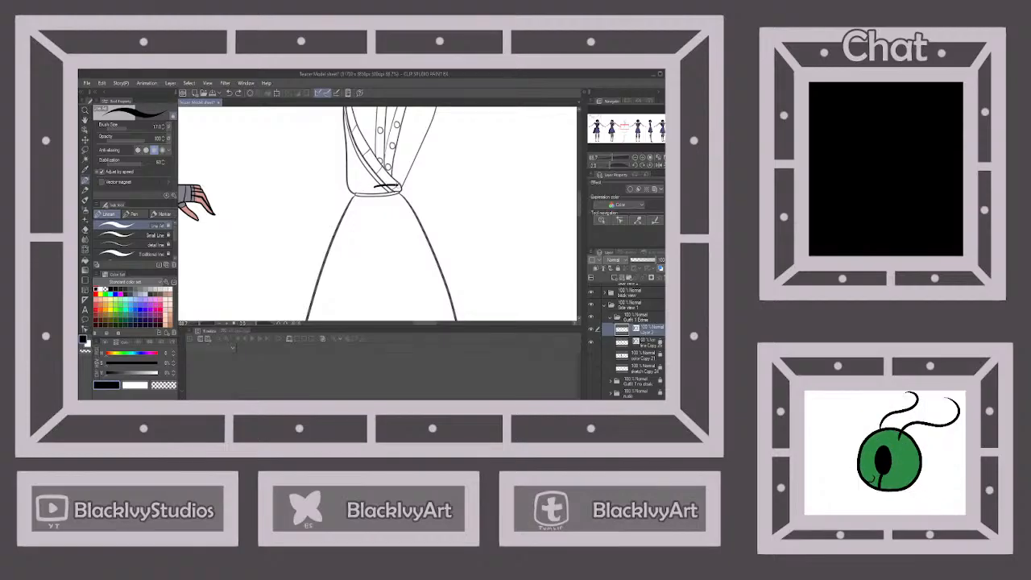
{"action": "key", "text": "ctrl+z"}
{"action": "left_click_drag", "start_coordinate": [375, 186], "coordinate": [399, 185]}
{"action": "key", "text": "ctrl+z"}
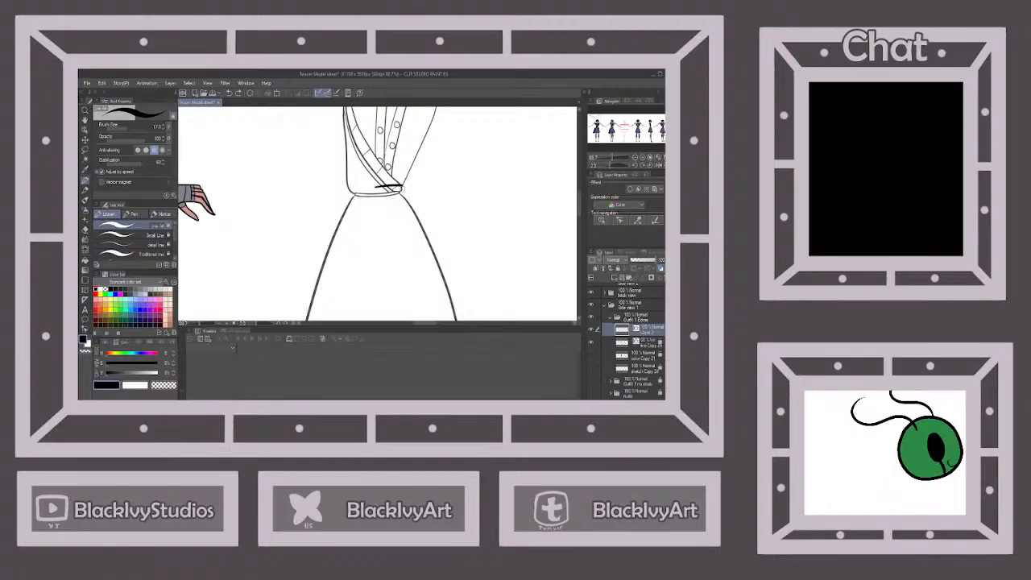
{"action": "mouse_move", "coordinate": [405, 207]}
{"action": "left_mouse_down"}
{"action": "mouse_move", "coordinate": [380, 202]}
{"action": "mouse_move", "coordinate": [397, 186]}
{"action": "mouse_move", "coordinate": [376, 207]}
{"action": "mouse_move", "coordinate": [374, 188]}
{"action": "mouse_move", "coordinate": [403, 185]}
{"action": "mouse_move", "coordinate": [403, 209]}
{"action": "mouse_move", "coordinate": [377, 208]}
{"action": "mouse_move", "coordinate": [377, 192]}
{"action": "left_mouse_up"}
{"action": "key", "text": "ctrl+z"}
{"action": "key", "text": "ctrl+z"}
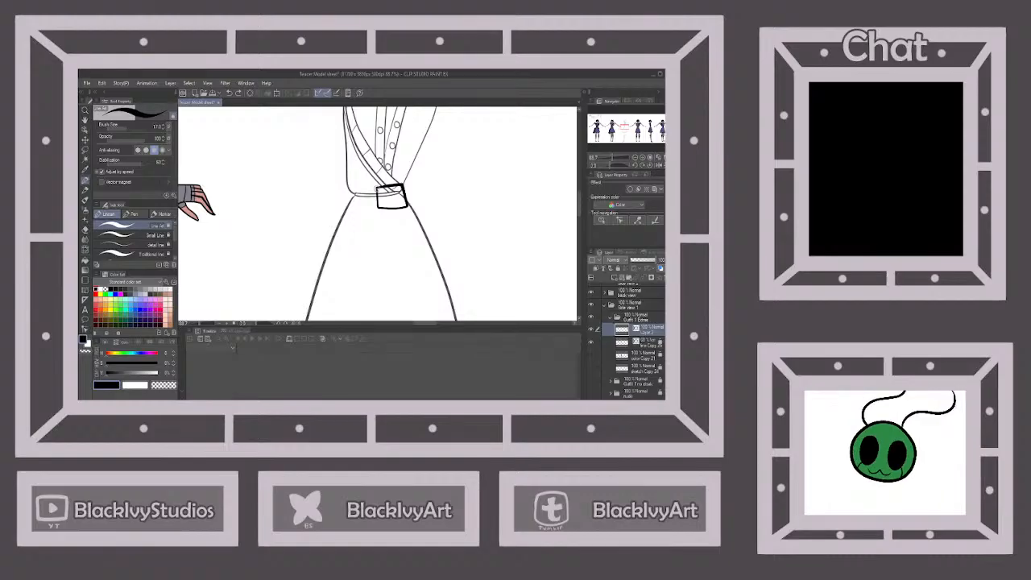
{"action": "scroll", "coordinate": [460, 180], "scroll_direction": "down", "scroll_amount": 3}
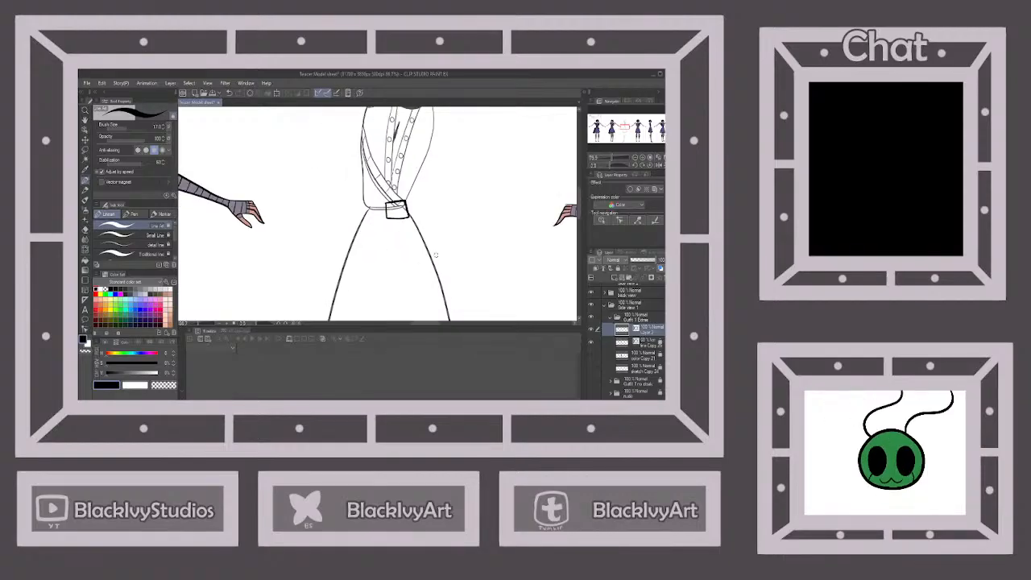
{"action": "scroll", "coordinate": [460, 182], "scroll_direction": "down", "scroll_amount": 2}
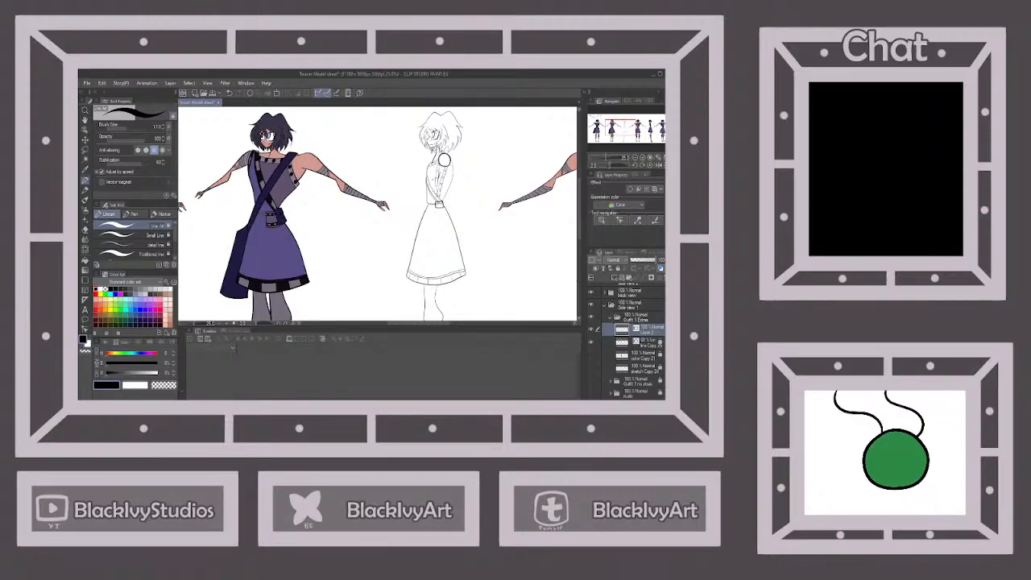
Try to draw the pouch body hanging below the flap, and undo these strokes.
{"action": "scroll", "coordinate": [444, 159], "scroll_direction": "up", "scroll_amount": 5}
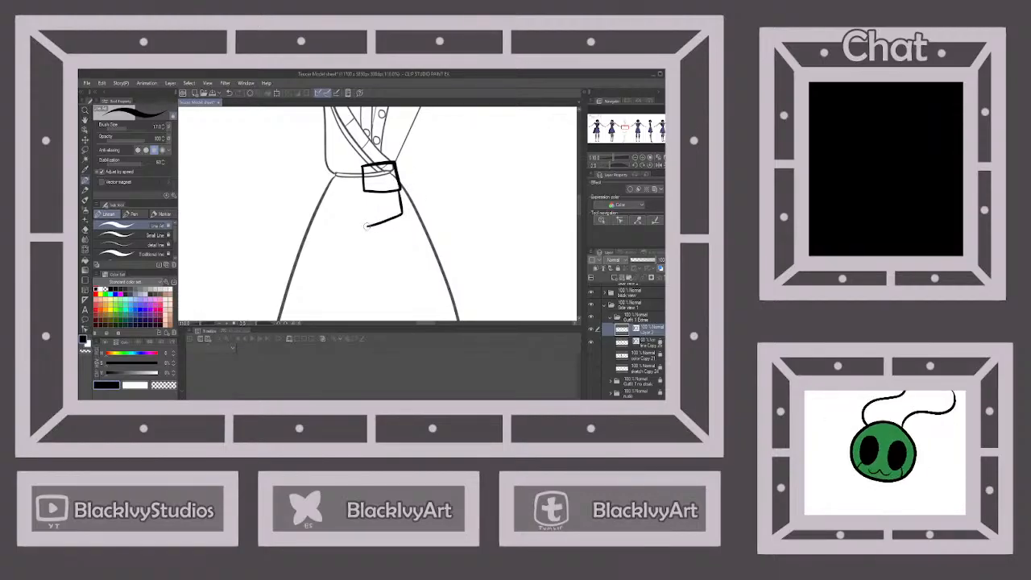
{"action": "mouse_move", "coordinate": [395, 191]}
{"action": "left_mouse_down"}
{"action": "mouse_move", "coordinate": [401, 216]}
{"action": "mouse_move", "coordinate": [373, 219]}
{"action": "left_mouse_up"}
{"action": "key", "text": "ctrl+z"}
{"action": "left_click_drag", "start_coordinate": [396, 186], "coordinate": [408, 231]}
{"action": "key", "text": "ctrl+z"}
{"action": "mouse_move", "coordinate": [398, 188]}
{"action": "left_mouse_down"}
{"action": "mouse_move", "coordinate": [404, 218]}
{"action": "mouse_move", "coordinate": [366, 215]}
{"action": "mouse_move", "coordinate": [366, 225]}
{"action": "mouse_move", "coordinate": [402, 218]}
{"action": "mouse_move", "coordinate": [398, 187]}
{"action": "mouse_move", "coordinate": [367, 204]}
{"action": "mouse_move", "coordinate": [369, 219]}
{"action": "mouse_move", "coordinate": [403, 214]}
{"action": "mouse_move", "coordinate": [398, 188]}
{"action": "mouse_move", "coordinate": [364, 218]}
{"action": "mouse_move", "coordinate": [406, 220]}
{"action": "left_mouse_up"}
{"action": "key", "text": "ctrl+z"}
{"action": "key", "text": "ctrl+z"}
{"action": "key", "text": "ctrl+z"}
{"action": "key", "text": "ctrl+z"}
{"action": "key", "text": "ctrl+z"}
Redraw the pouch flap as a slightly slanted rectangle across the back end of the side view's waistband.
{"action": "mouse_move", "coordinate": [365, 191]}
{"action": "left_mouse_down"}
{"action": "mouse_move", "coordinate": [370, 226]}
{"action": "mouse_move", "coordinate": [408, 216]}
{"action": "mouse_move", "coordinate": [387, 166]}
{"action": "mouse_move", "coordinate": [401, 165]}
{"action": "mouse_move", "coordinate": [407, 187]}
{"action": "mouse_move", "coordinate": [370, 168]}
{"action": "mouse_move", "coordinate": [398, 166]}
{"action": "mouse_move", "coordinate": [400, 182]}
{"action": "mouse_move", "coordinate": [377, 167]}
{"action": "mouse_move", "coordinate": [398, 165]}
{"action": "mouse_move", "coordinate": [402, 183]}
{"action": "mouse_move", "coordinate": [367, 168]}
{"action": "mouse_move", "coordinate": [393, 166]}
{"action": "mouse_move", "coordinate": [395, 184]}
{"action": "mouse_move", "coordinate": [381, 189]}
{"action": "mouse_move", "coordinate": [362, 188]}
{"action": "mouse_move", "coordinate": [361, 169]}
{"action": "left_mouse_up"}
{"action": "key", "text": "ctrl+z"}
{"action": "key", "text": "ctrl+z"}
{"action": "key", "text": "ctrl+z"}
{"action": "key", "text": "ctrl+z"}
{"action": "key", "text": "ctrl+z"}
{"action": "key", "text": "ctrl+z"}
{"action": "key", "text": "ctrl+z"}
{"action": "key", "text": "ctrl+z"}
{"action": "key", "text": "ctrl+z"}
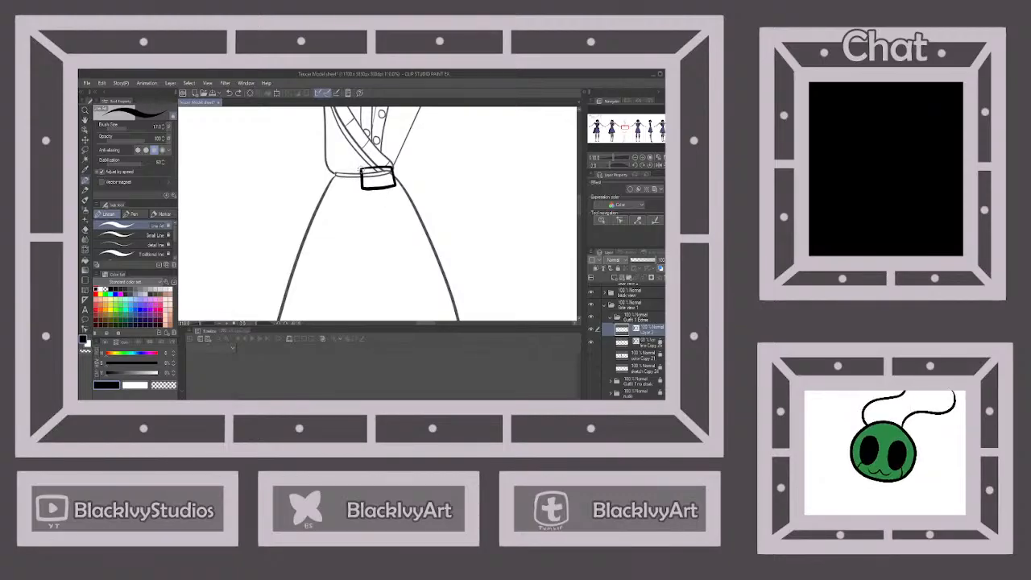
Draw the pouch body below the flap, widening slightly downward, and add a small round button on the flap.
{"action": "mouse_move", "coordinate": [362, 188]}
{"action": "left_mouse_down"}
{"action": "mouse_move", "coordinate": [362, 216]}
{"action": "mouse_move", "coordinate": [399, 208]}
{"action": "left_mouse_up"}
{"action": "key", "text": "ctrl+z"}
{"action": "key", "text": "ctrl+z"}
{"action": "mouse_move", "coordinate": [361, 216]}
{"action": "left_mouse_down"}
{"action": "mouse_move", "coordinate": [400, 215]}
{"action": "mouse_move", "coordinate": [392, 186]}
{"action": "left_mouse_up"}
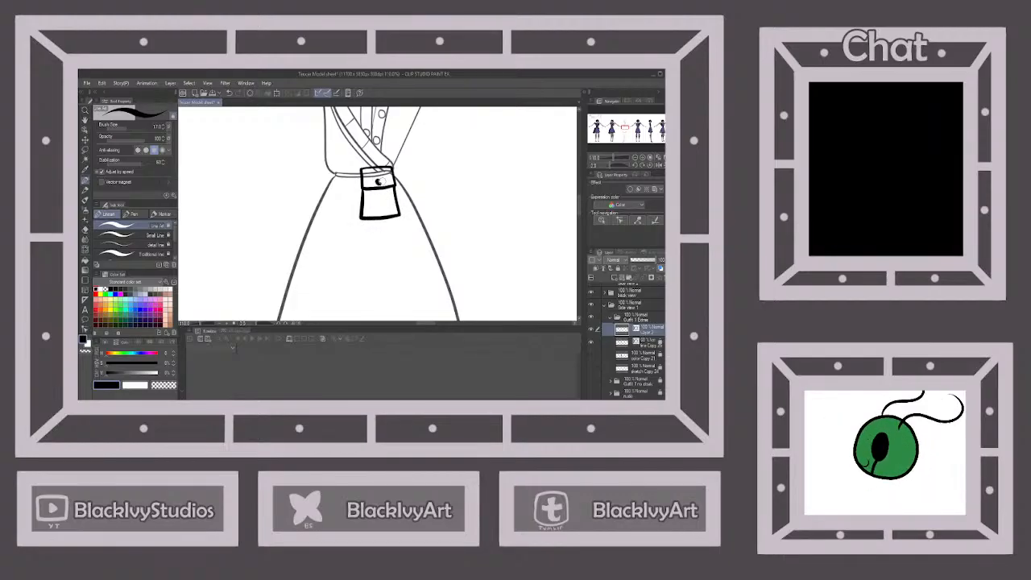
{"action": "left_click_drag", "start_coordinate": [381, 182], "coordinate": [378, 180]}
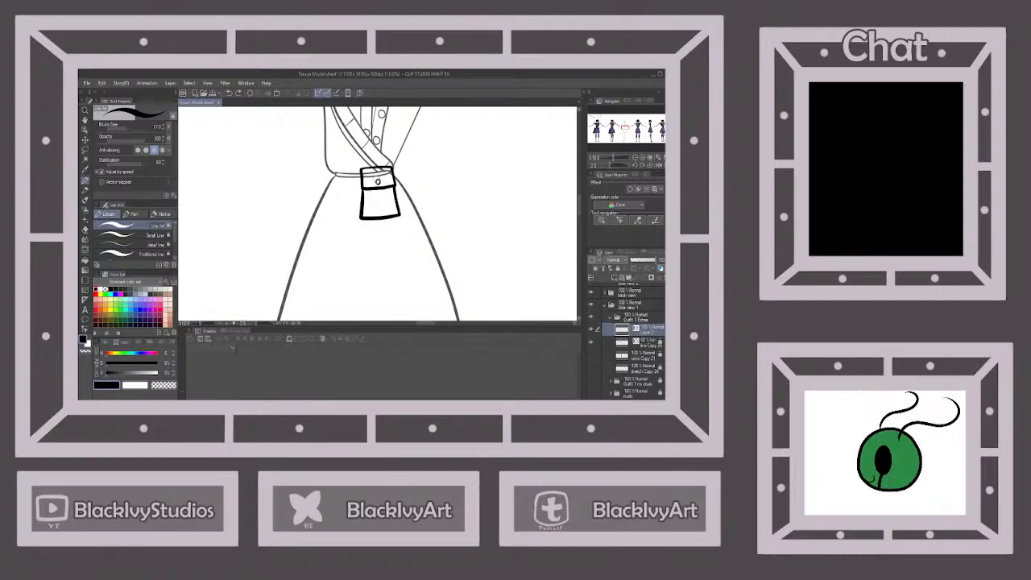
Stretch the side view's pouch flap and body longer and wider, tilting their lower edges toward the figure's back.
{"action": "scroll", "coordinate": [381, 182], "scroll_direction": "down", "scroll_amount": 5}
{"action": "scroll", "coordinate": [462, 196], "scroll_direction": "down", "scroll_amount": 3}
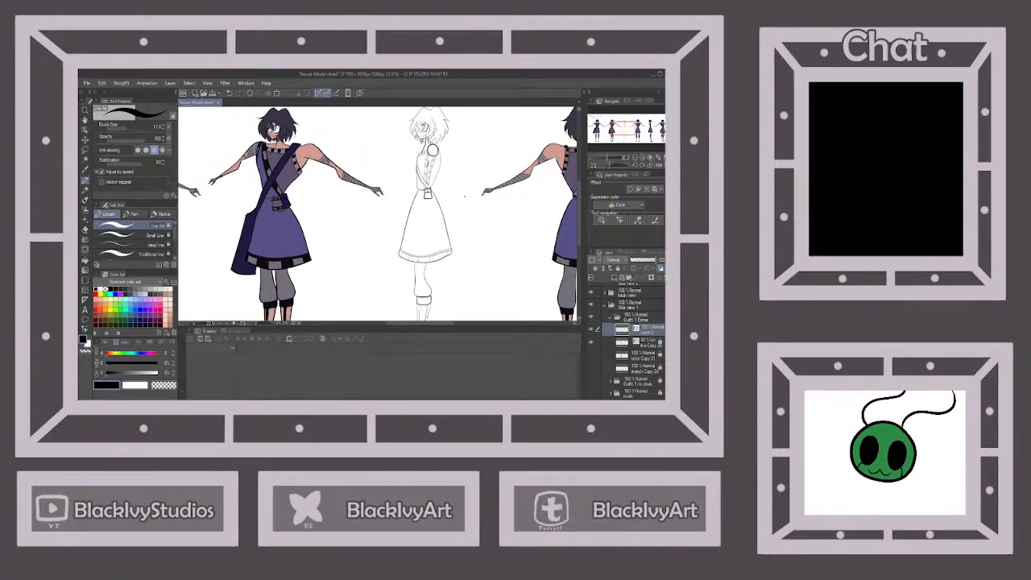
{"action": "scroll", "coordinate": [464, 195], "scroll_direction": "down", "scroll_amount": 3}
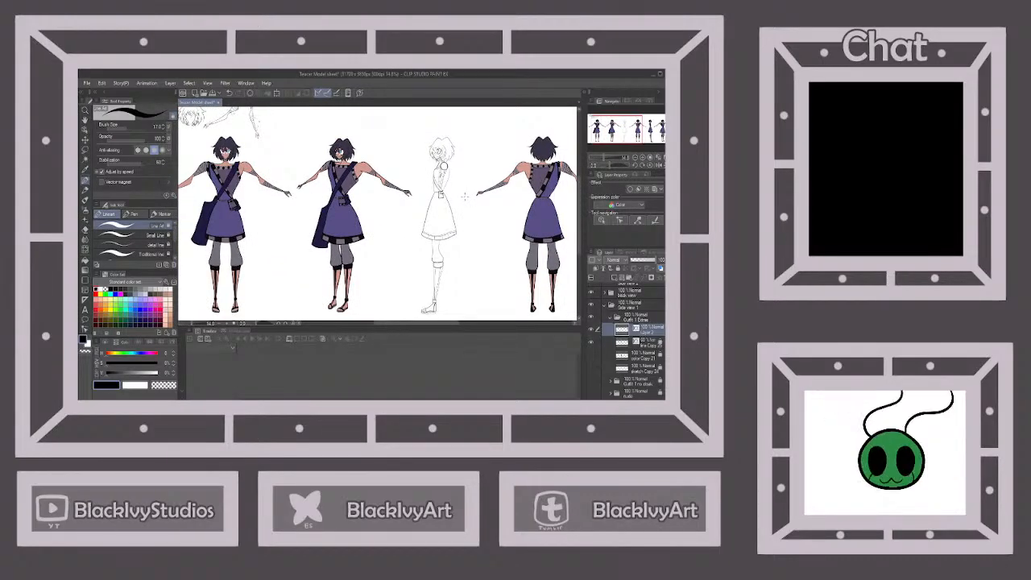
{"action": "scroll", "coordinate": [464, 196], "scroll_direction": "up", "scroll_amount": 7}
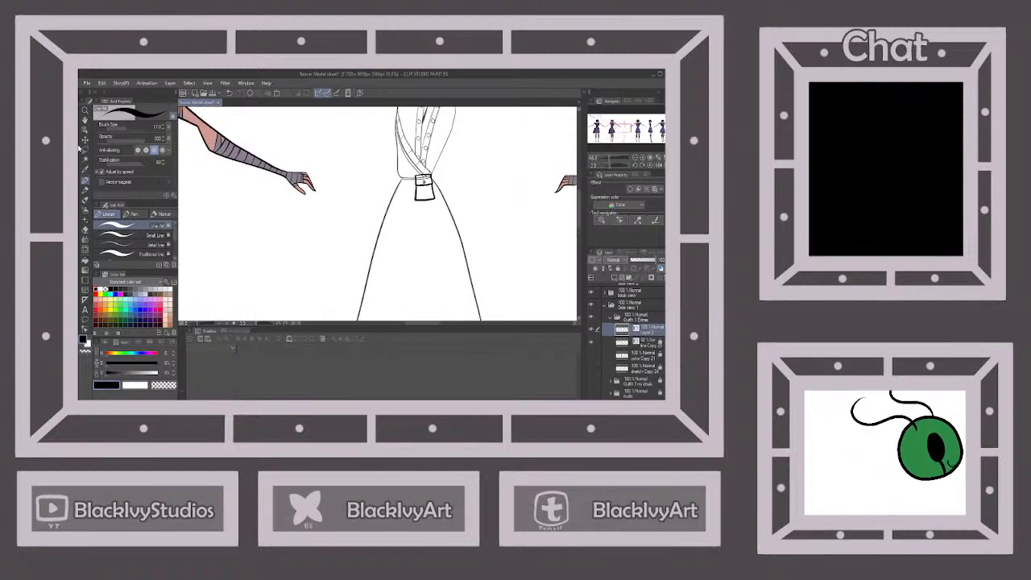
{"action": "left_click", "coordinate": [83, 129]}
{"action": "scroll", "coordinate": [368, 172], "scroll_direction": "up", "scroll_amount": 5}
{"action": "left_click", "coordinate": [451, 191]}
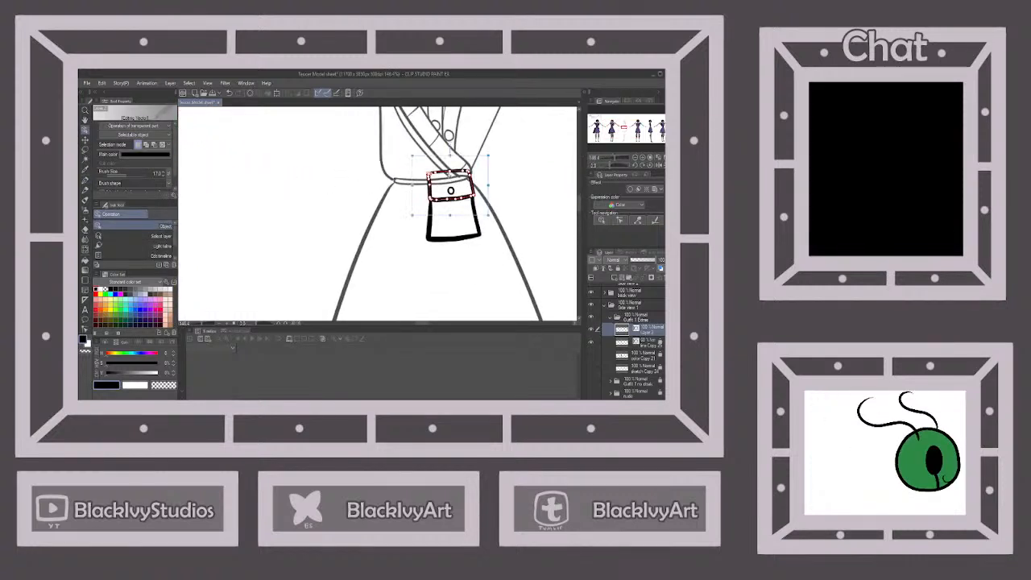
{"action": "left_click_drag", "start_coordinate": [452, 236], "coordinate": [452, 278]}
{"action": "left_click_drag", "start_coordinate": [496, 219], "coordinate": [509, 211]}
{"action": "left_click_drag", "start_coordinate": [511, 148], "coordinate": [479, 145]}
{"action": "left_click", "coordinate": [529, 165]}
{"action": "left_click", "coordinate": [453, 193]}
Move the round button to the middle of the reshaped flap and save the document.
{"action": "left_click", "coordinate": [451, 189]}
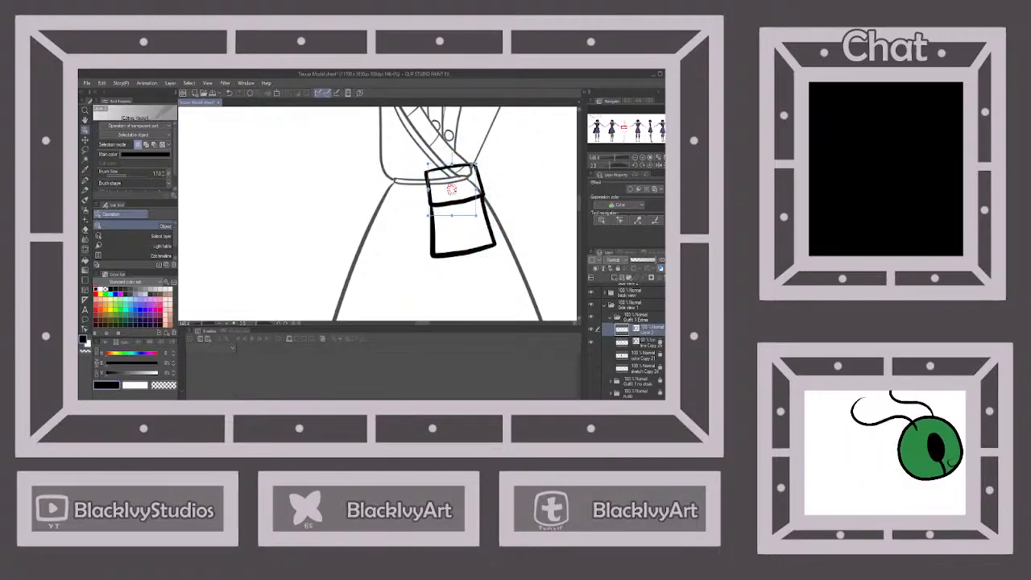
{"action": "left_click_drag", "start_coordinate": [474, 167], "coordinate": [479, 169]}
{"action": "left_click", "coordinate": [529, 167]}
{"action": "left_click", "coordinate": [212, 93]}
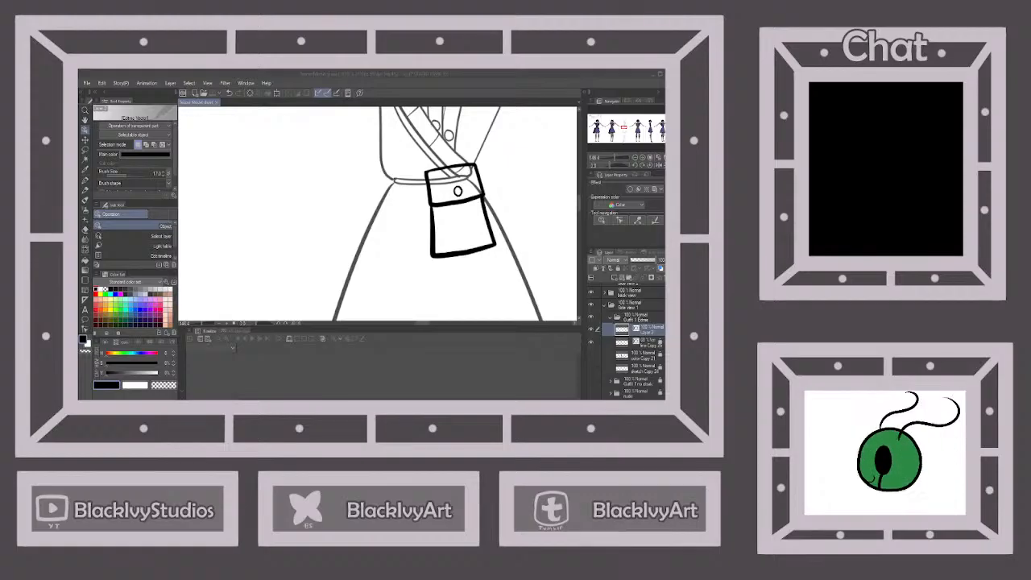
Rotate the whole pouch slightly counter-clockwise so its lower end swings toward the figure's back.
{"action": "scroll", "coordinate": [349, 211], "scroll_direction": "down", "scroll_amount": 6}
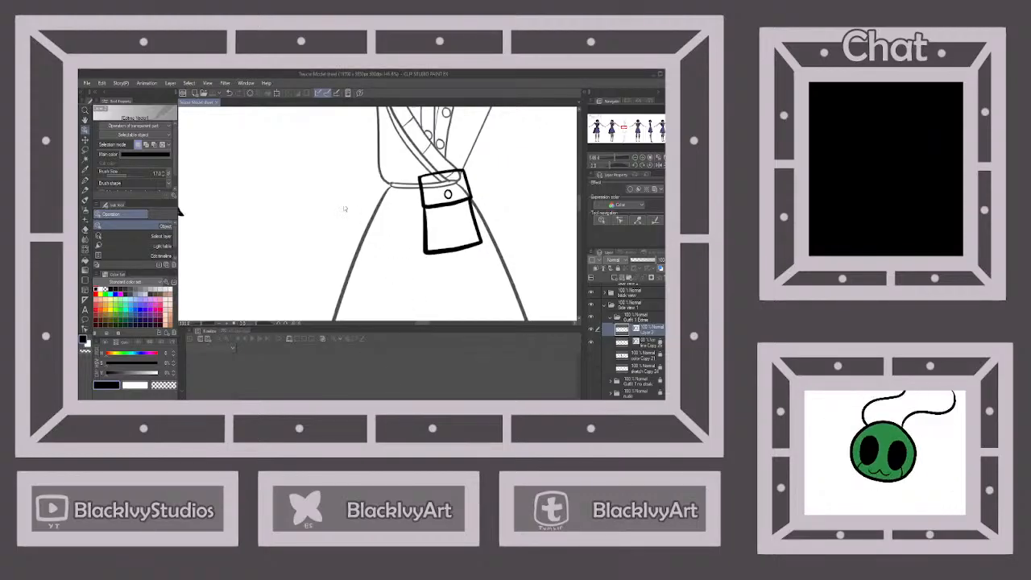
{"action": "scroll", "coordinate": [460, 207], "scroll_direction": "down", "scroll_amount": 4}
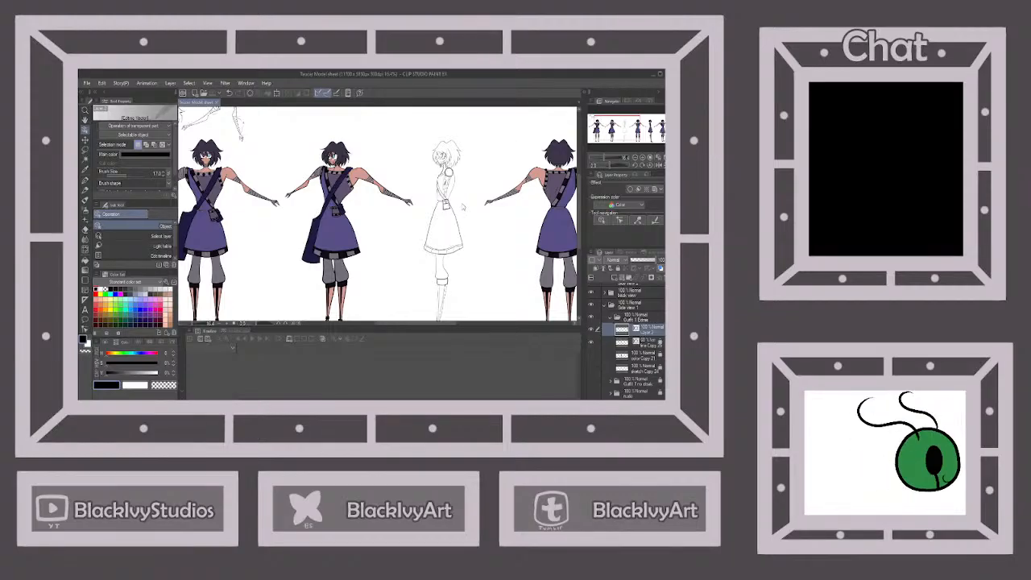
{"action": "scroll", "coordinate": [460, 207], "scroll_direction": "up", "scroll_amount": 8}
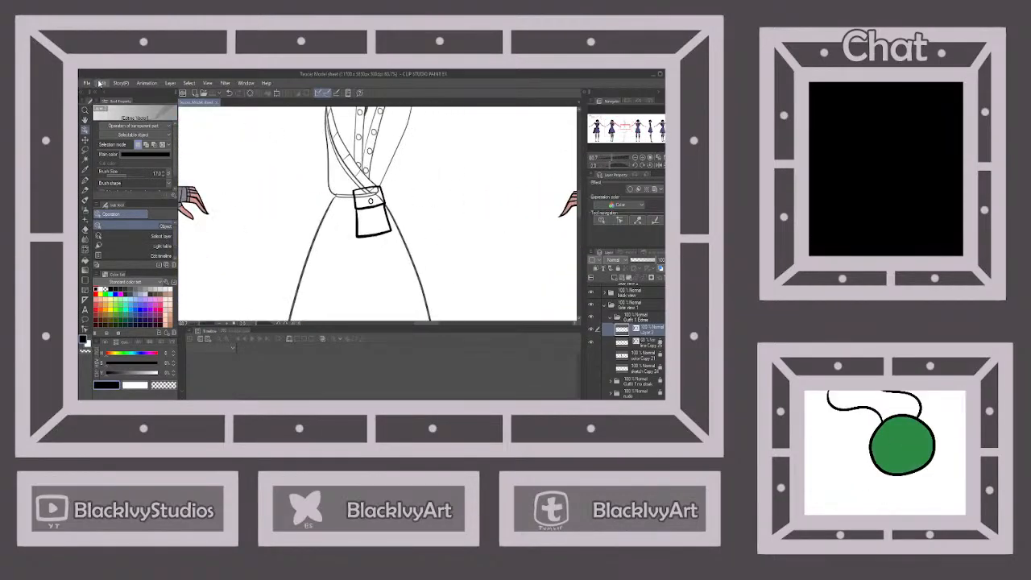
{"action": "key", "text": "ctrl+t"}
{"action": "left_click_drag", "start_coordinate": [409, 190], "coordinate": [390, 180]}
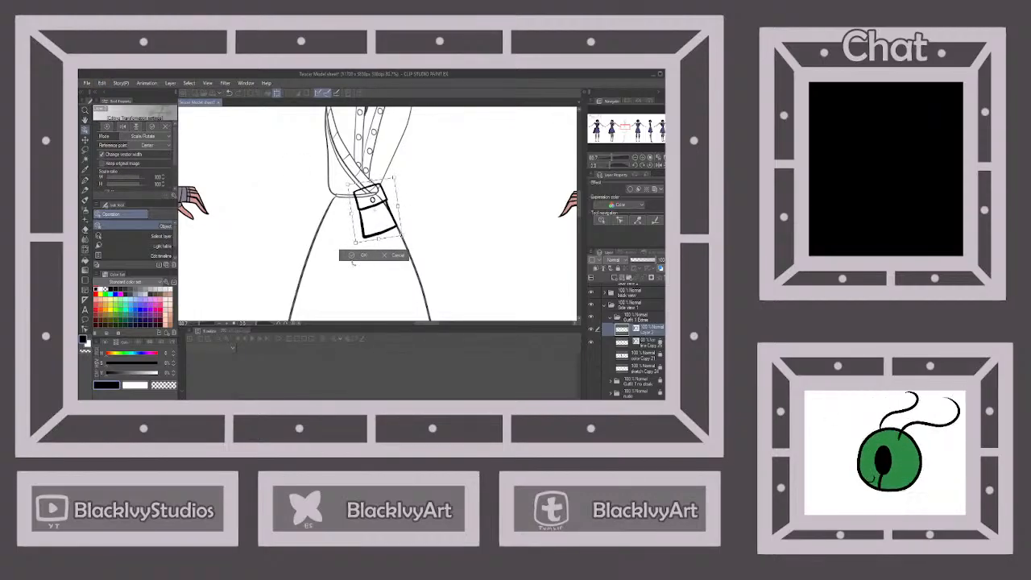
{"action": "left_click", "coordinate": [361, 256]}
{"action": "scroll", "coordinate": [357, 258], "scroll_direction": "down", "scroll_amount": 8}
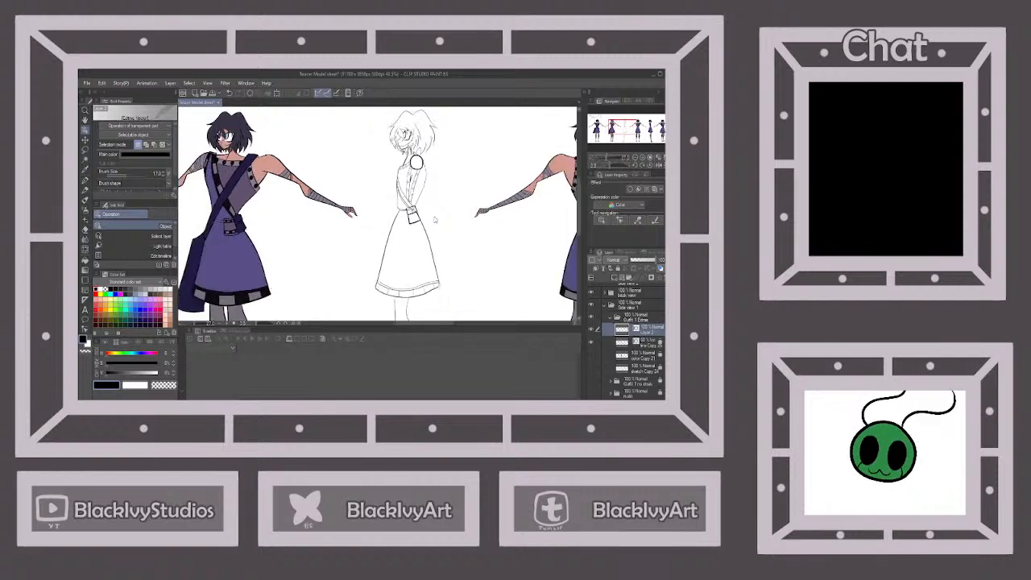
Shift the pouch slightly backward so its rear corner extends past the skirt's back line.
{"action": "scroll", "coordinate": [434, 220], "scroll_direction": "down", "scroll_amount": 1}
{"action": "left_click", "coordinate": [86, 179]}
{"action": "scroll", "coordinate": [407, 208], "scroll_direction": "up", "scroll_amount": 5}
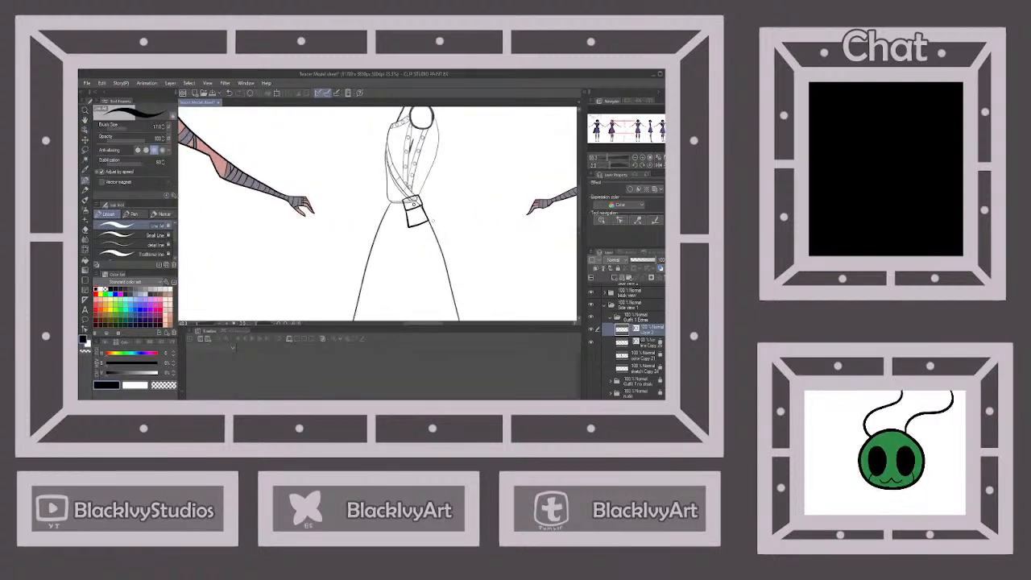
{"action": "left_click", "coordinate": [85, 139]}
{"action": "left_click_drag", "start_coordinate": [351, 218], "coordinate": [377, 216]}
Draw a second rectangular pouch tucked behind the first at the front of the waist, with an inner line along its upper edge.
{"action": "left_click", "coordinate": [86, 179]}
{"action": "scroll", "coordinate": [418, 205], "scroll_direction": "up", "scroll_amount": 3}
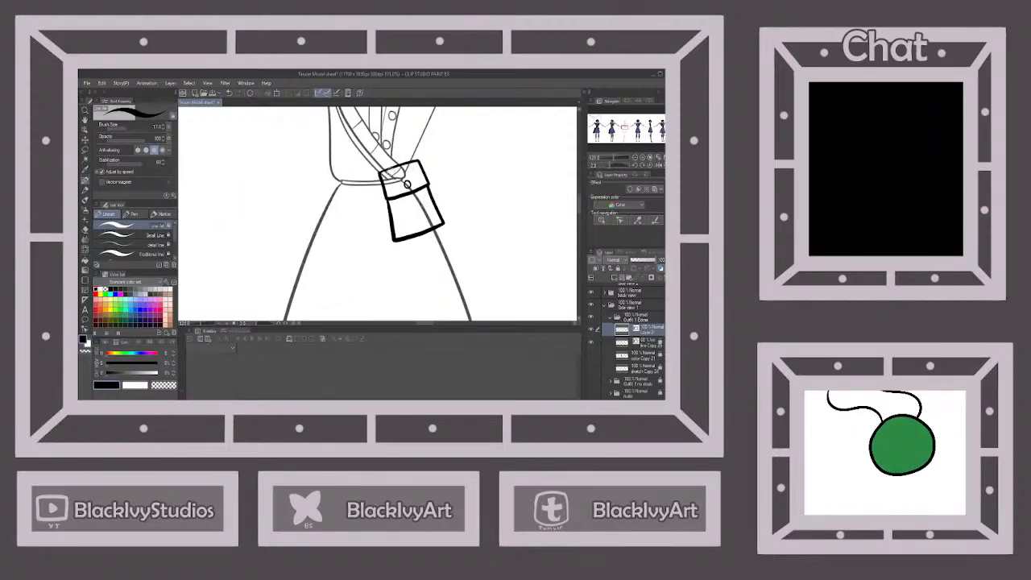
{"action": "mouse_move", "coordinate": [382, 176]}
{"action": "left_mouse_down"}
{"action": "mouse_move", "coordinate": [350, 173]}
{"action": "mouse_move", "coordinate": [346, 229]}
{"action": "mouse_move", "coordinate": [393, 231]}
{"action": "left_mouse_up"}
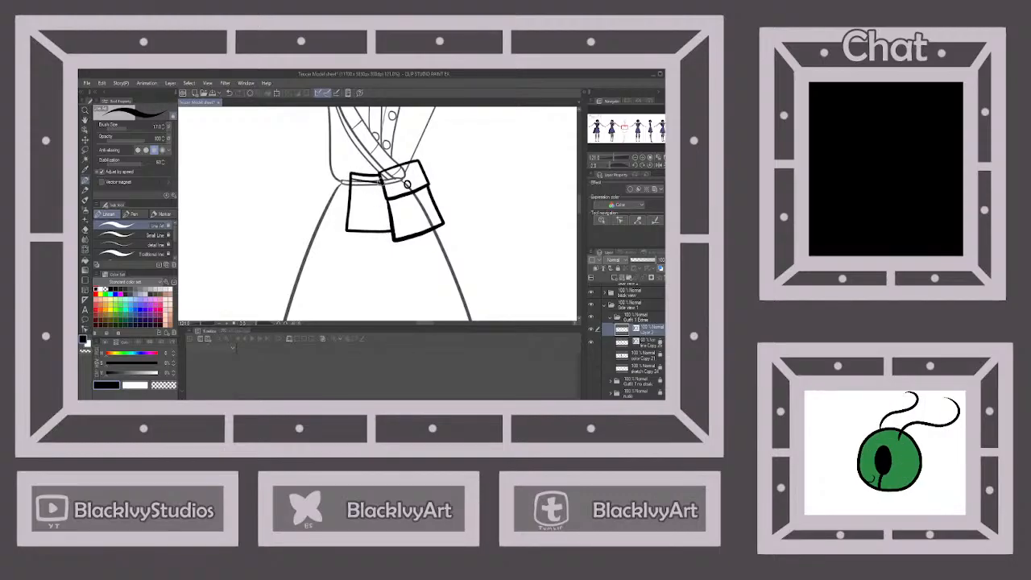
{"action": "left_click_drag", "start_coordinate": [352, 176], "coordinate": [381, 181]}
{"action": "key", "text": "ctrl+z"}
{"action": "key", "text": "ctrl+z"}
{"action": "scroll", "coordinate": [390, 205], "scroll_direction": "down", "scroll_amount": 7}
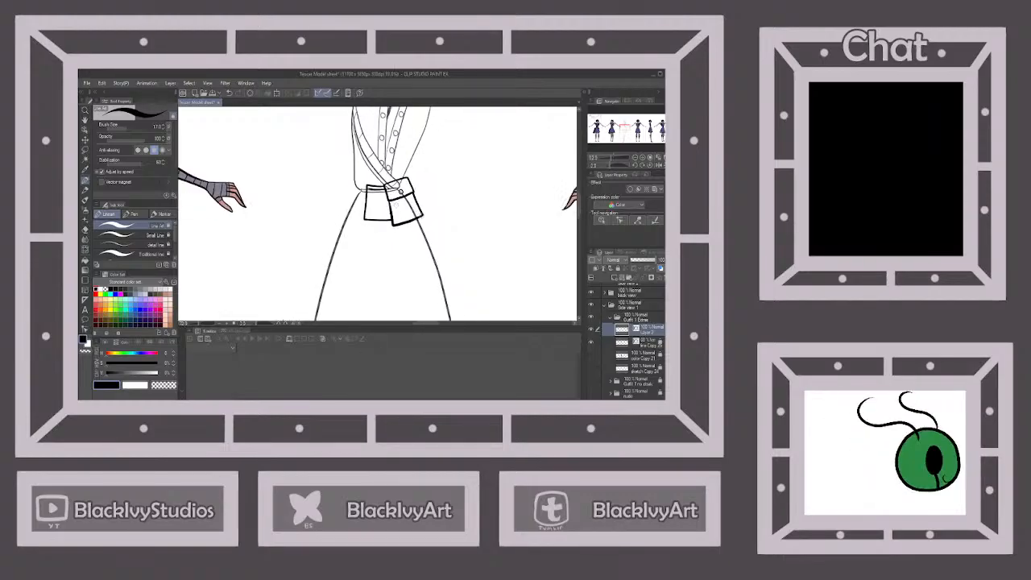
{"action": "scroll", "coordinate": [403, 211], "scroll_direction": "up", "scroll_amount": 7}
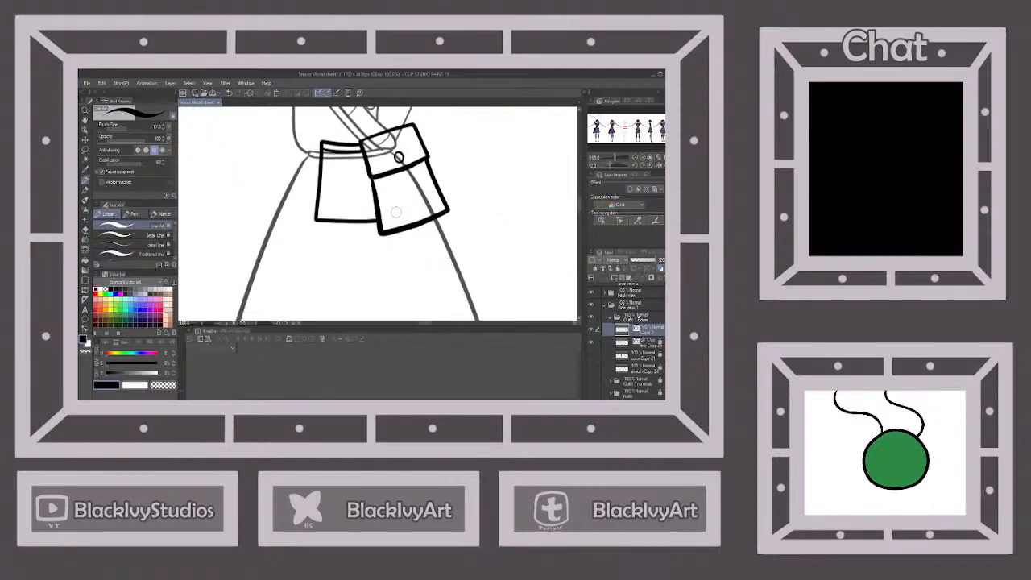
Draw an inner trim line parallel to the second pouch's lower edge.
{"action": "left_click_drag", "start_coordinate": [318, 214], "coordinate": [377, 213]}
{"action": "key", "text": "ctrl+z"}
{"action": "key", "text": "ctrl+z"}
{"action": "scroll", "coordinate": [376, 216], "scroll_direction": "down", "scroll_amount": 5}
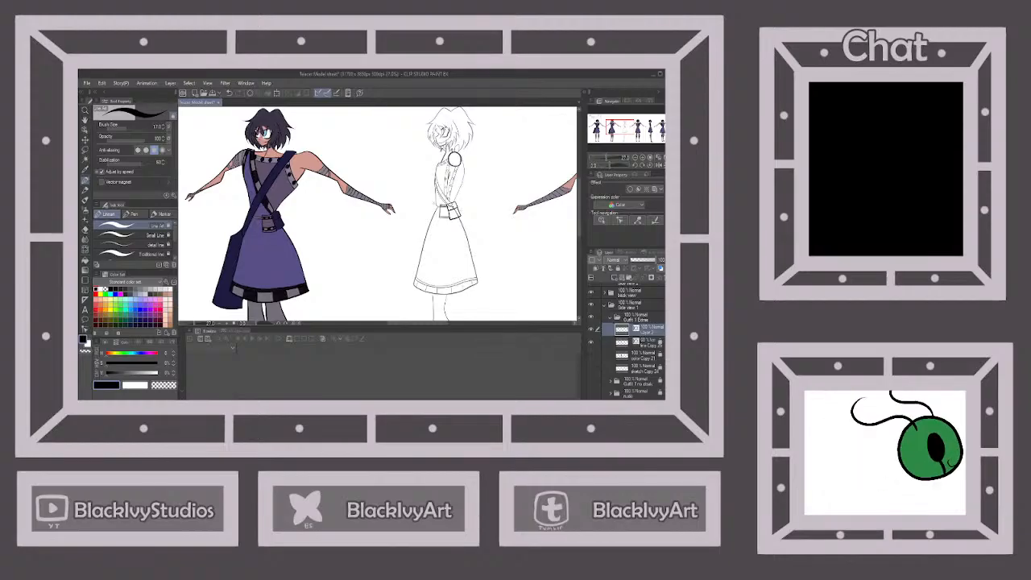
{"action": "scroll", "coordinate": [451, 186], "scroll_direction": "up", "scroll_amount": 6}
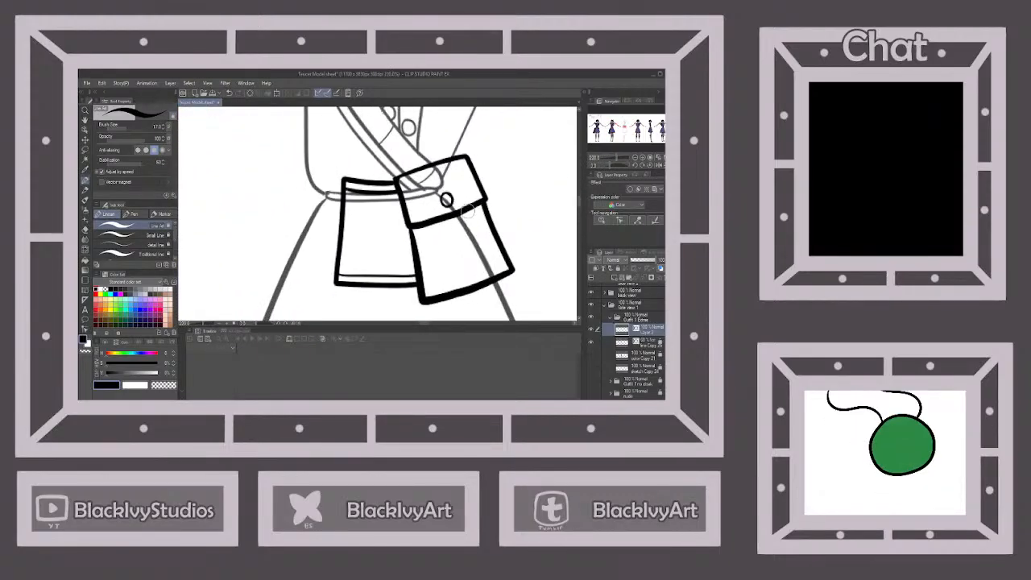
Add two thin lines above the second pouch's lower trim line and divide the band into small rectangles with short vertical strokes.
{"action": "left_click_drag", "start_coordinate": [338, 262], "coordinate": [414, 262]}
{"action": "key", "text": "ctrl+z"}
{"action": "left_click_drag", "start_coordinate": [341, 262], "coordinate": [416, 262]}
{"action": "key", "text": "ctrl+z"}
{"action": "left_click_drag", "start_coordinate": [345, 262], "coordinate": [416, 263]}
{"action": "key", "text": "ctrl+z"}
{"action": "left_click_drag", "start_coordinate": [338, 261], "coordinate": [416, 261]}
{"action": "left_click_drag", "start_coordinate": [339, 256], "coordinate": [415, 256]}
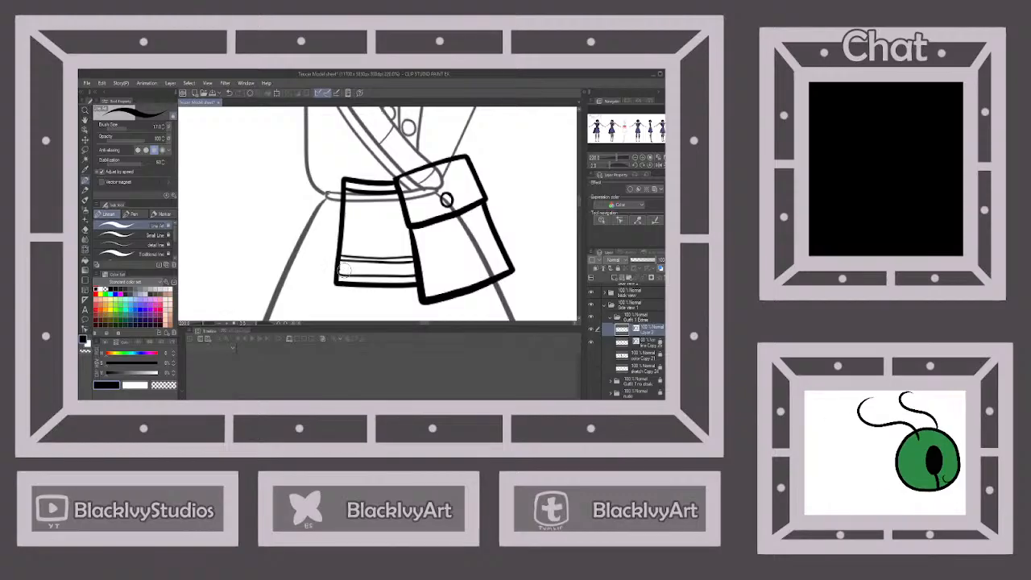
{"action": "left_click_drag", "start_coordinate": [338, 272], "coordinate": [412, 271]}
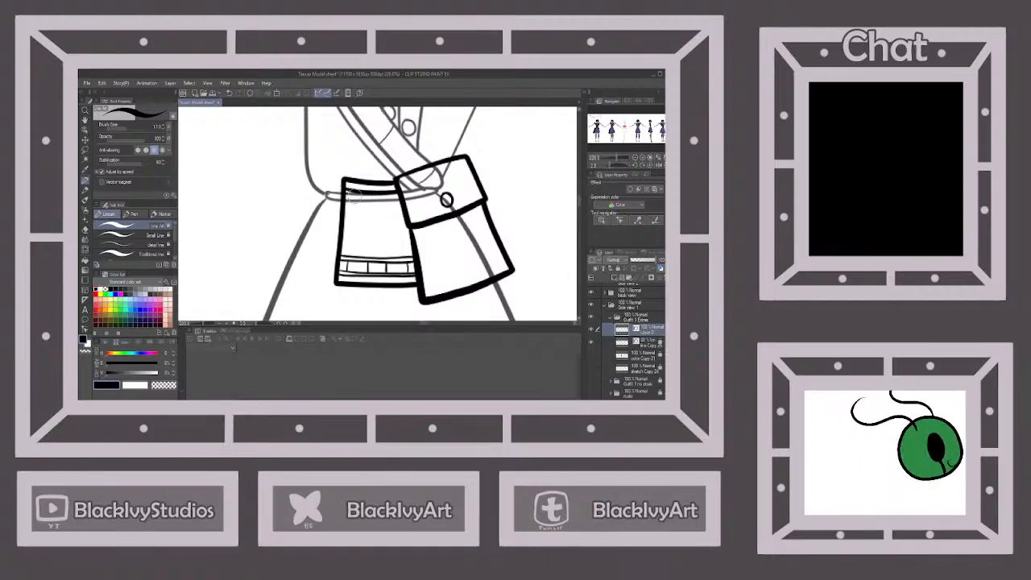
Draw a matching band of small rectangles across the upper part of the second pouch.
{"action": "left_click_drag", "start_coordinate": [374, 197], "coordinate": [400, 196]}
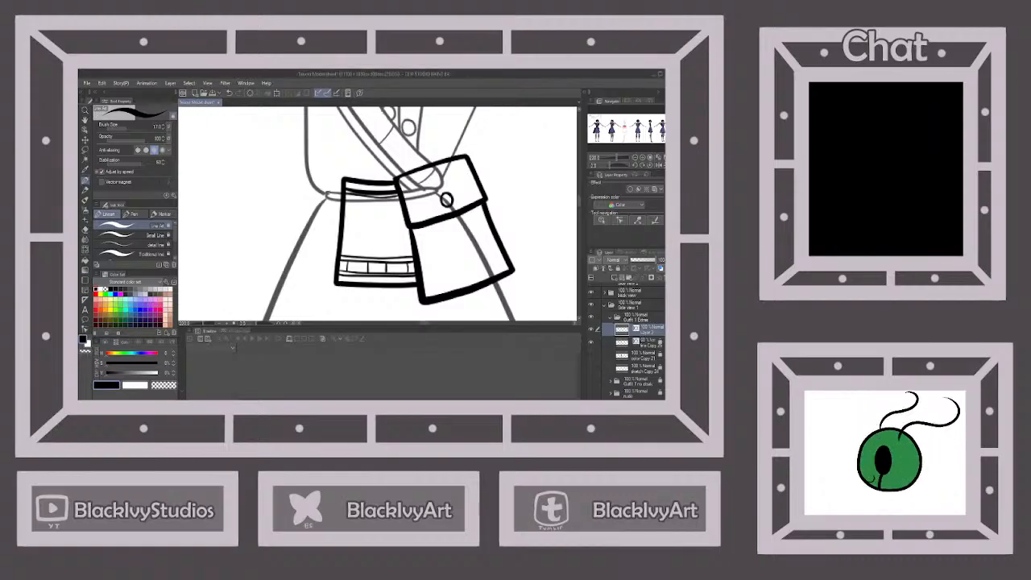
{"action": "key", "text": "ctrl+z"}
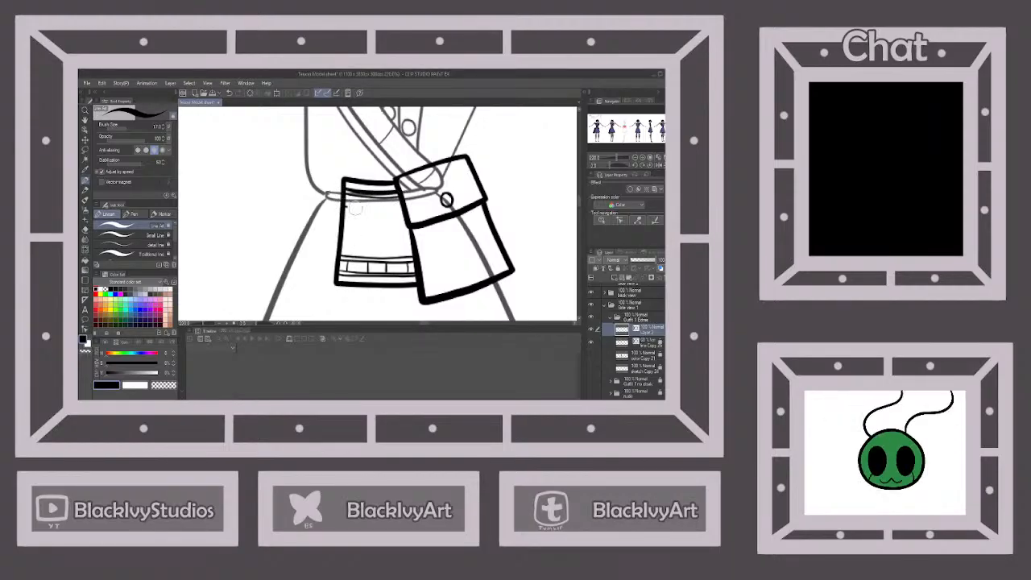
{"action": "left_click_drag", "start_coordinate": [344, 211], "coordinate": [401, 211]}
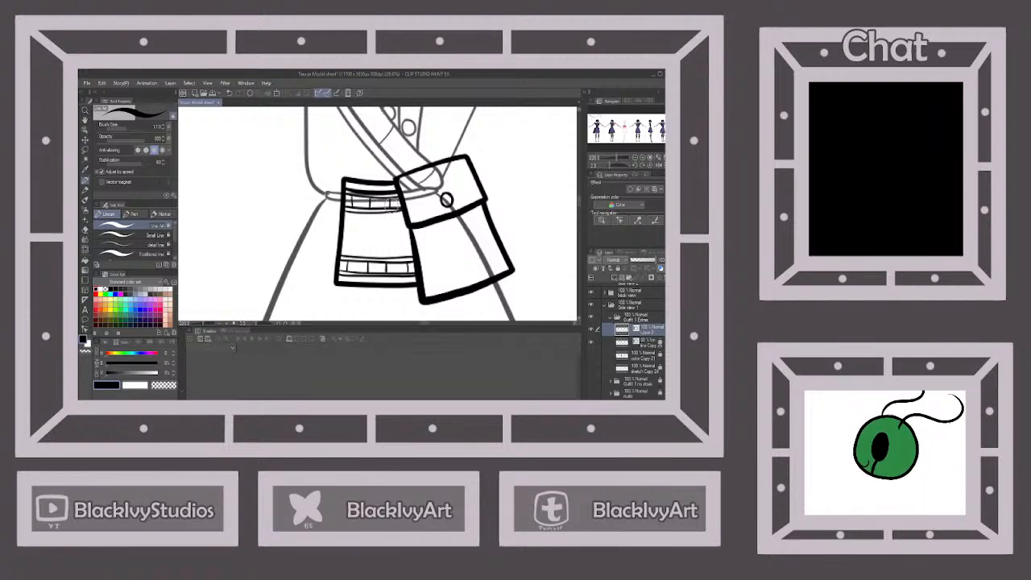
Select the second pouch's outline and all its trim lines together and stretch them slightly downward.
{"action": "scroll", "coordinate": [421, 212], "scroll_direction": "down", "scroll_amount": 8}
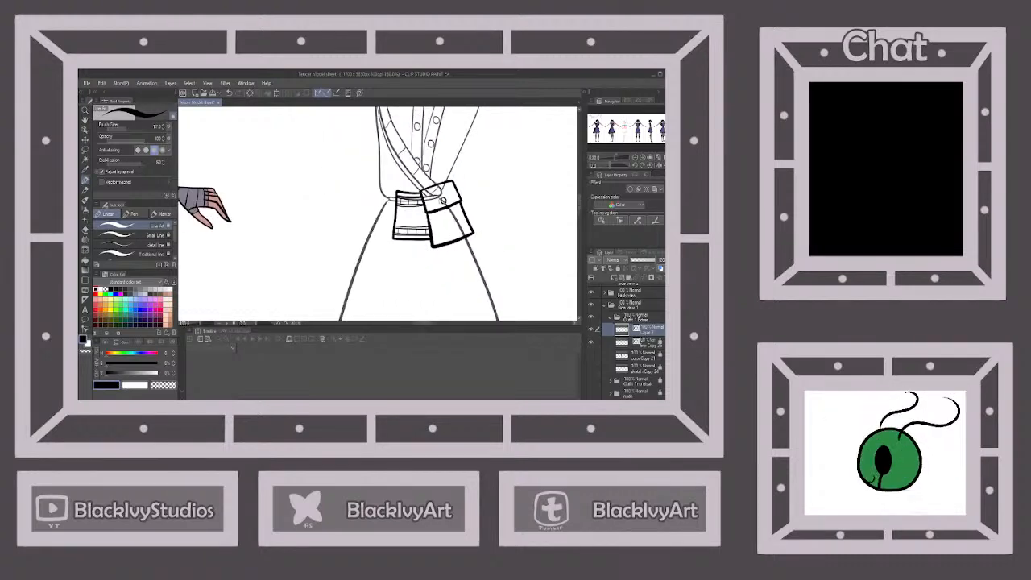
{"action": "scroll", "coordinate": [445, 142], "scroll_direction": "down", "scroll_amount": 6}
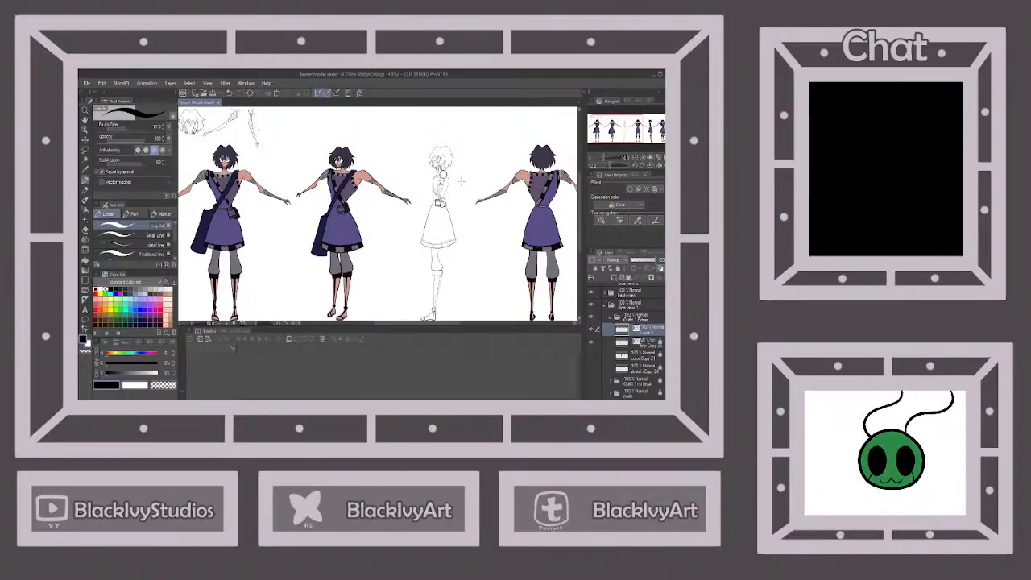
{"action": "scroll", "coordinate": [461, 181], "scroll_direction": "up", "scroll_amount": 10}
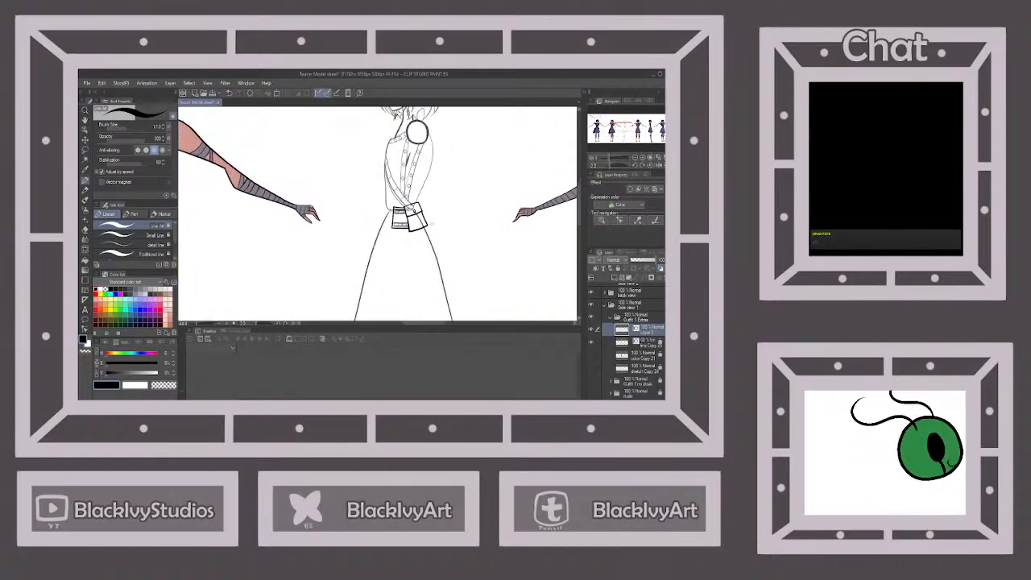
{"action": "key", "text": "o"}
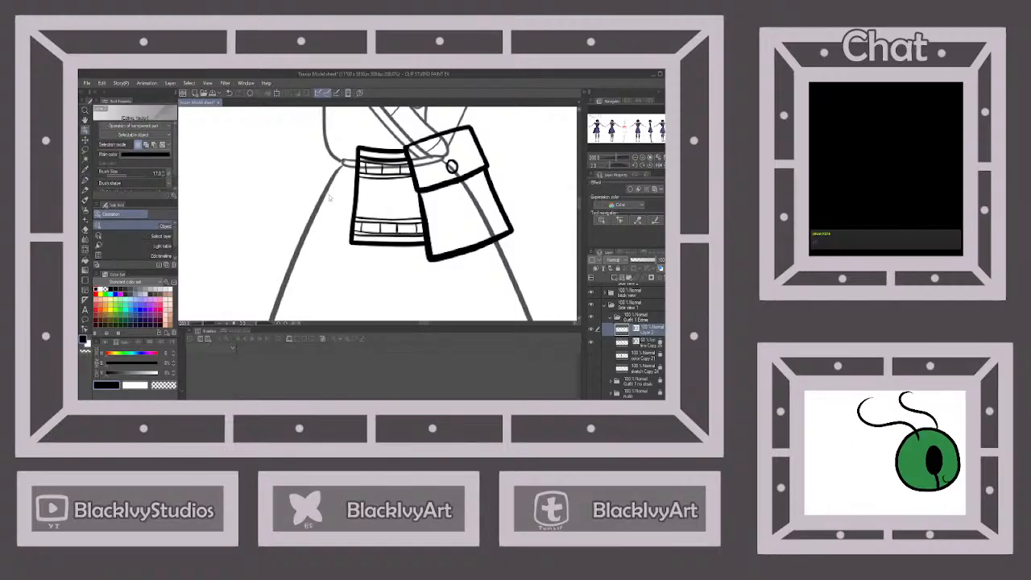
{"action": "left_click", "coordinate": [377, 165]}
{"action": "left_click", "coordinate": [387, 165], "text": "shift"}
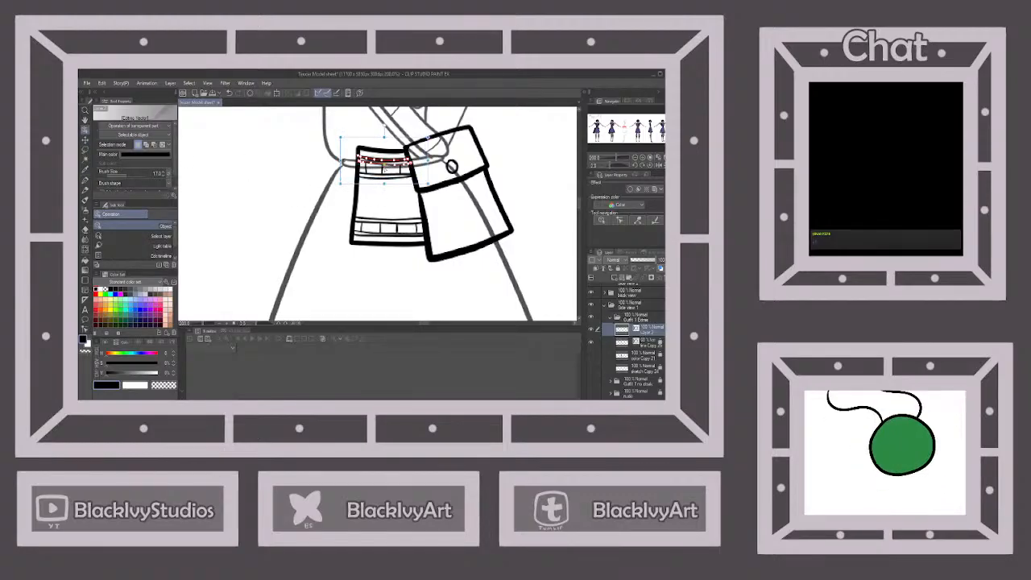
{"action": "left_click", "coordinate": [399, 174], "text": "shift"}
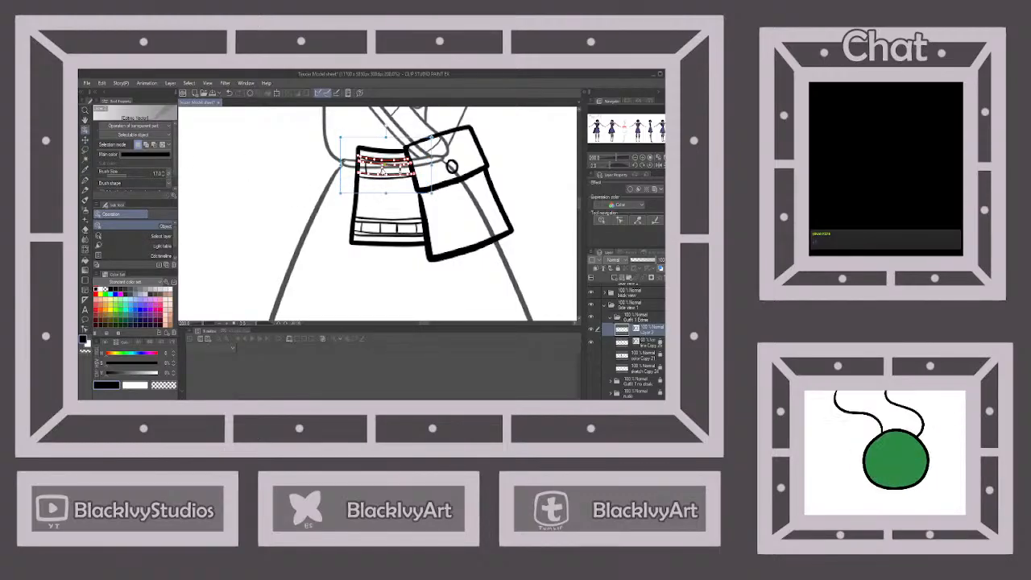
{"action": "left_click", "coordinate": [369, 178], "text": "shift"}
{"action": "left_click", "coordinate": [369, 217], "text": "shift"}
{"action": "left_click", "coordinate": [371, 223], "text": "shift"}
{"action": "left_click", "coordinate": [361, 227], "text": "shift"}
{"action": "left_click", "coordinate": [384, 228], "text": "shift"}
{"action": "left_click", "coordinate": [397, 229], "text": "shift"}
{"action": "left_click", "coordinate": [416, 227], "text": "shift"}
{"action": "left_click", "coordinate": [407, 235], "text": "shift"}
{"action": "left_click", "coordinate": [404, 243], "text": "shift"}
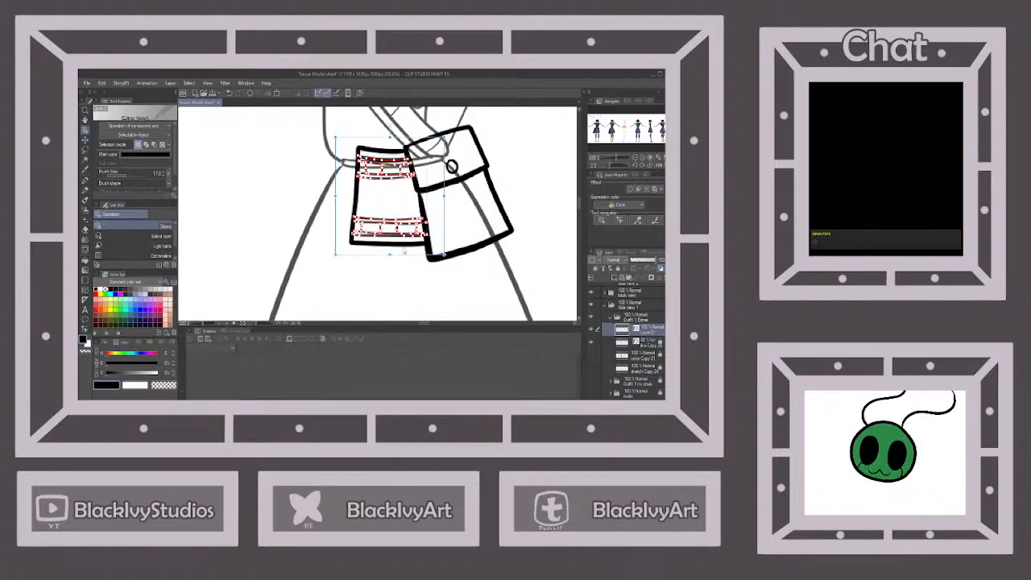
{"action": "left_click", "coordinate": [399, 254], "text": "shift"}
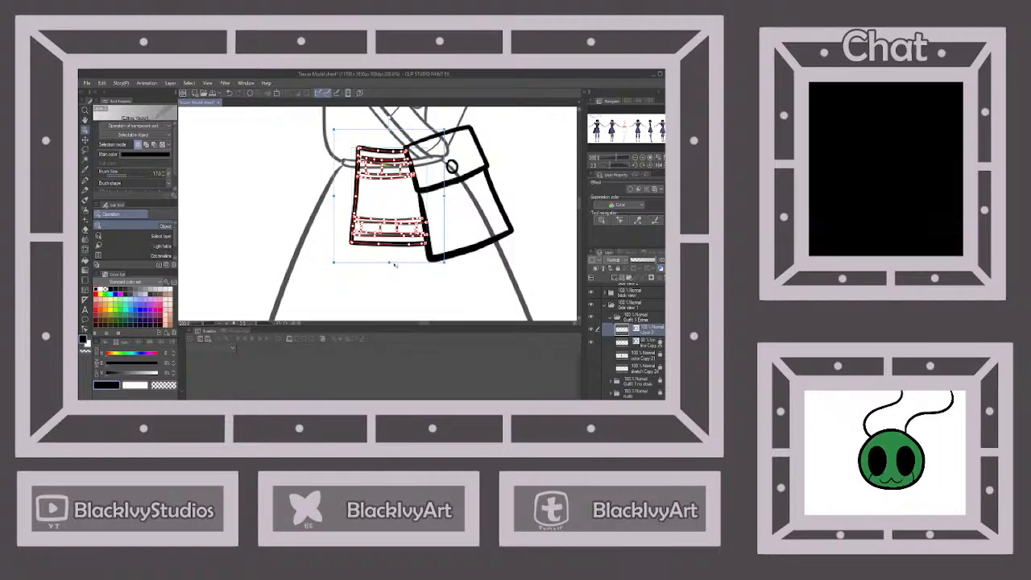
{"action": "left_click_drag", "start_coordinate": [389, 262], "coordinate": [390, 274]}
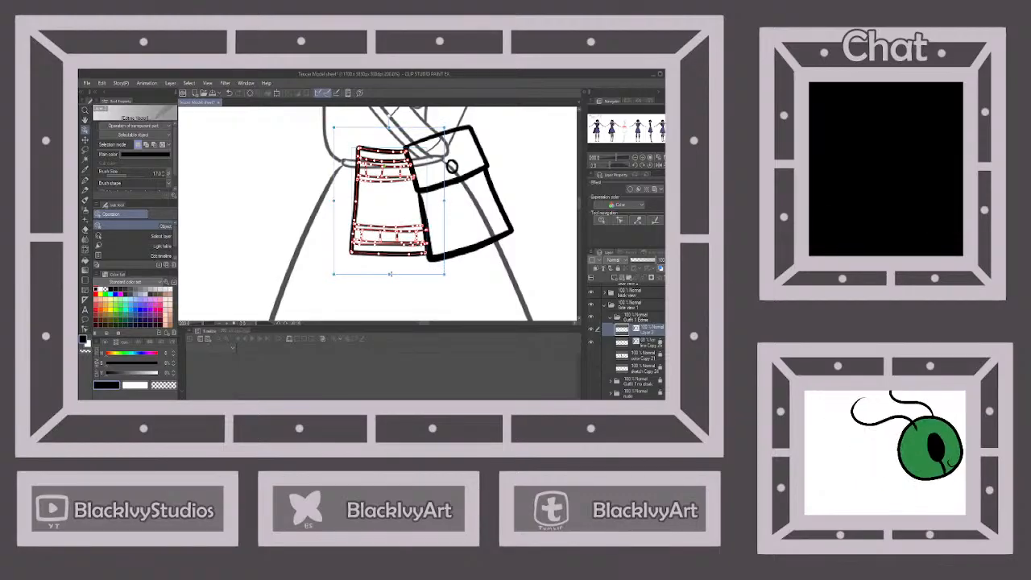
{"action": "left_click", "coordinate": [472, 272]}
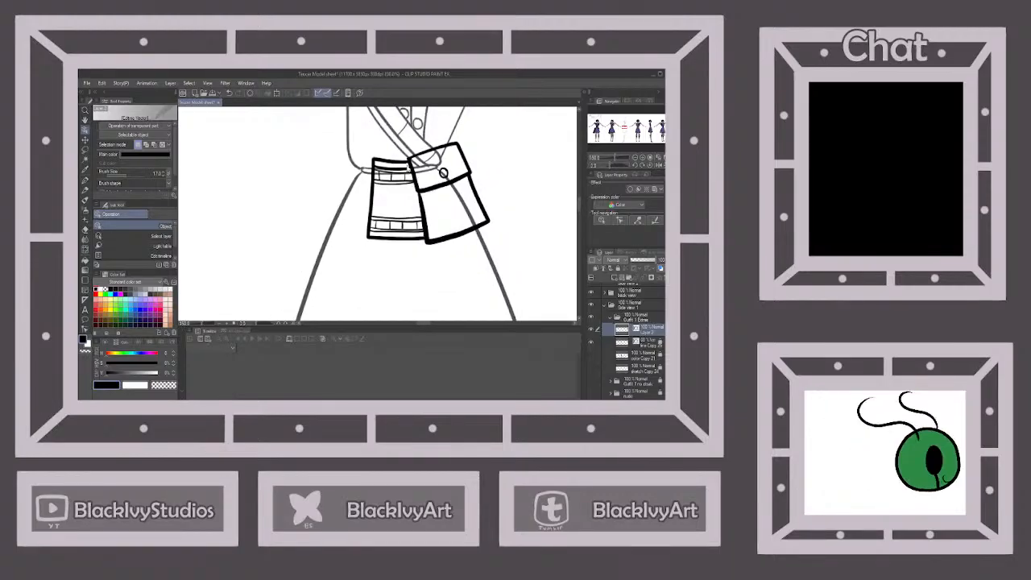
Select the second pouch's outline and upper trim lines, lower their upper edge slightly, and rotate them a little counterclockwise.
{"action": "scroll", "coordinate": [487, 200], "scroll_direction": "down", "scroll_amount": 5}
{"action": "scroll", "coordinate": [487, 200], "scroll_direction": "up", "scroll_amount": 5}
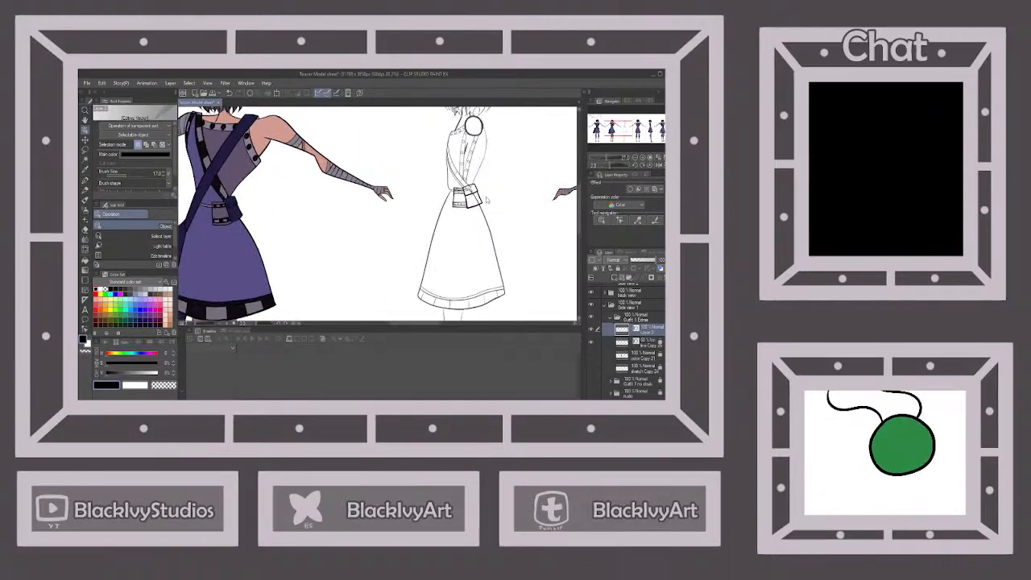
{"action": "scroll", "coordinate": [448, 211], "scroll_direction": "up", "scroll_amount": 1}
{"action": "left_click", "coordinate": [447, 258]}
{"action": "scroll", "coordinate": [447, 237], "scroll_direction": "up", "scroll_amount": 1}
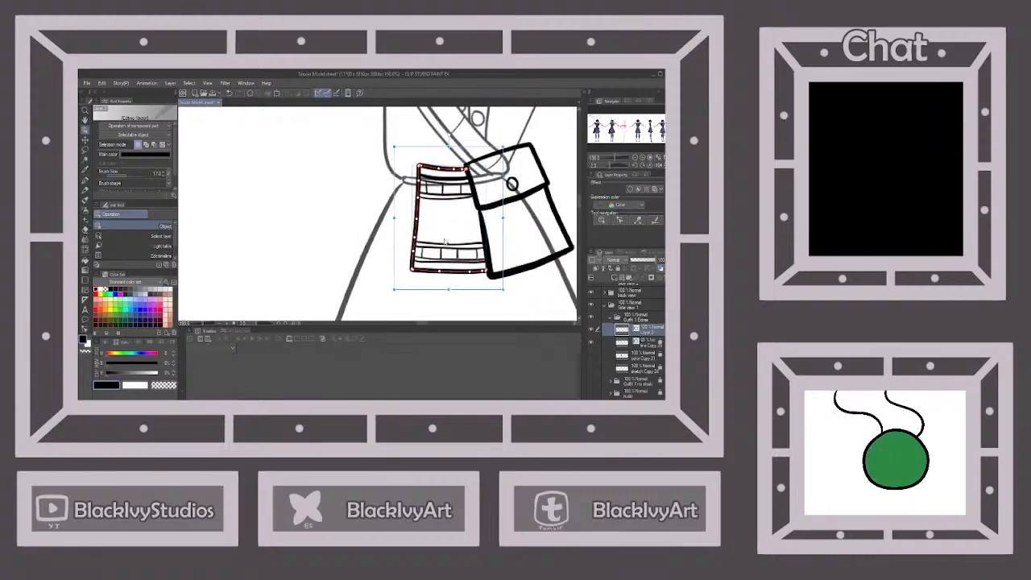
{"action": "left_click_drag", "start_coordinate": [448, 147], "coordinate": [449, 151]}
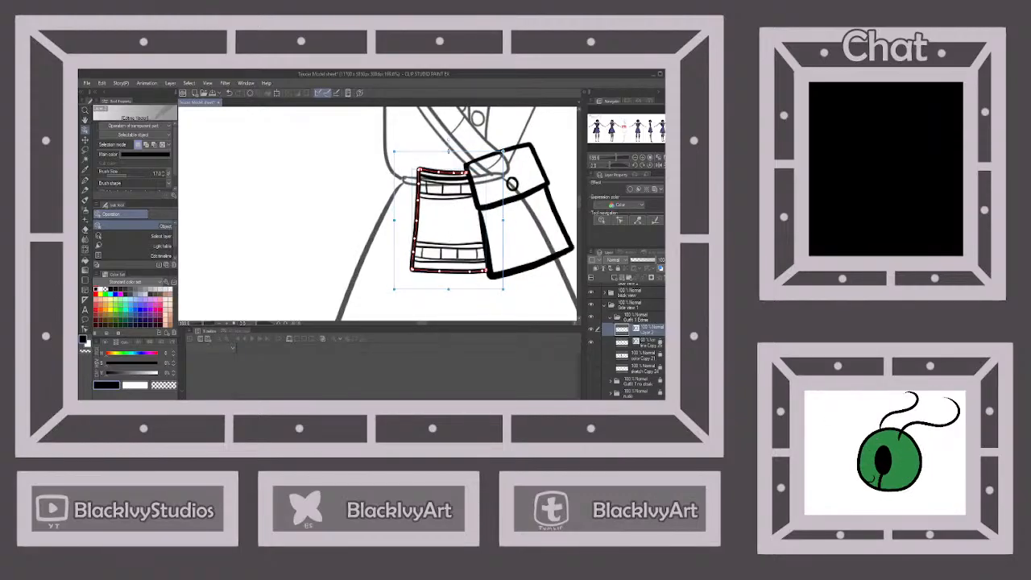
{"action": "key", "text": "ctrl+z"}
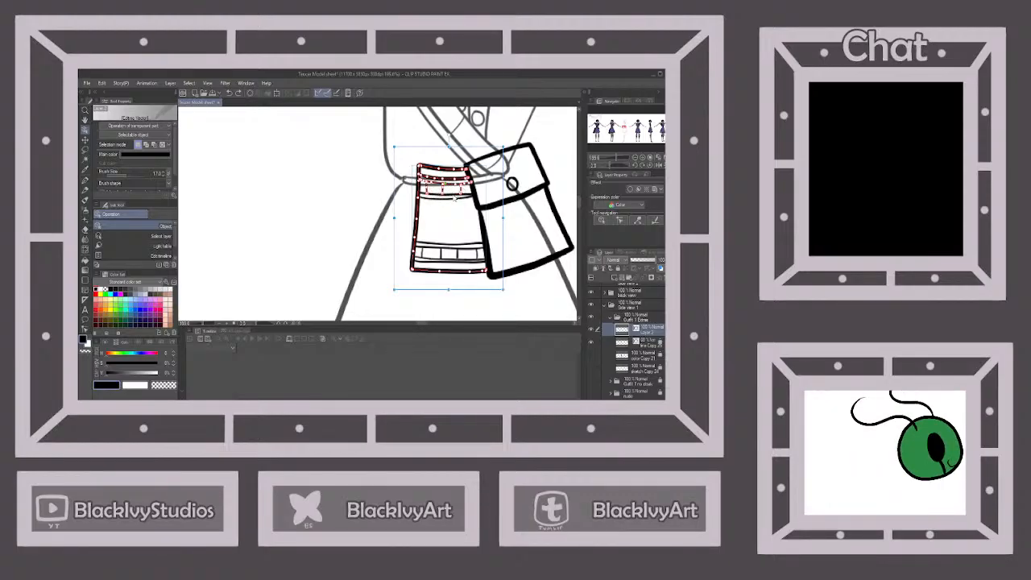
{"action": "left_click_drag", "start_coordinate": [450, 148], "coordinate": [450, 153]}
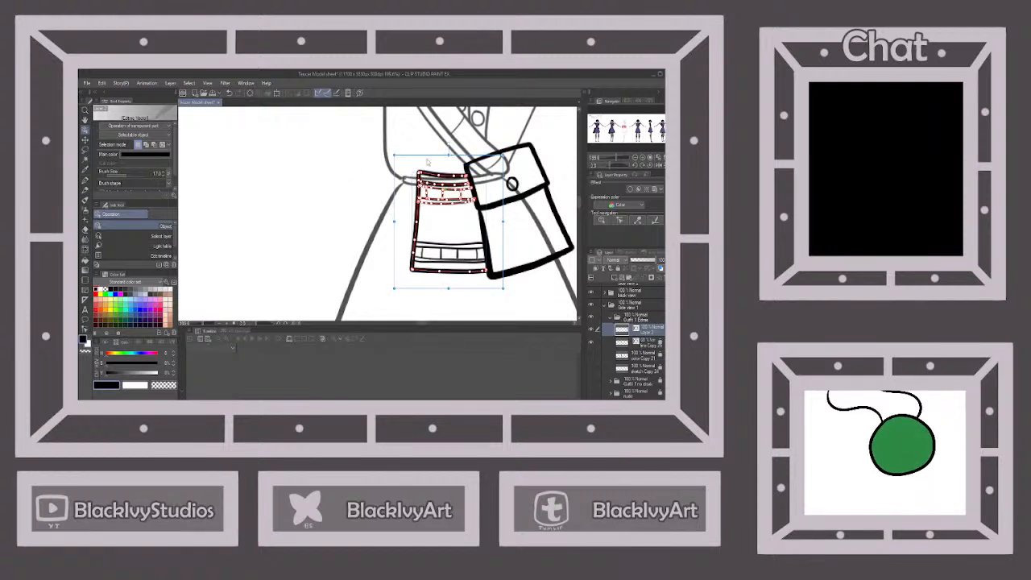
{"action": "left_click_drag", "start_coordinate": [394, 149], "coordinate": [392, 149]}
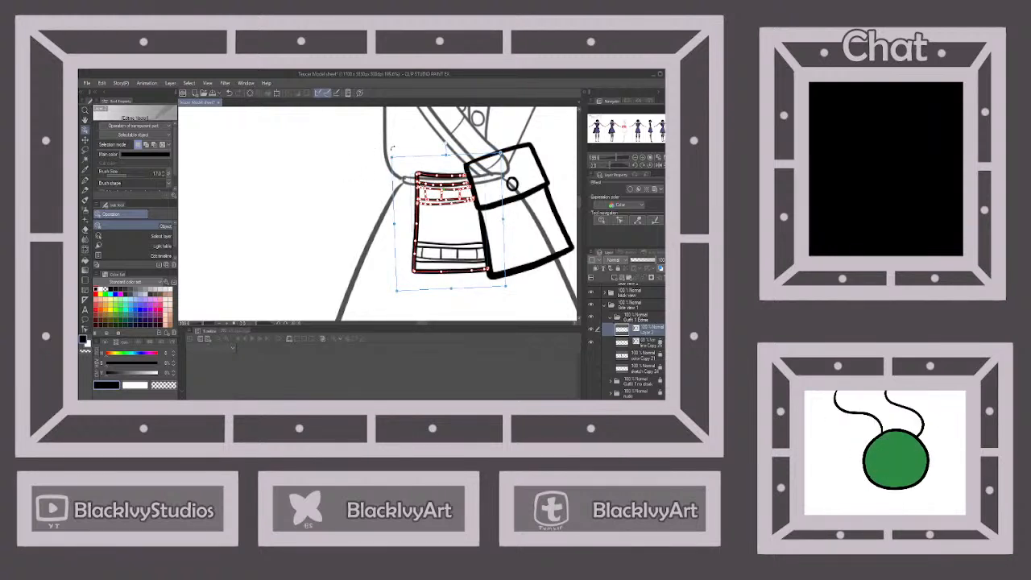
{"action": "scroll", "coordinate": [516, 187], "scroll_direction": "up", "scroll_amount": 1}
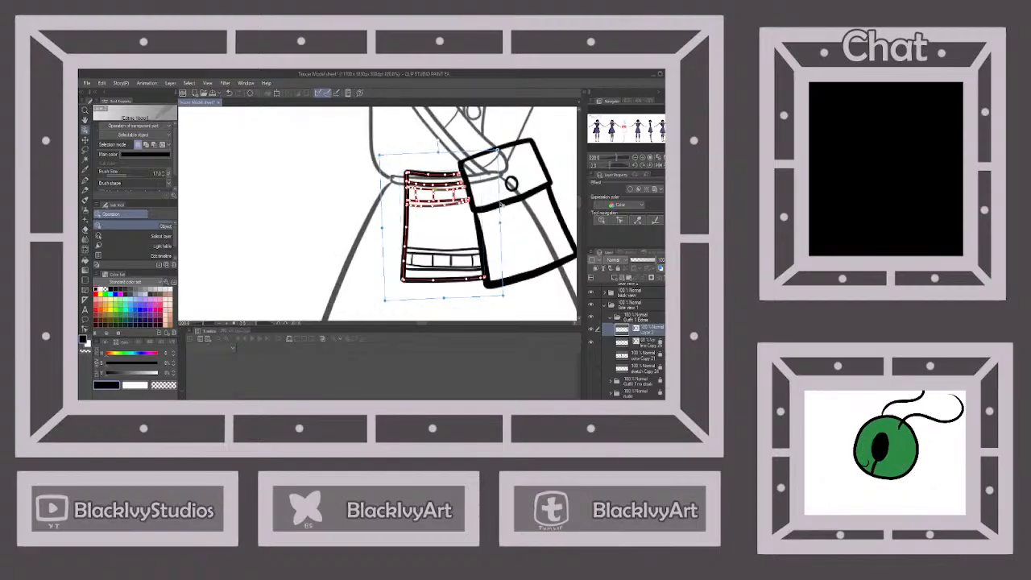
{"action": "left_click_drag", "start_coordinate": [501, 209], "coordinate": [502, 208]}
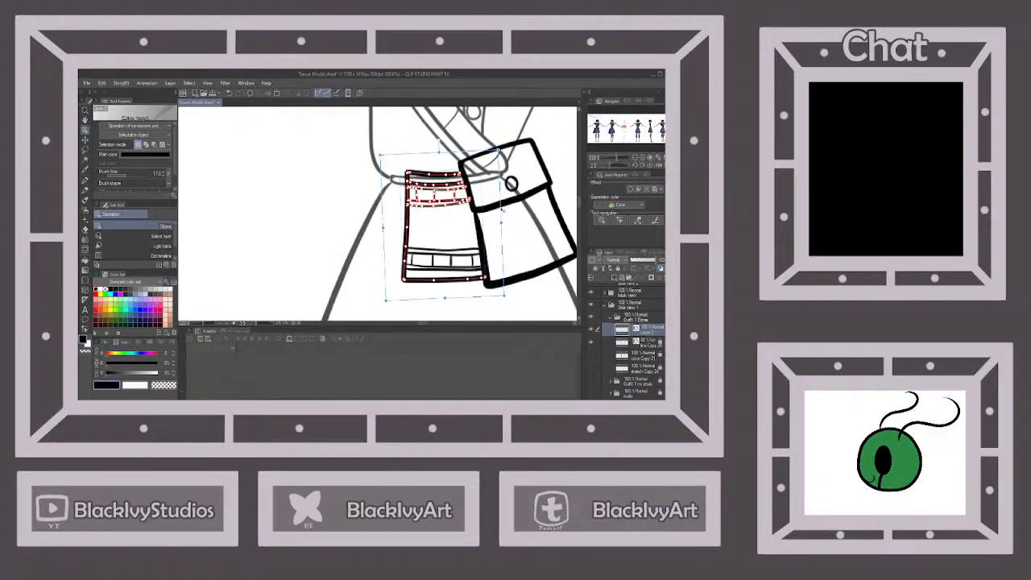
{"action": "left_click", "coordinate": [536, 295]}
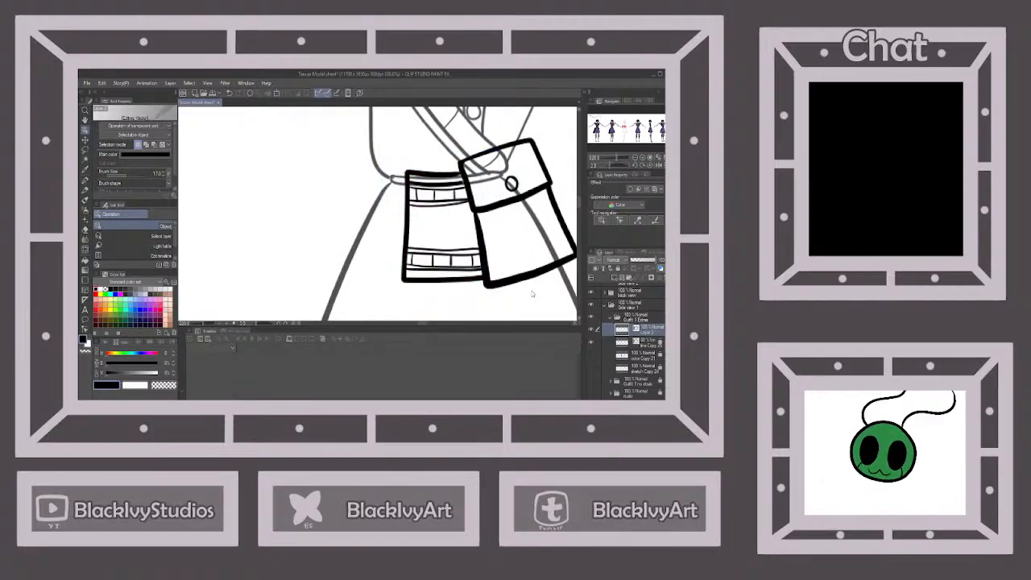
Extend the ends of the second pouch's upper trim line and its top edge to meet the tilted pouch's outline.
{"action": "scroll", "coordinate": [491, 192], "scroll_direction": "up", "scroll_amount": 2}
{"action": "left_click", "coordinate": [444, 187]}
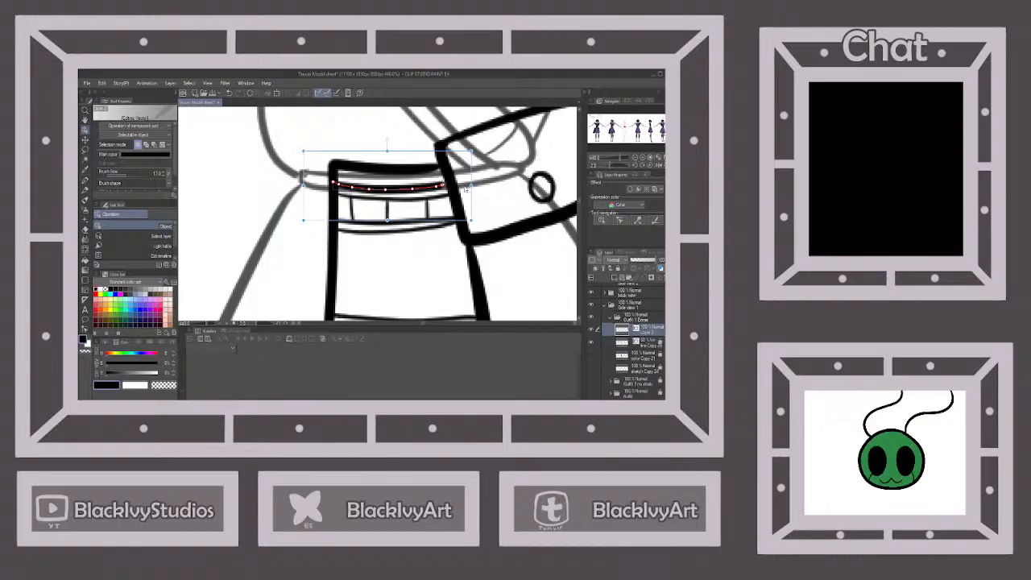
{"action": "left_click_drag", "start_coordinate": [444, 185], "coordinate": [452, 184]}
{"action": "left_click", "coordinate": [429, 174]}
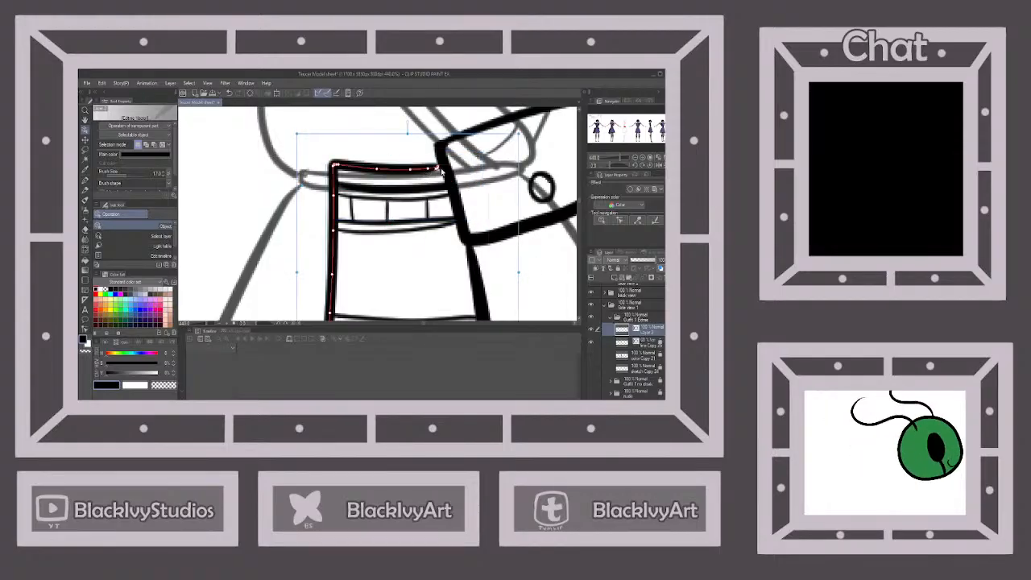
{"action": "scroll", "coordinate": [432, 171], "scroll_direction": "up", "scroll_amount": 3}
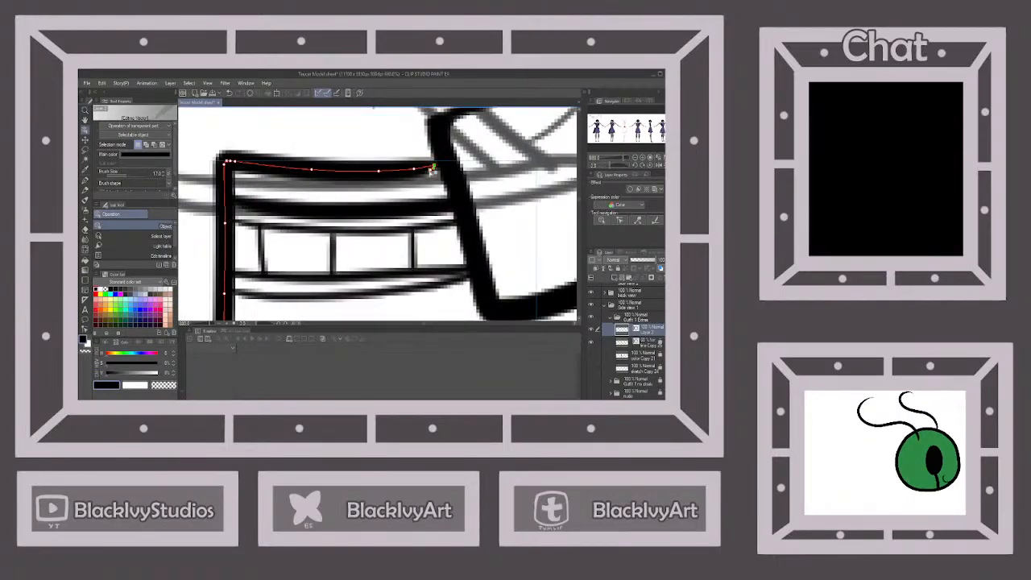
{"action": "left_click_drag", "start_coordinate": [433, 169], "coordinate": [448, 165]}
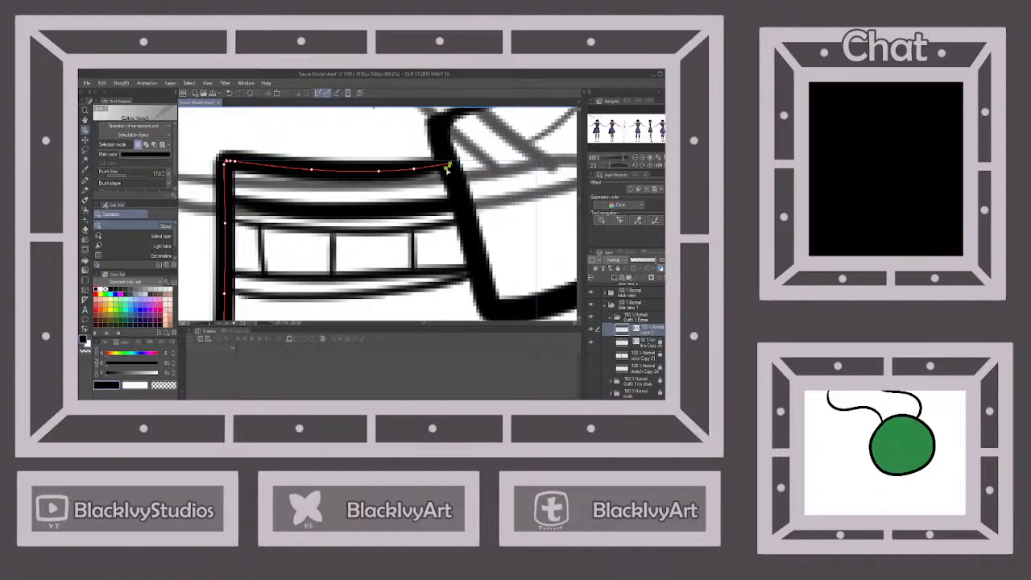
{"action": "scroll", "coordinate": [439, 164], "scroll_direction": "down", "scroll_amount": 3}
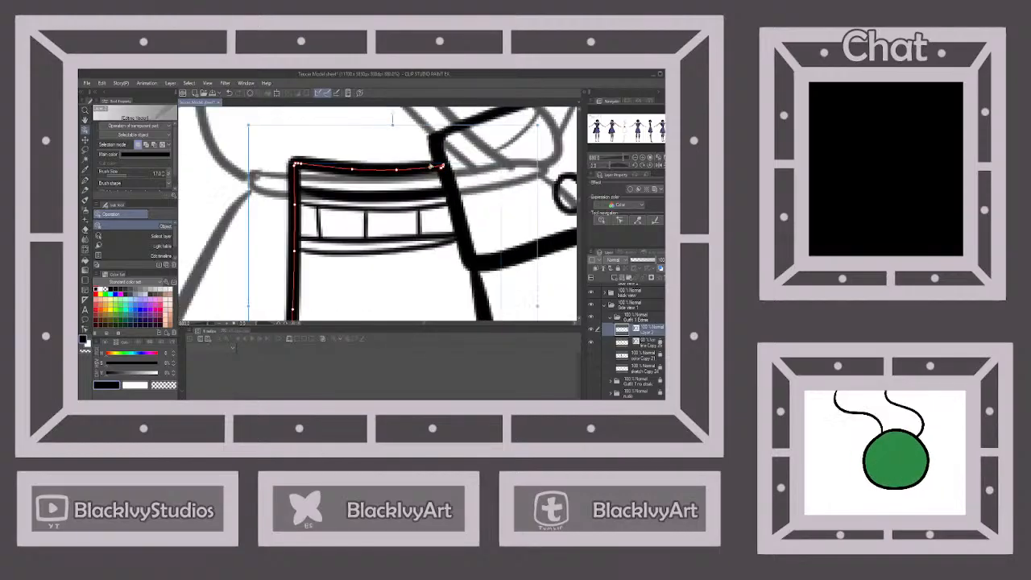
Rotate the lowest line of the second pouch's upper trim band slightly clockwise.
{"action": "scroll", "coordinate": [439, 163], "scroll_direction": "down", "scroll_amount": 2}
{"action": "scroll", "coordinate": [426, 201], "scroll_direction": "up", "scroll_amount": 3}
{"action": "left_click", "coordinate": [427, 200]}
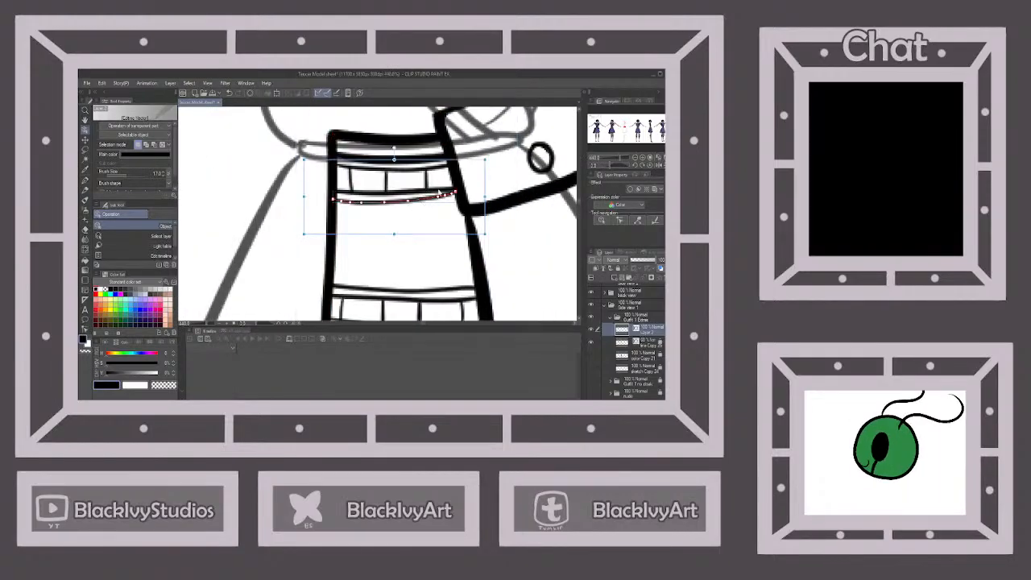
{"action": "left_click_drag", "start_coordinate": [486, 159], "coordinate": [486, 161]}
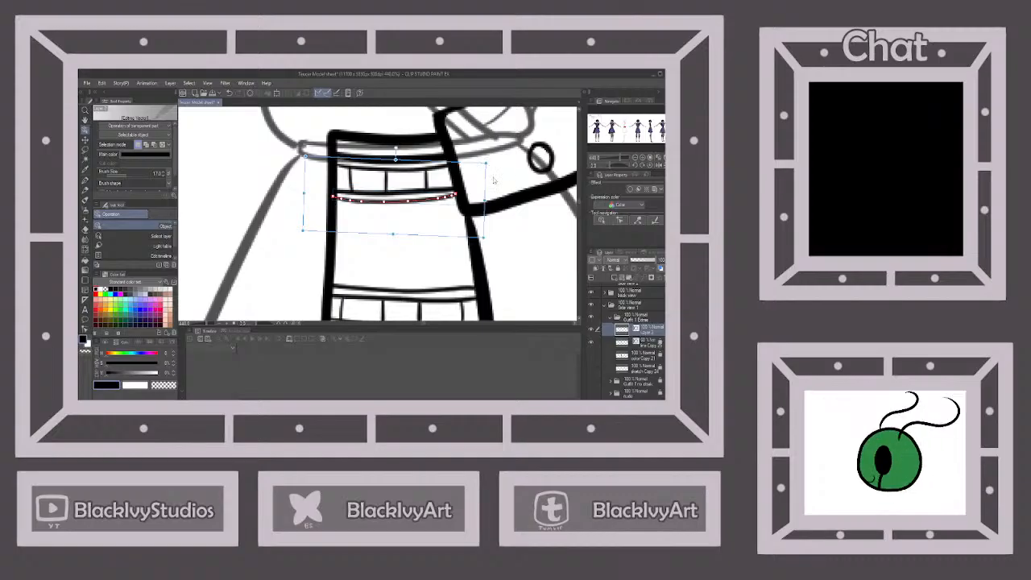
{"action": "scroll", "coordinate": [339, 192], "scroll_direction": "down", "scroll_amount": 5}
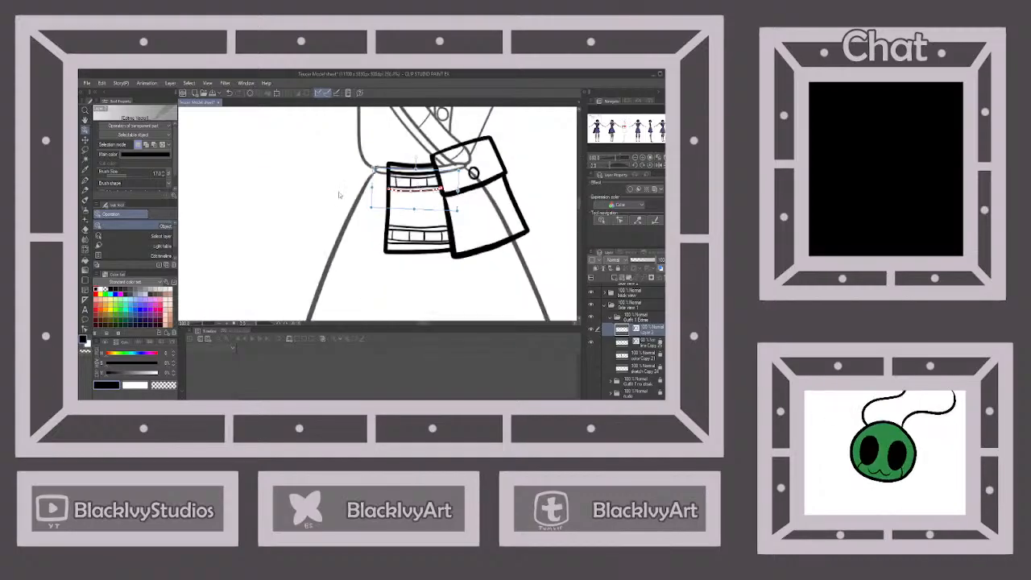
{"action": "scroll", "coordinate": [507, 202], "scroll_direction": "down", "scroll_amount": 5}
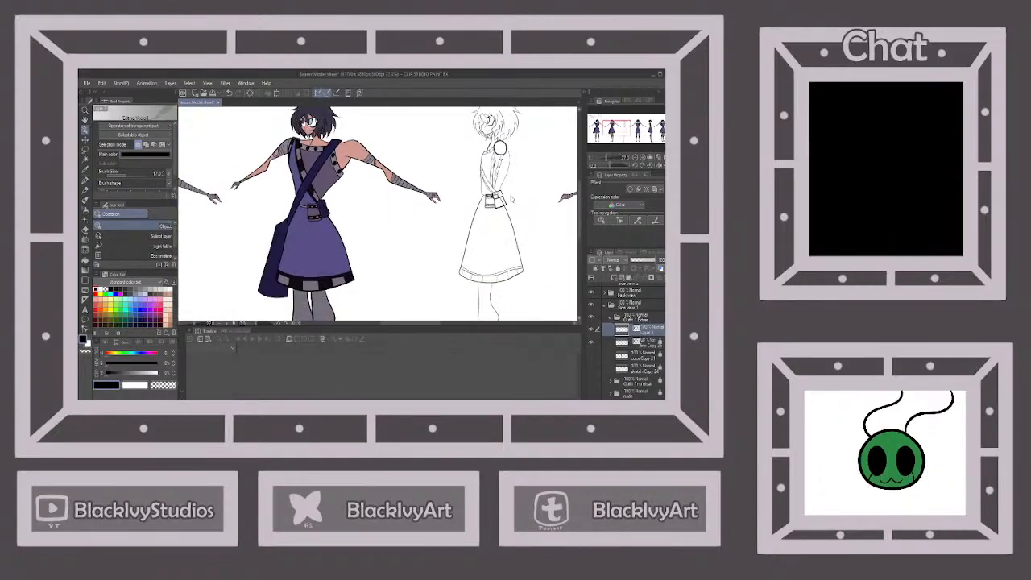
Draw two long curved strap lines on Layer 2 with the line art pen, running from the side view's shoulder to the front of the waist.
{"action": "left_click", "coordinate": [647, 340]}
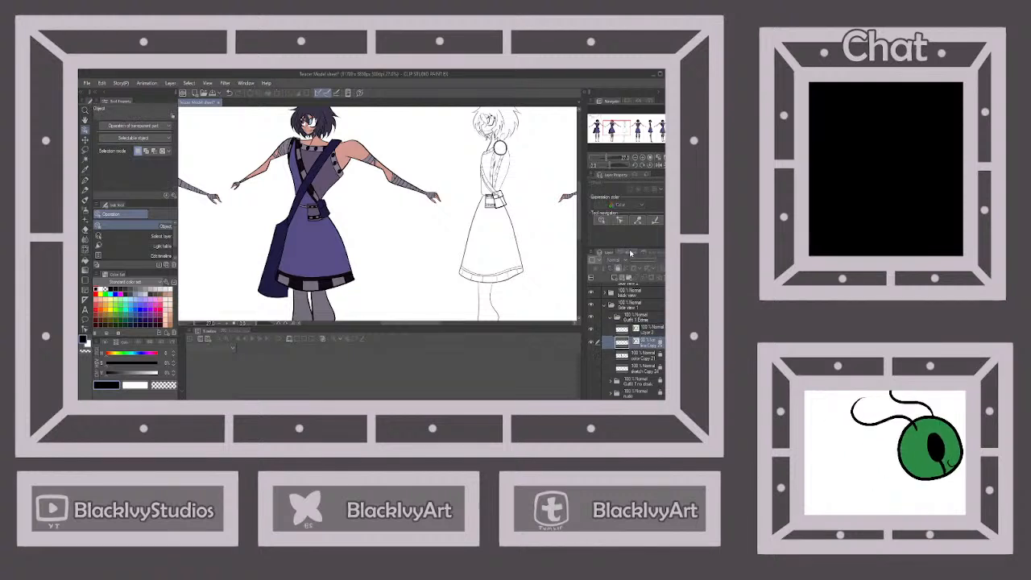
{"action": "left_click", "coordinate": [651, 331]}
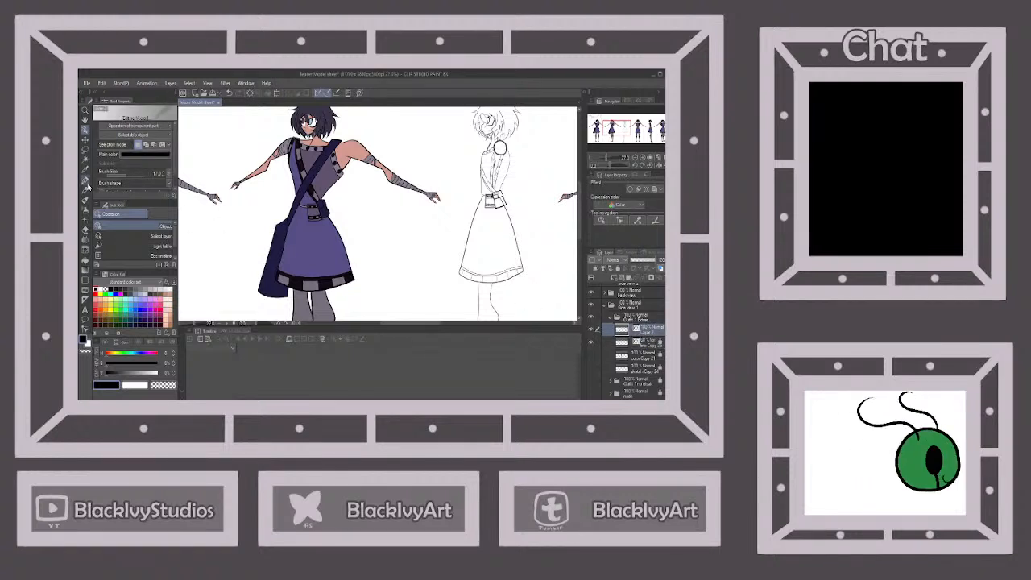
{"action": "key", "text": "p"}
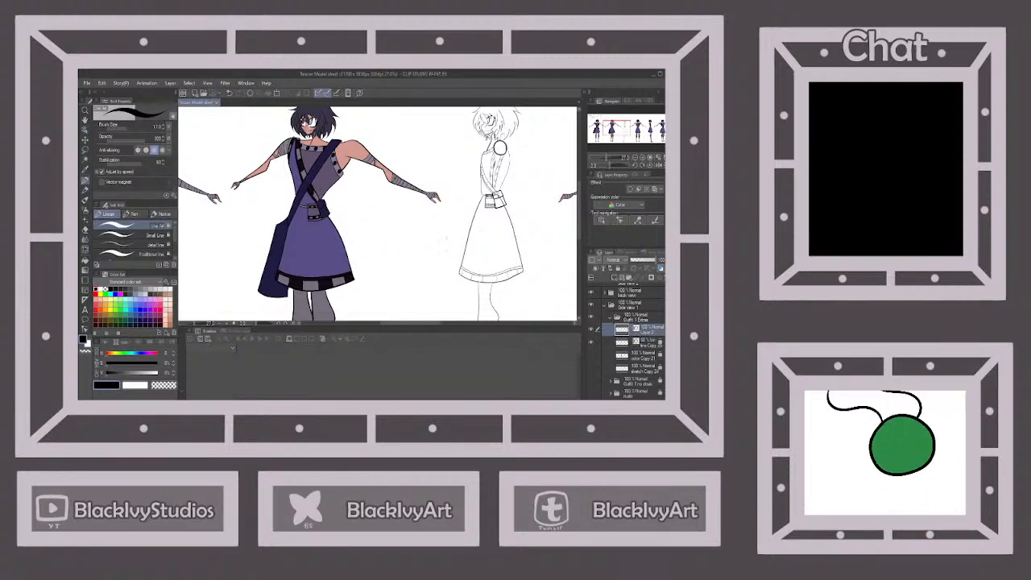
{"action": "scroll", "coordinate": [448, 201], "scroll_direction": "down", "scroll_amount": 2}
{"action": "scroll", "coordinate": [467, 177], "scroll_direction": "up", "scroll_amount": 2}
{"action": "scroll", "coordinate": [493, 163], "scroll_direction": "up", "scroll_amount": 2}
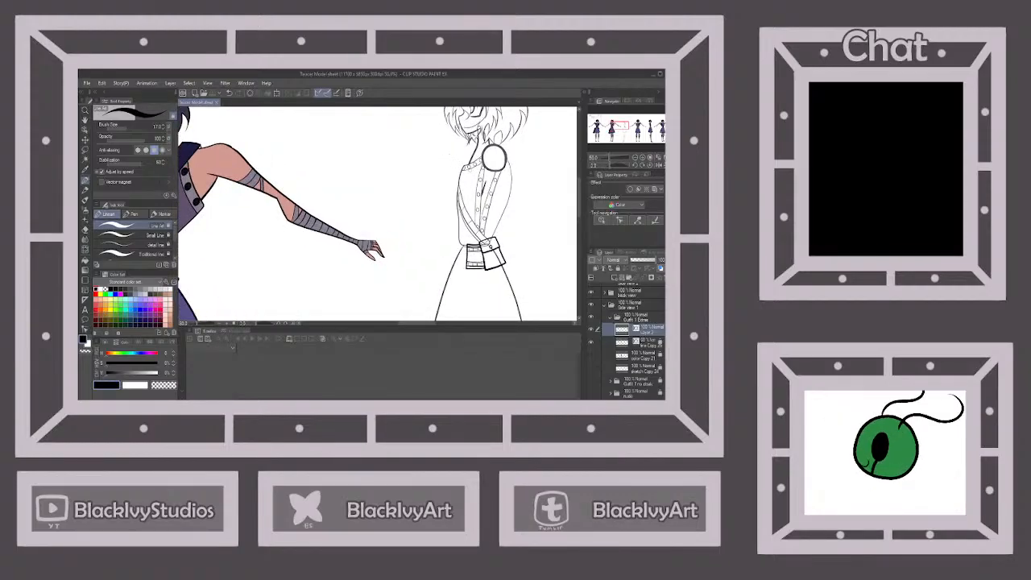
{"action": "left_click_drag", "start_coordinate": [485, 166], "coordinate": [457, 240]}
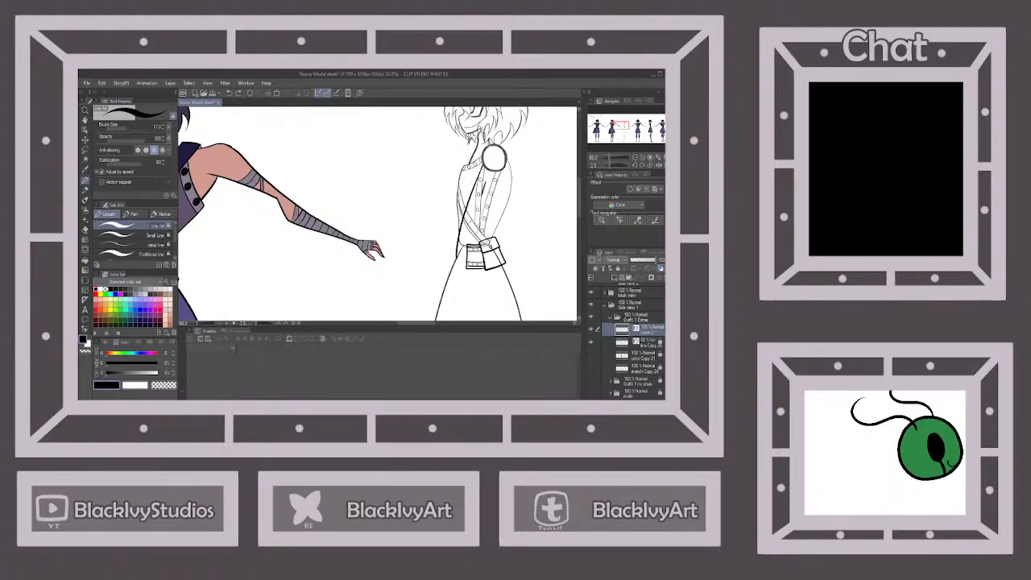
{"action": "left_click_drag", "start_coordinate": [463, 185], "coordinate": [450, 251]}
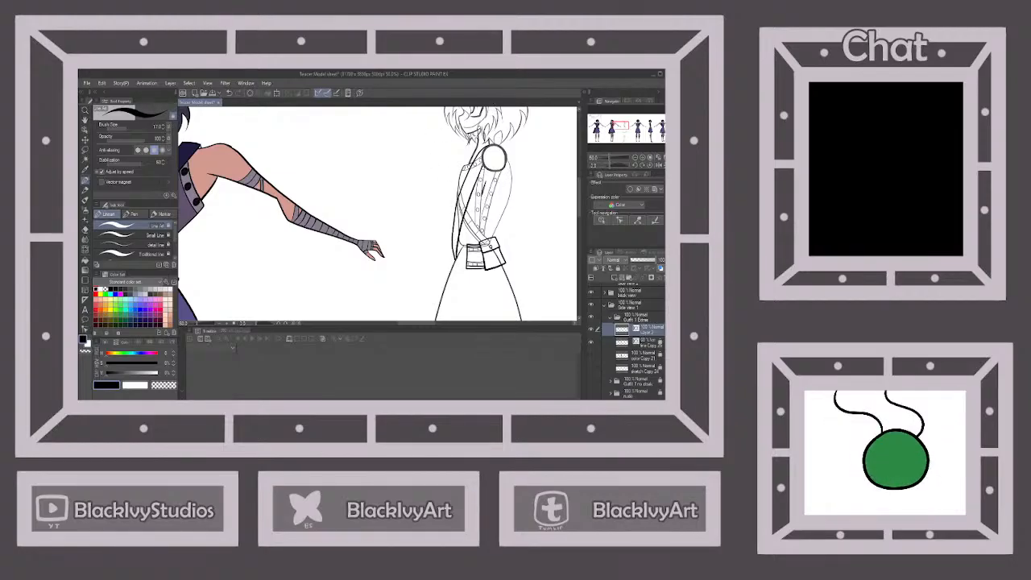
{"action": "scroll", "coordinate": [483, 196], "scroll_direction": "down", "scroll_amount": 5}
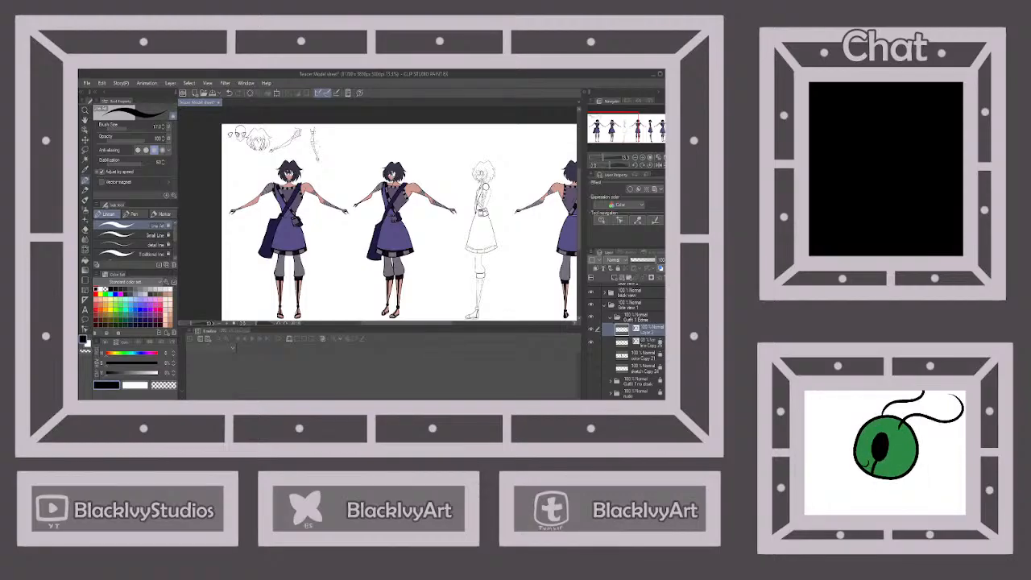
{"action": "scroll", "coordinate": [499, 184], "scroll_direction": "up", "scroll_amount": 5}
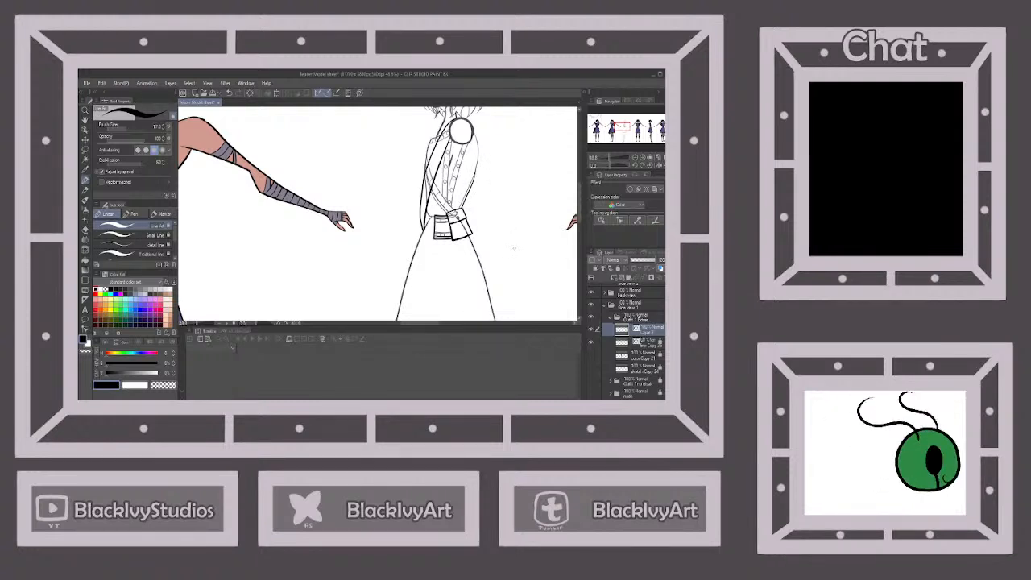
{"action": "scroll", "coordinate": [416, 188], "scroll_direction": "down", "scroll_amount": 3}
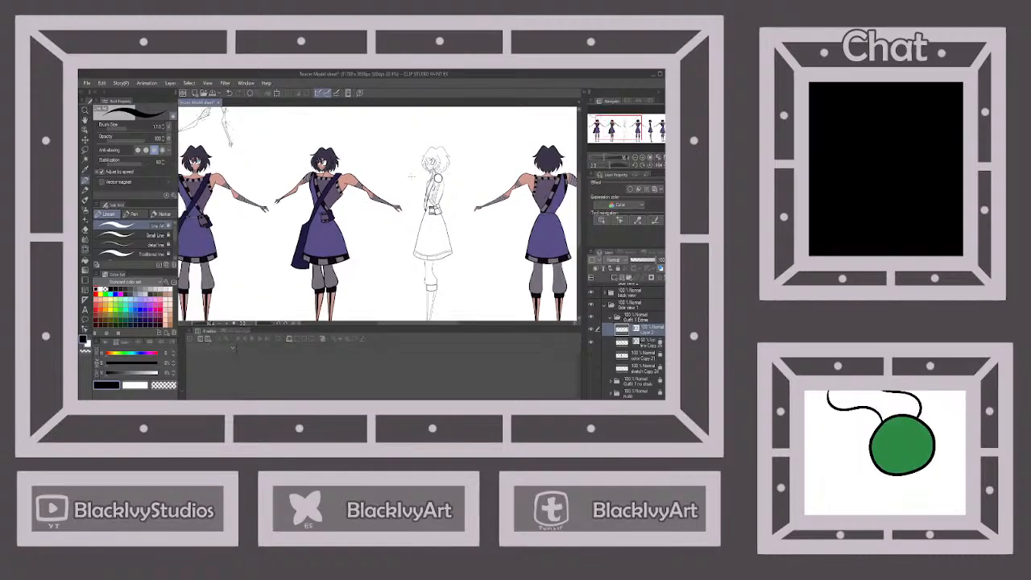
Unlock the side view's line Copy layer and erase the collar trim and button lines between the strap lines near the shoulder.
{"action": "left_click", "coordinate": [650, 342]}
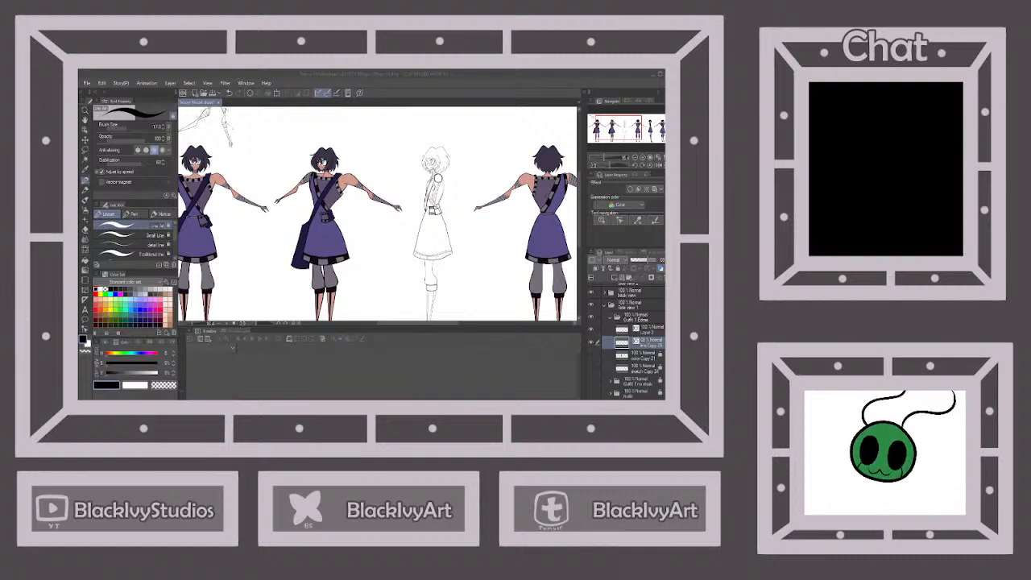
{"action": "left_click", "coordinate": [430, 341]}
{"action": "scroll", "coordinate": [479, 201], "scroll_direction": "up", "scroll_amount": 2}
{"action": "scroll", "coordinate": [433, 199], "scroll_direction": "down", "scroll_amount": 3}
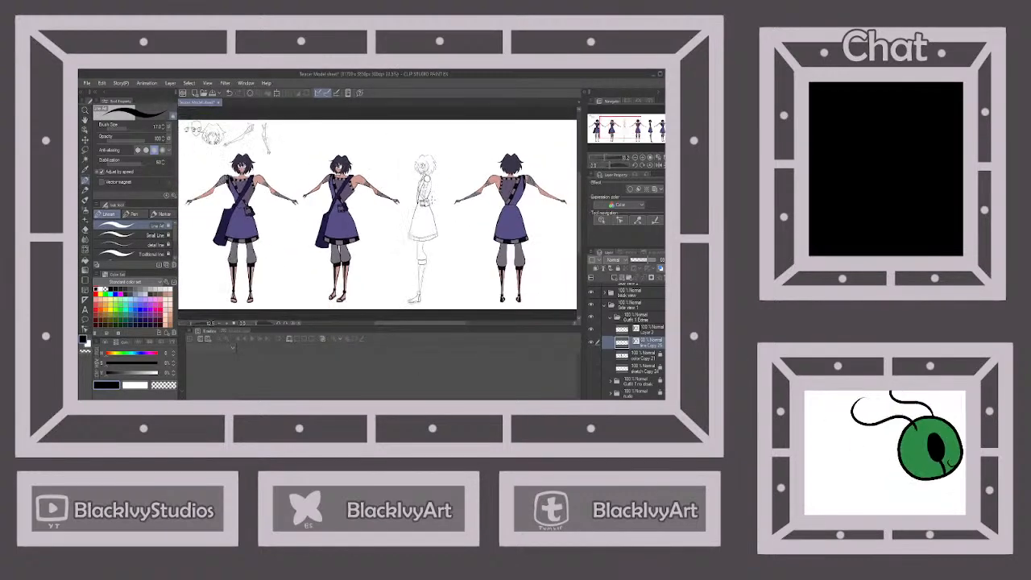
{"action": "scroll", "coordinate": [433, 198], "scroll_direction": "up", "scroll_amount": 2}
{"action": "key", "text": "e"}
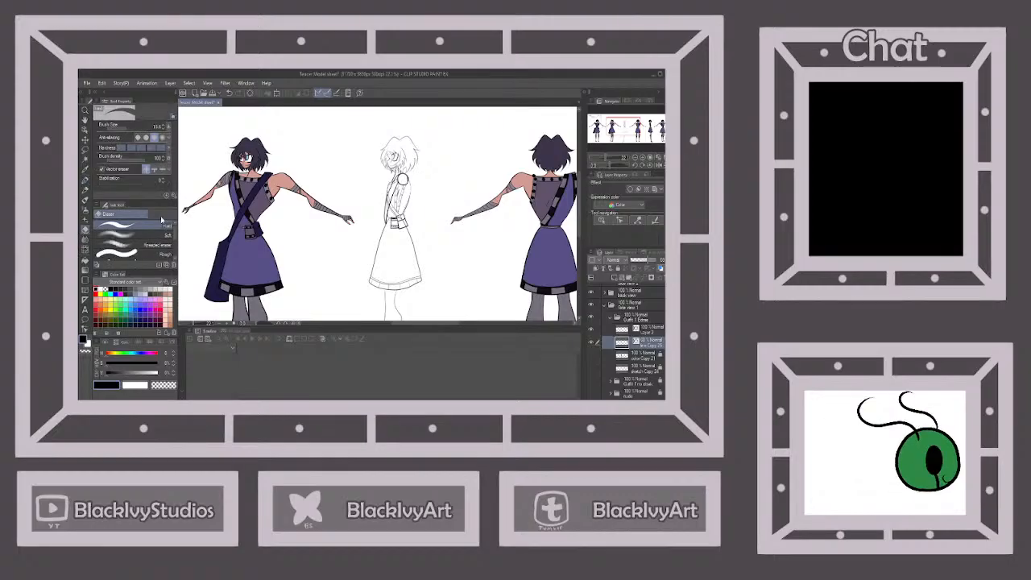
{"action": "scroll", "coordinate": [402, 178], "scroll_direction": "up", "scroll_amount": 5}
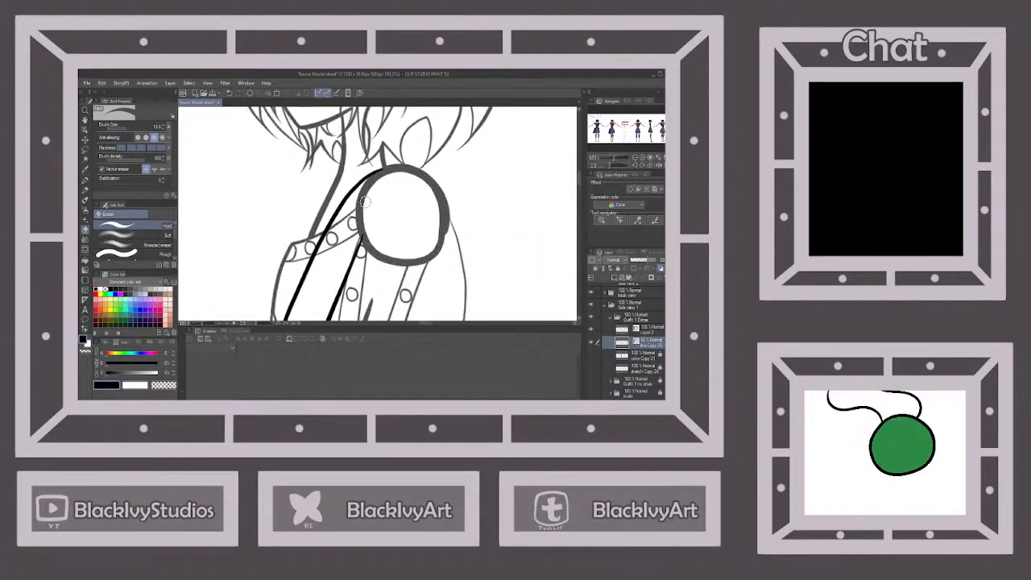
{"action": "scroll", "coordinate": [364, 201], "scroll_direction": "up", "scroll_amount": 1}
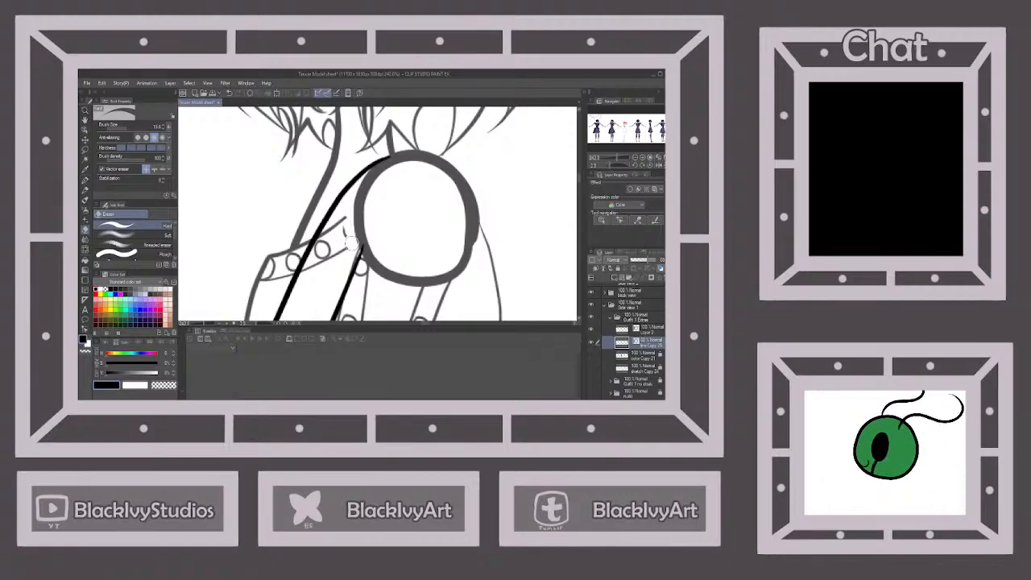
{"action": "scroll", "coordinate": [352, 242], "scroll_direction": "up", "scroll_amount": 2}
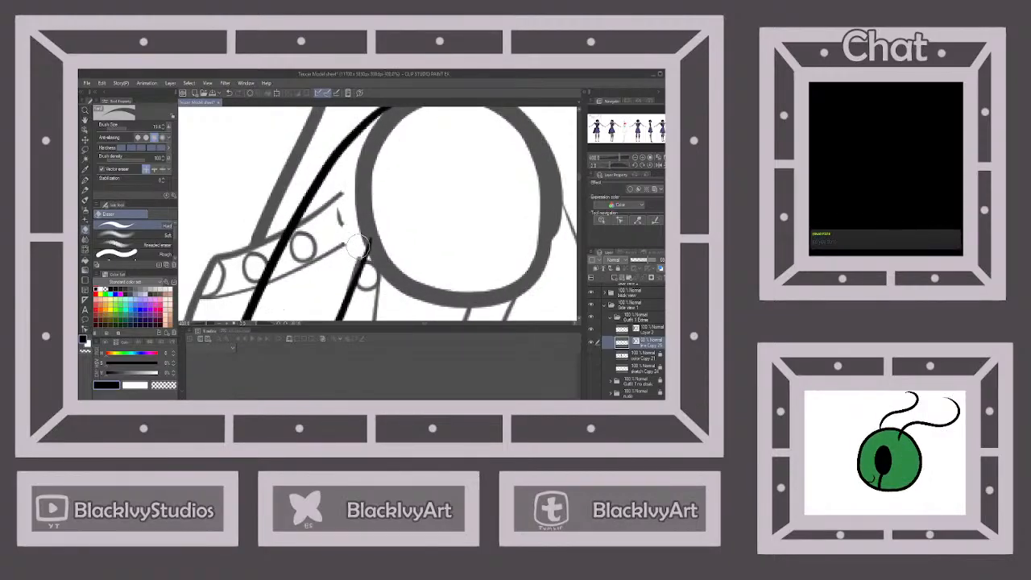
{"action": "left_click_drag", "start_coordinate": [352, 259], "coordinate": [330, 306]}
{"action": "left_click_drag", "start_coordinate": [338, 183], "coordinate": [325, 262]}
{"action": "mouse_move", "coordinate": [329, 213]}
{"action": "left_mouse_down"}
{"action": "mouse_move", "coordinate": [306, 236]}
{"action": "mouse_move", "coordinate": [307, 219]}
{"action": "mouse_move", "coordinate": [279, 262]}
{"action": "mouse_move", "coordinate": [273, 284]}
{"action": "mouse_move", "coordinate": [313, 228]}
{"action": "mouse_move", "coordinate": [290, 282]}
{"action": "left_mouse_up"}
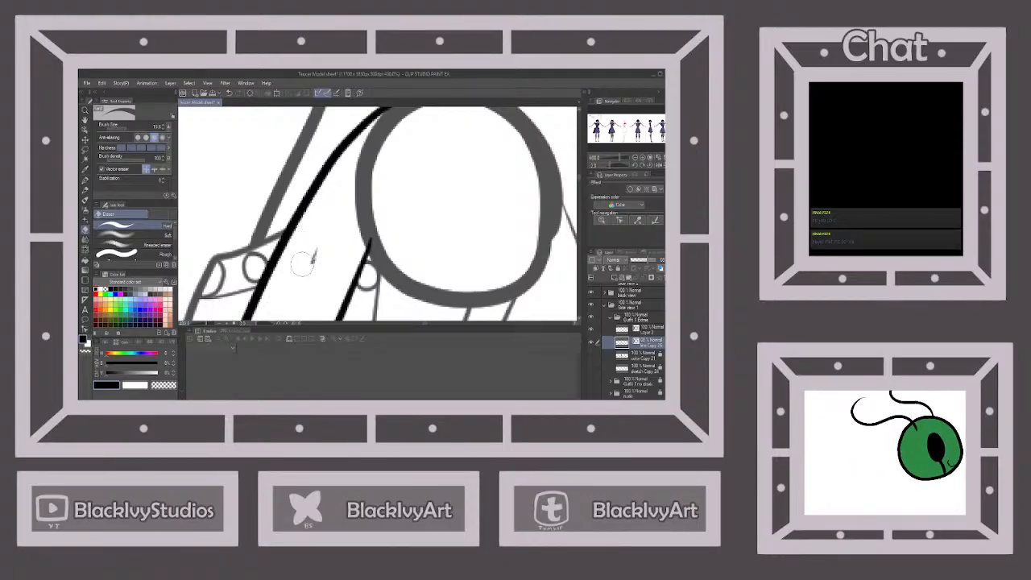
{"action": "scroll", "coordinate": [339, 183], "scroll_direction": "down", "scroll_amount": 5}
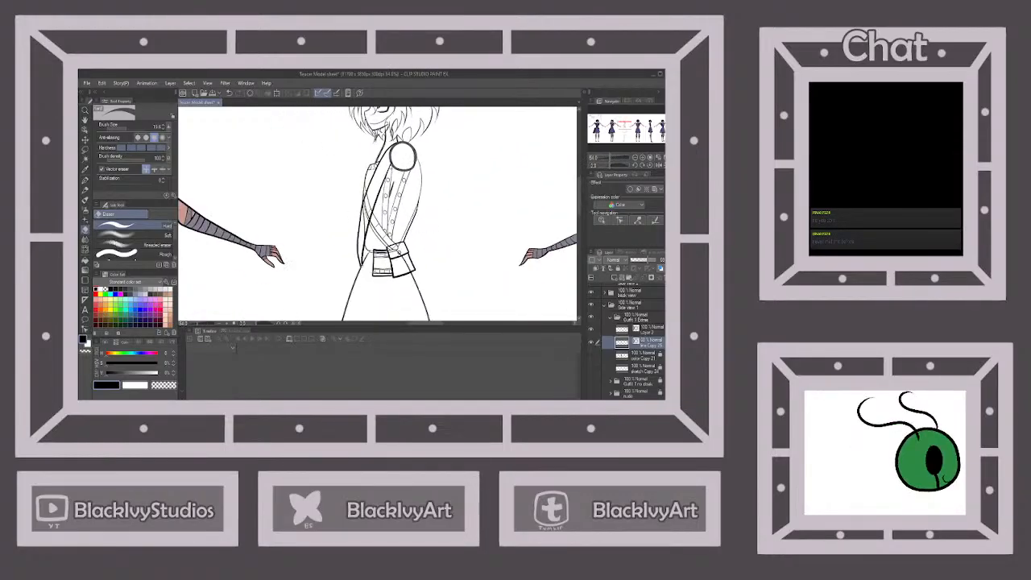
Erase the jacket and collar lines showing between the two shoulder strap lines from the chest down to the waist.
{"action": "scroll", "coordinate": [359, 286], "scroll_direction": "up", "scroll_amount": 6}
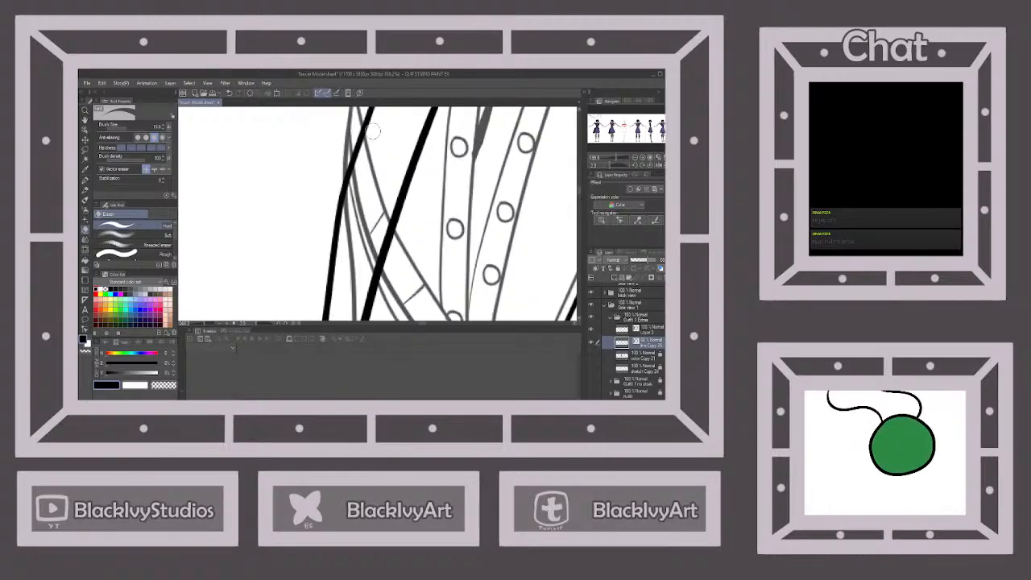
{"action": "mouse_move", "coordinate": [368, 141]}
{"action": "left_mouse_down"}
{"action": "mouse_move", "coordinate": [349, 205]}
{"action": "mouse_move", "coordinate": [375, 161]}
{"action": "left_mouse_up"}
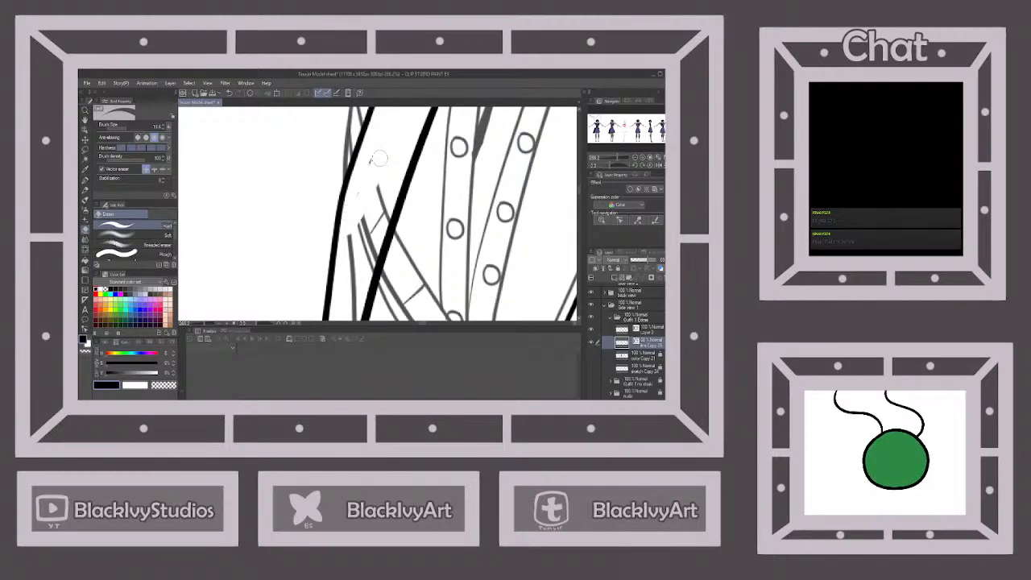
{"action": "left_click_drag", "start_coordinate": [341, 235], "coordinate": [352, 225]}
{"action": "mouse_move", "coordinate": [381, 181]}
{"action": "left_mouse_down"}
{"action": "mouse_move", "coordinate": [343, 252]}
{"action": "mouse_move", "coordinate": [356, 252]}
{"action": "mouse_move", "coordinate": [389, 194]}
{"action": "mouse_move", "coordinate": [354, 247]}
{"action": "mouse_move", "coordinate": [346, 281]}
{"action": "mouse_move", "coordinate": [389, 207]}
{"action": "mouse_move", "coordinate": [357, 314]}
{"action": "left_mouse_up"}
{"action": "scroll", "coordinate": [397, 182], "scroll_direction": "down", "scroll_amount": 2}
{"action": "scroll", "coordinate": [370, 281], "scroll_direction": "up", "scroll_amount": 1}
{"action": "scroll", "coordinate": [393, 184], "scroll_direction": "up", "scroll_amount": 2}
{"action": "left_click_drag", "start_coordinate": [378, 194], "coordinate": [372, 249]}
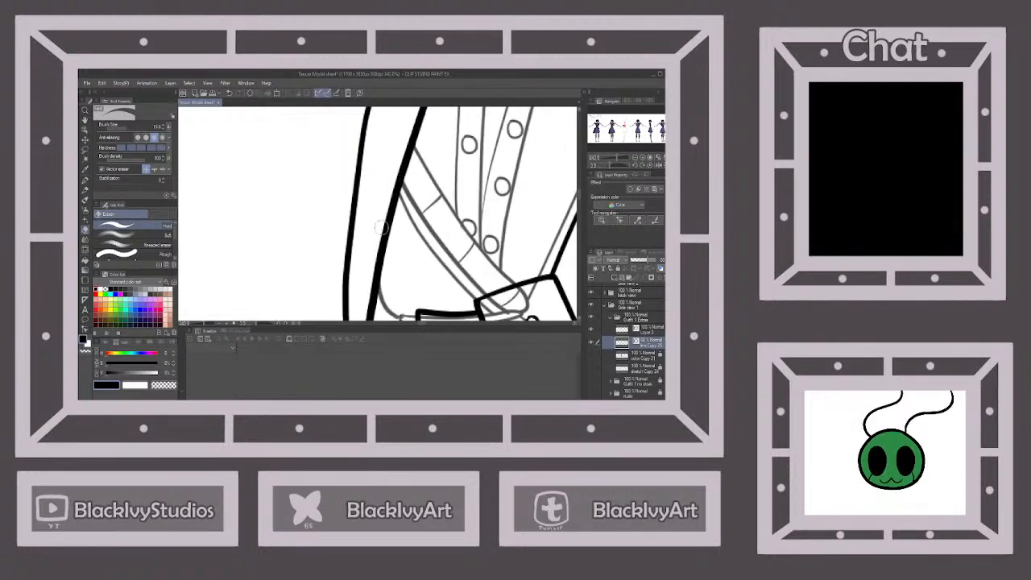
{"action": "scroll", "coordinate": [374, 190], "scroll_direction": "down", "scroll_amount": 1}
{"action": "scroll", "coordinate": [374, 188], "scroll_direction": "down", "scroll_amount": 4}
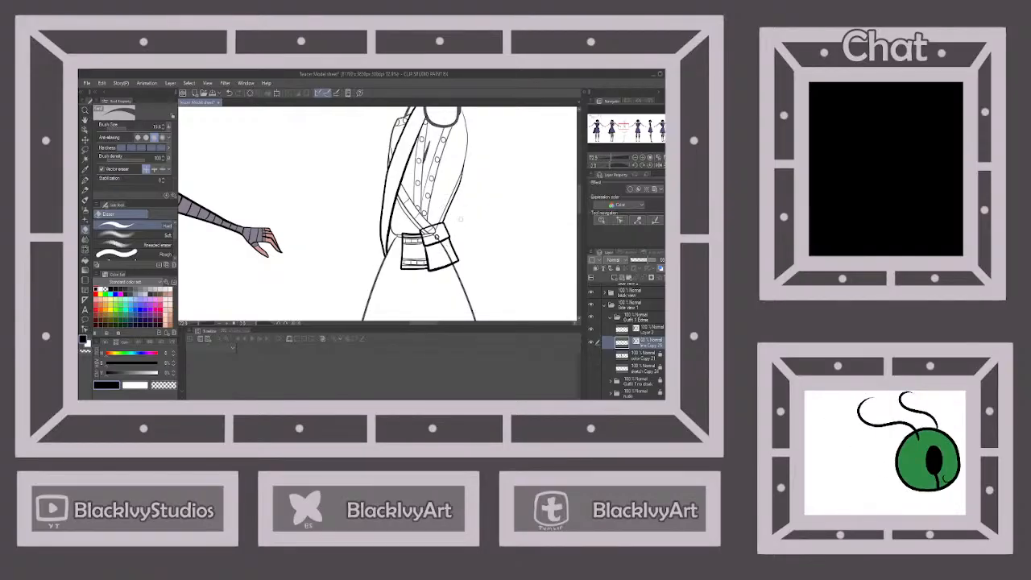
Erase the waist, skirt and jacket lines that show through the two pouches on the line Copy layer.
{"action": "scroll", "coordinate": [455, 197], "scroll_direction": "up", "scroll_amount": 4}
{"action": "mouse_move", "coordinate": [431, 202]}
{"action": "left_mouse_down"}
{"action": "mouse_move", "coordinate": [356, 222]}
{"action": "mouse_move", "coordinate": [335, 249]}
{"action": "mouse_move", "coordinate": [342, 242]}
{"action": "mouse_move", "coordinate": [319, 248]}
{"action": "mouse_move", "coordinate": [277, 236]}
{"action": "mouse_move", "coordinate": [278, 262]}
{"action": "mouse_move", "coordinate": [364, 248]}
{"action": "mouse_move", "coordinate": [424, 222]}
{"action": "mouse_move", "coordinate": [407, 217]}
{"action": "mouse_move", "coordinate": [355, 239]}
{"action": "mouse_move", "coordinate": [410, 231]}
{"action": "mouse_move", "coordinate": [424, 261]}
{"action": "left_mouse_up"}
{"action": "scroll", "coordinate": [368, 195], "scroll_direction": "down", "scroll_amount": 3}
{"action": "scroll", "coordinate": [367, 182], "scroll_direction": "down", "scroll_amount": 3}
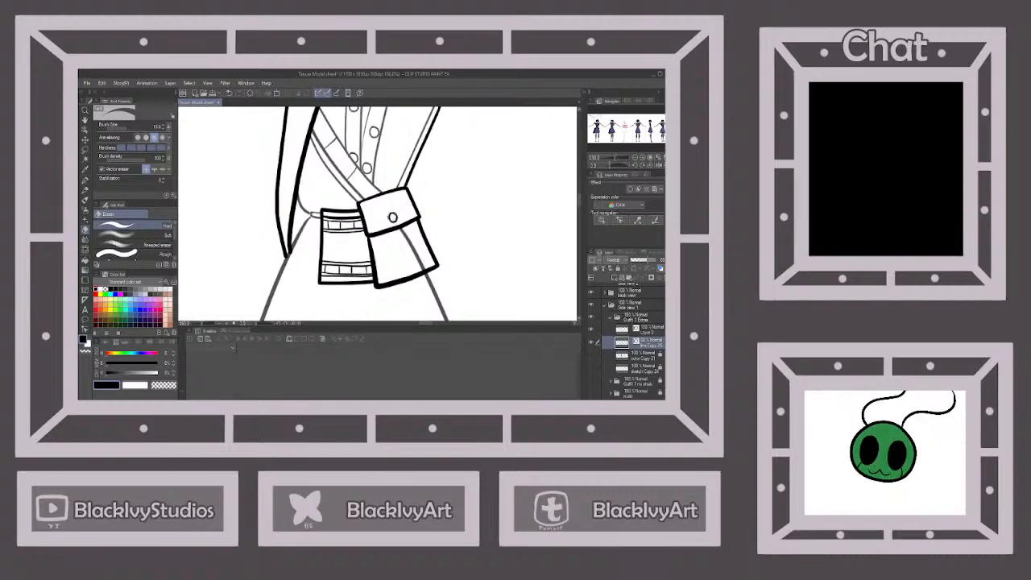
{"action": "scroll", "coordinate": [404, 230], "scroll_direction": "up", "scroll_amount": 3}
{"action": "mouse_move", "coordinate": [393, 218]}
{"action": "left_mouse_down"}
{"action": "mouse_move", "coordinate": [434, 282]}
{"action": "mouse_move", "coordinate": [418, 283]}
{"action": "mouse_move", "coordinate": [410, 265]}
{"action": "left_mouse_up"}
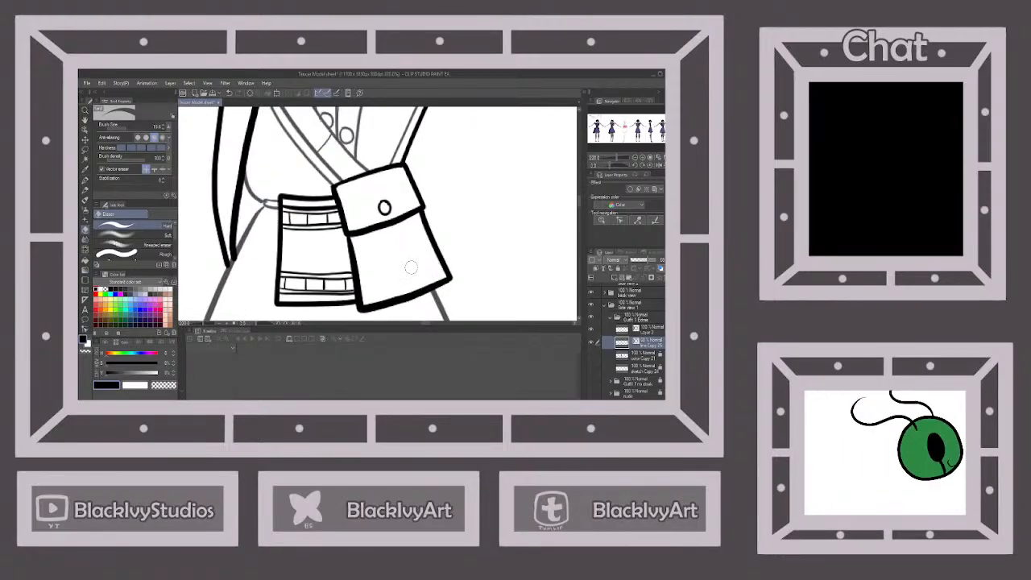
{"action": "scroll", "coordinate": [435, 250], "scroll_direction": "down", "scroll_amount": 5}
{"action": "scroll", "coordinate": [435, 250], "scroll_direction": "up", "scroll_amount": 1}
{"action": "scroll", "coordinate": [412, 232], "scroll_direction": "up", "scroll_amount": 2}
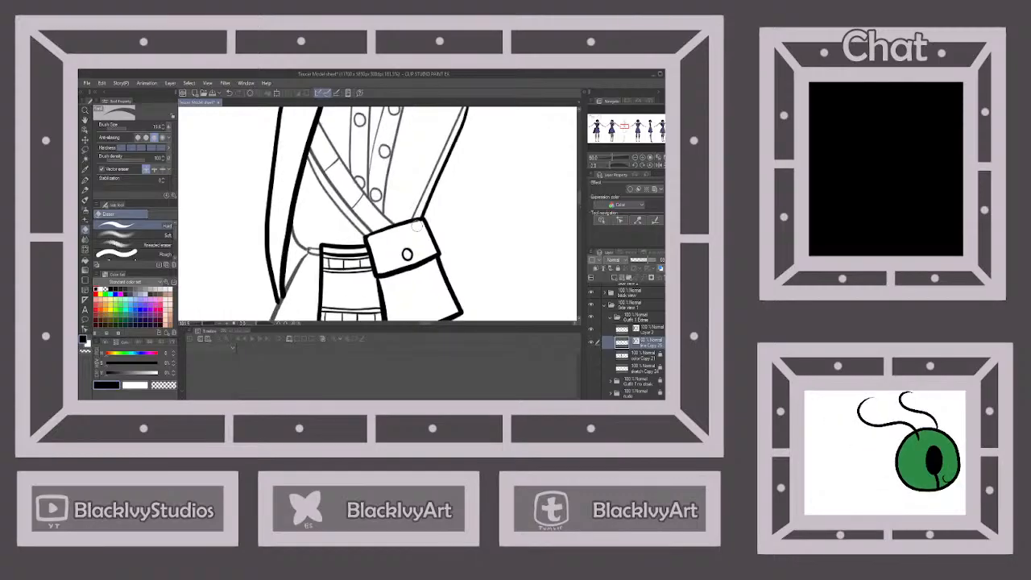
{"action": "scroll", "coordinate": [414, 229], "scroll_direction": "down", "scroll_amount": 2}
{"action": "scroll", "coordinate": [411, 252], "scroll_direction": "down", "scroll_amount": 2}
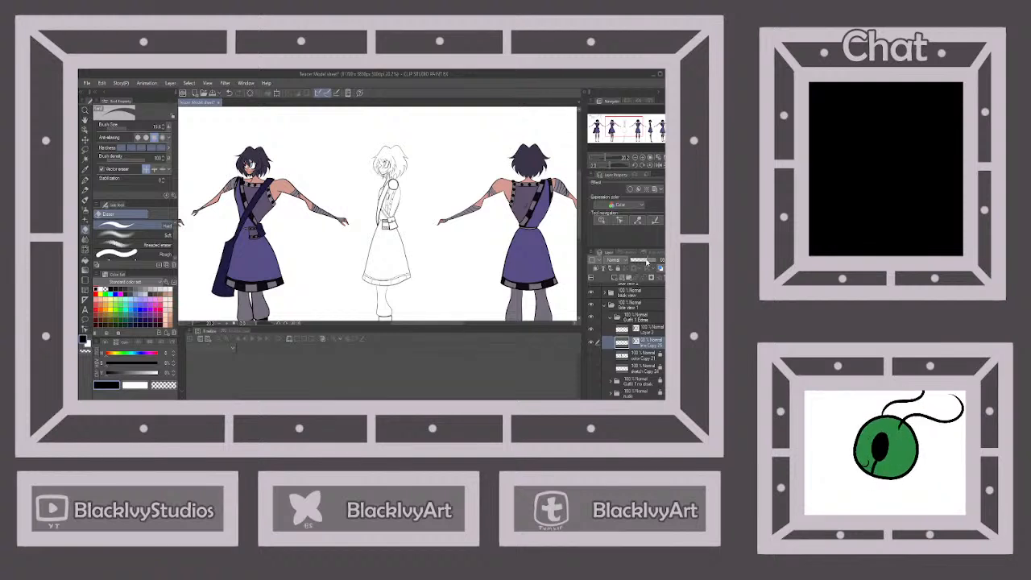
Restore the line Copy layer to 100% opacity, merge Layer 2 down into it and lock the merged layer.
{"action": "left_click_drag", "start_coordinate": [649, 263], "coordinate": [658, 263]}
{"action": "left_click", "coordinate": [645, 328]}
{"action": "left_click", "coordinate": [644, 277]}
{"action": "left_click", "coordinate": [619, 272]}
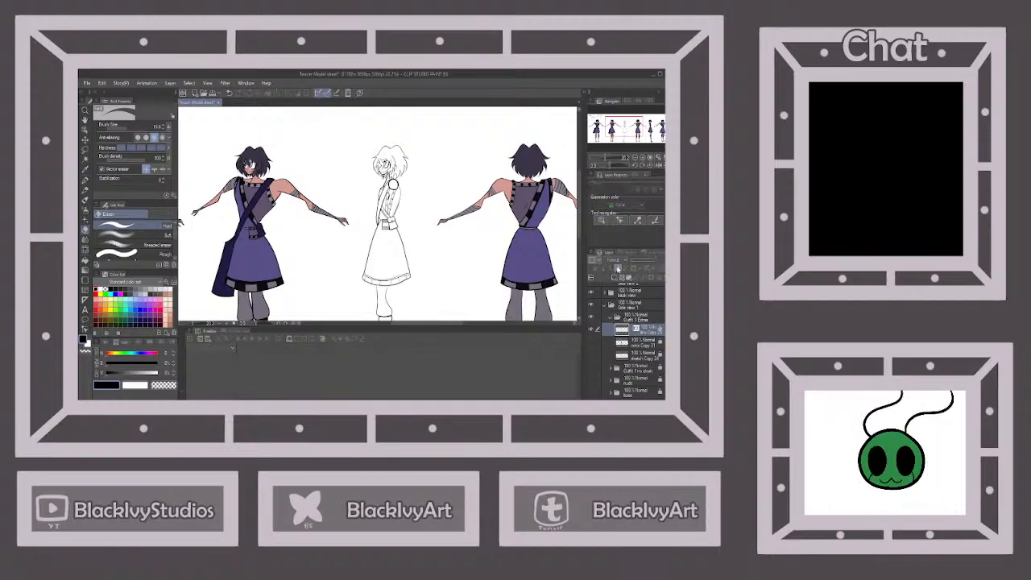
Change the paper layer's color to a light periwinkle blue.
{"action": "scroll", "coordinate": [635, 331], "scroll_direction": "down", "scroll_amount": 5}
{"action": "left_click", "coordinate": [636, 394]}
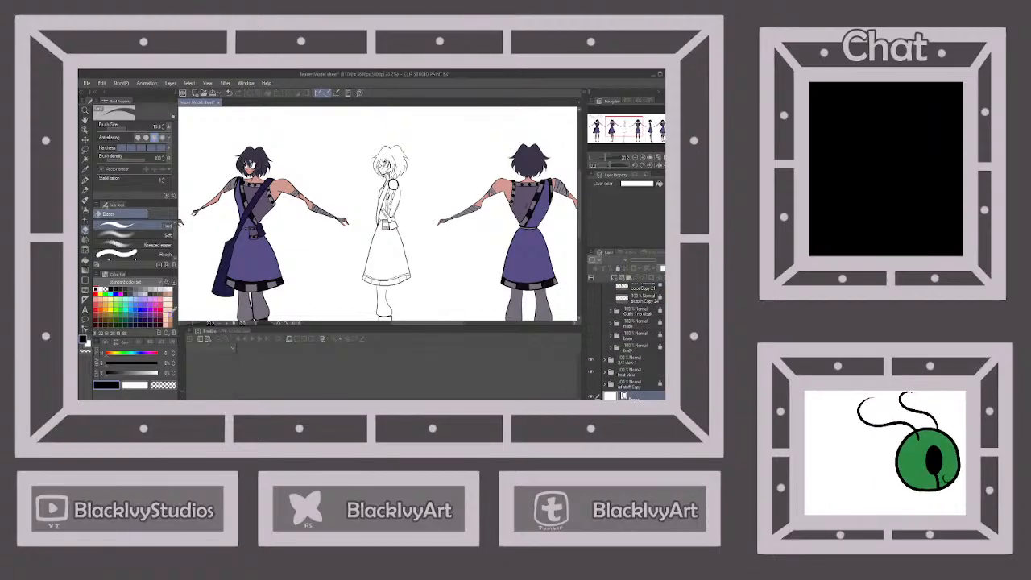
{"action": "left_click", "coordinate": [143, 298]}
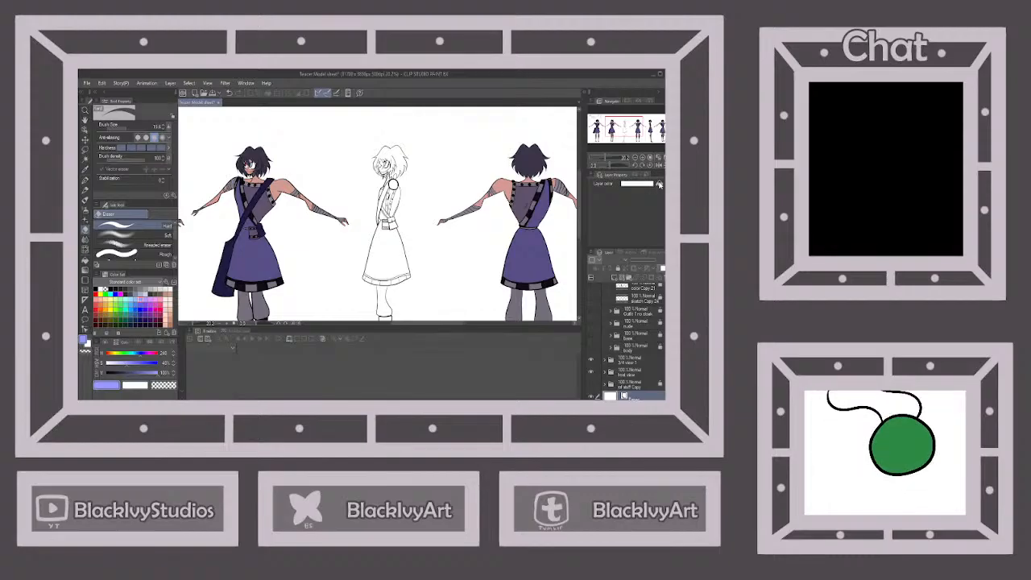
{"action": "left_click", "coordinate": [659, 185]}
Add a new raster layer above the side view's color Copy layer and choose the Fill tool referring to other layers.
{"action": "scroll", "coordinate": [637, 338], "scroll_direction": "up", "scroll_amount": 5}
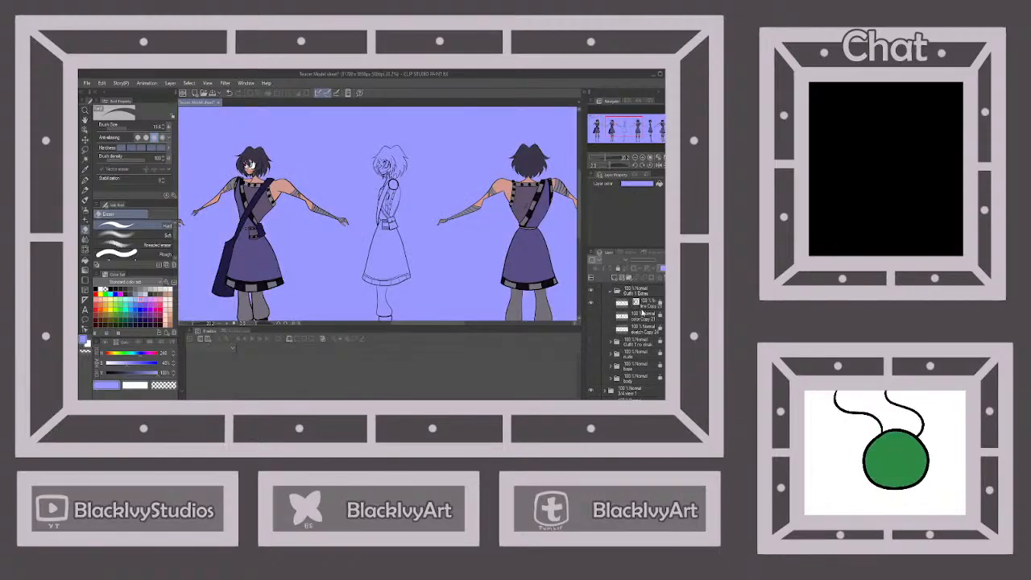
{"action": "left_click", "coordinate": [641, 316]}
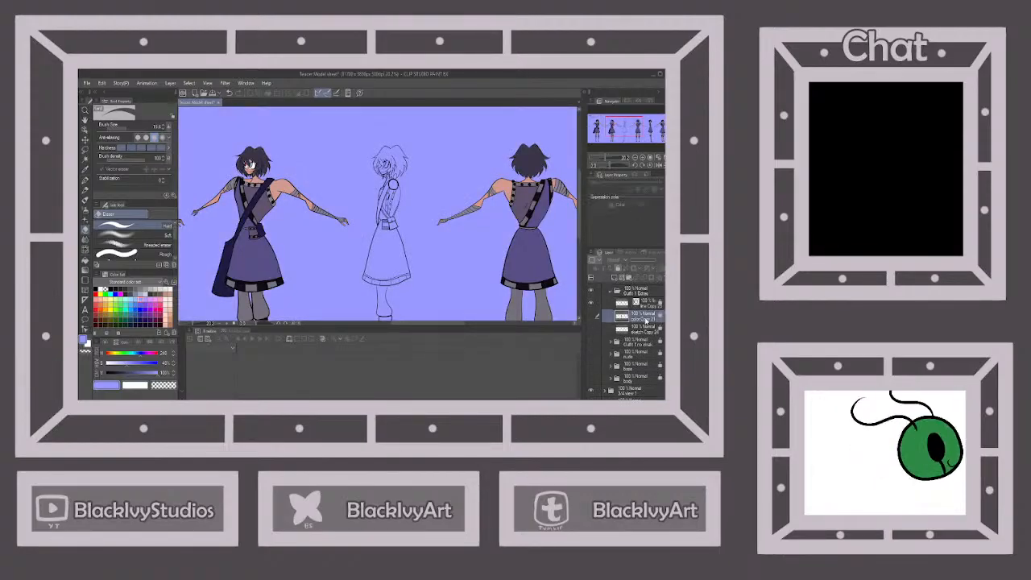
{"action": "left_click", "coordinate": [613, 278]}
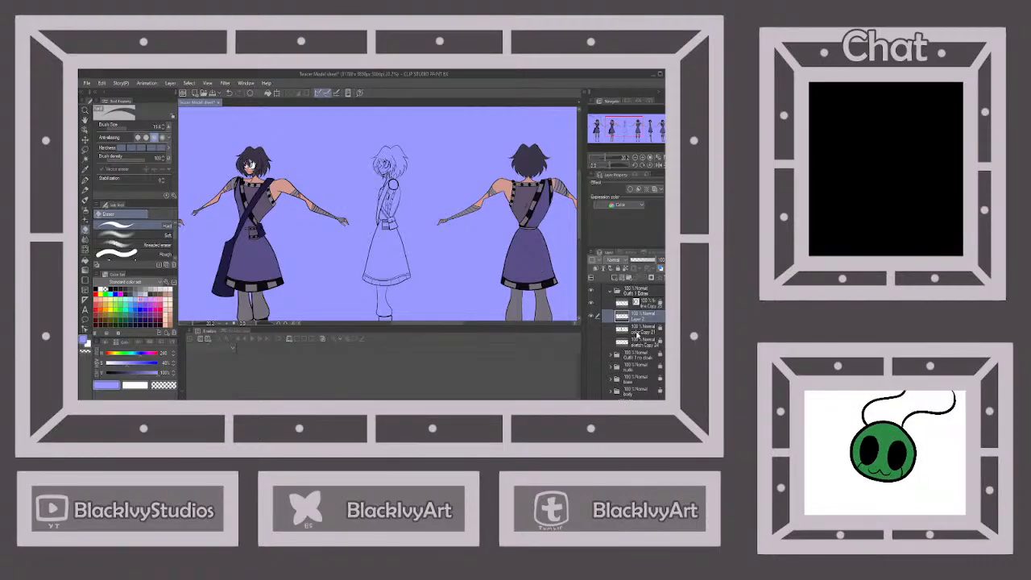
{"action": "left_click", "coordinate": [592, 330]}
{"action": "left_click", "coordinate": [592, 330]}
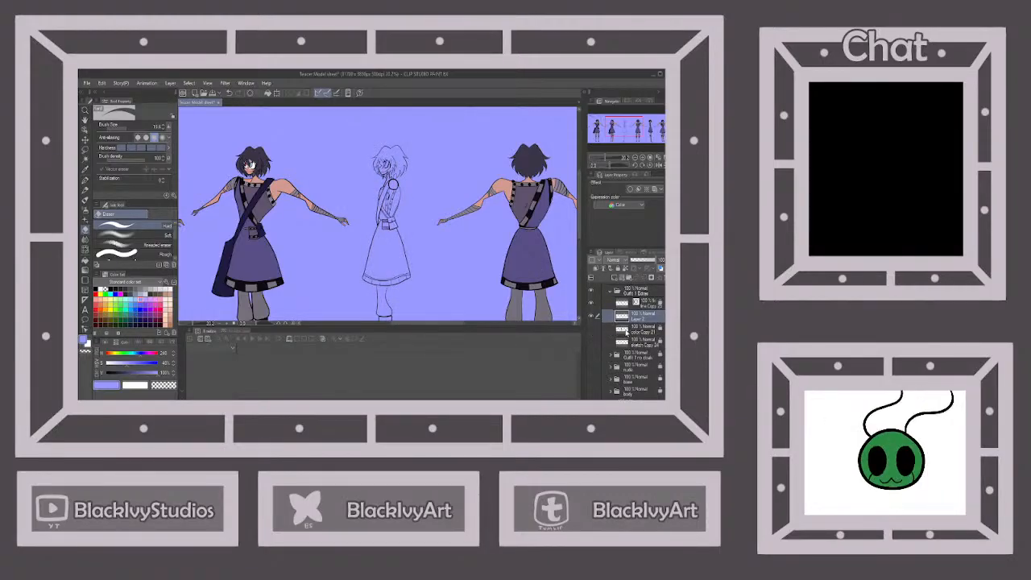
{"action": "left_click", "coordinate": [85, 260]}
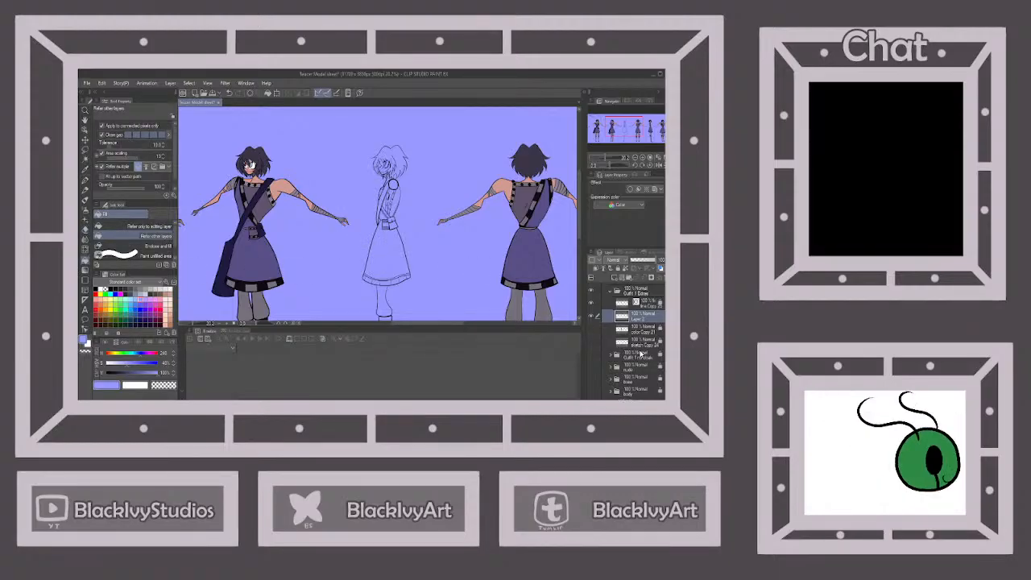
{"action": "scroll", "coordinate": [641, 353], "scroll_direction": "down", "scroll_amount": 1}
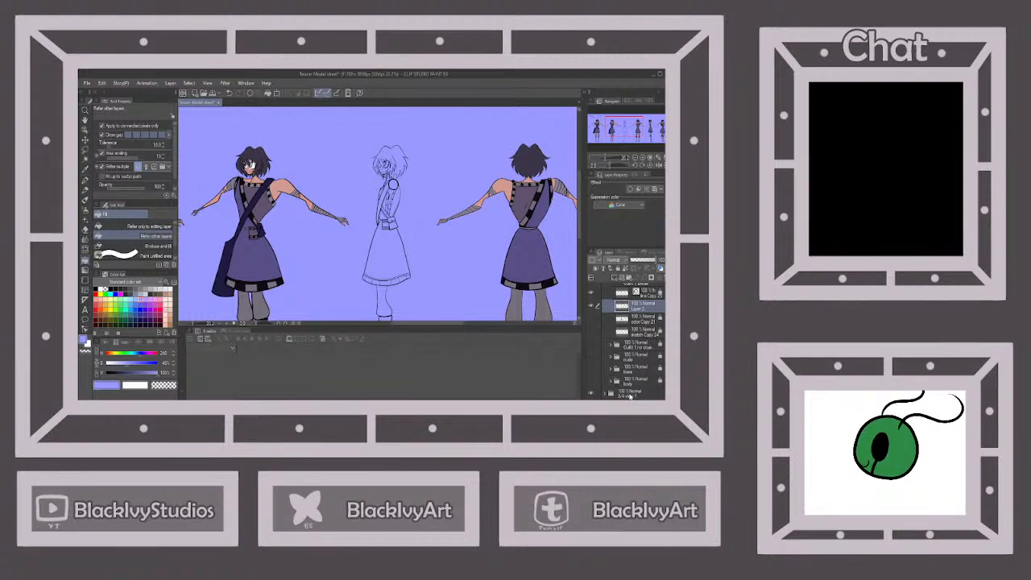
Sample the dark navy of the three-quarter view's strap and fill the side view's front and back strap sections on Layer 2.
{"action": "left_click", "coordinate": [629, 396]}
{"action": "scroll", "coordinate": [270, 184], "scroll_direction": "up", "scroll_amount": 2}
{"action": "left_click", "coordinate": [265, 183], "text": "alt"}
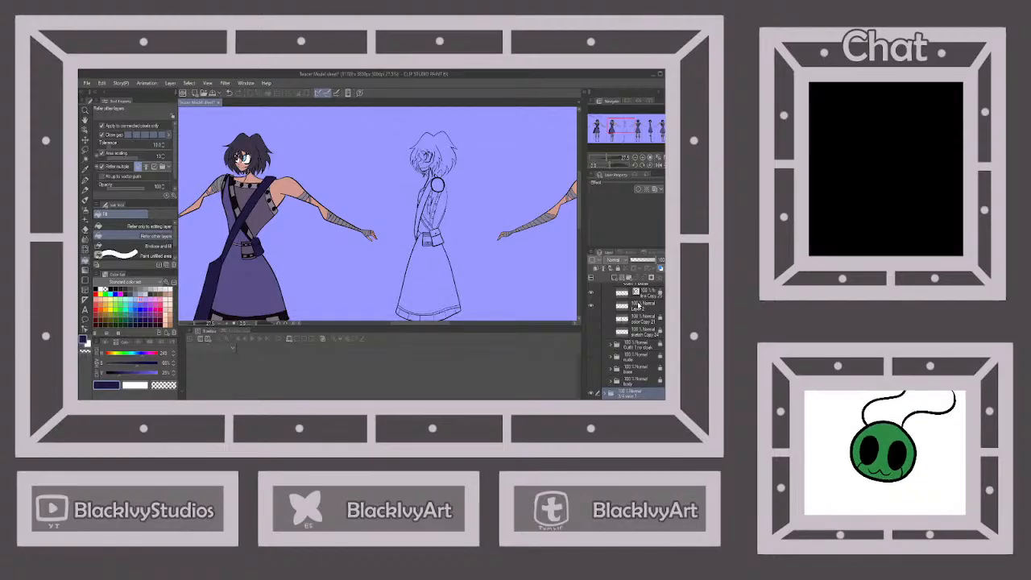
{"action": "left_click", "coordinate": [637, 306]}
{"action": "scroll", "coordinate": [436, 177], "scroll_direction": "up", "scroll_amount": 3}
{"action": "left_click", "coordinate": [414, 200]}
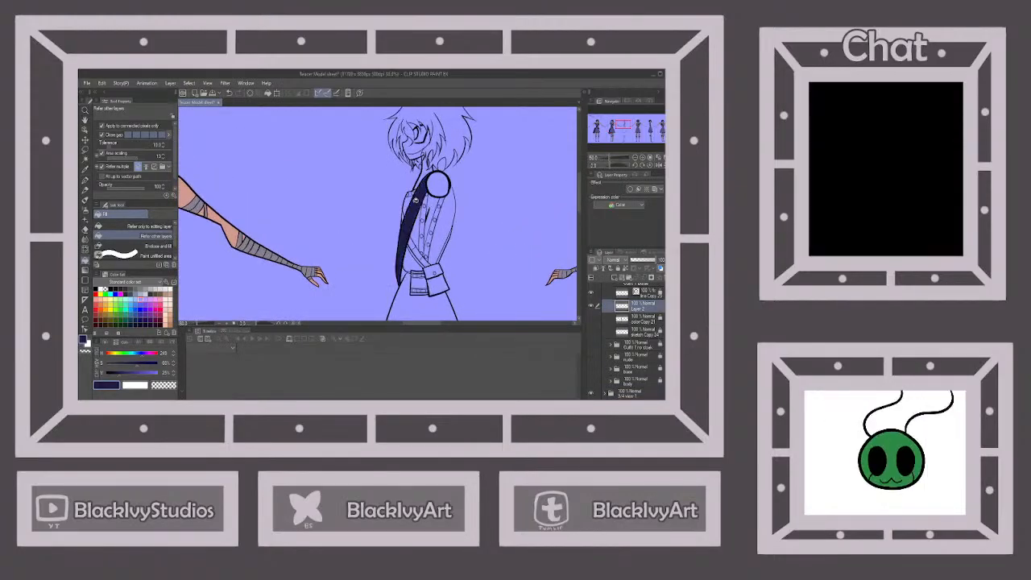
{"action": "scroll", "coordinate": [465, 240], "scroll_direction": "up", "scroll_amount": 3}
{"action": "left_click", "coordinate": [446, 241]}
Paint over the unfilled sliver at the narrow tip of the back strap section with the Small Line pen at size 4.4.
{"action": "left_click", "coordinate": [85, 181]}
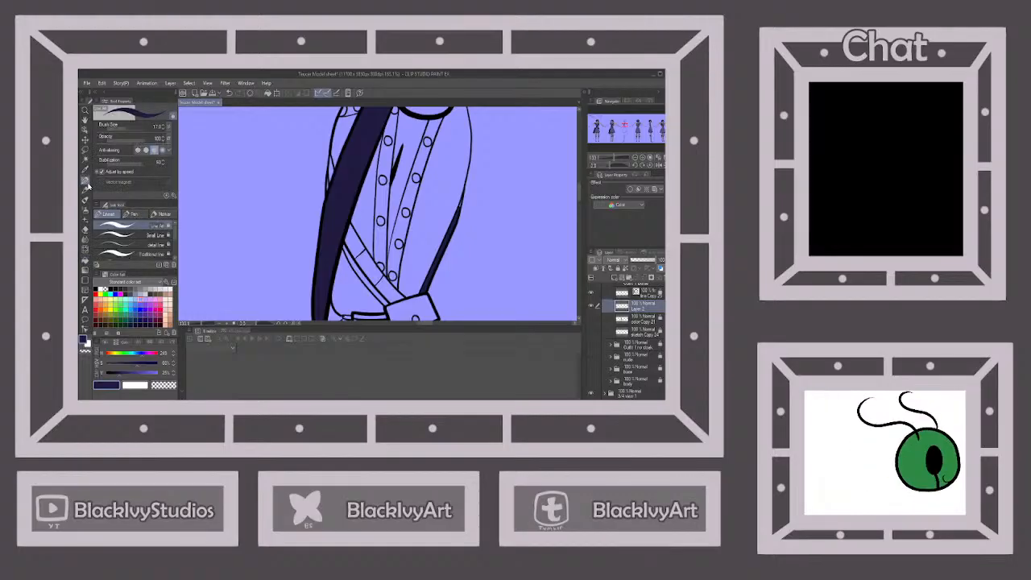
{"action": "scroll", "coordinate": [456, 201], "scroll_direction": "down", "scroll_amount": 3}
{"action": "scroll", "coordinate": [451, 189], "scroll_direction": "up", "scroll_amount": 6}
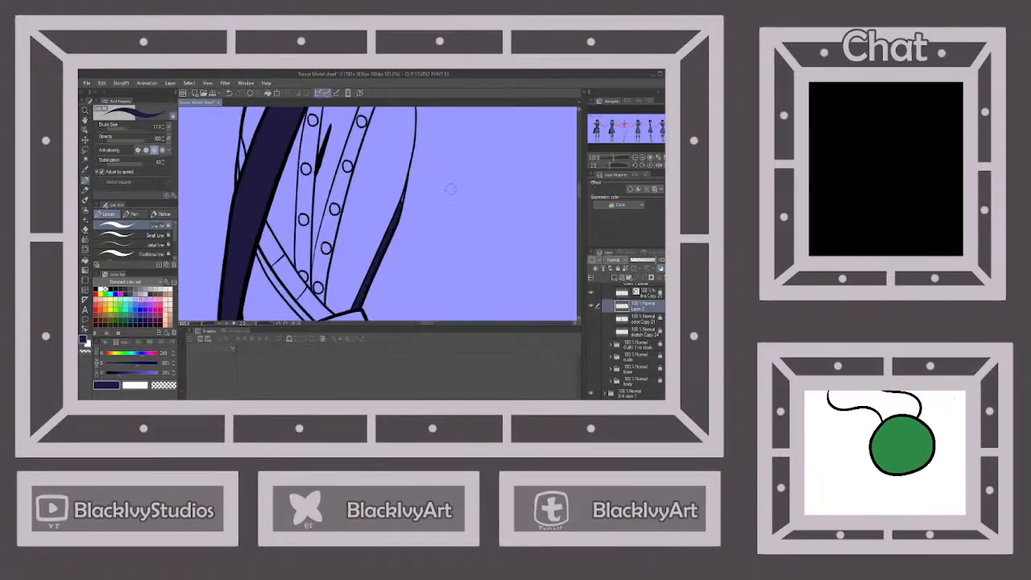
{"action": "left_click", "coordinate": [129, 234]}
{"action": "scroll", "coordinate": [348, 187], "scroll_direction": "up", "scroll_amount": 3}
{"action": "left_click", "coordinate": [155, 243]}
{"action": "scroll", "coordinate": [357, 162], "scroll_direction": "up", "scroll_amount": 1}
{"action": "left_click", "coordinate": [149, 235]}
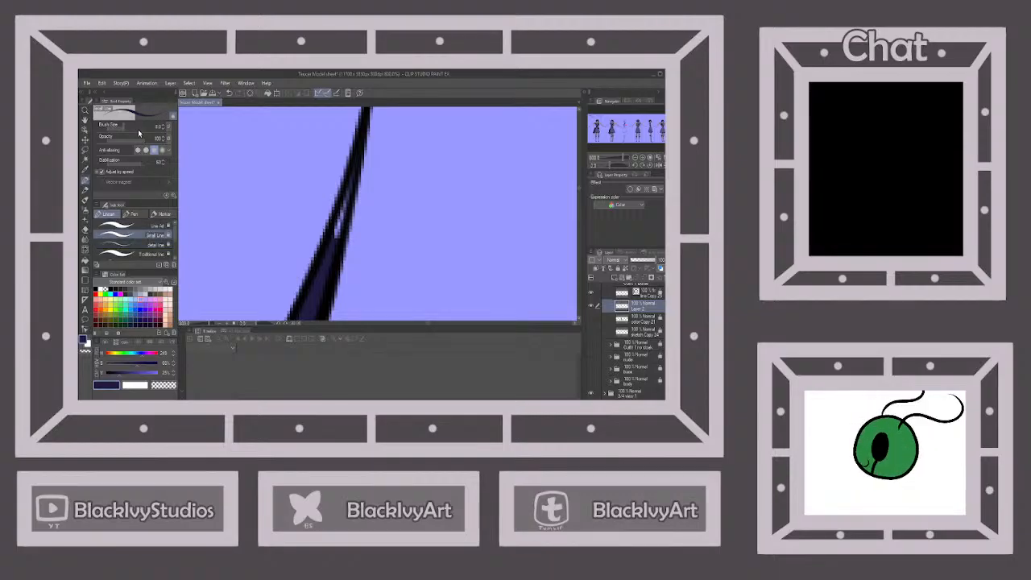
{"action": "left_click", "coordinate": [121, 129]}
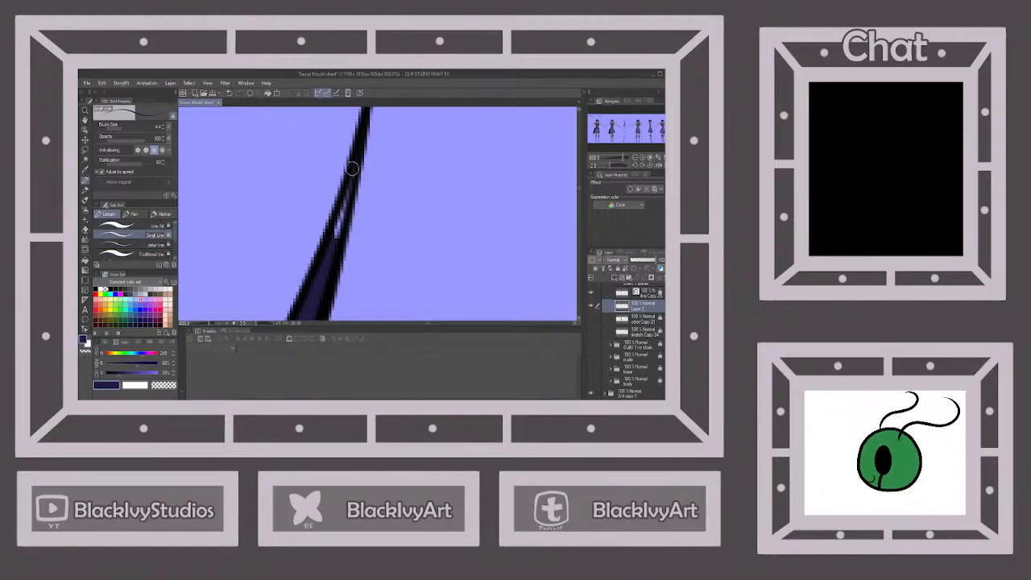
{"action": "left_click_drag", "start_coordinate": [352, 168], "coordinate": [338, 222]}
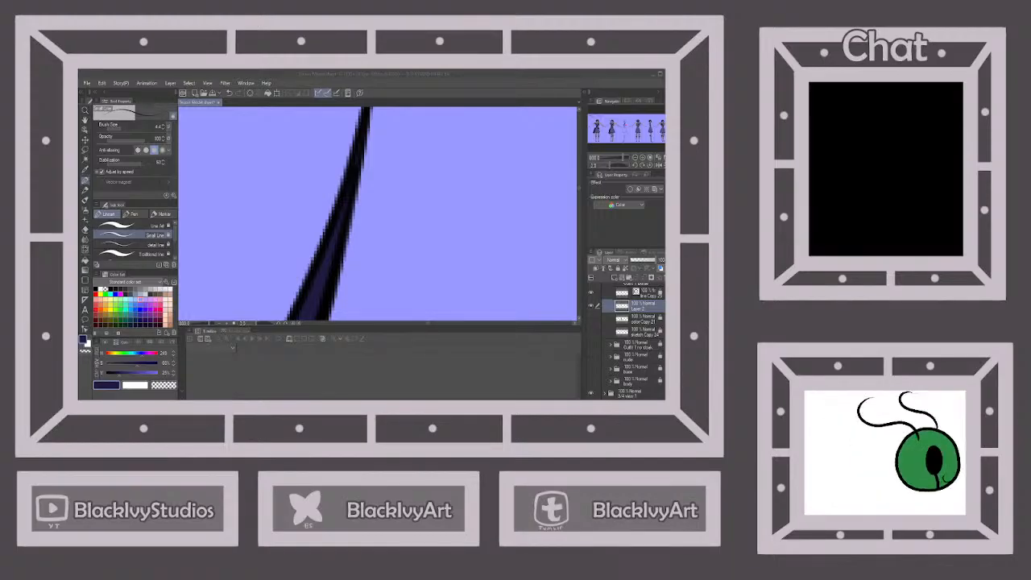
Check the strap fill for gaps at the waist and shoulder, and examine the pouch colors on the three-quarter view.
{"action": "scroll", "coordinate": [430, 186], "scroll_direction": "down", "scroll_amount": 6}
{"action": "scroll", "coordinate": [378, 211], "scroll_direction": "down", "scroll_amount": 1}
{"action": "scroll", "coordinate": [352, 272], "scroll_direction": "up", "scroll_amount": 3}
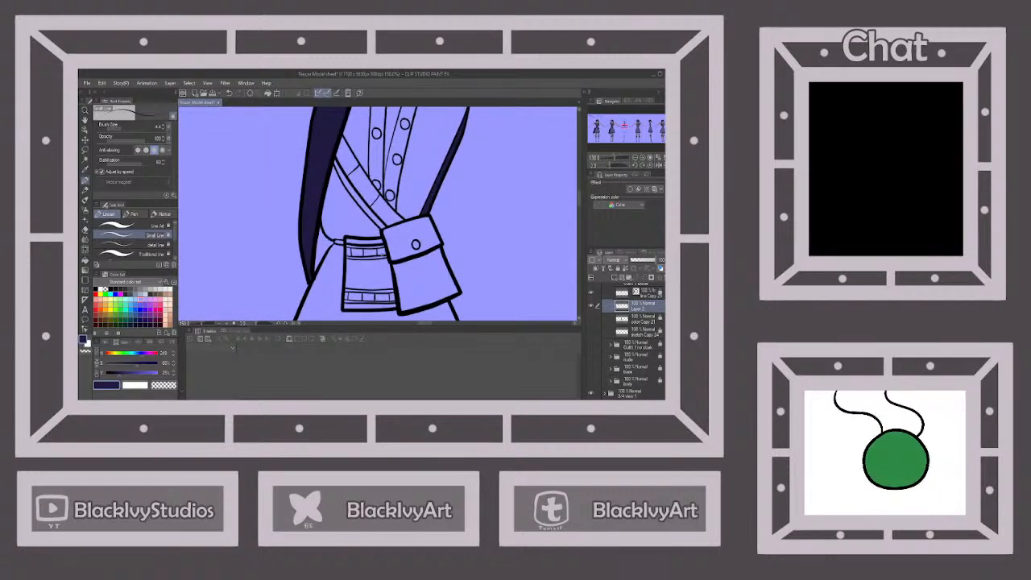
{"action": "scroll", "coordinate": [378, 214], "scroll_direction": "down", "scroll_amount": 4}
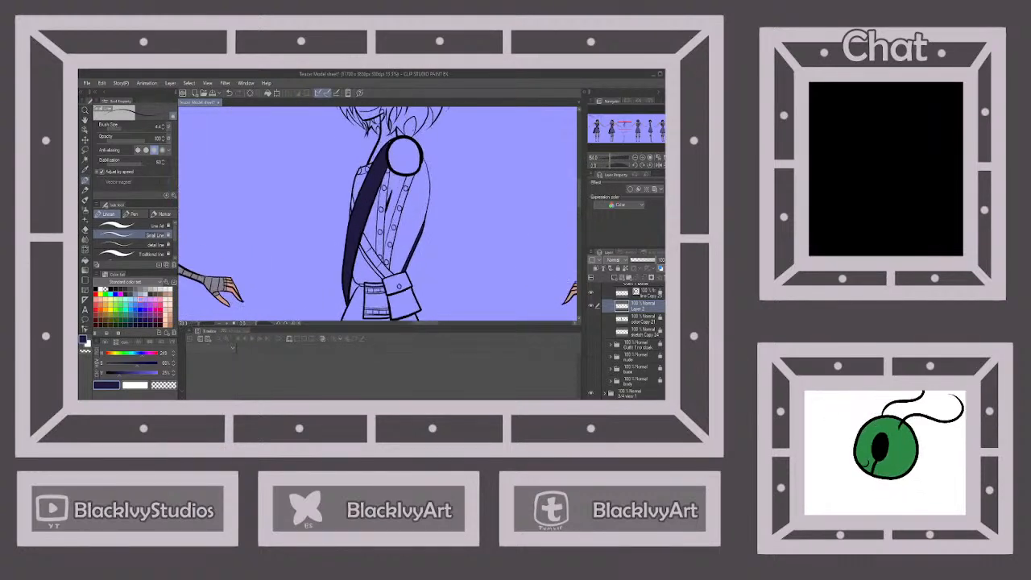
{"action": "scroll", "coordinate": [387, 149], "scroll_direction": "up", "scroll_amount": 6}
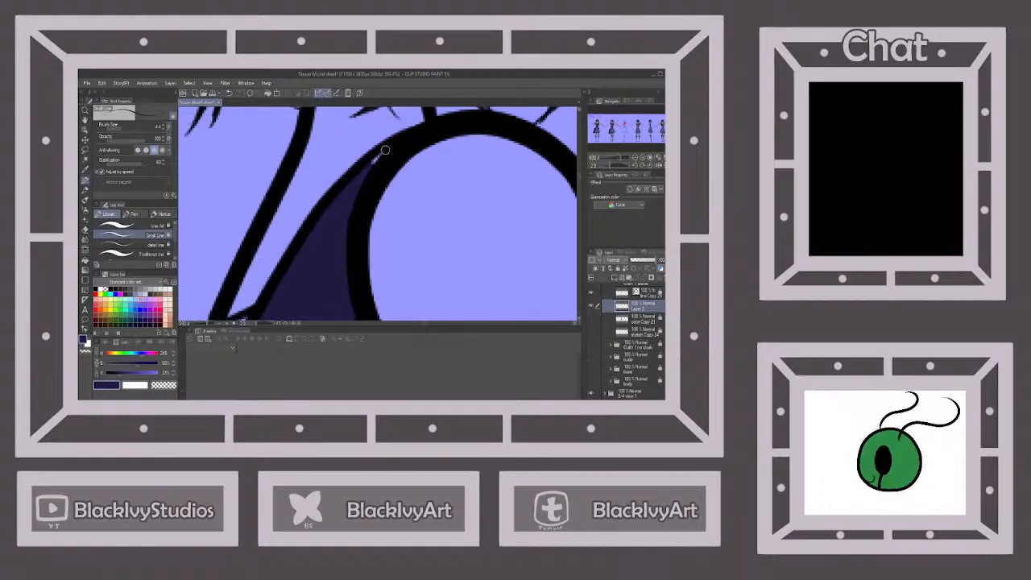
{"action": "scroll", "coordinate": [367, 170], "scroll_direction": "down", "scroll_amount": 7}
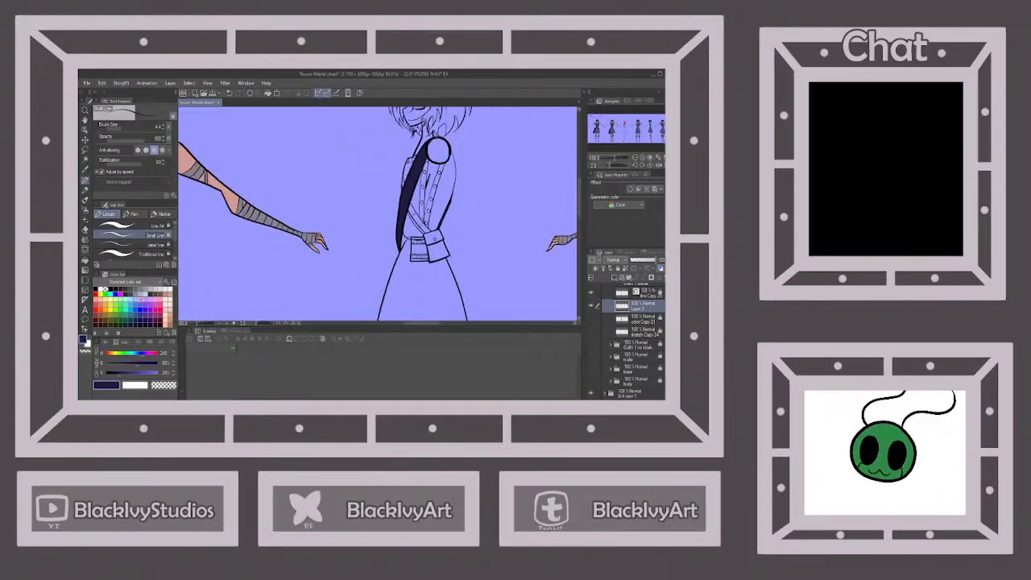
{"action": "scroll", "coordinate": [331, 188], "scroll_direction": "up", "scroll_amount": 6}
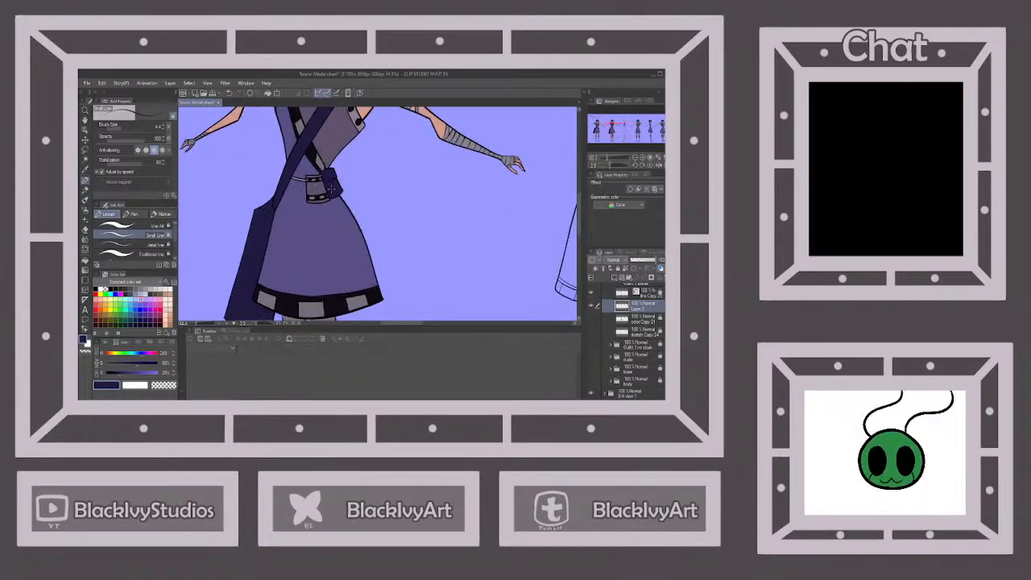
{"action": "scroll", "coordinate": [328, 188], "scroll_direction": "down", "scroll_amount": 2}
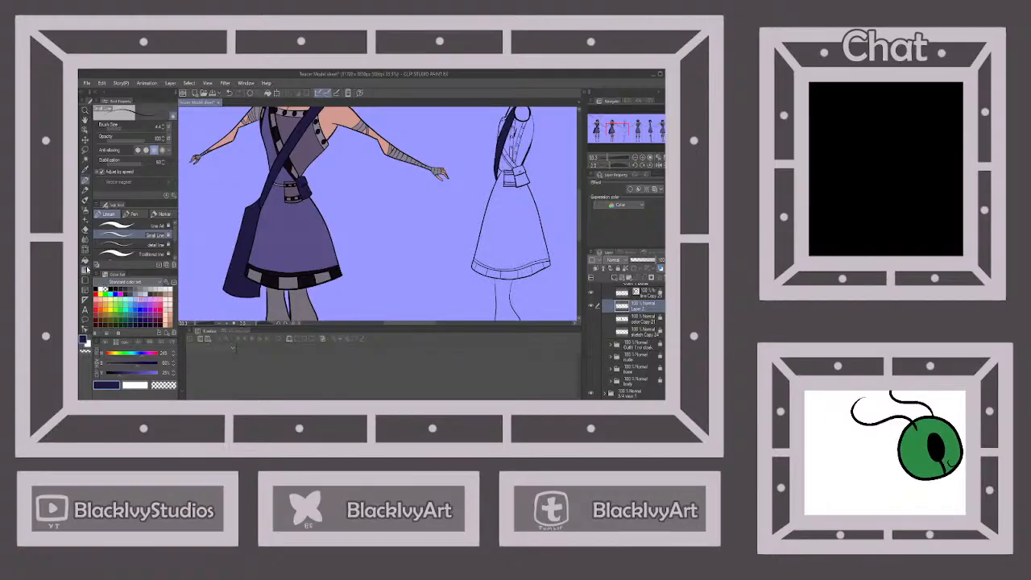
Fill the flap and body of the side view's tilted pouch with the dark navy strap color.
{"action": "left_click", "coordinate": [85, 261]}
{"action": "scroll", "coordinate": [347, 221], "scroll_direction": "down", "scroll_amount": 1}
{"action": "scroll", "coordinate": [502, 169], "scroll_direction": "up", "scroll_amount": 2}
{"action": "scroll", "coordinate": [502, 173], "scroll_direction": "up", "scroll_amount": 4}
{"action": "left_click", "coordinate": [468, 196]}
{"action": "left_click", "coordinate": [477, 227]}
{"action": "scroll", "coordinate": [503, 201], "scroll_direction": "down", "scroll_amount": 1}
{"action": "scroll", "coordinate": [506, 196], "scroll_direction": "down", "scroll_amount": 4}
{"action": "scroll", "coordinate": [303, 223], "scroll_direction": "up", "scroll_amount": 2}
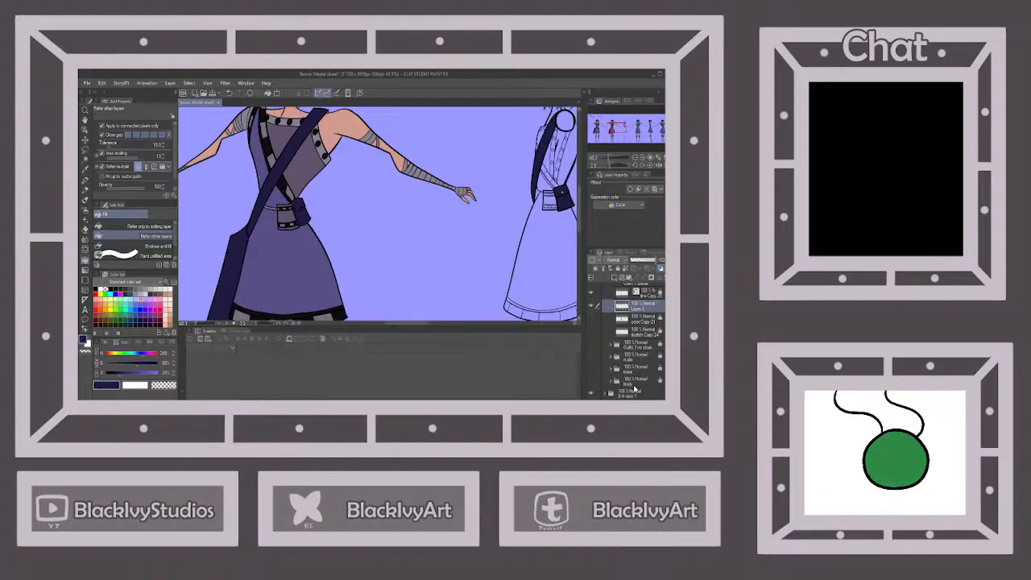
Sample the muted purple of the three-quarter view's pouch and fill the second pouch's body and its top and bottom edge strips on Layer 2.
{"action": "left_click", "coordinate": [634, 391]}
{"action": "left_click", "coordinate": [286, 216], "text": "alt"}
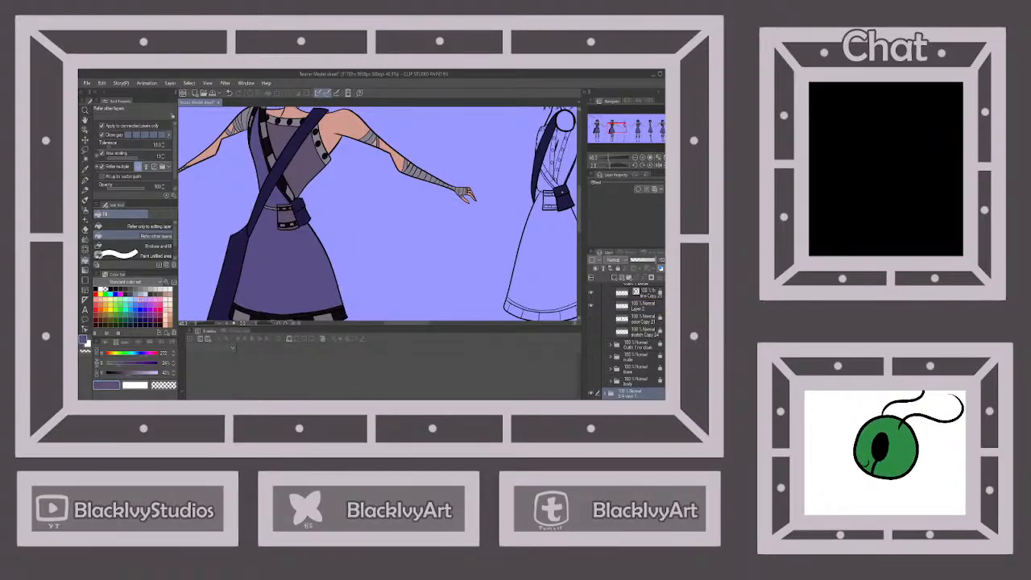
{"action": "left_click", "coordinate": [648, 309]}
{"action": "scroll", "coordinate": [372, 205], "scroll_direction": "down", "scroll_amount": 2}
{"action": "scroll", "coordinate": [525, 184], "scroll_direction": "up", "scroll_amount": 4}
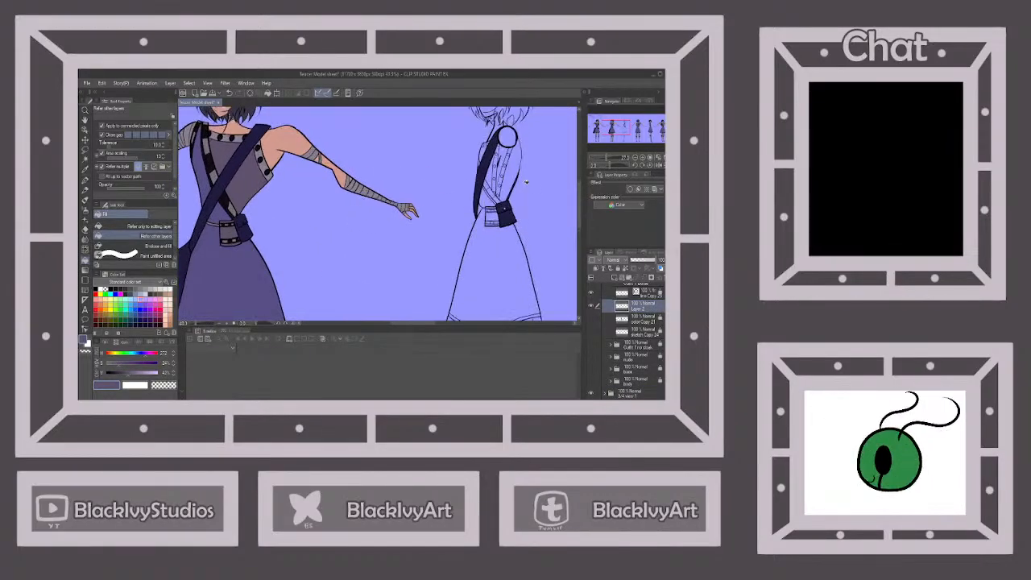
{"action": "scroll", "coordinate": [490, 220], "scroll_direction": "up", "scroll_amount": 1}
{"action": "scroll", "coordinate": [476, 266], "scroll_direction": "up", "scroll_amount": 2}
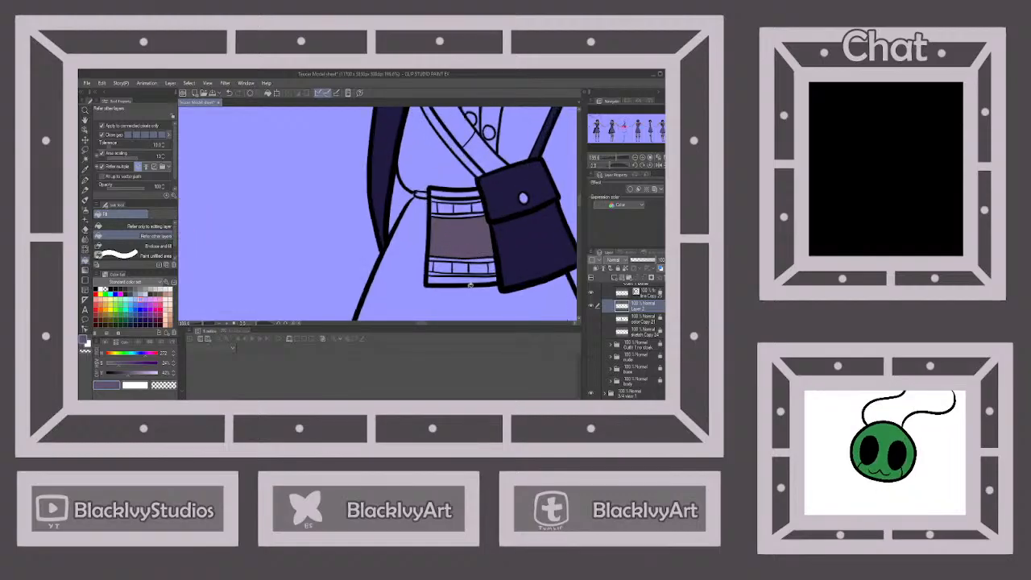
{"action": "left_click", "coordinate": [471, 279]}
{"action": "left_click", "coordinate": [466, 196]}
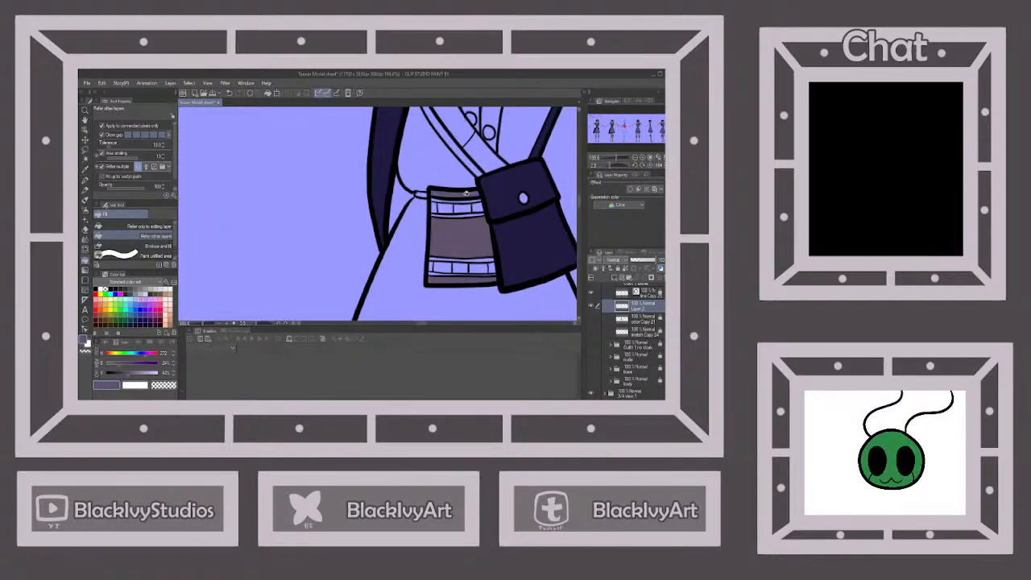
Sample the gray trim square color from the three-quarter view and fill the squares on the second pouch's two bands on Layer 2.
{"action": "scroll", "coordinate": [483, 202], "scroll_direction": "down", "scroll_amount": 3}
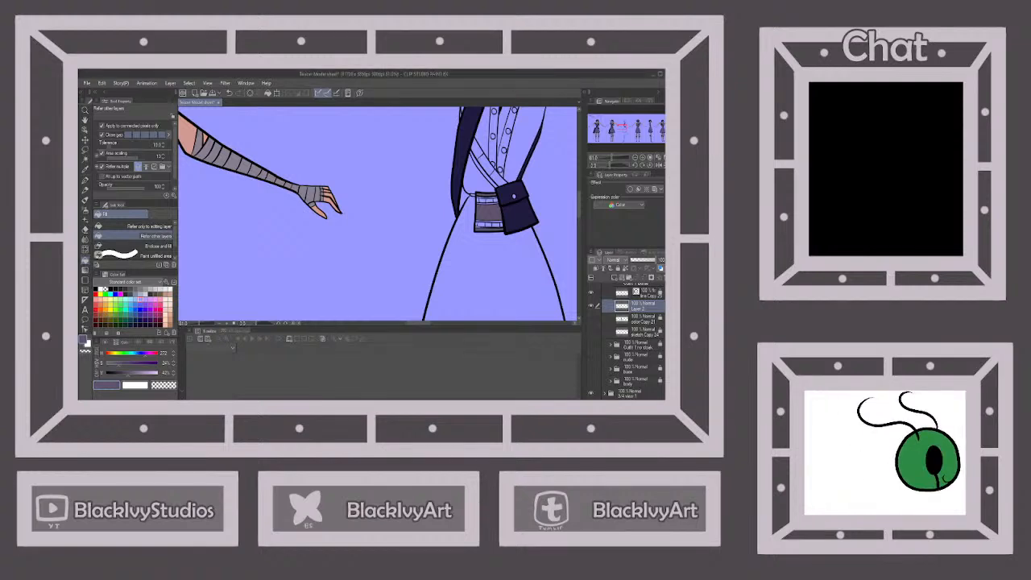
{"action": "scroll", "coordinate": [421, 224], "scroll_direction": "down", "scroll_amount": 5}
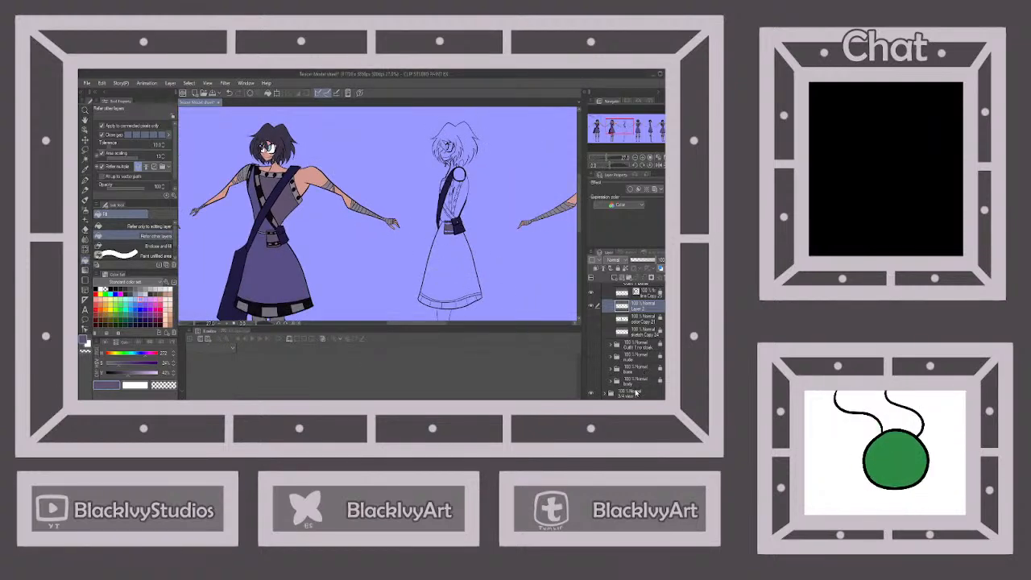
{"action": "left_click", "coordinate": [637, 393]}
{"action": "scroll", "coordinate": [293, 280], "scroll_direction": "up", "scroll_amount": 5}
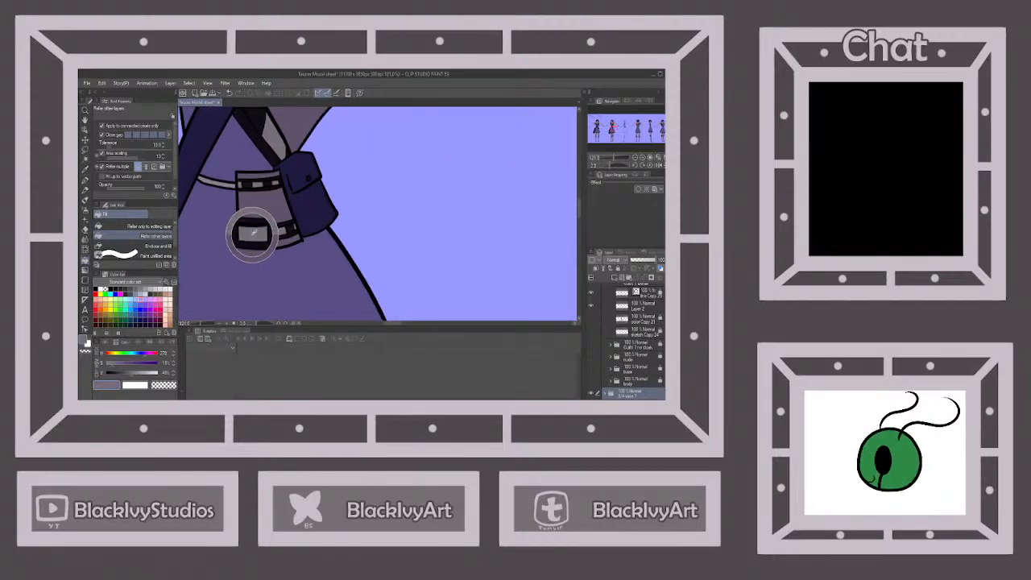
{"action": "left_click", "coordinate": [634, 304]}
{"action": "scroll", "coordinate": [506, 212], "scroll_direction": "down", "scroll_amount": 5}
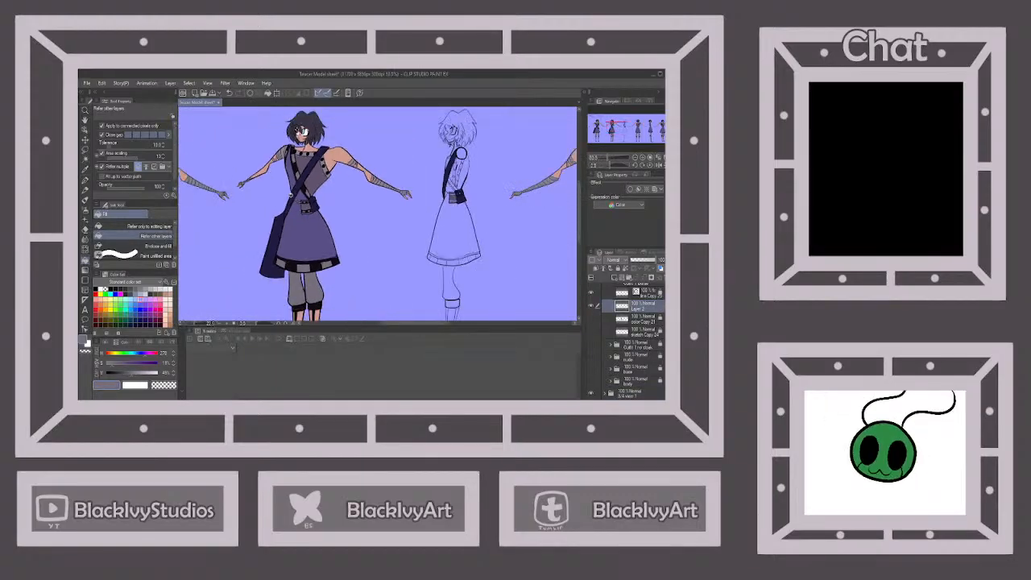
{"action": "scroll", "coordinate": [506, 212], "scroll_direction": "up", "scroll_amount": 3}
{"action": "scroll", "coordinate": [506, 212], "scroll_direction": "up", "scroll_amount": 6}
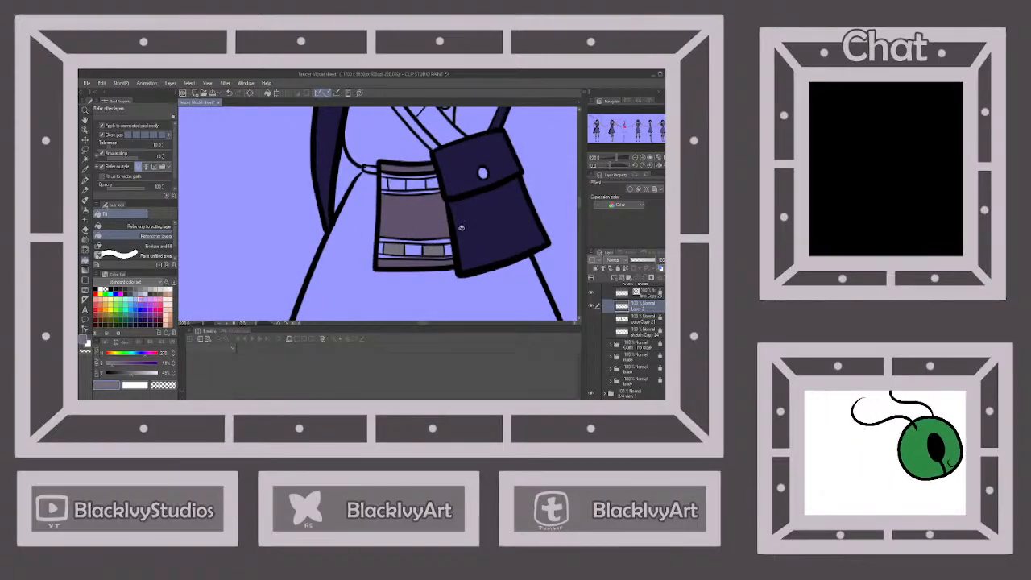
{"action": "scroll", "coordinate": [432, 246], "scroll_direction": "down", "scroll_amount": 4}
{"action": "scroll", "coordinate": [452, 218], "scroll_direction": "up", "scroll_amount": 2}
{"action": "scroll", "coordinate": [467, 193], "scroll_direction": "up", "scroll_amount": 5}
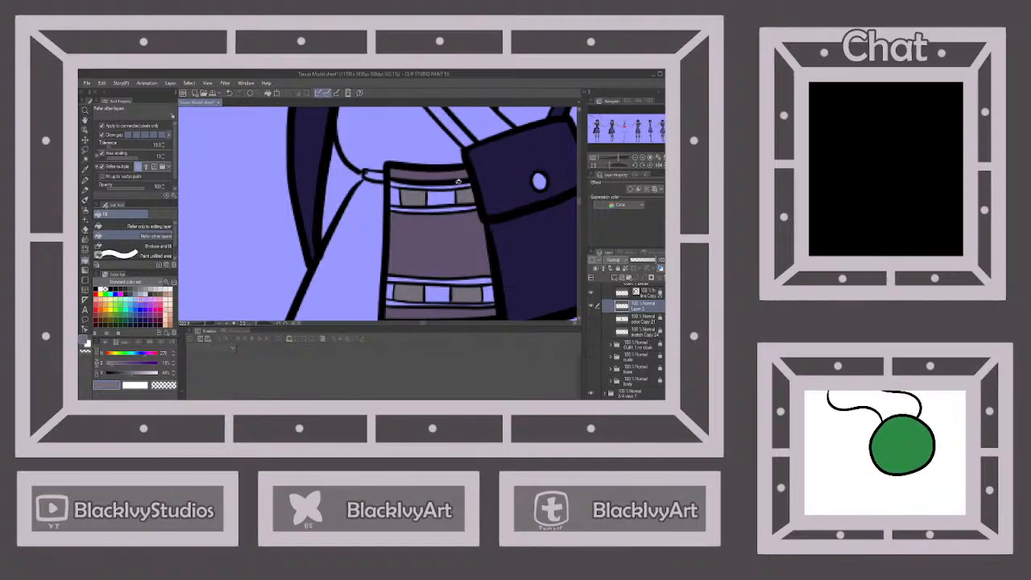
Sample the near-black trim color from the three-quarter view's outfit and make Layer 2 the active layer again.
{"action": "scroll", "coordinate": [467, 196], "scroll_direction": "down", "scroll_amount": 6}
{"action": "scroll", "coordinate": [485, 199], "scroll_direction": "down", "scroll_amount": 3}
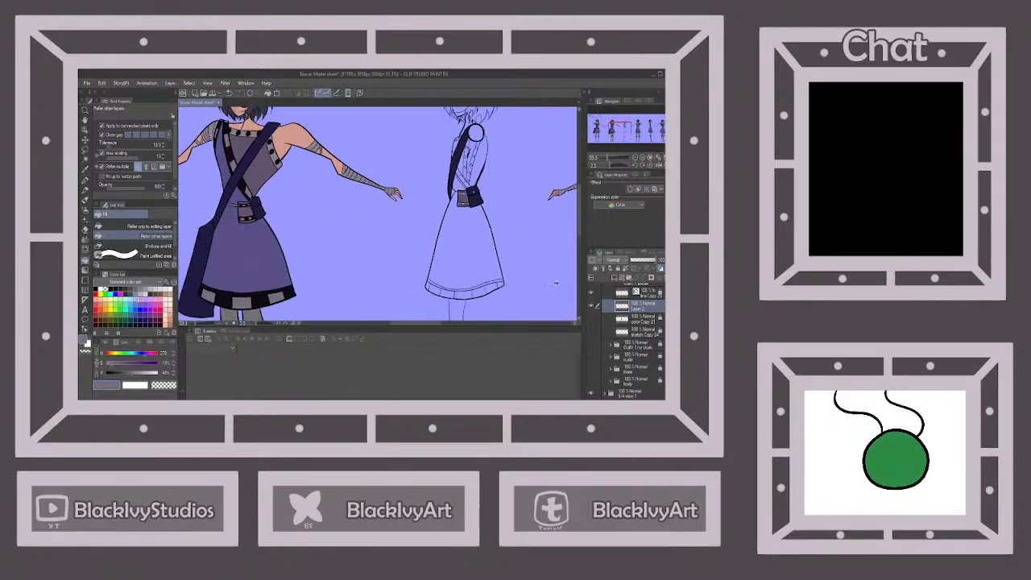
{"action": "left_click", "coordinate": [614, 394]}
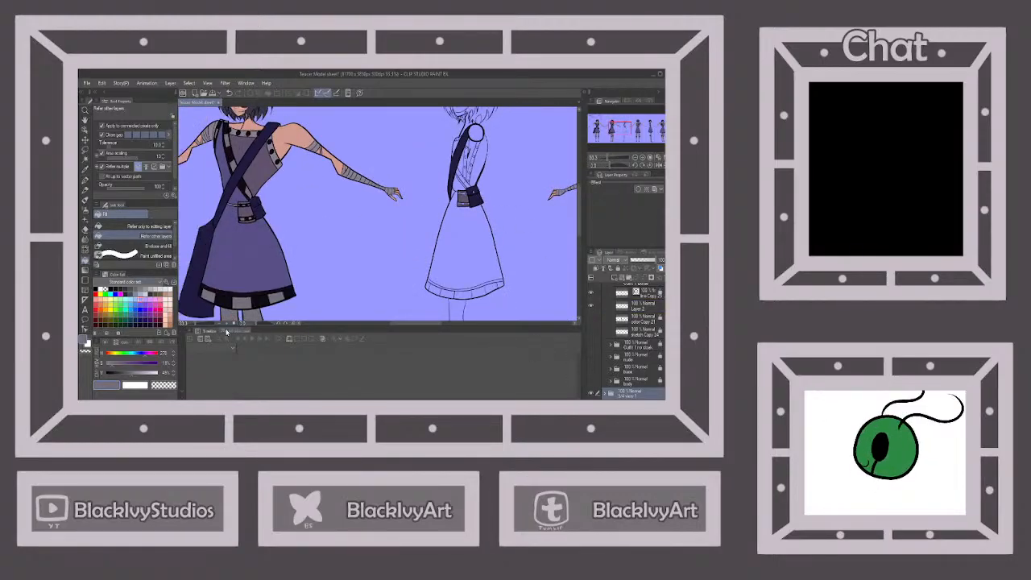
{"action": "scroll", "coordinate": [229, 324], "scroll_direction": "up", "scroll_amount": 3}
{"action": "scroll", "coordinate": [419, 225], "scroll_direction": "down", "scroll_amount": 9}
{"action": "scroll", "coordinate": [407, 219], "scroll_direction": "up", "scroll_amount": 3}
{"action": "scroll", "coordinate": [408, 236], "scroll_direction": "down", "scroll_amount": 1}
{"action": "scroll", "coordinate": [405, 287], "scroll_direction": "up", "scroll_amount": 1}
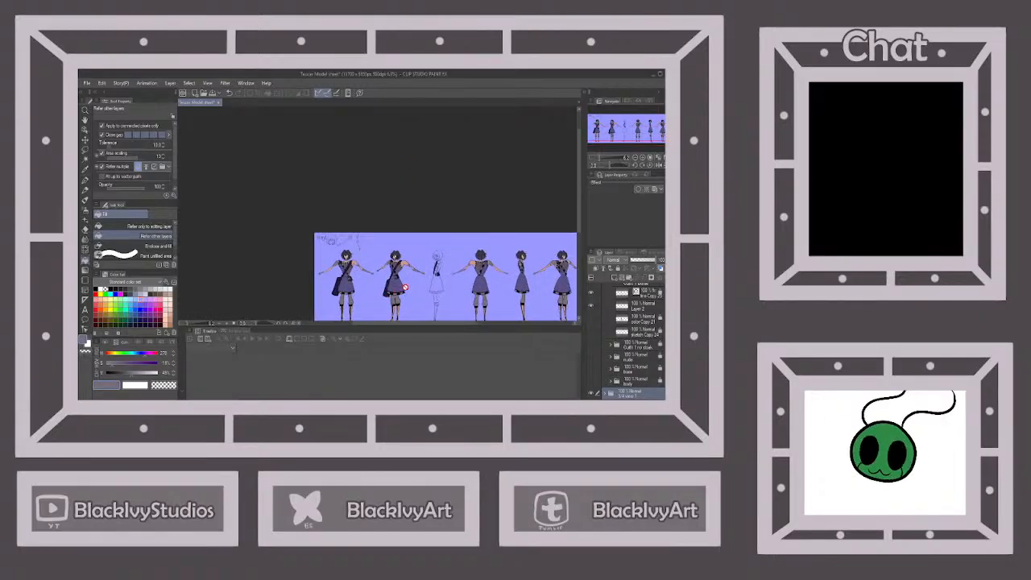
{"action": "scroll", "coordinate": [405, 287], "scroll_direction": "up", "scroll_amount": 6}
{"action": "left_click", "coordinate": [368, 296], "text": "alt"}
{"action": "left_click", "coordinate": [639, 308]}
{"action": "scroll", "coordinate": [328, 226], "scroll_direction": "down", "scroll_amount": 4}
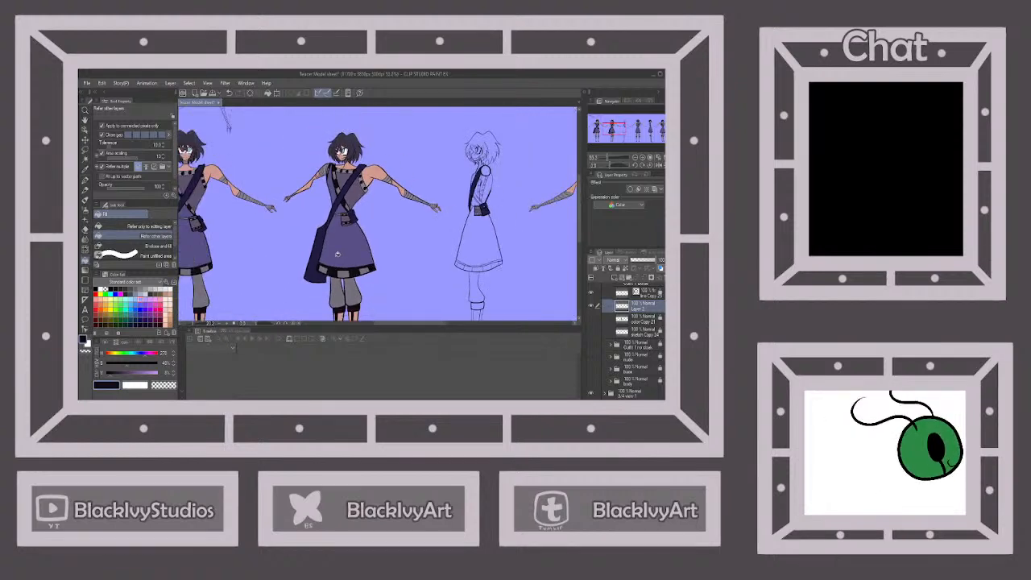
Fill the gaps between the gray squares and the strip above them on the second pouch's lower band with near-black.
{"action": "scroll", "coordinate": [503, 216], "scroll_direction": "up", "scroll_amount": 3}
{"action": "scroll", "coordinate": [504, 217], "scroll_direction": "up", "scroll_amount": 8}
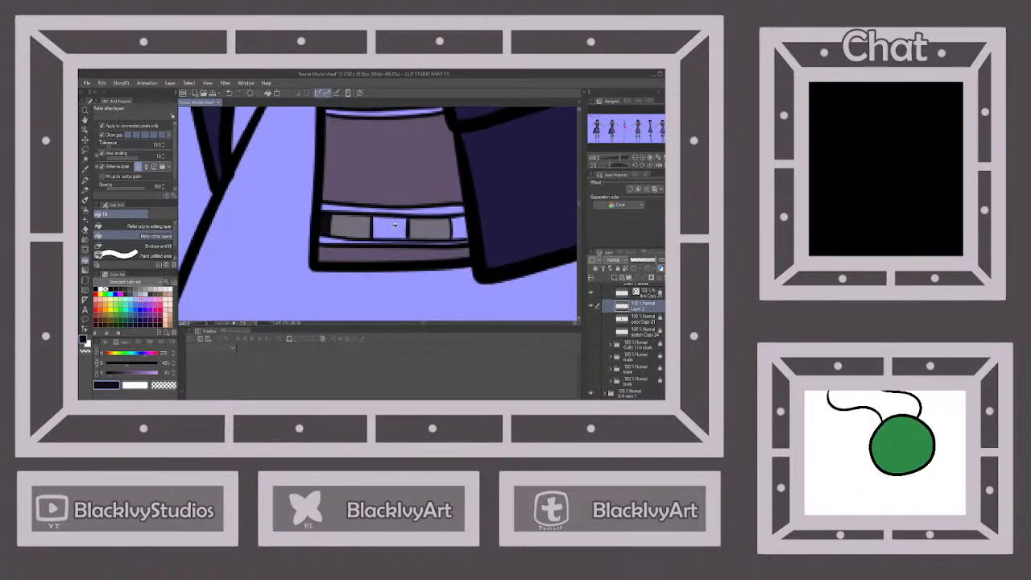
{"action": "left_click", "coordinate": [390, 227]}
{"action": "left_click", "coordinate": [459, 231]}
{"action": "scroll", "coordinate": [400, 222], "scroll_direction": "up", "scroll_amount": 2}
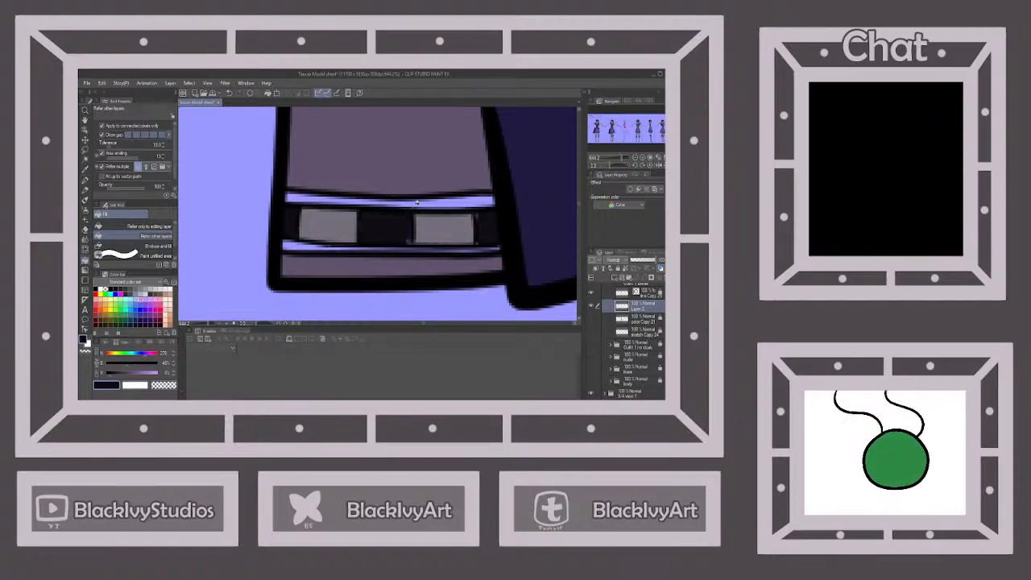
{"action": "left_click", "coordinate": [420, 200]}
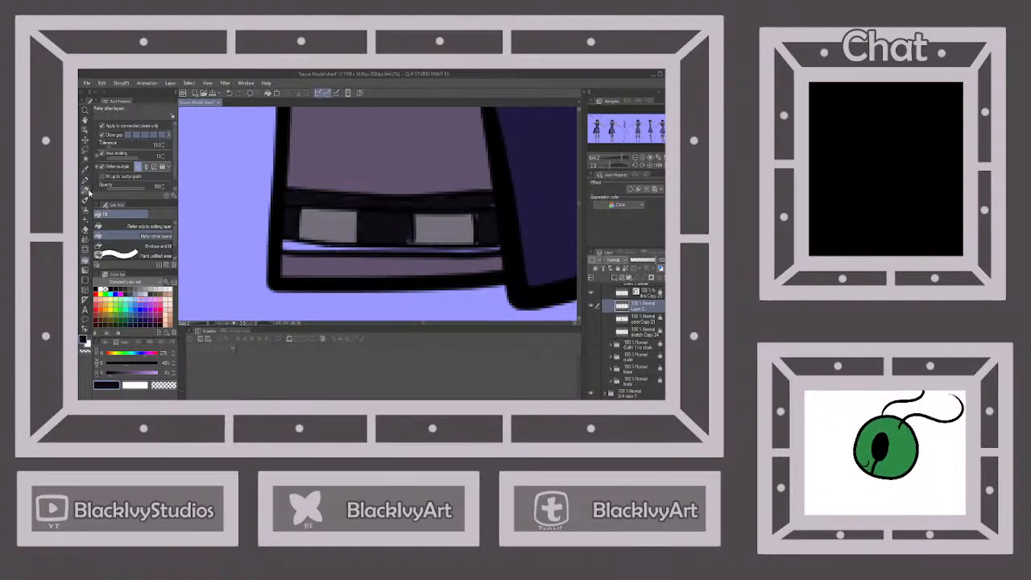
Touch up the leftover gaps beside the lower band's gray squares in near-black with the Small Line pen.
{"action": "left_click", "coordinate": [86, 184]}
{"action": "scroll", "coordinate": [490, 203], "scroll_direction": "up", "scroll_amount": 3}
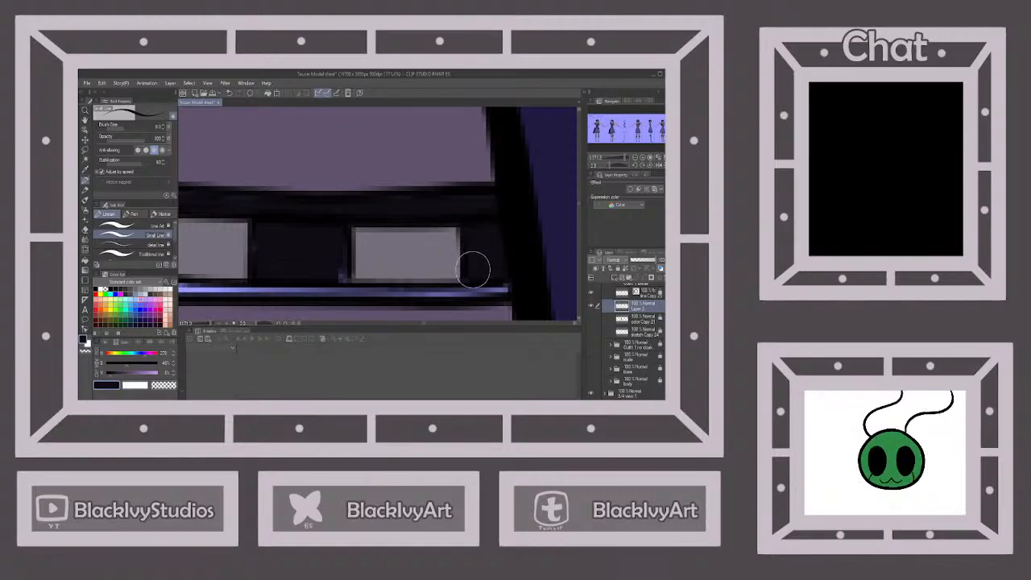
{"action": "left_click", "coordinate": [437, 253], "text": "alt"}
{"action": "left_click", "coordinate": [482, 249], "text": "alt"}
{"action": "left_click_drag", "start_coordinate": [340, 240], "coordinate": [339, 273]}
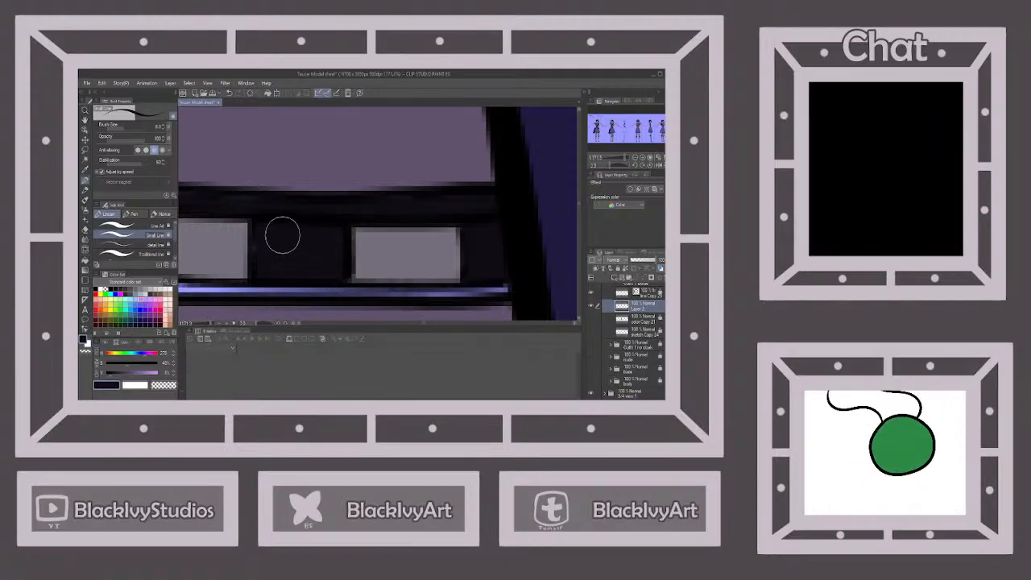
{"action": "scroll", "coordinate": [443, 213], "scroll_direction": "down", "scroll_amount": 4}
{"action": "scroll", "coordinate": [308, 224], "scroll_direction": "up", "scroll_amount": 3}
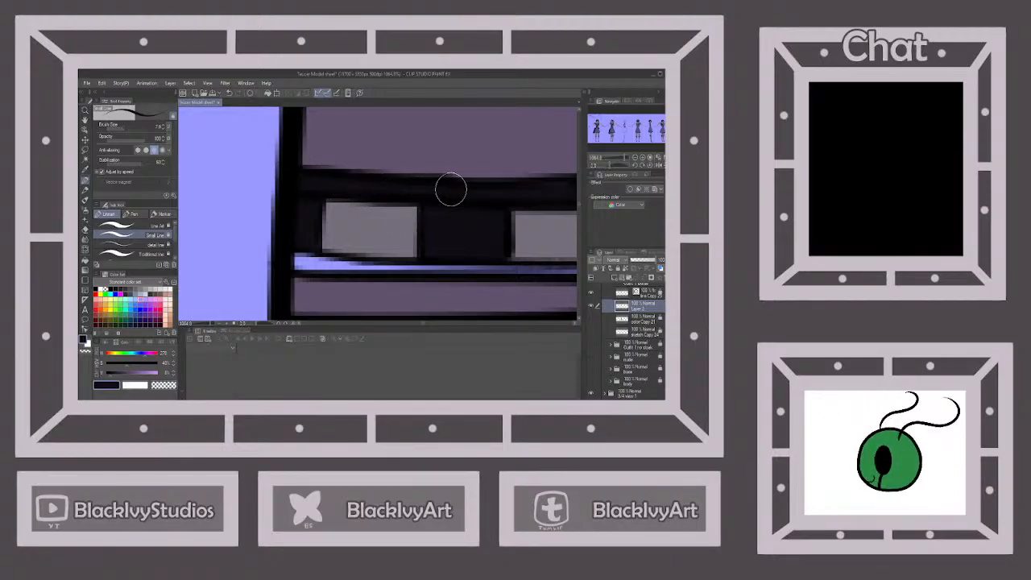
{"action": "scroll", "coordinate": [318, 180], "scroll_direction": "down", "scroll_amount": 3}
{"action": "scroll", "coordinate": [423, 184], "scroll_direction": "up", "scroll_amount": 4}
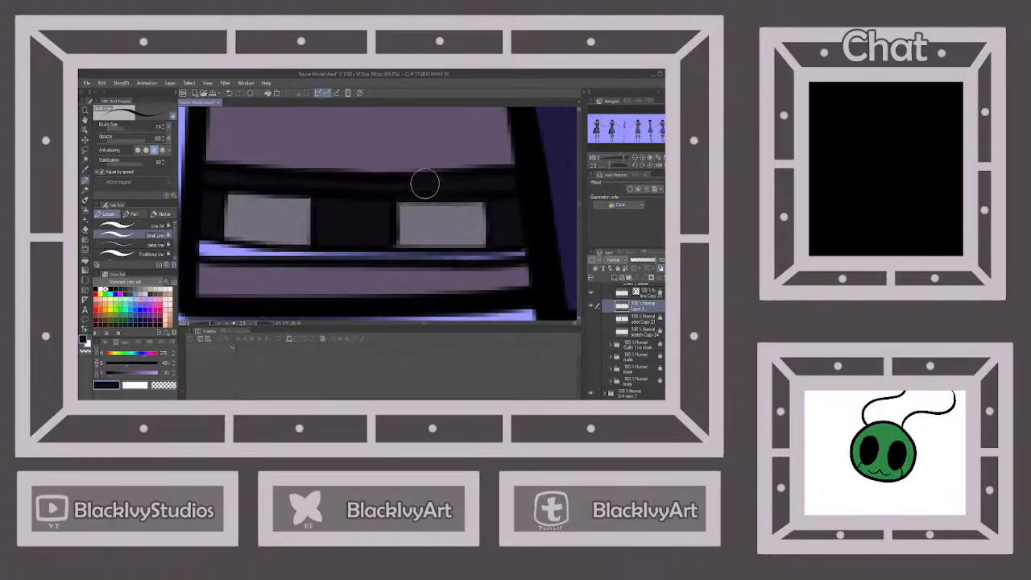
Paint over the thin unfilled strip beneath the lower band's squares with the Small Line pen at size 4.4.
{"action": "left_click_drag", "start_coordinate": [123, 130], "coordinate": [121, 132]}
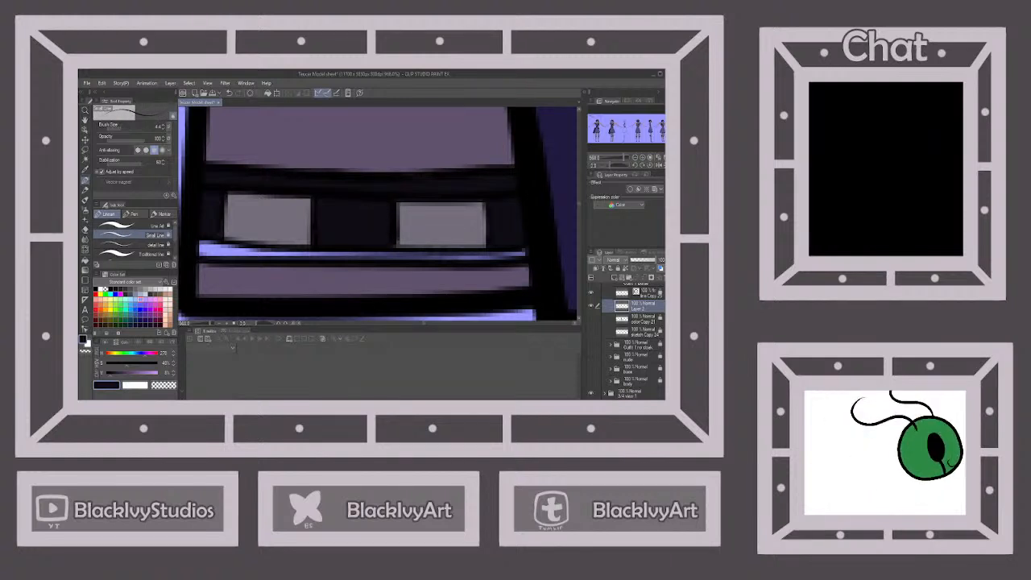
{"action": "left_click", "coordinate": [486, 389]}
{"action": "scroll", "coordinate": [523, 258], "scroll_direction": "up", "scroll_amount": 2}
{"action": "left_click_drag", "start_coordinate": [526, 242], "coordinate": [421, 250]}
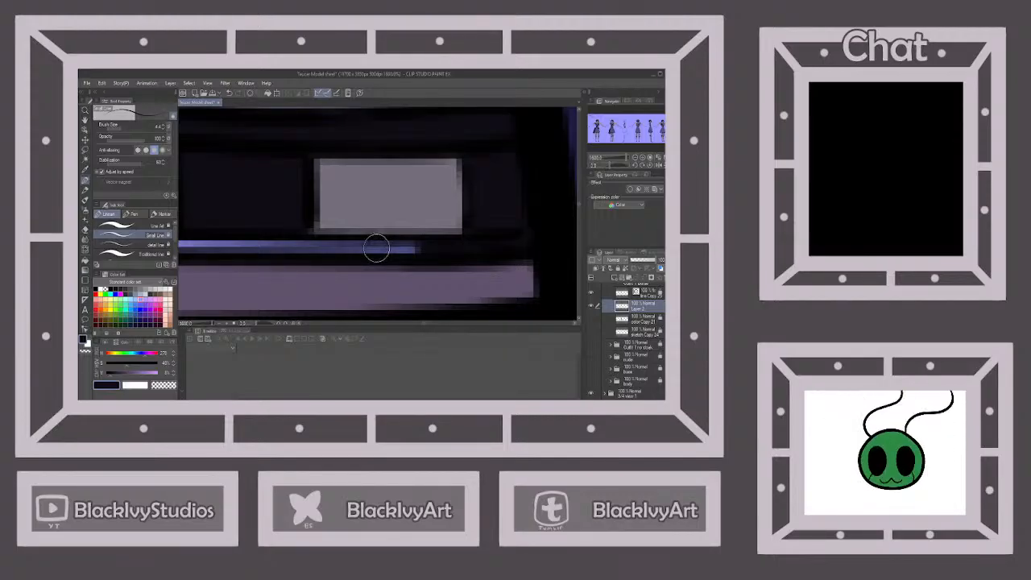
{"action": "mouse_move", "coordinate": [419, 248]}
{"action": "left_mouse_down"}
{"action": "mouse_move", "coordinate": [258, 247]}
{"action": "mouse_move", "coordinate": [275, 244]}
{"action": "left_mouse_up"}
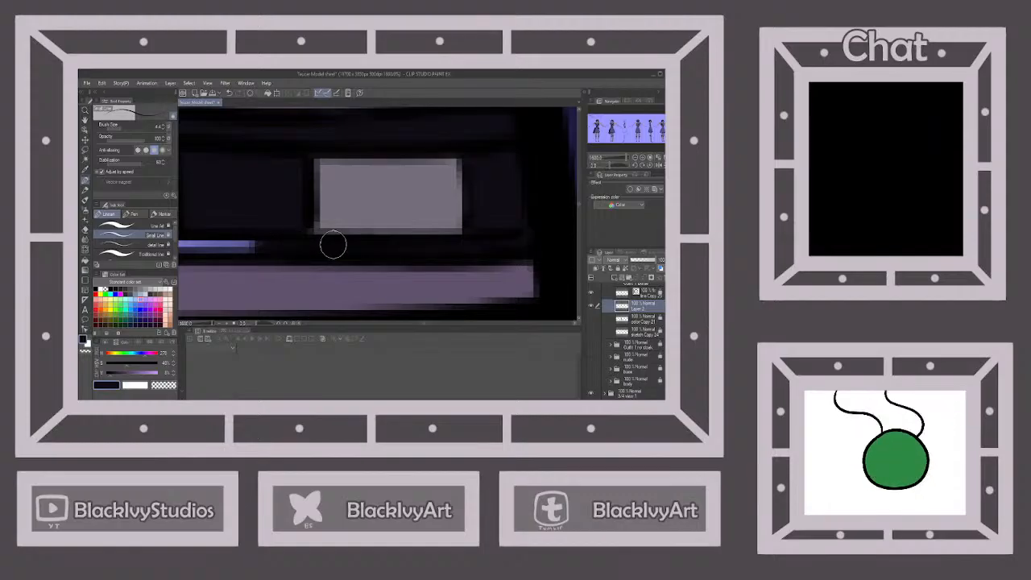
{"action": "scroll", "coordinate": [407, 248], "scroll_direction": "down", "scroll_amount": 1}
{"action": "scroll", "coordinate": [475, 247], "scroll_direction": "down", "scroll_amount": 1}
{"action": "scroll", "coordinate": [269, 225], "scroll_direction": "up", "scroll_amount": 1}
{"action": "scroll", "coordinate": [355, 251], "scroll_direction": "up", "scroll_amount": 1}
{"action": "left_click_drag", "start_coordinate": [408, 256], "coordinate": [331, 257]}
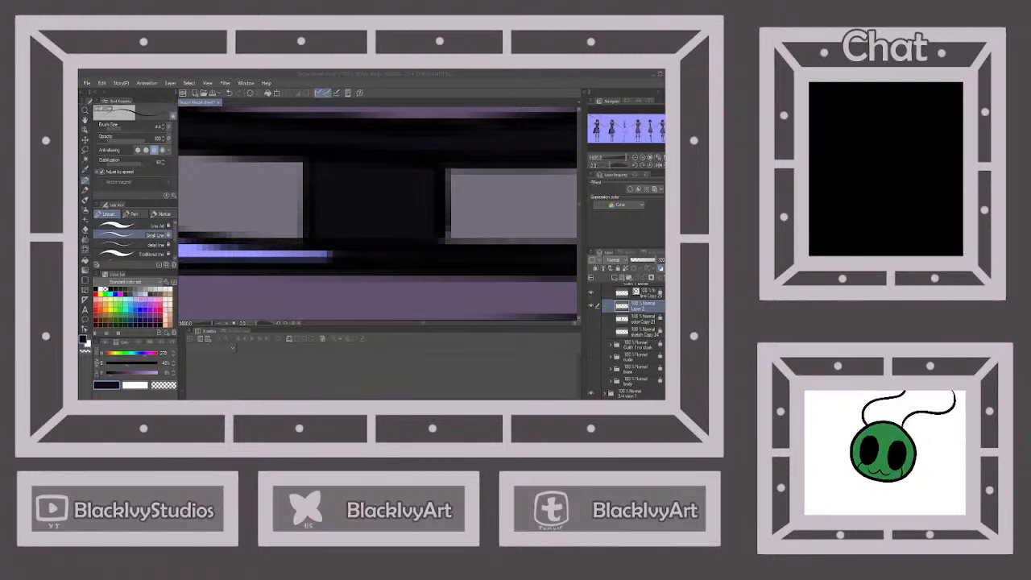
{"action": "scroll", "coordinate": [542, 267], "scroll_direction": "down", "scroll_amount": 3}
{"action": "scroll", "coordinate": [318, 252], "scroll_direction": "up", "scroll_amount": 3}
{"action": "mouse_move", "coordinate": [286, 244]}
{"action": "left_mouse_down"}
{"action": "mouse_move", "coordinate": [317, 251]}
{"action": "mouse_move", "coordinate": [271, 238]}
{"action": "mouse_move", "coordinate": [300, 257]}
{"action": "mouse_move", "coordinate": [283, 262]}
{"action": "mouse_move", "coordinate": [337, 262]}
{"action": "mouse_move", "coordinate": [320, 253]}
{"action": "mouse_move", "coordinate": [428, 262]}
{"action": "left_mouse_up"}
{"action": "scroll", "coordinate": [372, 249], "scroll_direction": "down", "scroll_amount": 2}
{"action": "scroll", "coordinate": [373, 249], "scroll_direction": "down", "scroll_amount": 5}
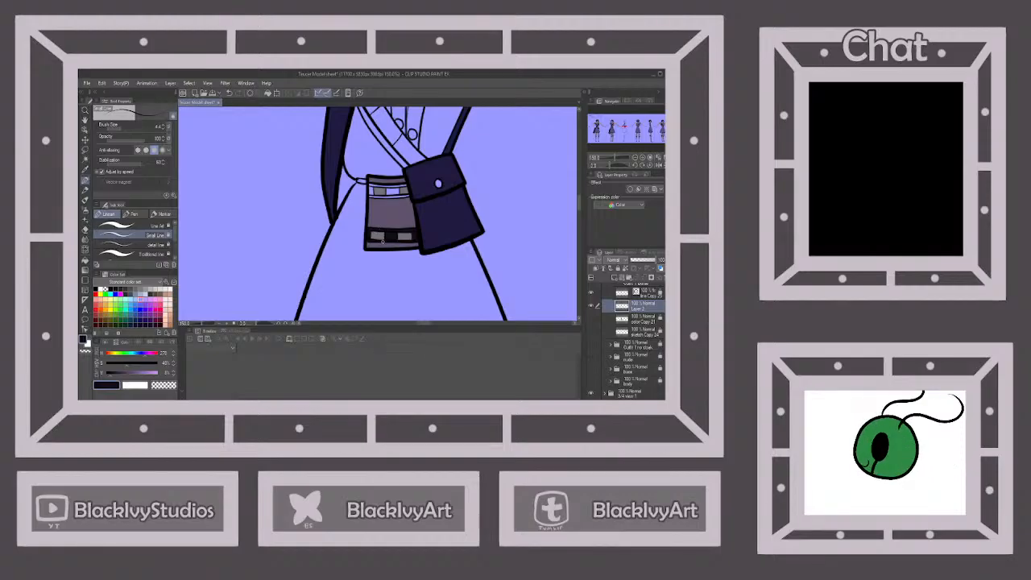
Fill the gaps between the gray squares on the second pouch's upper band with the near-black trim color.
{"action": "scroll", "coordinate": [382, 239], "scroll_direction": "down", "scroll_amount": 6}
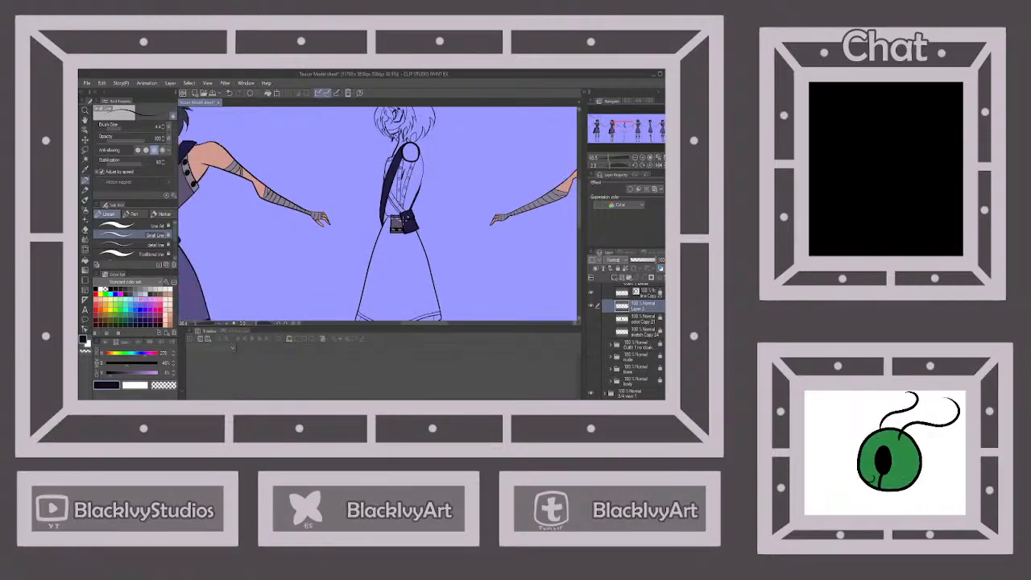
{"action": "scroll", "coordinate": [399, 222], "scroll_direction": "up", "scroll_amount": 6}
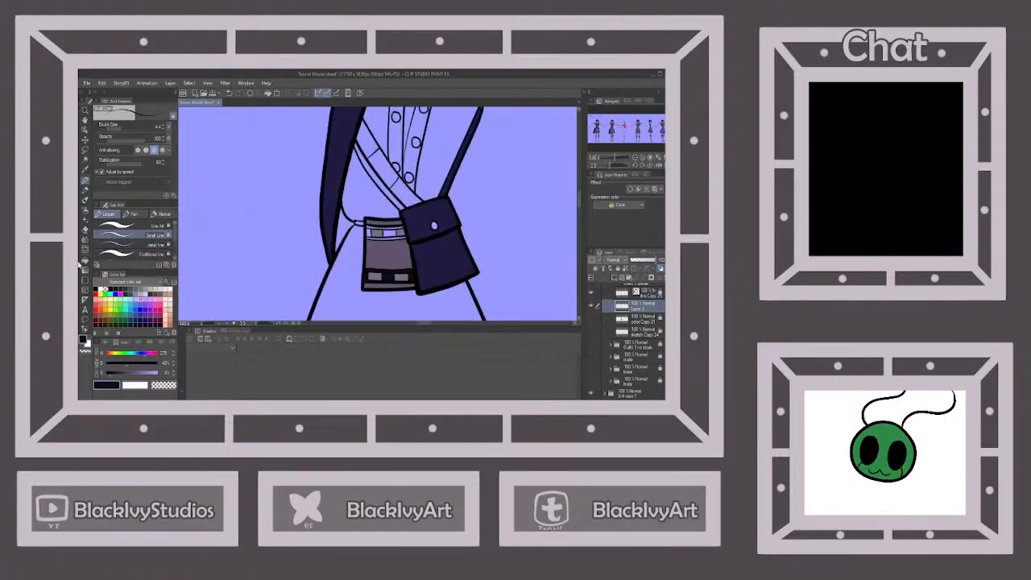
{"action": "left_click", "coordinate": [84, 261]}
{"action": "scroll", "coordinate": [406, 232], "scroll_direction": "up", "scroll_amount": 4}
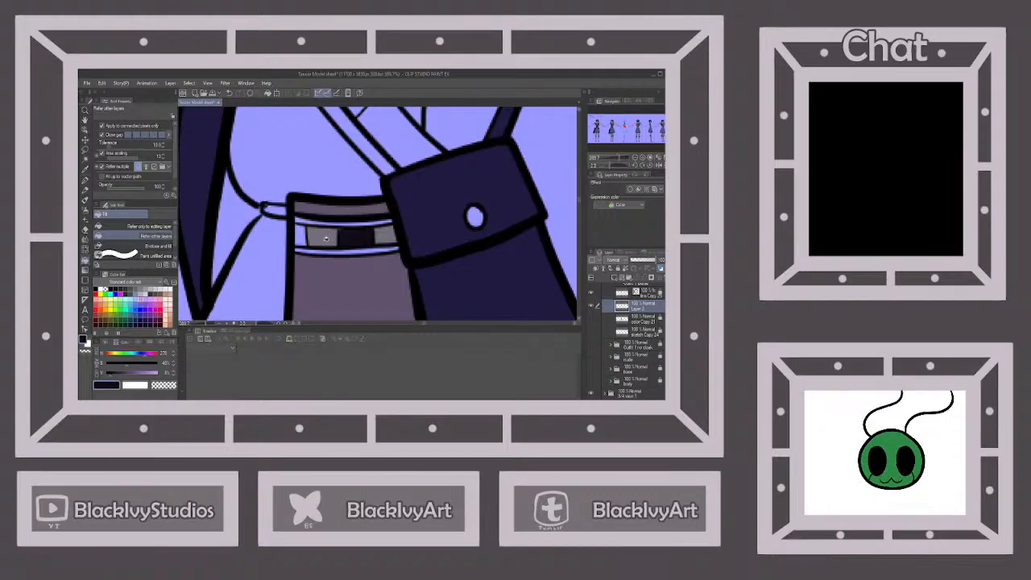
Paint over the thin unfilled strip beneath the upper band's squares in near-black with the Small Line pen.
{"action": "left_click", "coordinate": [84, 180]}
{"action": "scroll", "coordinate": [339, 235], "scroll_direction": "up", "scroll_amount": 4}
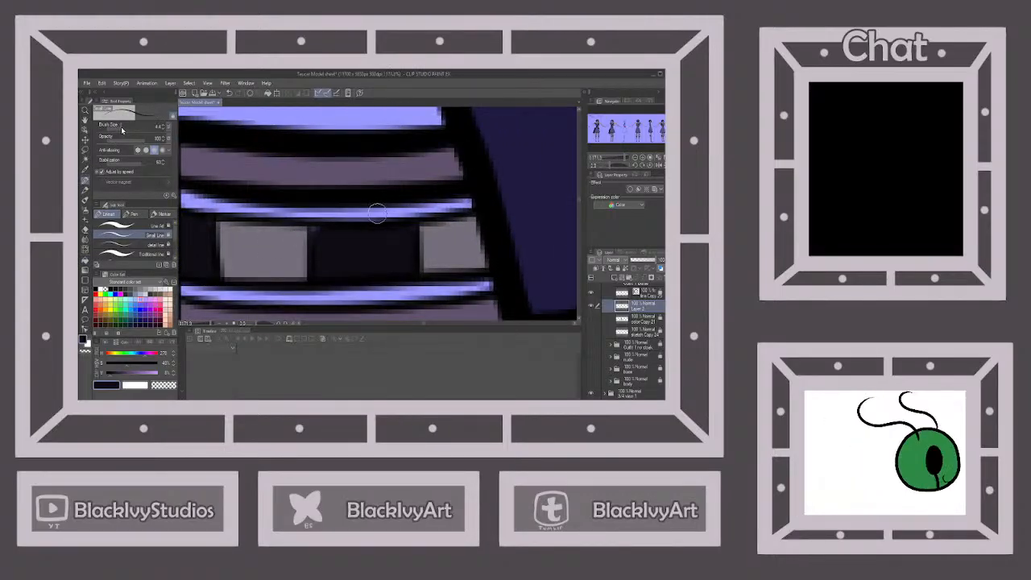
{"action": "scroll", "coordinate": [406, 221], "scroll_direction": "up", "scroll_amount": 2}
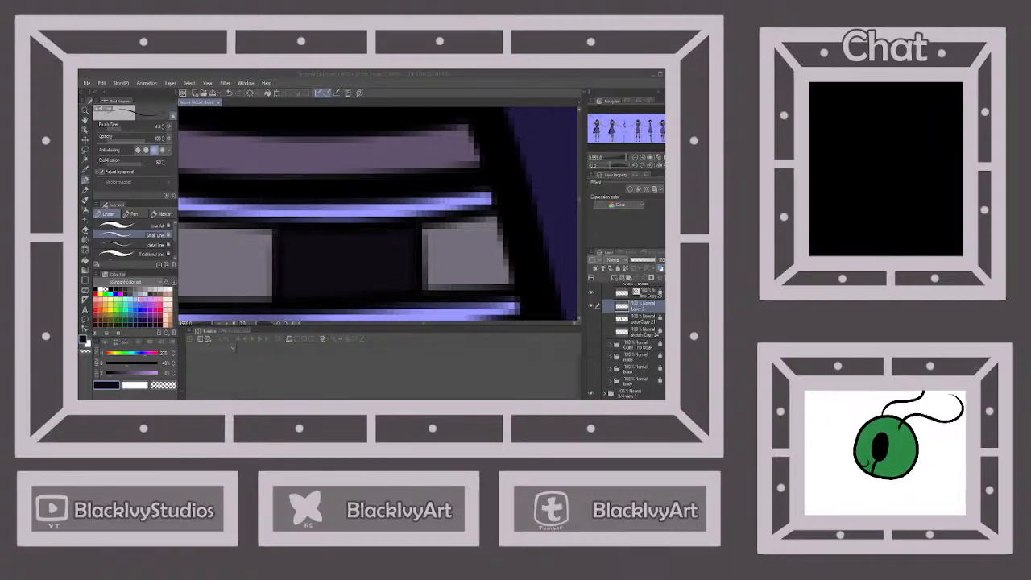
{"action": "left_click", "coordinate": [418, 281]}
{"action": "scroll", "coordinate": [509, 188], "scroll_direction": "down", "scroll_amount": 4}
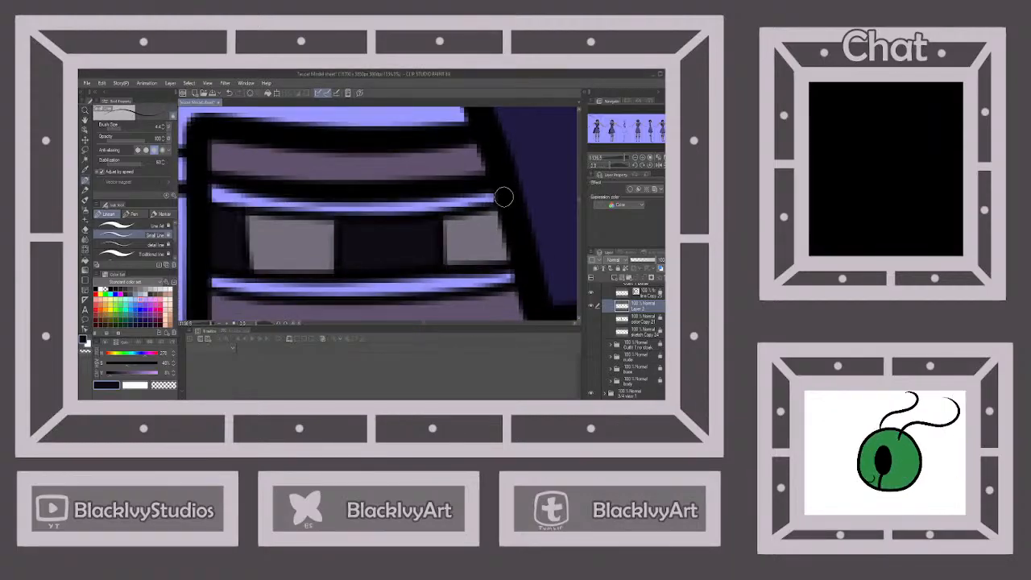
{"action": "scroll", "coordinate": [502, 269], "scroll_direction": "up", "scroll_amount": 3}
{"action": "mouse_move", "coordinate": [512, 259]}
{"action": "left_mouse_down"}
{"action": "mouse_move", "coordinate": [487, 264]}
{"action": "mouse_move", "coordinate": [521, 254]}
{"action": "mouse_move", "coordinate": [487, 264]}
{"action": "mouse_move", "coordinate": [524, 251]}
{"action": "mouse_move", "coordinate": [431, 270]}
{"action": "mouse_move", "coordinate": [471, 260]}
{"action": "mouse_move", "coordinate": [374, 267]}
{"action": "mouse_move", "coordinate": [377, 279]}
{"action": "mouse_move", "coordinate": [244, 273]}
{"action": "mouse_move", "coordinate": [396, 273]}
{"action": "mouse_move", "coordinate": [289, 265]}
{"action": "left_mouse_up"}
{"action": "scroll", "coordinate": [373, 274], "scroll_direction": "down", "scroll_amount": 4}
{"action": "scroll", "coordinate": [242, 275], "scroll_direction": "up", "scroll_amount": 3}
{"action": "scroll", "coordinate": [244, 275], "scroll_direction": "up", "scroll_amount": 1}
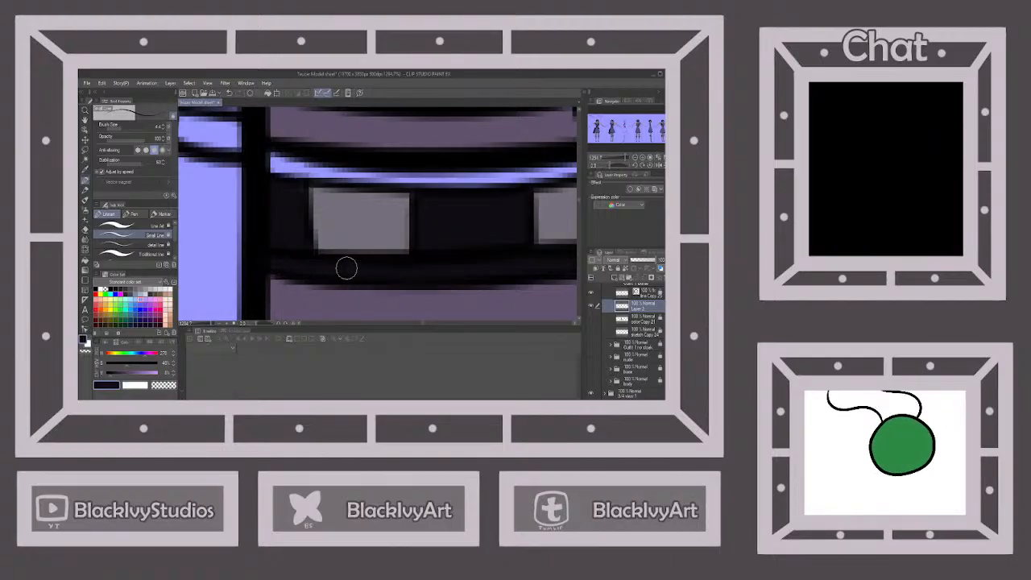
{"action": "scroll", "coordinate": [476, 263], "scroll_direction": "down", "scroll_amount": 3}
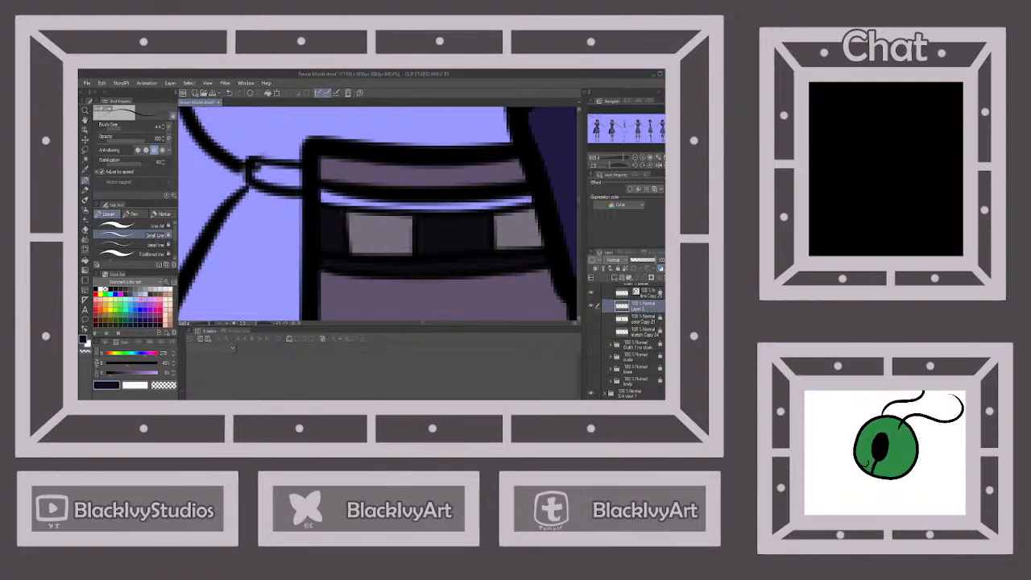
Paint over the thin unfilled strip above the upper band's squares in near-black.
{"action": "scroll", "coordinate": [526, 196], "scroll_direction": "up", "scroll_amount": 2}
{"action": "mouse_move", "coordinate": [526, 196]}
{"action": "left_mouse_down"}
{"action": "mouse_move", "coordinate": [394, 223]}
{"action": "mouse_move", "coordinate": [366, 213]}
{"action": "mouse_move", "coordinate": [404, 212]}
{"action": "mouse_move", "coordinate": [345, 221]}
{"action": "mouse_move", "coordinate": [399, 215]}
{"action": "mouse_move", "coordinate": [314, 215]}
{"action": "mouse_move", "coordinate": [361, 220]}
{"action": "mouse_move", "coordinate": [237, 194]}
{"action": "mouse_move", "coordinate": [317, 202]}
{"action": "mouse_move", "coordinate": [266, 195]}
{"action": "mouse_move", "coordinate": [261, 206]}
{"action": "mouse_move", "coordinate": [355, 225]}
{"action": "mouse_move", "coordinate": [292, 213]}
{"action": "left_mouse_up"}
{"action": "scroll", "coordinate": [486, 223], "scroll_direction": "down", "scroll_amount": 1}
{"action": "scroll", "coordinate": [486, 223], "scroll_direction": "down", "scroll_amount": 1}
{"action": "scroll", "coordinate": [290, 198], "scroll_direction": "up", "scroll_amount": 2}
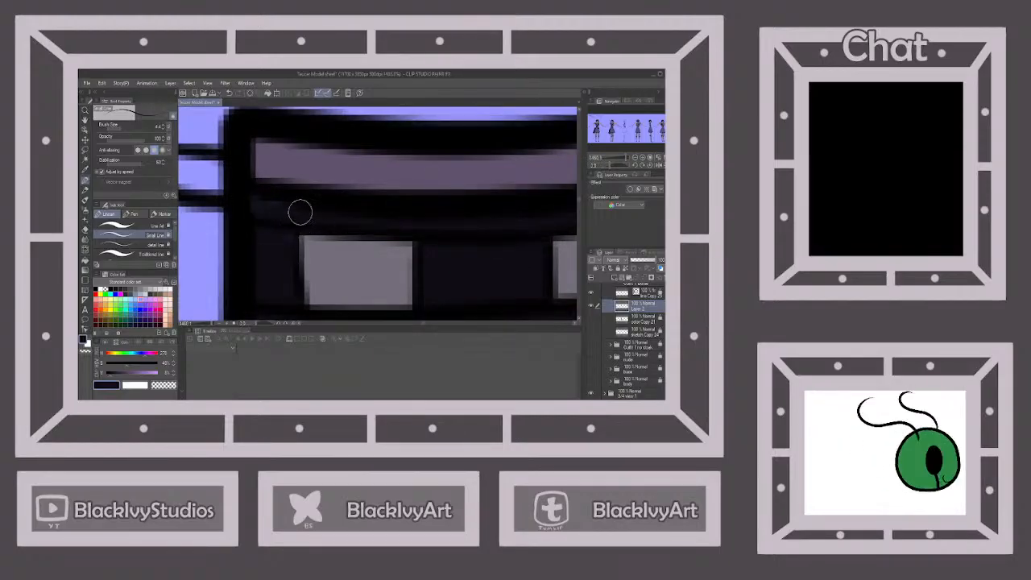
{"action": "scroll", "coordinate": [373, 225], "scroll_direction": "down", "scroll_amount": 3}
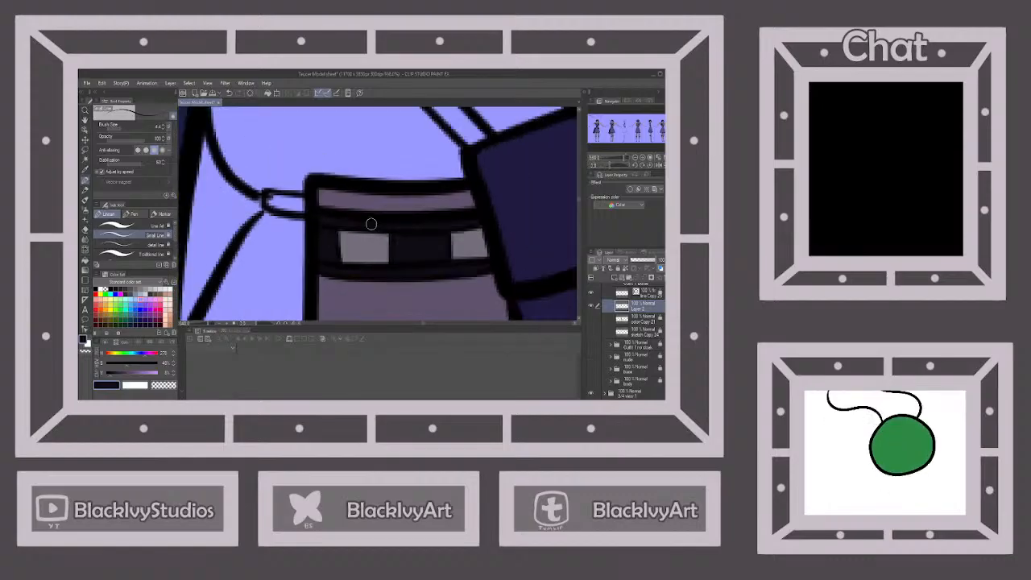
Turn the side view's base color layer back on and check the whole figure.
{"action": "scroll", "coordinate": [373, 225], "scroll_direction": "down", "scroll_amount": 6}
{"action": "scroll", "coordinate": [457, 262], "scroll_direction": "down", "scroll_amount": 1}
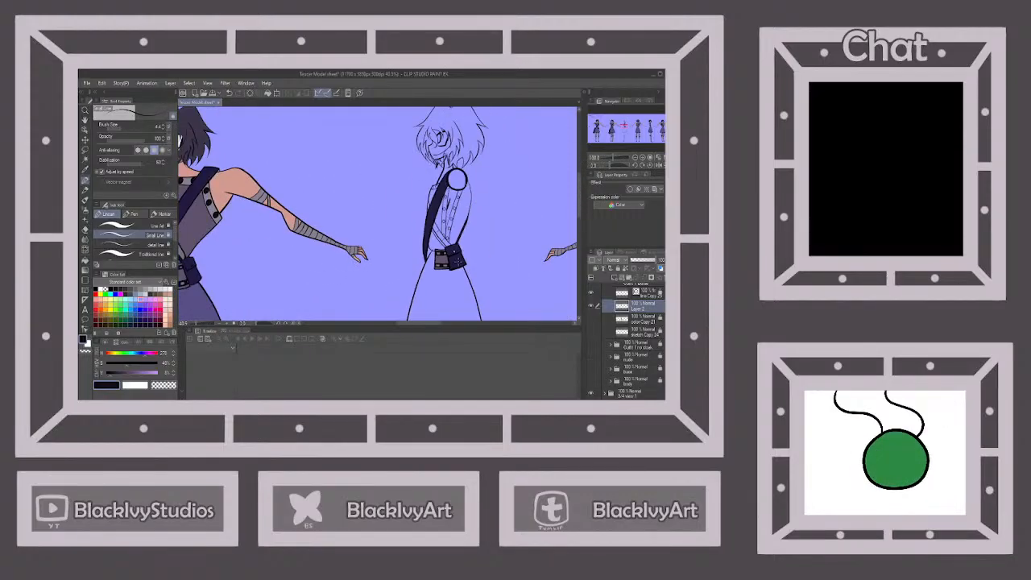
{"action": "left_click", "coordinate": [592, 319]}
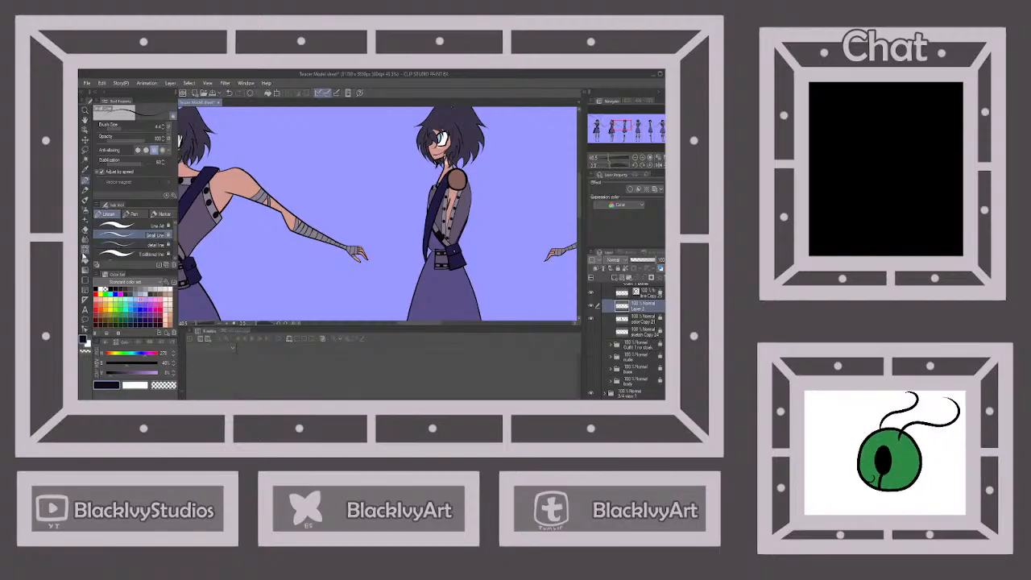
{"action": "left_click", "coordinate": [85, 261]}
{"action": "left_click", "coordinate": [630, 395]}
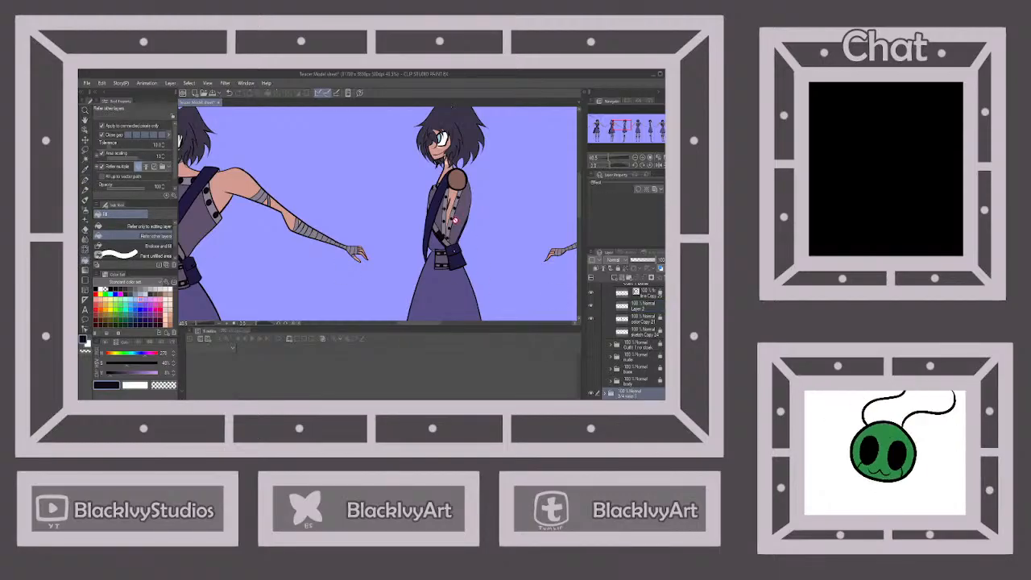
{"action": "scroll", "coordinate": [439, 201], "scroll_direction": "up", "scroll_amount": 1}
{"action": "key", "text": "c"}
{"action": "left_click", "coordinate": [644, 308]}
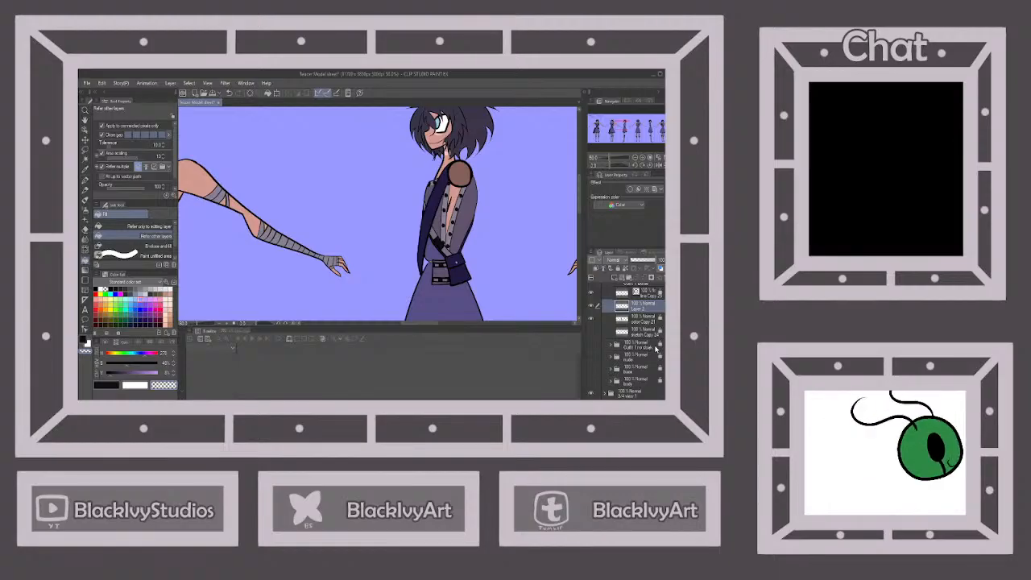
Sample the shoulder strap's navy from the three-quarter view, darken it slightly, and ready the Small Line pen on the side view's Layer 2.
{"action": "scroll", "coordinate": [645, 374], "scroll_direction": "down", "scroll_amount": 1}
{"action": "left_click", "coordinate": [632, 376]}
{"action": "scroll", "coordinate": [498, 314], "scroll_direction": "down", "scroll_amount": 3}
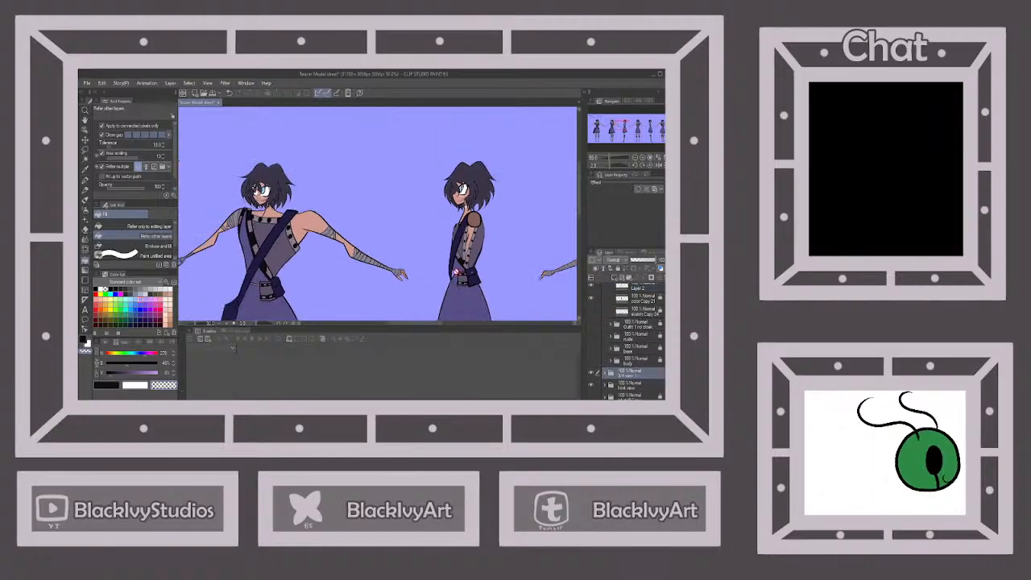
{"action": "scroll", "coordinate": [330, 294], "scroll_direction": "up", "scroll_amount": 2}
{"action": "right_click", "coordinate": [266, 246]}
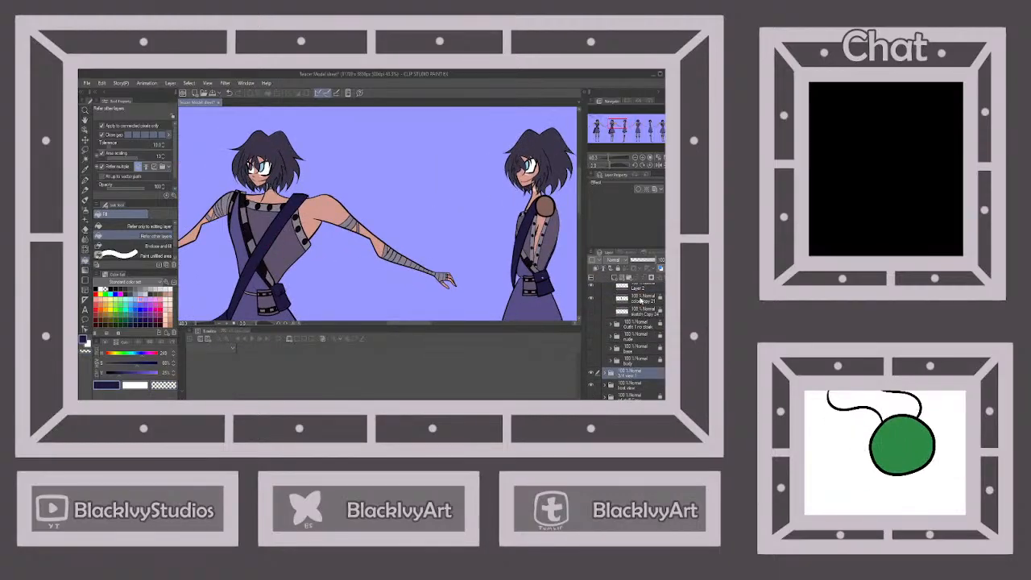
{"action": "left_click", "coordinate": [640, 290]}
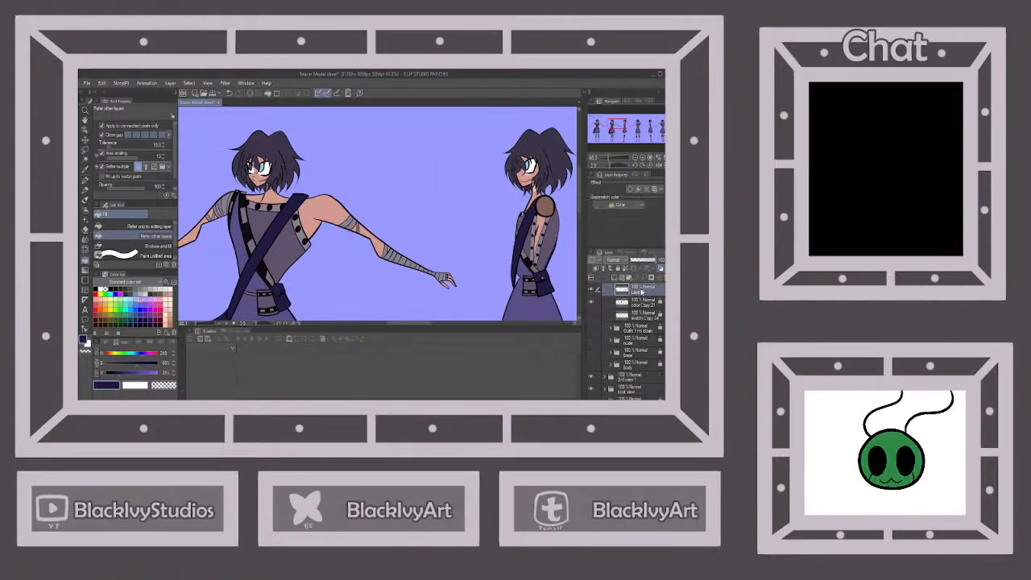
{"action": "left_click", "coordinate": [115, 373]}
{"action": "scroll", "coordinate": [258, 269], "scroll_direction": "down", "scroll_amount": 2}
{"action": "scroll", "coordinate": [496, 267], "scroll_direction": "up", "scroll_amount": 3}
{"action": "scroll", "coordinate": [494, 266], "scroll_direction": "up", "scroll_amount": 3}
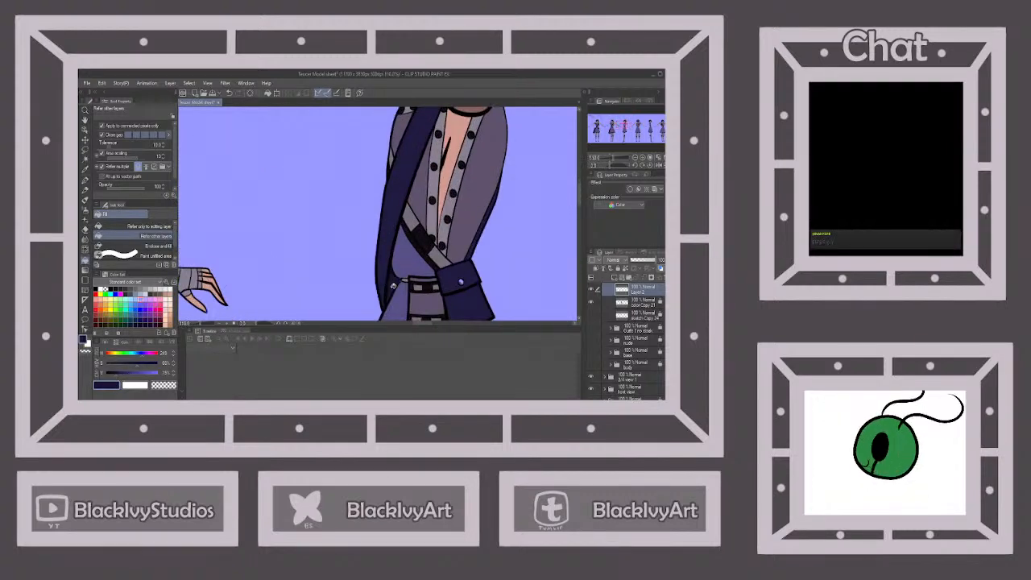
{"action": "left_click", "coordinate": [85, 180]}
{"action": "scroll", "coordinate": [385, 300], "scroll_direction": "up", "scroll_amount": 3}
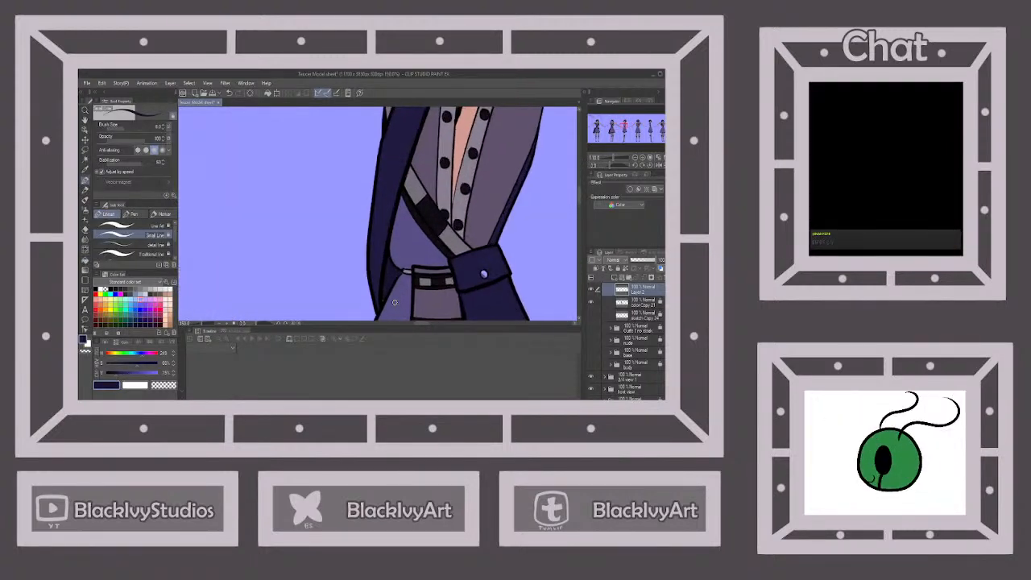
{"action": "scroll", "coordinate": [382, 302], "scroll_direction": "down", "scroll_amount": 5}
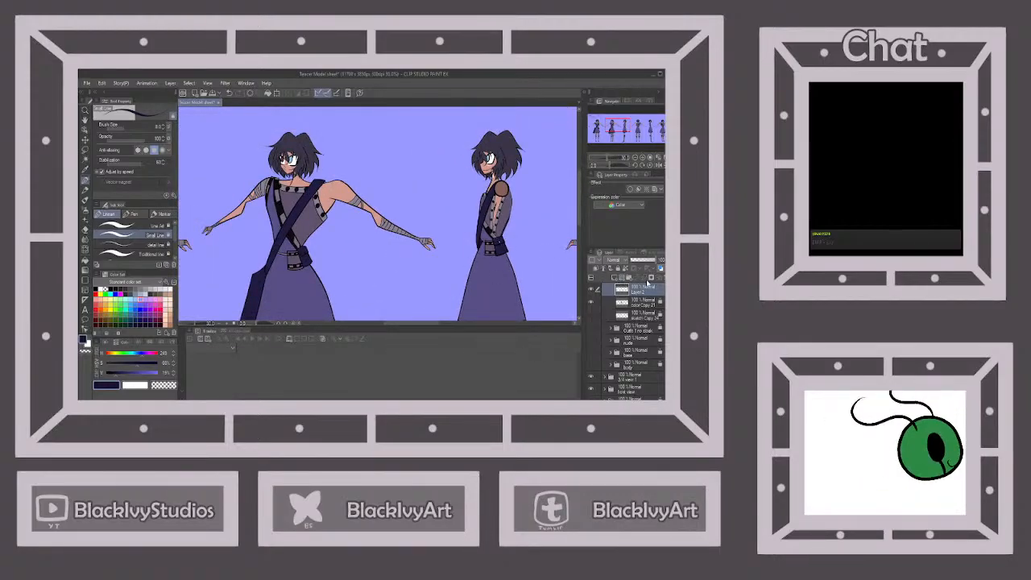
Unlock the side view's color layer, merge Layer 2 down into it, and lock the merged layer again.
{"action": "scroll", "coordinate": [453, 194], "scroll_direction": "down", "scroll_amount": 4}
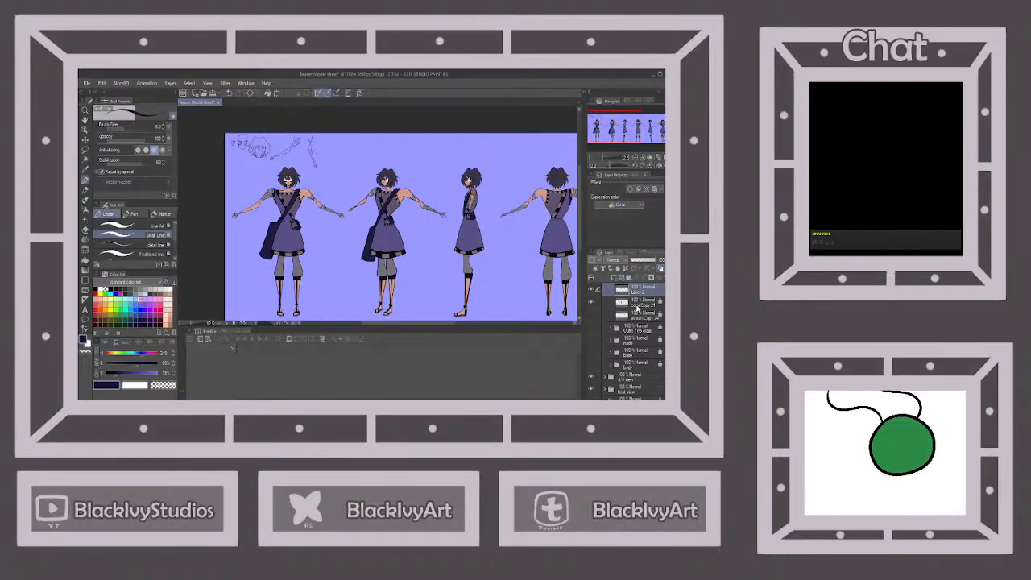
{"action": "left_click", "coordinate": [638, 302]}
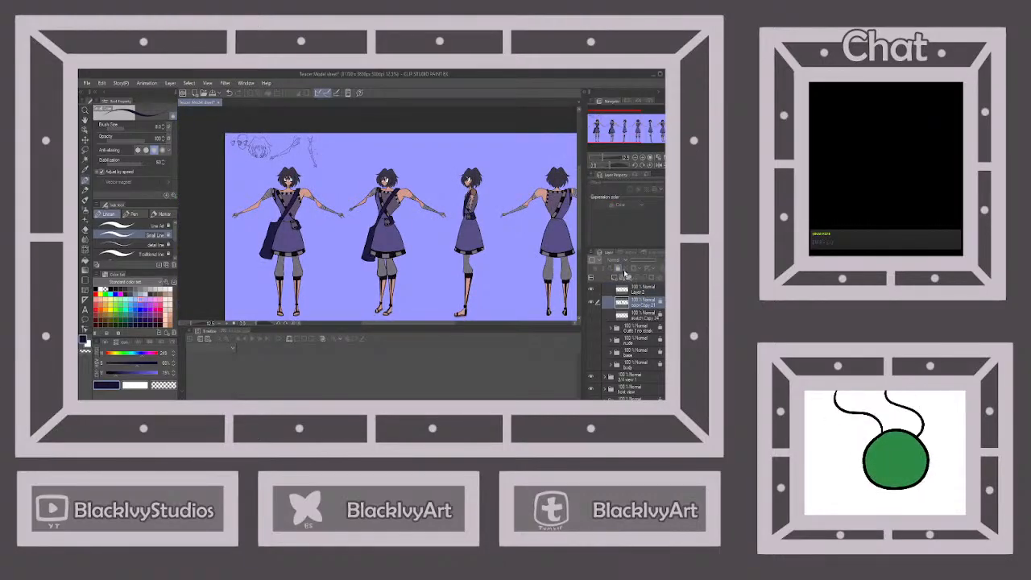
{"action": "scroll", "coordinate": [283, 189], "scroll_direction": "down", "scroll_amount": 2}
{"action": "scroll", "coordinate": [284, 189], "scroll_direction": "down", "scroll_amount": 1}
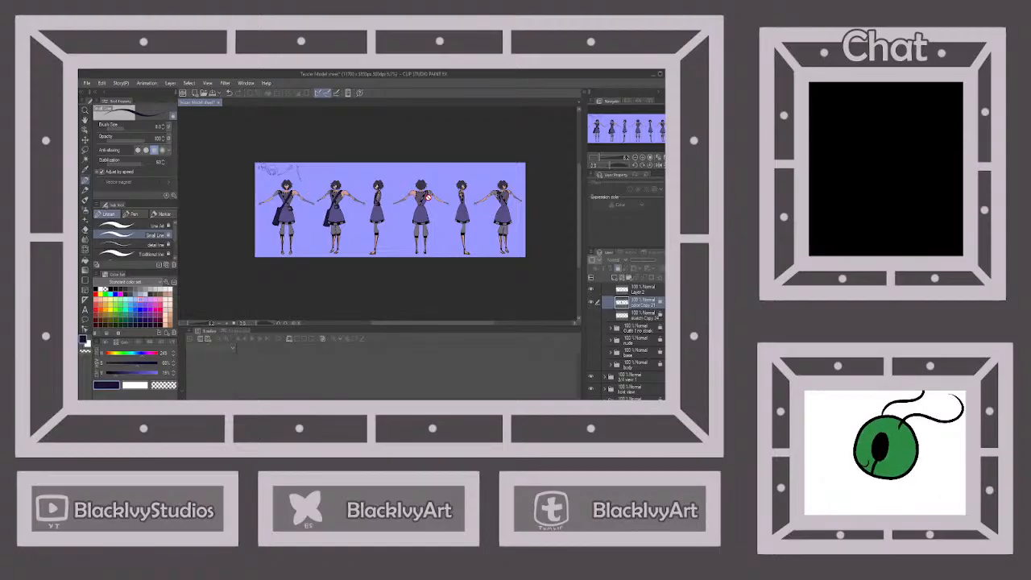
{"action": "scroll", "coordinate": [429, 197], "scroll_direction": "up", "scroll_amount": 1}
{"action": "left_click", "coordinate": [618, 269]}
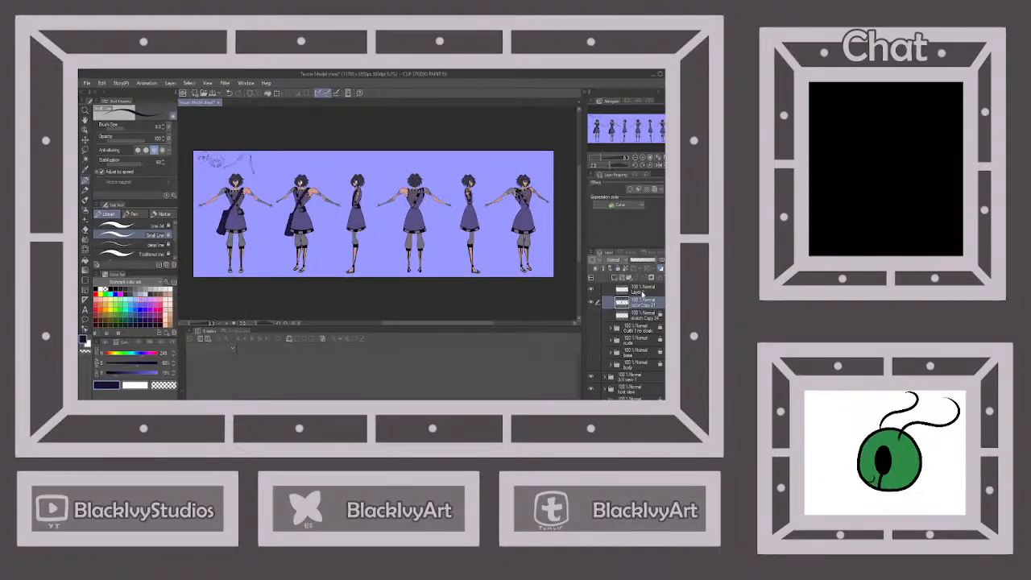
{"action": "left_click", "coordinate": [642, 292]}
{"action": "left_click", "coordinate": [643, 278]}
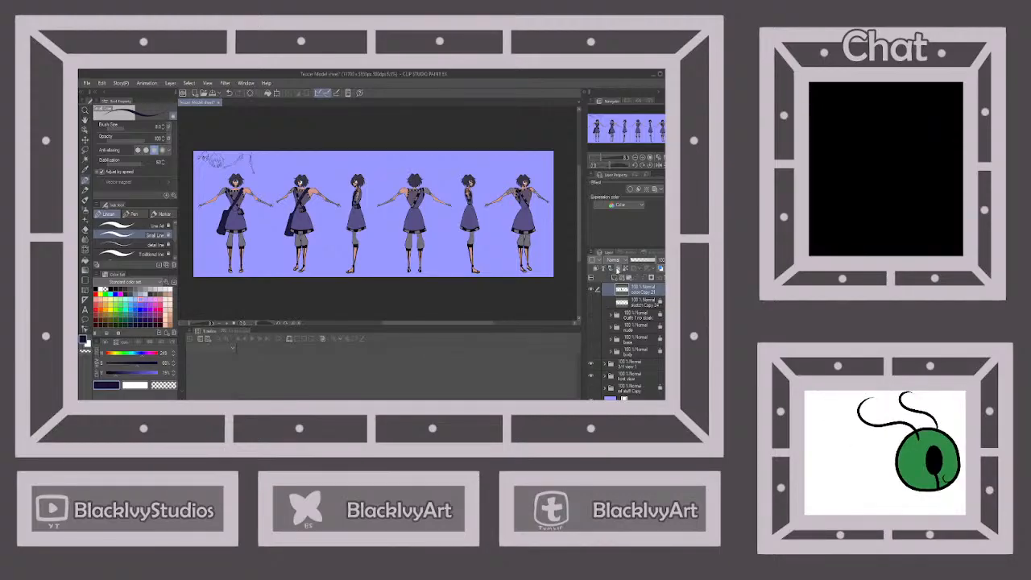
{"action": "left_click", "coordinate": [617, 268]}
Lock the side view's finished accessories outfit folder and collapse the Side view 1 group.
{"action": "scroll", "coordinate": [629, 319], "scroll_direction": "up", "scroll_amount": 1}
{"action": "scroll", "coordinate": [629, 319], "scroll_direction": "up", "scroll_amount": 2}
{"action": "left_click", "coordinate": [611, 298]}
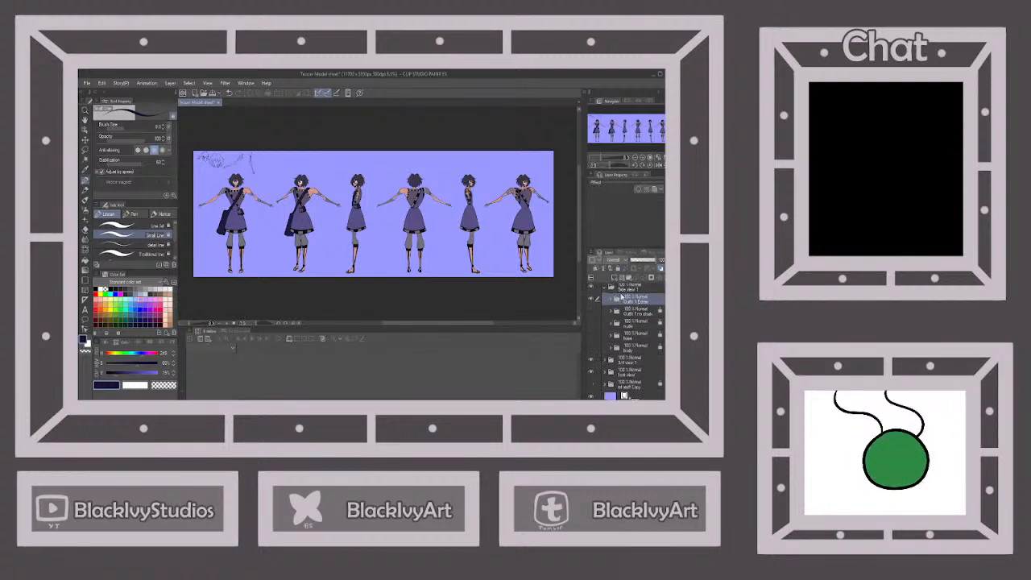
{"action": "left_click", "coordinate": [618, 268]}
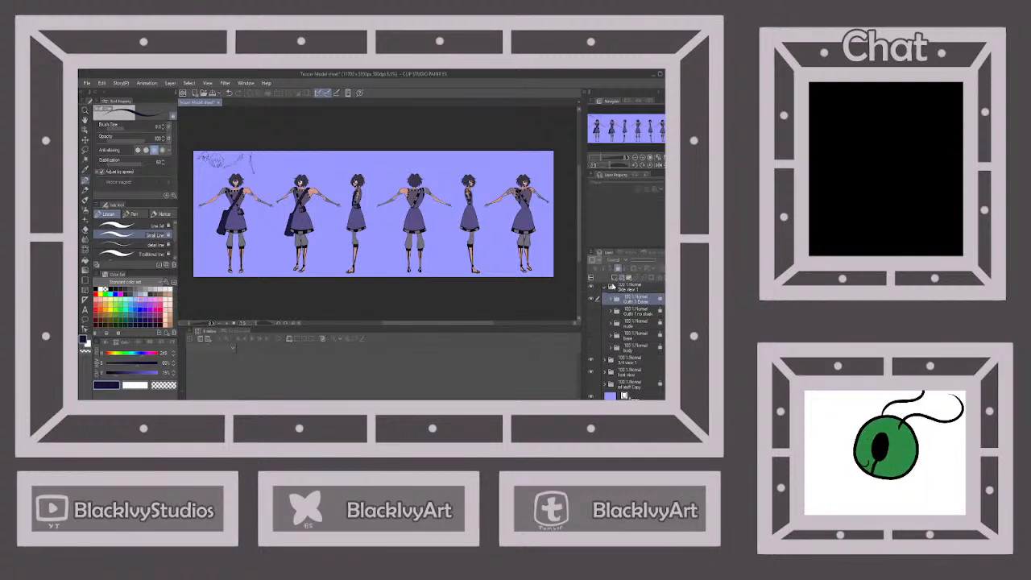
{"action": "left_click", "coordinate": [606, 290]}
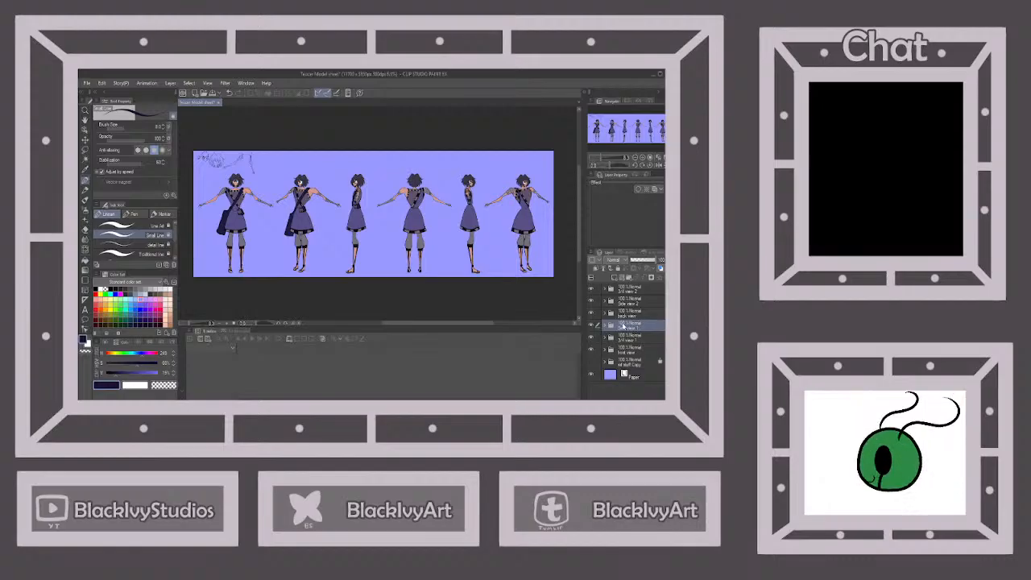
Duplicate the outfit folder inside the back view group and rename the copy to match the side view's accessories folder.
{"action": "left_click", "coordinate": [619, 315]}
{"action": "left_click", "coordinate": [605, 313]}
{"action": "left_click", "coordinate": [641, 325]}
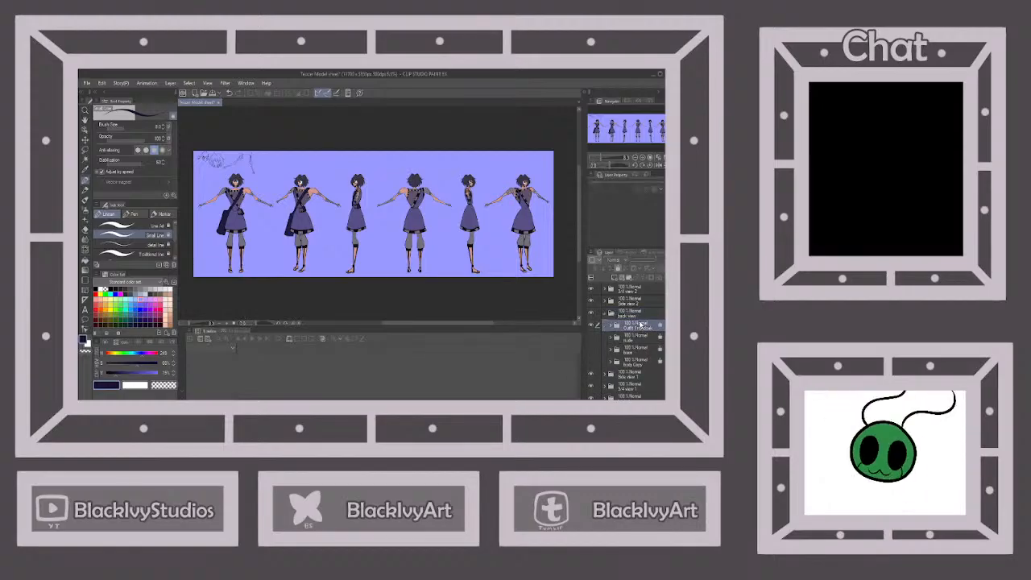
{"action": "key", "text": "ctrl+c"}
{"action": "key", "text": "ctrl+v"}
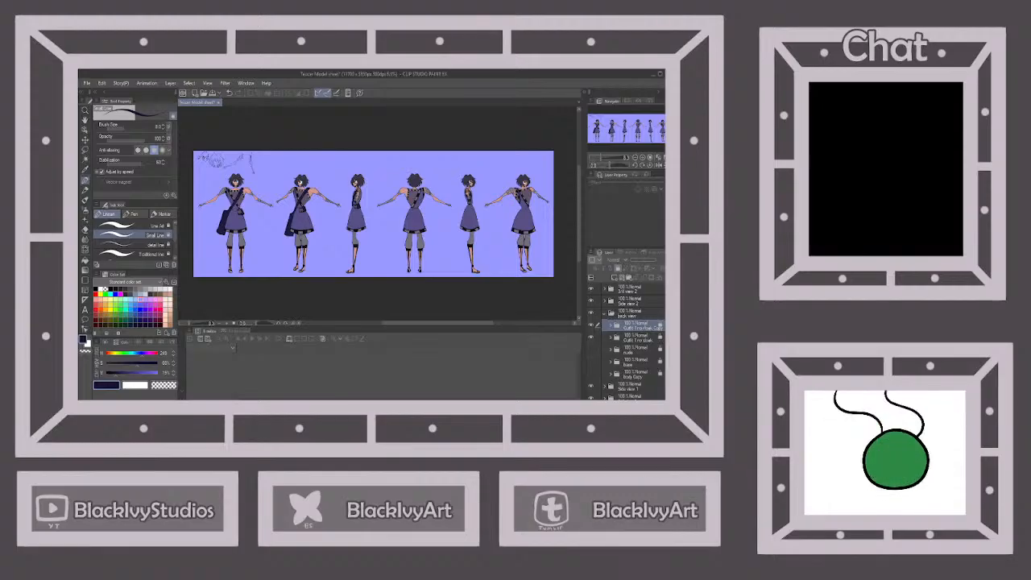
{"action": "key", "text": "Return"}
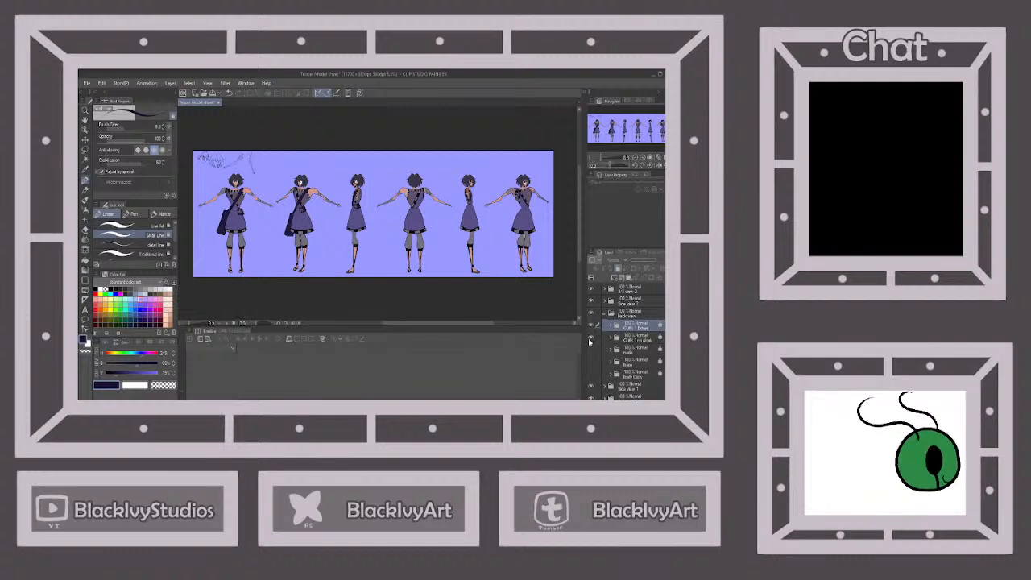
Hide the color layer inside the back view's duplicated outfit folder and unlock the folder.
{"action": "left_click", "coordinate": [610, 324]}
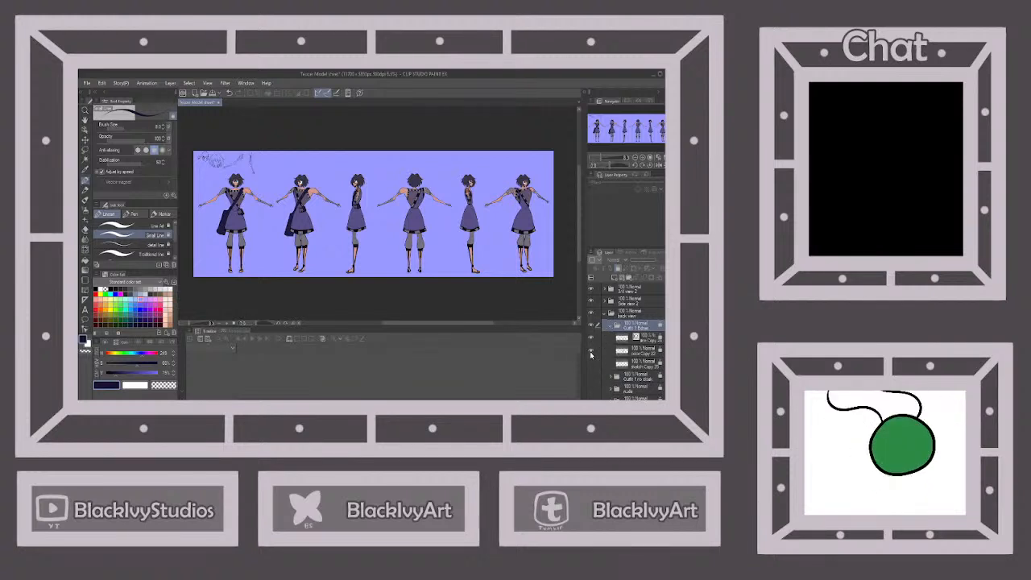
{"action": "left_click", "coordinate": [591, 351]}
{"action": "left_click", "coordinate": [626, 341]}
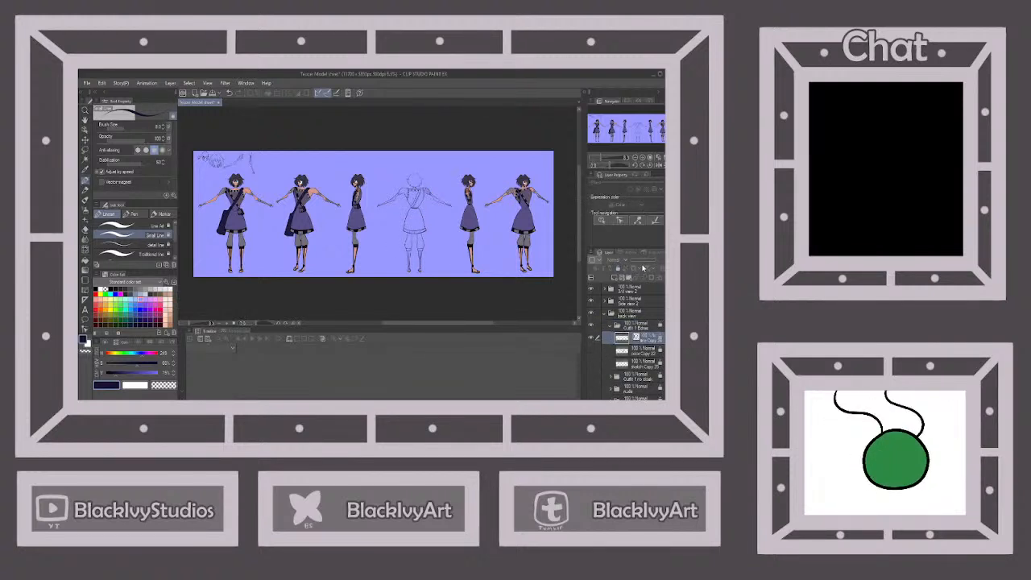
{"action": "left_click", "coordinate": [627, 316]}
{"action": "left_click", "coordinate": [636, 326]}
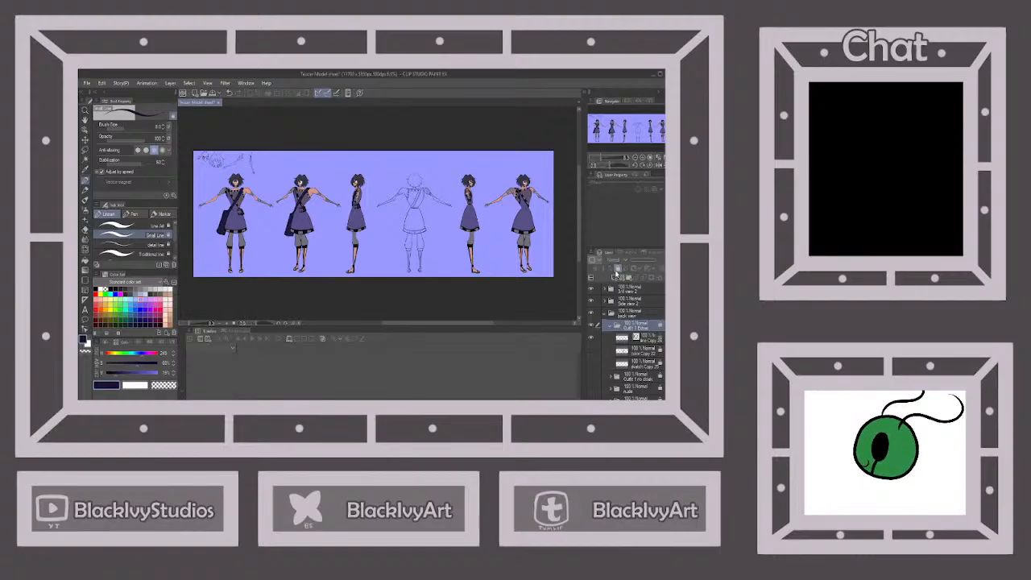
Fade the back view's copied line art and add a vector layer above it for drawing with the Line Art pen in black.
{"action": "left_click", "coordinate": [648, 335]}
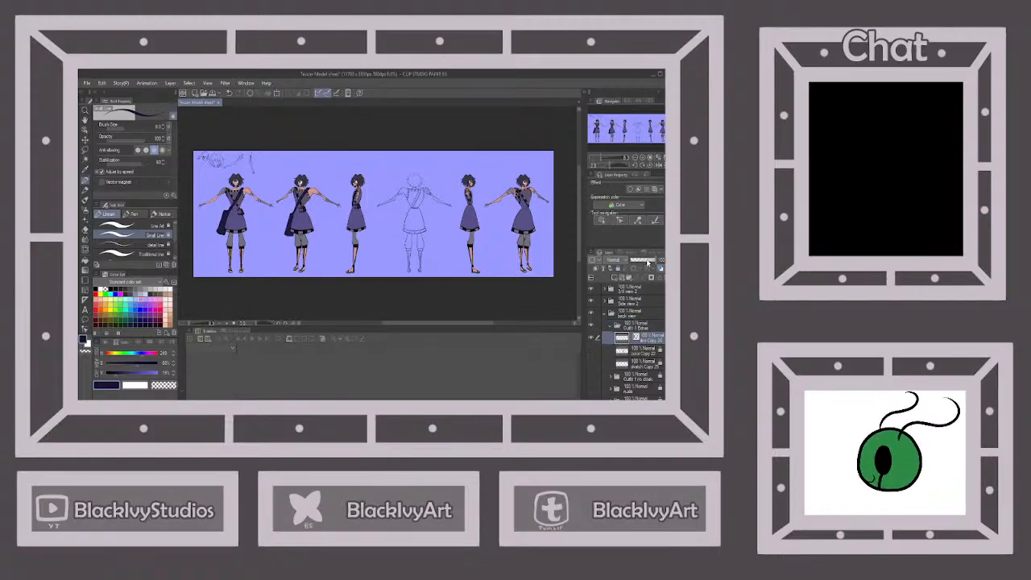
{"action": "left_click", "coordinate": [622, 278]}
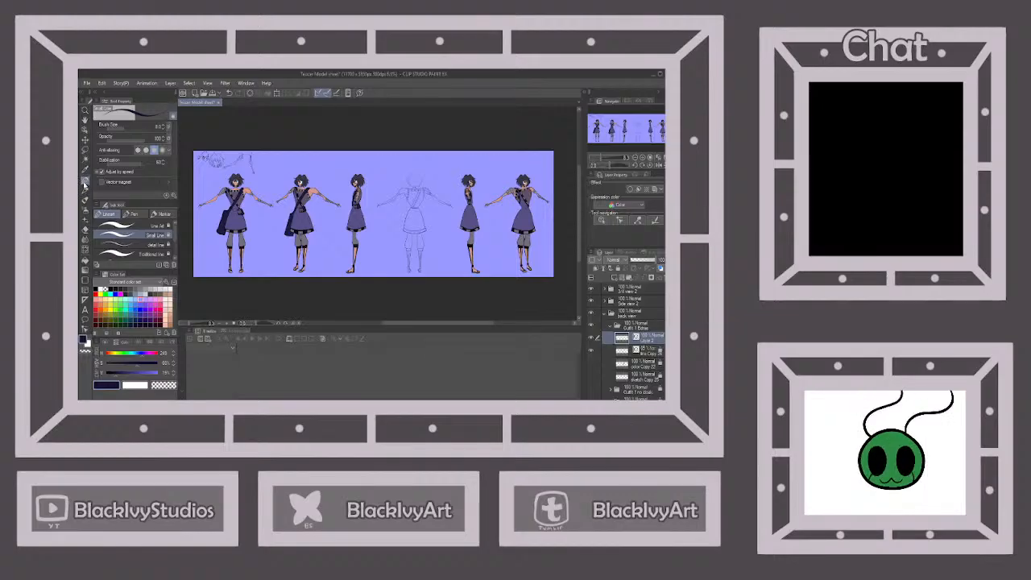
{"action": "left_click", "coordinate": [97, 288]}
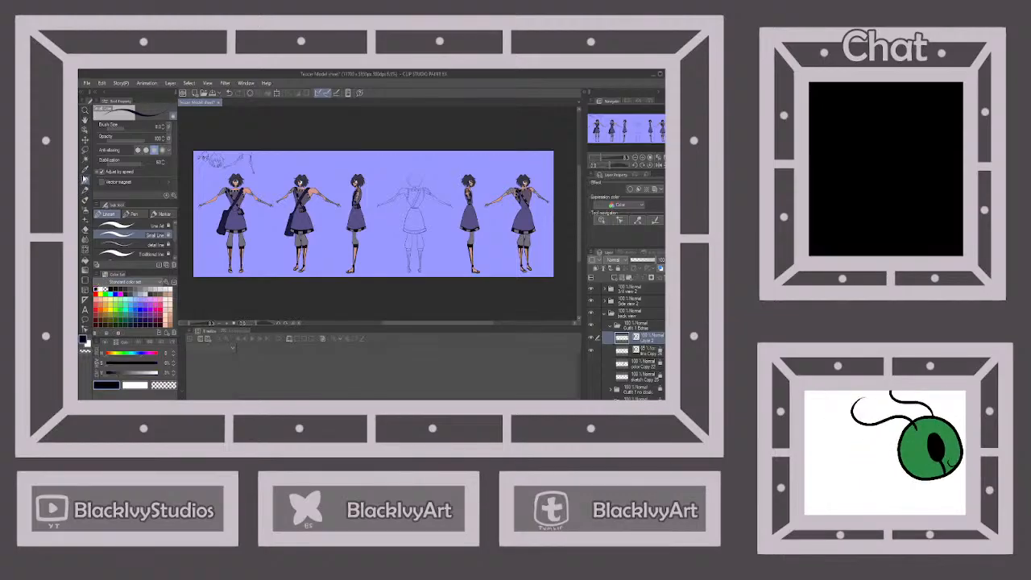
{"action": "scroll", "coordinate": [411, 221], "scroll_direction": "up", "scroll_amount": 2}
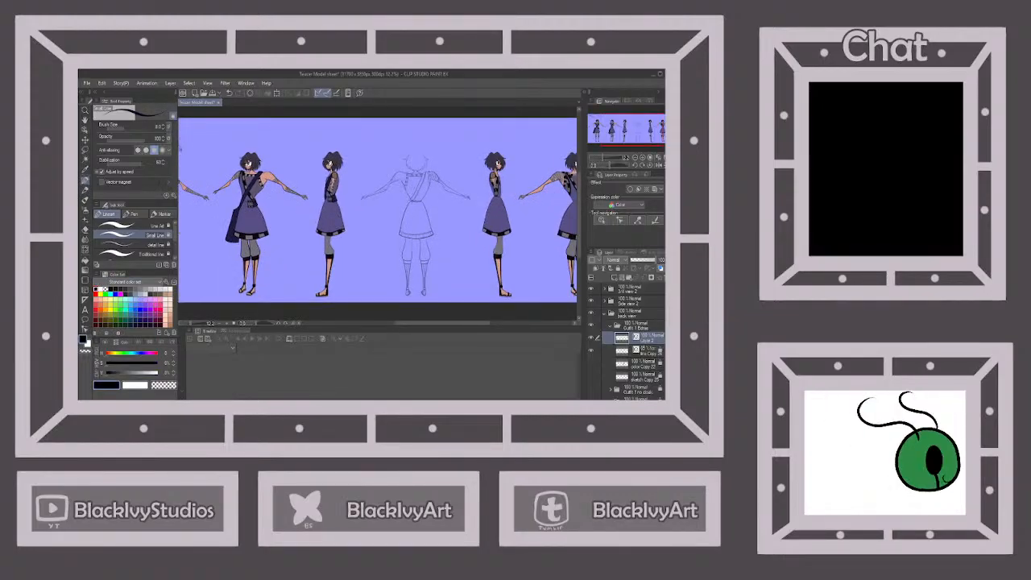
{"action": "scroll", "coordinate": [409, 217], "scroll_direction": "up", "scroll_amount": 3}
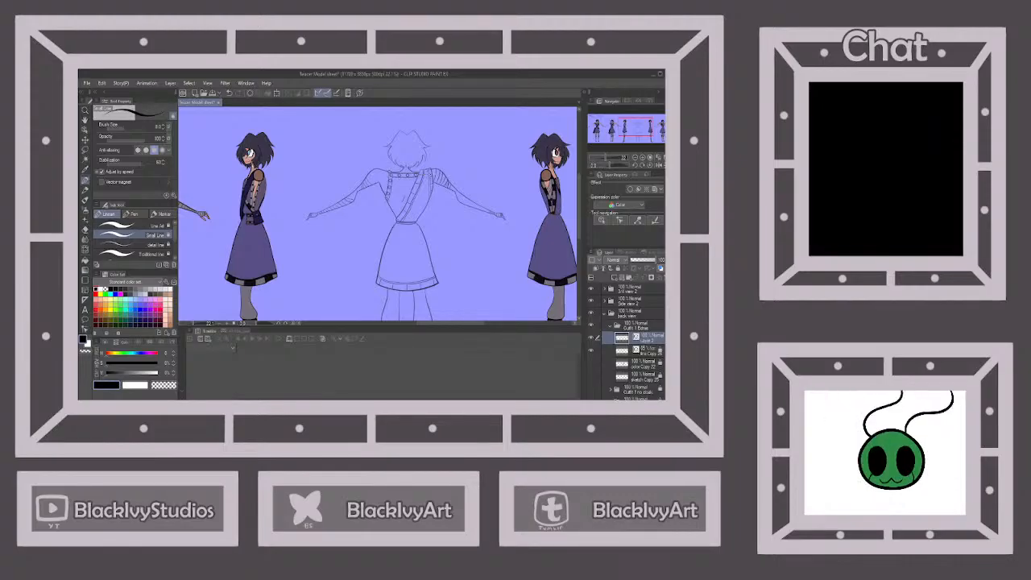
{"action": "scroll", "coordinate": [441, 179], "scroll_direction": "up", "scroll_amount": 1}
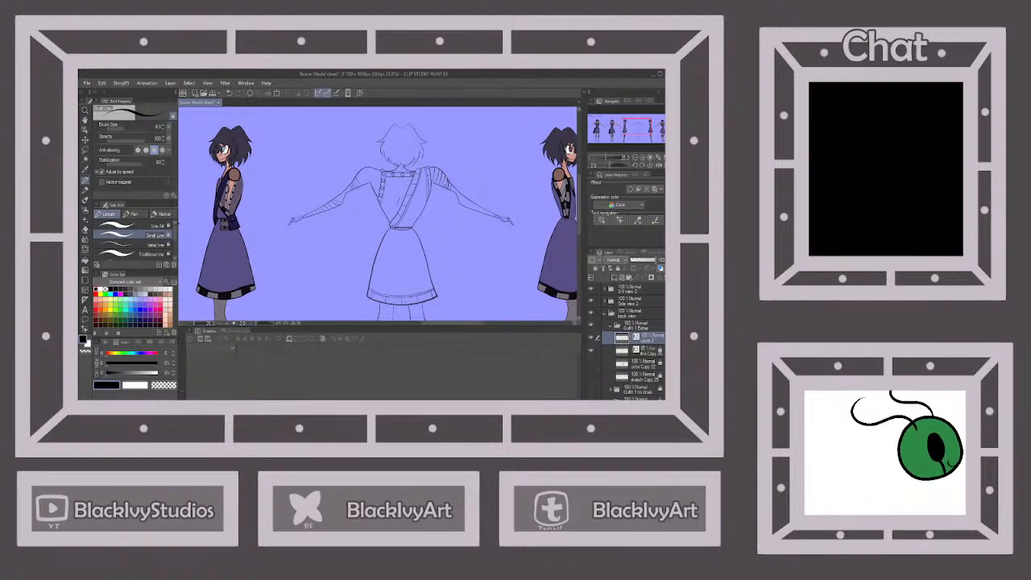
{"action": "left_click", "coordinate": [117, 225]}
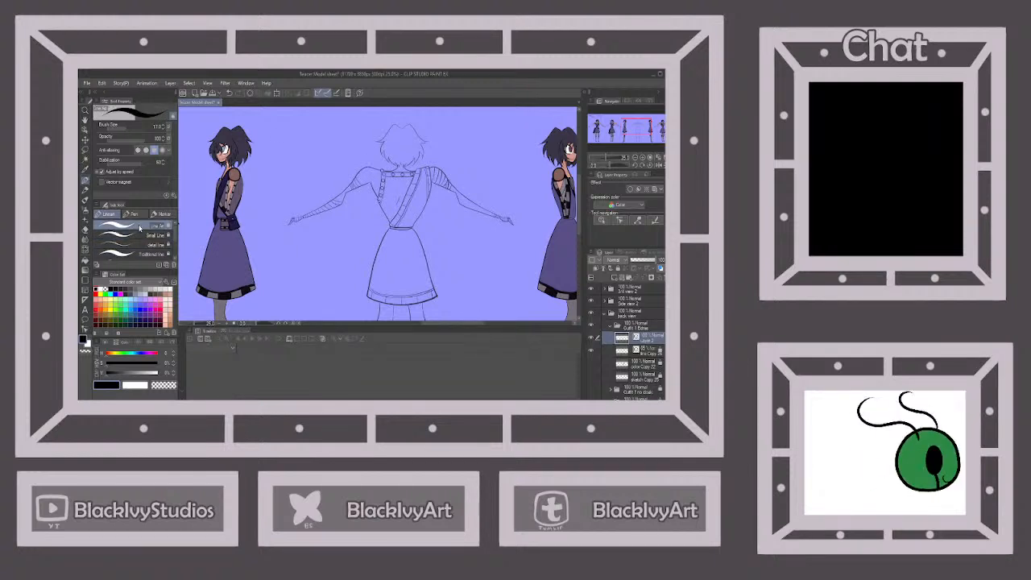
Try to draw the shoulder strap's line diagonally across the back view's torso with the Line Art pen.
{"action": "scroll", "coordinate": [428, 196], "scroll_direction": "up", "scroll_amount": 1}
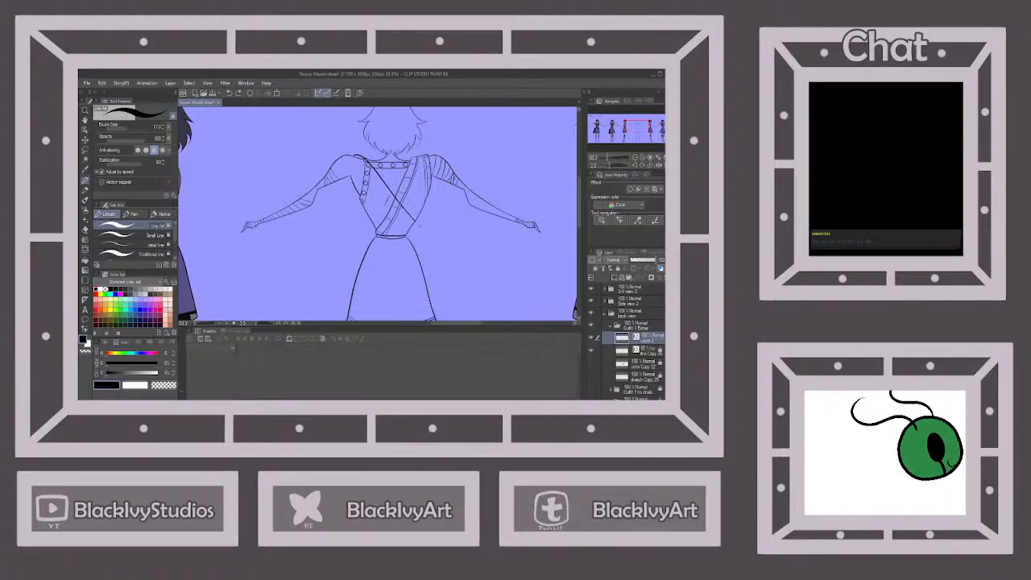
{"action": "scroll", "coordinate": [425, 219], "scroll_direction": "down", "scroll_amount": 4}
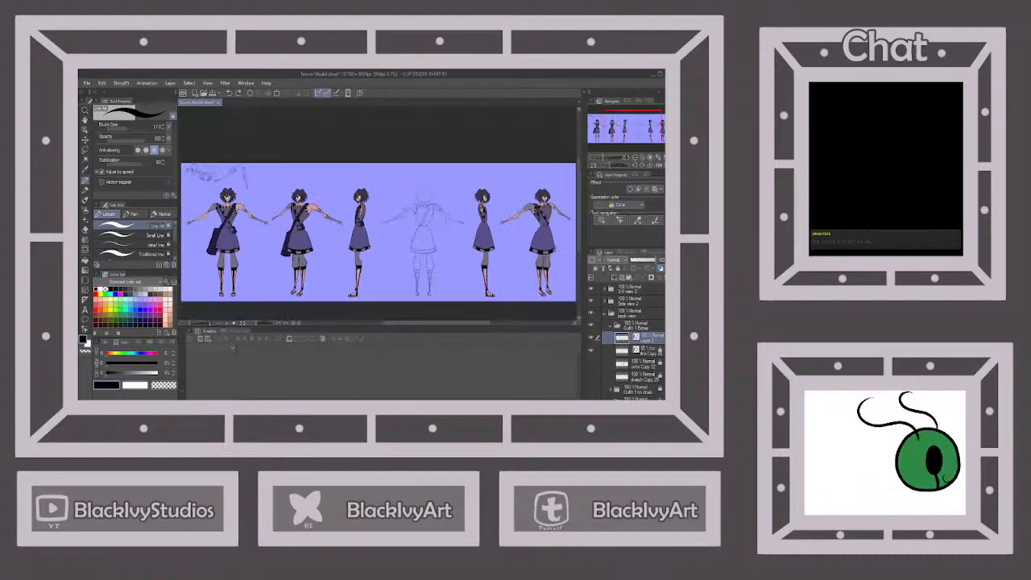
Draw the shoulder bag's outline beside the back view's skirt, from the waist down to the hem.
{"action": "scroll", "coordinate": [427, 216], "scroll_direction": "up", "scroll_amount": 1}
{"action": "scroll", "coordinate": [437, 237], "scroll_direction": "up", "scroll_amount": 3}
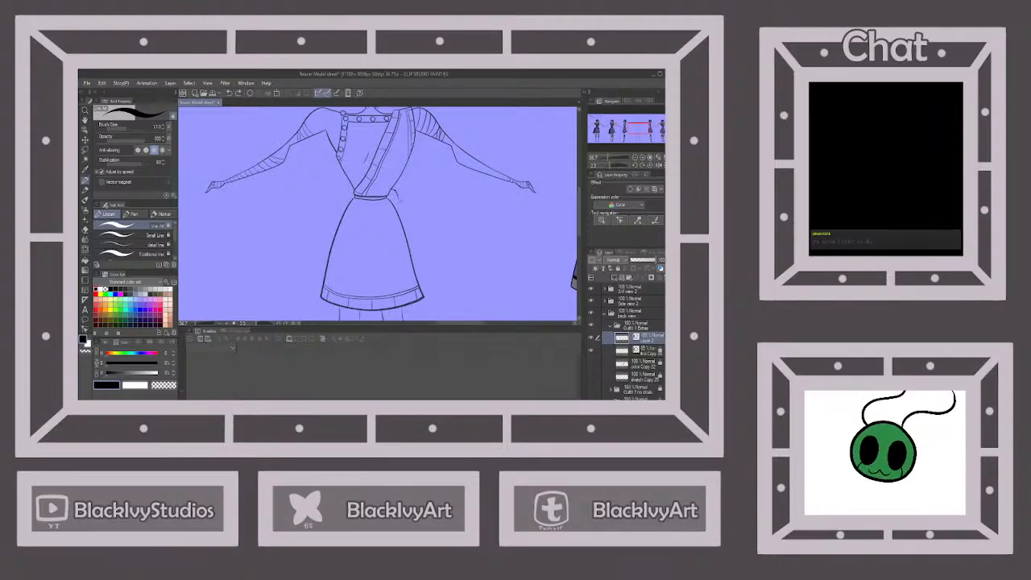
{"action": "left_click_drag", "start_coordinate": [417, 207], "coordinate": [457, 276]}
{"action": "key", "text": "ctrl+z"}
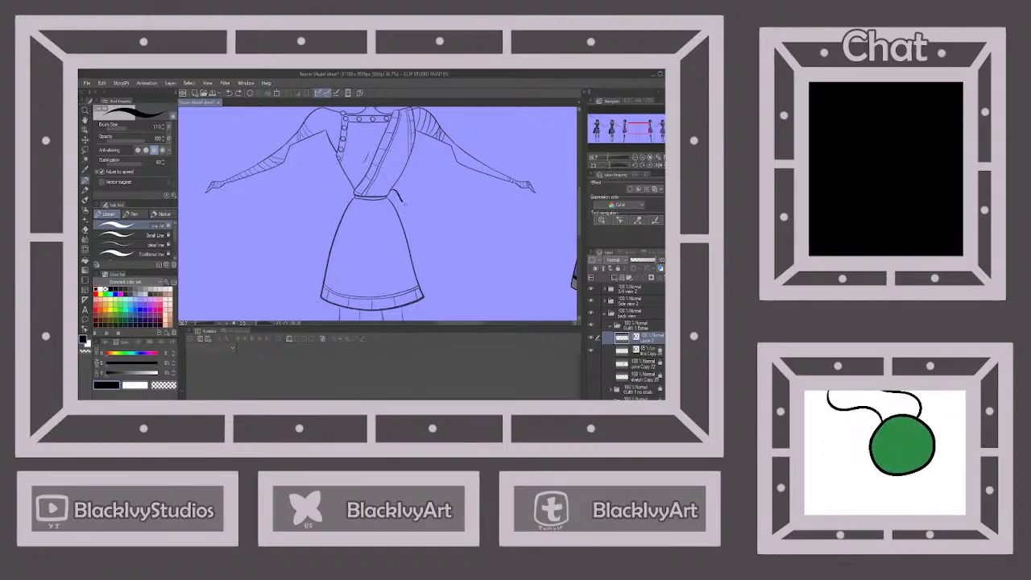
{"action": "left_click_drag", "start_coordinate": [388, 195], "coordinate": [410, 207]}
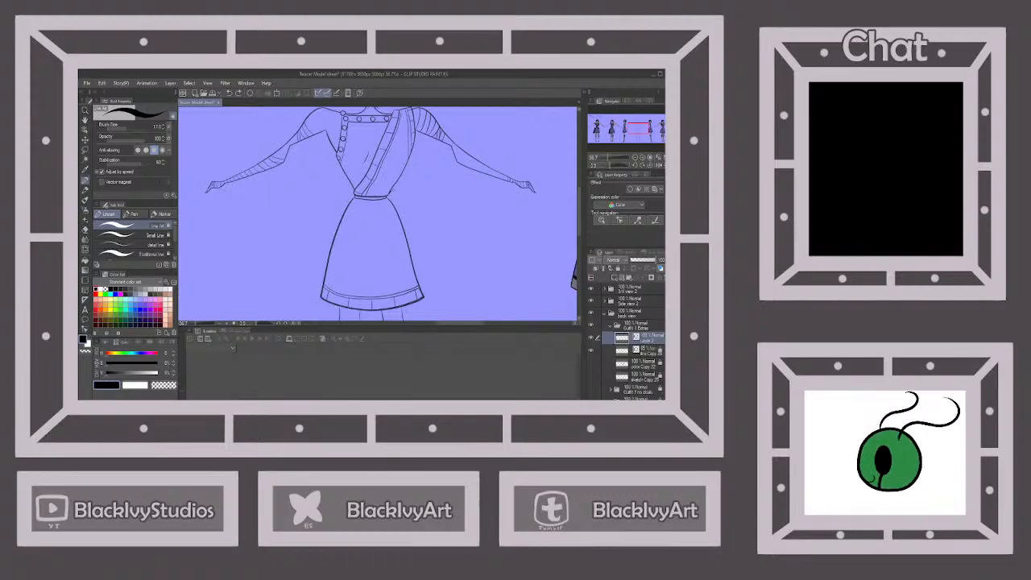
{"action": "mouse_move", "coordinate": [403, 205]}
{"action": "left_mouse_down"}
{"action": "mouse_move", "coordinate": [421, 212]}
{"action": "mouse_move", "coordinate": [453, 292]}
{"action": "mouse_move", "coordinate": [417, 304]}
{"action": "left_mouse_up"}
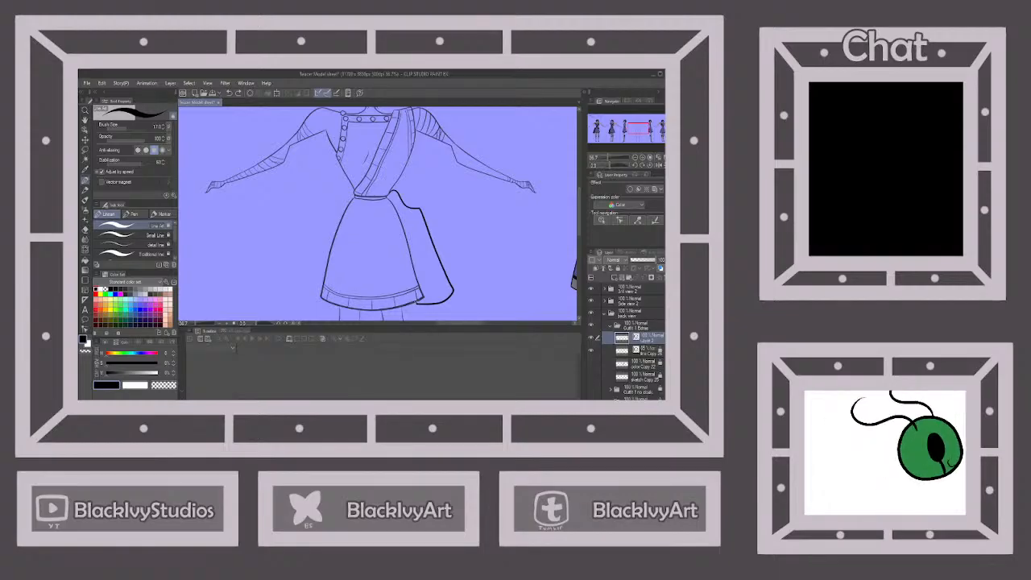
{"action": "key", "text": "ctrl+z"}
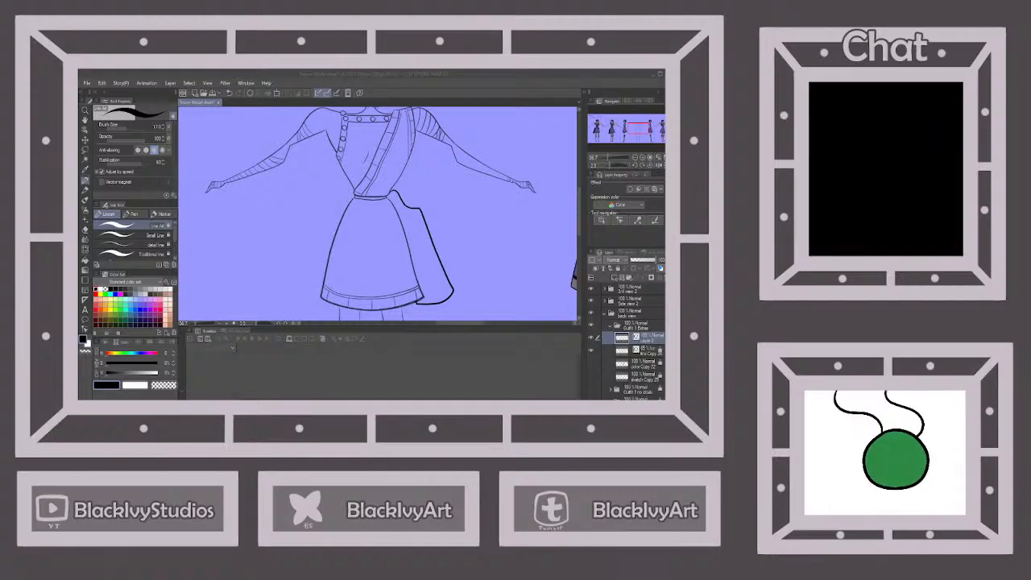
Draw the shoulder strap's two edges diagonally across the back view's torso from the shoulder to the bag.
{"action": "scroll", "coordinate": [443, 215], "scroll_direction": "down", "scroll_amount": 5}
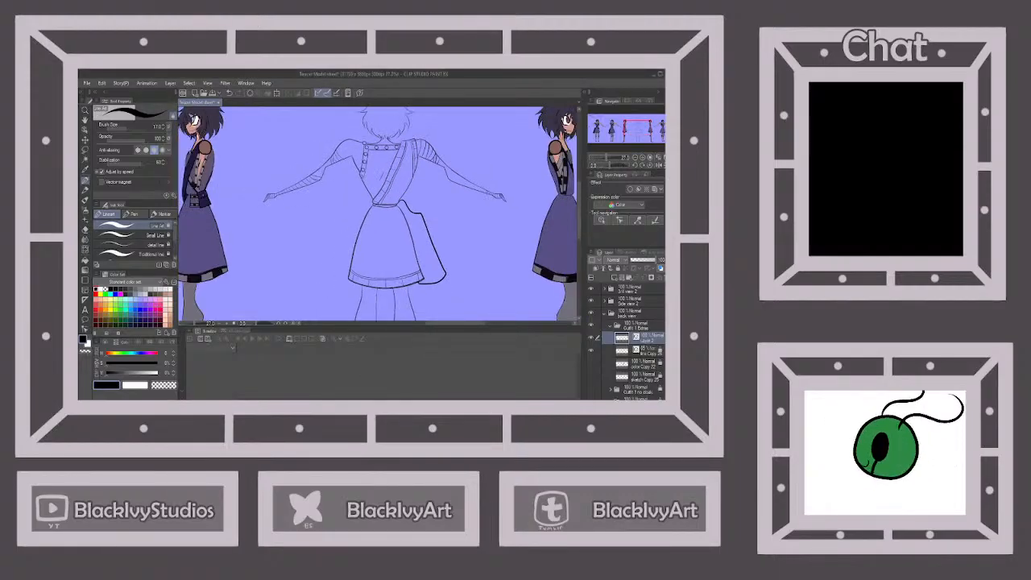
{"action": "scroll", "coordinate": [377, 219], "scroll_direction": "down", "scroll_amount": 1}
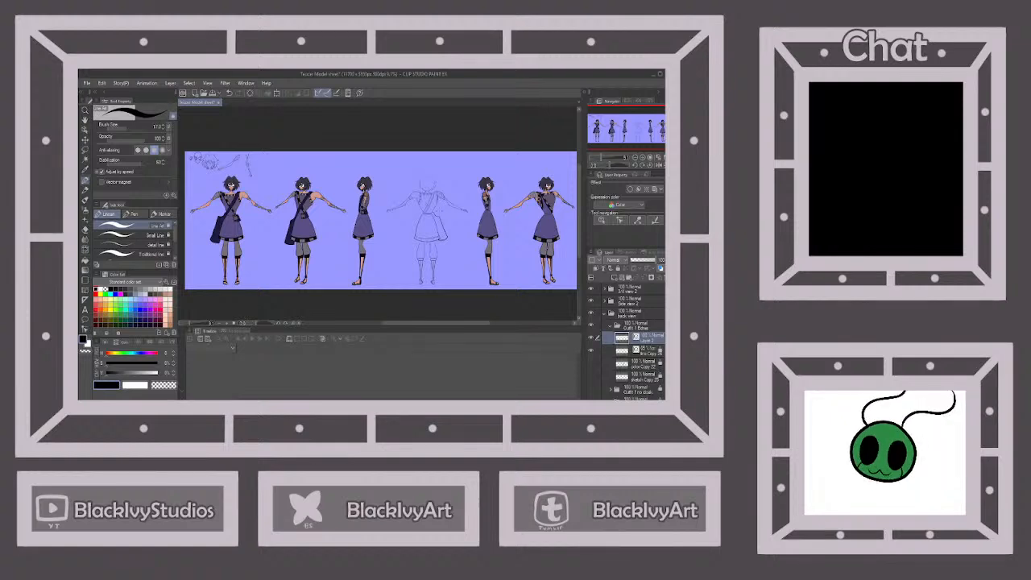
{"action": "scroll", "coordinate": [451, 216], "scroll_direction": "up", "scroll_amount": 4}
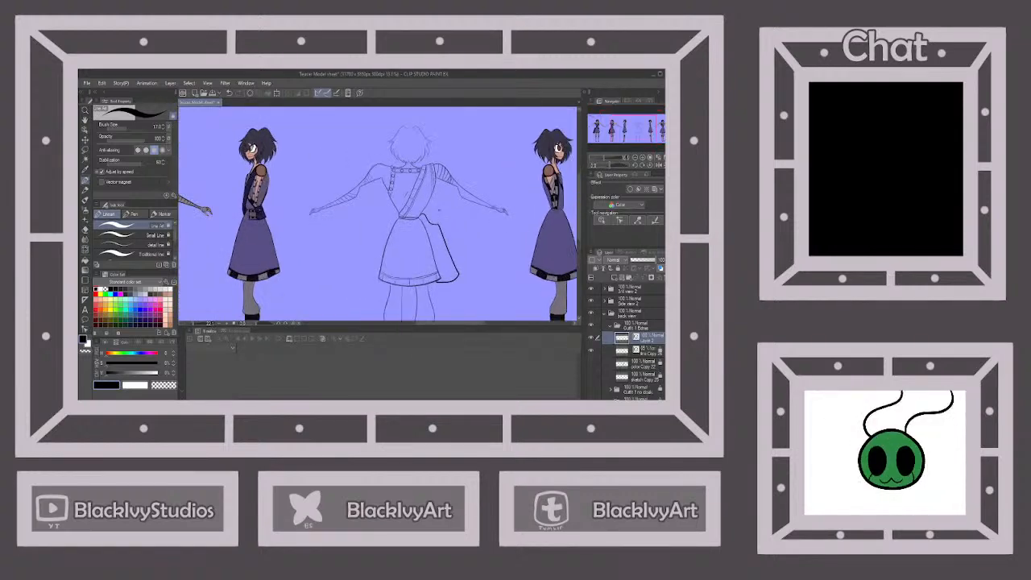
{"action": "scroll", "coordinate": [397, 187], "scroll_direction": "up", "scroll_amount": 2}
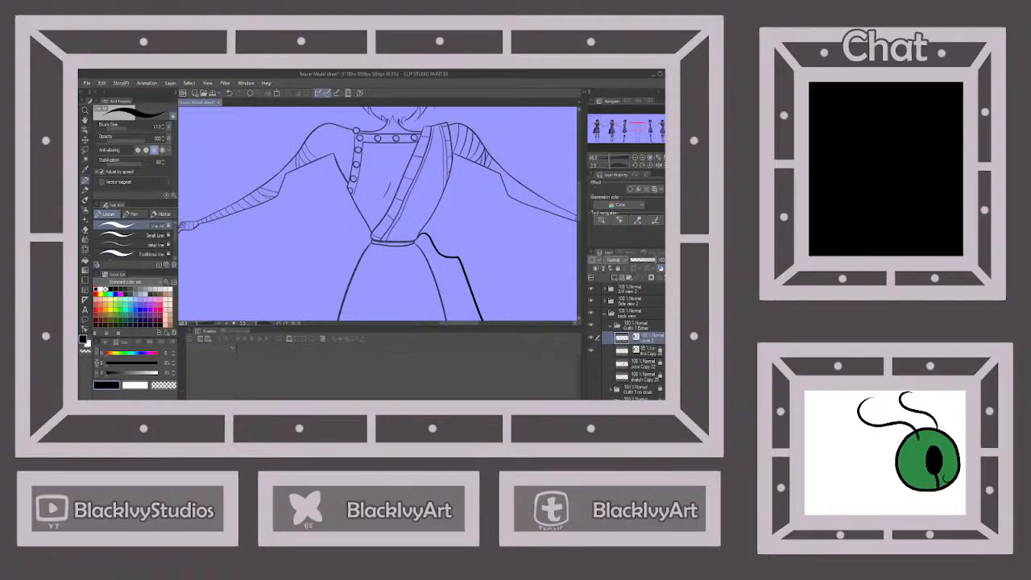
{"action": "key", "text": "ctrl+z"}
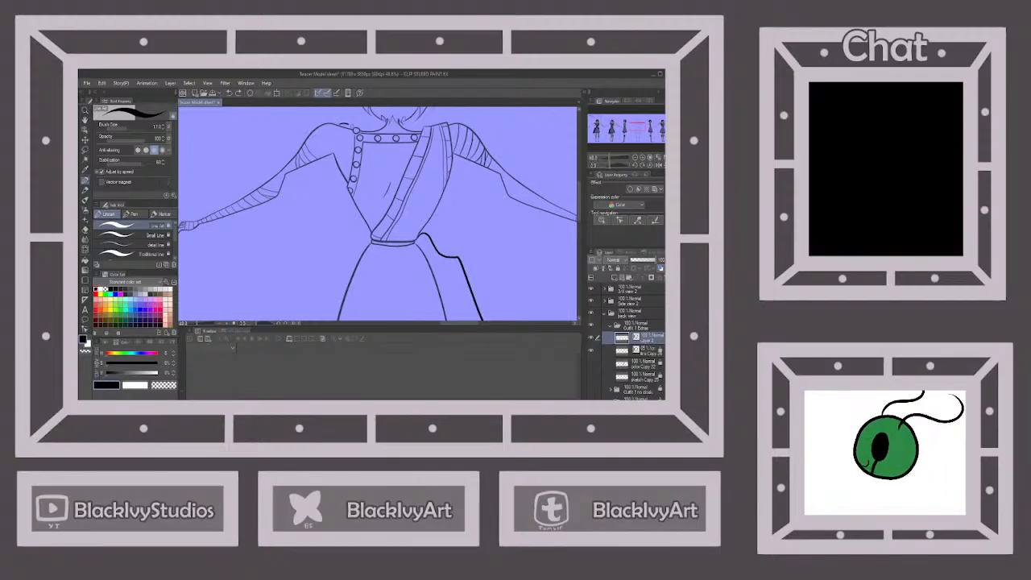
{"action": "left_click_drag", "start_coordinate": [359, 128], "coordinate": [413, 229]}
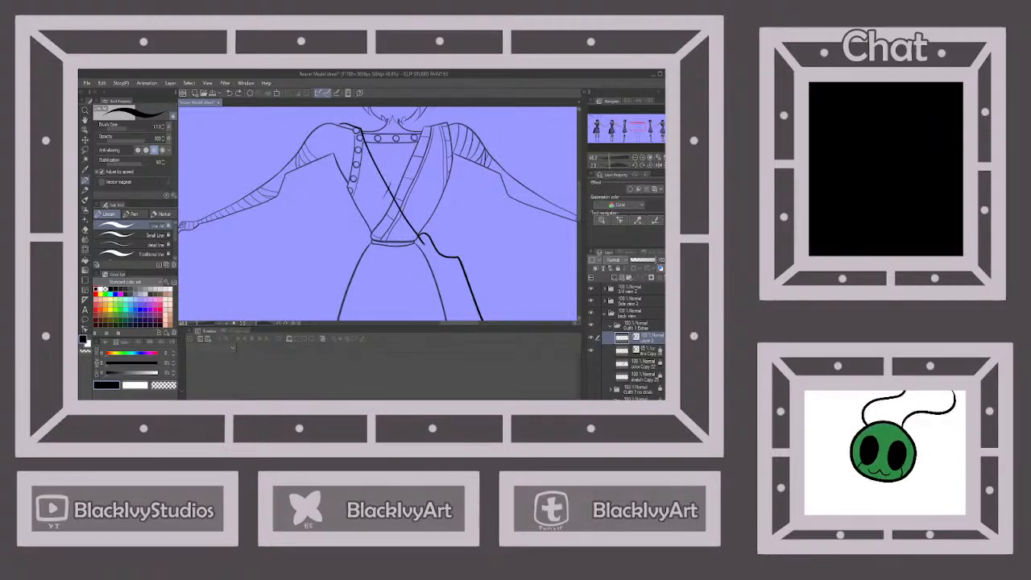
{"action": "left_click_drag", "start_coordinate": [414, 245], "coordinate": [376, 195]}
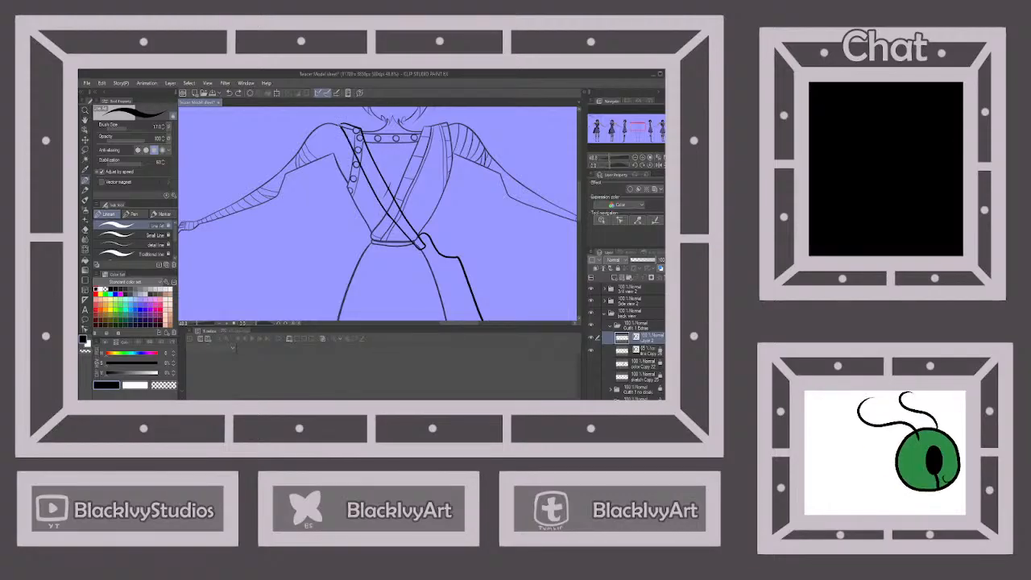
Try to erase the strap's end where it overlaps the bag's upper corner with the vector eraser.
{"action": "scroll", "coordinate": [435, 190], "scroll_direction": "down", "scroll_amount": 5}
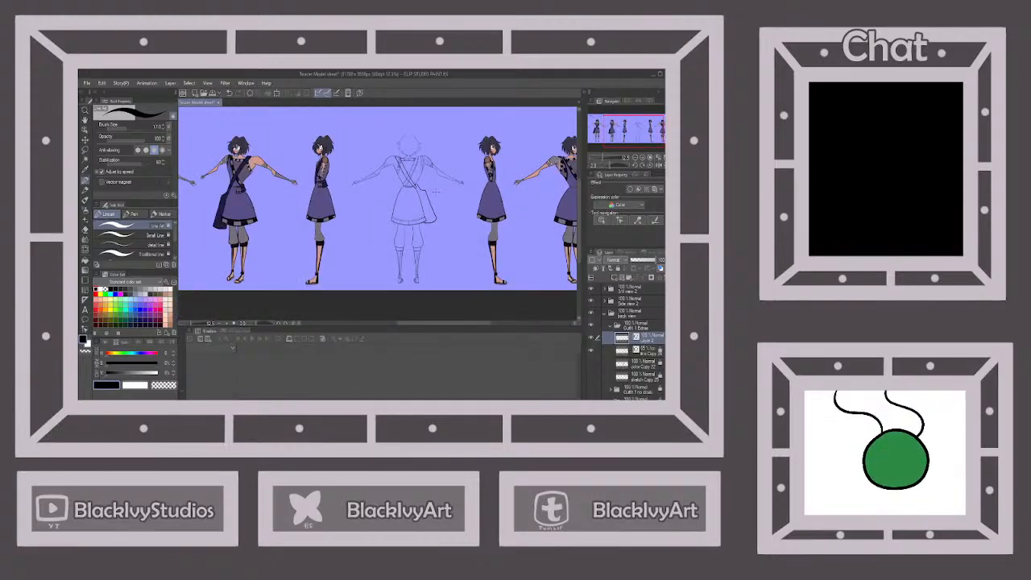
{"action": "scroll", "coordinate": [435, 191], "scroll_direction": "down", "scroll_amount": 2}
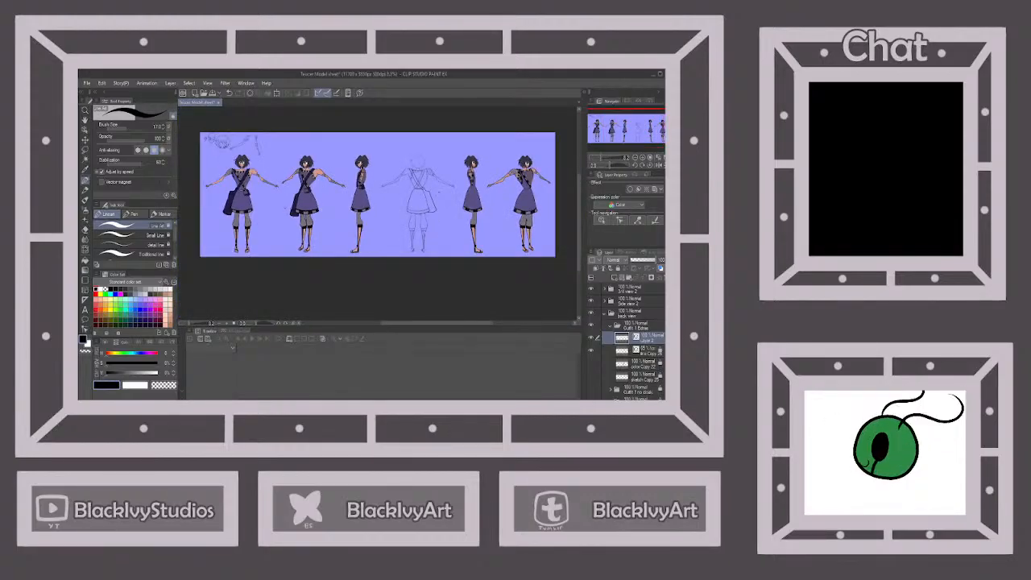
{"action": "scroll", "coordinate": [254, 185], "scroll_direction": "up", "scroll_amount": 3}
{"action": "scroll", "coordinate": [251, 184], "scroll_direction": "down", "scroll_amount": 2}
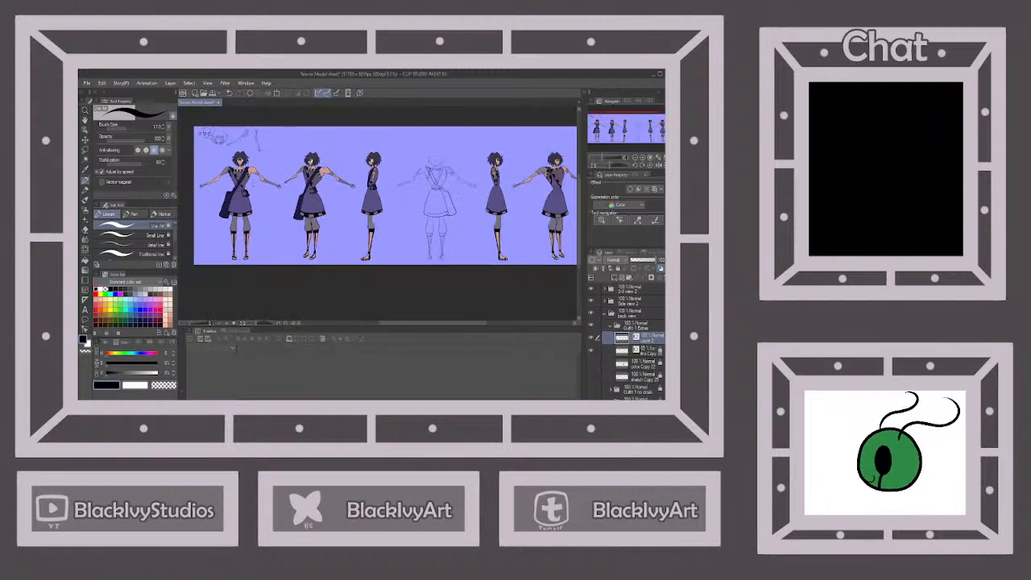
{"action": "scroll", "coordinate": [414, 194], "scroll_direction": "up", "scroll_amount": 5}
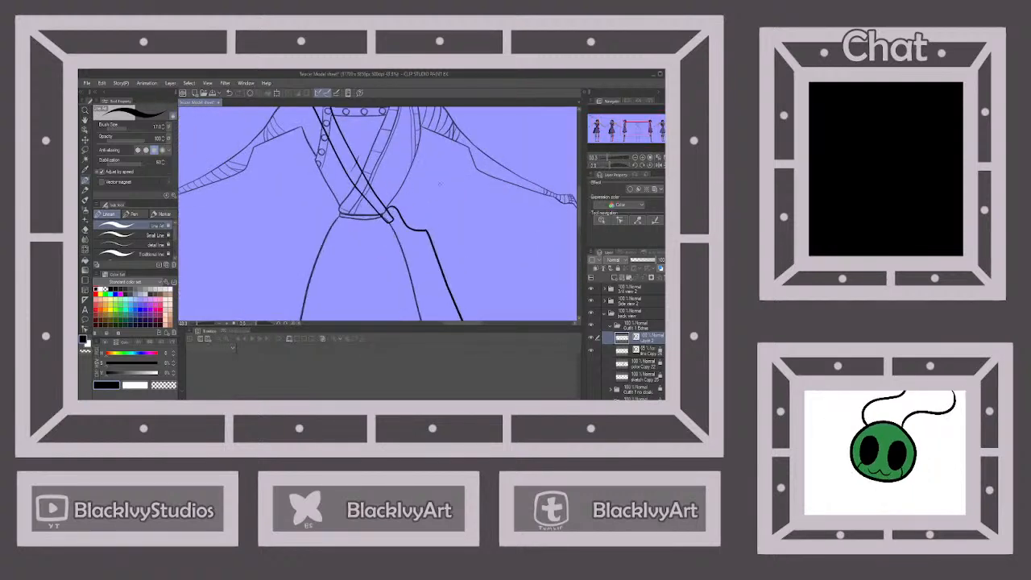
{"action": "scroll", "coordinate": [413, 194], "scroll_direction": "up", "scroll_amount": 3}
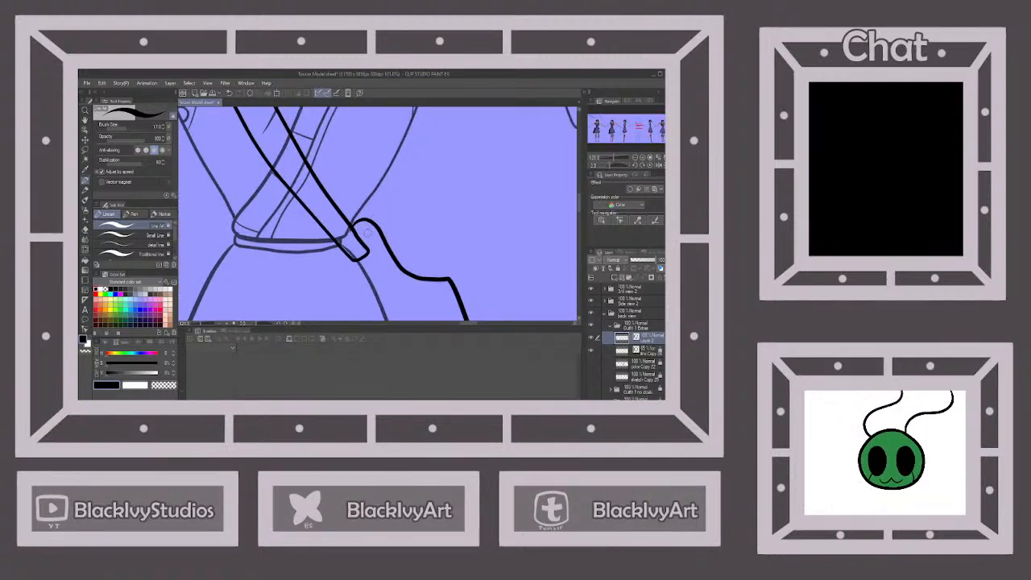
{"action": "left_click", "coordinate": [86, 230]}
{"action": "scroll", "coordinate": [365, 243], "scroll_direction": "up", "scroll_amount": 2}
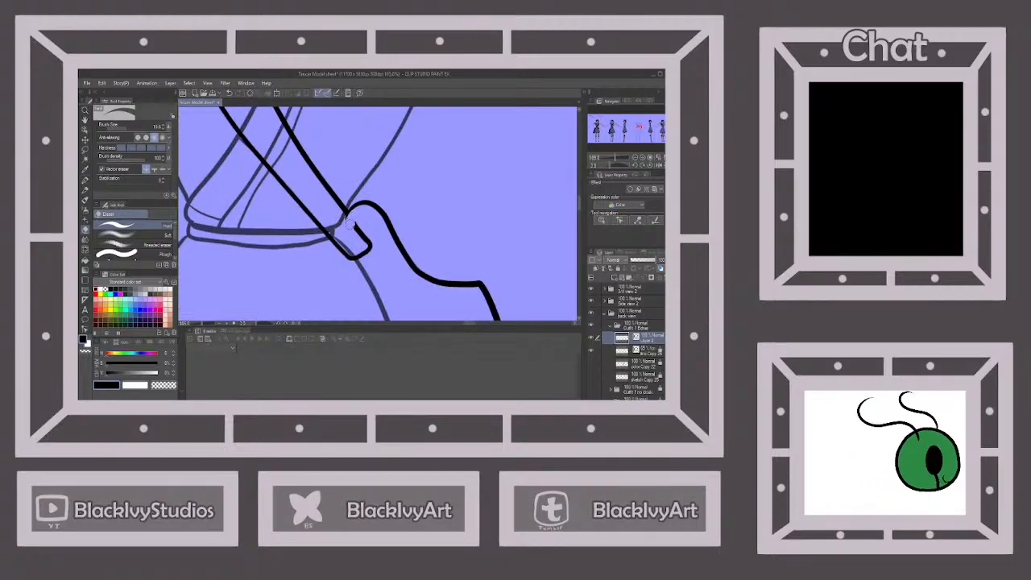
{"action": "mouse_move", "coordinate": [342, 236]}
{"action": "left_mouse_down"}
{"action": "mouse_move", "coordinate": [338, 254]}
{"action": "mouse_move", "coordinate": [354, 261]}
{"action": "mouse_move", "coordinate": [360, 231]}
{"action": "mouse_move", "coordinate": [370, 240]}
{"action": "left_mouse_up"}
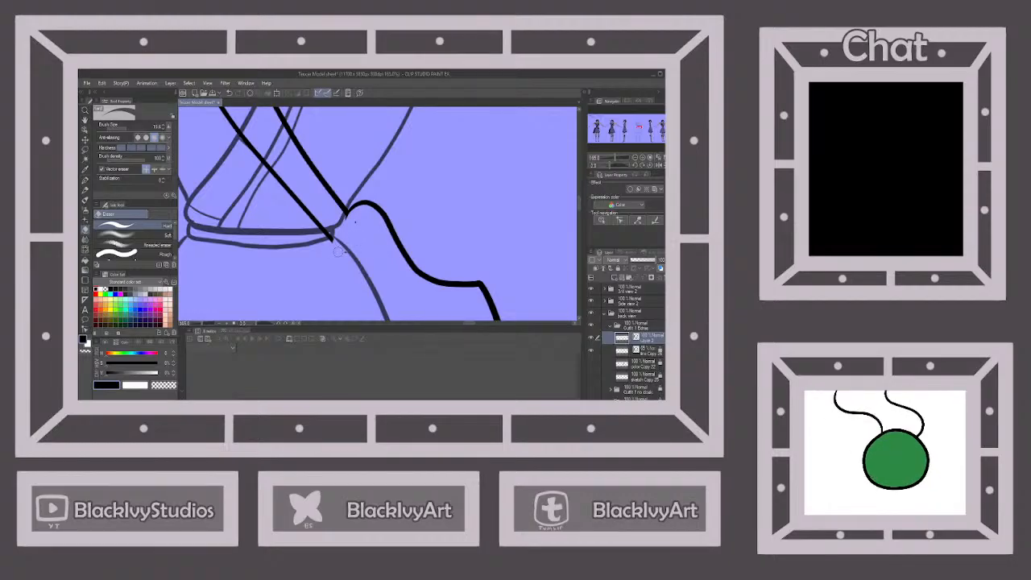
{"action": "scroll", "coordinate": [365, 219], "scroll_direction": "up", "scroll_amount": 1}
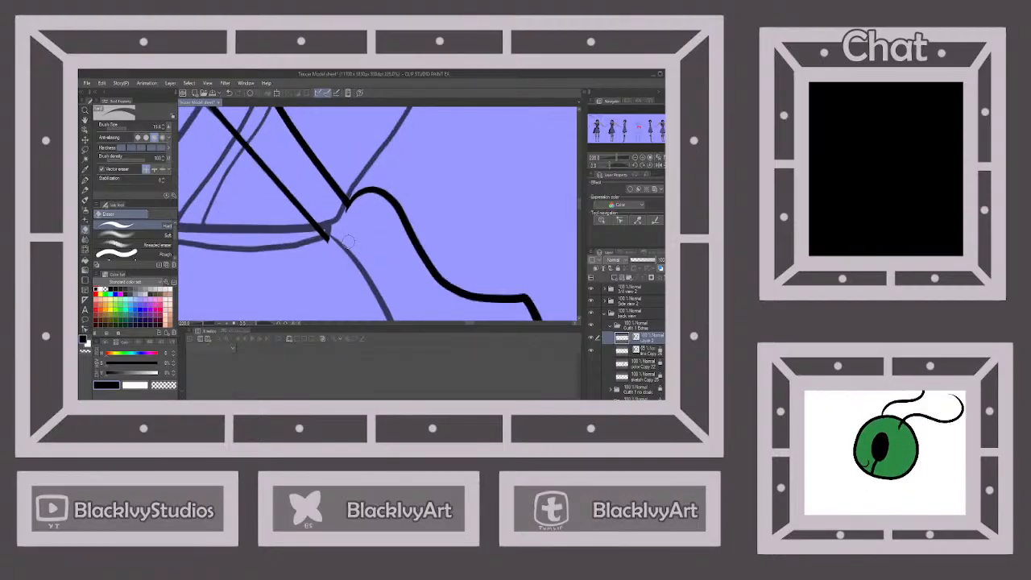
{"action": "key", "text": "ctrl+z"}
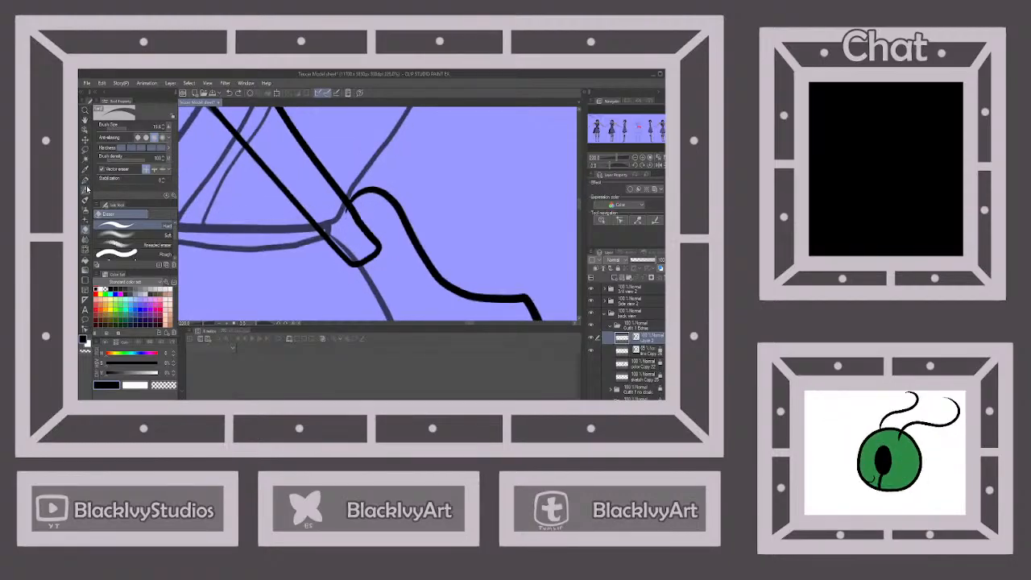
Try to draw the bag's inner edge downward from its upper corner across the strap's end.
{"action": "left_click", "coordinate": [86, 184]}
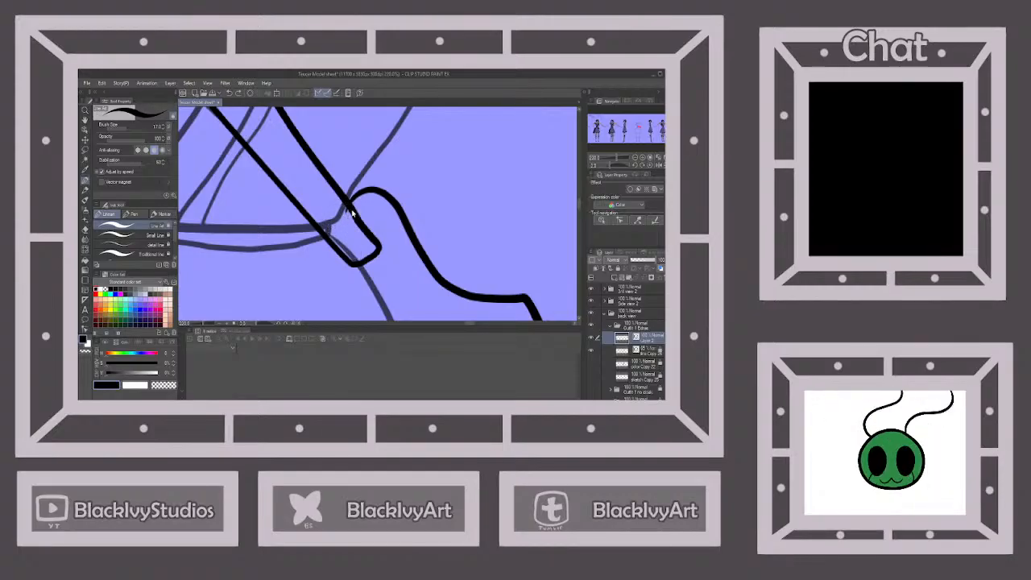
{"action": "left_click_drag", "start_coordinate": [348, 203], "coordinate": [347, 237]}
{"action": "key", "text": "ctrl+z"}
{"action": "left_click_drag", "start_coordinate": [349, 202], "coordinate": [347, 228]}
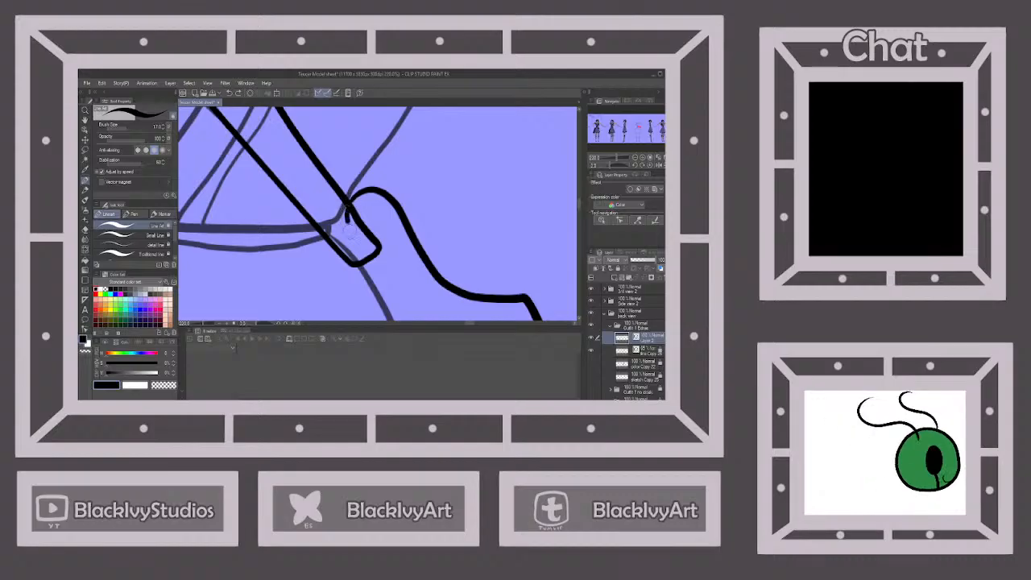
{"action": "key", "text": "ctrl+z"}
Compare the back view's bag and strap with the front, three-quarter and side views.
{"action": "scroll", "coordinate": [366, 239], "scroll_direction": "down", "scroll_amount": 10}
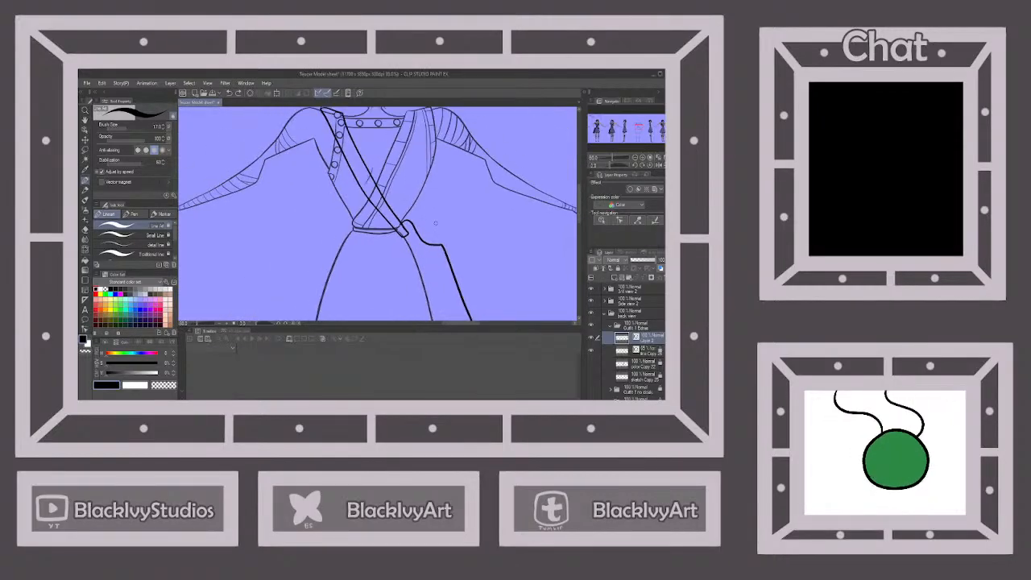
{"action": "scroll", "coordinate": [347, 218], "scroll_direction": "down", "scroll_amount": 2}
{"action": "scroll", "coordinate": [201, 233], "scroll_direction": "up", "scroll_amount": 7}
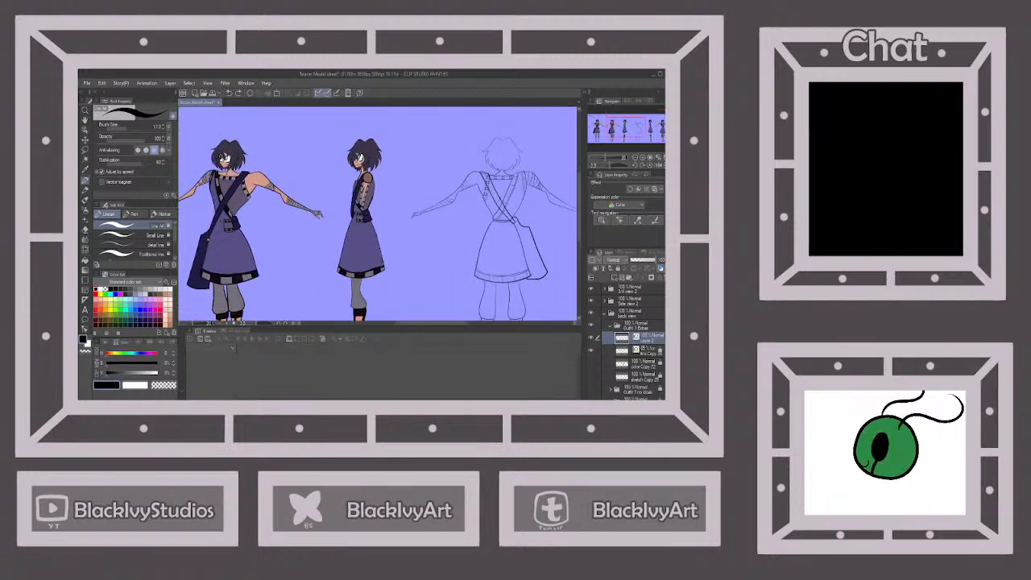
{"action": "scroll", "coordinate": [321, 238], "scroll_direction": "down", "scroll_amount": 6}
{"action": "scroll", "coordinate": [378, 213], "scroll_direction": "down", "scroll_amount": 3}
{"action": "scroll", "coordinate": [379, 210], "scroll_direction": "up", "scroll_amount": 7}
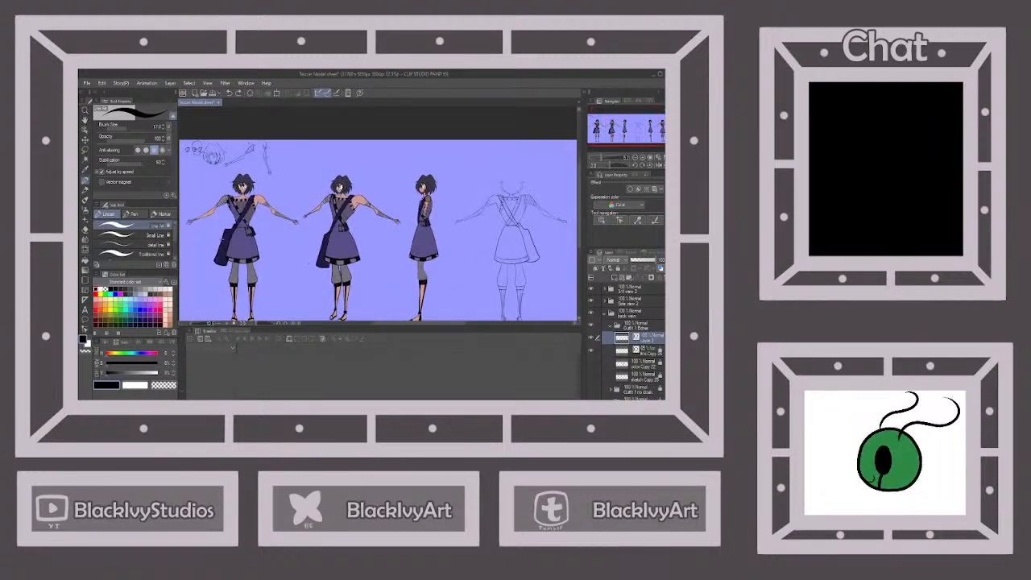
{"action": "scroll", "coordinate": [377, 214], "scroll_direction": "down", "scroll_amount": 5}
{"action": "scroll", "coordinate": [377, 214], "scroll_direction": "up", "scroll_amount": 8}
Erase the strap's end inside the bag's upper corner so the strap stops at the bag's inner edge.
{"action": "scroll", "coordinate": [326, 239], "scroll_direction": "up", "scroll_amount": 6}
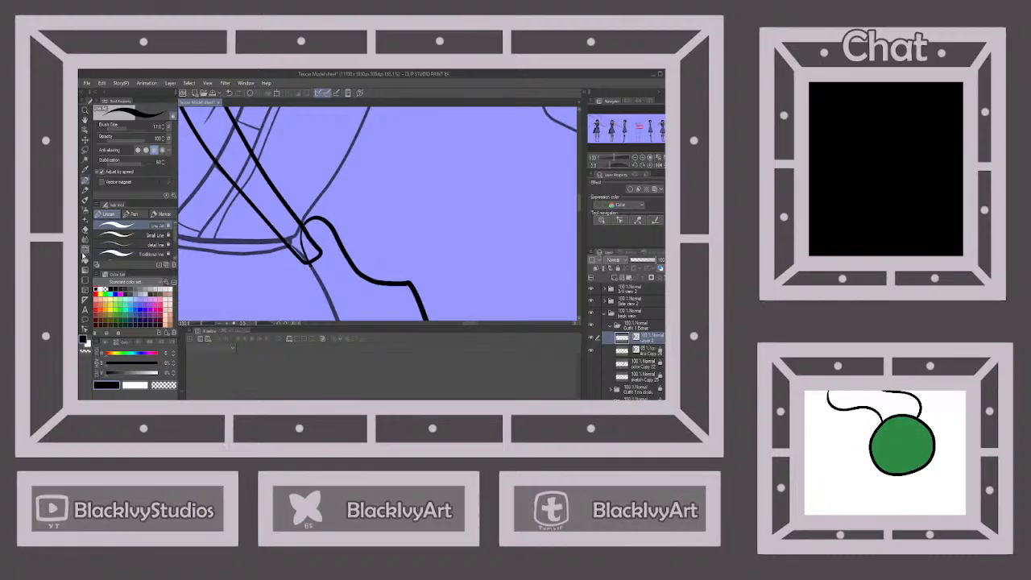
{"action": "key", "text": "e"}
{"action": "left_click_drag", "start_coordinate": [319, 241], "coordinate": [315, 258]}
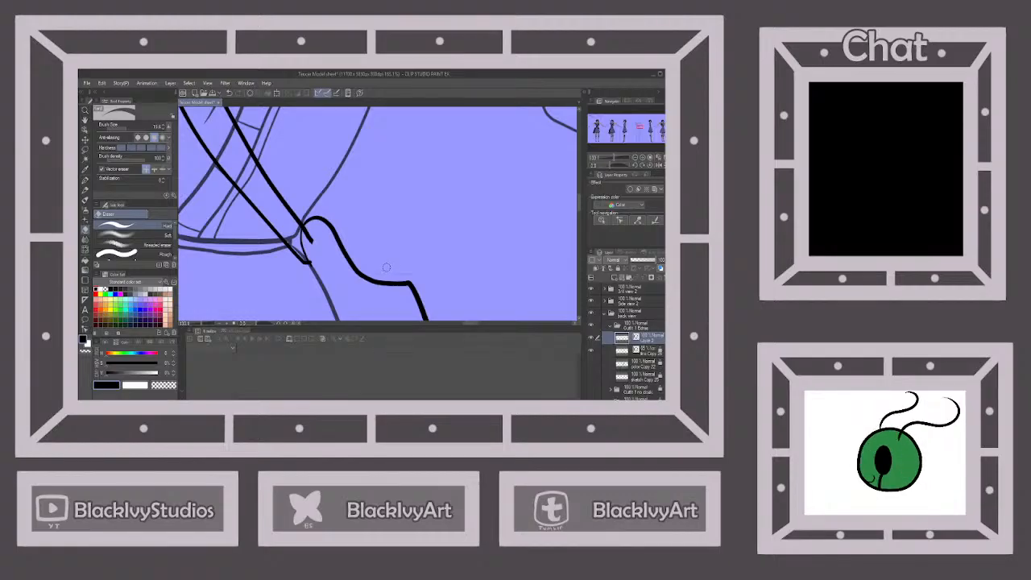
{"action": "scroll", "coordinate": [392, 275], "scroll_direction": "up", "scroll_amount": 6}
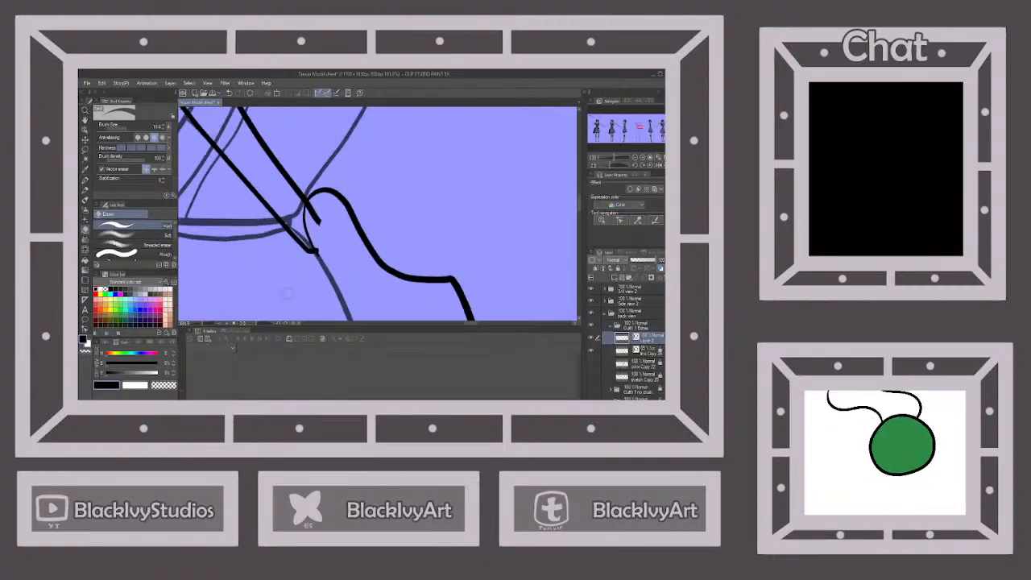
{"action": "left_click", "coordinate": [333, 247]}
{"action": "scroll", "coordinate": [368, 253], "scroll_direction": "down", "scroll_amount": 3}
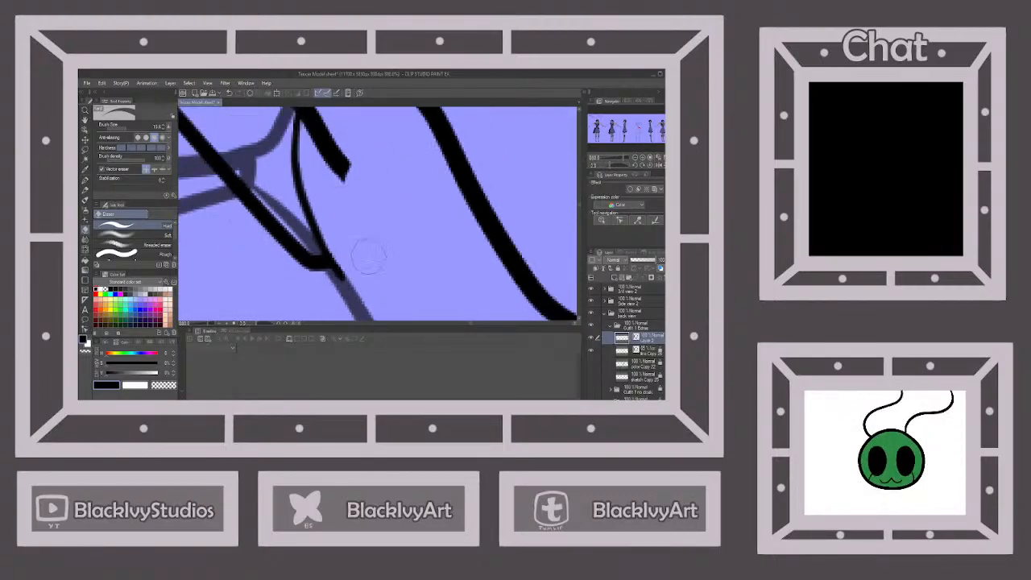
{"action": "scroll", "coordinate": [366, 153], "scroll_direction": "up", "scroll_amount": 1}
{"action": "left_click_drag", "start_coordinate": [326, 166], "coordinate": [361, 235]}
{"action": "scroll", "coordinate": [363, 236], "scroll_direction": "down", "scroll_amount": 1}
Draw a small round stud inside the bag's upper corner with the Line Art pen.
{"action": "left_click", "coordinate": [85, 180]}
{"action": "scroll", "coordinate": [358, 215], "scroll_direction": "down", "scroll_amount": 1}
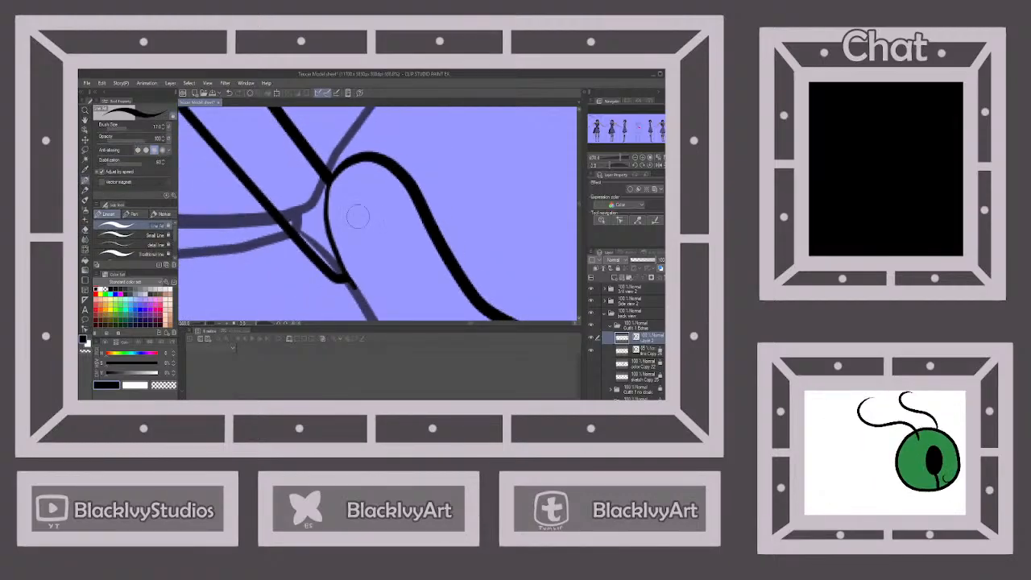
{"action": "mouse_move", "coordinate": [372, 198]}
{"action": "left_mouse_down"}
{"action": "mouse_move", "coordinate": [359, 195]}
{"action": "mouse_move", "coordinate": [355, 223]}
{"action": "mouse_move", "coordinate": [378, 206]}
{"action": "mouse_move", "coordinate": [364, 193]}
{"action": "mouse_move", "coordinate": [359, 202]}
{"action": "left_mouse_up"}
{"action": "scroll", "coordinate": [365, 205], "scroll_direction": "down", "scroll_amount": 8}
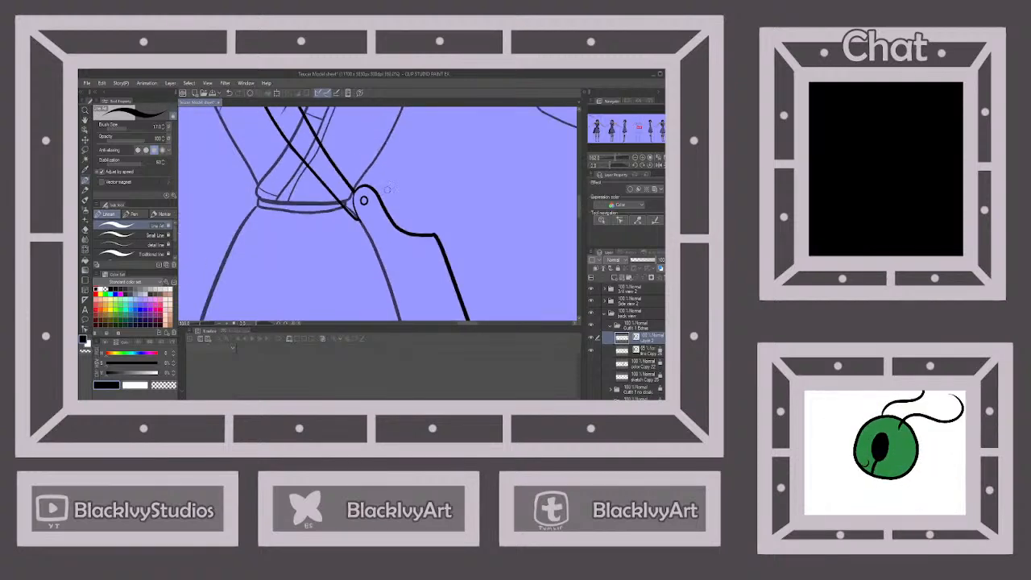
{"action": "scroll", "coordinate": [364, 205], "scroll_direction": "down", "scroll_amount": 4}
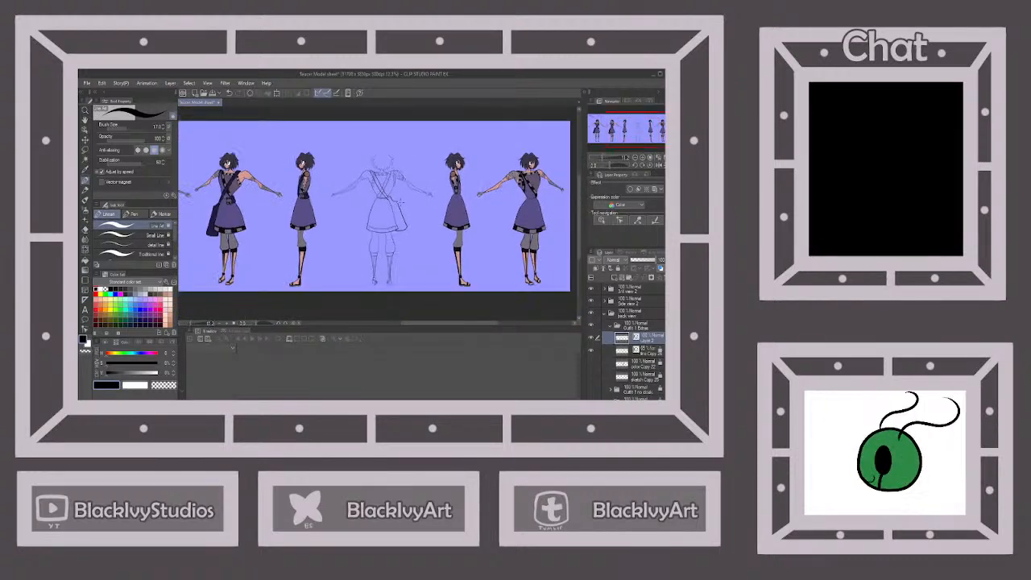
{"action": "scroll", "coordinate": [400, 202], "scroll_direction": "up", "scroll_amount": 1}
{"action": "scroll", "coordinate": [282, 189], "scroll_direction": "up", "scroll_amount": 4}
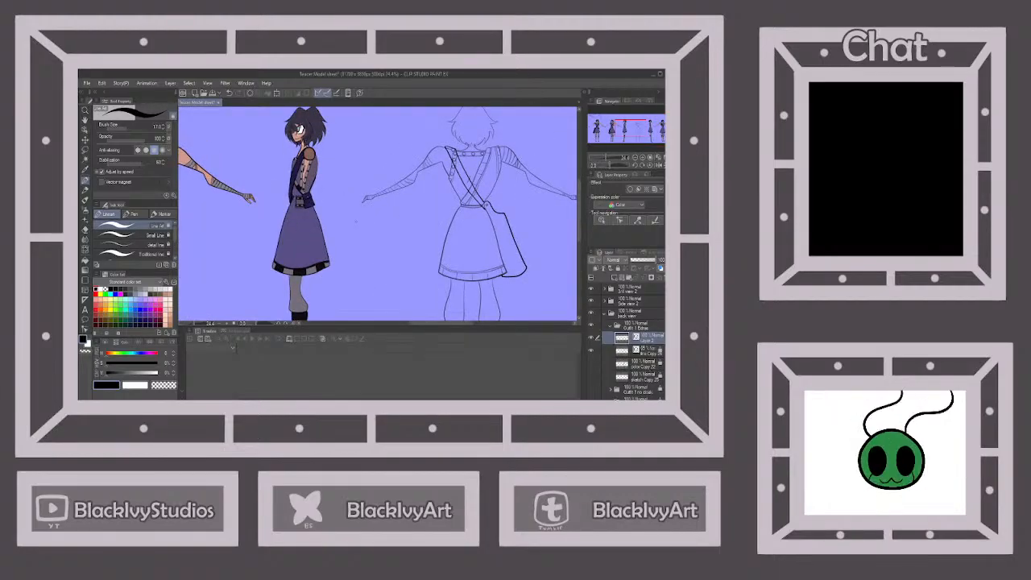
Unlock the side view's Outfit 1 Extras folder and select the color layer inside it.
{"action": "scroll", "coordinate": [328, 196], "scroll_direction": "up", "scroll_amount": 2}
{"action": "scroll", "coordinate": [622, 330], "scroll_direction": "down", "scroll_amount": 2}
{"action": "left_click", "coordinate": [634, 355]}
{"action": "scroll", "coordinate": [620, 327], "scroll_direction": "down", "scroll_amount": 4}
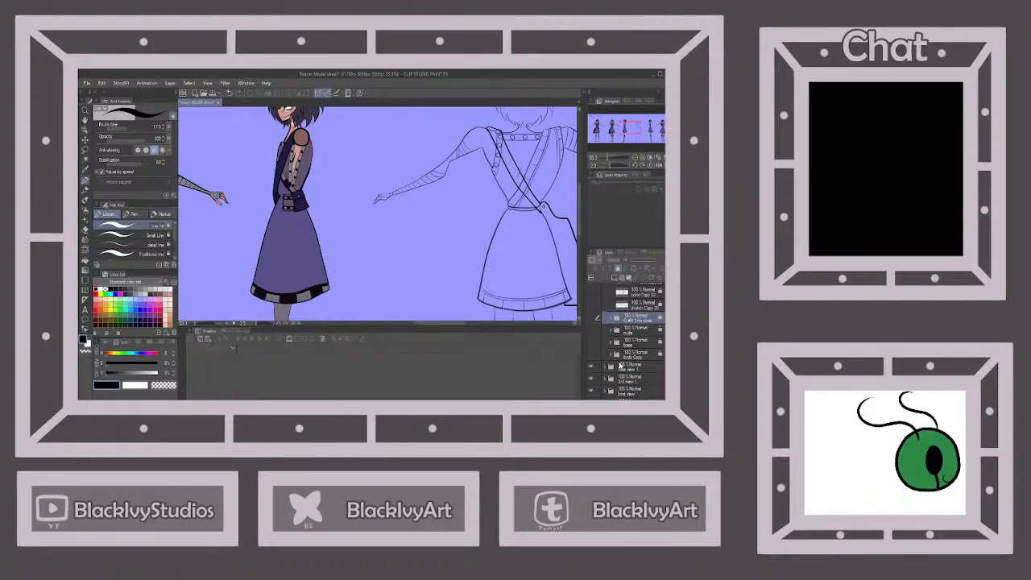
{"action": "left_click", "coordinate": [620, 366]}
{"action": "left_click", "coordinate": [610, 368]}
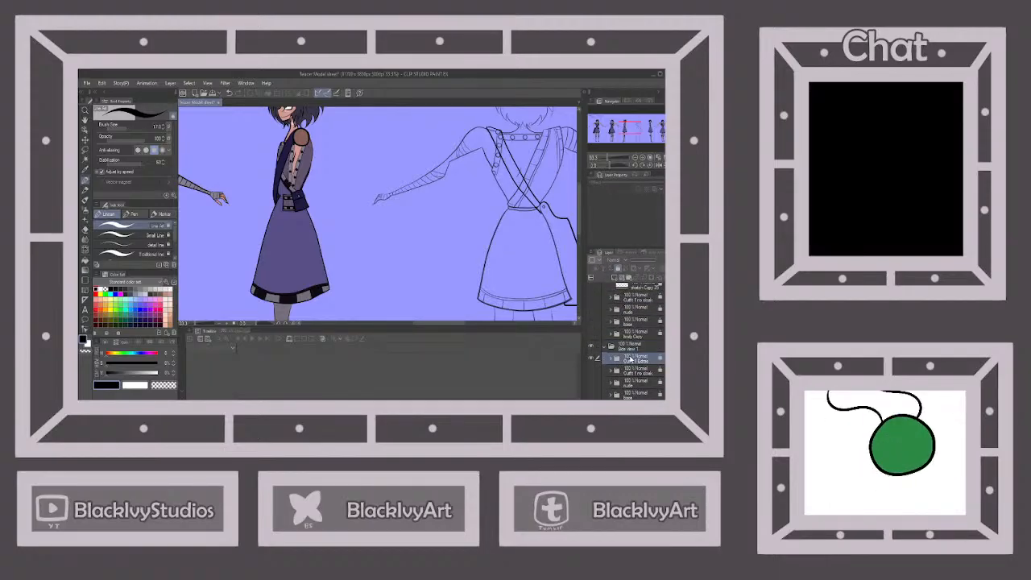
{"action": "left_click", "coordinate": [612, 360]}
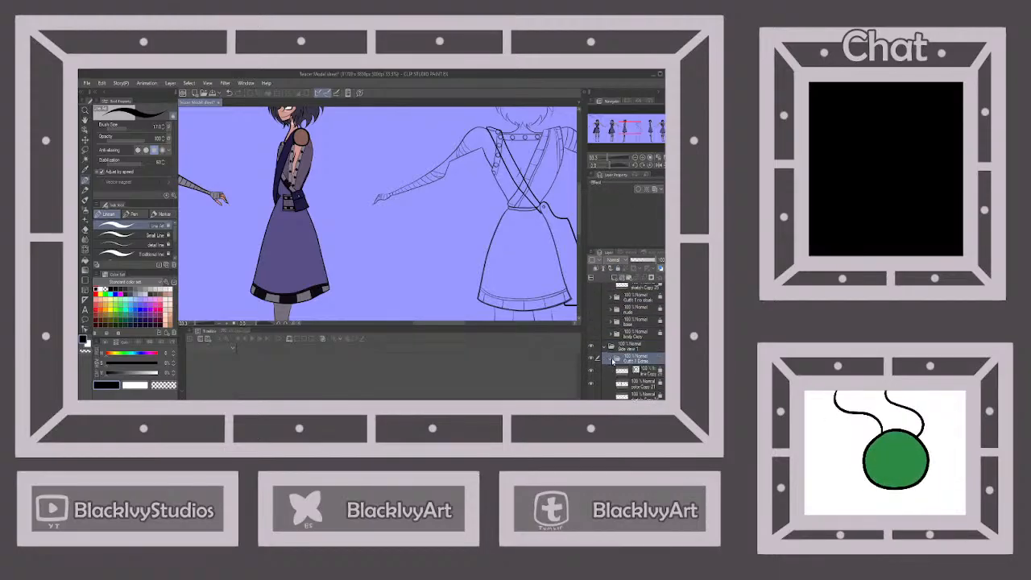
{"action": "left_click", "coordinate": [640, 383]}
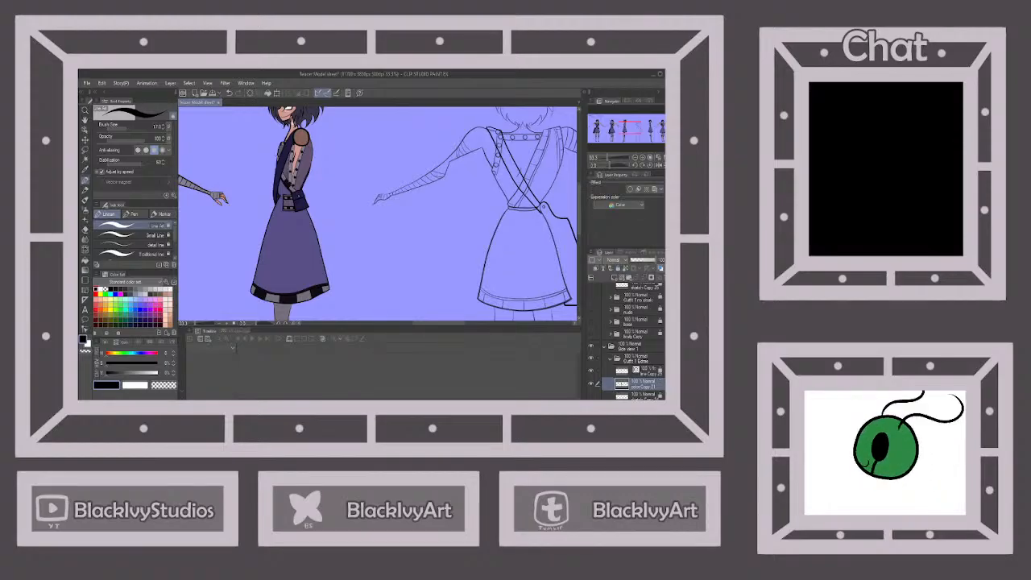
Sample the dark strap patch color and paint the stud on the side view's pouch flap with the Small Line pen.
{"action": "scroll", "coordinate": [280, 174], "scroll_direction": "up", "scroll_amount": 8}
{"action": "left_click", "coordinate": [305, 203], "text": "alt"}
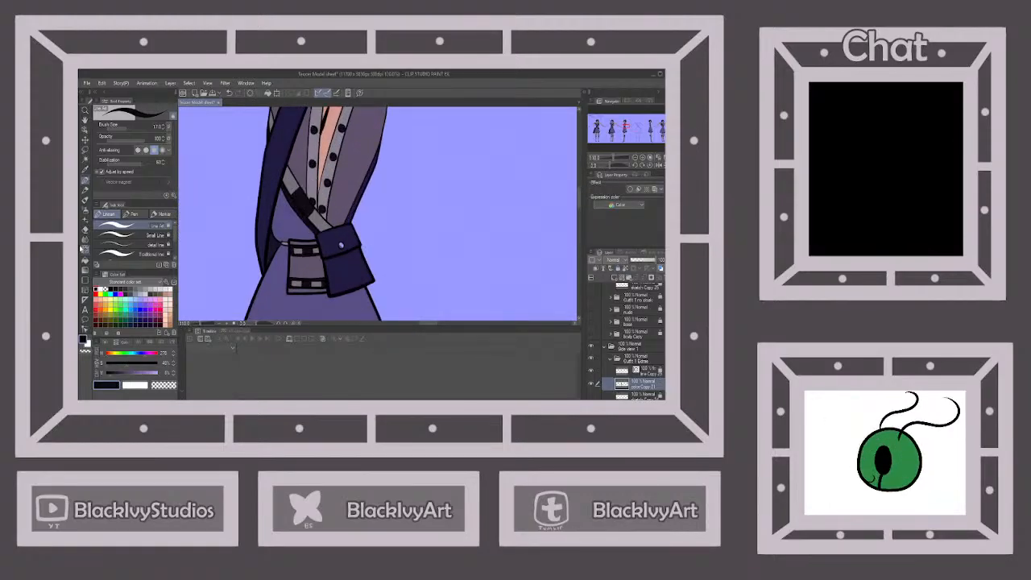
{"action": "left_click", "coordinate": [85, 259]}
{"action": "scroll", "coordinate": [348, 238], "scroll_direction": "up", "scroll_amount": 6}
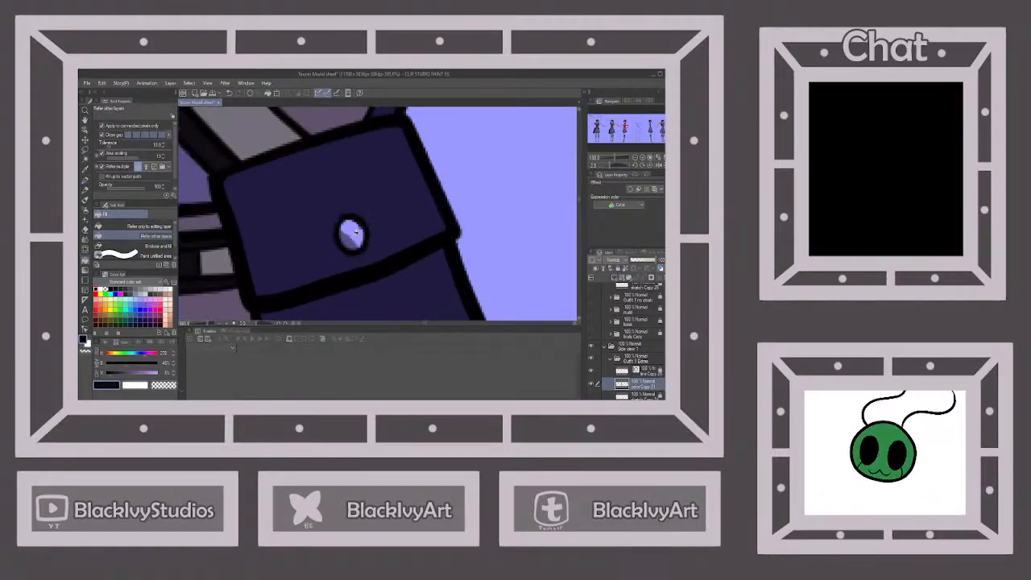
{"action": "scroll", "coordinate": [355, 233], "scroll_direction": "up", "scroll_amount": 3}
{"action": "key", "text": "p"}
{"action": "mouse_move", "coordinate": [362, 225]}
{"action": "left_mouse_down"}
{"action": "mouse_move", "coordinate": [350, 218]}
{"action": "mouse_move", "coordinate": [339, 235]}
{"action": "mouse_move", "coordinate": [350, 250]}
{"action": "mouse_move", "coordinate": [360, 233]}
{"action": "mouse_move", "coordinate": [356, 244]}
{"action": "left_mouse_up"}
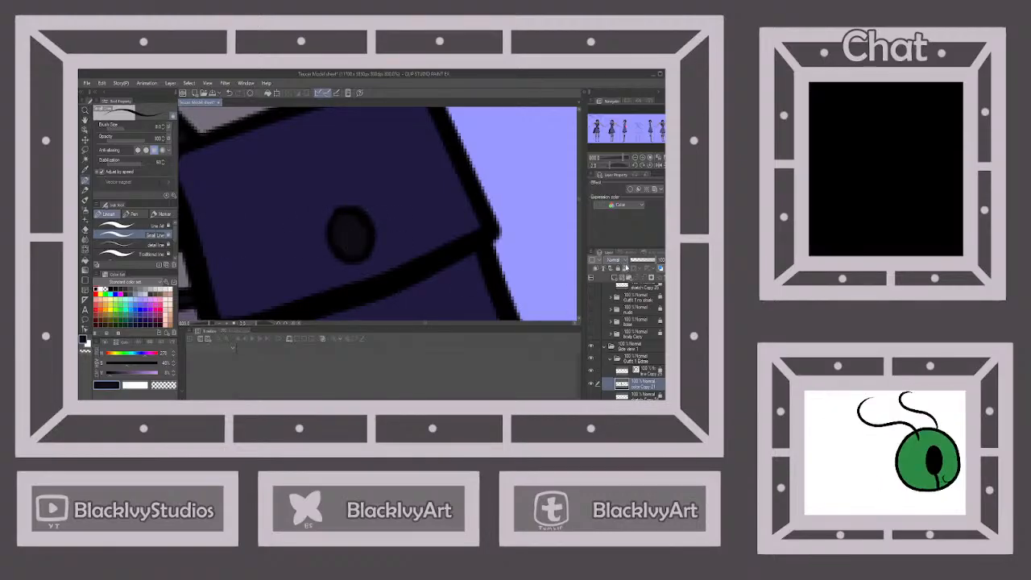
Lock the side view's color layer and Outfit 1 Extras folder again, and collapse the side view's folders.
{"action": "left_click", "coordinate": [617, 267]}
{"action": "left_click", "coordinate": [610, 359]}
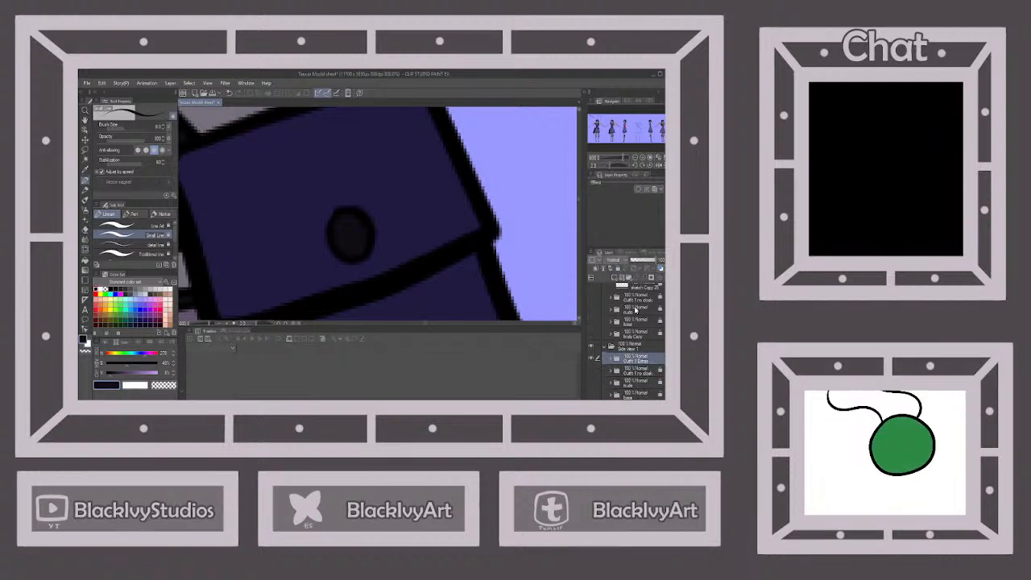
{"action": "left_click", "coordinate": [617, 268]}
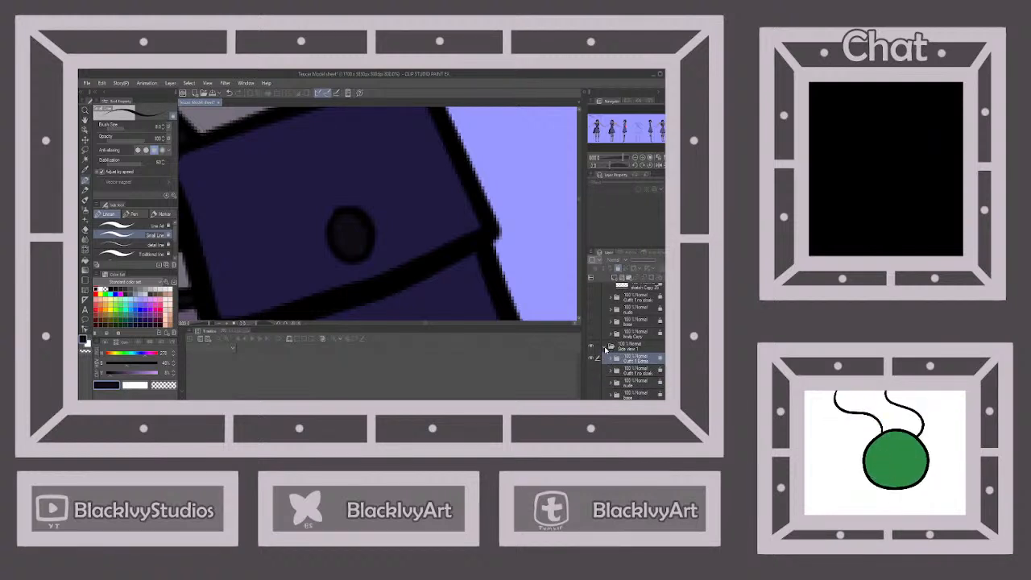
{"action": "left_click", "coordinate": [605, 347]}
Switch to the Line Art pen in black and select Layer 2 in the back view's Outfit 1 Extras folder.
{"action": "left_click", "coordinate": [651, 288]}
{"action": "scroll", "coordinate": [344, 189], "scroll_direction": "down", "scroll_amount": 5}
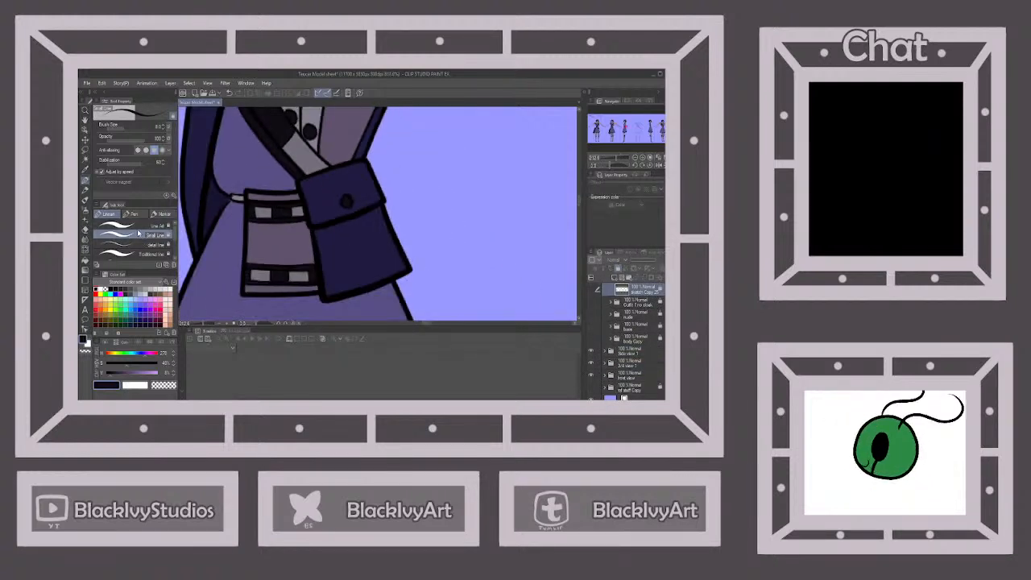
{"action": "left_click", "coordinate": [139, 226]}
{"action": "left_click", "coordinate": [97, 288]}
{"action": "scroll", "coordinate": [295, 216], "scroll_direction": "down", "scroll_amount": 4}
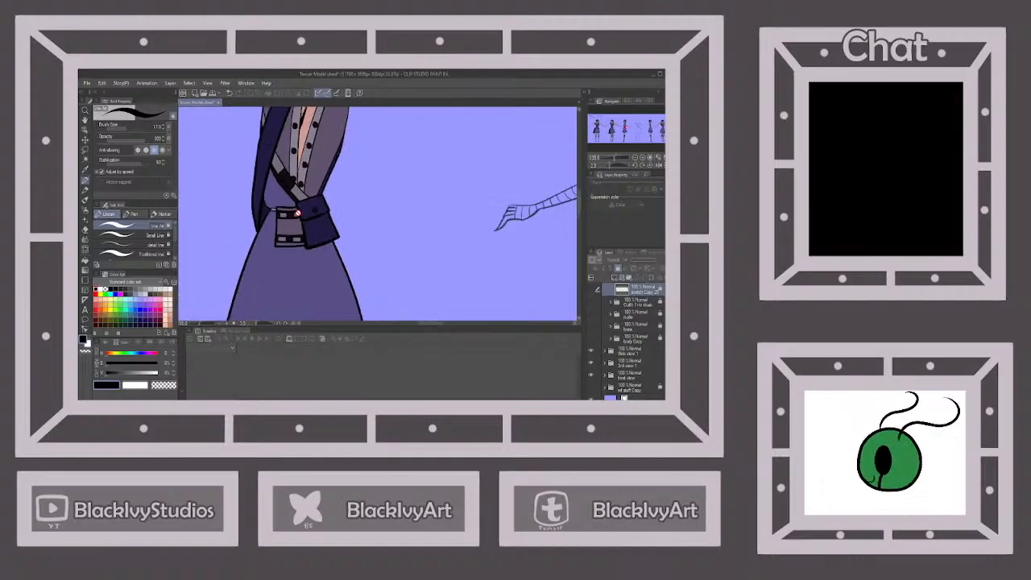
{"action": "scroll", "coordinate": [296, 212], "scroll_direction": "down", "scroll_amount": 3}
{"action": "scroll", "coordinate": [645, 310], "scroll_direction": "up", "scroll_amount": 3}
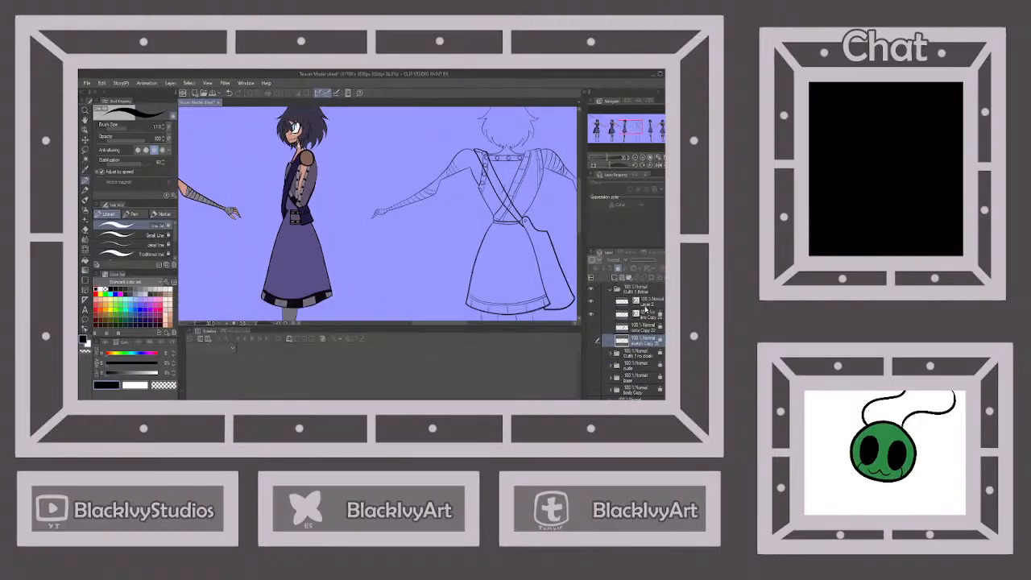
{"action": "left_click", "coordinate": [644, 302]}
{"action": "scroll", "coordinate": [325, 202], "scroll_direction": "down", "scroll_amount": 2}
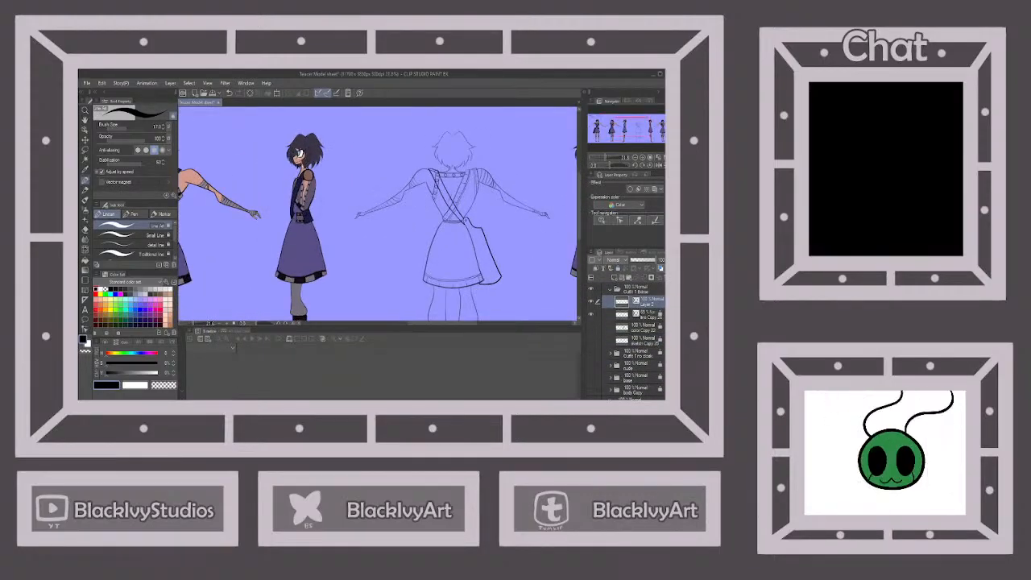
Draw the waist pouch with its flap and small stud on the back view's hip opposite the bag.
{"action": "scroll", "coordinate": [497, 227], "scroll_direction": "up", "scroll_amount": 2}
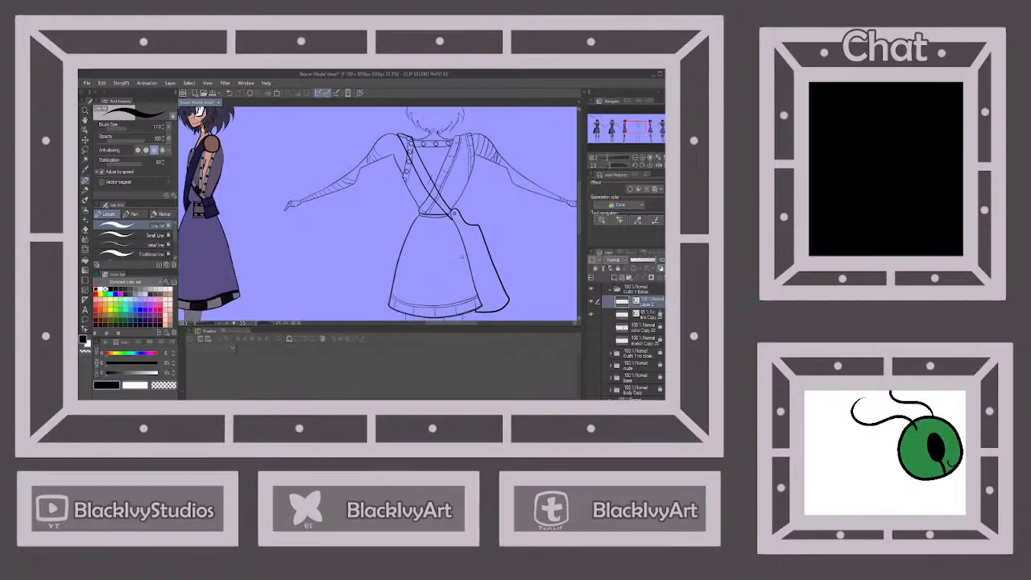
{"action": "scroll", "coordinate": [429, 255], "scroll_direction": "up", "scroll_amount": 2}
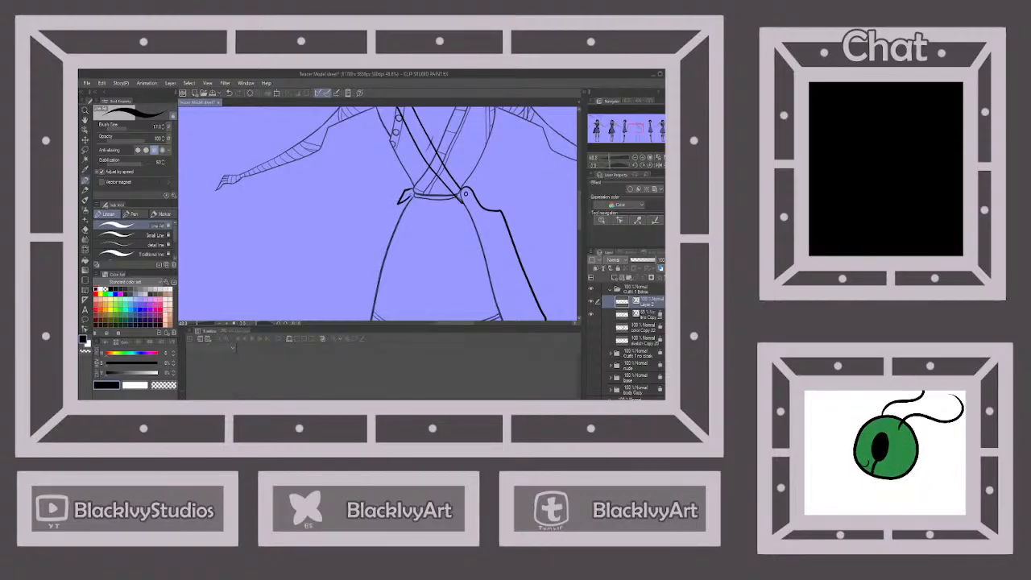
{"action": "mouse_move", "coordinate": [400, 207]}
{"action": "left_mouse_down"}
{"action": "mouse_move", "coordinate": [390, 218]}
{"action": "mouse_move", "coordinate": [416, 196]}
{"action": "left_mouse_up"}
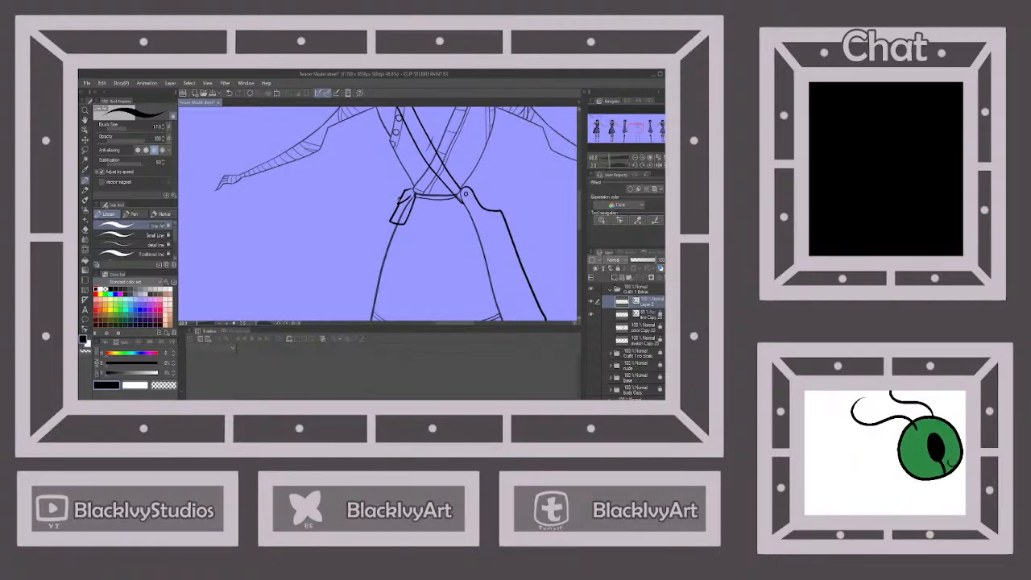
{"action": "scroll", "coordinate": [481, 206], "scroll_direction": "down", "scroll_amount": 3}
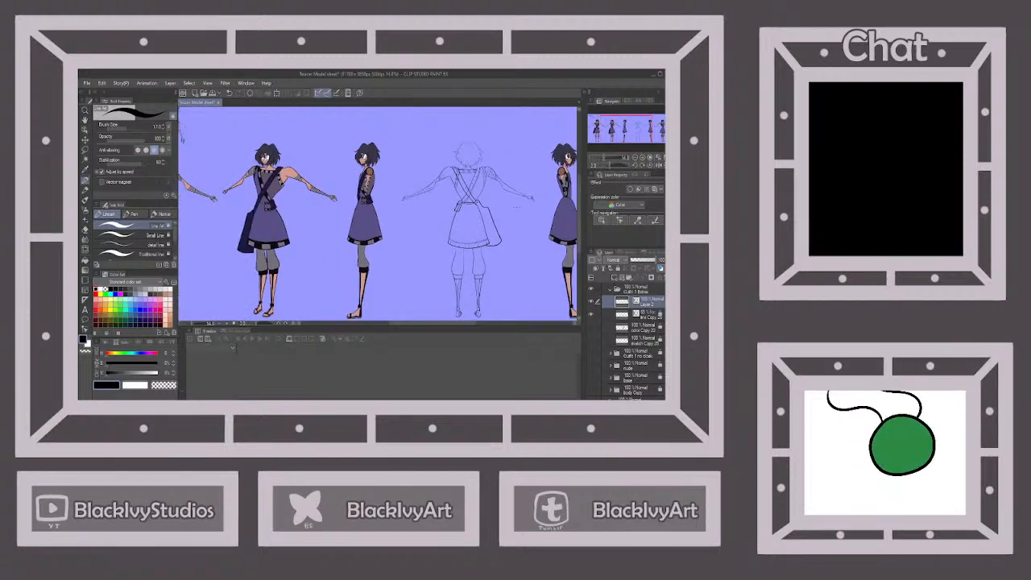
{"action": "scroll", "coordinate": [490, 204], "scroll_direction": "up", "scroll_amount": 4}
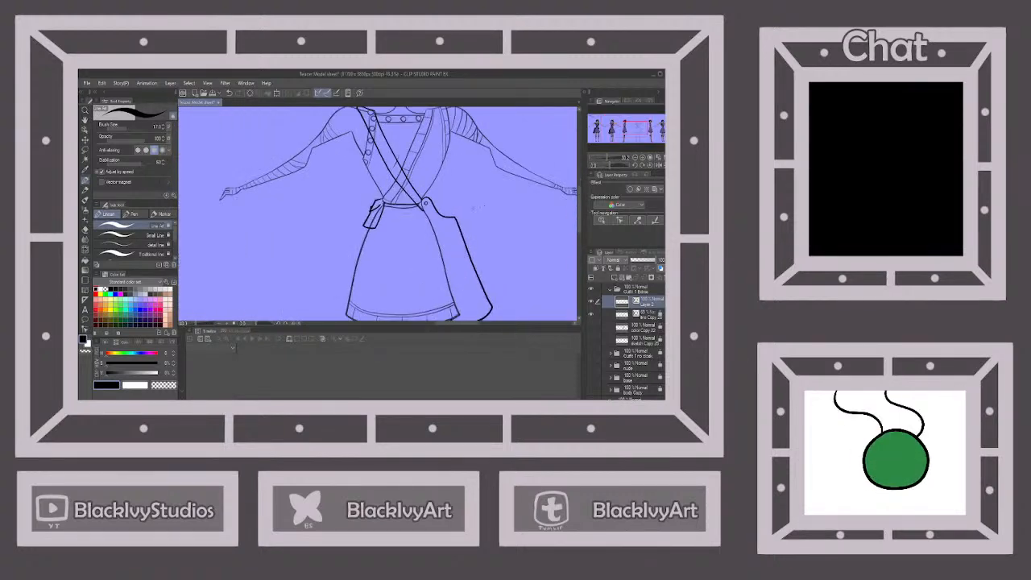
Select all of the back view pouch's vector lines with the Object tool and move them slightly upward against the waist.
{"action": "left_click", "coordinate": [84, 128]}
{"action": "scroll", "coordinate": [362, 222], "scroll_direction": "up", "scroll_amount": 2}
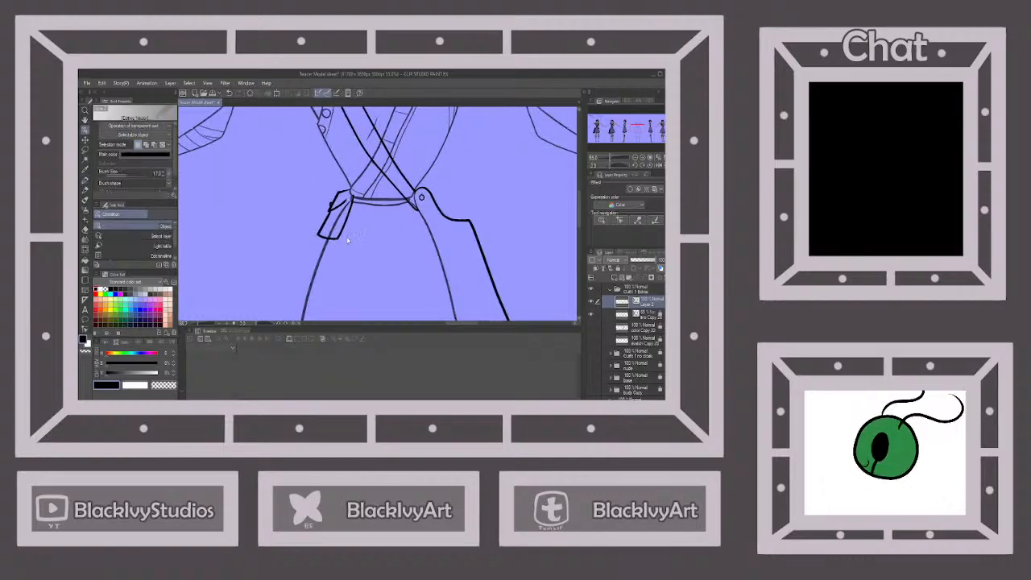
{"action": "left_click", "coordinate": [338, 192]}
{"action": "left_click", "coordinate": [340, 181], "text": "shift"}
{"action": "left_click", "coordinate": [327, 195], "text": "shift"}
{"action": "left_click_drag", "start_coordinate": [348, 164], "coordinate": [351, 155]}
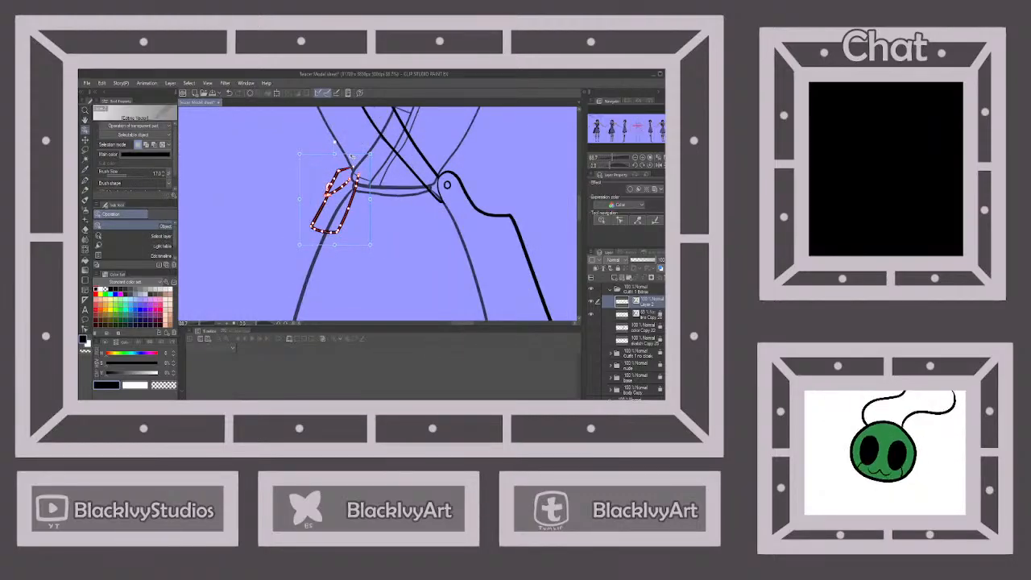
{"action": "scroll", "coordinate": [520, 196], "scroll_direction": "down", "scroll_amount": 5}
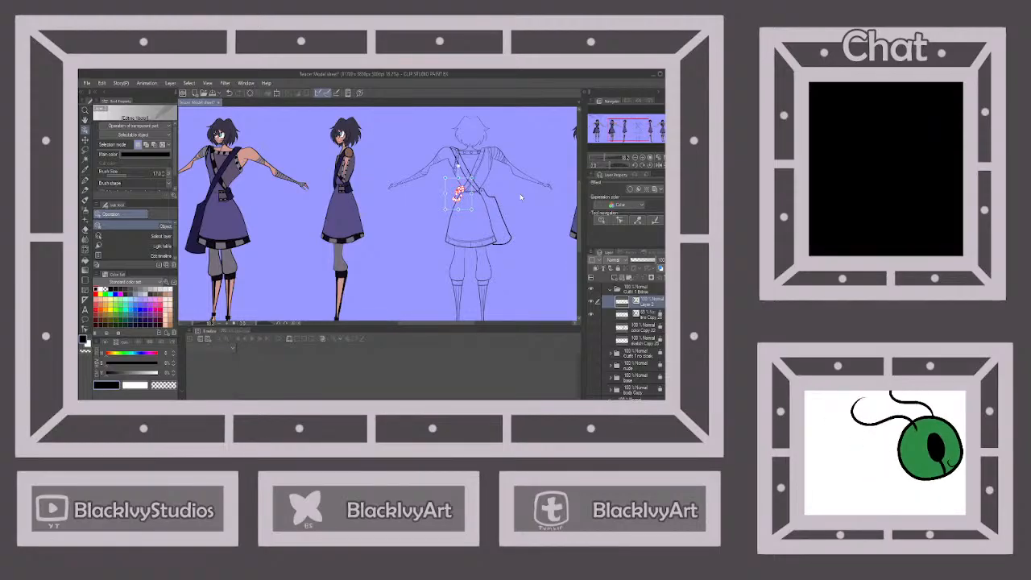
{"action": "scroll", "coordinate": [521, 197], "scroll_direction": "up", "scroll_amount": 4}
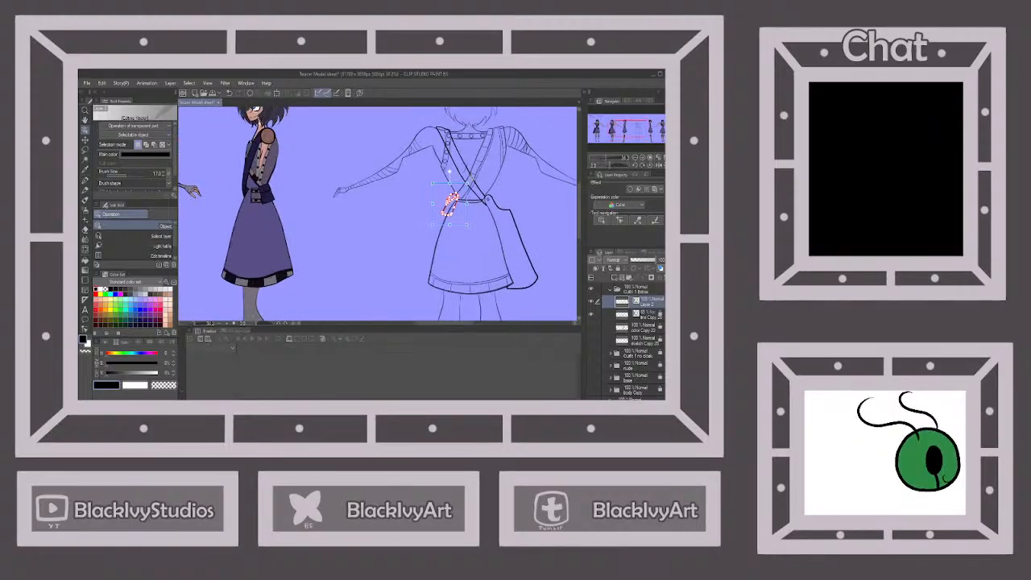
{"action": "left_click_drag", "start_coordinate": [460, 187], "coordinate": [461, 184]}
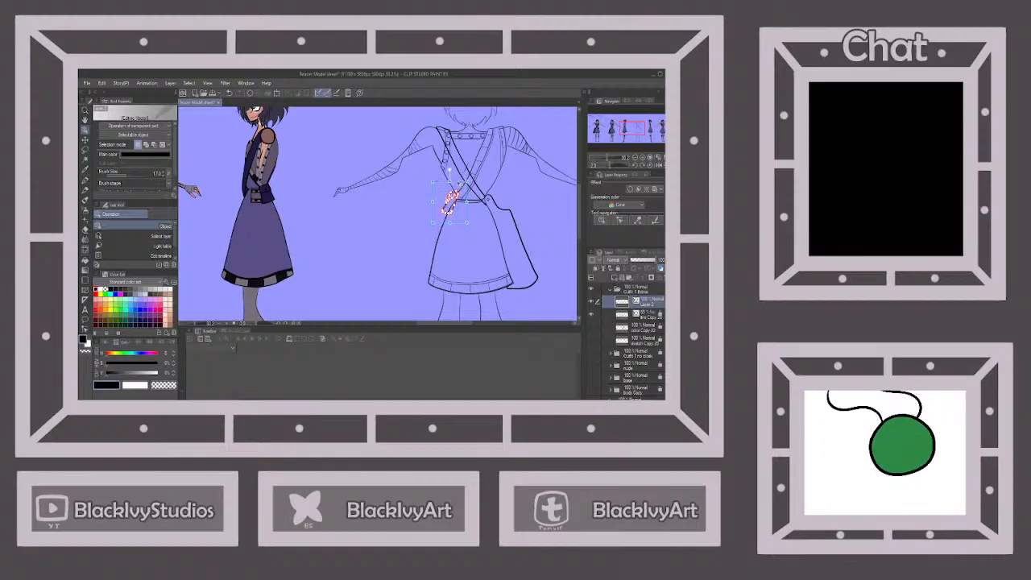
{"action": "scroll", "coordinate": [461, 185], "scroll_direction": "up", "scroll_amount": 4}
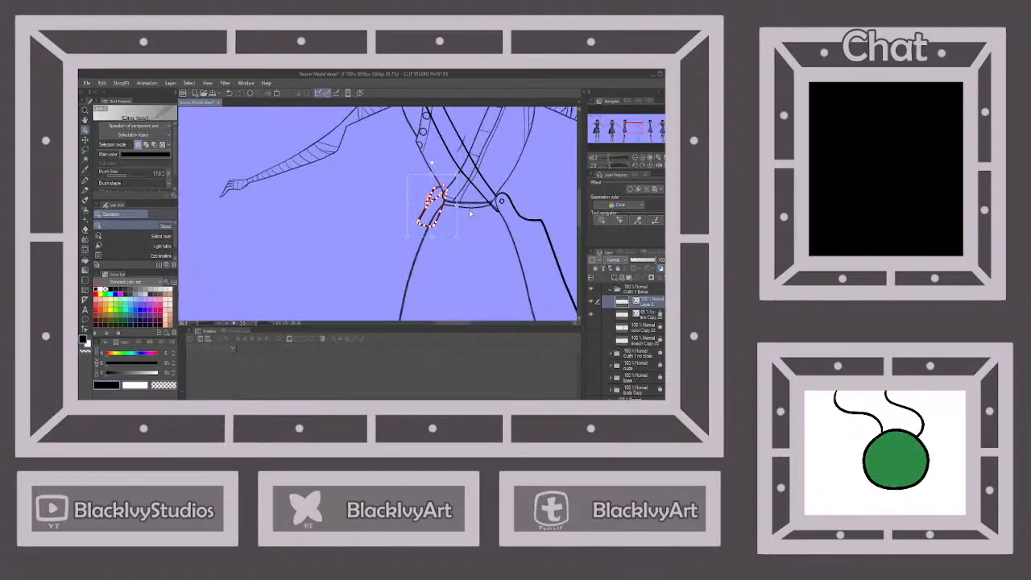
{"action": "scroll", "coordinate": [441, 174], "scroll_direction": "up", "scroll_amount": 2}
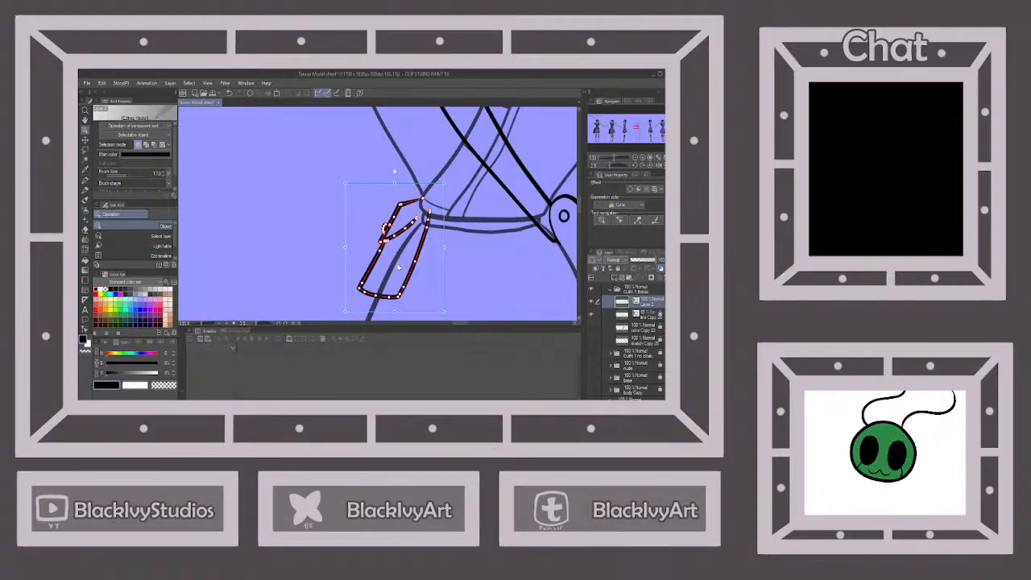
{"action": "left_click", "coordinate": [469, 241]}
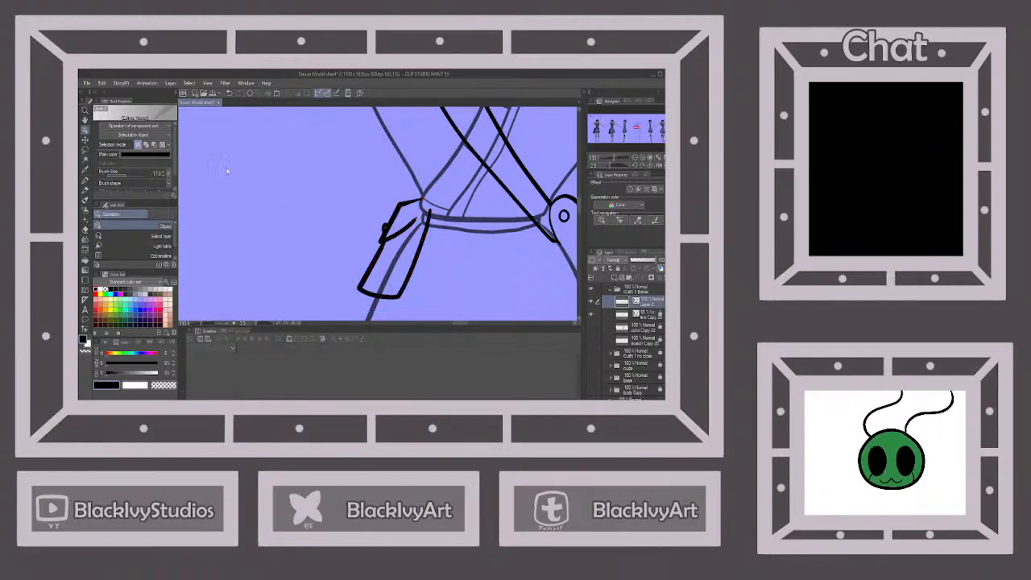
Ink the pouch's upper inner corner with the Line Art pen to close its outline at the waistband.
{"action": "left_click", "coordinate": [84, 173]}
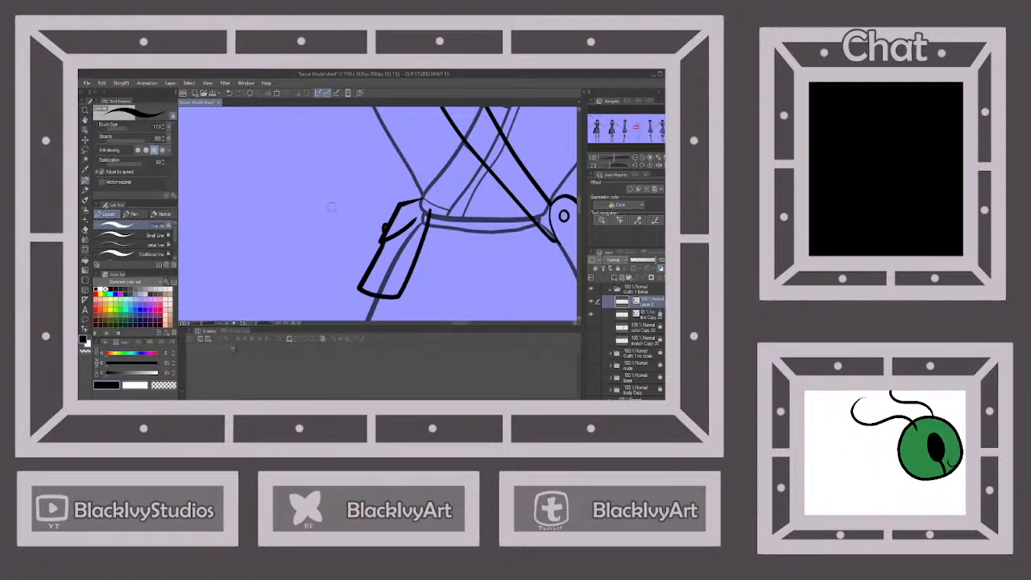
{"action": "scroll", "coordinate": [414, 229], "scroll_direction": "up", "scroll_amount": 2}
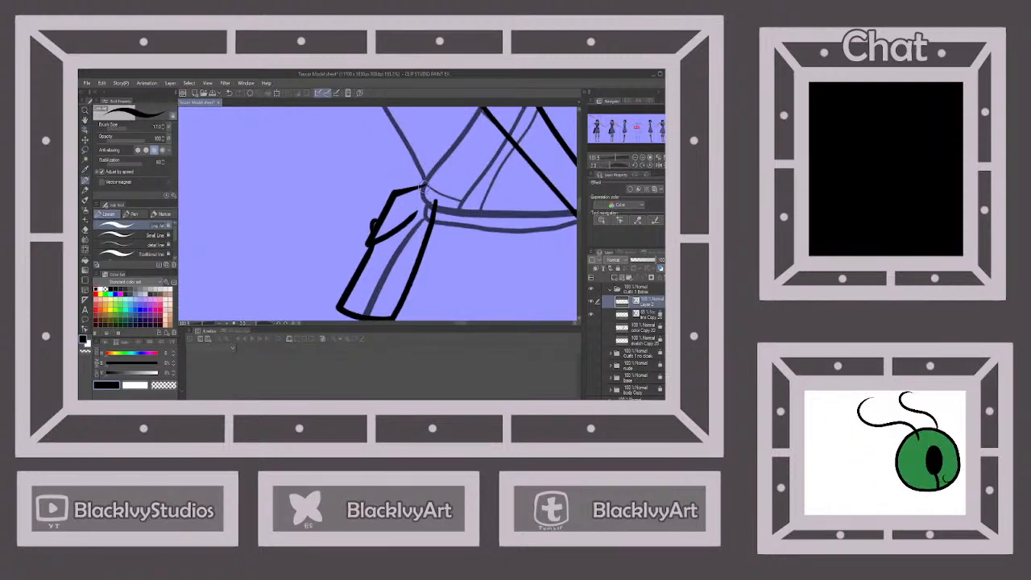
{"action": "left_click_drag", "start_coordinate": [431, 184], "coordinate": [429, 229]}
{"action": "scroll", "coordinate": [429, 228], "scroll_direction": "down", "scroll_amount": 8}
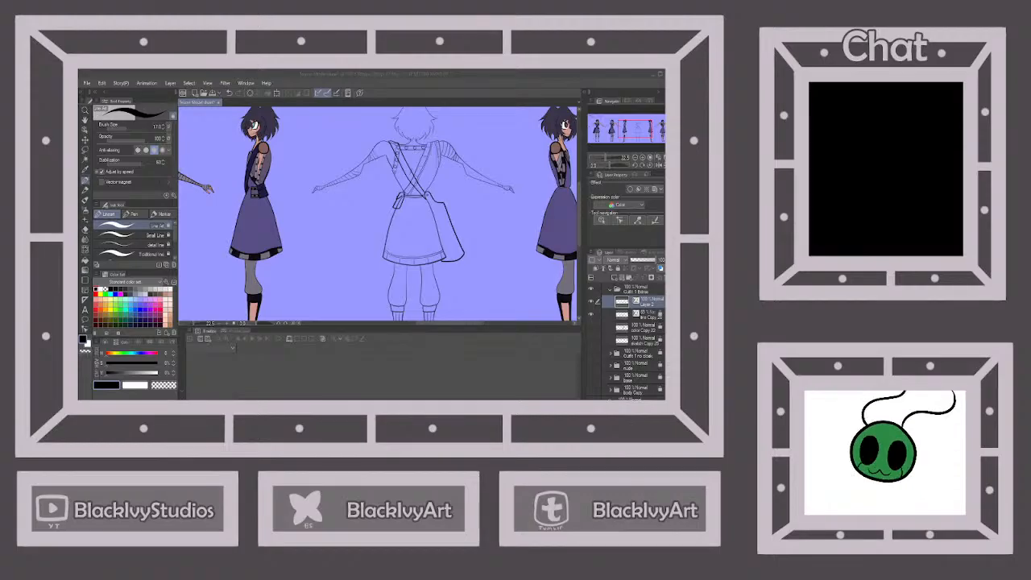
{"action": "scroll", "coordinate": [458, 256], "scroll_direction": "up", "scroll_amount": 3}
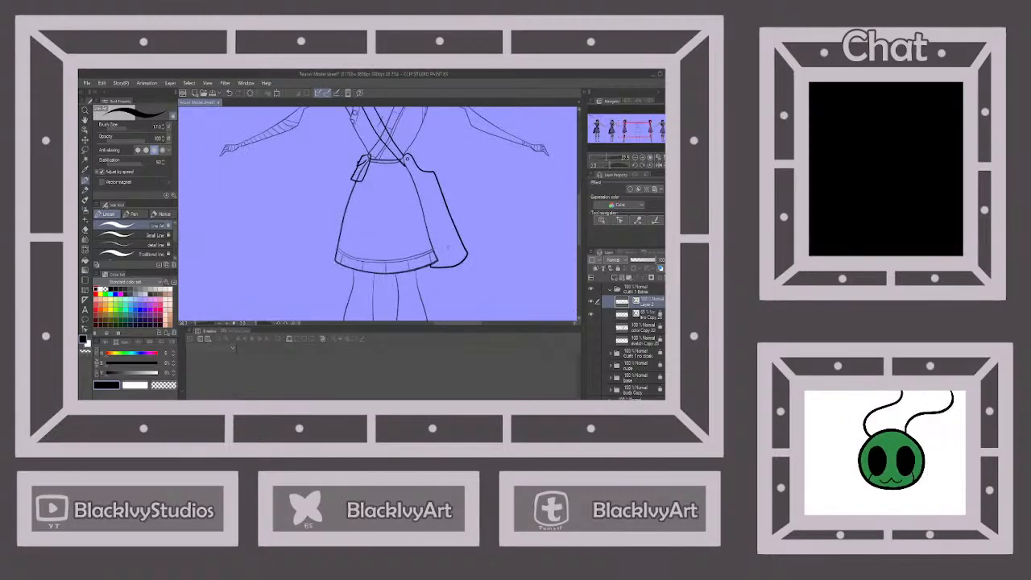
Erase the skirt and waist lines inside the pouch on the back view's outfit line layer with the Hard vector eraser.
{"action": "left_click", "coordinate": [658, 317]}
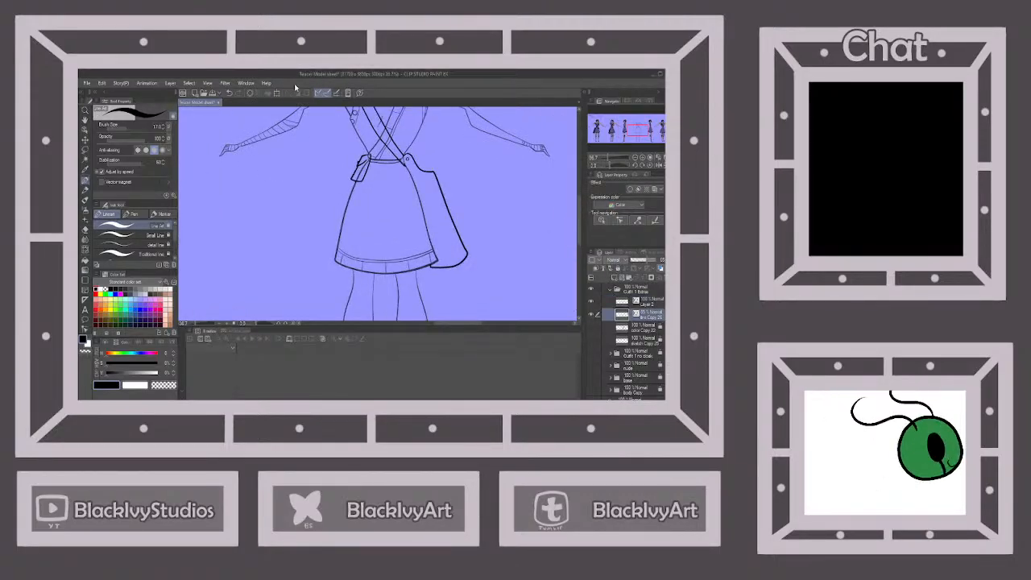
{"action": "left_click", "coordinate": [84, 229]}
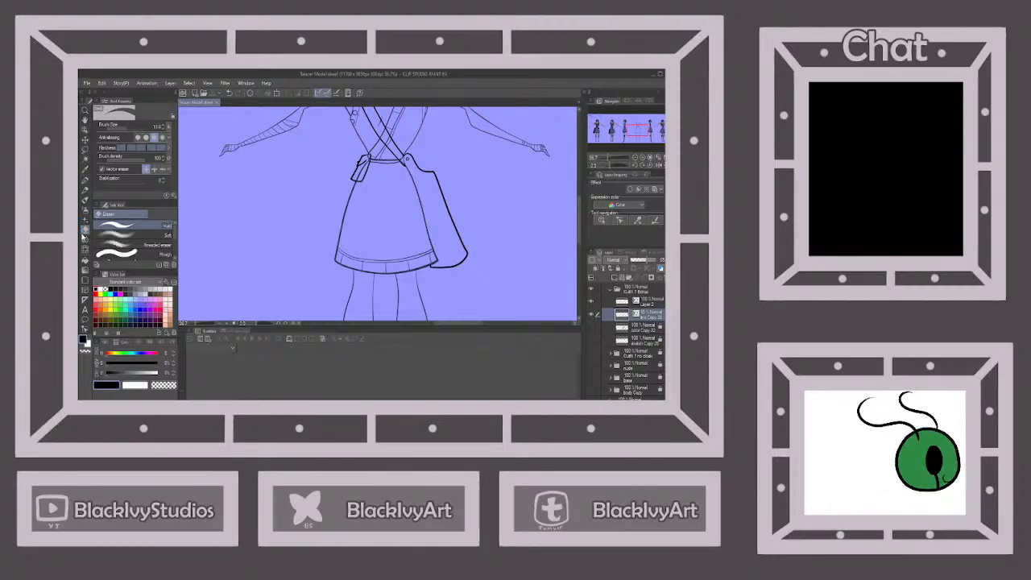
{"action": "scroll", "coordinate": [363, 166], "scroll_direction": "up", "scroll_amount": 10}
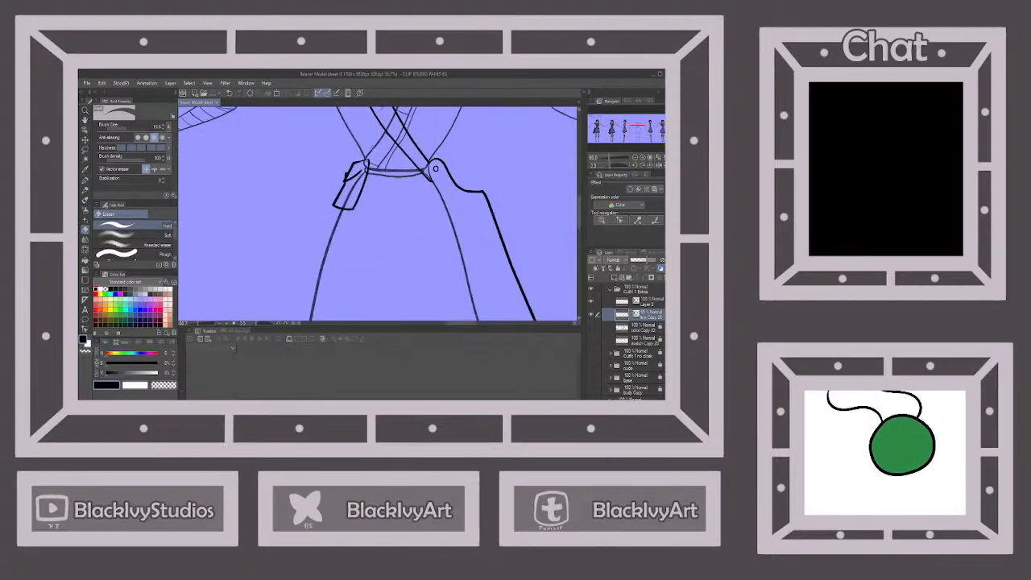
{"action": "mouse_move", "coordinate": [363, 166]}
{"action": "left_mouse_down"}
{"action": "mouse_move", "coordinate": [349, 170]}
{"action": "mouse_move", "coordinate": [355, 215]}
{"action": "mouse_move", "coordinate": [329, 228]}
{"action": "left_mouse_up"}
{"action": "mouse_move", "coordinate": [332, 226]}
{"action": "left_mouse_down"}
{"action": "mouse_move", "coordinate": [301, 276]}
{"action": "mouse_move", "coordinate": [315, 253]}
{"action": "left_mouse_up"}
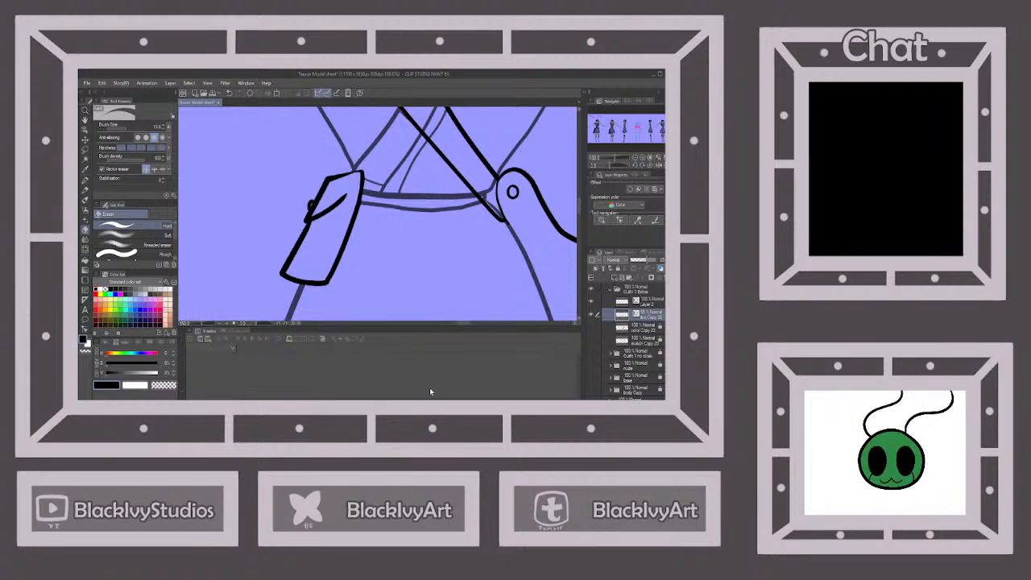
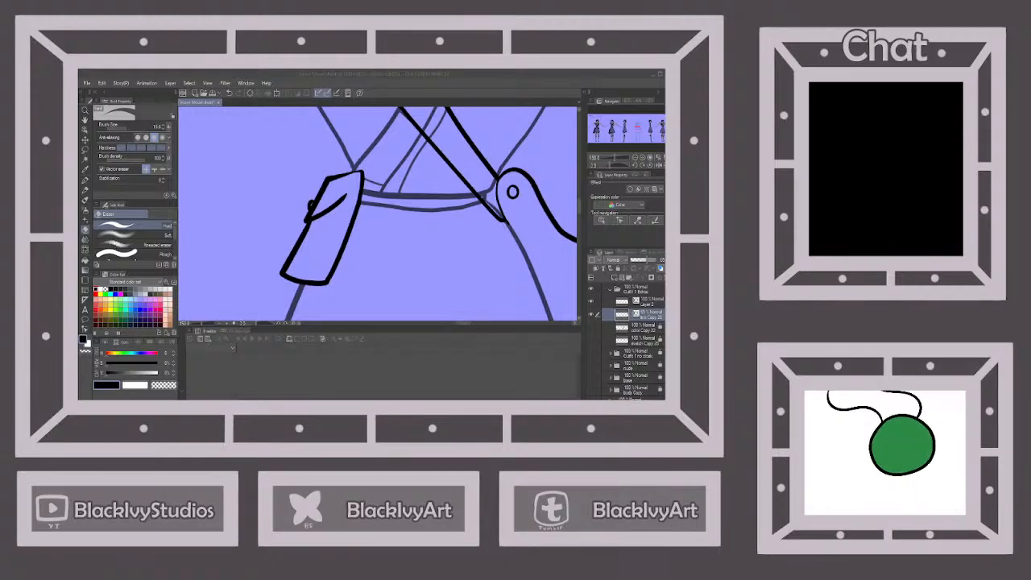
Lock the accessories' line layer and erase the outfit's waist lines inside the strap and bag top on the back view.
{"action": "left_click", "coordinate": [389, 371]}
{"action": "scroll", "coordinate": [410, 227], "scroll_direction": "down", "scroll_amount": 4}
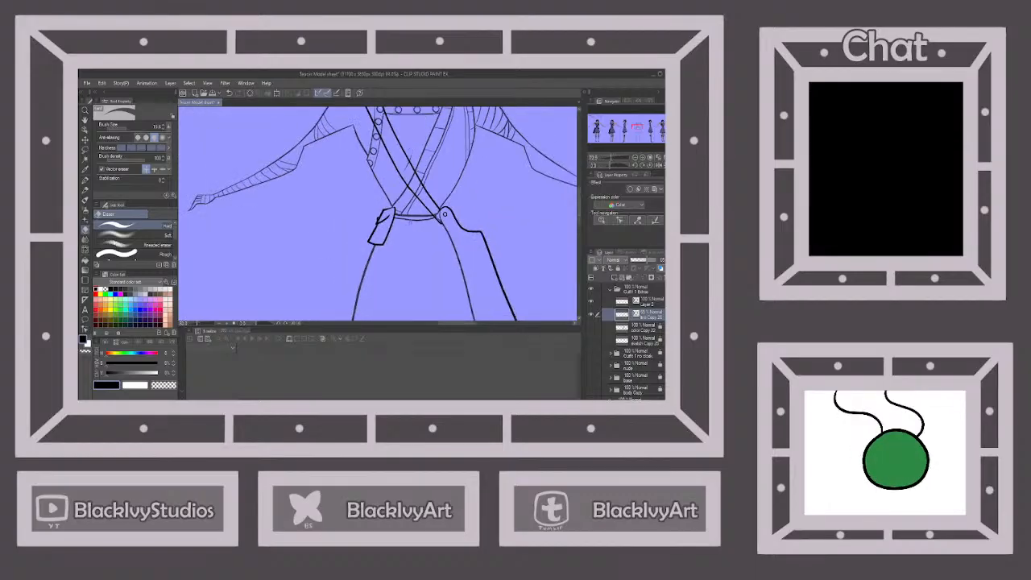
{"action": "left_click", "coordinate": [651, 302]}
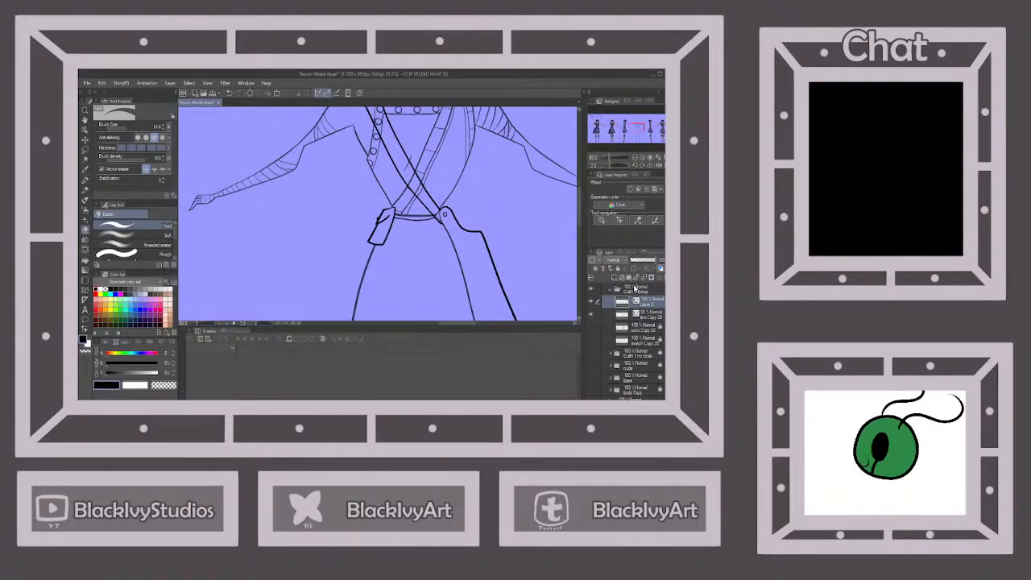
{"action": "left_click", "coordinate": [618, 268]}
{"action": "left_click", "coordinate": [633, 314]}
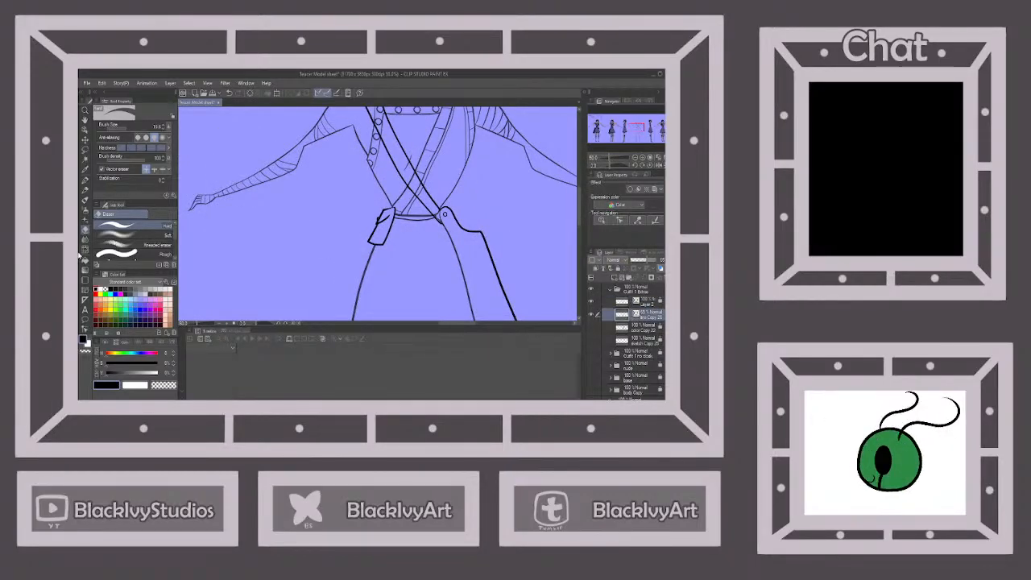
{"action": "scroll", "coordinate": [443, 213], "scroll_direction": "up", "scroll_amount": 2}
{"action": "scroll", "coordinate": [444, 226], "scroll_direction": "up", "scroll_amount": 4}
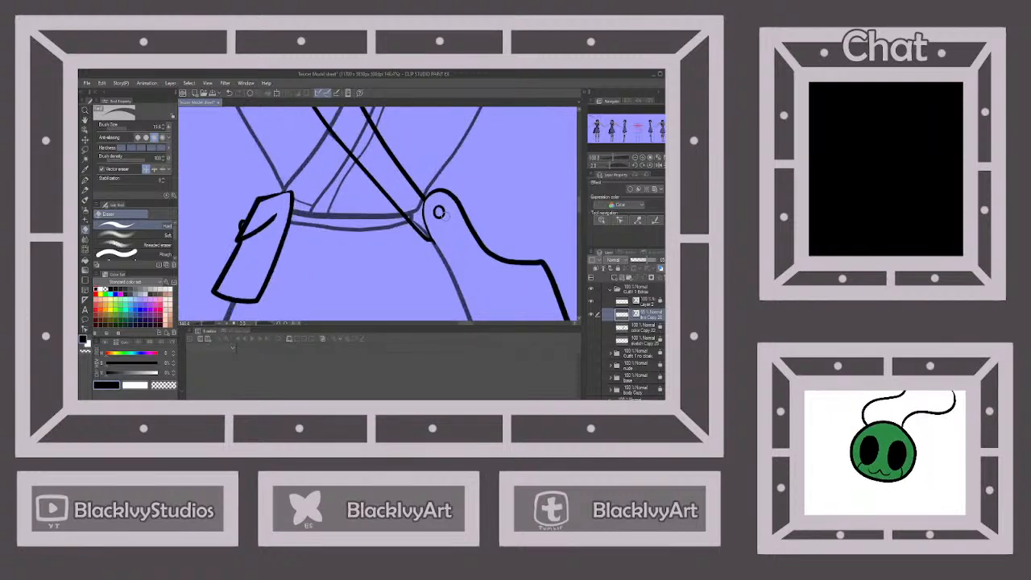
{"action": "mouse_move", "coordinate": [403, 238]}
{"action": "left_mouse_down"}
{"action": "mouse_move", "coordinate": [354, 176]}
{"action": "mouse_move", "coordinate": [394, 195]}
{"action": "mouse_move", "coordinate": [374, 161]}
{"action": "mouse_move", "coordinate": [405, 172]}
{"action": "left_mouse_up"}
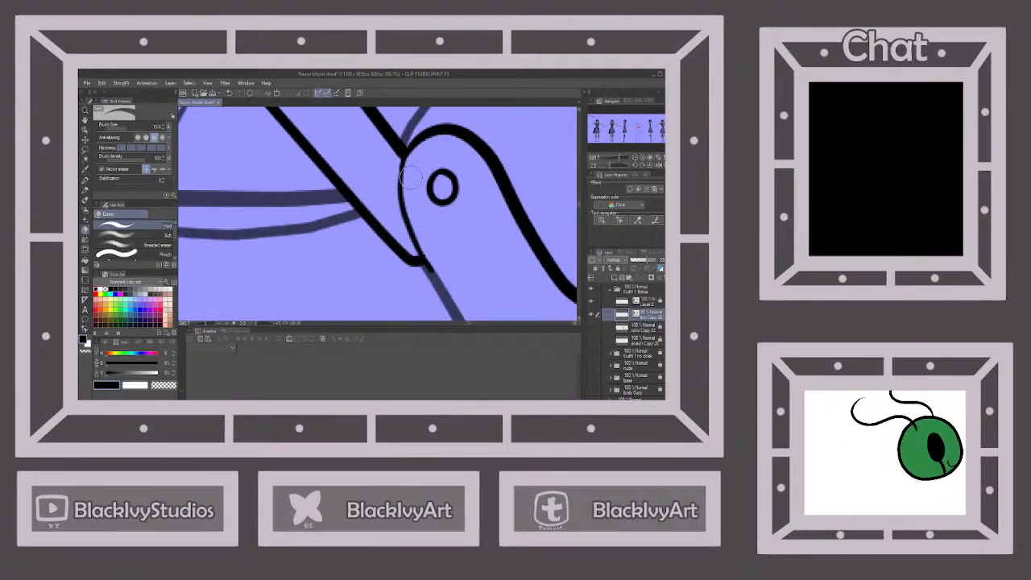
Erase the outfit lines that cross inside the shoulder strap over the middle and lower back with the Hard vector eraser.
{"action": "scroll", "coordinate": [402, 167], "scroll_direction": "down", "scroll_amount": 4}
{"action": "scroll", "coordinate": [388, 150], "scroll_direction": "up", "scroll_amount": 3}
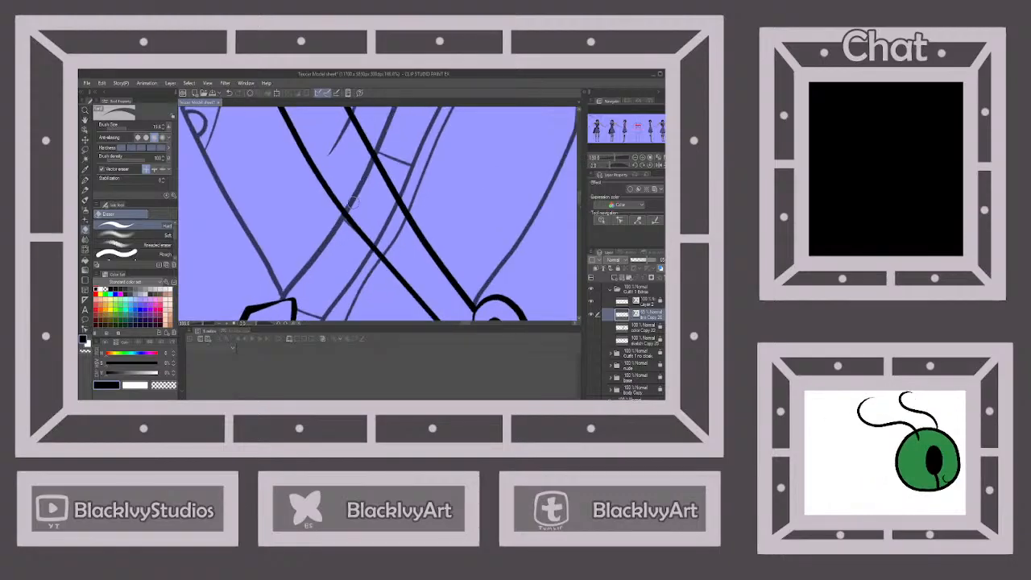
{"action": "left_click_drag", "start_coordinate": [344, 204], "coordinate": [390, 263]}
{"action": "left_click", "coordinate": [392, 262], "text": "shift"}
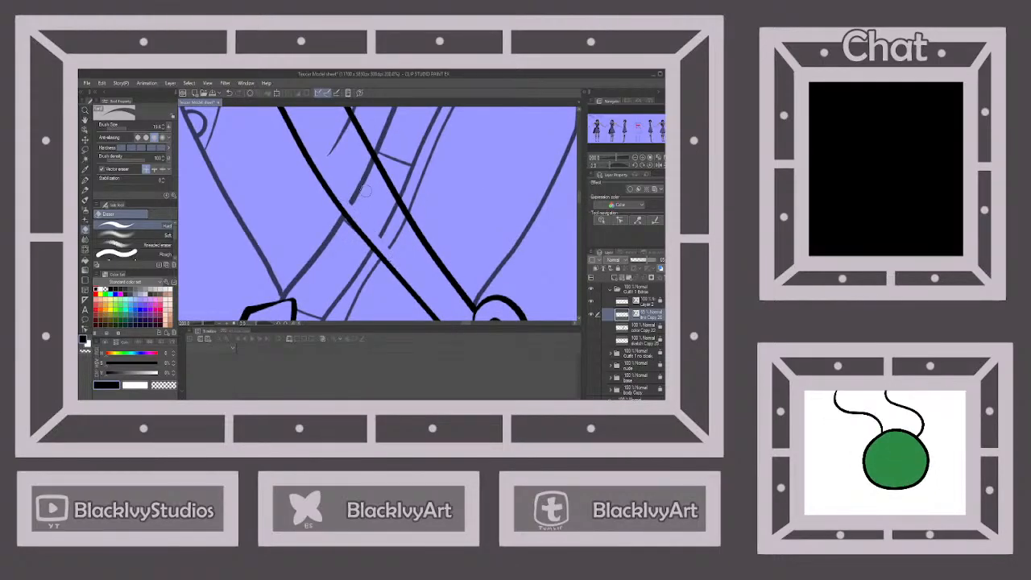
{"action": "scroll", "coordinate": [366, 187], "scroll_direction": "up", "scroll_amount": 1}
{"action": "mouse_move", "coordinate": [372, 140]}
{"action": "left_mouse_down"}
{"action": "mouse_move", "coordinate": [397, 209]}
{"action": "mouse_move", "coordinate": [429, 244]}
{"action": "mouse_move", "coordinate": [397, 268]}
{"action": "mouse_move", "coordinate": [387, 253]}
{"action": "mouse_move", "coordinate": [398, 214]}
{"action": "mouse_move", "coordinate": [366, 162]}
{"action": "mouse_move", "coordinate": [343, 221]}
{"action": "left_mouse_up"}
{"action": "scroll", "coordinate": [347, 218], "scroll_direction": "down", "scroll_amount": 2}
{"action": "left_click_drag", "start_coordinate": [362, 158], "coordinate": [338, 185]}
{"action": "scroll", "coordinate": [367, 199], "scroll_direction": "down", "scroll_amount": 4}
{"action": "scroll", "coordinate": [374, 174], "scroll_direction": "up", "scroll_amount": 4}
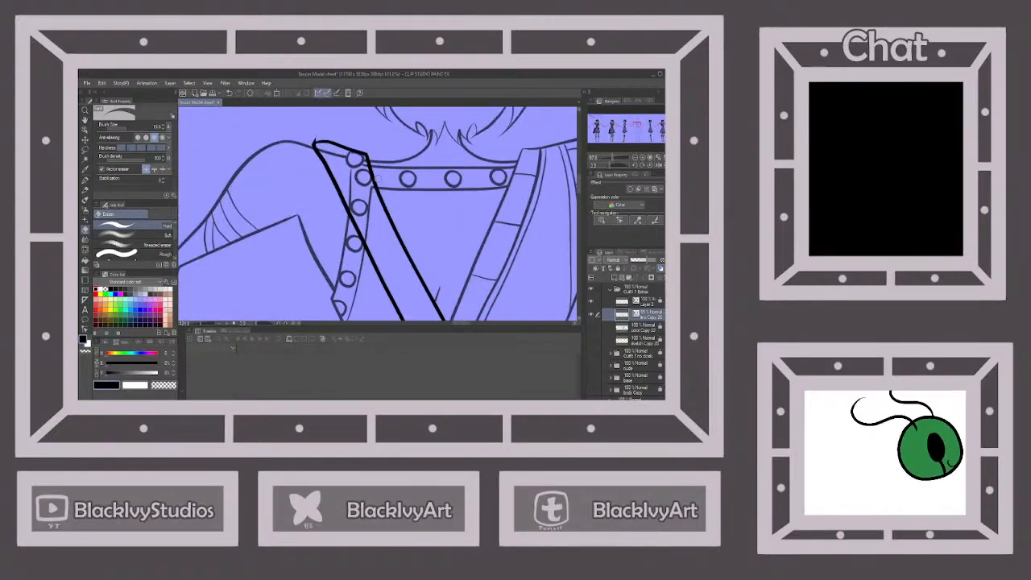
Trim the overshooting line end at the strap's outer shoulder corner on the accessories' line layer, then relock that layer.
{"action": "left_click", "coordinate": [622, 301]}
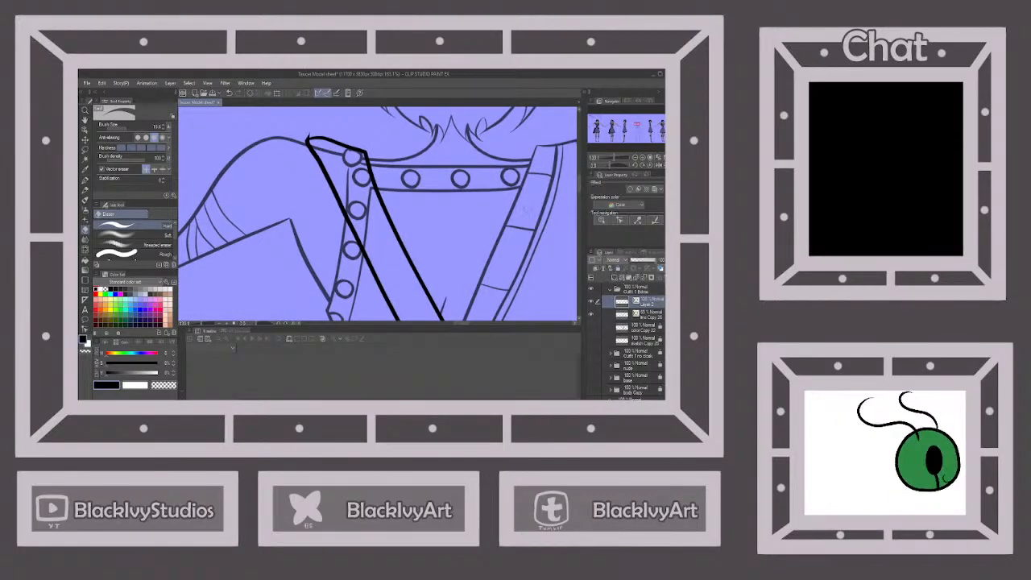
{"action": "scroll", "coordinate": [294, 133], "scroll_direction": "up", "scroll_amount": 6}
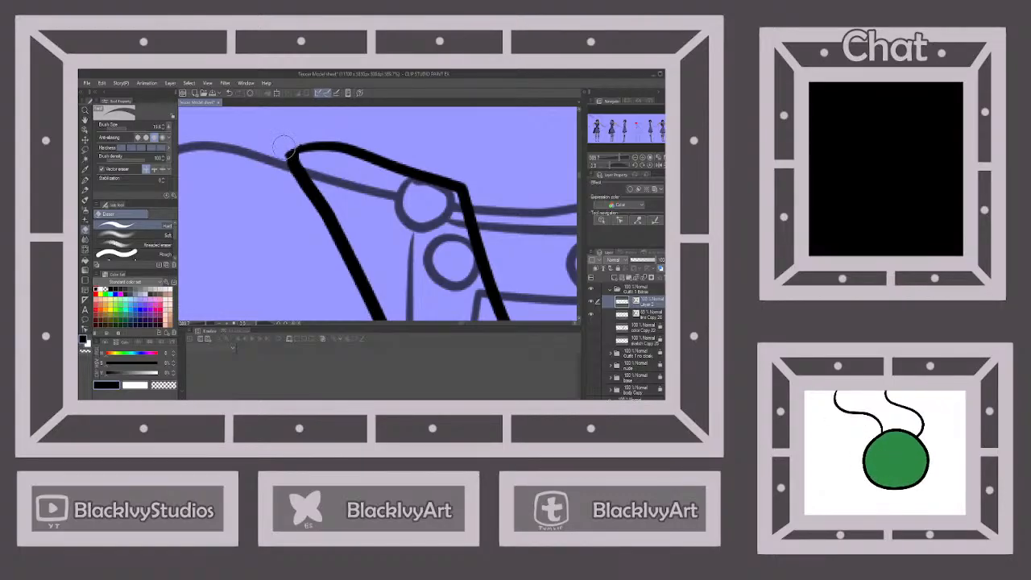
{"action": "scroll", "coordinate": [363, 148], "scroll_direction": "down", "scroll_amount": 2}
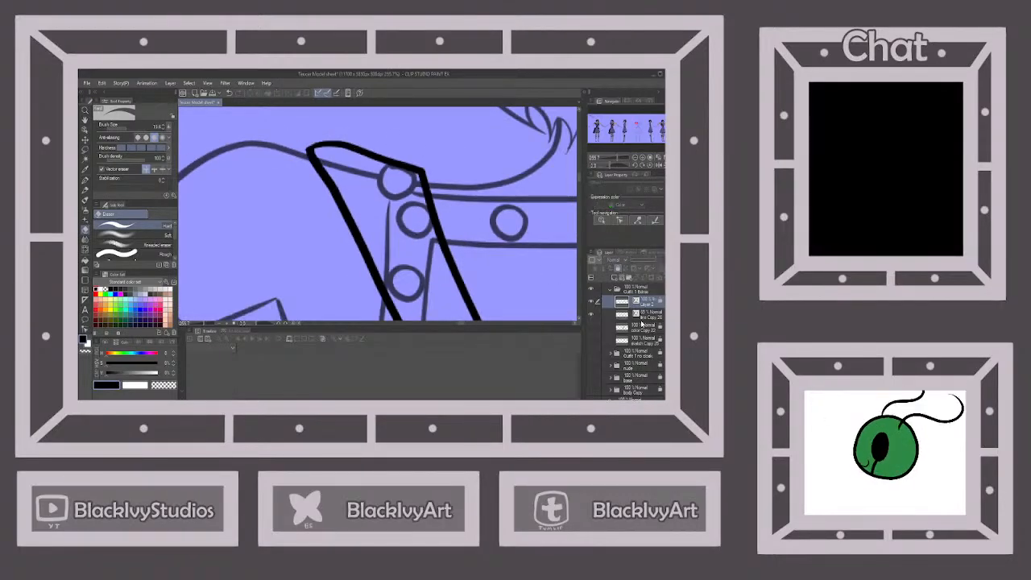
Erase the shoulder line, collar edge, trim and studs inside the strap's upper part on the outfit line layer.
{"action": "left_click", "coordinate": [637, 315]}
{"action": "scroll", "coordinate": [430, 215], "scroll_direction": "up", "scroll_amount": 1}
{"action": "mouse_move", "coordinate": [413, 178]}
{"action": "left_mouse_down"}
{"action": "mouse_move", "coordinate": [283, 143]}
{"action": "mouse_move", "coordinate": [352, 168]}
{"action": "mouse_move", "coordinate": [414, 173]}
{"action": "mouse_move", "coordinate": [417, 191]}
{"action": "mouse_move", "coordinate": [354, 184]}
{"action": "mouse_move", "coordinate": [388, 190]}
{"action": "mouse_move", "coordinate": [343, 160]}
{"action": "mouse_move", "coordinate": [359, 156]}
{"action": "mouse_move", "coordinate": [384, 182]}
{"action": "mouse_move", "coordinate": [415, 192]}
{"action": "mouse_move", "coordinate": [439, 266]}
{"action": "mouse_move", "coordinate": [404, 194]}
{"action": "mouse_move", "coordinate": [424, 241]}
{"action": "mouse_move", "coordinate": [396, 227]}
{"action": "mouse_move", "coordinate": [389, 193]}
{"action": "mouse_move", "coordinate": [392, 240]}
{"action": "mouse_move", "coordinate": [368, 185]}
{"action": "mouse_move", "coordinate": [373, 253]}
{"action": "left_mouse_up"}
{"action": "scroll", "coordinate": [365, 184], "scroll_direction": "down", "scroll_amount": 3}
{"action": "scroll", "coordinate": [382, 298], "scroll_direction": "up", "scroll_amount": 3}
{"action": "mouse_move", "coordinate": [345, 146]}
{"action": "left_mouse_down"}
{"action": "mouse_move", "coordinate": [364, 233]}
{"action": "mouse_move", "coordinate": [405, 300]}
{"action": "mouse_move", "coordinate": [396, 204]}
{"action": "mouse_move", "coordinate": [404, 170]}
{"action": "mouse_move", "coordinate": [397, 256]}
{"action": "mouse_move", "coordinate": [375, 226]}
{"action": "left_mouse_up"}
{"action": "left_click_drag", "start_coordinate": [392, 179], "coordinate": [362, 186]}
{"action": "scroll", "coordinate": [355, 179], "scroll_direction": "down", "scroll_amount": 10}
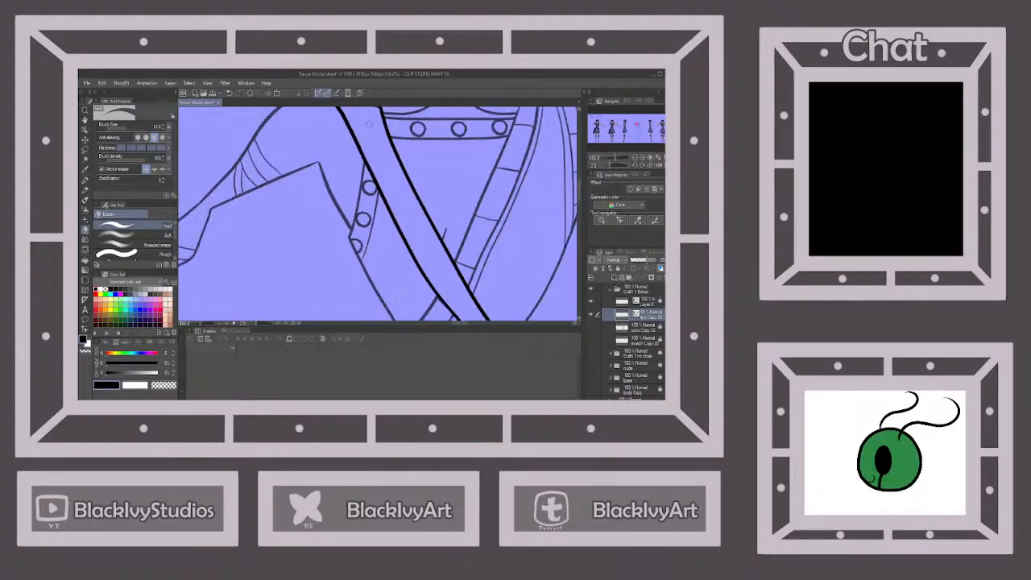
{"action": "scroll", "coordinate": [378, 213], "scroll_direction": "down", "scroll_amount": 3}
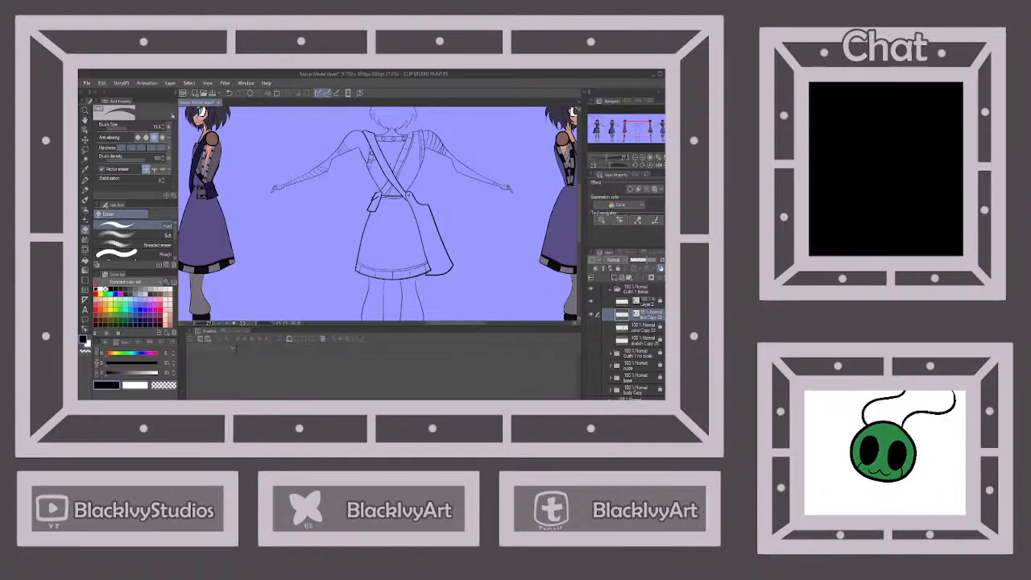
Restore the back view's outfit line layer to 100% opacity and merge the accessories' line layer down into it.
{"action": "left_click_drag", "start_coordinate": [640, 263], "coordinate": [656, 261]}
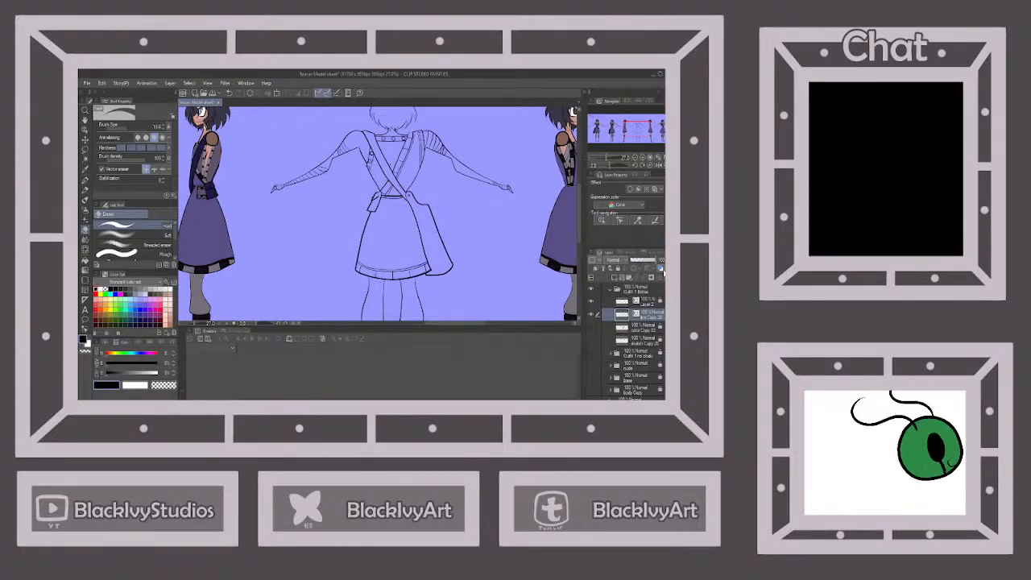
{"action": "left_click", "coordinate": [642, 302]}
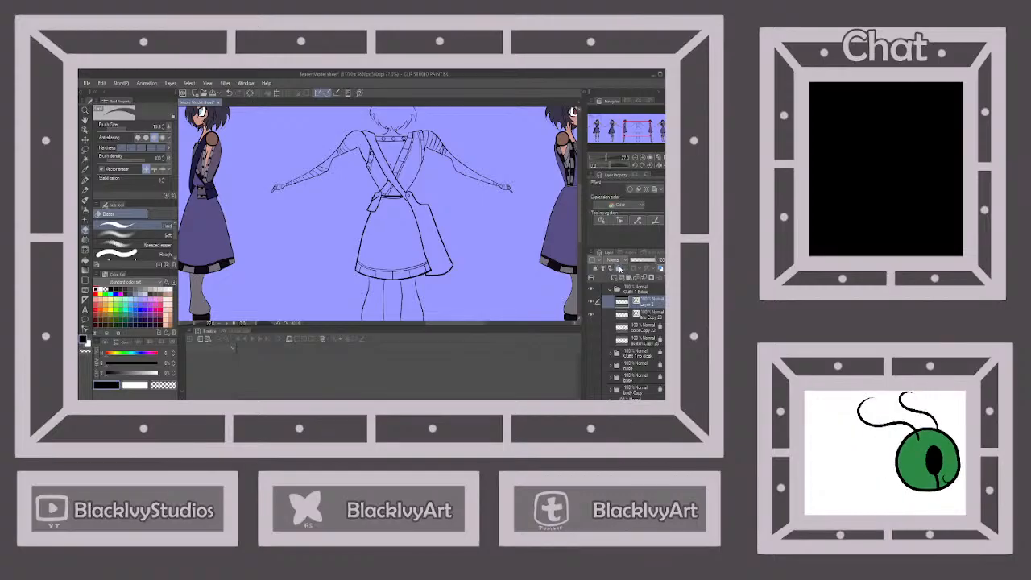
{"action": "left_click", "coordinate": [642, 276]}
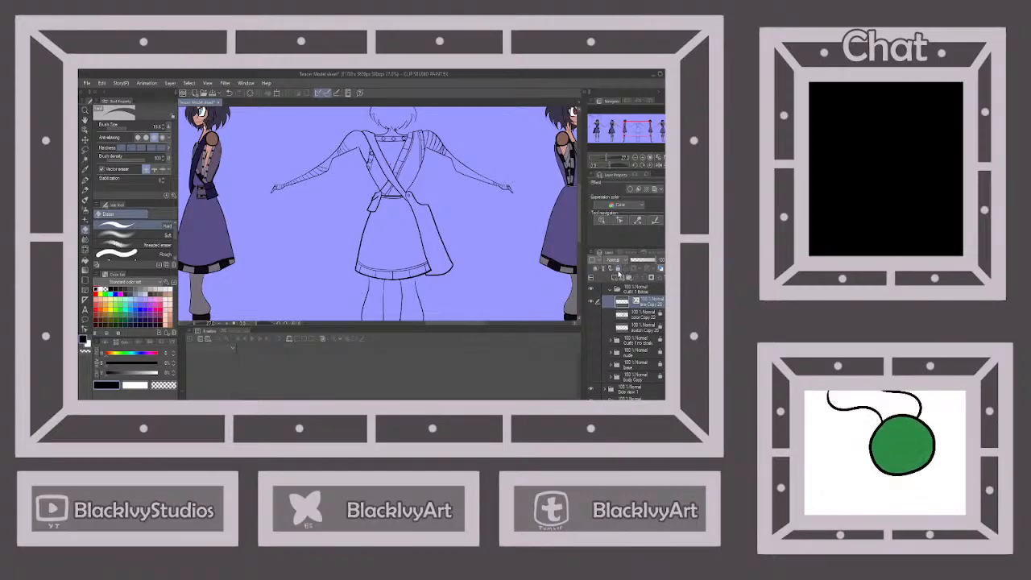
Add a new raster layer below the locked back view lines and sample the dark navy from the side view's strap.
{"action": "key", "text": "ctrl+z"}
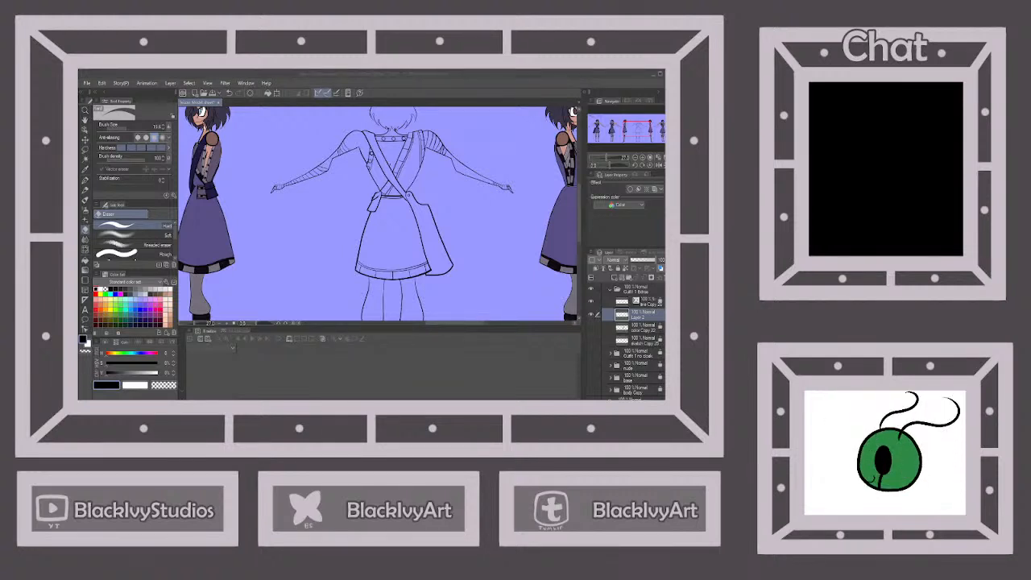
{"action": "left_click", "coordinate": [422, 374]}
{"action": "scroll", "coordinate": [500, 254], "scroll_direction": "down", "scroll_amount": 3}
{"action": "scroll", "coordinate": [641, 379], "scroll_direction": "down", "scroll_amount": 1}
{"action": "left_click", "coordinate": [636, 392]}
{"action": "scroll", "coordinate": [376, 259], "scroll_direction": "up", "scroll_amount": 3}
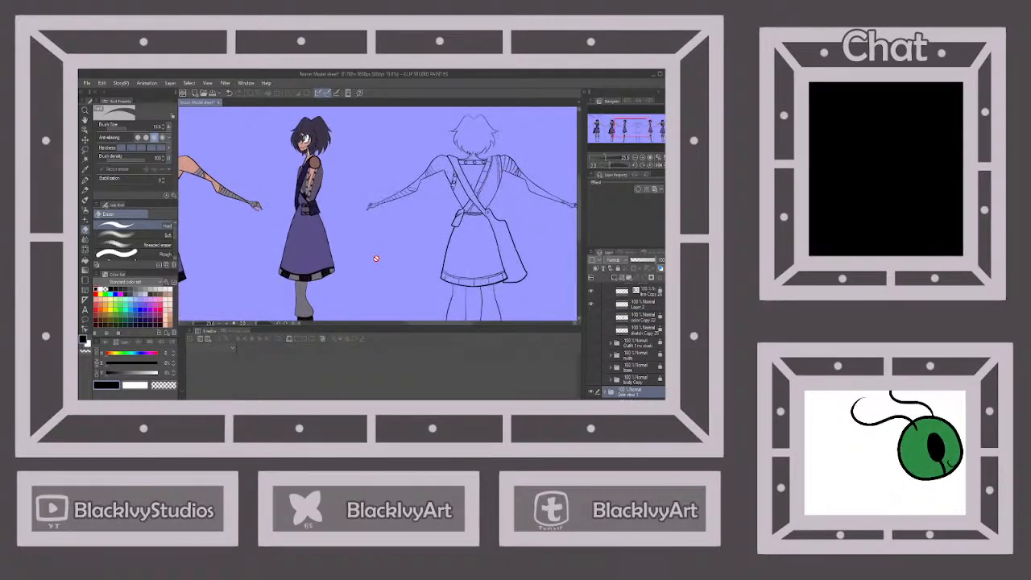
{"action": "scroll", "coordinate": [294, 216], "scroll_direction": "up", "scroll_amount": 3}
{"action": "left_click", "coordinate": [303, 193], "text": "alt"}
{"action": "scroll", "coordinate": [302, 191], "scroll_direction": "down", "scroll_amount": 4}
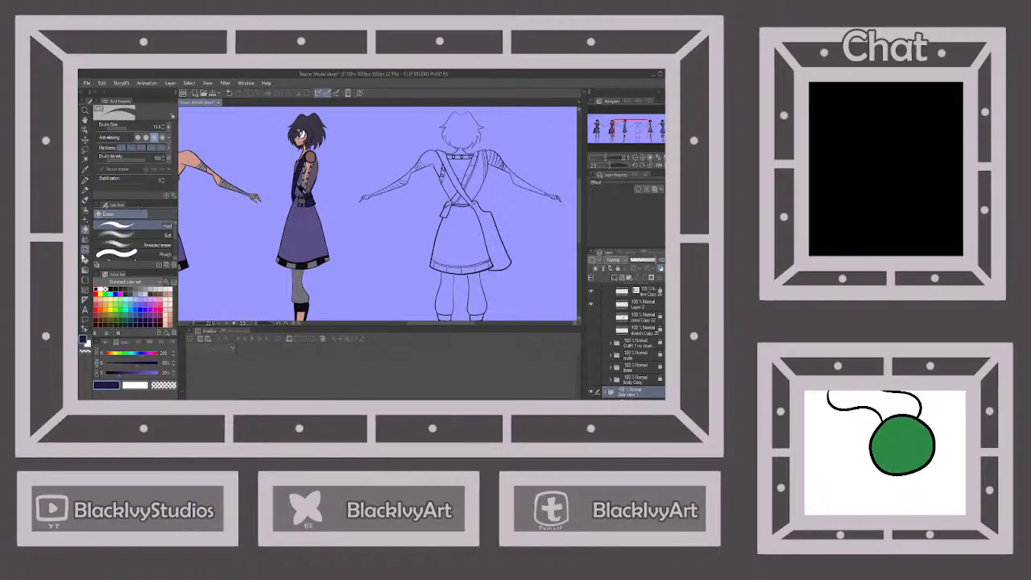
Fill the back view's bag, shoulder strap and waist pouch with the dark navy on the new layer, referring to other layers.
{"action": "left_click", "coordinate": [85, 259]}
{"action": "left_click", "coordinate": [635, 305]}
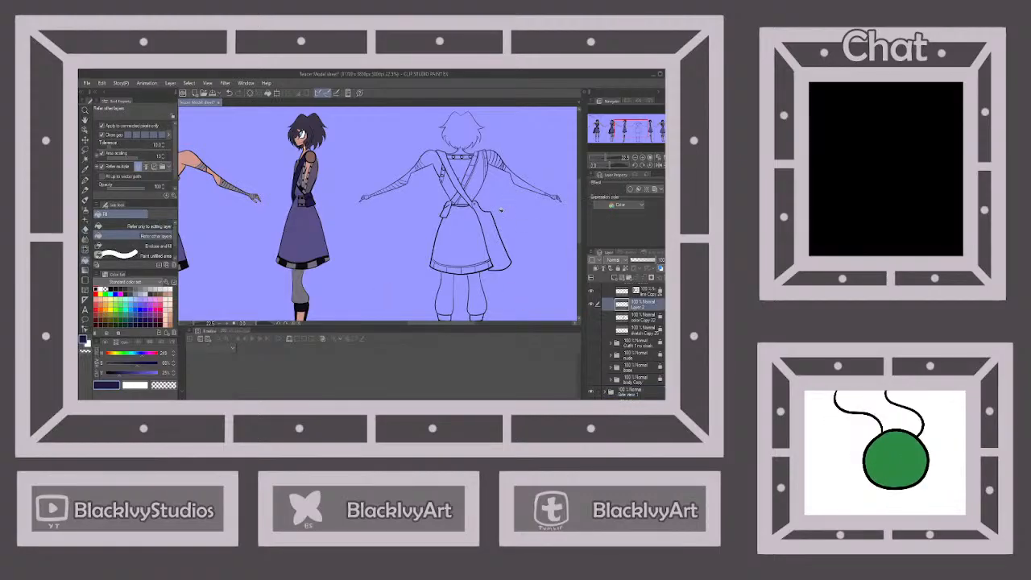
{"action": "left_click", "coordinate": [488, 226]}
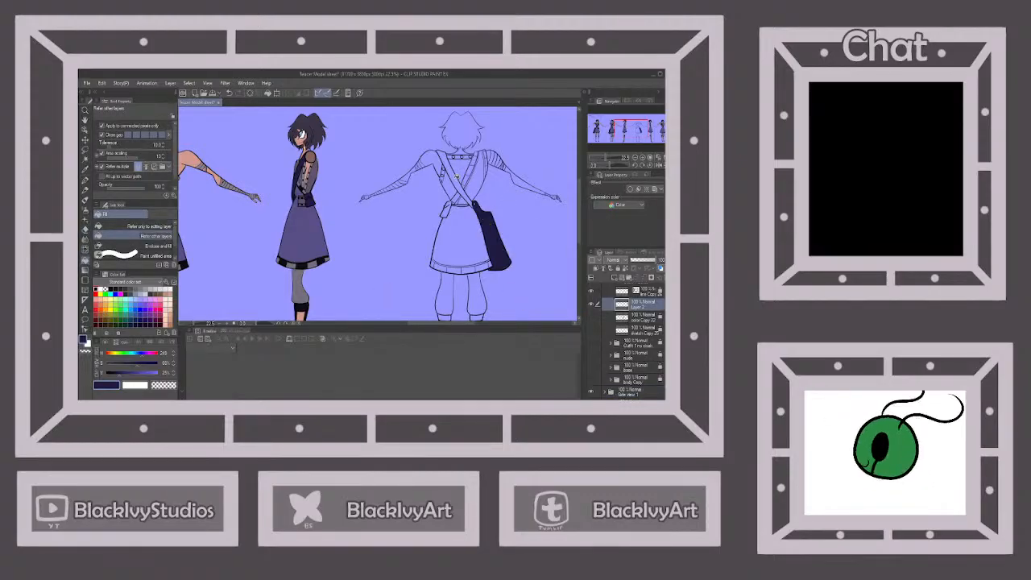
{"action": "left_click", "coordinate": [455, 173]}
{"action": "scroll", "coordinate": [466, 203], "scroll_direction": "up", "scroll_amount": 3}
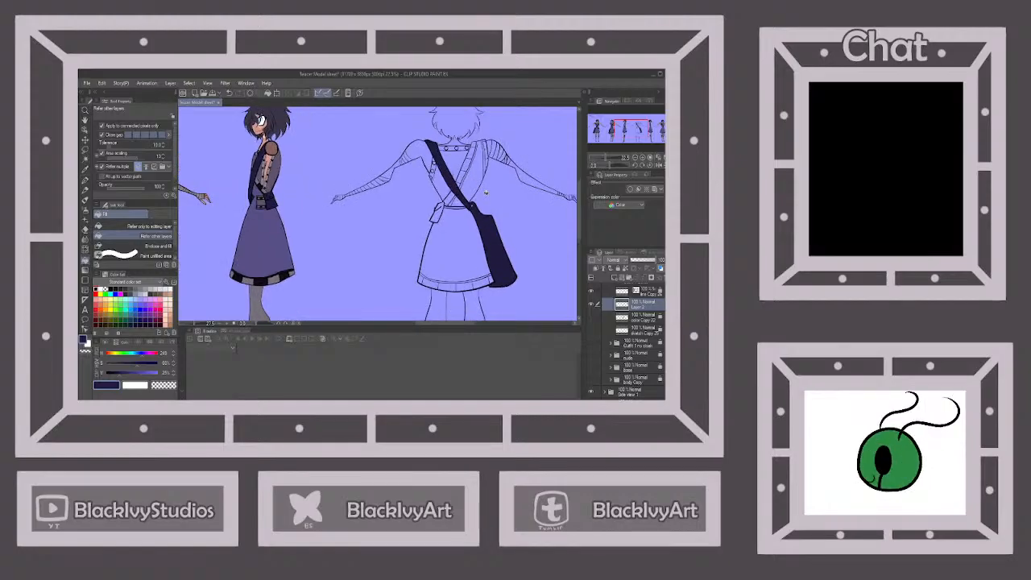
{"action": "left_click", "coordinate": [425, 219]}
{"action": "scroll", "coordinate": [497, 208], "scroll_direction": "down", "scroll_amount": 3}
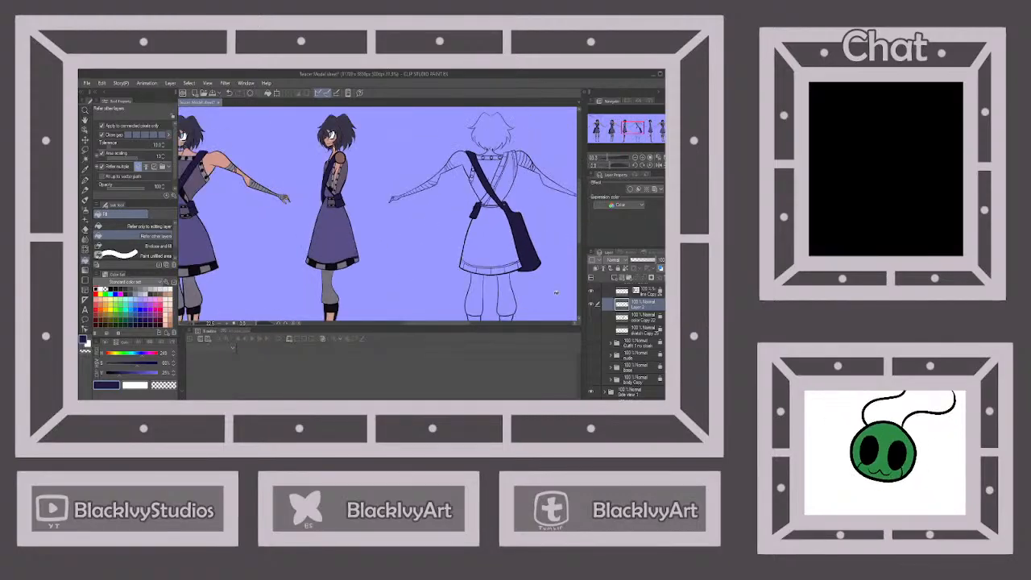
Sample the near-black stud color from the side view and fill the stud on the back view's bag with it.
{"action": "left_click", "coordinate": [639, 393]}
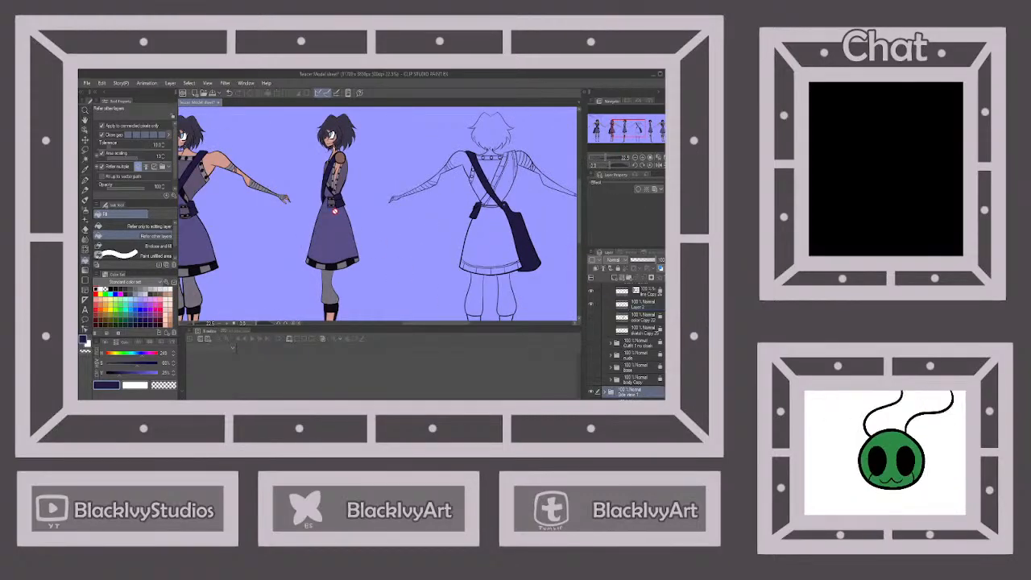
{"action": "scroll", "coordinate": [326, 182], "scroll_direction": "up", "scroll_amount": 3}
{"action": "scroll", "coordinate": [498, 179], "scroll_direction": "down", "scroll_amount": 2}
{"action": "scroll", "coordinate": [498, 179], "scroll_direction": "down", "scroll_amount": 2}
{"action": "scroll", "coordinate": [456, 185], "scroll_direction": "up", "scroll_amount": 3}
{"action": "scroll", "coordinate": [398, 279], "scroll_direction": "up", "scroll_amount": 2}
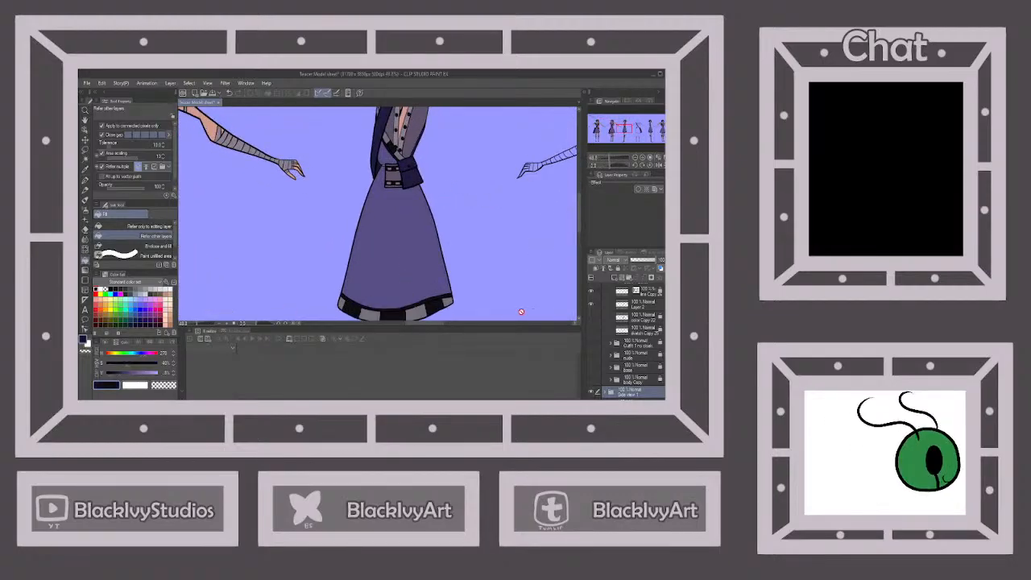
{"action": "left_click", "coordinate": [638, 307]}
{"action": "scroll", "coordinate": [330, 203], "scroll_direction": "down", "scroll_amount": 3}
{"action": "scroll", "coordinate": [441, 227], "scroll_direction": "up", "scroll_amount": 5}
{"action": "scroll", "coordinate": [441, 226], "scroll_direction": "up", "scroll_amount": 1}
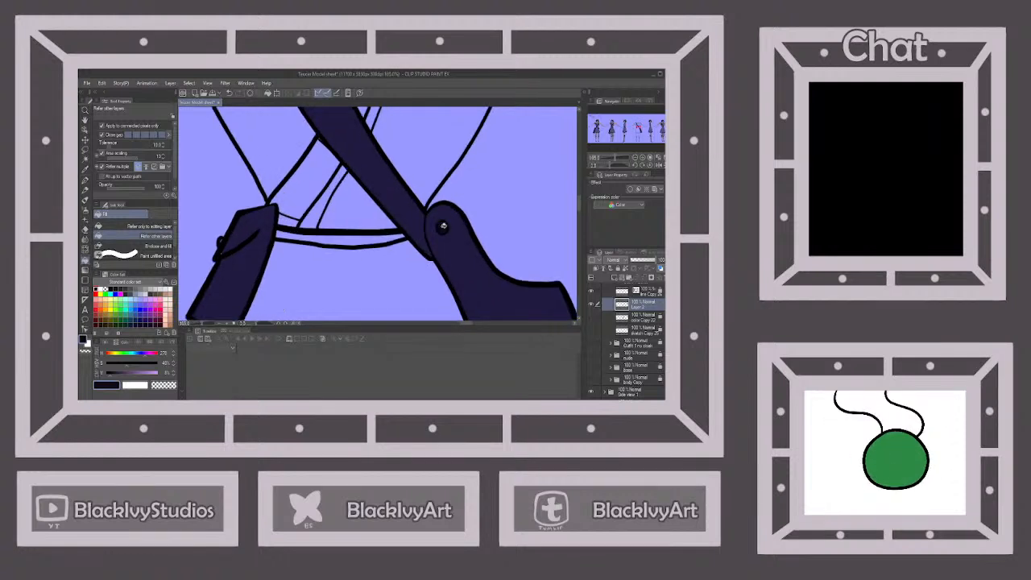
{"action": "scroll", "coordinate": [375, 217], "scroll_direction": "up", "scroll_amount": 1}
{"action": "scroll", "coordinate": [298, 225], "scroll_direction": "up", "scroll_amount": 1}
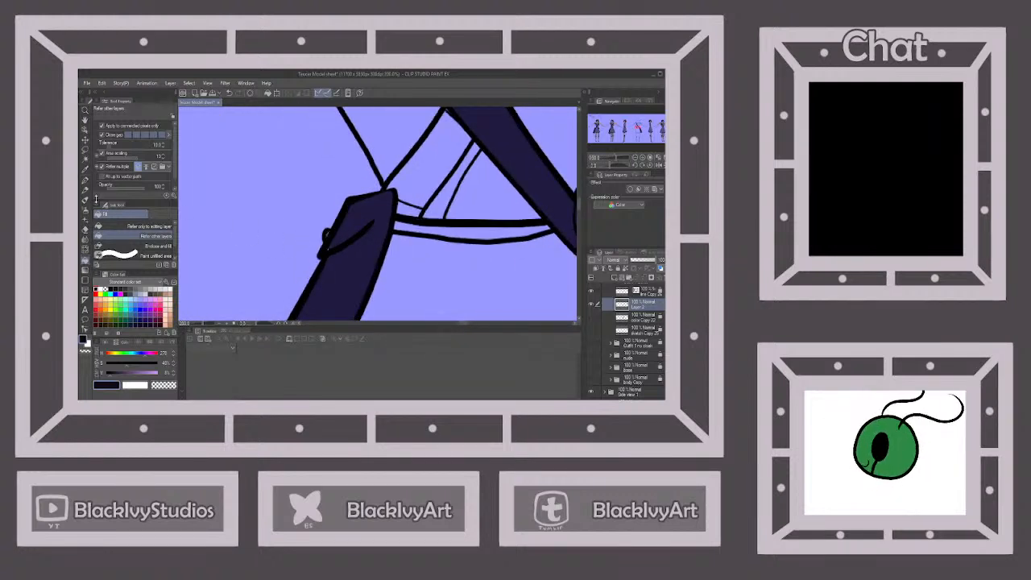
Touch up the back view's pouch flap in dark navy and the accessory studs in near-black with the Small Line pen.
{"action": "left_click", "coordinate": [85, 179]}
{"action": "left_click", "coordinate": [137, 235]}
{"action": "scroll", "coordinate": [326, 236], "scroll_direction": "up", "scroll_amount": 1}
{"action": "scroll", "coordinate": [326, 236], "scroll_direction": "up", "scroll_amount": 1}
{"action": "left_click", "coordinate": [410, 196], "text": "alt"}
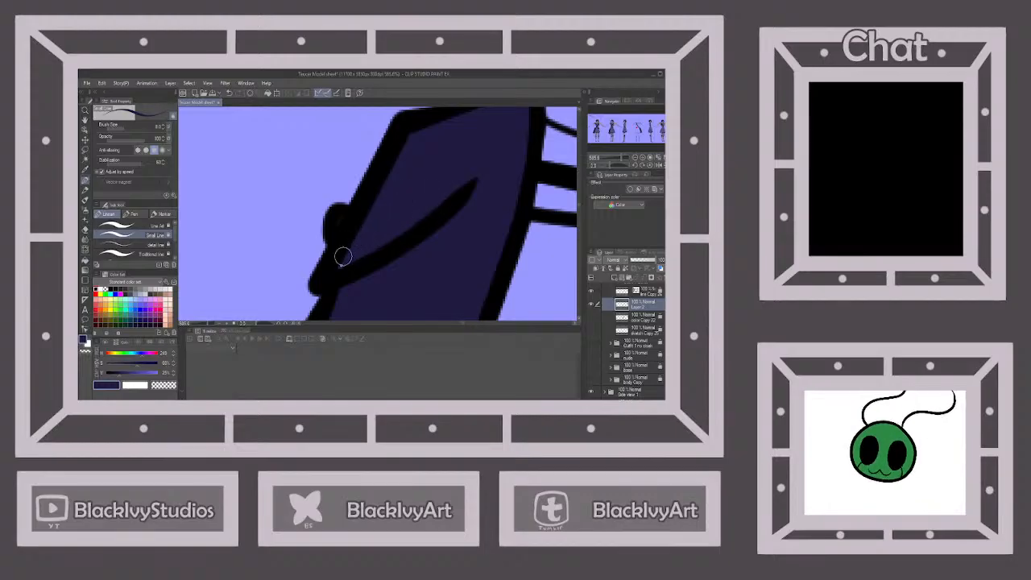
{"action": "scroll", "coordinate": [347, 250], "scroll_direction": "down", "scroll_amount": 3}
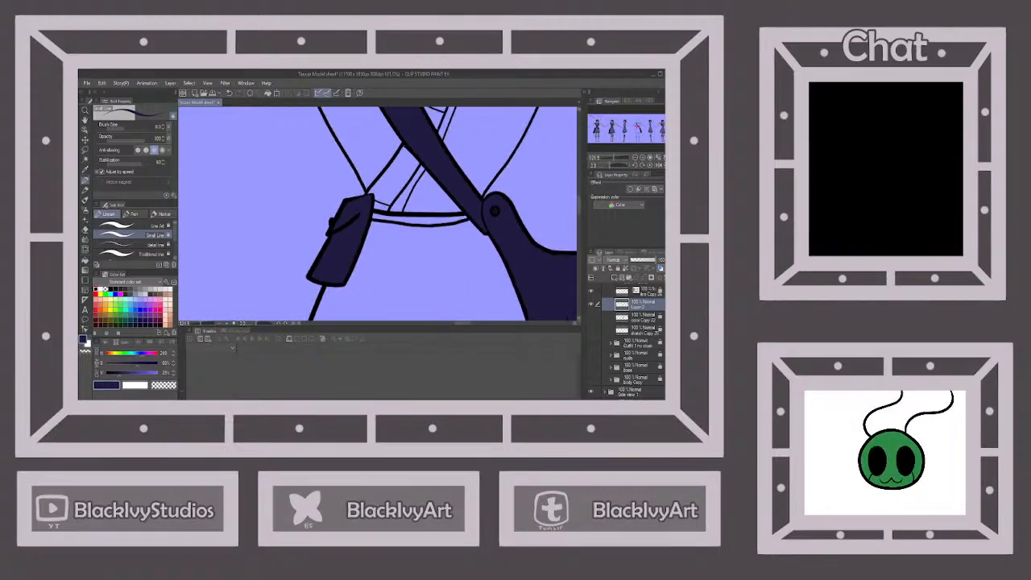
{"action": "scroll", "coordinate": [495, 213], "scroll_direction": "up", "scroll_amount": 3}
{"action": "left_click", "coordinate": [474, 205], "text": "alt"}
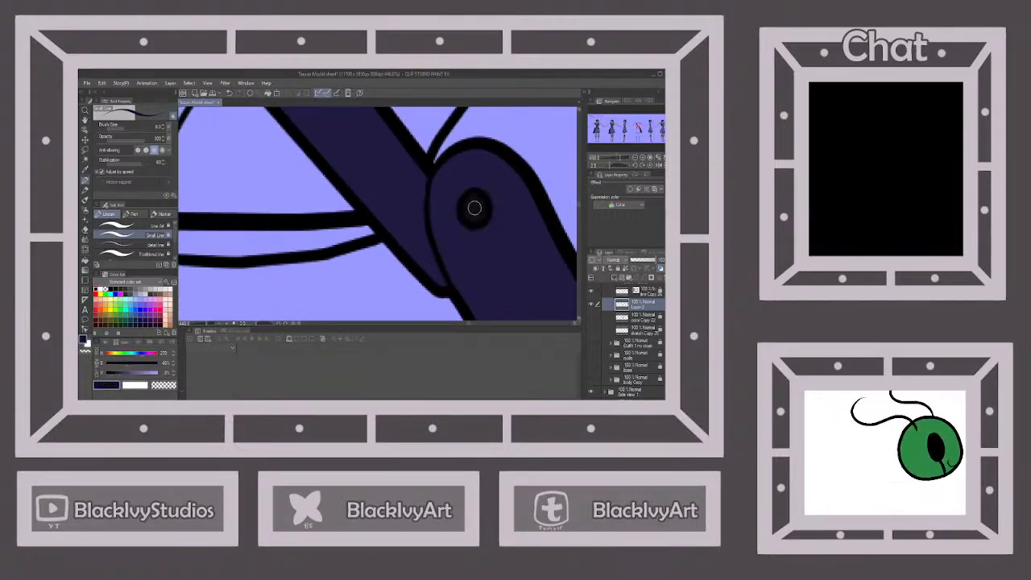
{"action": "scroll", "coordinate": [473, 197], "scroll_direction": "down", "scroll_amount": 10}
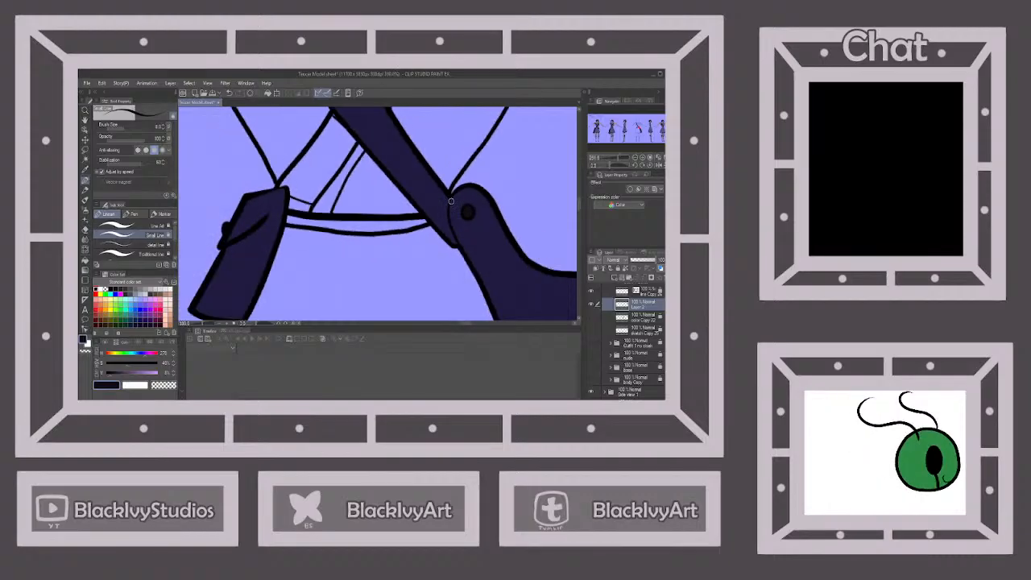
Show the back view's outfit color layer and make the accessories' color layer active again.
{"action": "scroll", "coordinate": [482, 241], "scroll_direction": "down", "scroll_amount": 1}
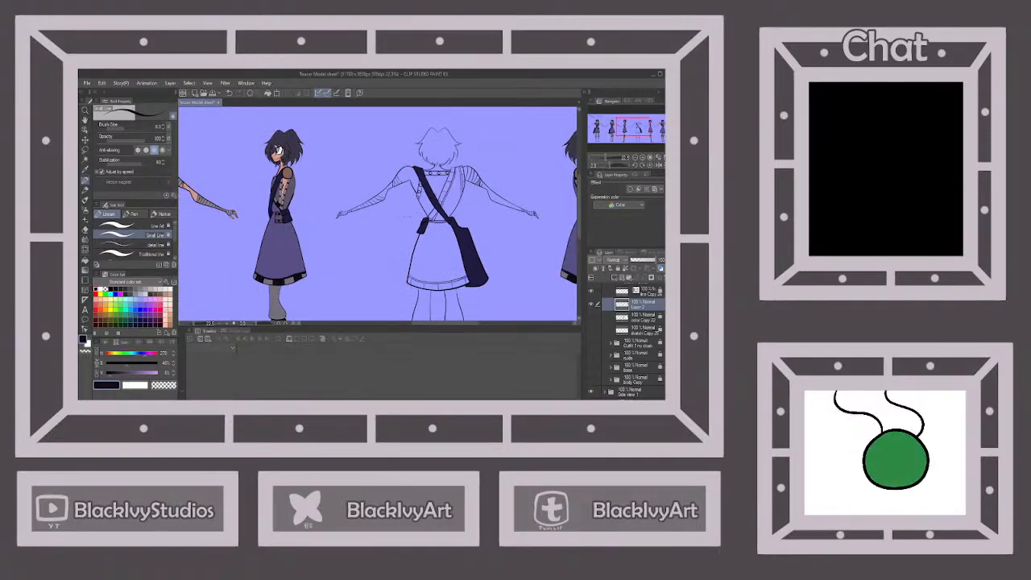
{"action": "scroll", "coordinate": [287, 234], "scroll_direction": "up", "scroll_amount": 1}
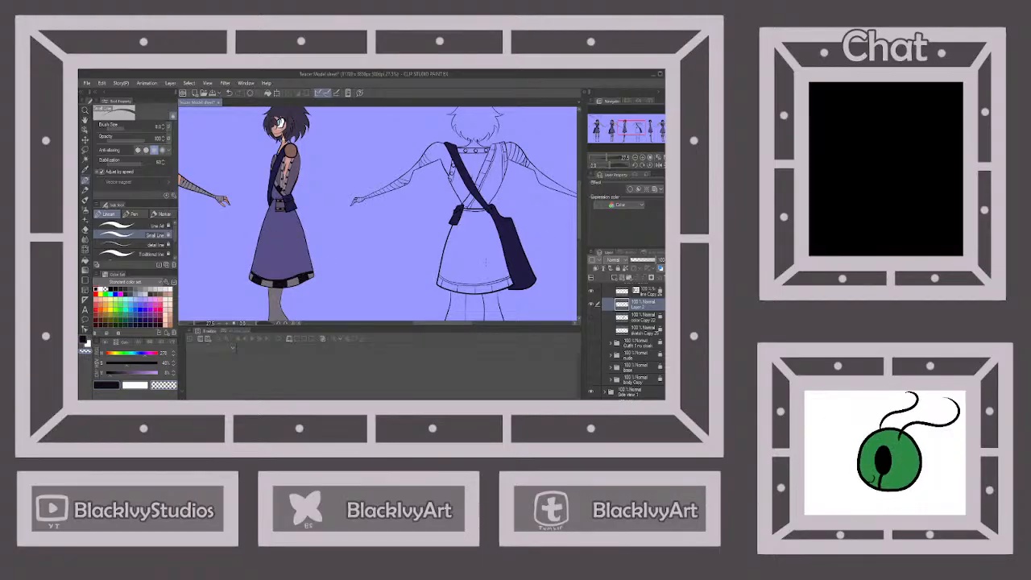
{"action": "left_click", "coordinate": [645, 319]}
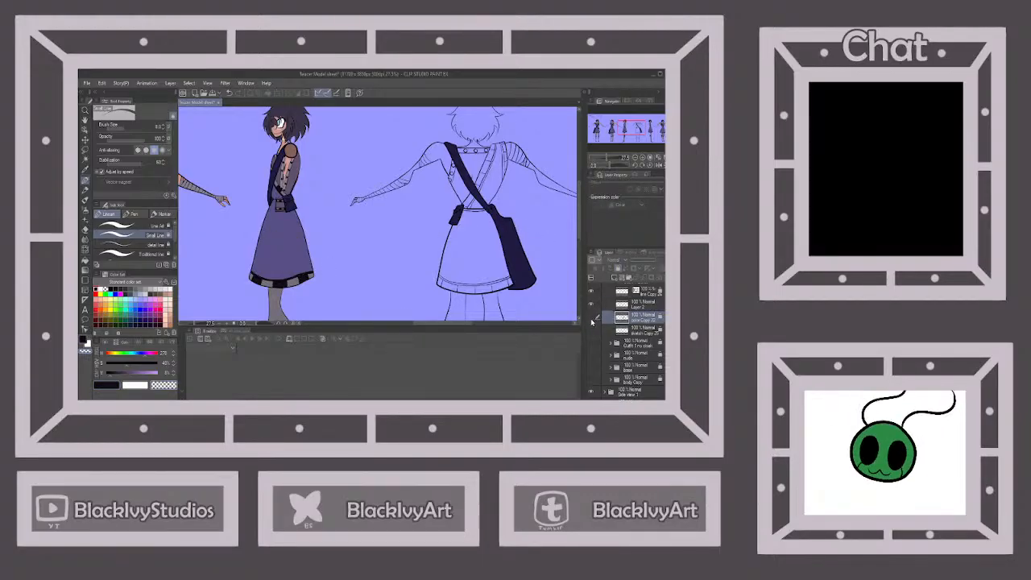
{"action": "left_click", "coordinate": [592, 319]}
{"action": "left_click", "coordinate": [622, 306]}
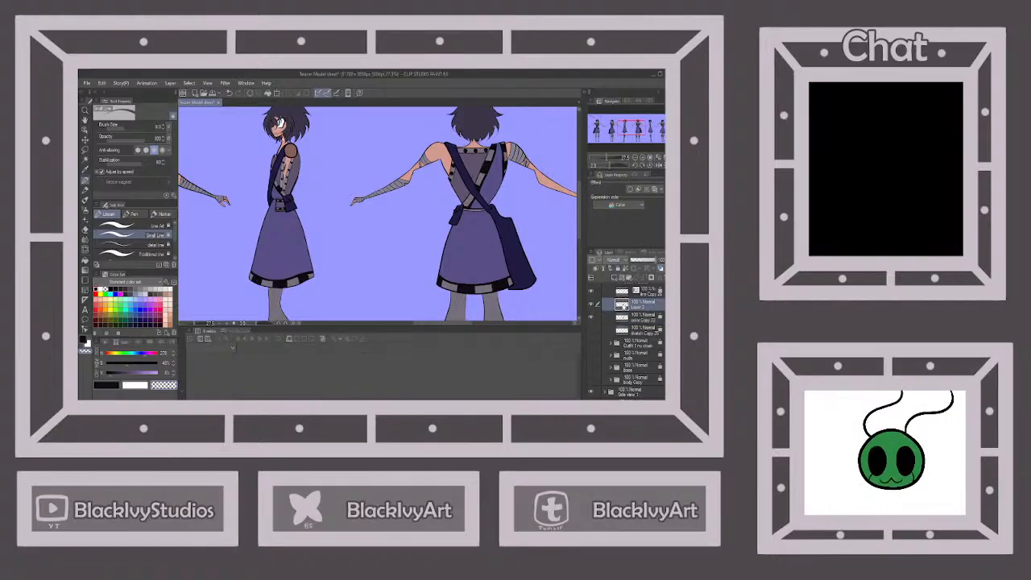
Merge the accessories' color layer into the back view's unlocked outfit color layer and lock the merged layer.
{"action": "left_click", "coordinate": [640, 316]}
{"action": "left_click", "coordinate": [617, 267]}
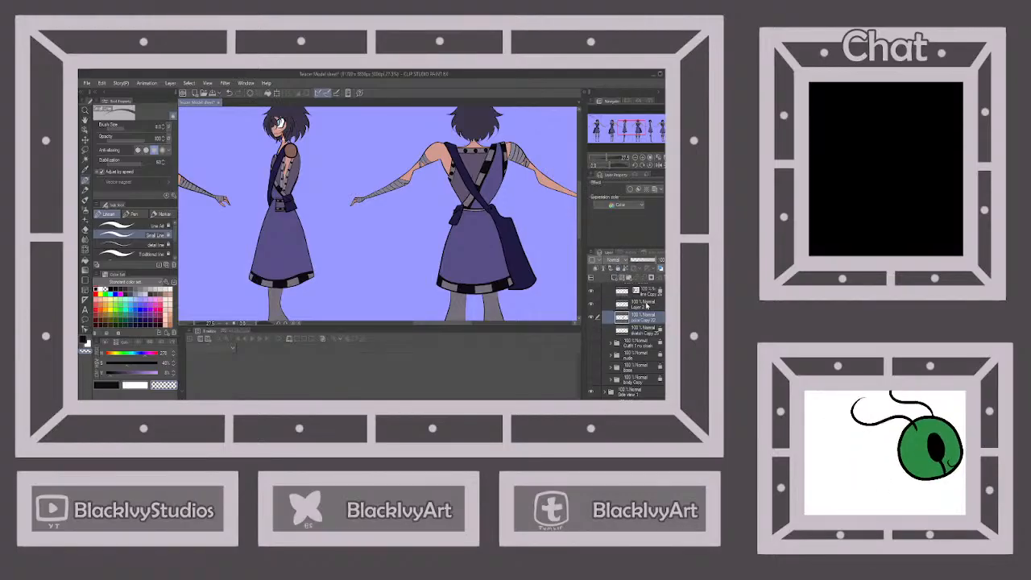
{"action": "left_click", "coordinate": [643, 303]}
{"action": "left_click", "coordinate": [643, 277]}
{"action": "key", "text": "ctrl+minus"}
{"action": "key", "text": "ctrl+minus"}
{"action": "key", "text": "ctrl+minus"}
{"action": "key", "text": "ctrl+minus"}
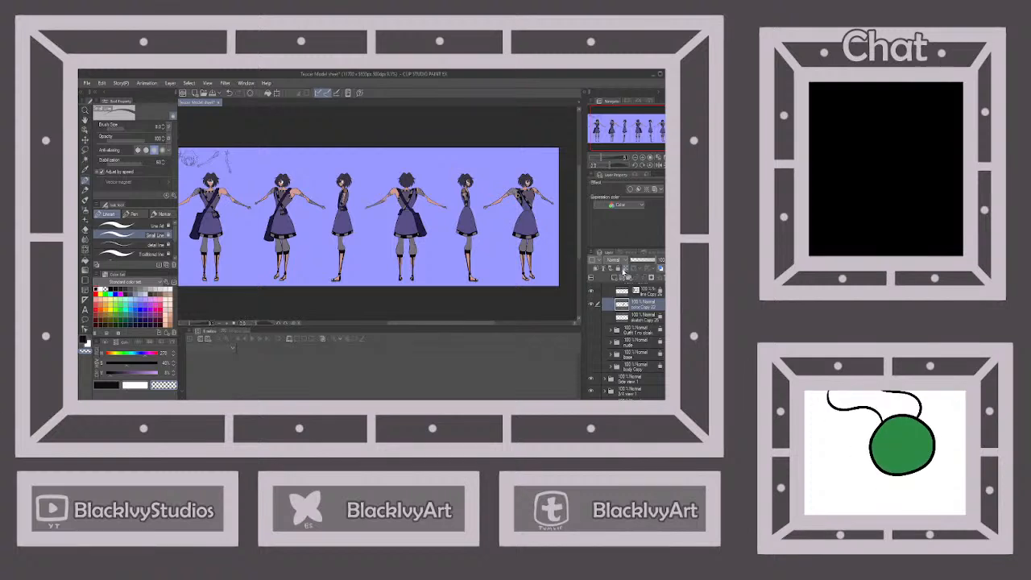
{"action": "left_click", "coordinate": [617, 268]}
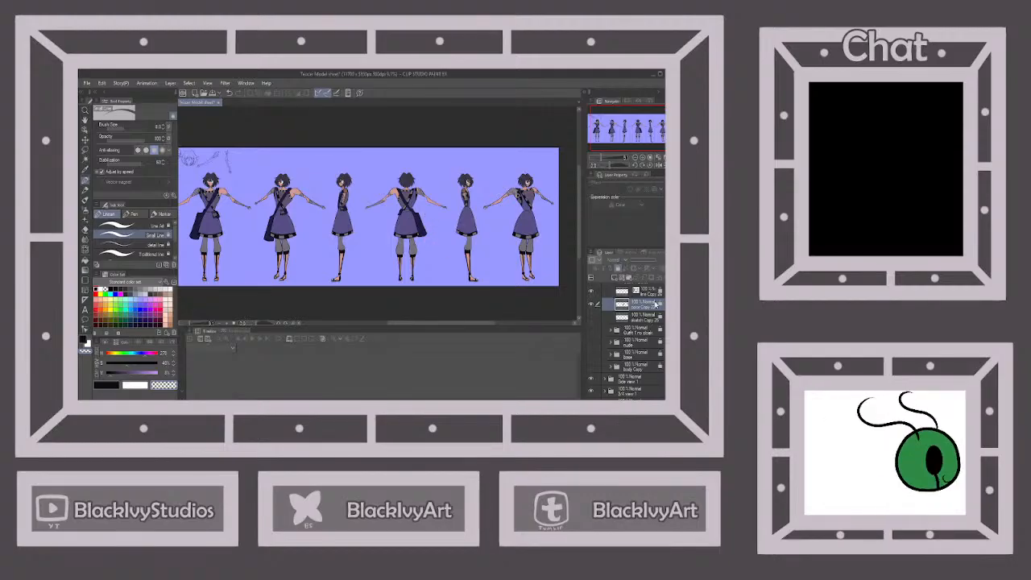
Collapse the back view's Outfit 1 Extras folder and its parent folder.
{"action": "scroll", "coordinate": [640, 326], "scroll_direction": "up", "scroll_amount": 2}
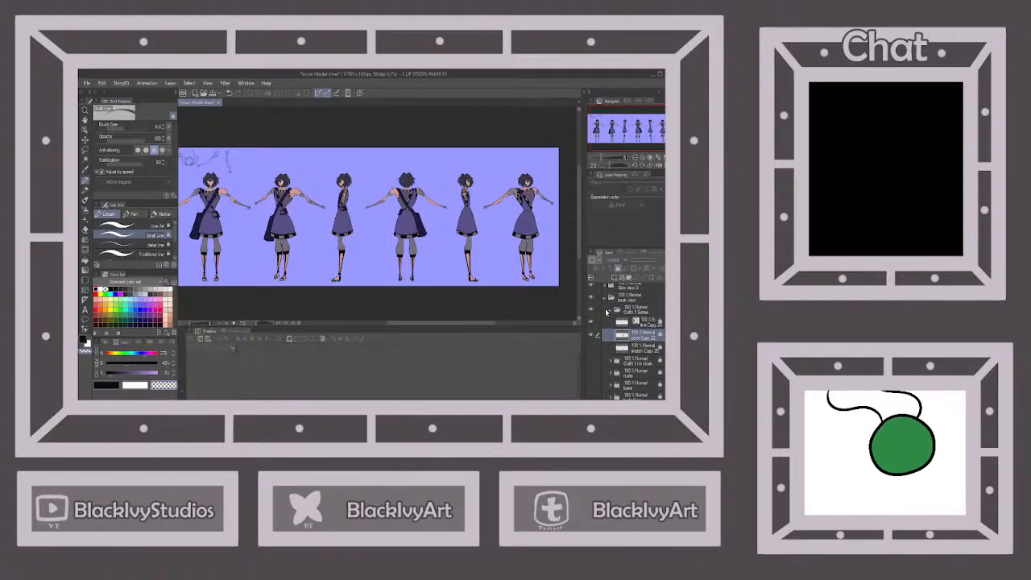
{"action": "left_click", "coordinate": [608, 311]}
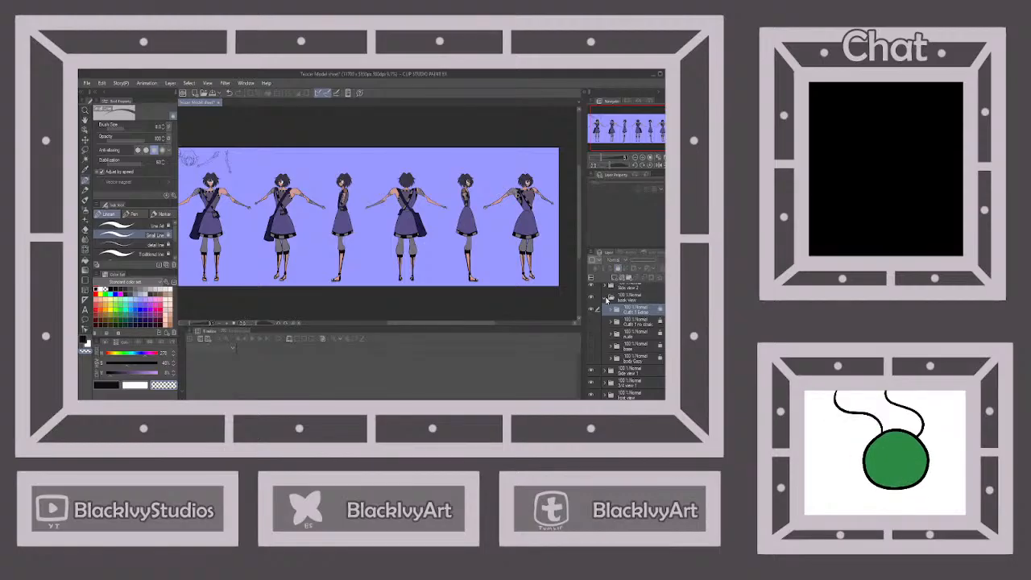
{"action": "left_click", "coordinate": [606, 299]}
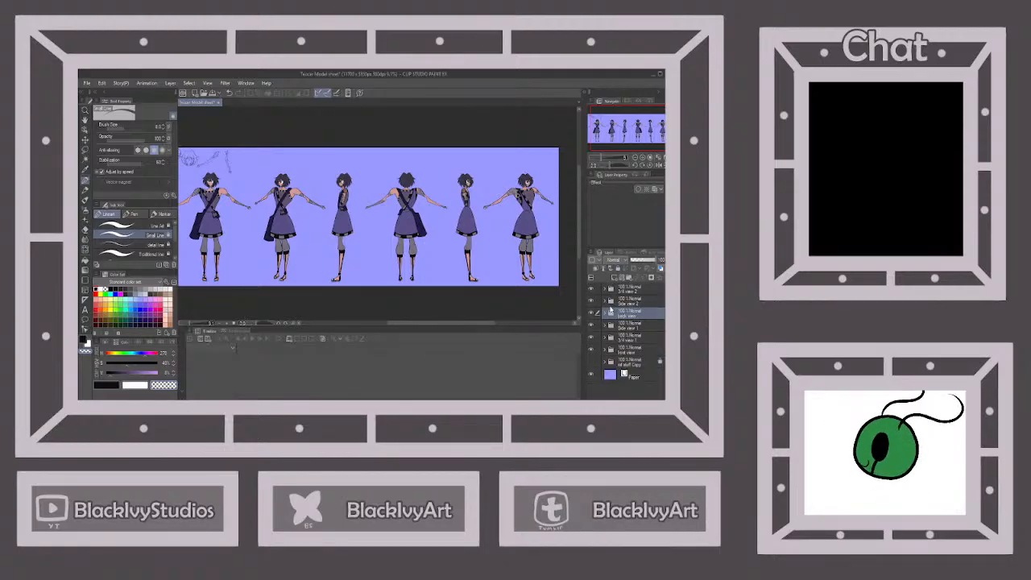
Duplicate the Outfit 1 no cloak folder in 3/4 view 2 and name the copy Outfit 1 Extras.
{"action": "left_click", "coordinate": [628, 288]}
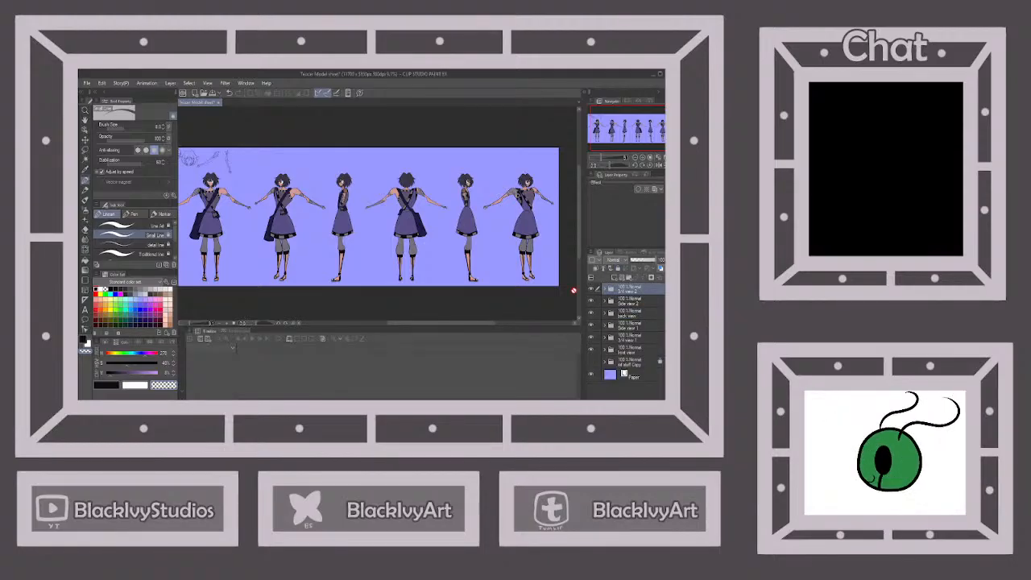
{"action": "scroll", "coordinate": [404, 240], "scroll_direction": "down", "scroll_amount": 1}
{"action": "scroll", "coordinate": [553, 212], "scroll_direction": "up", "scroll_amount": 4}
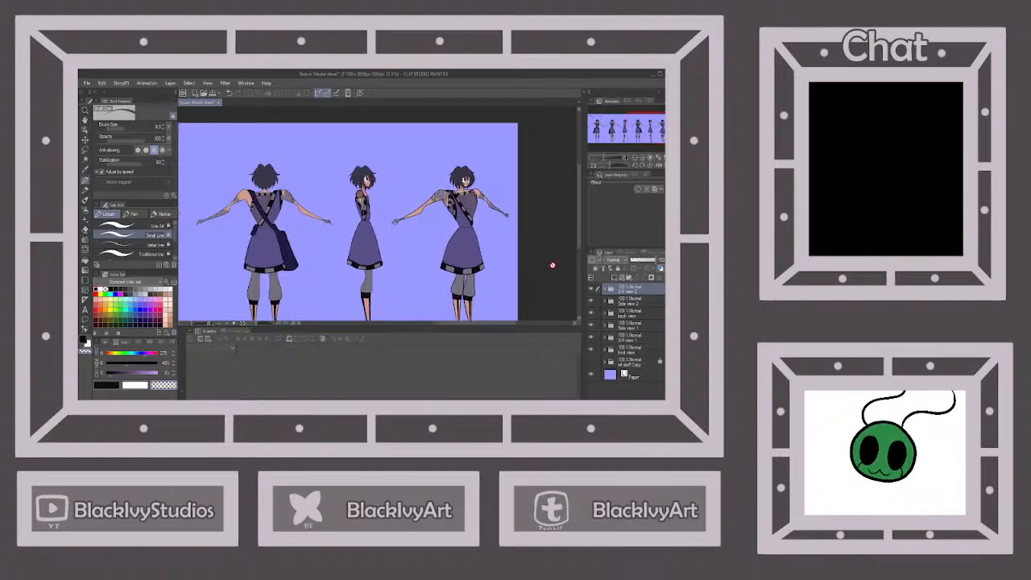
{"action": "left_click", "coordinate": [606, 290]}
{"action": "left_click", "coordinate": [641, 302]}
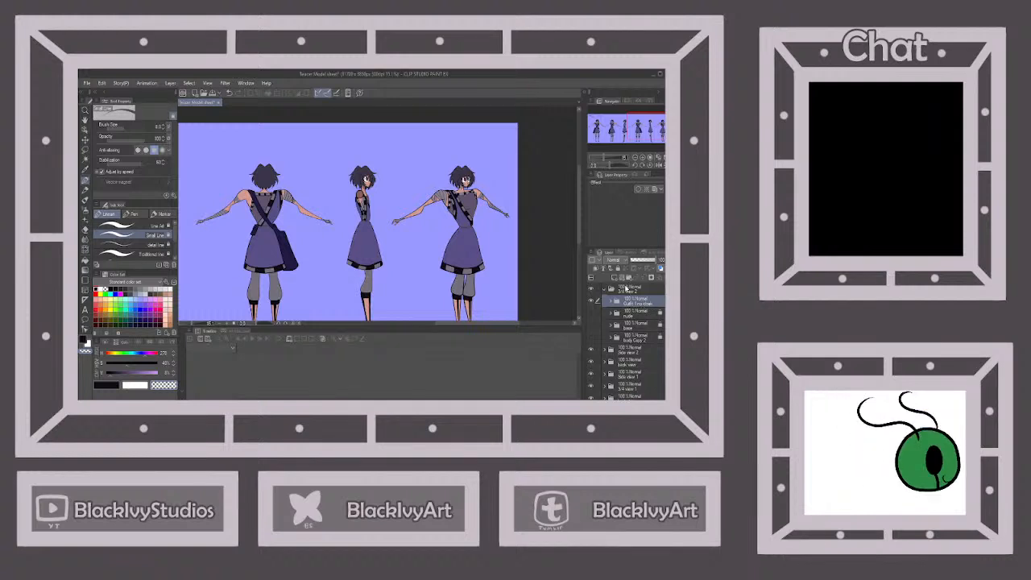
{"action": "left_click", "coordinate": [617, 269]}
{"action": "left_click", "coordinate": [619, 278]}
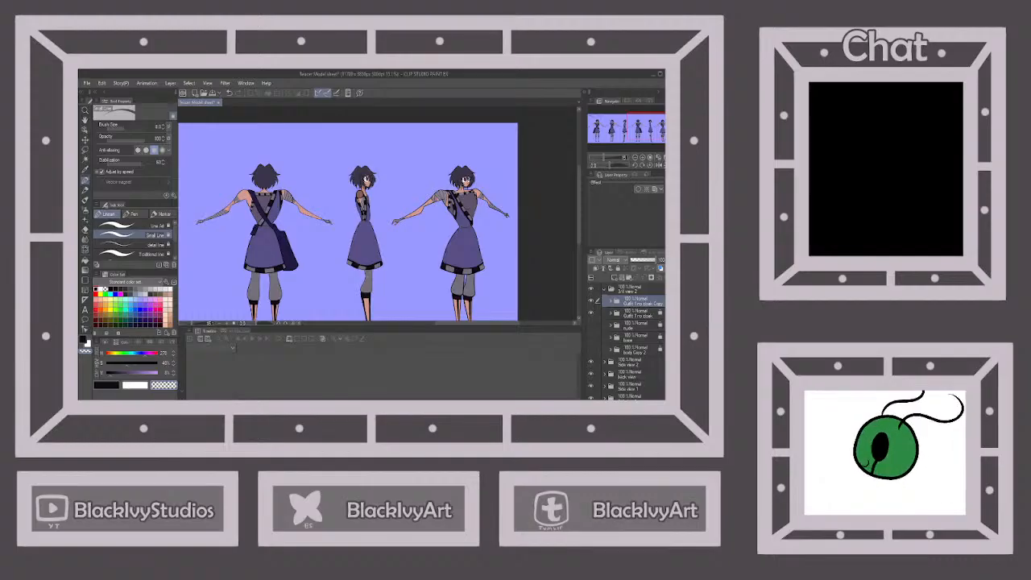
{"action": "key", "text": "Return"}
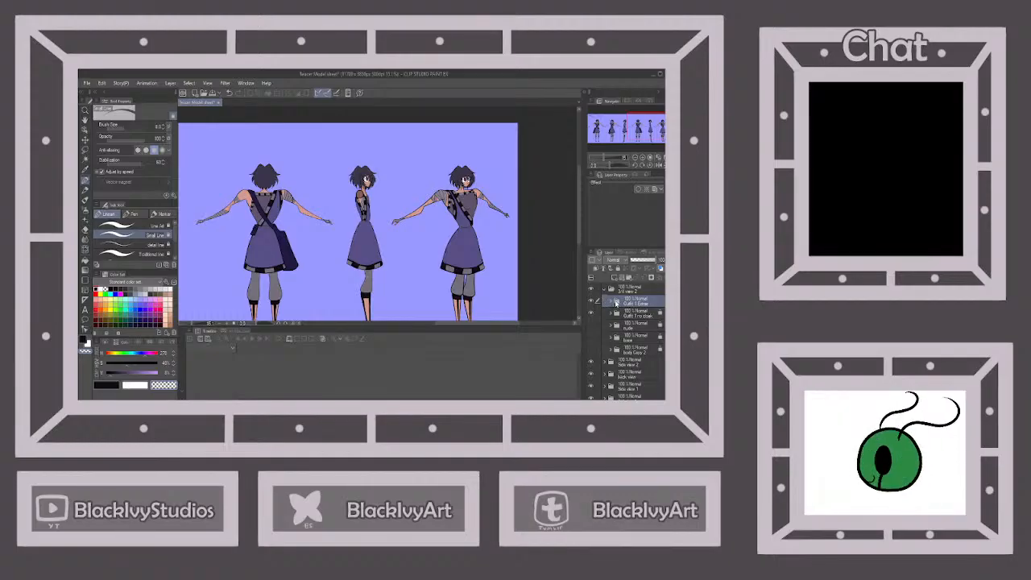
{"action": "left_click", "coordinate": [612, 301]}
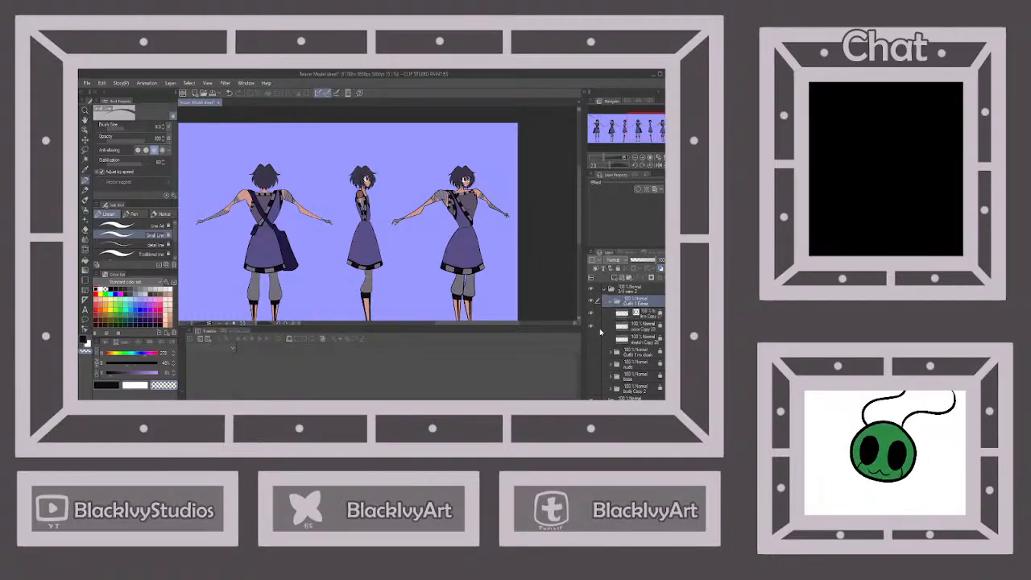
{"action": "left_click", "coordinate": [591, 328]}
{"action": "left_click", "coordinate": [625, 316]}
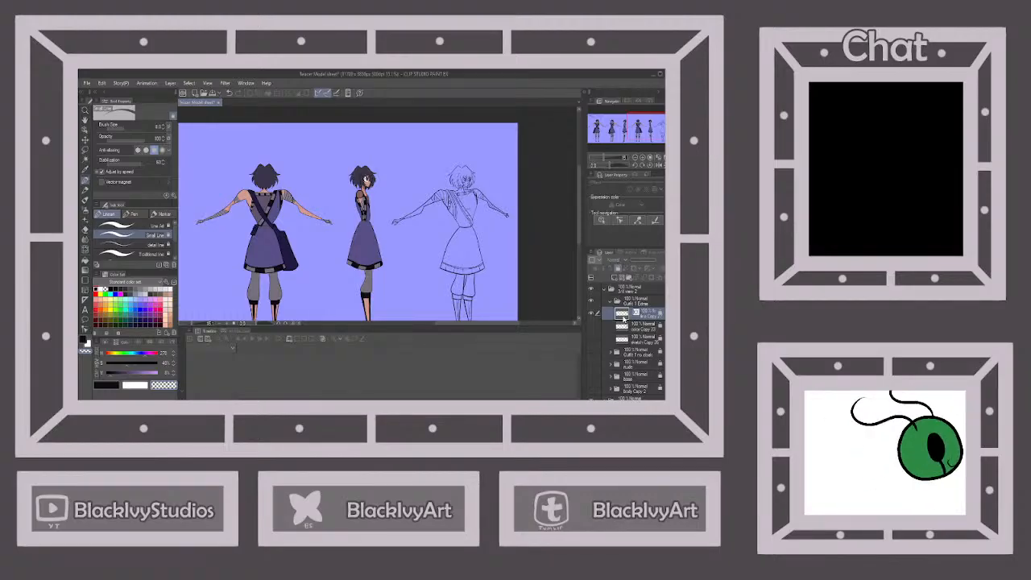
{"action": "left_click", "coordinate": [597, 318]}
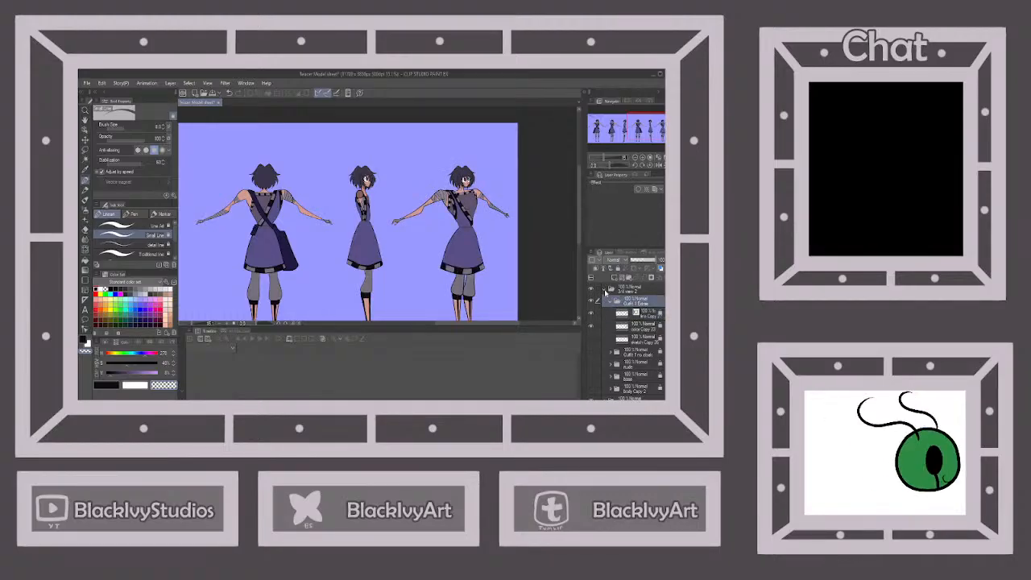
{"action": "left_click", "coordinate": [607, 291]}
Duplicate the Outfit 1 no cloak folder in Side view 2 and name the copy Outfit 1 Extras.
{"action": "left_click", "coordinate": [611, 304]}
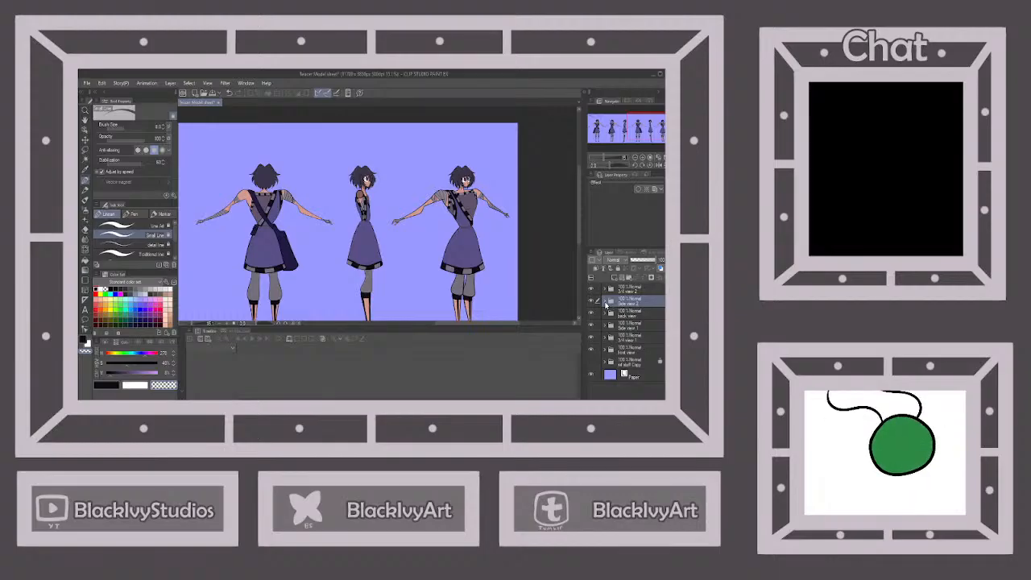
{"action": "left_click", "coordinate": [608, 303]}
{"action": "left_click", "coordinate": [629, 314]}
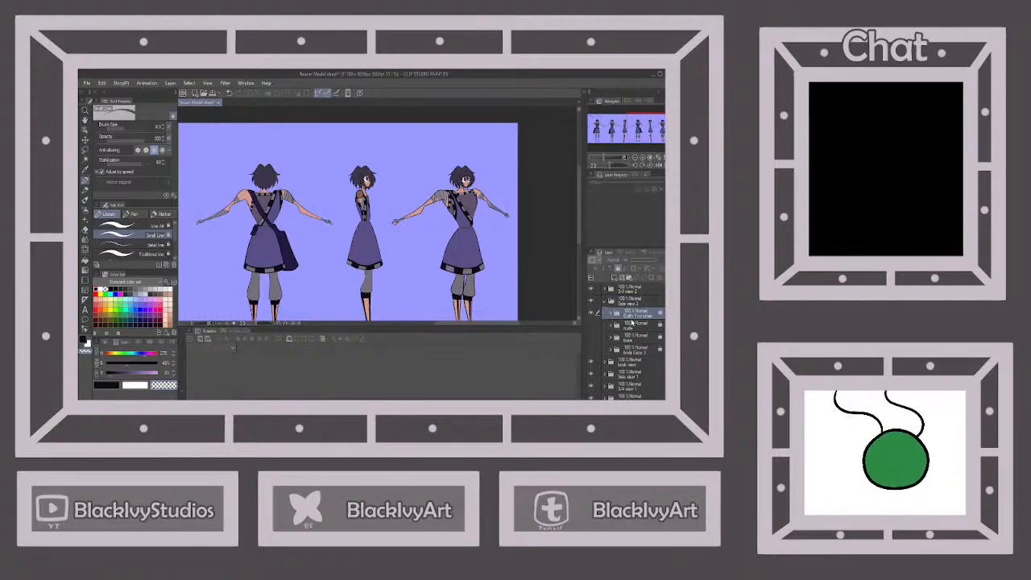
{"action": "key", "text": "ctrl+v"}
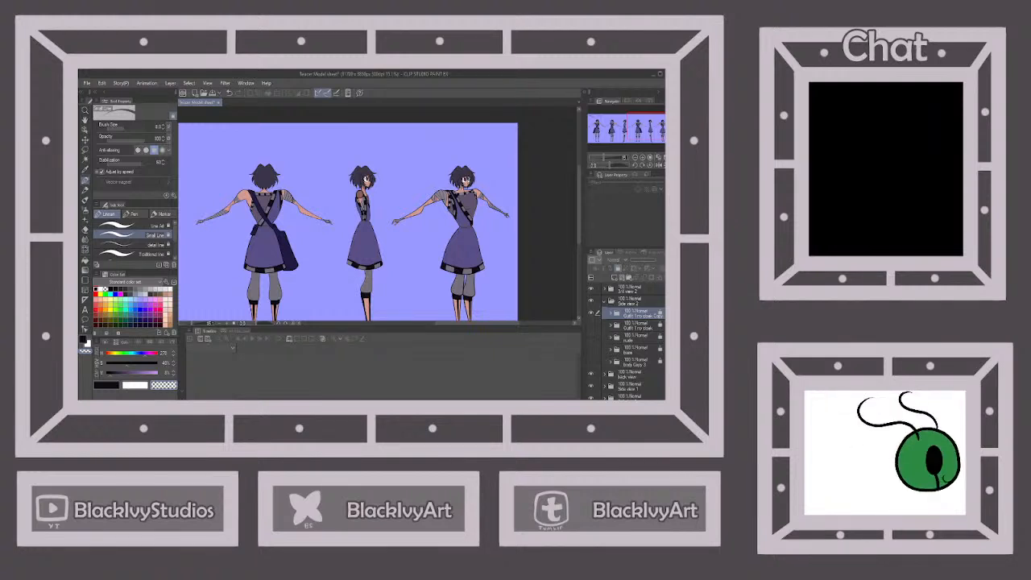
{"action": "left_click", "coordinate": [617, 316]}
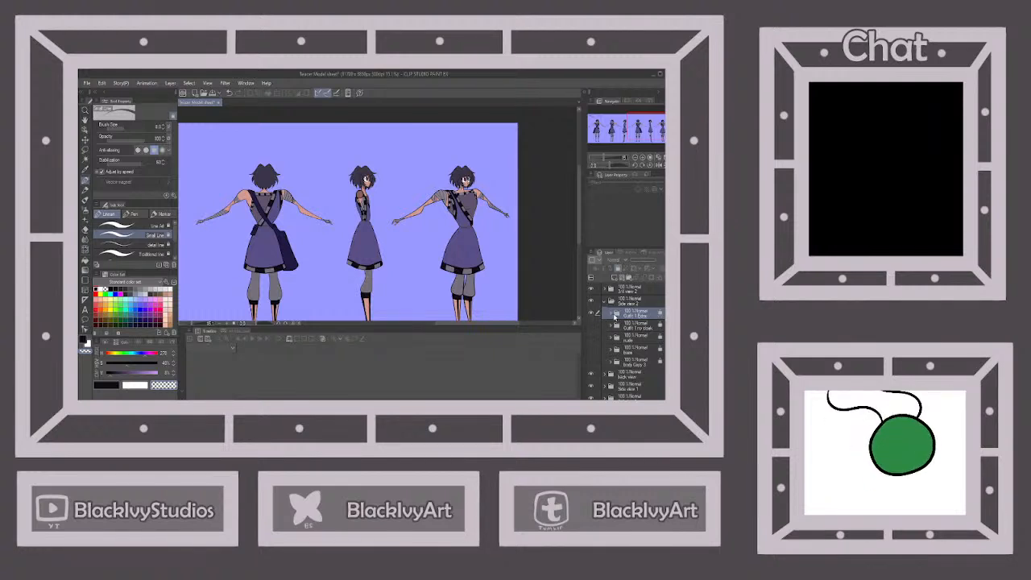
Hide the color layer in Side view 2's Outfit 1 Extras folder and fade its line layer as a guide.
{"action": "left_click", "coordinate": [610, 314]}
{"action": "left_click", "coordinate": [592, 339]}
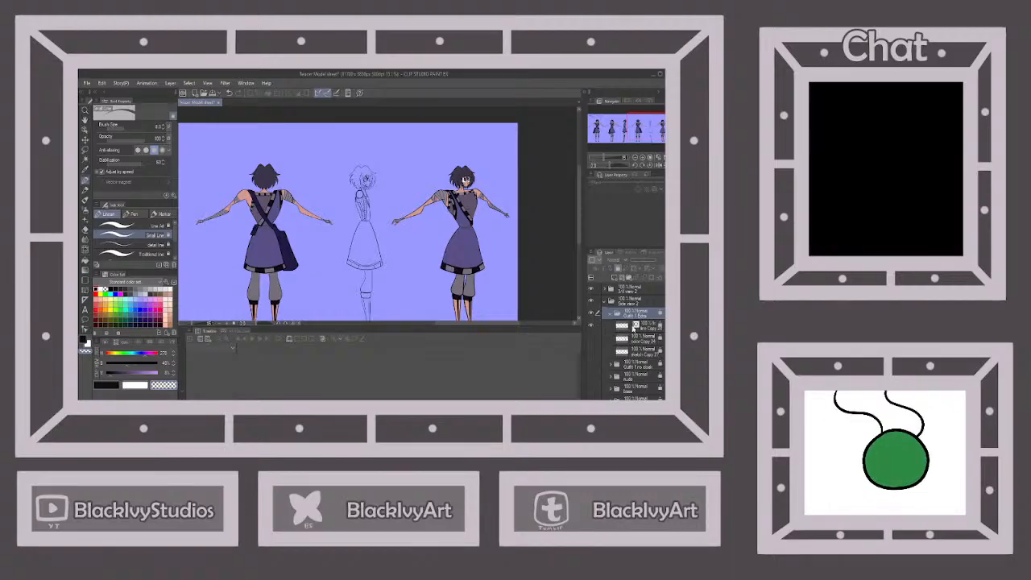
{"action": "left_click", "coordinate": [634, 328]}
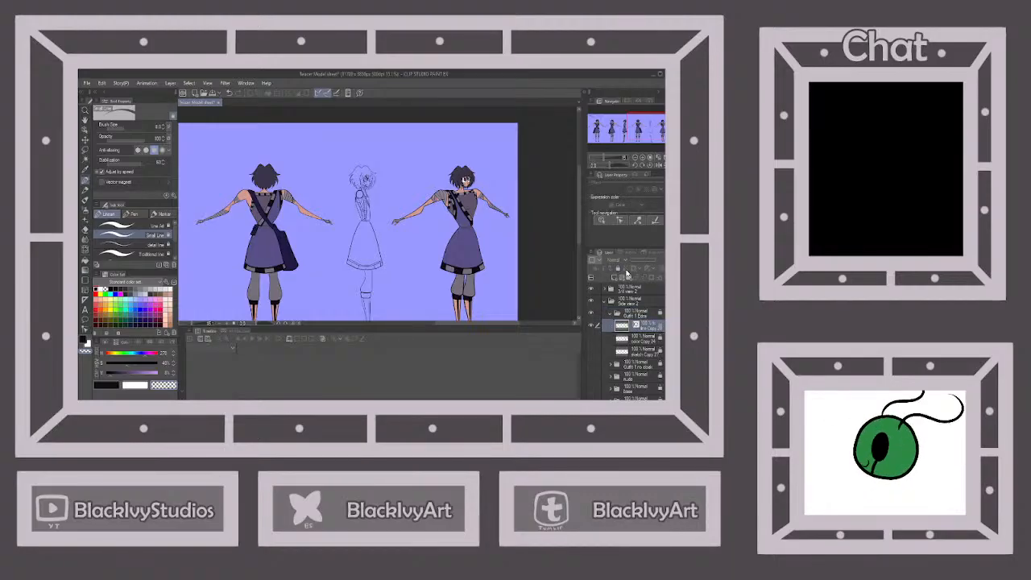
{"action": "left_click", "coordinate": [633, 315]}
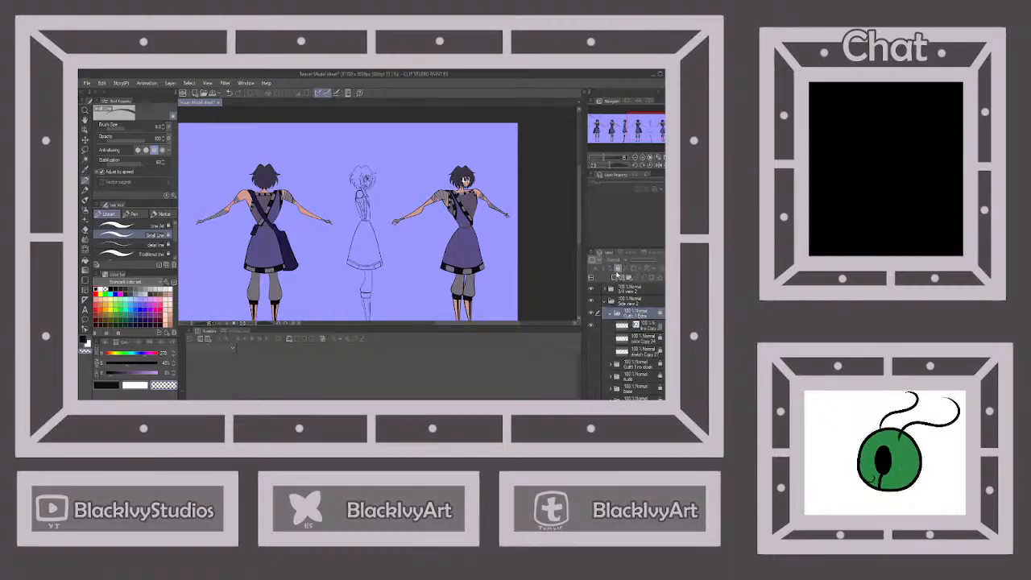
{"action": "left_click", "coordinate": [636, 326]}
Change the Paper layer's color to white.
{"action": "scroll", "coordinate": [639, 340], "scroll_direction": "down", "scroll_amount": 3}
{"action": "left_click", "coordinate": [616, 393]}
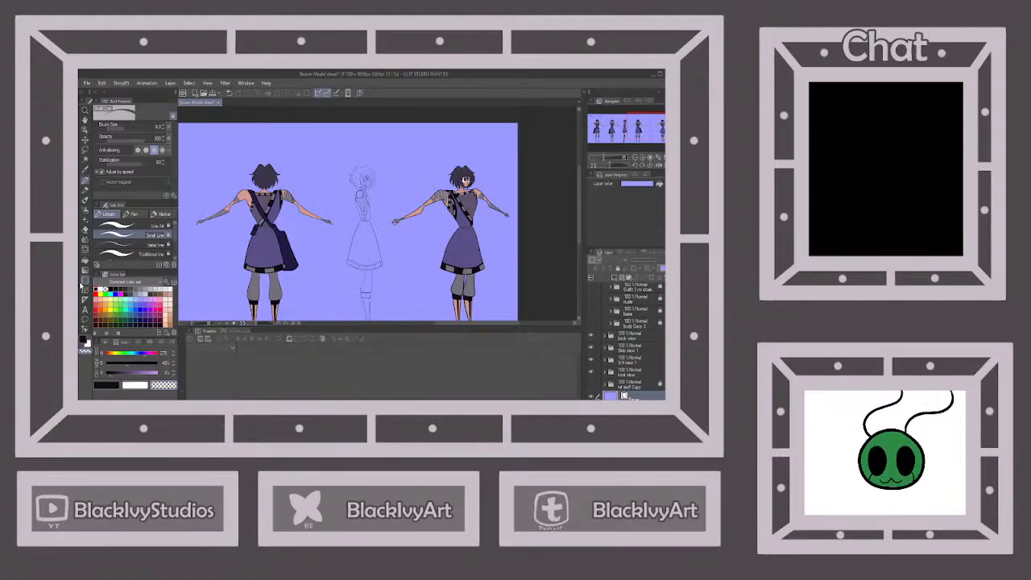
{"action": "left_click", "coordinate": [101, 289]}
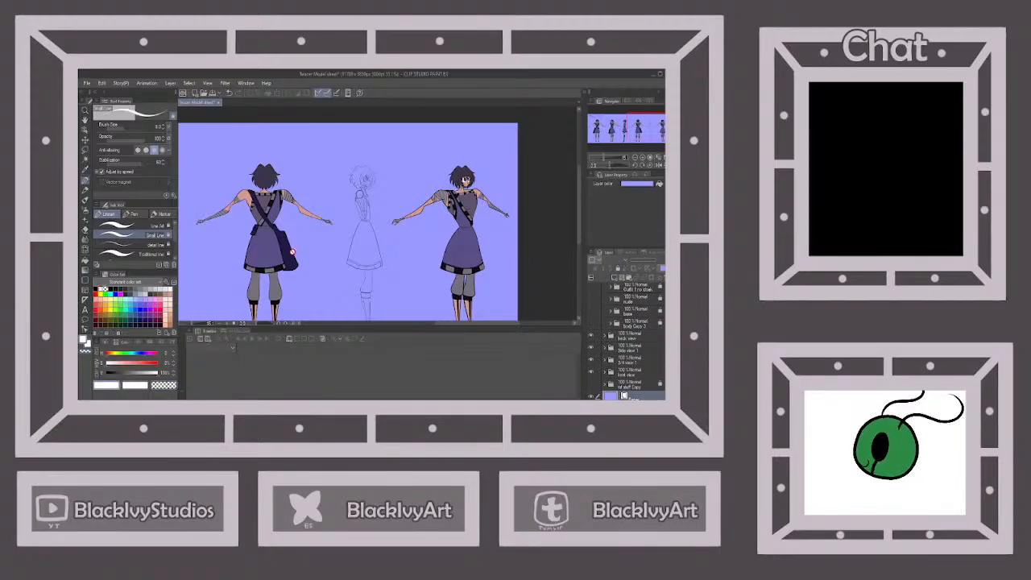
{"action": "left_click", "coordinate": [659, 185]}
Add a new vector layer above the faded line layer in Side view 2's Outfit 1 Extras folder.
{"action": "scroll", "coordinate": [642, 310], "scroll_direction": "up", "scroll_amount": 4}
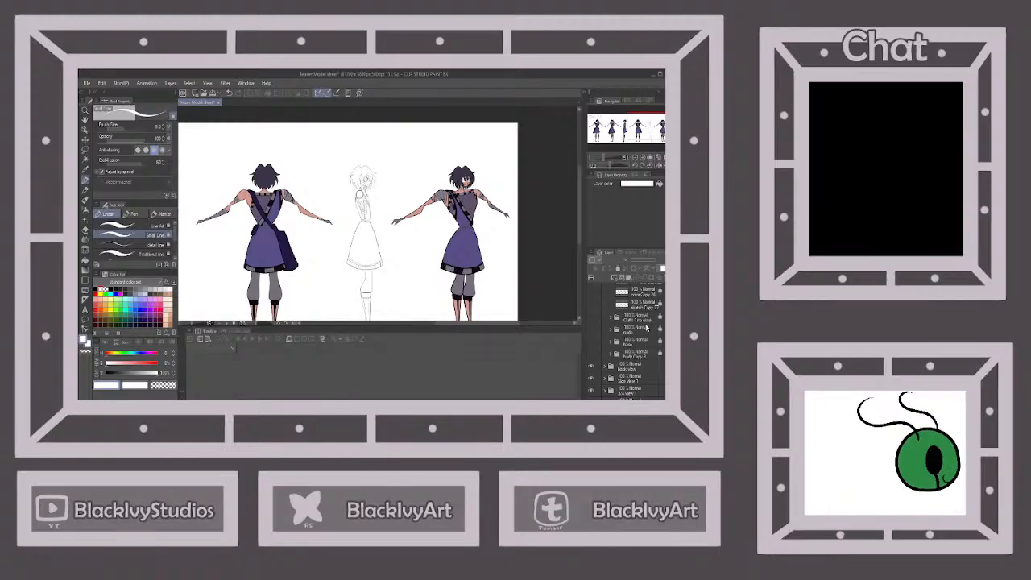
{"action": "left_click", "coordinate": [645, 311]}
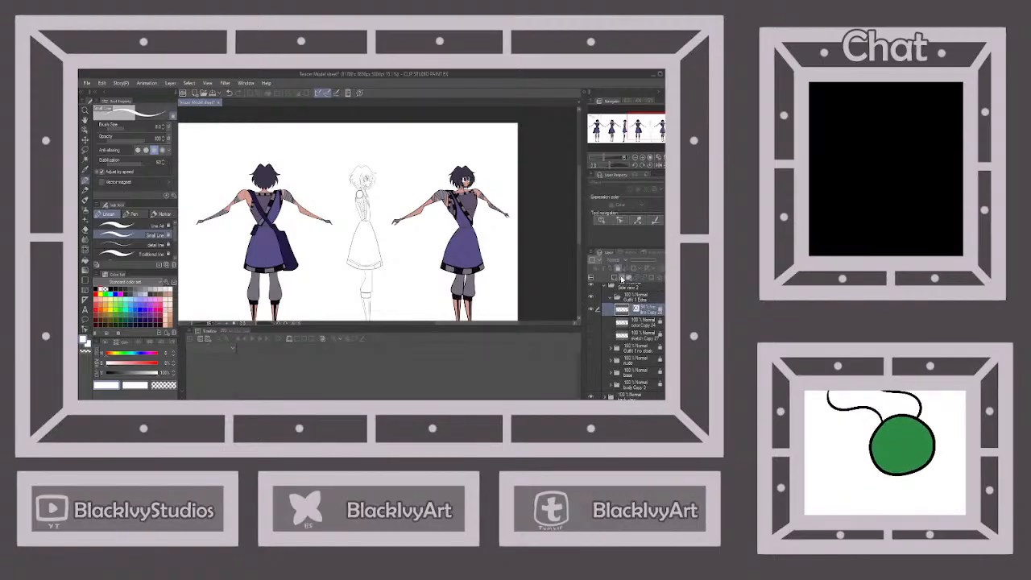
{"action": "left_click", "coordinate": [629, 277]}
Choose black from the sketch and line color set with the Line Art pen, and save the file.
{"action": "scroll", "coordinate": [97, 283], "scroll_direction": "down", "scroll_amount": 1}
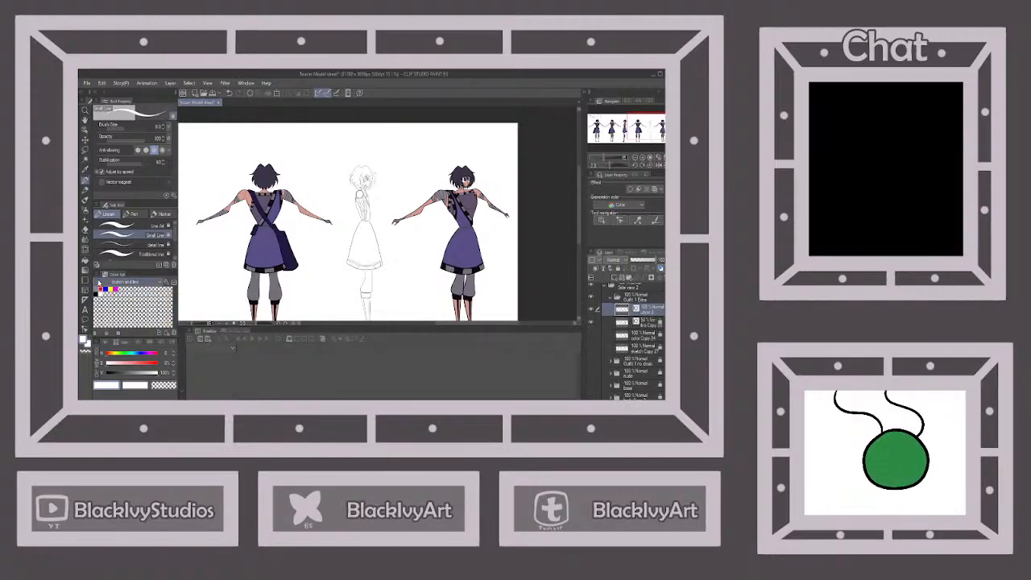
{"action": "left_click", "coordinate": [96, 288]}
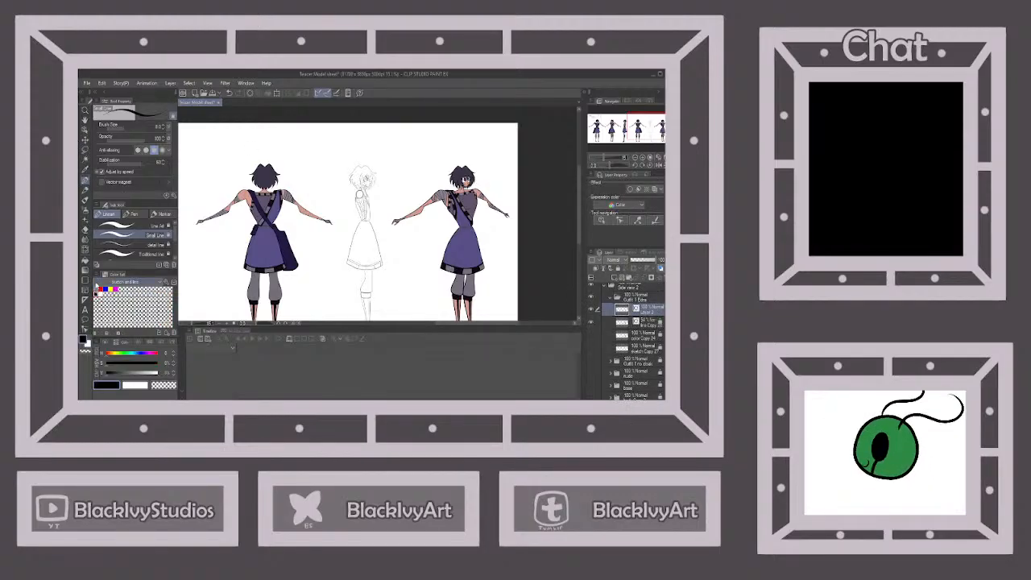
{"action": "left_click", "coordinate": [120, 224]}
{"action": "left_click", "coordinate": [212, 94]}
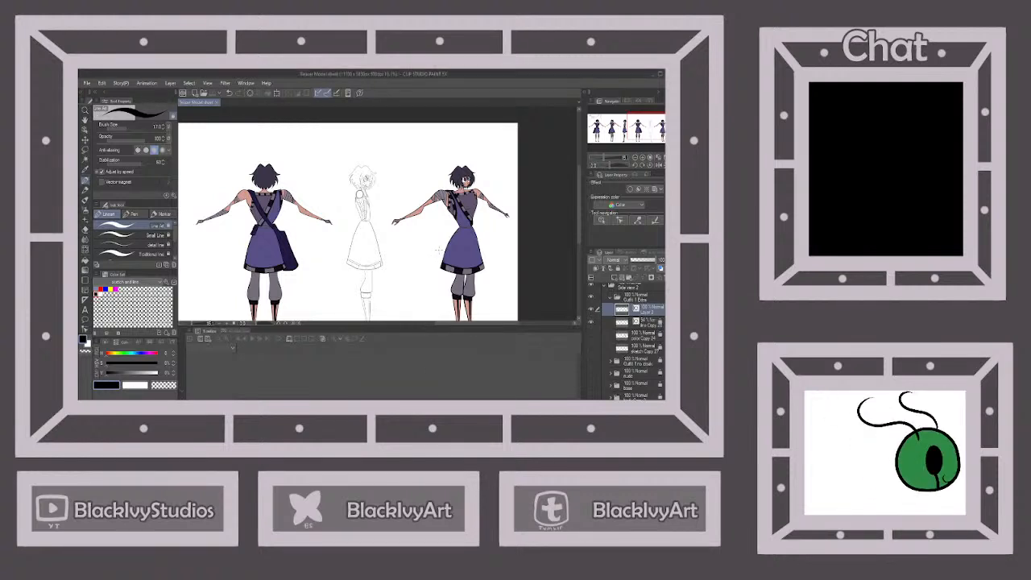
Draw the top of the bag at the second side view's waist, an arch with flaring sides closed by a curved lower edge.
{"action": "scroll", "coordinate": [386, 197], "scroll_direction": "up", "scroll_amount": 3}
{"action": "scroll", "coordinate": [387, 198], "scroll_direction": "down", "scroll_amount": 2}
{"action": "scroll", "coordinate": [355, 217], "scroll_direction": "down", "scroll_amount": 2}
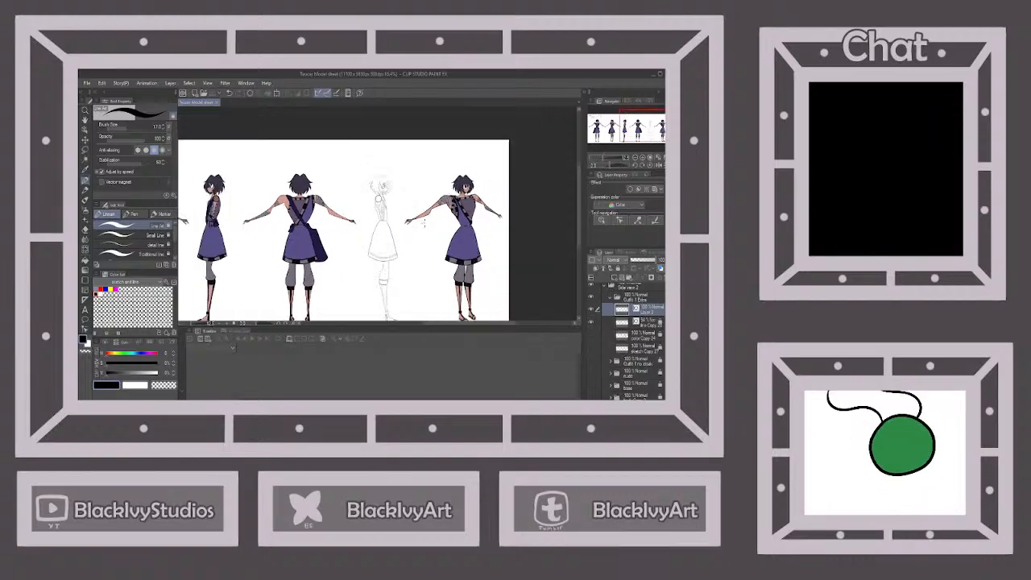
{"action": "scroll", "coordinate": [395, 222], "scroll_direction": "up", "scroll_amount": 6}
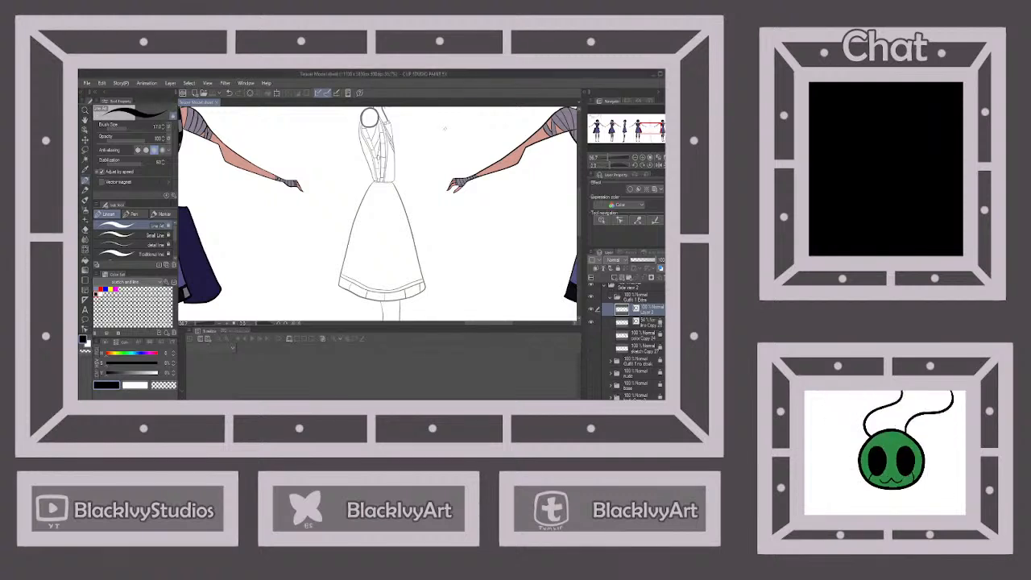
{"action": "scroll", "coordinate": [395, 223], "scroll_direction": "up", "scroll_amount": 1}
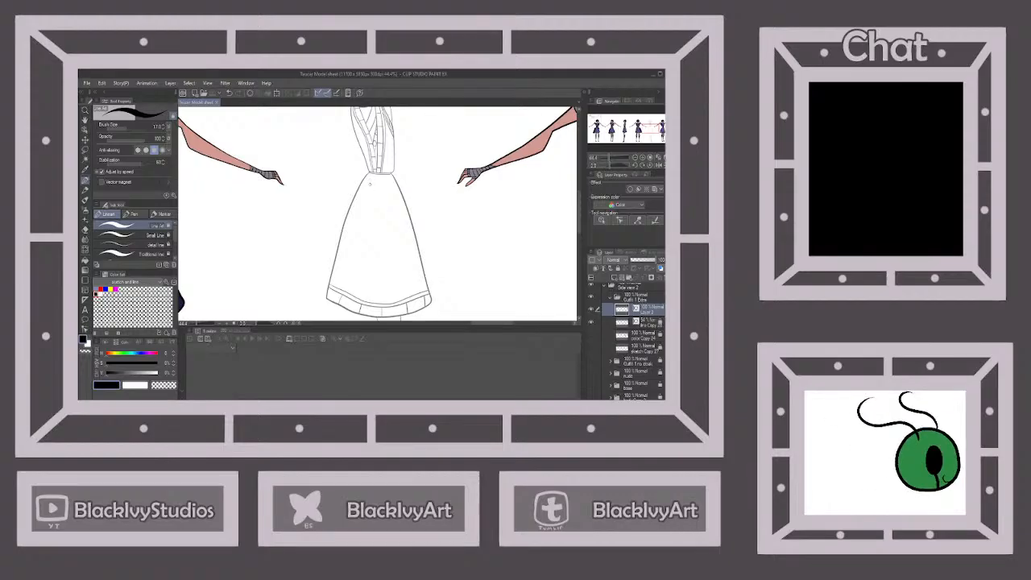
{"action": "left_click_drag", "start_coordinate": [372, 179], "coordinate": [384, 182]}
{"action": "key", "text": "ctrl+z"}
{"action": "left_click_drag", "start_coordinate": [376, 171], "coordinate": [384, 178]}
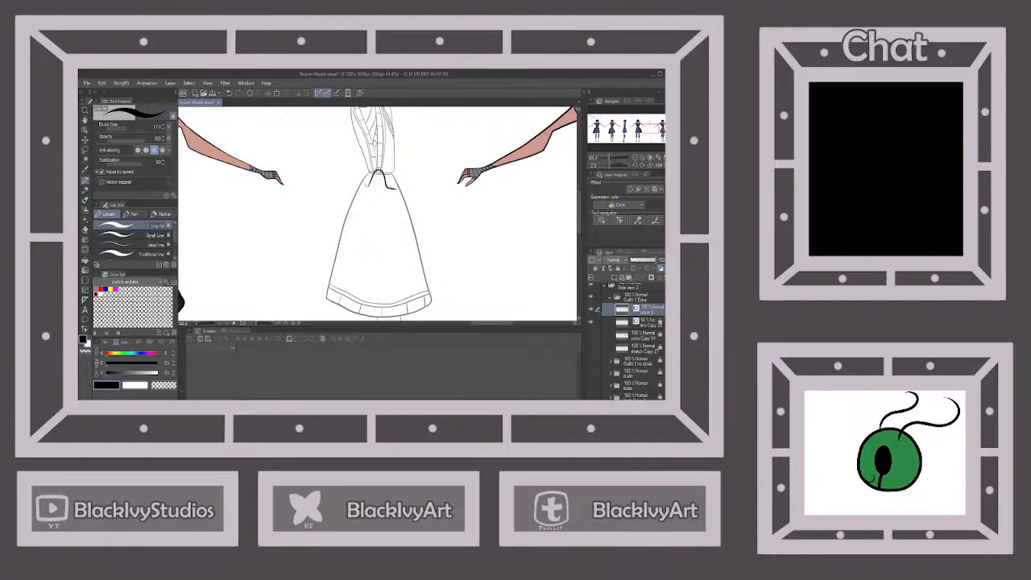
{"action": "key", "text": "ctrl+z"}
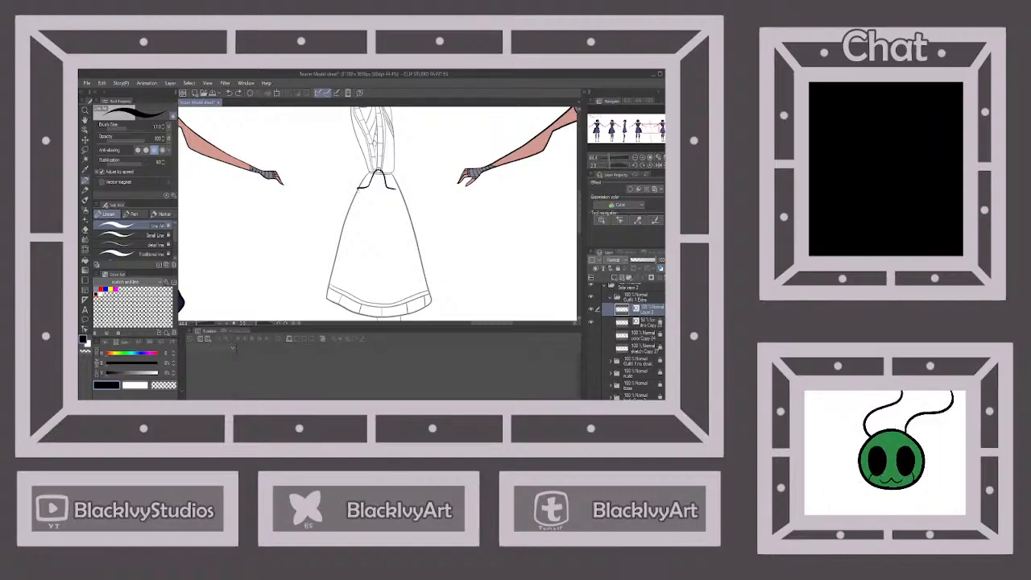
{"action": "left_click_drag", "start_coordinate": [362, 195], "coordinate": [390, 195]}
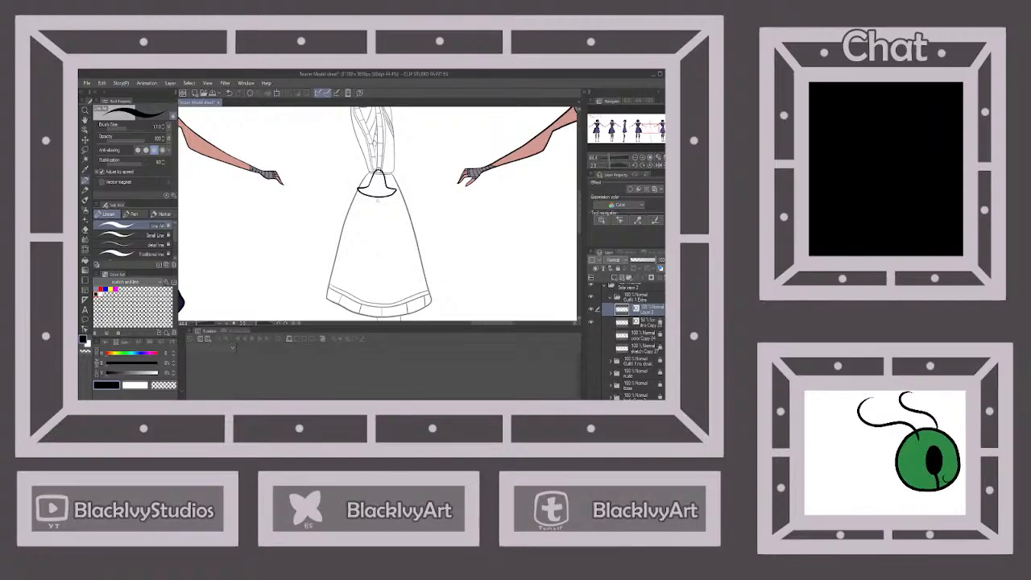
{"action": "left_click_drag", "start_coordinate": [397, 213], "coordinate": [406, 262]}
{"action": "key", "text": "ctrl+z"}
{"action": "left_click_drag", "start_coordinate": [396, 190], "coordinate": [399, 288]}
{"action": "key", "text": "ctrl+z"}
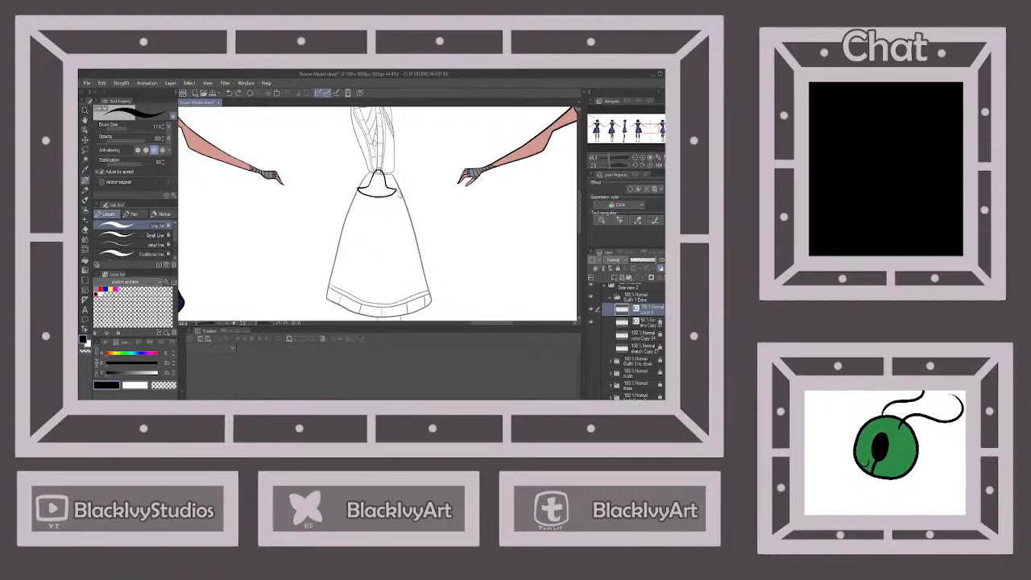
{"action": "mouse_move", "coordinate": [397, 190]}
{"action": "left_mouse_down"}
{"action": "mouse_move", "coordinate": [405, 291]}
{"action": "mouse_move", "coordinate": [355, 297]}
{"action": "left_mouse_up"}
{"action": "key", "text": "ctrl+z"}
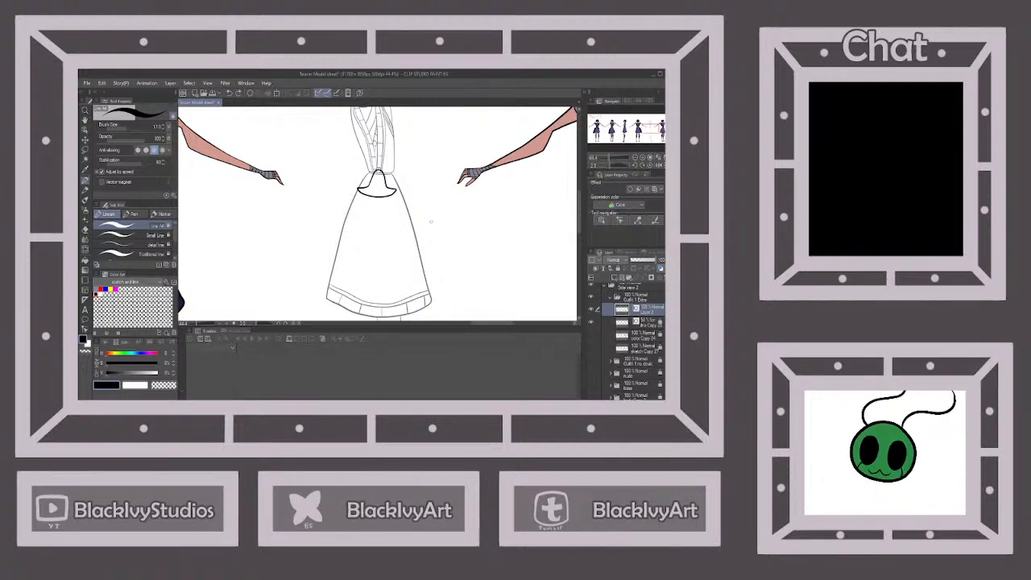
Narrow the inked bag top slightly with the Object tool and shift it up and toward the figure's front at the waist.
{"action": "scroll", "coordinate": [431, 221], "scroll_direction": "down", "scroll_amount": 5}
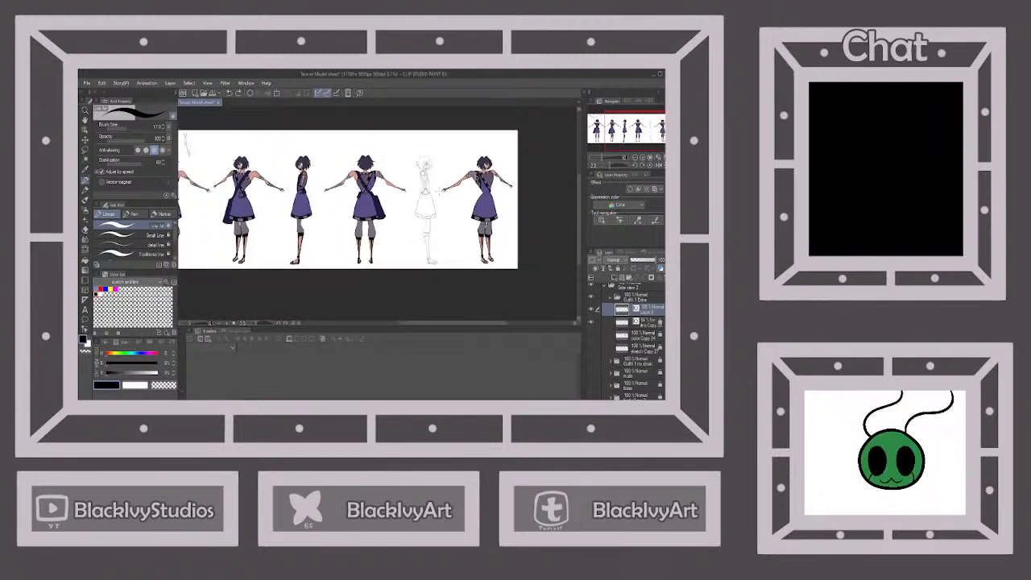
{"action": "scroll", "coordinate": [347, 200], "scroll_direction": "down", "scroll_amount": 1}
{"action": "left_click", "coordinate": [85, 129]}
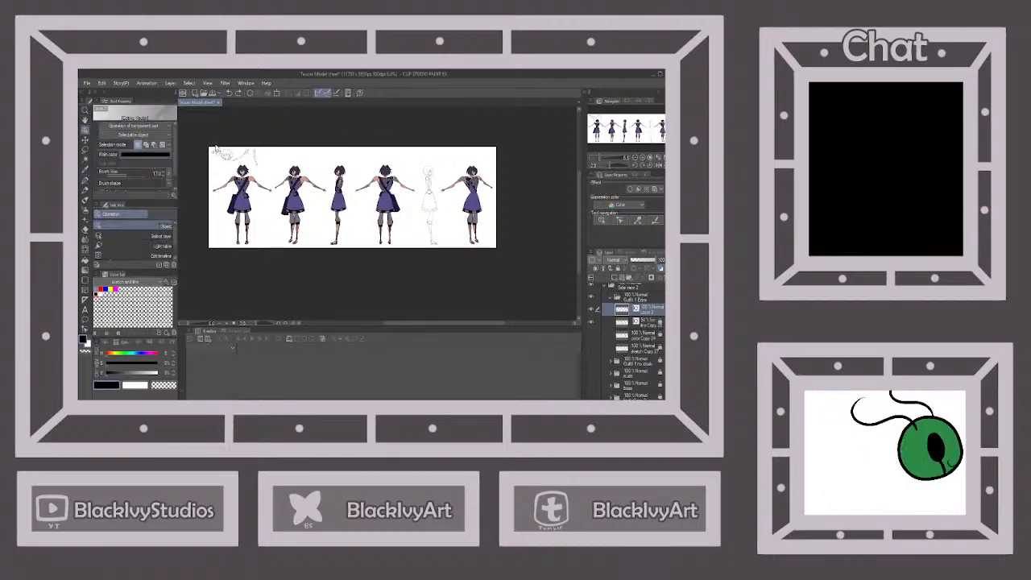
{"action": "scroll", "coordinate": [422, 181], "scroll_direction": "up", "scroll_amount": 4}
{"action": "scroll", "coordinate": [446, 222], "scroll_direction": "up", "scroll_amount": 2}
{"action": "left_click", "coordinate": [432, 205]}
{"action": "scroll", "coordinate": [433, 212], "scroll_direction": "up", "scroll_amount": 3}
{"action": "left_click", "coordinate": [418, 213], "text": "shift"}
{"action": "left_click_drag", "start_coordinate": [494, 202], "coordinate": [481, 202]}
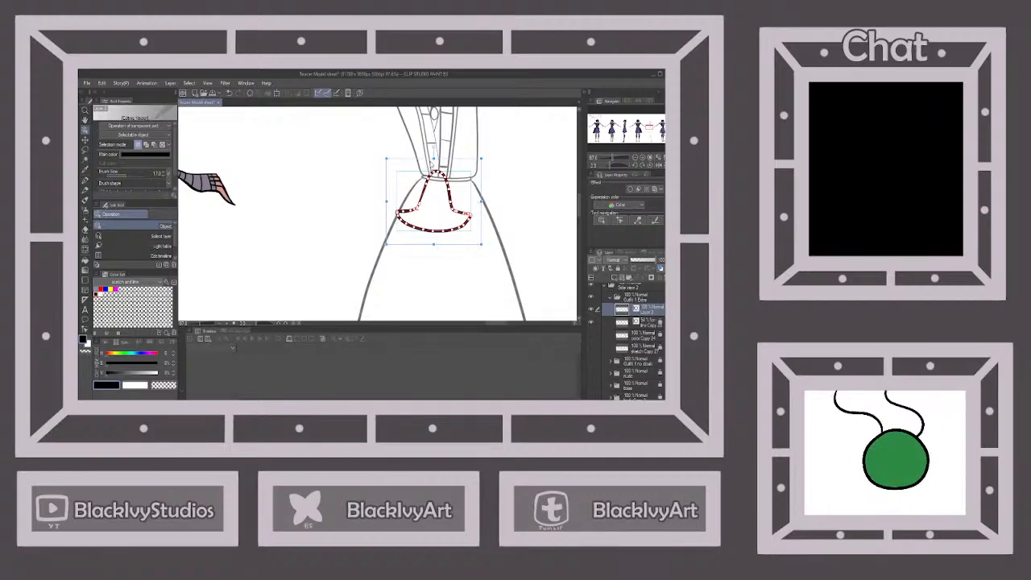
{"action": "left_click_drag", "start_coordinate": [433, 159], "coordinate": [490, 194]}
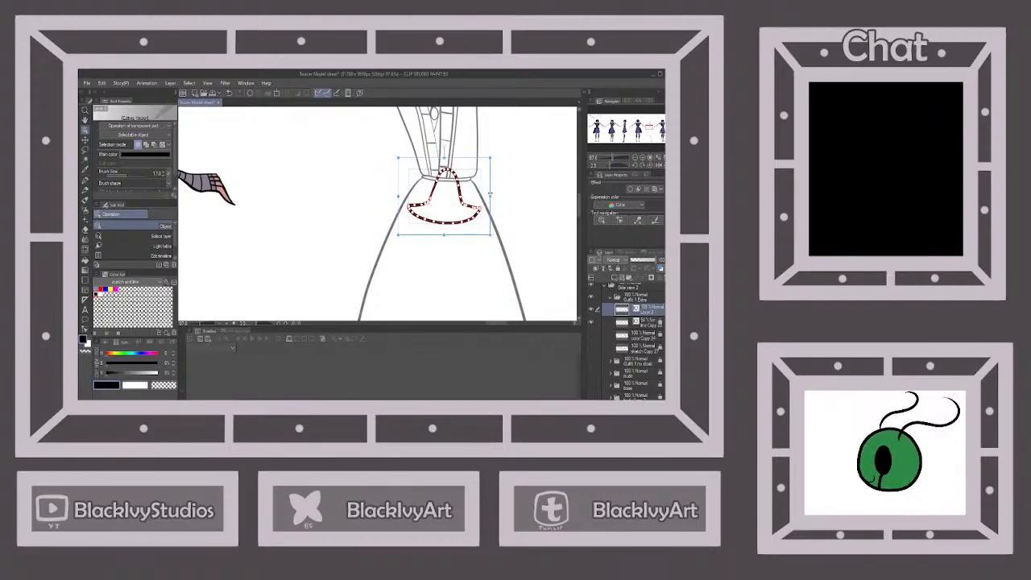
{"action": "left_click", "coordinate": [468, 162]}
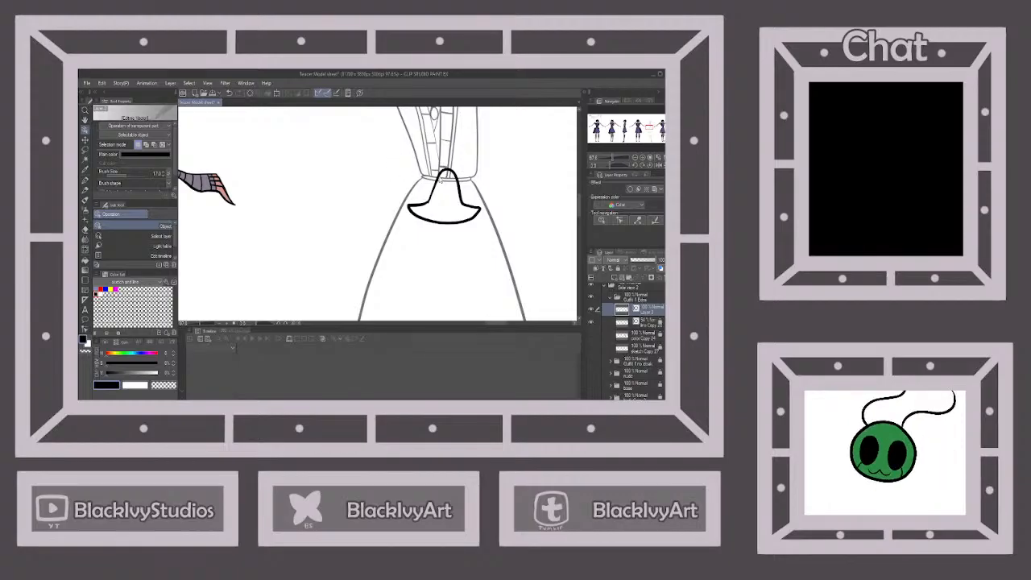
Rotate the bag top slightly counterclockwise at the second side view's waist.
{"action": "left_click", "coordinate": [470, 217]}
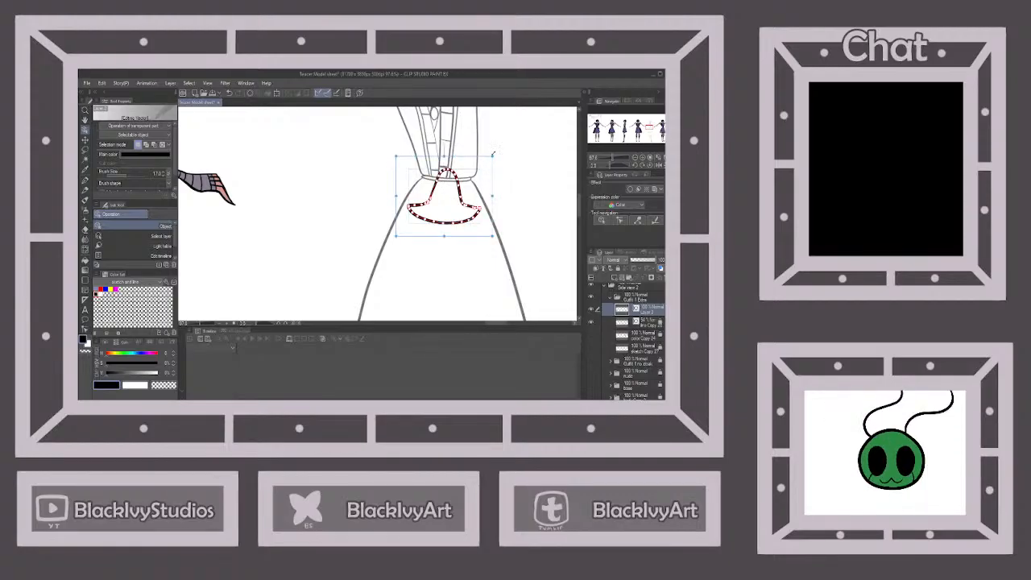
{"action": "left_click_drag", "start_coordinate": [481, 154], "coordinate": [475, 153]}
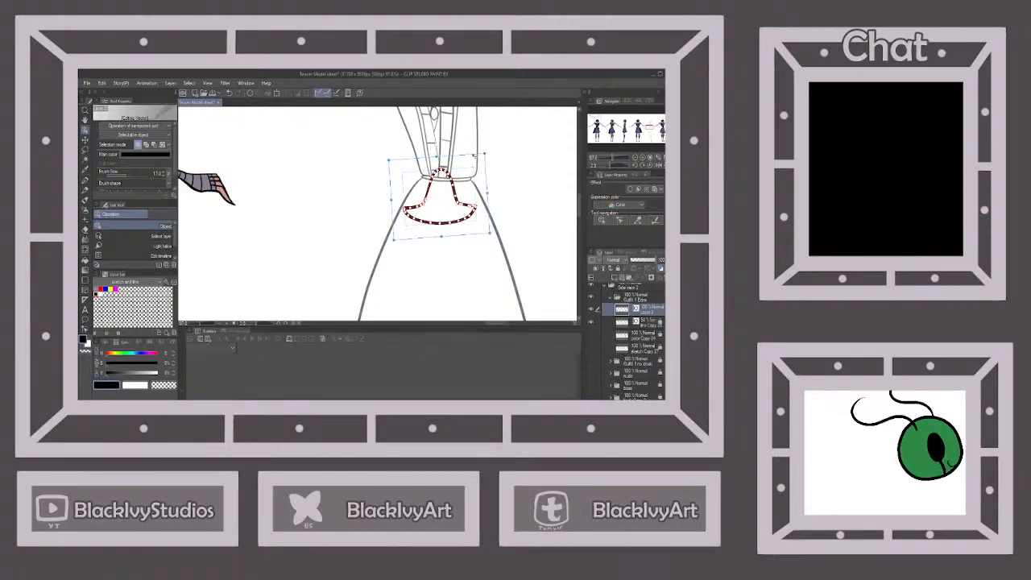
{"action": "left_click", "coordinate": [507, 163]}
{"action": "scroll", "coordinate": [275, 170], "scroll_direction": "down", "scroll_amount": 8}
{"action": "scroll", "coordinate": [395, 162], "scroll_direction": "up", "scroll_amount": 1}
{"action": "scroll", "coordinate": [395, 161], "scroll_direction": "up", "scroll_amount": 4}
{"action": "left_click", "coordinate": [388, 184]}
{"action": "left_click", "coordinate": [363, 199], "text": "shift"}
{"action": "left_click", "coordinate": [447, 162]}
{"action": "scroll", "coordinate": [429, 158], "scroll_direction": "down", "scroll_amount": 5}
Draw the bag's body with the Line Art pen, two long straight sides closed by a bottom edge over the skirt.
{"action": "left_click", "coordinate": [84, 180]}
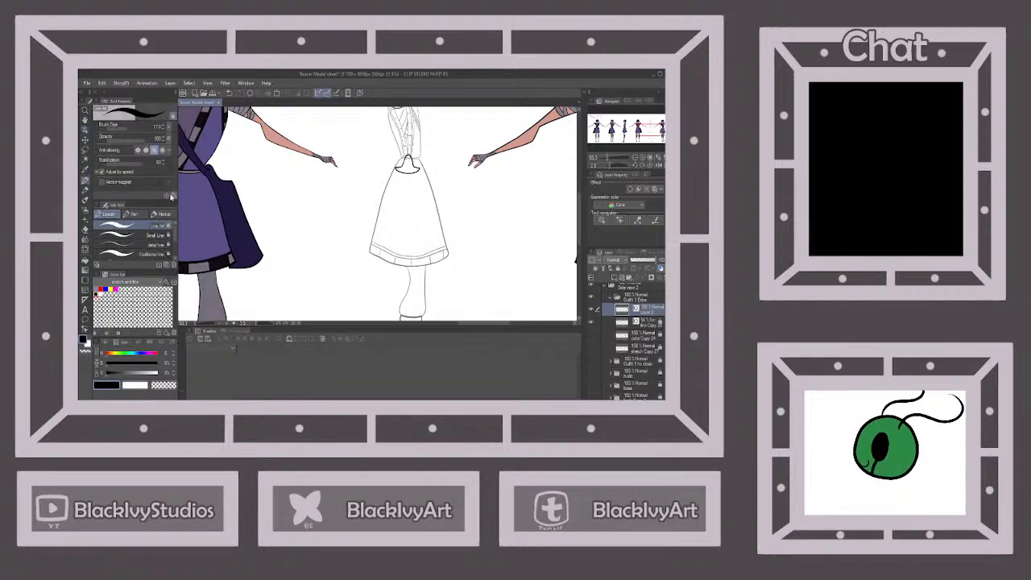
{"action": "scroll", "coordinate": [420, 224], "scroll_direction": "up", "scroll_amount": 3}
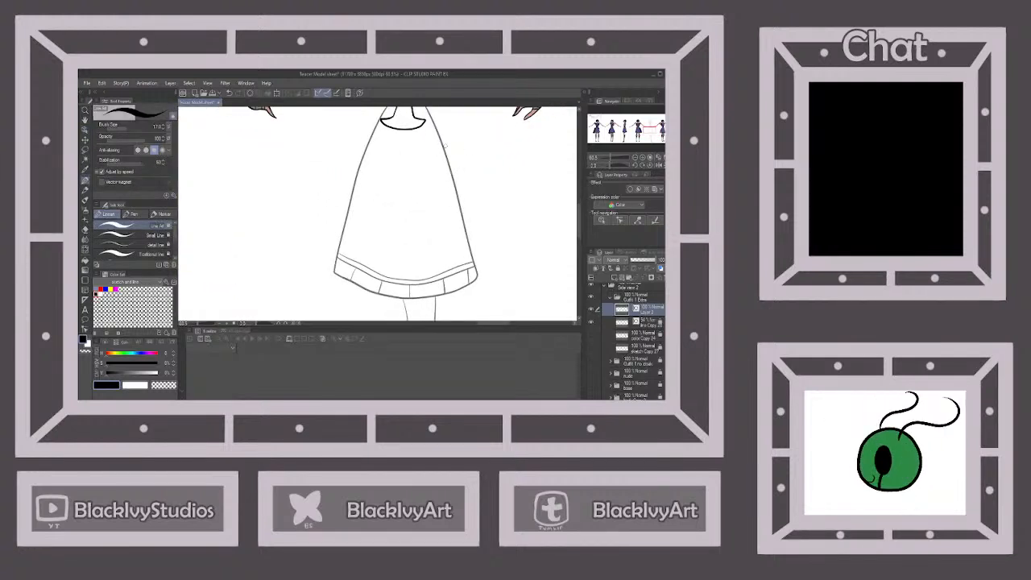
{"action": "left_click_drag", "start_coordinate": [426, 118], "coordinate": [414, 213]}
{"action": "key", "text": "ctrl+z"}
{"action": "left_click_drag", "start_coordinate": [425, 120], "coordinate": [420, 232]}
{"action": "key", "text": "ctrl+z"}
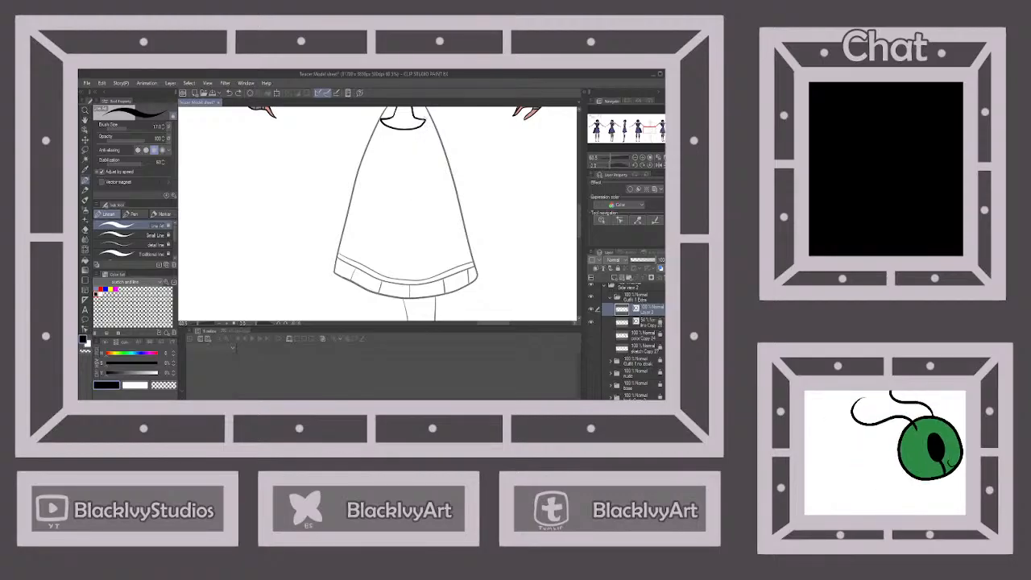
{"action": "left_click_drag", "start_coordinate": [424, 119], "coordinate": [423, 217]}
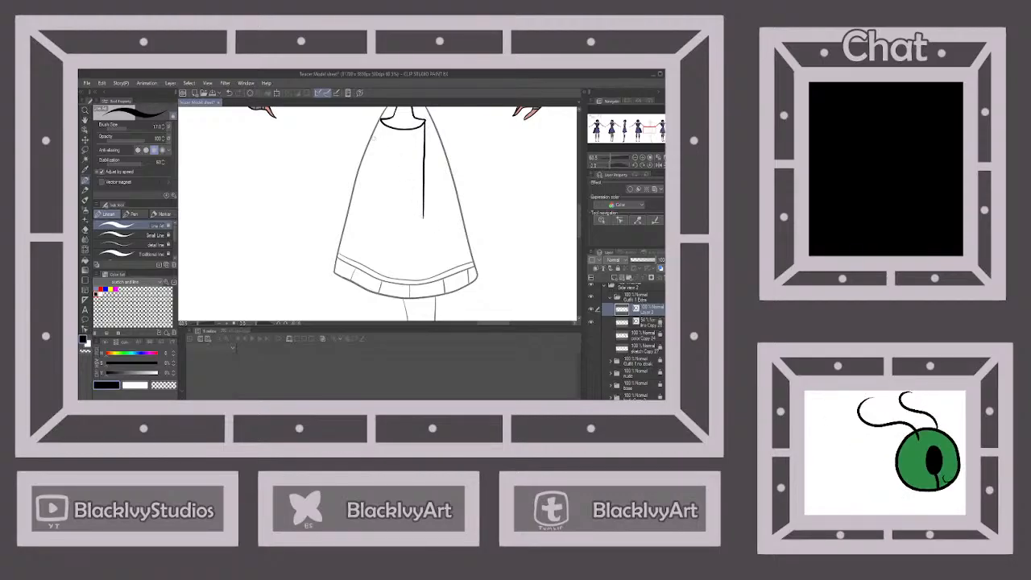
{"action": "left_click_drag", "start_coordinate": [381, 122], "coordinate": [372, 206]}
{"action": "key", "text": "ctrl+z"}
{"action": "mouse_move", "coordinate": [381, 123]}
{"action": "left_mouse_down"}
{"action": "mouse_move", "coordinate": [375, 234]}
{"action": "mouse_move", "coordinate": [424, 238]}
{"action": "left_mouse_up"}
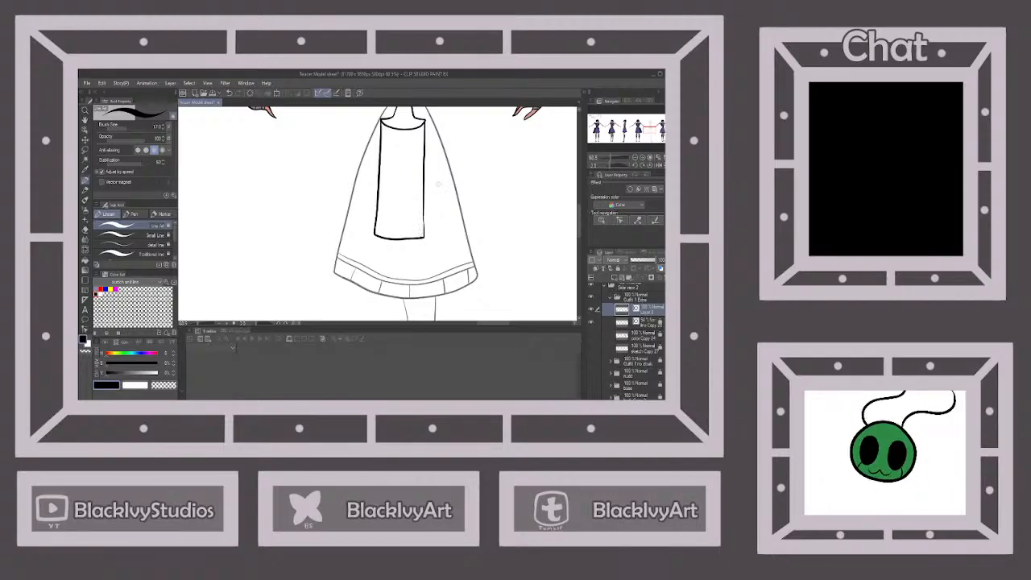
{"action": "scroll", "coordinate": [438, 184], "scroll_direction": "down", "scroll_amount": 6}
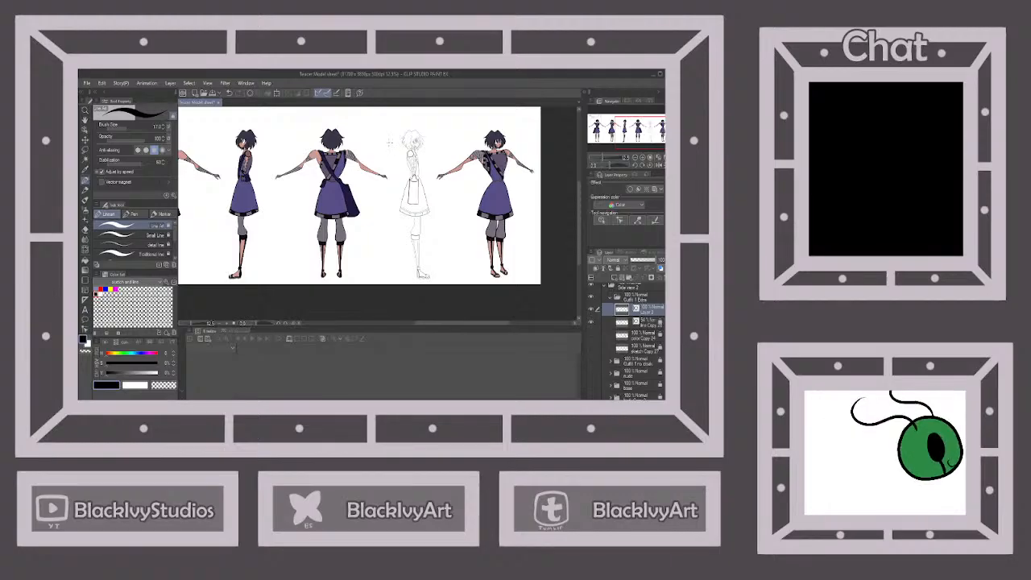
{"action": "scroll", "coordinate": [378, 153], "scroll_direction": "up", "scroll_amount": 3}
{"action": "scroll", "coordinate": [379, 214], "scroll_direction": "down", "scroll_amount": 2}
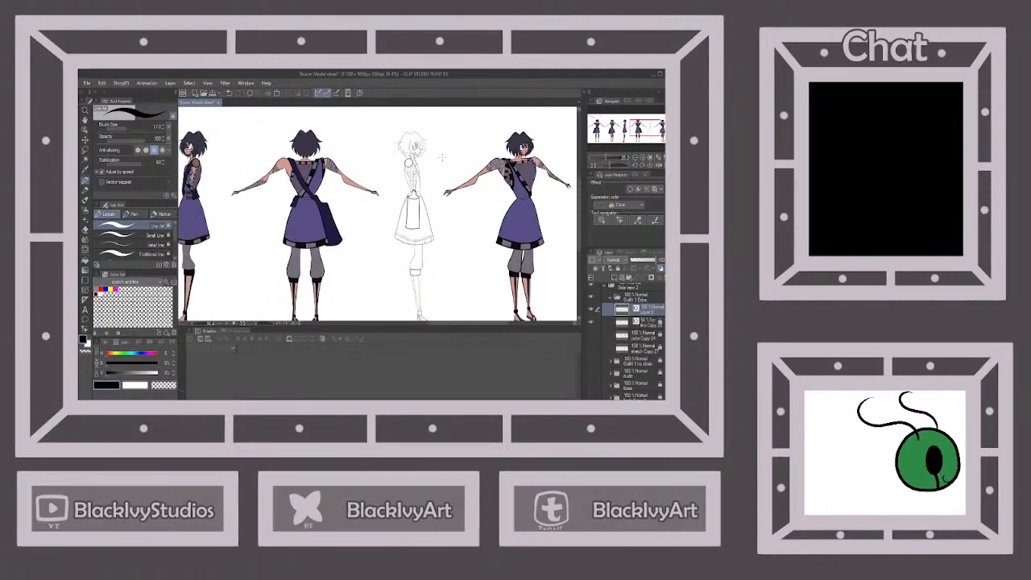
{"action": "scroll", "coordinate": [379, 214], "scroll_direction": "up", "scroll_amount": 4}
{"action": "scroll", "coordinate": [378, 213], "scroll_direction": "up", "scroll_amount": 2}
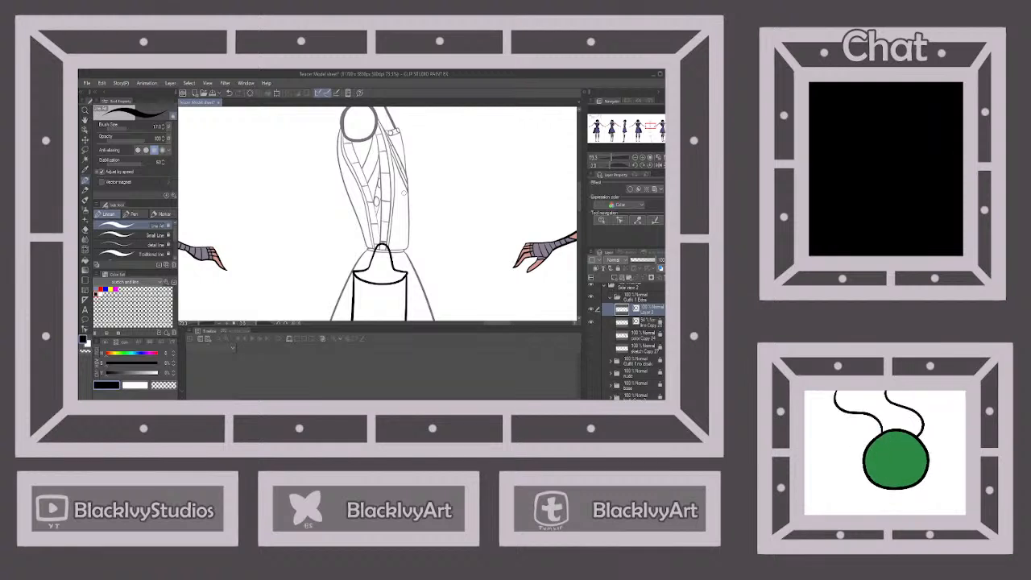
{"action": "left_click_drag", "start_coordinate": [385, 257], "coordinate": [394, 115]}
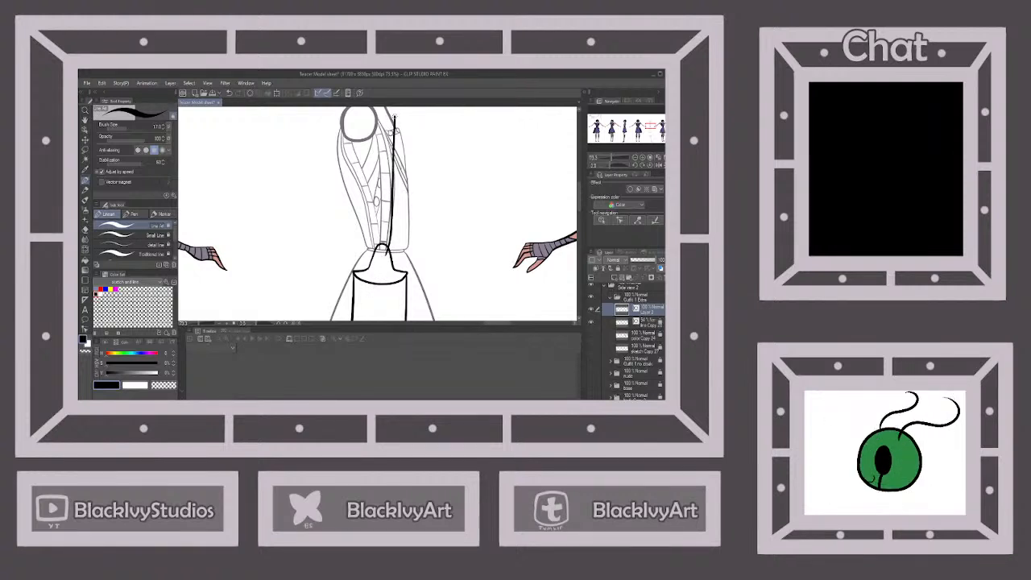
{"action": "key", "text": "ctrl+z"}
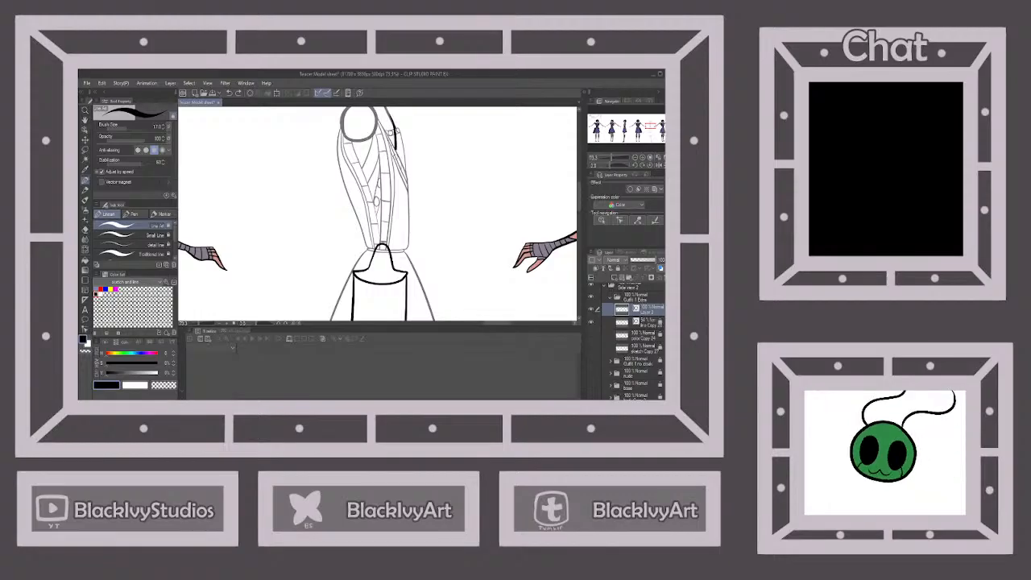
{"action": "left_click_drag", "start_coordinate": [395, 120], "coordinate": [386, 263]}
{"action": "key", "text": "ctrl+z"}
{"action": "mouse_move", "coordinate": [390, 108]}
{"action": "left_mouse_down"}
{"action": "mouse_move", "coordinate": [398, 177]}
{"action": "mouse_move", "coordinate": [383, 262]}
{"action": "mouse_move", "coordinate": [411, 169]}
{"action": "mouse_move", "coordinate": [402, 124]}
{"action": "mouse_move", "coordinate": [385, 108]}
{"action": "left_mouse_up"}
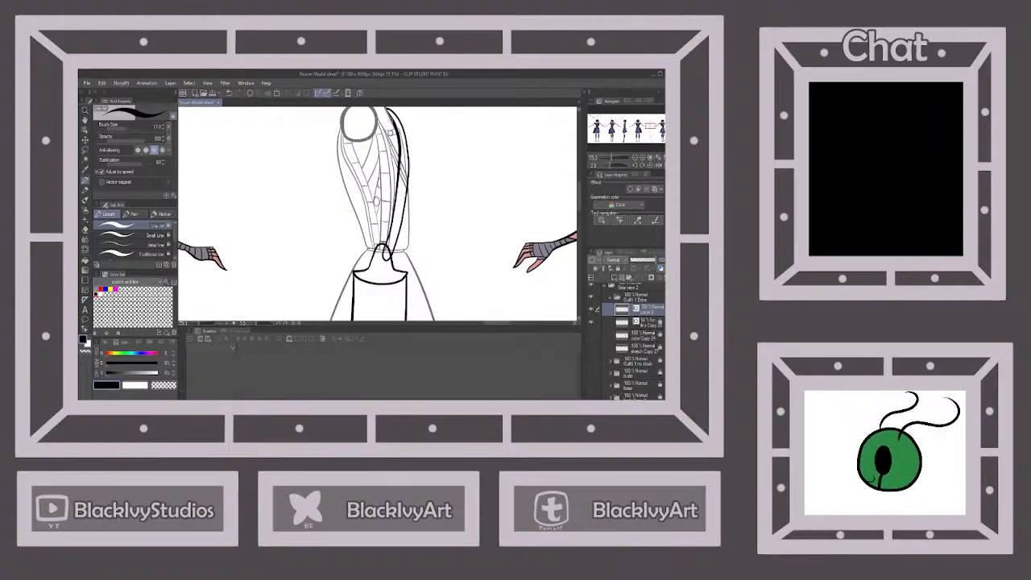
{"action": "mouse_move", "coordinate": [375, 259]}
{"action": "left_mouse_down"}
{"action": "mouse_move", "coordinate": [377, 242]}
{"action": "mouse_move", "coordinate": [344, 192]}
{"action": "mouse_move", "coordinate": [370, 256]}
{"action": "left_mouse_up"}
{"action": "key", "text": "ctrl+z"}
{"action": "mouse_move", "coordinate": [337, 159]}
{"action": "left_mouse_down"}
{"action": "mouse_move", "coordinate": [345, 211]}
{"action": "mouse_move", "coordinate": [370, 260]}
{"action": "left_mouse_up"}
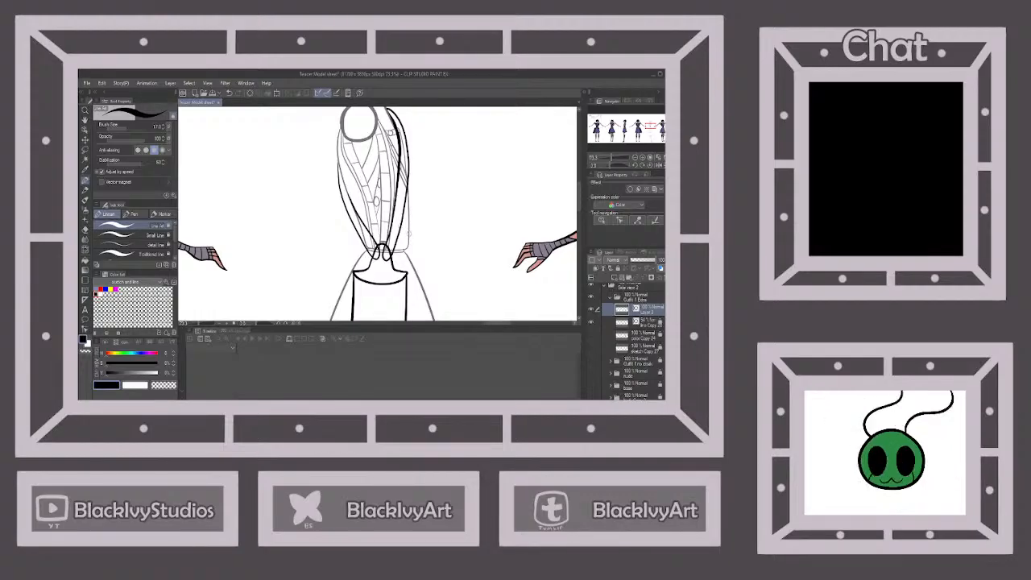
{"action": "key", "text": "ctrl+z"}
{"action": "key", "text": "ctrl+z"}
{"action": "key", "text": "ctrl+z"}
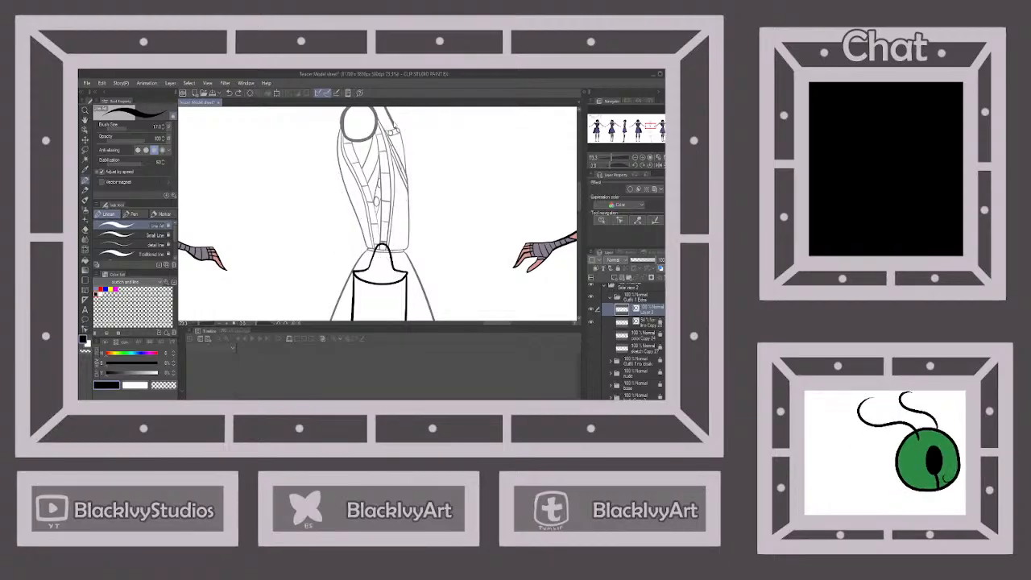
Draw the shoulder strap along the front and back of the torso, each as two lines running down to the bag's upper corners.
{"action": "mouse_move", "coordinate": [388, 115]}
{"action": "left_mouse_down"}
{"action": "mouse_move", "coordinate": [403, 217]}
{"action": "mouse_move", "coordinate": [398, 281]}
{"action": "left_mouse_up"}
{"action": "mouse_move", "coordinate": [388, 111]}
{"action": "left_mouse_down"}
{"action": "mouse_move", "coordinate": [405, 160]}
{"action": "mouse_move", "coordinate": [406, 273]}
{"action": "left_mouse_up"}
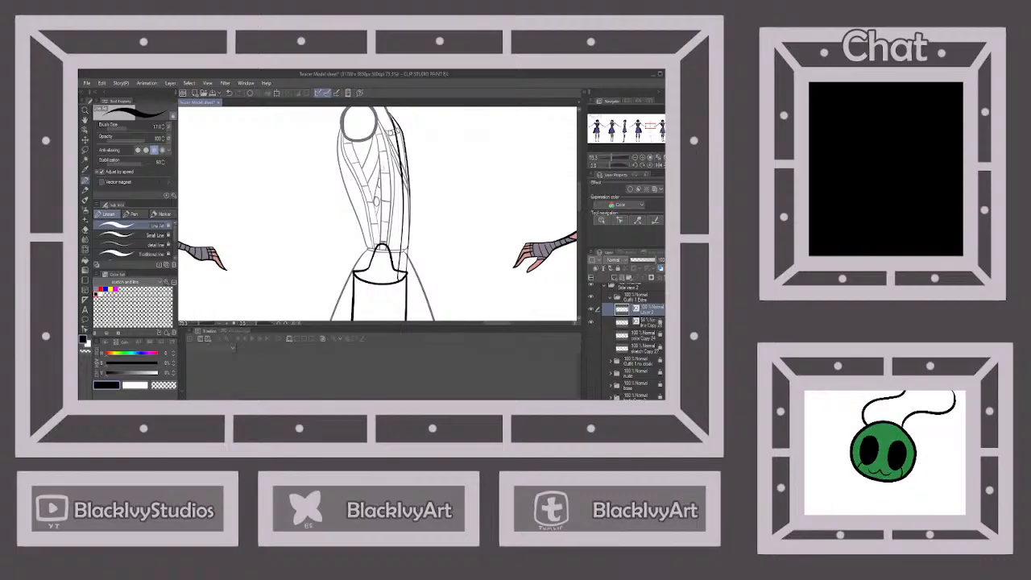
{"action": "left_click_drag", "start_coordinate": [335, 145], "coordinate": [372, 262]}
{"action": "key", "text": "ctrl+z"}
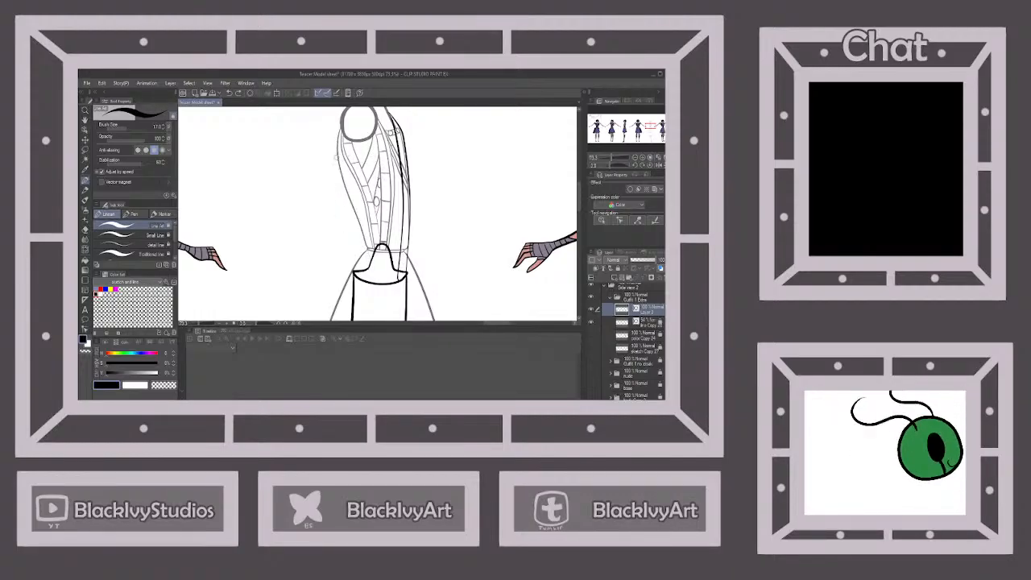
{"action": "mouse_move", "coordinate": [338, 164]}
{"action": "left_mouse_down"}
{"action": "mouse_move", "coordinate": [367, 264]}
{"action": "mouse_move", "coordinate": [357, 276]}
{"action": "left_mouse_up"}
{"action": "key", "text": "ctrl+z"}
{"action": "left_click_drag", "start_coordinate": [340, 174], "coordinate": [364, 278]}
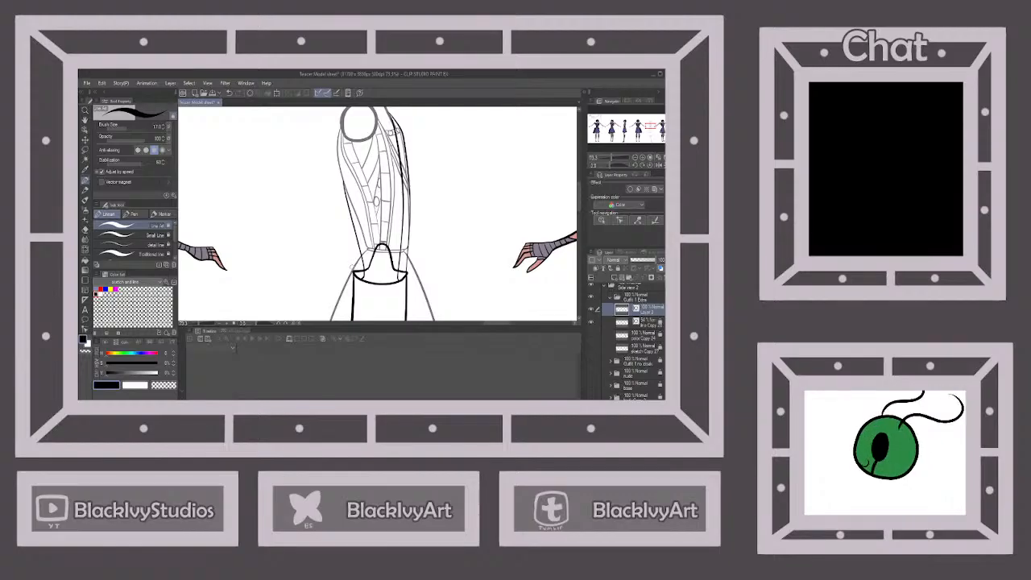
{"action": "left_click_drag", "start_coordinate": [352, 261], "coordinate": [339, 168]}
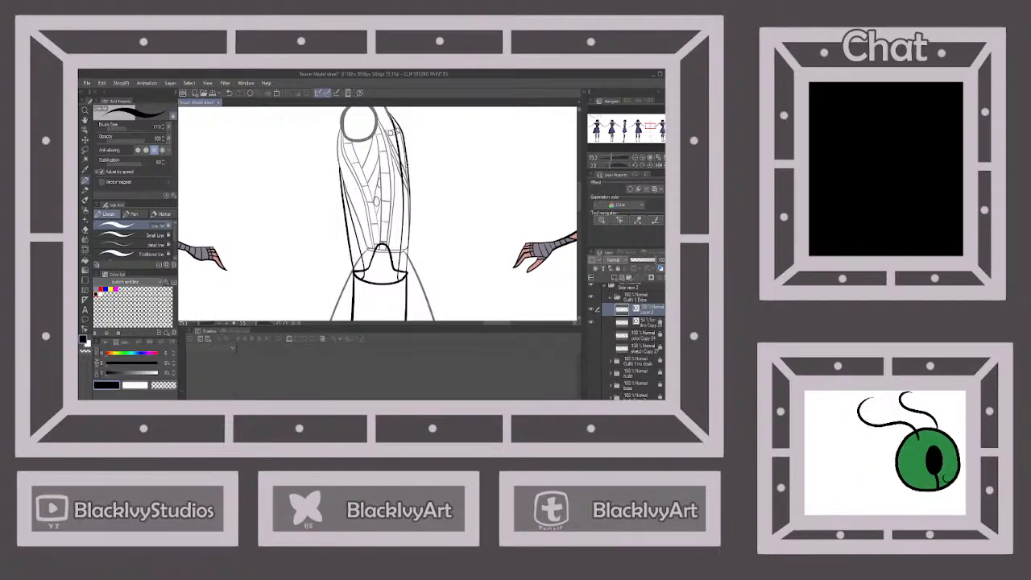
Erase the part of the bag top's upper outline that crosses the front strap end, using the Hard vector eraser.
{"action": "left_click", "coordinate": [86, 230]}
{"action": "scroll", "coordinate": [427, 284], "scroll_direction": "up", "scroll_amount": 3}
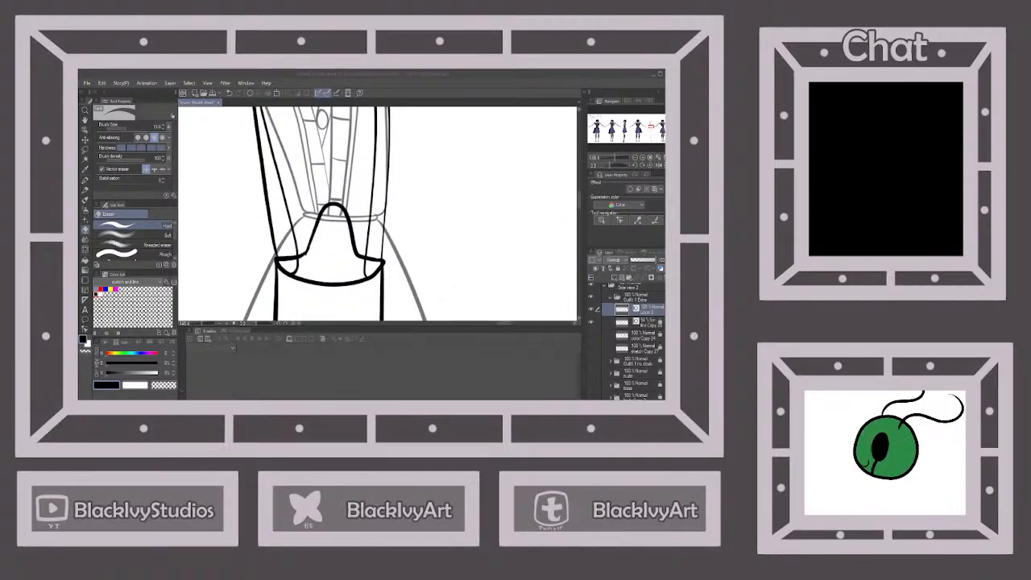
{"action": "scroll", "coordinate": [374, 285], "scroll_direction": "up", "scroll_amount": 5}
{"action": "left_click_drag", "start_coordinate": [362, 231], "coordinate": [368, 235]}
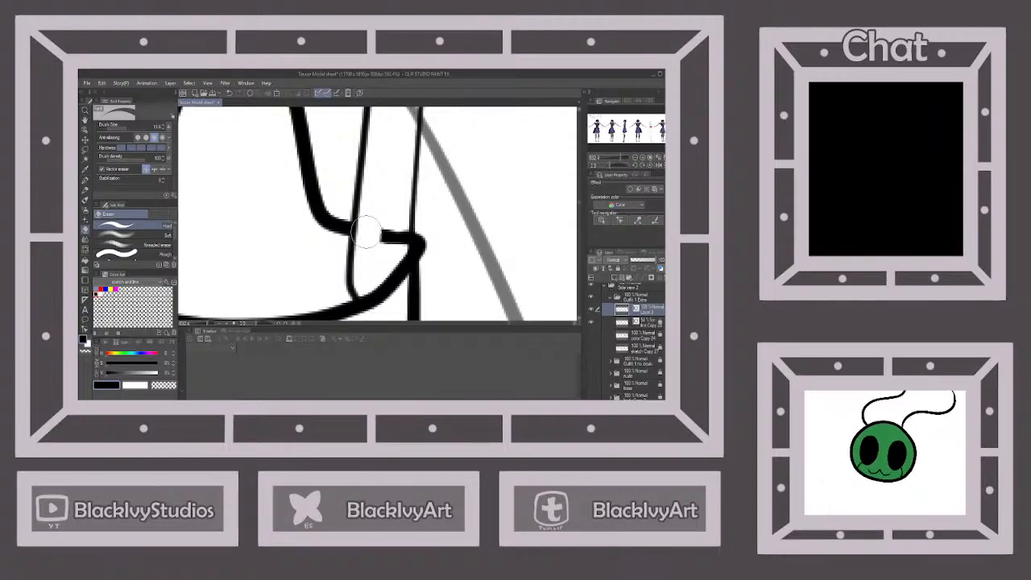
{"action": "scroll", "coordinate": [386, 231], "scroll_direction": "up", "scroll_amount": 3}
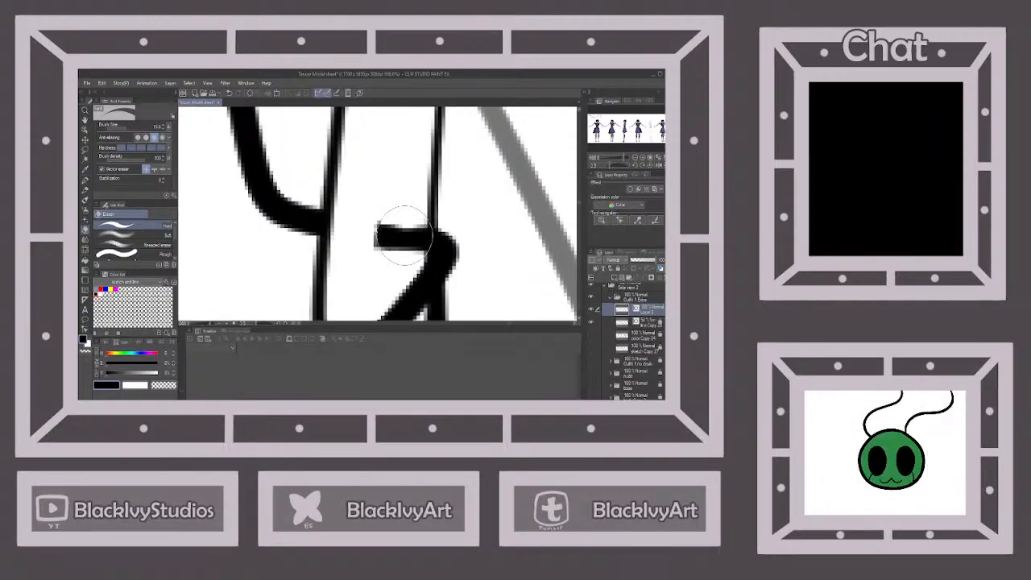
{"action": "left_click_drag", "start_coordinate": [406, 233], "coordinate": [394, 228]}
{"action": "left_click", "coordinate": [393, 229]}
{"action": "scroll", "coordinate": [392, 232], "scroll_direction": "down", "scroll_amount": 4}
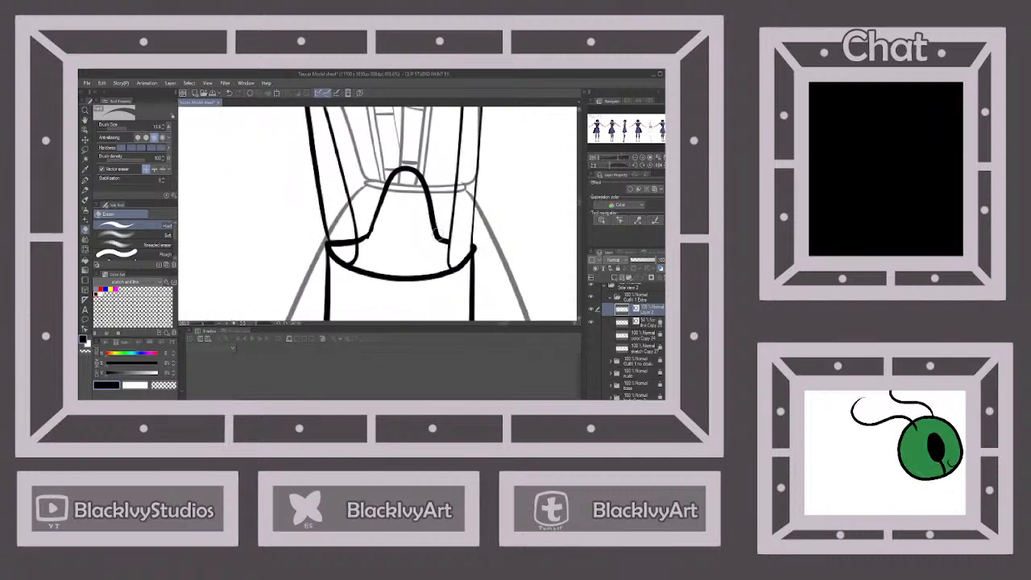
Erase the part of the bag top's upper outline that crosses the back strap end.
{"action": "scroll", "coordinate": [342, 248], "scroll_direction": "up", "scroll_amount": 2}
{"action": "left_click", "coordinate": [343, 246]}
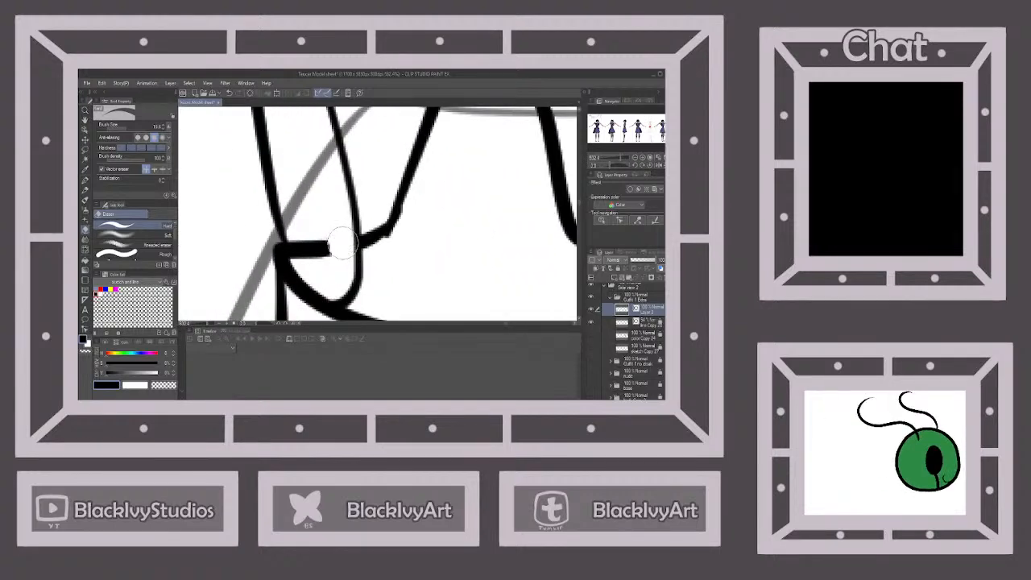
{"action": "left_click_drag", "start_coordinate": [323, 246], "coordinate": [298, 246]}
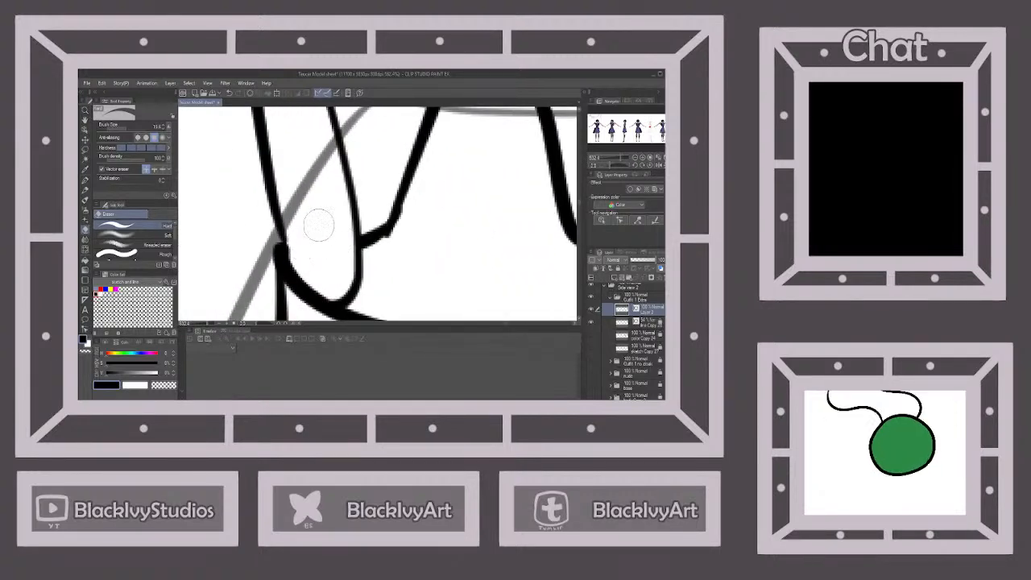
{"action": "scroll", "coordinate": [323, 220], "scroll_direction": "down", "scroll_amount": 3}
{"action": "scroll", "coordinate": [324, 220], "scroll_direction": "down", "scroll_amount": 2}
Draw a small round rivet on each of the two strap ends at the bag's upper corners with the Line Art pen.
{"action": "left_click", "coordinate": [86, 180]}
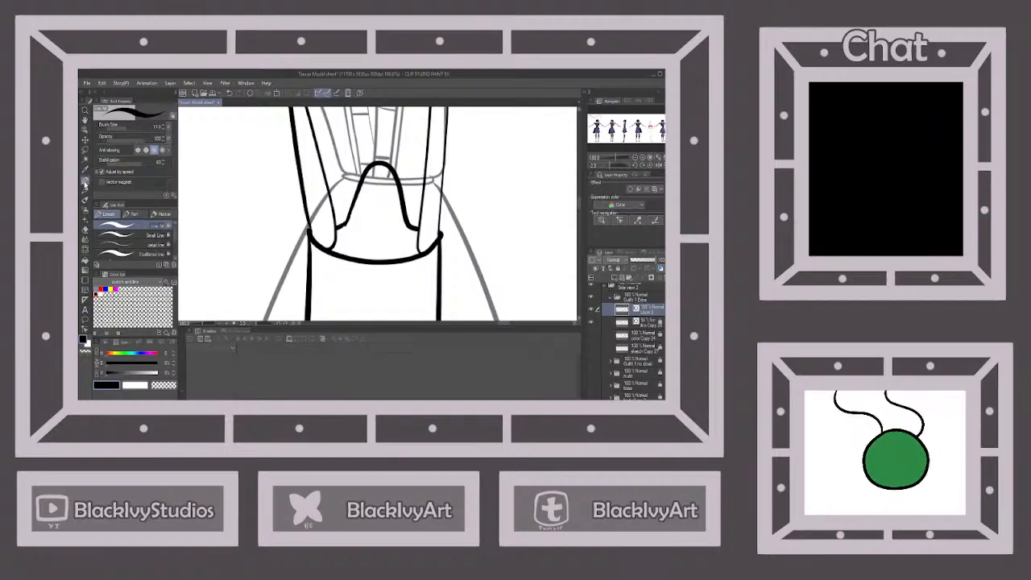
{"action": "scroll", "coordinate": [307, 234], "scroll_direction": "up", "scroll_amount": 2}
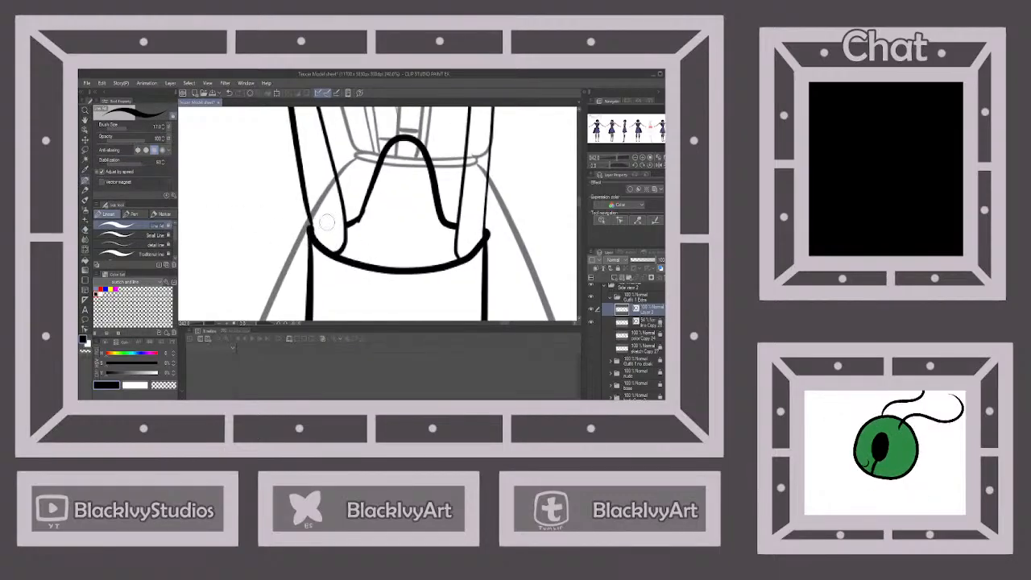
{"action": "mouse_move", "coordinate": [330, 229]}
{"action": "left_mouse_down"}
{"action": "mouse_move", "coordinate": [333, 239]}
{"action": "mouse_move", "coordinate": [330, 229]}
{"action": "left_mouse_up"}
{"action": "left_click_drag", "start_coordinate": [463, 240], "coordinate": [466, 237]}
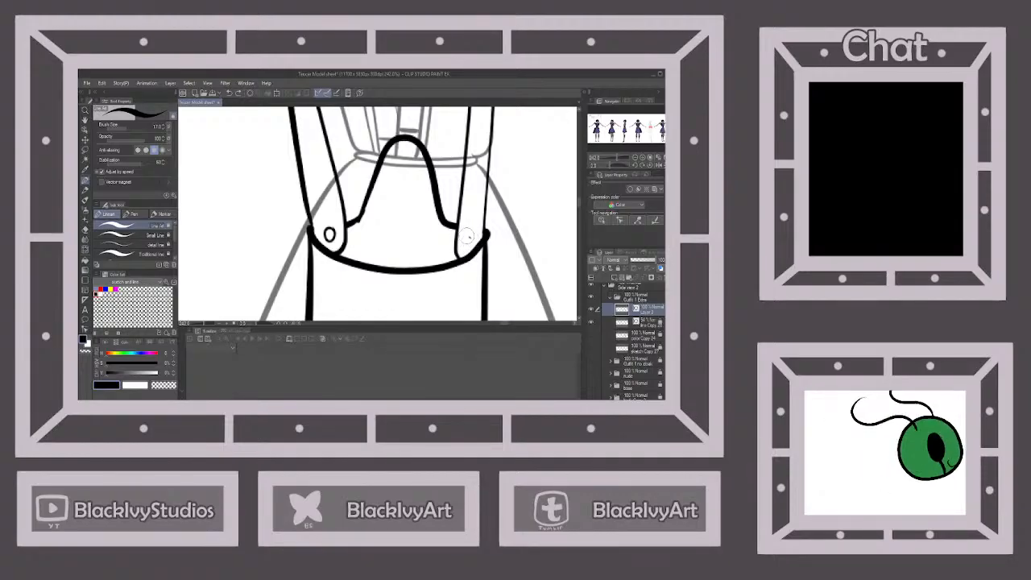
{"action": "left_click_drag", "start_coordinate": [469, 245], "coordinate": [468, 239]}
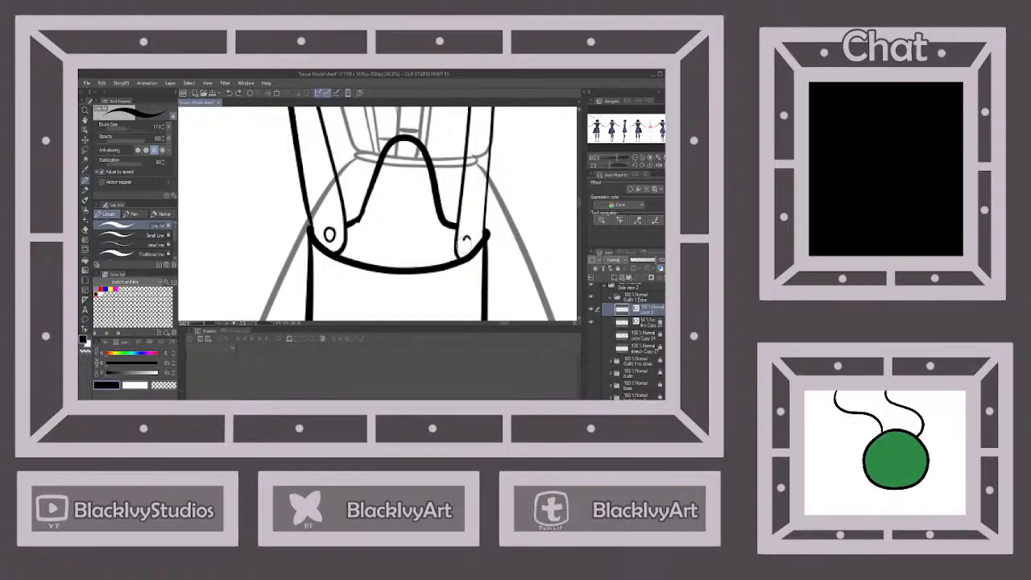
{"action": "left_click_drag", "start_coordinate": [472, 237], "coordinate": [467, 234]}
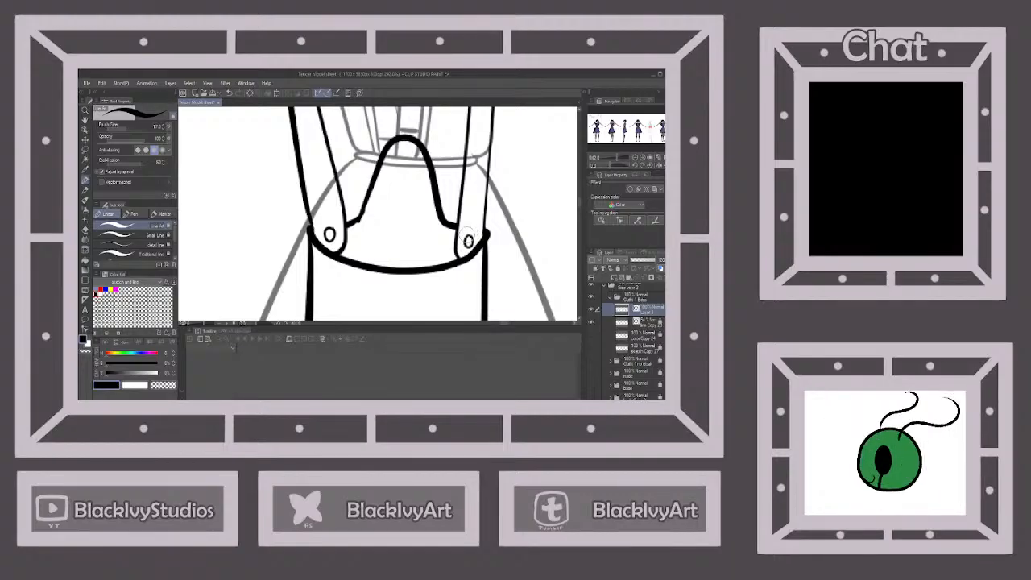
Select the bag body's side and bottom strokes with the Object tool and stretch them downward to lengthen the bag.
{"action": "scroll", "coordinate": [468, 239], "scroll_direction": "down", "scroll_amount": 10}
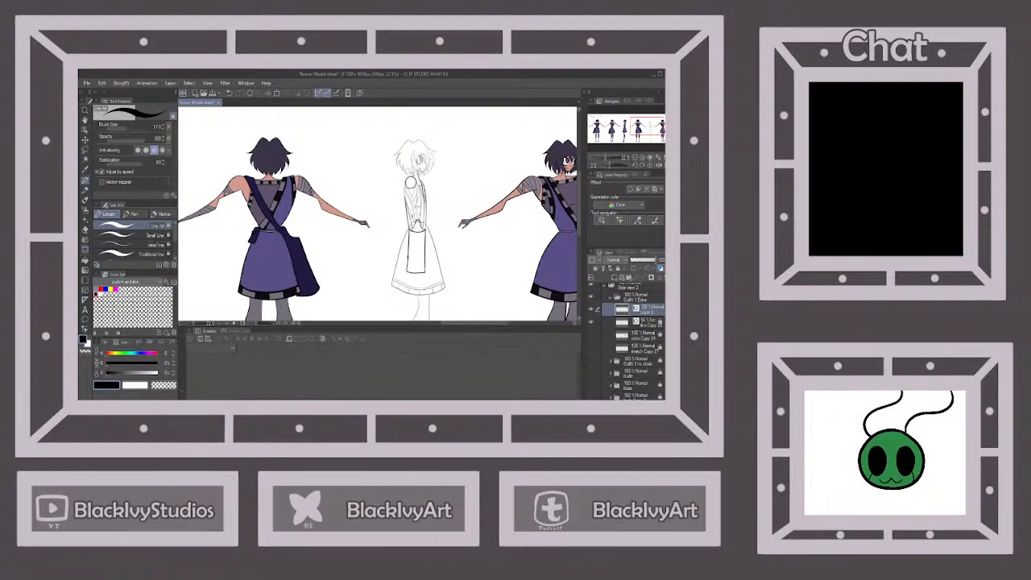
{"action": "scroll", "coordinate": [451, 241], "scroll_direction": "down", "scroll_amount": 5}
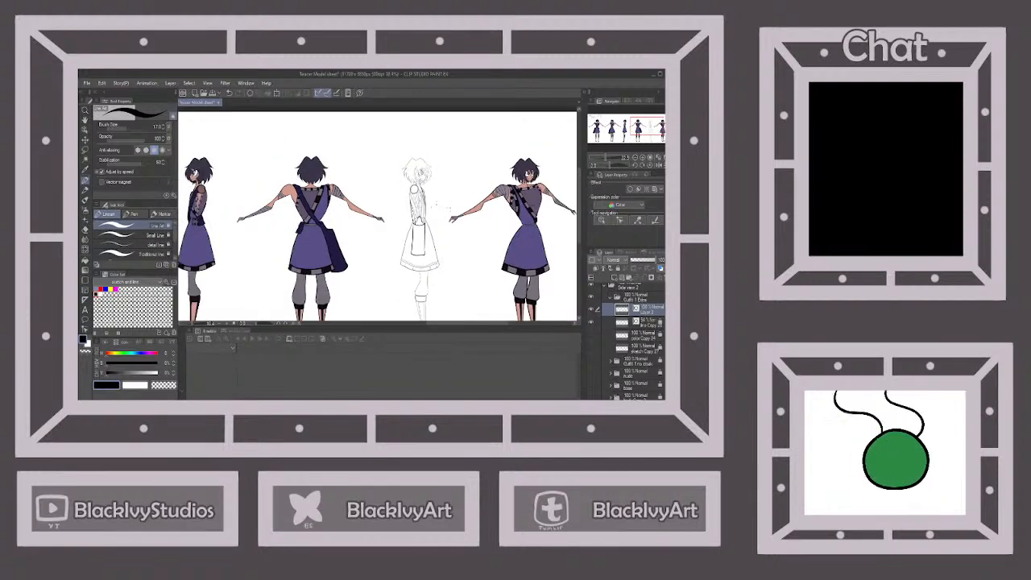
{"action": "left_click", "coordinate": [86, 129]}
{"action": "scroll", "coordinate": [435, 242], "scroll_direction": "up", "scroll_amount": 5}
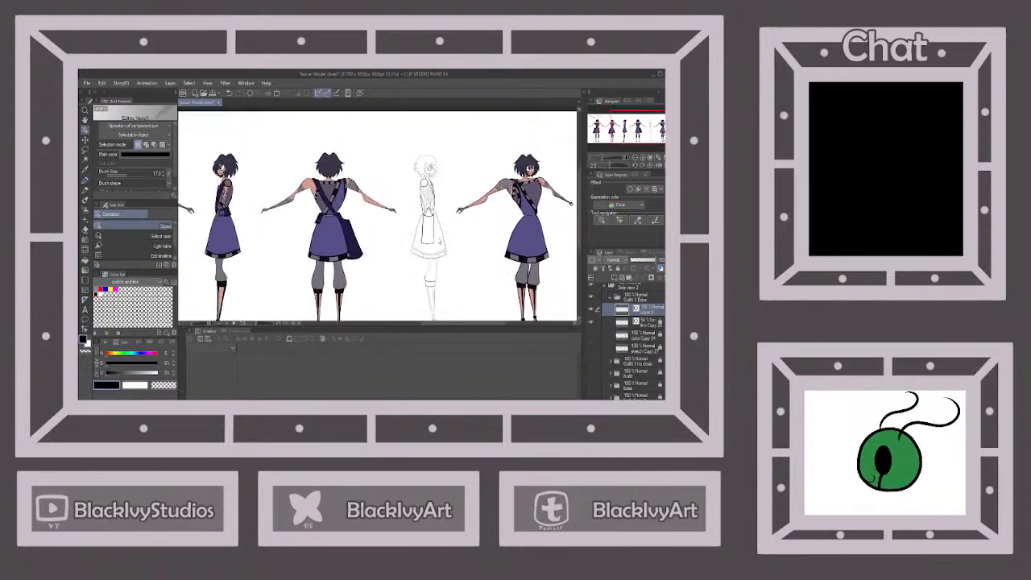
{"action": "scroll", "coordinate": [430, 251], "scroll_direction": "up", "scroll_amount": 4}
{"action": "left_click", "coordinate": [431, 238]}
{"action": "left_click", "coordinate": [438, 224], "text": "shift"}
{"action": "left_click_drag", "start_coordinate": [418, 260], "coordinate": [419, 278]}
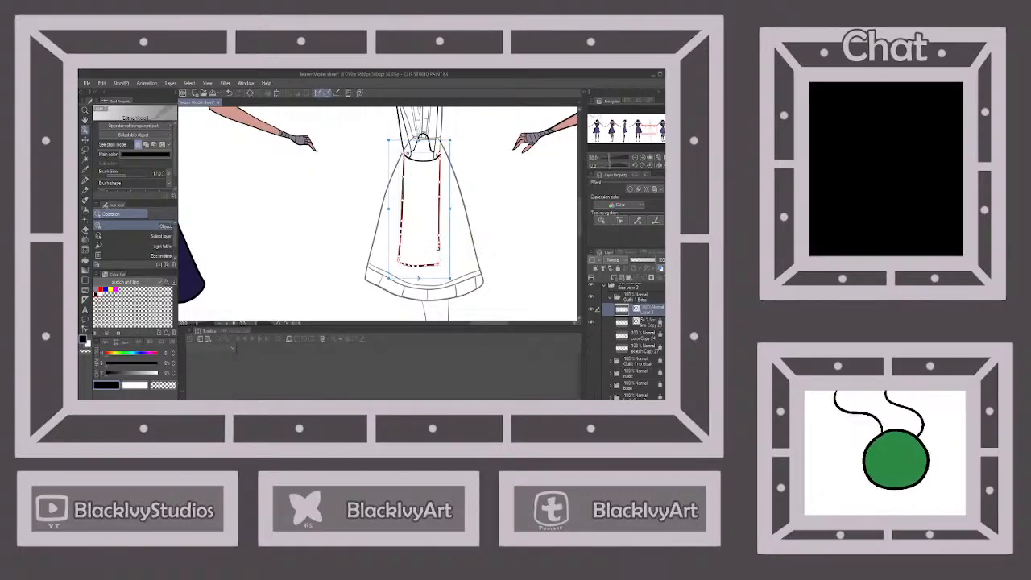
Adjust the short stroke at the bag's lower front corner so it joins the side line and the bottom edge.
{"action": "left_click", "coordinate": [438, 252]}
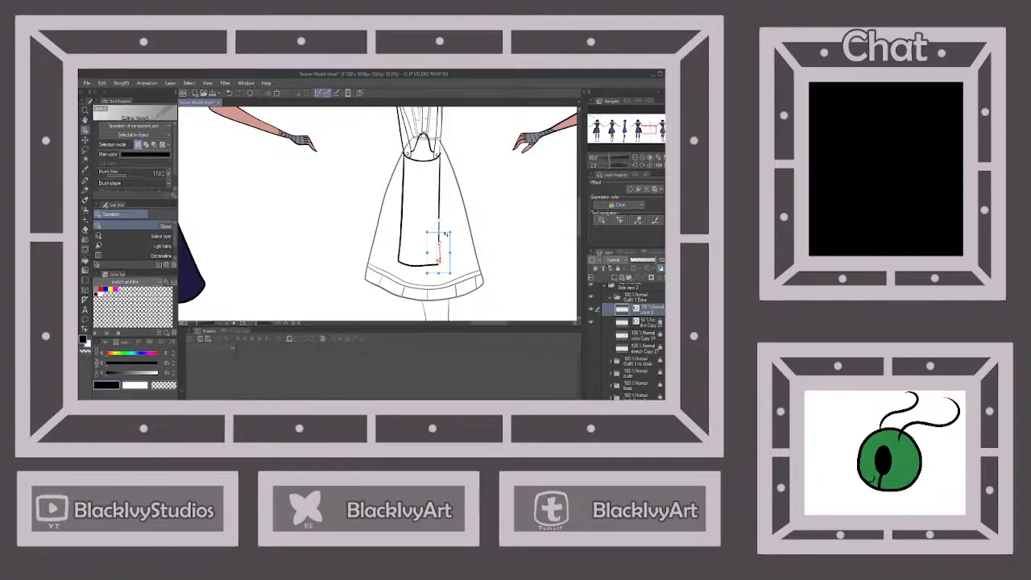
{"action": "scroll", "coordinate": [453, 274], "scroll_direction": "up", "scroll_amount": 3}
{"action": "scroll", "coordinate": [452, 254], "scroll_direction": "up", "scroll_amount": 2}
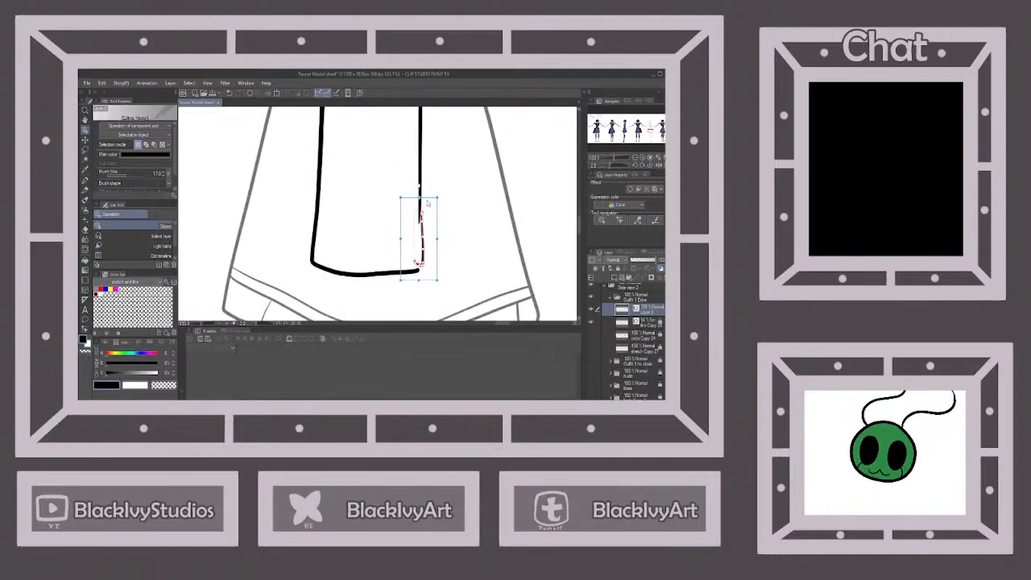
{"action": "left_click_drag", "start_coordinate": [429, 201], "coordinate": [416, 192]}
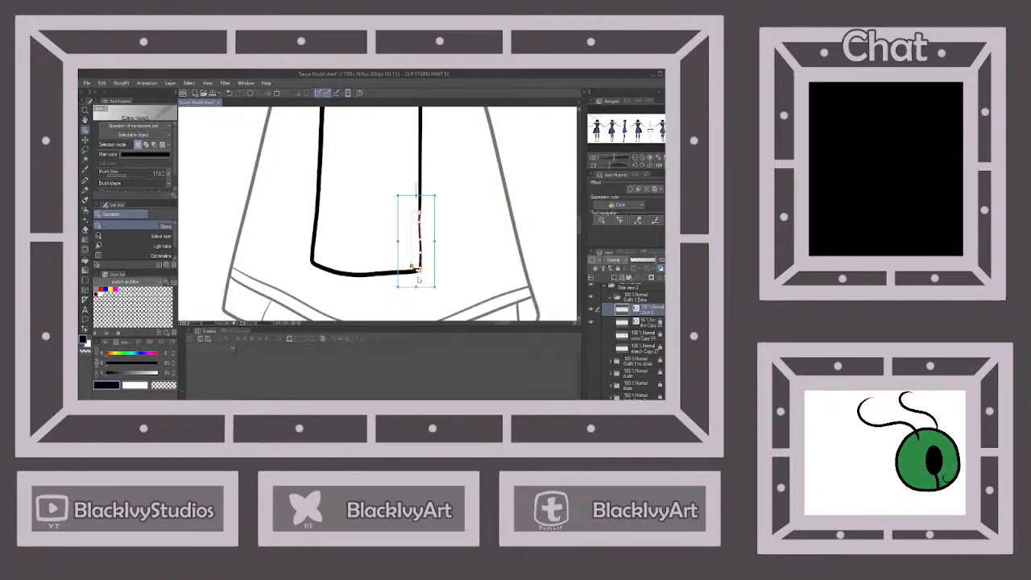
{"action": "scroll", "coordinate": [415, 270], "scroll_direction": "up", "scroll_amount": 3}
{"action": "left_click_drag", "start_coordinate": [408, 258], "coordinate": [404, 268]}
{"action": "left_click", "coordinate": [488, 259]}
Select the bag body's side and bottom strokes again on the second side view, after comparing its length with the other views.
{"action": "scroll", "coordinate": [428, 270], "scroll_direction": "down", "scroll_amount": 3}
{"action": "scroll", "coordinate": [427, 274], "scroll_direction": "down", "scroll_amount": 5}
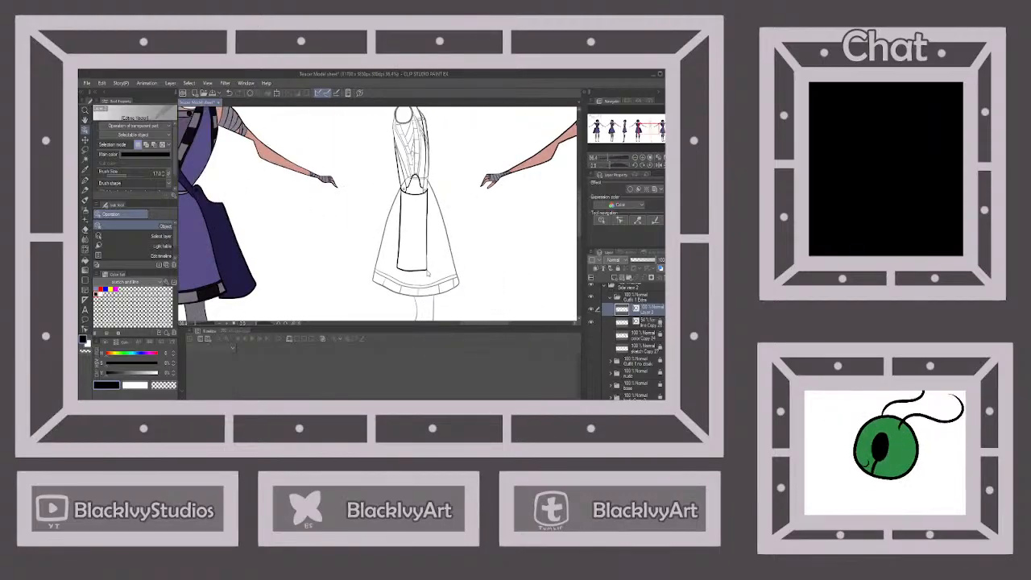
{"action": "scroll", "coordinate": [427, 274], "scroll_direction": "down", "scroll_amount": 6}
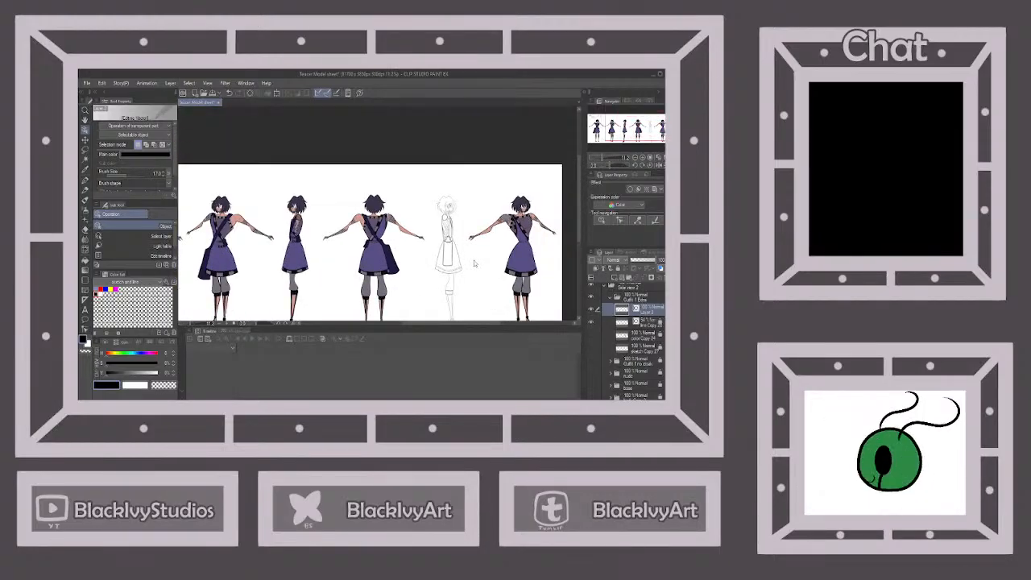
{"action": "scroll", "coordinate": [475, 264], "scroll_direction": "down", "scroll_amount": 2}
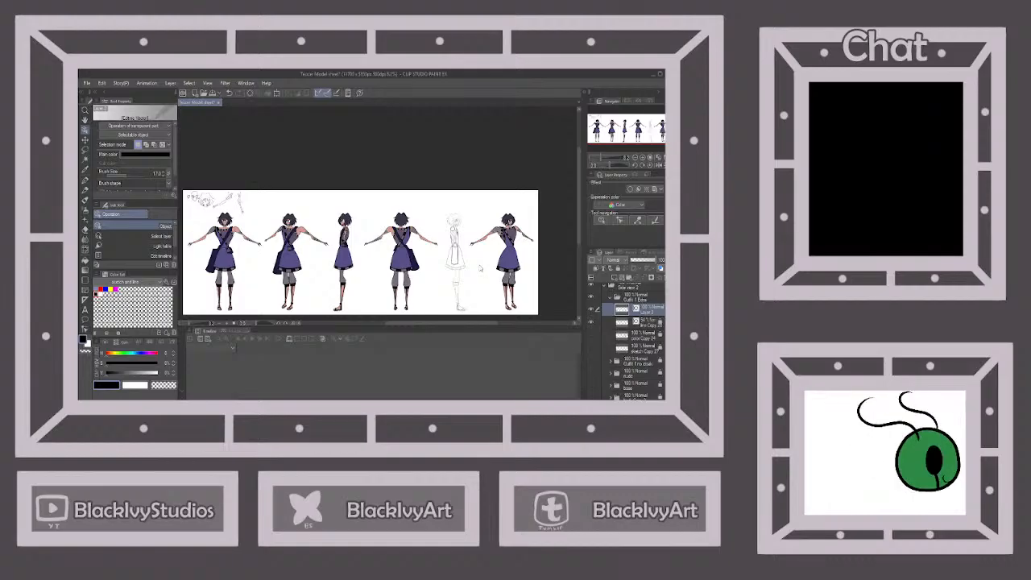
{"action": "scroll", "coordinate": [480, 269], "scroll_direction": "up", "scroll_amount": 6}
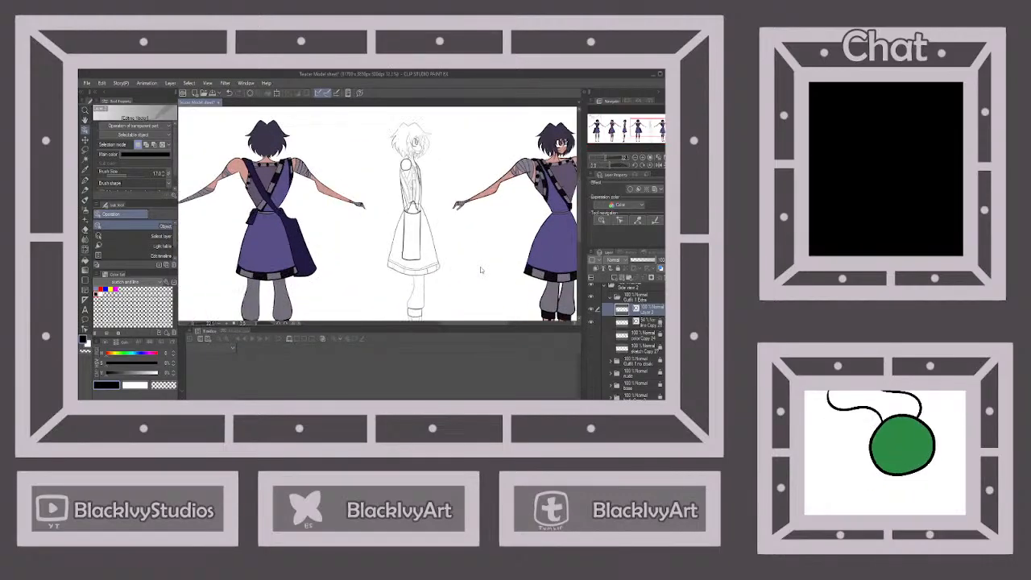
{"action": "scroll", "coordinate": [480, 269], "scroll_direction": "up", "scroll_amount": 2}
{"action": "left_click", "coordinate": [386, 233]}
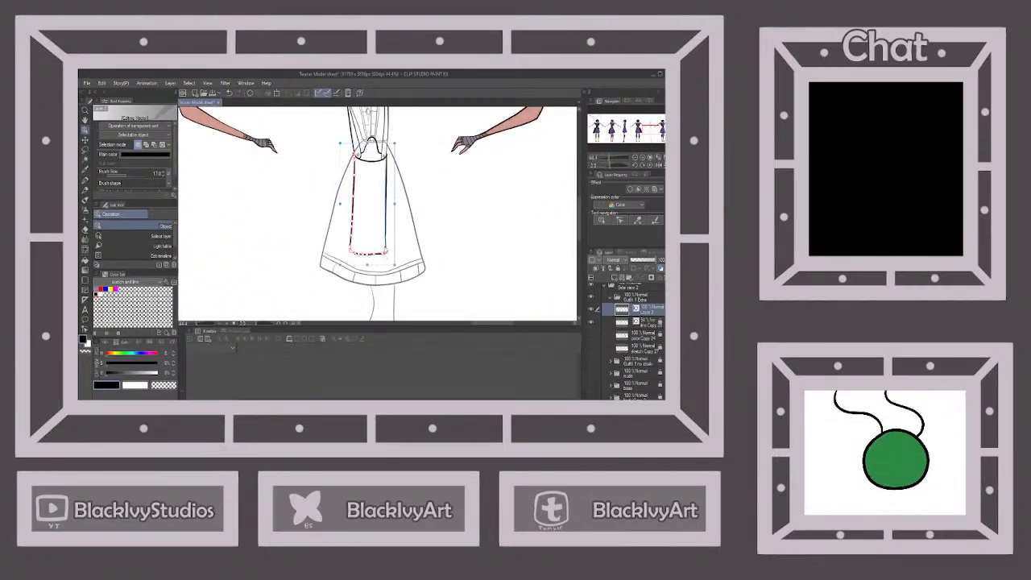
Select all strokes of the side-view satchel, including the pouch, flap, straps and rivets, and shift them together slightly down the skirt.
{"action": "left_click", "coordinate": [387, 227], "text": "shift"}
{"action": "left_click", "coordinate": [372, 162], "text": "shift"}
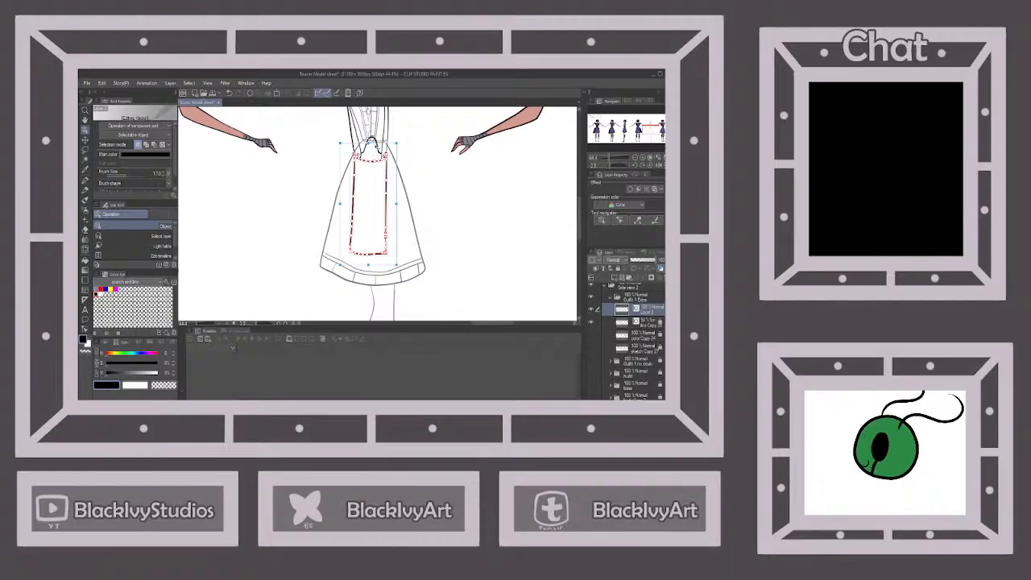
{"action": "left_click", "coordinate": [374, 139], "text": "shift"}
{"action": "scroll", "coordinate": [373, 139], "scroll_direction": "up", "scroll_amount": 5}
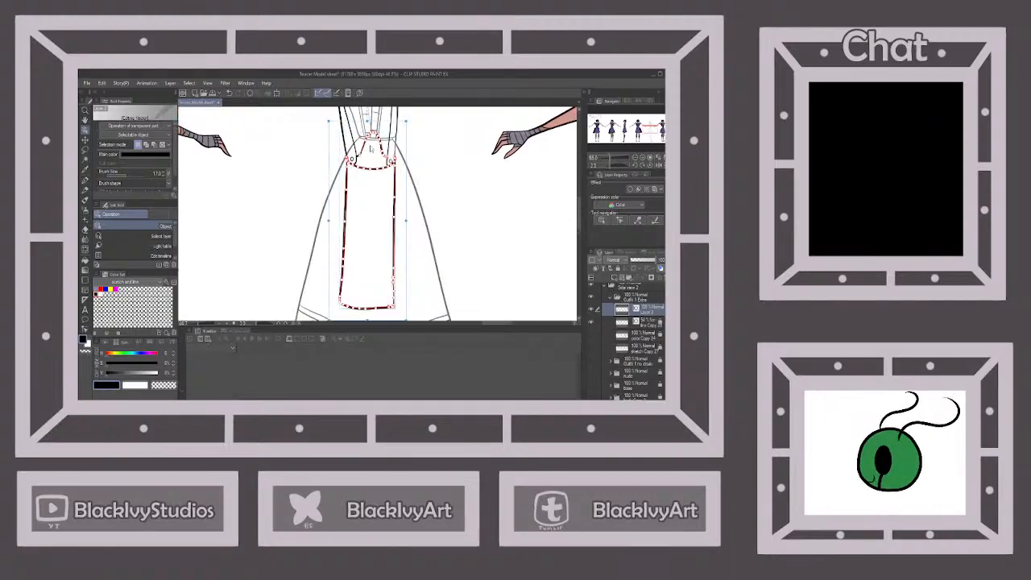
{"action": "left_click", "coordinate": [339, 180], "text": "shift"}
{"action": "left_click", "coordinate": [331, 177], "text": "shift"}
{"action": "left_click", "coordinate": [317, 159], "text": "shift"}
{"action": "left_click", "coordinate": [409, 182], "text": "shift"}
{"action": "left_click", "coordinate": [413, 177], "text": "shift"}
{"action": "left_click", "coordinate": [427, 157], "text": "shift"}
{"action": "scroll", "coordinate": [427, 158], "scroll_direction": "down", "scroll_amount": 5}
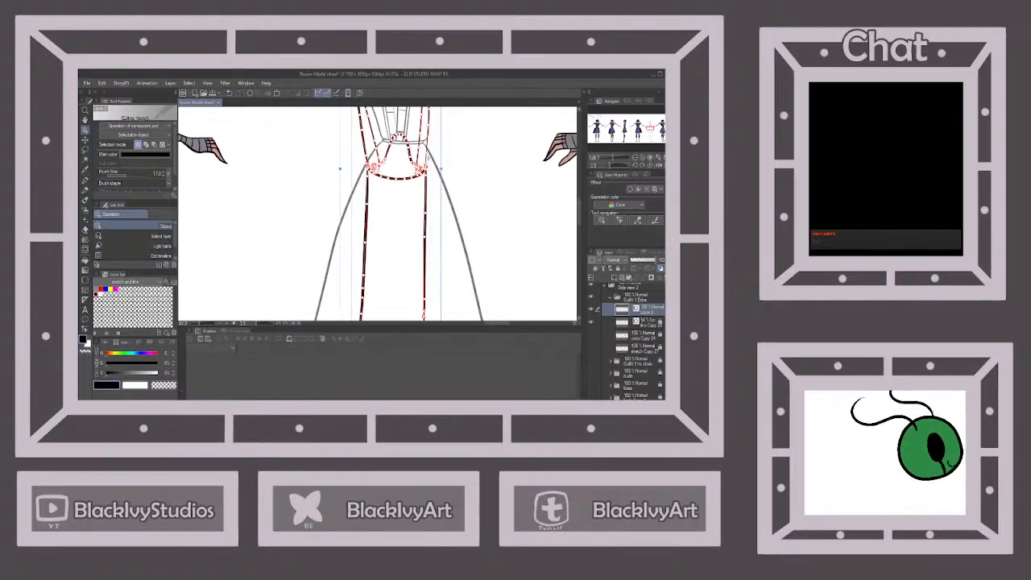
{"action": "left_click", "coordinate": [409, 252], "text": "shift"}
{"action": "scroll", "coordinate": [409, 263], "scroll_direction": "down", "scroll_amount": 1}
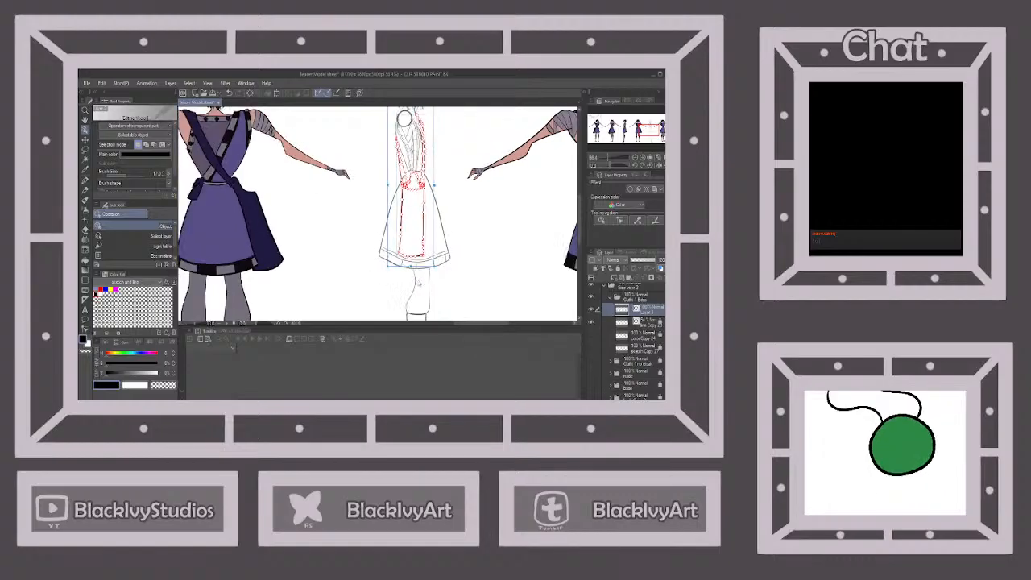
{"action": "left_click", "coordinate": [486, 218]}
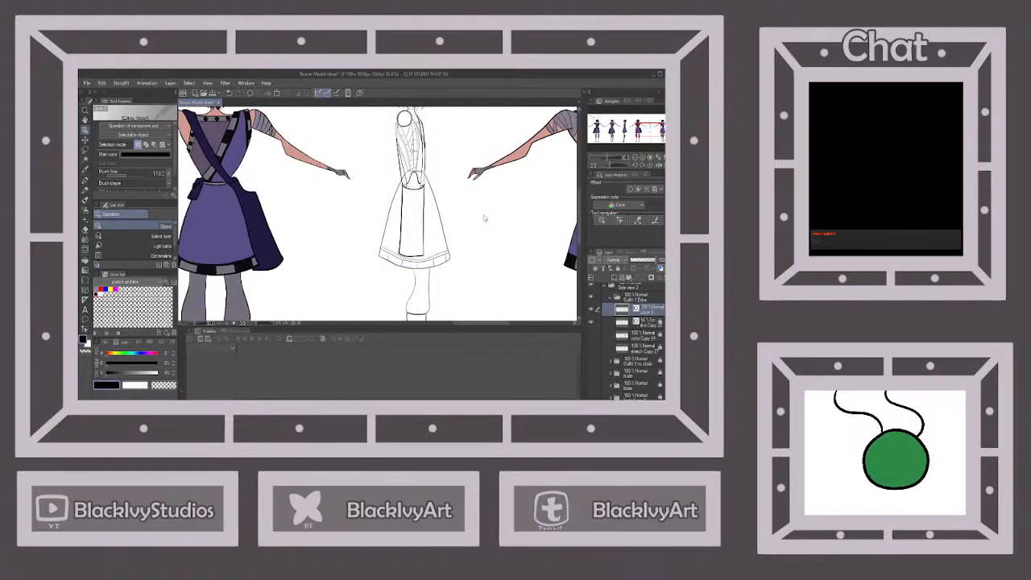
Nudge the strap's left outer line inward to meet the pouch corner, and delete the stray stroke along the strap's right edge.
{"action": "scroll", "coordinate": [419, 137], "scroll_direction": "up", "scroll_amount": 2}
{"action": "scroll", "coordinate": [390, 149], "scroll_direction": "up", "scroll_amount": 3}
{"action": "left_click", "coordinate": [390, 150]}
{"action": "left_click_drag", "start_coordinate": [395, 142], "coordinate": [395, 136]}
{"action": "left_click", "coordinate": [360, 199]}
{"action": "left_click", "coordinate": [390, 258]}
{"action": "mouse_move", "coordinate": [386, 296]}
{"action": "left_mouse_down"}
{"action": "mouse_move", "coordinate": [414, 299]}
{"action": "mouse_move", "coordinate": [394, 304]}
{"action": "left_mouse_up"}
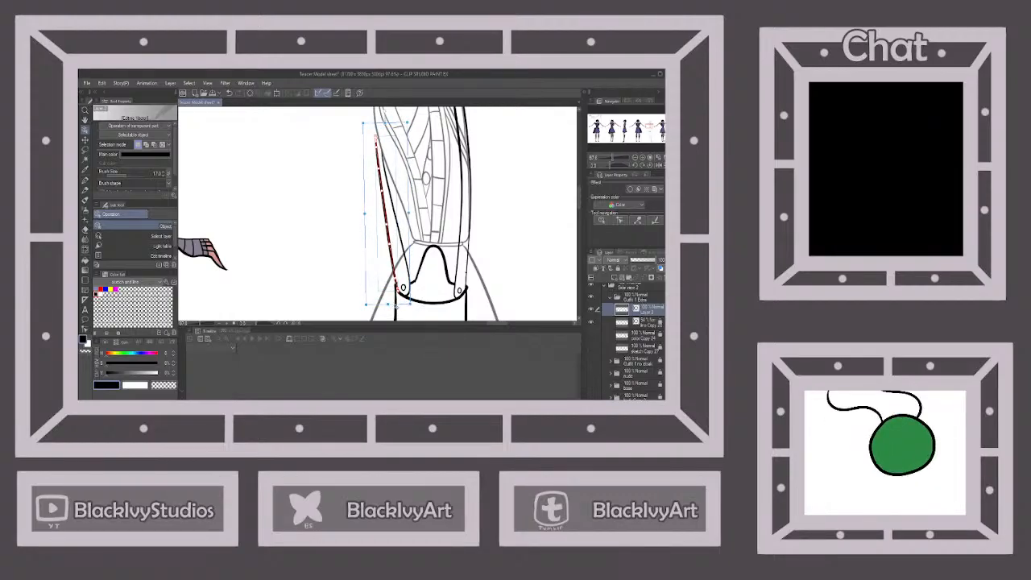
{"action": "left_click_drag", "start_coordinate": [408, 150], "coordinate": [412, 153]}
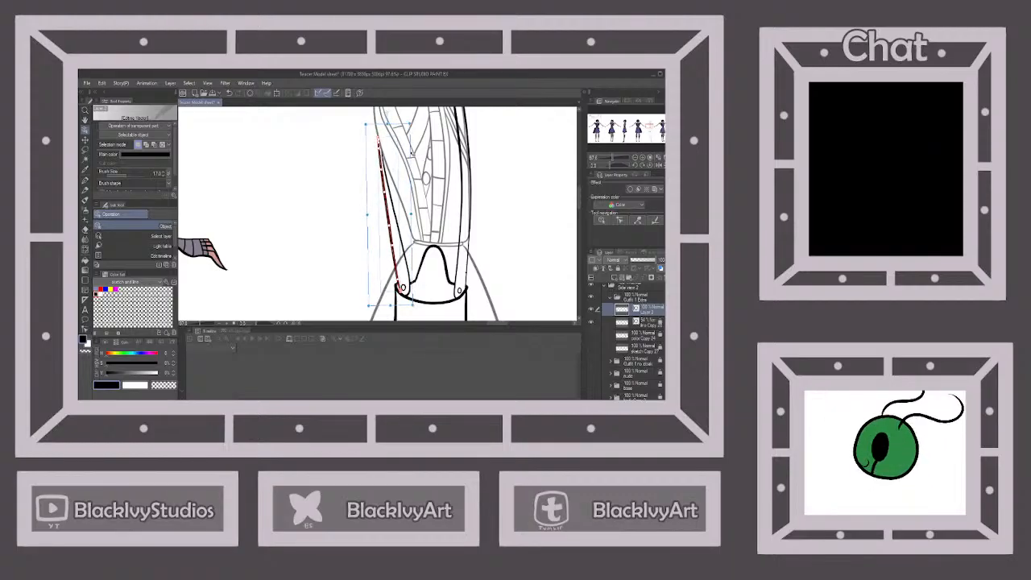
{"action": "scroll", "coordinate": [399, 310], "scroll_direction": "up", "scroll_amount": 3}
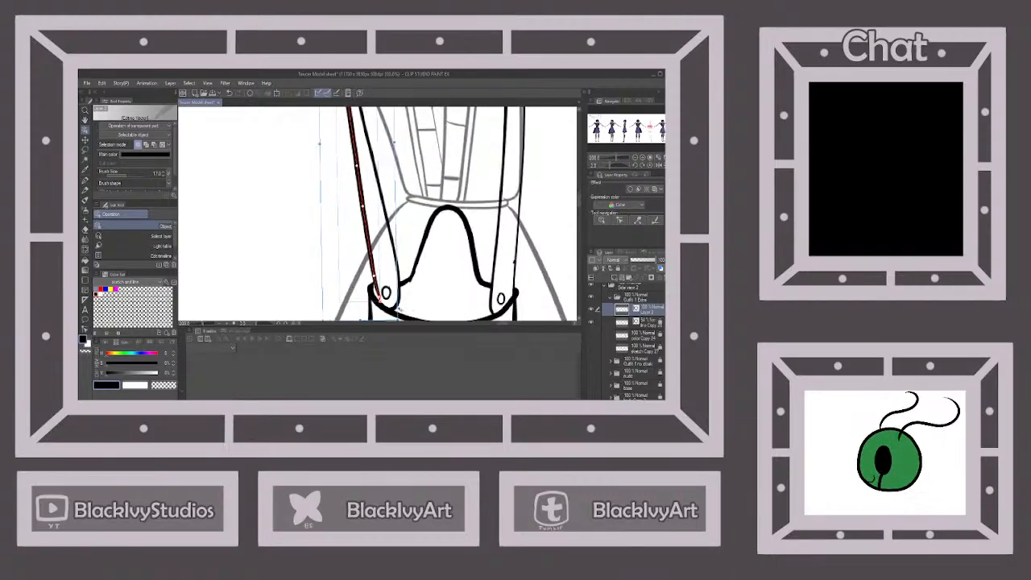
{"action": "scroll", "coordinate": [397, 312], "scroll_direction": "down", "scroll_amount": 3}
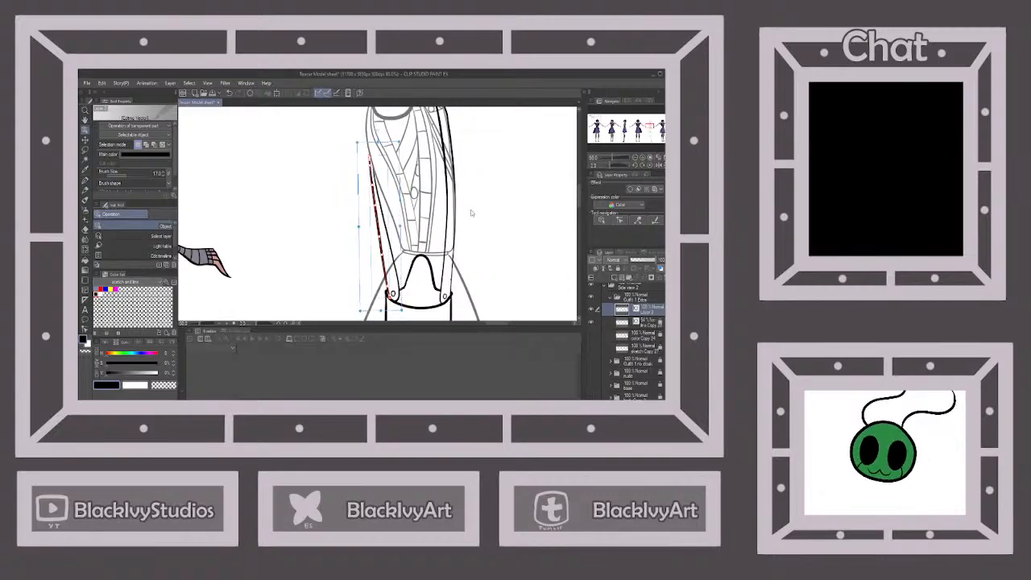
{"action": "left_click", "coordinate": [450, 280]}
{"action": "key", "text": "Delete"}
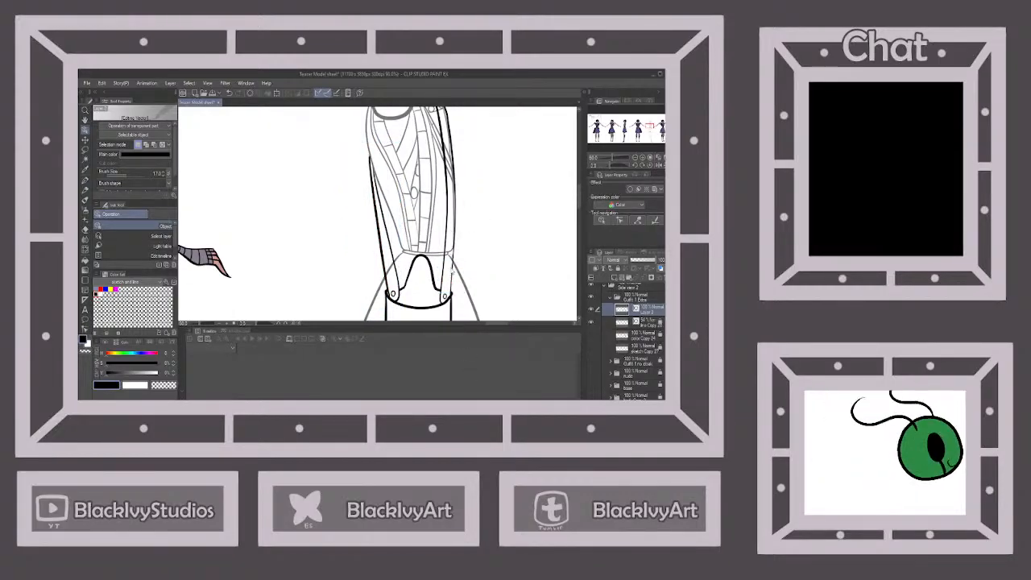
On the outfit's line layer, erase the skirt and waistband lines hidden behind the satchel's straps with the vector eraser.
{"action": "scroll", "coordinate": [452, 268], "scroll_direction": "down", "scroll_amount": 2}
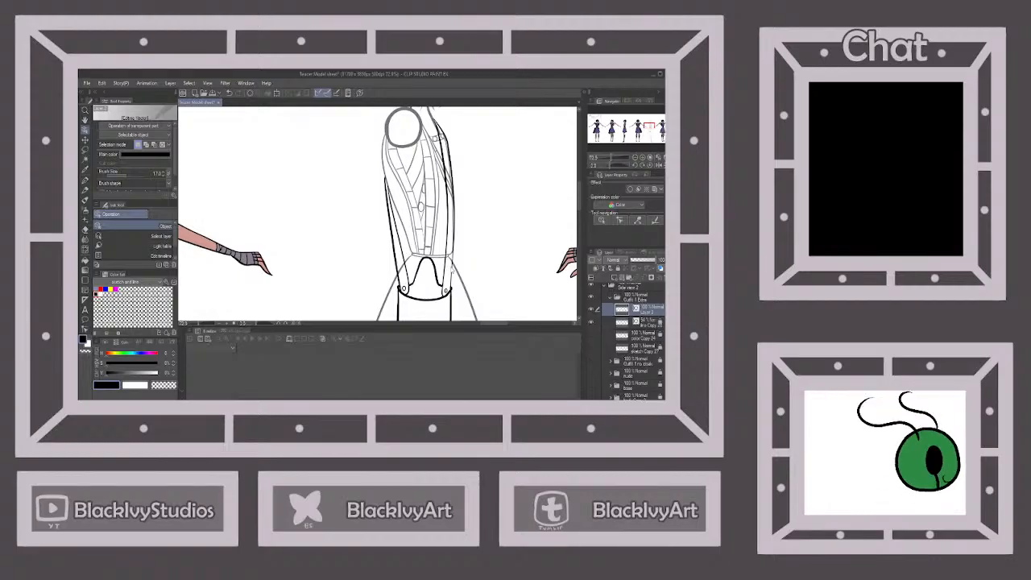
{"action": "scroll", "coordinate": [452, 266], "scroll_direction": "down", "scroll_amount": 3}
{"action": "scroll", "coordinate": [425, 196], "scroll_direction": "down", "scroll_amount": 3}
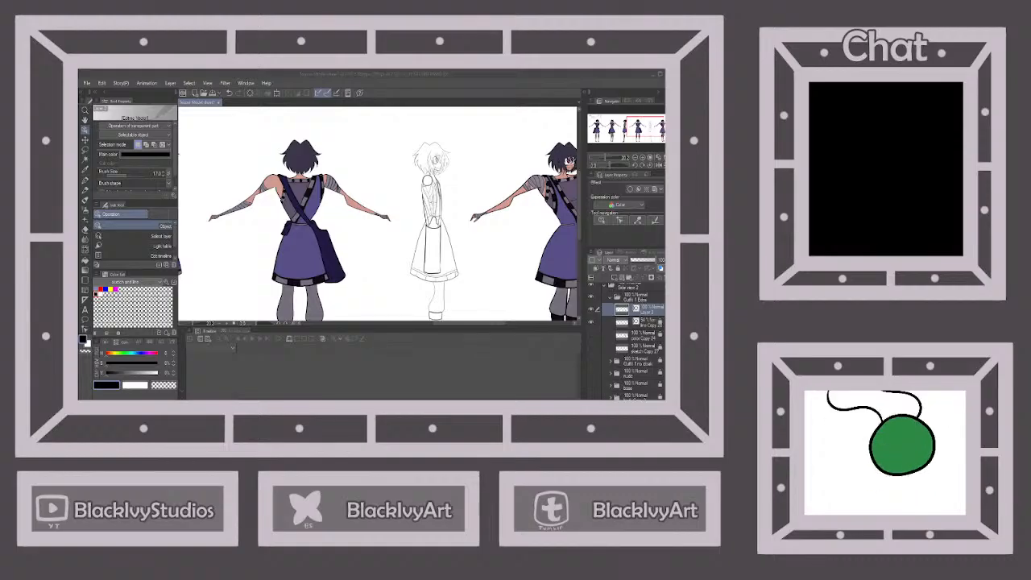
{"action": "scroll", "coordinate": [473, 262], "scroll_direction": "down", "scroll_amount": 2}
{"action": "scroll", "coordinate": [444, 258], "scroll_direction": "up", "scroll_amount": 3}
{"action": "scroll", "coordinate": [444, 258], "scroll_direction": "down", "scroll_amount": 2}
{"action": "left_click", "coordinate": [642, 322]}
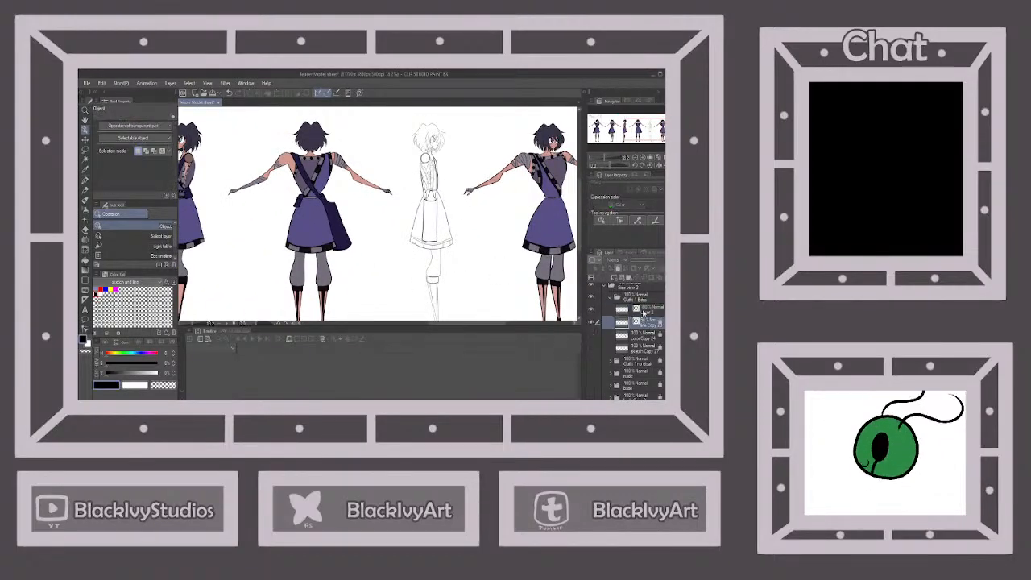
{"action": "left_click", "coordinate": [86, 230]}
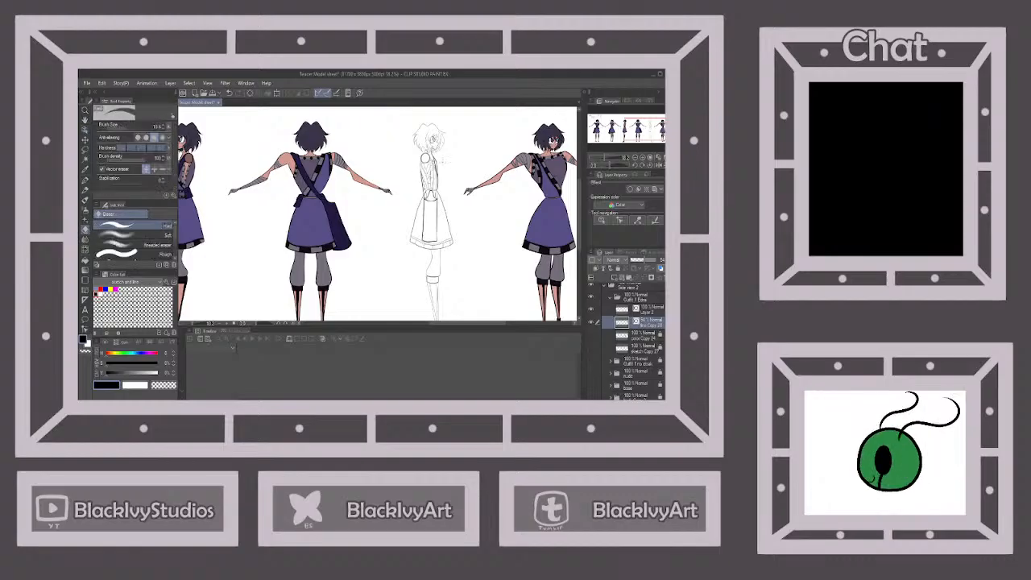
{"action": "scroll", "coordinate": [427, 218], "scroll_direction": "up", "scroll_amount": 5}
{"action": "scroll", "coordinate": [410, 288], "scroll_direction": "up", "scroll_amount": 4}
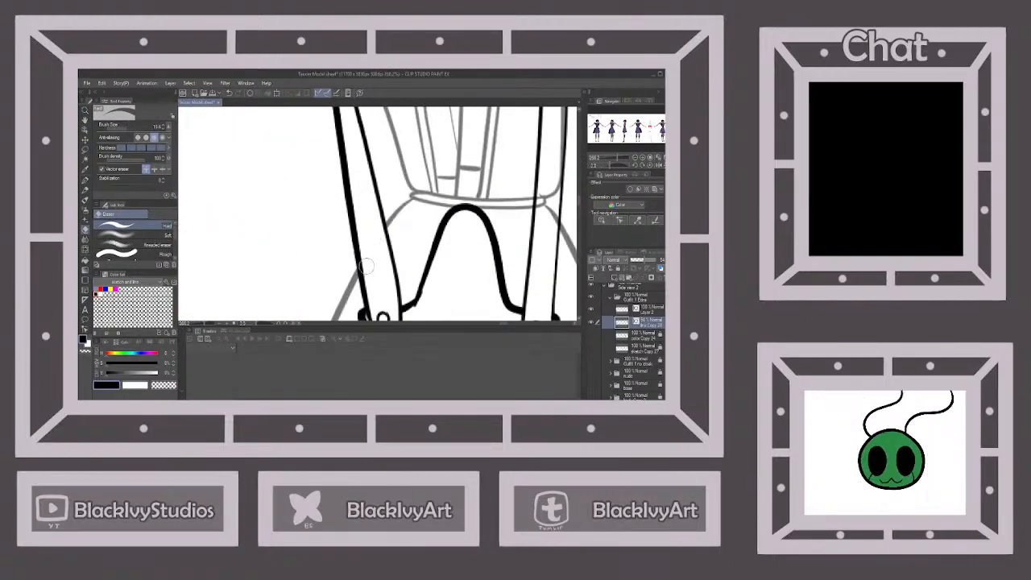
{"action": "scroll", "coordinate": [366, 266], "scroll_direction": "down", "scroll_amount": 3}
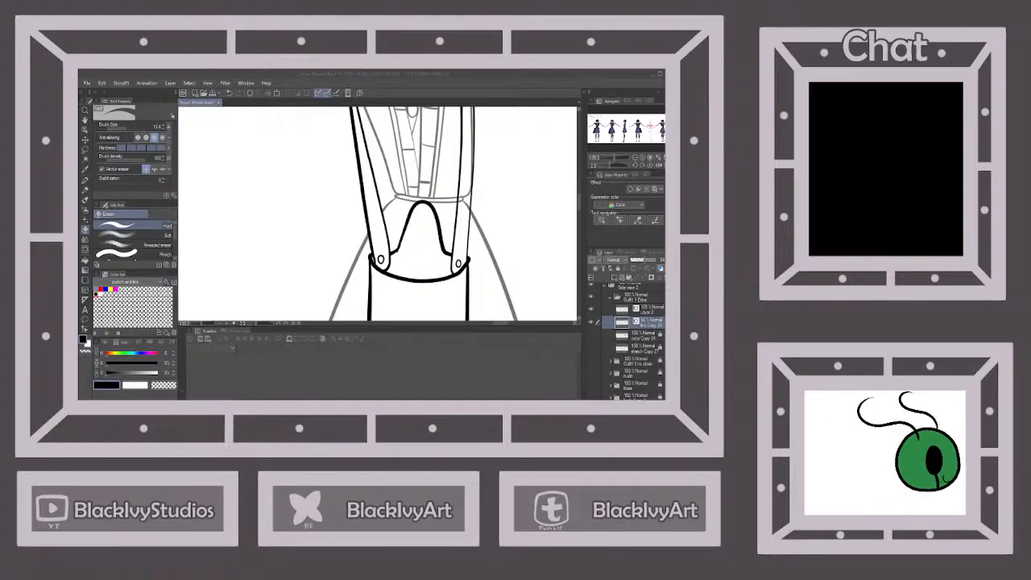
{"action": "scroll", "coordinate": [482, 255], "scroll_direction": "up", "scroll_amount": 1}
{"action": "scroll", "coordinate": [486, 258], "scroll_direction": "up", "scroll_amount": 1}
{"action": "scroll", "coordinate": [484, 238], "scroll_direction": "up", "scroll_amount": 3}
{"action": "mouse_move", "coordinate": [447, 161]}
{"action": "left_mouse_down"}
{"action": "mouse_move", "coordinate": [437, 208]}
{"action": "mouse_move", "coordinate": [438, 152]}
{"action": "mouse_move", "coordinate": [432, 172]}
{"action": "left_mouse_up"}
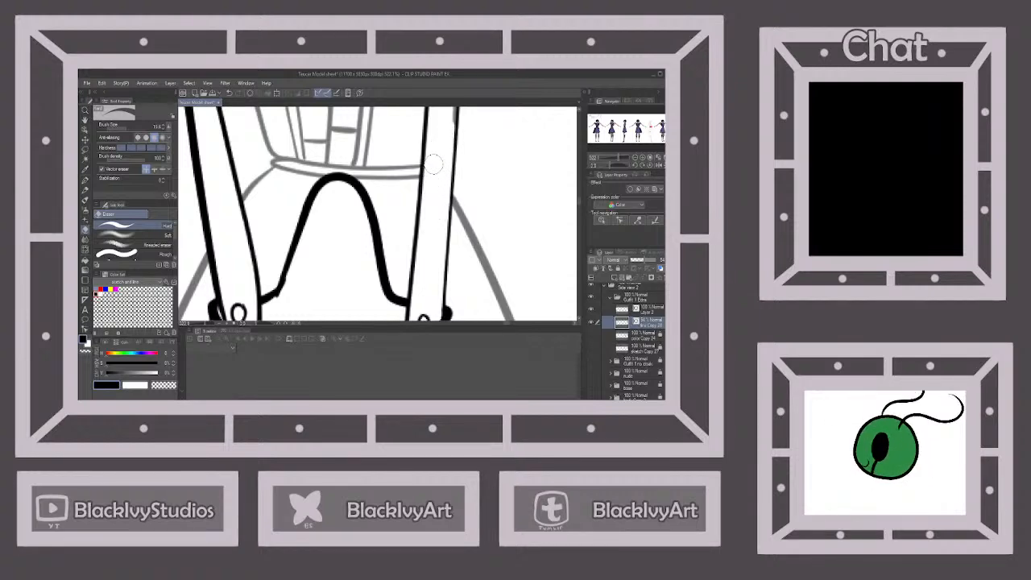
Erase the torso and back lines overlapped by the long strap, from the shoulder down to the waist.
{"action": "scroll", "coordinate": [433, 166], "scroll_direction": "down", "scroll_amount": 6}
{"action": "scroll", "coordinate": [426, 117], "scroll_direction": "up", "scroll_amount": 3}
{"action": "scroll", "coordinate": [415, 149], "scroll_direction": "up", "scroll_amount": 4}
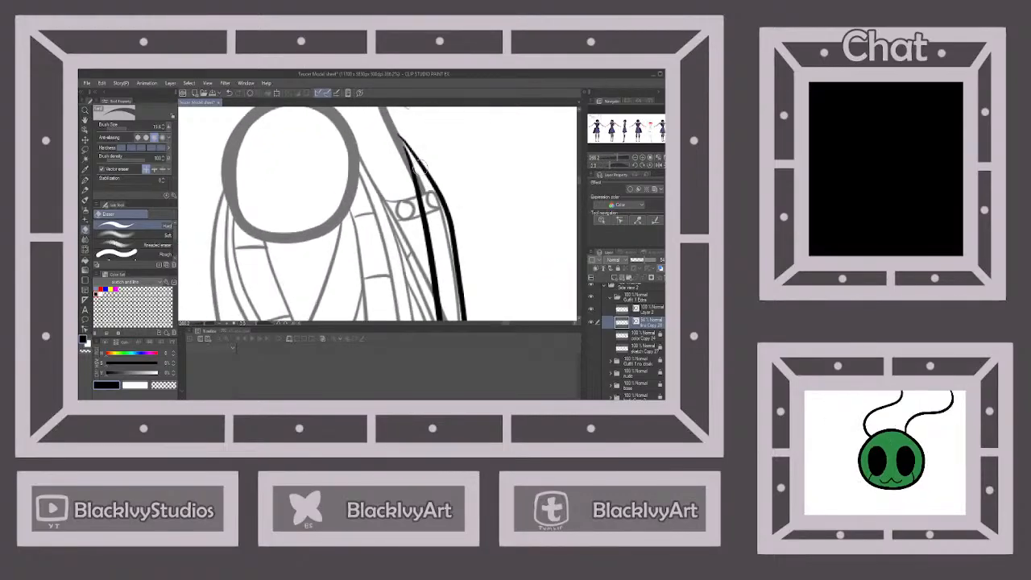
{"action": "mouse_move", "coordinate": [435, 221]}
{"action": "left_mouse_down"}
{"action": "mouse_move", "coordinate": [432, 184]}
{"action": "mouse_move", "coordinate": [453, 298]}
{"action": "left_mouse_up"}
{"action": "scroll", "coordinate": [424, 168], "scroll_direction": "down", "scroll_amount": 2}
{"action": "scroll", "coordinate": [423, 164], "scroll_direction": "up", "scroll_amount": 3}
{"action": "mouse_move", "coordinate": [441, 160]}
{"action": "left_mouse_down"}
{"action": "mouse_move", "coordinate": [450, 289]}
{"action": "mouse_move", "coordinate": [436, 193]}
{"action": "left_mouse_up"}
{"action": "scroll", "coordinate": [433, 172], "scroll_direction": "up", "scroll_amount": 1}
{"action": "scroll", "coordinate": [432, 180], "scroll_direction": "down", "scroll_amount": 1}
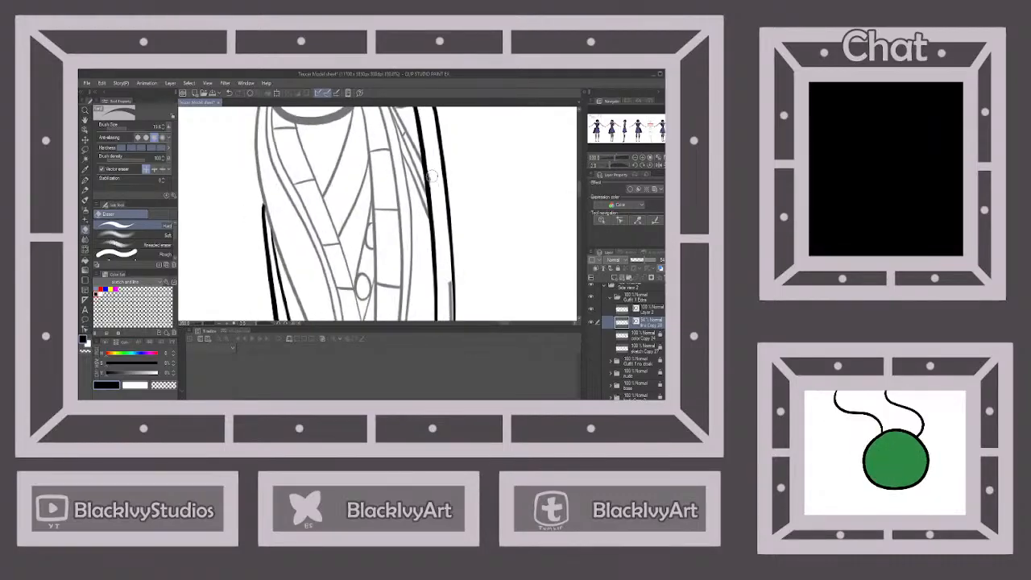
{"action": "scroll", "coordinate": [433, 184], "scroll_direction": "down", "scroll_amount": 3}
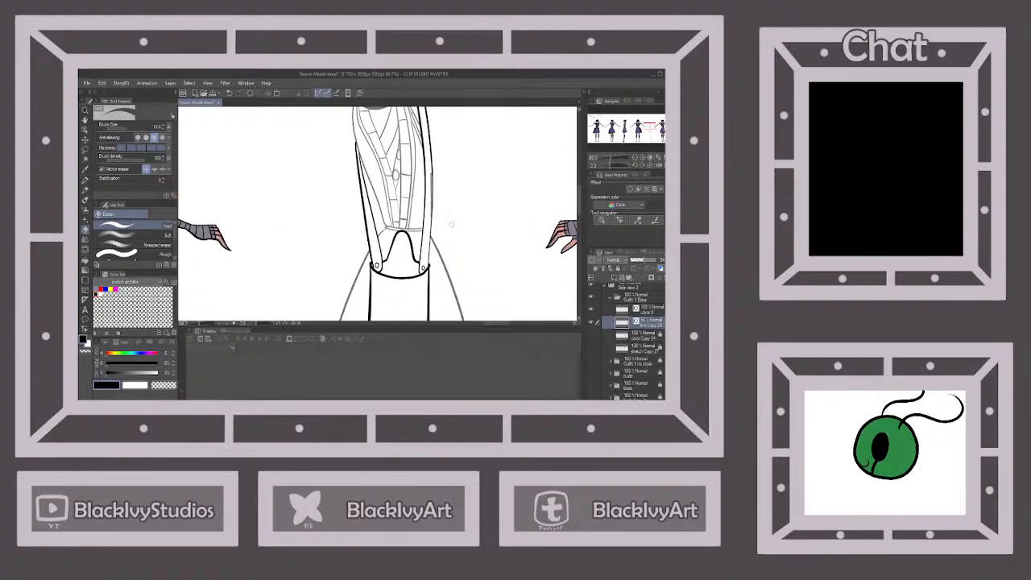
{"action": "left_click_drag", "start_coordinate": [430, 169], "coordinate": [431, 234]}
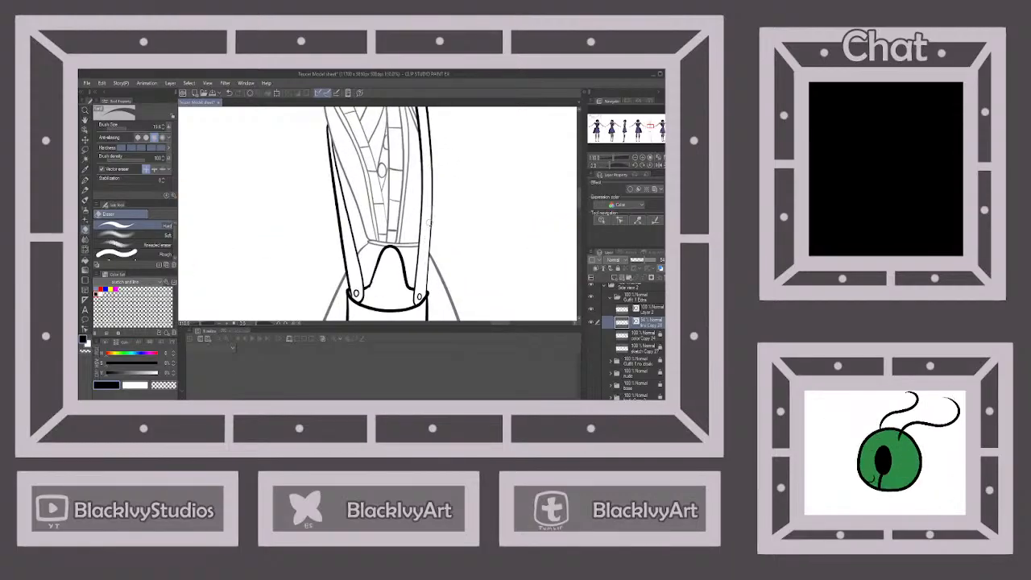
Raise the outfit line layer's opacity to 100% and merge the satchel line layer down into it.
{"action": "scroll", "coordinate": [429, 203], "scroll_direction": "down", "scroll_amount": 5}
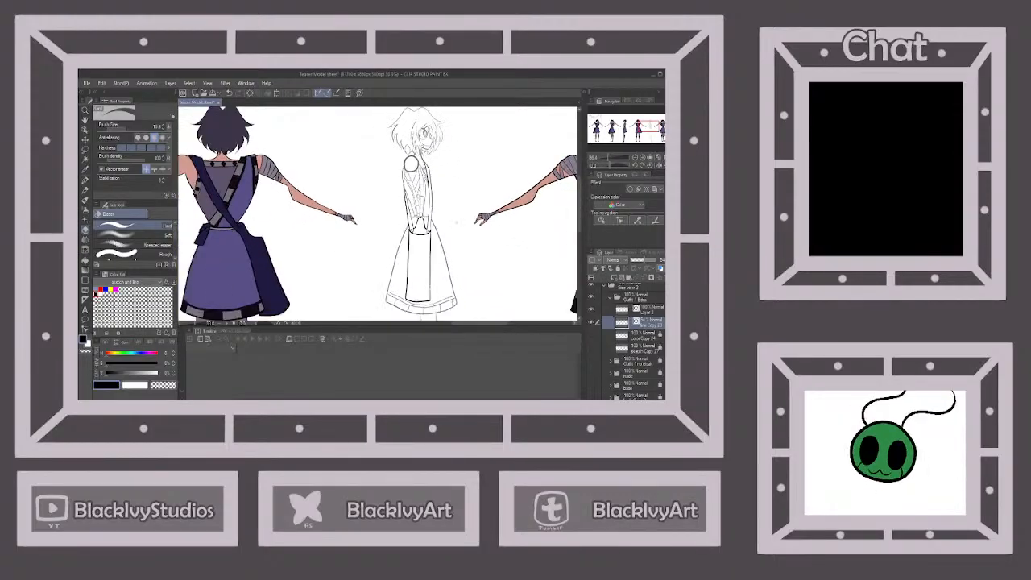
{"action": "left_click_drag", "start_coordinate": [640, 262], "coordinate": [662, 262]}
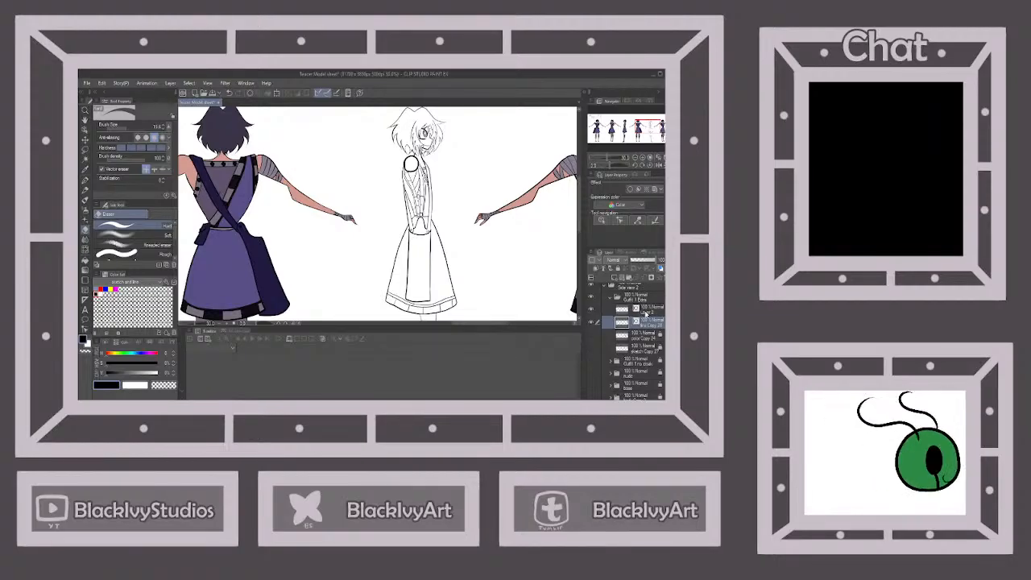
{"action": "left_click", "coordinate": [646, 310]}
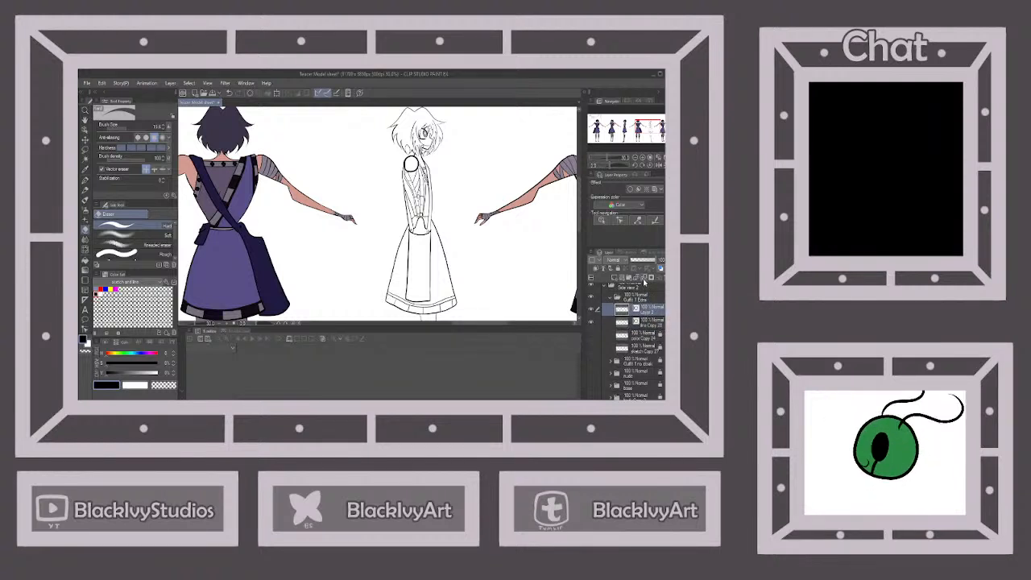
{"action": "left_click", "coordinate": [645, 279]}
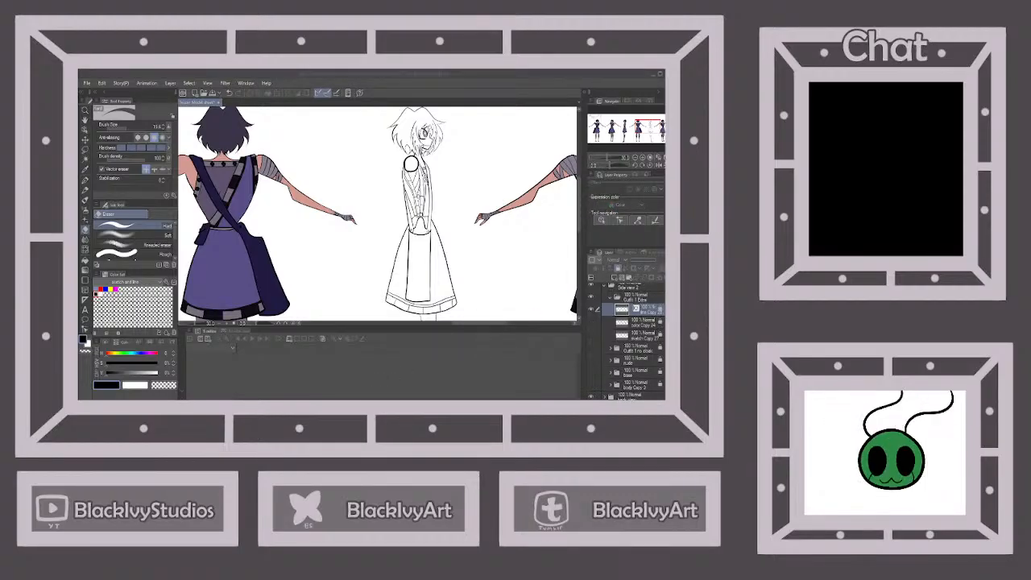
Change the paper layer's color to a light blue-violet from the standard color set.
{"action": "scroll", "coordinate": [453, 231], "scroll_direction": "down", "scroll_amount": 2}
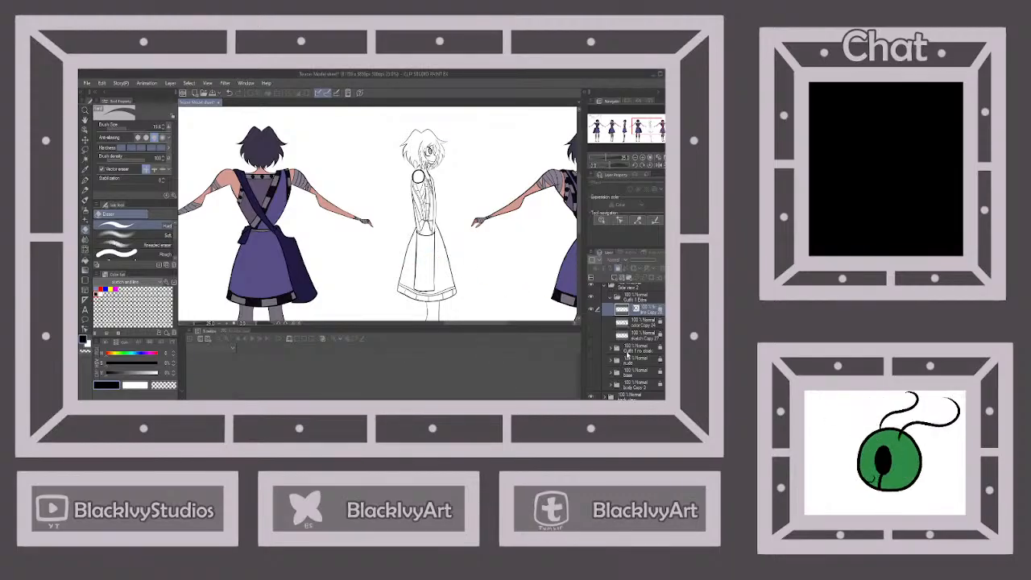
{"action": "scroll", "coordinate": [626, 371], "scroll_direction": "down", "scroll_amount": 3}
{"action": "left_click", "coordinate": [625, 395]}
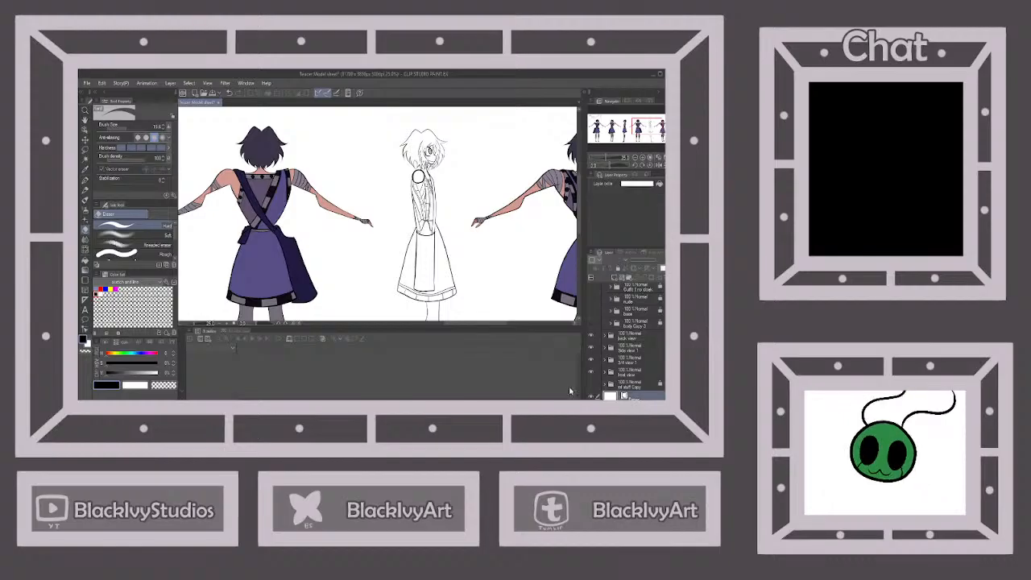
{"action": "scroll", "coordinate": [134, 284], "scroll_direction": "up", "scroll_amount": 1}
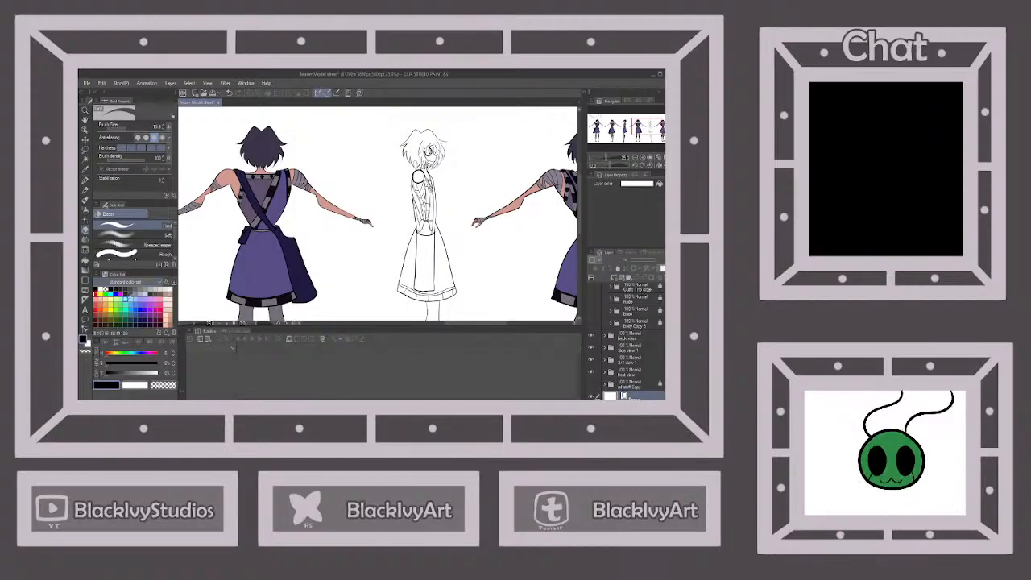
{"action": "left_click", "coordinate": [141, 298]}
{"action": "left_click", "coordinate": [659, 184]}
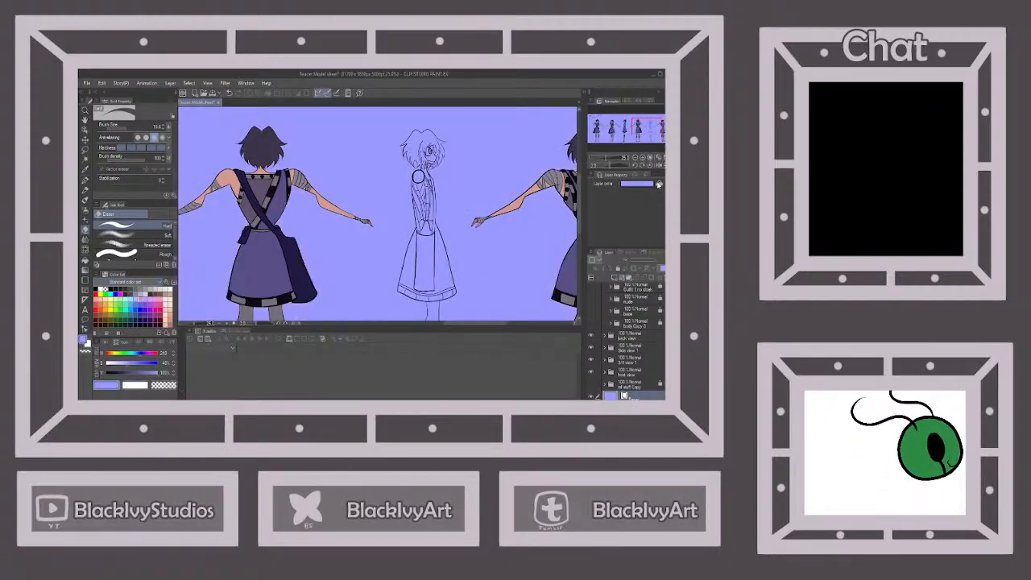
Add a new raster layer directly beneath the merged line layer in the side-view outfit folder.
{"action": "scroll", "coordinate": [637, 338], "scroll_direction": "up", "scroll_amount": 2}
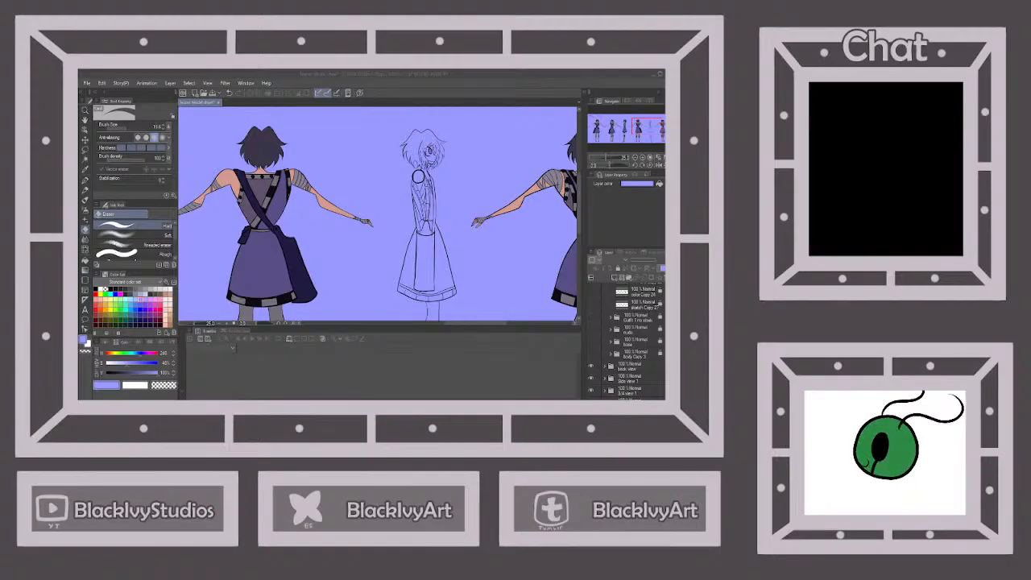
{"action": "left_click", "coordinate": [432, 359]}
{"action": "scroll", "coordinate": [629, 325], "scroll_direction": "up", "scroll_amount": 1}
{"action": "left_click", "coordinate": [643, 313]}
{"action": "left_click", "coordinate": [615, 277]}
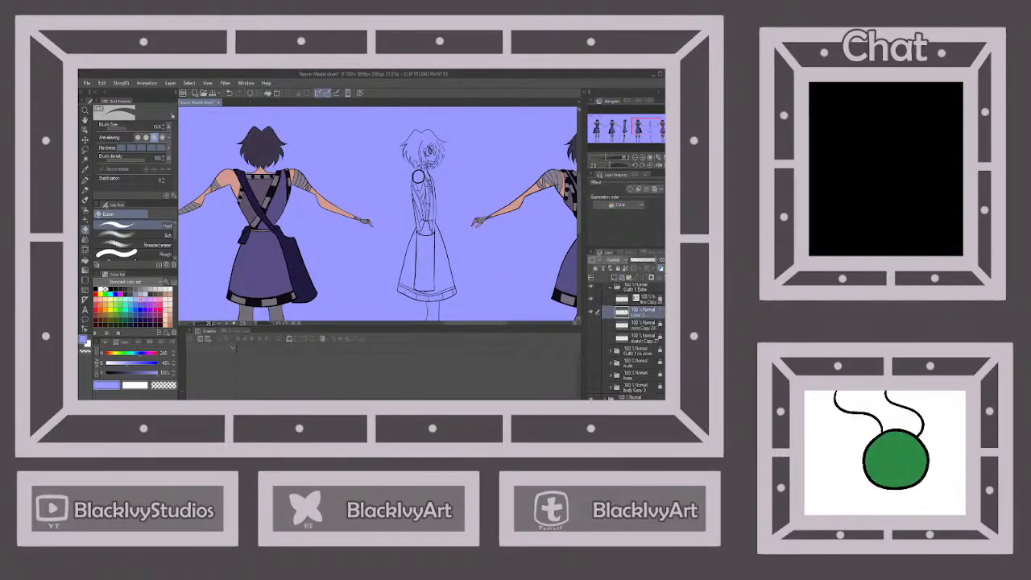
Sample the dark navy from the back view's bag and fill the side-view satchel pouch with it on the new layer, referring to other layers.
{"action": "left_click", "coordinate": [86, 260]}
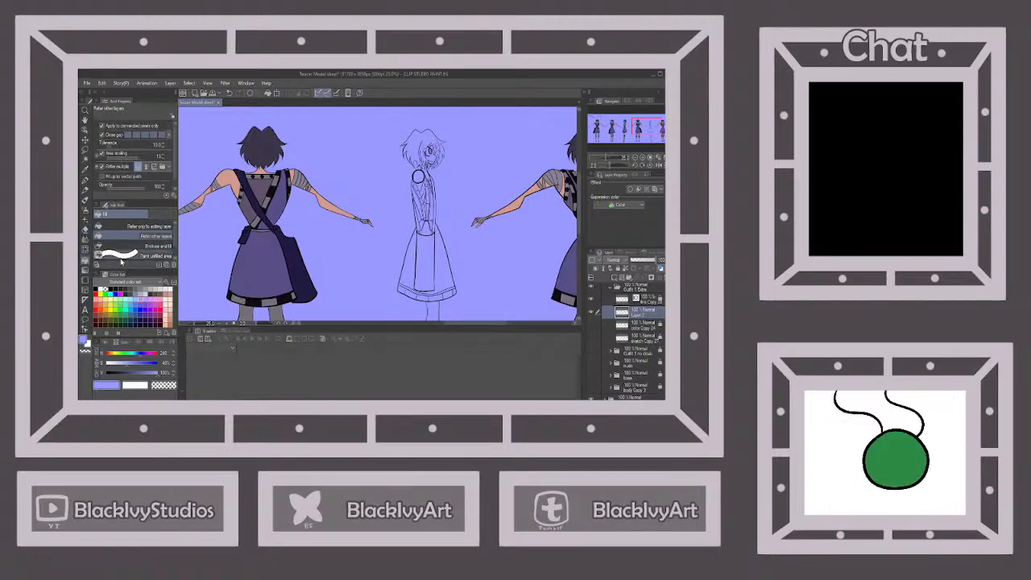
{"action": "scroll", "coordinate": [632, 364], "scroll_direction": "down", "scroll_amount": 1}
{"action": "left_click", "coordinate": [632, 389]}
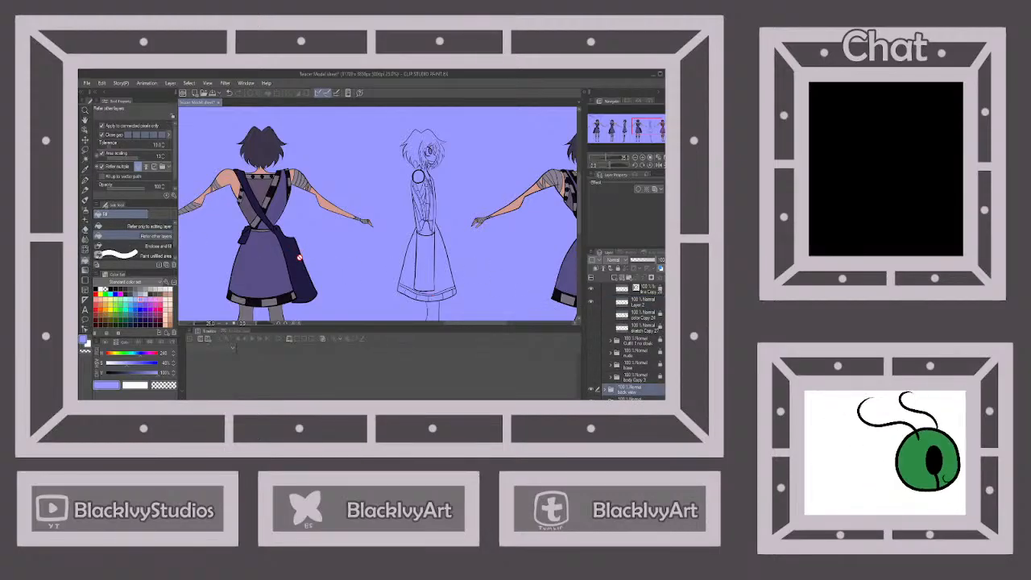
{"action": "left_click", "coordinate": [296, 260], "text": "alt"}
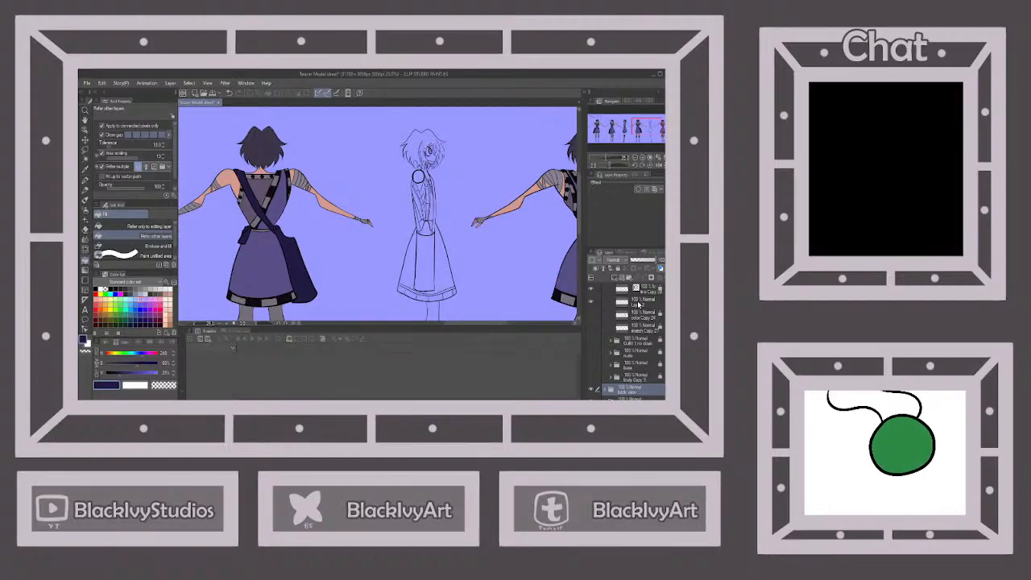
{"action": "left_click", "coordinate": [640, 303]}
{"action": "left_click", "coordinate": [425, 258]}
{"action": "scroll", "coordinate": [415, 211], "scroll_direction": "up", "scroll_amount": 3}
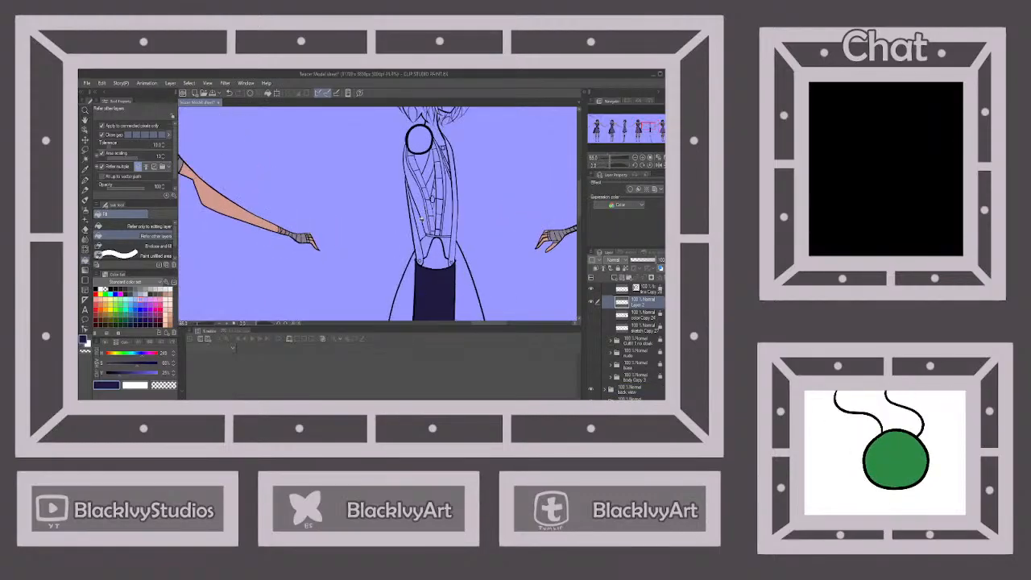
Fill both satchel straps on the side view with the sampled dark navy.
{"action": "scroll", "coordinate": [421, 219], "scroll_direction": "up", "scroll_amount": 2}
{"action": "left_click", "coordinate": [415, 238]}
{"action": "left_click", "coordinate": [463, 240]}
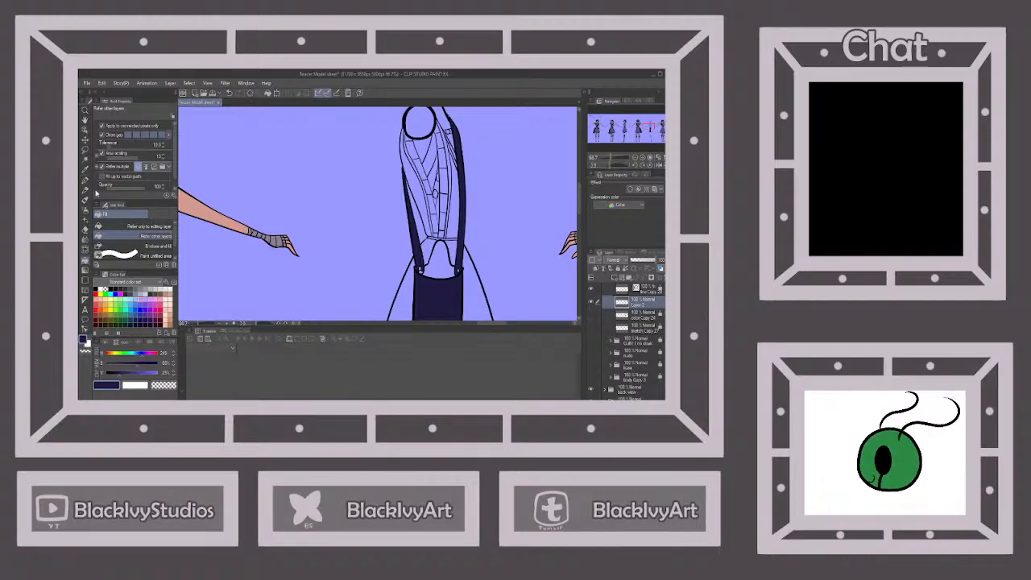
Touch up the unfilled gaps around the satchel's rim and strap ends with navy, switching from the line art pen to the Small Line pen.
{"action": "left_click", "coordinate": [85, 190]}
{"action": "scroll", "coordinate": [427, 257], "scroll_direction": "up", "scroll_amount": 3}
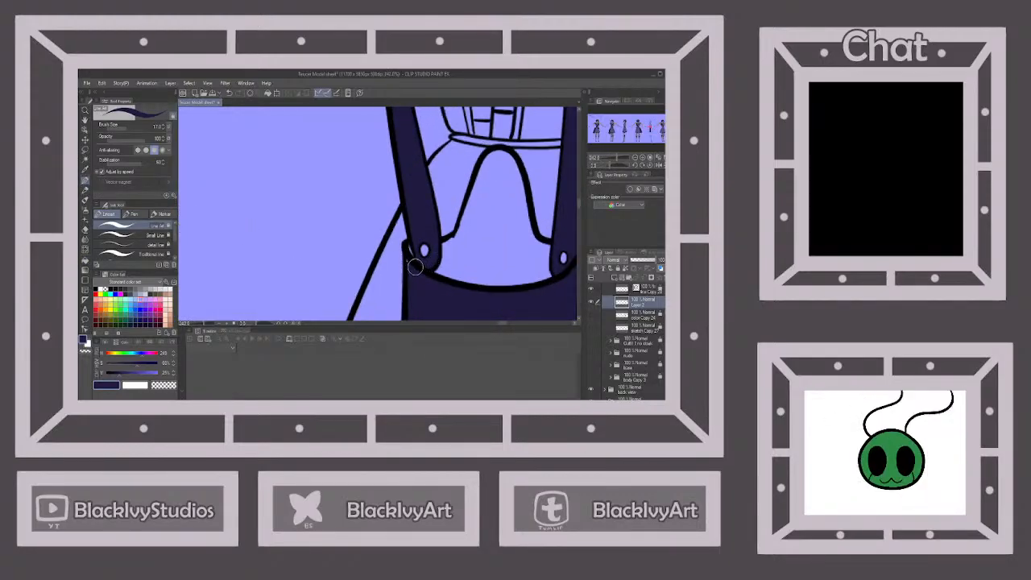
{"action": "scroll", "coordinate": [411, 273], "scroll_direction": "down", "scroll_amount": 2}
{"action": "scroll", "coordinate": [413, 305], "scroll_direction": "up", "scroll_amount": 1}
{"action": "scroll", "coordinate": [546, 252], "scroll_direction": "up", "scroll_amount": 2}
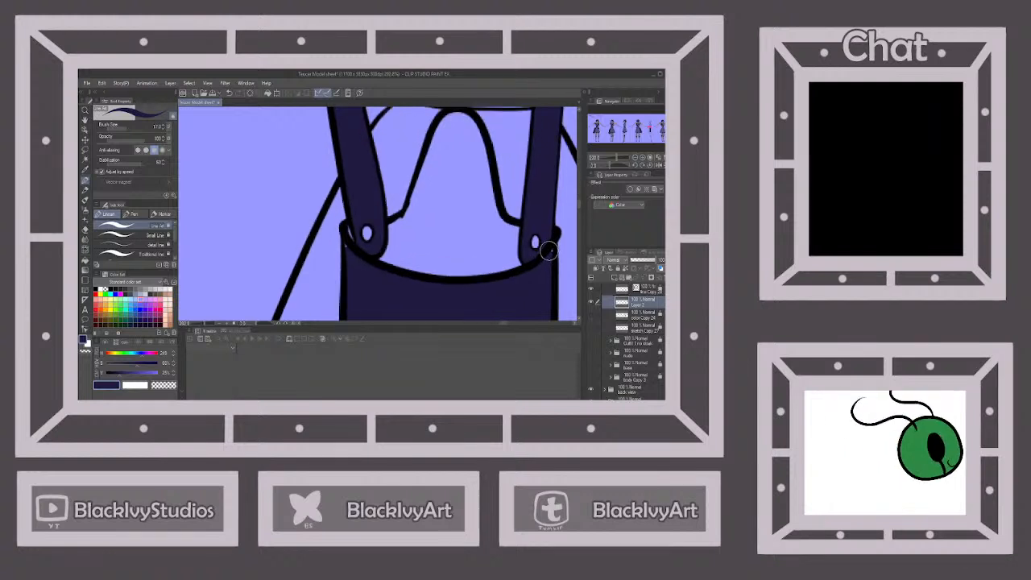
{"action": "left_click", "coordinate": [143, 236]}
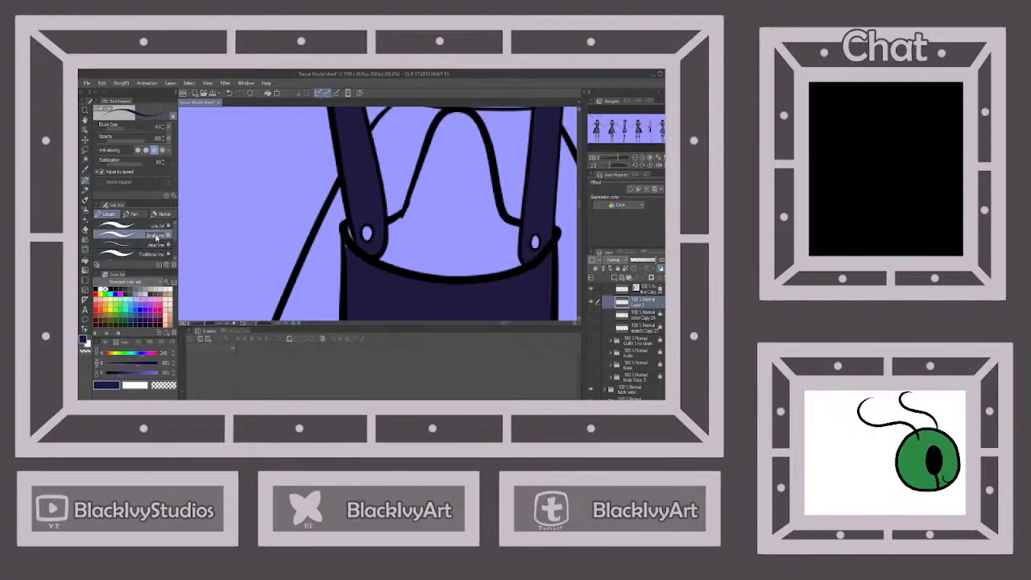
{"action": "scroll", "coordinate": [349, 237], "scroll_direction": "down", "scroll_amount": 1}
{"action": "scroll", "coordinate": [379, 278], "scroll_direction": "down", "scroll_amount": 1}
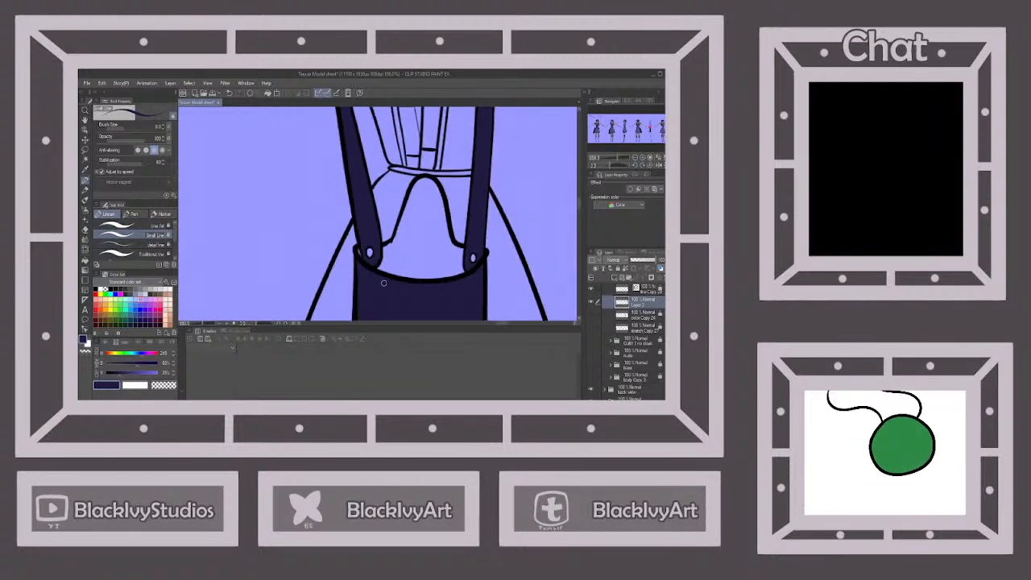
Paint navy into the unfilled tips of both satchel straps where they narrow along the back and near the shoulder.
{"action": "scroll", "coordinate": [383, 282], "scroll_direction": "down", "scroll_amount": 2}
{"action": "scroll", "coordinate": [376, 190], "scroll_direction": "up", "scroll_amount": 4}
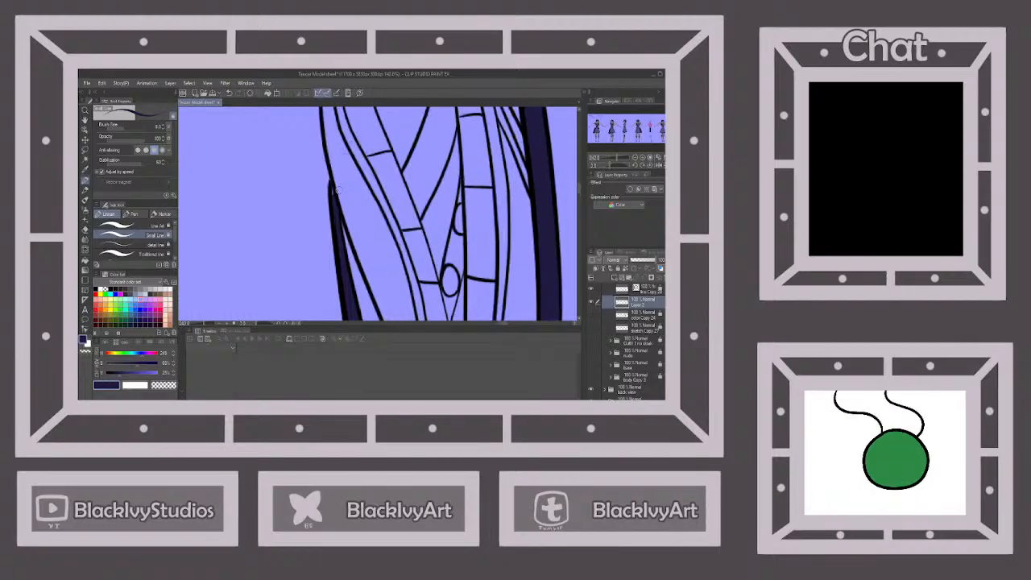
{"action": "scroll", "coordinate": [332, 187], "scroll_direction": "up", "scroll_amount": 2}
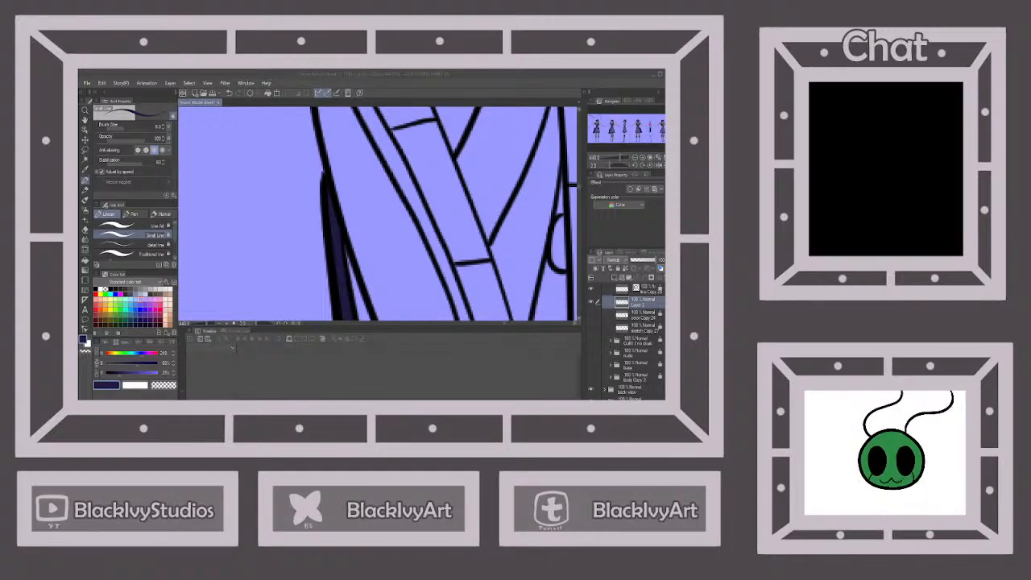
{"action": "scroll", "coordinate": [349, 206], "scroll_direction": "down", "scroll_amount": 8}
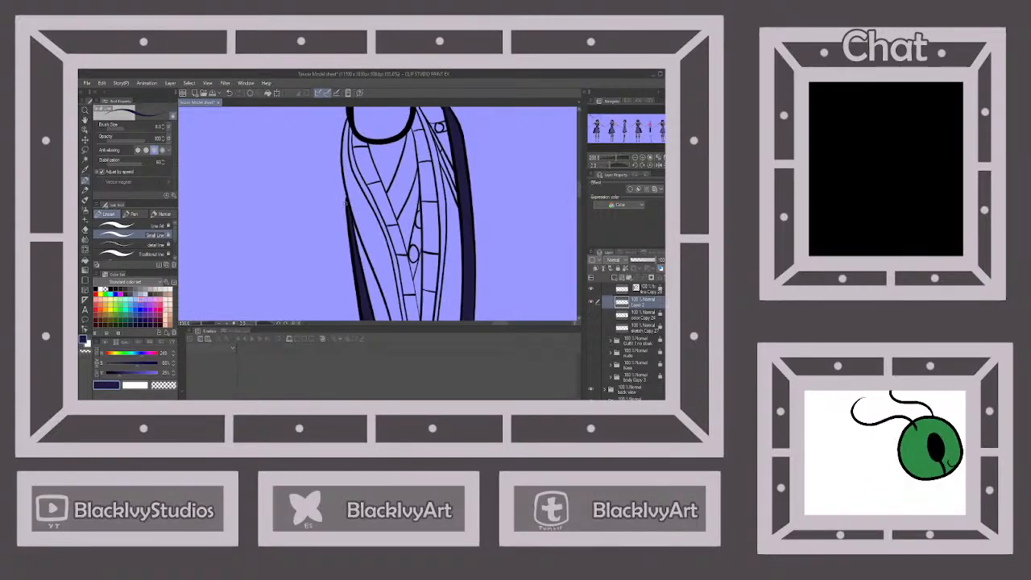
{"action": "scroll", "coordinate": [384, 125], "scroll_direction": "up", "scroll_amount": 8}
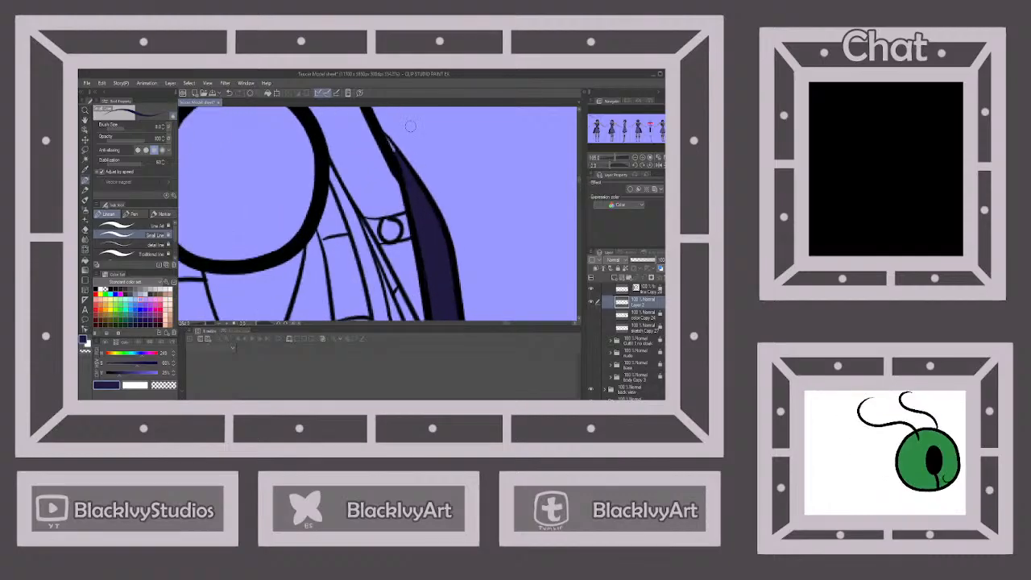
{"action": "scroll", "coordinate": [383, 125], "scroll_direction": "up", "scroll_amount": 3}
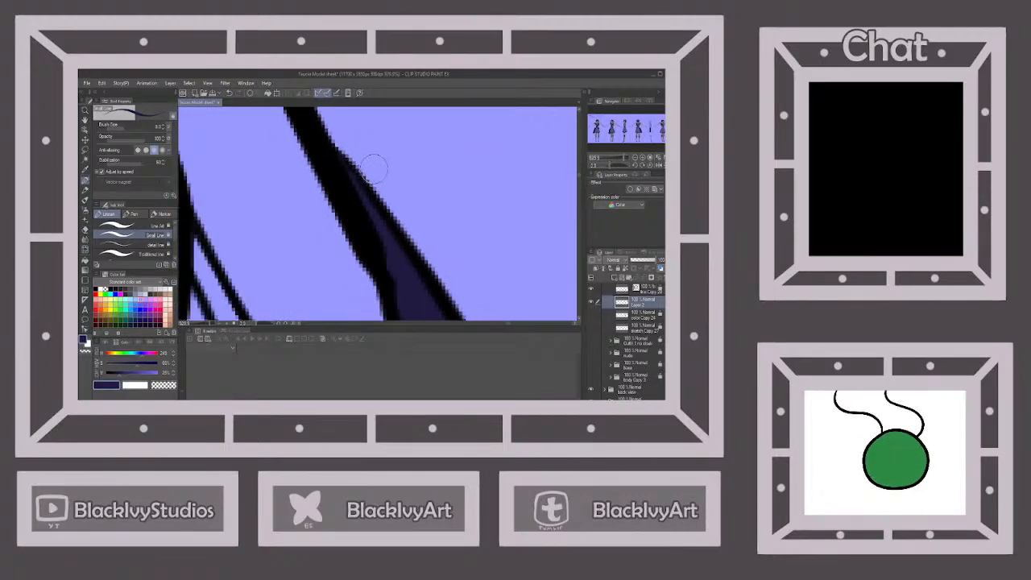
{"action": "scroll", "coordinate": [367, 210], "scroll_direction": "down", "scroll_amount": 6}
{"action": "scroll", "coordinate": [388, 172], "scroll_direction": "down", "scroll_amount": 2}
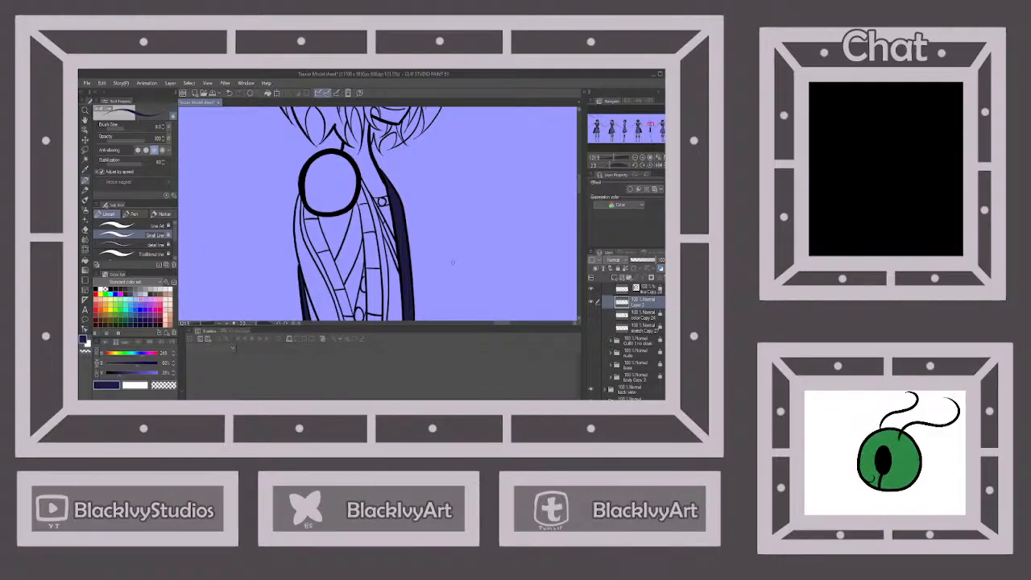
{"action": "scroll", "coordinate": [462, 284], "scroll_direction": "down", "scroll_amount": 4}
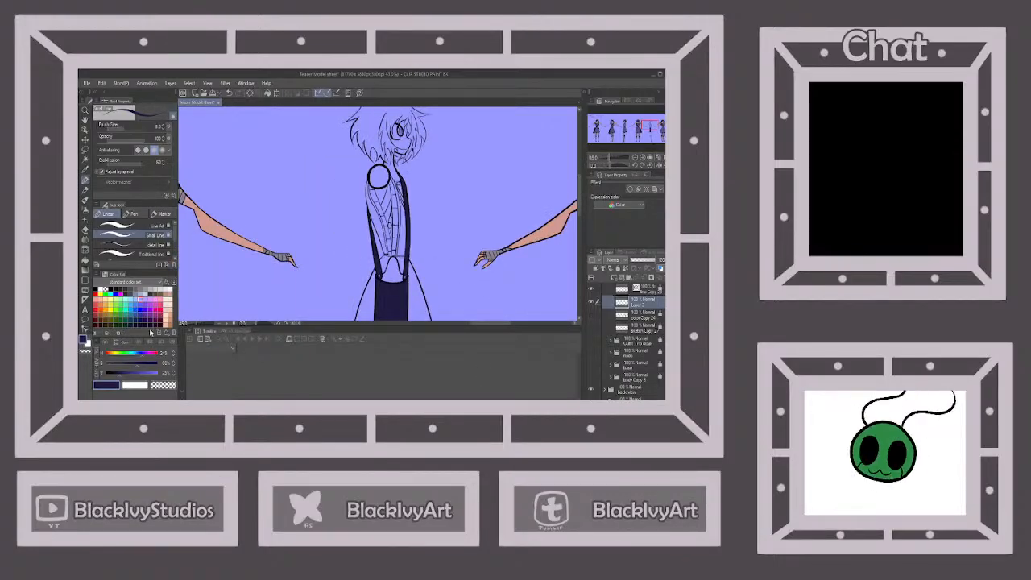
Fill the satchel's raised flap between the straps with navy and touch up its remaining gaps with the Small Line pen.
{"action": "left_click", "coordinate": [86, 259]}
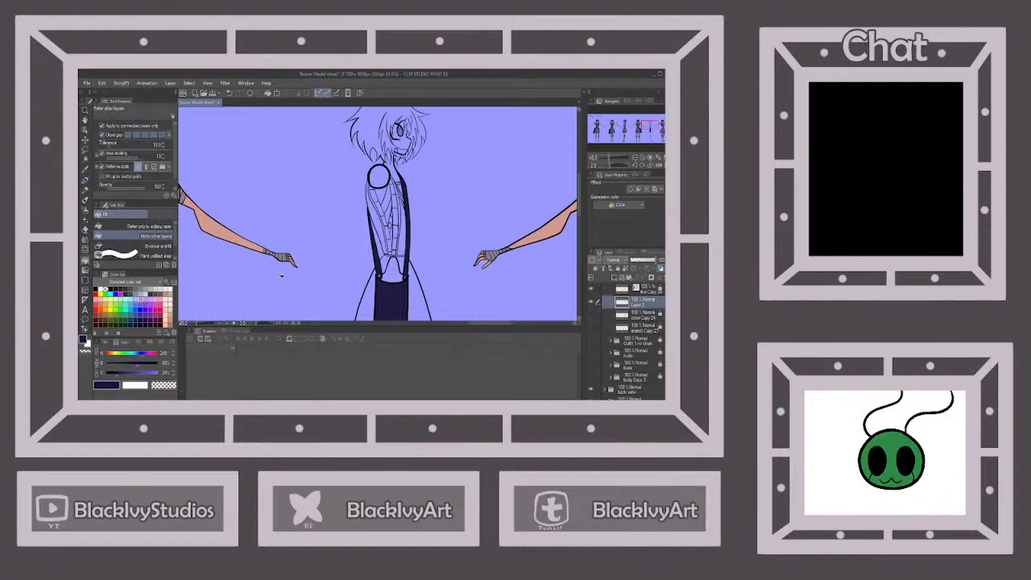
{"action": "scroll", "coordinate": [389, 264], "scroll_direction": "up", "scroll_amount": 3}
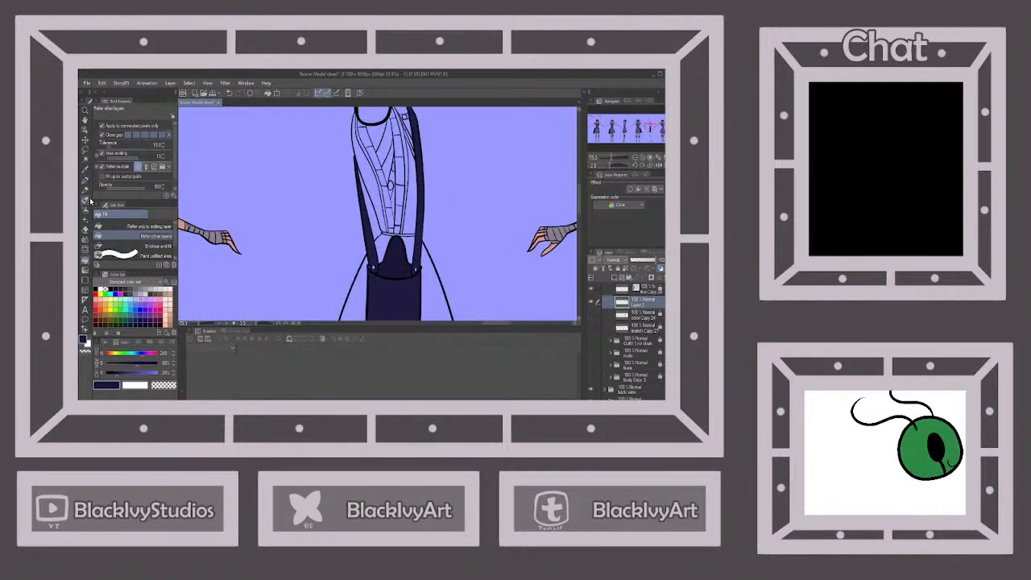
{"action": "left_click", "coordinate": [85, 178]}
{"action": "scroll", "coordinate": [373, 274], "scroll_direction": "up", "scroll_amount": 4}
{"action": "scroll", "coordinate": [376, 246], "scroll_direction": "up", "scroll_amount": 2}
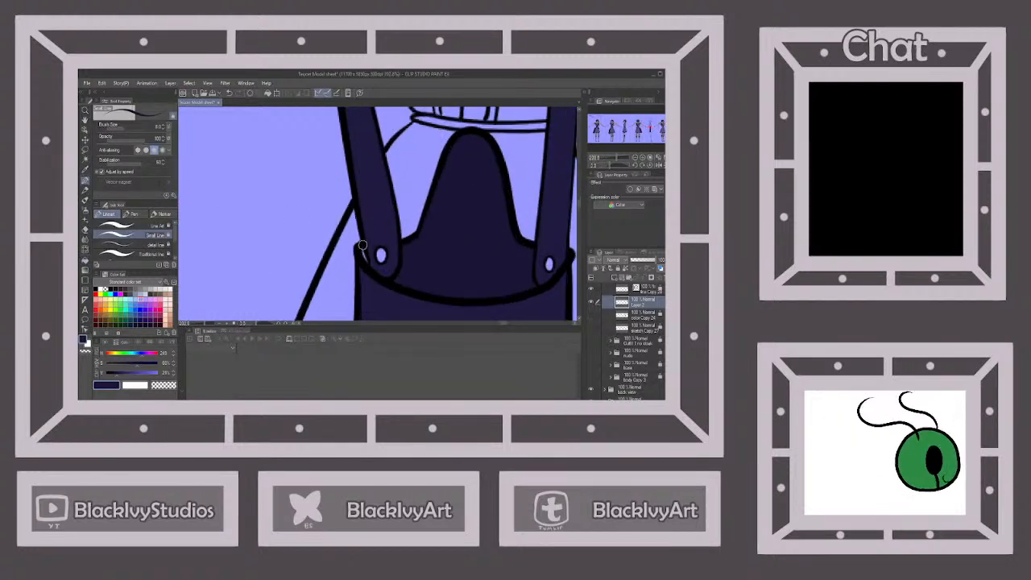
{"action": "scroll", "coordinate": [438, 272], "scroll_direction": "down", "scroll_amount": 2}
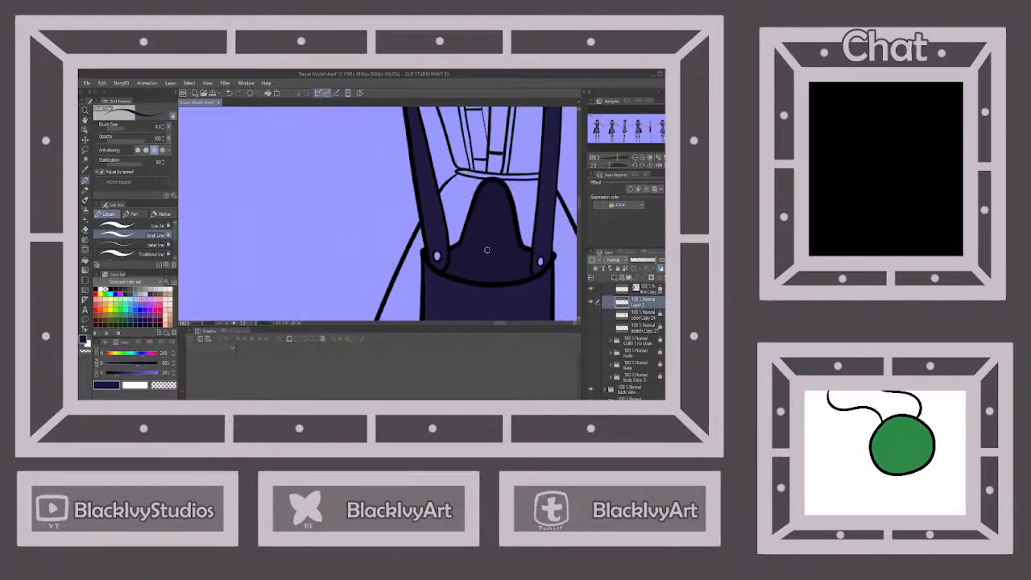
Sample the near-black from the back view's skirt hem and fill the two strap rivets with it on Layer 2.
{"action": "left_click", "coordinate": [631, 390]}
{"action": "scroll", "coordinate": [478, 196], "scroll_direction": "down", "scroll_amount": 4}
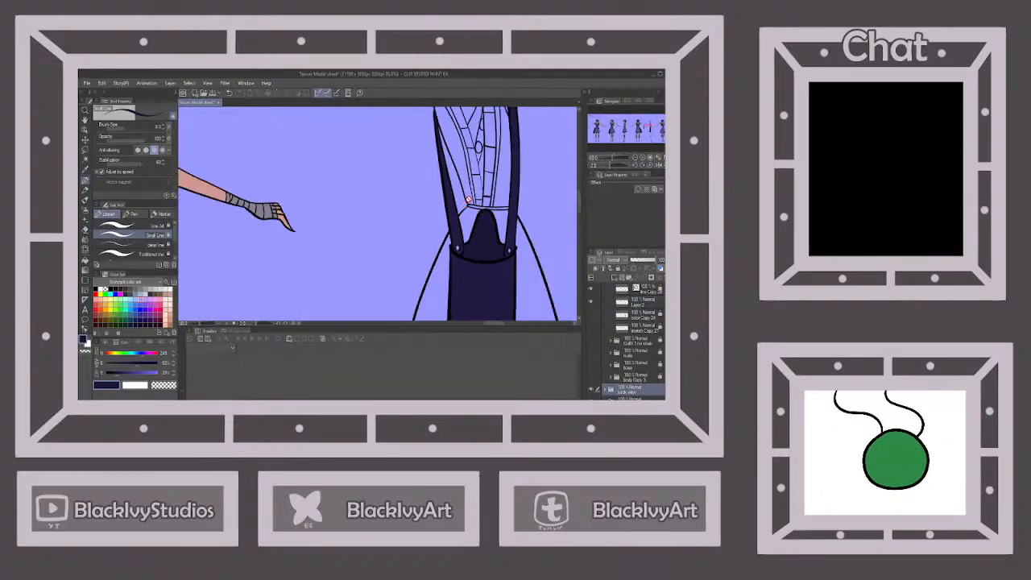
{"action": "scroll", "coordinate": [333, 287], "scroll_direction": "up", "scroll_amount": 2}
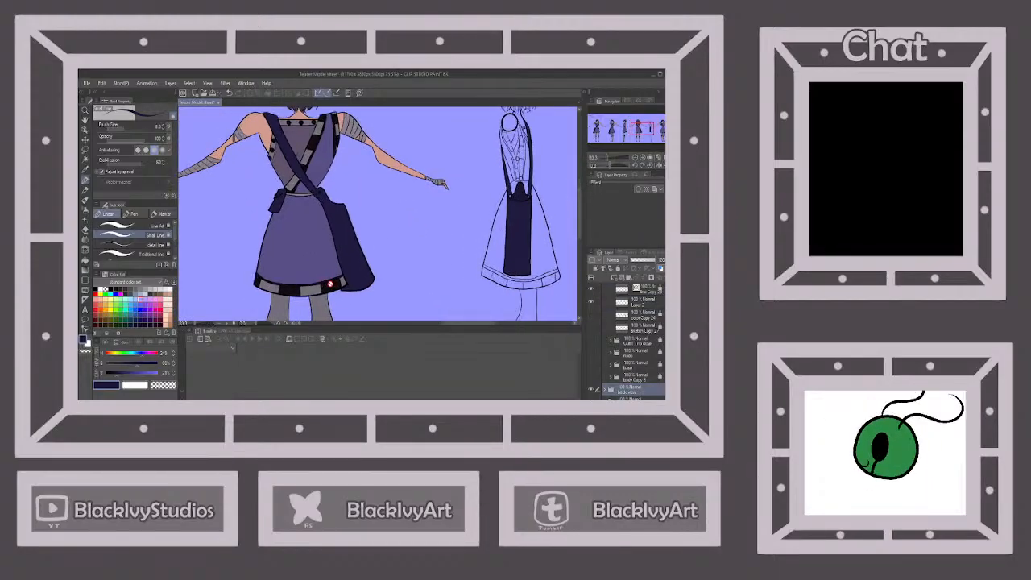
{"action": "left_click", "coordinate": [331, 286], "text": "alt"}
{"action": "scroll", "coordinate": [379, 287], "scroll_direction": "down", "scroll_amount": 1}
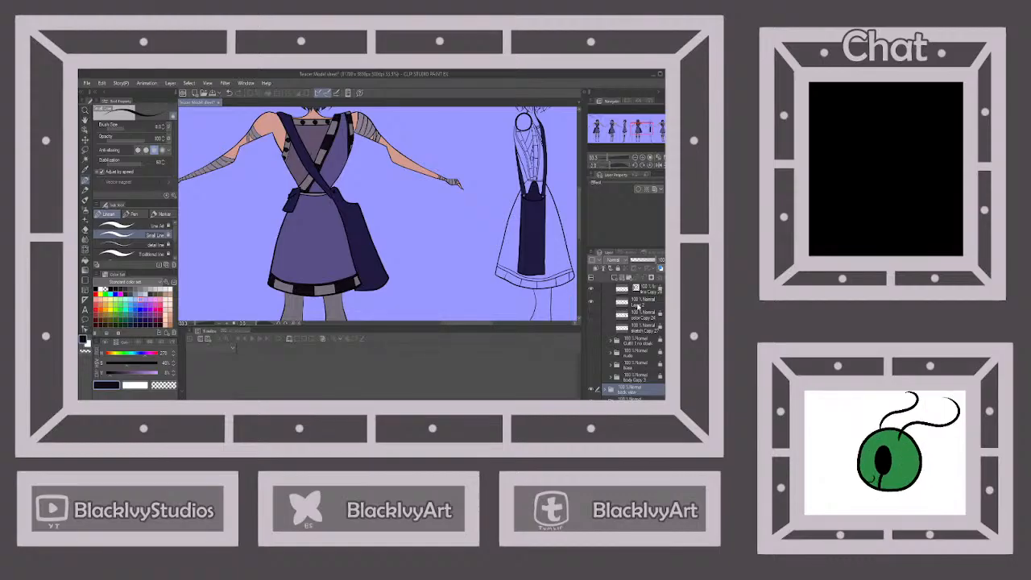
{"action": "left_click", "coordinate": [636, 305]}
{"action": "left_click", "coordinate": [84, 260]}
{"action": "scroll", "coordinate": [393, 274], "scroll_direction": "down", "scroll_amount": 2}
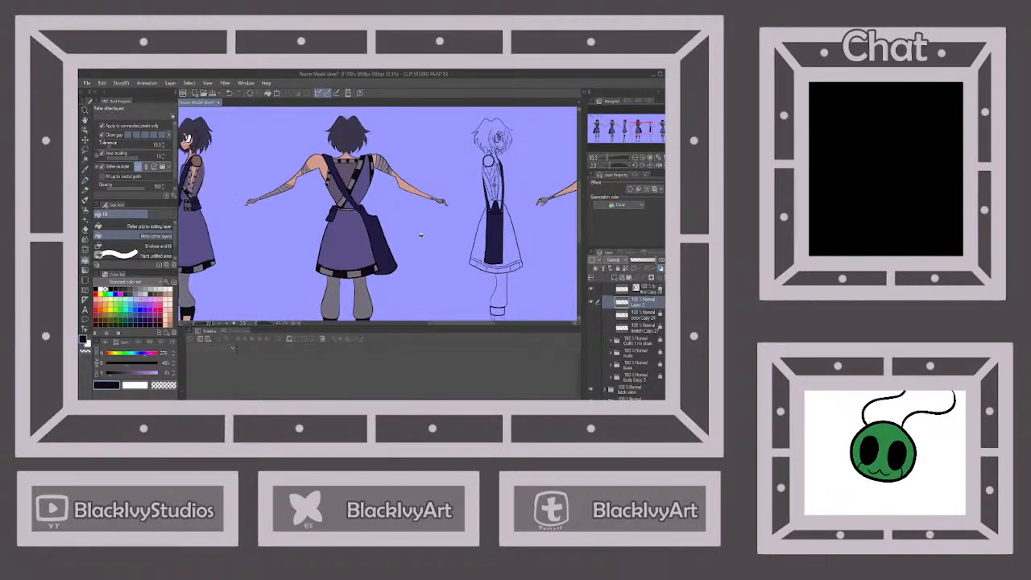
{"action": "scroll", "coordinate": [536, 211], "scroll_direction": "up", "scroll_amount": 1}
{"action": "scroll", "coordinate": [475, 197], "scroll_direction": "up", "scroll_amount": 5}
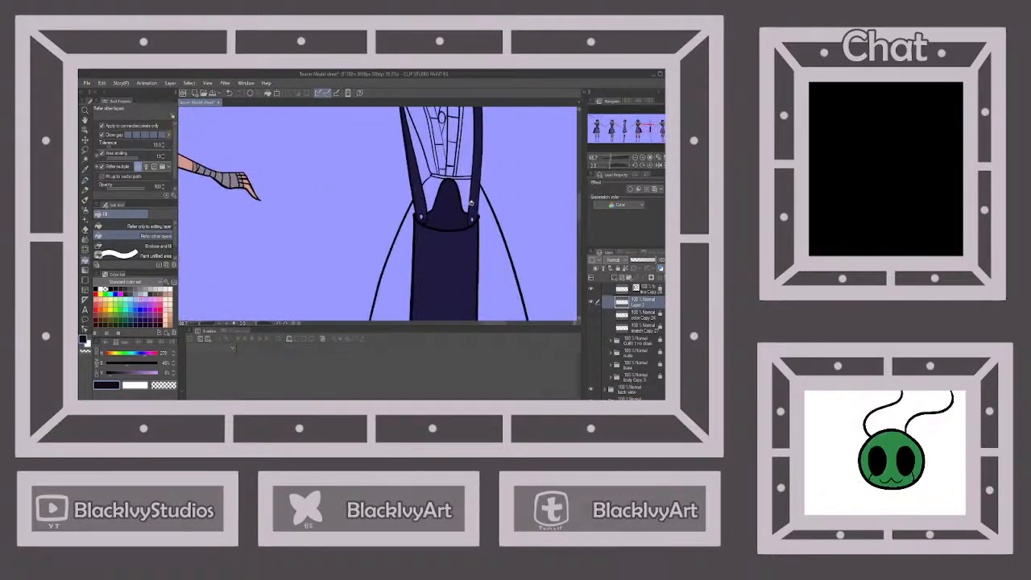
{"action": "left_click", "coordinate": [413, 218]}
{"action": "left_click", "coordinate": [528, 224]}
Paint over the leftover light edges inside both strap rivets with the near-black Small Line pen.
{"action": "left_click", "coordinate": [83, 182]}
{"action": "scroll", "coordinate": [395, 222], "scroll_direction": "up", "scroll_amount": 6}
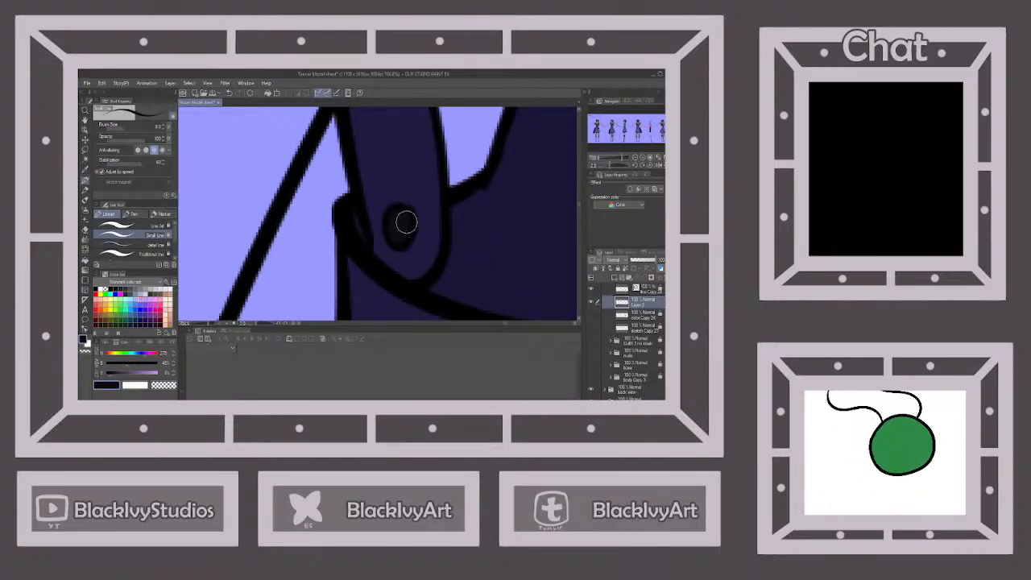
{"action": "scroll", "coordinate": [391, 213], "scroll_direction": "down", "scroll_amount": 3}
{"action": "scroll", "coordinate": [378, 201], "scroll_direction": "down", "scroll_amount": 1}
{"action": "scroll", "coordinate": [523, 199], "scroll_direction": "up", "scroll_amount": 5}
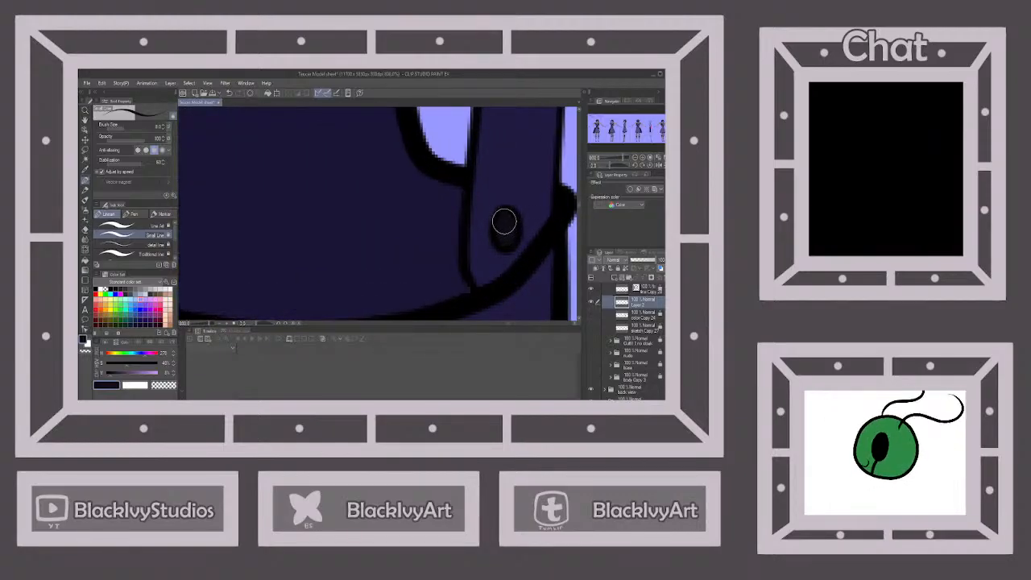
{"action": "scroll", "coordinate": [475, 258], "scroll_direction": "down", "scroll_amount": 8}
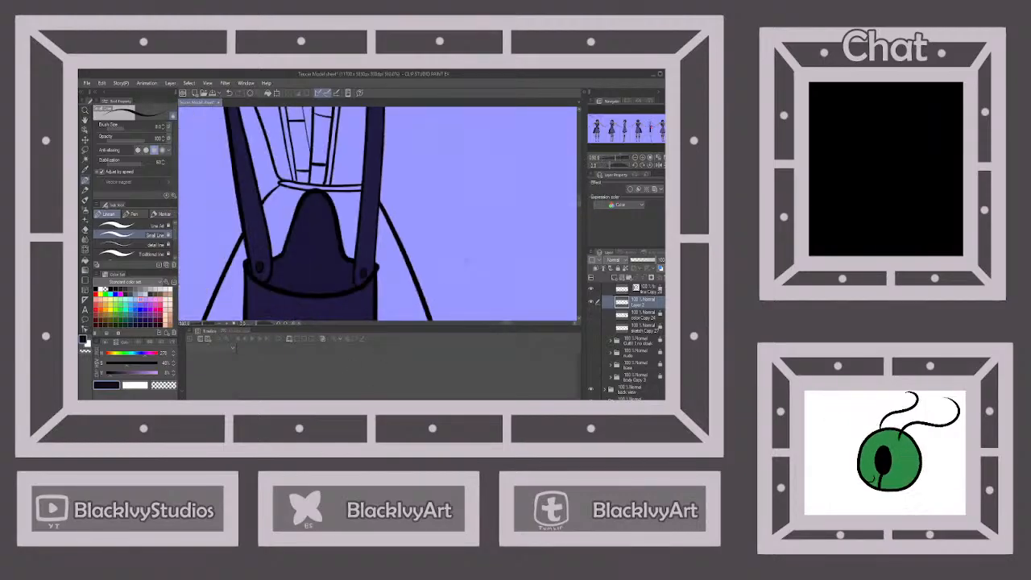
{"action": "scroll", "coordinate": [416, 165], "scroll_direction": "down", "scroll_amount": 4}
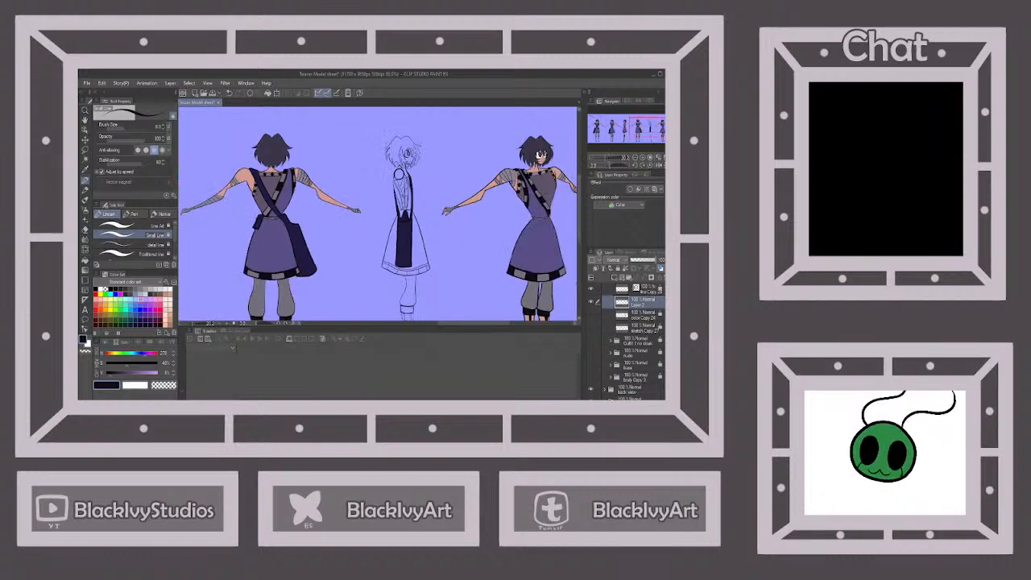
Show and unlock the side view's outfit color layer, merge Layer 2 down into it, and lock the merged layer.
{"action": "left_click", "coordinate": [590, 316]}
{"action": "left_click", "coordinate": [622, 317]}
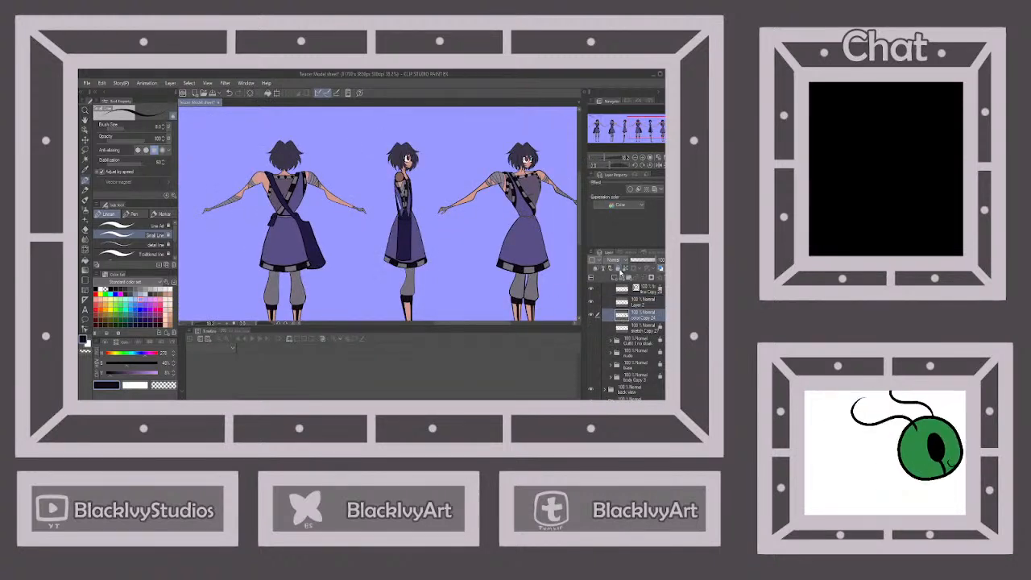
{"action": "left_click", "coordinate": [647, 307]}
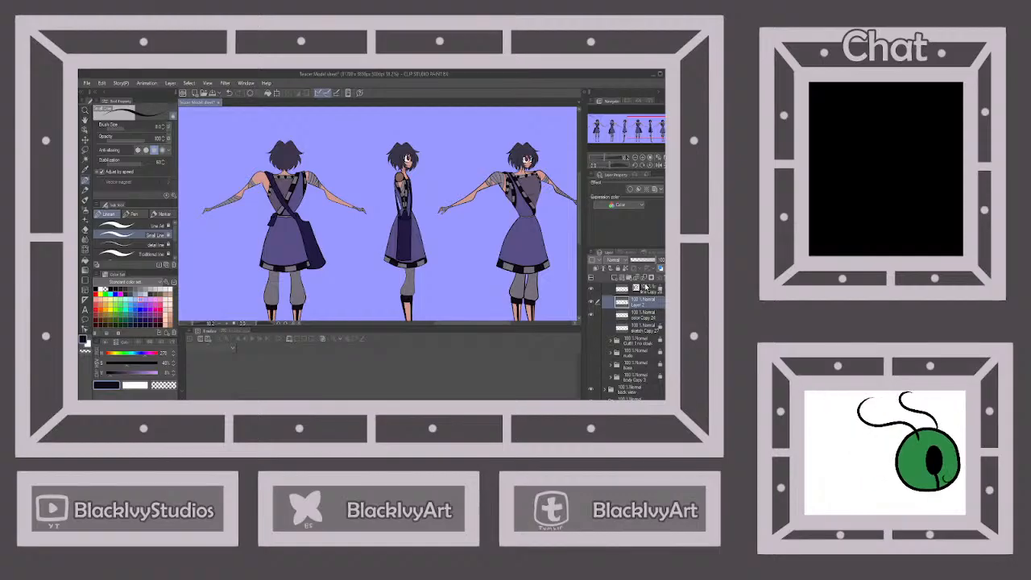
{"action": "left_click", "coordinate": [643, 277]}
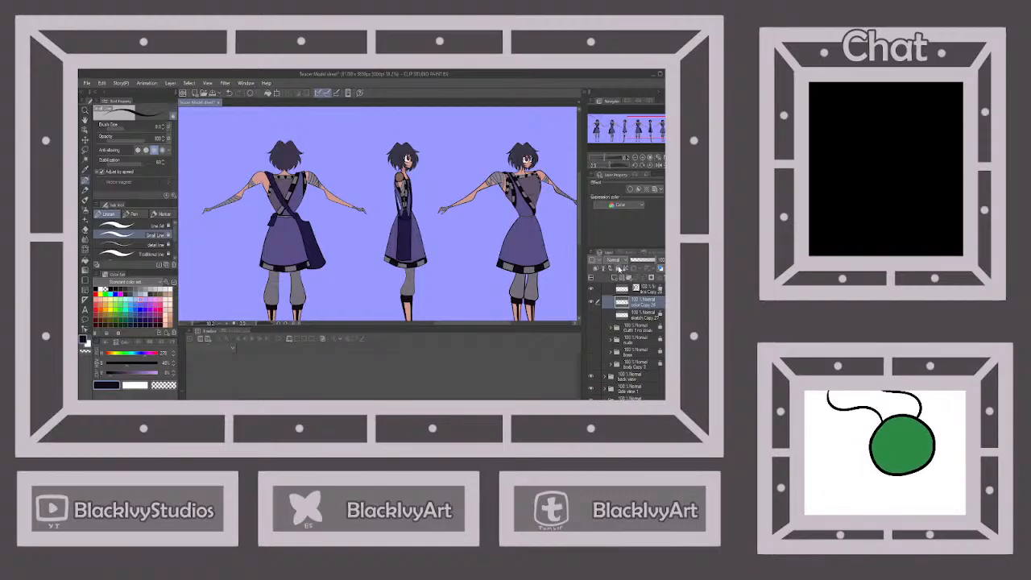
{"action": "left_click", "coordinate": [618, 268]}
Collapse the side view's outfit folder and the Side view 2 folder in the layer stack.
{"action": "scroll", "coordinate": [606, 335], "scroll_direction": "up", "scroll_amount": 2}
{"action": "left_click", "coordinate": [612, 307]}
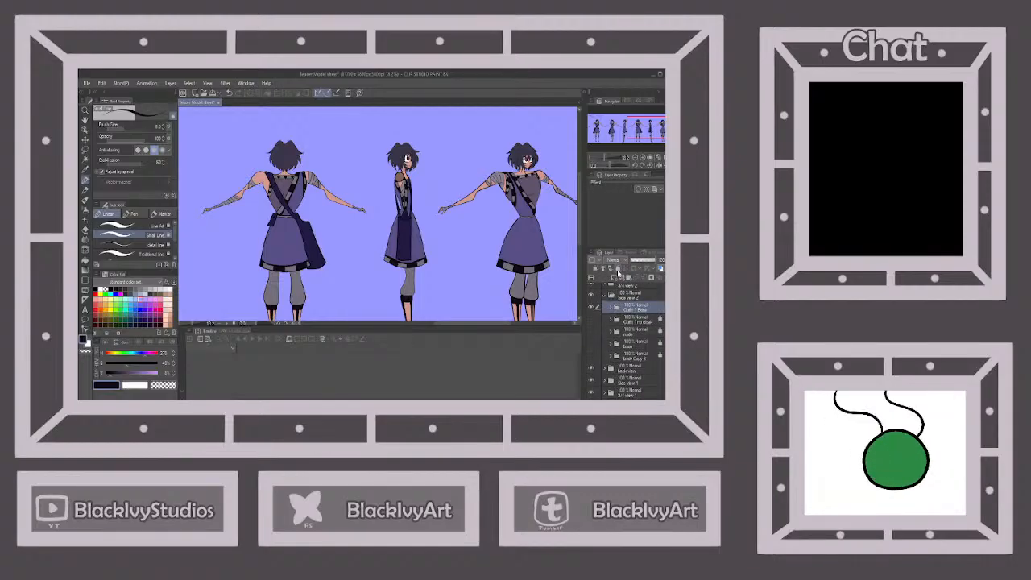
{"action": "left_click", "coordinate": [607, 298]}
{"action": "scroll", "coordinate": [437, 165], "scroll_direction": "down", "scroll_amount": 1}
{"action": "scroll", "coordinate": [442, 207], "scroll_direction": "down", "scroll_amount": 1}
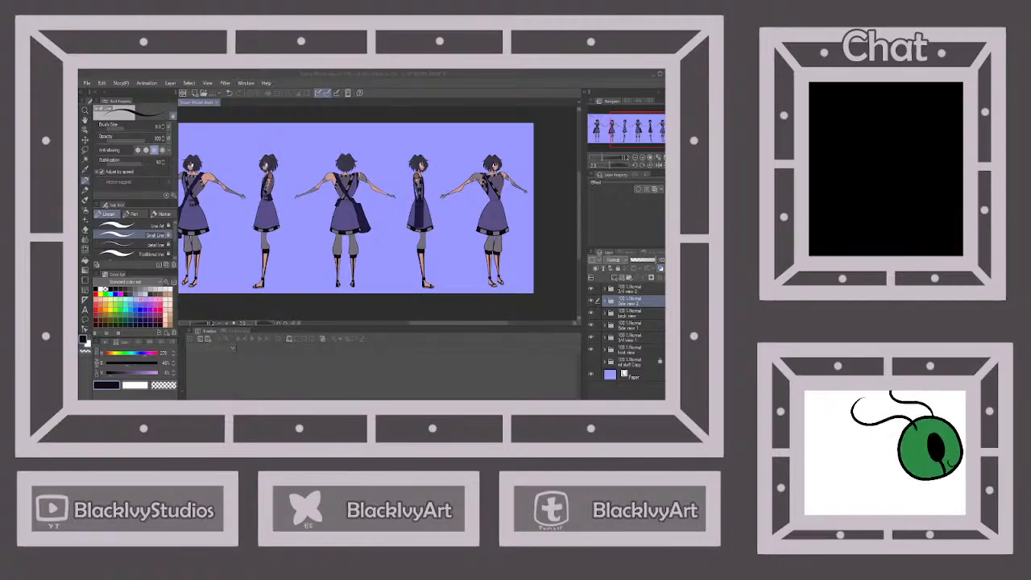
Expand the 3/4 view 2 outfit folder, hide its color layer, and unlock the line layer to reduce its opacity.
{"action": "left_click", "coordinate": [609, 292]}
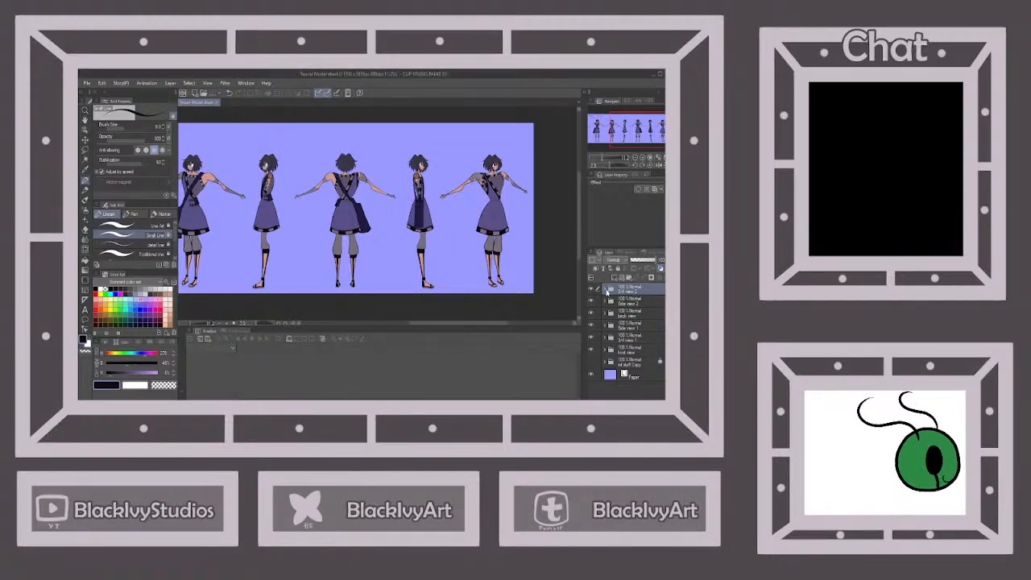
{"action": "left_click", "coordinate": [606, 292]}
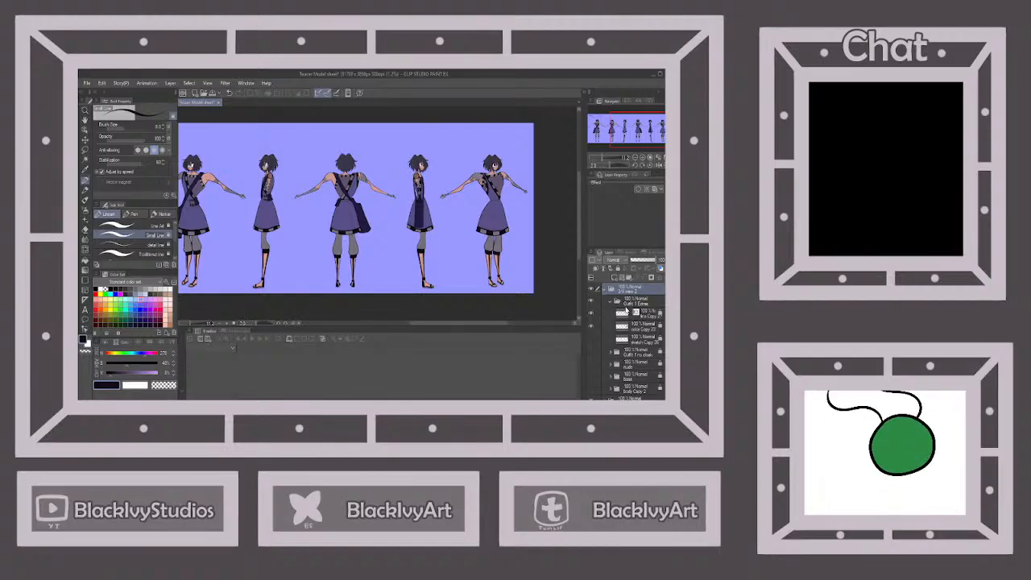
{"action": "left_click", "coordinate": [611, 303]}
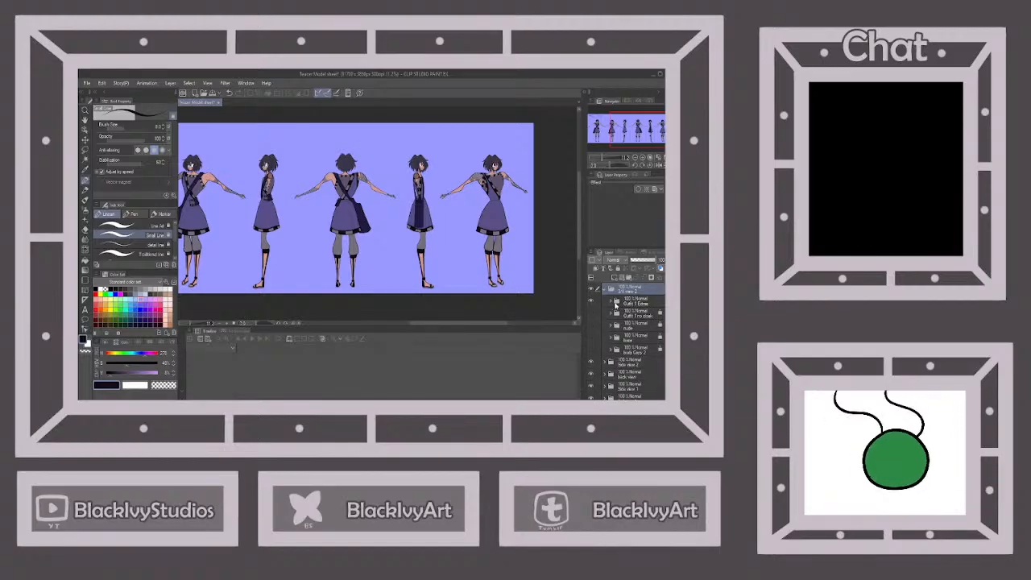
{"action": "left_click", "coordinate": [611, 302]}
{"action": "left_click", "coordinate": [591, 326]}
{"action": "left_click", "coordinate": [637, 314]}
{"action": "left_click", "coordinate": [618, 269]}
{"action": "left_click_drag", "start_coordinate": [640, 262], "coordinate": [648, 262]}
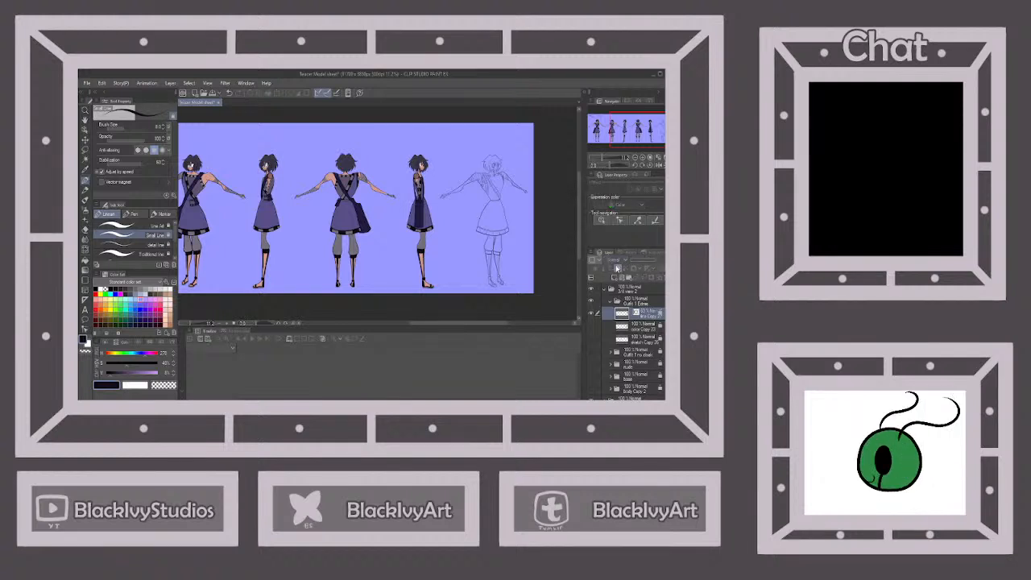
Set the paper layer's color to white and reselect the line layer in the 3/4 view 2 outfit folder.
{"action": "scroll", "coordinate": [636, 368], "scroll_direction": "down", "scroll_amount": 3}
{"action": "left_click", "coordinate": [633, 396]}
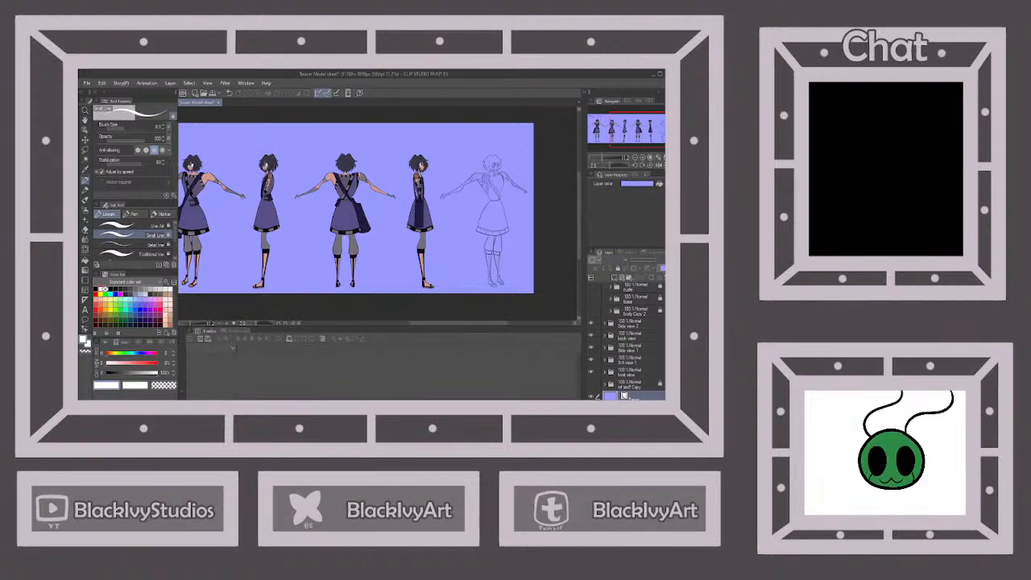
{"action": "left_click", "coordinate": [659, 184]}
{"action": "scroll", "coordinate": [636, 288], "scroll_direction": "up", "scroll_amount": 3}
{"action": "left_click", "coordinate": [640, 314]}
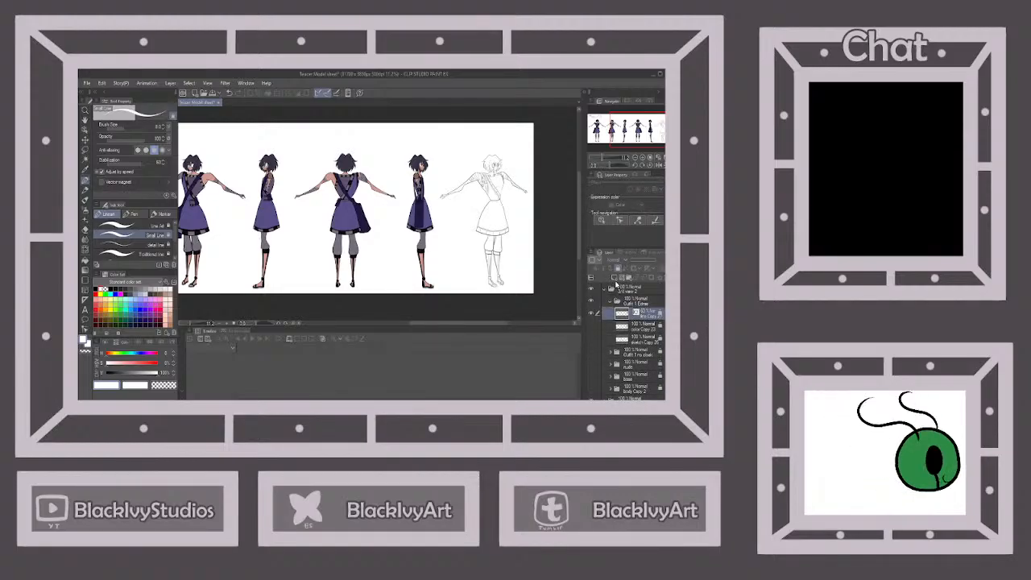
Add a new layer above the 3/4 view's line layer and set up the Line Art pen with black.
{"action": "left_click", "coordinate": [615, 277]}
{"action": "left_click", "coordinate": [95, 289]}
{"action": "left_click", "coordinate": [129, 225]}
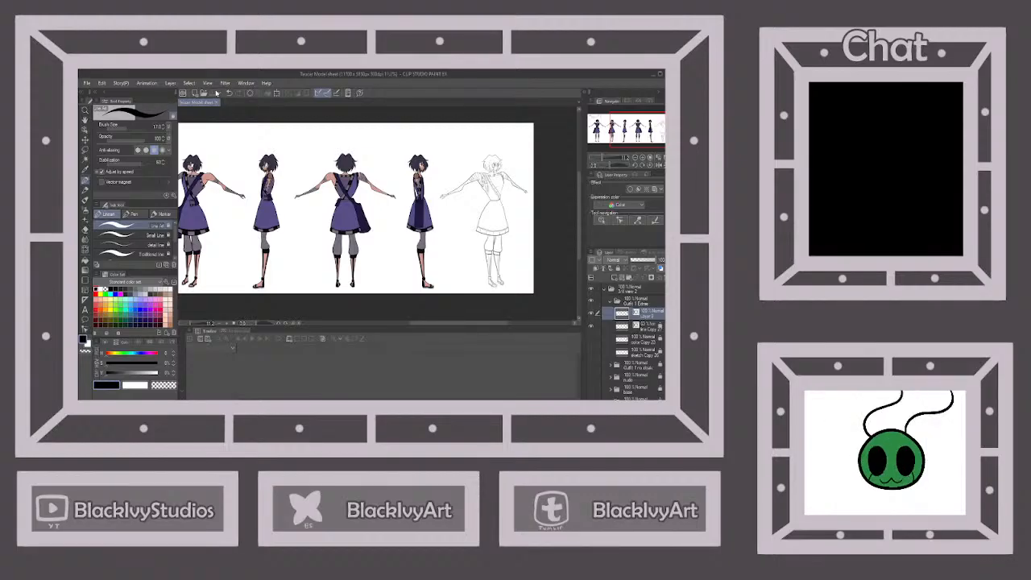
Try to outline the satchel hanging from the waist along the 3/4 view's skirt, with its lower edge just above the hem.
{"action": "scroll", "coordinate": [525, 184], "scroll_direction": "up", "scroll_amount": 4}
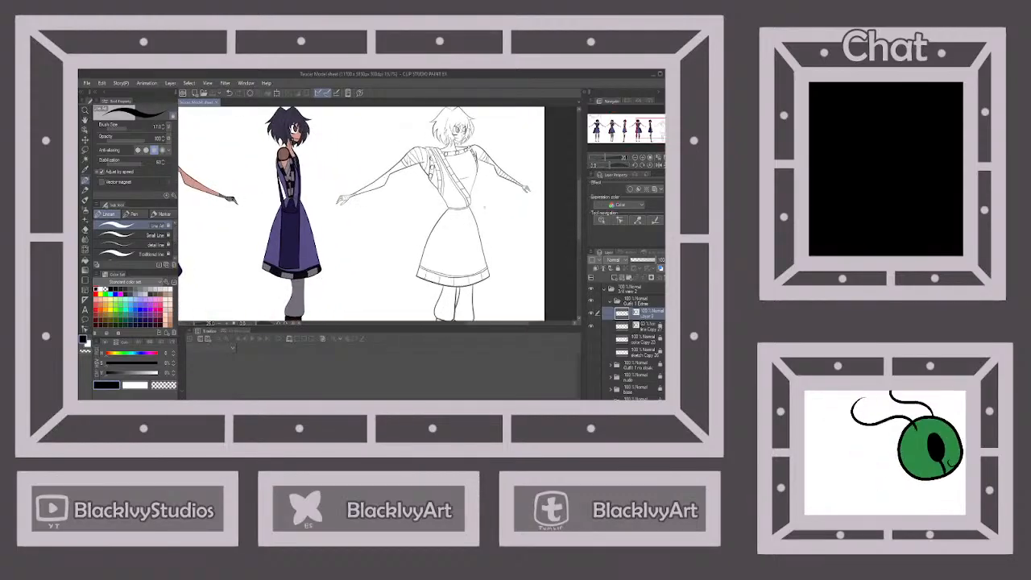
{"action": "scroll", "coordinate": [458, 224], "scroll_direction": "down", "scroll_amount": 6}
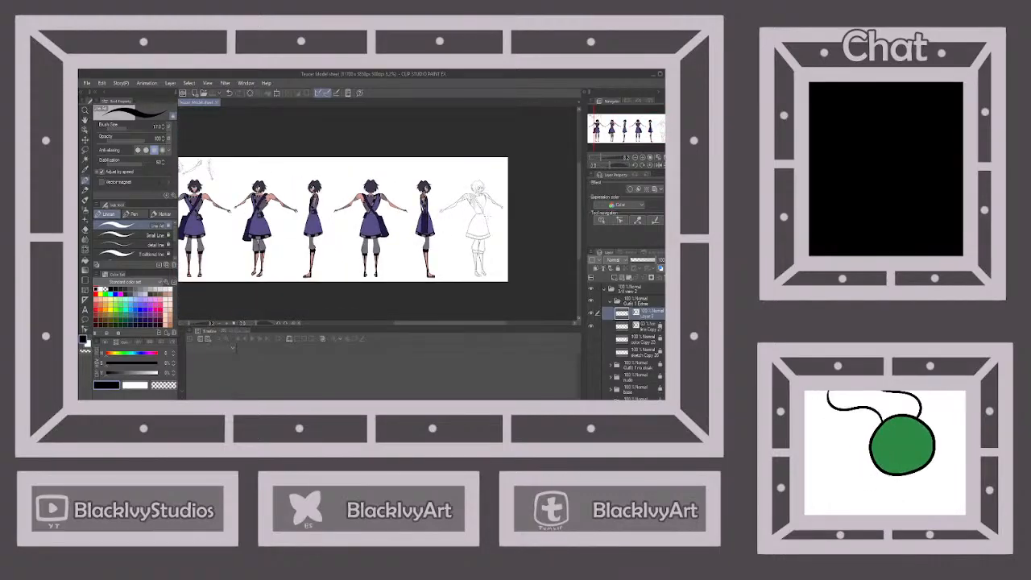
{"action": "scroll", "coordinate": [482, 219], "scroll_direction": "up", "scroll_amount": 6}
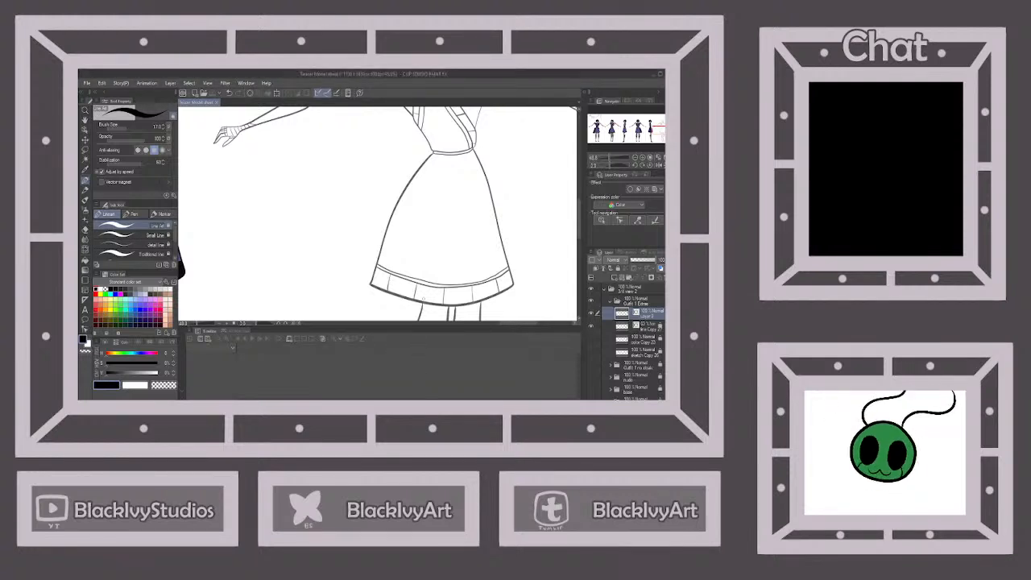
{"action": "mouse_move", "coordinate": [422, 153]}
{"action": "left_mouse_down"}
{"action": "mouse_move", "coordinate": [415, 271]}
{"action": "mouse_move", "coordinate": [394, 282]}
{"action": "mouse_move", "coordinate": [360, 261]}
{"action": "left_mouse_up"}
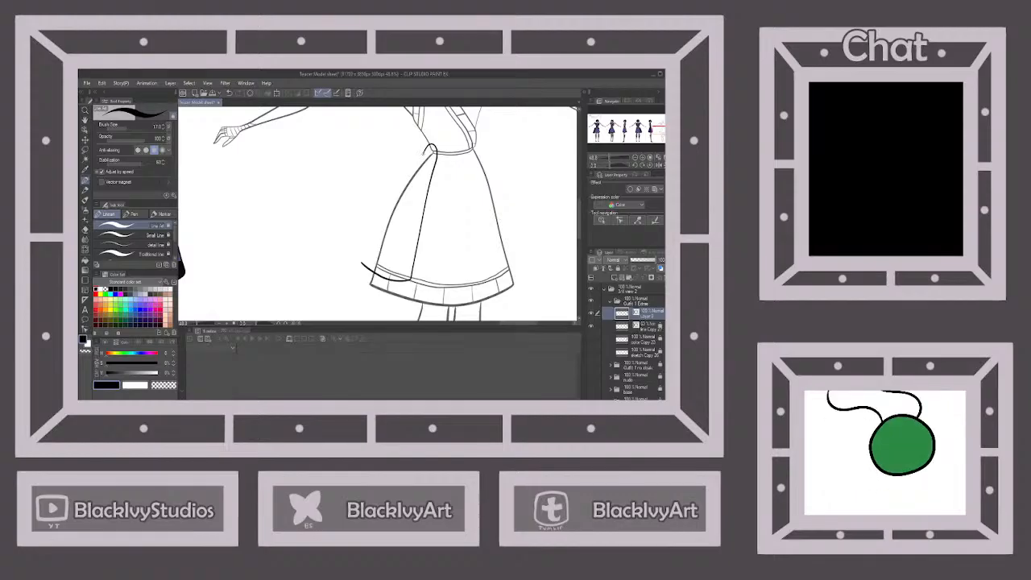
{"action": "mouse_move", "coordinate": [422, 158]}
{"action": "left_mouse_down"}
{"action": "mouse_move", "coordinate": [393, 171]}
{"action": "mouse_move", "coordinate": [364, 261]}
{"action": "left_mouse_up"}
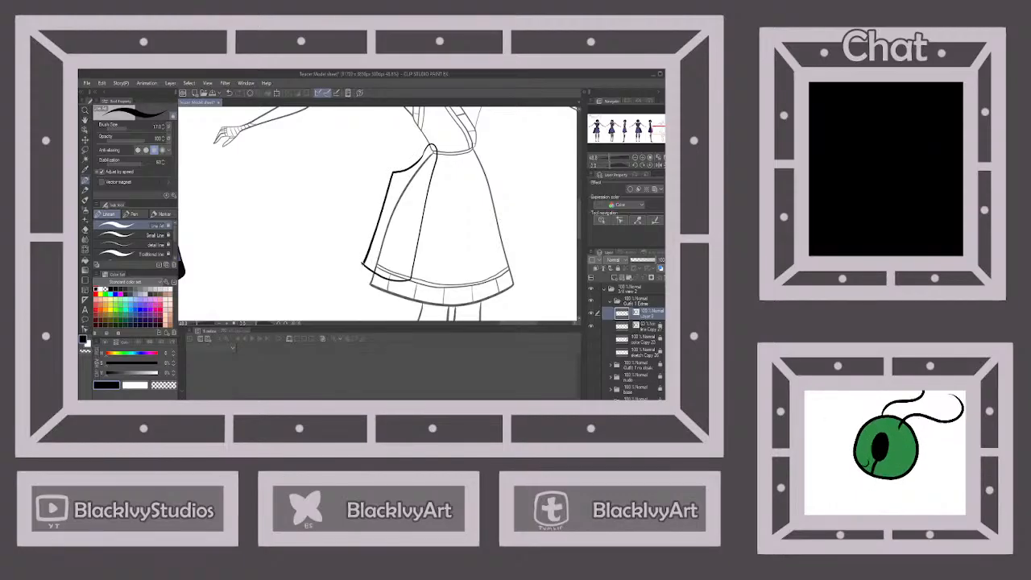
{"action": "scroll", "coordinate": [512, 180], "scroll_direction": "down", "scroll_amount": 4}
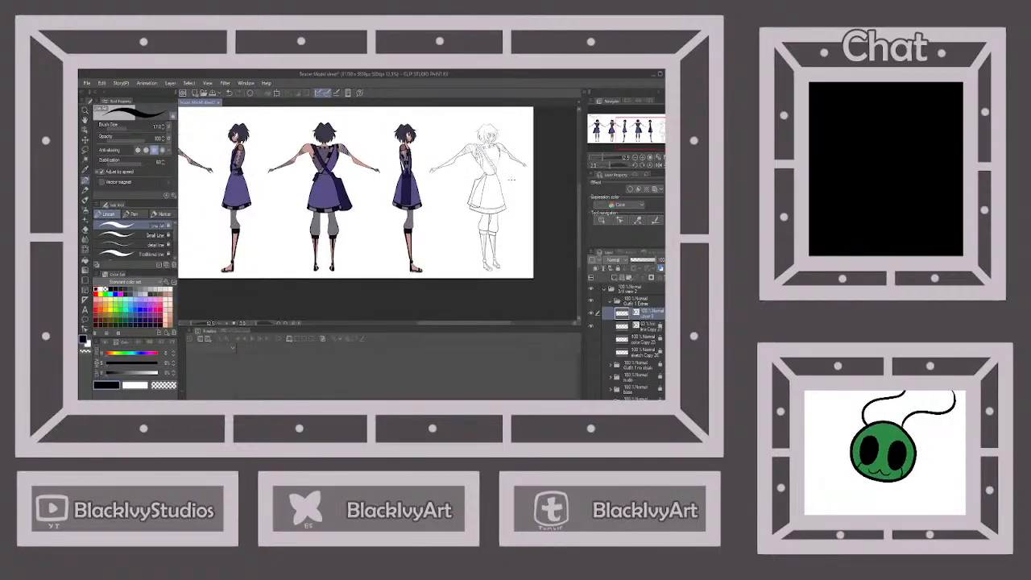
{"action": "scroll", "coordinate": [511, 180], "scroll_direction": "down", "scroll_amount": 2}
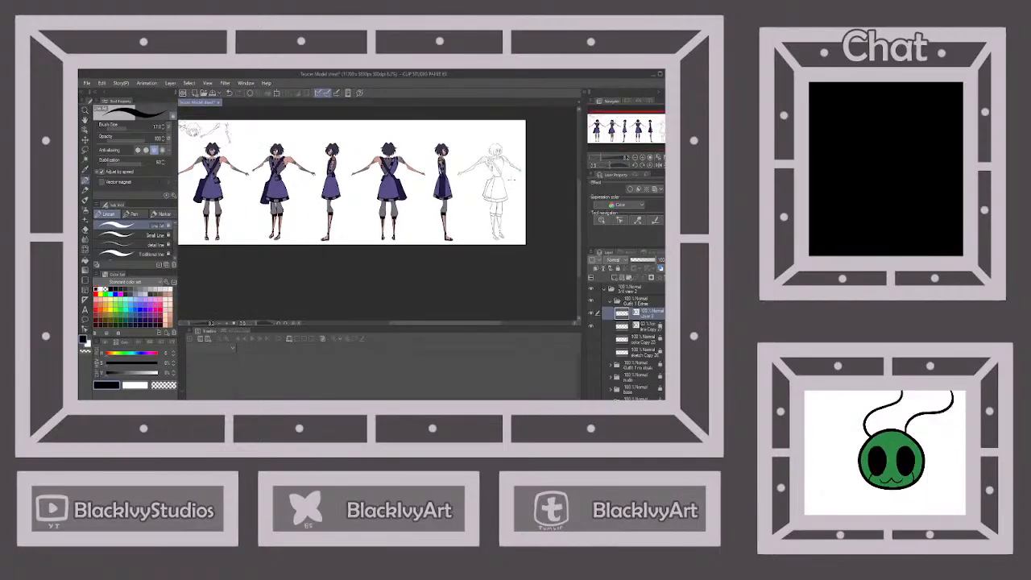
{"action": "scroll", "coordinate": [510, 179], "scroll_direction": "up", "scroll_amount": 4}
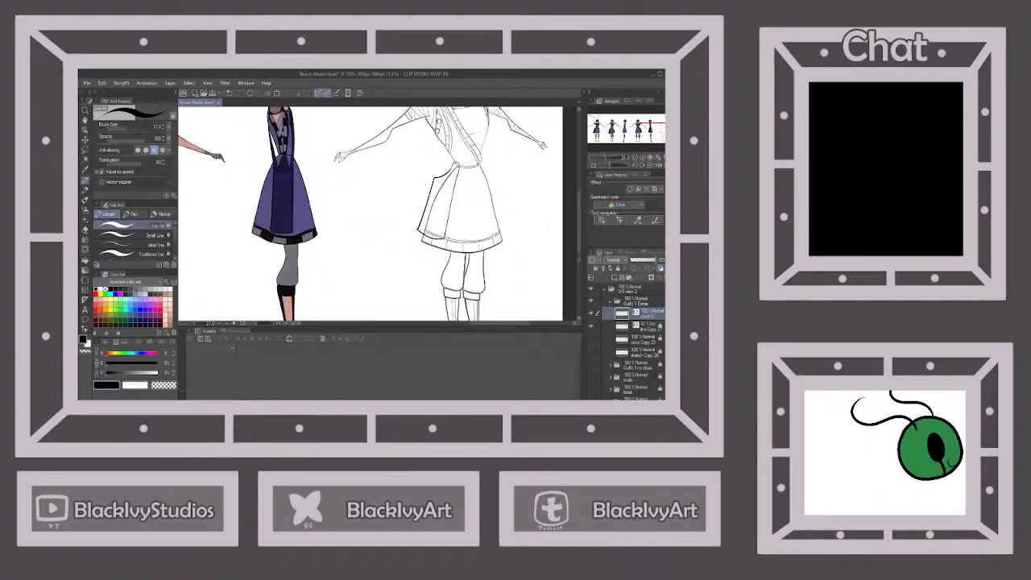
{"action": "key", "text": "ctrl+z"}
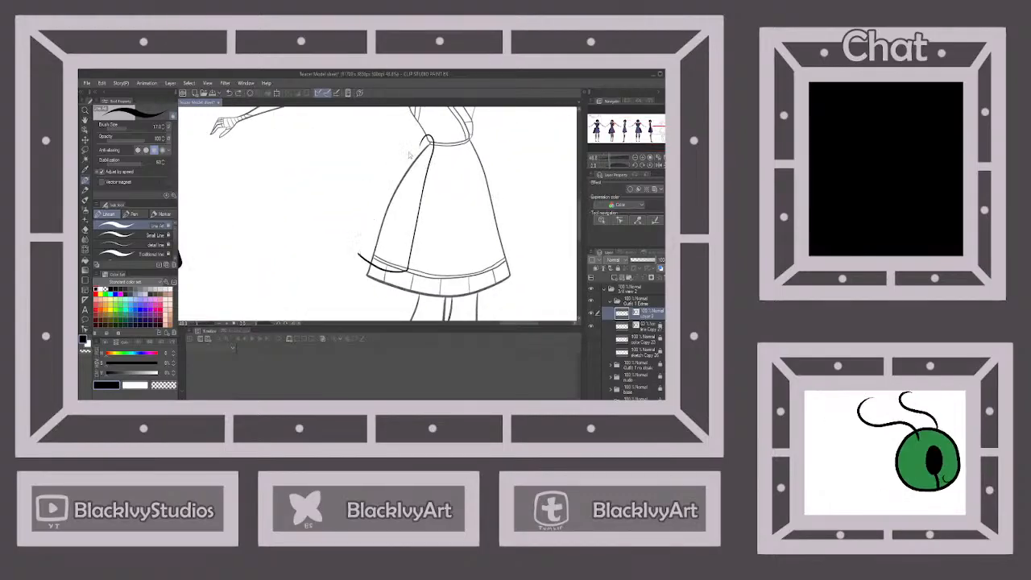
{"action": "key", "text": "ctrl+z"}
Draw a larger satchel outline from a loop at the 3/4 view's waist down to the hem, and compare it with the other views.
{"action": "mouse_move", "coordinate": [420, 141]}
{"action": "left_mouse_down"}
{"action": "mouse_move", "coordinate": [432, 152]}
{"action": "mouse_move", "coordinate": [394, 281]}
{"action": "left_mouse_up"}
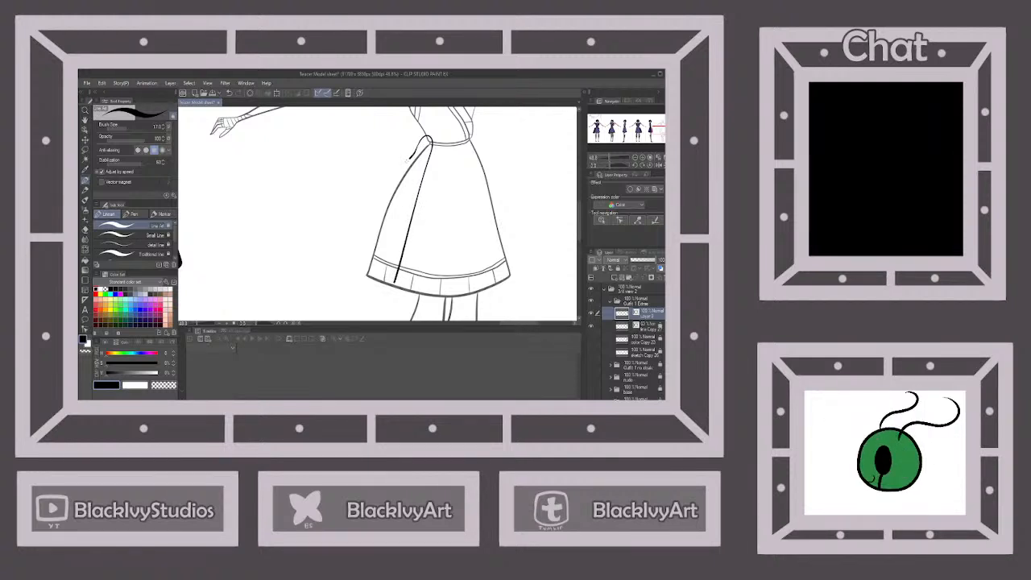
{"action": "mouse_move", "coordinate": [388, 162]}
{"action": "left_mouse_down"}
{"action": "mouse_move", "coordinate": [348, 269]}
{"action": "mouse_move", "coordinate": [393, 286]}
{"action": "left_mouse_up"}
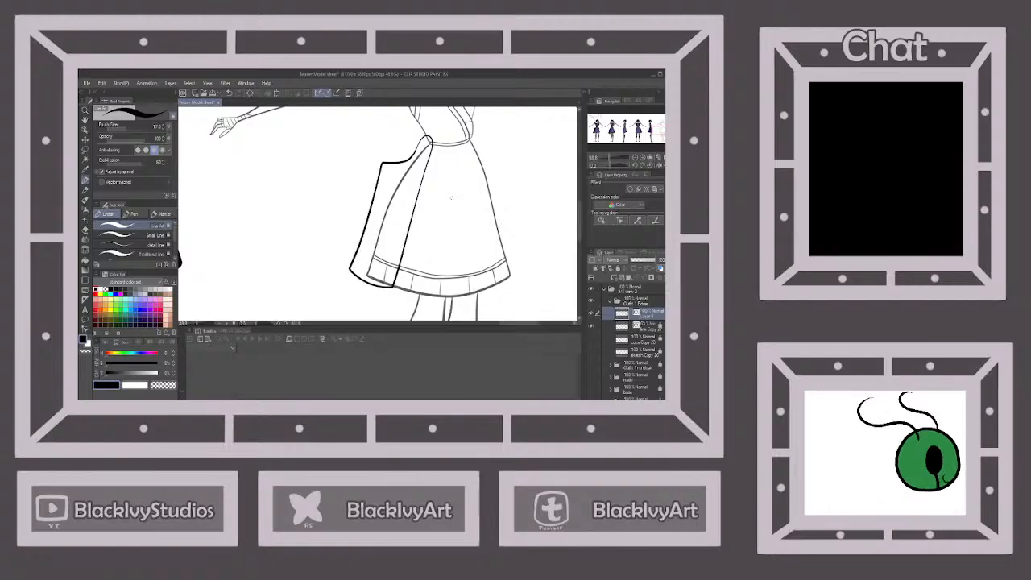
{"action": "scroll", "coordinate": [429, 182], "scroll_direction": "down", "scroll_amount": 6}
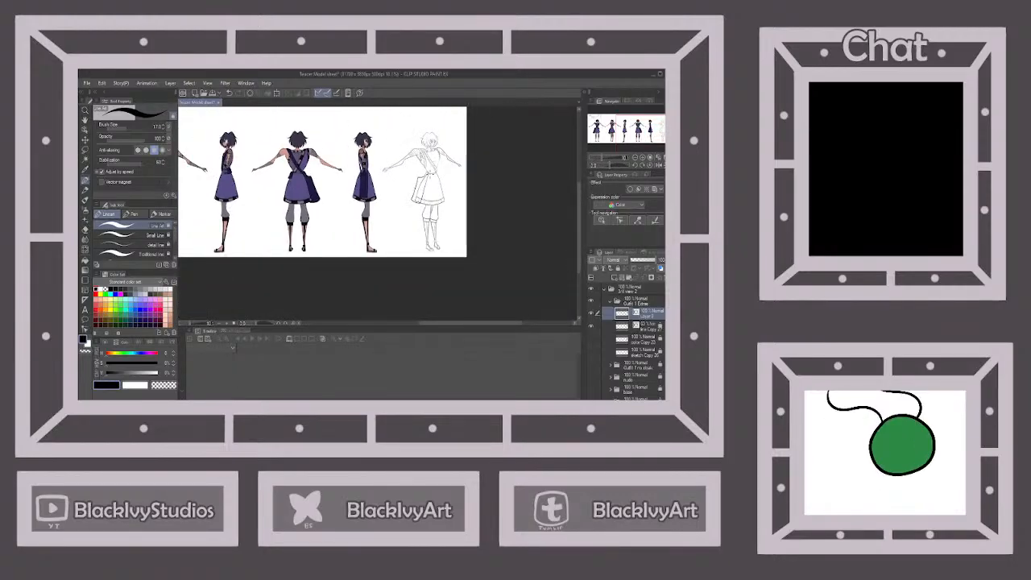
{"action": "scroll", "coordinate": [430, 171], "scroll_direction": "down", "scroll_amount": 2}
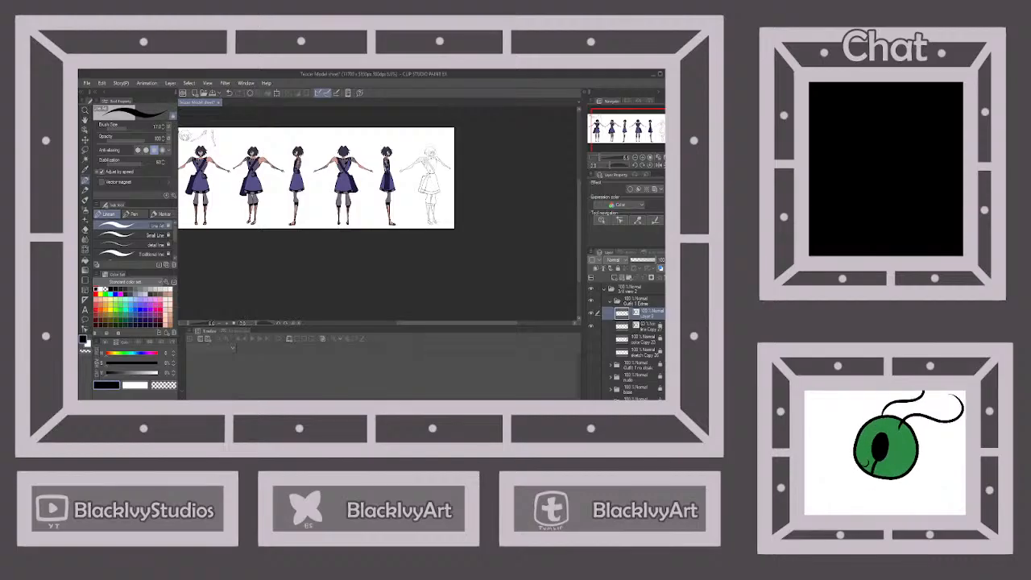
{"action": "scroll", "coordinate": [436, 155], "scroll_direction": "up", "scroll_amount": 3}
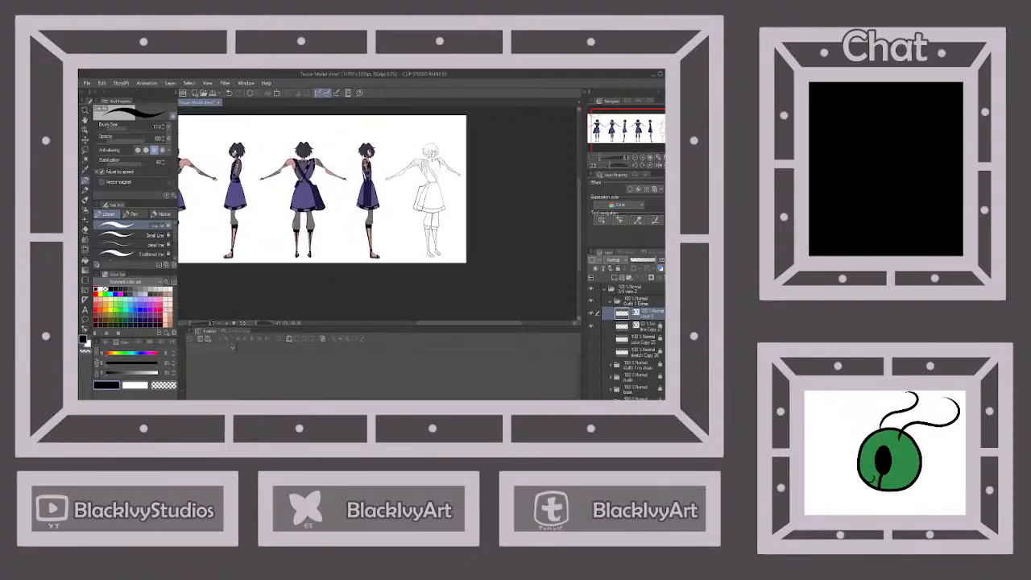
{"action": "scroll", "coordinate": [459, 161], "scroll_direction": "down", "scroll_amount": 3}
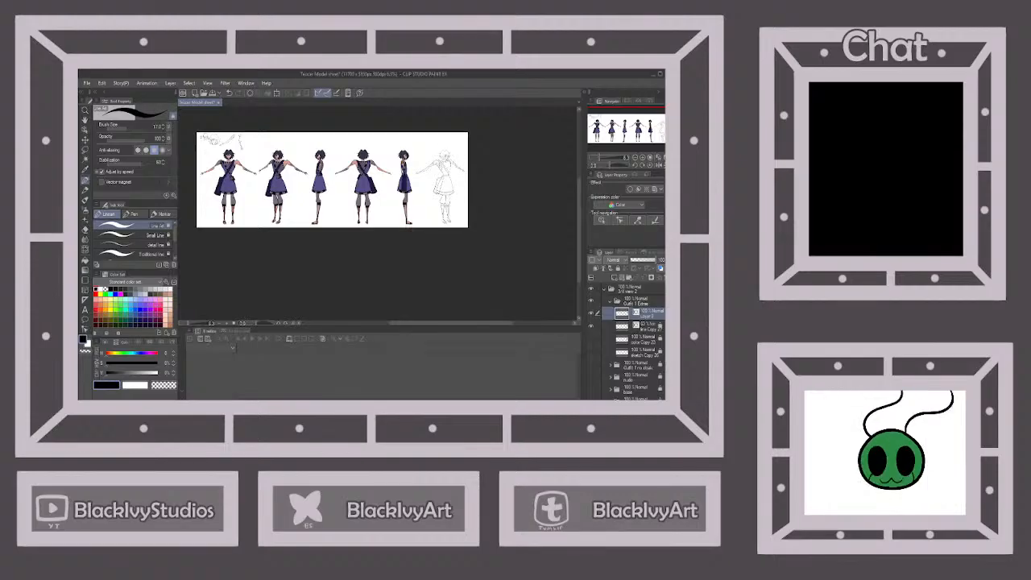
Try to draw the satchel strap from the waist loop diagonally across the chest to the opposite shoulder.
{"action": "scroll", "coordinate": [468, 152], "scroll_direction": "up", "scroll_amount": 4}
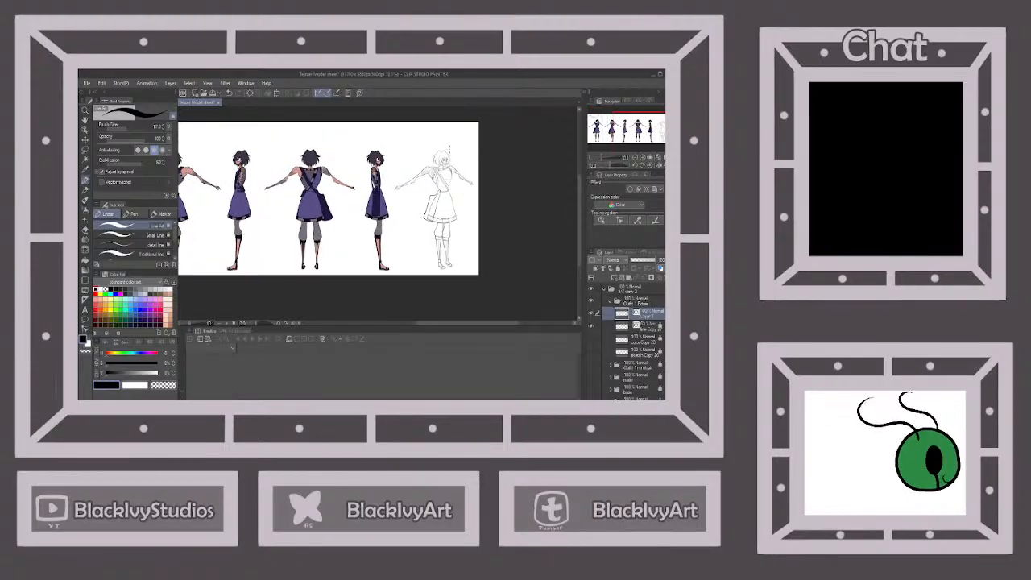
{"action": "scroll", "coordinate": [448, 149], "scroll_direction": "up", "scroll_amount": 4}
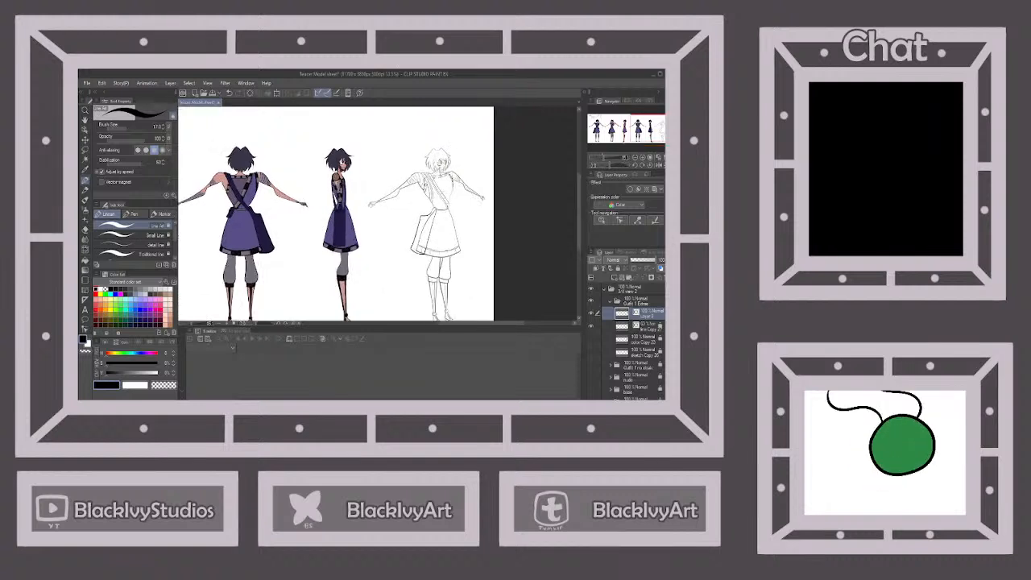
{"action": "scroll", "coordinate": [456, 193], "scroll_direction": "up", "scroll_amount": 3}
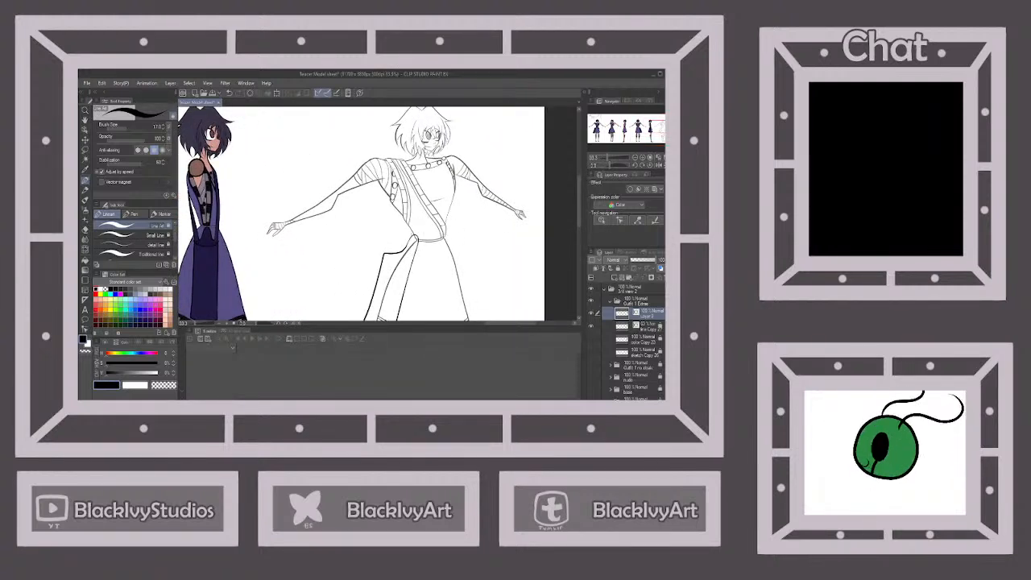
{"action": "left_click_drag", "start_coordinate": [413, 234], "coordinate": [439, 172]}
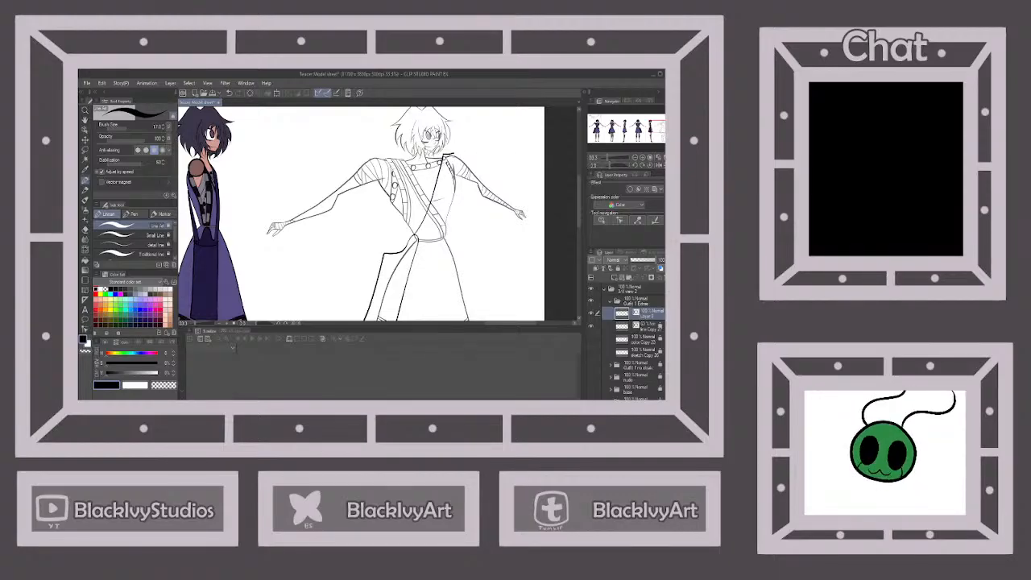
{"action": "left_click_drag", "start_coordinate": [448, 169], "coordinate": [430, 232]}
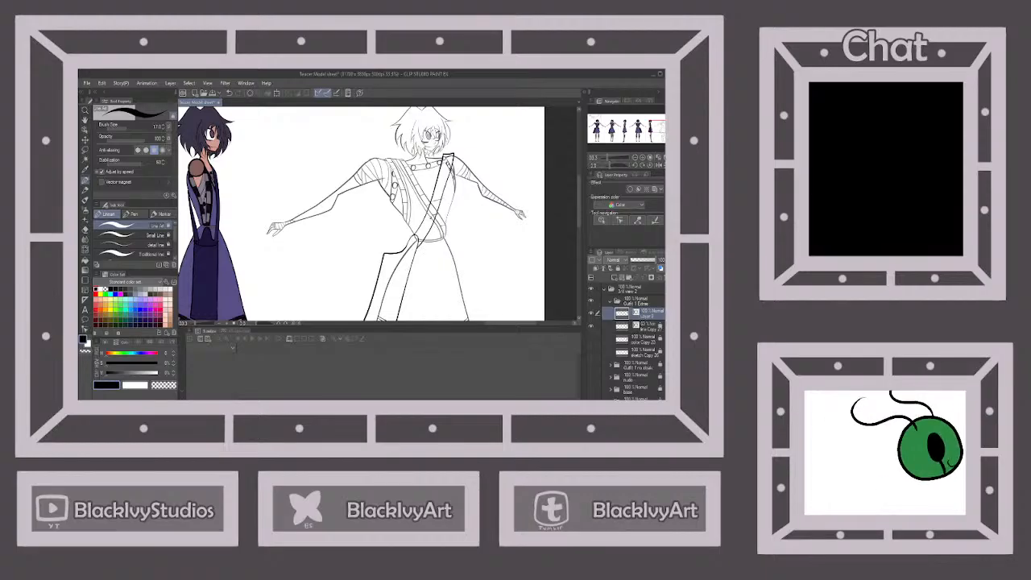
{"action": "key", "text": "ctrl+z"}
{"action": "left_click_drag", "start_coordinate": [414, 239], "coordinate": [441, 157]}
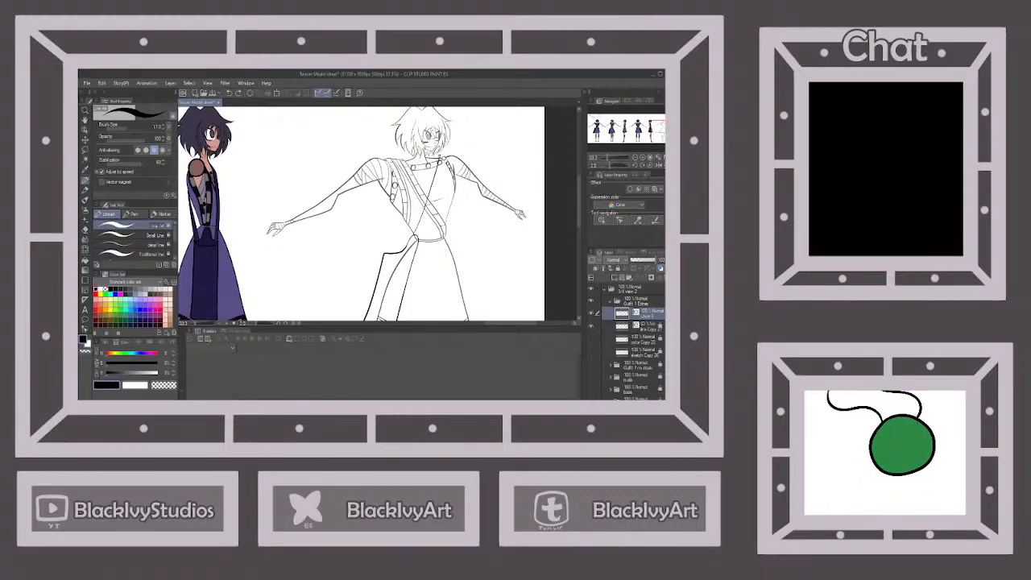
{"action": "scroll", "coordinate": [424, 196], "scroll_direction": "up", "scroll_amount": 2}
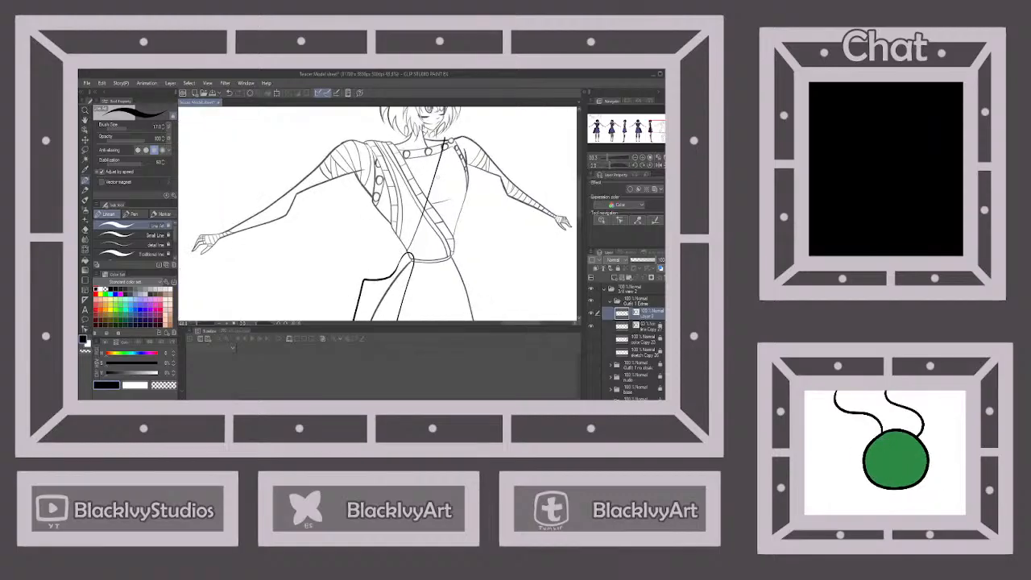
{"action": "scroll", "coordinate": [425, 197], "scroll_direction": "down", "scroll_amount": 1}
{"action": "scroll", "coordinate": [453, 163], "scroll_direction": "up", "scroll_amount": 1}
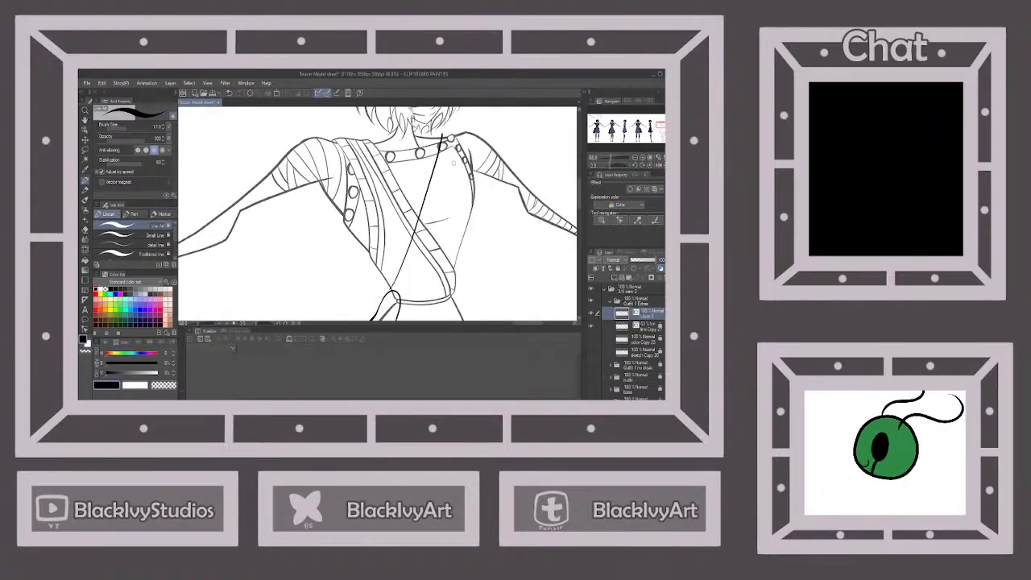
{"action": "key", "text": "ctrl+z"}
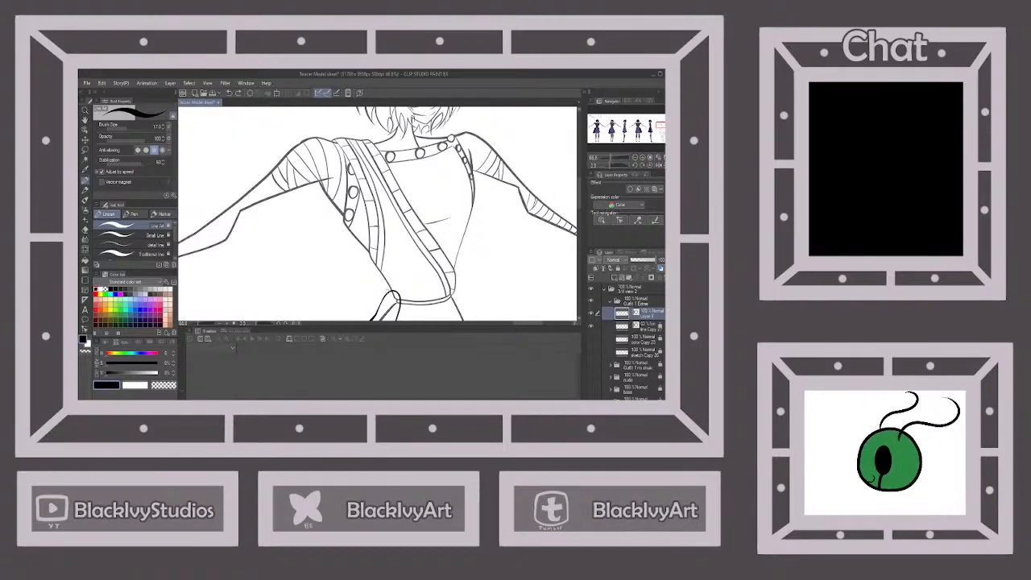
Draw both strap edges from the satchel's loop to the opposite shoulder, add a round rivet in the loop, and save the file.
{"action": "left_click_drag", "start_coordinate": [393, 293], "coordinate": [434, 134]}
{"action": "key", "text": "ctrl+z"}
{"action": "mouse_move", "coordinate": [393, 293]}
{"action": "left_mouse_down"}
{"action": "mouse_move", "coordinate": [437, 150]}
{"action": "mouse_move", "coordinate": [462, 131]}
{"action": "mouse_move", "coordinate": [411, 281]}
{"action": "left_mouse_up"}
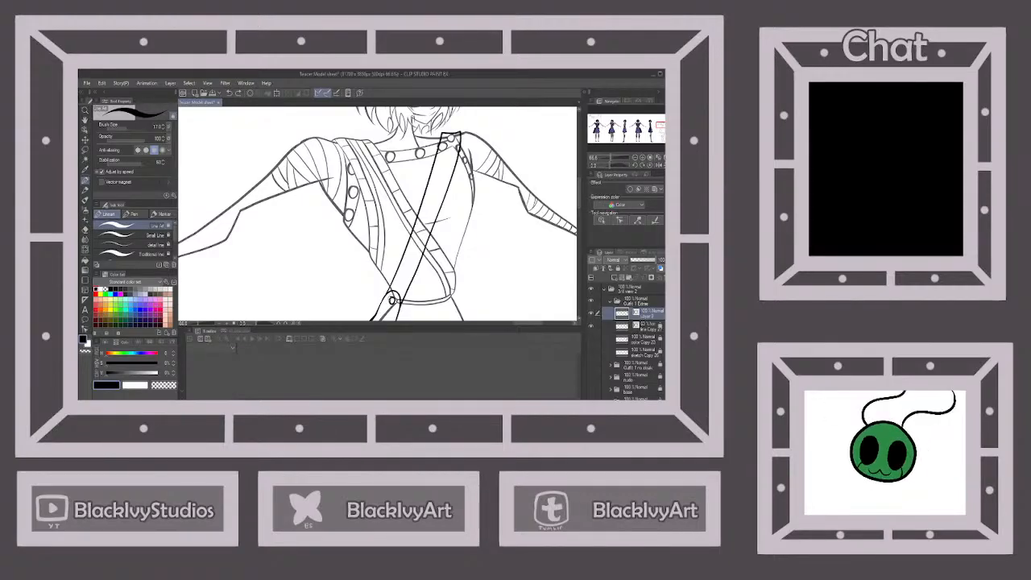
{"action": "scroll", "coordinate": [415, 179], "scroll_direction": "down", "scroll_amount": 5}
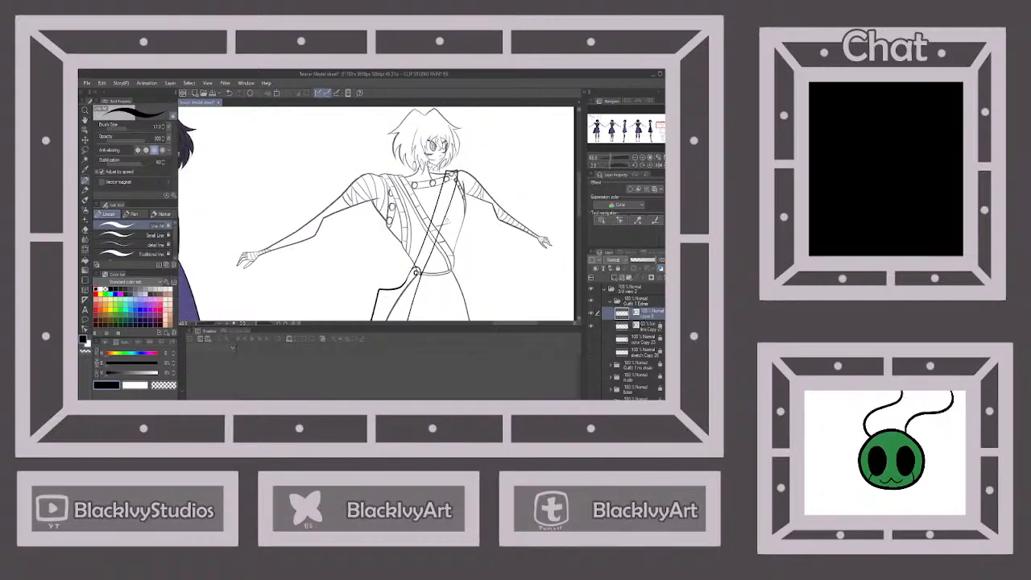
{"action": "left_click", "coordinate": [212, 94]}
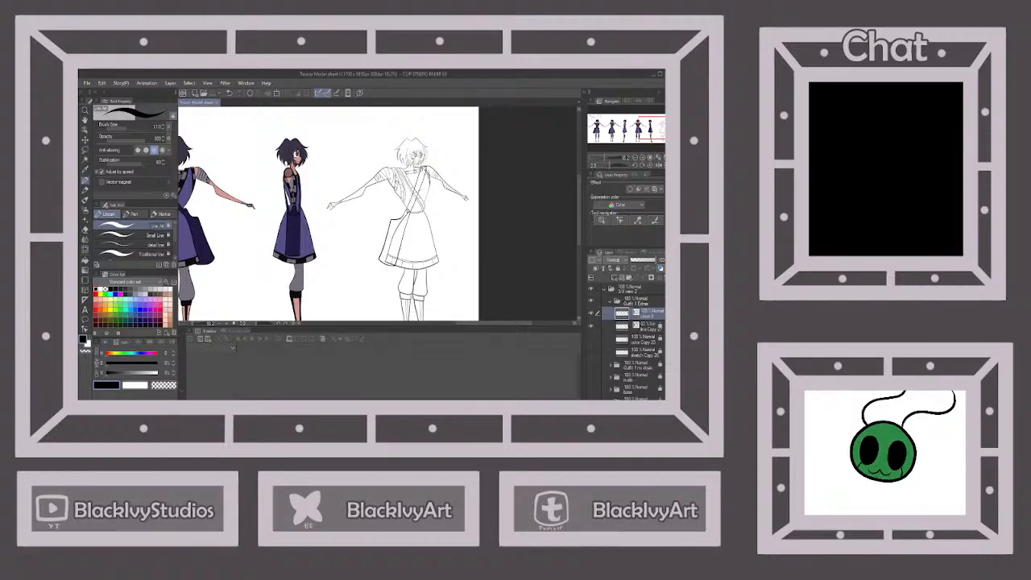
Check the small pouch on the front views and outline a matching one at the 3/4 view's waist, on the hip opposite the satchel.
{"action": "scroll", "coordinate": [441, 213], "scroll_direction": "down", "scroll_amount": 5}
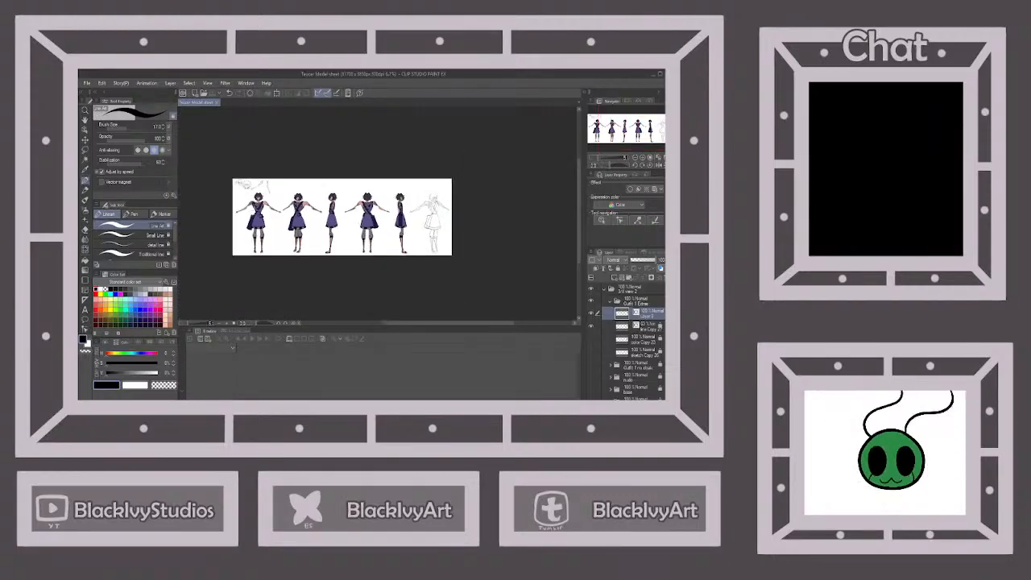
{"action": "scroll", "coordinate": [246, 213], "scroll_direction": "up", "scroll_amount": 5}
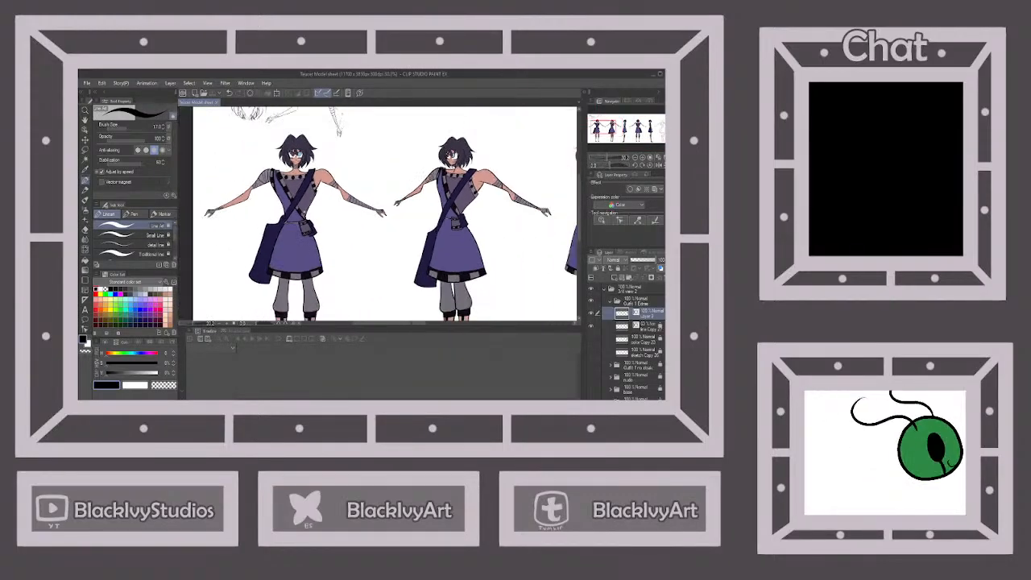
{"action": "scroll", "coordinate": [286, 217], "scroll_direction": "down", "scroll_amount": 5}
{"action": "scroll", "coordinate": [511, 218], "scroll_direction": "up", "scroll_amount": 4}
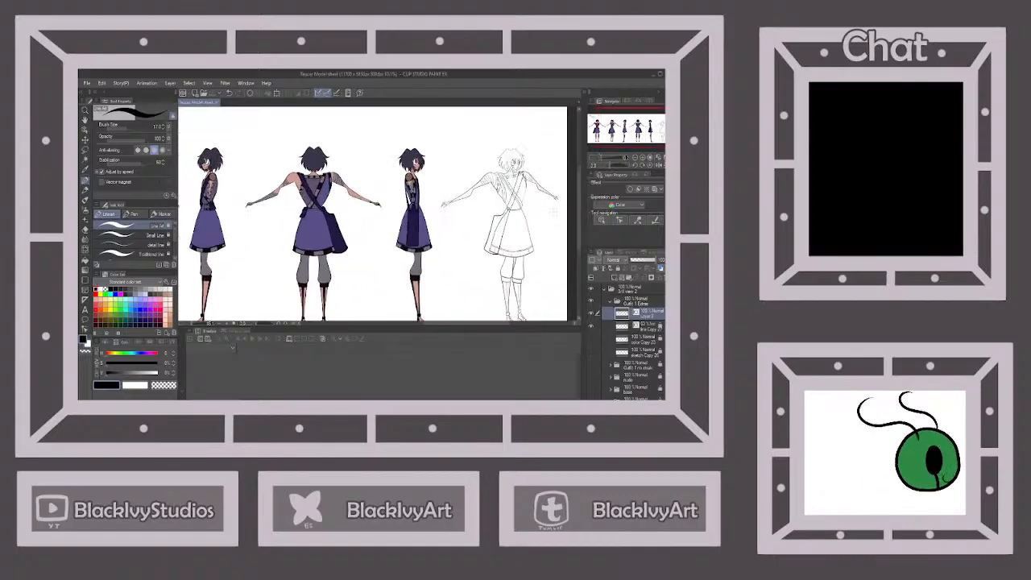
{"action": "scroll", "coordinate": [554, 211], "scroll_direction": "up", "scroll_amount": 4}
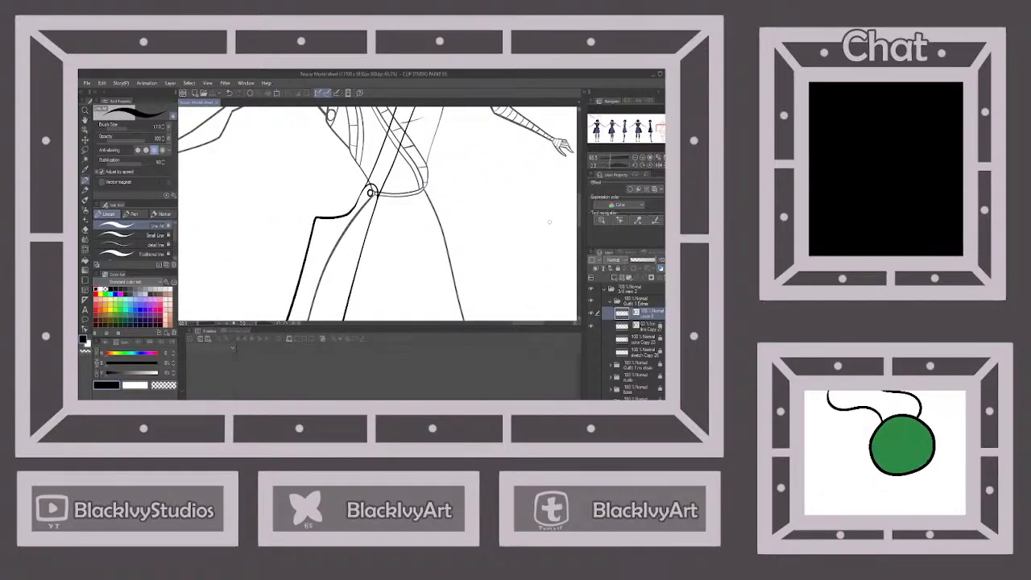
{"action": "mouse_move", "coordinate": [415, 187]}
{"action": "left_mouse_down"}
{"action": "mouse_move", "coordinate": [430, 182]}
{"action": "mouse_move", "coordinate": [444, 216]}
{"action": "mouse_move", "coordinate": [427, 225]}
{"action": "mouse_move", "coordinate": [420, 213]}
{"action": "left_mouse_up"}
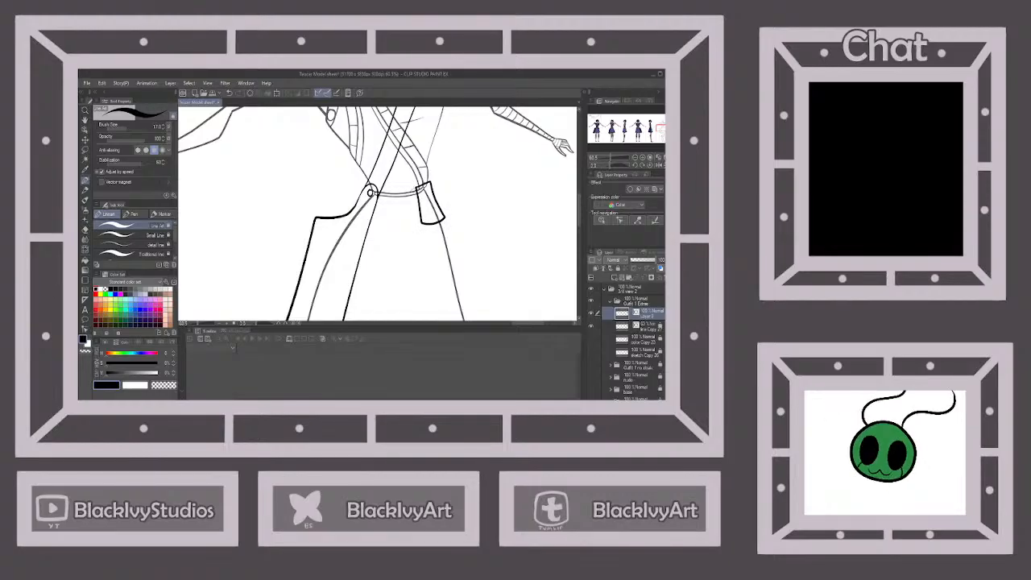
Compare the pouches on the other views and draw a second pouch partly hidden behind the first one at the 3/4 view's hip.
{"action": "scroll", "coordinate": [471, 211], "scroll_direction": "down", "scroll_amount": 5}
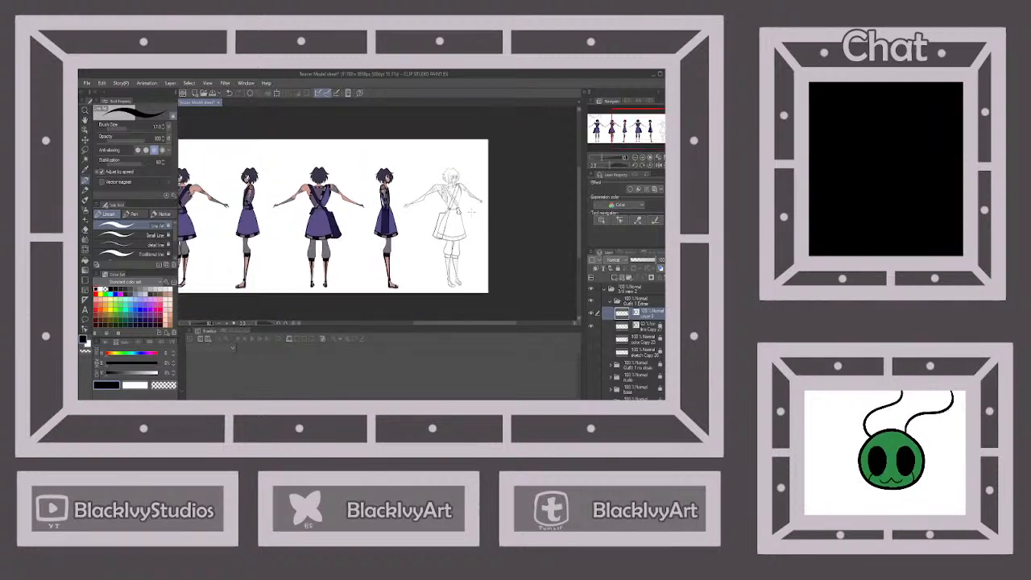
{"action": "scroll", "coordinate": [471, 211], "scroll_direction": "down", "scroll_amount": 1}
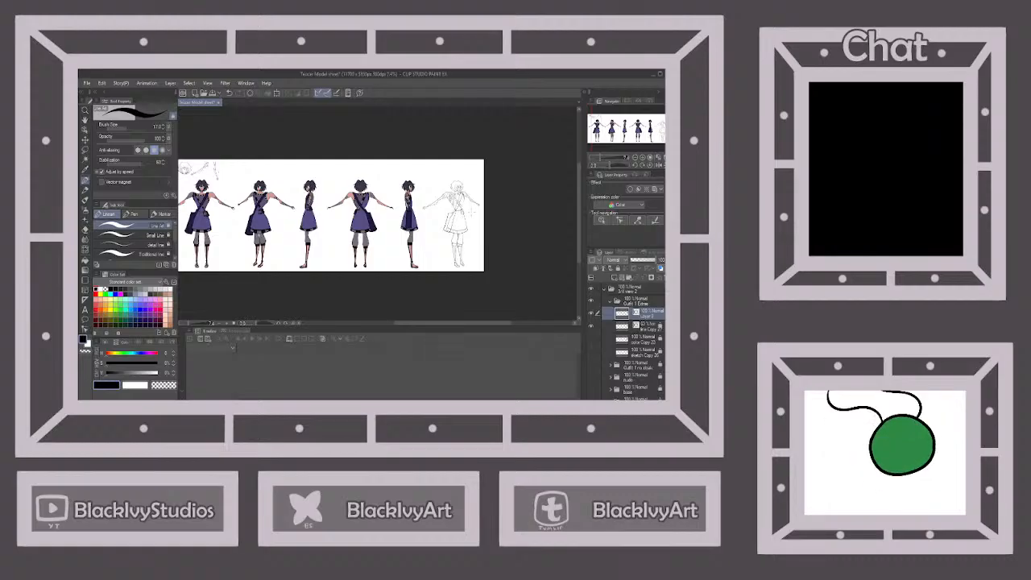
{"action": "scroll", "coordinate": [471, 211], "scroll_direction": "up", "scroll_amount": 5}
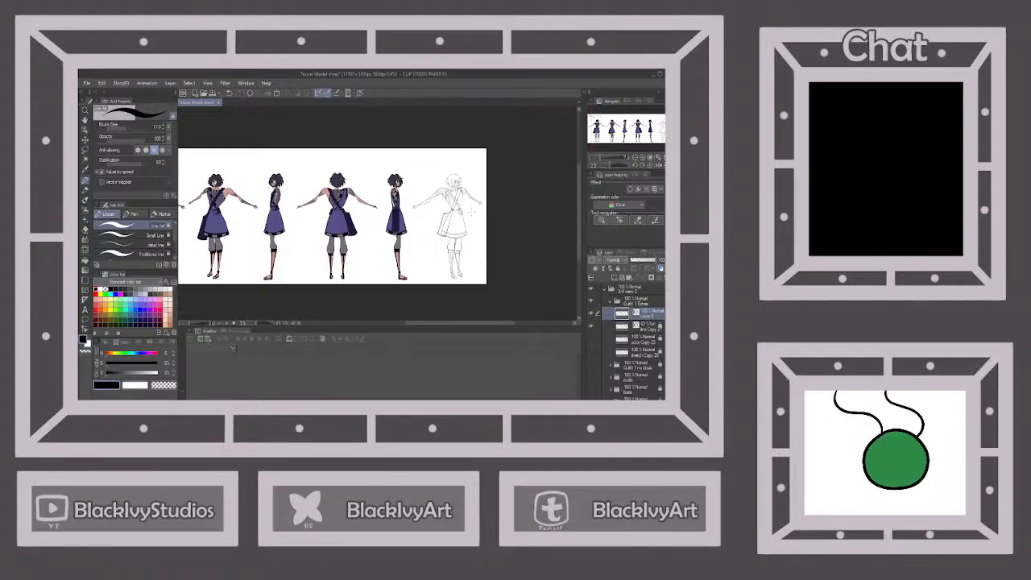
{"action": "scroll", "coordinate": [471, 211], "scroll_direction": "up", "scroll_amount": 3}
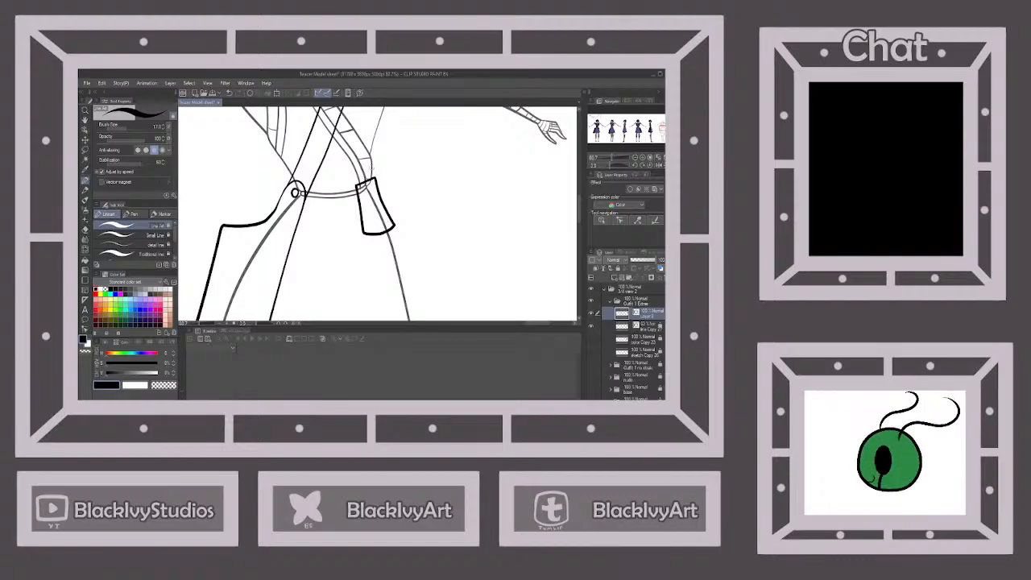
{"action": "mouse_move", "coordinate": [375, 166]}
{"action": "left_mouse_down"}
{"action": "mouse_move", "coordinate": [389, 199]}
{"action": "mouse_move", "coordinate": [378, 194]}
{"action": "mouse_move", "coordinate": [403, 223]}
{"action": "mouse_move", "coordinate": [389, 203]}
{"action": "mouse_move", "coordinate": [396, 228]}
{"action": "left_mouse_up"}
{"action": "key", "text": "ctrl+z"}
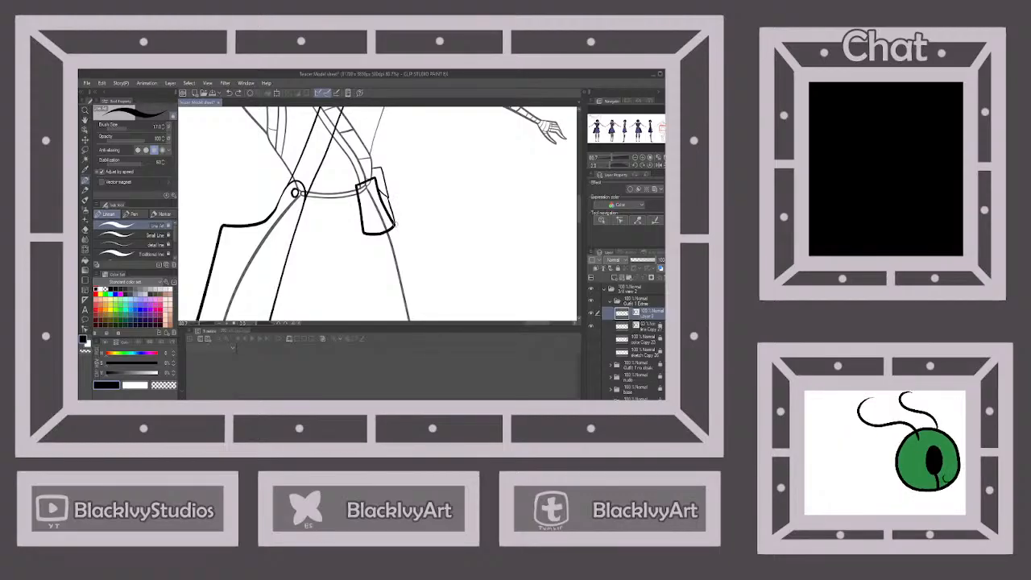
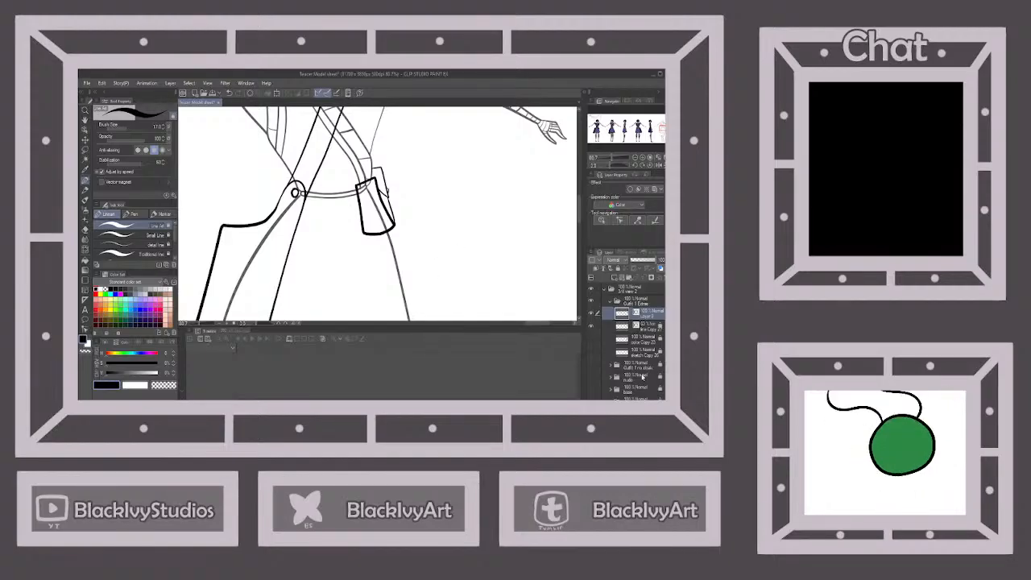
Draw two thin curved trim lines across the front pouch, parallel to its upper edge.
{"action": "scroll", "coordinate": [362, 202], "scroll_direction": "up", "scroll_amount": 4}
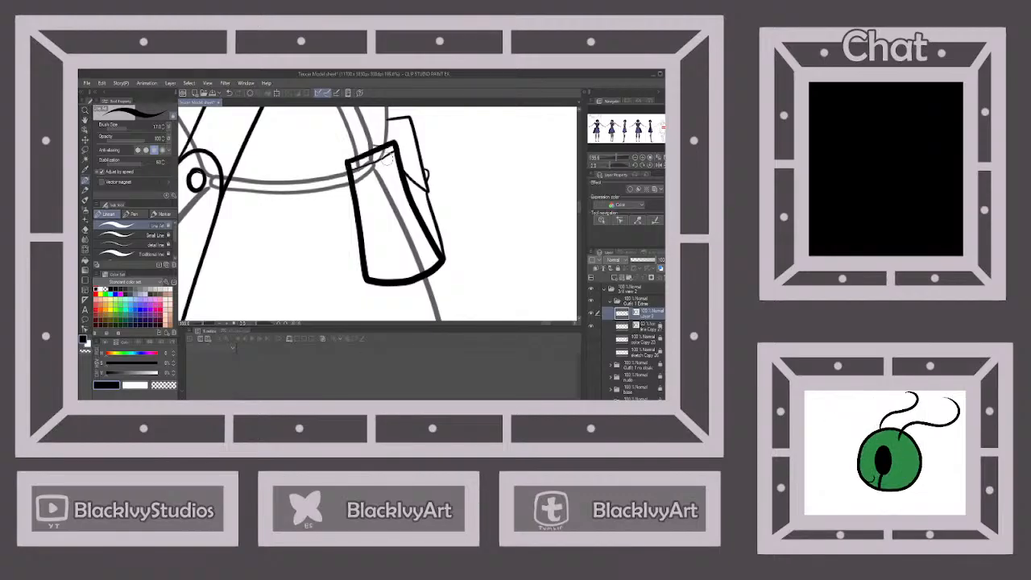
{"action": "left_click_drag", "start_coordinate": [353, 183], "coordinate": [397, 166]}
{"action": "key", "text": "ctrl+z"}
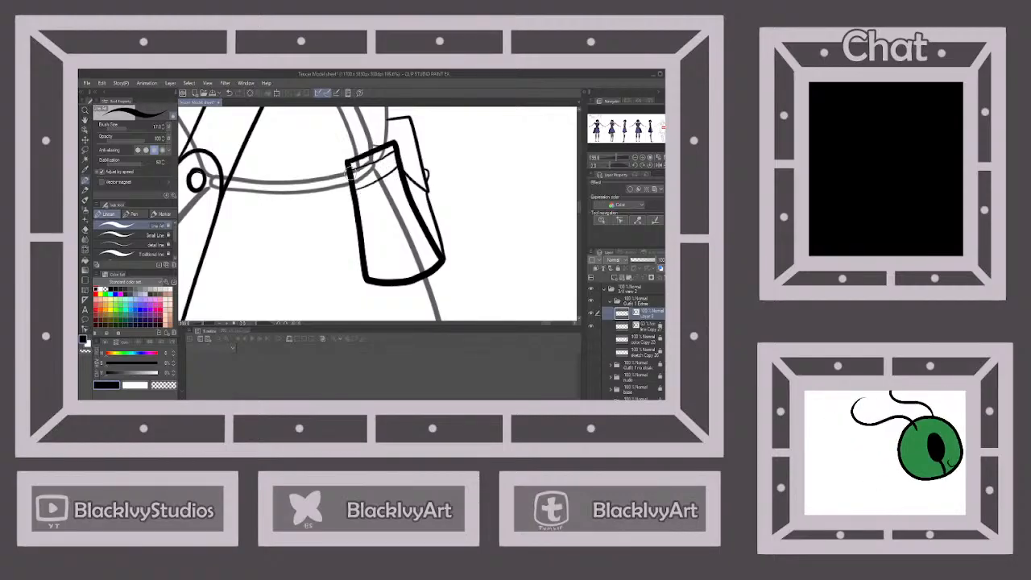
{"action": "left_click_drag", "start_coordinate": [350, 173], "coordinate": [399, 153]}
{"action": "mouse_move", "coordinate": [348, 190]}
{"action": "left_mouse_down"}
{"action": "mouse_move", "coordinate": [359, 163]}
{"action": "mouse_move", "coordinate": [390, 169]}
{"action": "mouse_move", "coordinate": [353, 187]}
{"action": "mouse_move", "coordinate": [401, 159]}
{"action": "left_mouse_up"}
{"action": "key", "text": "ctrl+z"}
Draw curved trim lines across the front pouch just above its lower edge, retrying until they follow the edge's curve.
{"action": "mouse_move", "coordinate": [362, 269]}
{"action": "left_mouse_down"}
{"action": "mouse_move", "coordinate": [402, 269]}
{"action": "mouse_move", "coordinate": [446, 250]}
{"action": "left_mouse_up"}
{"action": "key", "text": "ctrl+z"}
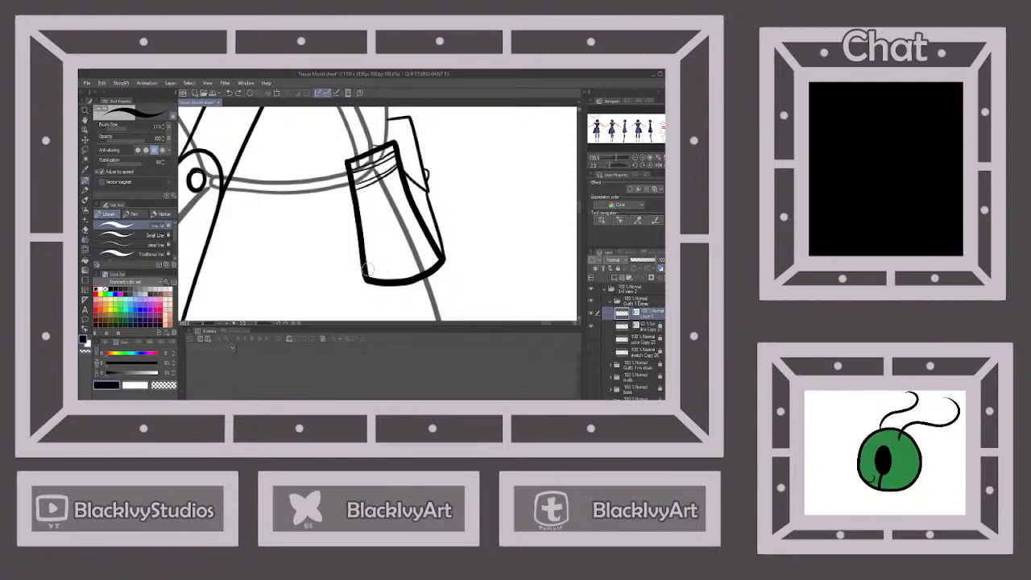
{"action": "left_click_drag", "start_coordinate": [370, 274], "coordinate": [446, 250]}
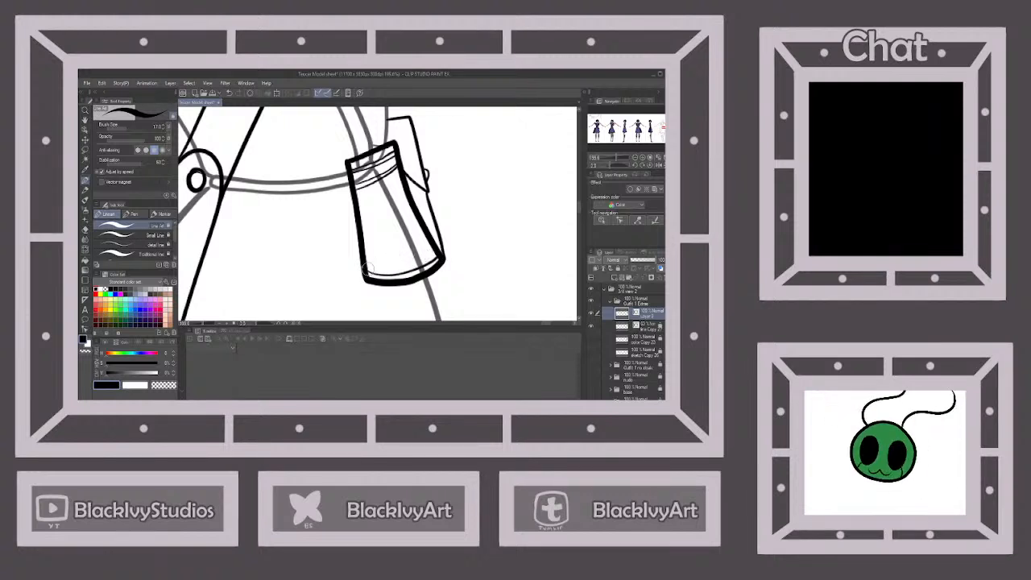
{"action": "mouse_move", "coordinate": [366, 266]}
{"action": "left_mouse_down"}
{"action": "mouse_move", "coordinate": [402, 271]}
{"action": "mouse_move", "coordinate": [443, 249]}
{"action": "left_mouse_up"}
{"action": "key", "text": "ctrl+z"}
{"action": "key", "text": "ctrl+z"}
{"action": "key", "text": "ctrl+z"}
{"action": "mouse_move", "coordinate": [371, 268]}
{"action": "left_mouse_down"}
{"action": "mouse_move", "coordinate": [410, 262]}
{"action": "mouse_move", "coordinate": [366, 265]}
{"action": "mouse_move", "coordinate": [438, 255]}
{"action": "mouse_move", "coordinate": [375, 270]}
{"action": "mouse_move", "coordinate": [407, 267]}
{"action": "mouse_move", "coordinate": [438, 251]}
{"action": "mouse_move", "coordinate": [386, 270]}
{"action": "mouse_move", "coordinate": [439, 253]}
{"action": "left_mouse_up"}
{"action": "key", "text": "ctrl+z"}
{"action": "key", "text": "ctrl+z"}
{"action": "key", "text": "ctrl+z"}
{"action": "left_click_drag", "start_coordinate": [364, 256], "coordinate": [431, 247]}
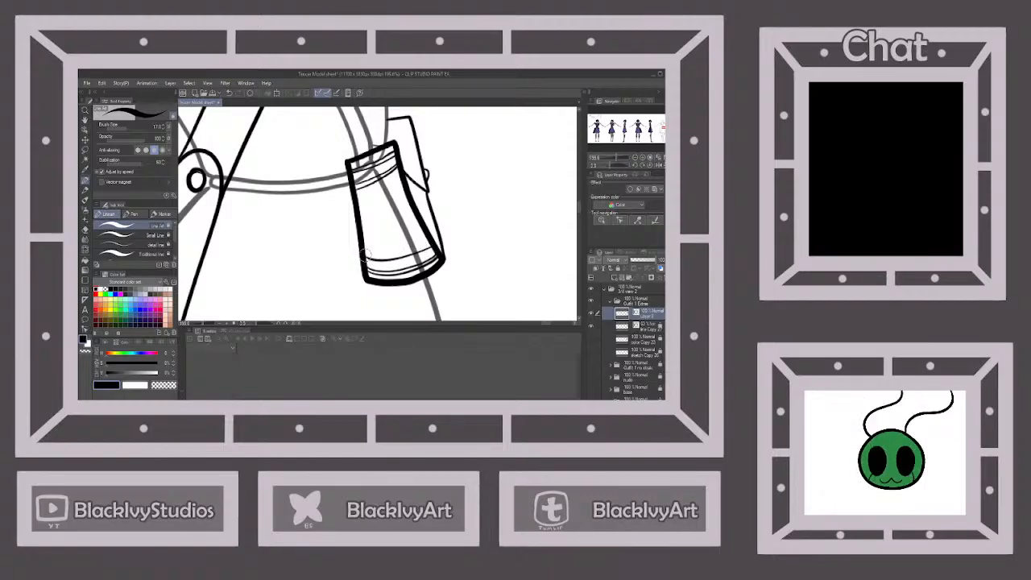
Finish the front pouch's lower trim and divide both trim bands into segments with short cross lines.
{"action": "mouse_move", "coordinate": [364, 252]}
{"action": "left_mouse_down"}
{"action": "mouse_move", "coordinate": [410, 252]}
{"action": "mouse_move", "coordinate": [402, 257]}
{"action": "mouse_move", "coordinate": [430, 244]}
{"action": "left_mouse_up"}
{"action": "key", "text": "ctrl+z"}
{"action": "mouse_move", "coordinate": [400, 258]}
{"action": "left_mouse_down"}
{"action": "mouse_move", "coordinate": [401, 267]}
{"action": "mouse_move", "coordinate": [425, 258]}
{"action": "left_mouse_up"}
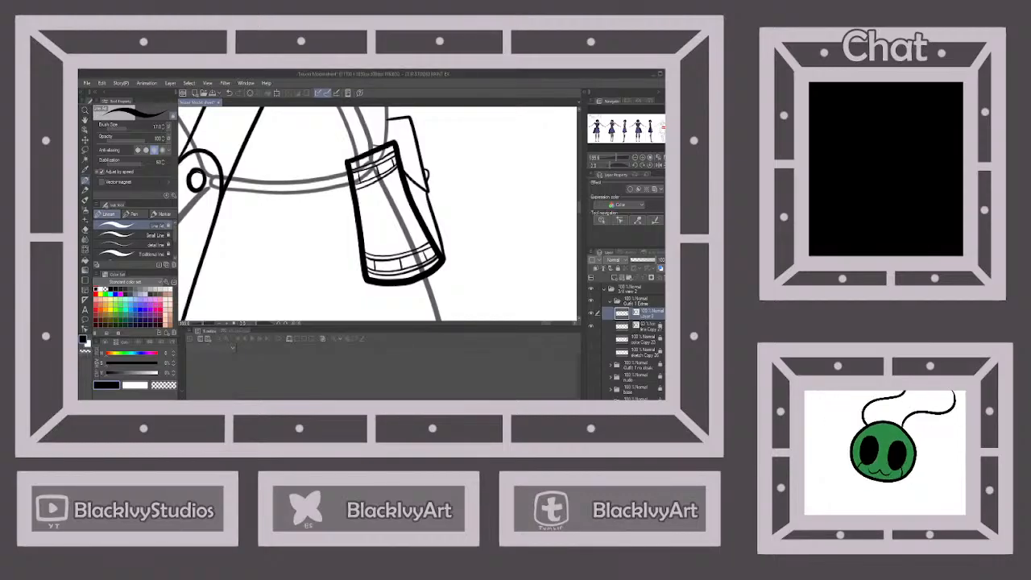
Erase the dress and belt lines that show through the pouches on the outfit's line layer.
{"action": "left_click", "coordinate": [646, 327]}
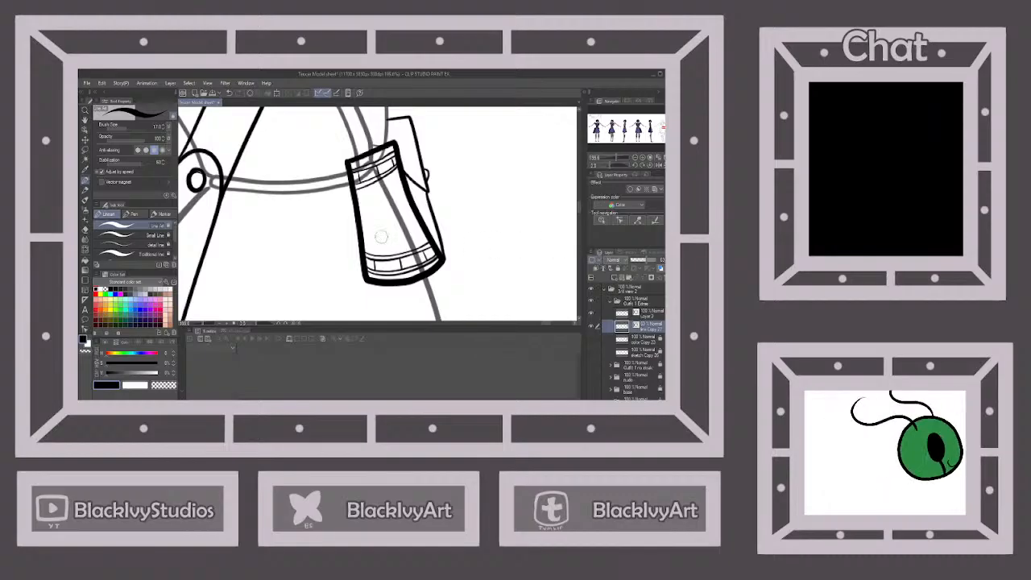
{"action": "key", "text": "e"}
{"action": "scroll", "coordinate": [419, 146], "scroll_direction": "up", "scroll_amount": 5}
{"action": "mouse_move", "coordinate": [395, 145]}
{"action": "left_mouse_down"}
{"action": "mouse_move", "coordinate": [295, 181]}
{"action": "mouse_move", "coordinate": [347, 179]}
{"action": "mouse_move", "coordinate": [300, 224]}
{"action": "mouse_move", "coordinate": [294, 202]}
{"action": "mouse_move", "coordinate": [294, 183]}
{"action": "mouse_move", "coordinate": [322, 193]}
{"action": "mouse_move", "coordinate": [363, 237]}
{"action": "mouse_move", "coordinate": [354, 223]}
{"action": "mouse_move", "coordinate": [370, 227]}
{"action": "mouse_move", "coordinate": [361, 243]}
{"action": "mouse_move", "coordinate": [380, 234]}
{"action": "mouse_move", "coordinate": [360, 252]}
{"action": "mouse_move", "coordinate": [379, 263]}
{"action": "mouse_move", "coordinate": [367, 274]}
{"action": "mouse_move", "coordinate": [396, 288]}
{"action": "left_mouse_up"}
{"action": "scroll", "coordinate": [360, 188], "scroll_direction": "down", "scroll_amount": 3}
{"action": "scroll", "coordinate": [360, 188], "scroll_direction": "down", "scroll_amount": 2}
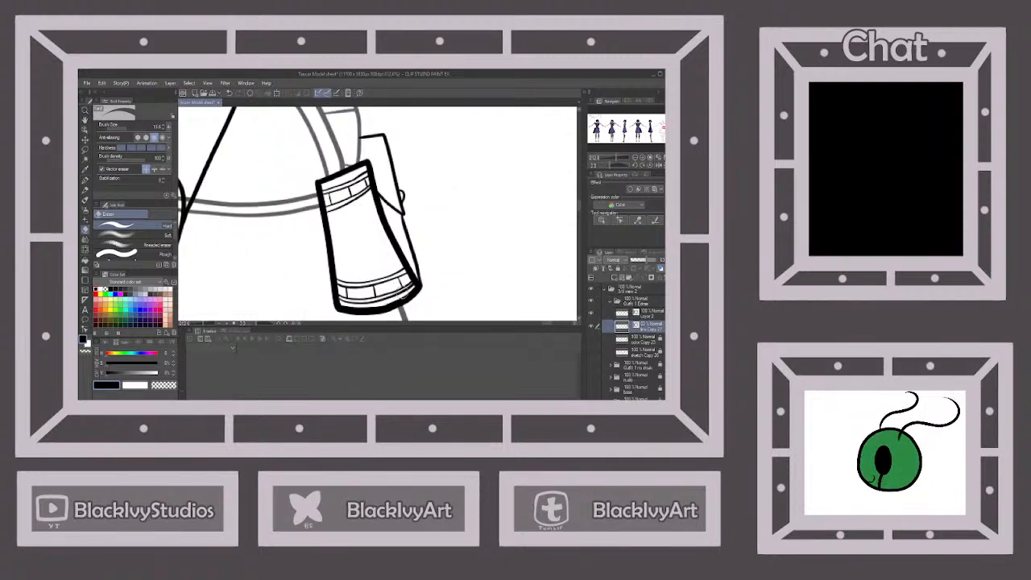
{"action": "scroll", "coordinate": [444, 243], "scroll_direction": "down", "scroll_amount": 4}
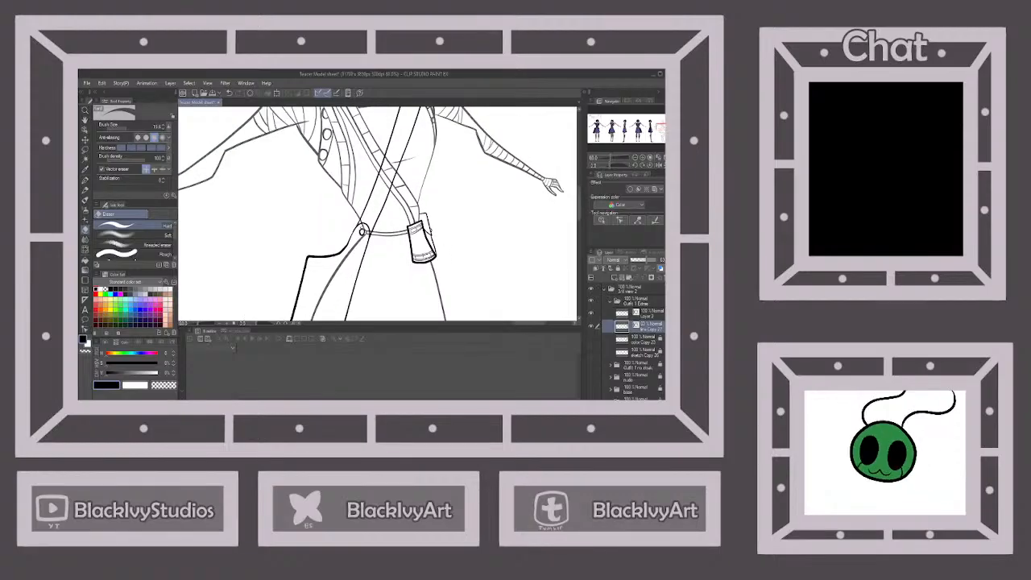
Erase the belt and dress lines that show through the satchel's waist loop.
{"action": "scroll", "coordinate": [360, 199], "scroll_direction": "up", "scroll_amount": 3}
{"action": "mouse_move", "coordinate": [360, 201]}
{"action": "left_mouse_down"}
{"action": "mouse_move", "coordinate": [372, 241]}
{"action": "mouse_move", "coordinate": [392, 245]}
{"action": "mouse_move", "coordinate": [384, 264]}
{"action": "mouse_move", "coordinate": [379, 246]}
{"action": "left_mouse_up"}
{"action": "scroll", "coordinate": [398, 177], "scroll_direction": "down", "scroll_amount": 2}
{"action": "scroll", "coordinate": [399, 166], "scroll_direction": "down", "scroll_amount": 4}
{"action": "scroll", "coordinate": [369, 298], "scroll_direction": "up", "scroll_amount": 3}
{"action": "scroll", "coordinate": [369, 296], "scroll_direction": "up", "scroll_amount": 3}
{"action": "left_click_drag", "start_coordinate": [365, 266], "coordinate": [361, 273]}
{"action": "scroll", "coordinate": [352, 291], "scroll_direction": "down", "scroll_amount": 3}
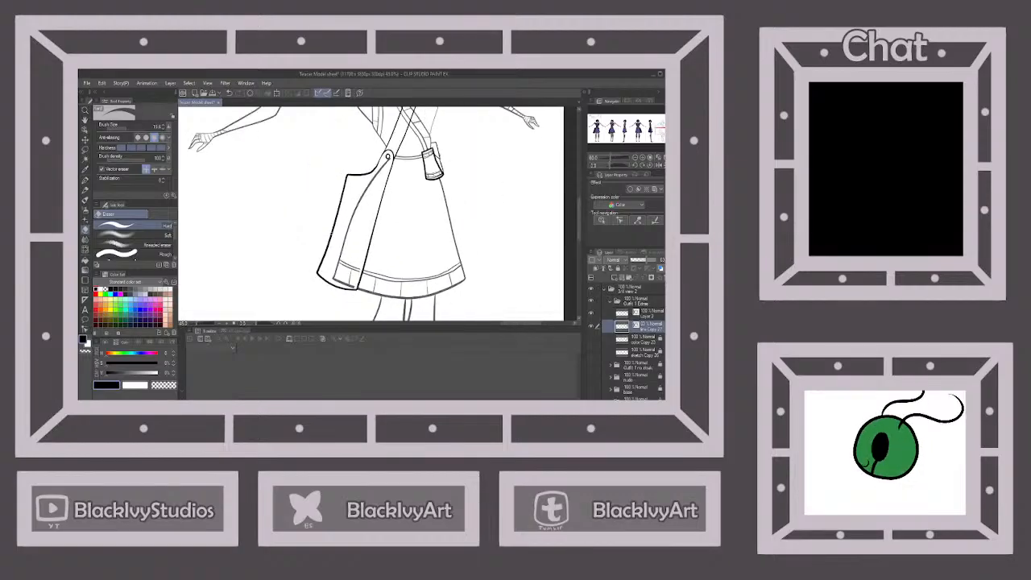
Select the skirt's side line and the hem lines that lie inside the satchel, and delete them.
{"action": "left_click", "coordinate": [85, 130]}
{"action": "left_click", "coordinate": [367, 201]}
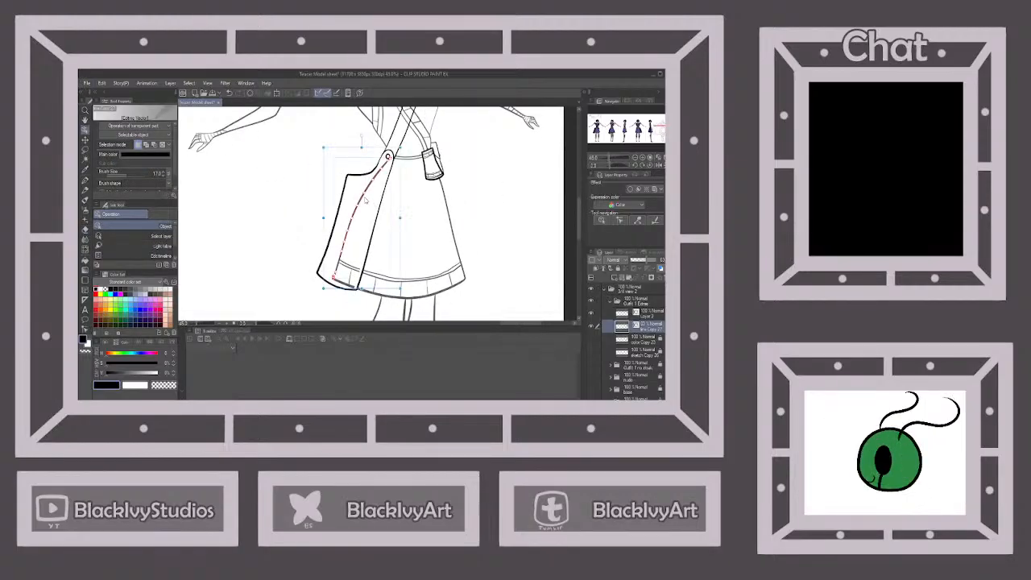
{"action": "left_click_drag", "start_coordinate": [355, 270], "coordinate": [343, 287]}
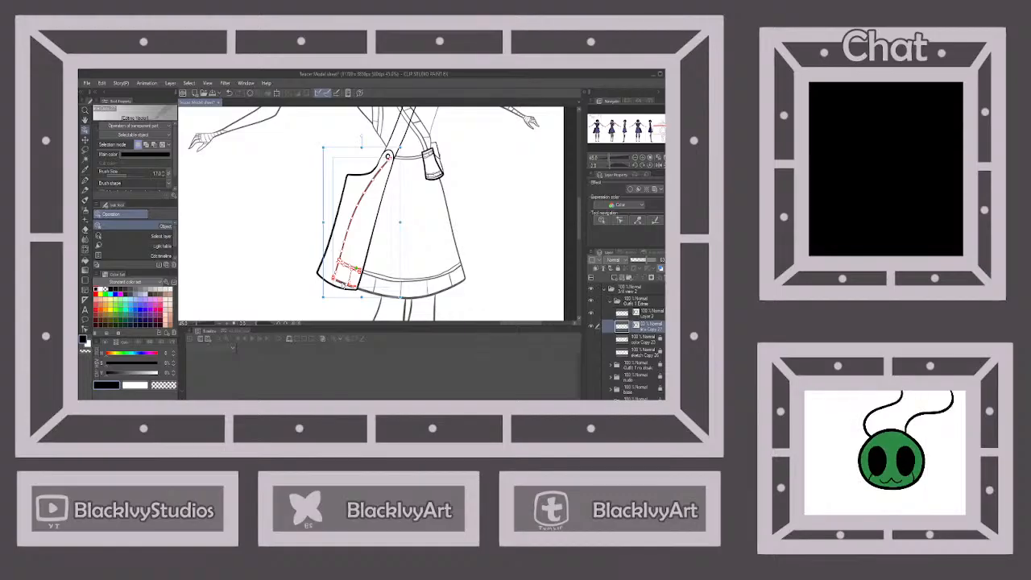
{"action": "key", "text": "Delete"}
{"action": "scroll", "coordinate": [461, 307], "scroll_direction": "down", "scroll_amount": 1}
{"action": "scroll", "coordinate": [462, 304], "scroll_direction": "down", "scroll_amount": 1}
{"action": "scroll", "coordinate": [455, 206], "scroll_direction": "up", "scroll_amount": 1}
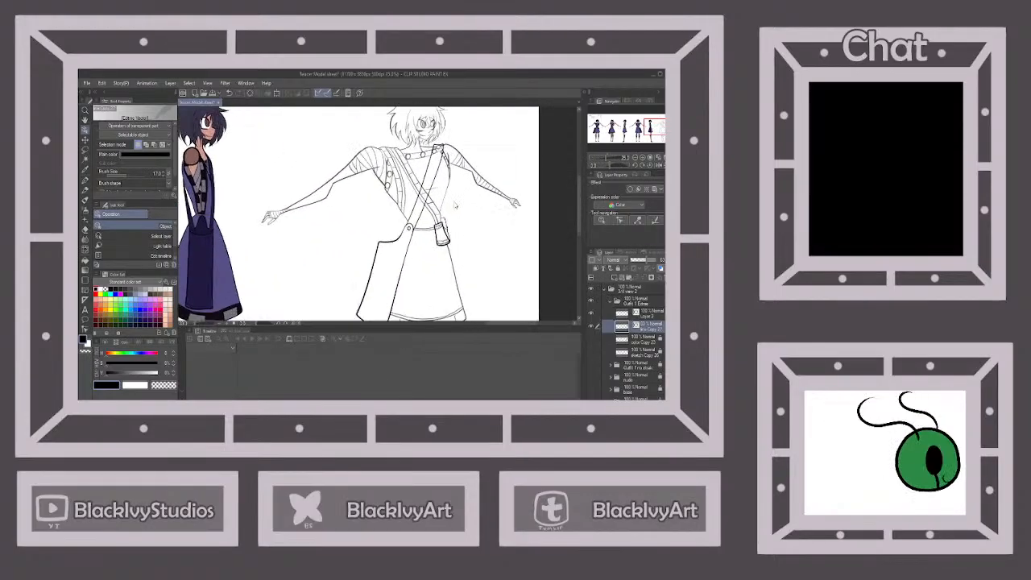
Erase the shoulder and collar lines that show through the upper end of the satchel strap.
{"action": "left_click", "coordinate": [86, 230]}
{"action": "scroll", "coordinate": [448, 145], "scroll_direction": "up", "scroll_amount": 2}
{"action": "scroll", "coordinate": [435, 147], "scroll_direction": "up", "scroll_amount": 5}
{"action": "mouse_move", "coordinate": [432, 158]}
{"action": "left_mouse_down"}
{"action": "mouse_move", "coordinate": [397, 195]}
{"action": "mouse_move", "coordinate": [402, 147]}
{"action": "mouse_move", "coordinate": [384, 195]}
{"action": "mouse_move", "coordinate": [383, 151]}
{"action": "mouse_move", "coordinate": [368, 199]}
{"action": "mouse_move", "coordinate": [356, 161]}
{"action": "mouse_move", "coordinate": [325, 283]}
{"action": "mouse_move", "coordinate": [343, 230]}
{"action": "mouse_move", "coordinate": [346, 255]}
{"action": "mouse_move", "coordinate": [373, 174]}
{"action": "mouse_move", "coordinate": [355, 229]}
{"action": "mouse_move", "coordinate": [362, 174]}
{"action": "mouse_move", "coordinate": [360, 250]}
{"action": "mouse_move", "coordinate": [391, 193]}
{"action": "mouse_move", "coordinate": [383, 239]}
{"action": "mouse_move", "coordinate": [398, 212]}
{"action": "mouse_move", "coordinate": [407, 253]}
{"action": "mouse_move", "coordinate": [434, 180]}
{"action": "mouse_move", "coordinate": [424, 166]}
{"action": "mouse_move", "coordinate": [412, 208]}
{"action": "mouse_move", "coordinate": [411, 246]}
{"action": "mouse_move", "coordinate": [425, 203]}
{"action": "mouse_move", "coordinate": [415, 274]}
{"action": "left_mouse_up"}
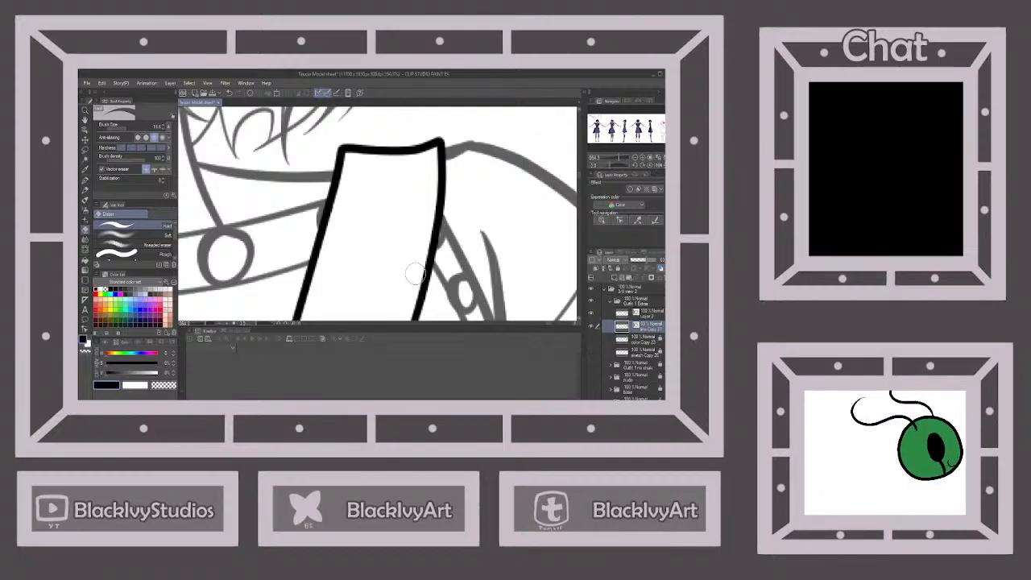
{"action": "scroll", "coordinate": [414, 274], "scroll_direction": "down", "scroll_amount": 10}
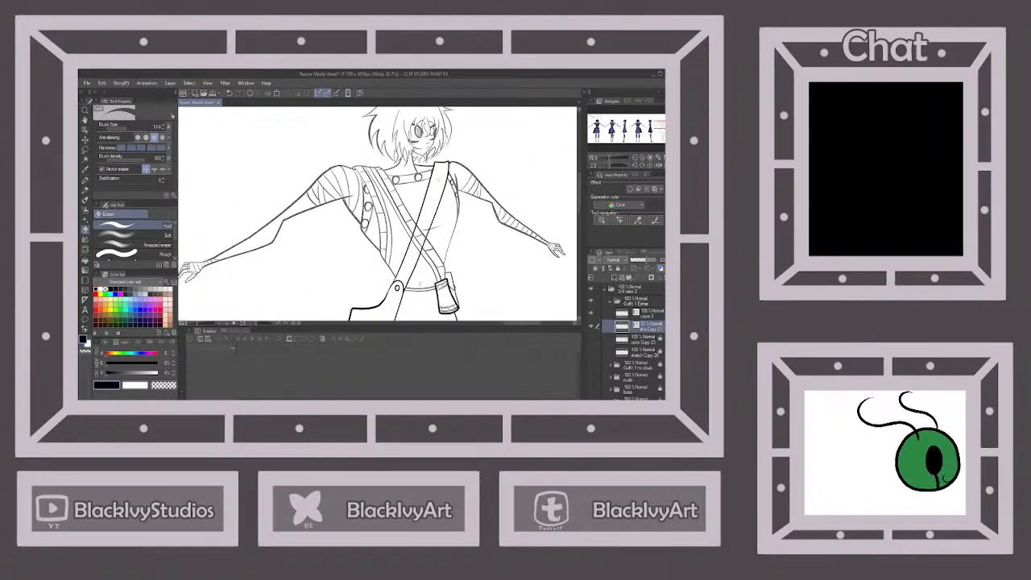
Erase the suspender and fold lines inside the satchel strap where it crosses the chest.
{"action": "scroll", "coordinate": [417, 298], "scroll_direction": "up", "scroll_amount": 10}
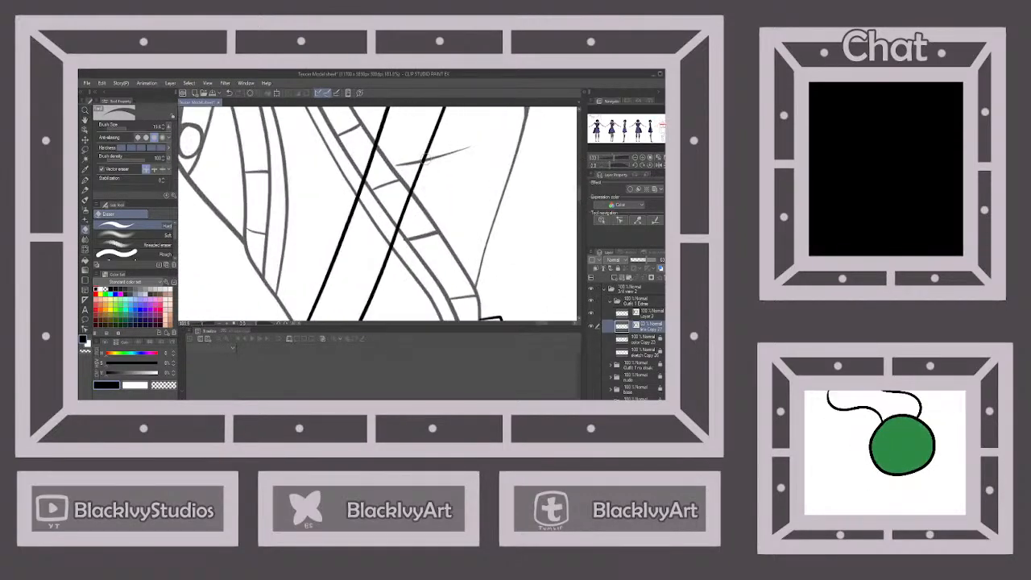
{"action": "mouse_move", "coordinate": [417, 149]}
{"action": "left_mouse_down"}
{"action": "mouse_move", "coordinate": [416, 165]}
{"action": "mouse_move", "coordinate": [391, 164]}
{"action": "mouse_move", "coordinate": [367, 187]}
{"action": "mouse_move", "coordinate": [382, 142]}
{"action": "mouse_move", "coordinate": [356, 220]}
{"action": "left_mouse_up"}
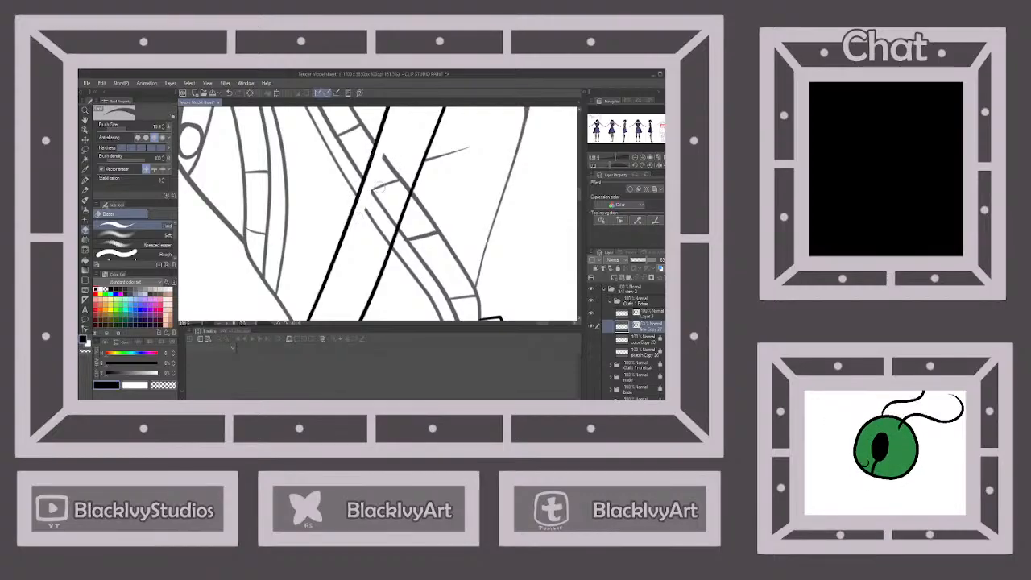
{"action": "mouse_move", "coordinate": [409, 183]}
{"action": "left_mouse_down"}
{"action": "mouse_move", "coordinate": [398, 232]}
{"action": "mouse_move", "coordinate": [379, 255]}
{"action": "left_mouse_up"}
{"action": "left_click", "coordinate": [409, 157], "text": "shift"}
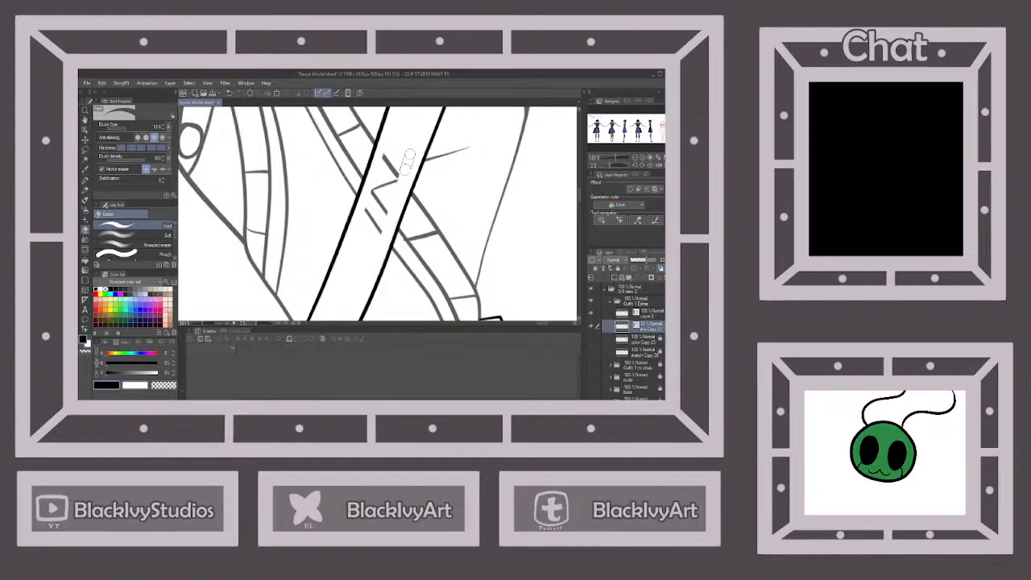
{"action": "left_click", "coordinate": [376, 243], "text": "shift"}
{"action": "left_click", "coordinate": [400, 152], "text": "shift"}
{"action": "left_click", "coordinate": [364, 240], "text": "shift"}
{"action": "left_click", "coordinate": [397, 136], "text": "shift"}
{"action": "left_click", "coordinate": [357, 234], "text": "shift"}
{"action": "left_click", "coordinate": [394, 130], "text": "shift"}
{"action": "scroll", "coordinate": [369, 240], "scroll_direction": "down", "scroll_amount": 6}
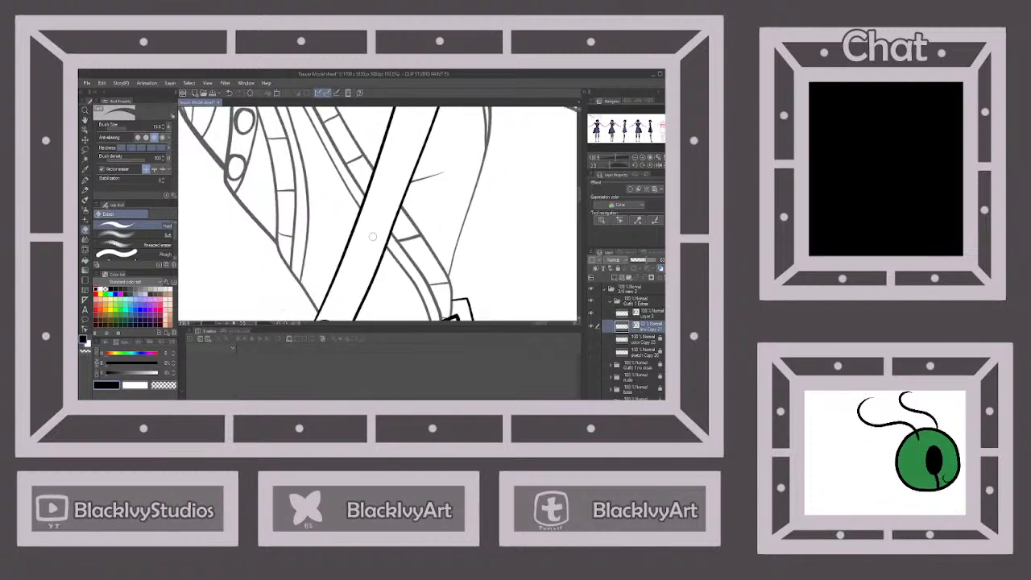
{"action": "scroll", "coordinate": [419, 202], "scroll_direction": "down", "scroll_amount": 3}
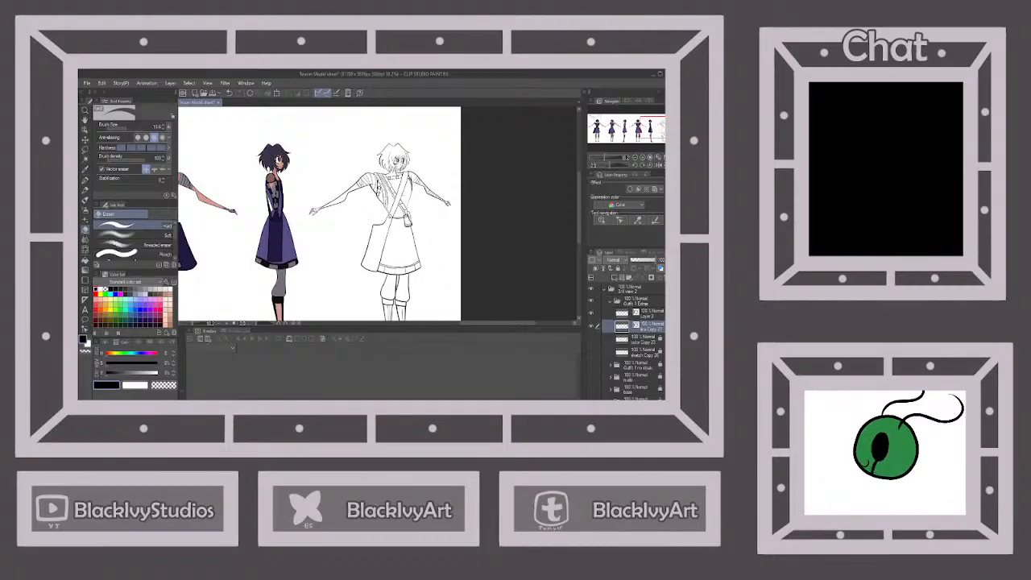
Merge the accessory line layer into the outfit's line layer, lock it, and add a new layer above the color layer.
{"action": "left_click", "coordinate": [649, 312]}
{"action": "left_click", "coordinate": [642, 278]}
{"action": "left_click", "coordinate": [618, 268]}
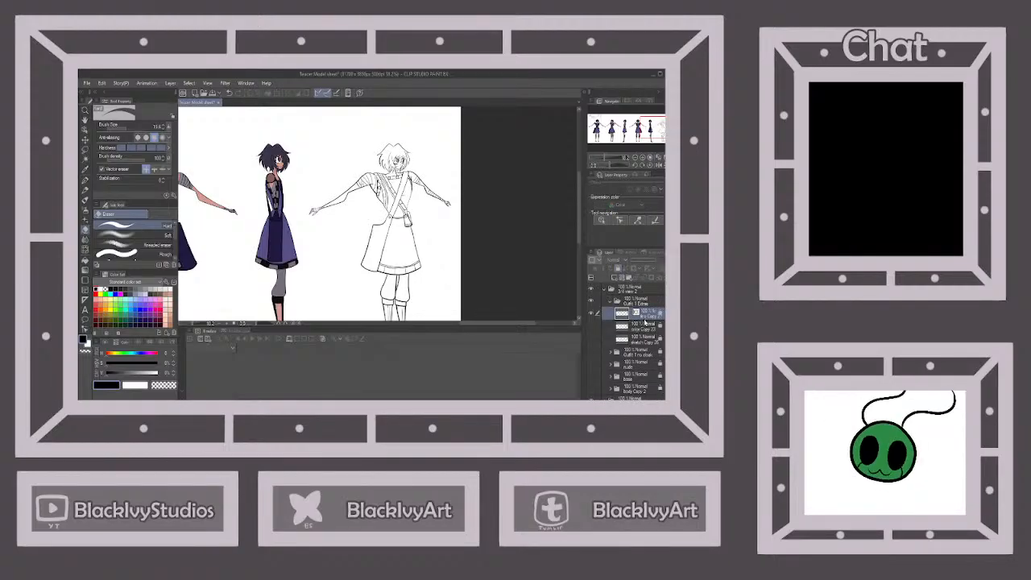
{"action": "left_click", "coordinate": [644, 328]}
{"action": "left_click", "coordinate": [618, 269]}
Change the paper layer's color to a light blue-violet.
{"action": "scroll", "coordinate": [631, 341], "scroll_direction": "down", "scroll_amount": 3}
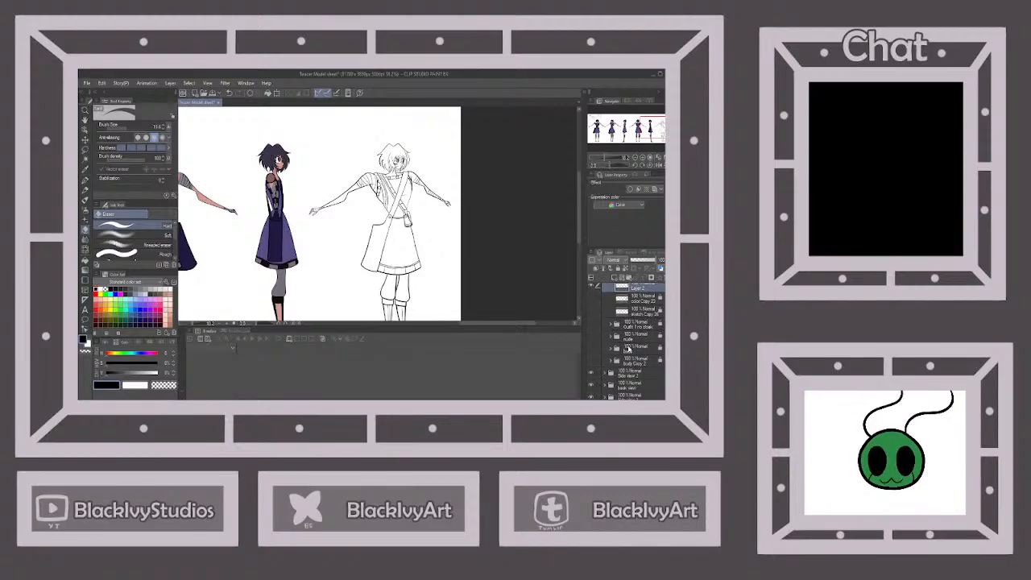
{"action": "left_click", "coordinate": [631, 393]}
{"action": "left_click", "coordinate": [137, 298]}
{"action": "left_click", "coordinate": [659, 185]}
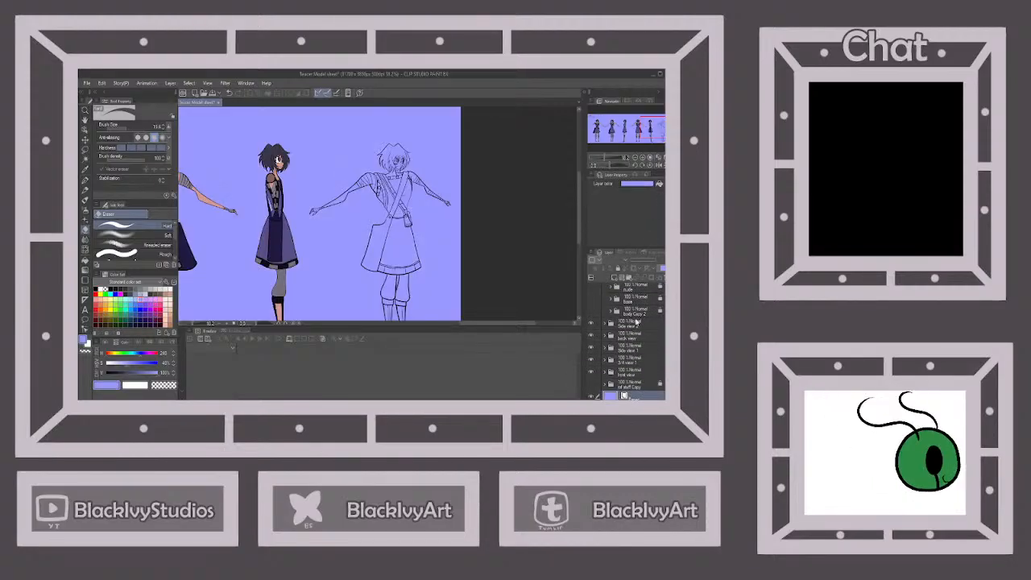
Sample the dark navy of the side view's satchel and fill the 3/4 view's satchel and strap on the new layer.
{"action": "scroll", "coordinate": [636, 322], "scroll_direction": "up", "scroll_amount": 2}
{"action": "left_click", "coordinate": [644, 301]}
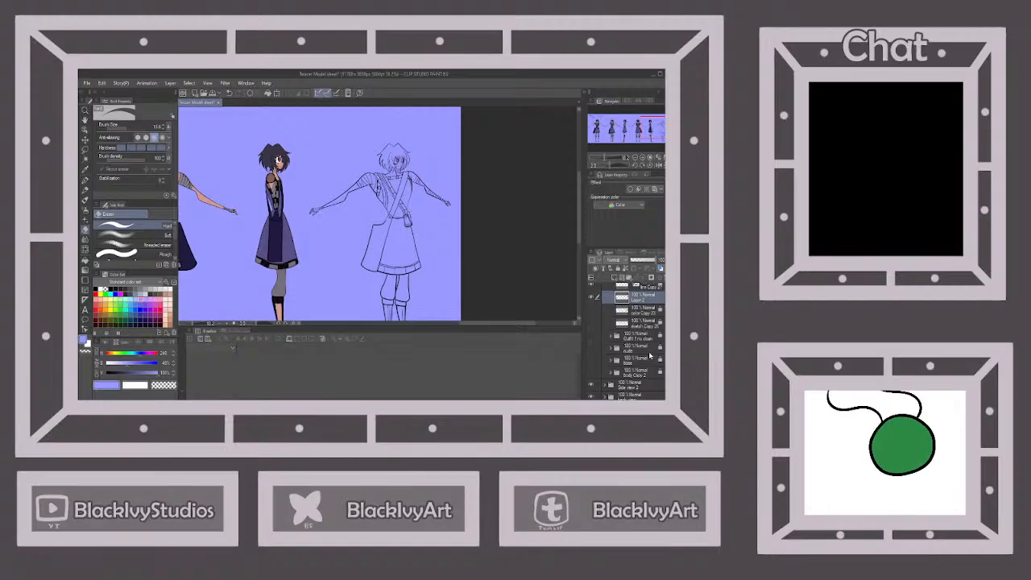
{"action": "left_click", "coordinate": [643, 387]}
{"action": "scroll", "coordinate": [260, 233], "scroll_direction": "up", "scroll_amount": 1}
{"action": "left_click", "coordinate": [281, 239], "text": "alt"}
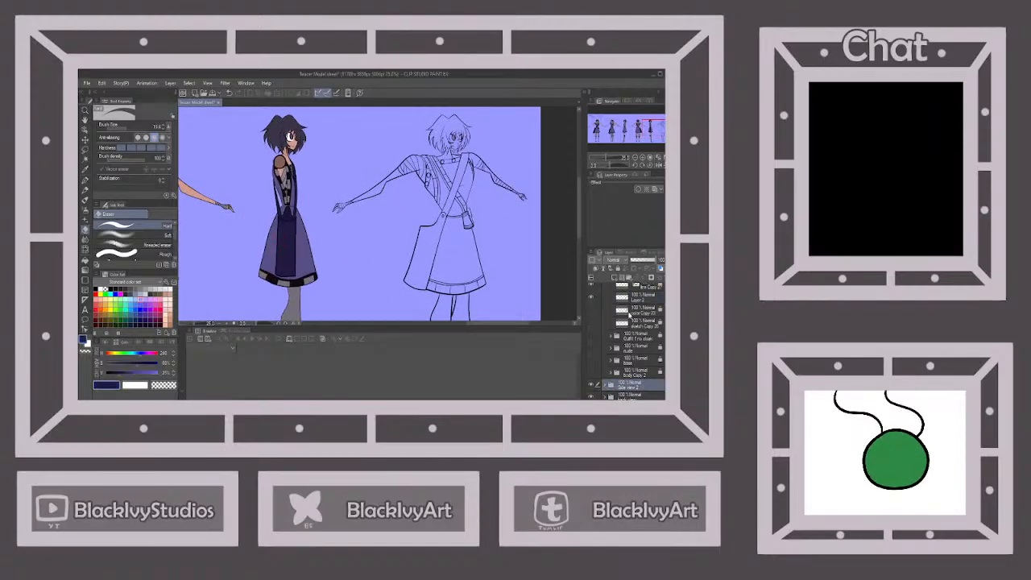
{"action": "left_click", "coordinate": [637, 300]}
{"action": "left_click", "coordinate": [85, 260]}
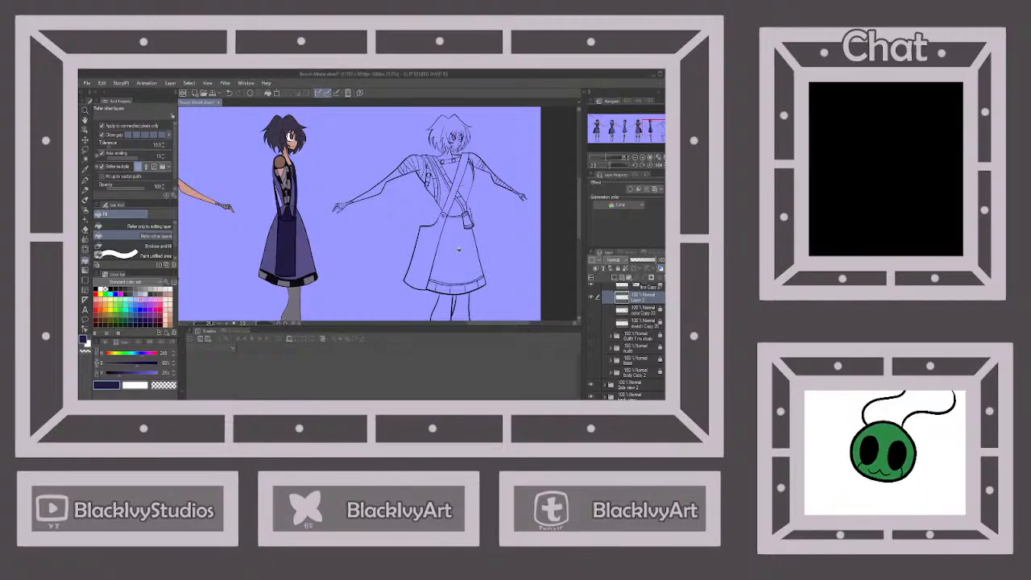
{"action": "left_click", "coordinate": [429, 237]}
{"action": "left_click", "coordinate": [458, 190]}
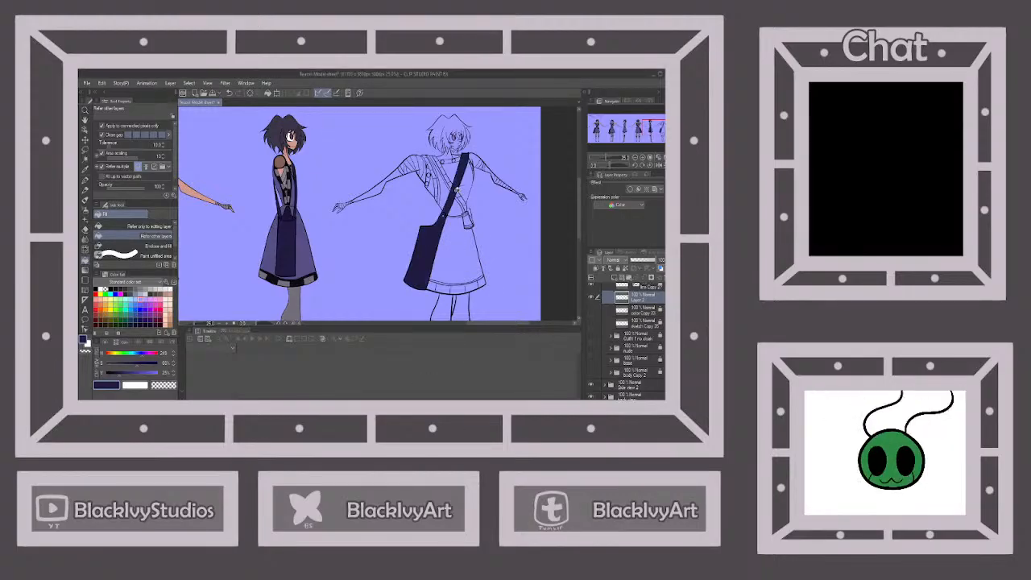
Brush navy over the unfilled gaps around the rounded end of the 3/4 view's satchel strap.
{"action": "left_click", "coordinate": [85, 181]}
{"action": "scroll", "coordinate": [420, 221], "scroll_direction": "up", "scroll_amount": 5}
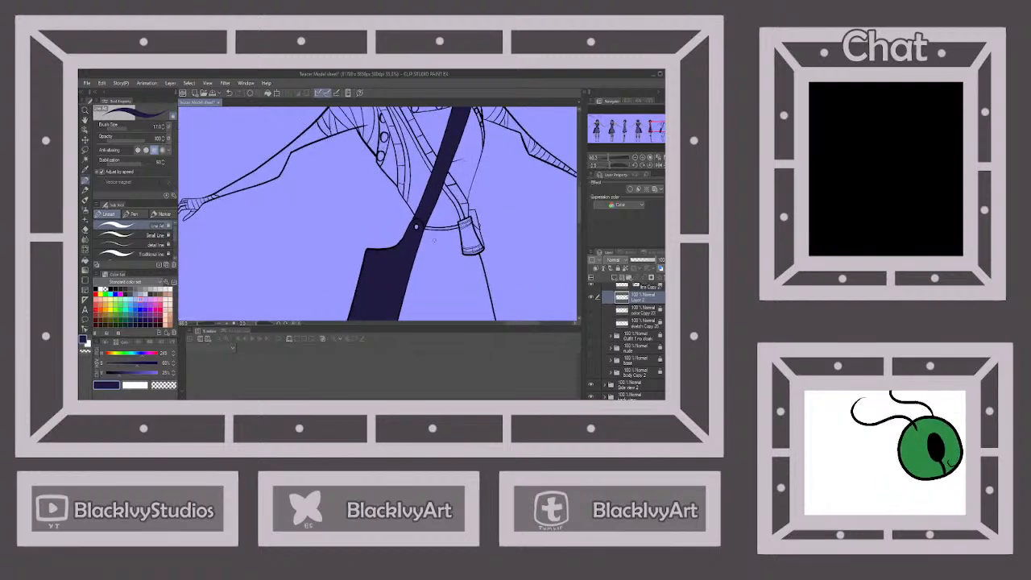
{"action": "scroll", "coordinate": [421, 220], "scroll_direction": "up", "scroll_amount": 3}
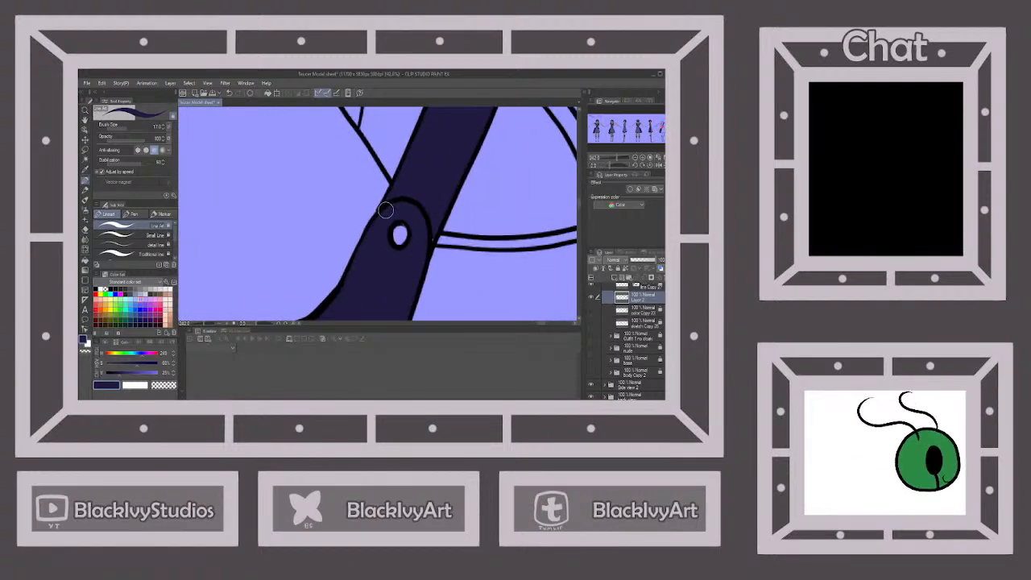
{"action": "scroll", "coordinate": [427, 242], "scroll_direction": "down", "scroll_amount": 4}
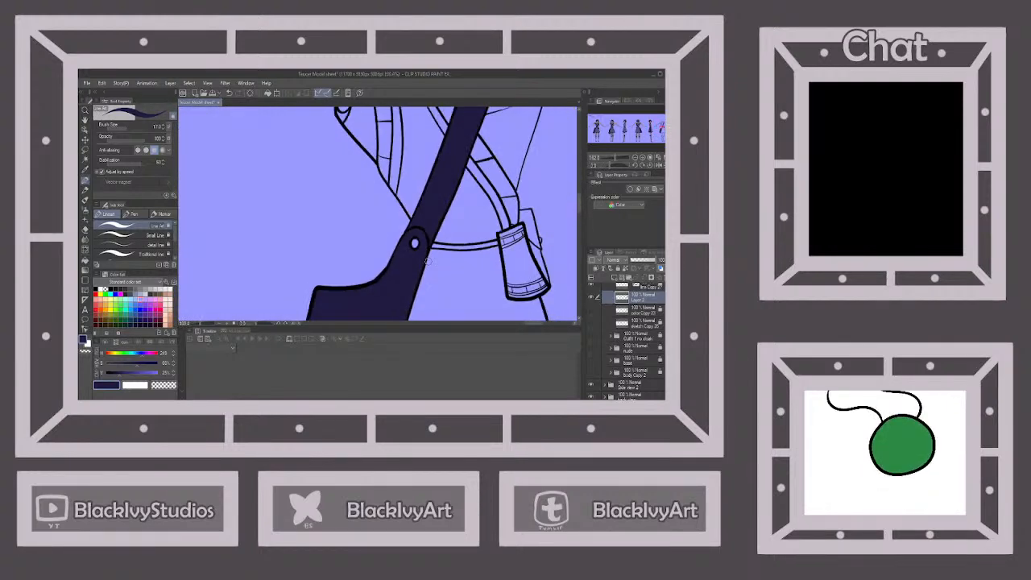
Fill both sections of the rear belt pouch on the 3/4 view with the same dark navy.
{"action": "left_click", "coordinate": [85, 260]}
{"action": "scroll", "coordinate": [522, 248], "scroll_direction": "up", "scroll_amount": 2}
{"action": "left_click", "coordinate": [517, 255]}
{"action": "left_click", "coordinate": [509, 222]}
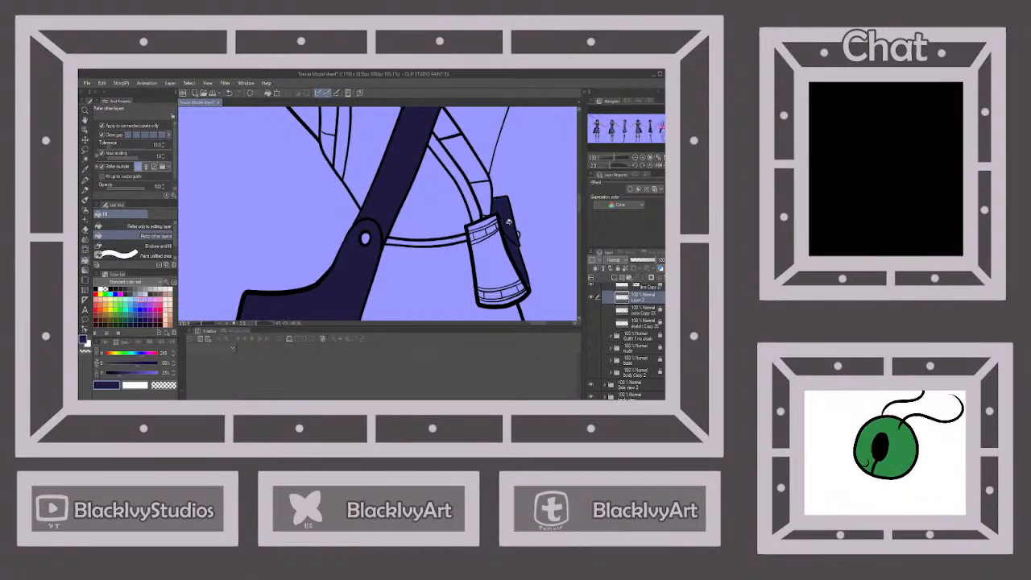
Touch up the unfilled corners and narrow edges of the rear belt pouch in navy with the Small Line brush.
{"action": "left_click", "coordinate": [86, 179]}
{"action": "scroll", "coordinate": [514, 235], "scroll_direction": "up", "scroll_amount": 2}
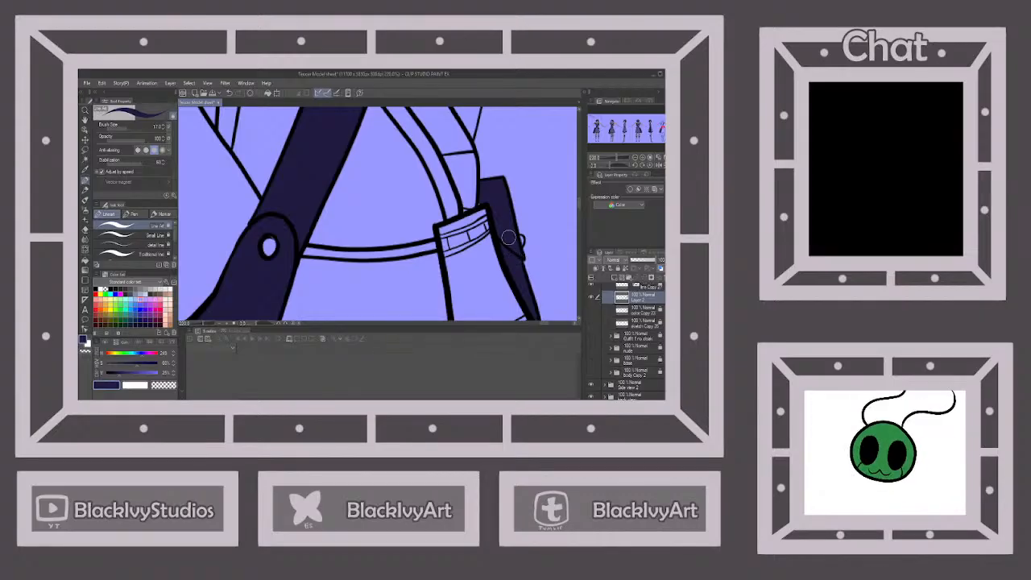
{"action": "left_click", "coordinate": [129, 234]}
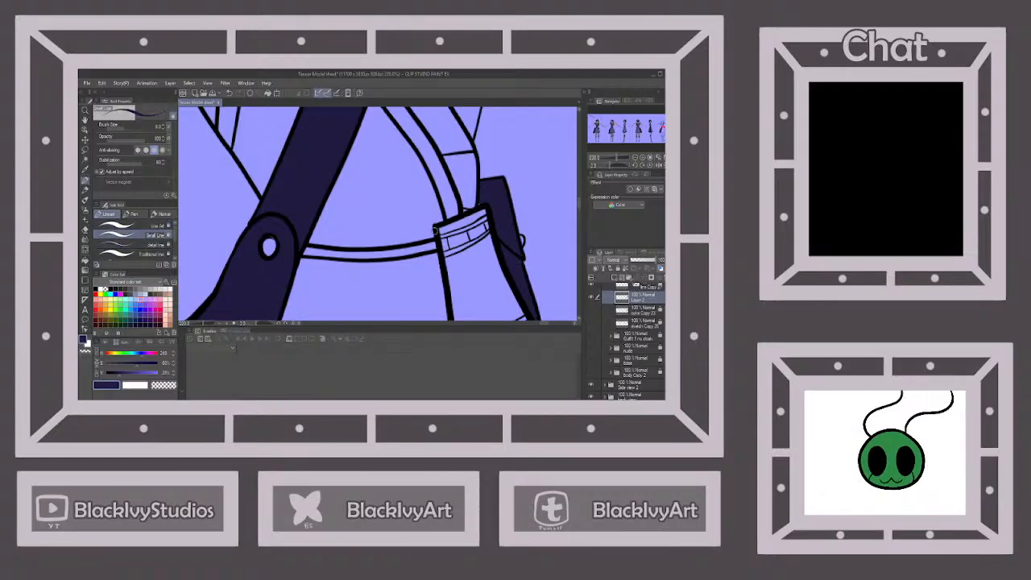
{"action": "scroll", "coordinate": [469, 200], "scroll_direction": "up", "scroll_amount": 2}
{"action": "scroll", "coordinate": [431, 189], "scroll_direction": "down", "scroll_amount": 3}
{"action": "left_click_drag", "start_coordinate": [490, 301], "coordinate": [449, 257]}
{"action": "scroll", "coordinate": [449, 257], "scroll_direction": "up", "scroll_amount": 3}
{"action": "scroll", "coordinate": [449, 257], "scroll_direction": "up", "scroll_amount": 2}
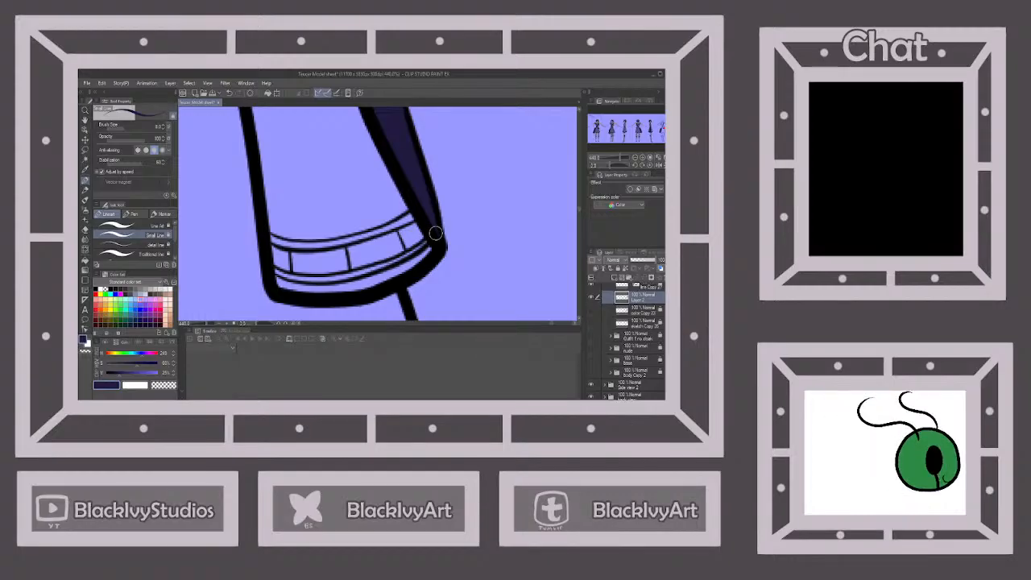
{"action": "scroll", "coordinate": [418, 202], "scroll_direction": "down", "scroll_amount": 6}
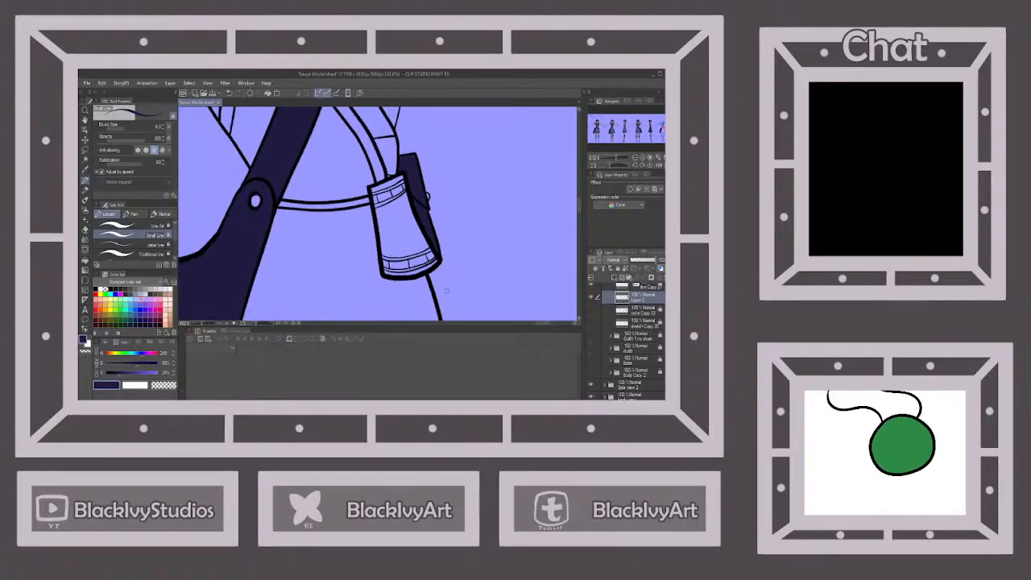
{"action": "scroll", "coordinate": [467, 258], "scroll_direction": "down", "scroll_amount": 4}
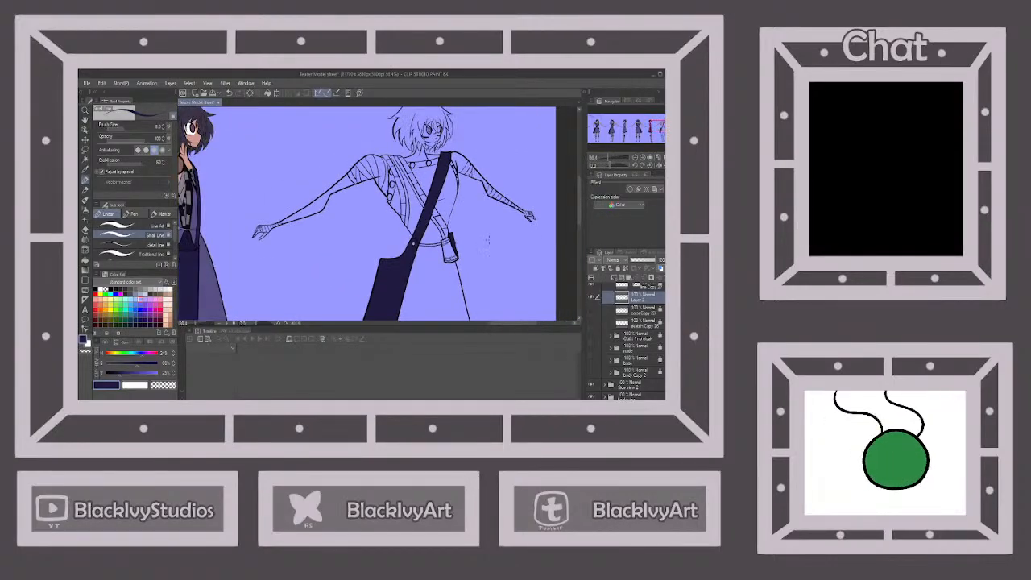
Sample the near-black of the side view's strap rivet and fill the 3/4 view's strap rivet on the new layer.
{"action": "left_click", "coordinate": [626, 388]}
{"action": "scroll", "coordinate": [227, 247], "scroll_direction": "up", "scroll_amount": 4}
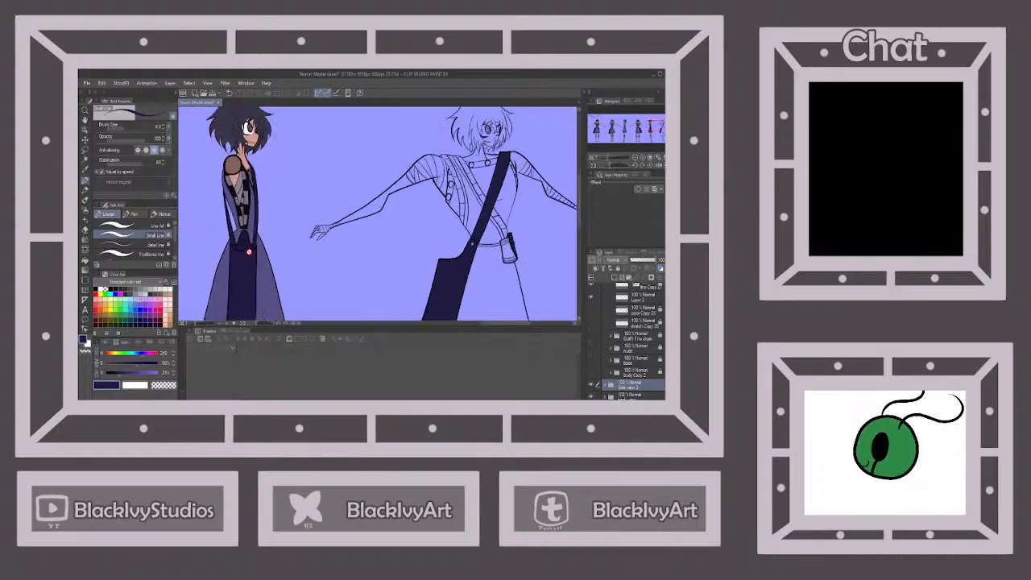
{"action": "scroll", "coordinate": [225, 242], "scroll_direction": "up", "scroll_amount": 2}
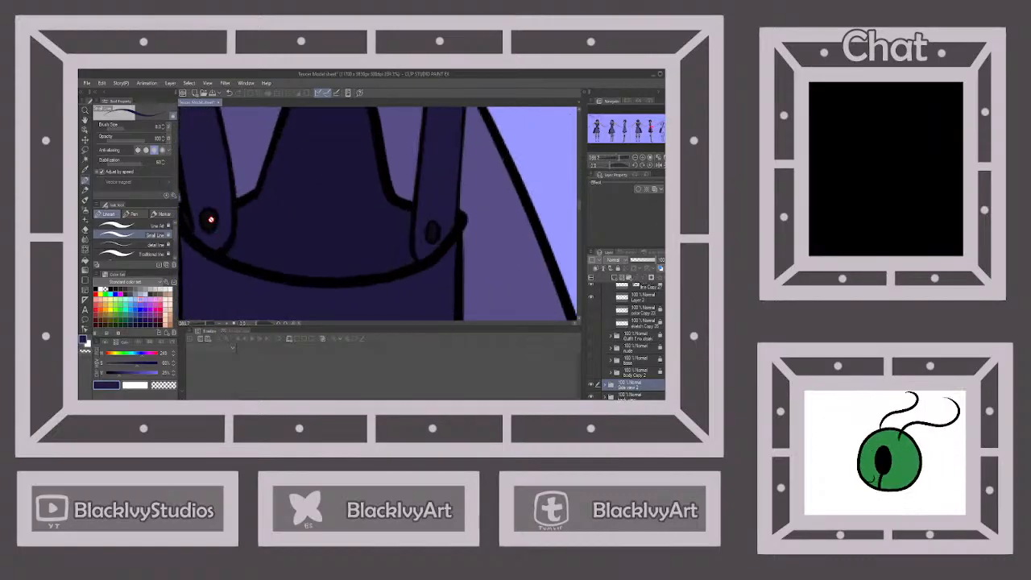
{"action": "scroll", "coordinate": [207, 218], "scroll_direction": "down", "scroll_amount": 3}
{"action": "scroll", "coordinate": [258, 217], "scroll_direction": "down", "scroll_amount": 2}
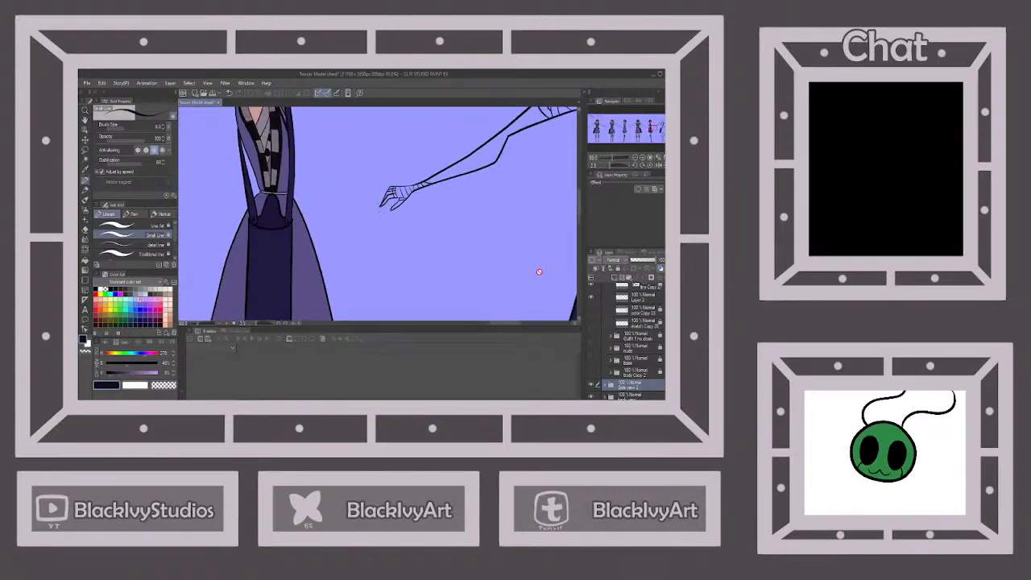
{"action": "left_click", "coordinate": [645, 300]}
{"action": "left_click", "coordinate": [85, 259]}
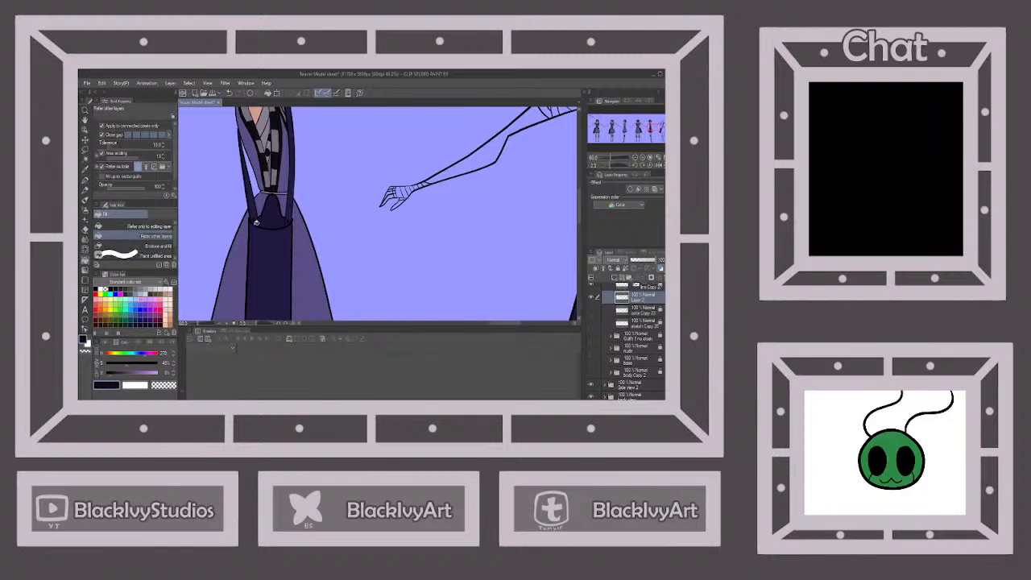
{"action": "scroll", "coordinate": [256, 223], "scroll_direction": "down", "scroll_amount": 2}
{"action": "scroll", "coordinate": [431, 222], "scroll_direction": "up", "scroll_amount": 5}
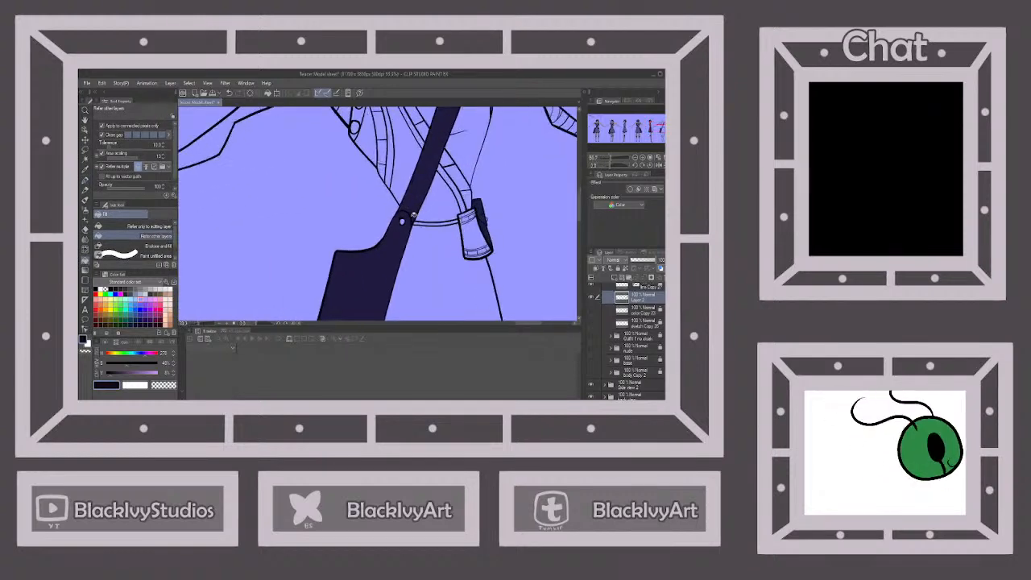
{"action": "left_click", "coordinate": [399, 222]}
Brush near-black over the gaps left inside the strap rivet's outline.
{"action": "left_click", "coordinate": [86, 186]}
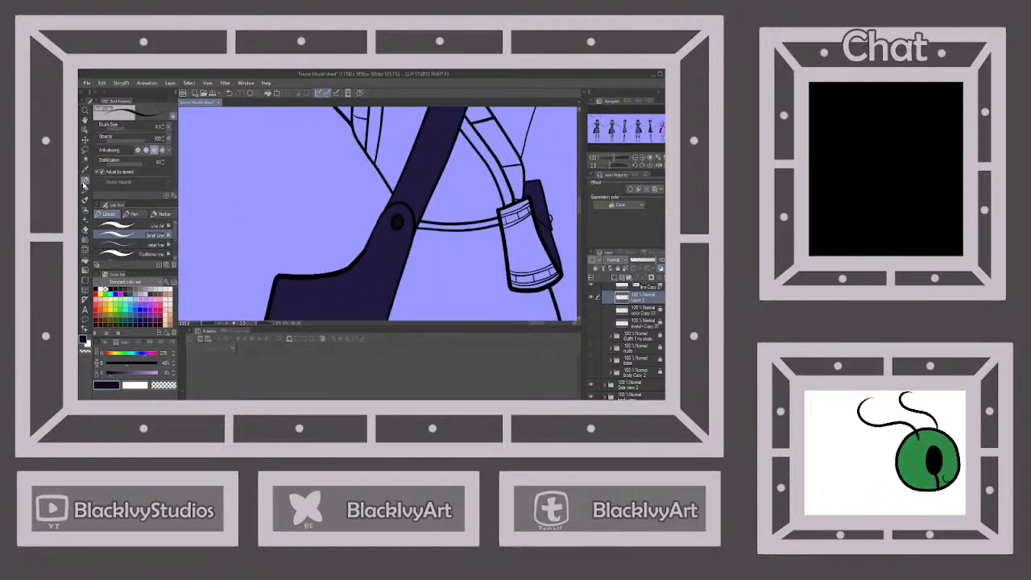
{"action": "scroll", "coordinate": [407, 206], "scroll_direction": "up", "scroll_amount": 1}
{"action": "scroll", "coordinate": [390, 228], "scroll_direction": "up", "scroll_amount": 2}
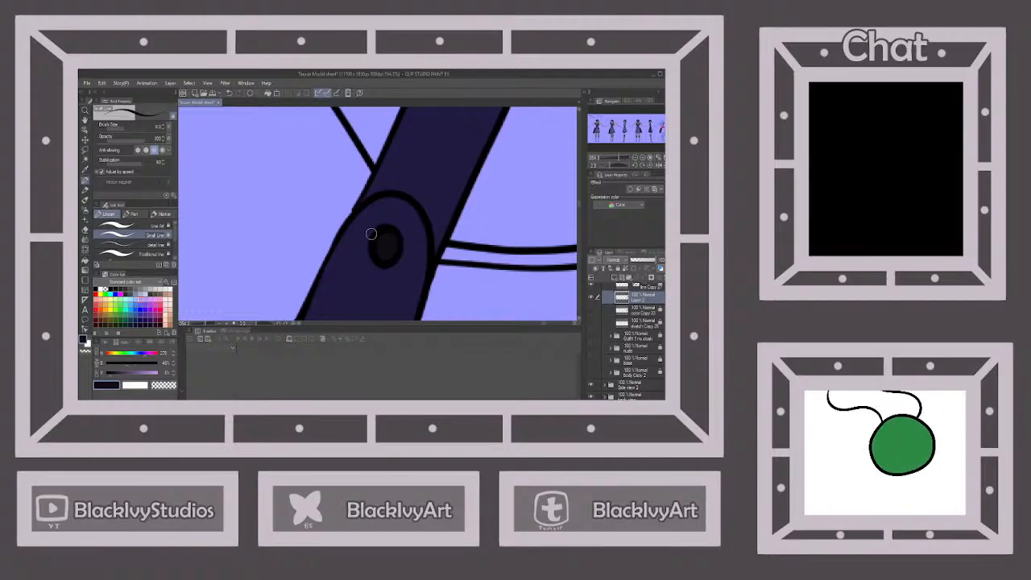
Paint the rear belt pouch's small button near-black with the Small Line brush and return to the Fill tool.
{"action": "left_click", "coordinate": [85, 260]}
{"action": "scroll", "coordinate": [319, 208], "scroll_direction": "down", "scroll_amount": 5}
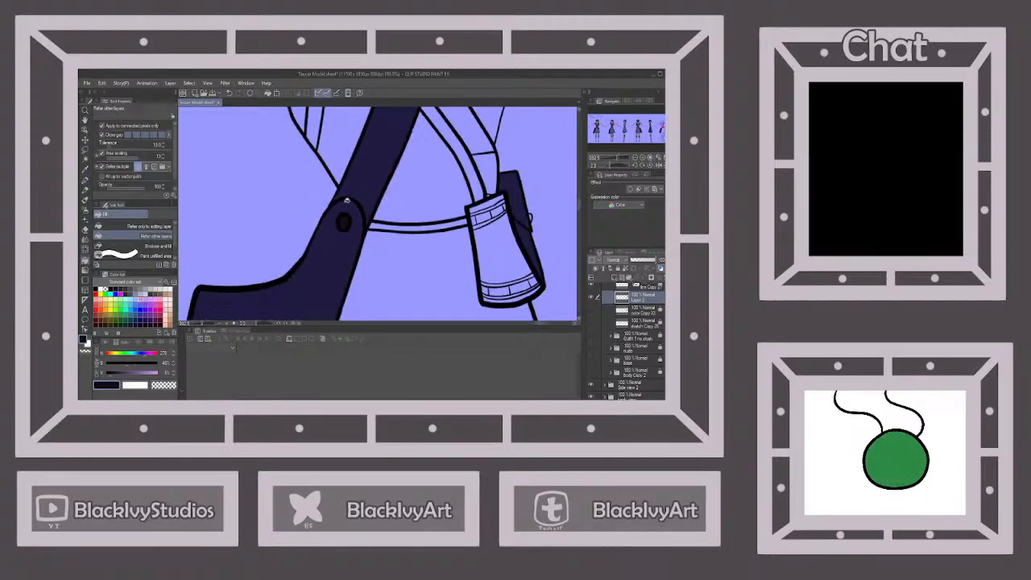
{"action": "scroll", "coordinate": [506, 207], "scroll_direction": "up", "scroll_amount": 4}
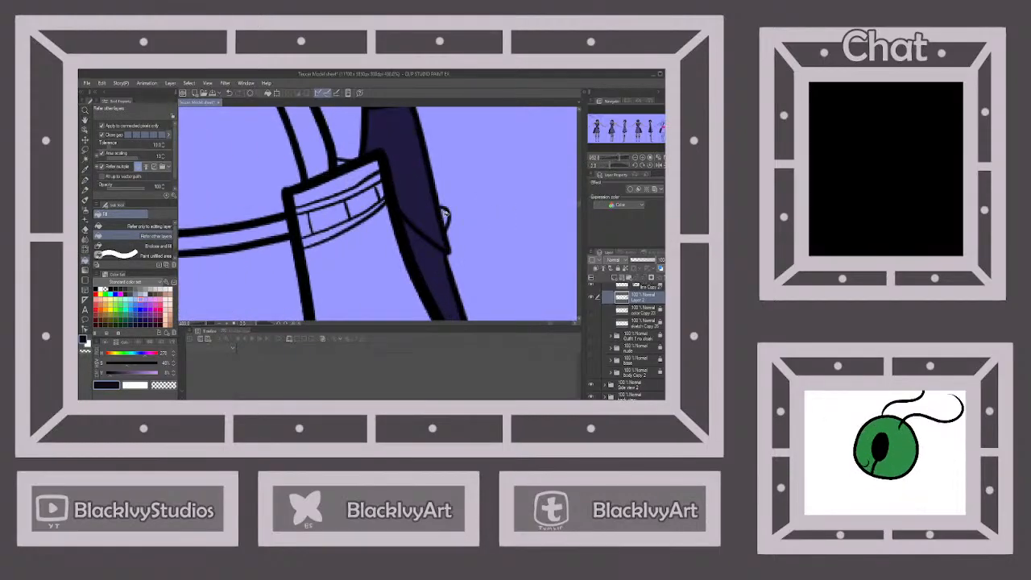
{"action": "left_click", "coordinate": [86, 180]}
{"action": "scroll", "coordinate": [423, 201], "scroll_direction": "up", "scroll_amount": 2}
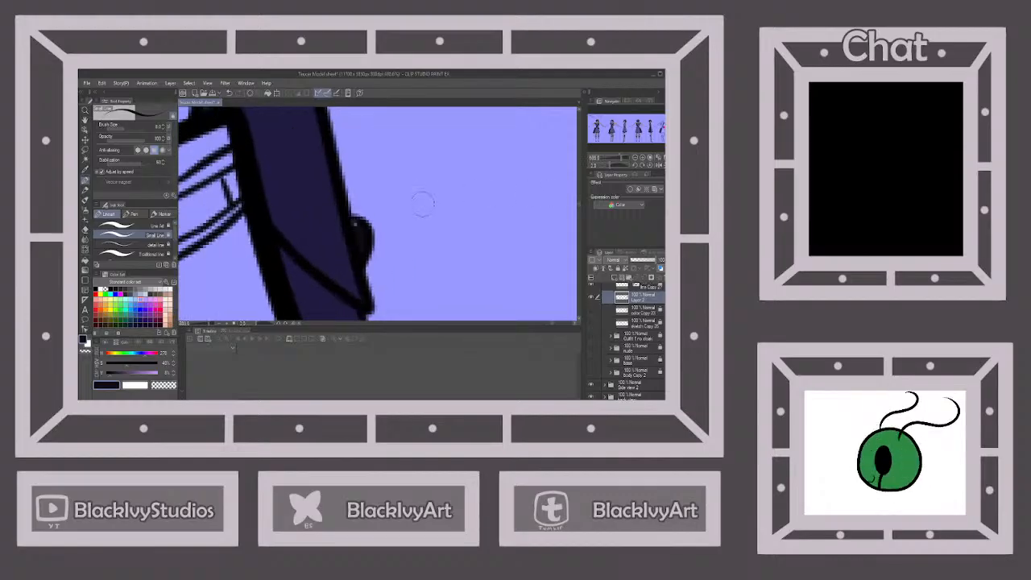
{"action": "scroll", "coordinate": [396, 218], "scroll_direction": "up", "scroll_amount": 3}
{"action": "left_click_drag", "start_coordinate": [295, 245], "coordinate": [299, 263]}
{"action": "scroll", "coordinate": [324, 231], "scroll_direction": "down", "scroll_amount": 1}
{"action": "scroll", "coordinate": [318, 231], "scroll_direction": "down", "scroll_amount": 8}
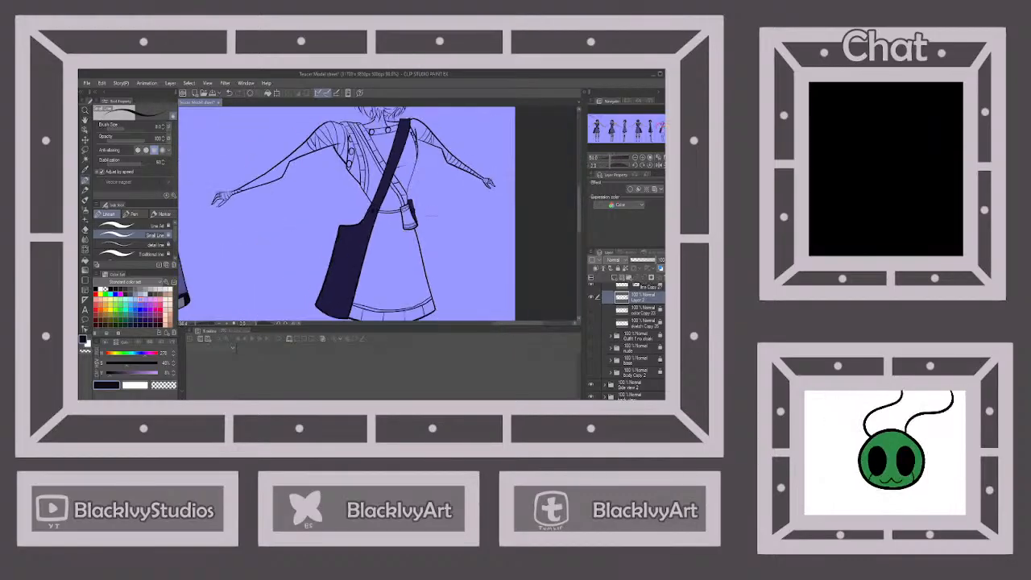
{"action": "left_click", "coordinate": [85, 260]}
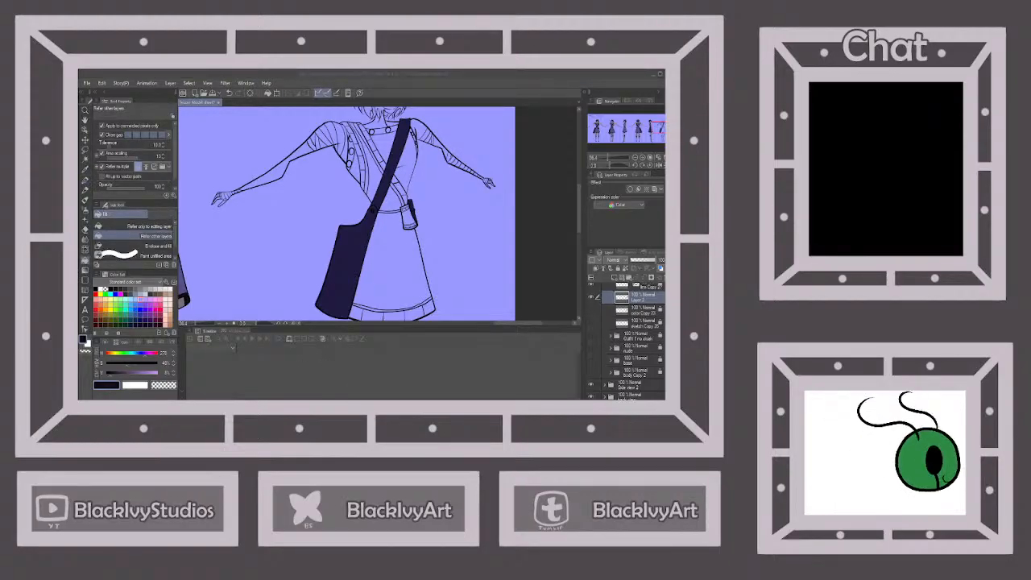
{"action": "left_click", "coordinate": [405, 339]}
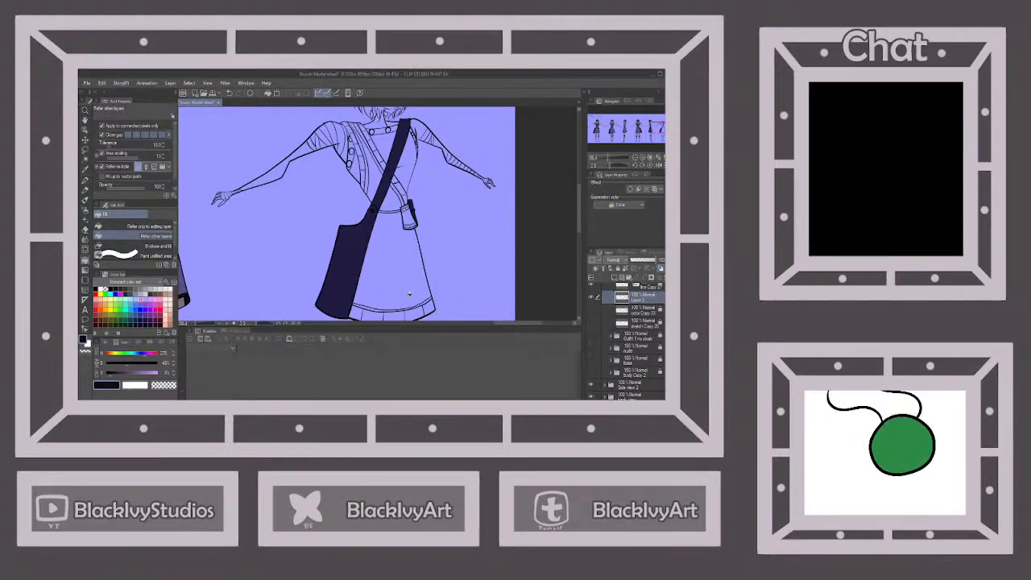
{"action": "scroll", "coordinate": [437, 229], "scroll_direction": "down", "scroll_amount": 4}
{"action": "left_click", "coordinate": [652, 390]}
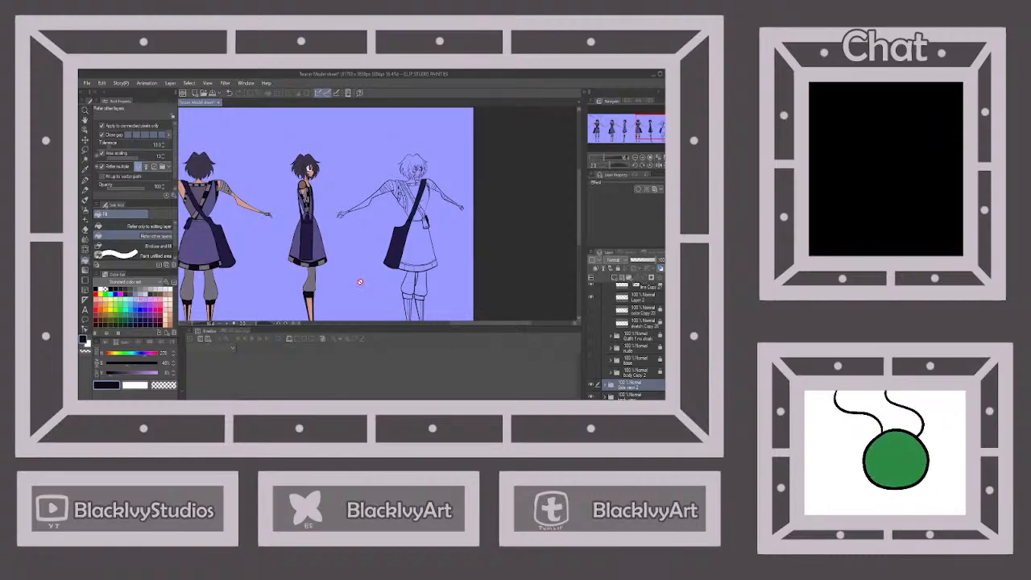
{"action": "scroll", "coordinate": [346, 274], "scroll_direction": "up", "scroll_amount": 2}
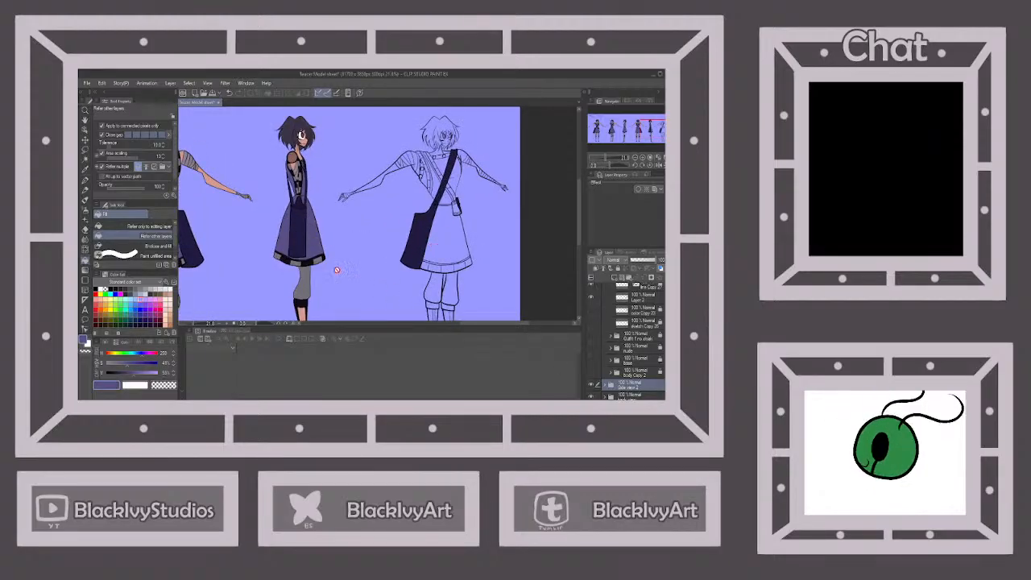
{"action": "scroll", "coordinate": [269, 196], "scroll_direction": "up", "scroll_amount": 1}
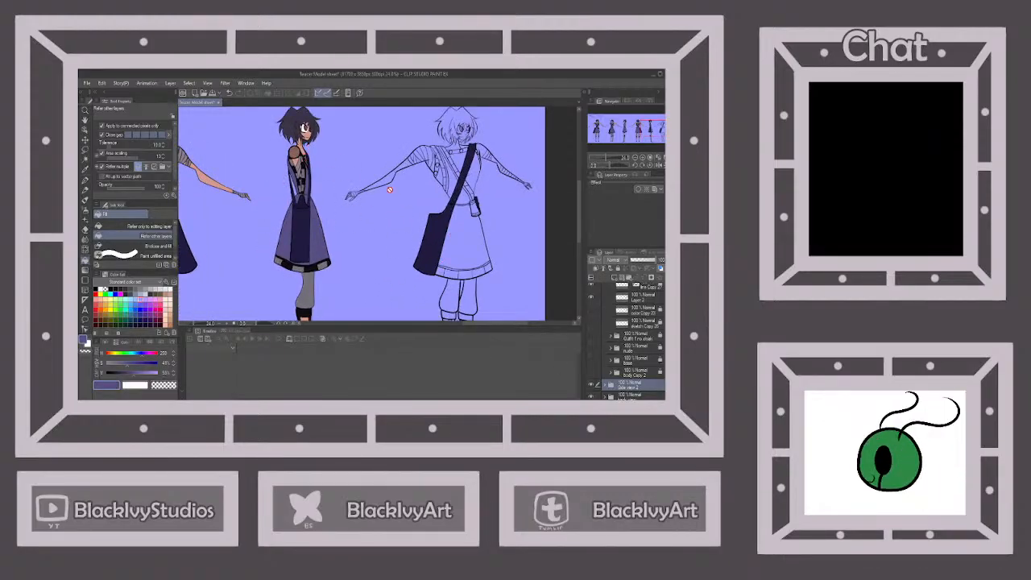
{"action": "scroll", "coordinate": [466, 209], "scroll_direction": "down", "scroll_amount": 2}
{"action": "scroll", "coordinate": [629, 385], "scroll_direction": "down", "scroll_amount": 3}
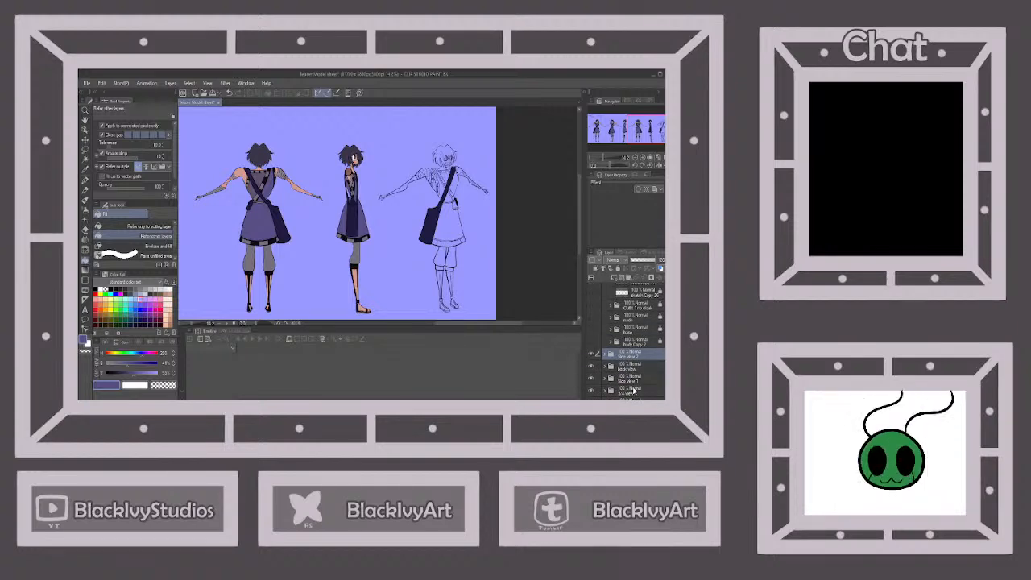
Sample the muted purple of the front view's belt pouch and fill the 3/4 view's front pouch body and lower rim on the new layer.
{"action": "left_click", "coordinate": [633, 392]}
{"action": "scroll", "coordinate": [258, 248], "scroll_direction": "down", "scroll_amount": 3}
{"action": "scroll", "coordinate": [258, 247], "scroll_direction": "up", "scroll_amount": 5}
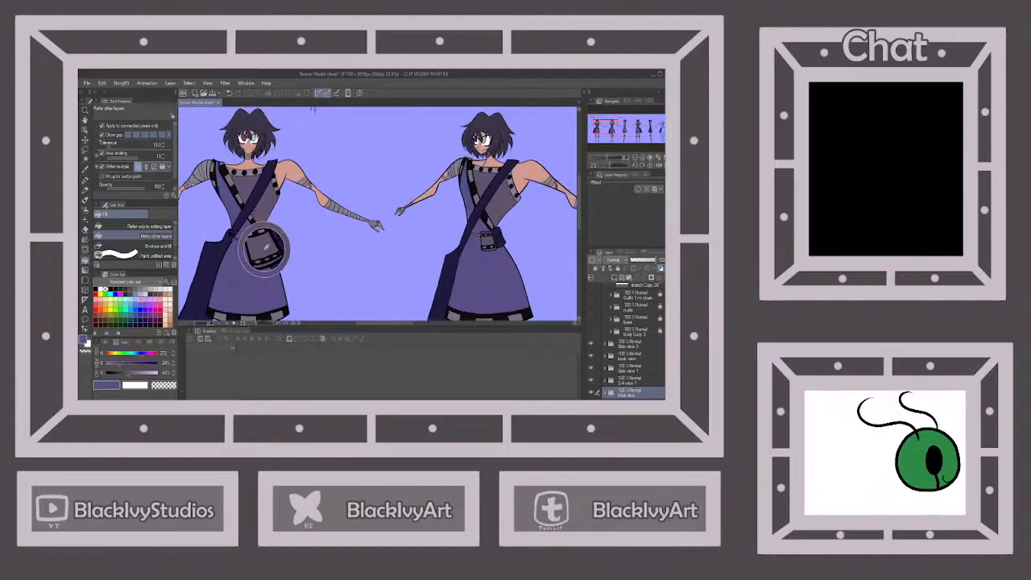
{"action": "scroll", "coordinate": [648, 314], "scroll_direction": "up", "scroll_amount": 5}
{"action": "left_click", "coordinate": [646, 327]}
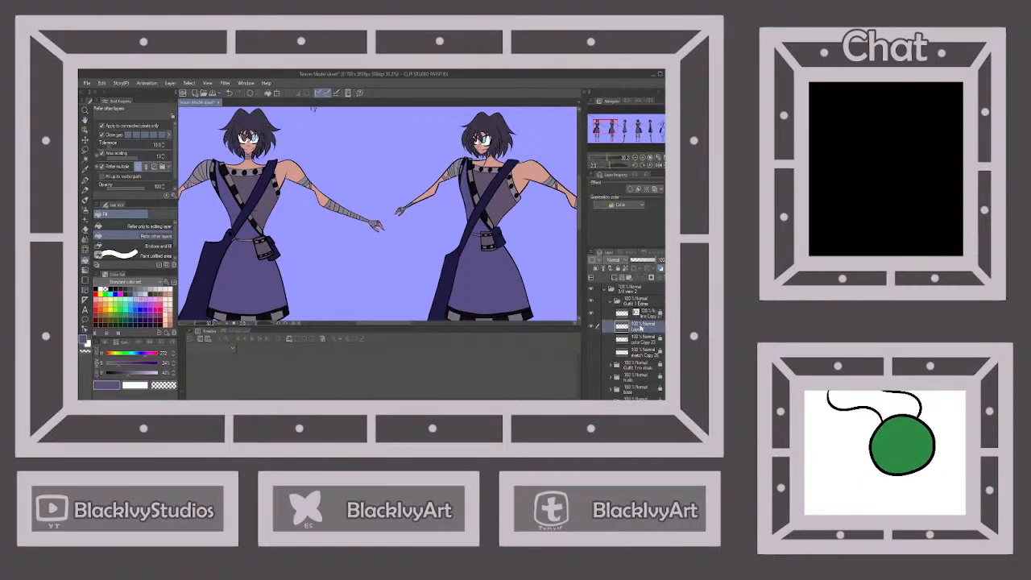
{"action": "scroll", "coordinate": [536, 240], "scroll_direction": "down", "scroll_amount": 4}
{"action": "scroll", "coordinate": [535, 240], "scroll_direction": "up", "scroll_amount": 3}
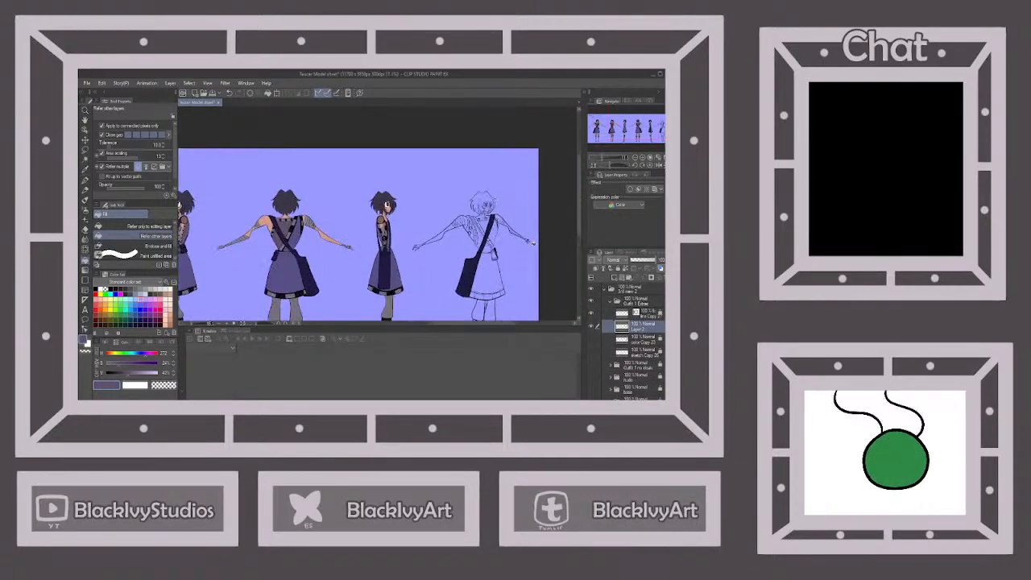
{"action": "scroll", "coordinate": [535, 240], "scroll_direction": "up", "scroll_amount": 2}
{"action": "scroll", "coordinate": [484, 258], "scroll_direction": "up", "scroll_amount": 4}
{"action": "scroll", "coordinate": [480, 256], "scroll_direction": "up", "scroll_amount": 3}
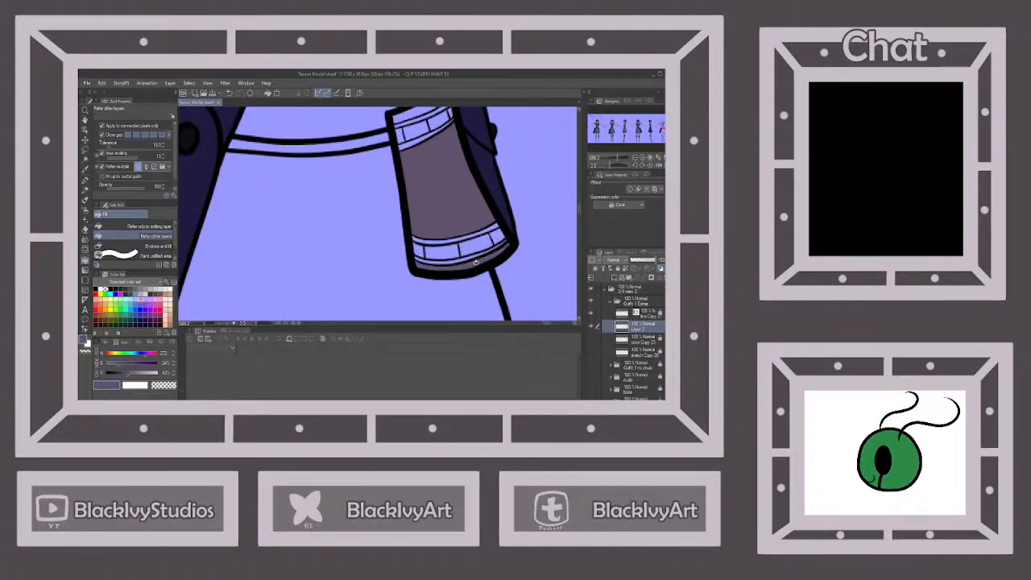
{"action": "scroll", "coordinate": [475, 262], "scroll_direction": "down", "scroll_amount": 2}
{"action": "scroll", "coordinate": [451, 210], "scroll_direction": "up", "scroll_amount": 1}
Sample the grey of the front view's belt pouch trim and reselect Layer 2 of the second 3/4 view.
{"action": "scroll", "coordinate": [515, 193], "scroll_direction": "down", "scroll_amount": 10}
{"action": "scroll", "coordinate": [538, 202], "scroll_direction": "down", "scroll_amount": 1}
{"action": "scroll", "coordinate": [645, 346], "scroll_direction": "down", "scroll_amount": 4}
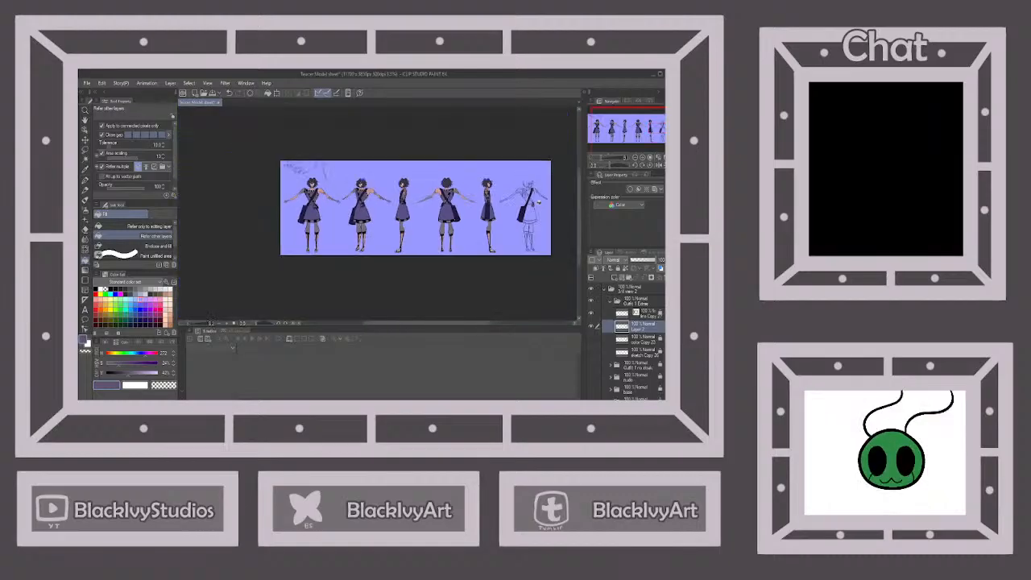
{"action": "left_click", "coordinate": [634, 375]}
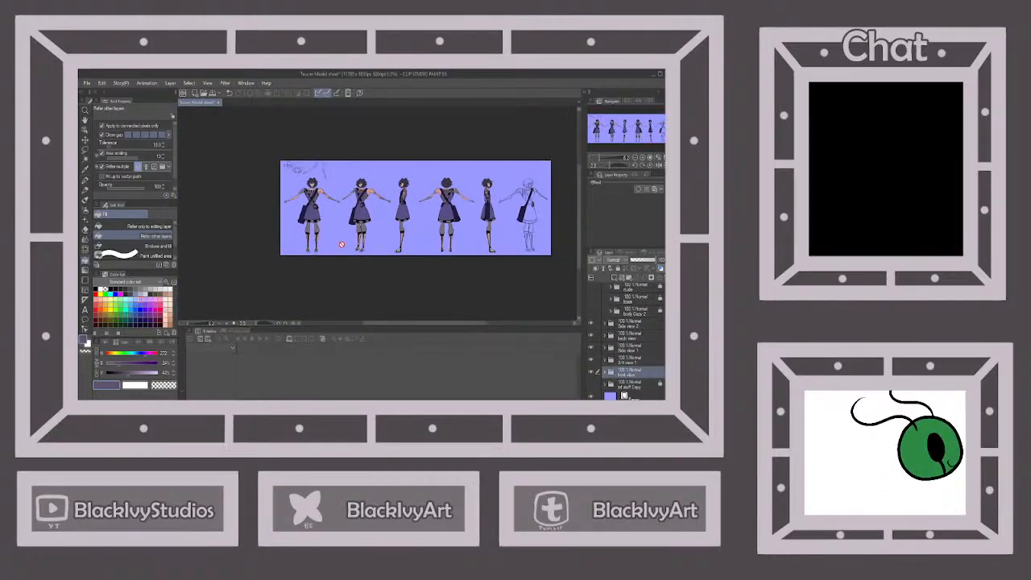
{"action": "scroll", "coordinate": [356, 256], "scroll_direction": "up", "scroll_amount": 8}
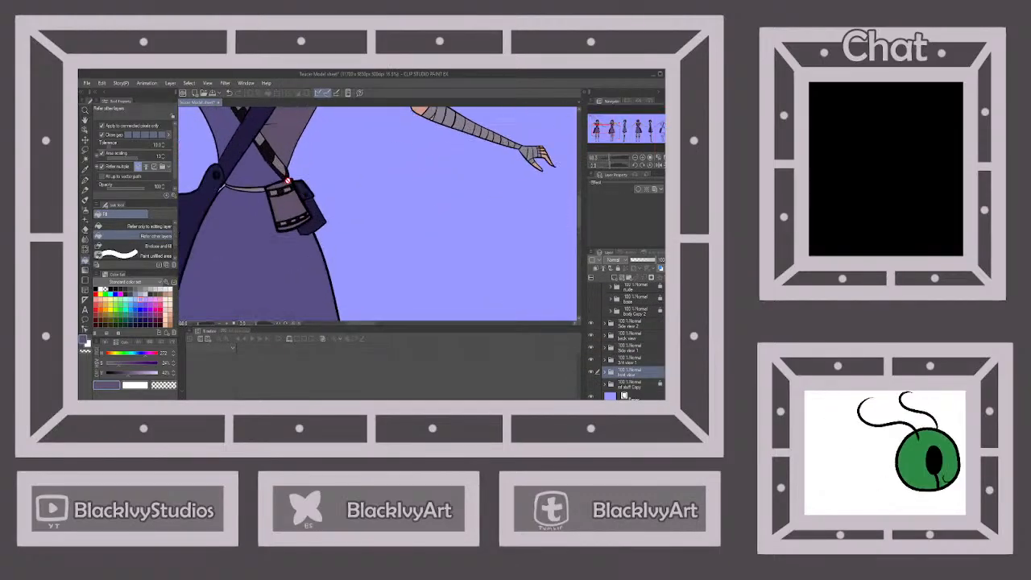
{"action": "scroll", "coordinate": [288, 180], "scroll_direction": "up", "scroll_amount": 3}
{"action": "scroll", "coordinate": [640, 329], "scroll_direction": "up", "scroll_amount": 4}
{"action": "left_click", "coordinate": [640, 326]}
{"action": "scroll", "coordinate": [339, 221], "scroll_direction": "down", "scroll_amount": 10}
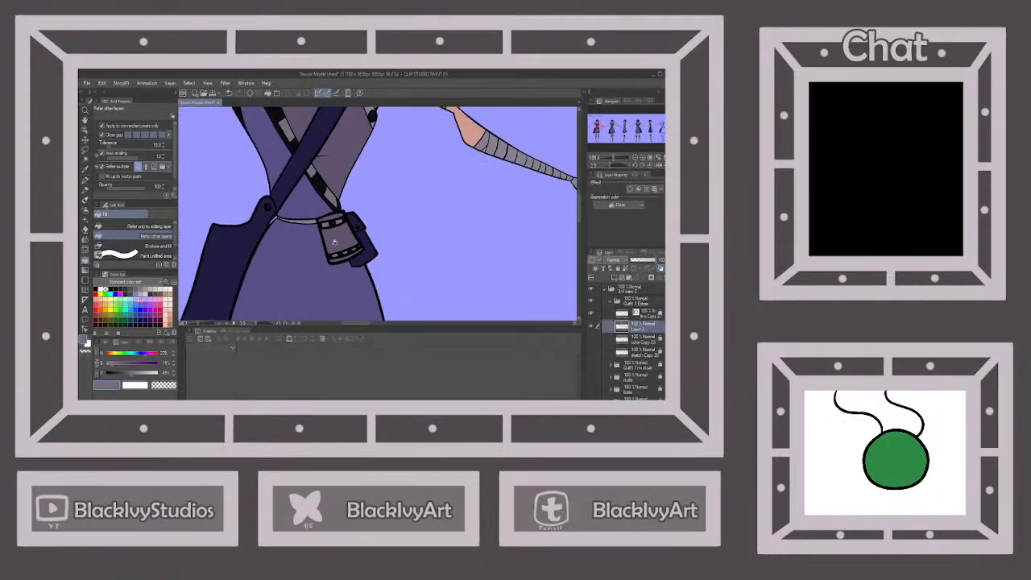
Fill alternating squares of the front pouch's upper and lower trim bands with grey in the second 3/4 view.
{"action": "scroll", "coordinate": [511, 226], "scroll_direction": "down", "scroll_amount": 1}
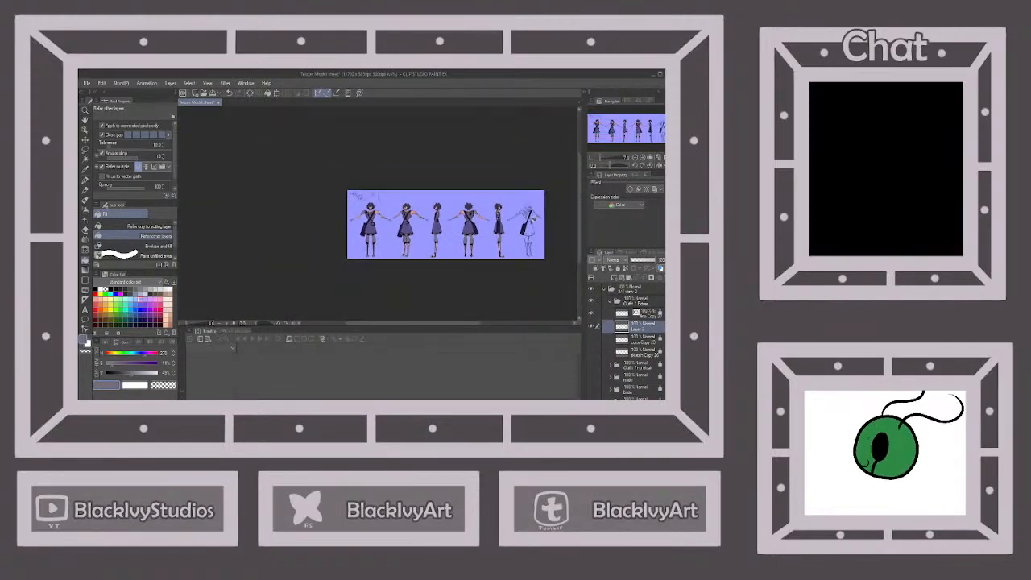
{"action": "scroll", "coordinate": [511, 225], "scroll_direction": "up", "scroll_amount": 6}
{"action": "scroll", "coordinate": [512, 226], "scroll_direction": "up", "scroll_amount": 5}
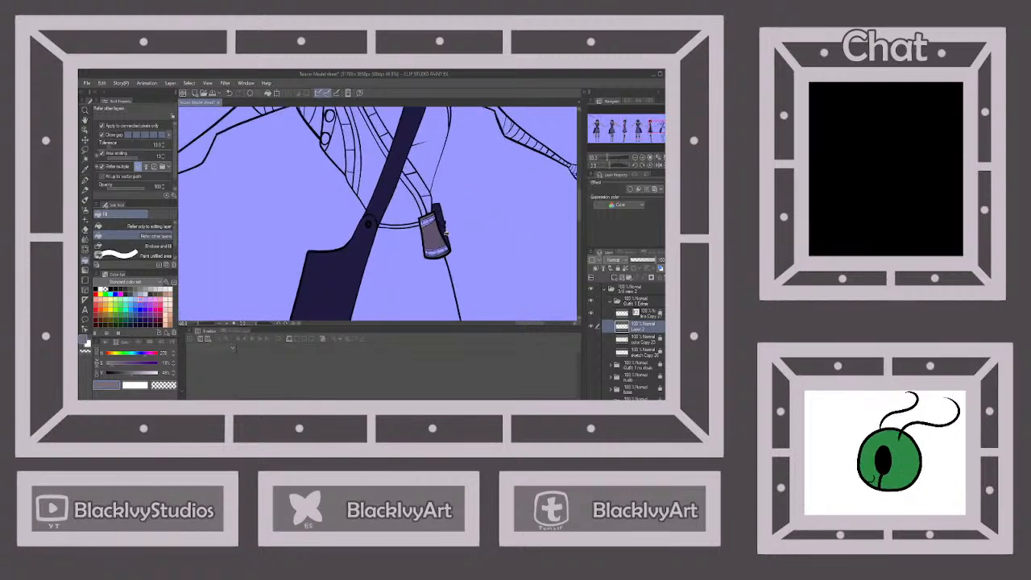
{"action": "scroll", "coordinate": [430, 218], "scroll_direction": "up", "scroll_amount": 4}
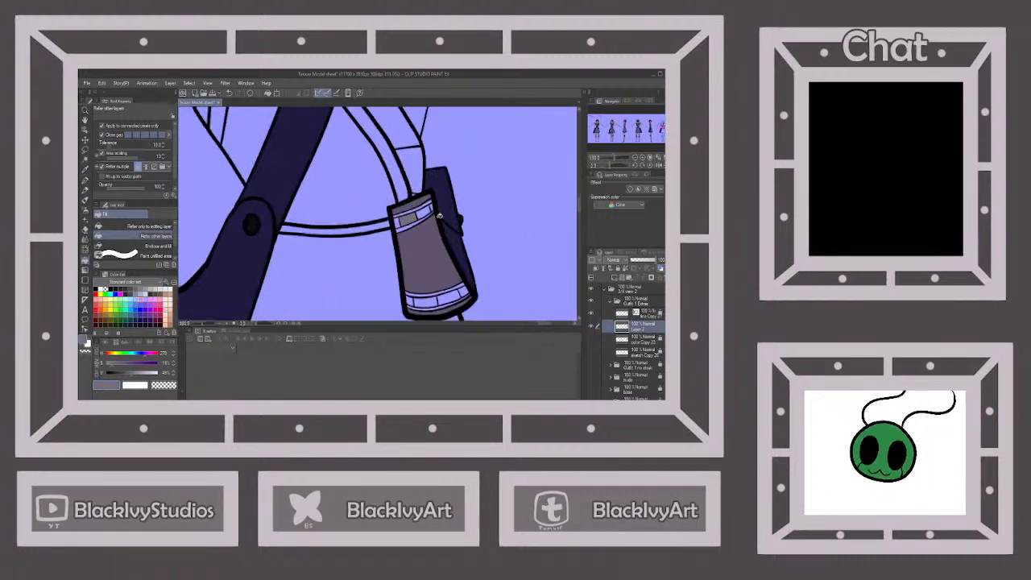
{"action": "scroll", "coordinate": [421, 162], "scroll_direction": "down", "scroll_amount": 3}
{"action": "scroll", "coordinate": [447, 287], "scroll_direction": "up", "scroll_amount": 3}
{"action": "left_click", "coordinate": [416, 281]}
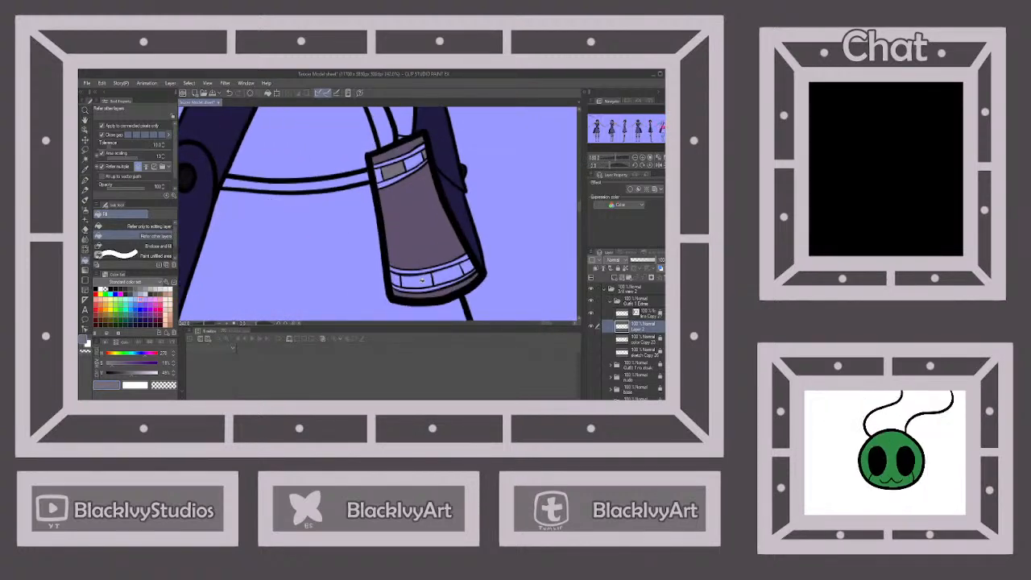
{"action": "left_click", "coordinate": [471, 265]}
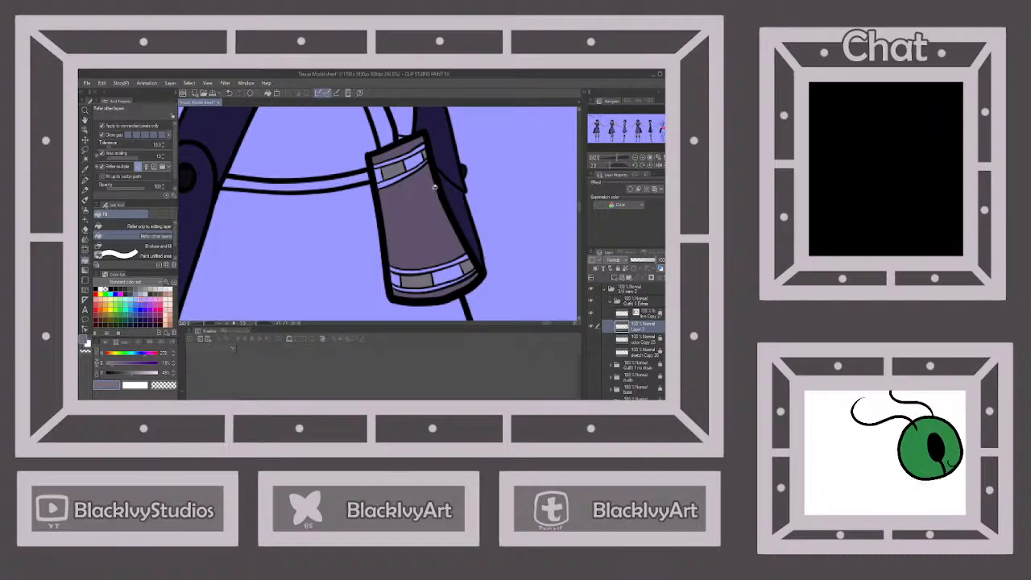
Sample the near-black of the strap rivet and fill the upper trim band's remaining squares and edging stripes on the front pouch.
{"action": "scroll", "coordinate": [468, 226], "scroll_direction": "down", "scroll_amount": 4}
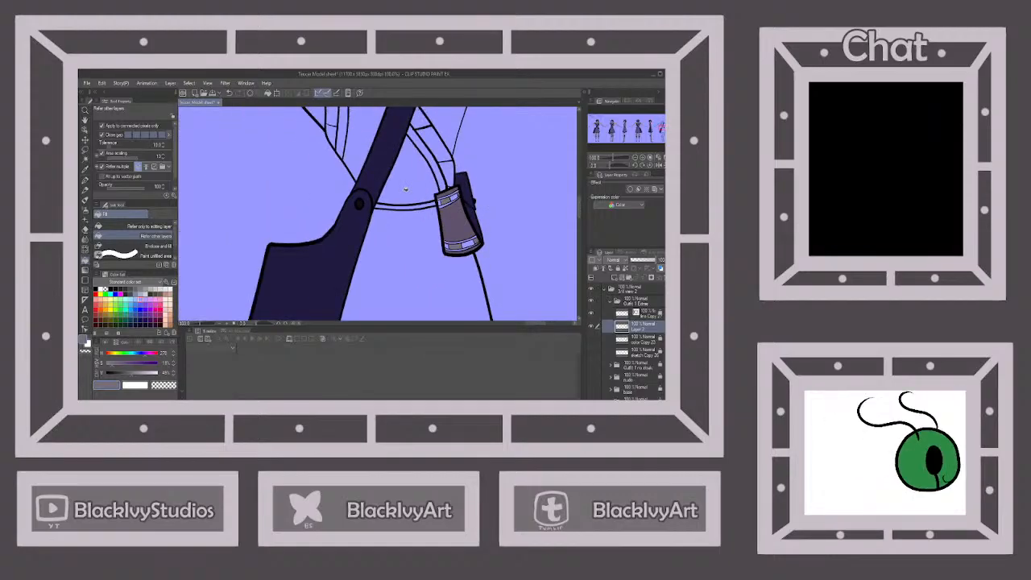
{"action": "scroll", "coordinate": [403, 190], "scroll_direction": "up", "scroll_amount": 3}
{"action": "left_click", "coordinate": [327, 222], "text": "alt"}
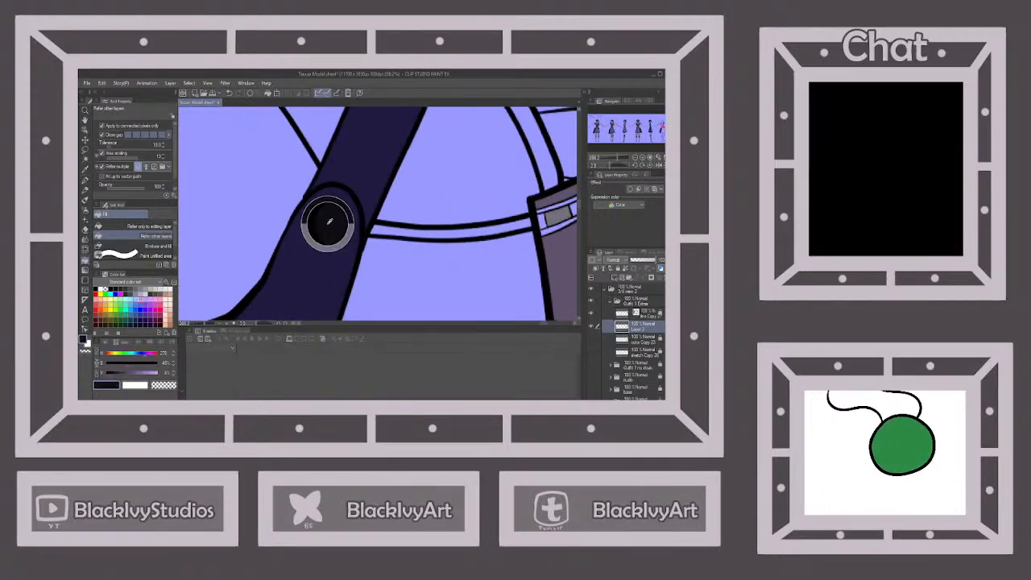
{"action": "scroll", "coordinate": [325, 219], "scroll_direction": "down", "scroll_amount": 3}
{"action": "scroll", "coordinate": [480, 206], "scroll_direction": "up", "scroll_amount": 5}
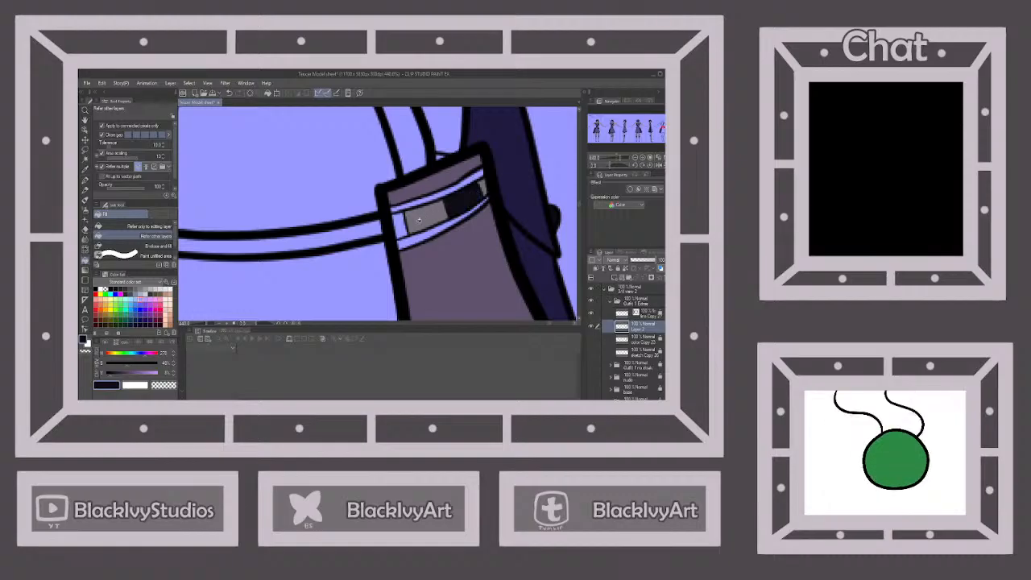
{"action": "left_click", "coordinate": [415, 202]}
{"action": "left_click", "coordinate": [418, 236]}
Fill the lower trim band's remaining squares and both edging stripes near-black on the front pouch.
{"action": "scroll", "coordinate": [418, 202], "scroll_direction": "down", "scroll_amount": 3}
{"action": "left_click_drag", "start_coordinate": [556, 241], "coordinate": [469, 280]}
{"action": "scroll", "coordinate": [353, 194], "scroll_direction": "down", "scroll_amount": 2}
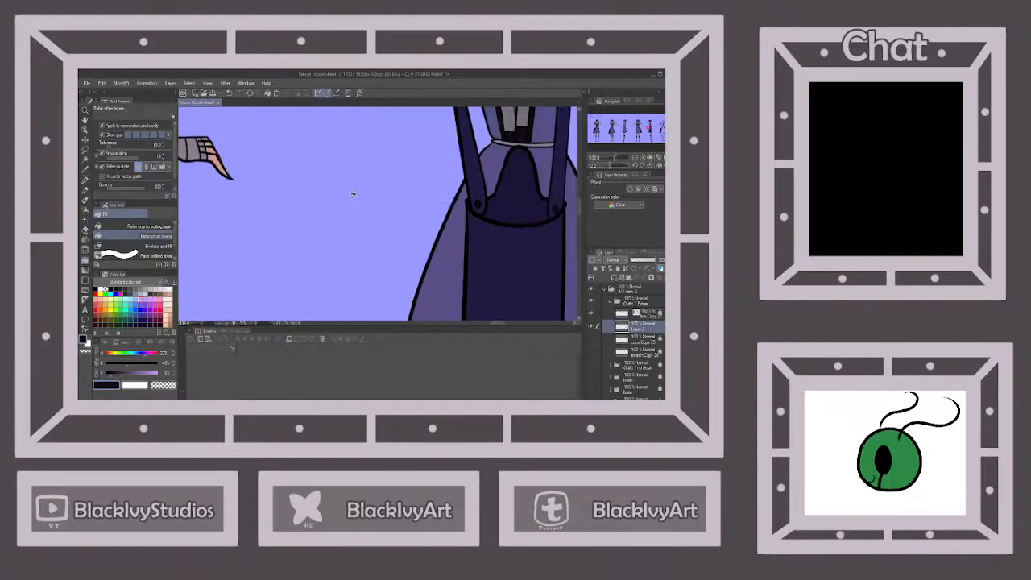
{"action": "scroll", "coordinate": [352, 193], "scroll_direction": "down", "scroll_amount": 5}
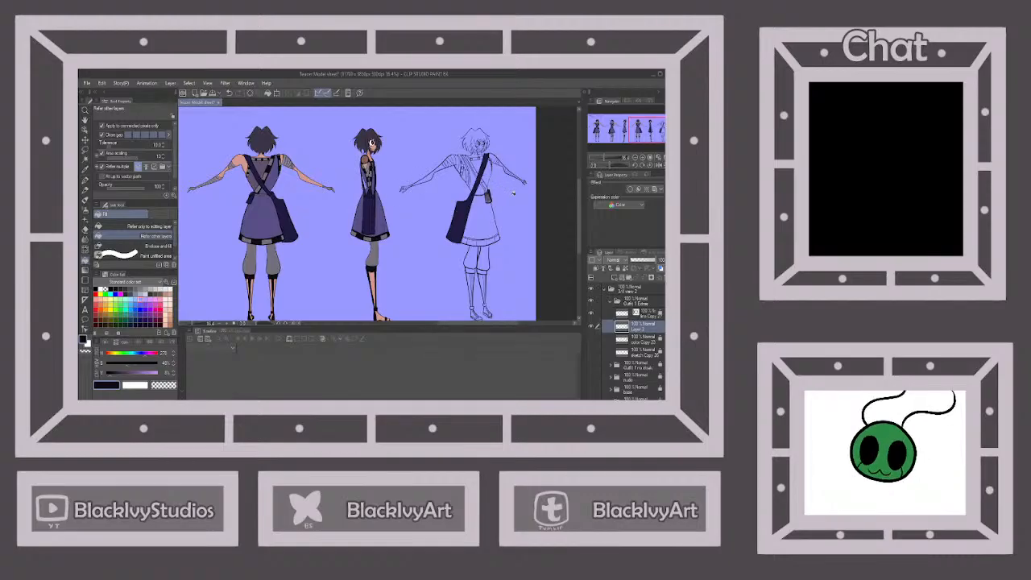
{"action": "scroll", "coordinate": [513, 192], "scroll_direction": "up", "scroll_amount": 6}
{"action": "scroll", "coordinate": [435, 193], "scroll_direction": "up", "scroll_amount": 1}
{"action": "scroll", "coordinate": [394, 203], "scroll_direction": "up", "scroll_amount": 3}
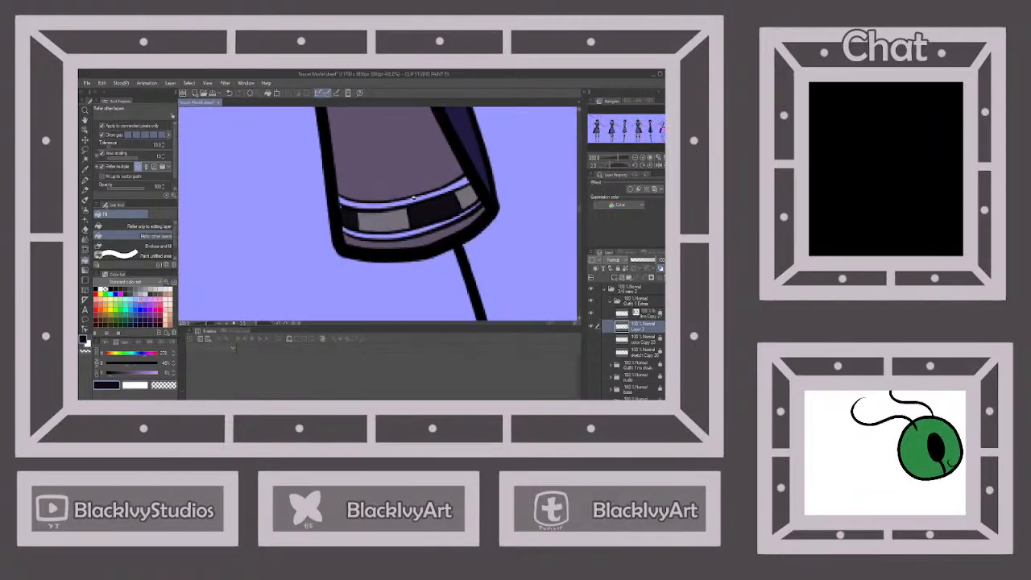
{"action": "left_click", "coordinate": [390, 203]}
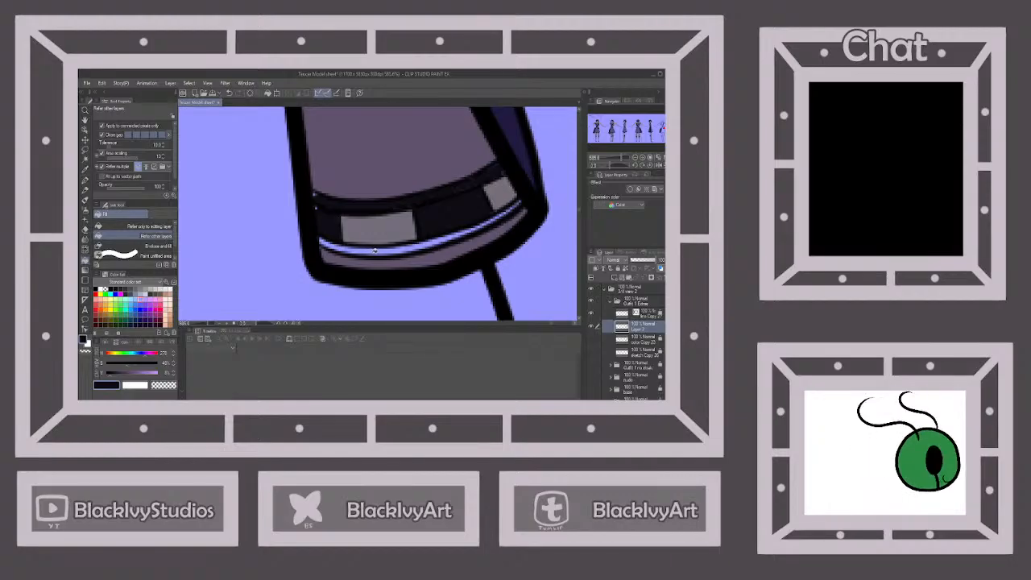
{"action": "left_click", "coordinate": [374, 251]}
Paint near-black over the unfilled part of the lower trim band's bottom stripe with a reduced Small Line brush.
{"action": "left_click", "coordinate": [85, 180]}
{"action": "scroll", "coordinate": [314, 196], "scroll_direction": "up", "scroll_amount": 4}
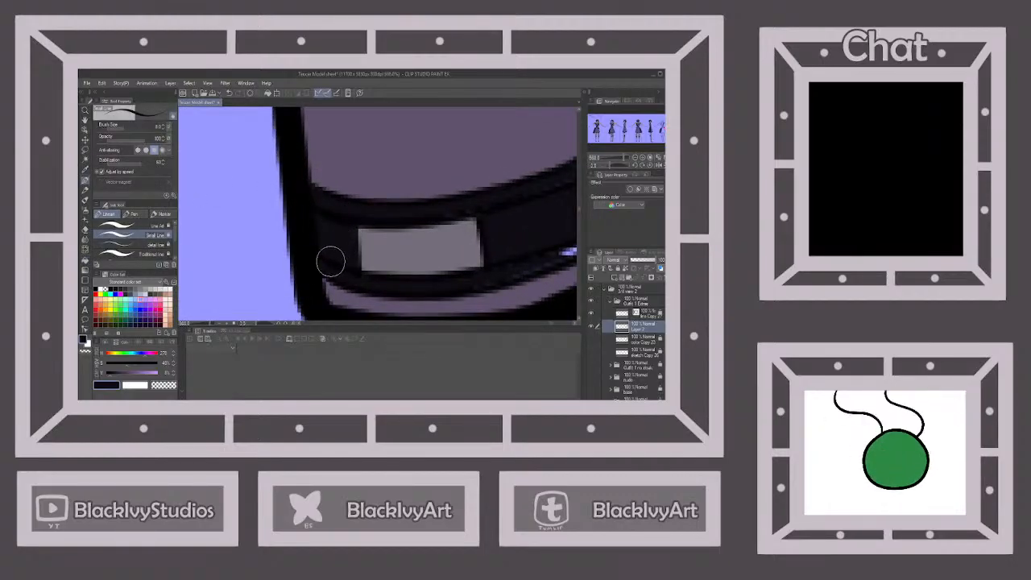
{"action": "scroll", "coordinate": [315, 233], "scroll_direction": "down", "scroll_amount": 2}
{"action": "scroll", "coordinate": [467, 247], "scroll_direction": "up", "scroll_amount": 2}
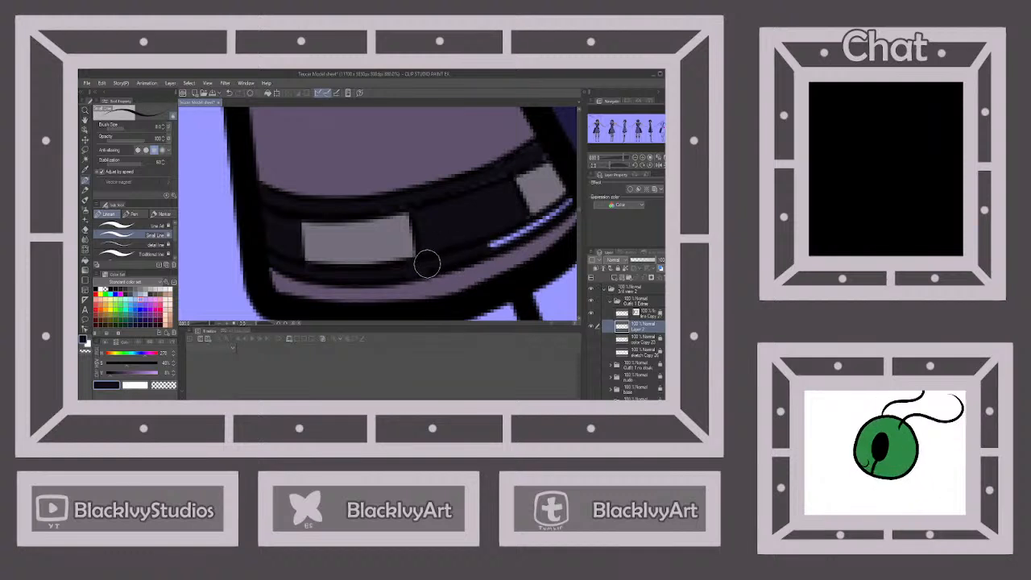
{"action": "left_click", "coordinate": [123, 128]}
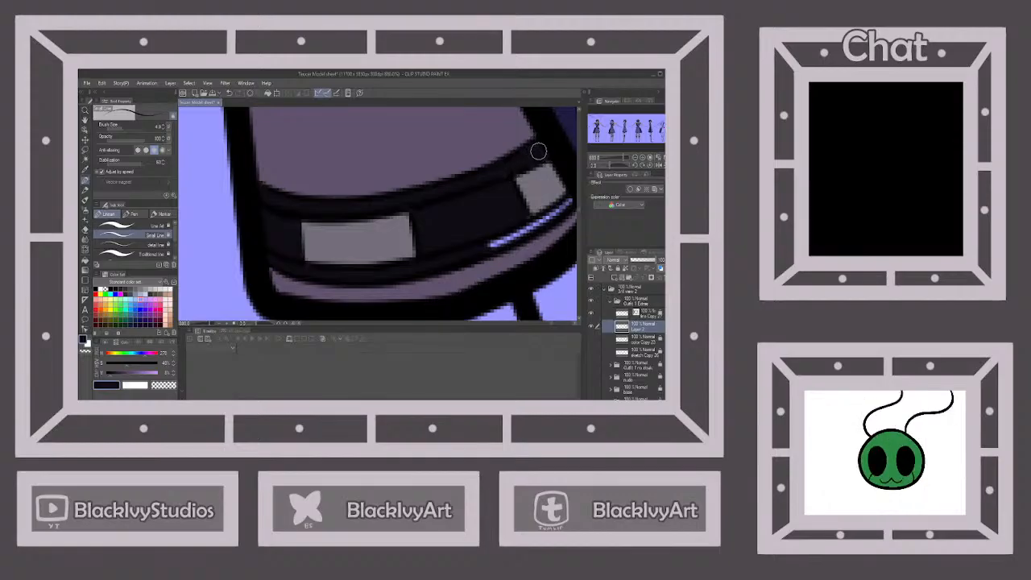
{"action": "mouse_move", "coordinate": [561, 209]}
{"action": "left_mouse_down"}
{"action": "mouse_move", "coordinate": [522, 236]}
{"action": "mouse_move", "coordinate": [491, 242]}
{"action": "left_mouse_up"}
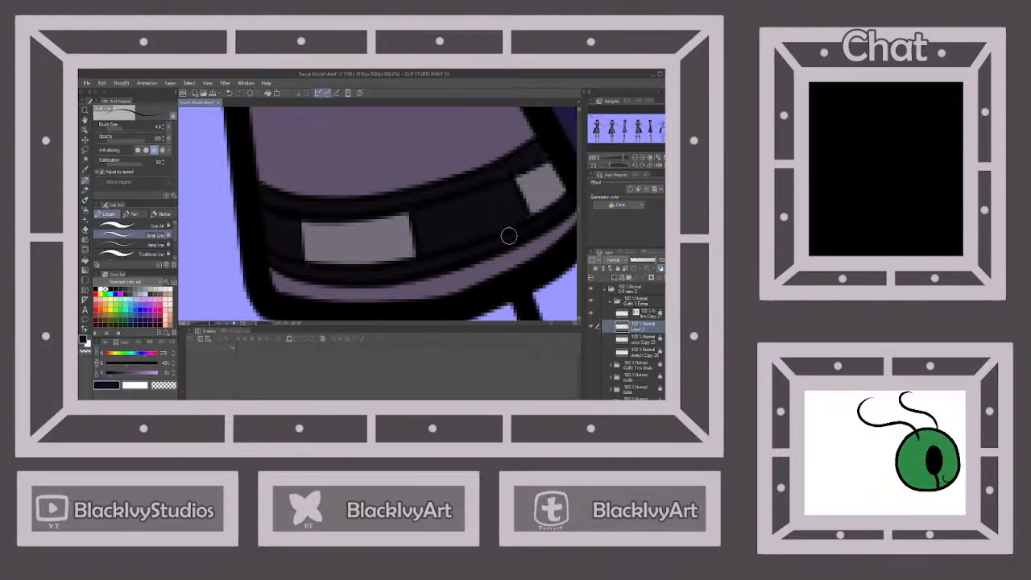
{"action": "scroll", "coordinate": [453, 220], "scroll_direction": "down", "scroll_amount": 2}
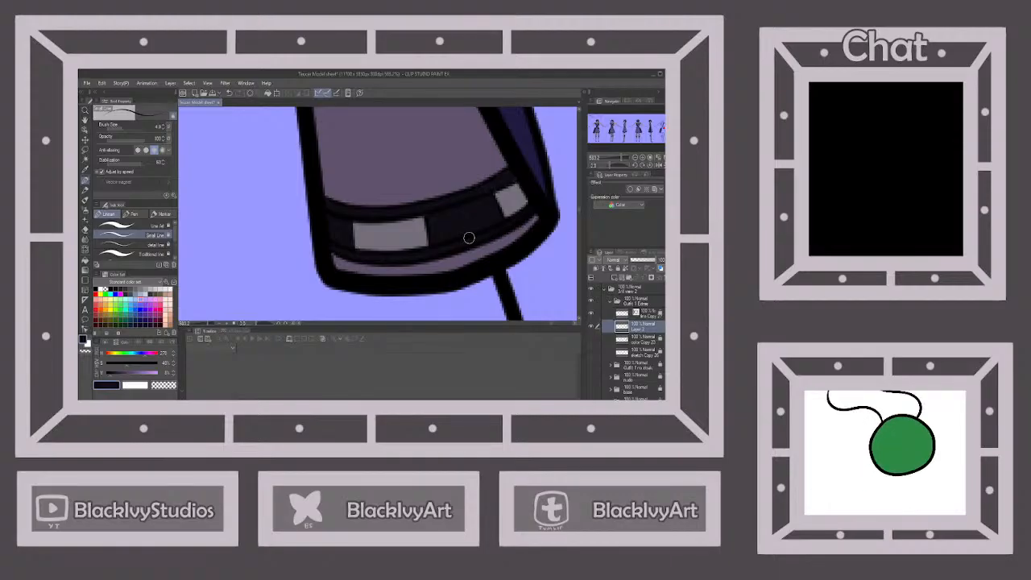
Touch up the upper trim band of the front pouch with near-black around its grey squares and edges.
{"action": "scroll", "coordinate": [469, 238], "scroll_direction": "down", "scroll_amount": 4}
{"action": "scroll", "coordinate": [438, 171], "scroll_direction": "up", "scroll_amount": 4}
{"action": "scroll", "coordinate": [438, 171], "scroll_direction": "up", "scroll_amount": 3}
{"action": "mouse_move", "coordinate": [443, 179]}
{"action": "left_mouse_down"}
{"action": "mouse_move", "coordinate": [405, 224]}
{"action": "mouse_move", "coordinate": [372, 236]}
{"action": "mouse_move", "coordinate": [426, 207]}
{"action": "left_mouse_up"}
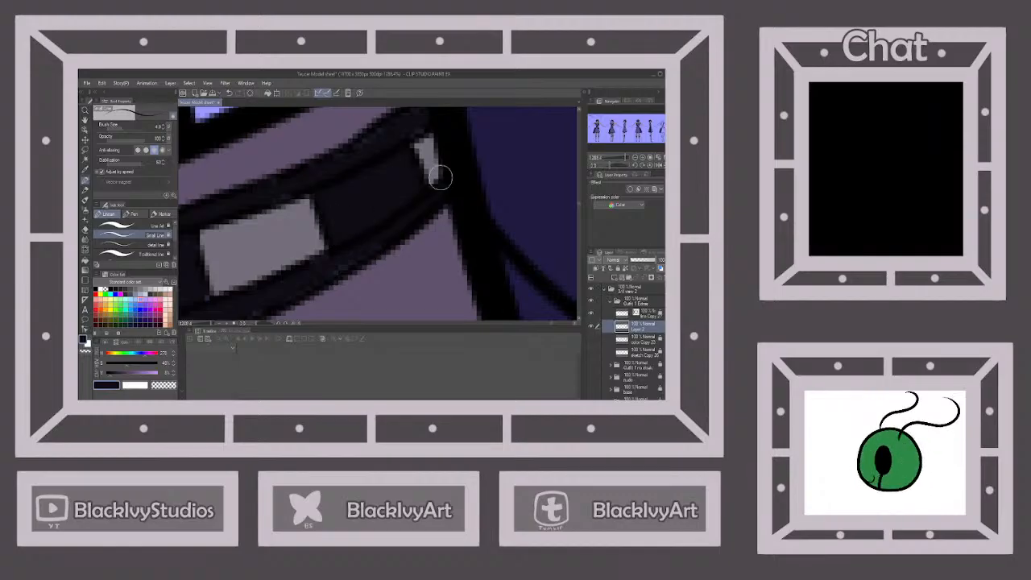
{"action": "scroll", "coordinate": [469, 207], "scroll_direction": "down", "scroll_amount": 4}
{"action": "scroll", "coordinate": [414, 244], "scroll_direction": "down", "scroll_amount": 3}
{"action": "scroll", "coordinate": [359, 267], "scroll_direction": "up", "scroll_amount": 6}
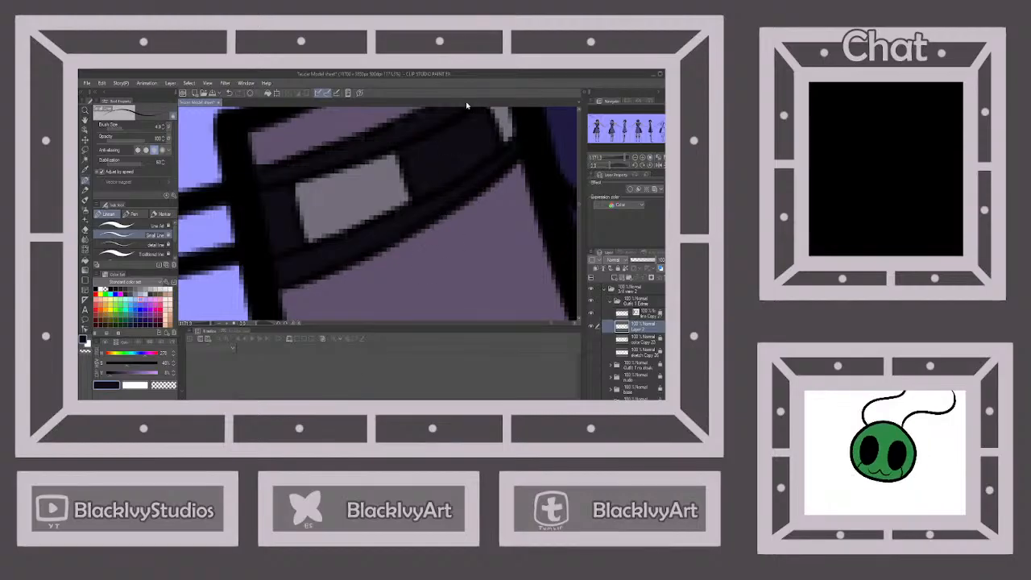
{"action": "scroll", "coordinate": [440, 217], "scroll_direction": "down", "scroll_amount": 5}
{"action": "scroll", "coordinate": [440, 217], "scroll_direction": "up", "scroll_amount": 5}
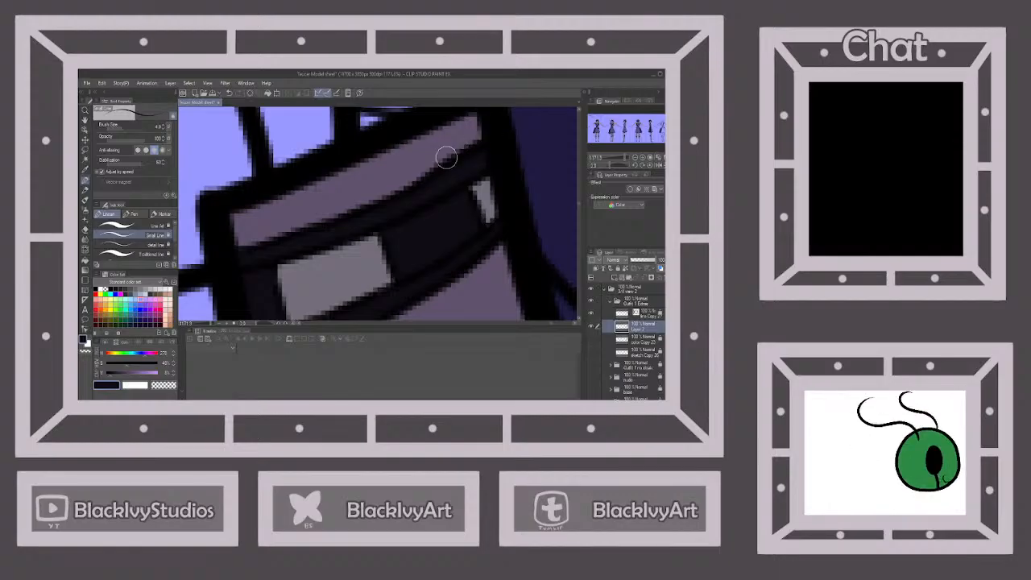
Show the second 3/4 view's color layer and merge Layer 2 down into it.
{"action": "scroll", "coordinate": [460, 154], "scroll_direction": "down", "scroll_amount": 4}
{"action": "scroll", "coordinate": [419, 169], "scroll_direction": "down", "scroll_amount": 5}
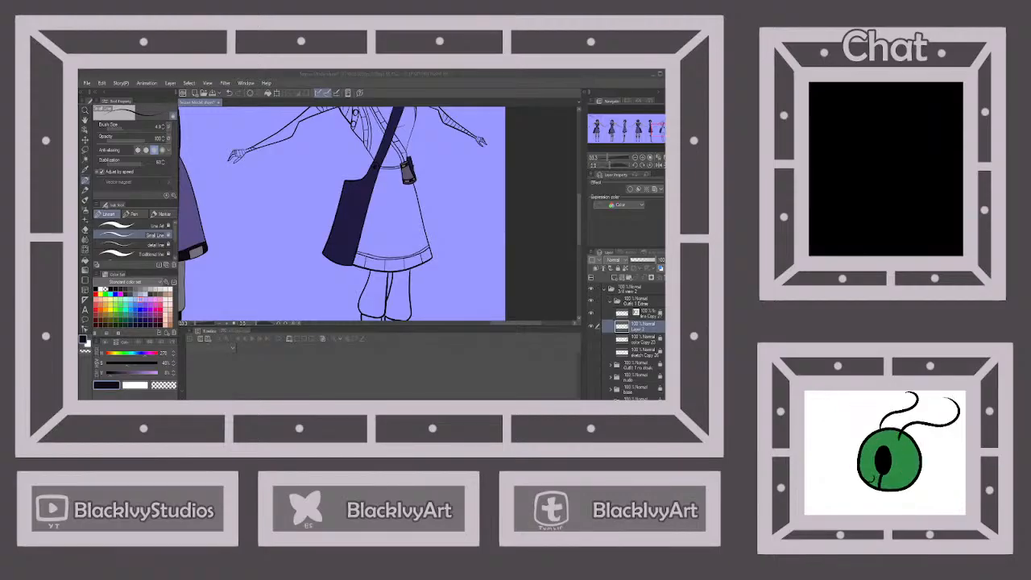
{"action": "scroll", "coordinate": [442, 245], "scroll_direction": "down", "scroll_amount": 3}
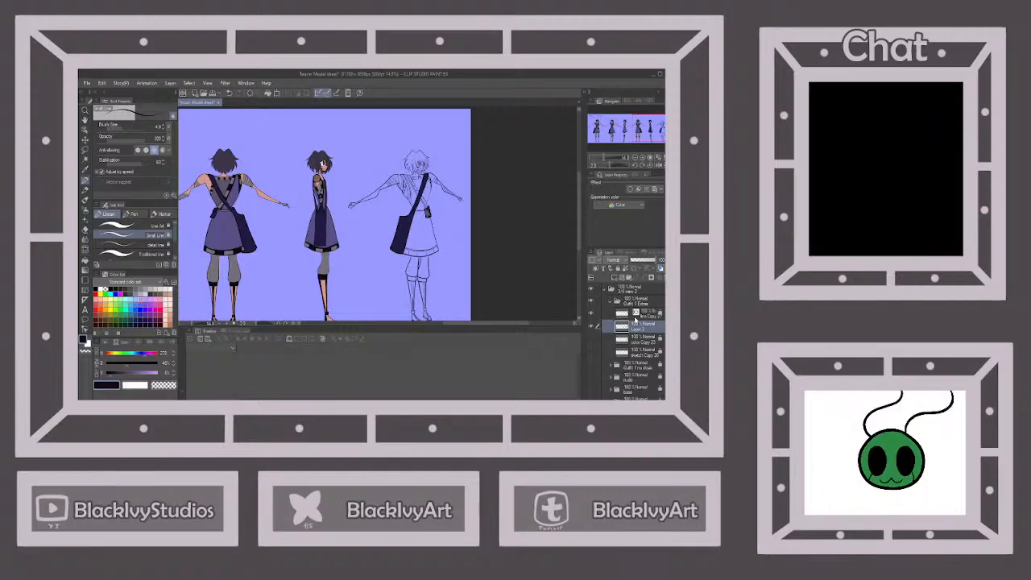
{"action": "left_click", "coordinate": [592, 341]}
{"action": "left_click", "coordinate": [636, 339]}
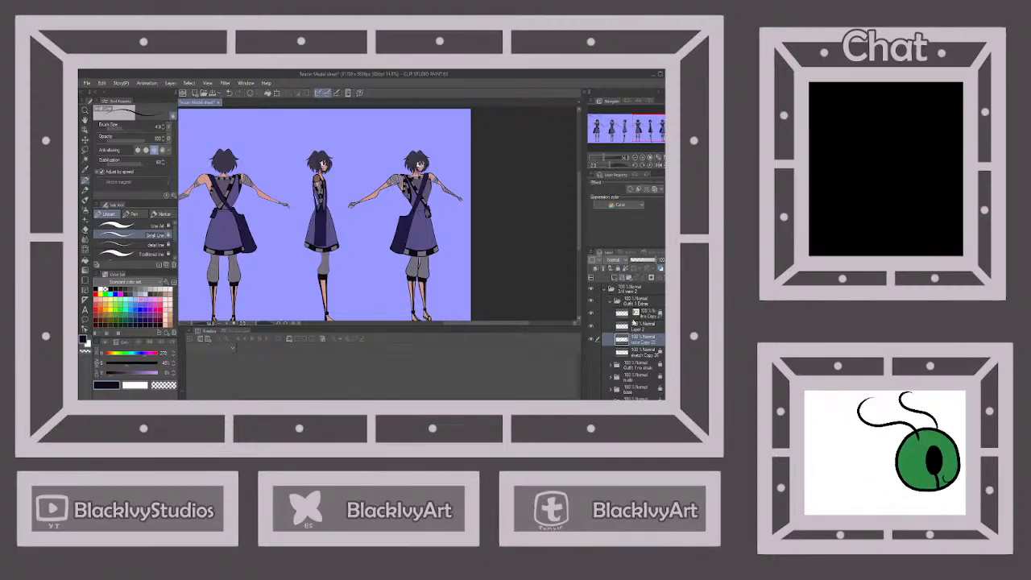
{"action": "left_click", "coordinate": [635, 326]}
{"action": "left_click", "coordinate": [641, 277]}
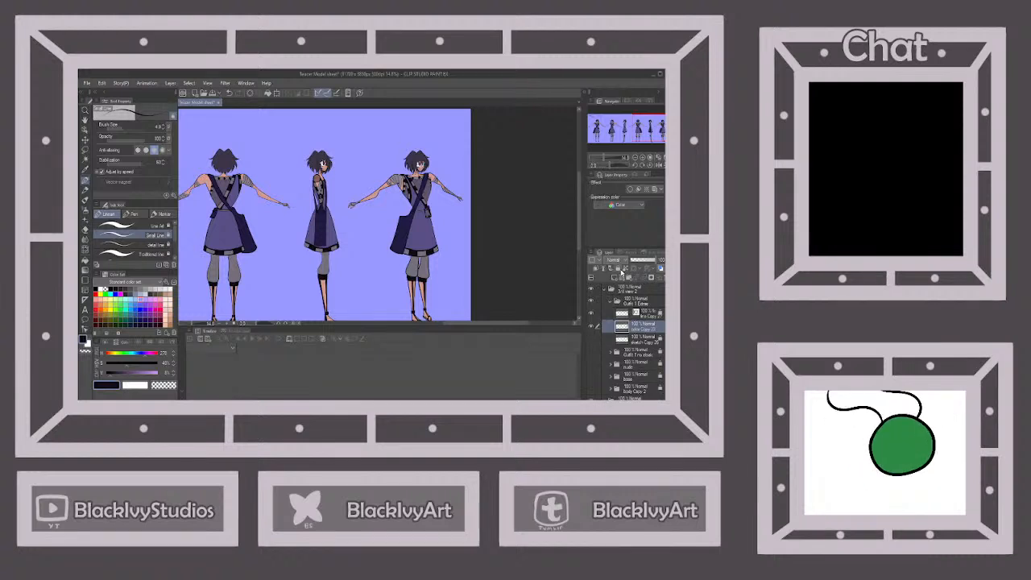
Collapse and lock the finished outfit folder, and collapse the second 3/4 view's folder.
{"action": "left_click", "coordinate": [609, 303]}
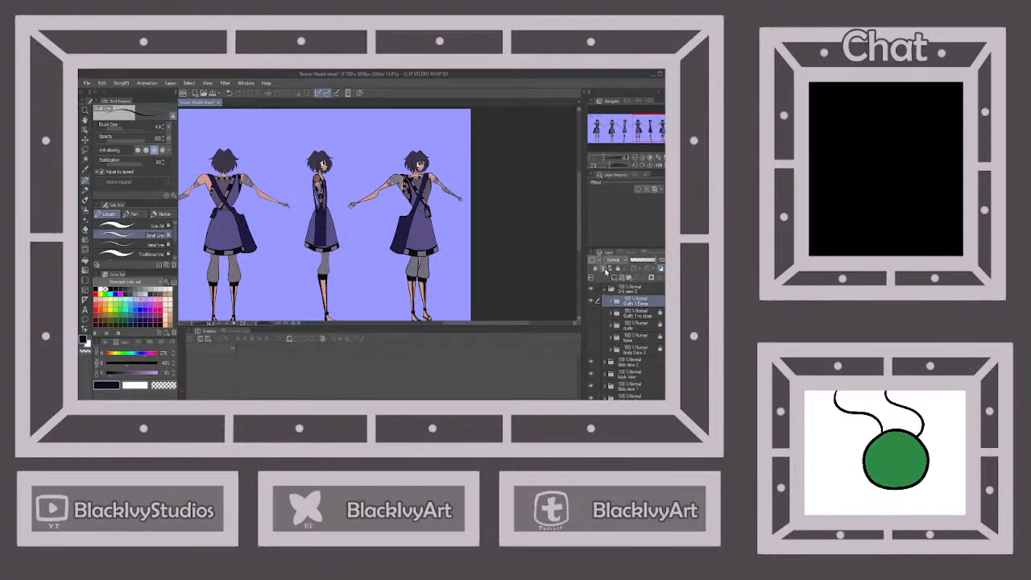
{"action": "left_click", "coordinate": [618, 269]}
{"action": "left_click", "coordinate": [605, 291]}
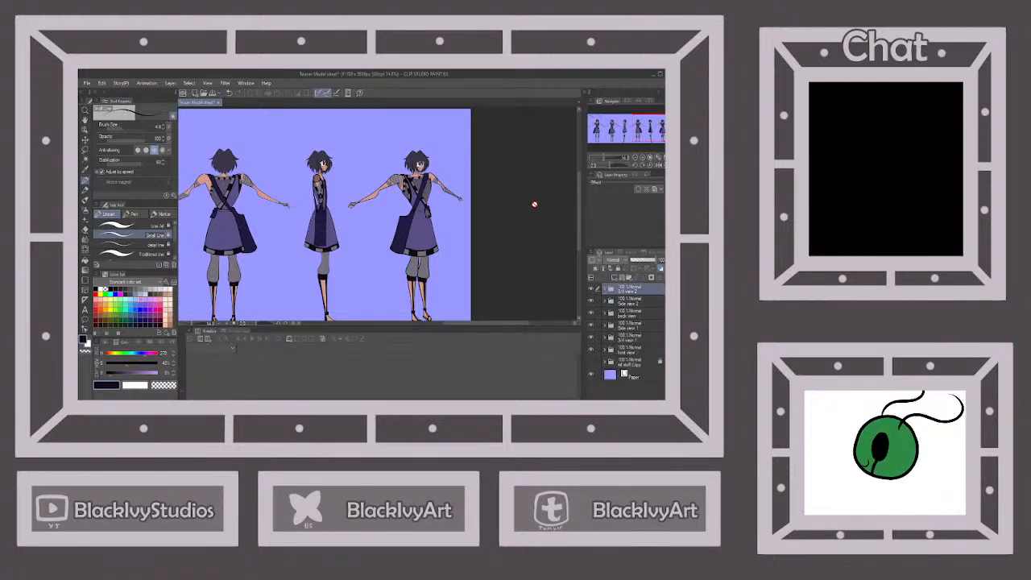
Change the Paper layer's color to white and show the guideline folder directly above it.
{"action": "scroll", "coordinate": [523, 213], "scroll_direction": "down", "scroll_amount": 5}
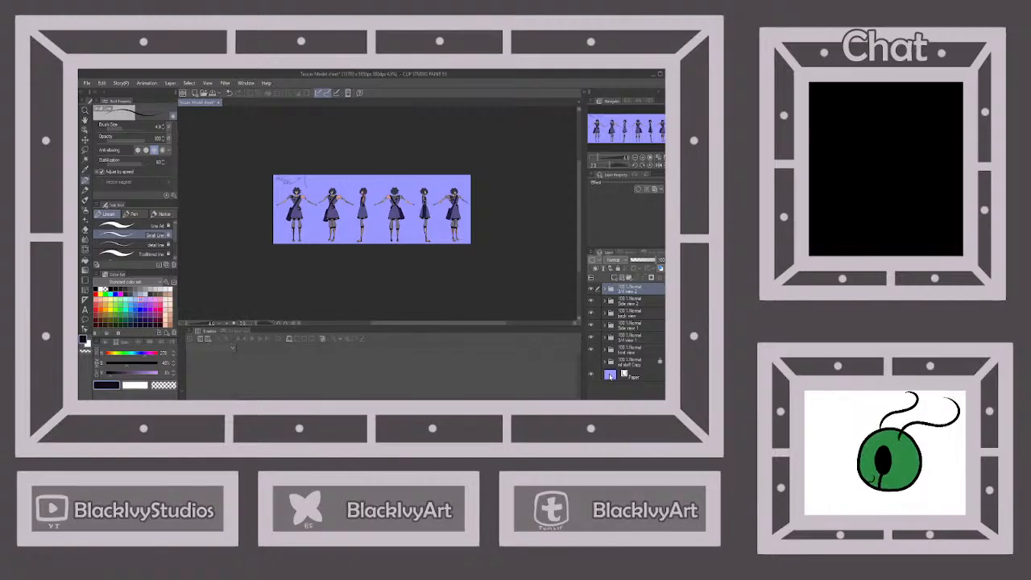
{"action": "left_click", "coordinate": [610, 376]}
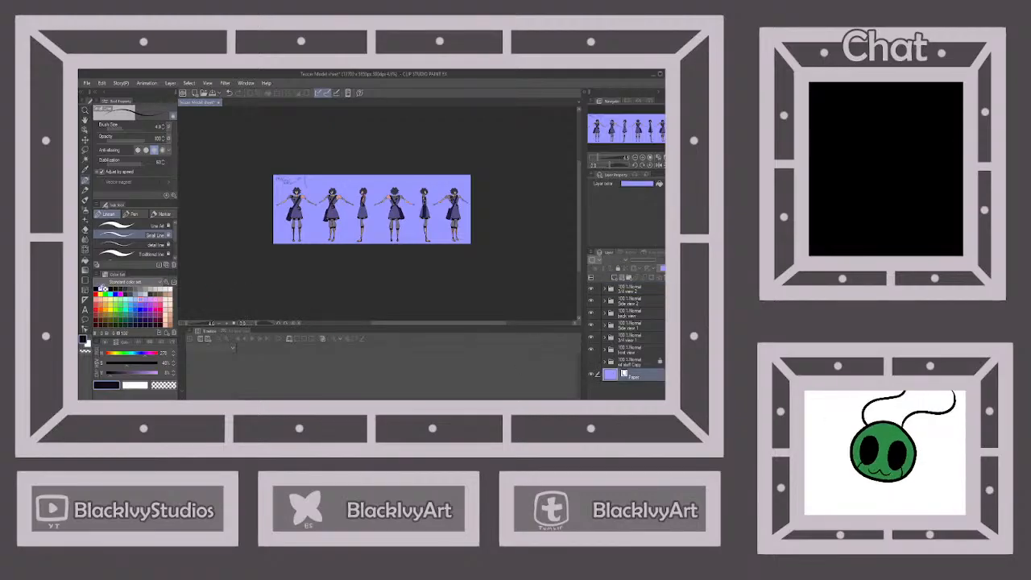
{"action": "left_click", "coordinate": [658, 184]}
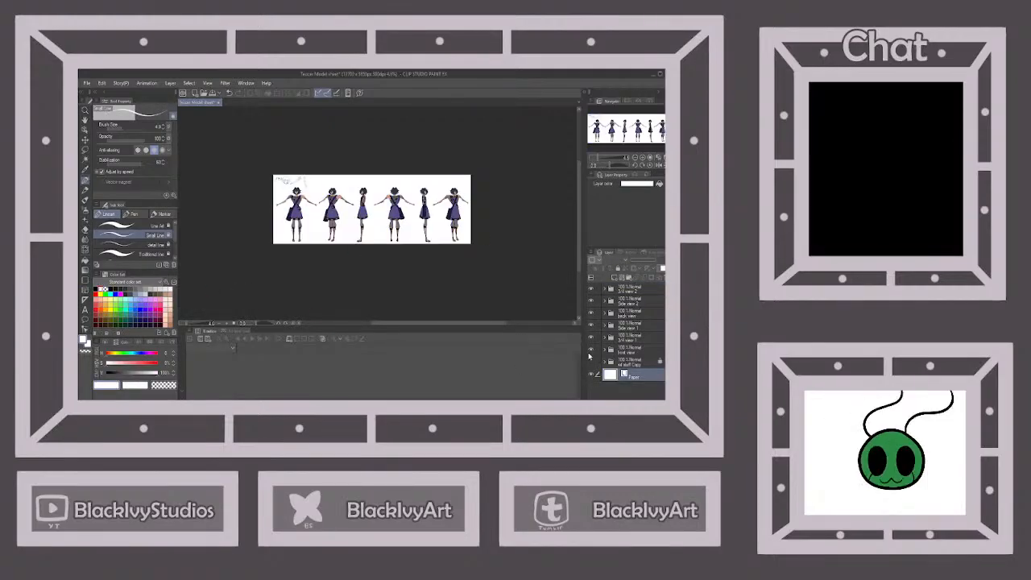
{"action": "left_click", "coordinate": [590, 364]}
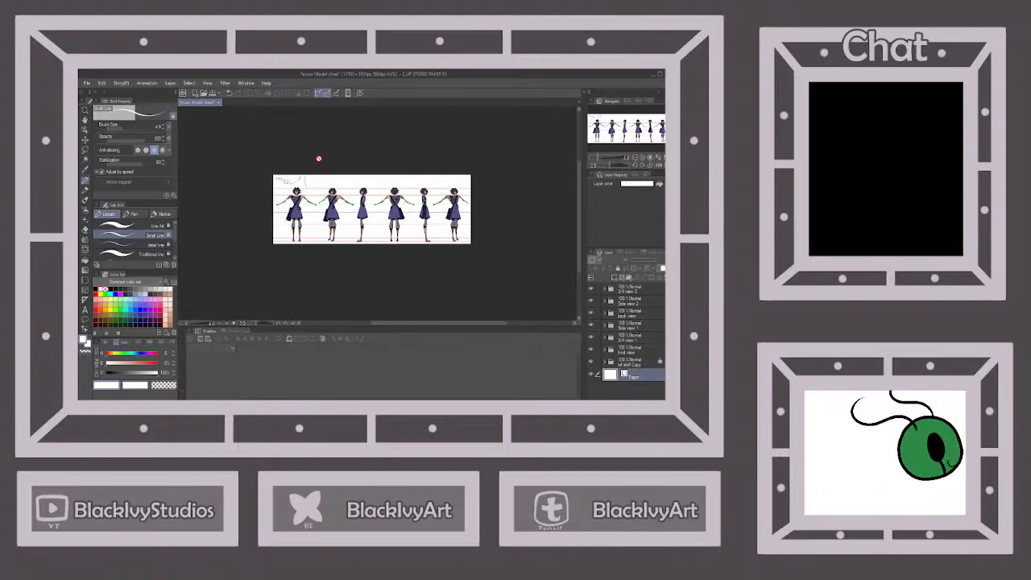
{"action": "scroll", "coordinate": [355, 175], "scroll_direction": "up", "scroll_amount": 3}
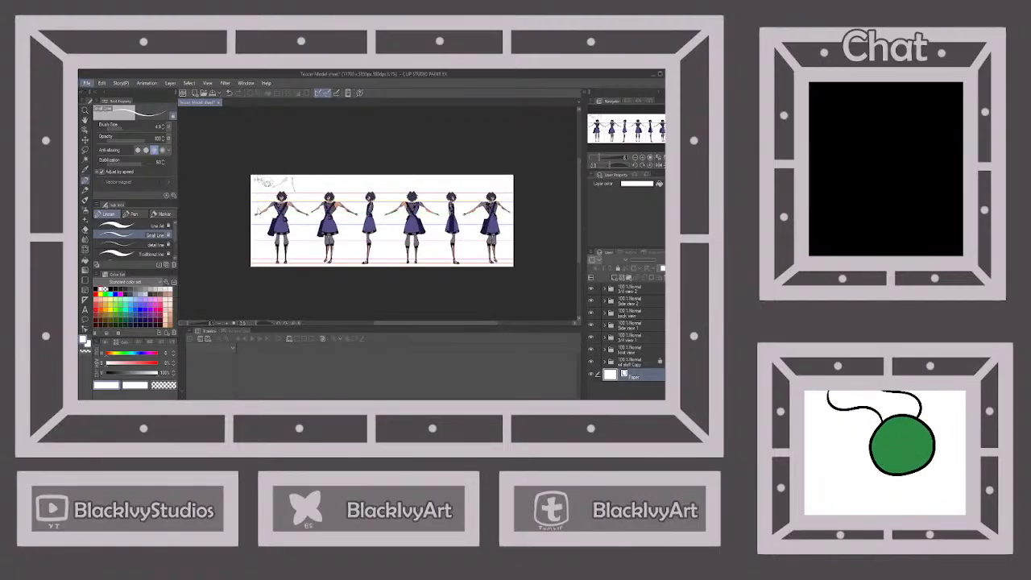
Expand the front view's folder, duplicate its topmost outfit folder, and expand the copy.
{"action": "left_click", "coordinate": [257, 206]}
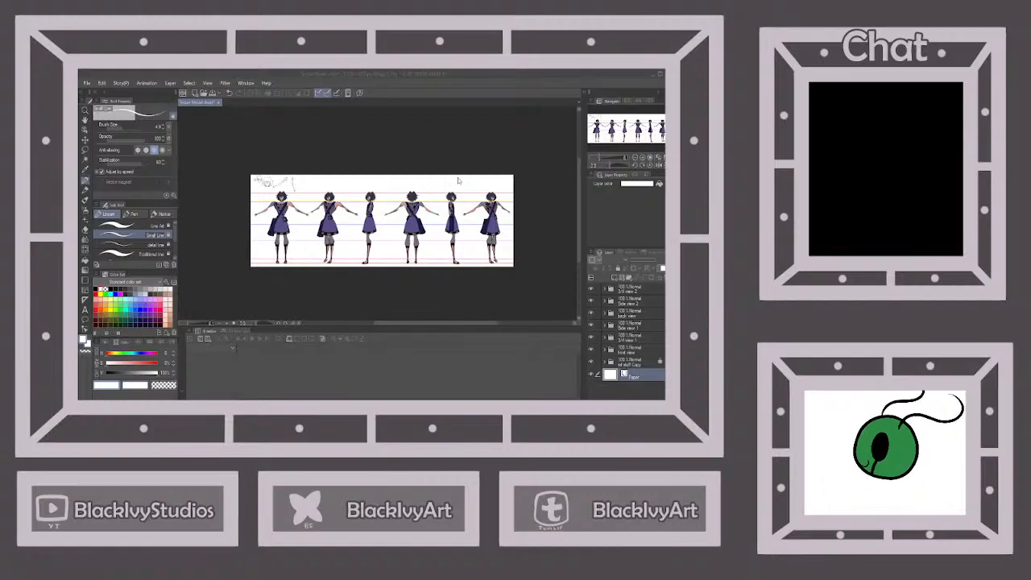
{"action": "left_click", "coordinate": [604, 340]}
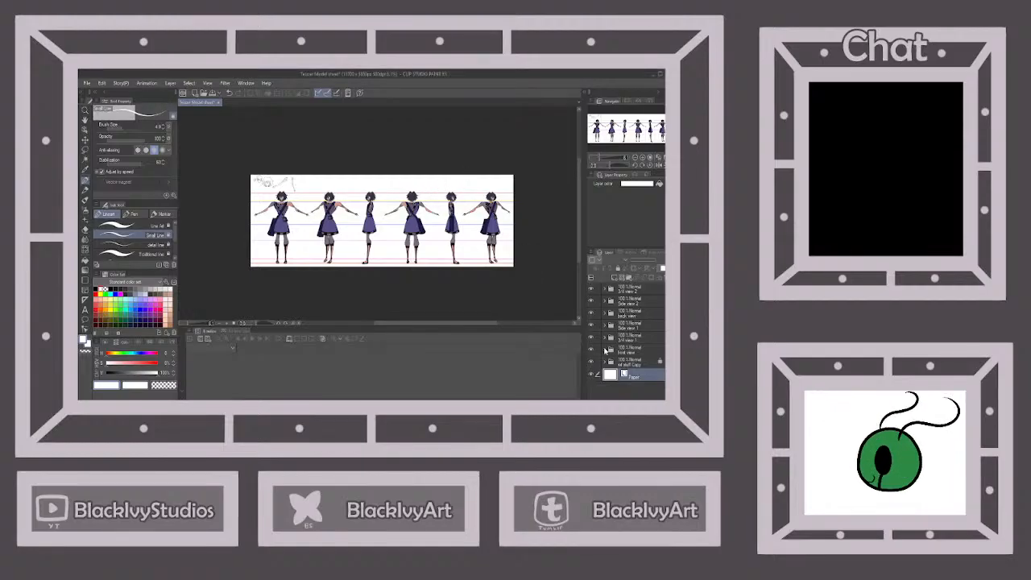
{"action": "left_click", "coordinate": [605, 351]}
{"action": "left_click", "coordinate": [636, 364]}
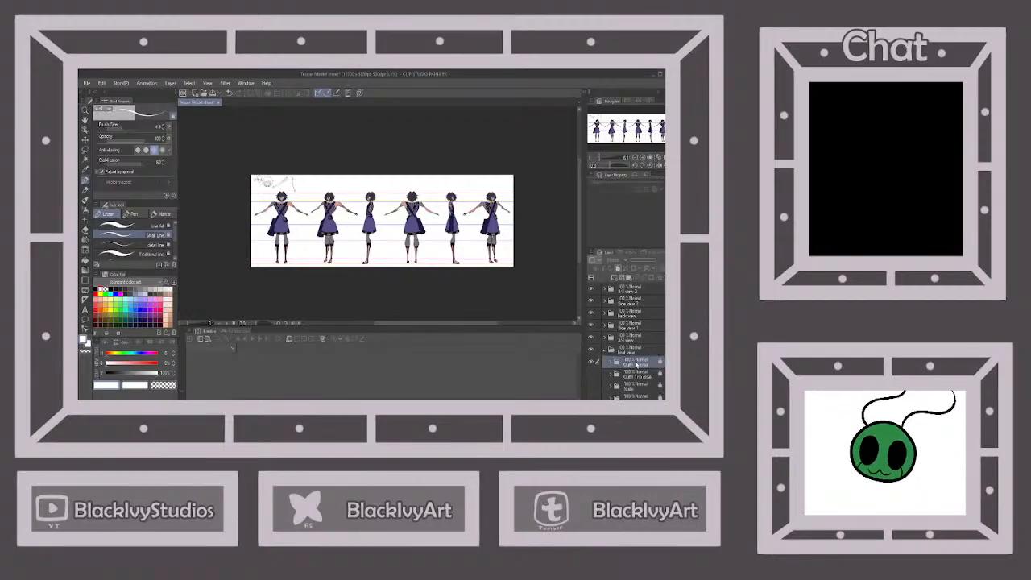
{"action": "key", "text": "ctrl+v"}
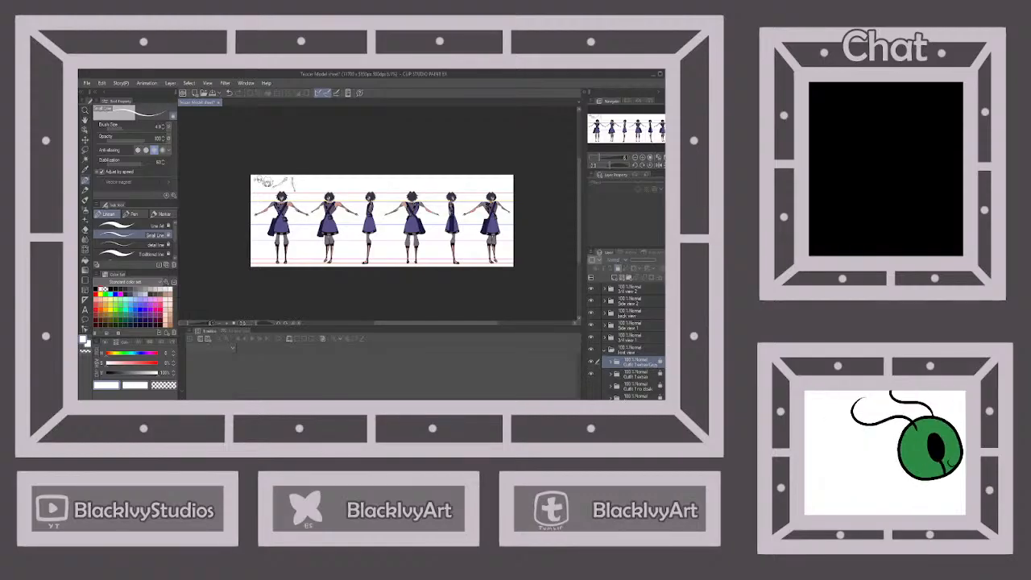
{"action": "left_click", "coordinate": [614, 362]}
Hide the guideline folder and the color layer inside the front view's copied outfit folder.
{"action": "scroll", "coordinate": [632, 371], "scroll_direction": "down", "scroll_amount": 5}
{"action": "left_click", "coordinate": [592, 390]}
{"action": "scroll", "coordinate": [242, 221], "scroll_direction": "up", "scroll_amount": 5}
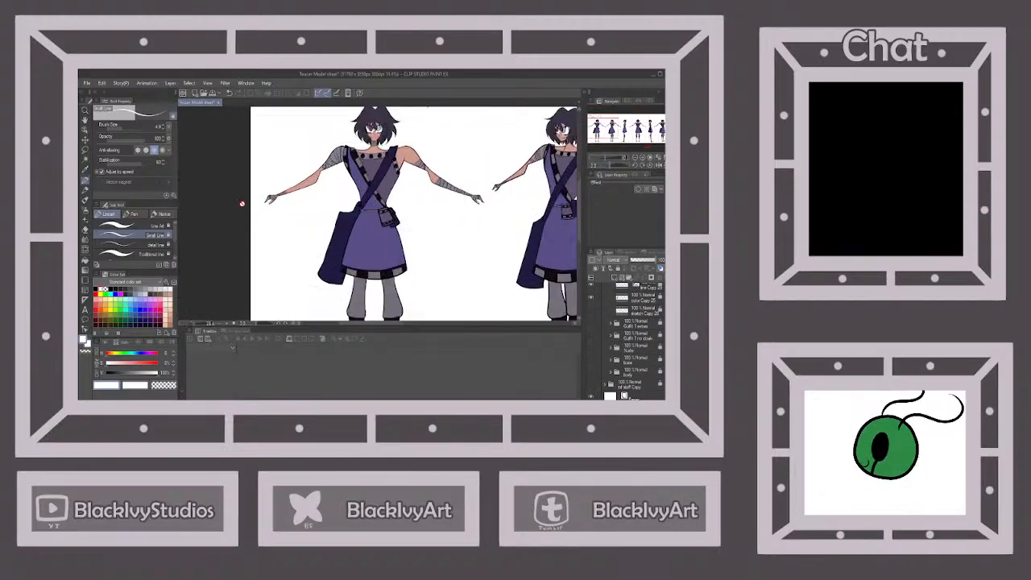
{"action": "scroll", "coordinate": [644, 322], "scroll_direction": "up", "scroll_amount": 2}
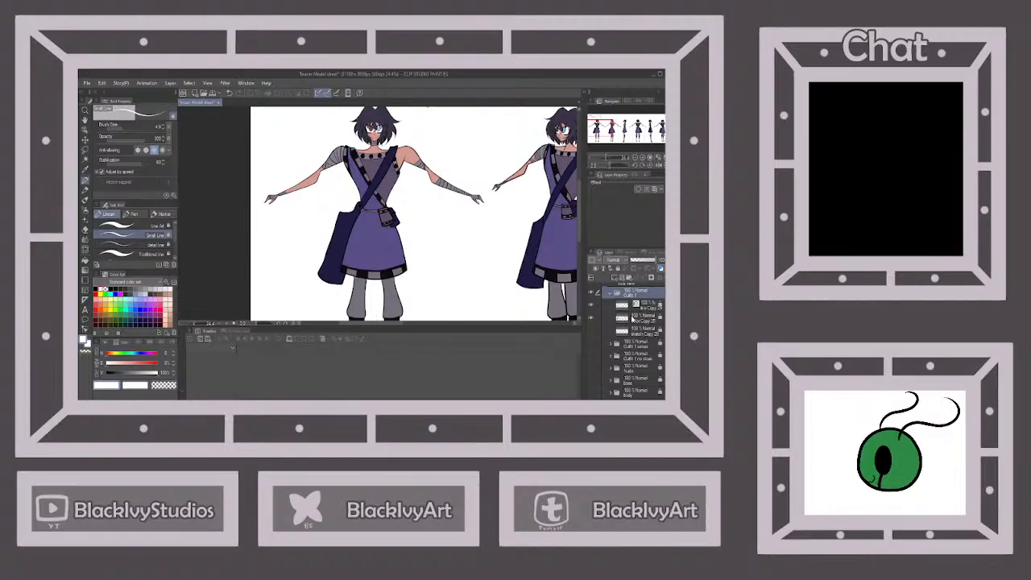
{"action": "left_click", "coordinate": [640, 318]}
{"action": "left_click", "coordinate": [591, 319]}
{"action": "scroll", "coordinate": [418, 201], "scroll_direction": "down", "scroll_amount": 2}
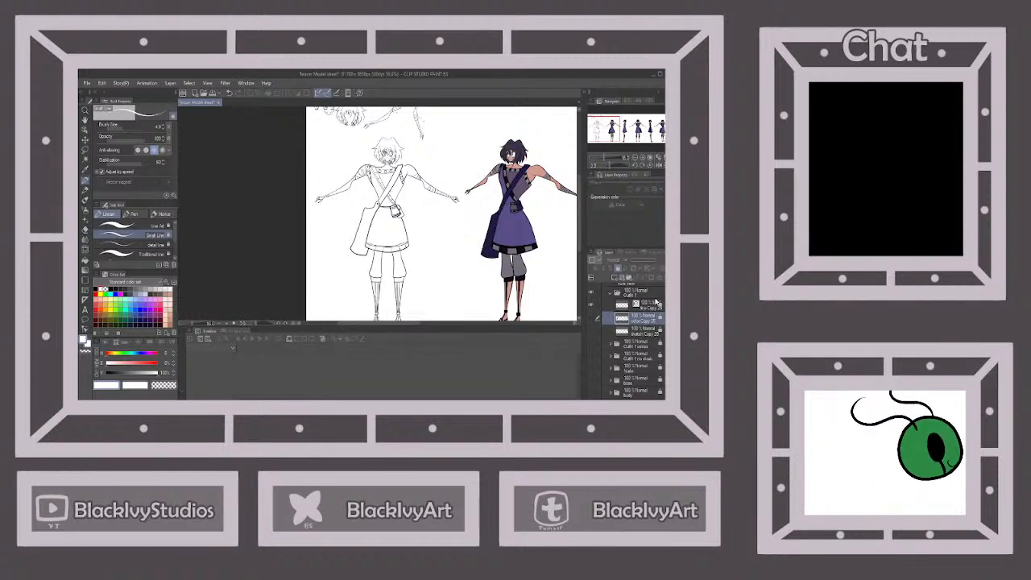
Dim and lock the copied outfit's line layer, and add a vector layer above it with black as the drawing color.
{"action": "left_click", "coordinate": [644, 306]}
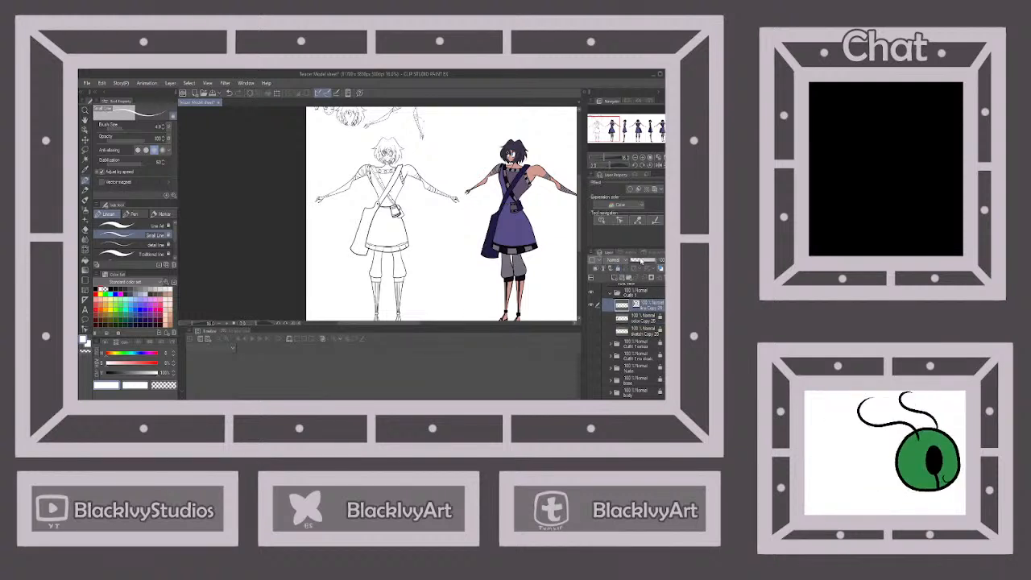
{"action": "left_click", "coordinate": [644, 261]}
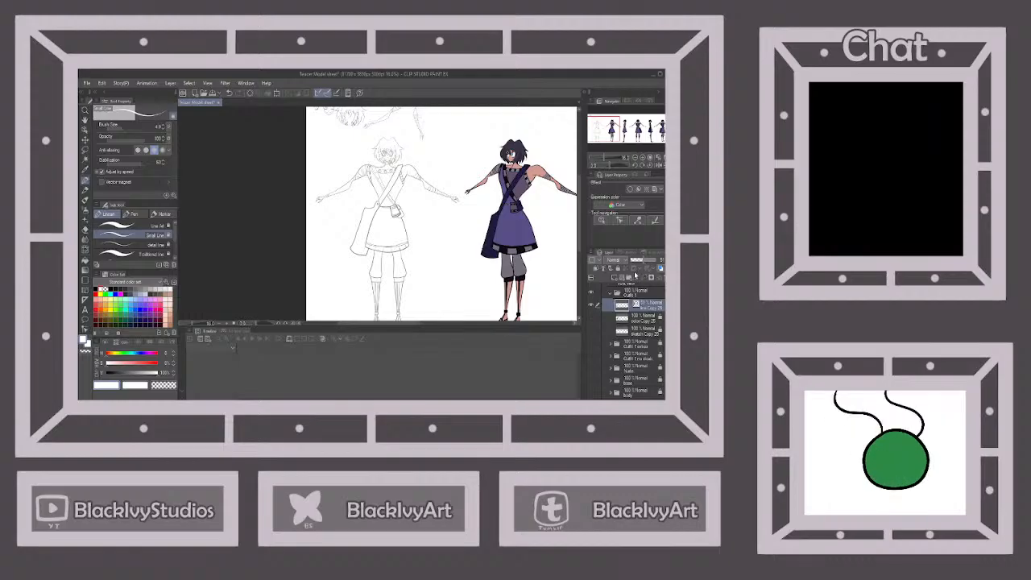
{"action": "left_click", "coordinate": [618, 269]}
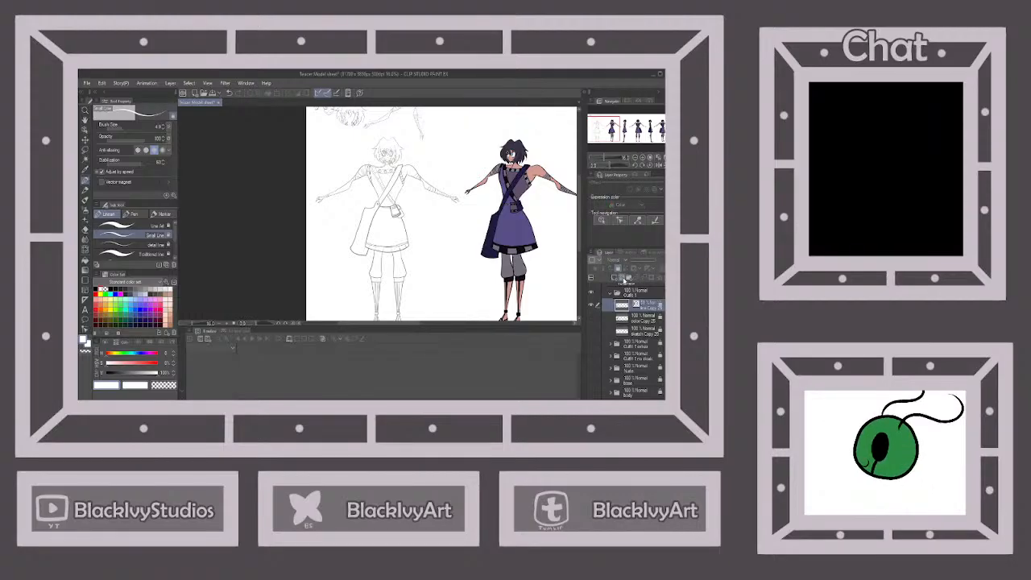
{"action": "left_click", "coordinate": [626, 277]}
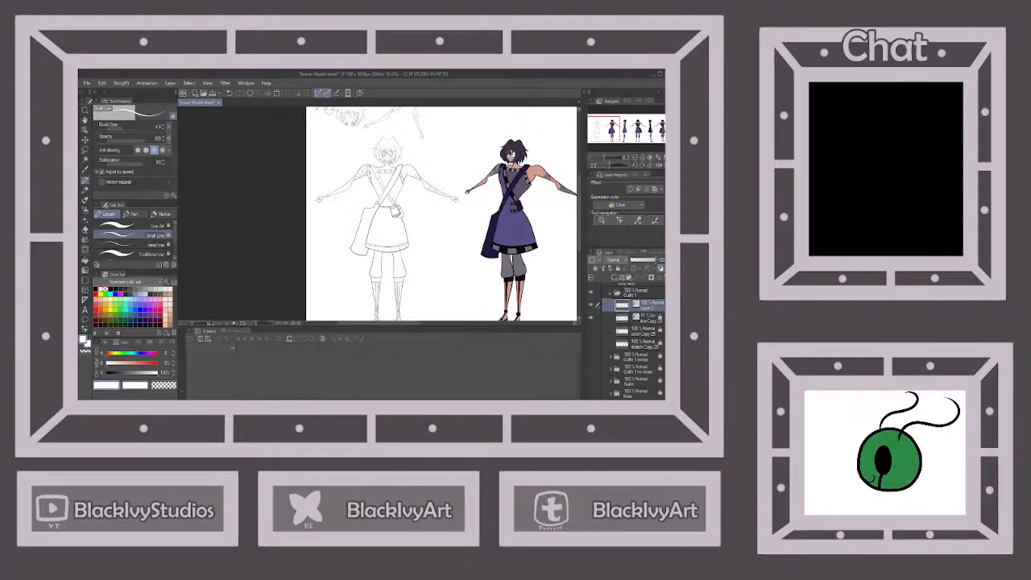
{"action": "left_click", "coordinate": [95, 288]}
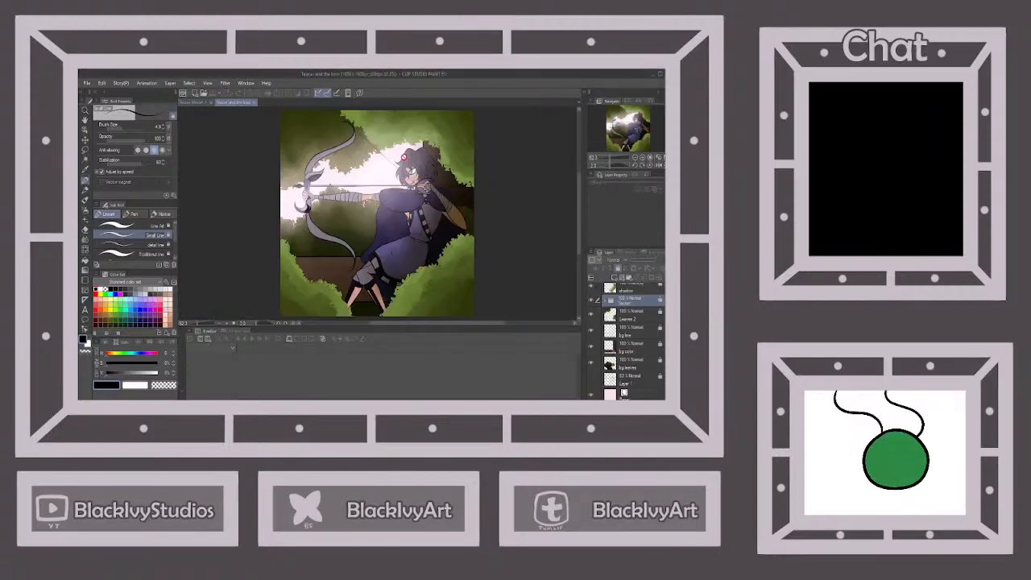
In the bow illustration, expand the character's folder and hide the arrow line and arrow color layers to expose the cloak clasp.
{"action": "scroll", "coordinate": [404, 157], "scroll_direction": "up", "scroll_amount": 5}
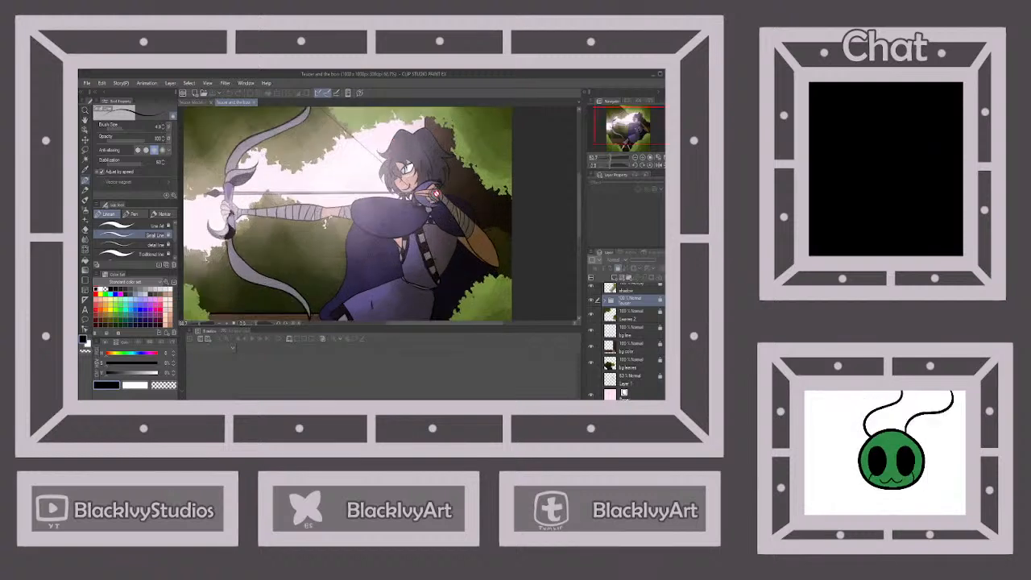
{"action": "scroll", "coordinate": [612, 321], "scroll_direction": "up", "scroll_amount": 2}
{"action": "scroll", "coordinate": [604, 323], "scroll_direction": "up", "scroll_amount": 1}
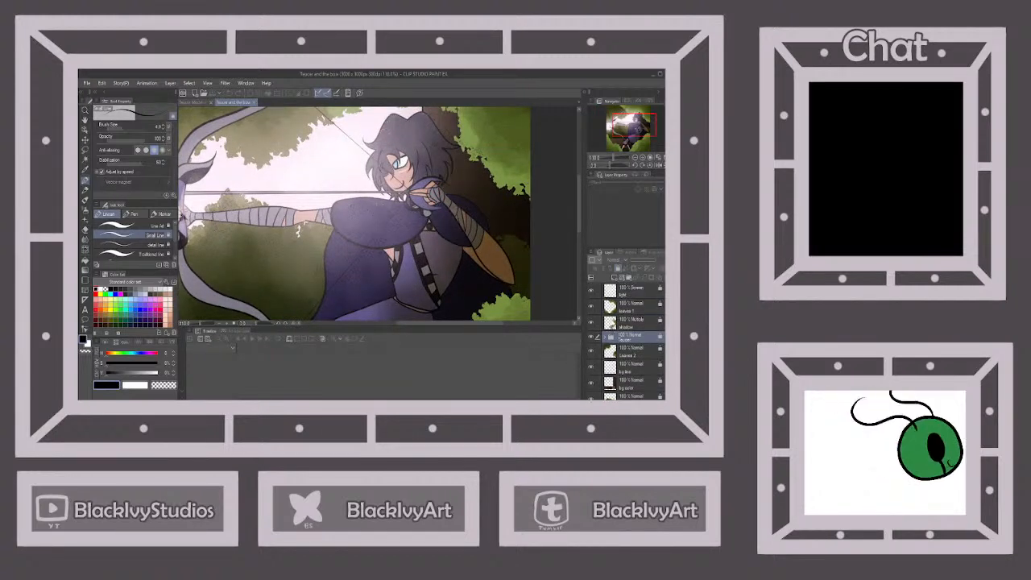
{"action": "left_click", "coordinate": [597, 334]}
{"action": "scroll", "coordinate": [637, 338], "scroll_direction": "down", "scroll_amount": 1}
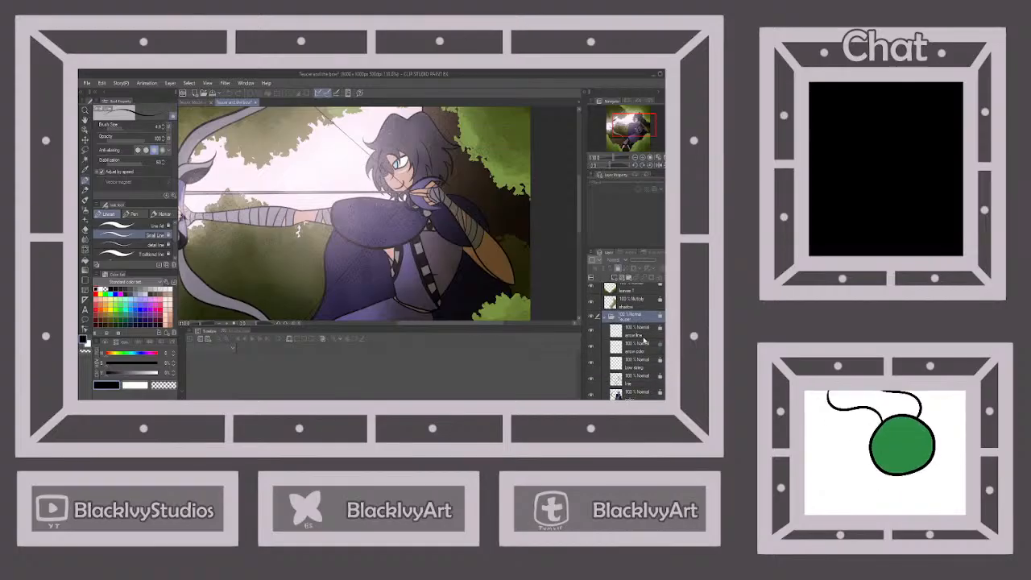
{"action": "left_click", "coordinate": [591, 332]}
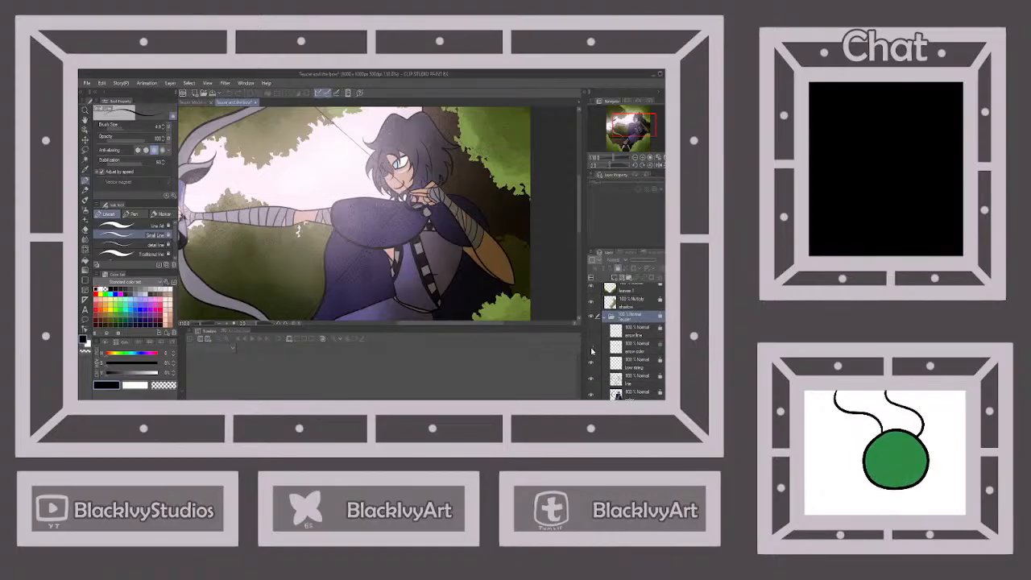
{"action": "scroll", "coordinate": [442, 196], "scroll_direction": "up", "scroll_amount": 5}
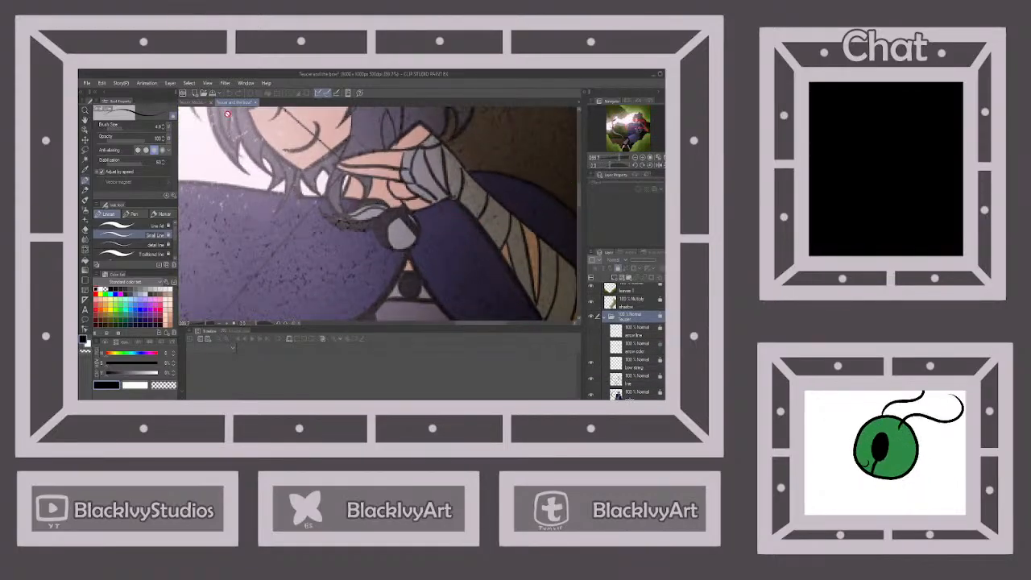
Draw the round cloak clasp and a first feather outline at the model sheet front view's neckline with the Line Art pen.
{"action": "left_click", "coordinate": [195, 103]}
{"action": "scroll", "coordinate": [364, 167], "scroll_direction": "up", "scroll_amount": 5}
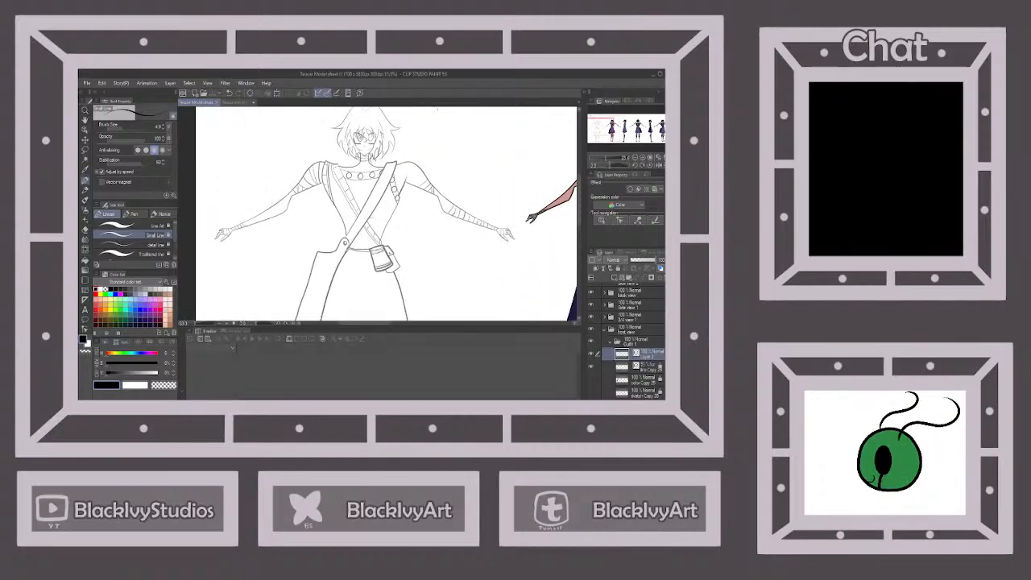
{"action": "scroll", "coordinate": [364, 168], "scroll_direction": "up", "scroll_amount": 1}
{"action": "left_click", "coordinate": [129, 225]}
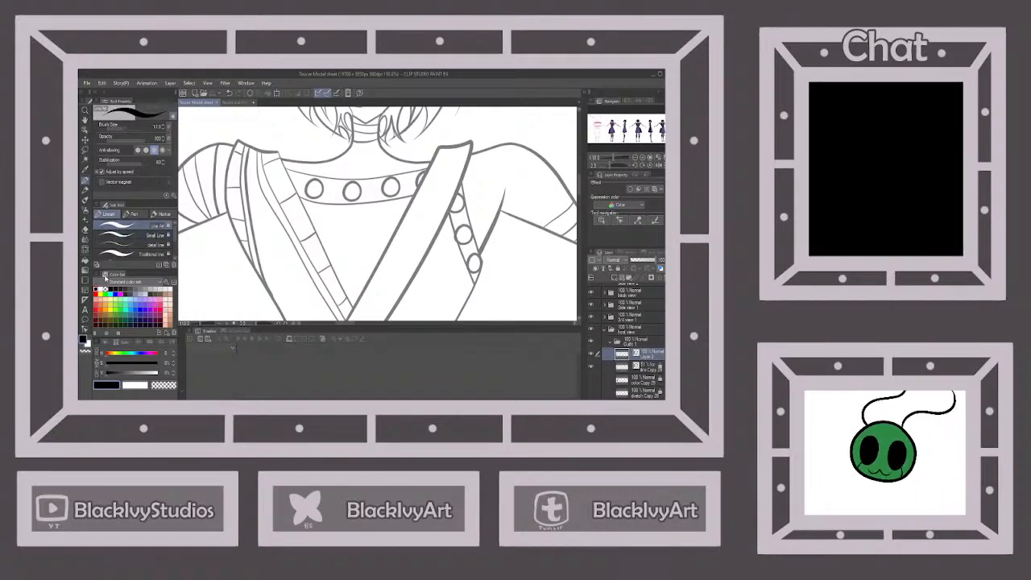
{"action": "scroll", "coordinate": [415, 134], "scroll_direction": "up", "scroll_amount": 2}
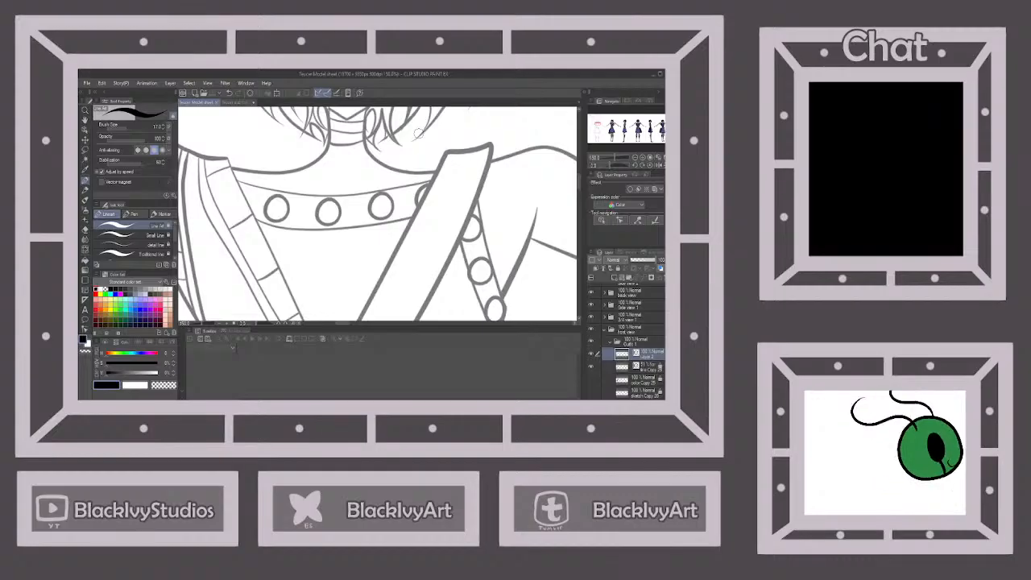
{"action": "left_click", "coordinate": [233, 104]}
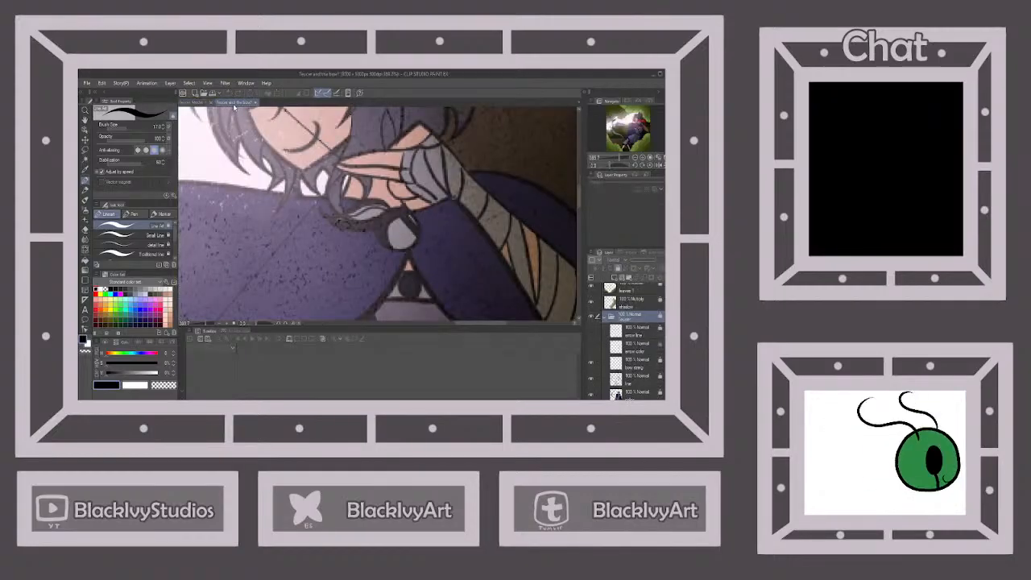
{"action": "left_click", "coordinate": [193, 104]}
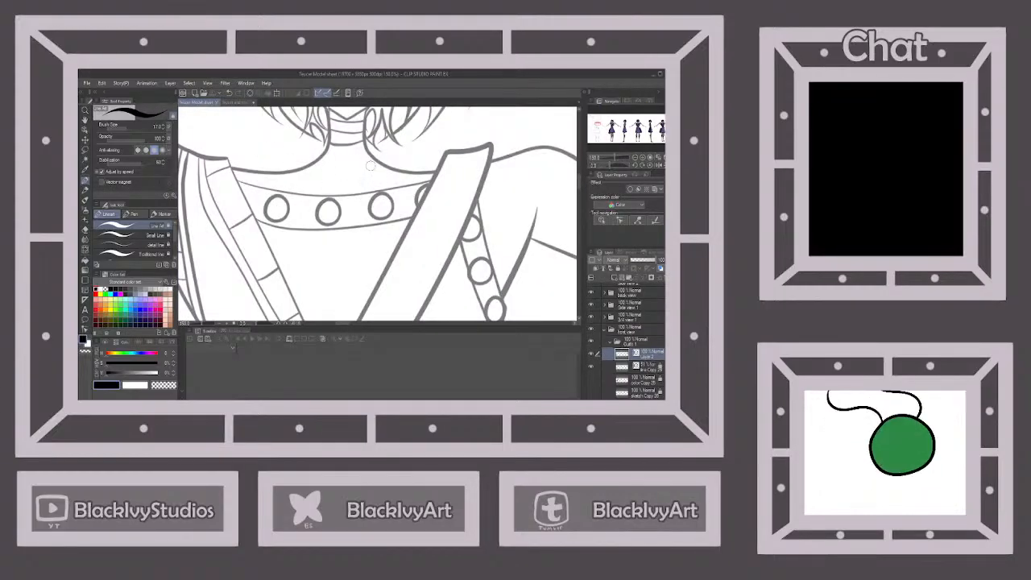
{"action": "mouse_move", "coordinate": [373, 171]}
{"action": "left_mouse_down"}
{"action": "mouse_move", "coordinate": [363, 162]}
{"action": "mouse_move", "coordinate": [348, 179]}
{"action": "mouse_move", "coordinate": [362, 193]}
{"action": "mouse_move", "coordinate": [377, 192]}
{"action": "mouse_move", "coordinate": [377, 167]}
{"action": "mouse_move", "coordinate": [363, 159]}
{"action": "mouse_move", "coordinate": [353, 170]}
{"action": "mouse_move", "coordinate": [357, 195]}
{"action": "mouse_move", "coordinate": [370, 177]}
{"action": "mouse_move", "coordinate": [300, 161]}
{"action": "mouse_move", "coordinate": [301, 143]}
{"action": "mouse_move", "coordinate": [304, 180]}
{"action": "mouse_move", "coordinate": [333, 190]}
{"action": "mouse_move", "coordinate": [351, 179]}
{"action": "left_mouse_up"}
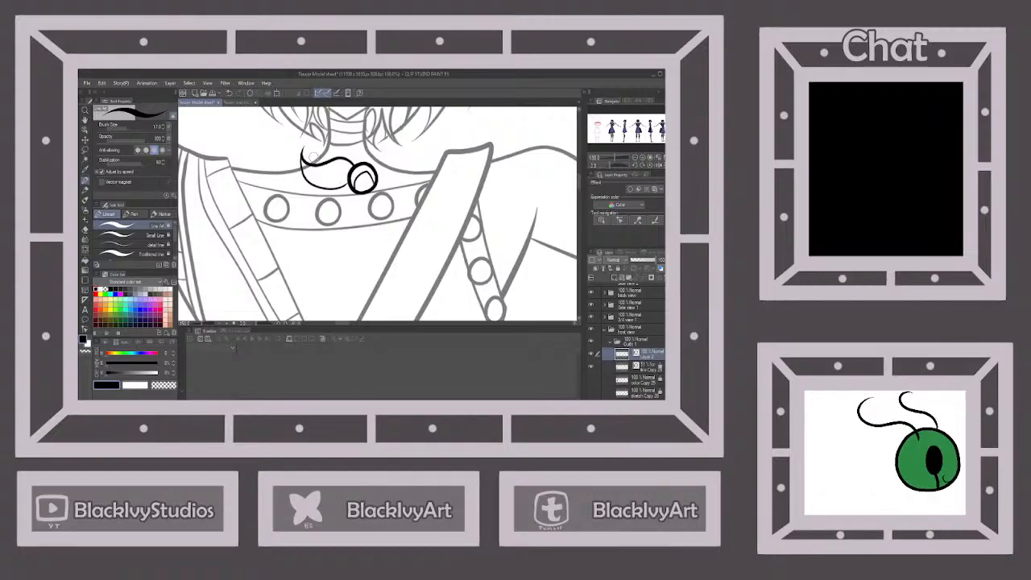
Undo the long feather outline and redraw it shorter beside the round clasp.
{"action": "key", "text": "ctrl+z"}
{"action": "mouse_move", "coordinate": [301, 155]}
{"action": "left_mouse_down"}
{"action": "mouse_move", "coordinate": [307, 169]}
{"action": "mouse_move", "coordinate": [348, 175]}
{"action": "mouse_move", "coordinate": [366, 161]}
{"action": "mouse_move", "coordinate": [351, 152]}
{"action": "mouse_move", "coordinate": [320, 165]}
{"action": "mouse_move", "coordinate": [312, 153]}
{"action": "mouse_move", "coordinate": [324, 172]}
{"action": "mouse_move", "coordinate": [345, 175]}
{"action": "left_mouse_up"}
{"action": "key", "text": "ctrl+z"}
{"action": "key", "text": "ctrl+z"}
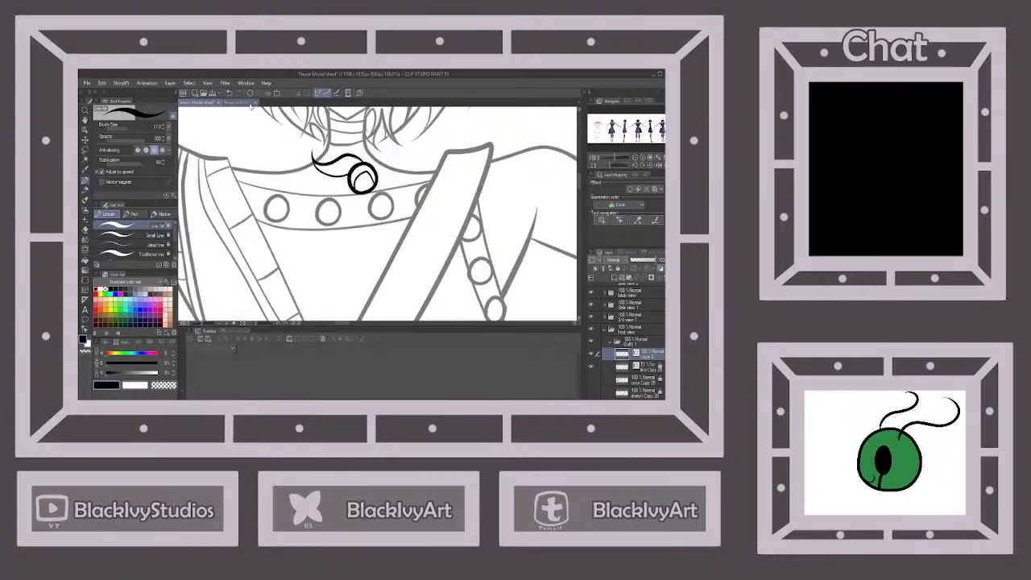
Check the clasp in the bow illustration and add the inner strands to the feather on the model sheet.
{"action": "left_click", "coordinate": [245, 104]}
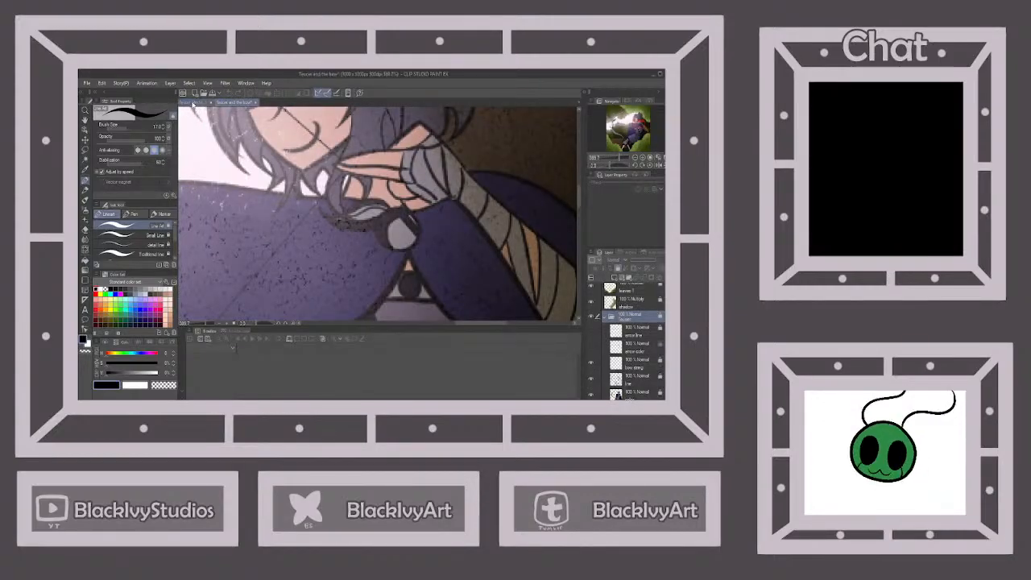
{"action": "left_click", "coordinate": [196, 103]}
{"action": "left_click_drag", "start_coordinate": [320, 164], "coordinate": [344, 168]}
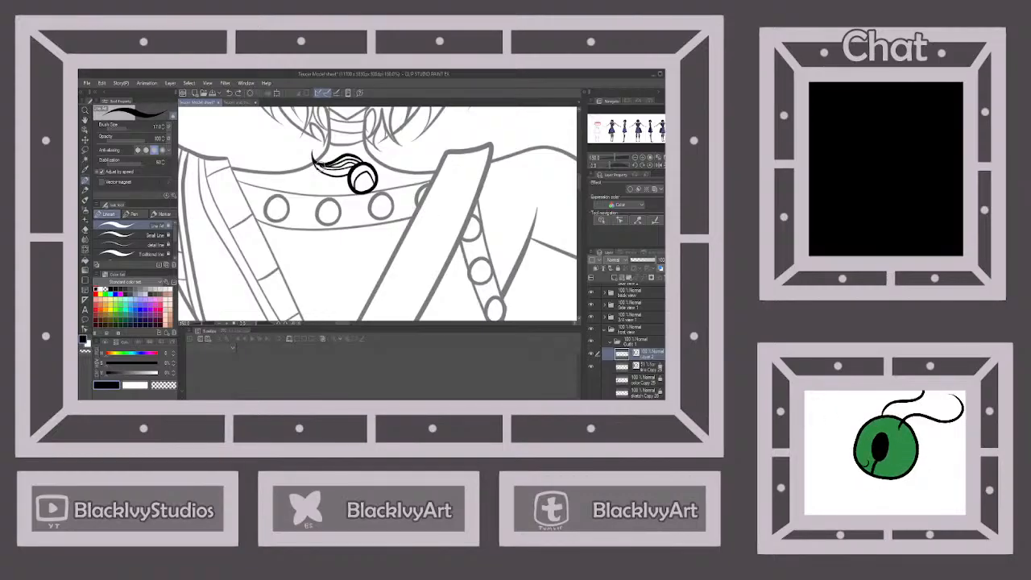
{"action": "left_click_drag", "start_coordinate": [330, 167], "coordinate": [314, 161]}
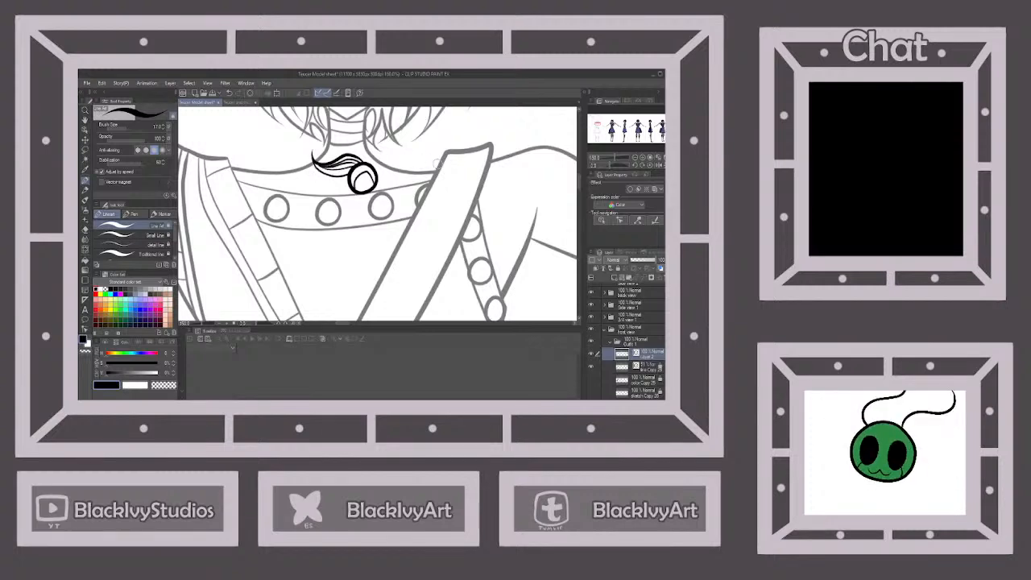
Move the clasp drawing slightly right and up at the base of the neck, and compare it with the bow illustration.
{"action": "scroll", "coordinate": [438, 161], "scroll_direction": "down", "scroll_amount": 5}
{"action": "scroll", "coordinate": [413, 148], "scroll_direction": "up", "scroll_amount": 5}
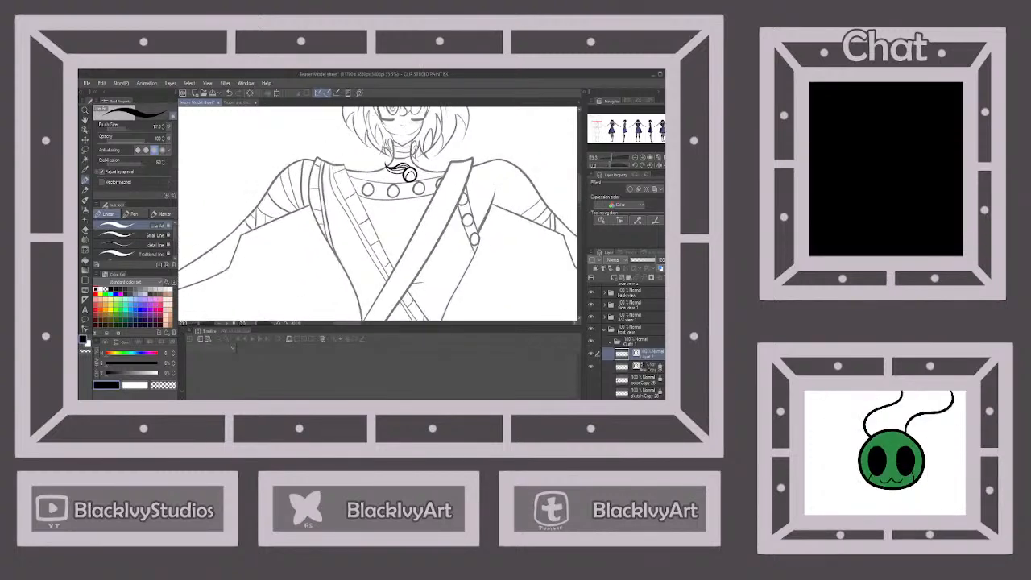
{"action": "scroll", "coordinate": [343, 153], "scroll_direction": "down", "scroll_amount": 2}
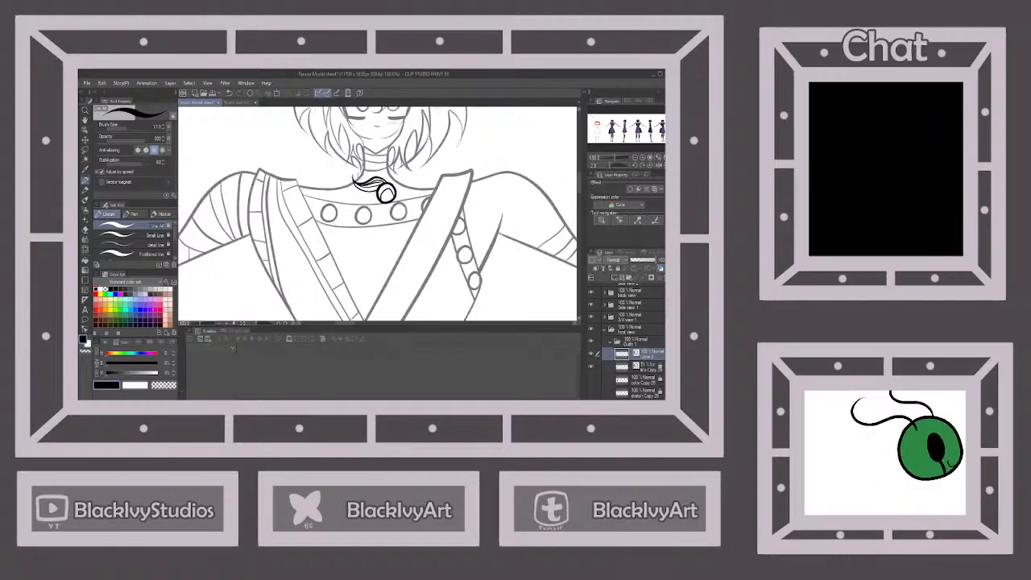
{"action": "scroll", "coordinate": [413, 170], "scroll_direction": "up", "scroll_amount": 3}
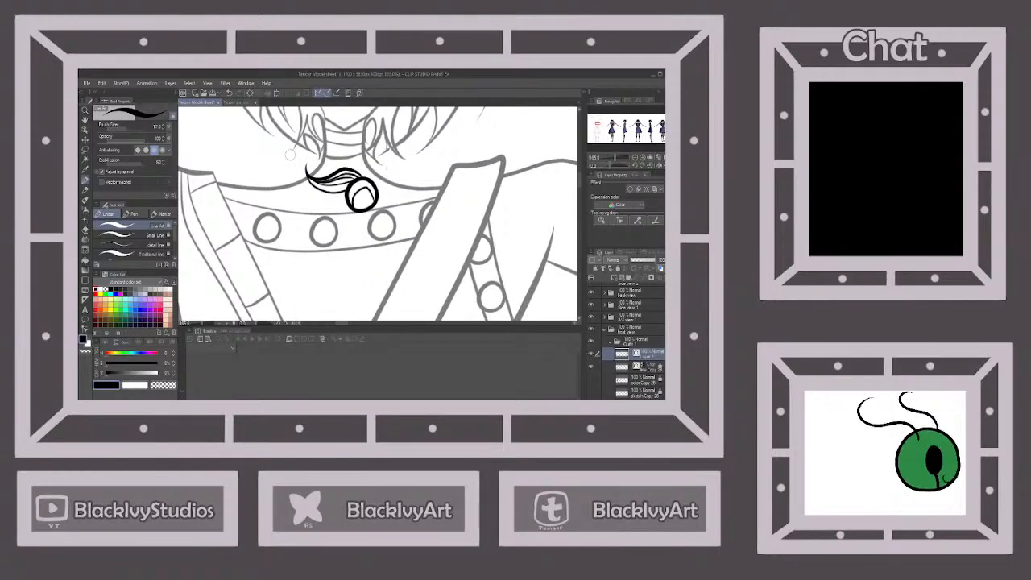
{"action": "scroll", "coordinate": [413, 170], "scroll_direction": "down", "scroll_amount": 2}
{"action": "scroll", "coordinate": [363, 193], "scroll_direction": "up", "scroll_amount": 3}
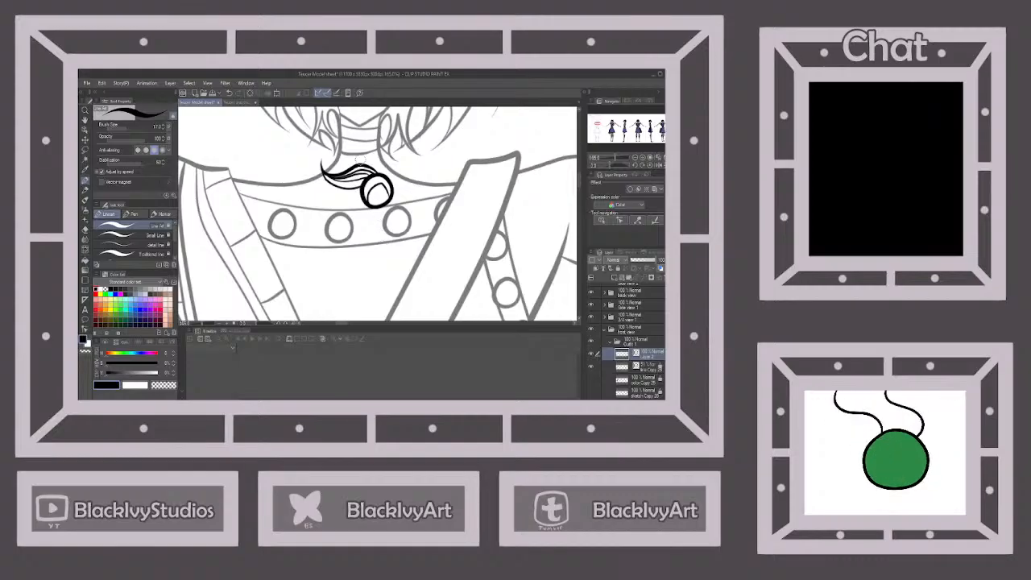
{"action": "scroll", "coordinate": [414, 224], "scroll_direction": "down", "scroll_amount": 2}
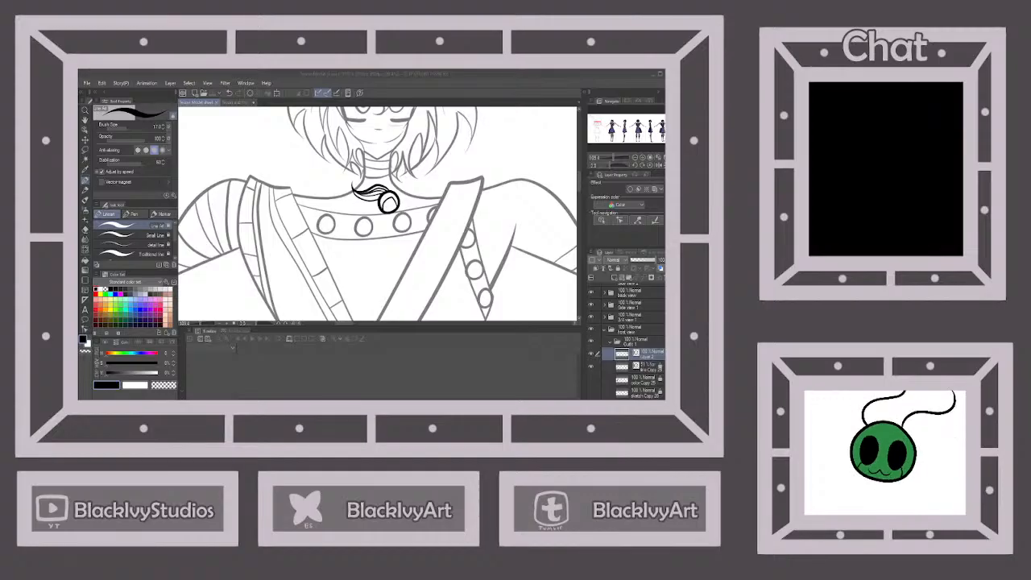
{"action": "scroll", "coordinate": [403, 212], "scroll_direction": "down", "scroll_amount": 3}
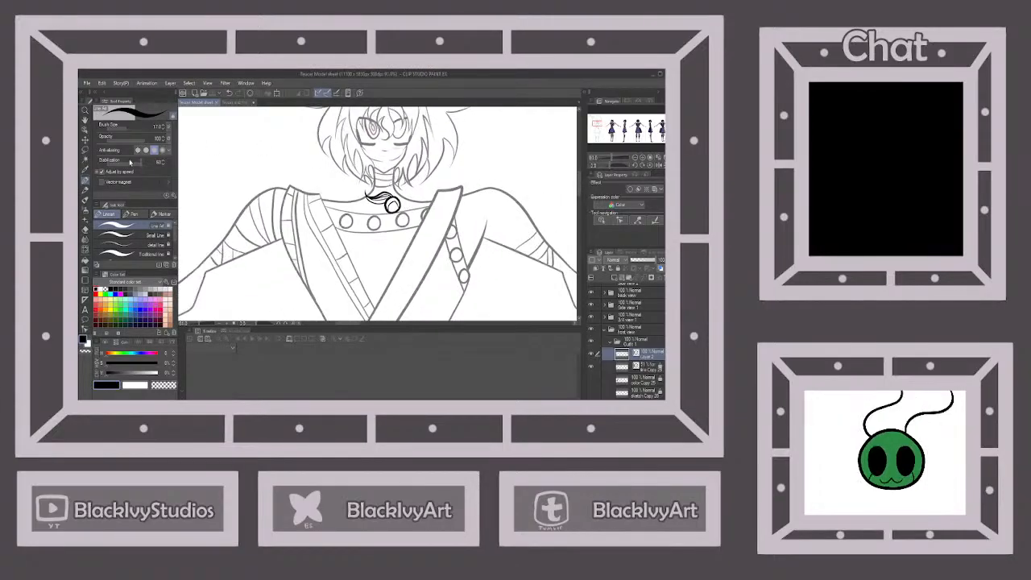
{"action": "left_click", "coordinate": [84, 140]}
{"action": "mouse_move", "coordinate": [431, 201]}
{"action": "left_mouse_down"}
{"action": "mouse_move", "coordinate": [437, 189]}
{"action": "mouse_move", "coordinate": [437, 198]}
{"action": "left_mouse_up"}
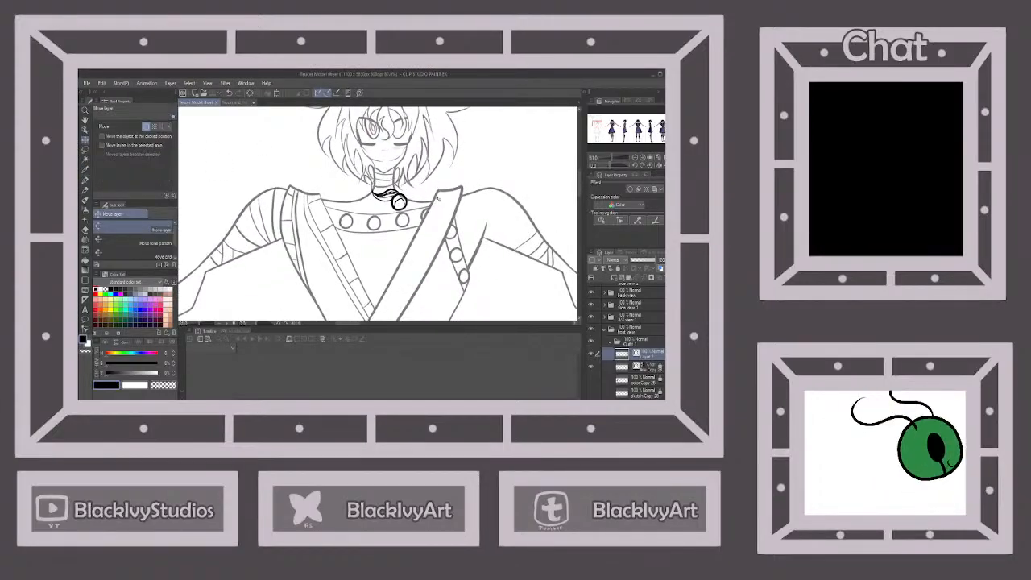
{"action": "left_click", "coordinate": [245, 106]}
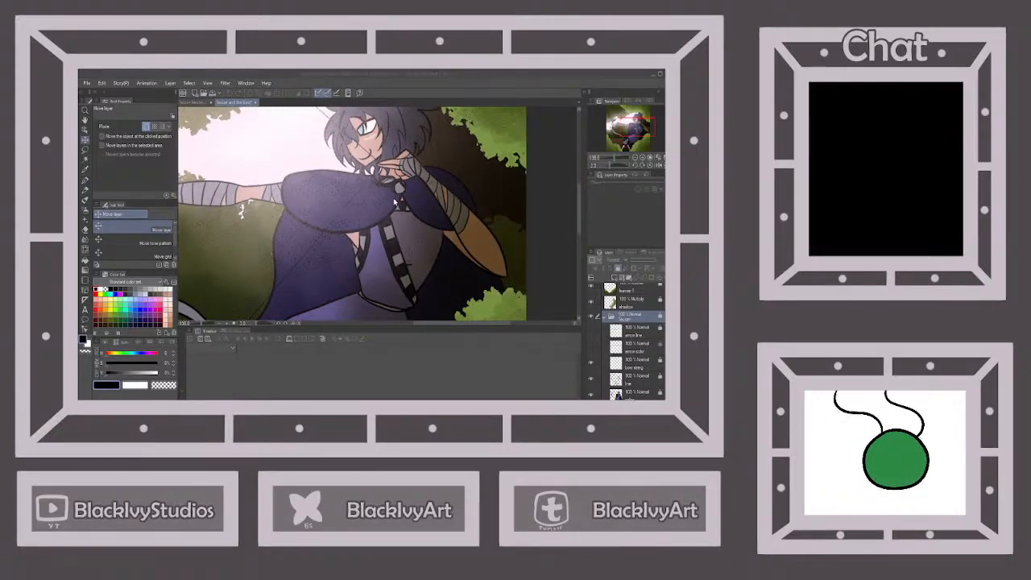
Nudge the clasp slightly right on the model sheet and draw the cloak's rounded shoulder flaps from the clasp over both shoulders.
{"action": "key", "text": "ctrl+Tab"}
{"action": "left_click_drag", "start_coordinate": [413, 193], "coordinate": [416, 193]}
{"action": "left_click", "coordinate": [85, 180]}
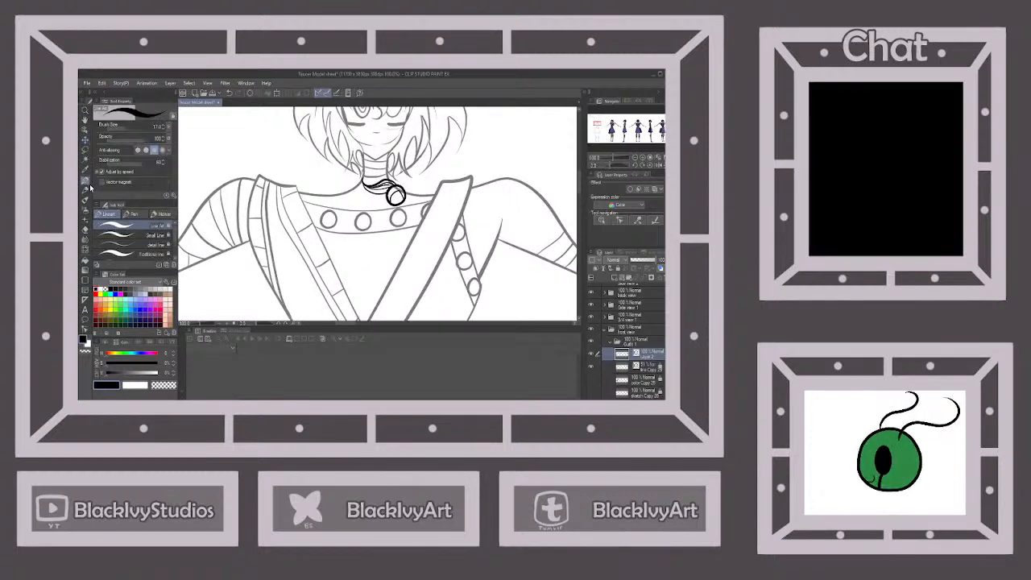
{"action": "scroll", "coordinate": [372, 163], "scroll_direction": "down", "scroll_amount": 5}
{"action": "scroll", "coordinate": [364, 153], "scroll_direction": "down", "scroll_amount": 2}
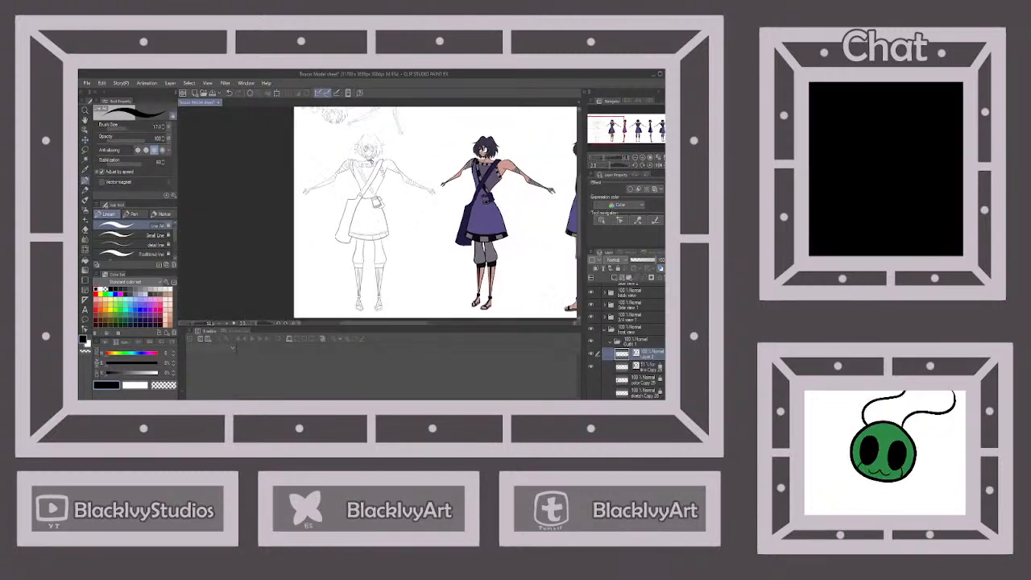
{"action": "scroll", "coordinate": [369, 159], "scroll_direction": "up", "scroll_amount": 3}
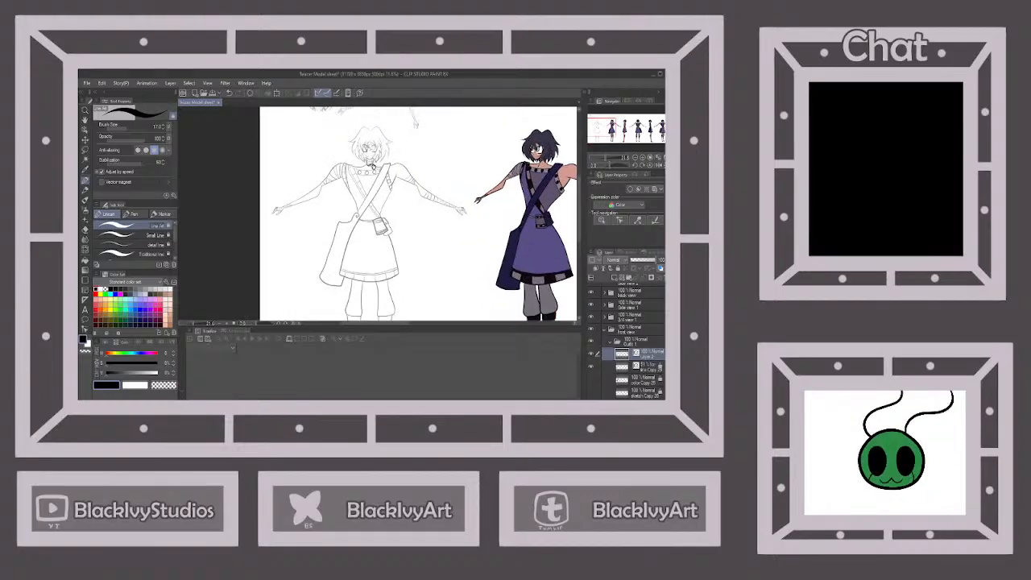
{"action": "scroll", "coordinate": [372, 165], "scroll_direction": "up", "scroll_amount": 4}
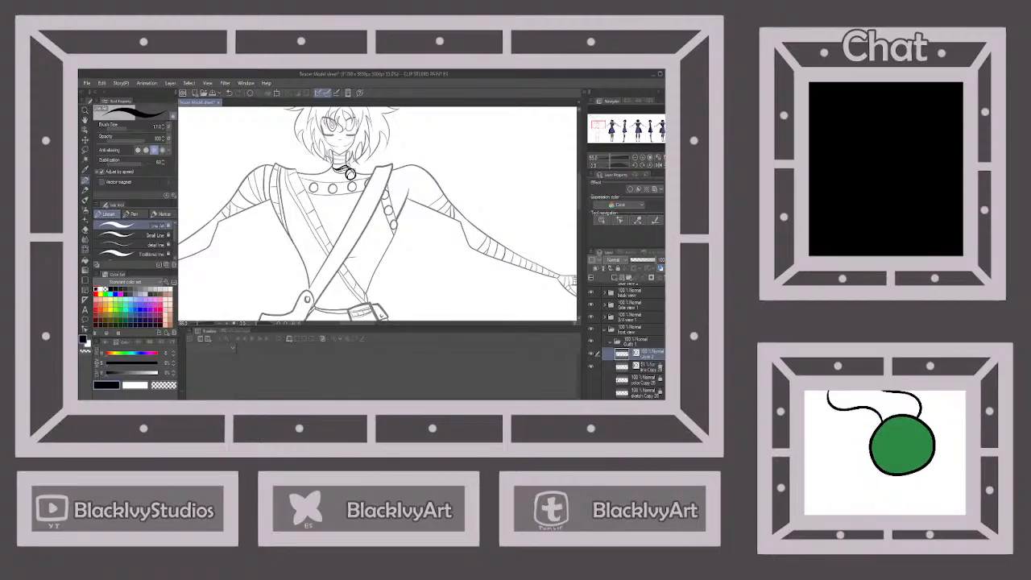
{"action": "mouse_move", "coordinate": [394, 153]}
{"action": "left_mouse_down"}
{"action": "mouse_move", "coordinate": [431, 161]}
{"action": "mouse_move", "coordinate": [453, 189]}
{"action": "mouse_move", "coordinate": [439, 203]}
{"action": "mouse_move", "coordinate": [396, 200]}
{"action": "mouse_move", "coordinate": [359, 182]}
{"action": "left_mouse_up"}
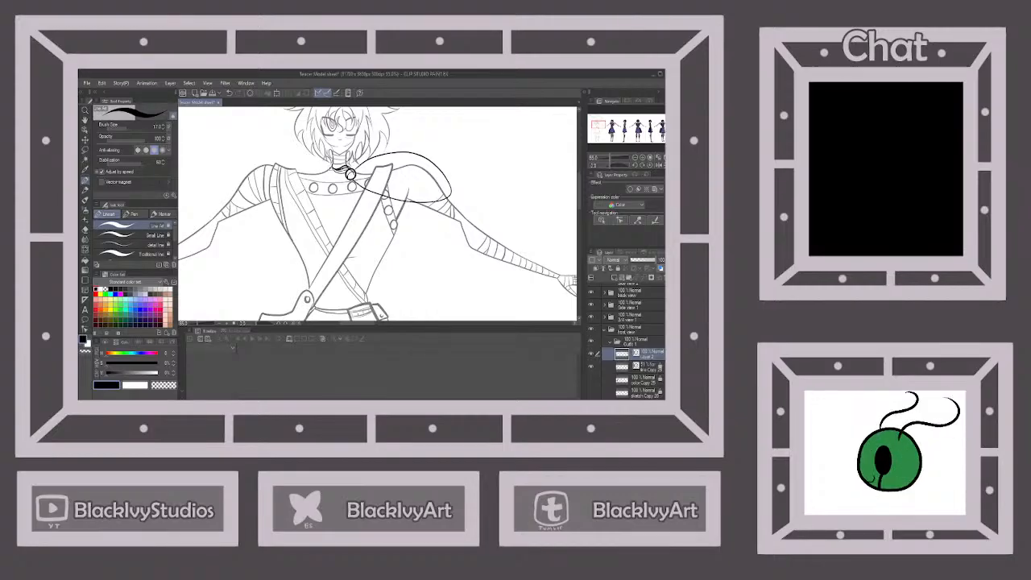
{"action": "mouse_move", "coordinate": [334, 159]}
{"action": "left_mouse_down"}
{"action": "mouse_move", "coordinate": [270, 156]}
{"action": "mouse_move", "coordinate": [244, 166]}
{"action": "mouse_move", "coordinate": [230, 193]}
{"action": "mouse_move", "coordinate": [261, 216]}
{"action": "mouse_move", "coordinate": [352, 184]}
{"action": "left_mouse_up"}
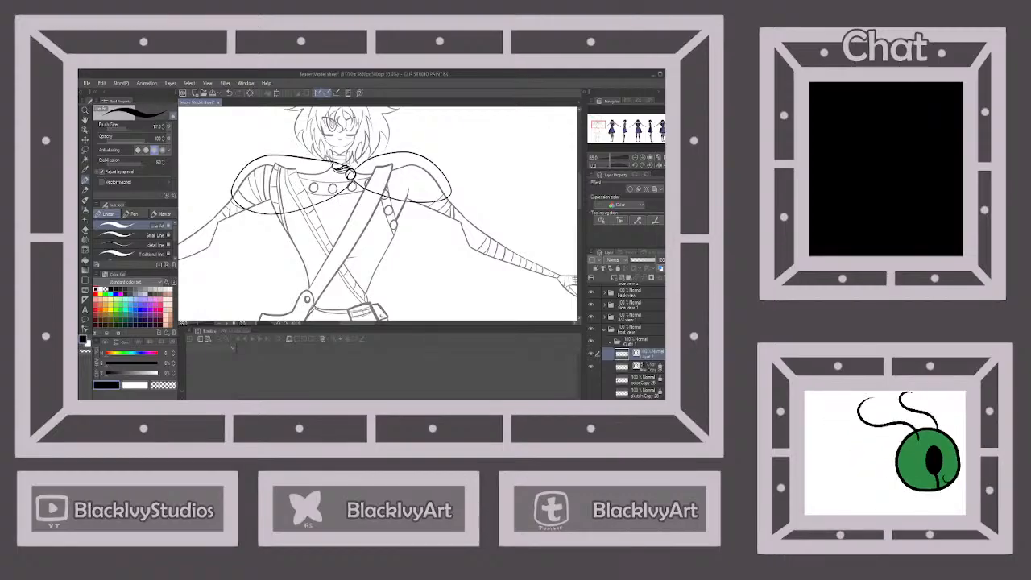
{"action": "scroll", "coordinate": [384, 112], "scroll_direction": "down", "scroll_amount": 4}
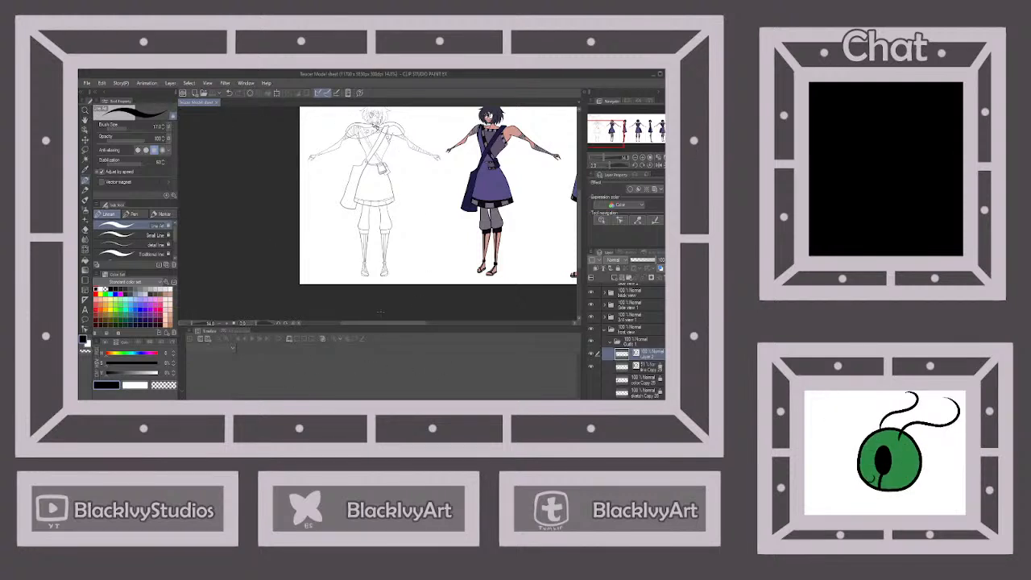
{"action": "scroll", "coordinate": [403, 201], "scroll_direction": "up", "scroll_amount": 1}
{"action": "scroll", "coordinate": [419, 193], "scroll_direction": "down", "scroll_amount": 1}
{"action": "scroll", "coordinate": [398, 138], "scroll_direction": "up", "scroll_amount": 3}
{"action": "scroll", "coordinate": [391, 213], "scroll_direction": "up", "scroll_amount": 1}
{"action": "scroll", "coordinate": [456, 213], "scroll_direction": "down", "scroll_amount": 2}
{"action": "scroll", "coordinate": [403, 213], "scroll_direction": "up", "scroll_amount": 2}
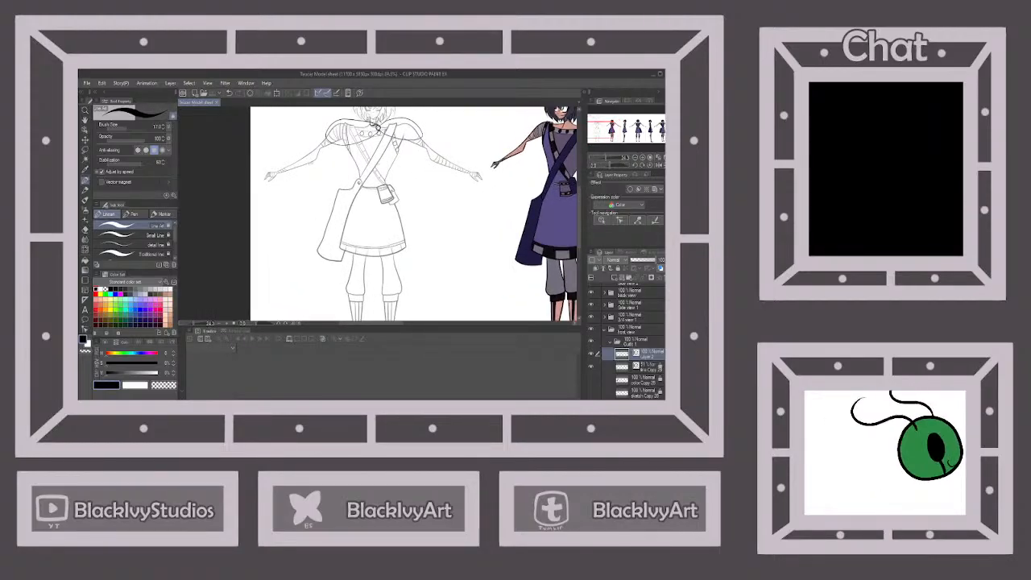
{"action": "mouse_move", "coordinate": [316, 157]}
{"action": "left_mouse_down"}
{"action": "mouse_move", "coordinate": [293, 202]}
{"action": "mouse_move", "coordinate": [288, 256]}
{"action": "mouse_move", "coordinate": [308, 213]}
{"action": "mouse_move", "coordinate": [331, 282]}
{"action": "left_mouse_up"}
{"action": "key", "text": "ctrl+z"}
{"action": "key", "text": "ctrl+z"}
{"action": "key", "text": "ctrl+z"}
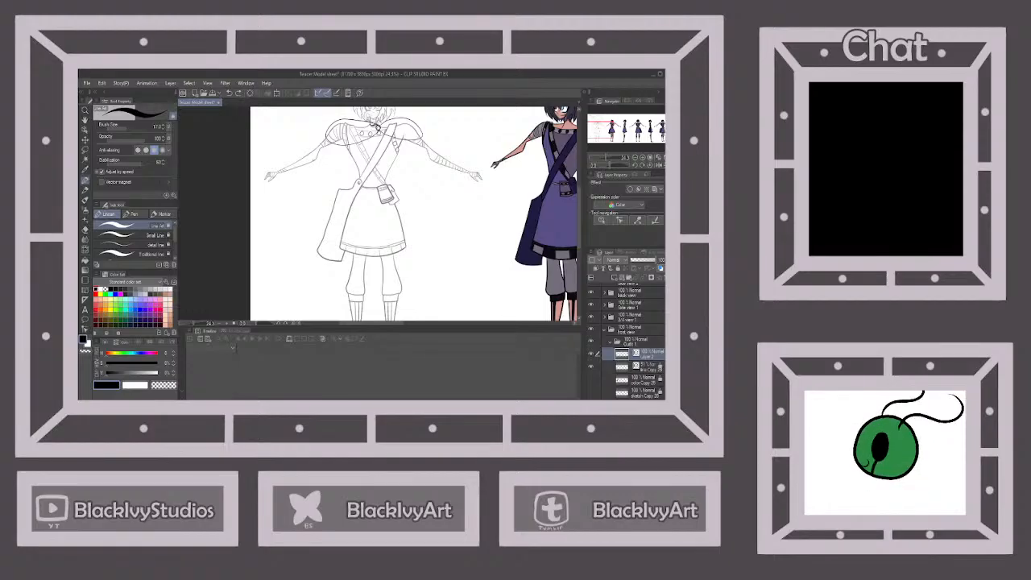
{"action": "mouse_move", "coordinate": [310, 163]}
{"action": "left_mouse_down"}
{"action": "mouse_move", "coordinate": [286, 207]}
{"action": "mouse_move", "coordinate": [279, 259]}
{"action": "mouse_move", "coordinate": [292, 247]}
{"action": "mouse_move", "coordinate": [324, 295]}
{"action": "left_mouse_up"}
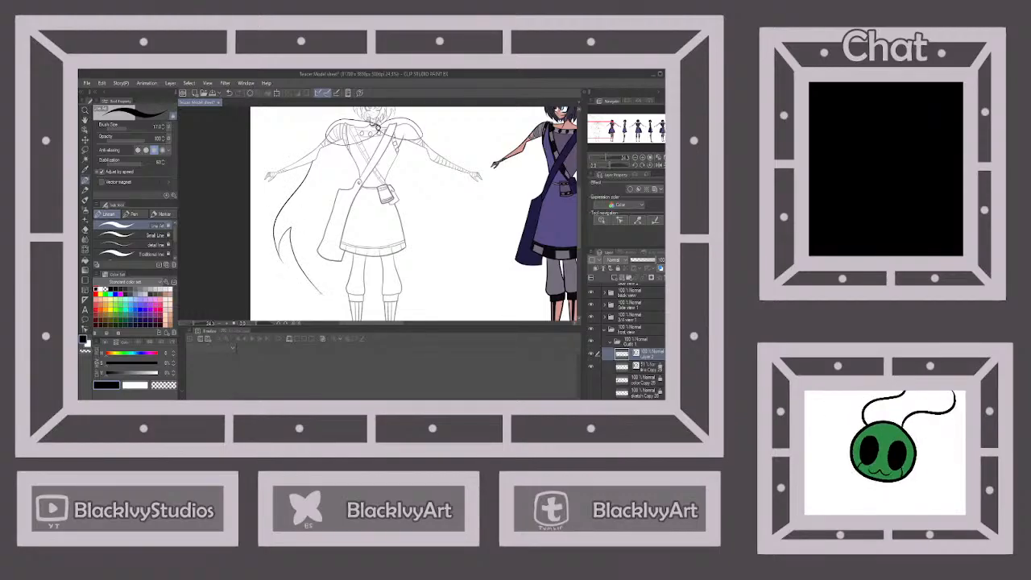
{"action": "key", "text": "ctrl+z"}
{"action": "key", "text": "ctrl+z"}
{"action": "key", "text": "ctrl+z"}
{"action": "key", "text": "ctrl+z"}
Draw the cloak's outer edge with jagged, feather-like tips from the left-hand shoulder flap down to the shins.
{"action": "left_click_drag", "start_coordinate": [313, 161], "coordinate": [282, 214]}
{"action": "key", "text": "ctrl+z"}
{"action": "mouse_move", "coordinate": [295, 207]}
{"action": "left_mouse_down"}
{"action": "mouse_move", "coordinate": [284, 235]}
{"action": "mouse_move", "coordinate": [302, 285]}
{"action": "left_mouse_up"}
{"action": "mouse_move", "coordinate": [301, 247]}
{"action": "left_mouse_down"}
{"action": "mouse_move", "coordinate": [336, 309]}
{"action": "mouse_move", "coordinate": [323, 267]}
{"action": "mouse_move", "coordinate": [329, 318]}
{"action": "left_mouse_up"}
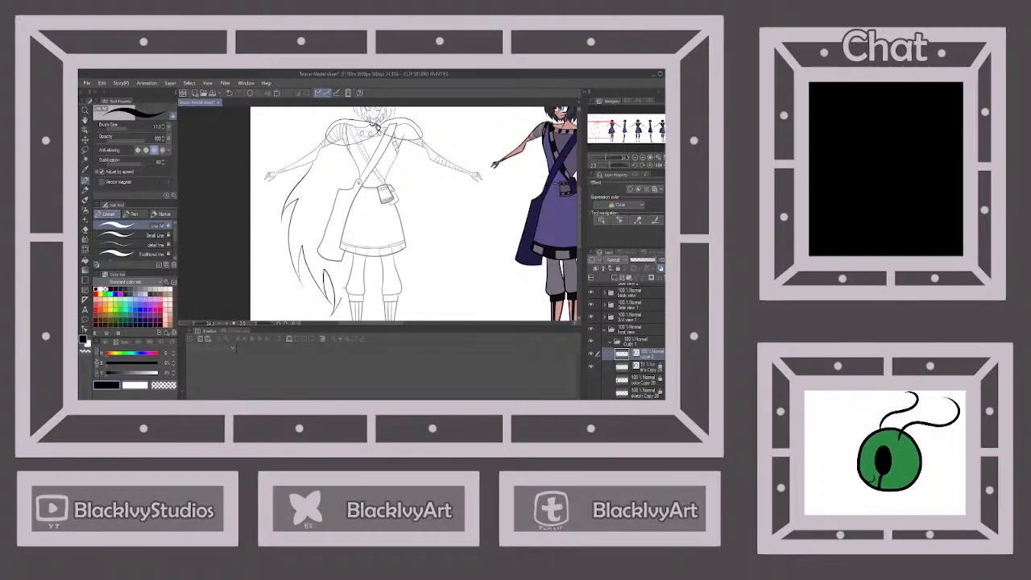
Draw the matching jagged cloak edge from the right-hand shoulder flap down to the shins, redoing strokes that miss the shape.
{"action": "key", "text": "ctrl+z"}
{"action": "key", "text": "ctrl+z"}
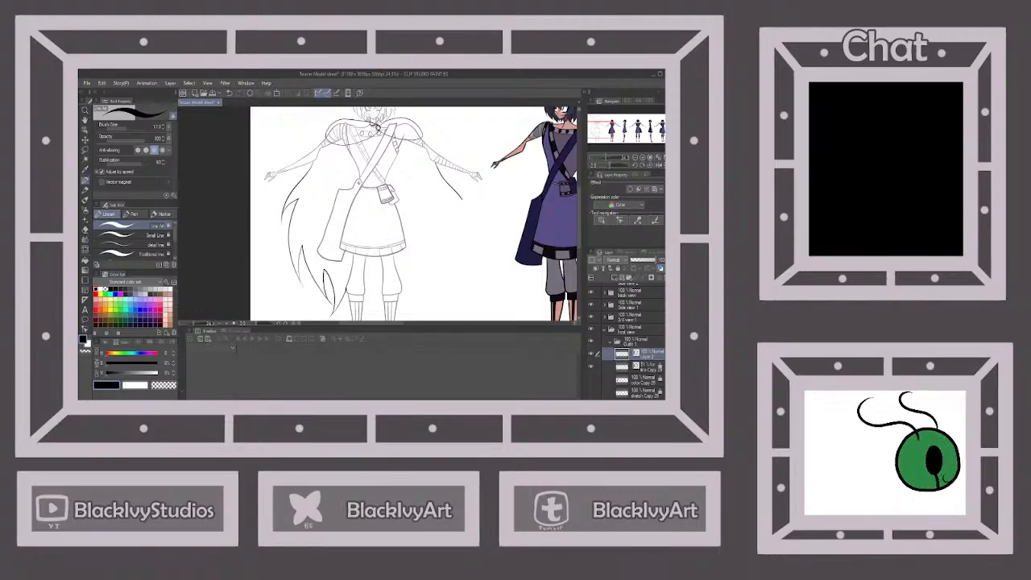
{"action": "key", "text": "ctrl+z"}
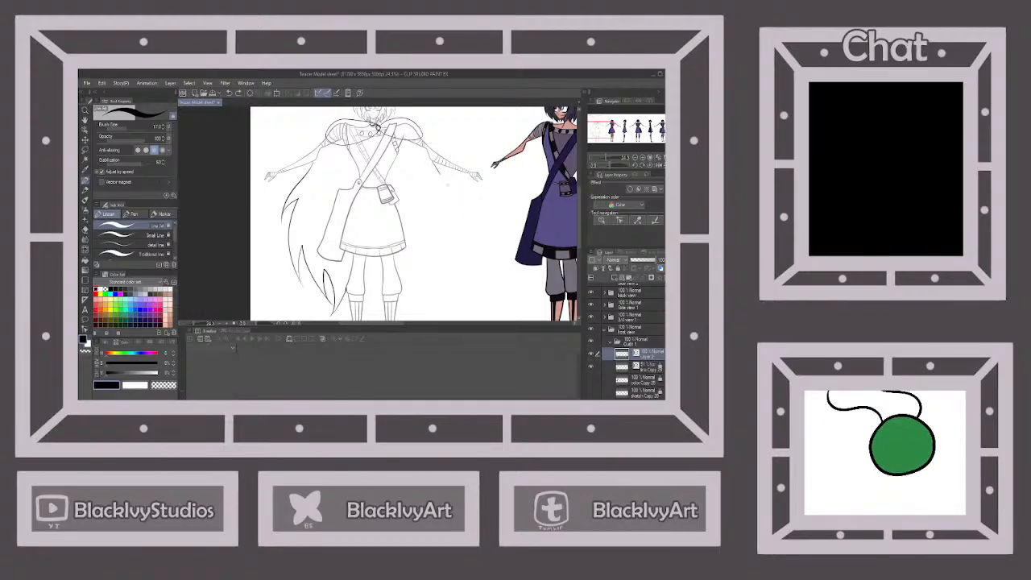
{"action": "left_click_drag", "start_coordinate": [452, 201], "coordinate": [458, 234]}
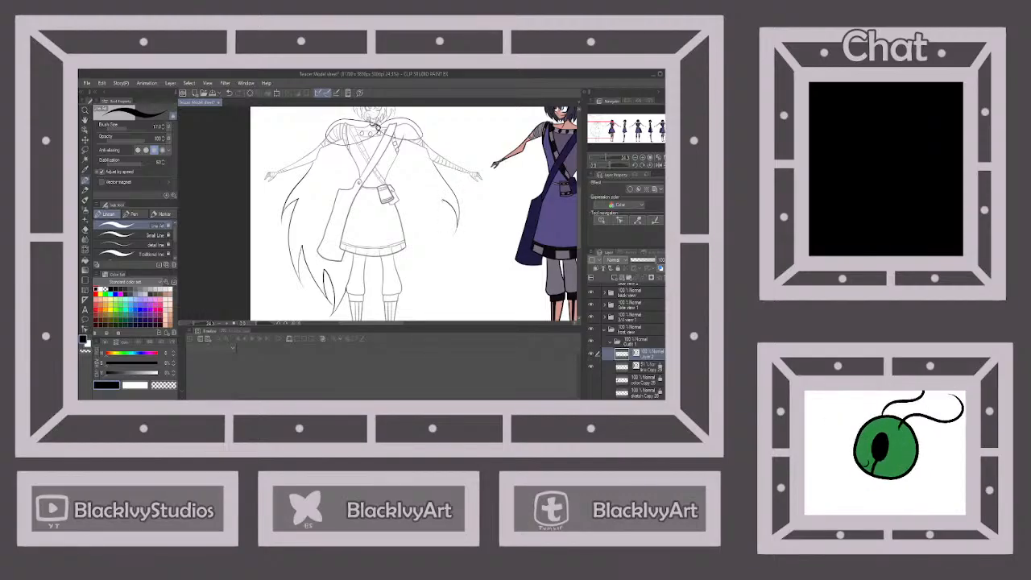
{"action": "left_click_drag", "start_coordinate": [448, 206], "coordinate": [442, 261]}
{"action": "key", "text": "ctrl+z"}
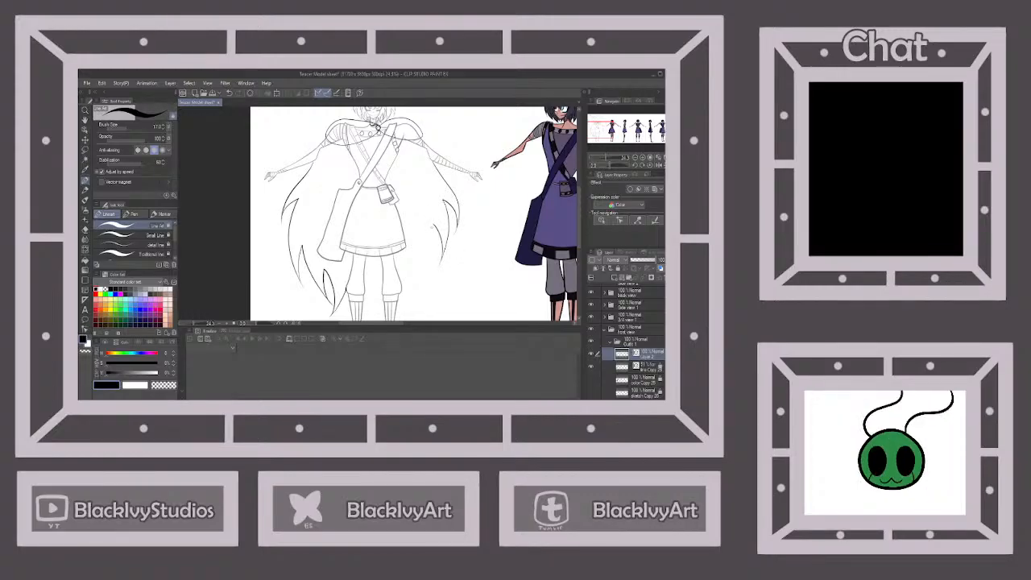
{"action": "left_click_drag", "start_coordinate": [437, 250], "coordinate": [417, 307]}
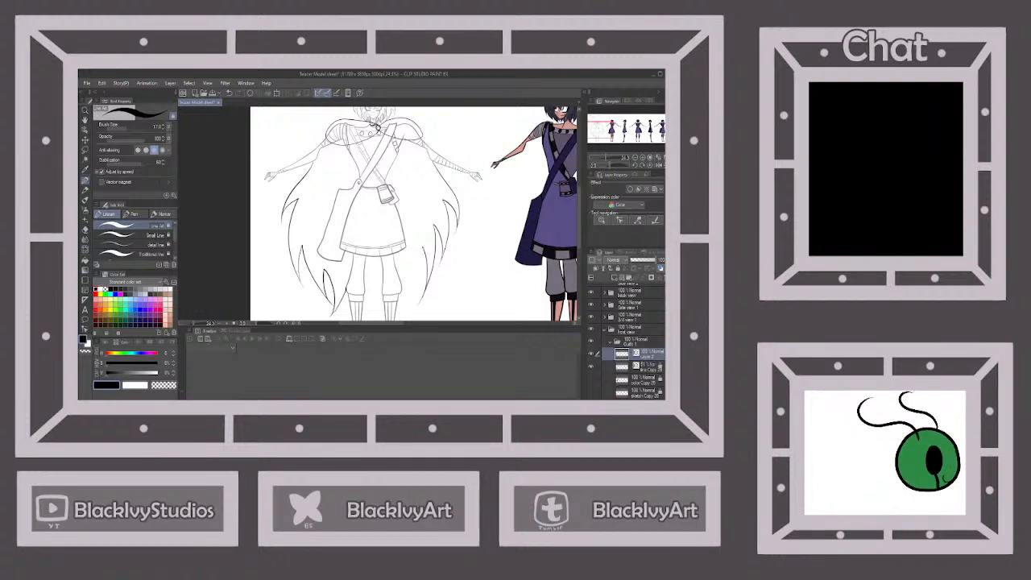
{"action": "left_click_drag", "start_coordinate": [409, 266], "coordinate": [421, 308]}
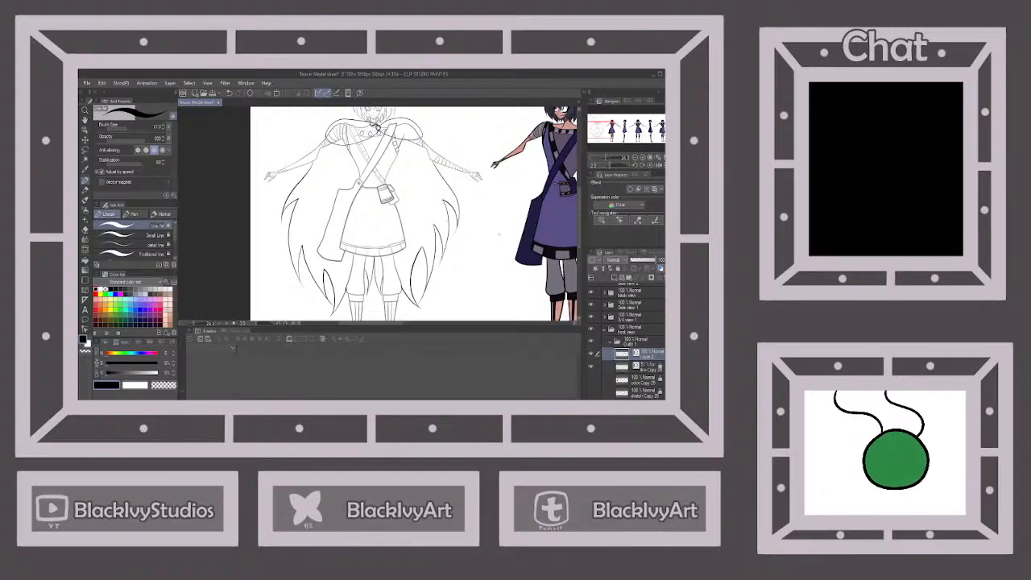
Select the vector lines of the feather and round clasp at the neckline on Layer 2 with the Object tool.
{"action": "scroll", "coordinate": [376, 127], "scroll_direction": "down", "scroll_amount": 2}
{"action": "left_click", "coordinate": [643, 367]}
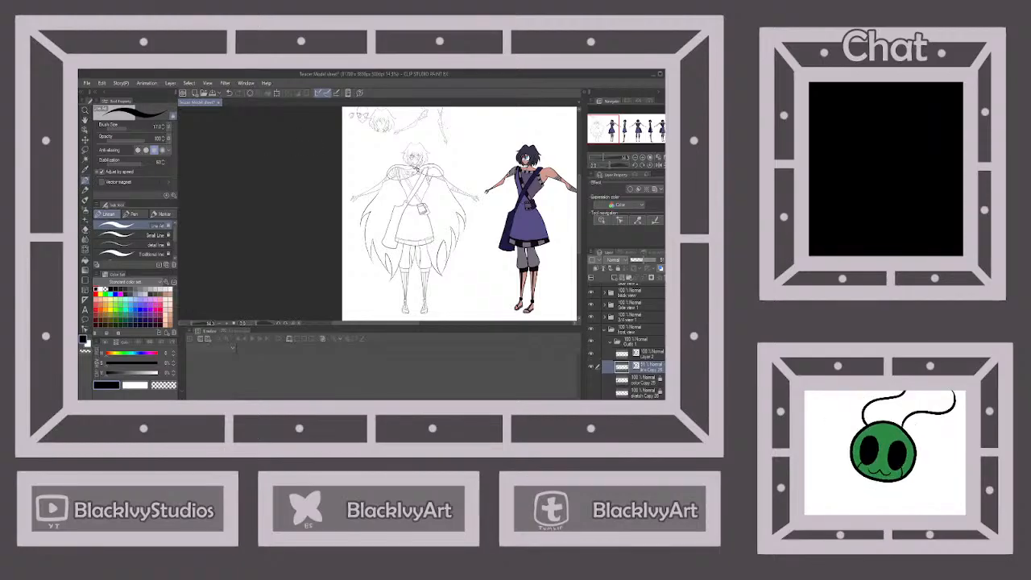
{"action": "left_click", "coordinate": [655, 352]}
{"action": "left_click", "coordinate": [654, 367]}
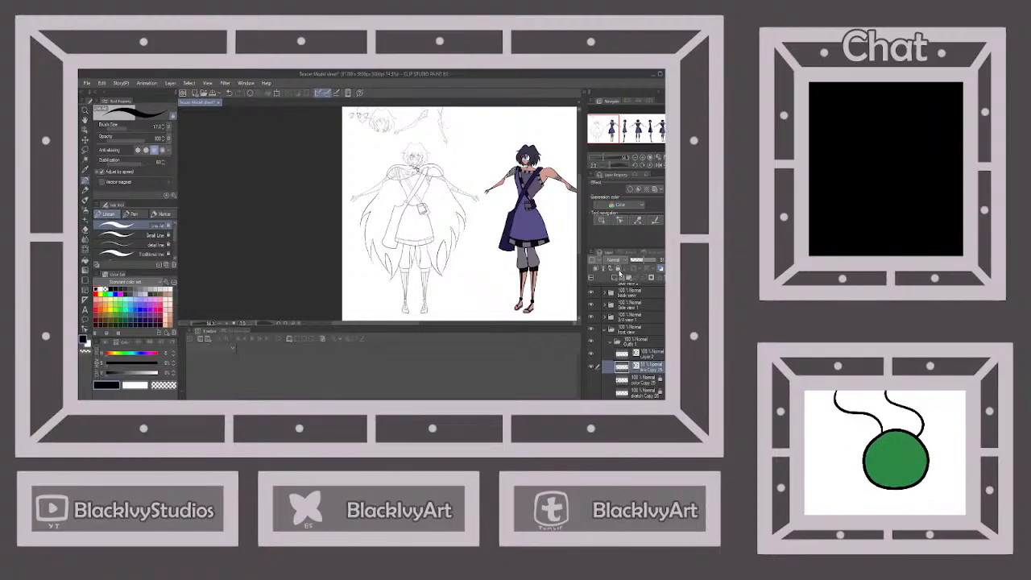
{"action": "left_click", "coordinate": [654, 355]}
{"action": "left_click", "coordinate": [85, 130]}
{"action": "scroll", "coordinate": [411, 157], "scroll_direction": "up", "scroll_amount": 5}
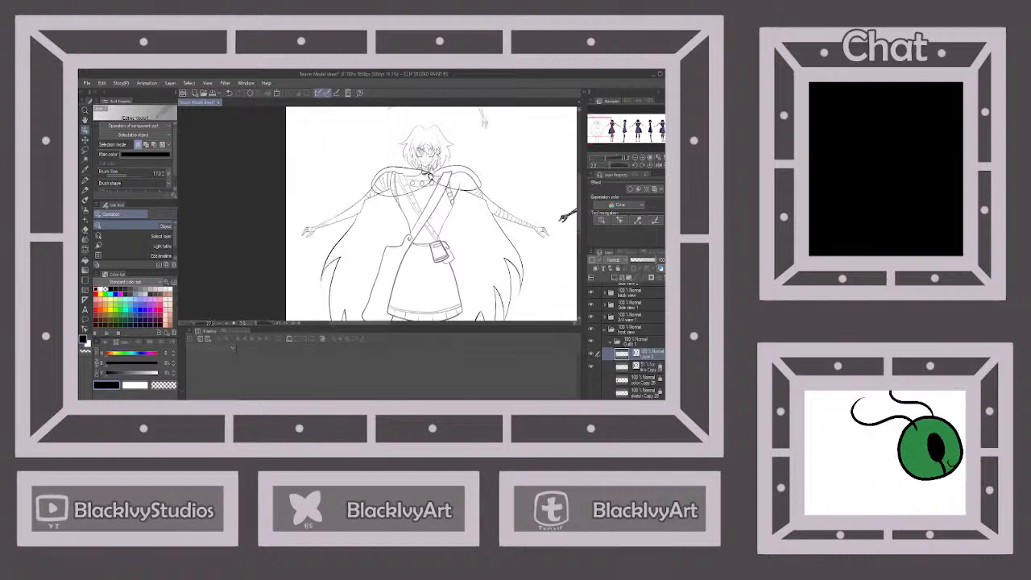
{"action": "scroll", "coordinate": [431, 187], "scroll_direction": "up", "scroll_amount": 4}
{"action": "left_click", "coordinate": [389, 216]}
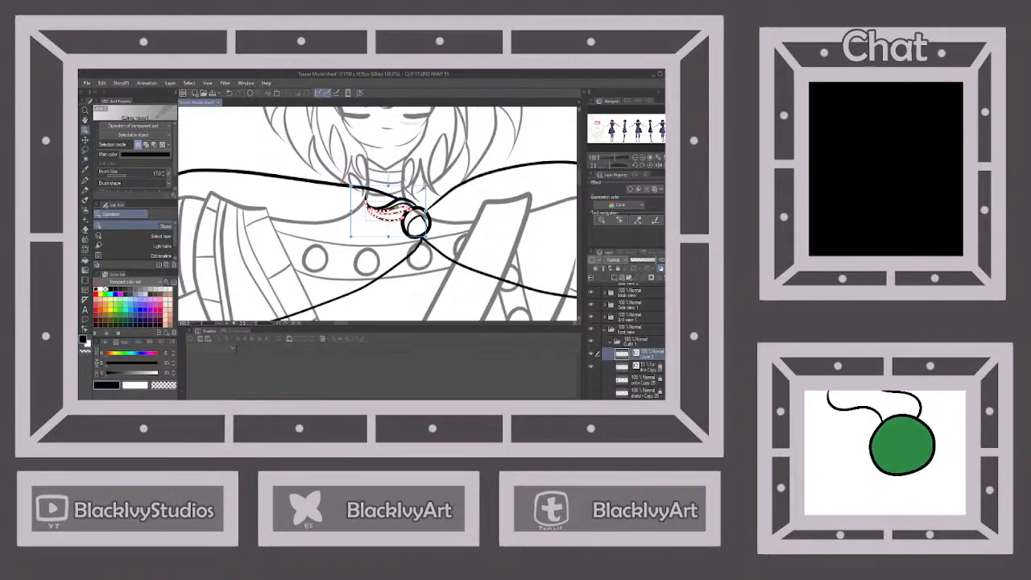
{"action": "left_click", "coordinate": [402, 207], "text": "shift"}
{"action": "left_click", "coordinate": [405, 203], "text": "shift"}
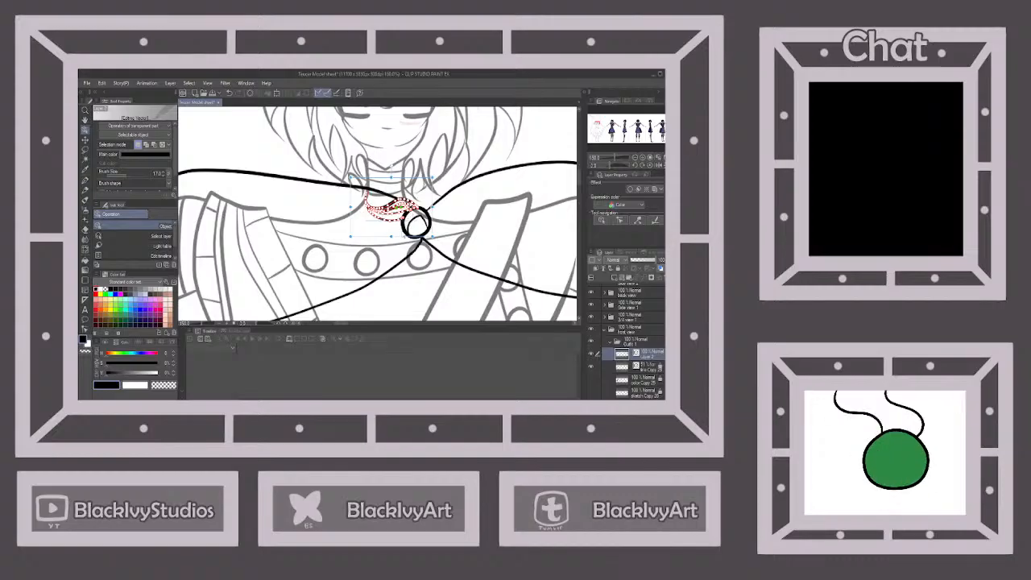
{"action": "scroll", "coordinate": [415, 229], "scroll_direction": "down", "scroll_amount": 3}
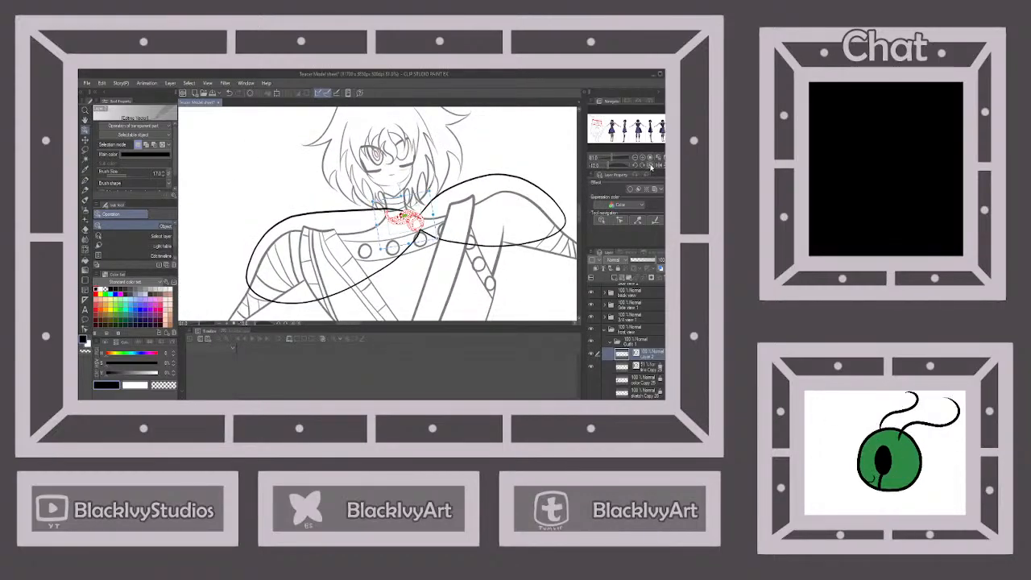
{"action": "scroll", "coordinate": [435, 226], "scroll_direction": "down", "scroll_amount": 2}
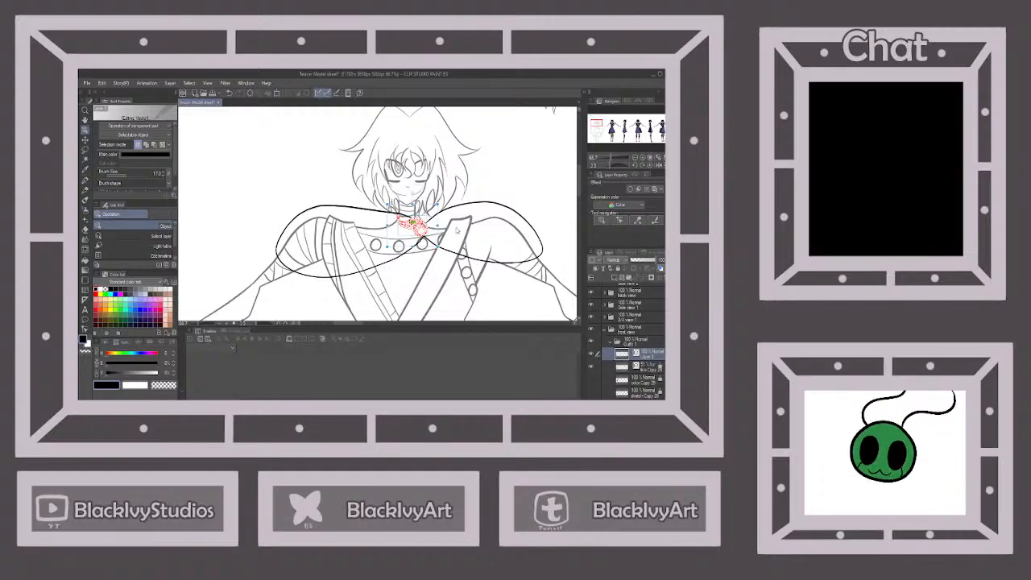
Place a copy of the feather clasp beside the arm sketches above the front view and deselect it.
{"action": "mouse_move", "coordinate": [428, 208]}
{"action": "left_mouse_down"}
{"action": "mouse_move", "coordinate": [329, 165]}
{"action": "mouse_move", "coordinate": [293, 132]}
{"action": "left_mouse_up"}
{"action": "scroll", "coordinate": [380, 244], "scroll_direction": "down", "scroll_amount": 2}
{"action": "scroll", "coordinate": [394, 253], "scroll_direction": "down", "scroll_amount": 1}
{"action": "mouse_move", "coordinate": [367, 194]}
{"action": "left_mouse_down"}
{"action": "mouse_move", "coordinate": [390, 186]}
{"action": "mouse_move", "coordinate": [396, 126]}
{"action": "mouse_move", "coordinate": [417, 99]}
{"action": "mouse_move", "coordinate": [415, 119]}
{"action": "left_mouse_up"}
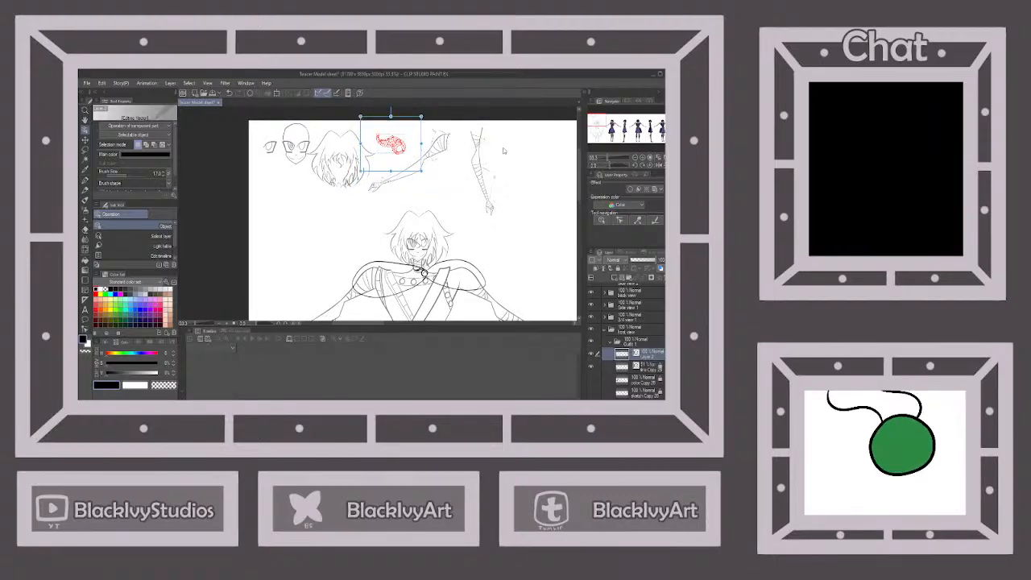
{"action": "mouse_move", "coordinate": [420, 129]}
{"action": "left_mouse_down"}
{"action": "mouse_move", "coordinate": [516, 142]}
{"action": "mouse_move", "coordinate": [549, 132]}
{"action": "left_mouse_up"}
{"action": "left_click", "coordinate": [517, 217]}
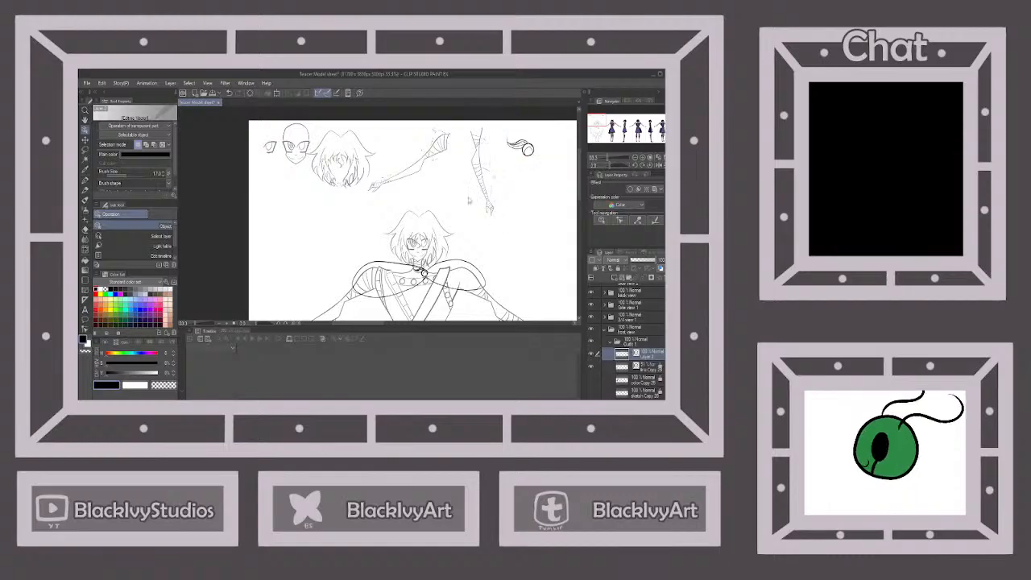
Unlock the front view's line-art copy layer directly beneath Layer 2.
{"action": "scroll", "coordinate": [368, 155], "scroll_direction": "down", "scroll_amount": 2}
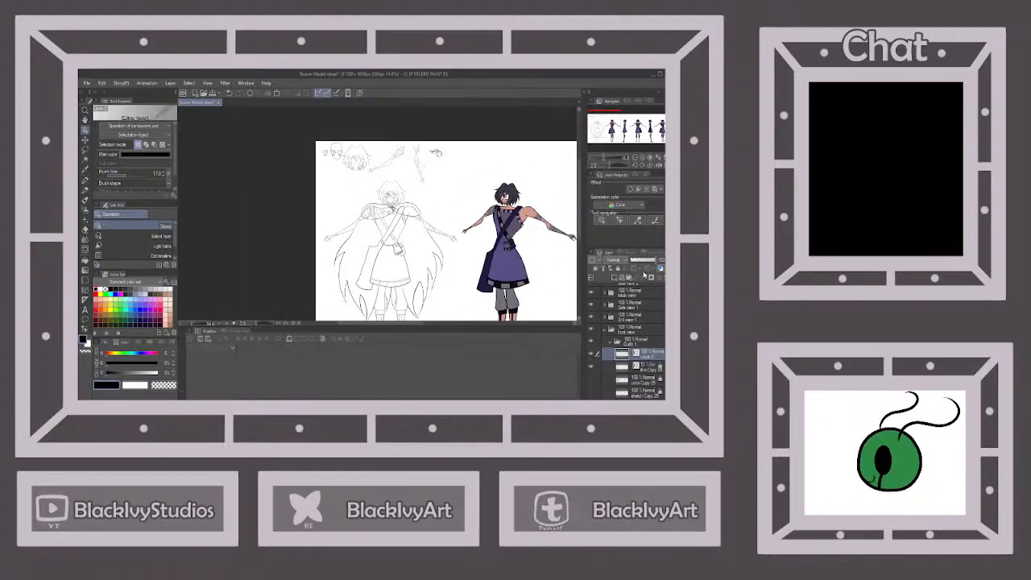
{"action": "left_click", "coordinate": [644, 368]}
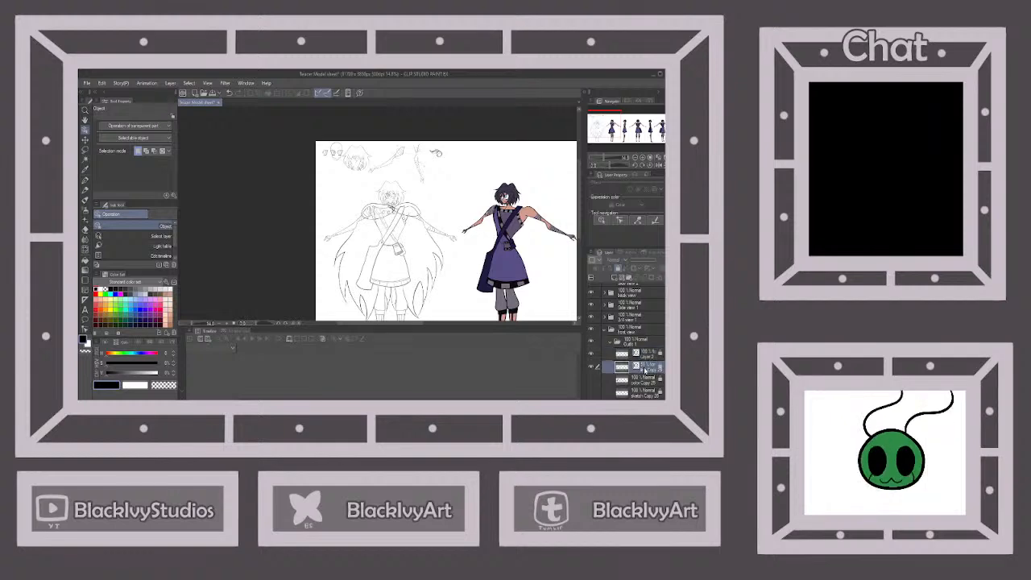
{"action": "left_click", "coordinate": [618, 269]}
{"action": "scroll", "coordinate": [404, 224], "scroll_direction": "down", "scroll_amount": 3}
{"action": "scroll", "coordinate": [395, 213], "scroll_direction": "up", "scroll_amount": 4}
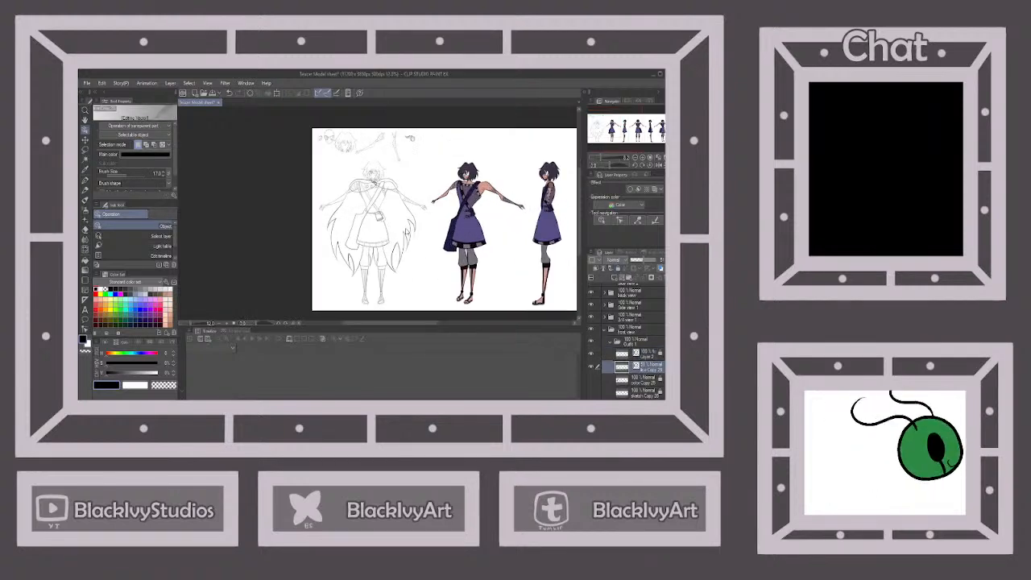
{"action": "scroll", "coordinate": [369, 188], "scroll_direction": "up", "scroll_amount": 2}
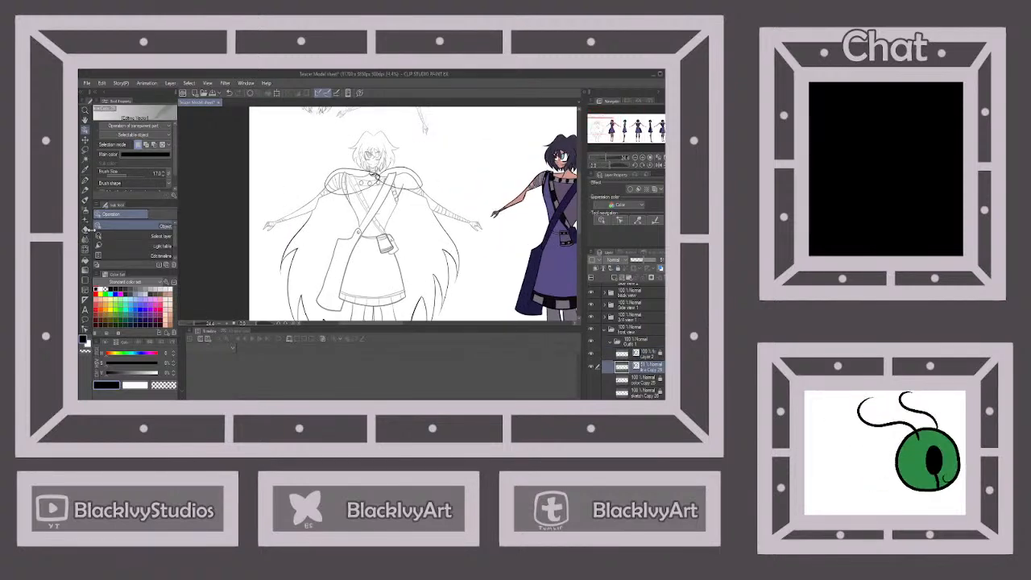
Enlarge the hard vector eraser to about 140 and erase the body and strap lines inside the right-hand shoulder flap.
{"action": "left_click", "coordinate": [86, 230]}
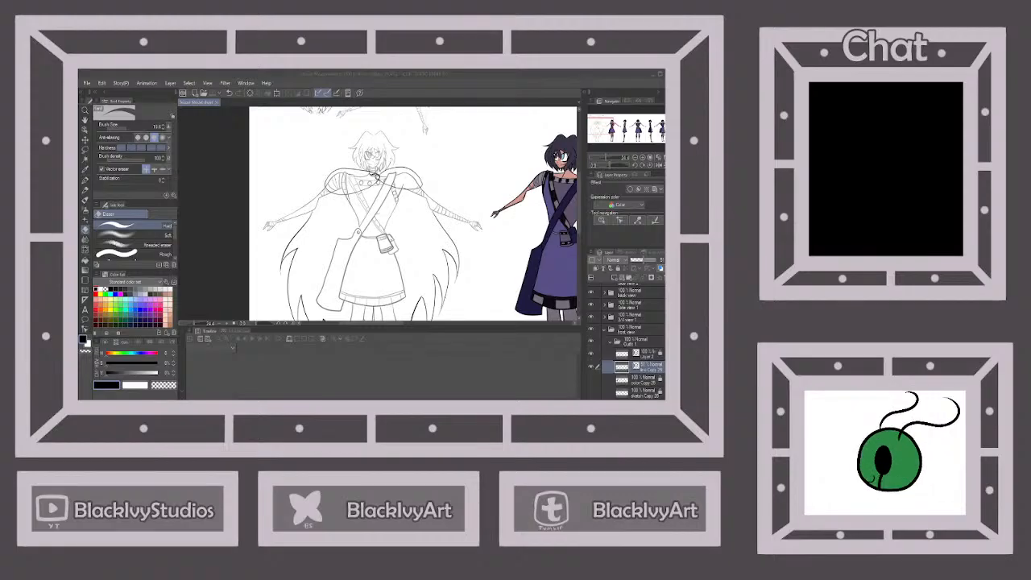
{"action": "scroll", "coordinate": [415, 164], "scroll_direction": "up", "scroll_amount": 2}
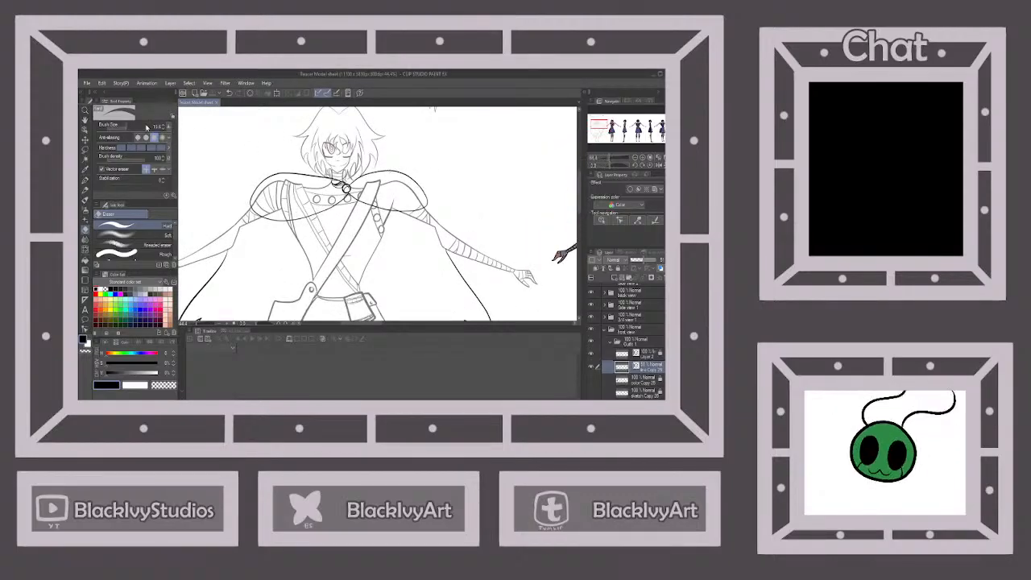
{"action": "left_click", "coordinate": [134, 126]}
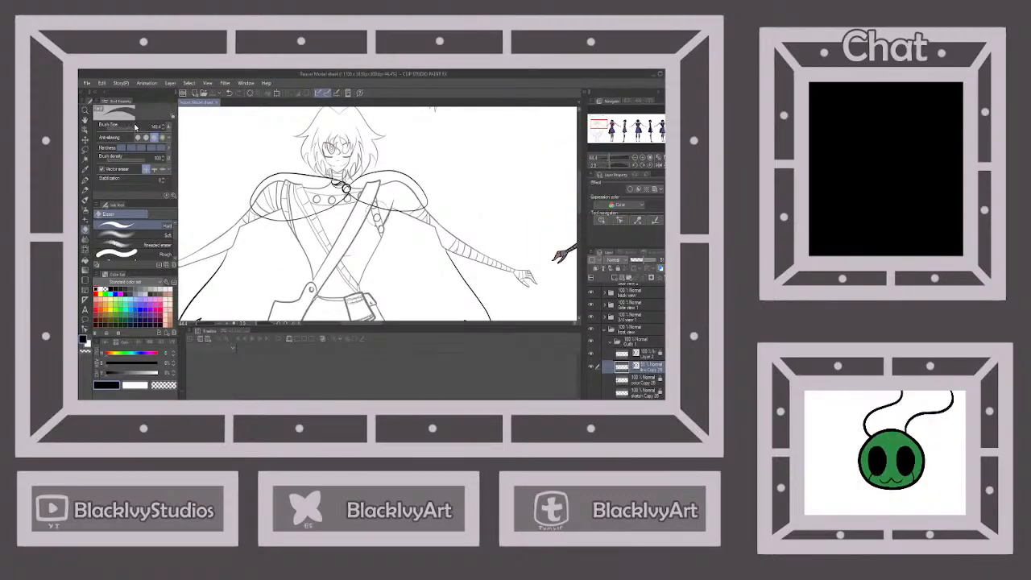
{"action": "left_click", "coordinate": [143, 128]}
{"action": "scroll", "coordinate": [370, 191], "scroll_direction": "up", "scroll_amount": 3}
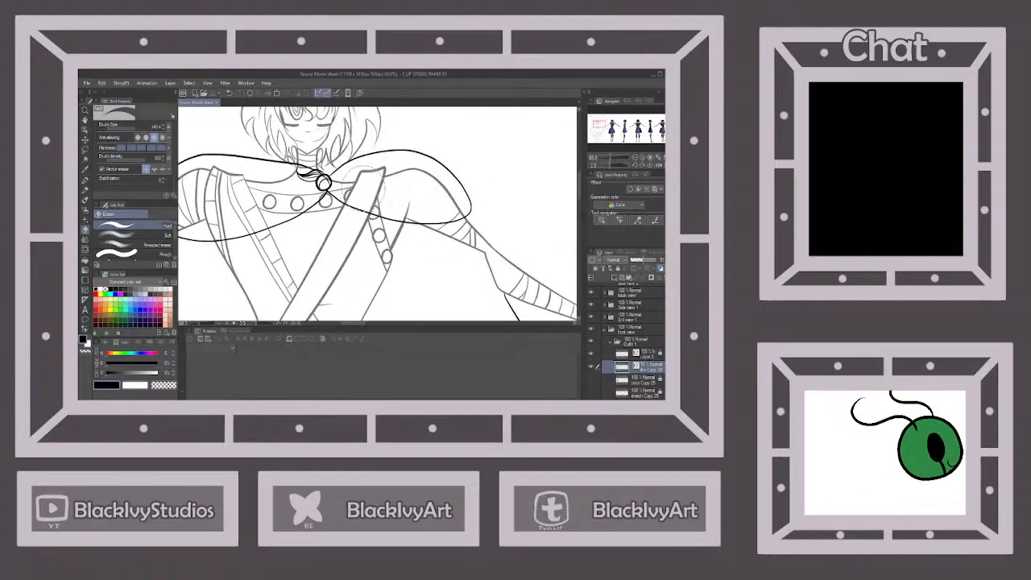
{"action": "mouse_move", "coordinate": [475, 198]}
{"action": "left_mouse_down"}
{"action": "mouse_move", "coordinate": [491, 200]}
{"action": "mouse_move", "coordinate": [402, 202]}
{"action": "mouse_move", "coordinate": [376, 185]}
{"action": "mouse_move", "coordinate": [387, 193]}
{"action": "left_mouse_up"}
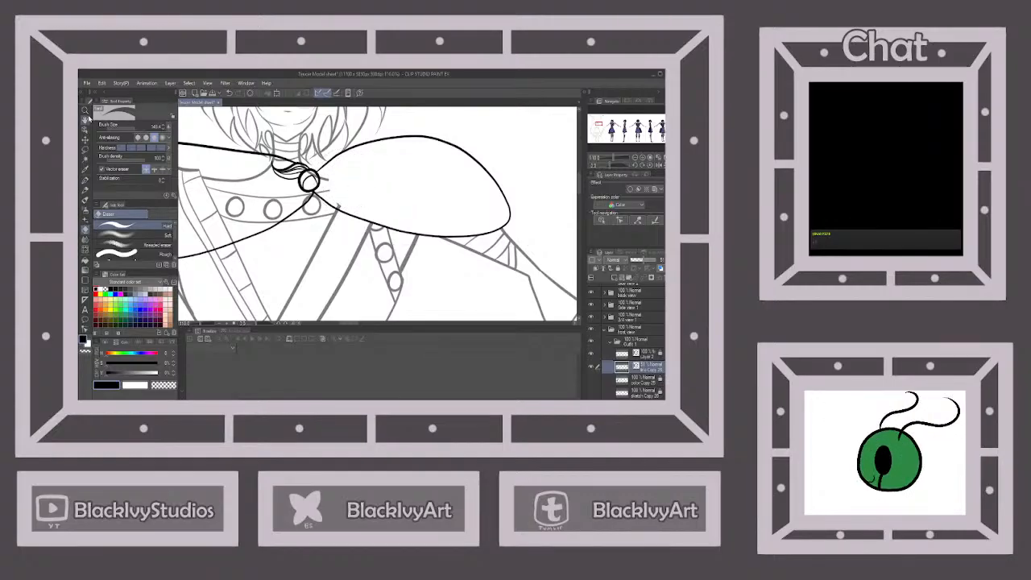
Erase the collar and neckline trim lines running behind the feather clasp on the front view's line-art copy.
{"action": "scroll", "coordinate": [377, 210], "scroll_direction": "up", "scroll_amount": 2}
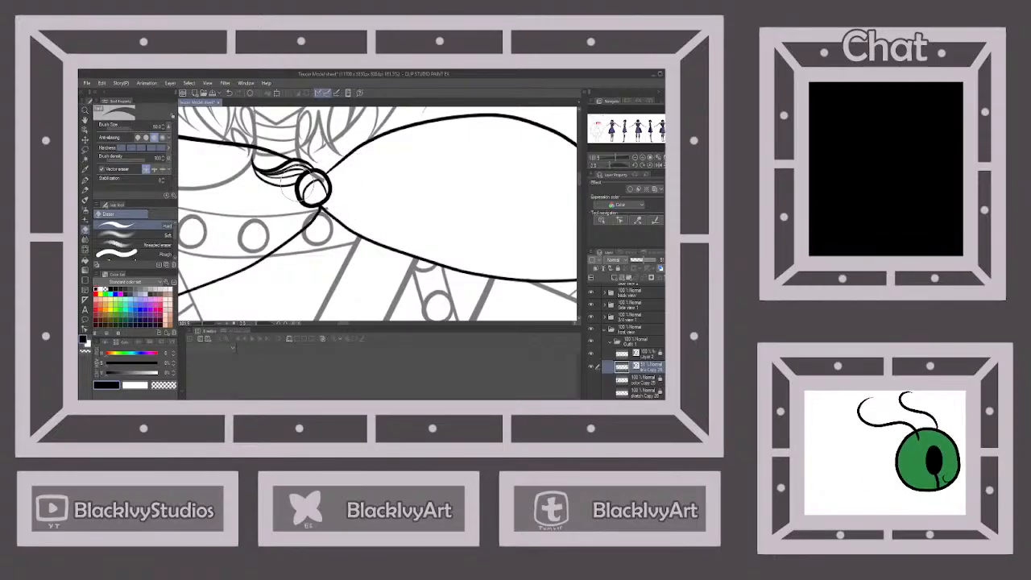
{"action": "scroll", "coordinate": [310, 187], "scroll_direction": "up", "scroll_amount": 1}
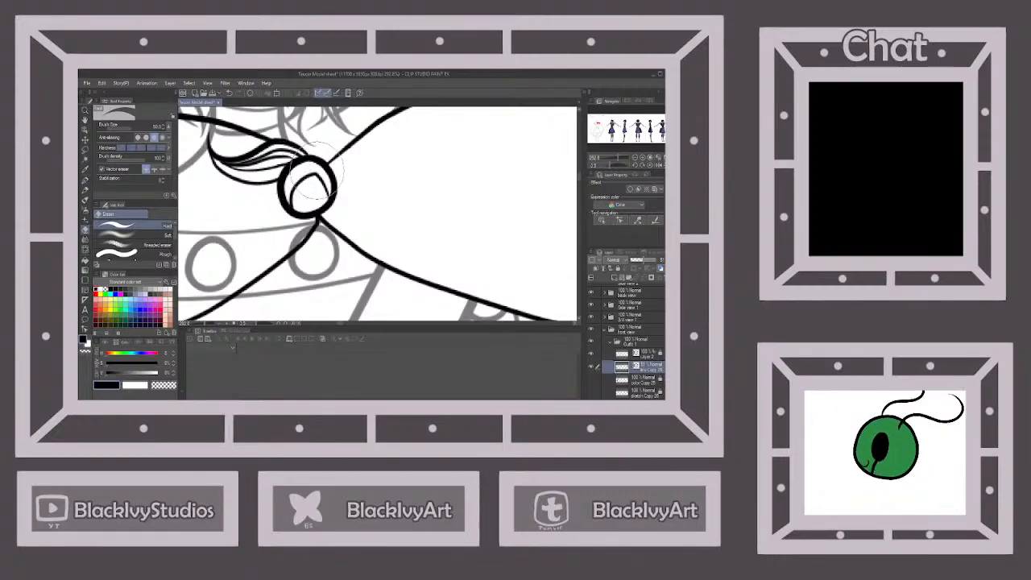
{"action": "scroll", "coordinate": [362, 195], "scroll_direction": "down", "scroll_amount": 2}
{"action": "scroll", "coordinate": [311, 213], "scroll_direction": "up", "scroll_amount": 3}
{"action": "left_click_drag", "start_coordinate": [319, 198], "coordinate": [300, 246]}
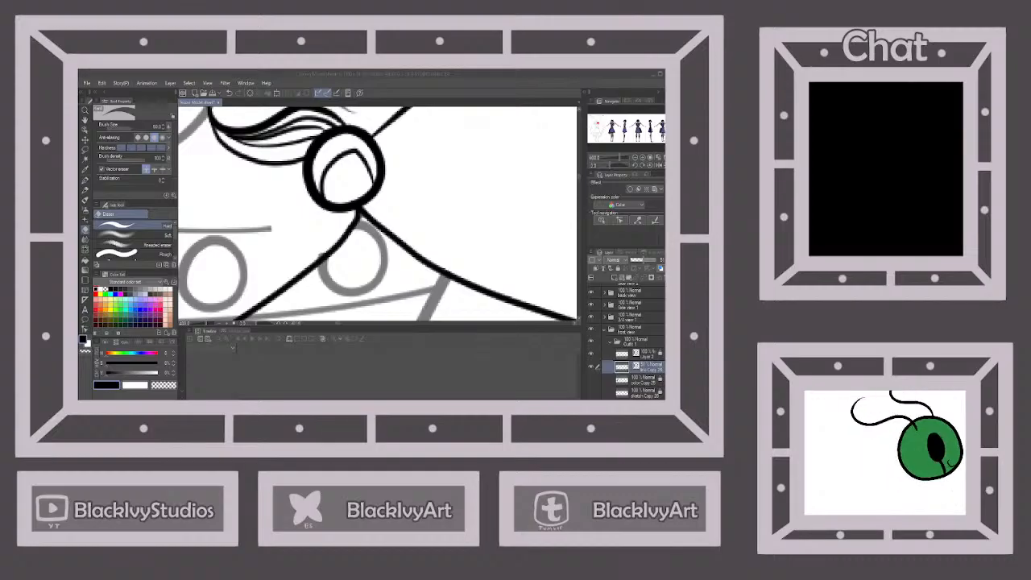
{"action": "left_click", "coordinate": [299, 230]}
{"action": "left_click_drag", "start_coordinate": [299, 230], "coordinate": [253, 232]}
Erase the collar curve, upper trim line and part of the trim circle inside the left-hand shoulder flap.
{"action": "scroll", "coordinate": [383, 188], "scroll_direction": "down", "scroll_amount": 3}
{"action": "scroll", "coordinate": [256, 260], "scroll_direction": "up", "scroll_amount": 1}
{"action": "scroll", "coordinate": [358, 215], "scroll_direction": "up", "scroll_amount": 1}
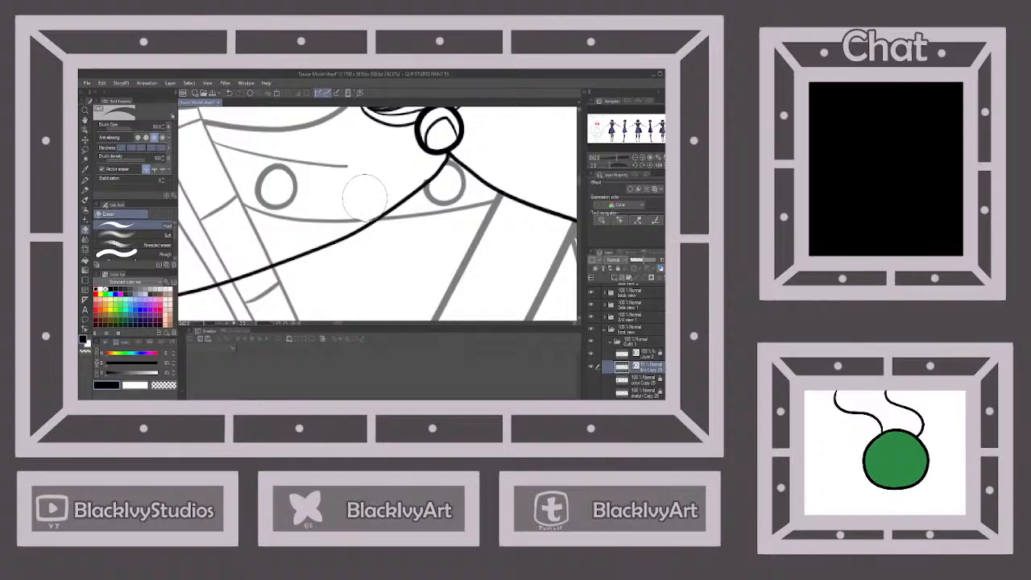
{"action": "scroll", "coordinate": [364, 186], "scroll_direction": "down", "scroll_amount": 2}
{"action": "scroll", "coordinate": [372, 153], "scroll_direction": "up", "scroll_amount": 3}
{"action": "scroll", "coordinate": [377, 141], "scroll_direction": "up", "scroll_amount": 2}
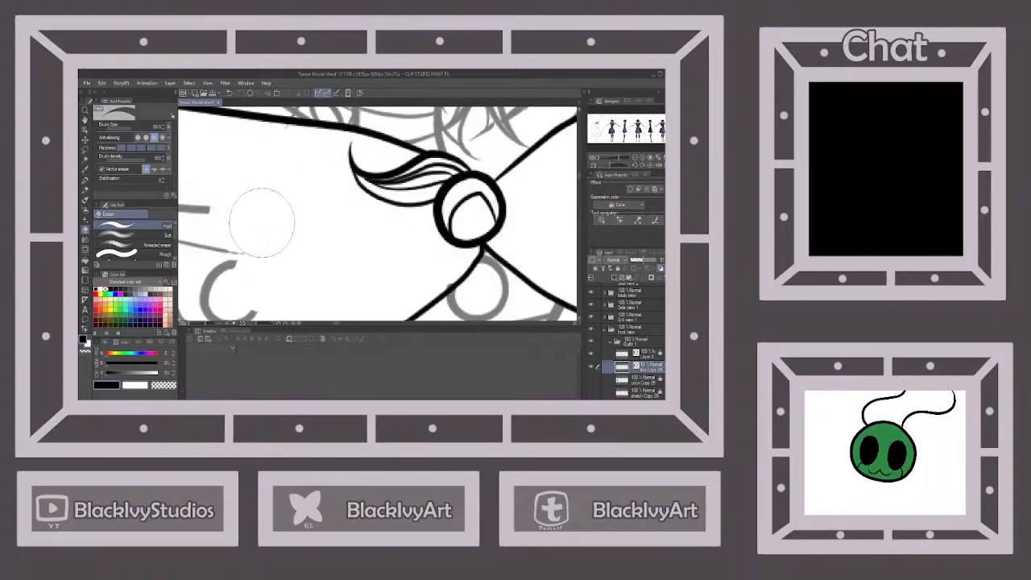
{"action": "scroll", "coordinate": [242, 213], "scroll_direction": "down", "scroll_amount": 2}
{"action": "scroll", "coordinate": [241, 219], "scroll_direction": "down", "scroll_amount": 6}
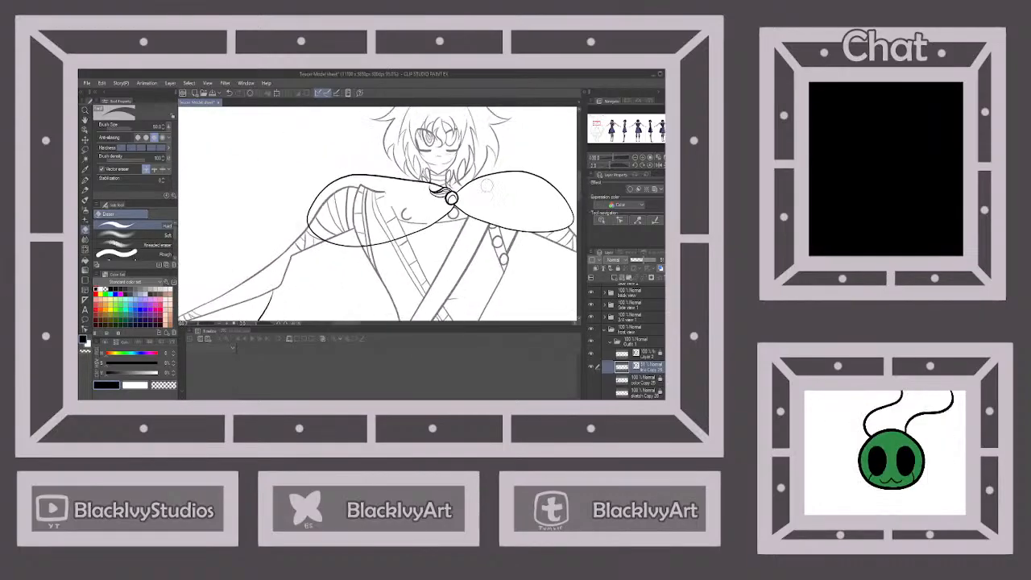
Erase the shoulder, sleeve-stripe and strap lines covered by the left-hand shoulder flap.
{"action": "scroll", "coordinate": [423, 204], "scroll_direction": "up", "scroll_amount": 5}
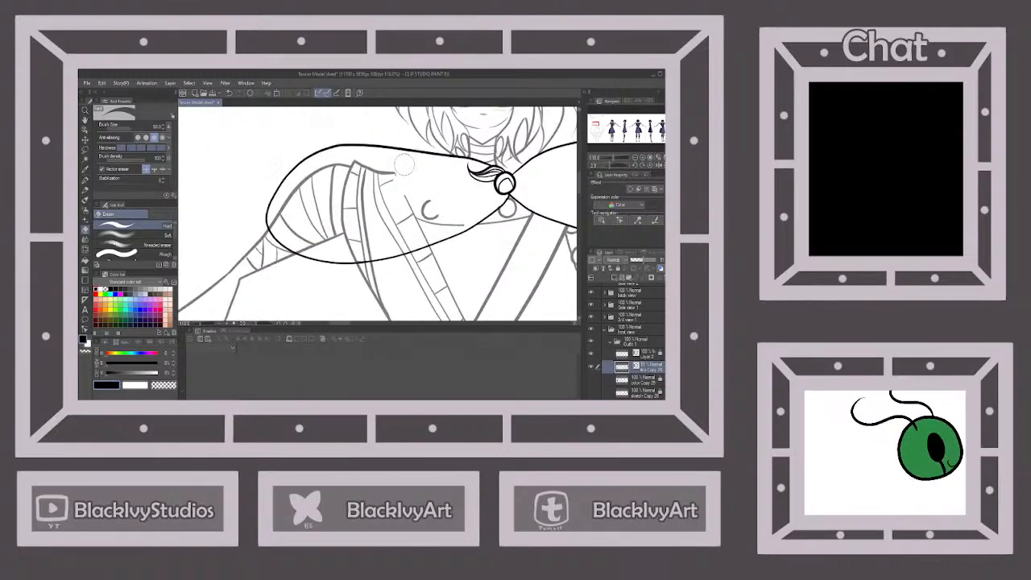
{"action": "scroll", "coordinate": [382, 177], "scroll_direction": "down", "scroll_amount": 3}
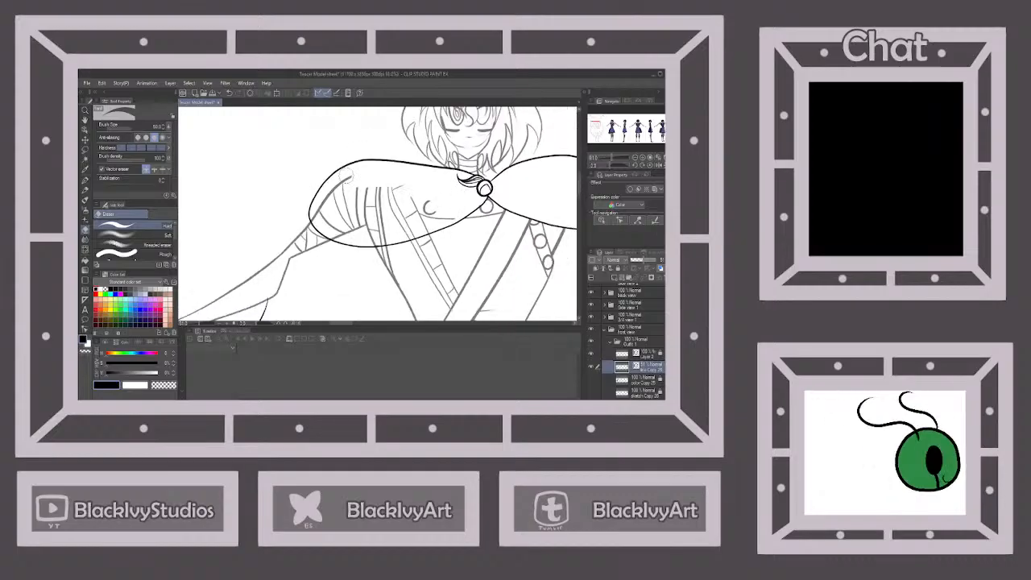
{"action": "scroll", "coordinate": [308, 251], "scroll_direction": "up", "scroll_amount": 5}
{"action": "mouse_move", "coordinate": [375, 141]}
{"action": "left_mouse_down"}
{"action": "mouse_move", "coordinate": [334, 172]}
{"action": "mouse_move", "coordinate": [307, 214]}
{"action": "mouse_move", "coordinate": [316, 219]}
{"action": "mouse_move", "coordinate": [308, 208]}
{"action": "mouse_move", "coordinate": [340, 240]}
{"action": "mouse_move", "coordinate": [418, 210]}
{"action": "mouse_move", "coordinate": [399, 198]}
{"action": "mouse_move", "coordinate": [351, 213]}
{"action": "mouse_move", "coordinate": [421, 184]}
{"action": "mouse_move", "coordinate": [428, 165]}
{"action": "mouse_move", "coordinate": [357, 185]}
{"action": "mouse_move", "coordinate": [412, 181]}
{"action": "mouse_move", "coordinate": [352, 185]}
{"action": "mouse_move", "coordinate": [356, 159]}
{"action": "mouse_move", "coordinate": [354, 197]}
{"action": "mouse_move", "coordinate": [373, 214]}
{"action": "mouse_move", "coordinate": [380, 247]}
{"action": "mouse_move", "coordinate": [443, 238]}
{"action": "mouse_move", "coordinate": [418, 238]}
{"action": "mouse_move", "coordinate": [414, 166]}
{"action": "left_mouse_up"}
{"action": "scroll", "coordinate": [398, 245], "scroll_direction": "up", "scroll_amount": 5}
{"action": "scroll", "coordinate": [340, 231], "scroll_direction": "down", "scroll_amount": 6}
{"action": "scroll", "coordinate": [335, 248], "scroll_direction": "down", "scroll_amount": 2}
{"action": "scroll", "coordinate": [335, 242], "scroll_direction": "up", "scroll_amount": 5}
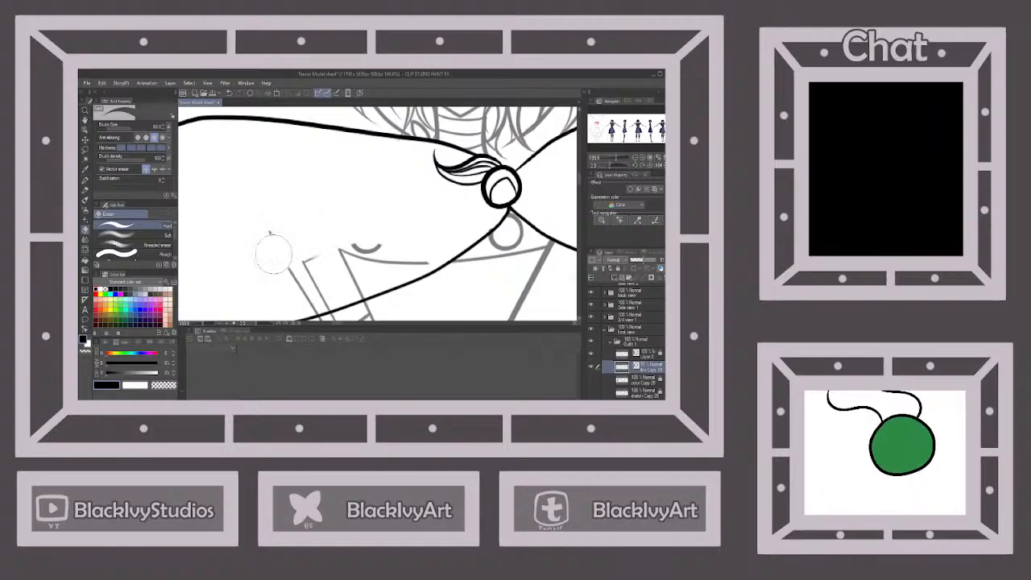
Erase the remaining strap and trim stubs along the left-hand flap's lower edge up to the clasp.
{"action": "scroll", "coordinate": [483, 203], "scroll_direction": "down", "scroll_amount": 3}
{"action": "scroll", "coordinate": [483, 201], "scroll_direction": "up", "scroll_amount": 4}
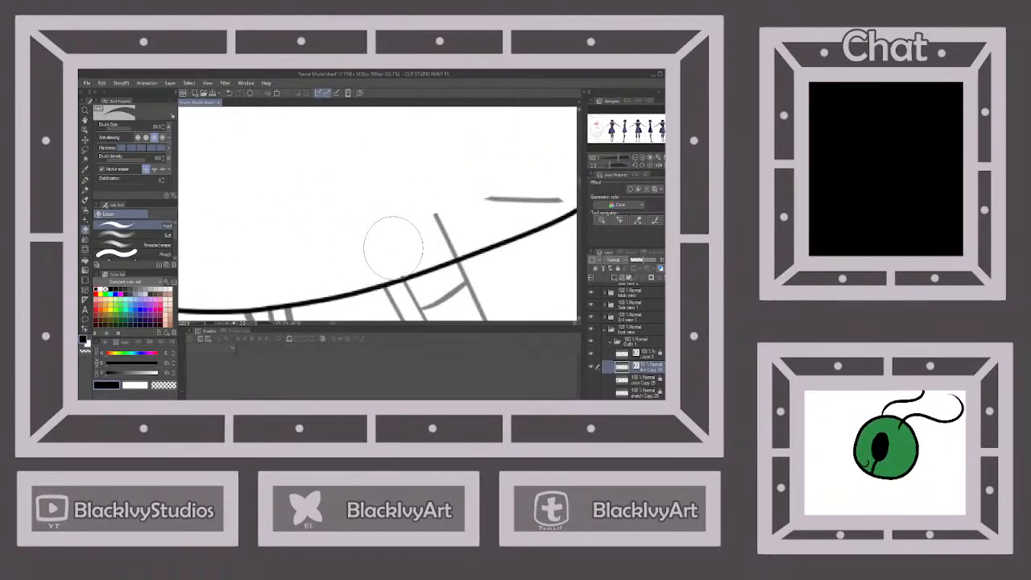
{"action": "scroll", "coordinate": [537, 185], "scroll_direction": "down", "scroll_amount": 2}
{"action": "scroll", "coordinate": [304, 231], "scroll_direction": "up", "scroll_amount": 4}
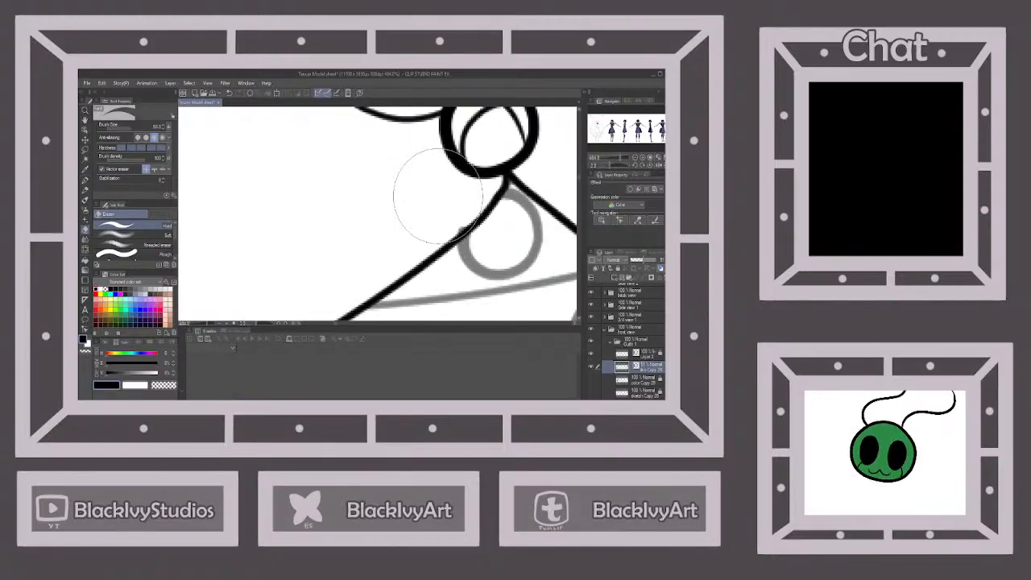
{"action": "scroll", "coordinate": [427, 156], "scroll_direction": "down", "scroll_amount": 3}
{"action": "scroll", "coordinate": [401, 160], "scroll_direction": "down", "scroll_amount": 5}
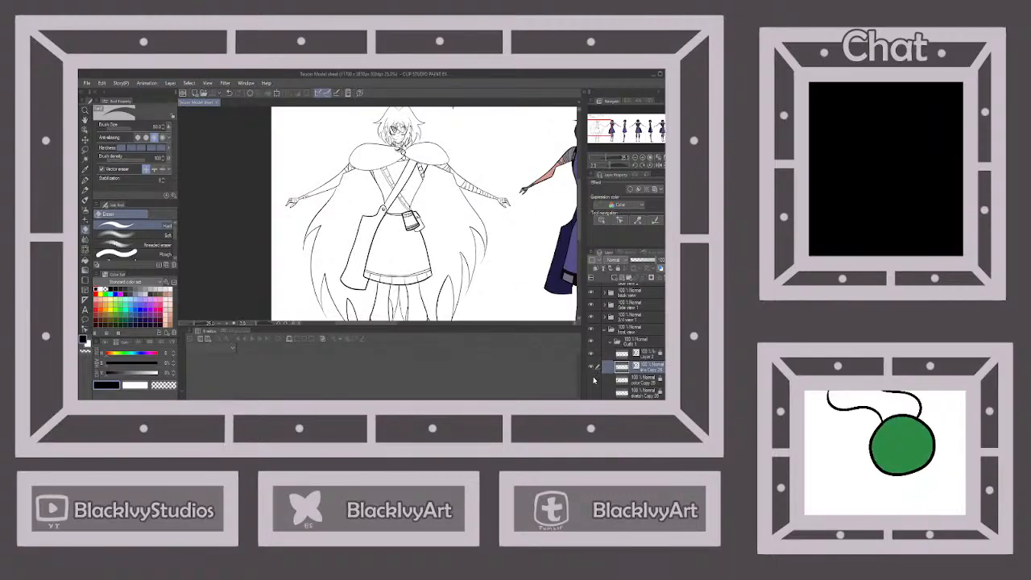
Examine the cleaned-up cloak line art with the colour copy layer toggled and beside the coloured views.
{"action": "left_click", "coordinate": [592, 380]}
{"action": "left_click", "coordinate": [592, 380]}
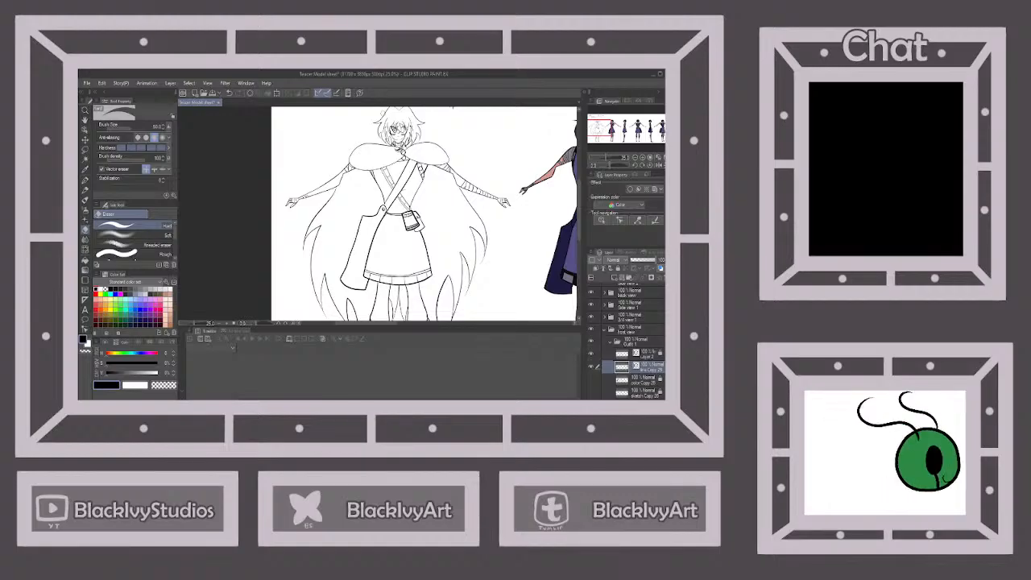
{"action": "key", "text": "ctrl+minus"}
{"action": "key", "text": "ctrl+minus"}
{"action": "key", "text": "ctrl+minus"}
{"action": "key", "text": "ctrl+minus"}
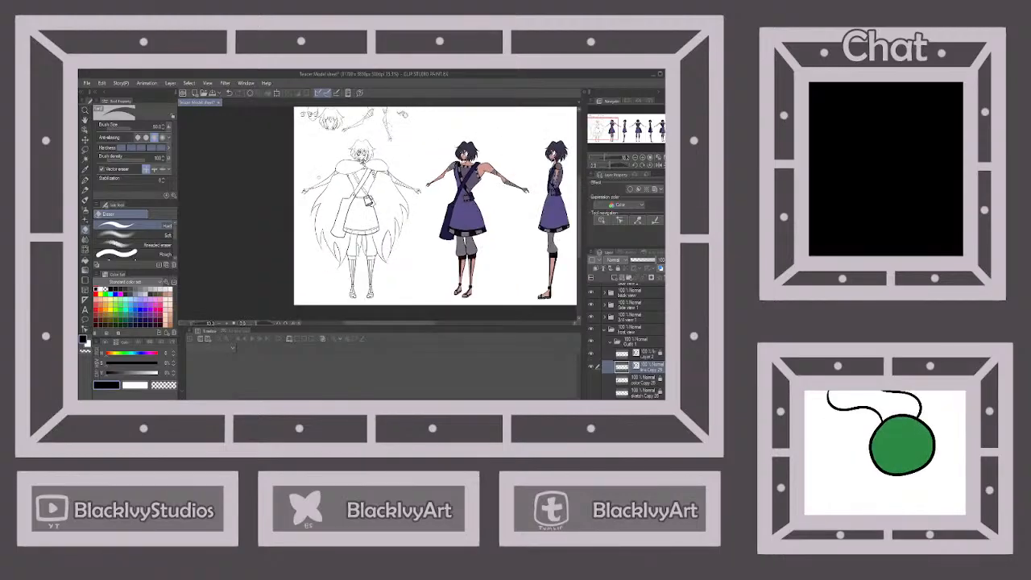
{"action": "key", "text": "ctrl+plus"}
{"action": "key", "text": "ctrl+plus"}
{"action": "key", "text": "ctrl+plus"}
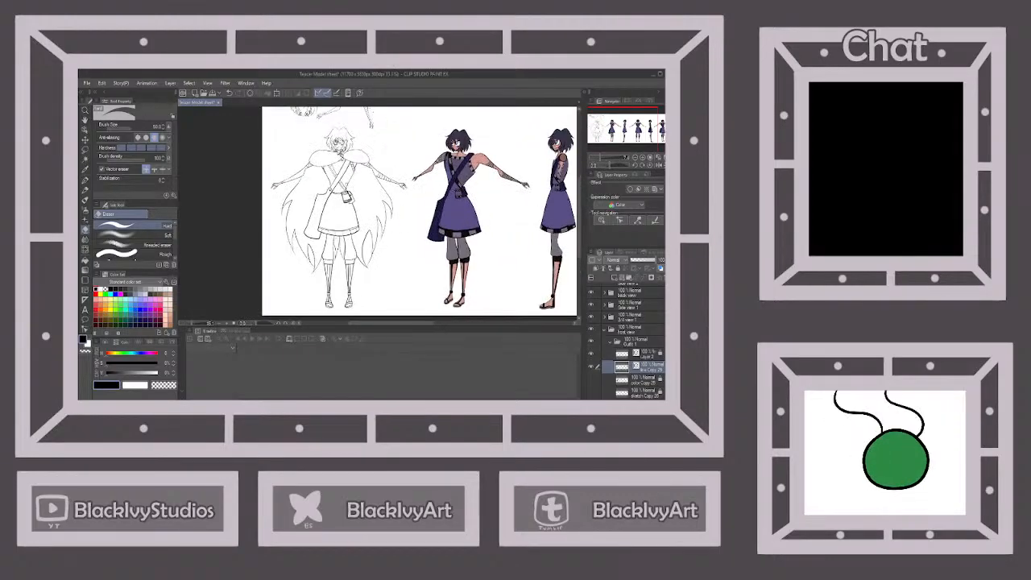
Sample the cloak's dark navy from the outfit chart document for the Fill tool and return to the model sheet.
{"action": "key", "text": "g"}
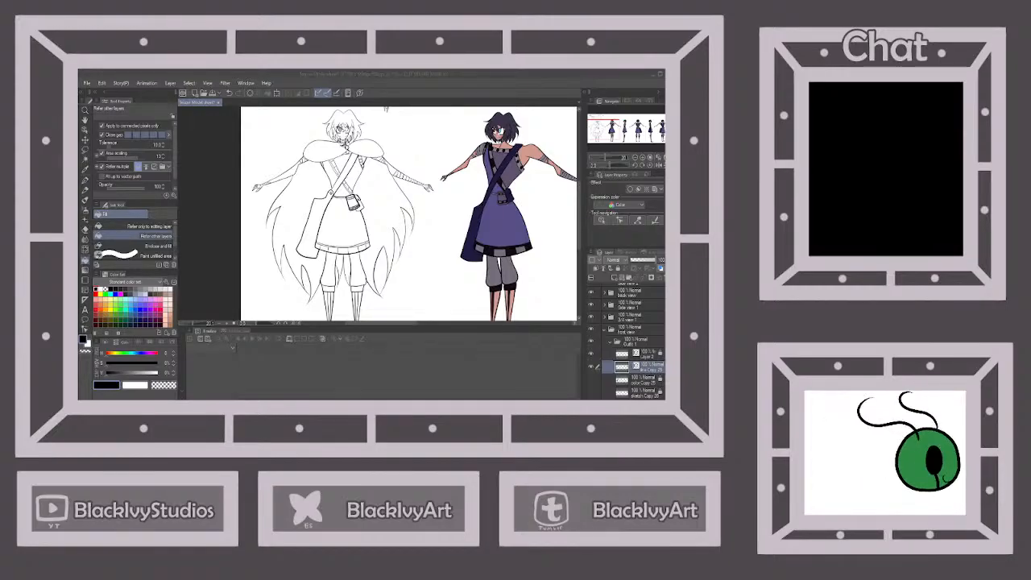
{"action": "scroll", "coordinate": [380, 303], "scroll_direction": "up", "scroll_amount": 5}
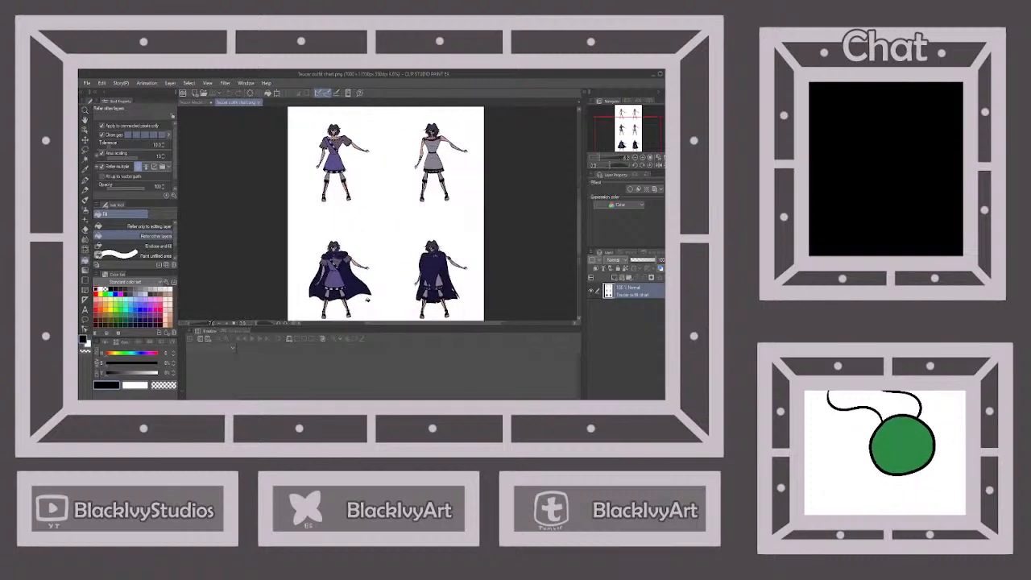
{"action": "left_click", "coordinate": [199, 101]}
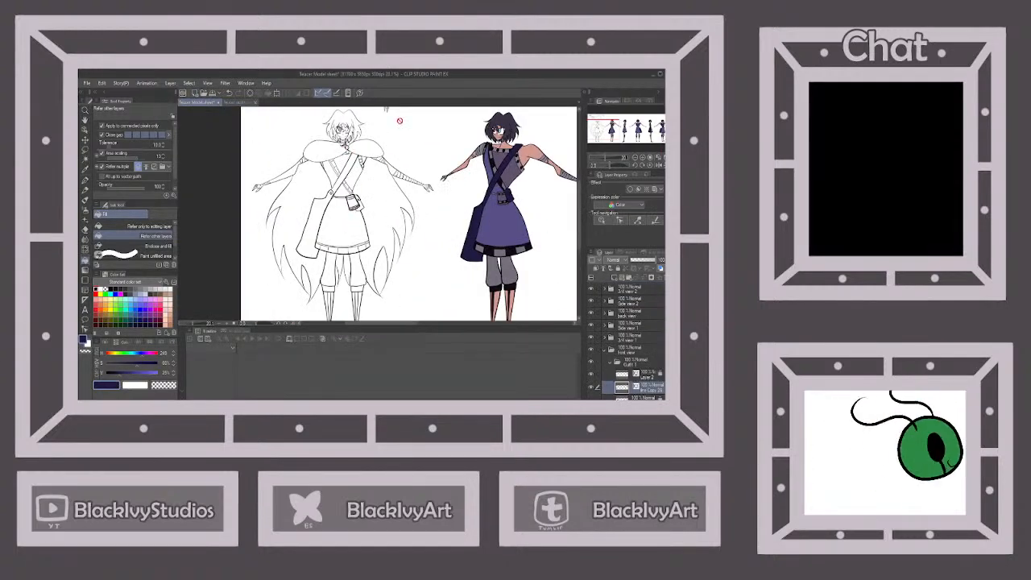
{"action": "left_click", "coordinate": [238, 104]}
{"action": "scroll", "coordinate": [277, 129], "scroll_direction": "down", "scroll_amount": 2}
{"action": "scroll", "coordinate": [274, 194], "scroll_direction": "up", "scroll_amount": 4}
{"action": "scroll", "coordinate": [288, 230], "scroll_direction": "up", "scroll_amount": 2}
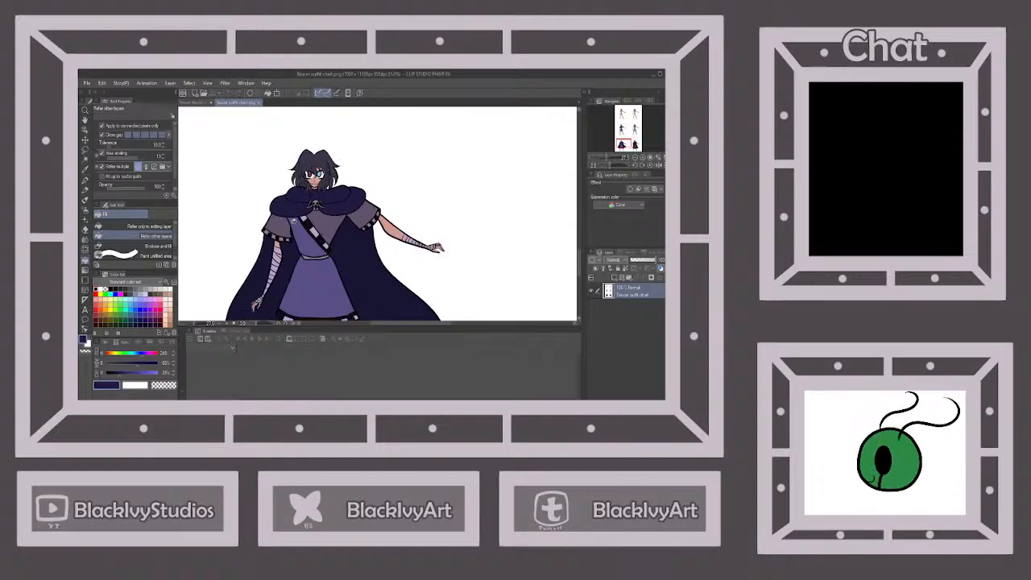
{"action": "scroll", "coordinate": [300, 228], "scroll_direction": "down", "scroll_amount": 4}
{"action": "left_click", "coordinate": [195, 102]}
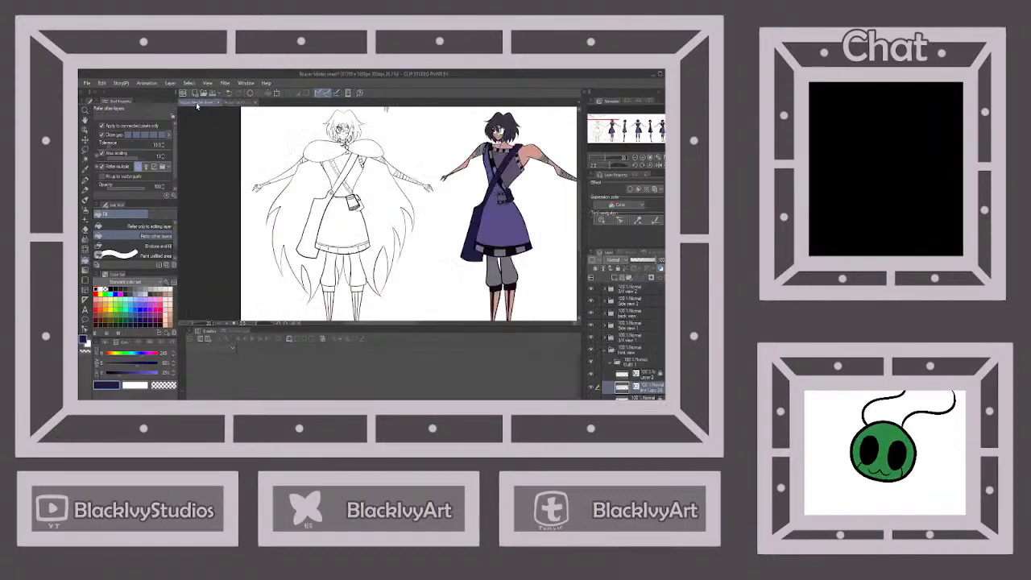
Merge Layer 2 down into the front view's line-art copy and add a new raster layer above the colour copy.
{"action": "scroll", "coordinate": [638, 346], "scroll_direction": "down", "scroll_amount": 2}
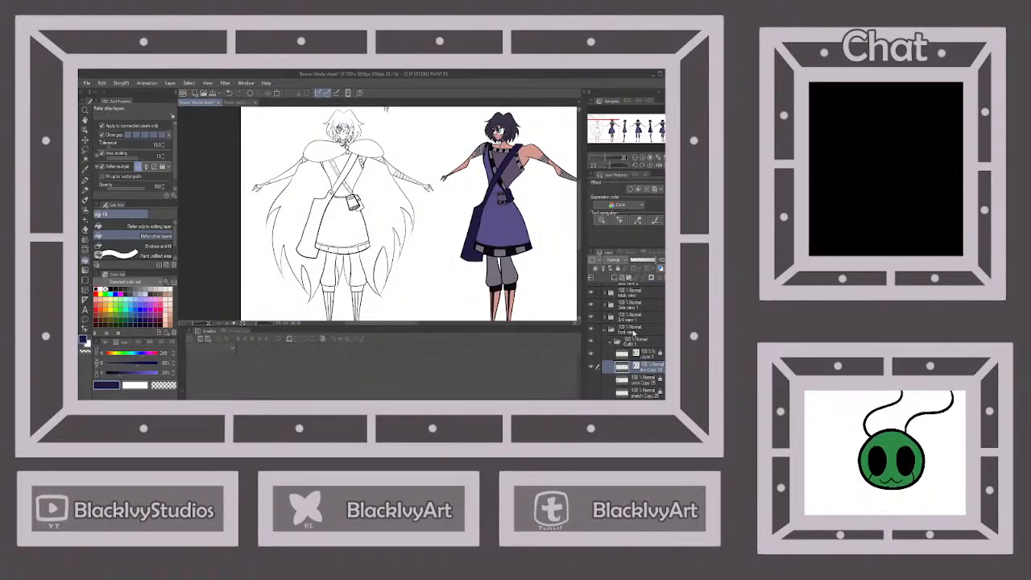
{"action": "left_click", "coordinate": [649, 356]}
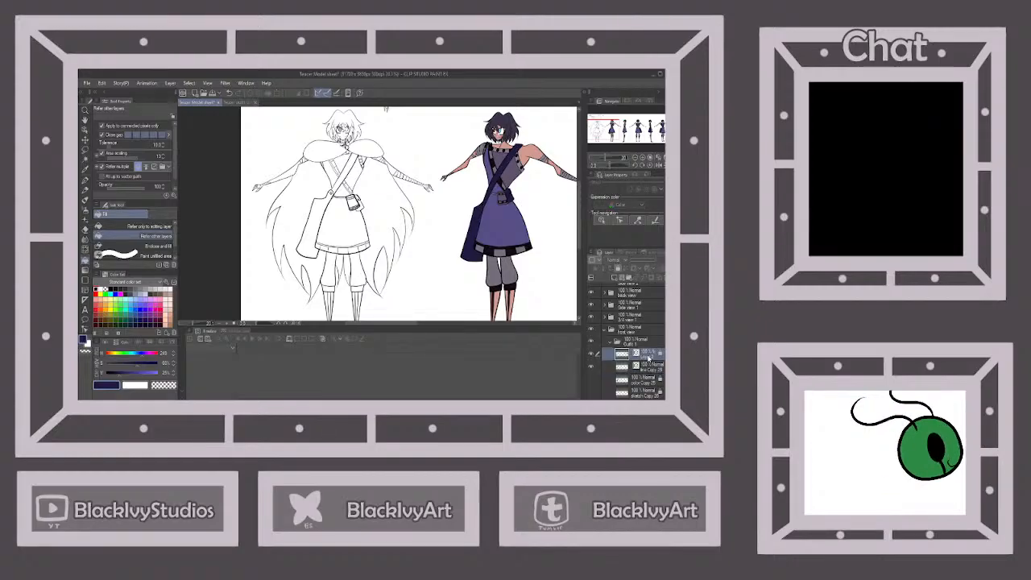
{"action": "left_click", "coordinate": [622, 278]}
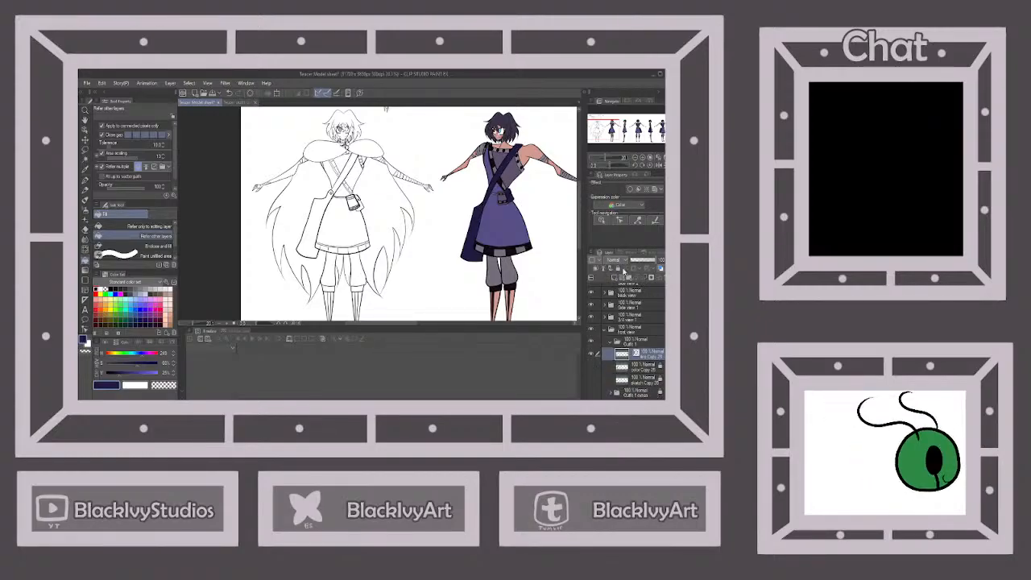
{"action": "left_click", "coordinate": [638, 363]}
{"action": "left_click", "coordinate": [615, 278]}
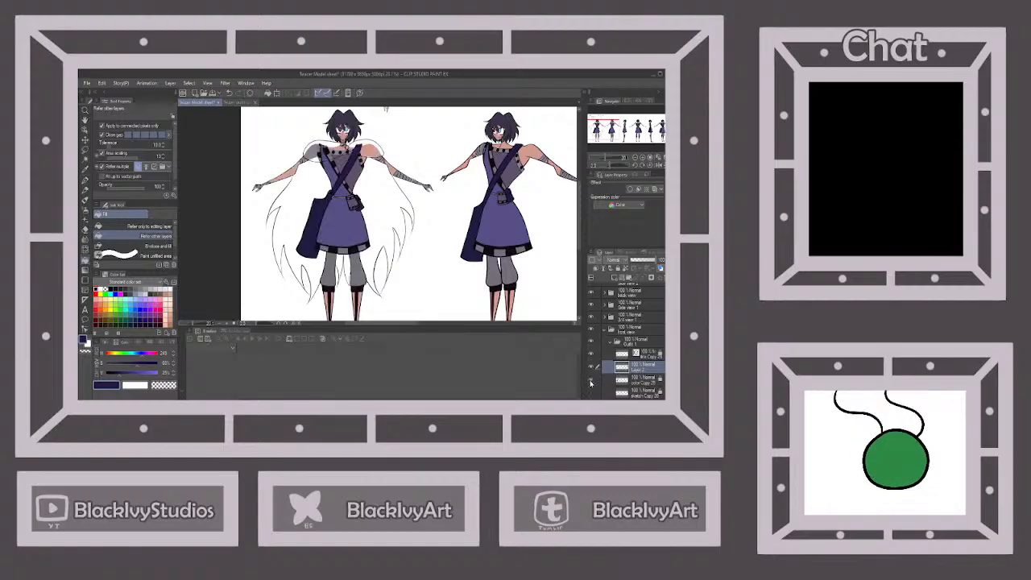
Try filling the left-hand shoulder flap and the cloak side below it with the sampled navy.
{"action": "left_click", "coordinate": [316, 160]}
{"action": "scroll", "coordinate": [324, 144], "scroll_direction": "up", "scroll_amount": 2}
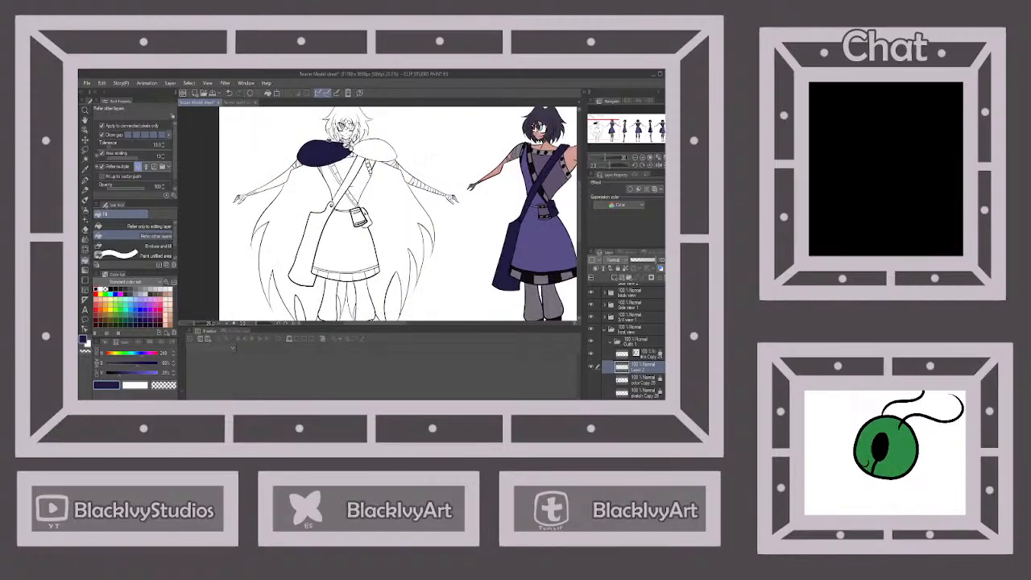
{"action": "left_click", "coordinate": [323, 233]}
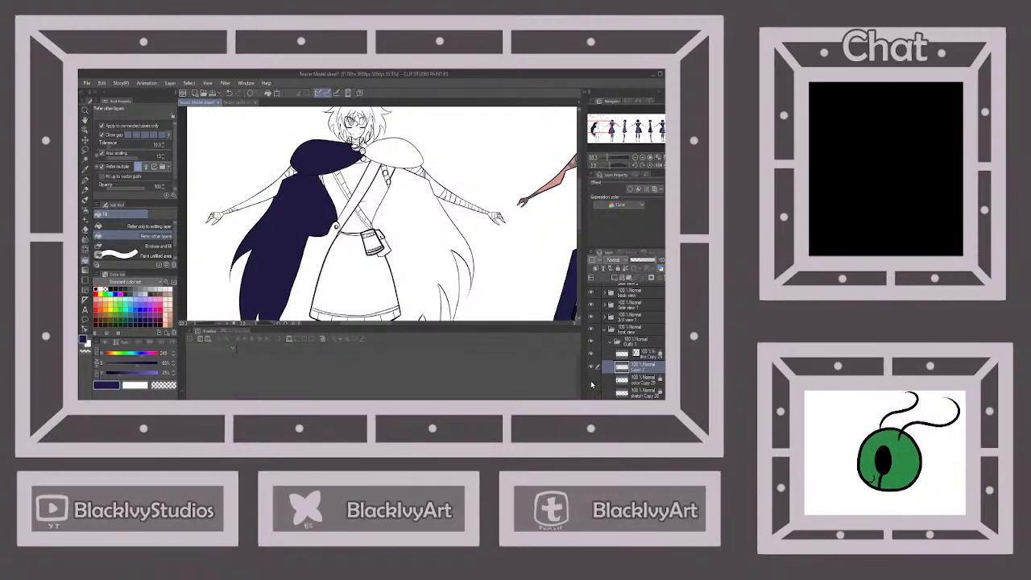
{"action": "left_click", "coordinate": [591, 382]}
{"action": "left_click", "coordinate": [591, 384]}
{"action": "key", "text": "ctrl+z"}
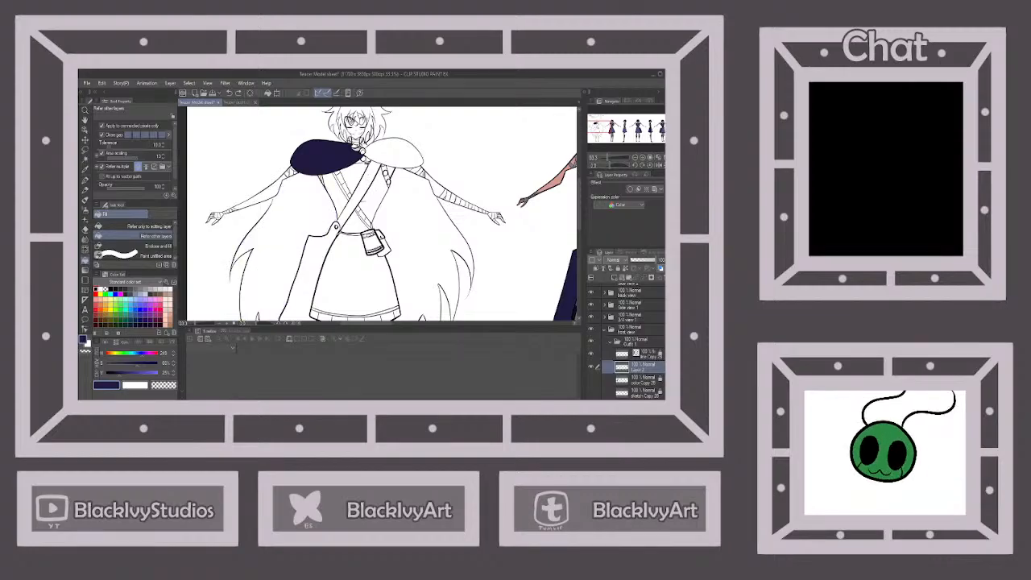
{"action": "key", "text": "ctrl+z"}
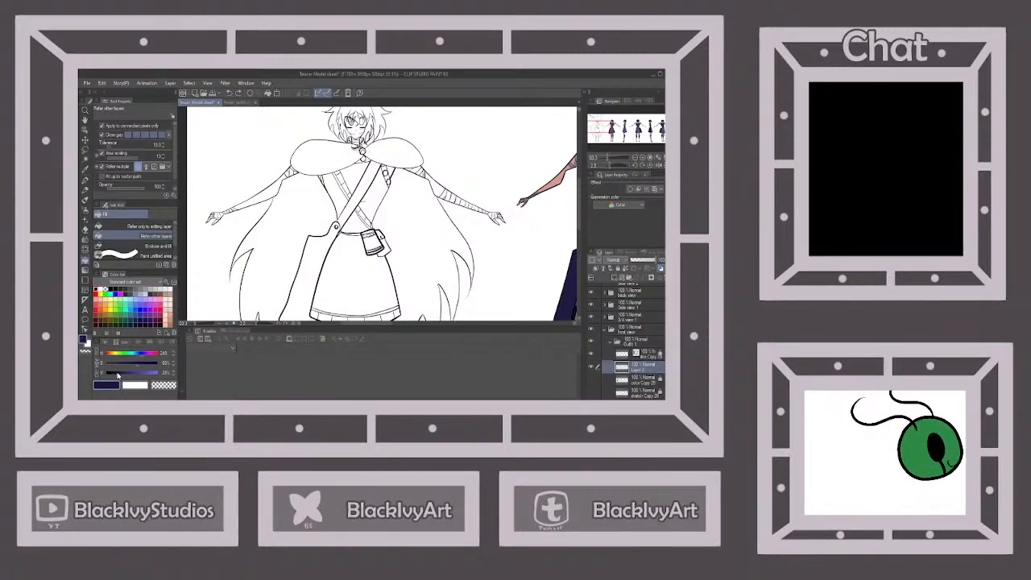
Fill both shoulder flaps of the cloak with dark navy on the new layer.
{"action": "left_click", "coordinate": [342, 154]}
{"action": "left_click", "coordinate": [380, 153]}
{"action": "scroll", "coordinate": [356, 139], "scroll_direction": "up", "scroll_amount": 5}
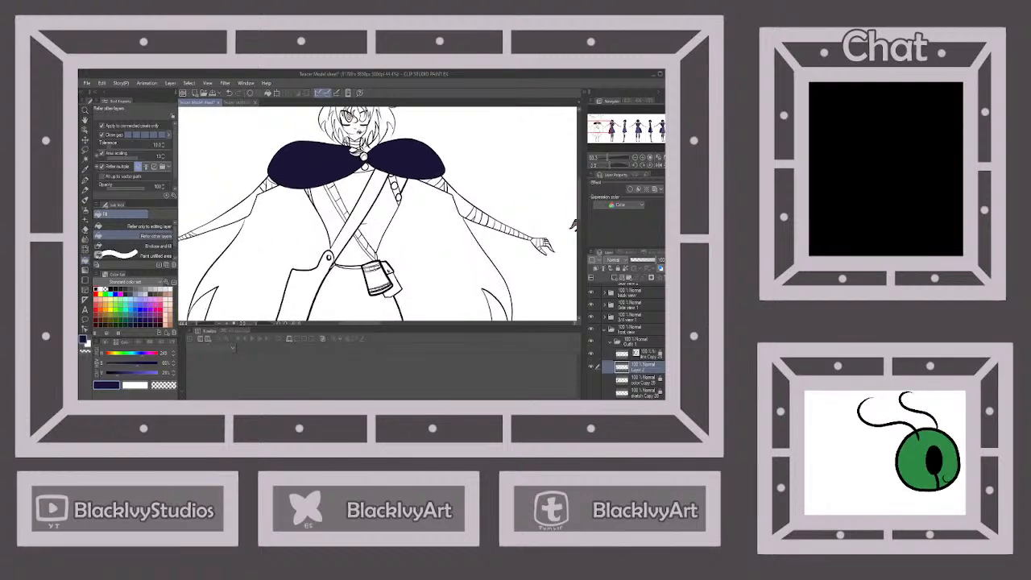
{"action": "scroll", "coordinate": [348, 164], "scroll_direction": "up", "scroll_amount": 2}
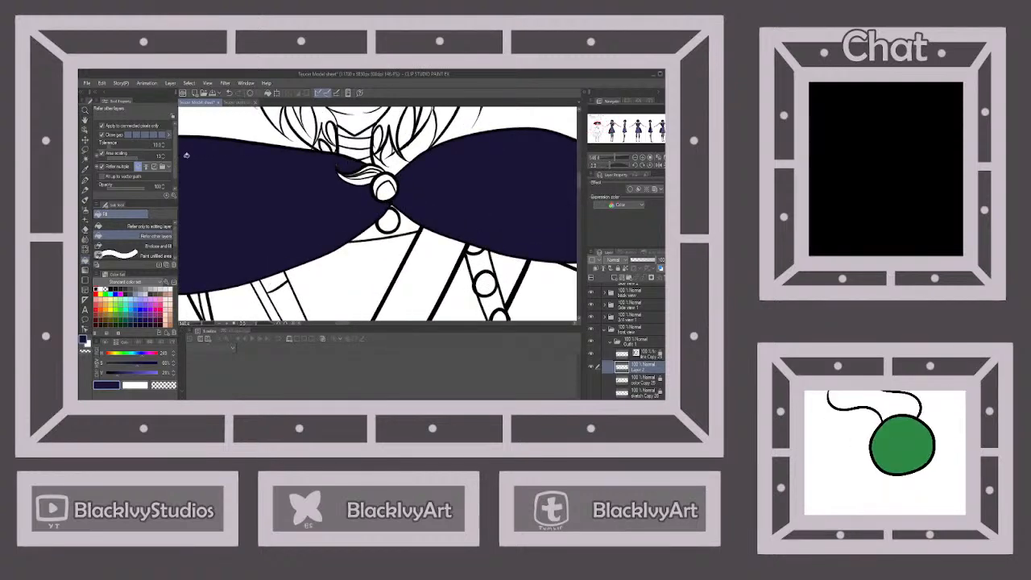
{"action": "left_click", "coordinate": [85, 179]}
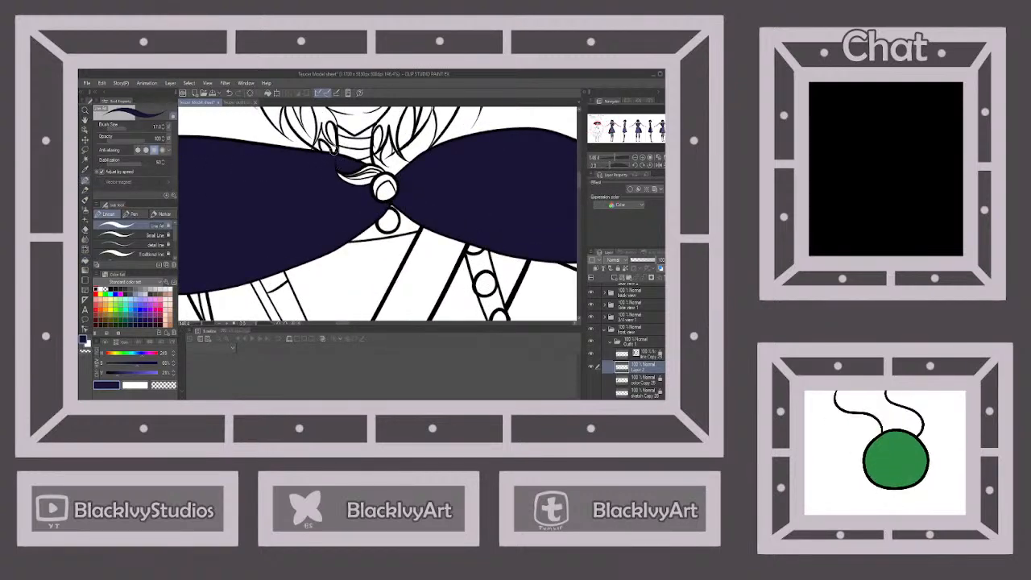
{"action": "scroll", "coordinate": [330, 155], "scroll_direction": "down", "scroll_amount": 8}
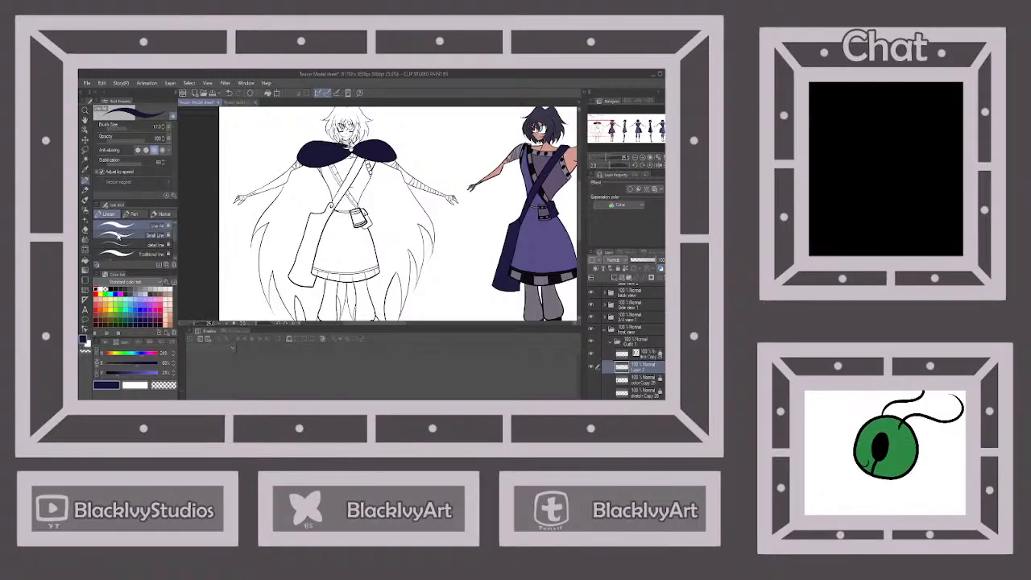
Darken the navy and fill the cloak's hanging sides behind the body with it.
{"action": "left_click", "coordinate": [86, 260]}
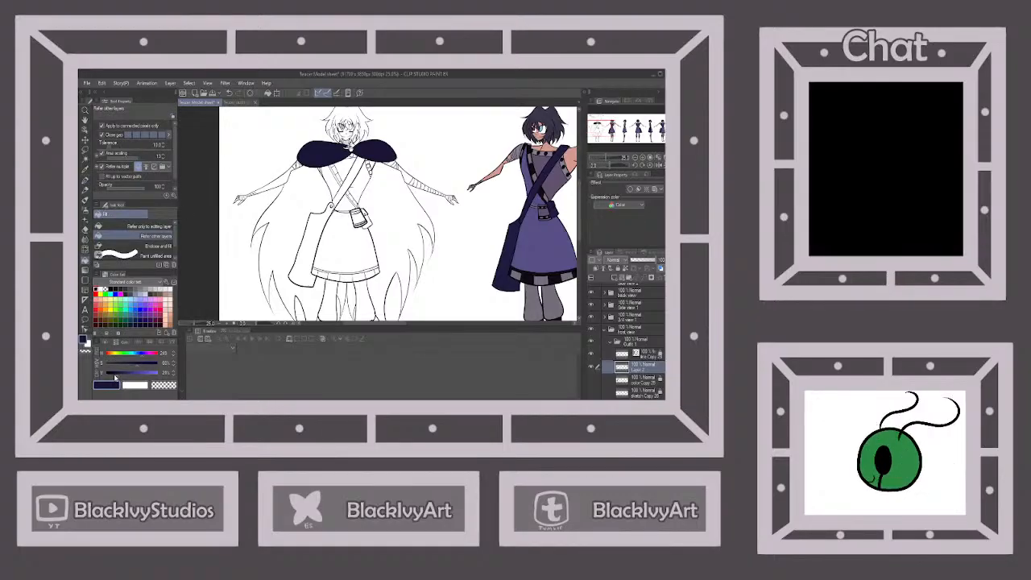
{"action": "left_click", "coordinate": [296, 222]}
{"action": "left_click", "coordinate": [391, 206]}
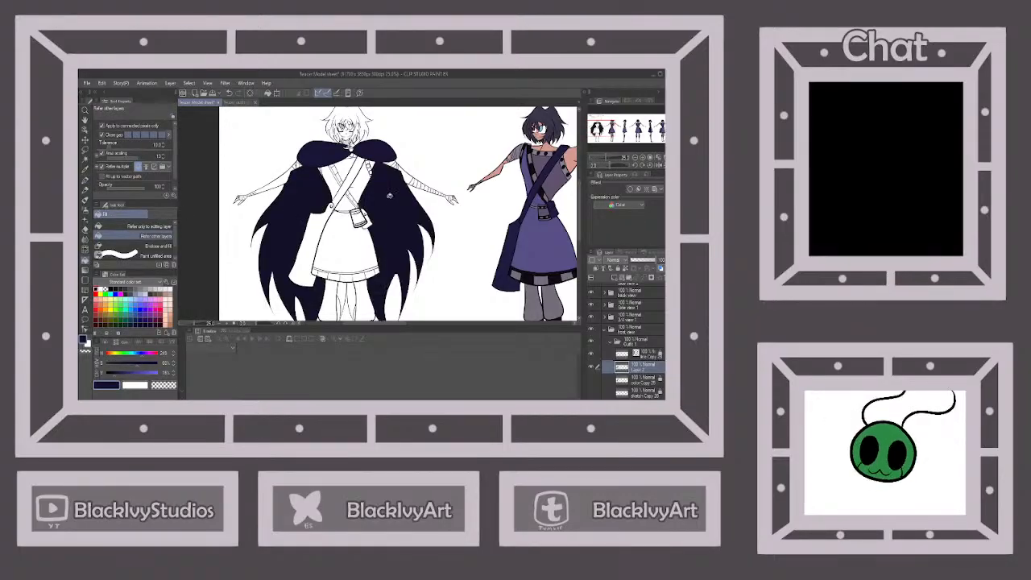
{"action": "scroll", "coordinate": [396, 110], "scroll_direction": "down", "scroll_amount": 2}
{"action": "scroll", "coordinate": [366, 211], "scroll_direction": "up", "scroll_amount": 3}
{"action": "scroll", "coordinate": [364, 267], "scroll_direction": "up", "scroll_amount": 2}
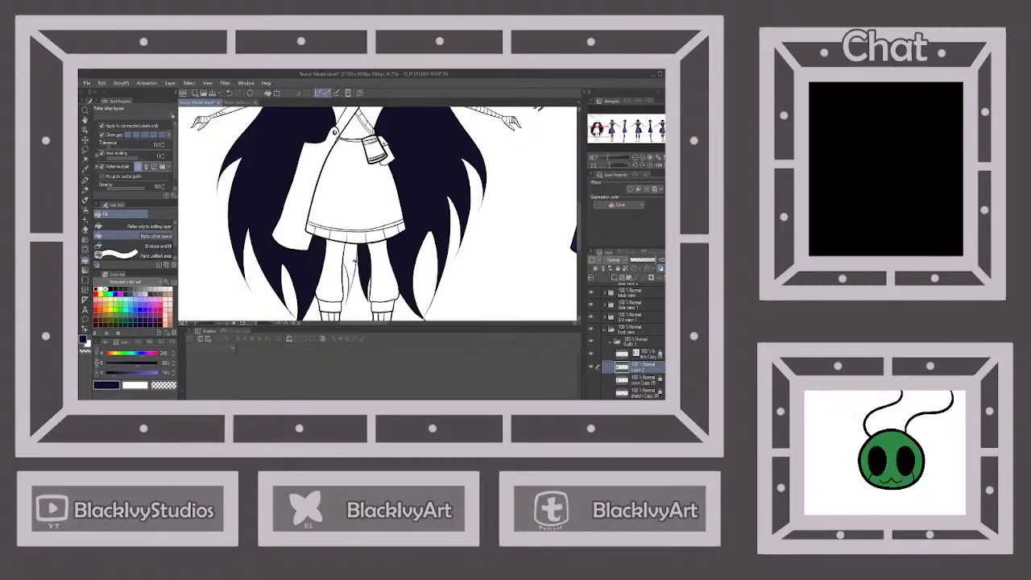
Clean up the navy overflow at the tips of the cloak strips hanging between the legs with the Line Art pen.
{"action": "left_click", "coordinate": [86, 187]}
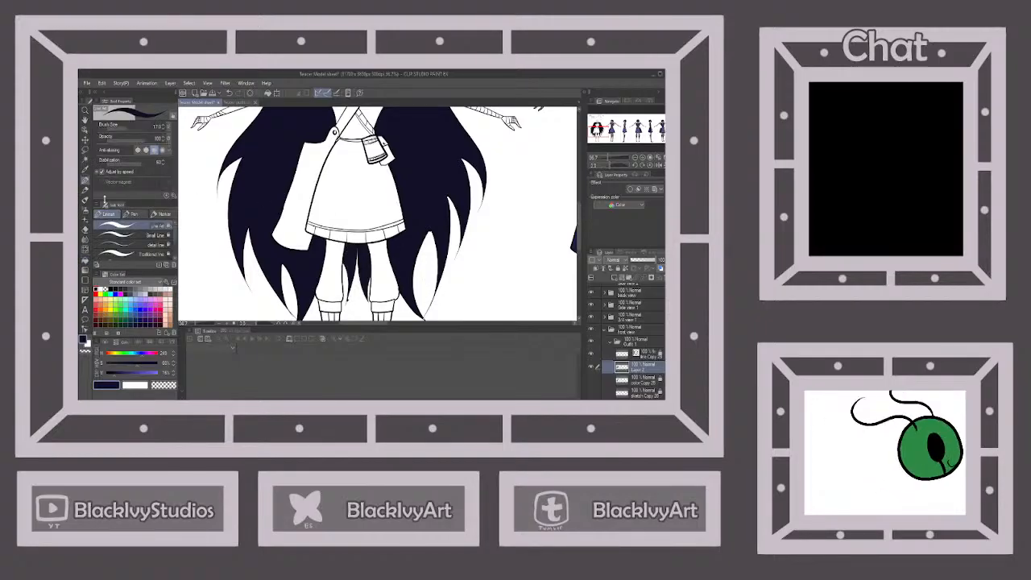
{"action": "scroll", "coordinate": [358, 259], "scroll_direction": "down", "scroll_amount": 2}
{"action": "scroll", "coordinate": [359, 259], "scroll_direction": "up", "scroll_amount": 4}
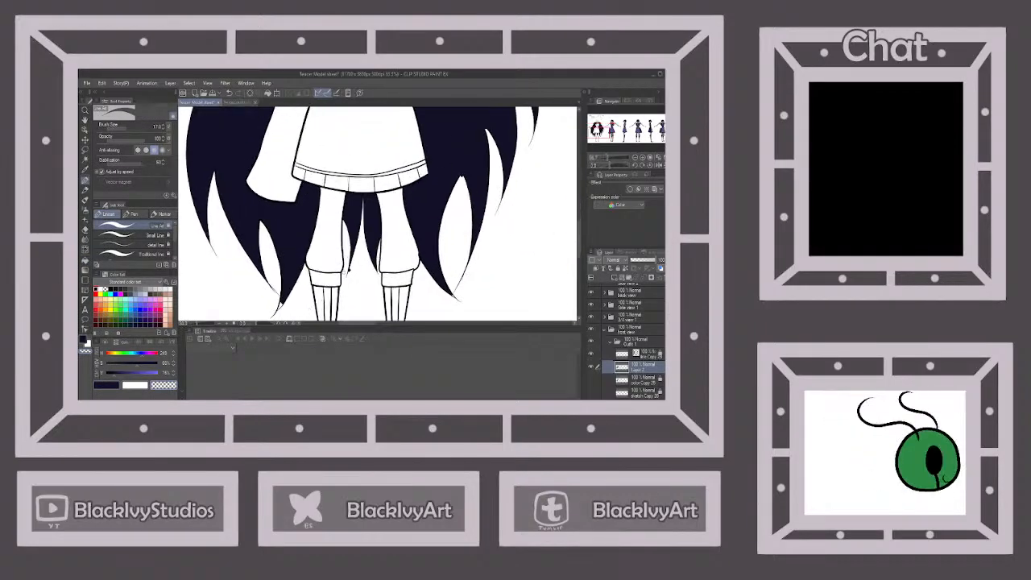
{"action": "scroll", "coordinate": [354, 266], "scroll_direction": "up", "scroll_amount": 3}
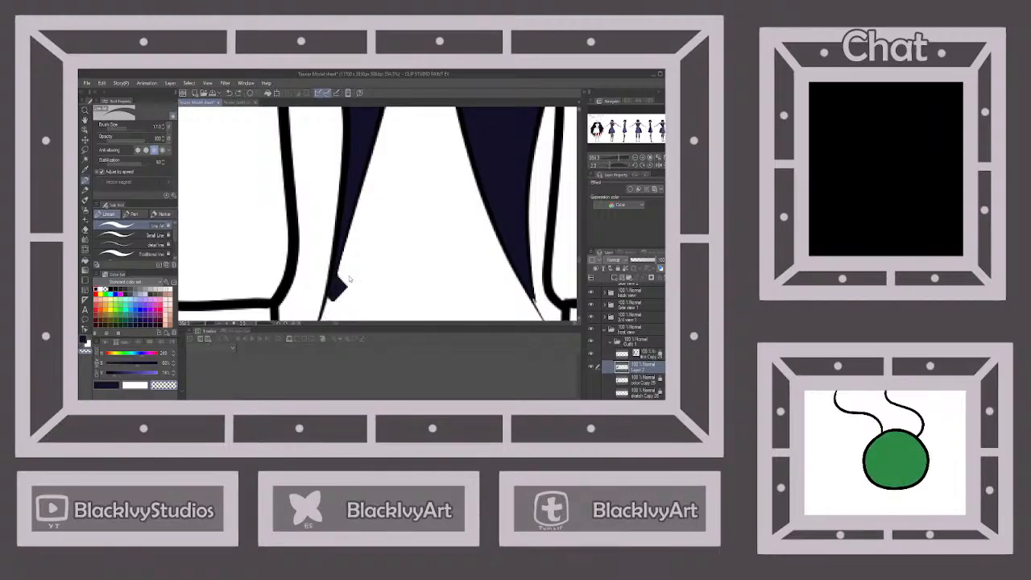
{"action": "scroll", "coordinate": [379, 277], "scroll_direction": "down", "scroll_amount": 3}
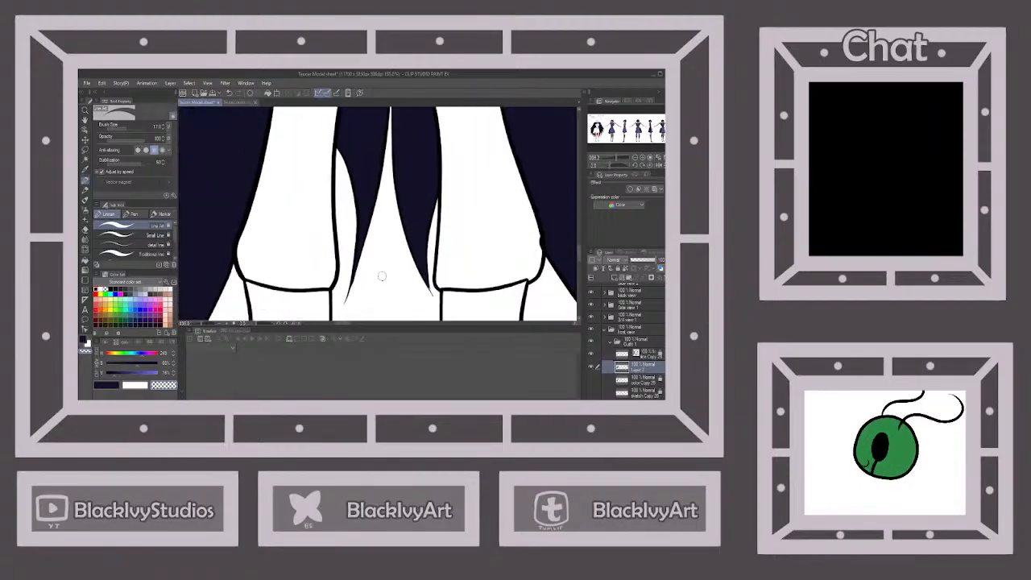
{"action": "scroll", "coordinate": [389, 269], "scroll_direction": "down", "scroll_amount": 4}
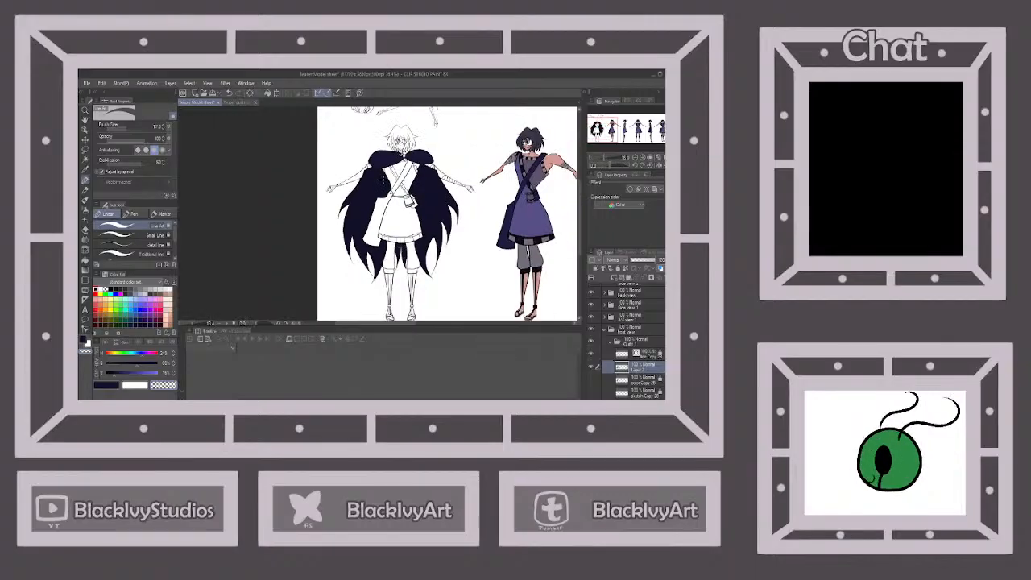
Switch to the Small Line pen and paint navy into the unfilled tip of the cloak's outermost left-hand point.
{"action": "scroll", "coordinate": [379, 185], "scroll_direction": "up", "scroll_amount": 2}
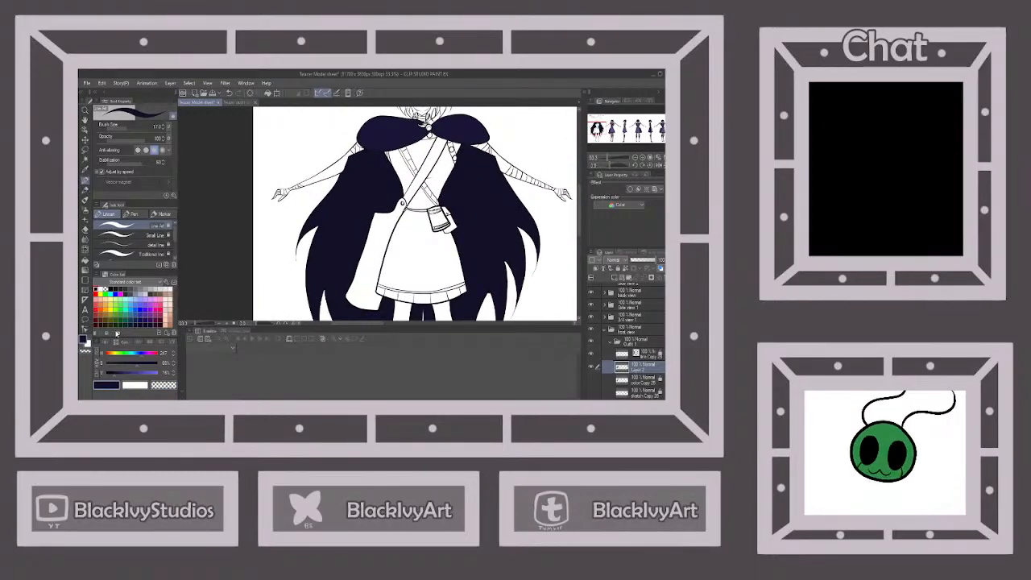
{"action": "left_click", "coordinate": [129, 235]}
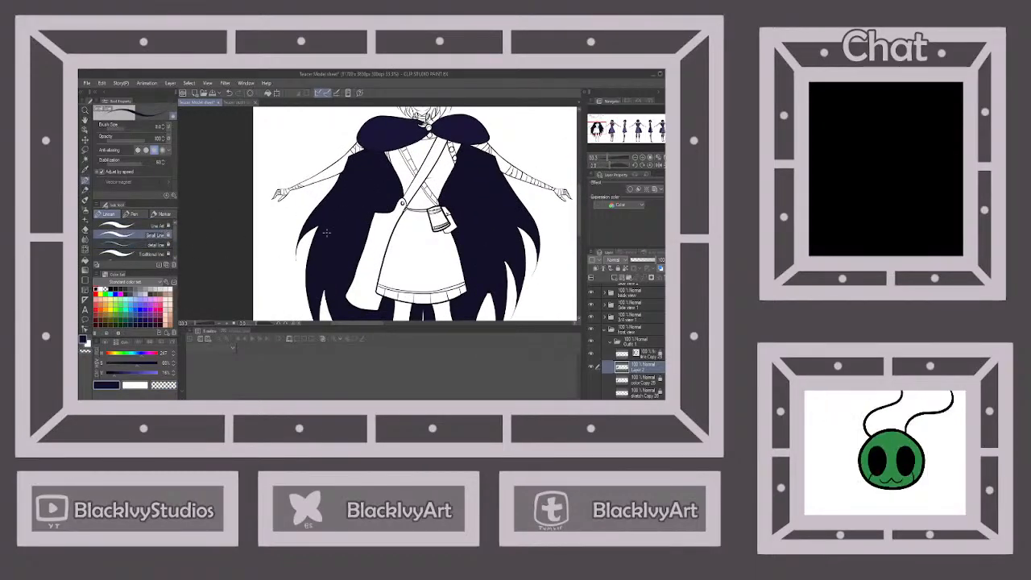
{"action": "scroll", "coordinate": [357, 241], "scroll_direction": "up", "scroll_amount": 1}
{"action": "scroll", "coordinate": [275, 184], "scroll_direction": "up", "scroll_amount": 8}
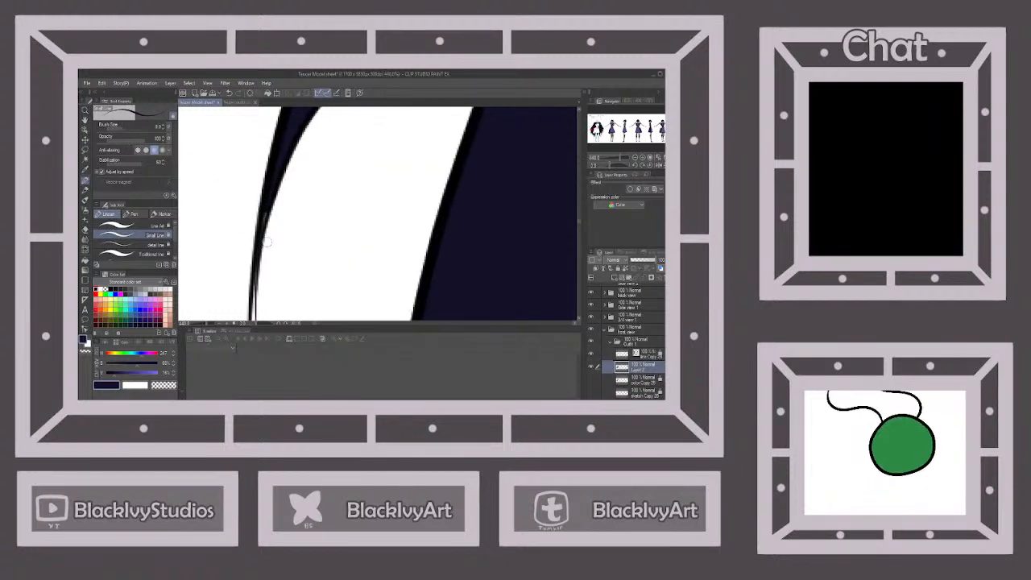
{"action": "scroll", "coordinate": [248, 223], "scroll_direction": "up", "scroll_amount": 2}
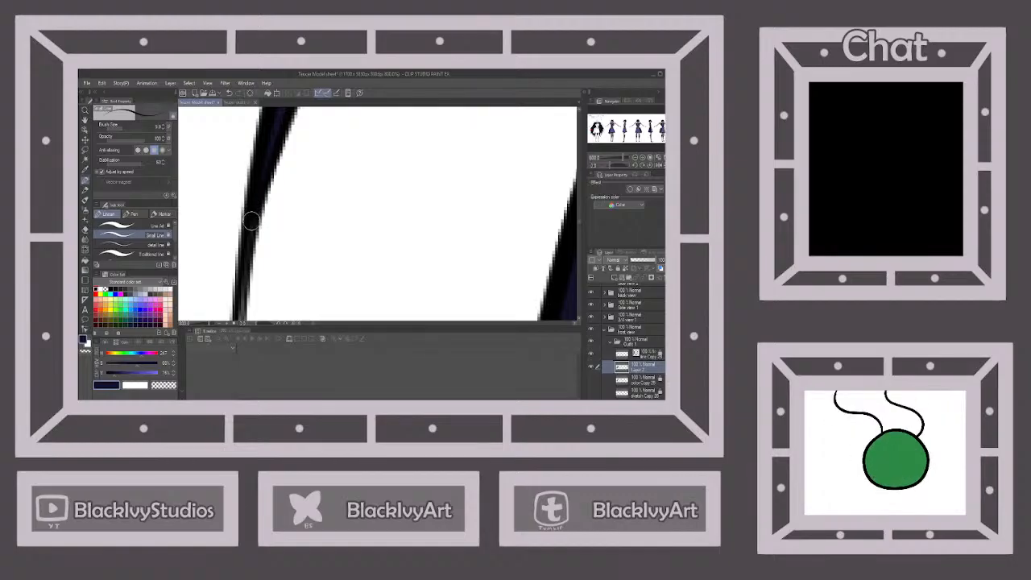
{"action": "left_click_drag", "start_coordinate": [248, 233], "coordinate": [244, 279]}
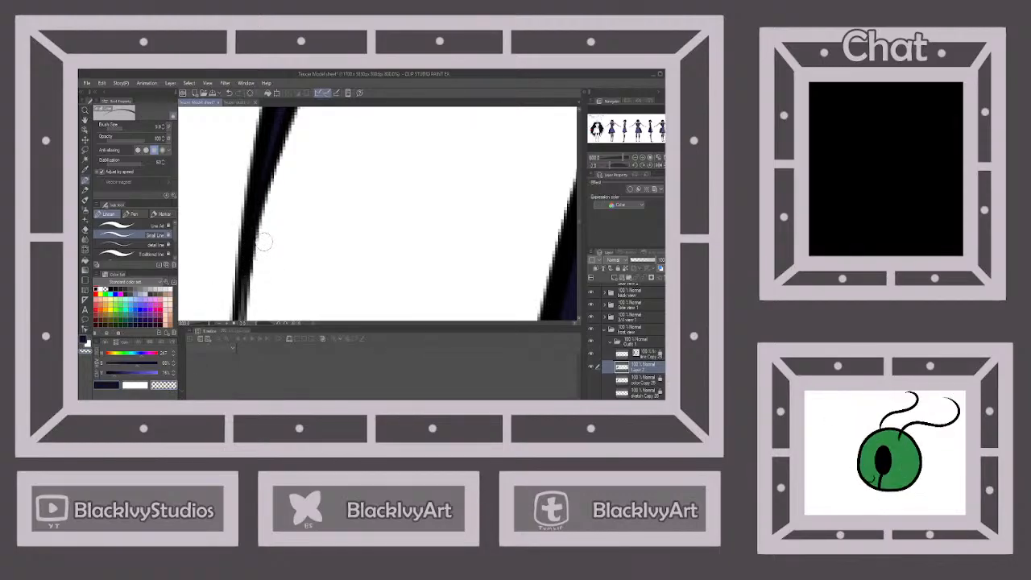
{"action": "scroll", "coordinate": [267, 225], "scroll_direction": "down", "scroll_amount": 1}
{"action": "scroll", "coordinate": [272, 225], "scroll_direction": "down", "scroll_amount": 8}
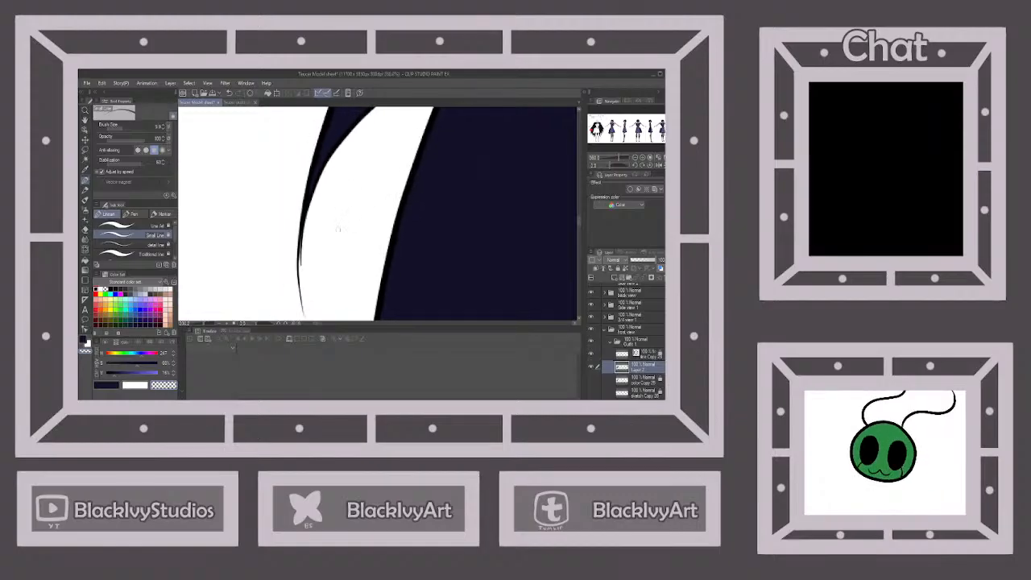
{"action": "scroll", "coordinate": [391, 211], "scroll_direction": "down", "scroll_amount": 3}
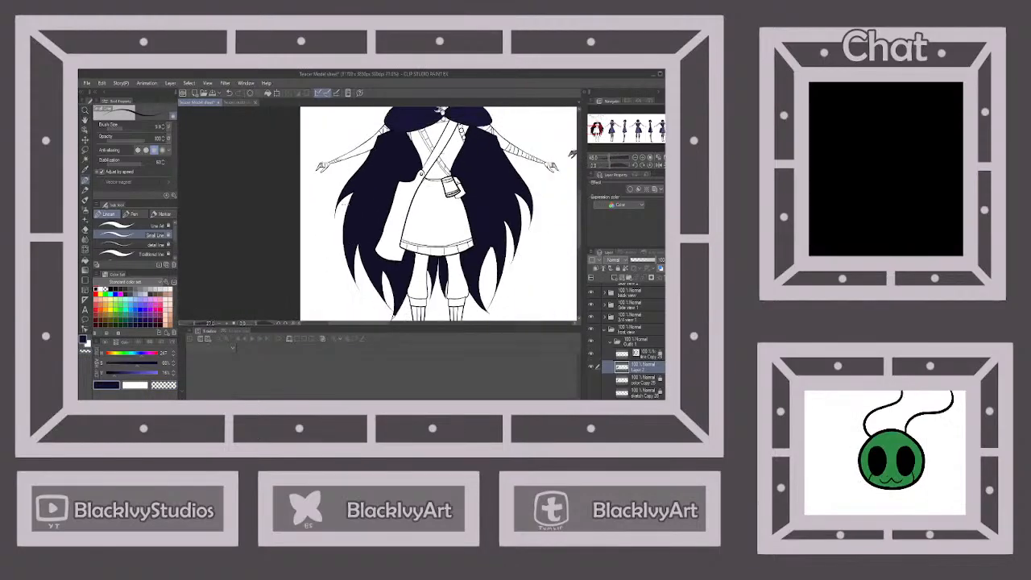
Reduce the brush size and paint navy into the narrow tip of the second left-hand cloak point.
{"action": "scroll", "coordinate": [465, 249], "scroll_direction": "up", "scroll_amount": 4}
{"action": "scroll", "coordinate": [466, 249], "scroll_direction": "up", "scroll_amount": 4}
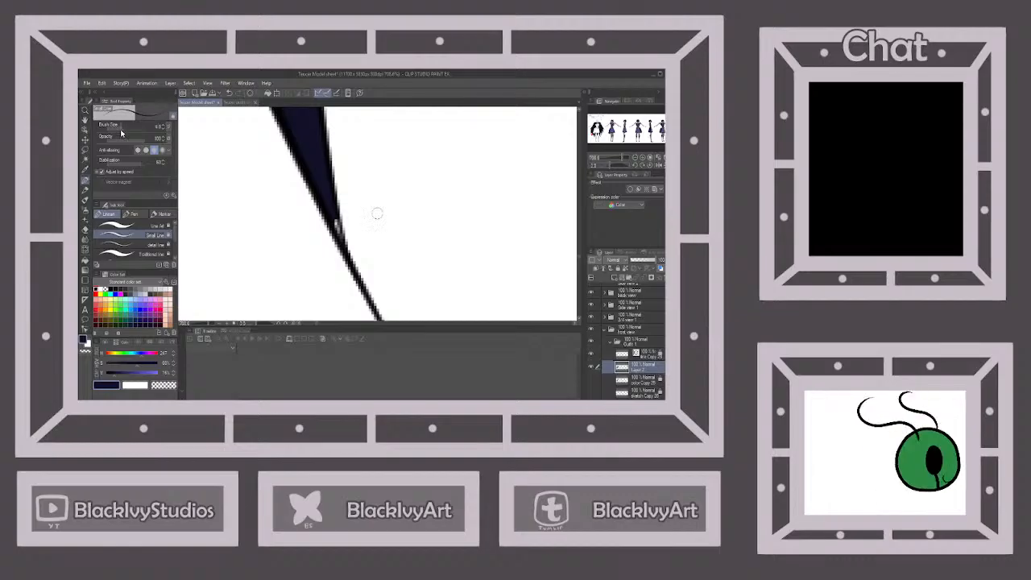
{"action": "scroll", "coordinate": [375, 242], "scroll_direction": "up", "scroll_amount": 2}
{"action": "left_click_drag", "start_coordinate": [300, 193], "coordinate": [320, 244]}
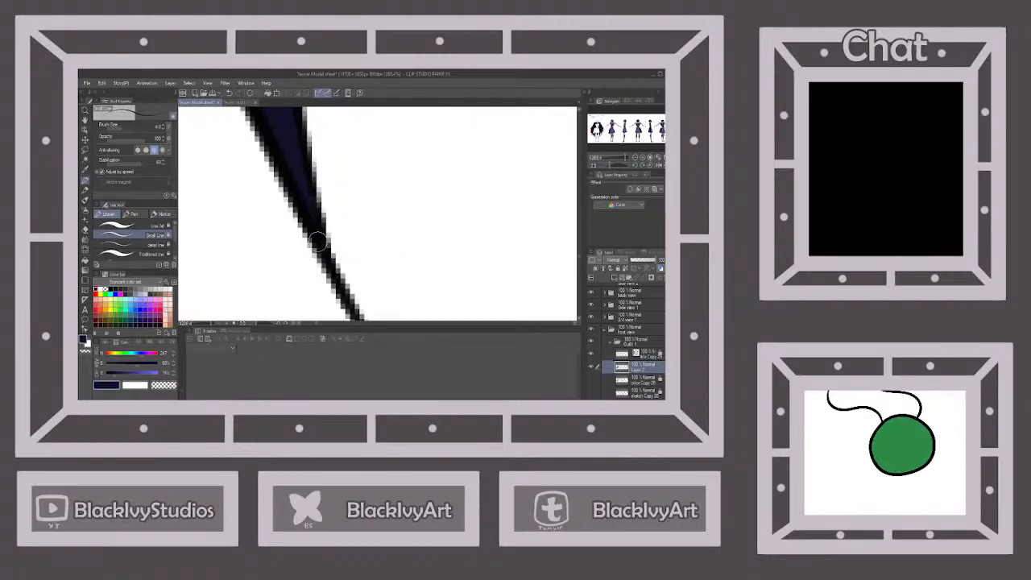
{"action": "scroll", "coordinate": [301, 148], "scroll_direction": "down", "scroll_amount": 4}
Paint navy into the small gap at the tip of the third left-hand cloak point.
{"action": "scroll", "coordinate": [301, 149], "scroll_direction": "down", "scroll_amount": 3}
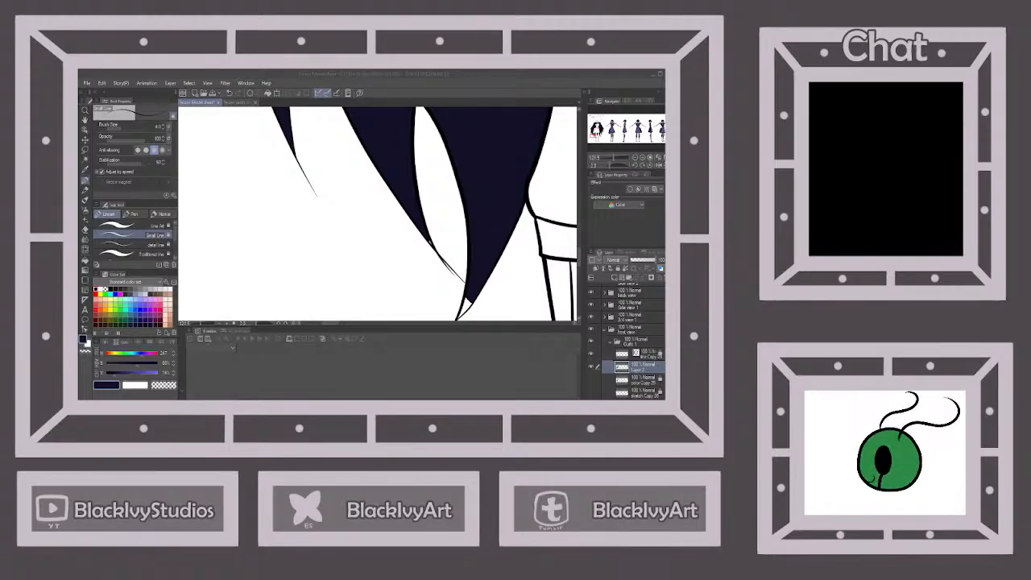
{"action": "scroll", "coordinate": [421, 234], "scroll_direction": "up", "scroll_amount": 5}
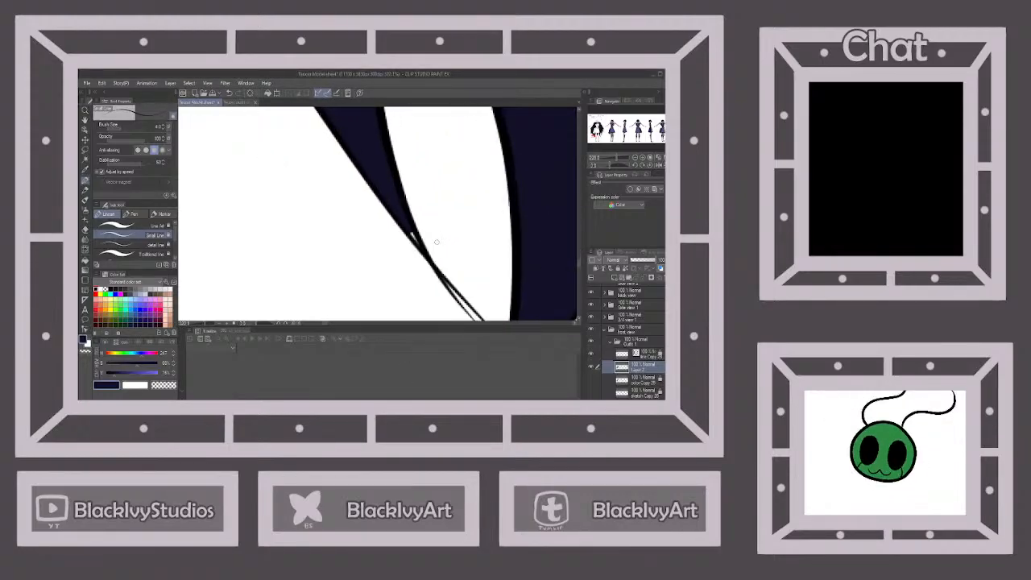
{"action": "scroll", "coordinate": [417, 241], "scroll_direction": "up", "scroll_amount": 2}
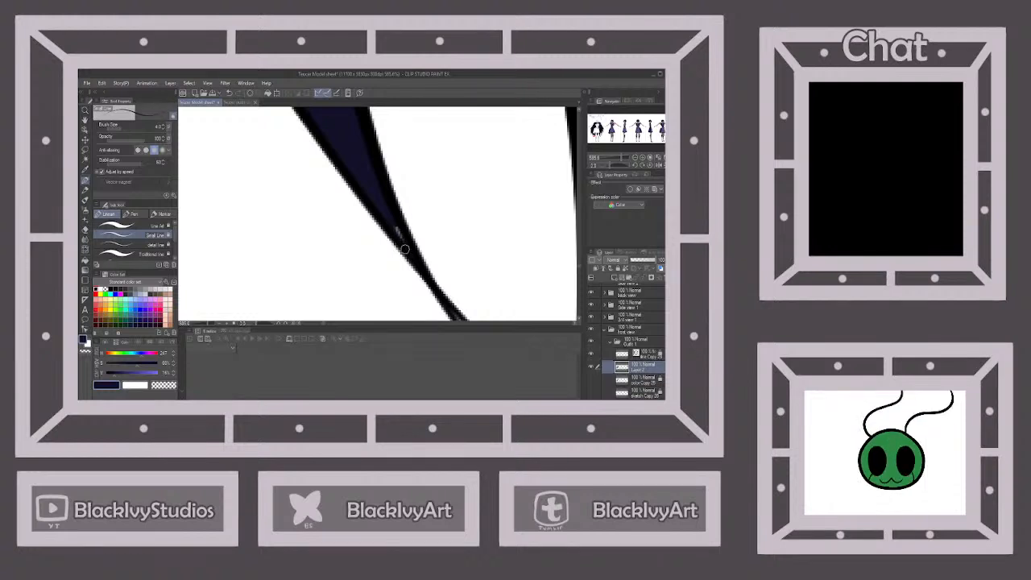
{"action": "scroll", "coordinate": [386, 214], "scroll_direction": "down", "scroll_amount": 5}
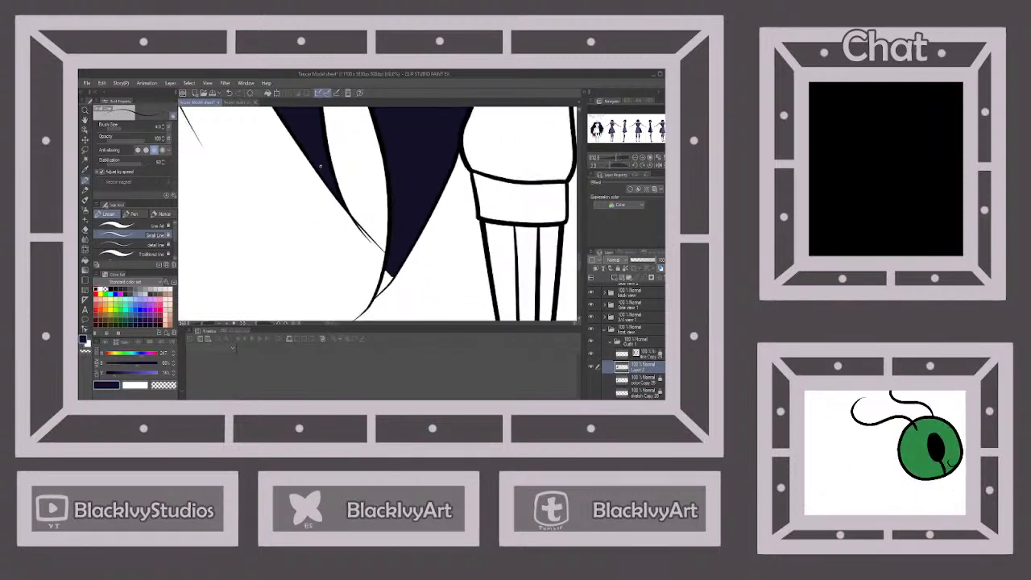
Fill the empty tip of the lowest left-hand cloak point beside the leg with navy and touch up its remaining gap.
{"action": "left_click", "coordinate": [84, 260]}
{"action": "scroll", "coordinate": [363, 243], "scroll_direction": "up", "scroll_amount": 3}
{"action": "left_click", "coordinate": [83, 183]}
{"action": "scroll", "coordinate": [347, 257], "scroll_direction": "up", "scroll_amount": 6}
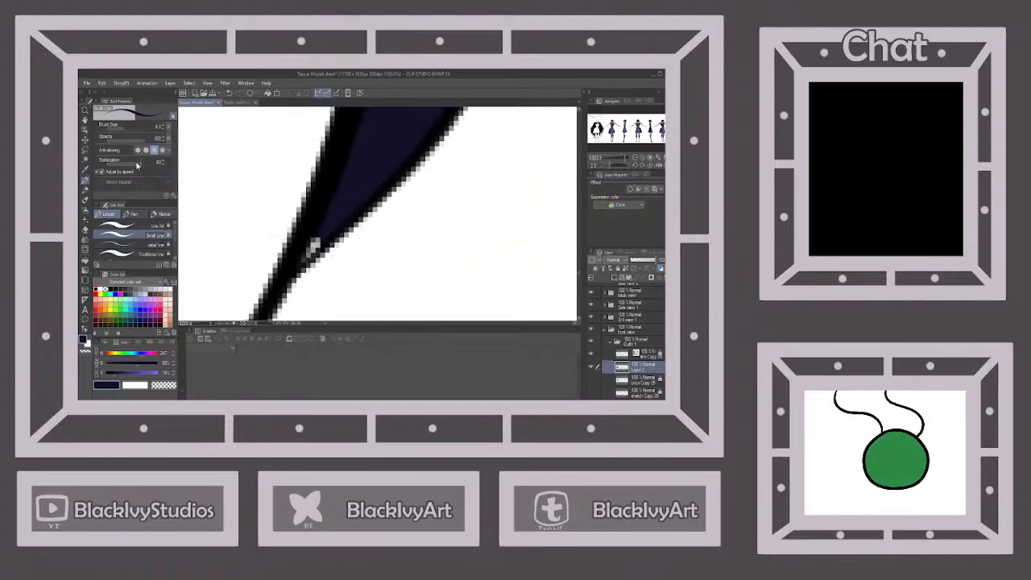
{"action": "scroll", "coordinate": [288, 233], "scroll_direction": "up", "scroll_amount": 3}
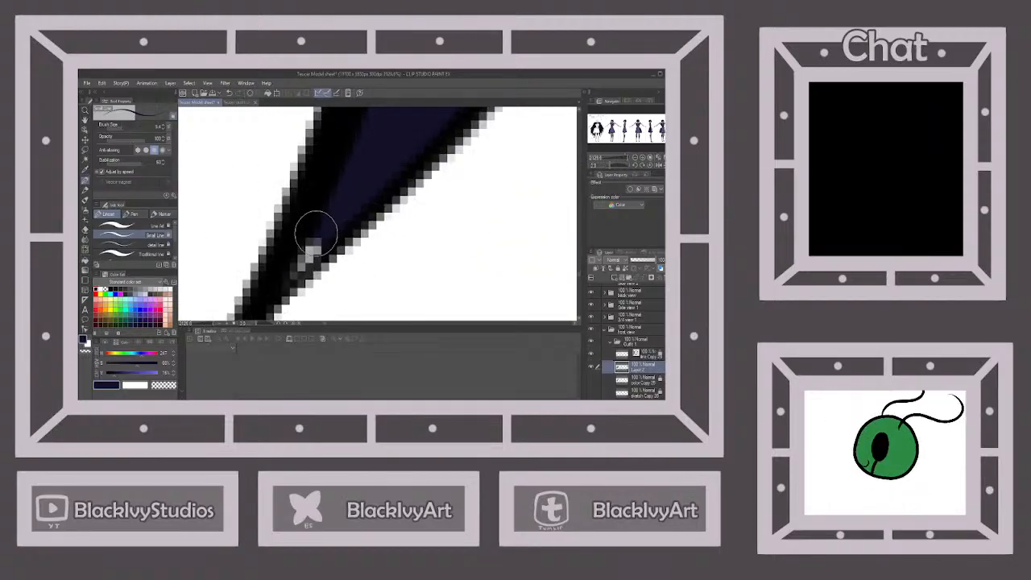
{"action": "scroll", "coordinate": [295, 242], "scroll_direction": "down", "scroll_amount": 8}
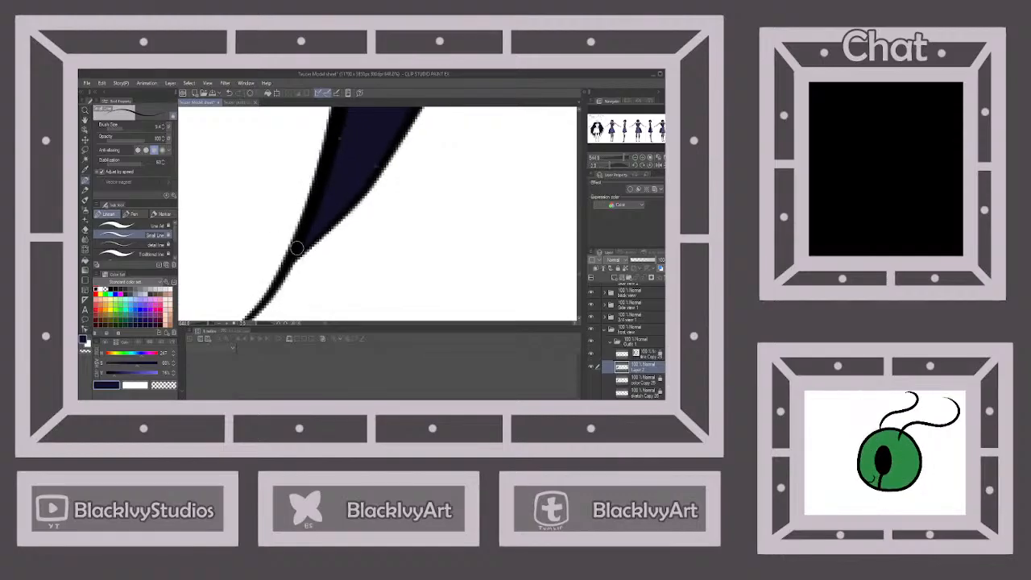
{"action": "scroll", "coordinate": [296, 248], "scroll_direction": "down", "scroll_amount": 8}
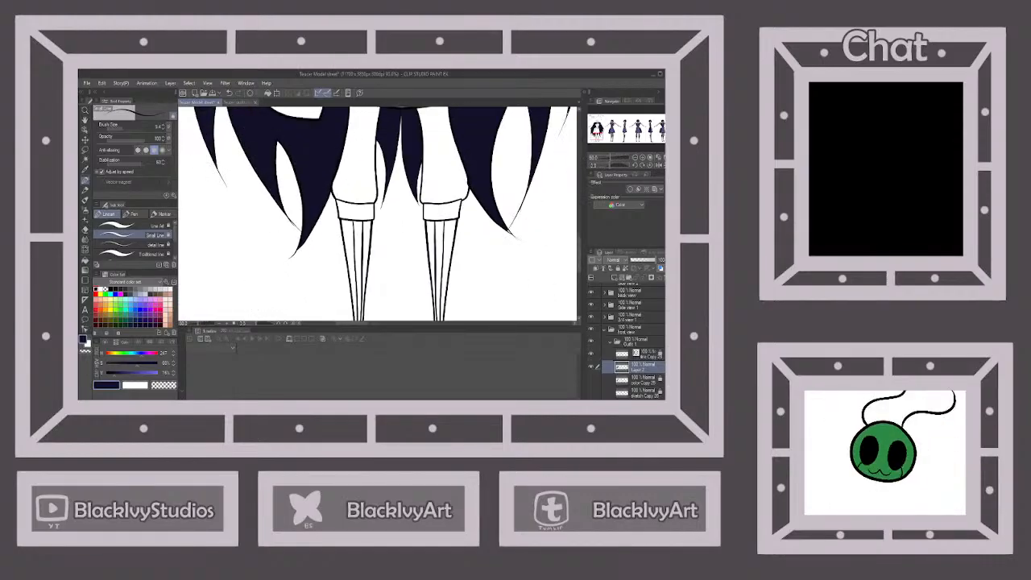
Paint navy into the narrow tip of the inner cloak strip beside the right-hand leg.
{"action": "scroll", "coordinate": [406, 201], "scroll_direction": "up", "scroll_amount": 6}
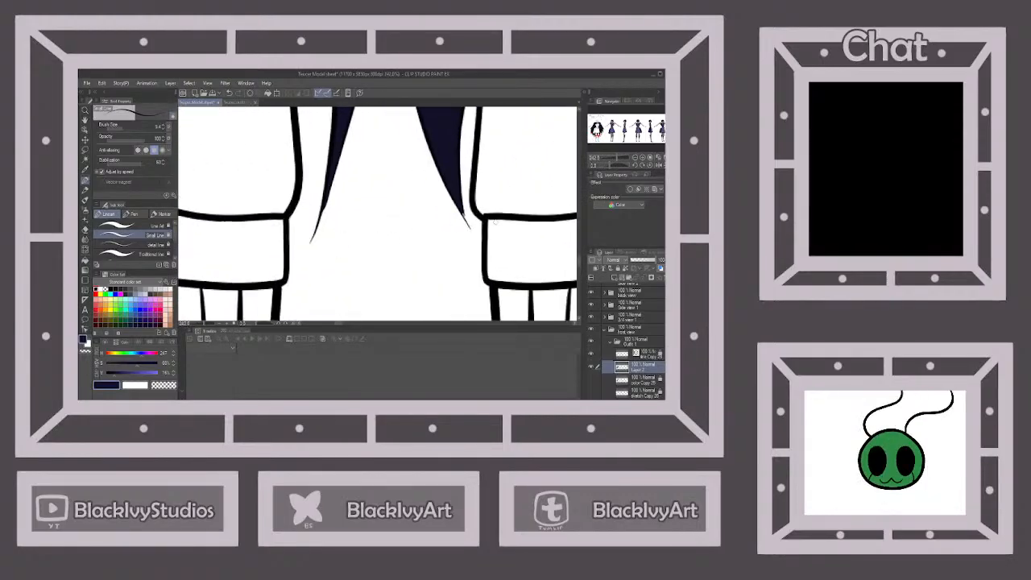
{"action": "scroll", "coordinate": [451, 225], "scroll_direction": "up", "scroll_amount": 6}
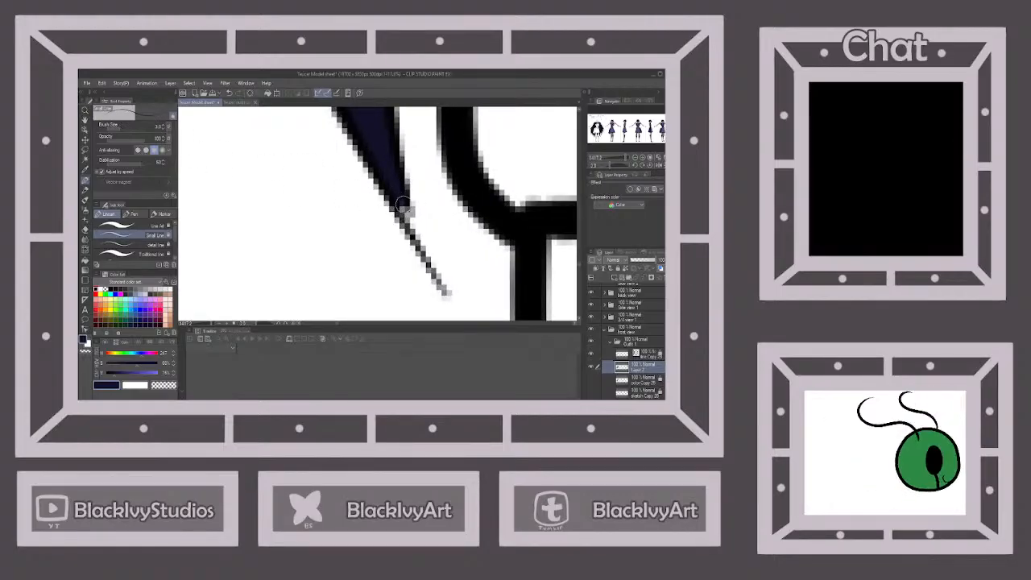
{"action": "scroll", "coordinate": [359, 223], "scroll_direction": "down", "scroll_amount": 8}
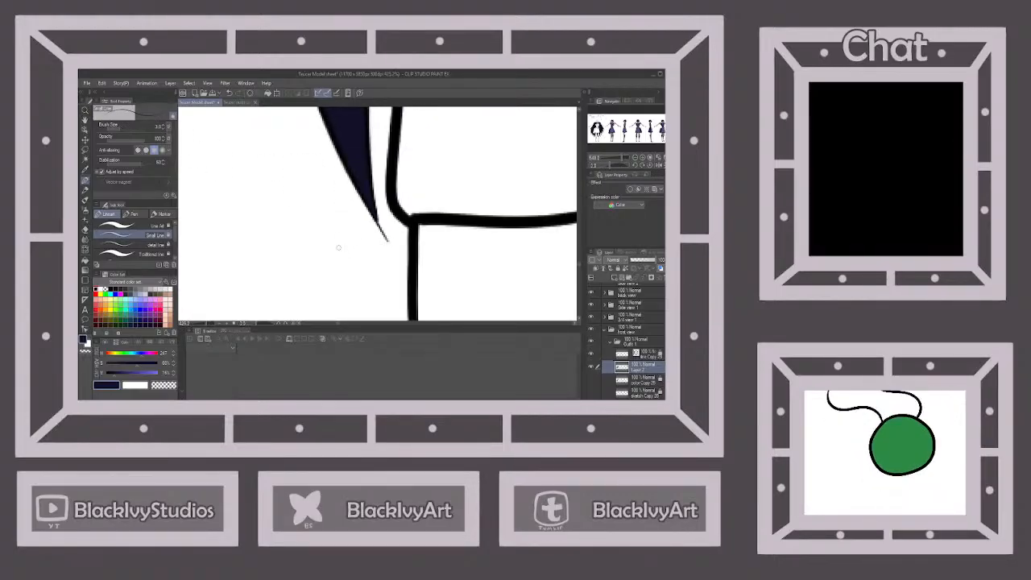
Fill the tip of the lowest right-hand cloak point with navy and paint over its leftover light pixels.
{"action": "scroll", "coordinate": [333, 248], "scroll_direction": "down", "scroll_amount": 4}
{"action": "scroll", "coordinate": [499, 306], "scroll_direction": "up", "scroll_amount": 5}
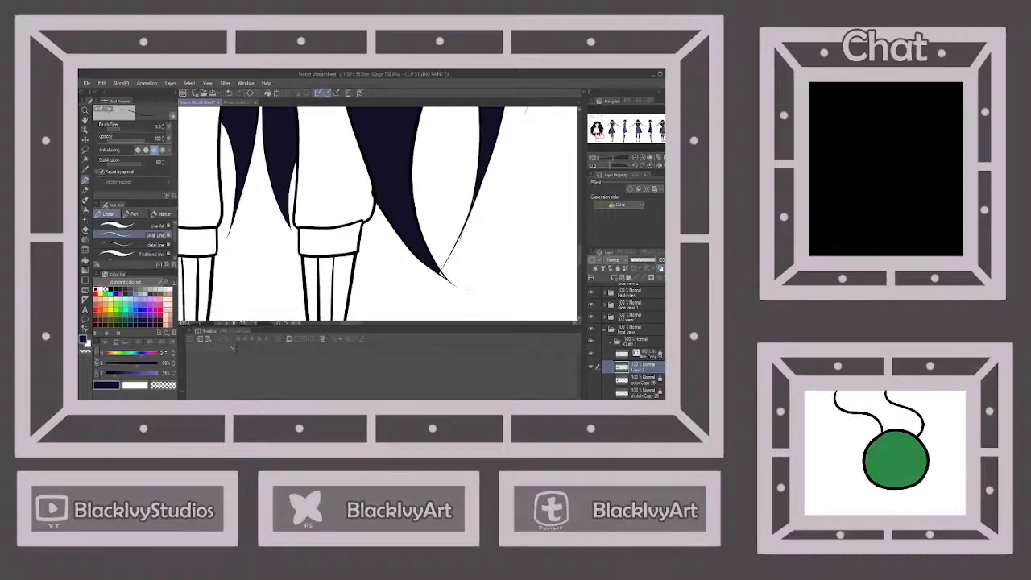
{"action": "left_click", "coordinate": [86, 261]}
{"action": "scroll", "coordinate": [424, 262], "scroll_direction": "up", "scroll_amount": 3}
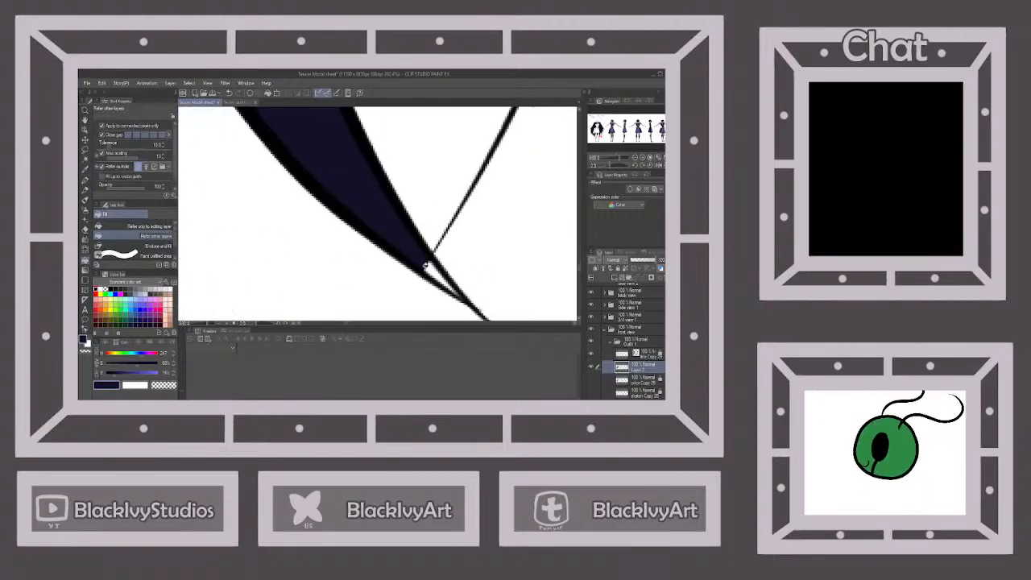
{"action": "left_click", "coordinate": [85, 177]}
{"action": "scroll", "coordinate": [403, 180], "scroll_direction": "down", "scroll_amount": 2}
{"action": "scroll", "coordinate": [462, 225], "scroll_direction": "up", "scroll_amount": 4}
{"action": "scroll", "coordinate": [342, 238], "scroll_direction": "up", "scroll_amount": 2}
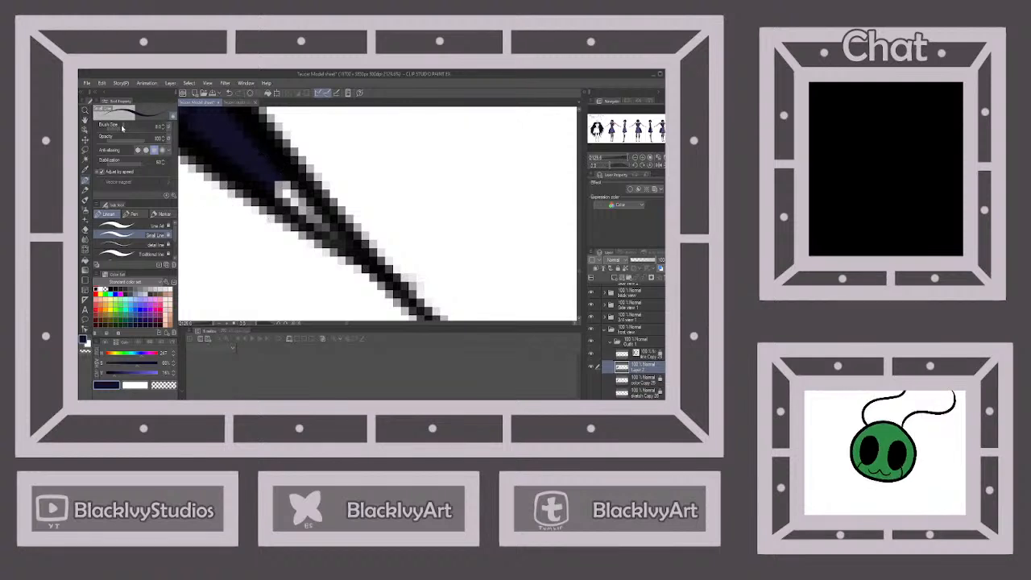
{"action": "mouse_move", "coordinate": [342, 238]}
{"action": "left_mouse_down"}
{"action": "mouse_move", "coordinate": [274, 175]}
{"action": "mouse_move", "coordinate": [299, 207]}
{"action": "left_mouse_up"}
{"action": "scroll", "coordinate": [322, 241], "scroll_direction": "down", "scroll_amount": 2}
Paint navy into the thin tip of the neighbouring right-hand cloak point.
{"action": "scroll", "coordinate": [345, 278], "scroll_direction": "down", "scroll_amount": 5}
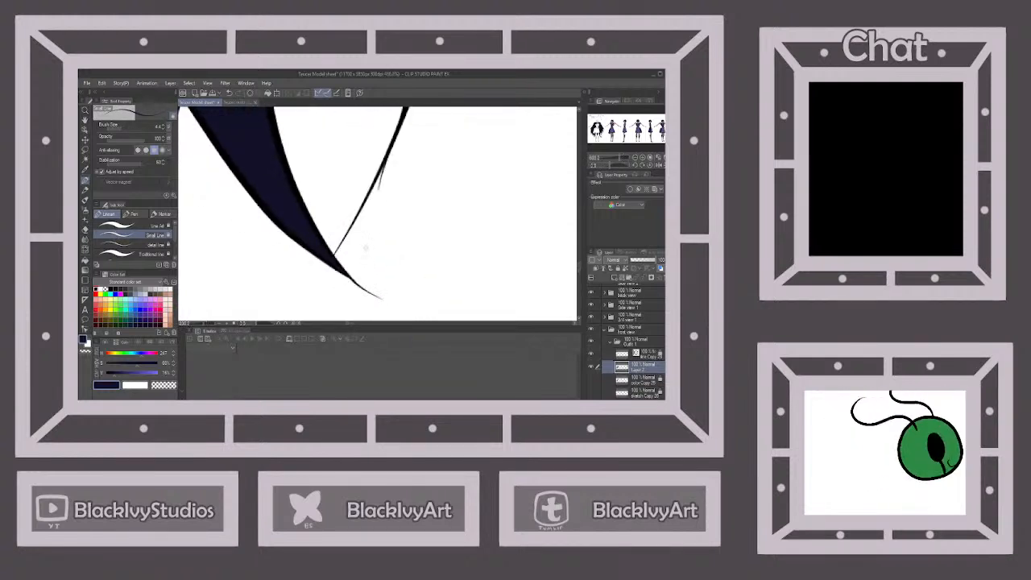
{"action": "scroll", "coordinate": [392, 180], "scroll_direction": "up", "scroll_amount": 2}
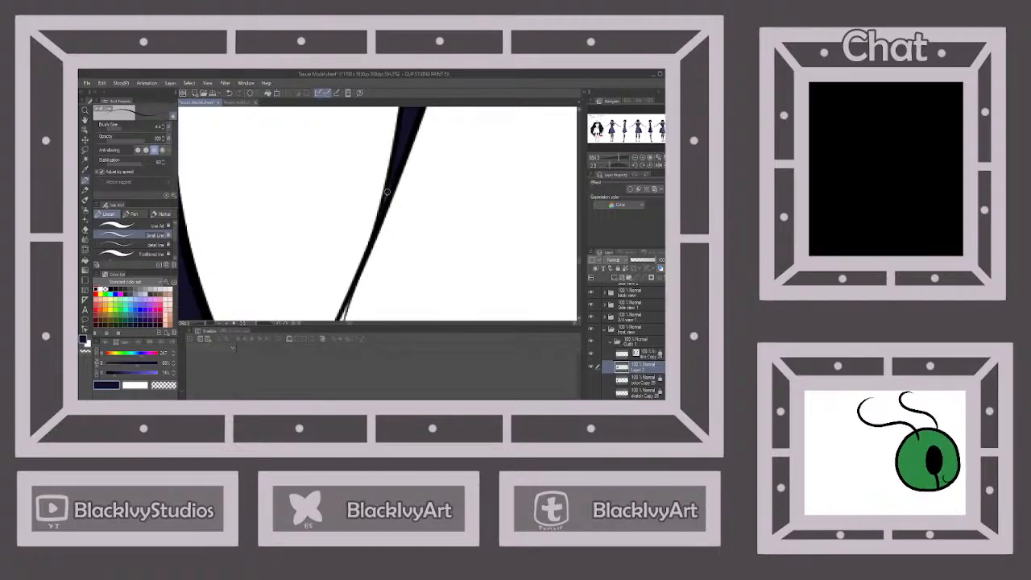
{"action": "scroll", "coordinate": [391, 181], "scroll_direction": "down", "scroll_amount": 6}
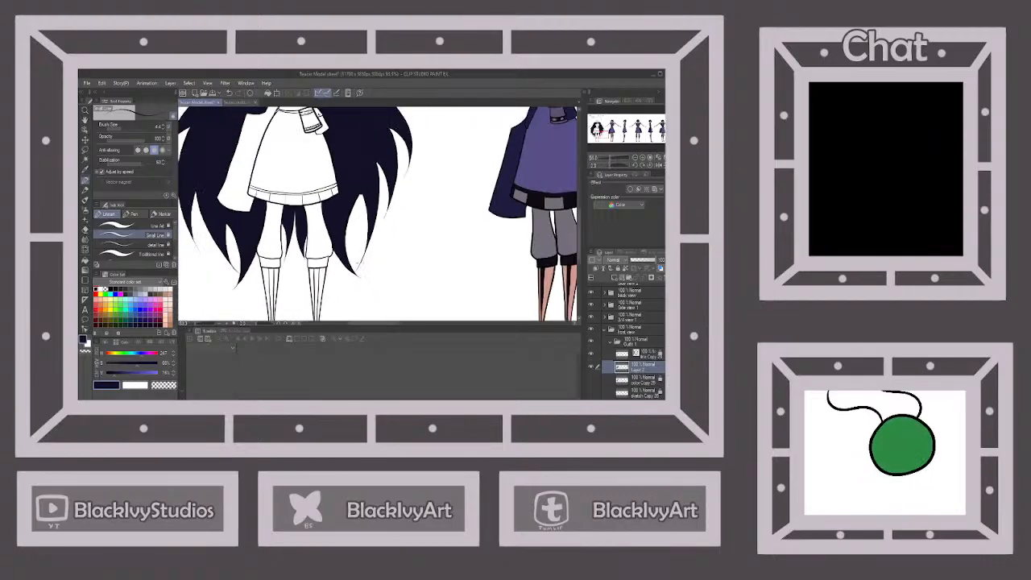
Erase the navy overflow at the peak of the gap between the right-hand cloak points using the transparent colour.
{"action": "scroll", "coordinate": [366, 256], "scroll_direction": "up", "scroll_amount": 6}
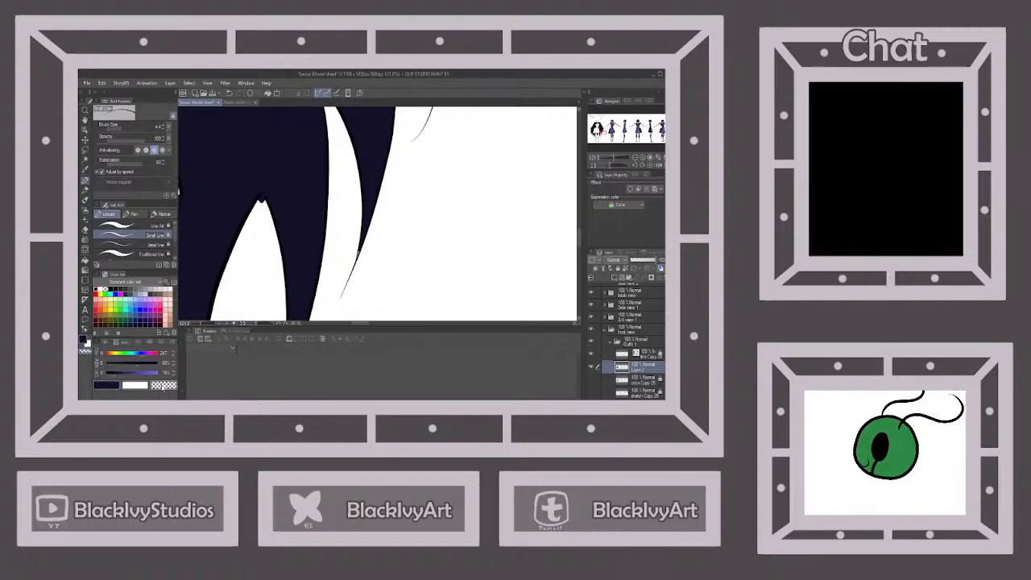
{"action": "scroll", "coordinate": [262, 195], "scroll_direction": "up", "scroll_amount": 1}
{"action": "scroll", "coordinate": [262, 195], "scroll_direction": "up", "scroll_amount": 2}
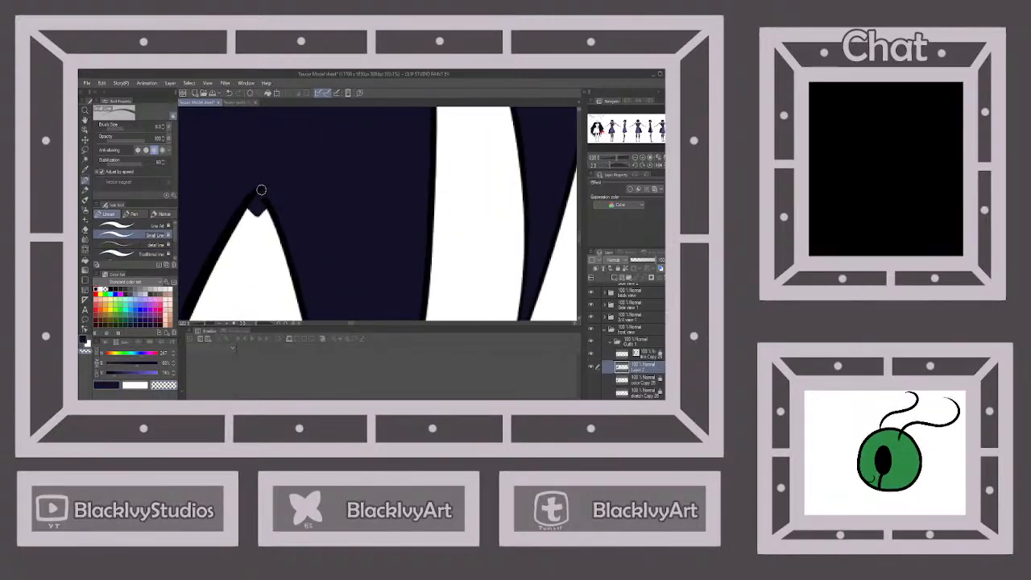
{"action": "mouse_move", "coordinate": [254, 200]}
{"action": "left_mouse_down"}
{"action": "mouse_move", "coordinate": [248, 219]}
{"action": "mouse_move", "coordinate": [257, 216]}
{"action": "left_mouse_up"}
{"action": "scroll", "coordinate": [333, 209], "scroll_direction": "down", "scroll_amount": 5}
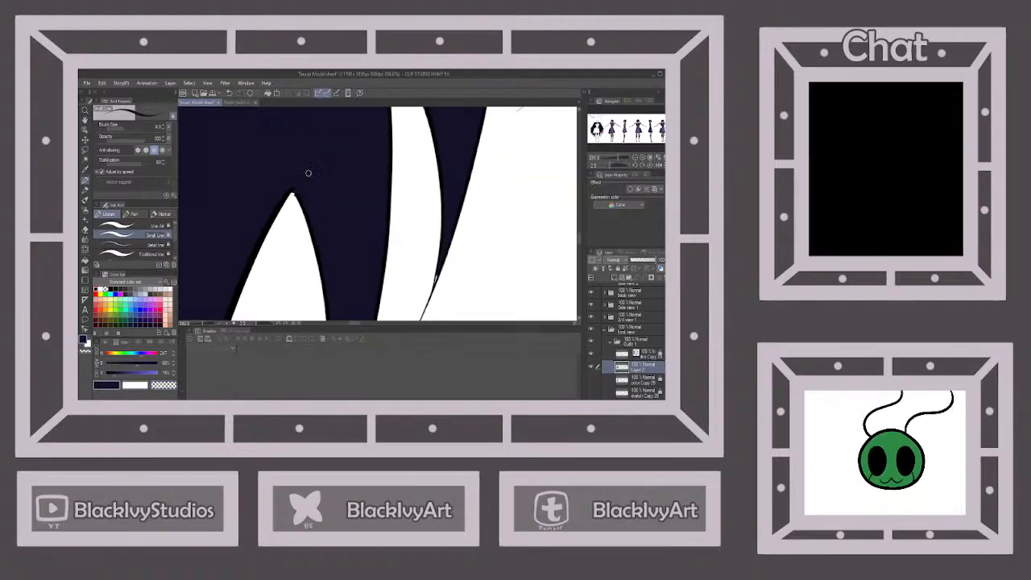
{"action": "scroll", "coordinate": [332, 196], "scroll_direction": "up", "scroll_amount": 5}
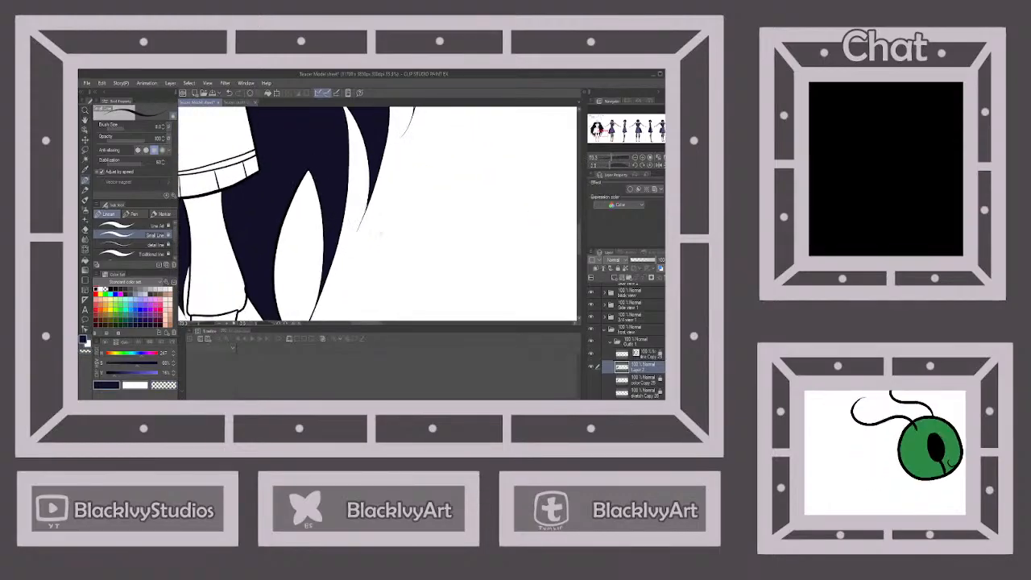
Paint navy over the light gap in the narrow tip of the next cloak point up on the right-hand side.
{"action": "scroll", "coordinate": [358, 180], "scroll_direction": "up", "scroll_amount": 1}
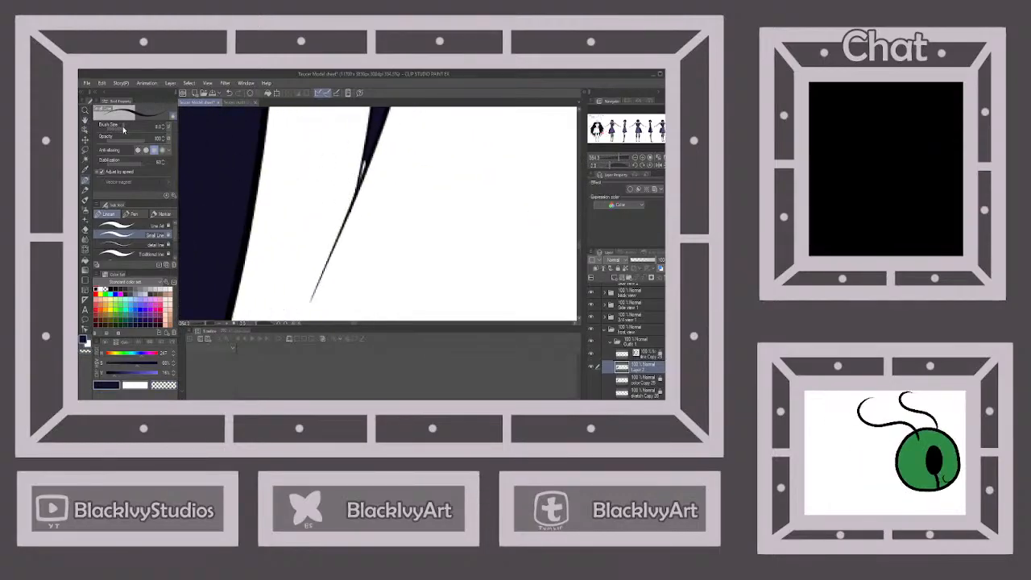
{"action": "scroll", "coordinate": [370, 179], "scroll_direction": "up", "scroll_amount": 4}
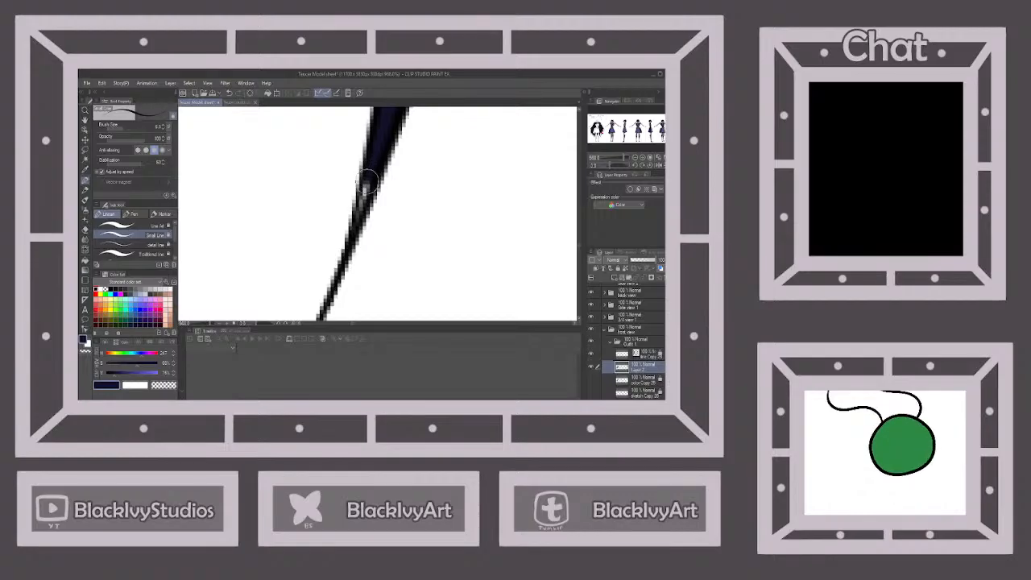
{"action": "scroll", "coordinate": [362, 186], "scroll_direction": "up", "scroll_amount": 2}
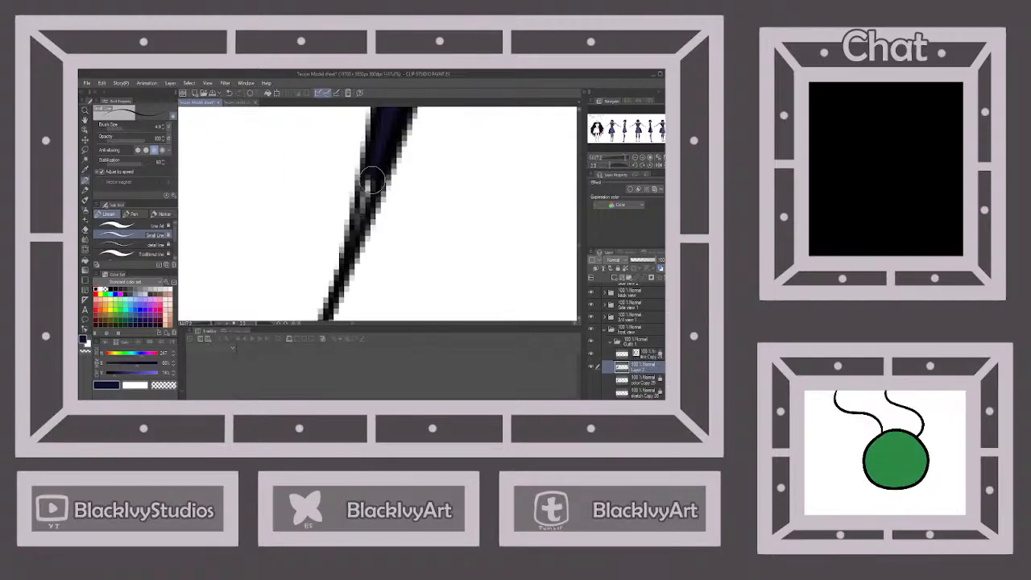
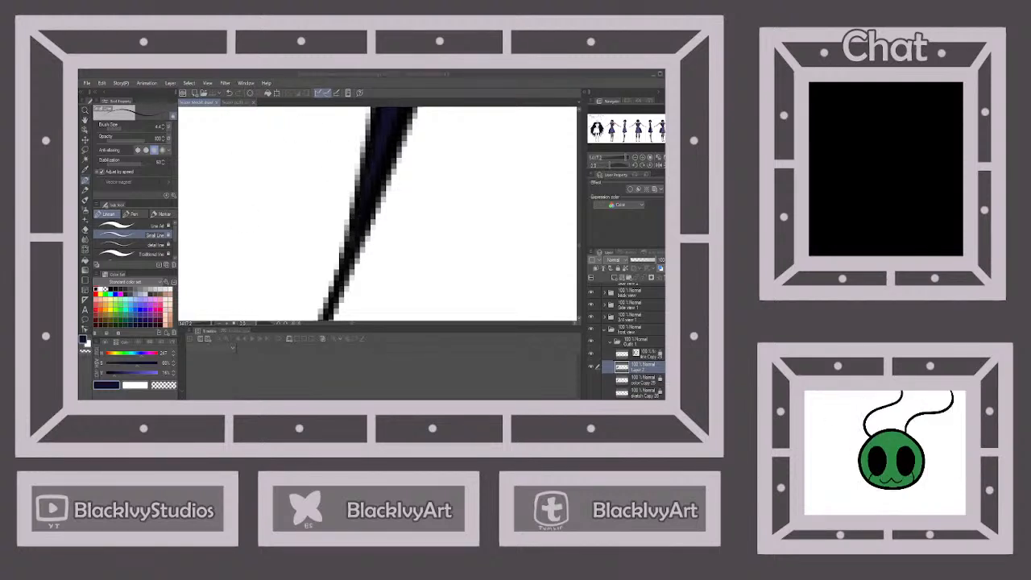
{"action": "left_click", "coordinate": [395, 398]}
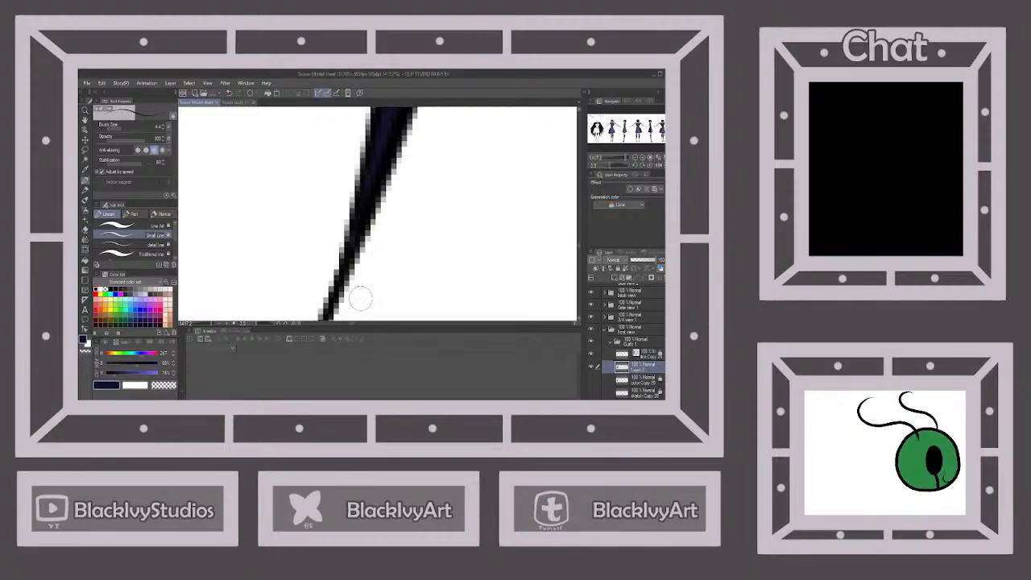
{"action": "scroll", "coordinate": [360, 298], "scroll_direction": "down", "scroll_amount": 5}
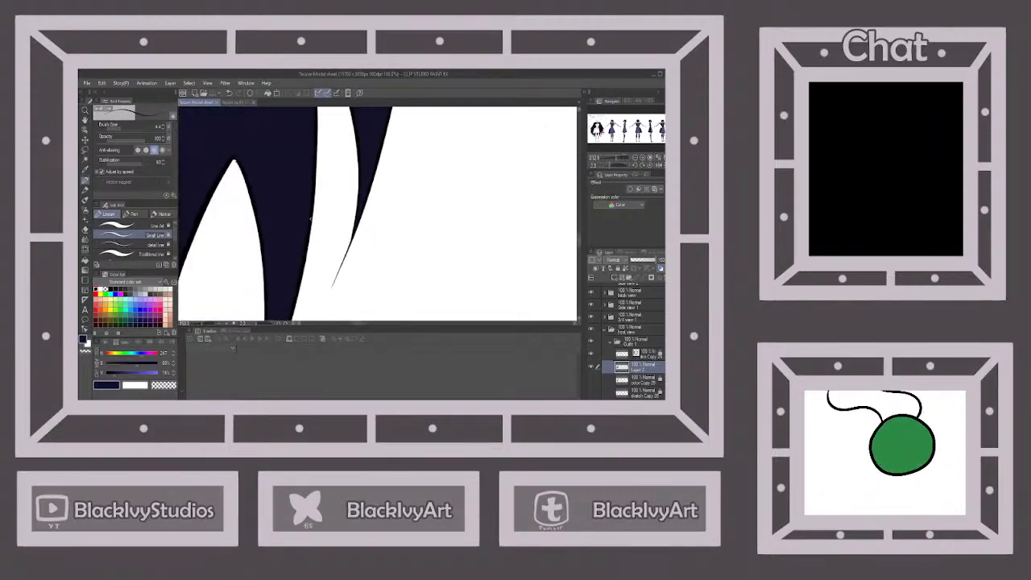
Paint navy into the thin tip of the uppermost right-hand cloak point using a smaller brush.
{"action": "scroll", "coordinate": [337, 238], "scroll_direction": "down", "scroll_amount": 4}
{"action": "scroll", "coordinate": [377, 189], "scroll_direction": "up", "scroll_amount": 6}
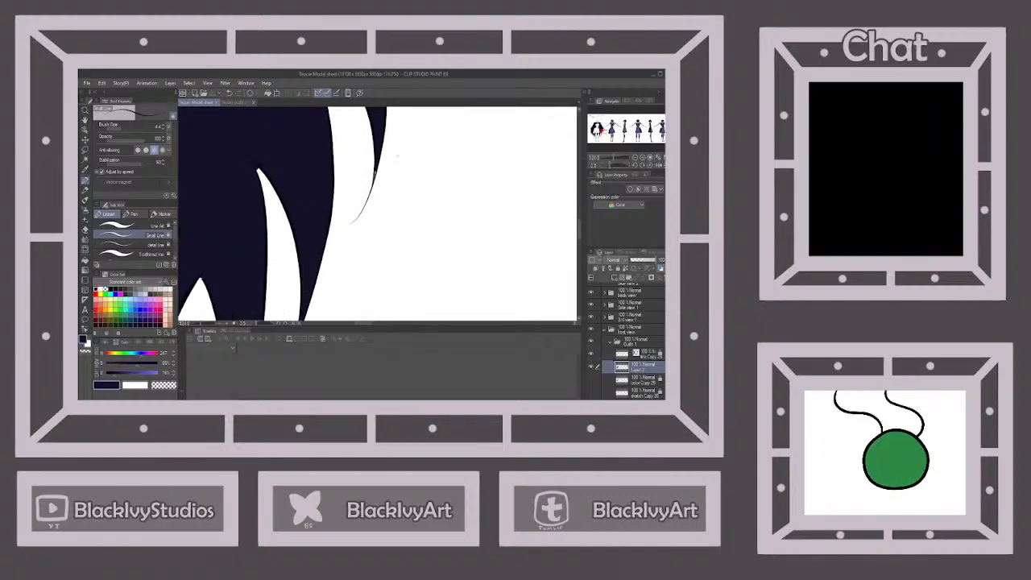
{"action": "scroll", "coordinate": [351, 180], "scroll_direction": "up", "scroll_amount": 5}
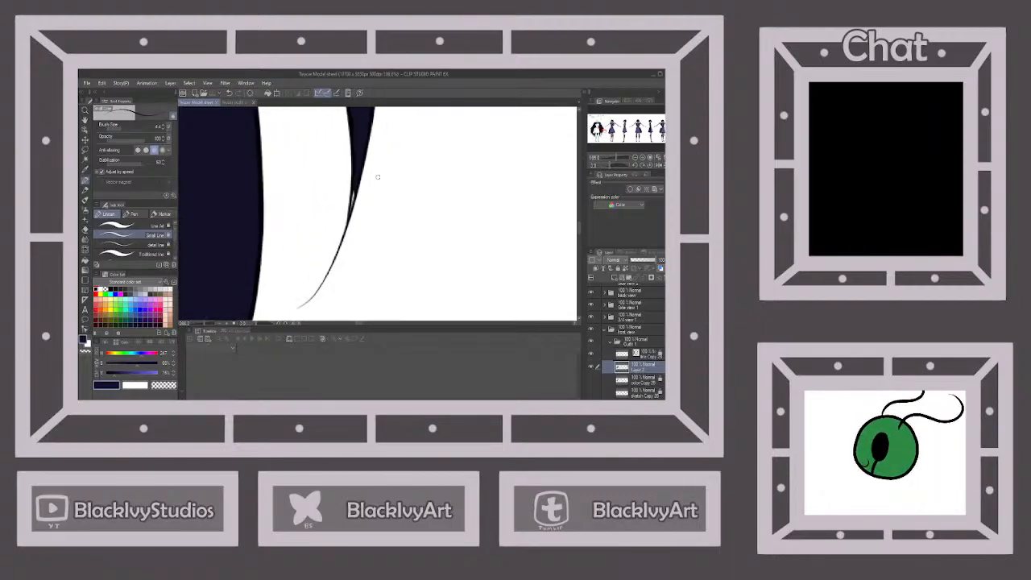
{"action": "left_click_drag", "start_coordinate": [345, 193], "coordinate": [338, 238]}
{"action": "left_click", "coordinate": [119, 128]}
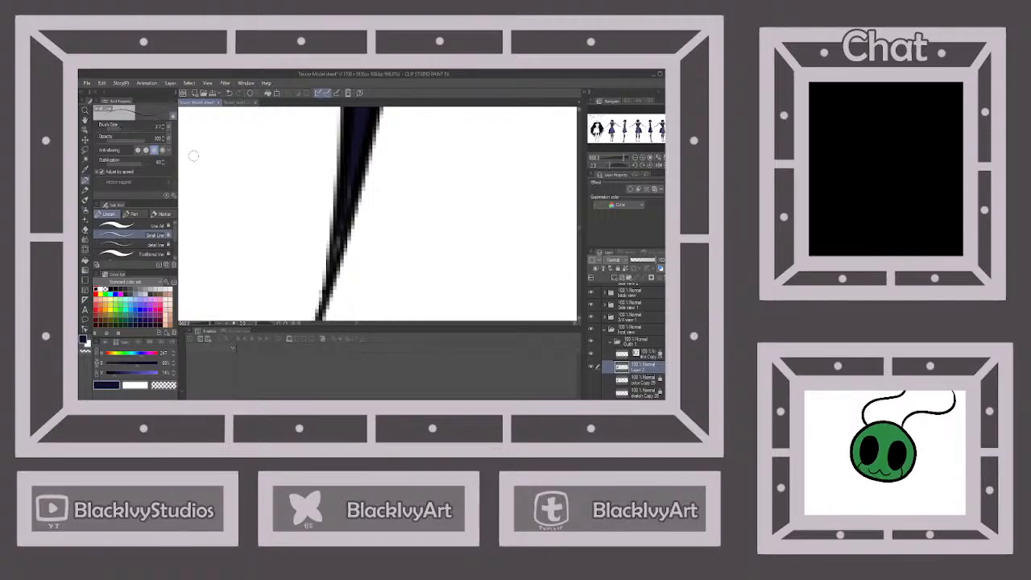
{"action": "scroll", "coordinate": [342, 265], "scroll_direction": "up", "scroll_amount": 1}
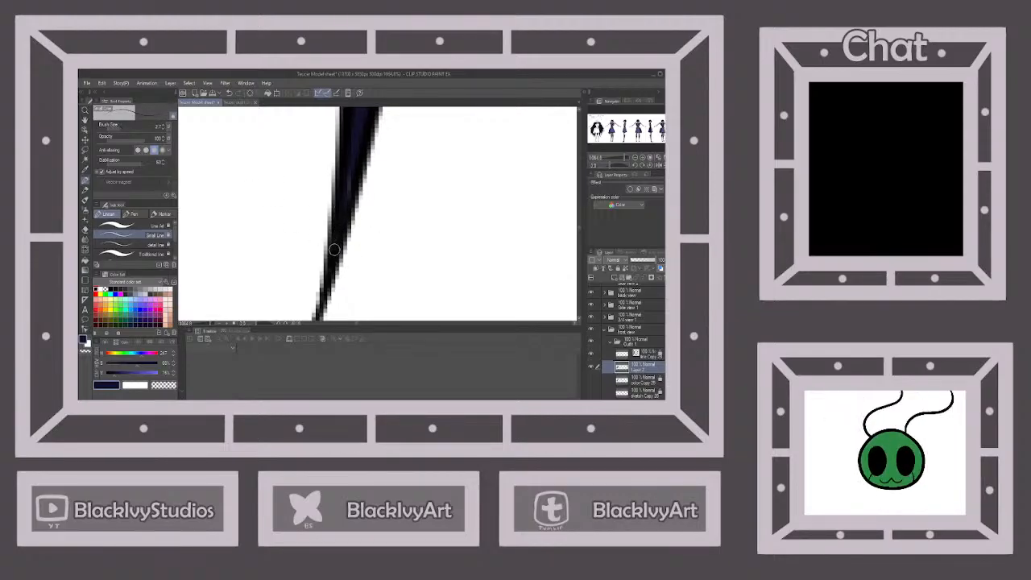
{"action": "scroll", "coordinate": [353, 268], "scroll_direction": "down", "scroll_amount": 3}
Ready the Fill tool that refers to other layers and save the model sheet.
{"action": "scroll", "coordinate": [354, 269], "scroll_direction": "down", "scroll_amount": 20}
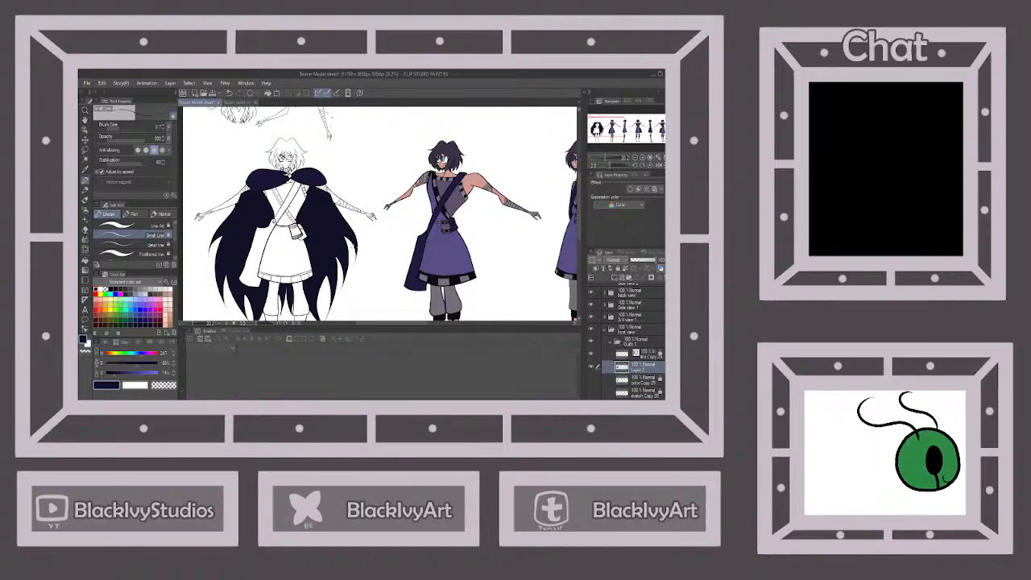
{"action": "left_click", "coordinate": [85, 260]}
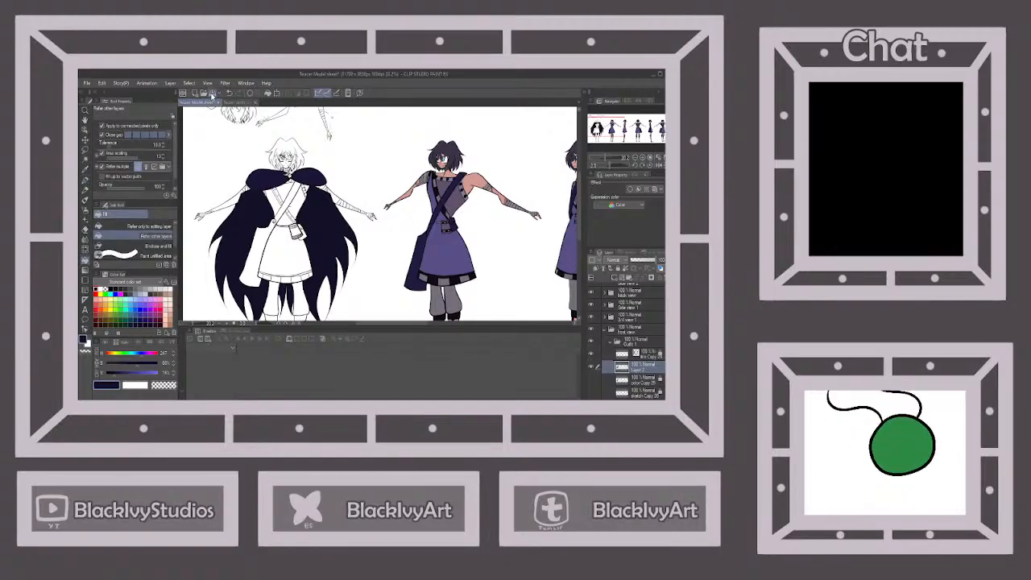
{"action": "left_click", "coordinate": [213, 95]}
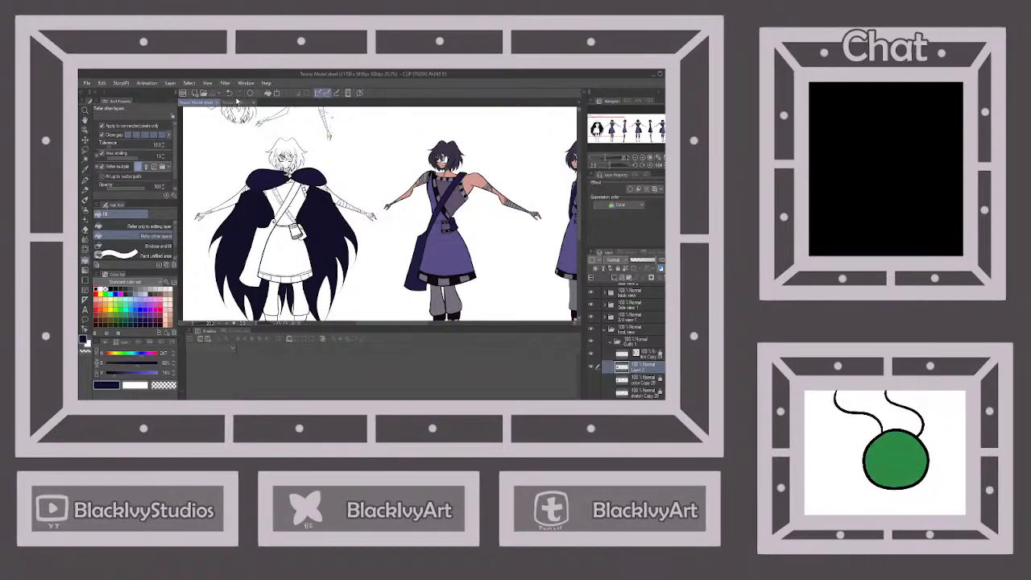
Sample the greyish lavender of the skull clasp in the outfit chart and return to the model sheet.
{"action": "left_click", "coordinate": [237, 101]}
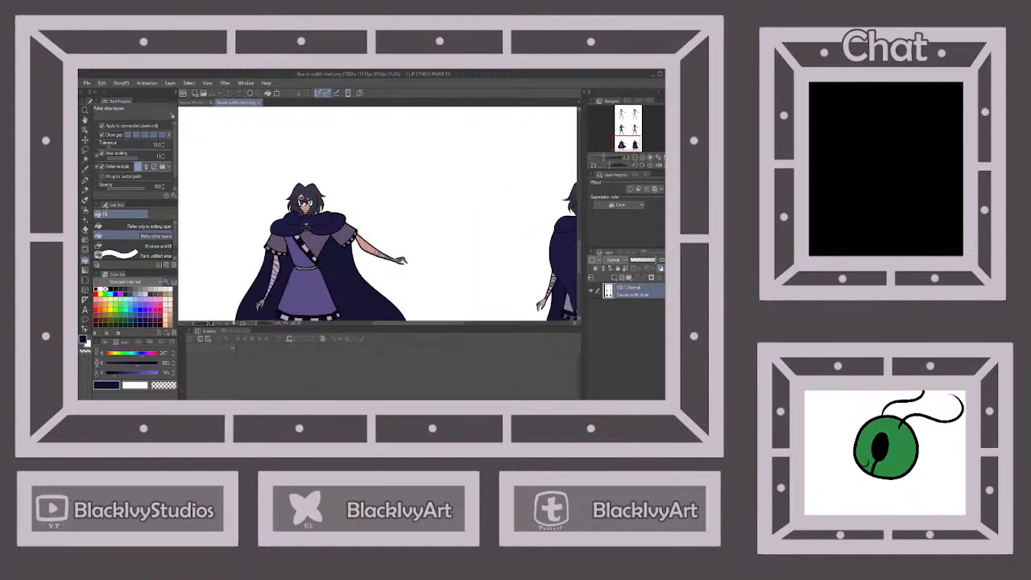
{"action": "scroll", "coordinate": [268, 193], "scroll_direction": "up", "scroll_amount": 10}
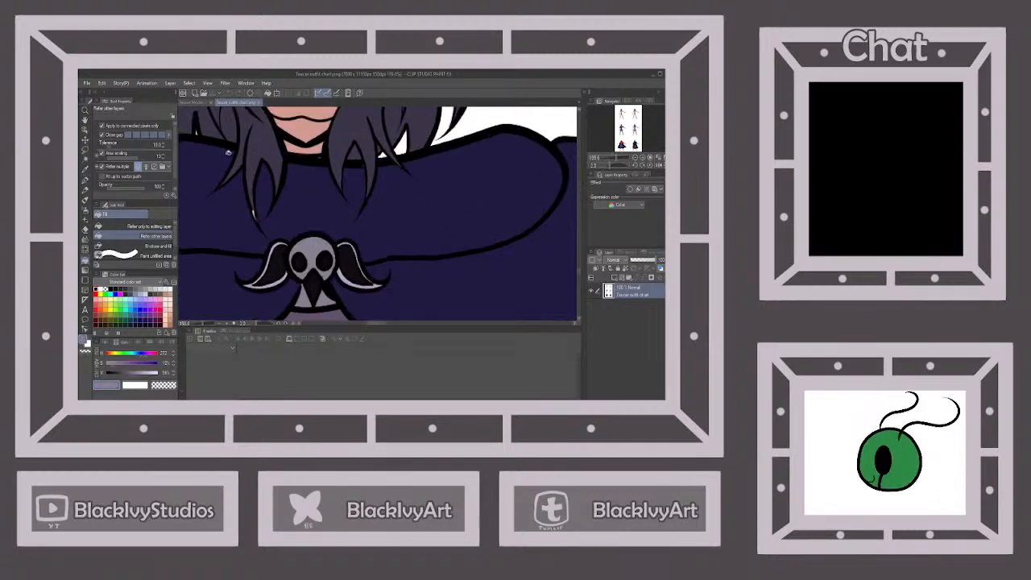
{"action": "left_click", "coordinate": [196, 101]}
Fill the centre of the cloak's round clasp and the inner bands of its feather with greyish lavender.
{"action": "scroll", "coordinate": [299, 111], "scroll_direction": "up", "scroll_amount": 5}
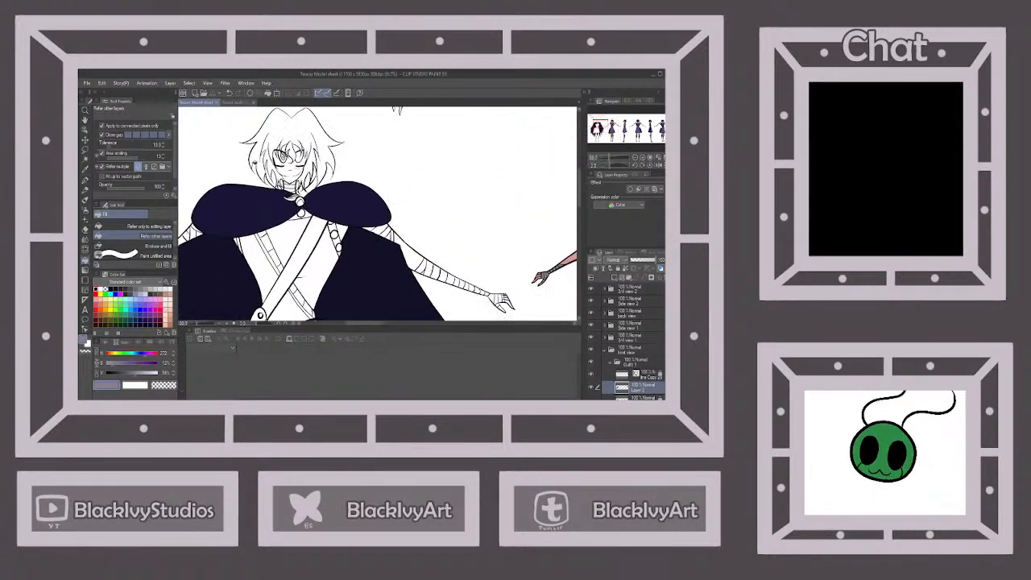
{"action": "scroll", "coordinate": [299, 197], "scroll_direction": "up", "scroll_amount": 6}
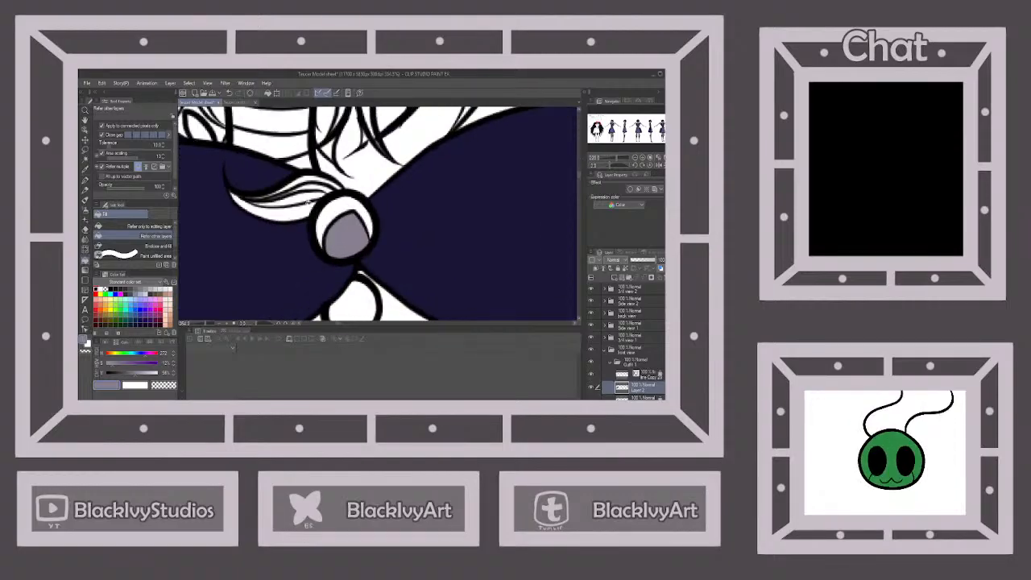
{"action": "scroll", "coordinate": [310, 204], "scroll_direction": "up", "scroll_amount": 2}
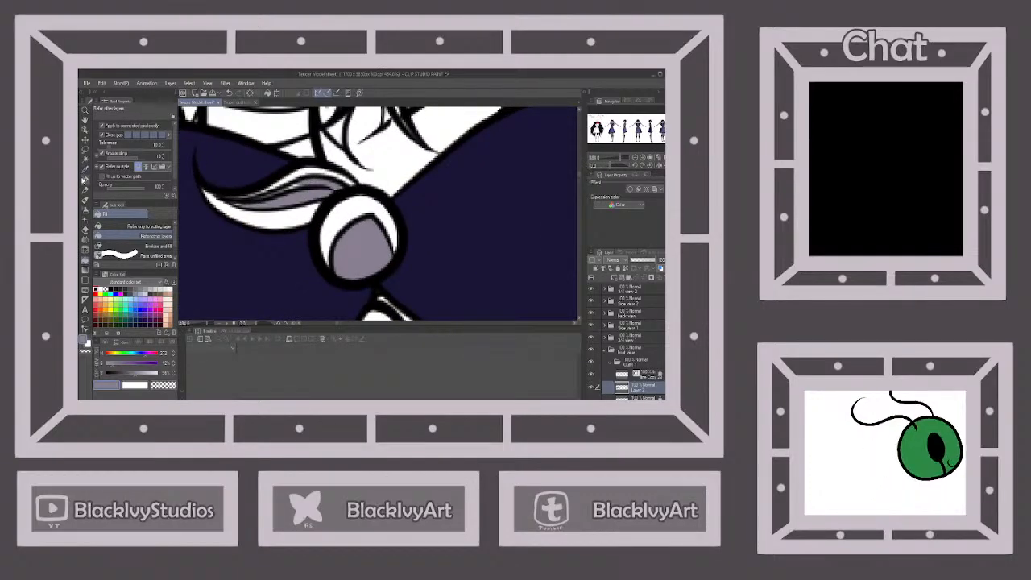
Paint greyish lavender over the unfilled pixels in the clasp feather's narrow inner bands, reducing the brush size for the finest parts.
{"action": "left_click", "coordinate": [85, 179]}
{"action": "scroll", "coordinate": [306, 191], "scroll_direction": "up", "scroll_amount": 3}
{"action": "left_click_drag", "start_coordinate": [308, 191], "coordinate": [235, 214]}
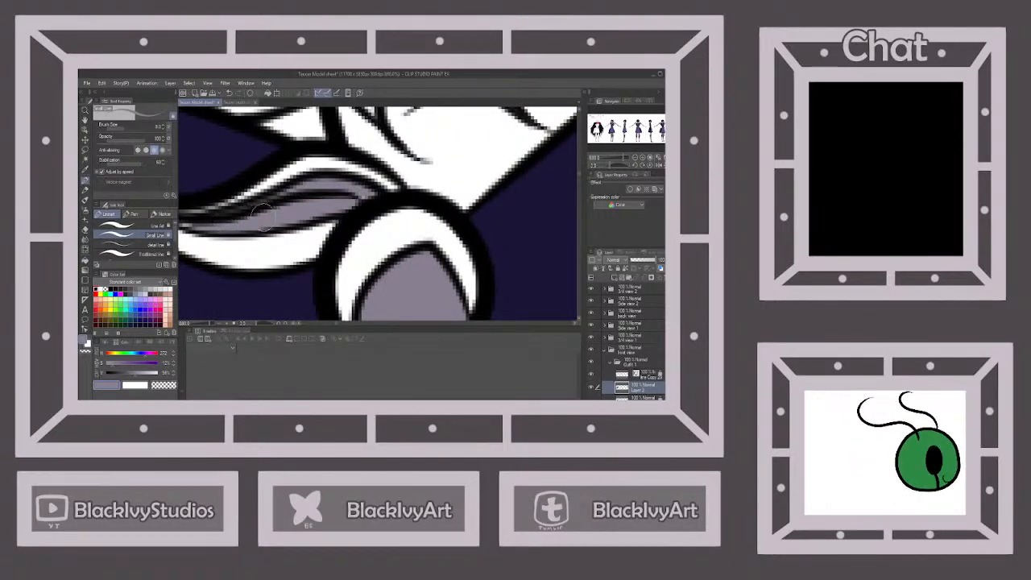
{"action": "scroll", "coordinate": [414, 212], "scroll_direction": "down", "scroll_amount": 3}
{"action": "scroll", "coordinate": [345, 211], "scroll_direction": "up", "scroll_amount": 2}
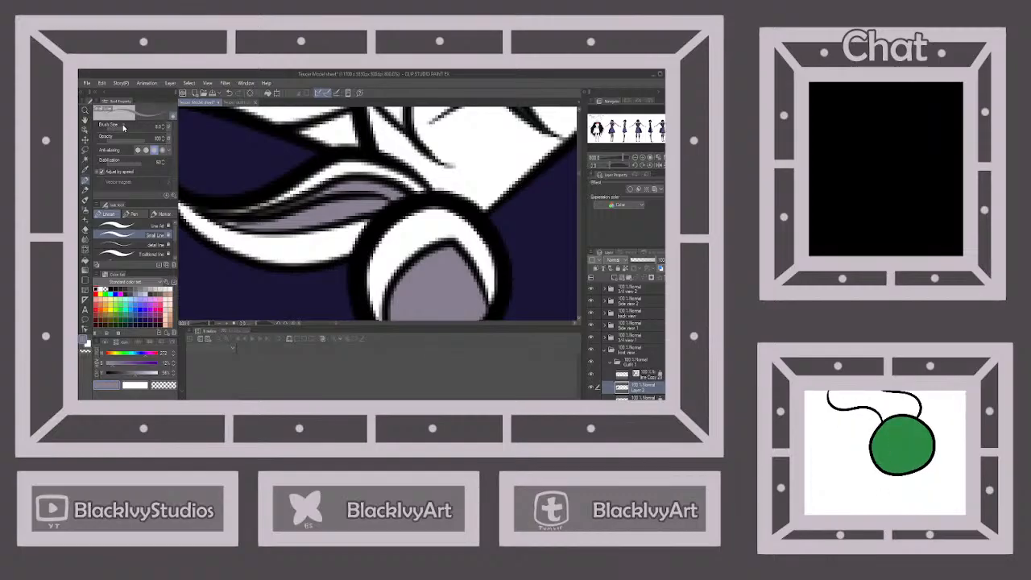
{"action": "scroll", "coordinate": [226, 145], "scroll_direction": "down", "scroll_amount": 2}
{"action": "scroll", "coordinate": [219, 186], "scroll_direction": "up", "scroll_amount": 4}
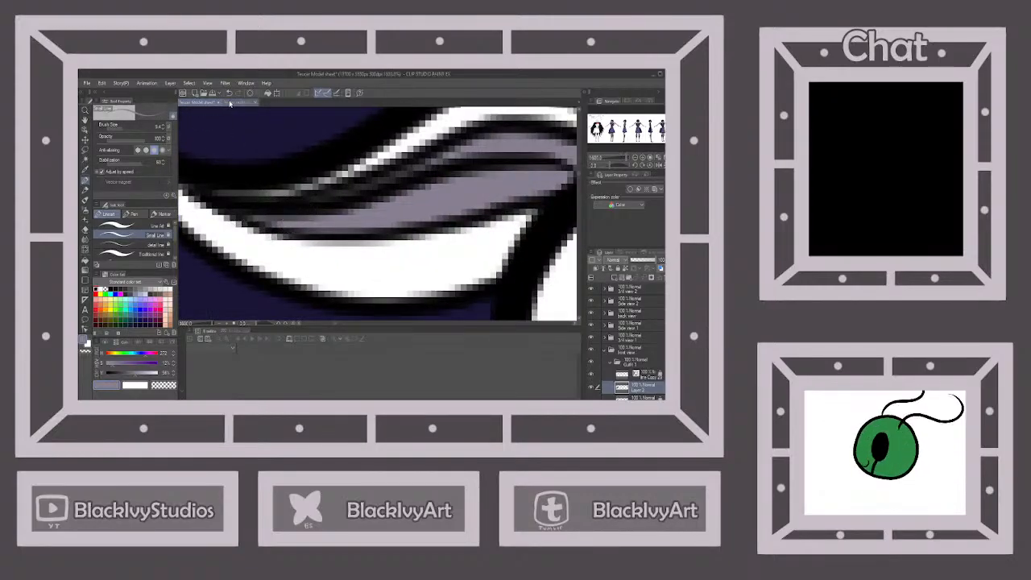
Close the outfit chart, then show and select the color copy layer under Outfit 1.
{"action": "scroll", "coordinate": [272, 127], "scroll_direction": "down", "scroll_amount": 8}
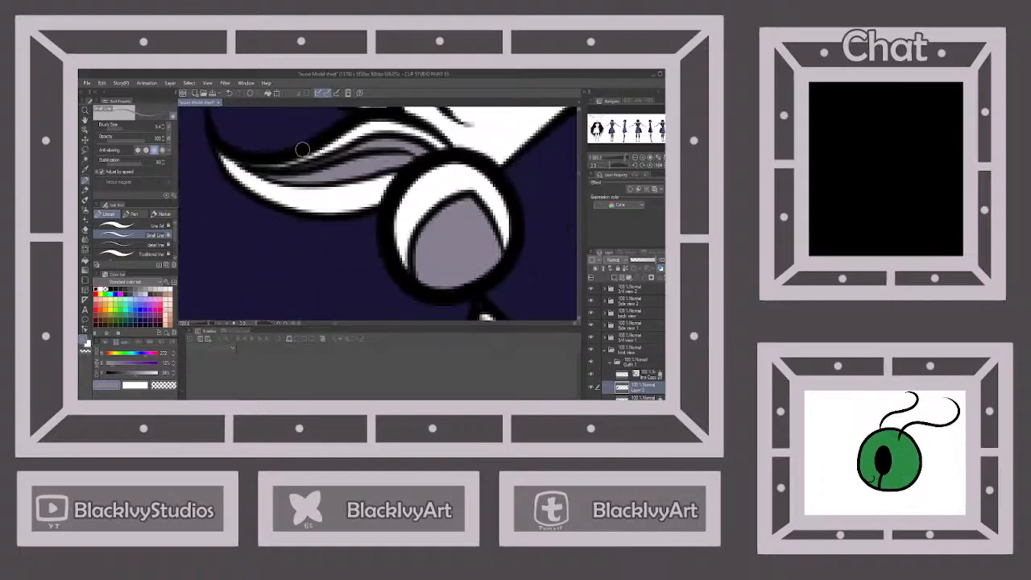
{"action": "scroll", "coordinate": [271, 126], "scroll_direction": "down", "scroll_amount": 6}
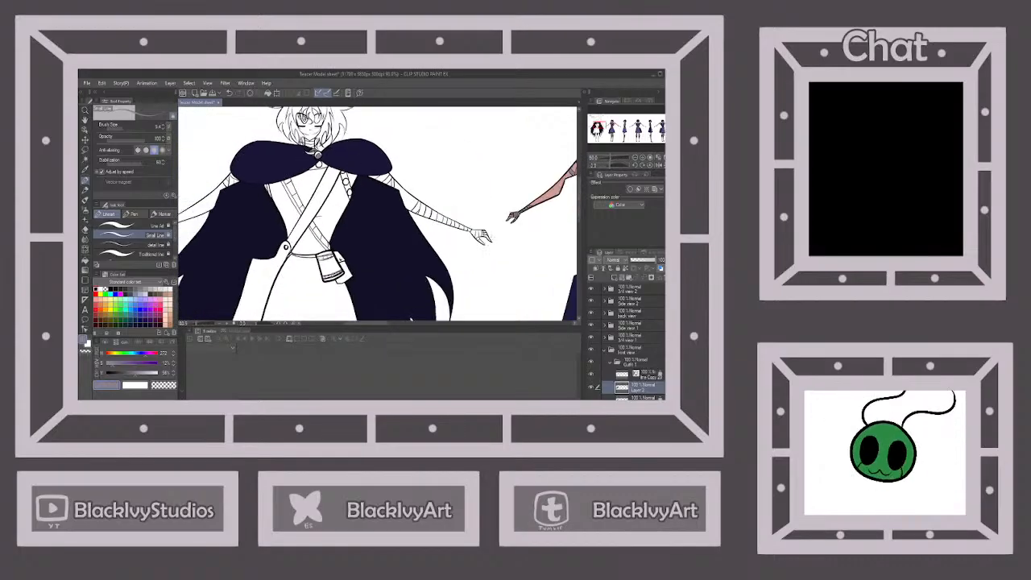
{"action": "scroll", "coordinate": [649, 336], "scroll_direction": "down", "scroll_amount": 2}
{"action": "left_click", "coordinate": [594, 361]}
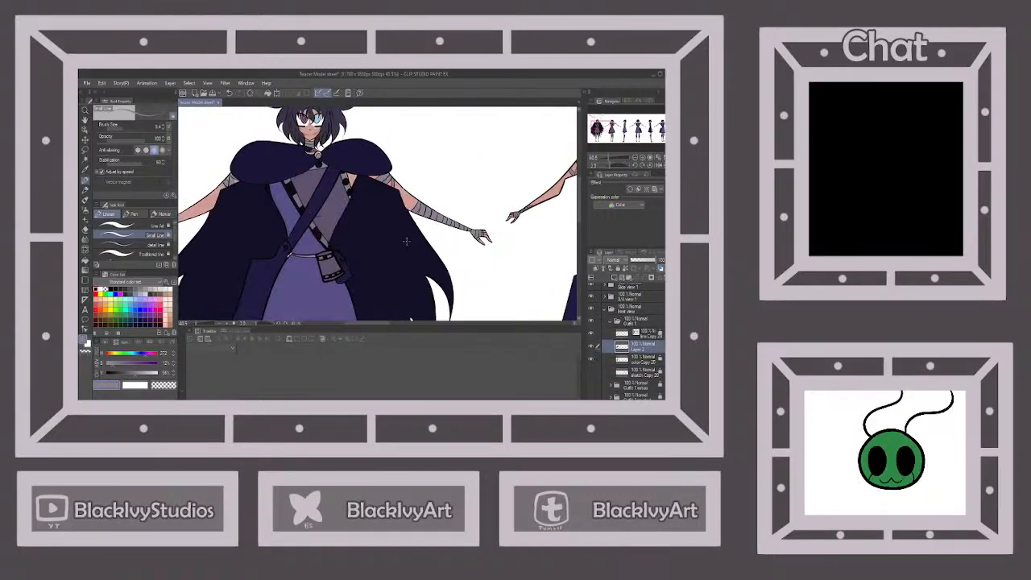
{"action": "scroll", "coordinate": [387, 224], "scroll_direction": "up", "scroll_amount": 5}
{"action": "left_click", "coordinate": [625, 358]}
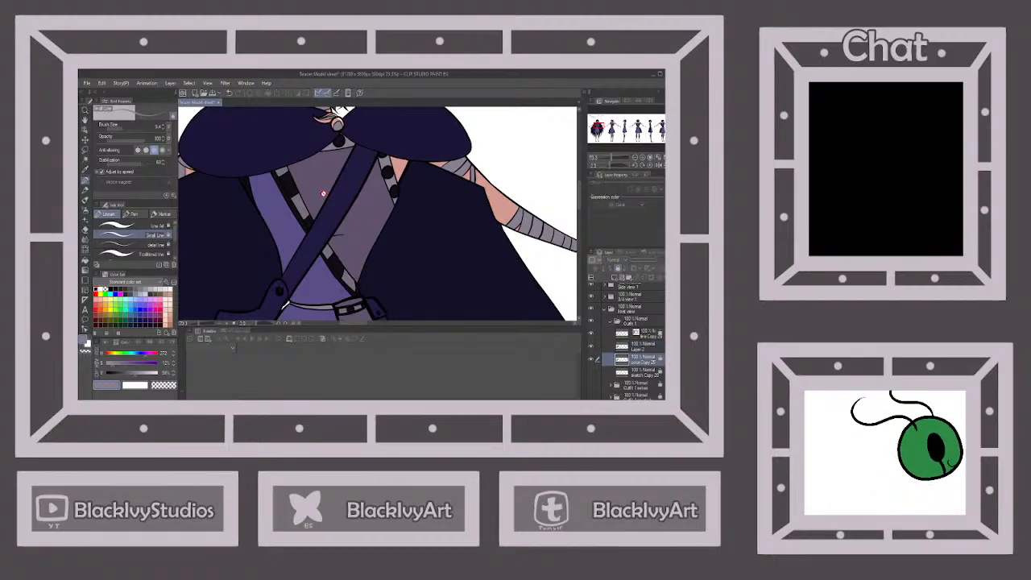
Sample the near-black from the checkered tunic trim, and return to Layer 2 with the color copy layer hidden.
{"action": "scroll", "coordinate": [285, 193], "scroll_direction": "up", "scroll_amount": 3}
{"action": "right_click", "coordinate": [281, 186]}
{"action": "scroll", "coordinate": [290, 182], "scroll_direction": "down", "scroll_amount": 2}
{"action": "scroll", "coordinate": [289, 182], "scroll_direction": "down", "scroll_amount": 2}
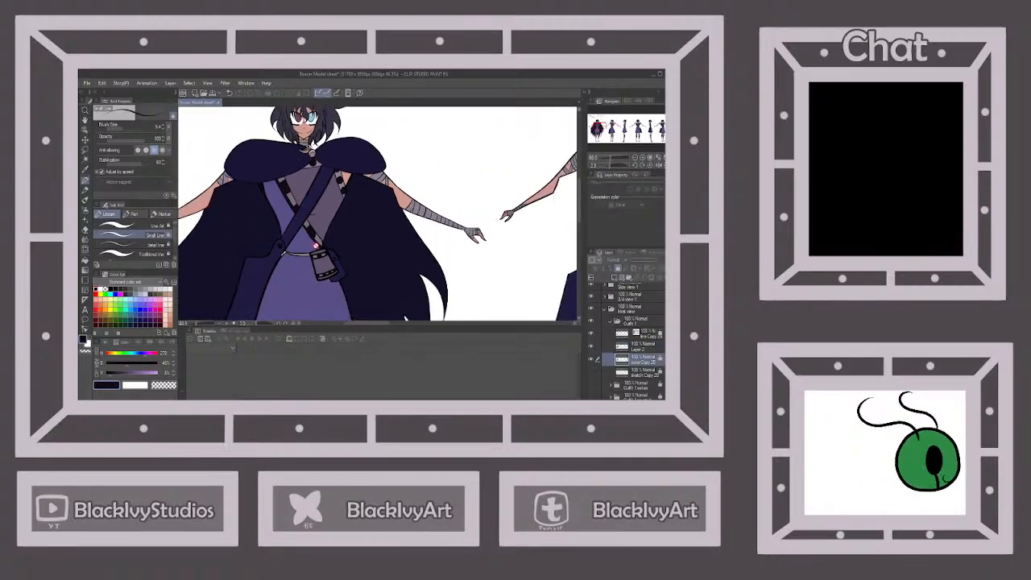
{"action": "left_click", "coordinate": [594, 361]}
{"action": "left_click", "coordinate": [620, 343]}
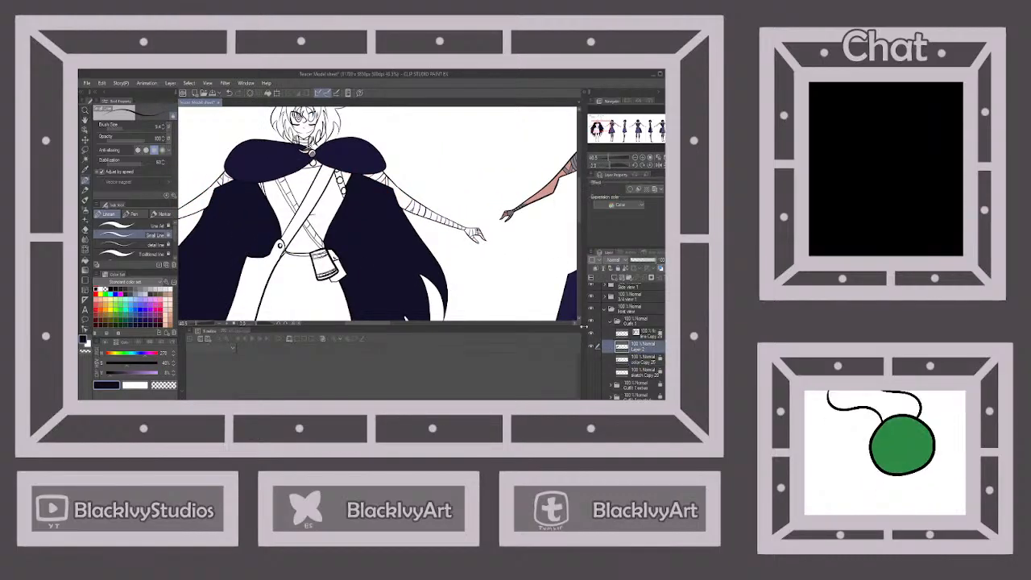
Fill the clasp's area around its lavender centre with near-black and paint over the leftover light pixels along its edges.
{"action": "scroll", "coordinate": [238, 156], "scroll_direction": "up", "scroll_amount": 2}
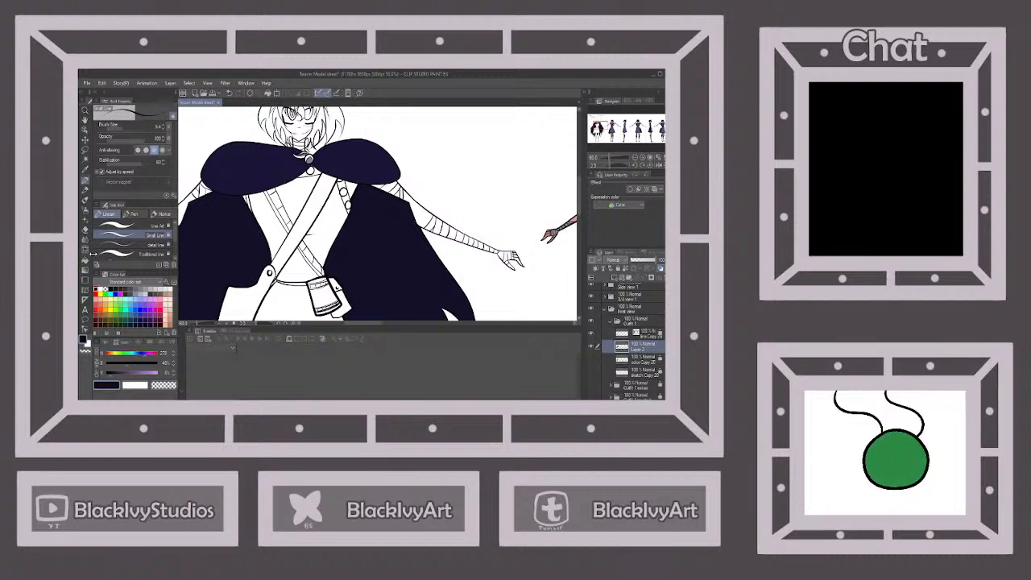
{"action": "left_click", "coordinate": [85, 259]}
{"action": "scroll", "coordinate": [287, 172], "scroll_direction": "up", "scroll_amount": 5}
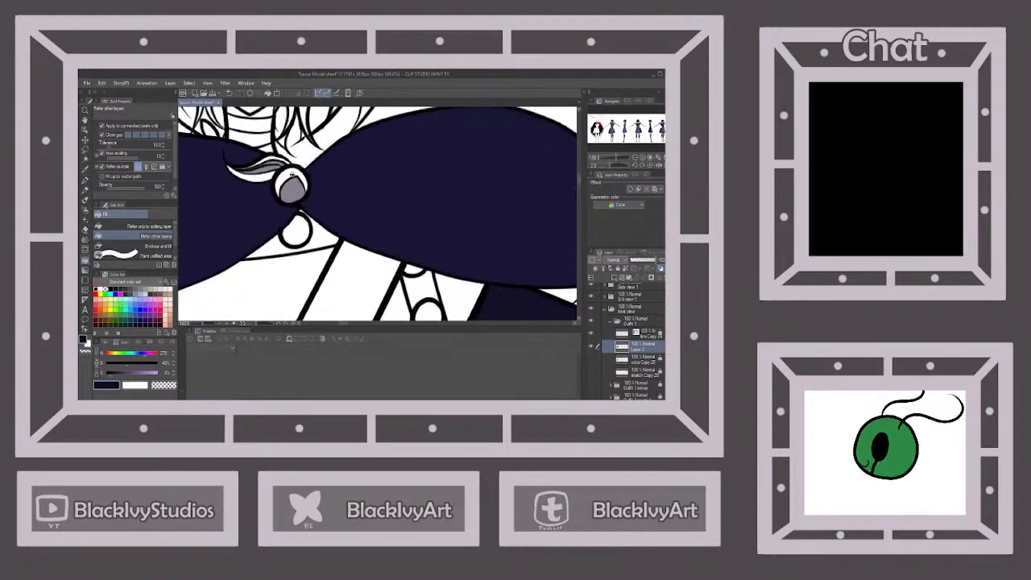
{"action": "left_click", "coordinate": [86, 179]}
{"action": "scroll", "coordinate": [297, 178], "scroll_direction": "up", "scroll_amount": 5}
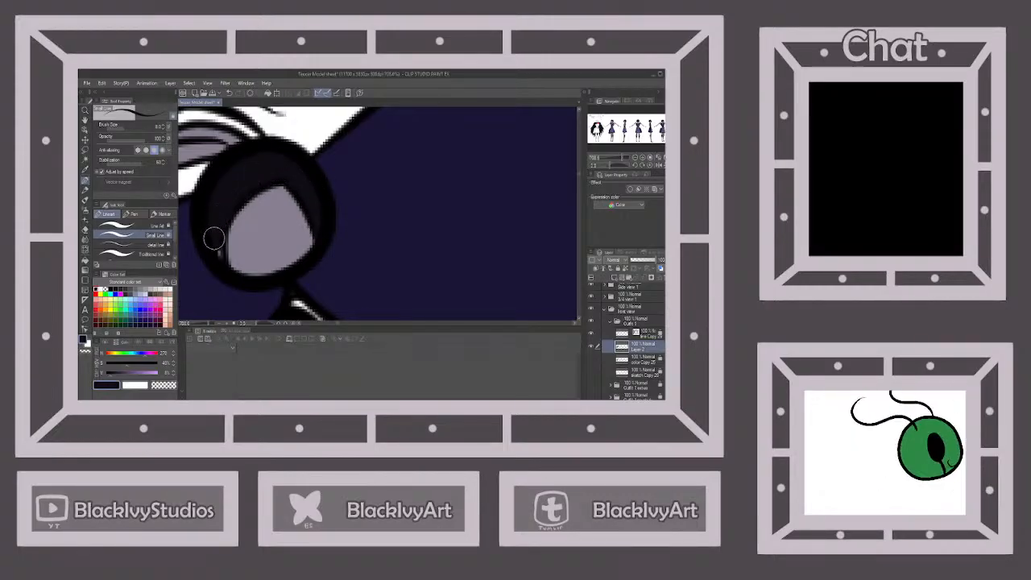
{"action": "scroll", "coordinate": [316, 256], "scroll_direction": "down", "scroll_amount": 1}
{"action": "scroll", "coordinate": [317, 256], "scroll_direction": "down", "scroll_amount": 2}
{"action": "scroll", "coordinate": [246, 258], "scroll_direction": "up", "scroll_amount": 2}
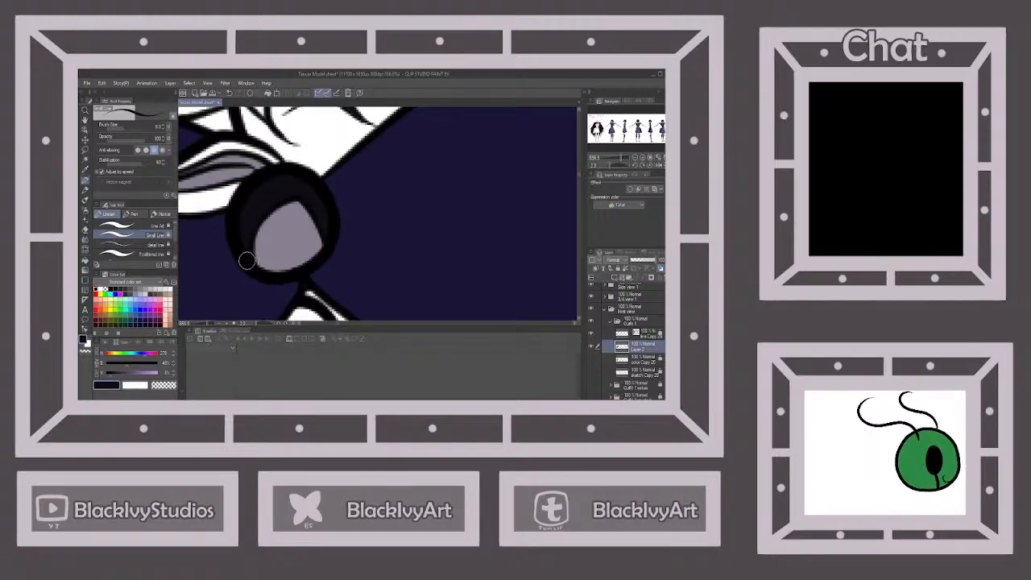
{"action": "scroll", "coordinate": [465, 224], "scroll_direction": "down", "scroll_amount": 3}
{"action": "scroll", "coordinate": [469, 224], "scroll_direction": "down", "scroll_amount": 1}
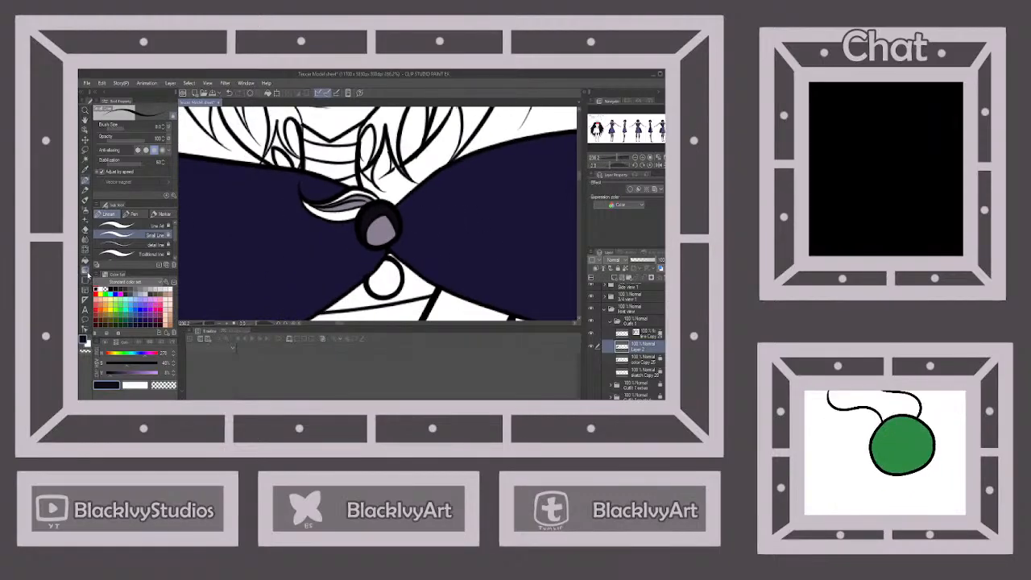
Fill the clasp feather's outer bands with near-black on Layer 2.
{"action": "left_click", "coordinate": [85, 260]}
{"action": "scroll", "coordinate": [340, 216], "scroll_direction": "up", "scroll_amount": 3}
{"action": "left_click", "coordinate": [348, 228]}
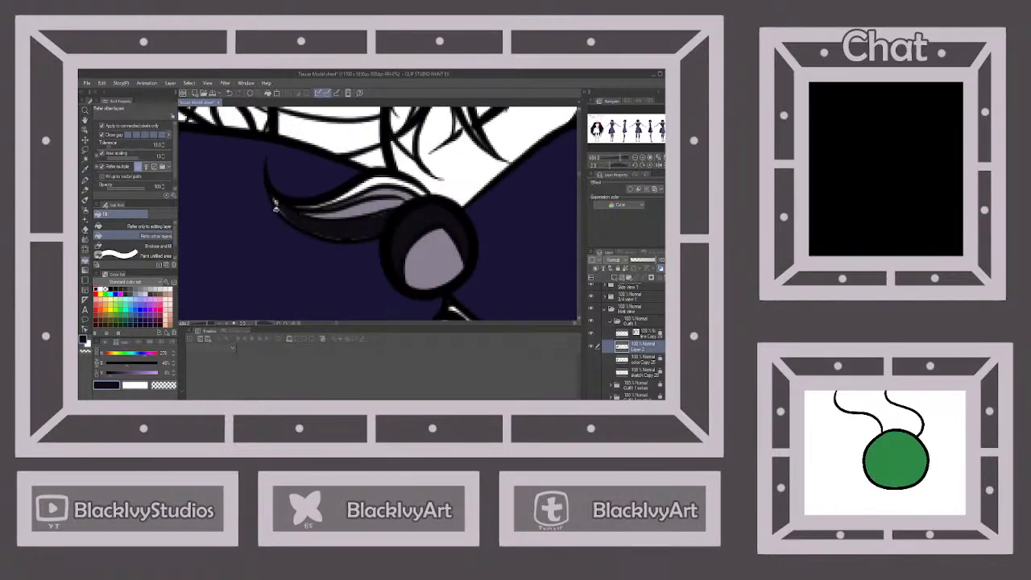
{"action": "scroll", "coordinate": [264, 202], "scroll_direction": "up", "scroll_amount": 1}
Paint near-black over the leftover light pixels along the clasp feather's edges and upper band with the Small Line brush.
{"action": "key", "text": "p"}
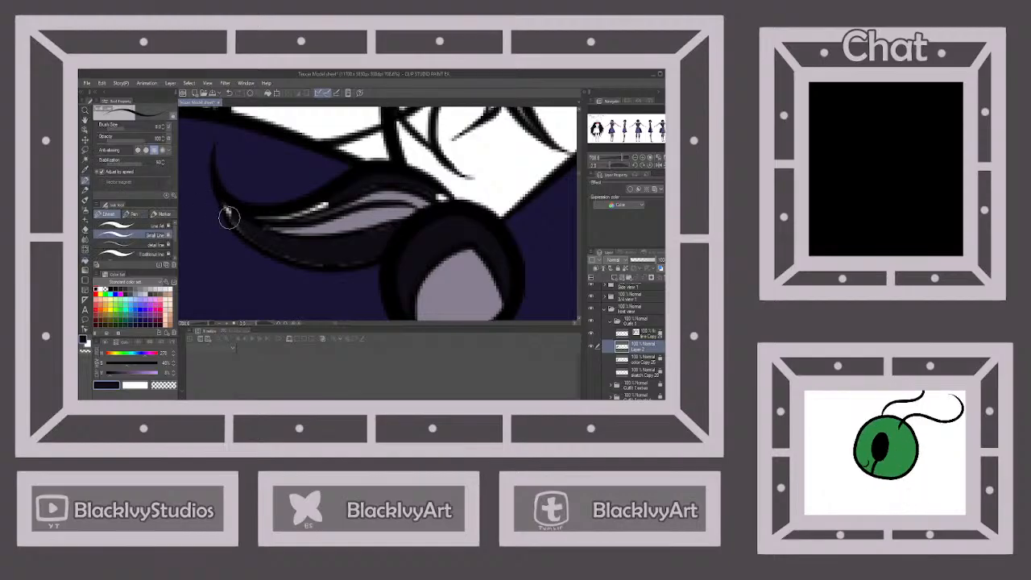
{"action": "scroll", "coordinate": [222, 214], "scroll_direction": "up", "scroll_amount": 1}
{"action": "scroll", "coordinate": [249, 202], "scroll_direction": "up", "scroll_amount": 1}
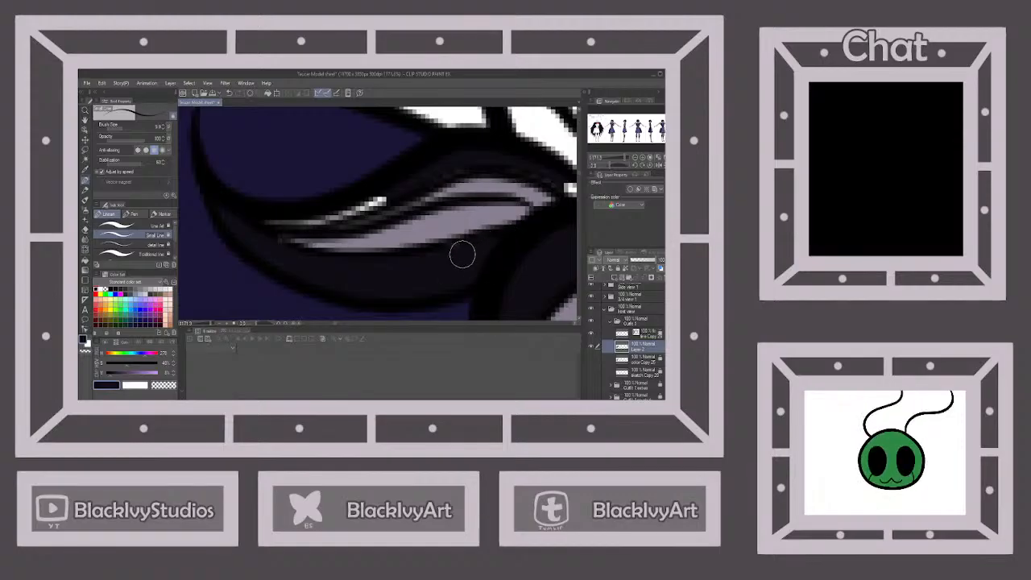
{"action": "left_click_drag", "start_coordinate": [425, 248], "coordinate": [377, 267]}
{"action": "left_click_drag", "start_coordinate": [516, 202], "coordinate": [523, 207]}
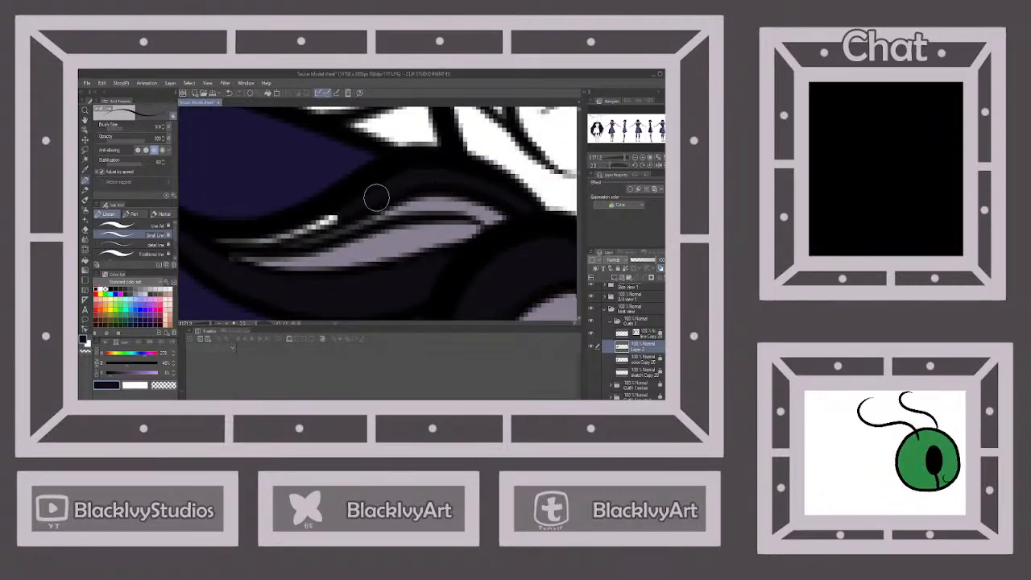
{"action": "mouse_move", "coordinate": [341, 212]}
{"action": "left_mouse_down"}
{"action": "mouse_move", "coordinate": [265, 237]}
{"action": "mouse_move", "coordinate": [196, 236]}
{"action": "left_mouse_up"}
{"action": "scroll", "coordinate": [248, 269], "scroll_direction": "down", "scroll_amount": 1}
Show the color copy layer under Outfit 1, merge Layer 2 down into it, and lock the merged layer.
{"action": "scroll", "coordinate": [299, 258], "scroll_direction": "down", "scroll_amount": 6}
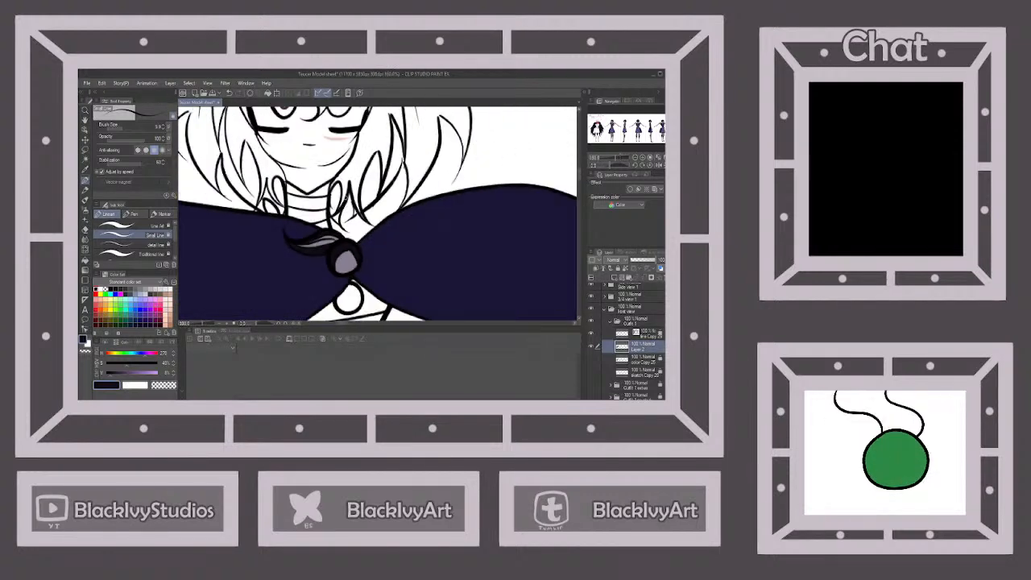
{"action": "scroll", "coordinate": [418, 117], "scroll_direction": "down", "scroll_amount": 3}
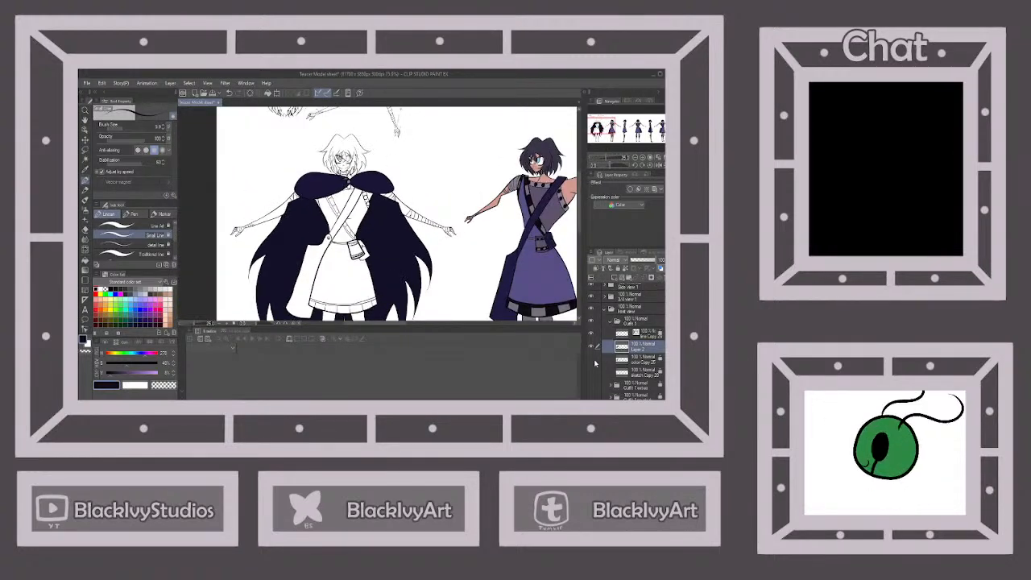
{"action": "left_click", "coordinate": [591, 361]}
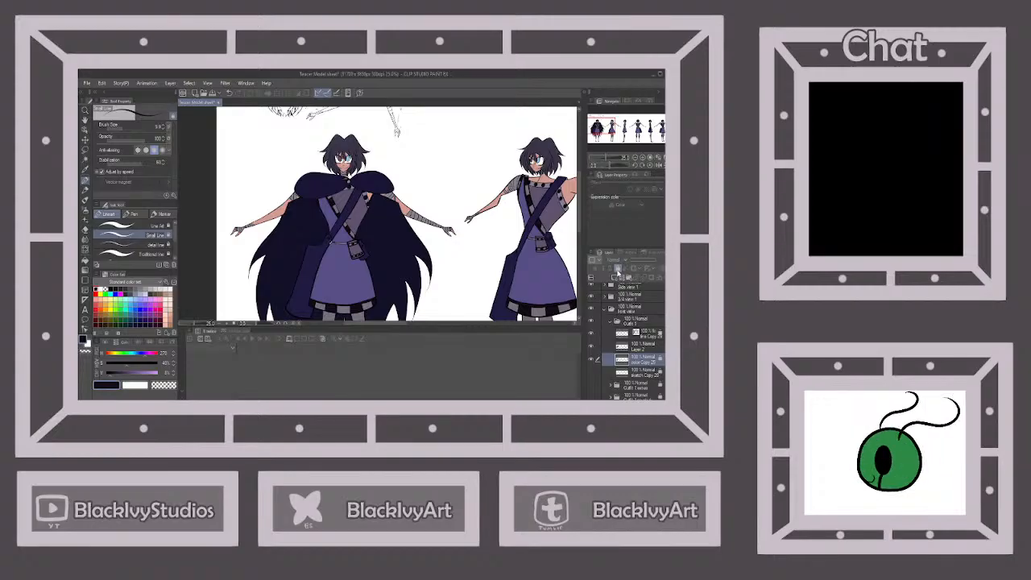
{"action": "left_click", "coordinate": [643, 277]}
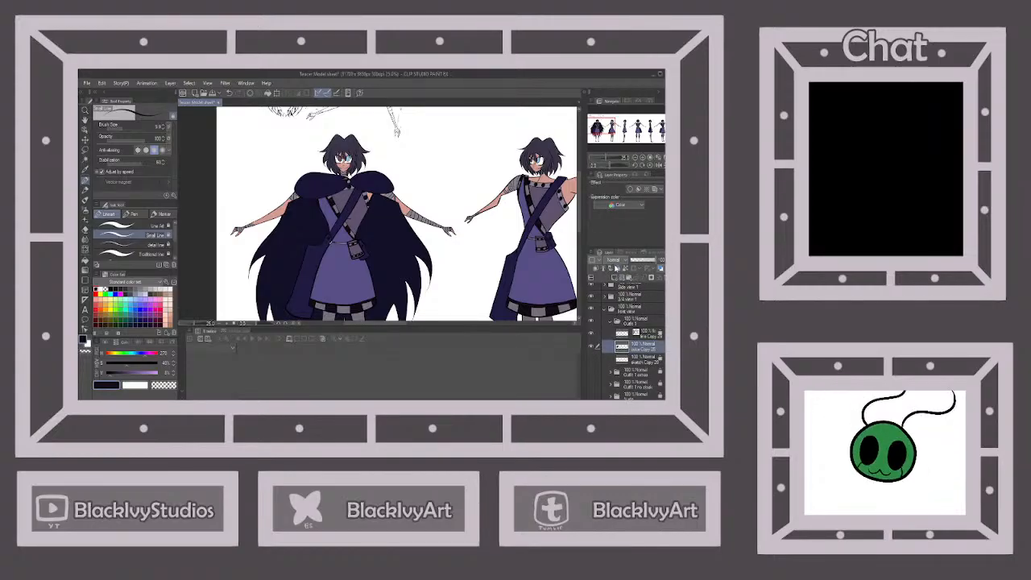
{"action": "left_click", "coordinate": [616, 268]}
Collapse the Outfit 1 folder and lock it.
{"action": "scroll", "coordinate": [387, 211], "scroll_direction": "down", "scroll_amount": 3}
{"action": "scroll", "coordinate": [369, 211], "scroll_direction": "up", "scroll_amount": 1}
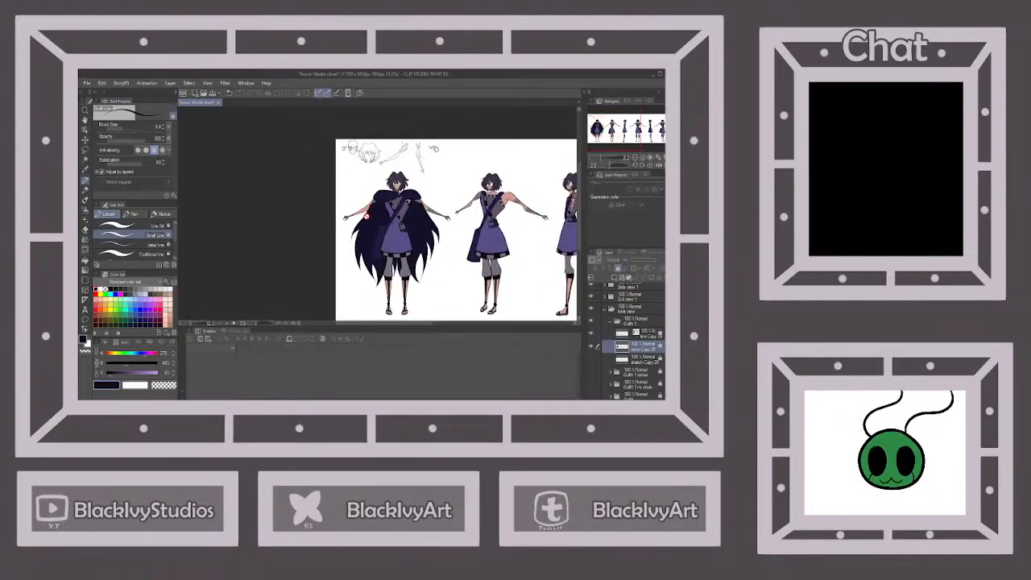
{"action": "scroll", "coordinate": [367, 215], "scroll_direction": "up", "scroll_amount": 1}
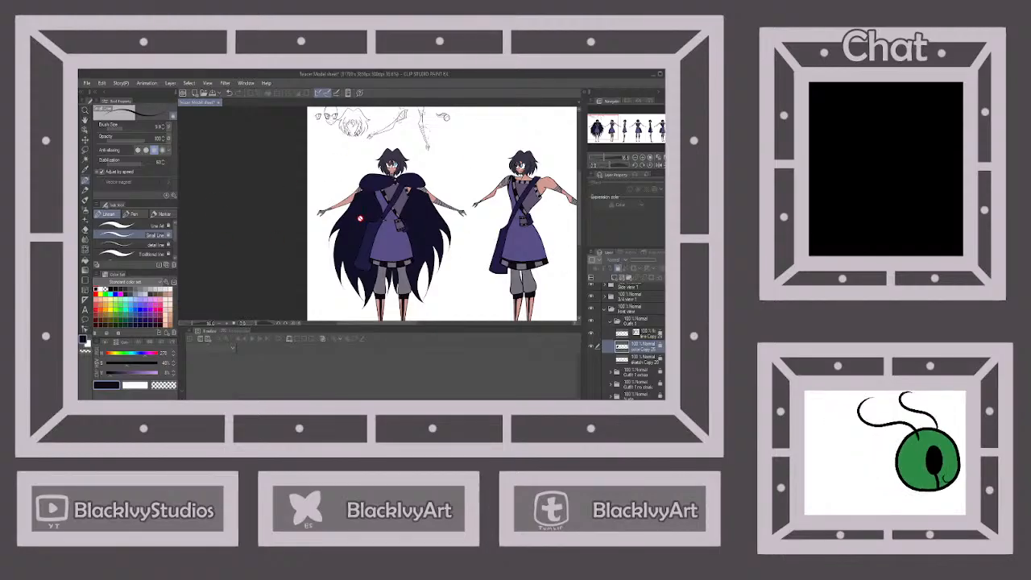
{"action": "scroll", "coordinate": [360, 218], "scroll_direction": "down", "scroll_amount": 4}
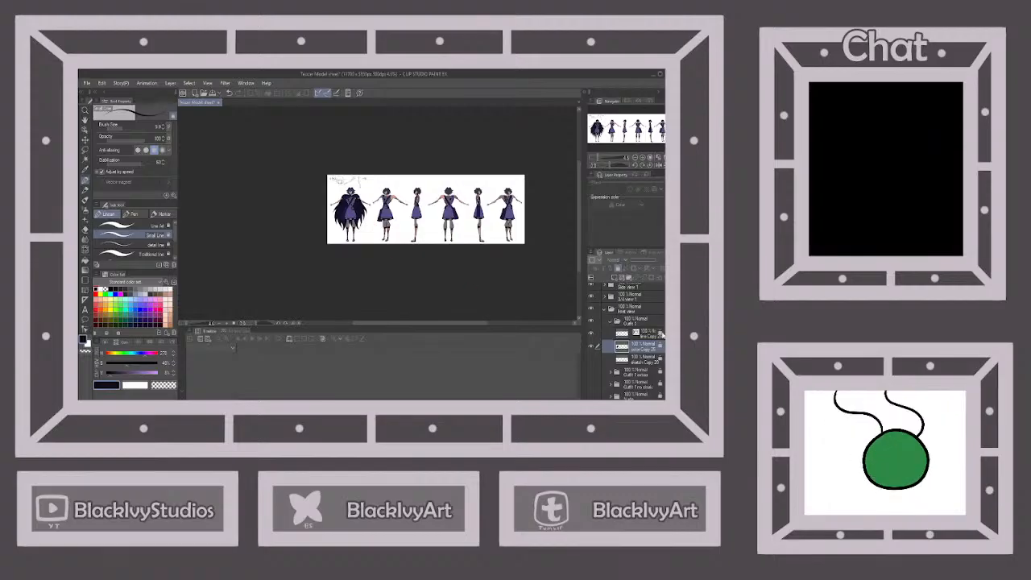
{"action": "left_click", "coordinate": [610, 327]}
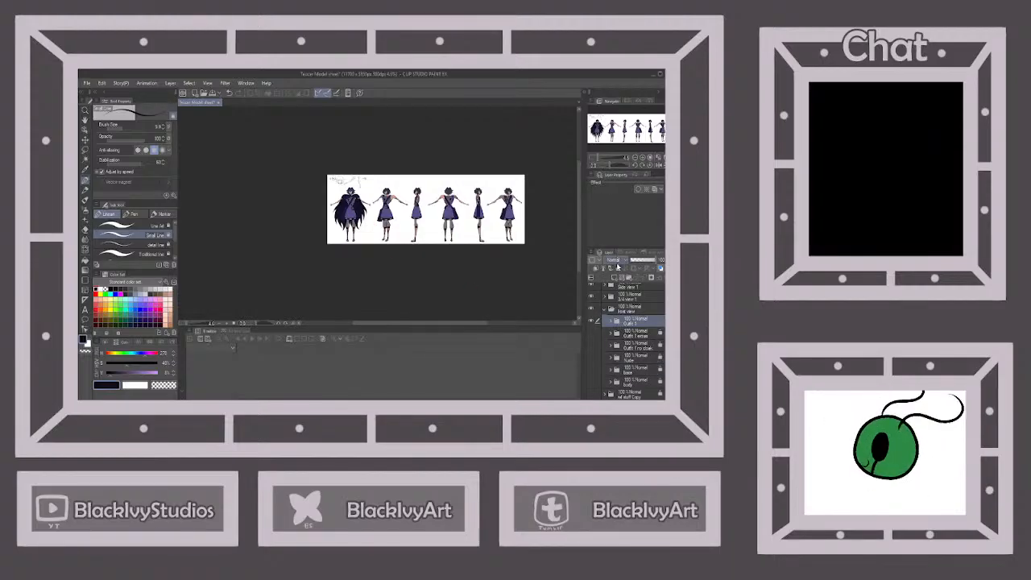
{"action": "left_click", "coordinate": [618, 269]}
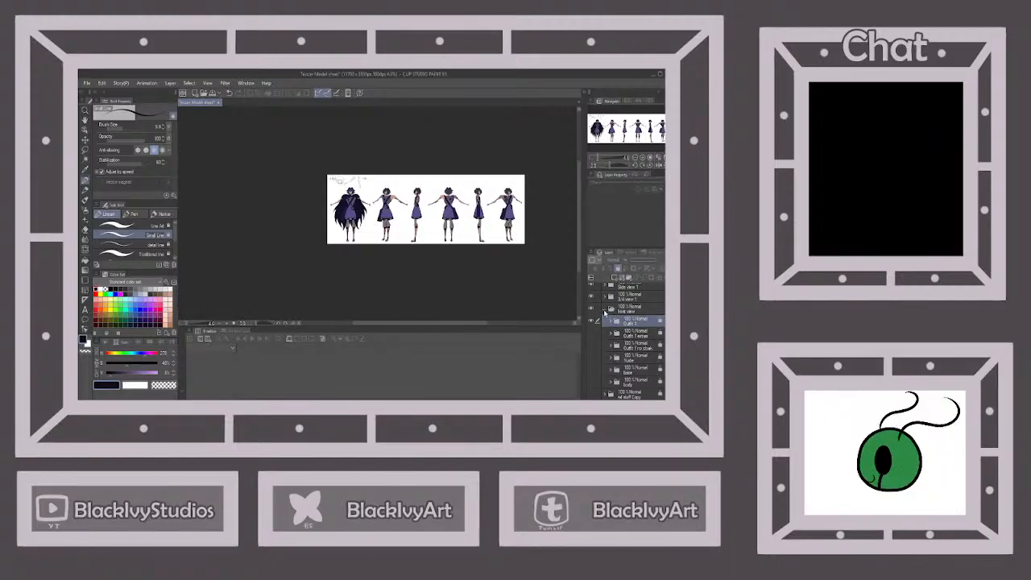
Collapse the front view folder, lock it, and save the model sheet.
{"action": "left_click", "coordinate": [608, 311]}
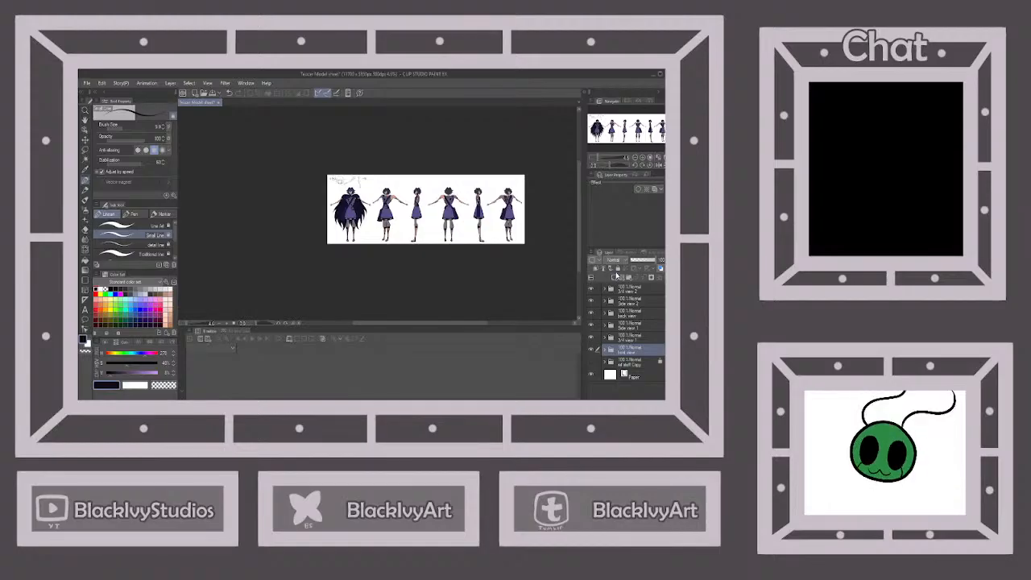
{"action": "left_click", "coordinate": [618, 270]}
{"action": "key", "text": "ctrl+s"}
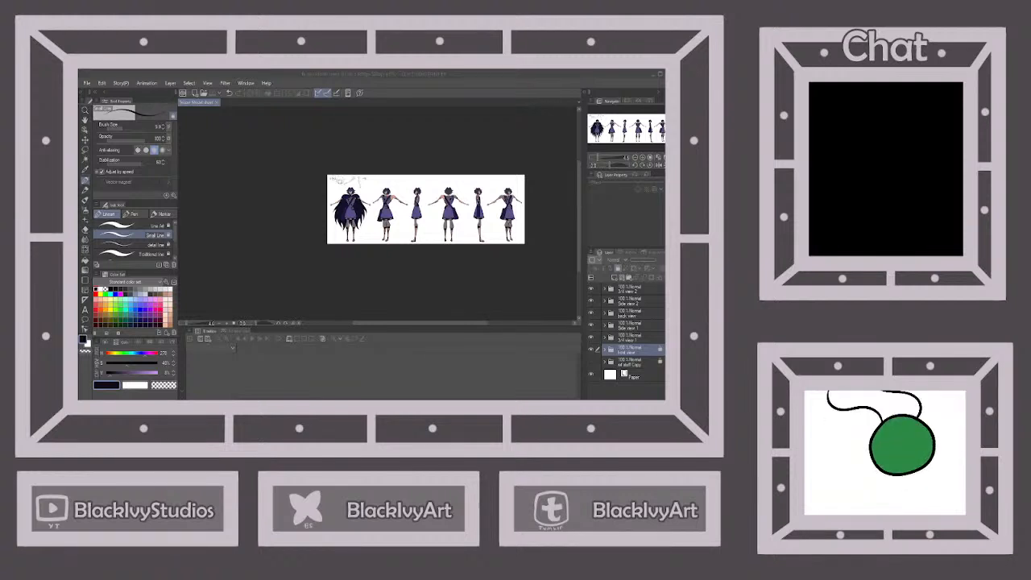
{"action": "scroll", "coordinate": [465, 215], "scroll_direction": "up", "scroll_amount": 5}
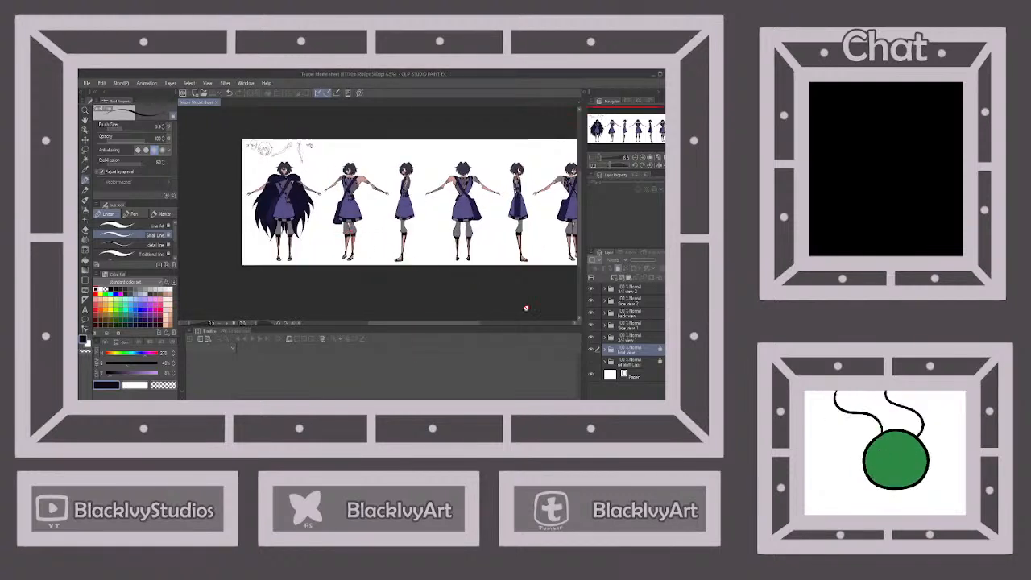
Duplicate the Outfit 1 Extras folder inside the 3/4 view 1 folder and name the copy Outfit 1.
{"action": "left_click", "coordinate": [612, 338]}
{"action": "left_click", "coordinate": [605, 339]}
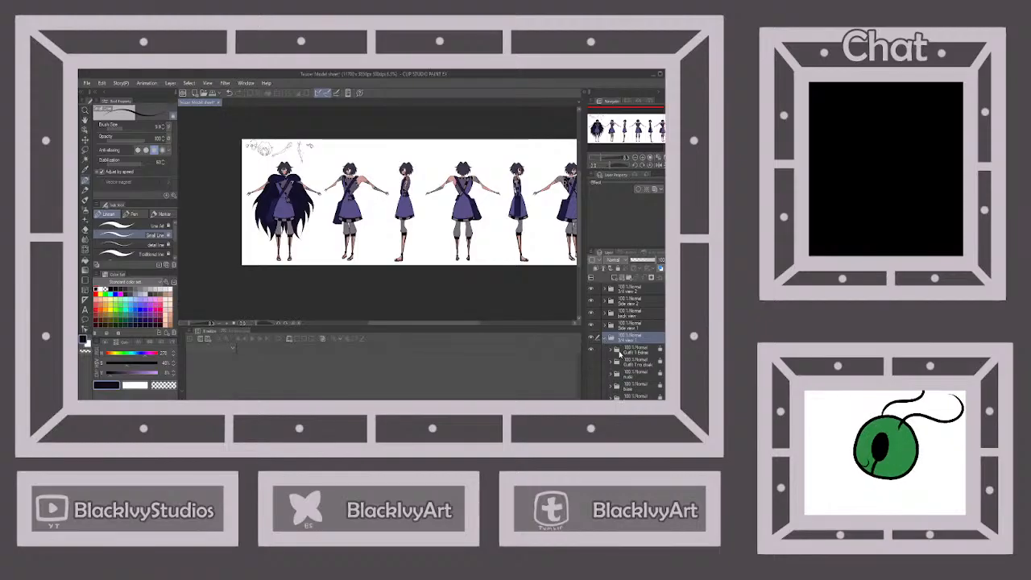
{"action": "left_click", "coordinate": [636, 352]}
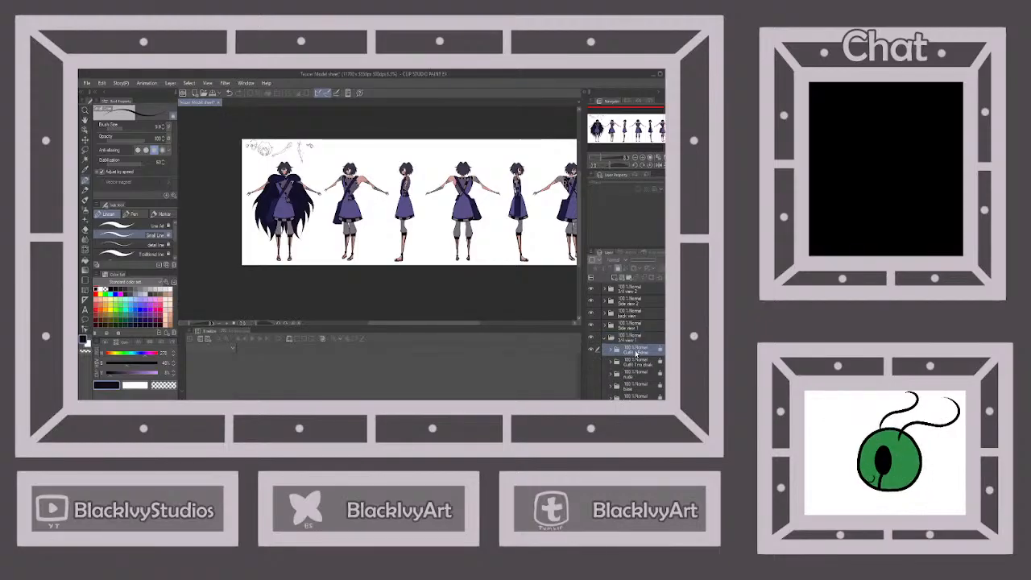
{"action": "key", "text": "ctrl+v"}
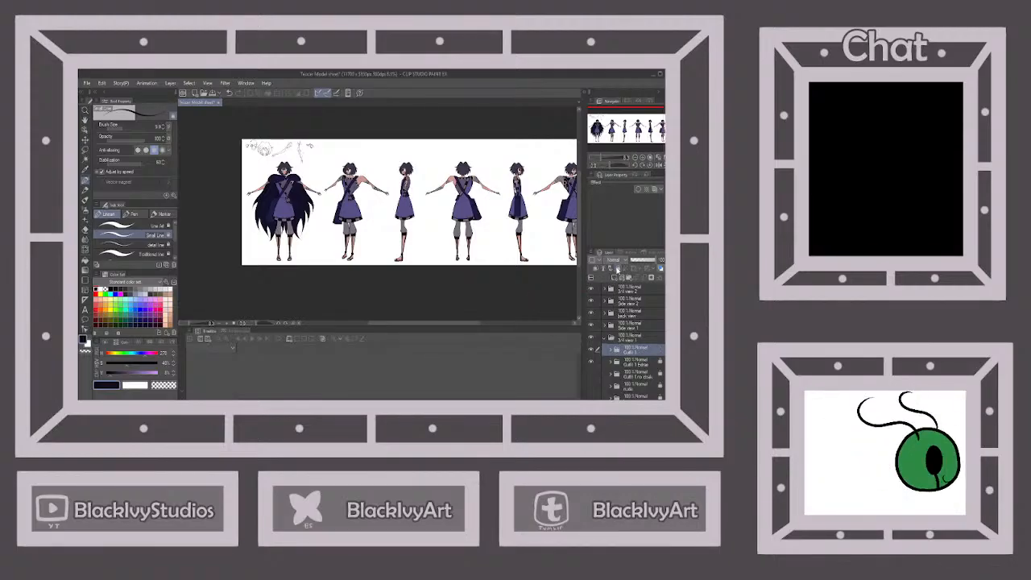
Hide the color layer in the new Outfit 1 folder and the Outfit 1 Extras folder, keeping the line layer selected.
{"action": "left_click", "coordinate": [617, 352]}
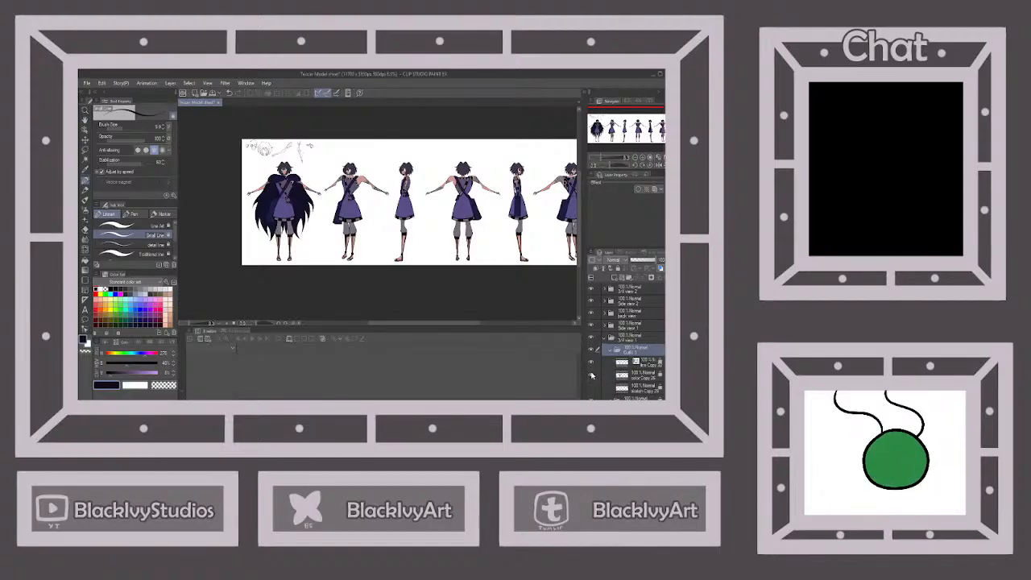
{"action": "left_click", "coordinate": [631, 363]}
{"action": "scroll", "coordinate": [609, 388], "scroll_direction": "down", "scroll_amount": 1}
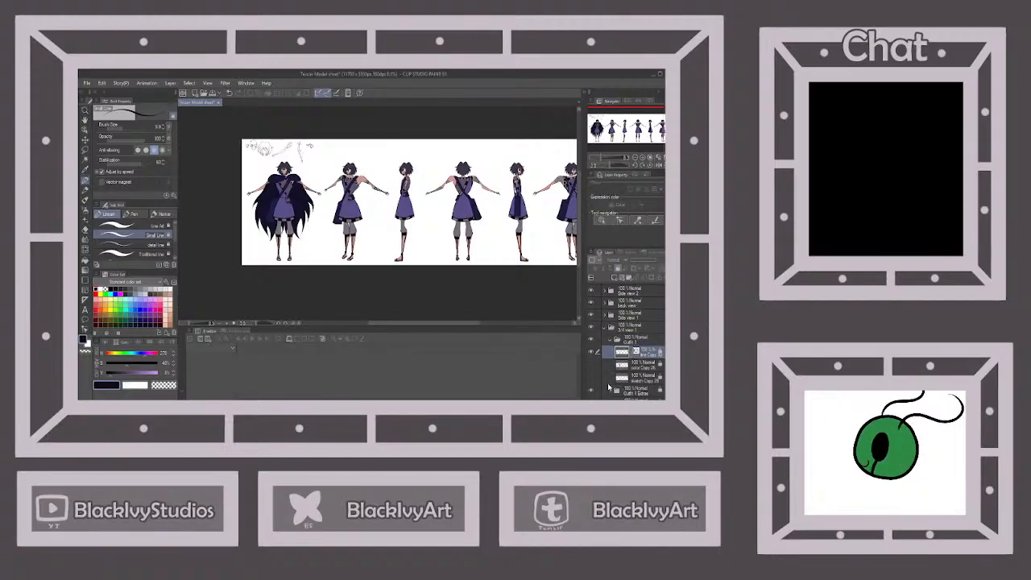
{"action": "left_click", "coordinate": [591, 391]}
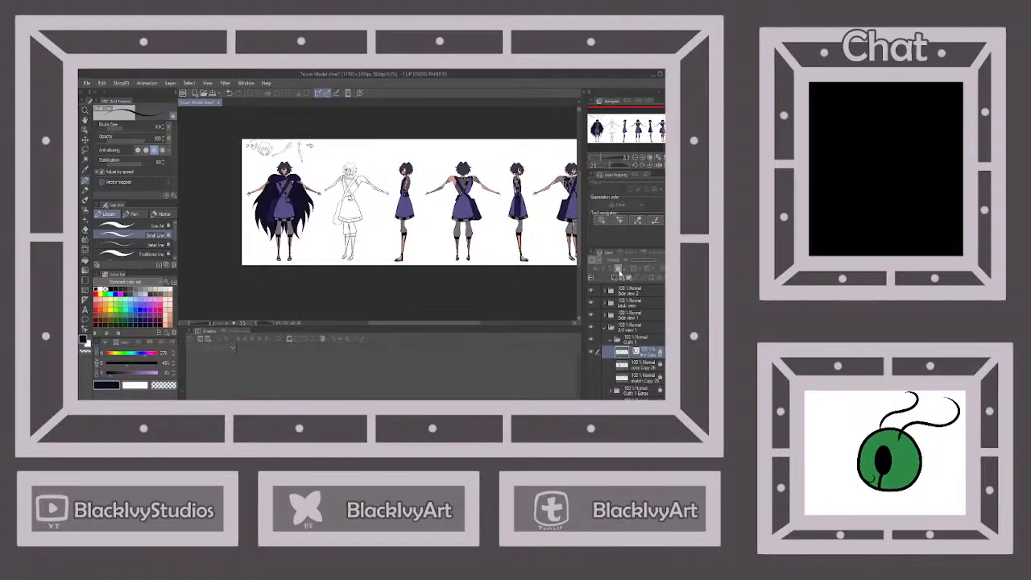
Unlock the line layer of the 3/4 view outfit, lower its opacity slightly, and lock it again.
{"action": "left_click", "coordinate": [618, 268]}
{"action": "left_click", "coordinate": [647, 261]}
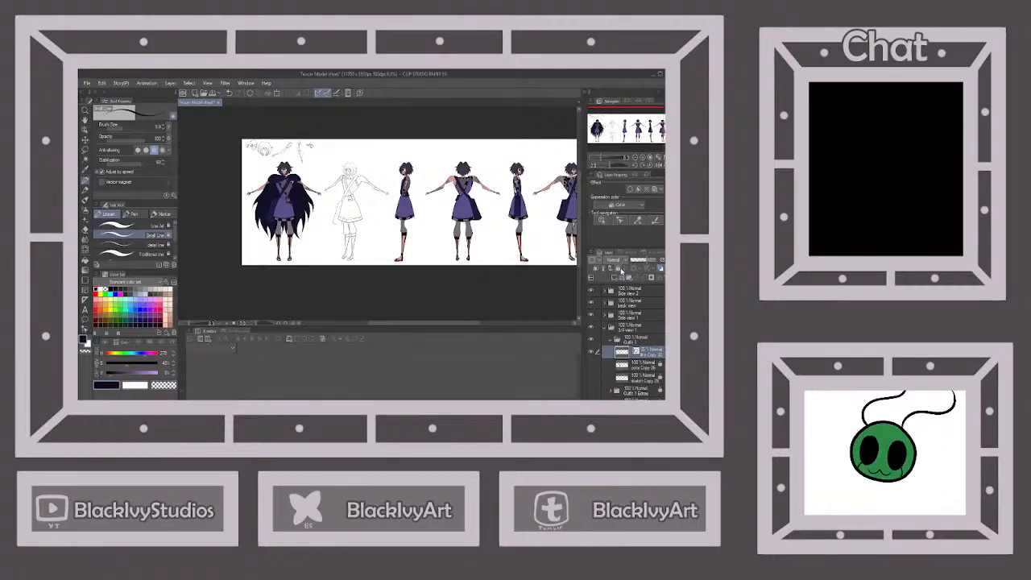
{"action": "left_click", "coordinate": [619, 269]}
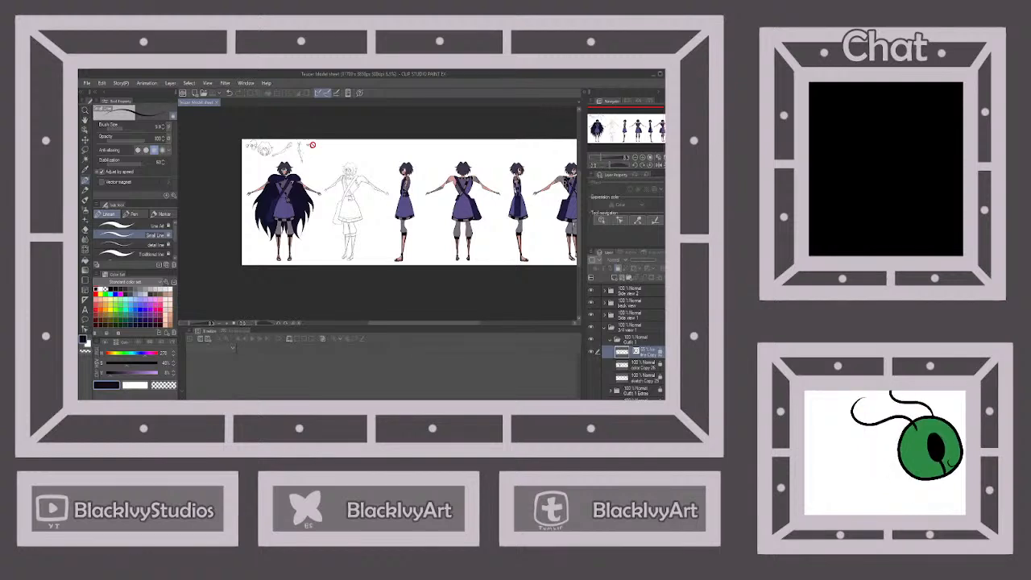
Add a new vector layer above the locked line layer and choose the Line Art brush.
{"action": "scroll", "coordinate": [314, 154], "scroll_direction": "up", "scroll_amount": 3}
{"action": "scroll", "coordinate": [316, 164], "scroll_direction": "up", "scroll_amount": 1}
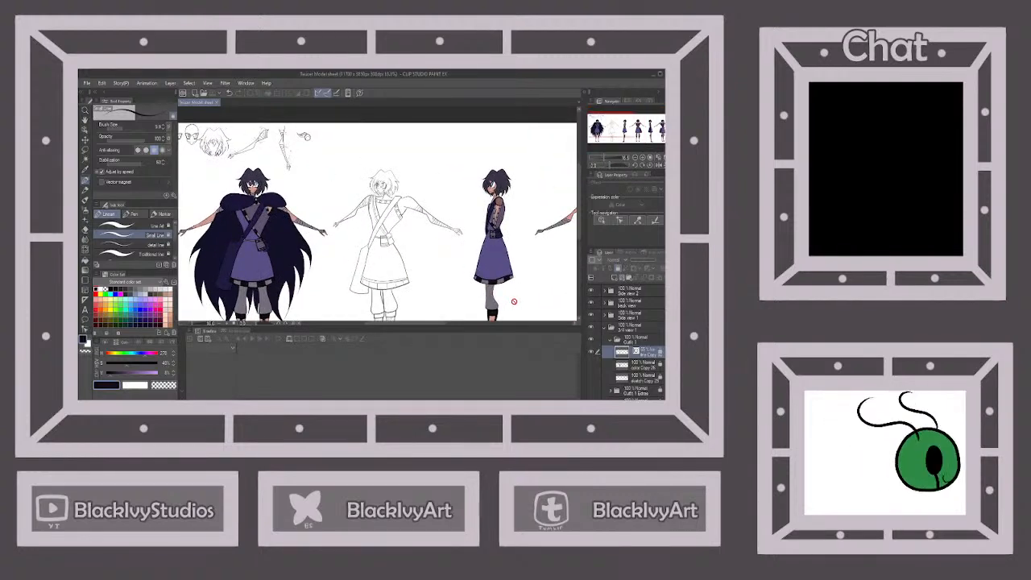
{"action": "scroll", "coordinate": [355, 204], "scroll_direction": "up", "scroll_amount": 1}
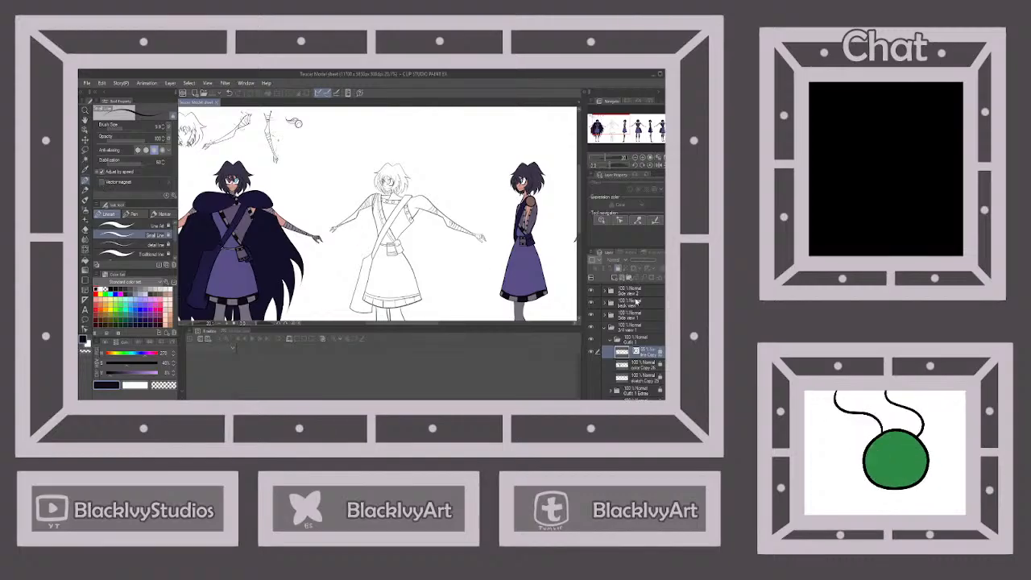
{"action": "left_click", "coordinate": [623, 278]}
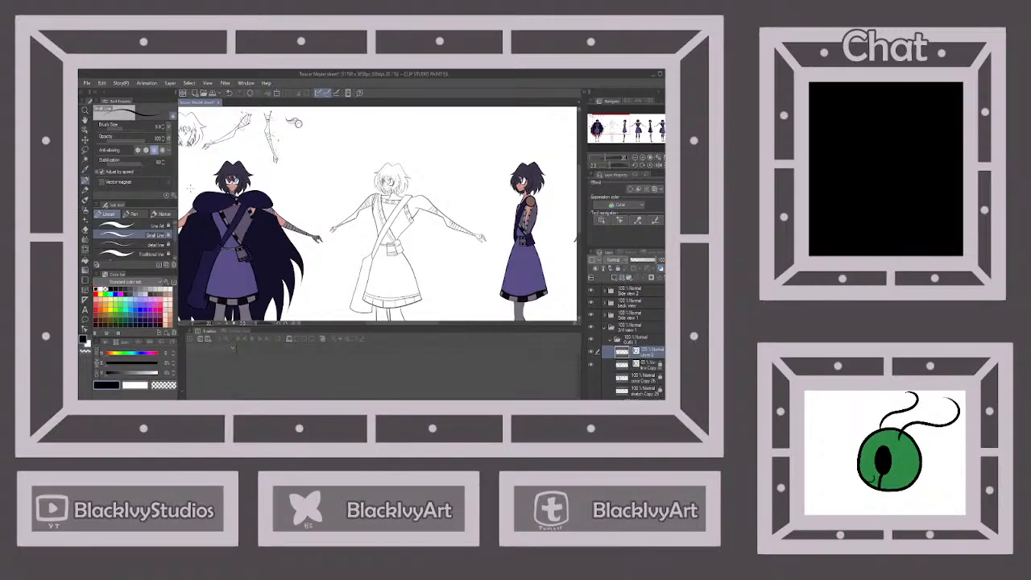
{"action": "left_click", "coordinate": [171, 227]}
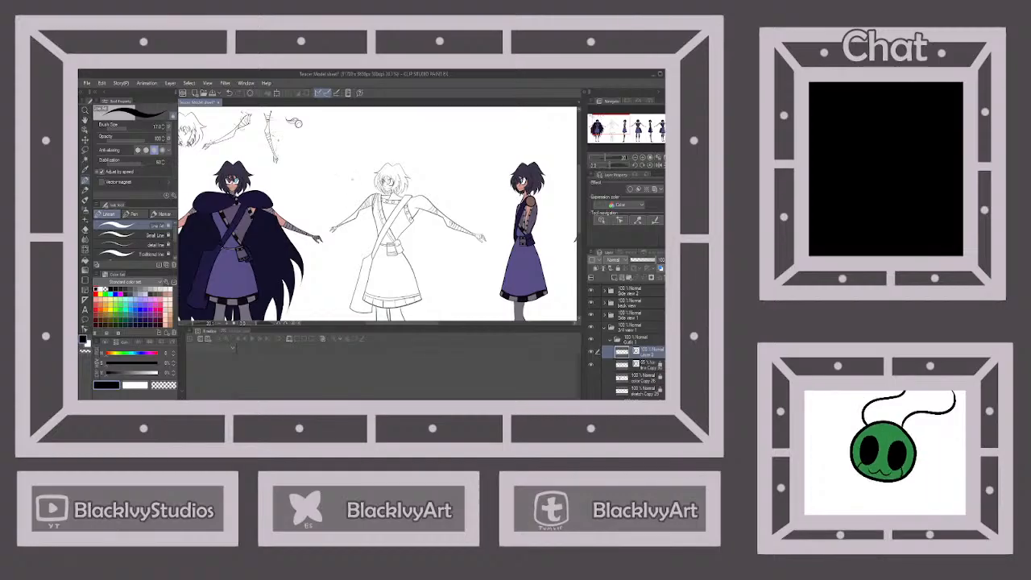
Try to draw a round cloak clasp freehand at the 3/4 figure's neckline with the Line Art brush.
{"action": "scroll", "coordinate": [324, 207], "scroll_direction": "up", "scroll_amount": 1}
{"action": "scroll", "coordinate": [396, 204], "scroll_direction": "down", "scroll_amount": 2}
{"action": "scroll", "coordinate": [225, 173], "scroll_direction": "up", "scroll_amount": 2}
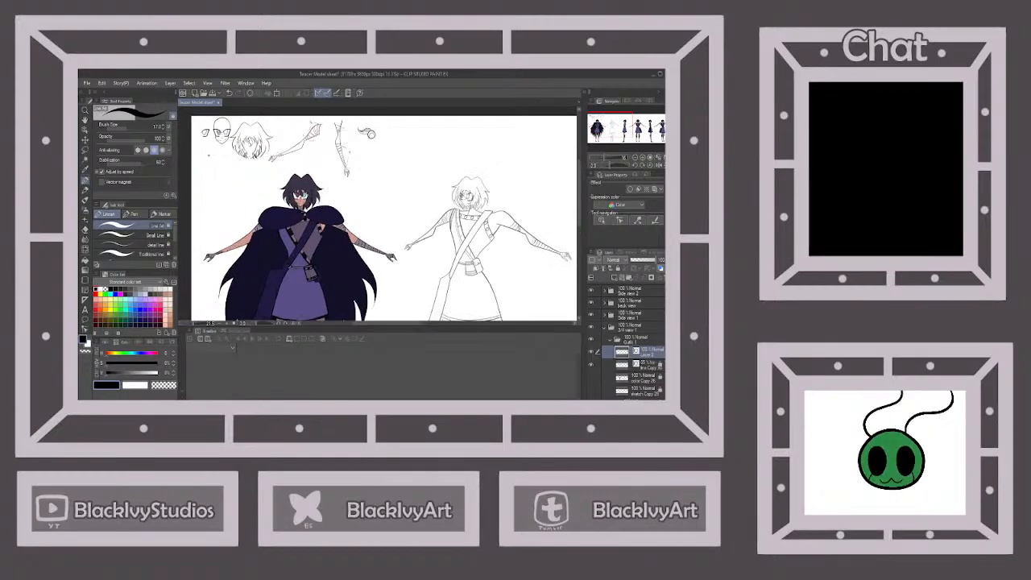
{"action": "scroll", "coordinate": [362, 210], "scroll_direction": "down", "scroll_amount": 2}
{"action": "scroll", "coordinate": [476, 219], "scroll_direction": "up", "scroll_amount": 7}
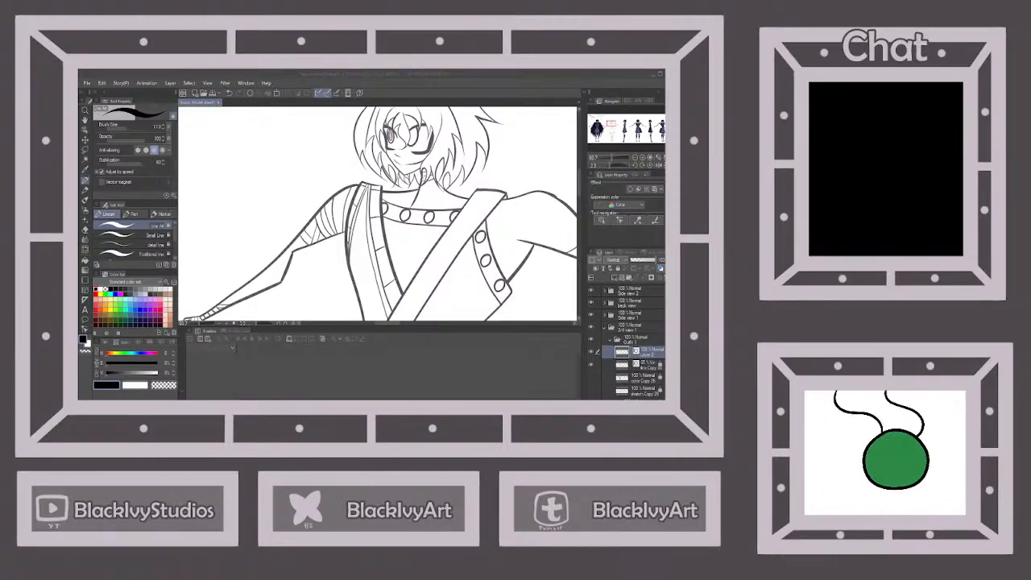
{"action": "scroll", "coordinate": [467, 234], "scroll_direction": "up", "scroll_amount": 3}
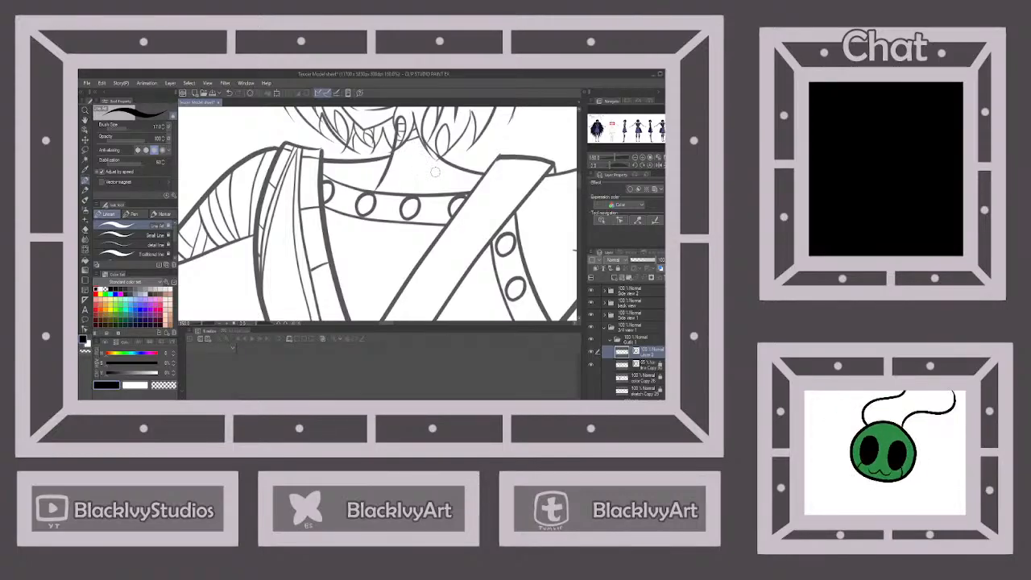
{"action": "mouse_move", "coordinate": [465, 178]}
{"action": "left_mouse_down"}
{"action": "mouse_move", "coordinate": [444, 182]}
{"action": "mouse_move", "coordinate": [467, 190]}
{"action": "mouse_move", "coordinate": [455, 174]}
{"action": "left_mouse_up"}
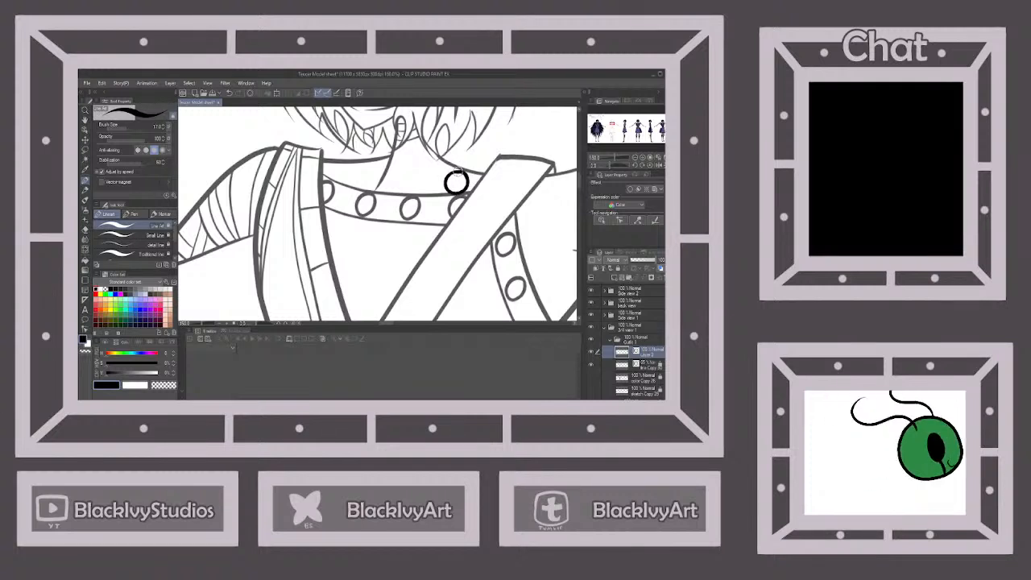
{"action": "key", "text": "ctrl+z"}
{"action": "mouse_move", "coordinate": [462, 172]}
{"action": "left_mouse_down"}
{"action": "mouse_move", "coordinate": [449, 196]}
{"action": "mouse_move", "coordinate": [471, 185]}
{"action": "mouse_move", "coordinate": [453, 172]}
{"action": "left_mouse_up"}
{"action": "key", "text": "ctrl+z"}
{"action": "scroll", "coordinate": [463, 194], "scroll_direction": "down", "scroll_amount": 10}
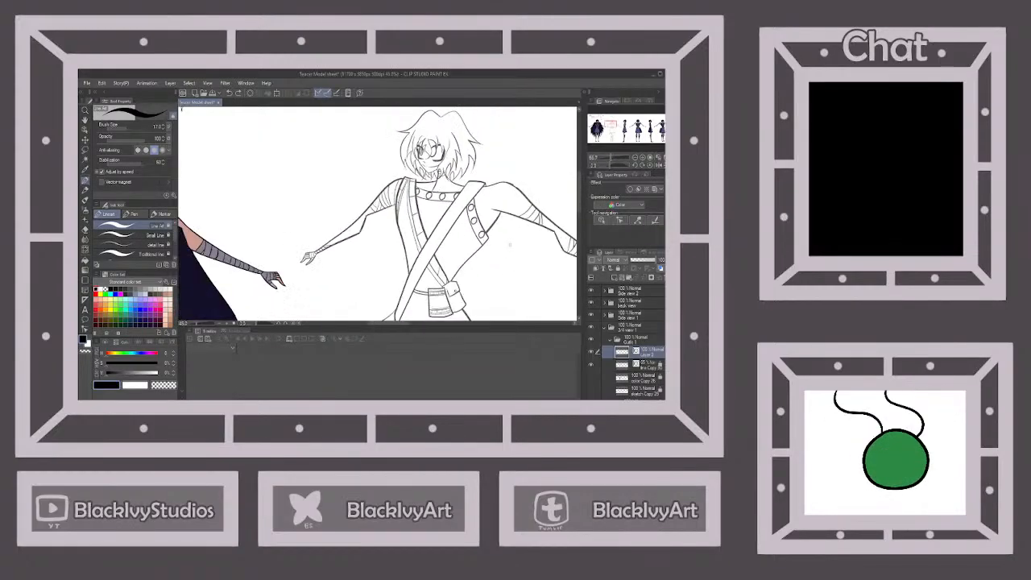
{"action": "scroll", "coordinate": [467, 209], "scroll_direction": "up", "scroll_amount": 10}
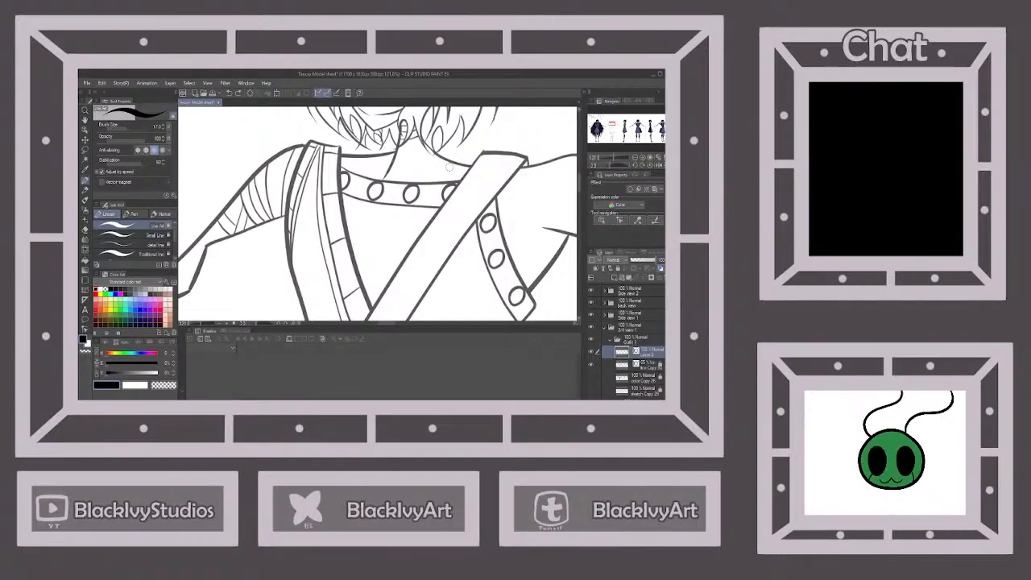
{"action": "mouse_move", "coordinate": [449, 163]}
{"action": "left_mouse_down"}
{"action": "mouse_move", "coordinate": [434, 179]}
{"action": "mouse_move", "coordinate": [450, 174]}
{"action": "left_mouse_up"}
{"action": "key", "text": "ctrl+z"}
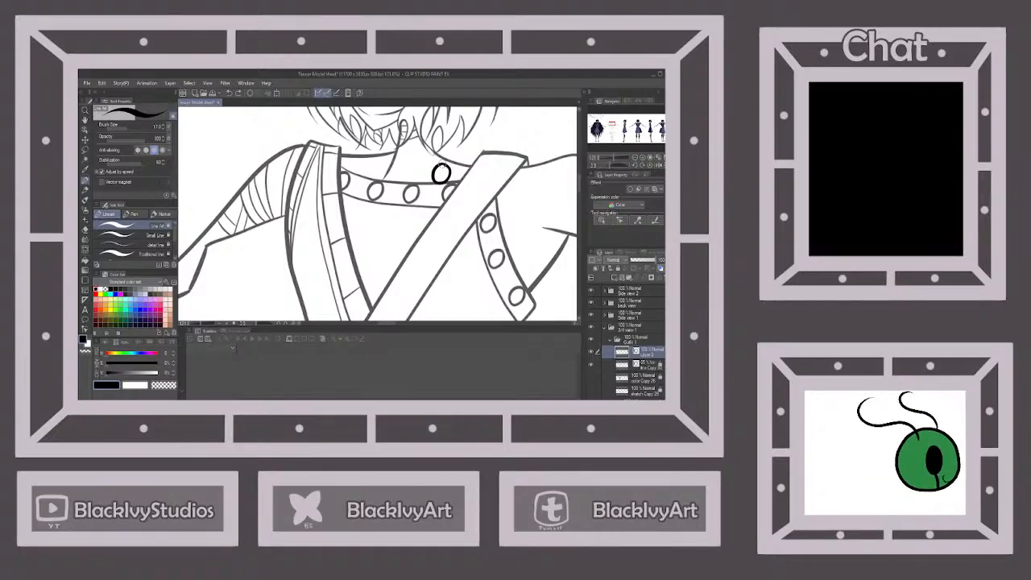
{"action": "key", "text": "ctrl+z"}
Open the Outfit 1 folder inside the front view folder and select its line layer.
{"action": "scroll", "coordinate": [478, 192], "scroll_direction": "down", "scroll_amount": 5}
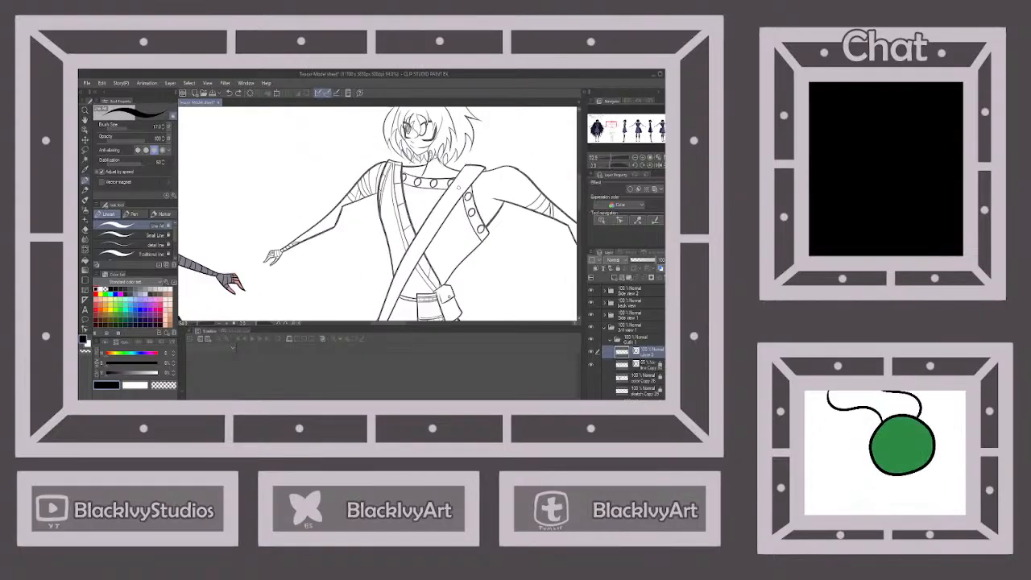
{"action": "scroll", "coordinate": [629, 343], "scroll_direction": "down", "scroll_amount": 6}
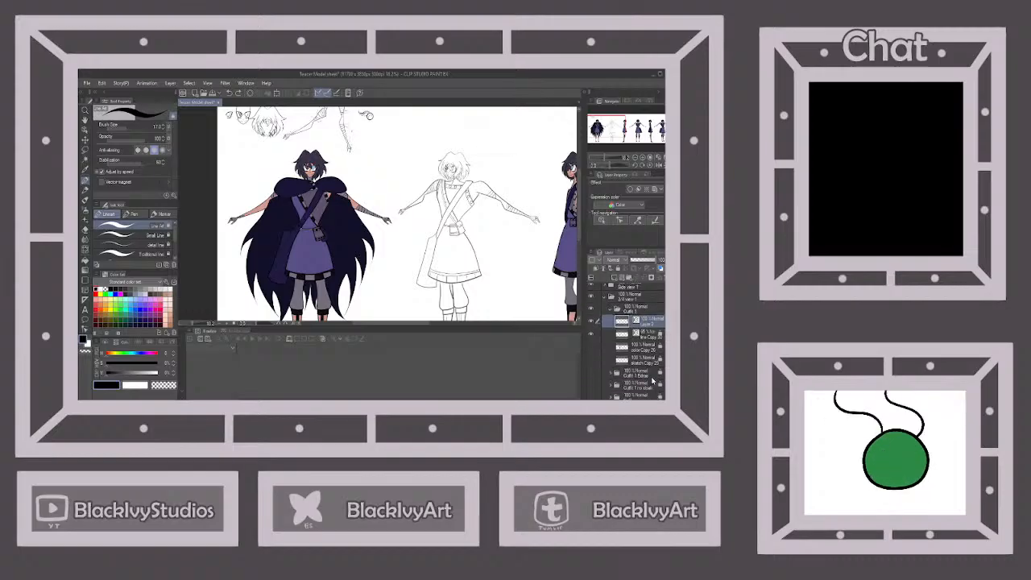
{"action": "left_click", "coordinate": [620, 372]}
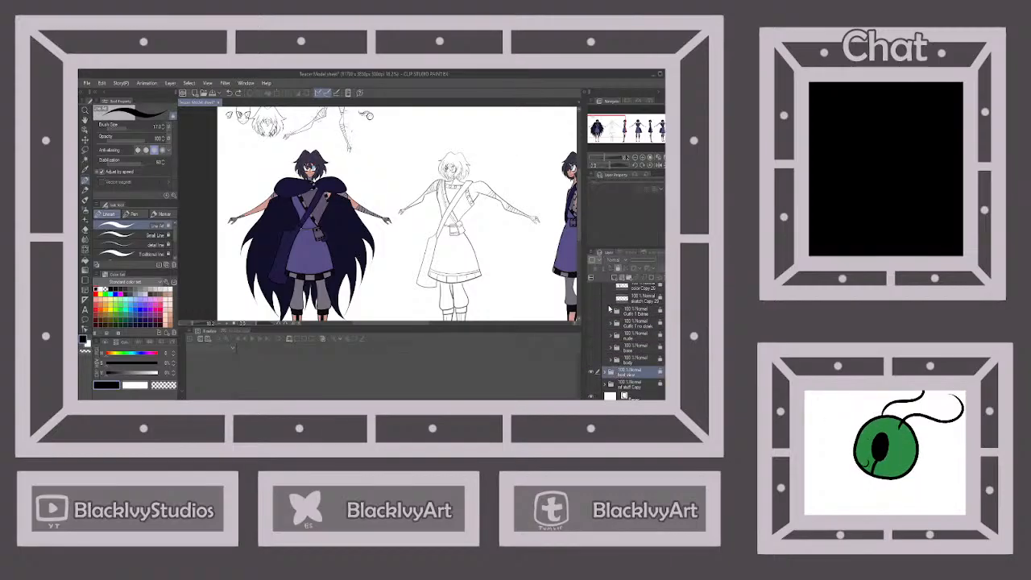
{"action": "left_click", "coordinate": [606, 377]}
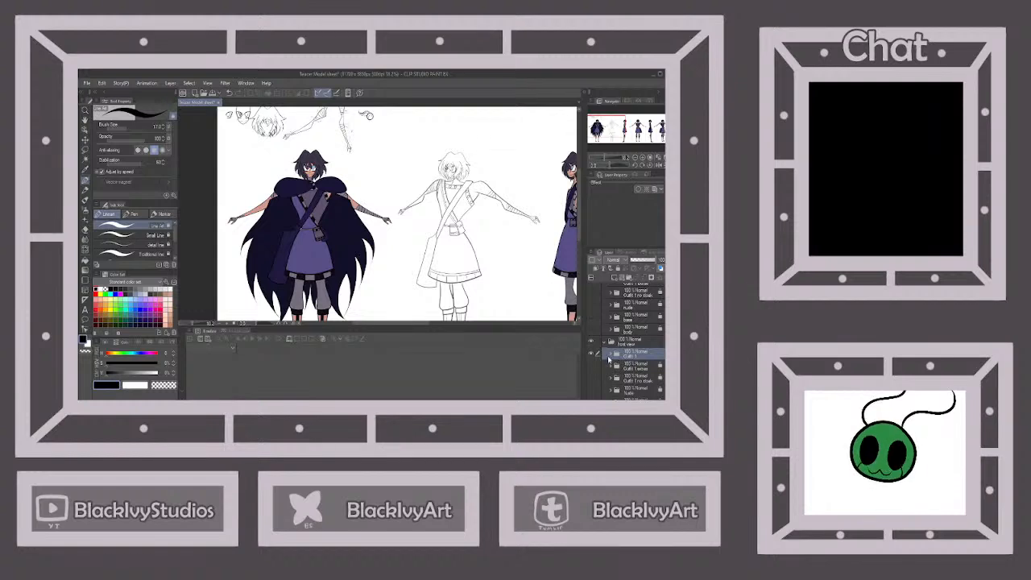
{"action": "left_click", "coordinate": [609, 355]}
{"action": "left_click", "coordinate": [649, 369]}
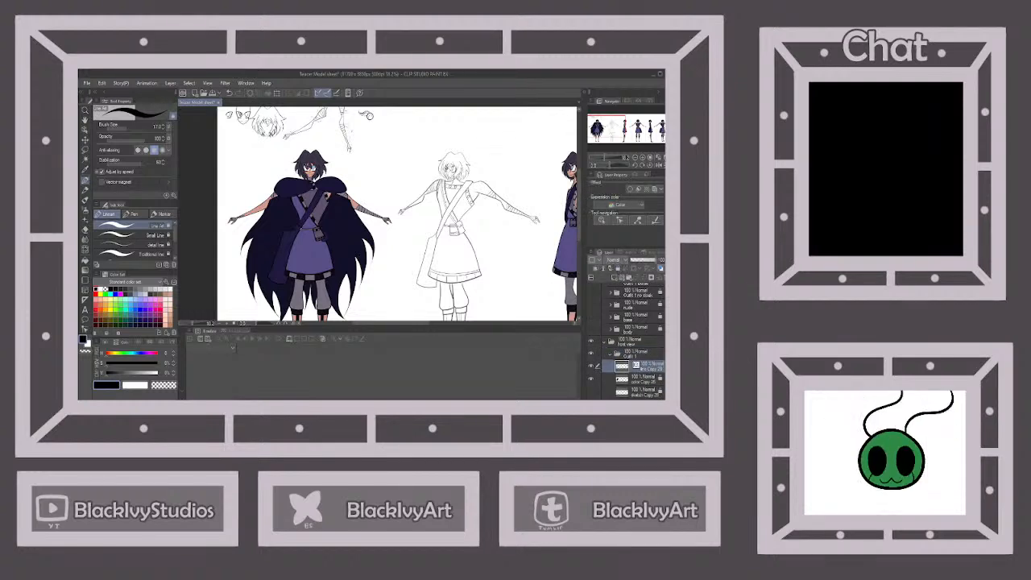
Copy the vector outlines of the feather and round clasp on the front-view cloak, and lock that line layer.
{"action": "left_click", "coordinate": [85, 130]}
{"action": "scroll", "coordinate": [302, 179], "scroll_direction": "up", "scroll_amount": 5}
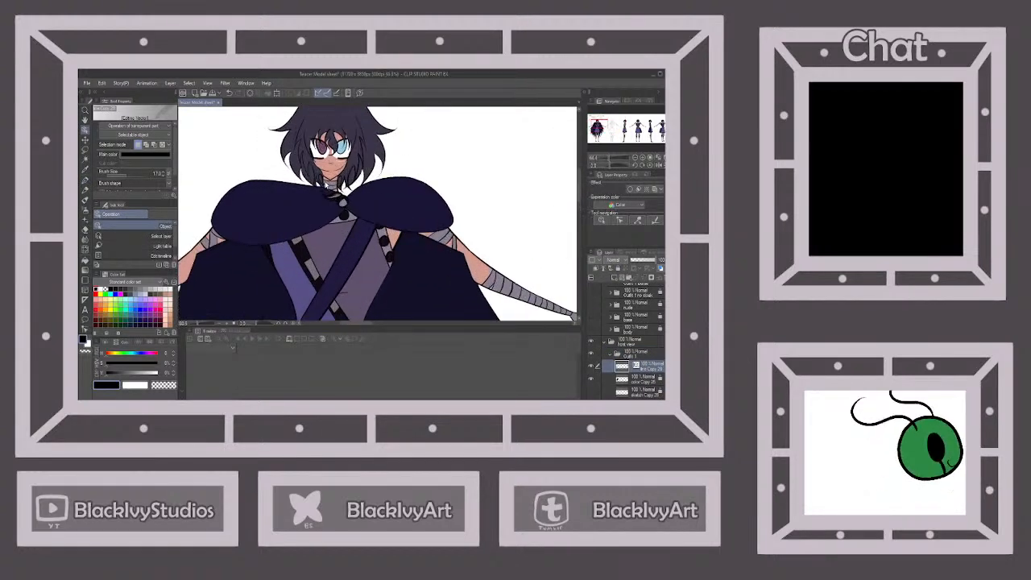
{"action": "scroll", "coordinate": [346, 195], "scroll_direction": "up", "scroll_amount": 2}
{"action": "left_click", "coordinate": [361, 211]}
{"action": "left_click", "coordinate": [345, 229], "text": "shift"}
{"action": "left_click", "coordinate": [314, 232], "text": "shift"}
{"action": "left_click", "coordinate": [316, 227], "text": "shift"}
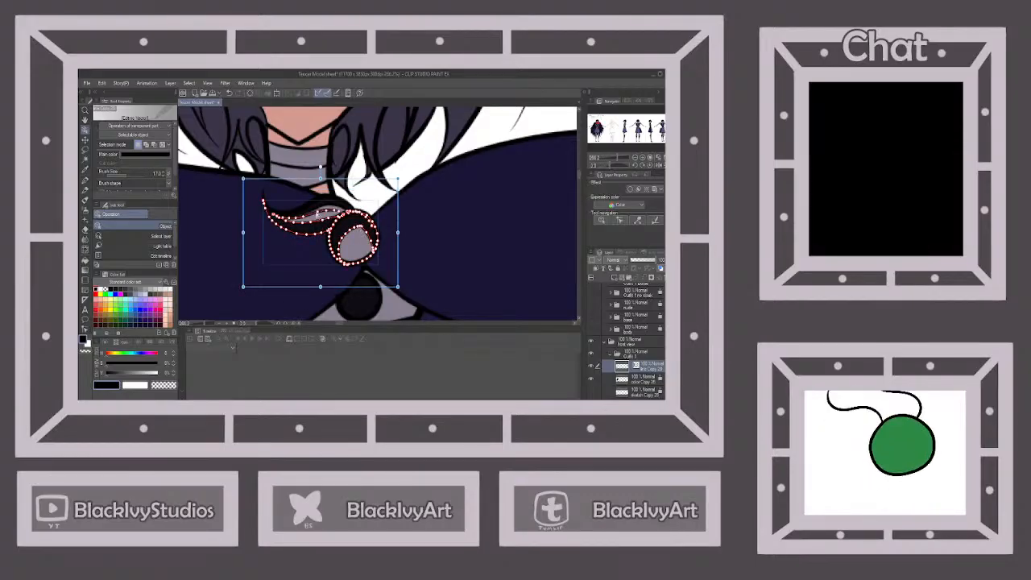
{"action": "left_click", "coordinate": [318, 207], "text": "shift"}
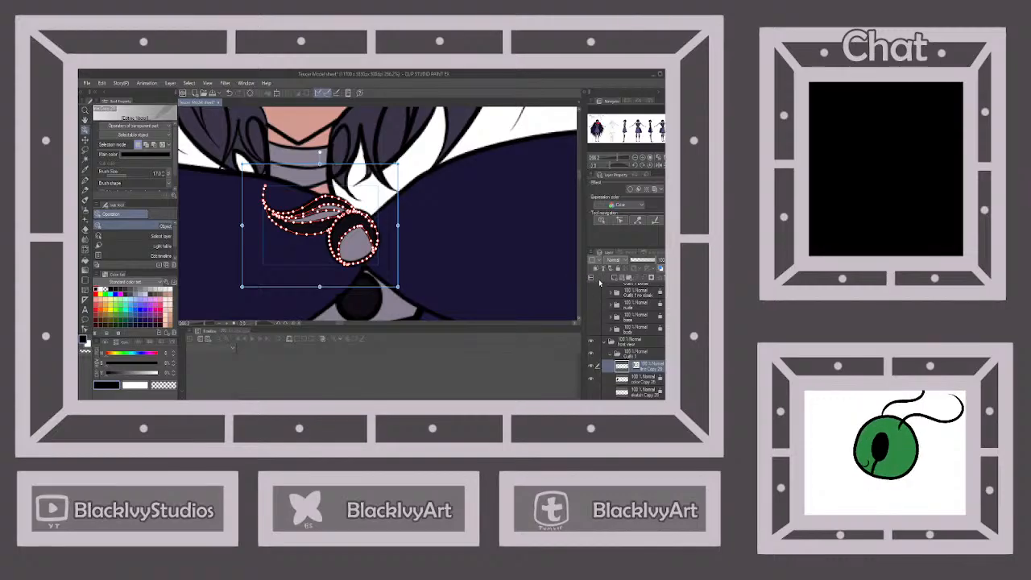
{"action": "left_click", "coordinate": [619, 269]}
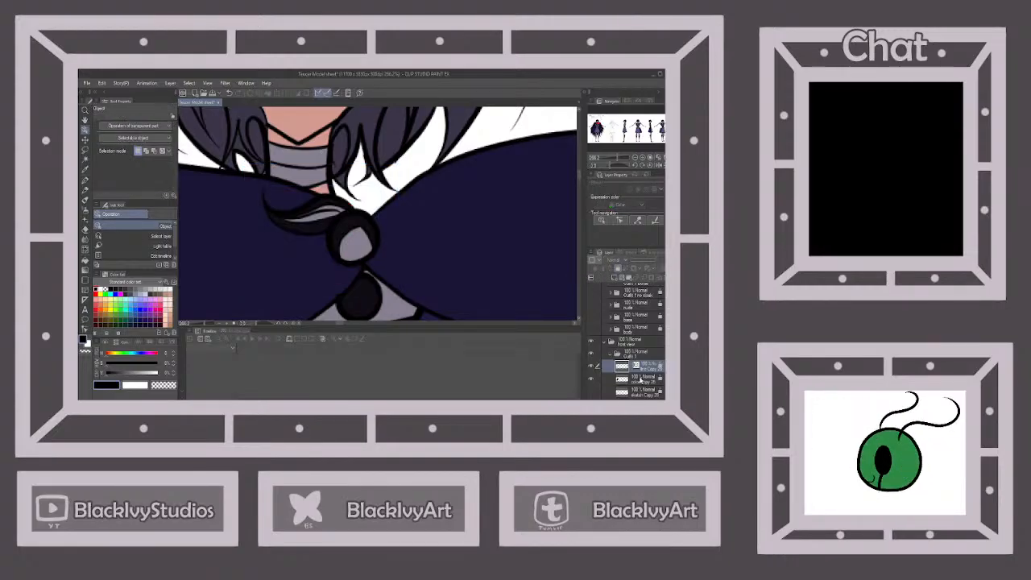
Collapse the front view folders and paste the copied clasp outlines onto the new vector layer of the 3/4 view.
{"action": "left_click", "coordinate": [615, 356]}
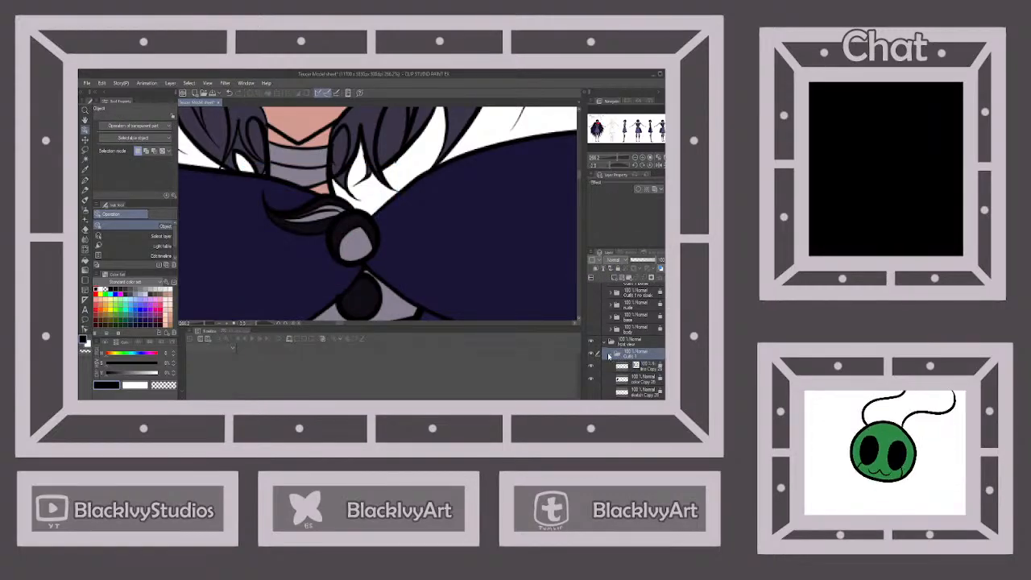
{"action": "left_click", "coordinate": [611, 356]}
{"action": "left_click", "coordinate": [606, 341]}
{"action": "scroll", "coordinate": [648, 319], "scroll_direction": "up", "scroll_amount": 2}
{"action": "left_click", "coordinate": [645, 319]}
{"action": "scroll", "coordinate": [377, 213], "scroll_direction": "down", "scroll_amount": 10}
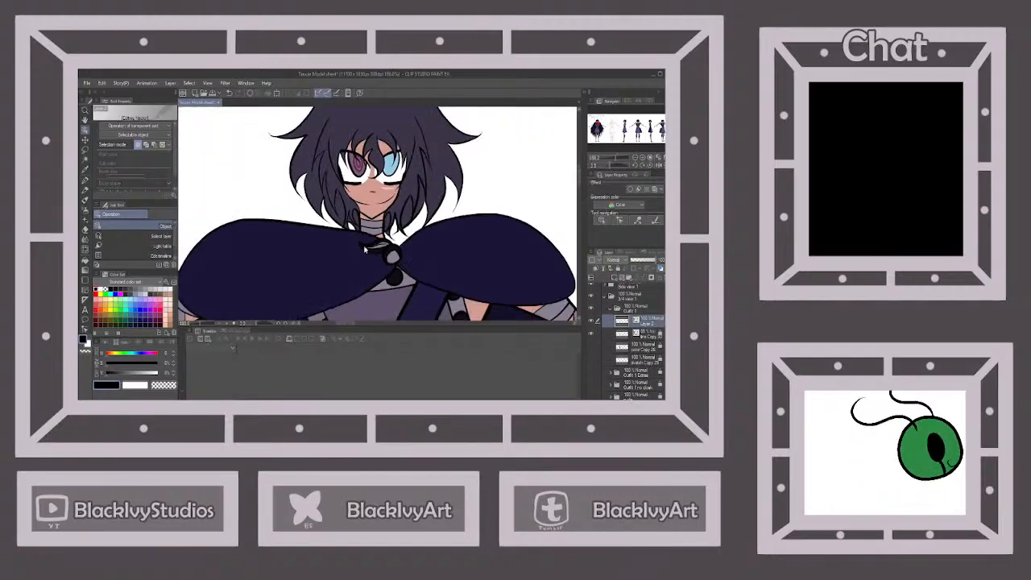
{"action": "left_click", "coordinate": [336, 211]}
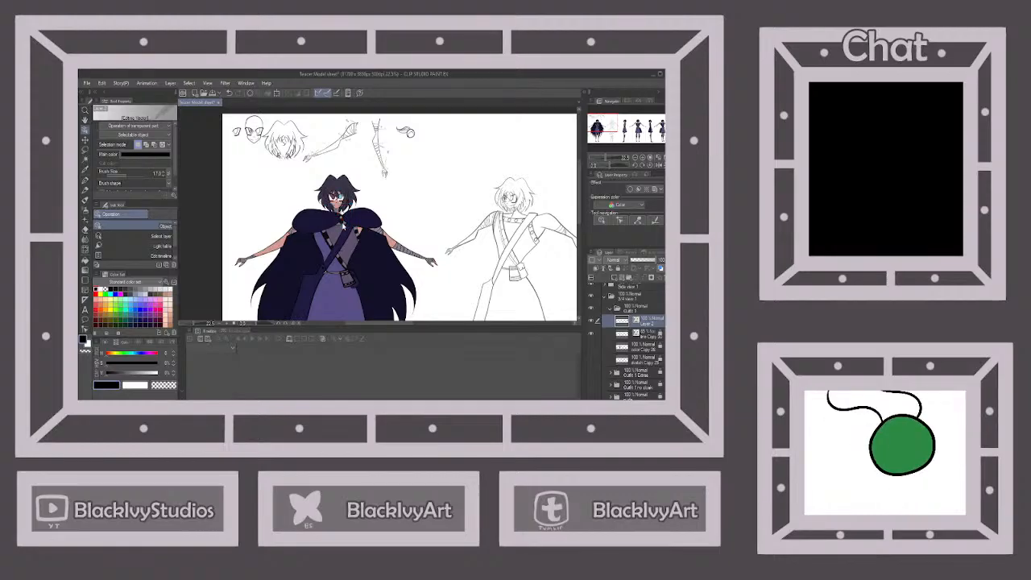
Move the pasted feather clasp over to the 3/4 figure's neckline with the Move Layer tool.
{"action": "left_click", "coordinate": [86, 141]}
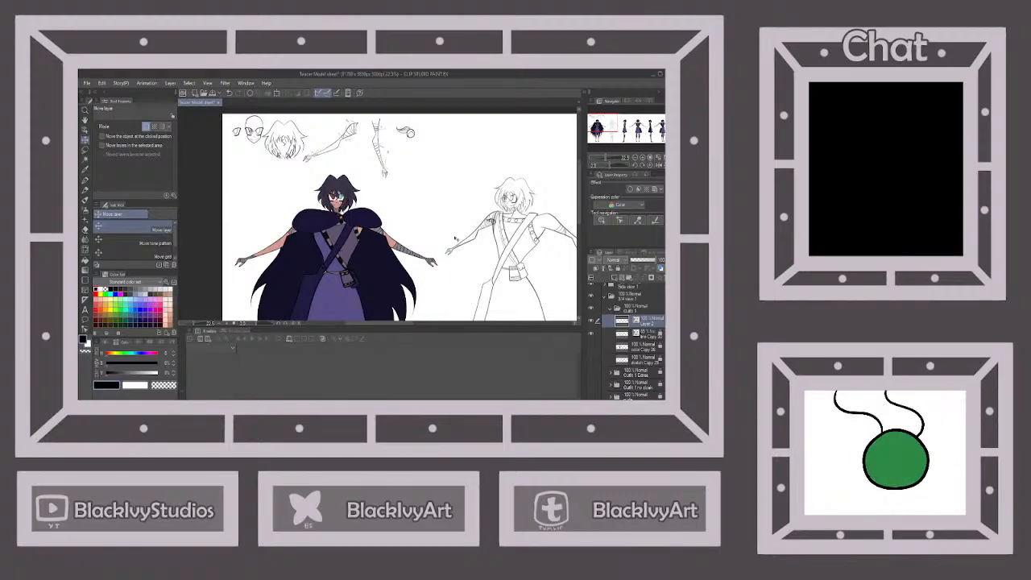
{"action": "scroll", "coordinate": [492, 222], "scroll_direction": "down", "scroll_amount": 2}
{"action": "scroll", "coordinate": [492, 221], "scroll_direction": "up", "scroll_amount": 4}
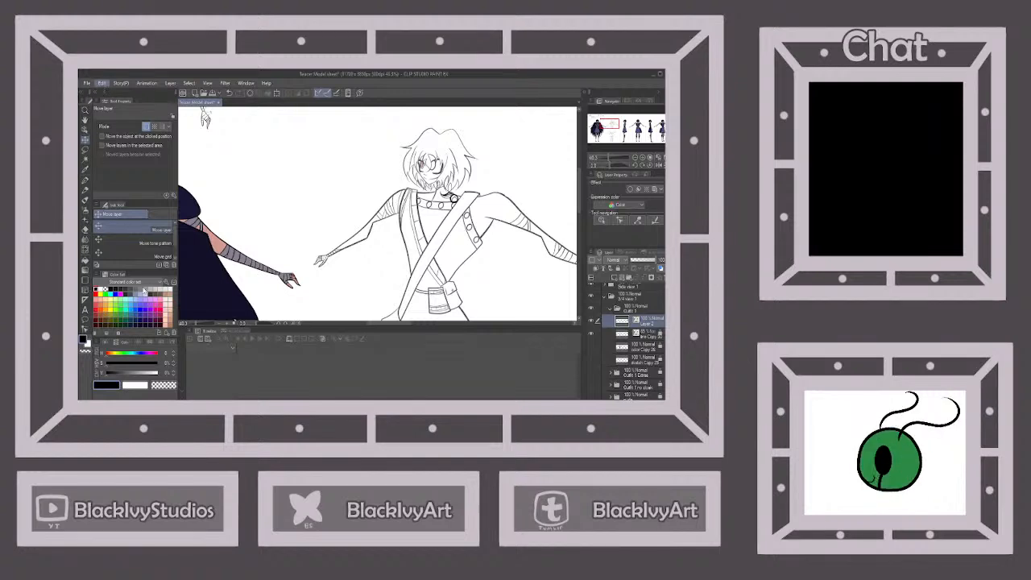
Free-transform the pasted feather clasp, narrowing and skewing its corners to suit the 3/4 angle, and move it onto the neckline.
{"action": "key", "text": "ctrl+t"}
{"action": "scroll", "coordinate": [491, 189], "scroll_direction": "up", "scroll_amount": 2}
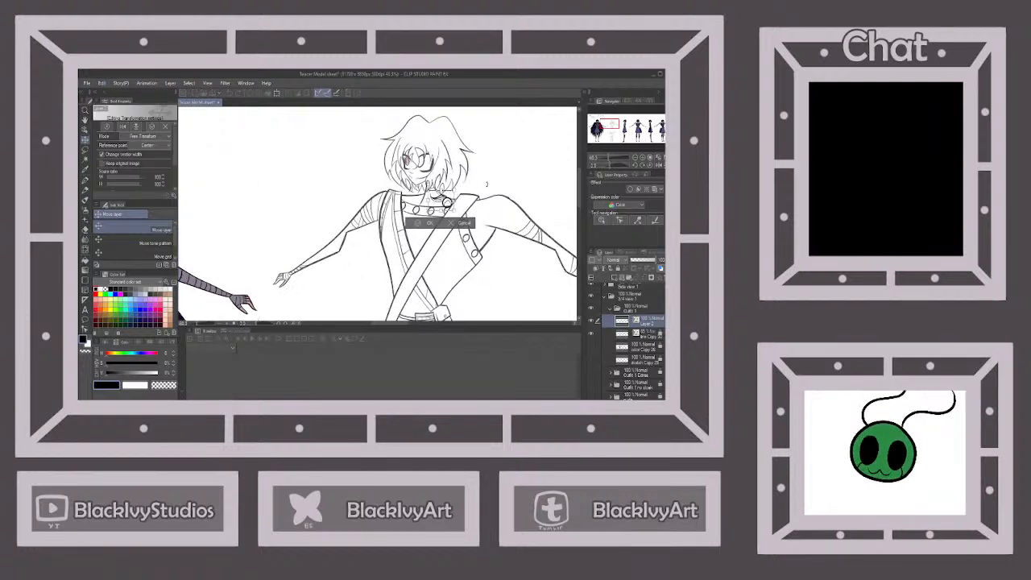
{"action": "scroll", "coordinate": [491, 190], "scroll_direction": "up", "scroll_amount": 3}
{"action": "left_click_drag", "start_coordinate": [336, 214], "coordinate": [357, 174]}
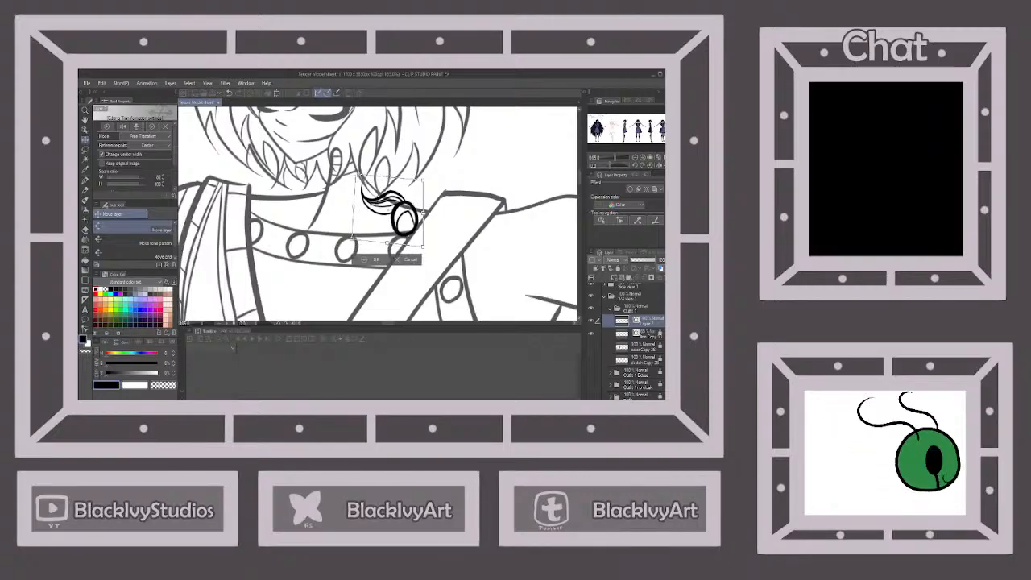
{"action": "left_click_drag", "start_coordinate": [351, 238], "coordinate": [356, 234]}
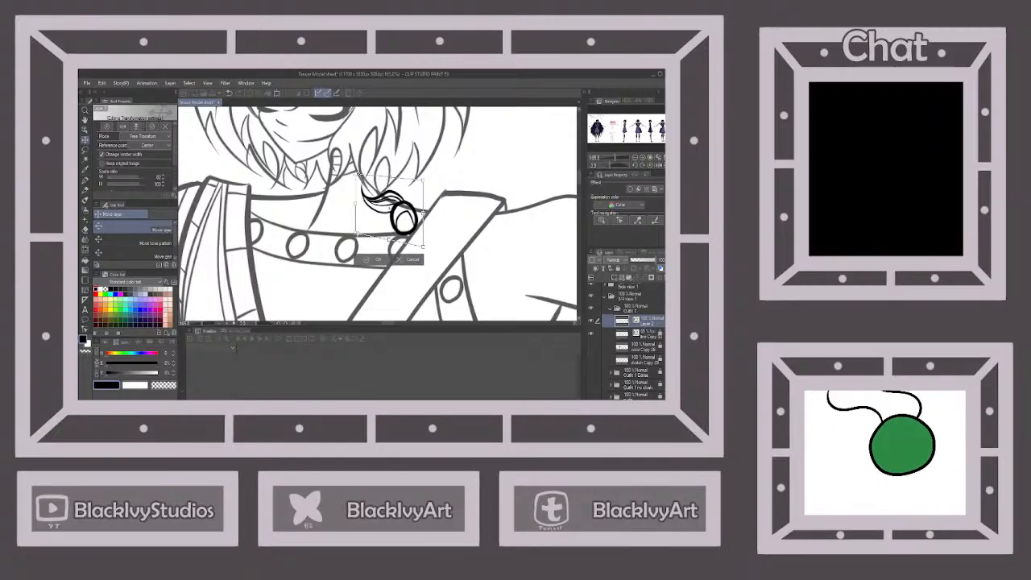
{"action": "left_click_drag", "start_coordinate": [423, 245], "coordinate": [423, 253]}
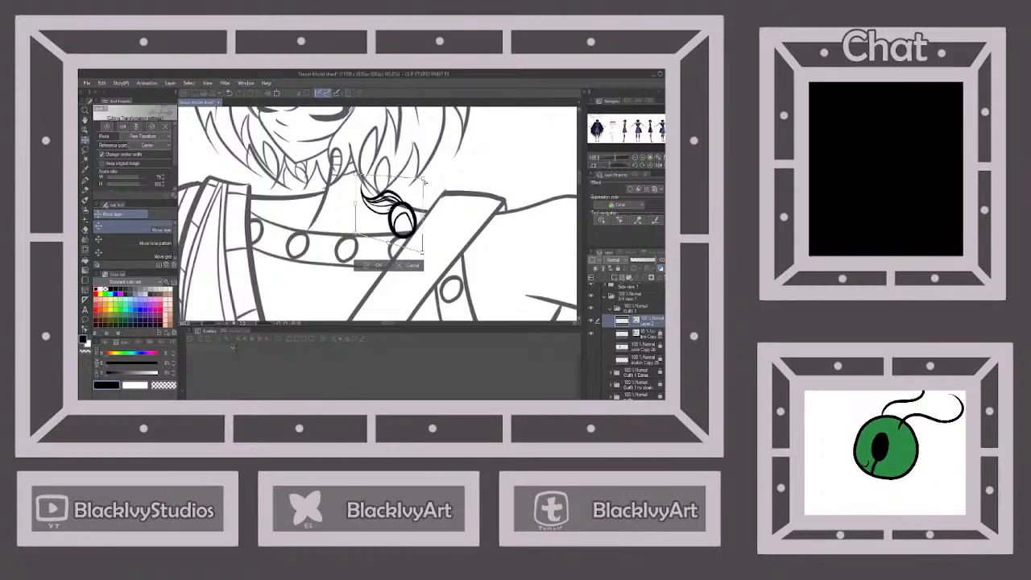
{"action": "left_click_drag", "start_coordinate": [411, 195], "coordinate": [394, 198]}
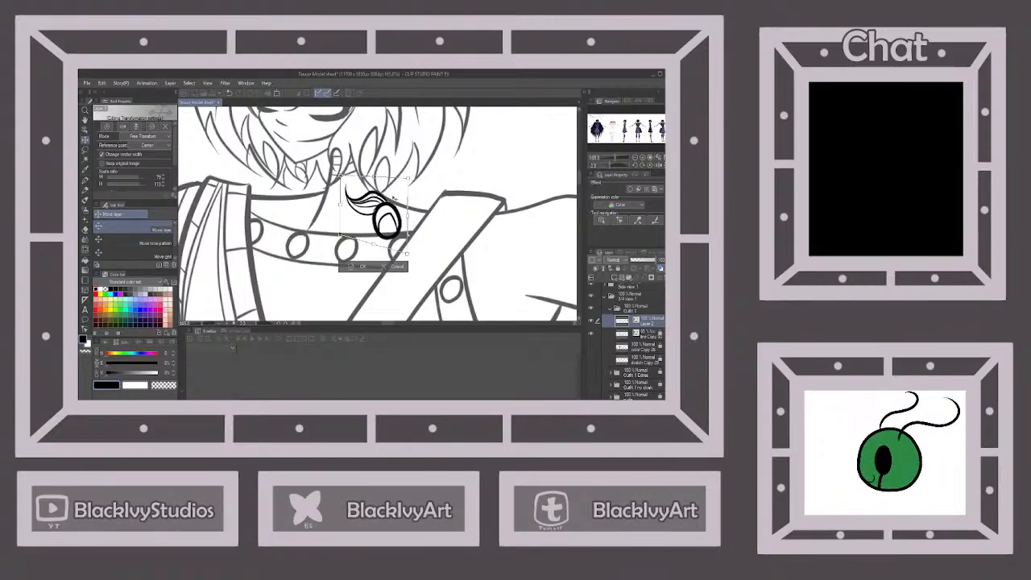
{"action": "left_click", "coordinate": [354, 267]}
{"action": "scroll", "coordinate": [483, 216], "scroll_direction": "down", "scroll_amount": 5}
{"action": "scroll", "coordinate": [444, 218], "scroll_direction": "down", "scroll_amount": 5}
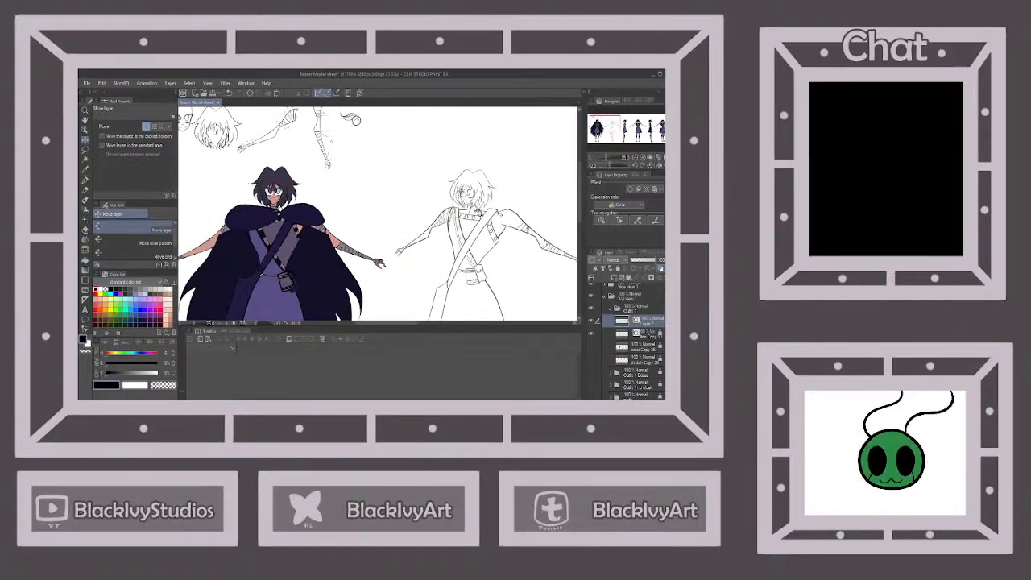
{"action": "scroll", "coordinate": [477, 211], "scroll_direction": "up", "scroll_amount": 3}
{"action": "scroll", "coordinate": [474, 212], "scroll_direction": "down", "scroll_amount": 3}
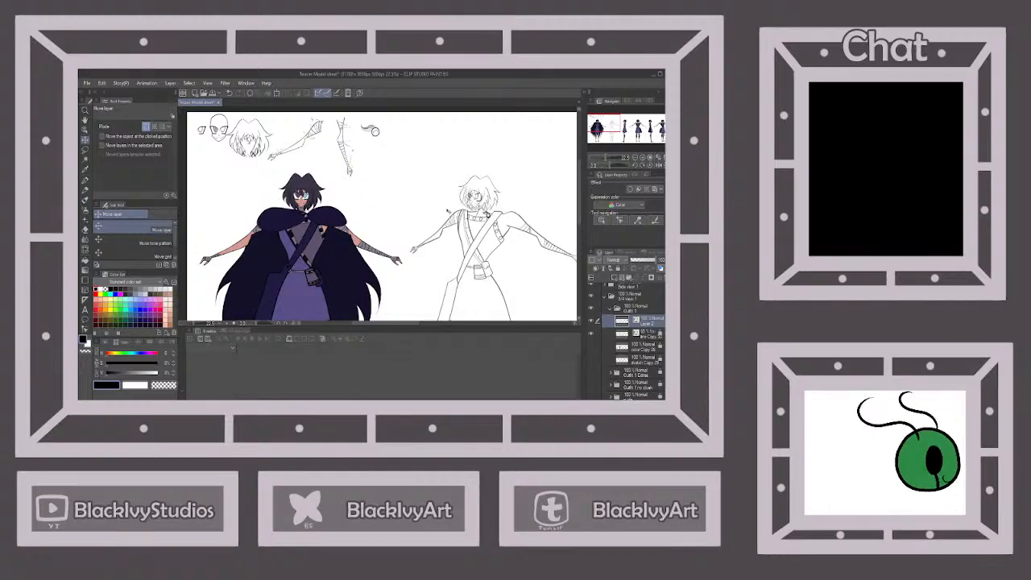
{"action": "scroll", "coordinate": [486, 214], "scroll_direction": "up", "scroll_amount": 3}
{"action": "scroll", "coordinate": [498, 216], "scroll_direction": "up", "scroll_amount": 3}
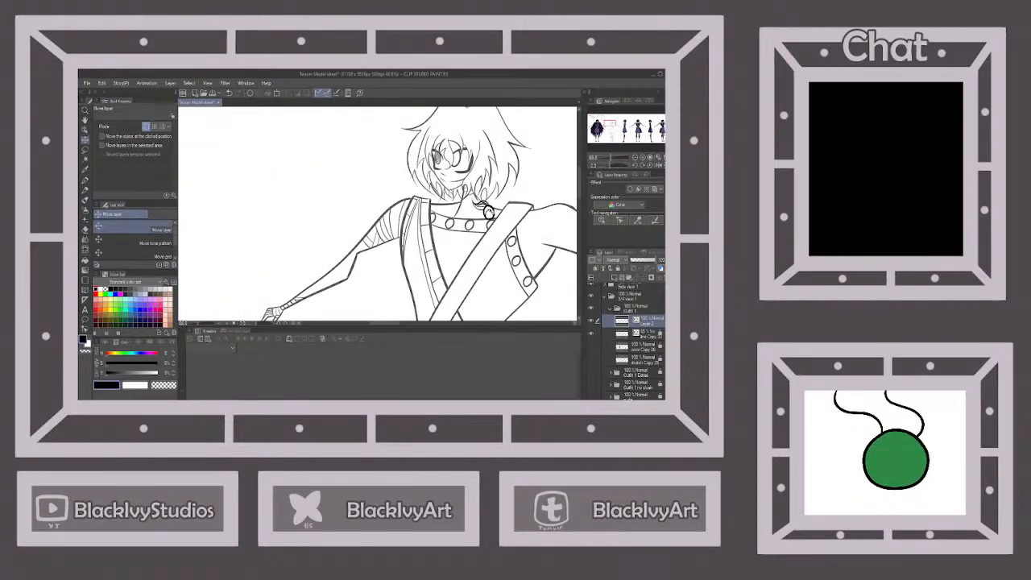
Draw the cloak's two rounded shoulder sections with the line art brush, each running from the round clasp over one shoulder.
{"action": "left_click", "coordinate": [85, 181]}
{"action": "scroll", "coordinate": [185, 186], "scroll_direction": "down", "scroll_amount": 3}
{"action": "scroll", "coordinate": [234, 185], "scroll_direction": "up", "scroll_amount": 2}
{"action": "scroll", "coordinate": [447, 198], "scroll_direction": "up", "scroll_amount": 3}
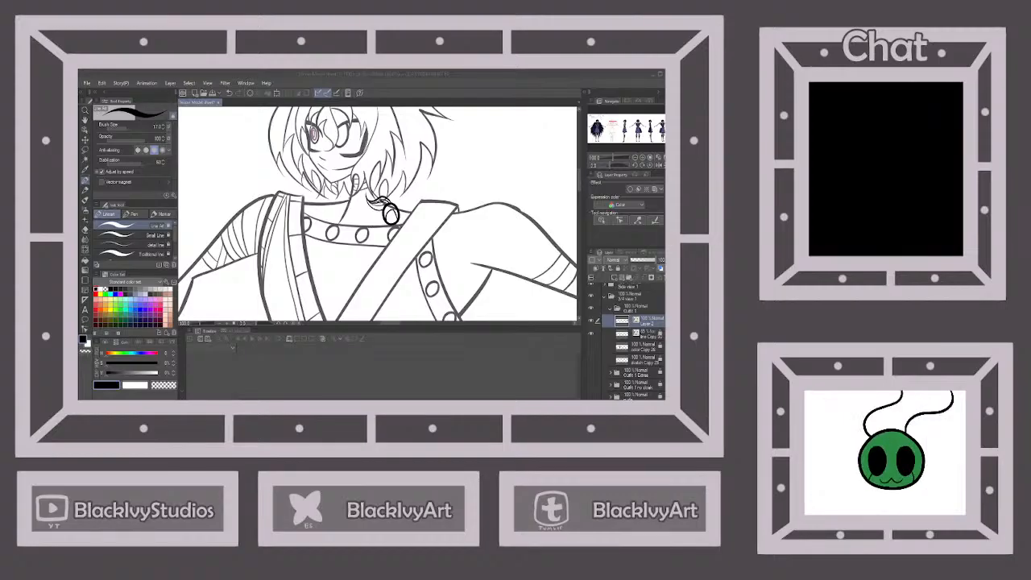
{"action": "scroll", "coordinate": [427, 274], "scroll_direction": "up", "scroll_amount": 2}
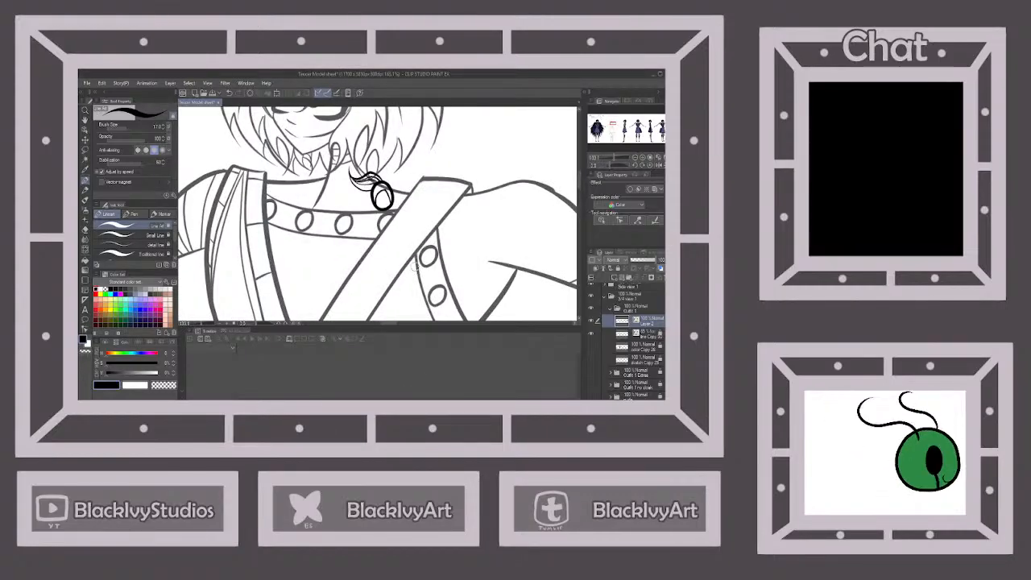
{"action": "scroll", "coordinate": [415, 269], "scroll_direction": "down", "scroll_amount": 4}
{"action": "scroll", "coordinate": [452, 235], "scroll_direction": "up", "scroll_amount": 3}
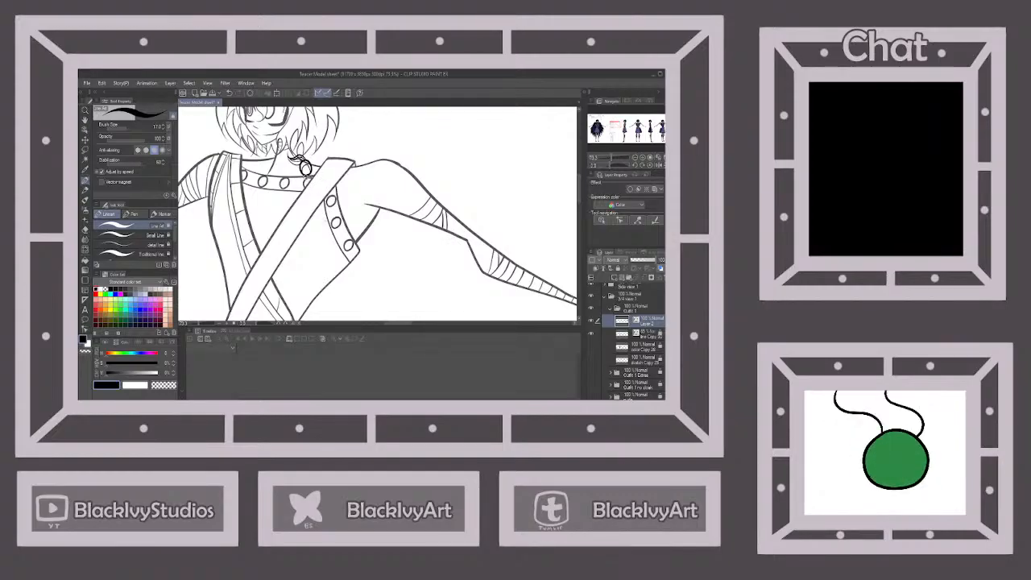
{"action": "mouse_move", "coordinate": [304, 171]}
{"action": "left_mouse_down"}
{"action": "mouse_move", "coordinate": [332, 224]}
{"action": "mouse_move", "coordinate": [370, 224]}
{"action": "mouse_move", "coordinate": [411, 200]}
{"action": "mouse_move", "coordinate": [418, 156]}
{"action": "left_mouse_up"}
{"action": "key", "text": "ctrl+z"}
{"action": "mouse_move", "coordinate": [306, 174]}
{"action": "left_mouse_down"}
{"action": "mouse_move", "coordinate": [333, 231]}
{"action": "mouse_move", "coordinate": [376, 241]}
{"action": "mouse_move", "coordinate": [406, 227]}
{"action": "mouse_move", "coordinate": [411, 164]}
{"action": "left_mouse_up"}
{"action": "mouse_move", "coordinate": [304, 162]}
{"action": "left_mouse_down"}
{"action": "mouse_move", "coordinate": [364, 147]}
{"action": "mouse_move", "coordinate": [395, 153]}
{"action": "mouse_move", "coordinate": [422, 178]}
{"action": "left_mouse_up"}
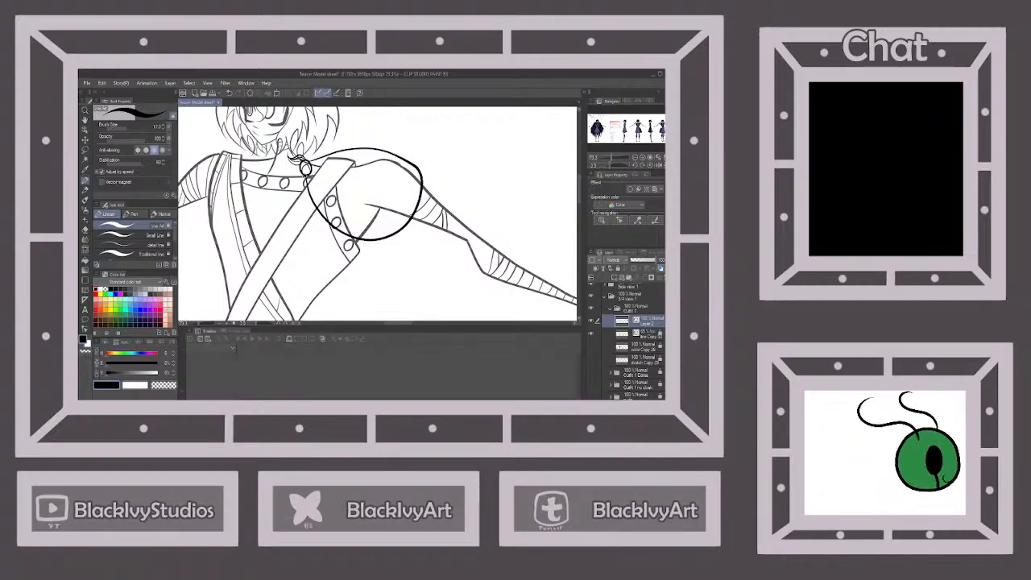
{"action": "mouse_move", "coordinate": [305, 167]}
{"action": "left_mouse_down"}
{"action": "mouse_move", "coordinate": [272, 205]}
{"action": "mouse_move", "coordinate": [179, 211]}
{"action": "left_mouse_up"}
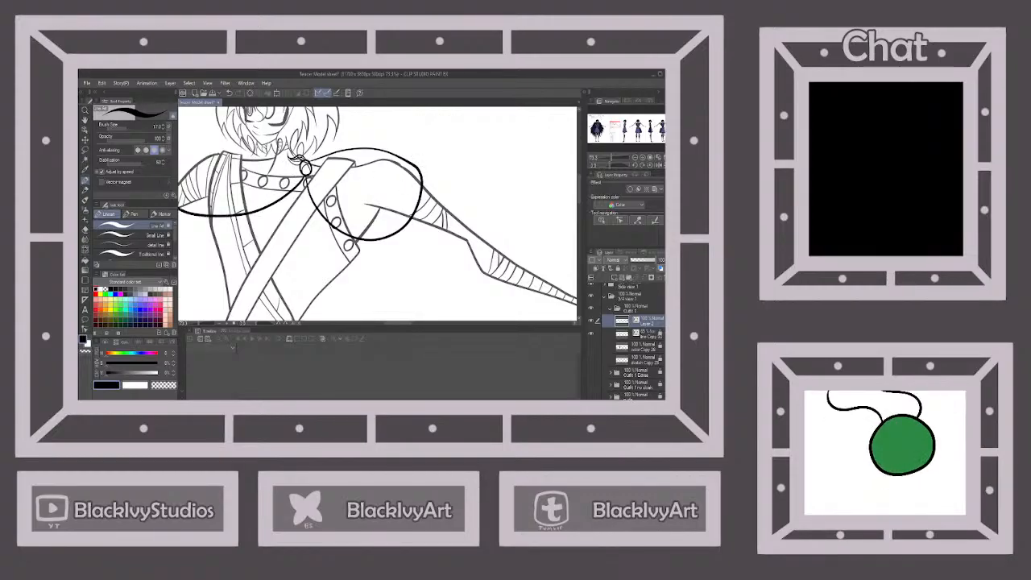
{"action": "mouse_move", "coordinate": [179, 164]}
{"action": "left_mouse_down"}
{"action": "mouse_move", "coordinate": [232, 147]}
{"action": "mouse_move", "coordinate": [290, 157]}
{"action": "left_mouse_up"}
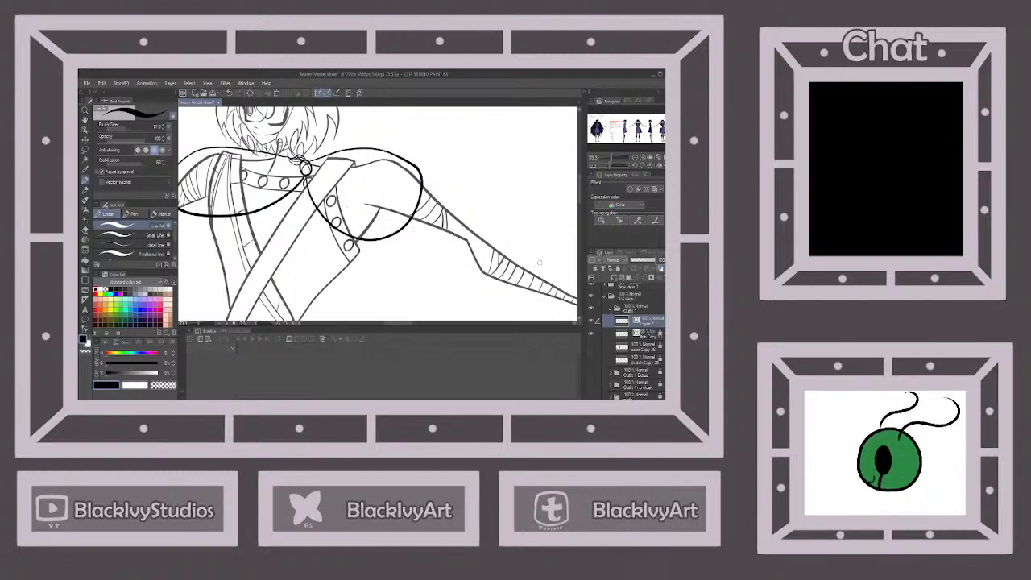
Extend the shoulder section's upper line into the feather so it connects with the clasp.
{"action": "scroll", "coordinate": [314, 169], "scroll_direction": "up", "scroll_amount": 3}
{"action": "scroll", "coordinate": [254, 137], "scroll_direction": "up", "scroll_amount": 2}
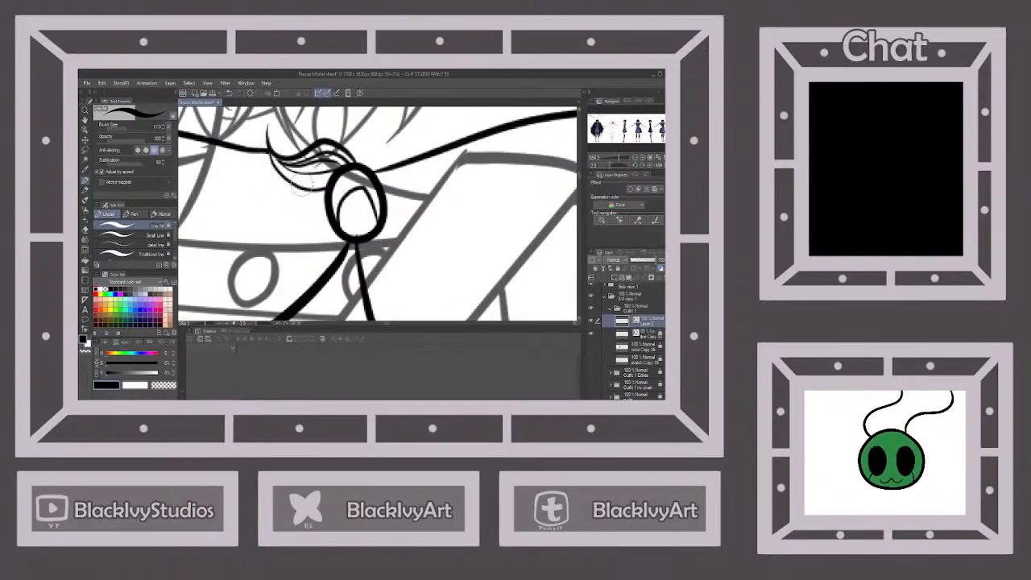
{"action": "left_click_drag", "start_coordinate": [269, 151], "coordinate": [304, 155]}
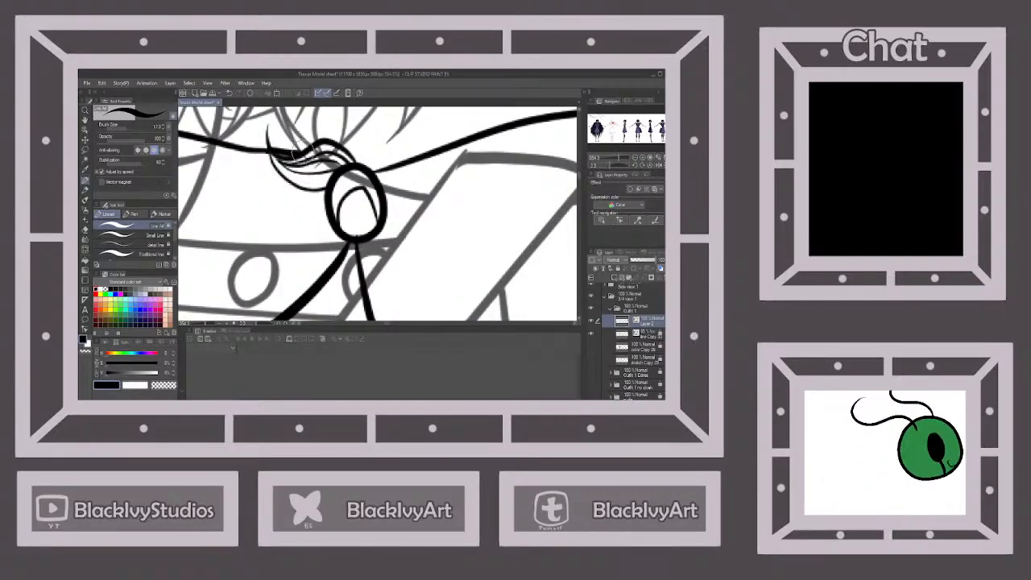
{"action": "scroll", "coordinate": [306, 150], "scroll_direction": "down", "scroll_amount": 4}
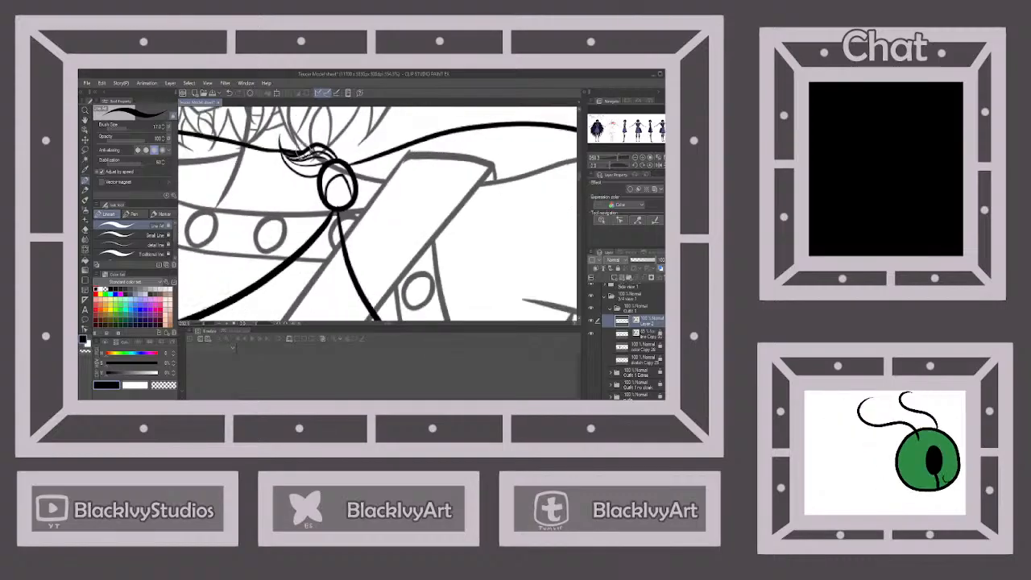
Reduce the Hard eraser's brush size and tidy the cloak line ends at the base of the round clasp.
{"action": "left_click", "coordinate": [85, 230]}
{"action": "scroll", "coordinate": [297, 178], "scroll_direction": "up", "scroll_amount": 3}
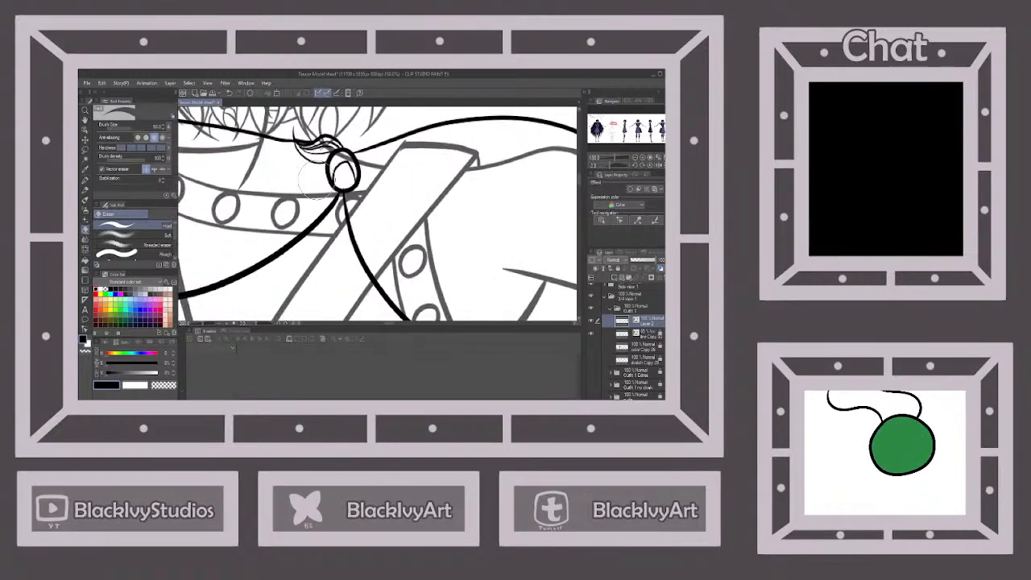
{"action": "left_click", "coordinate": [124, 129]}
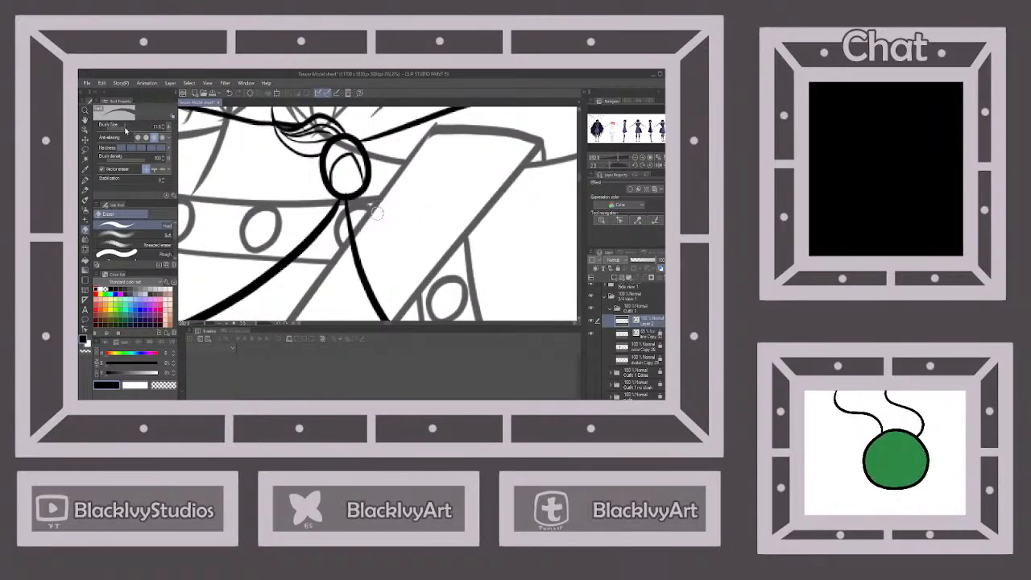
{"action": "scroll", "coordinate": [315, 178], "scroll_direction": "up", "scroll_amount": 3}
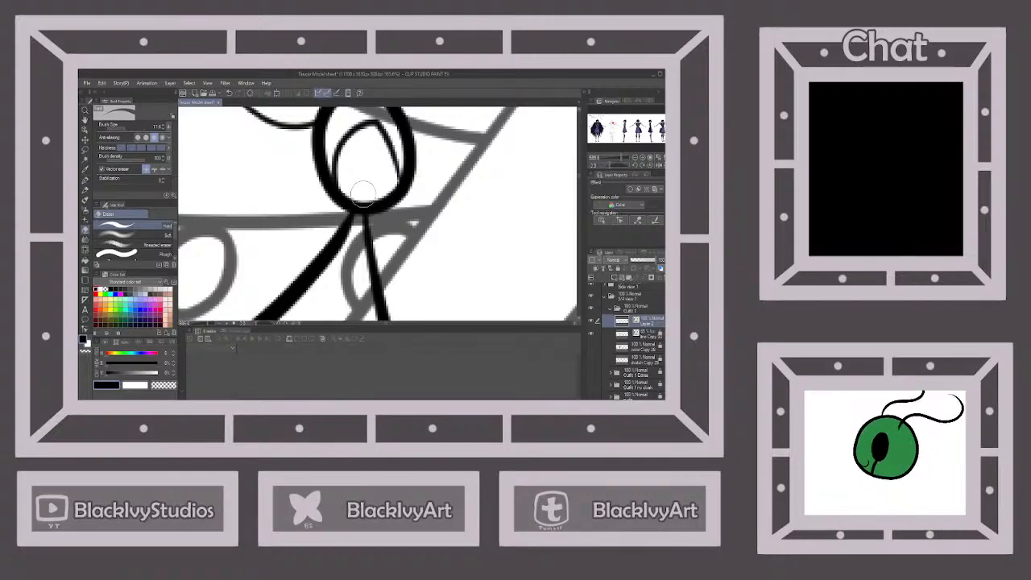
{"action": "scroll", "coordinate": [360, 183], "scroll_direction": "down", "scroll_amount": 3}
{"action": "scroll", "coordinate": [366, 157], "scroll_direction": "down", "scroll_amount": 5}
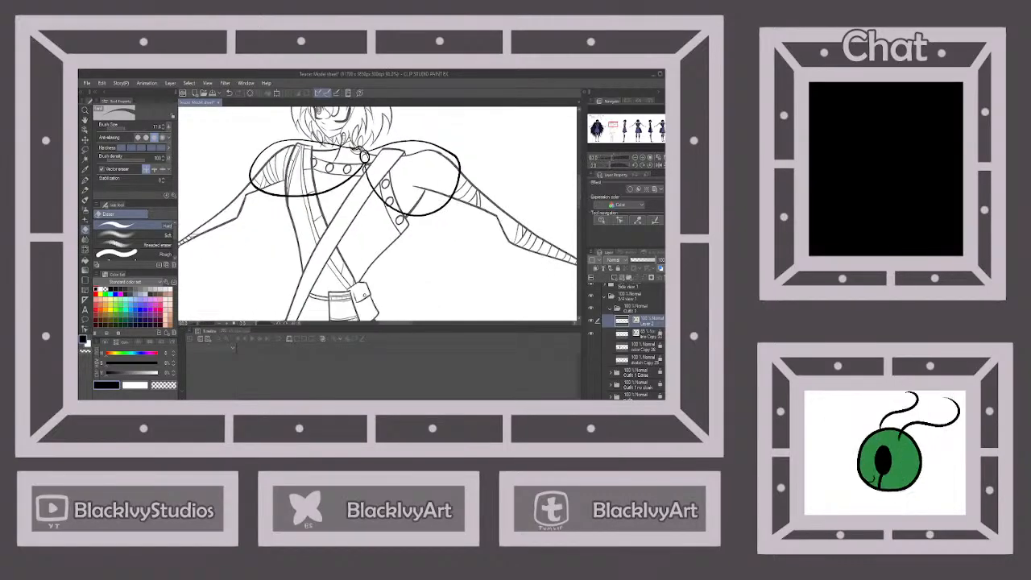
Switch back to the line art brush and compare the 3/4 figure with the cloaked front view and the side view.
{"action": "left_click", "coordinate": [85, 179]}
{"action": "scroll", "coordinate": [207, 230], "scroll_direction": "down", "scroll_amount": 5}
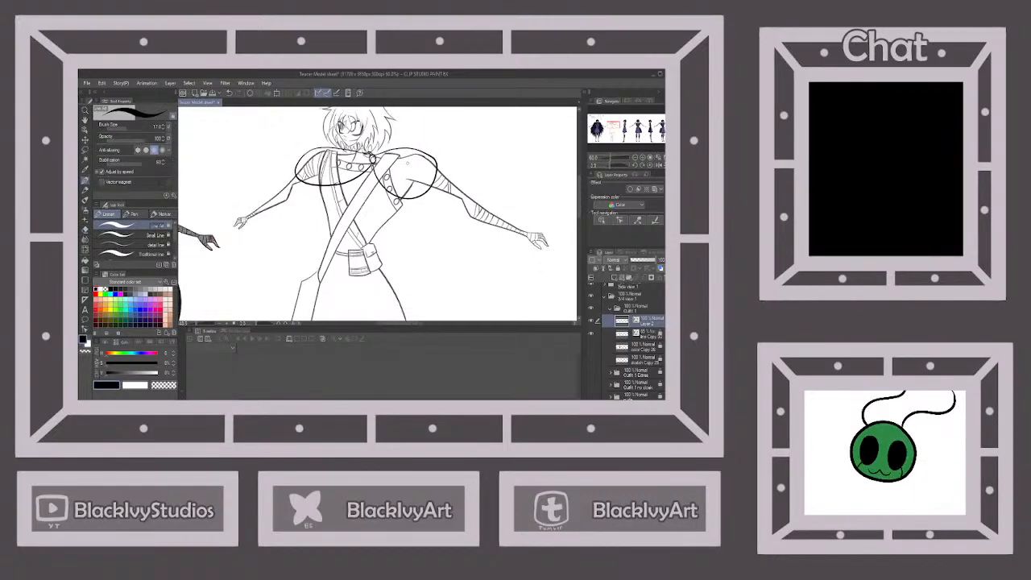
{"action": "scroll", "coordinate": [449, 162], "scroll_direction": "up", "scroll_amount": 5}
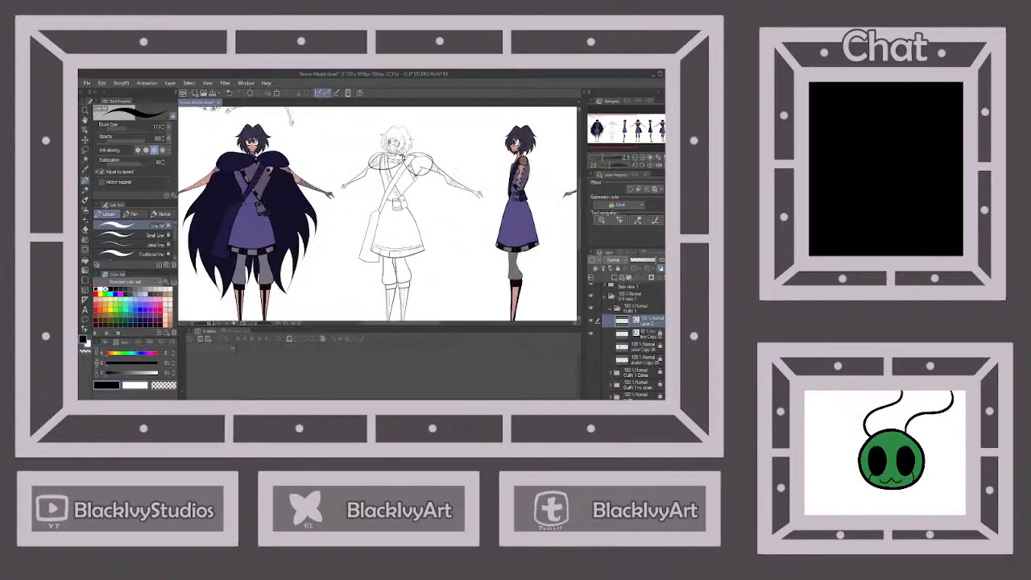
{"action": "scroll", "coordinate": [450, 162], "scroll_direction": "down", "scroll_amount": 2}
{"action": "scroll", "coordinate": [430, 225], "scroll_direction": "down", "scroll_amount": 1}
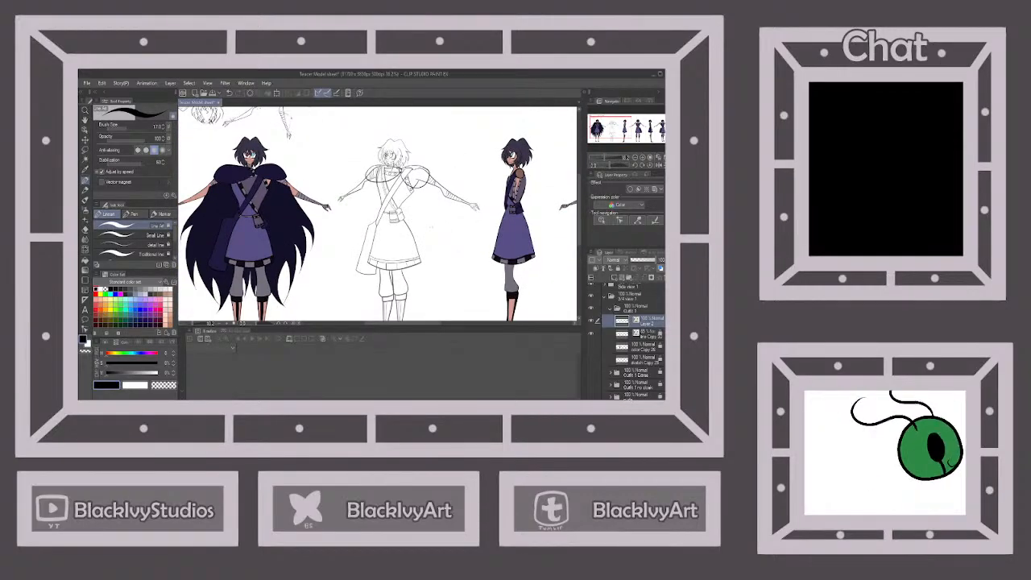
{"action": "scroll", "coordinate": [460, 225], "scroll_direction": "up", "scroll_amount": 2}
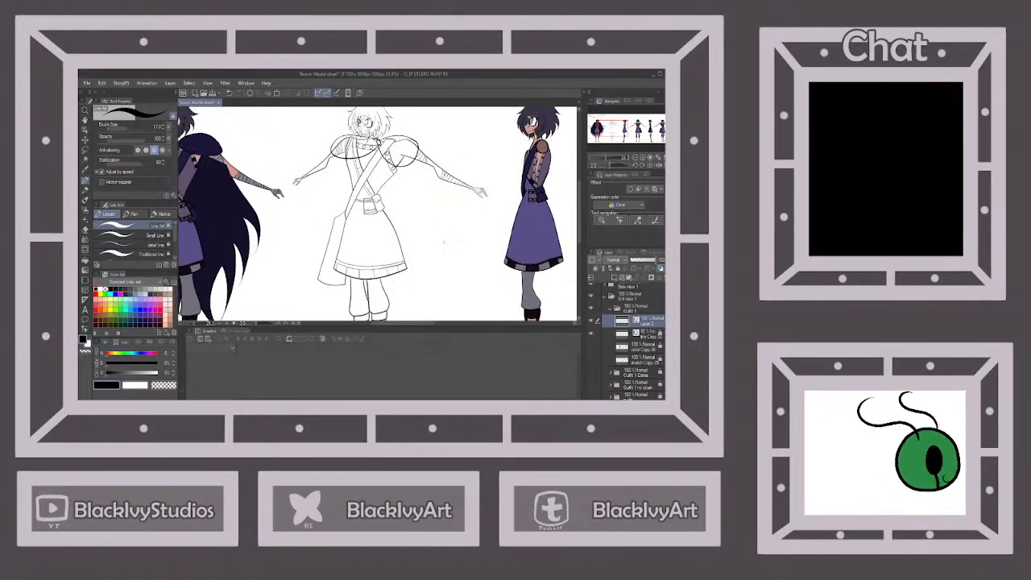
{"action": "scroll", "coordinate": [449, 243], "scroll_direction": "down", "scroll_amount": 3}
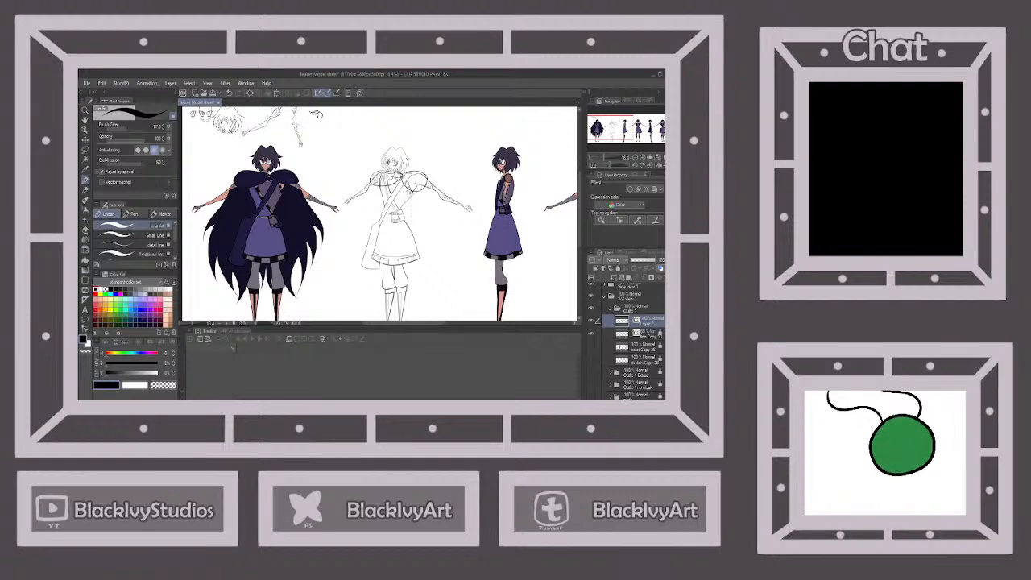
{"action": "scroll", "coordinate": [431, 230], "scroll_direction": "up", "scroll_amount": 4}
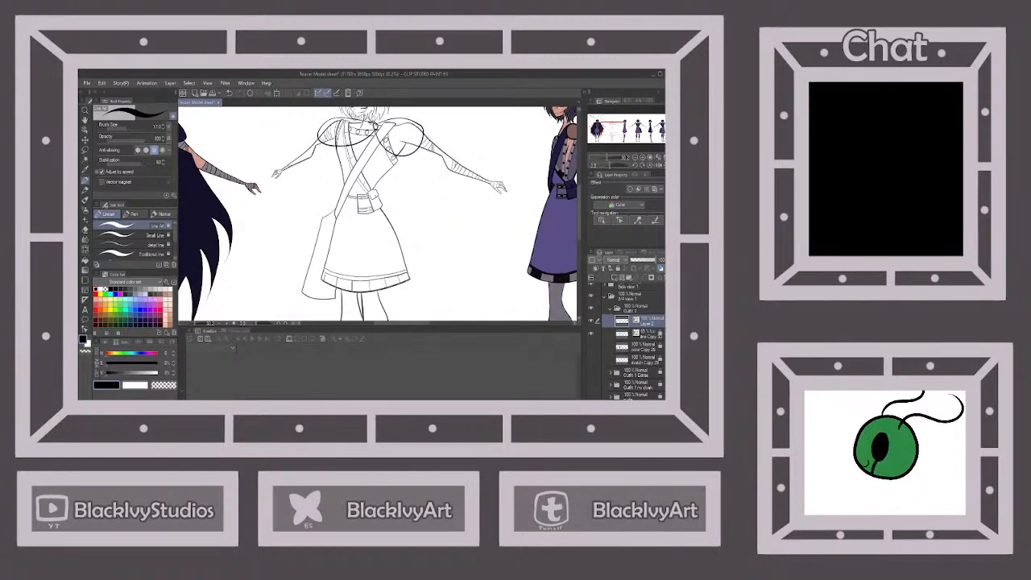
{"action": "left_click_drag", "start_coordinate": [444, 170], "coordinate": [453, 211]}
{"action": "key", "text": "ctrl+z"}
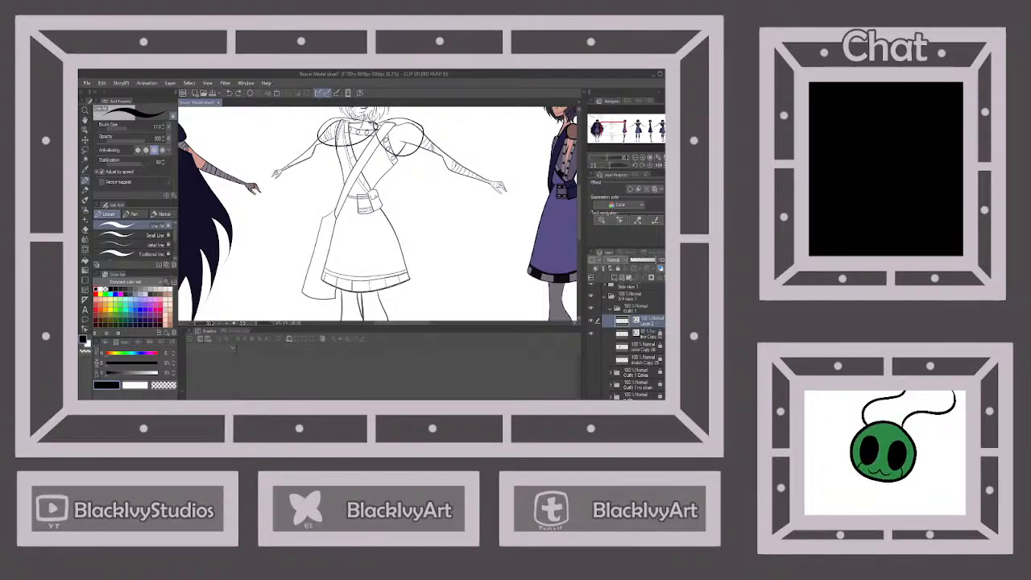
{"action": "mouse_move", "coordinate": [431, 157]}
{"action": "left_mouse_down"}
{"action": "mouse_move", "coordinate": [459, 214]}
{"action": "mouse_move", "coordinate": [457, 248]}
{"action": "left_mouse_up"}
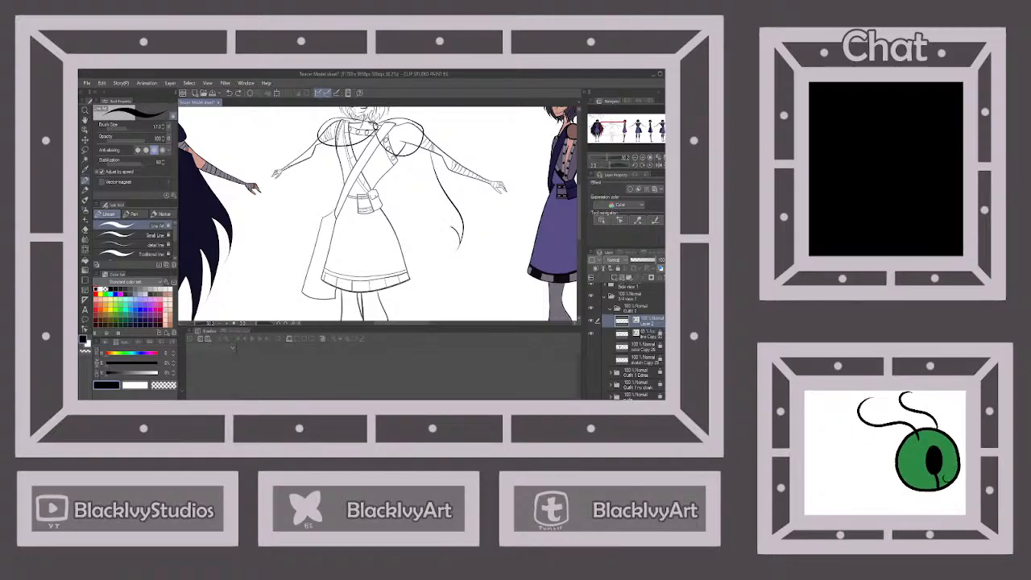
{"action": "key", "text": "ctrl+z"}
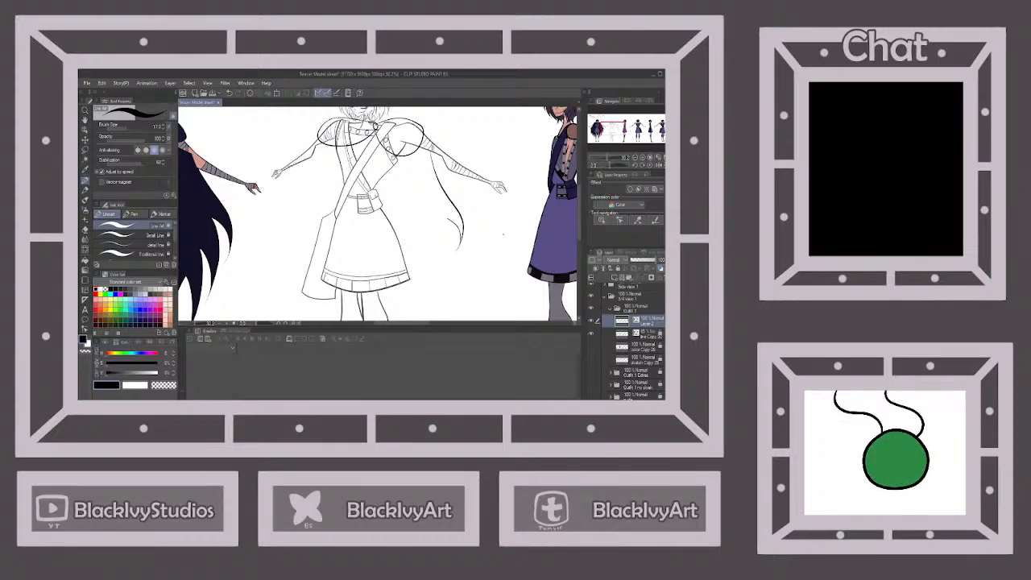
{"action": "scroll", "coordinate": [504, 235], "scroll_direction": "down", "scroll_amount": 5}
{"action": "scroll", "coordinate": [486, 223], "scroll_direction": "up", "scroll_amount": 3}
{"action": "scroll", "coordinate": [435, 217], "scroll_direction": "up", "scroll_amount": 2}
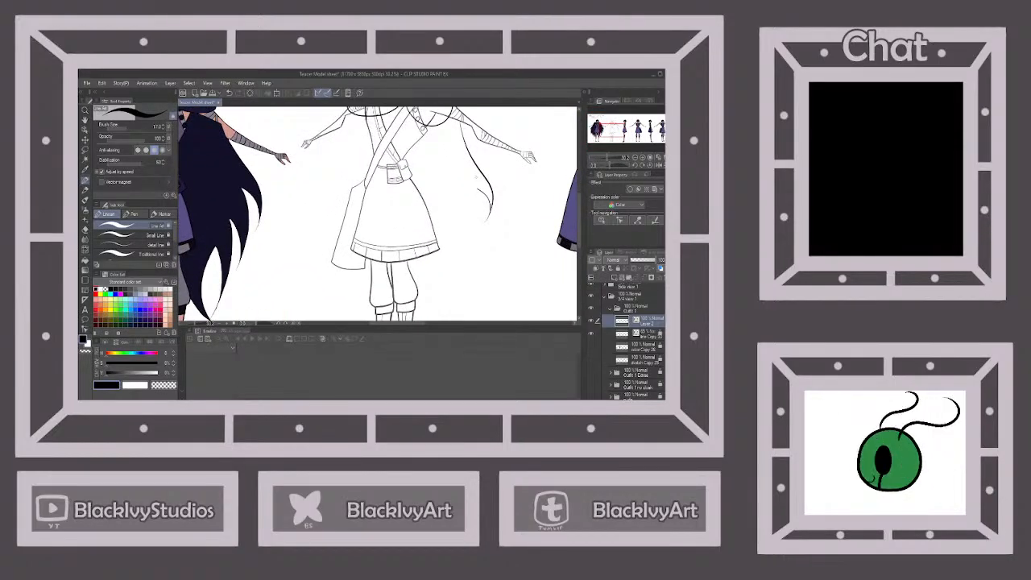
{"action": "left_click_drag", "start_coordinate": [481, 198], "coordinate": [468, 254]}
{"action": "key", "text": "ctrl+z"}
{"action": "key", "text": "ctrl+z"}
{"action": "key", "text": "ctrl+z"}
Draw the cloak's outer edge from the shoulder down beneath the extended arm, ending in the first pointed, jagged hem tips.
{"action": "mouse_move", "coordinate": [460, 127]}
{"action": "left_mouse_down"}
{"action": "mouse_move", "coordinate": [513, 223]}
{"action": "mouse_move", "coordinate": [509, 259]}
{"action": "mouse_move", "coordinate": [494, 217]}
{"action": "left_mouse_up"}
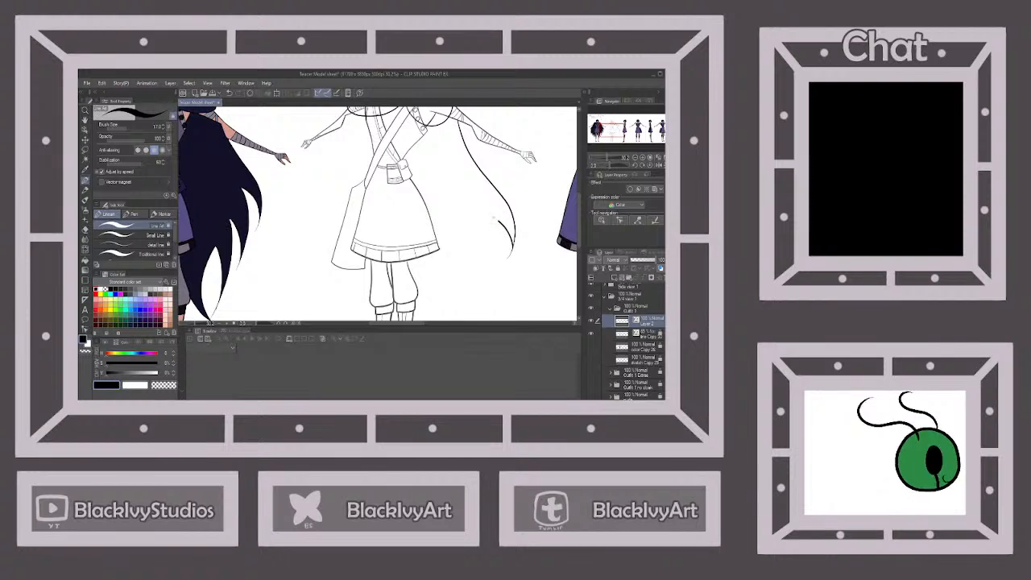
{"action": "key", "text": "ctrl+z"}
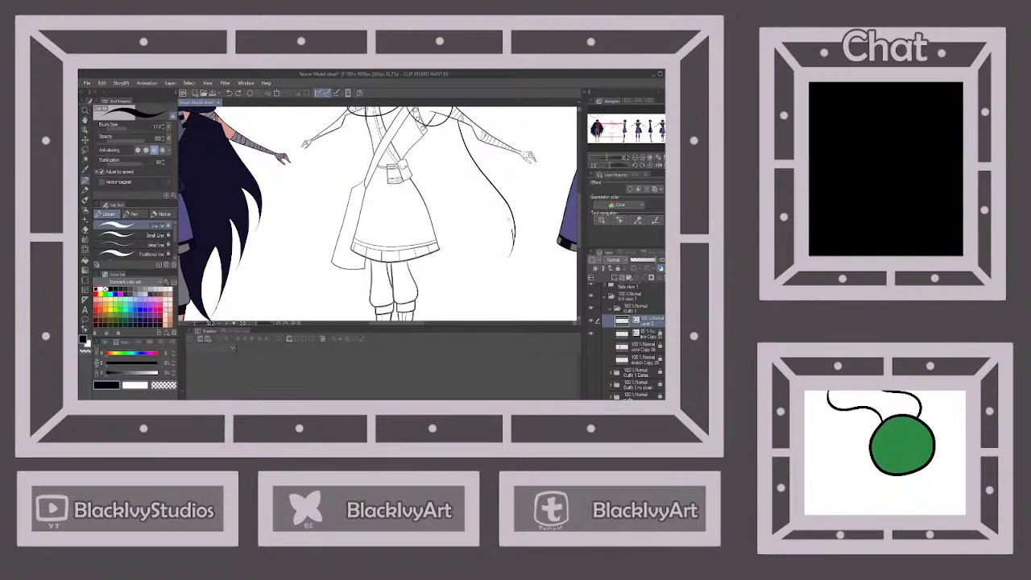
{"action": "mouse_move", "coordinate": [511, 239]}
{"action": "left_mouse_down"}
{"action": "mouse_move", "coordinate": [495, 216]}
{"action": "mouse_move", "coordinate": [485, 293]}
{"action": "mouse_move", "coordinate": [492, 249]}
{"action": "left_mouse_up"}
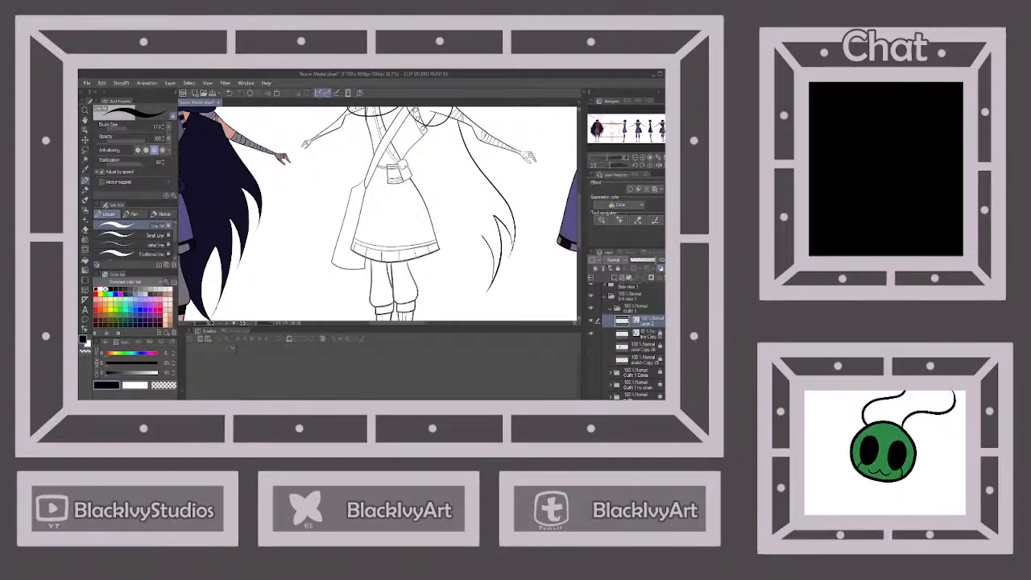
{"action": "key", "text": "ctrl+z"}
{"action": "left_click_drag", "start_coordinate": [493, 272], "coordinate": [483, 242]}
{"action": "scroll", "coordinate": [484, 211], "scroll_direction": "down", "scroll_amount": 3}
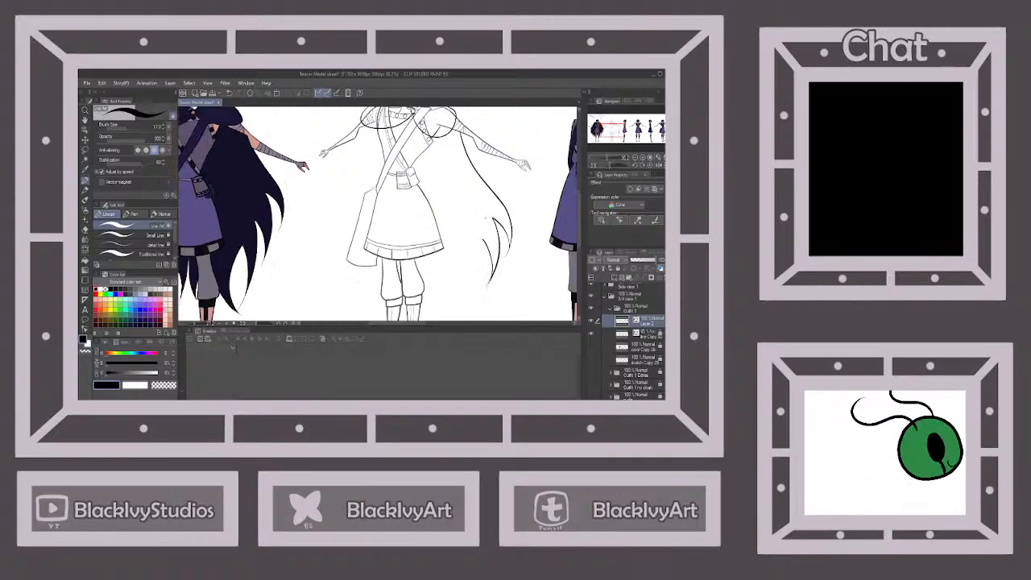
{"action": "scroll", "coordinate": [476, 261], "scroll_direction": "up", "scroll_amount": 2}
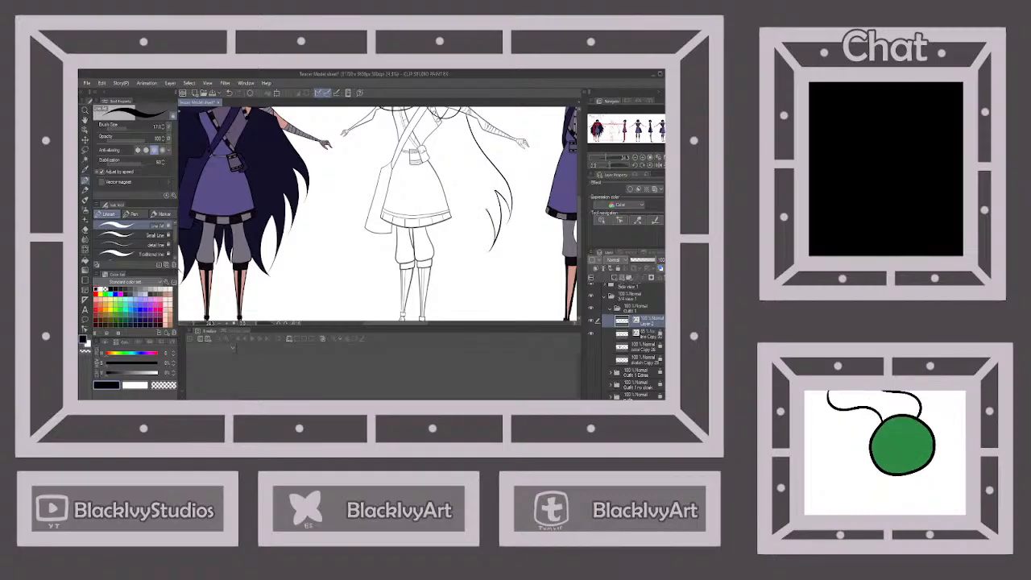
Continue the cloak's jagged hem with curved, pointed tips running inward and down toward the character's lower leg.
{"action": "mouse_move", "coordinate": [489, 210]}
{"action": "left_mouse_down"}
{"action": "mouse_move", "coordinate": [489, 248]}
{"action": "mouse_move", "coordinate": [466, 270]}
{"action": "mouse_move", "coordinate": [473, 229]}
{"action": "left_mouse_up"}
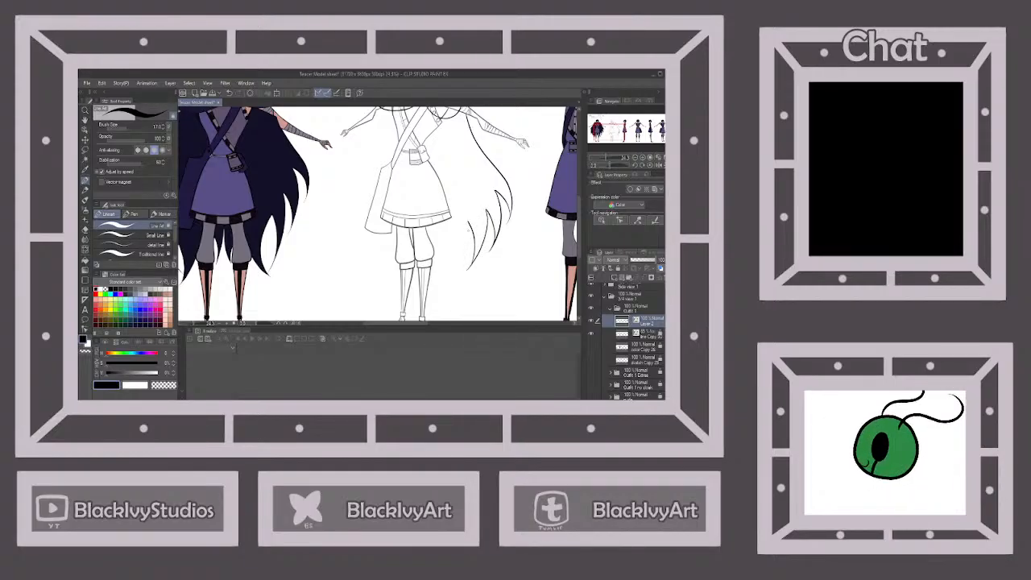
{"action": "mouse_move", "coordinate": [464, 224]}
{"action": "left_mouse_down"}
{"action": "mouse_move", "coordinate": [457, 248]}
{"action": "mouse_move", "coordinate": [474, 277]}
{"action": "mouse_move", "coordinate": [444, 246]}
{"action": "left_mouse_up"}
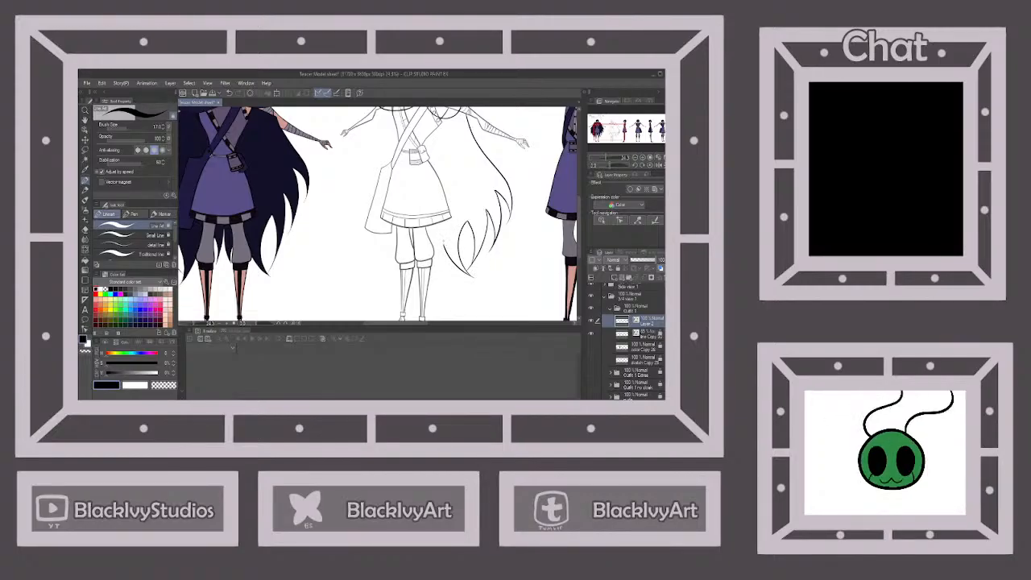
{"action": "left_click_drag", "start_coordinate": [440, 251], "coordinate": [456, 277]}
{"action": "key", "text": "ctrl+z"}
{"action": "left_click_drag", "start_coordinate": [445, 251], "coordinate": [448, 284]}
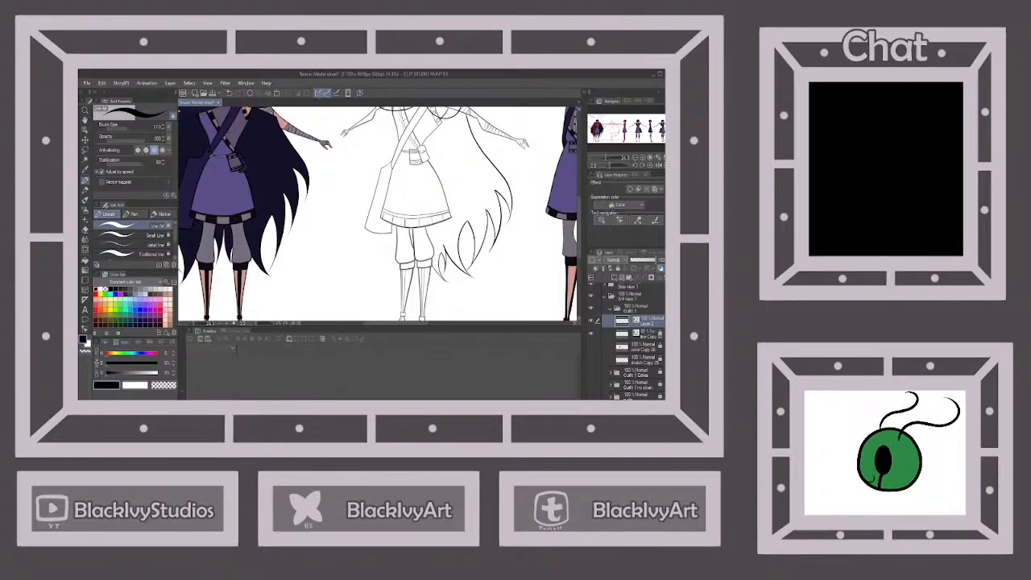
Draw the cloak's opposite side as an outer edge with jagged hem points, using the coloured front view as reference.
{"action": "scroll", "coordinate": [421, 203], "scroll_direction": "down", "scroll_amount": 4}
{"action": "scroll", "coordinate": [421, 203], "scroll_direction": "up", "scroll_amount": 1}
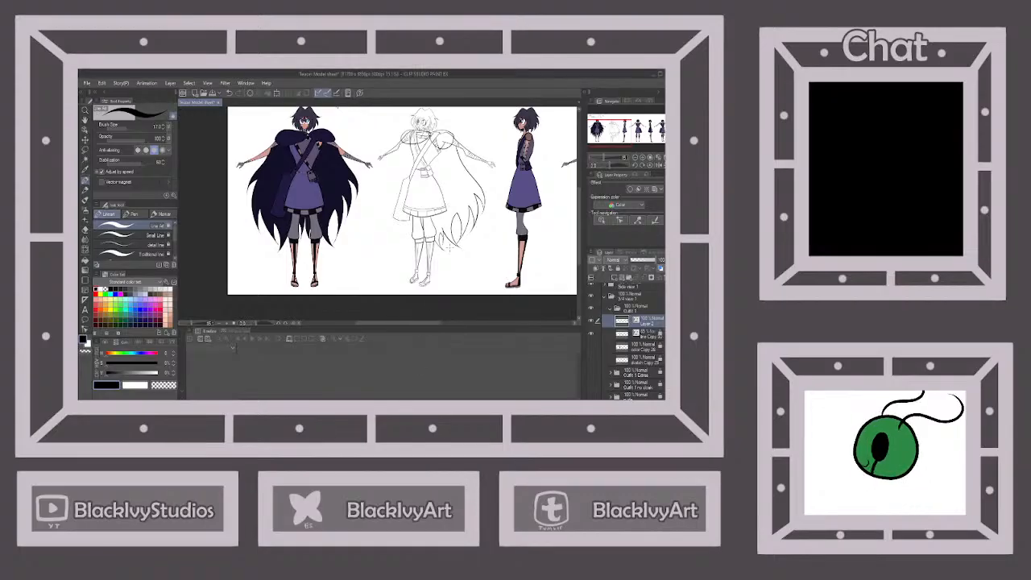
{"action": "scroll", "coordinate": [379, 214], "scroll_direction": "up", "scroll_amount": 3}
{"action": "scroll", "coordinate": [413, 164], "scroll_direction": "up", "scroll_amount": 1}
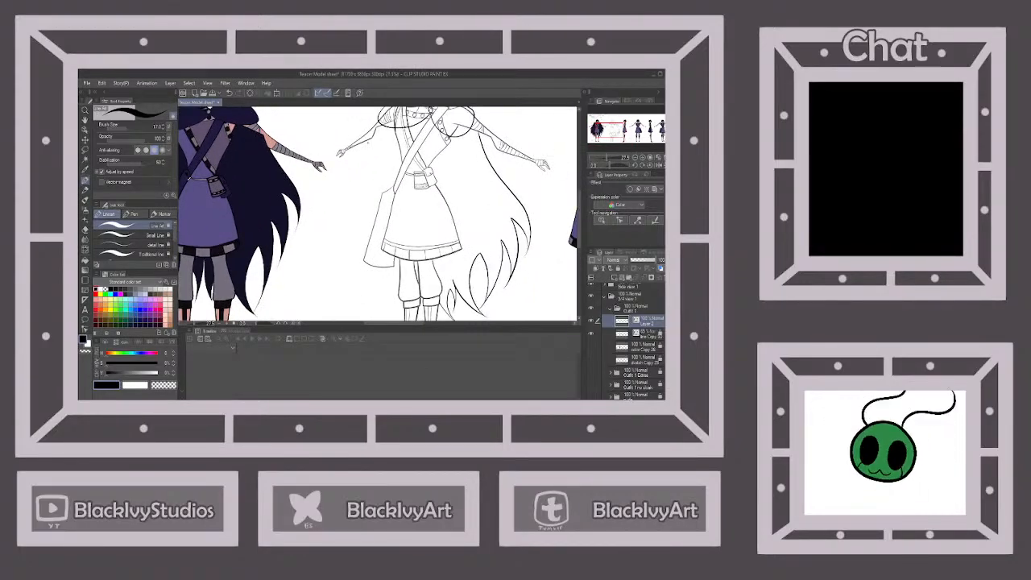
{"action": "scroll", "coordinate": [368, 143], "scroll_direction": "down", "scroll_amount": 3}
{"action": "scroll", "coordinate": [380, 156], "scroll_direction": "up", "scroll_amount": 2}
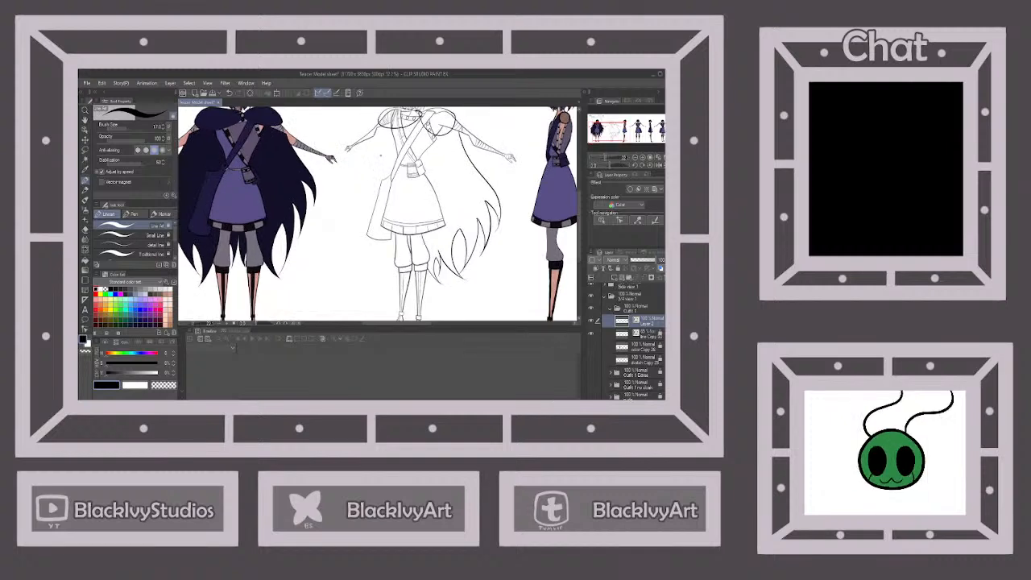
{"action": "scroll", "coordinate": [377, 213], "scroll_direction": "down", "scroll_amount": 2}
{"action": "scroll", "coordinate": [377, 213], "scroll_direction": "up", "scroll_amount": 1}
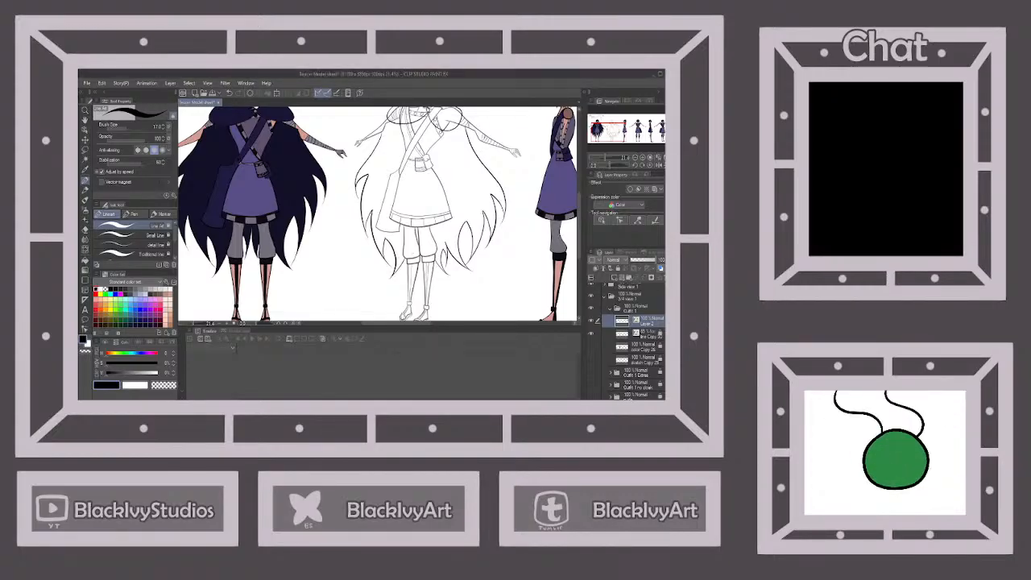
Select the body line art layer beneath the cloak lines and enlarge the Hard eraser's brush size.
{"action": "scroll", "coordinate": [399, 152], "scroll_direction": "down", "scroll_amount": 4}
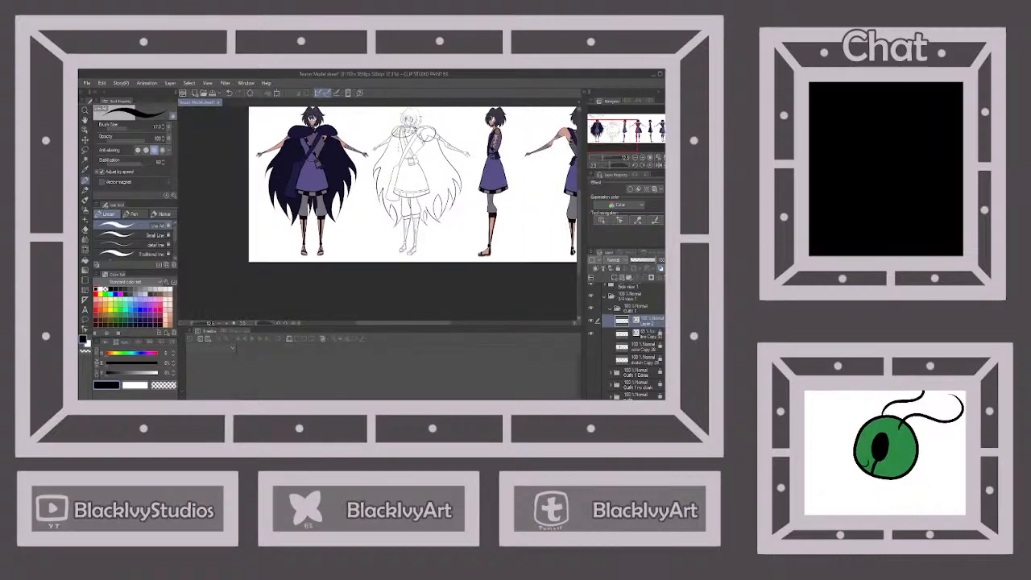
{"action": "scroll", "coordinate": [407, 145], "scroll_direction": "up", "scroll_amount": 3}
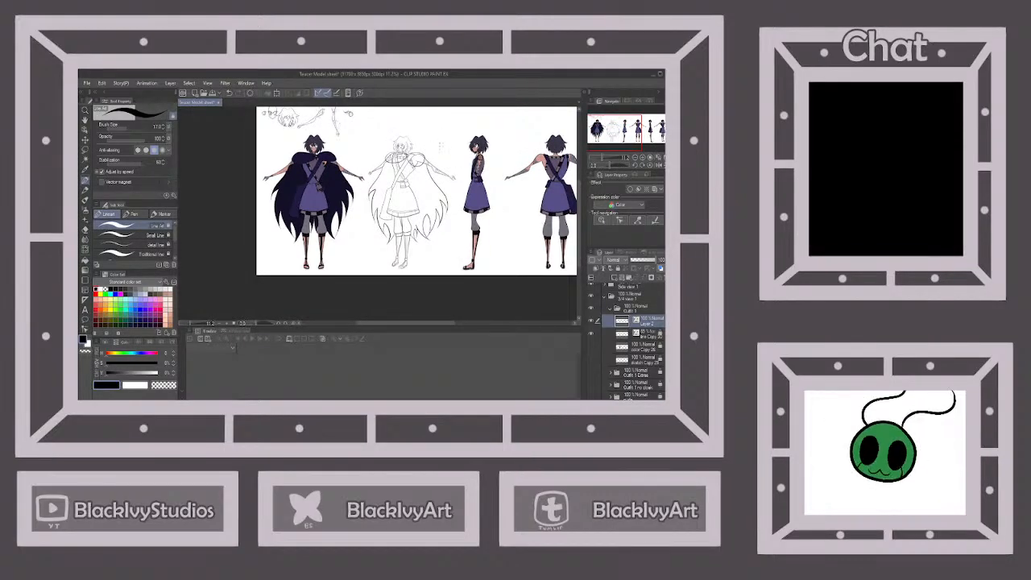
{"action": "scroll", "coordinate": [438, 155], "scroll_direction": "up", "scroll_amount": 3}
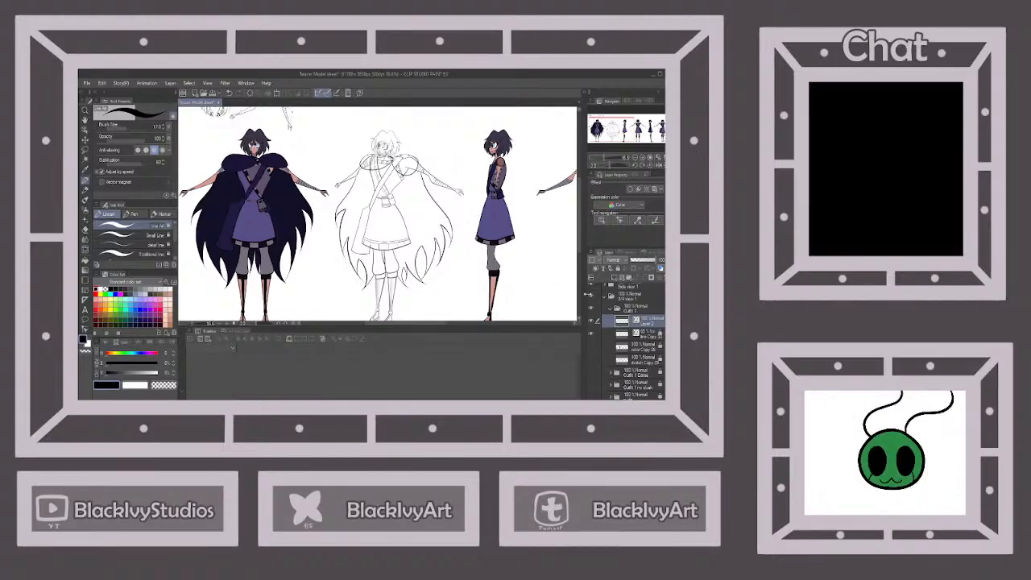
{"action": "left_click", "coordinate": [654, 337]}
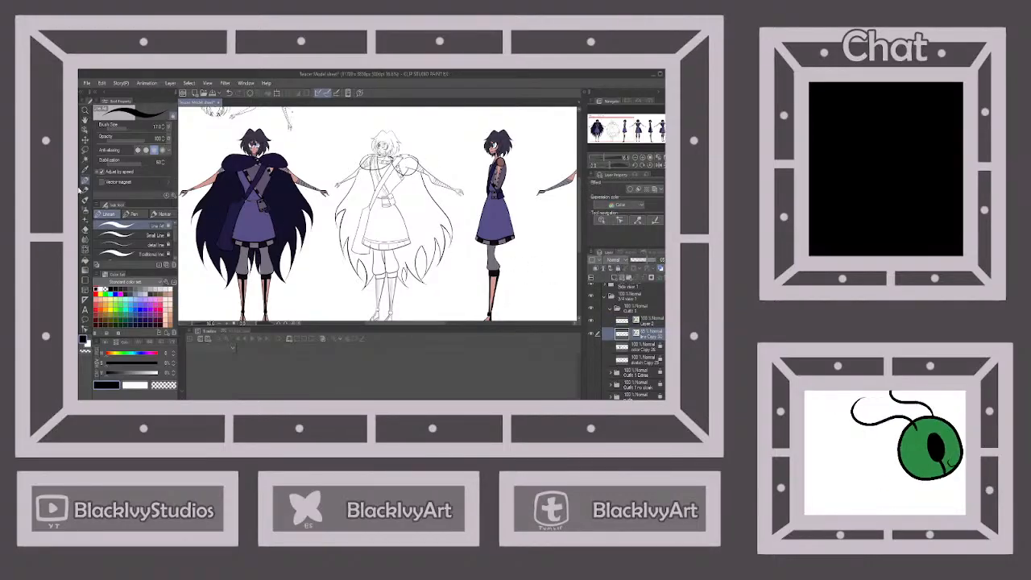
{"action": "left_click", "coordinate": [85, 229]}
{"action": "scroll", "coordinate": [387, 161], "scroll_direction": "up", "scroll_amount": 6}
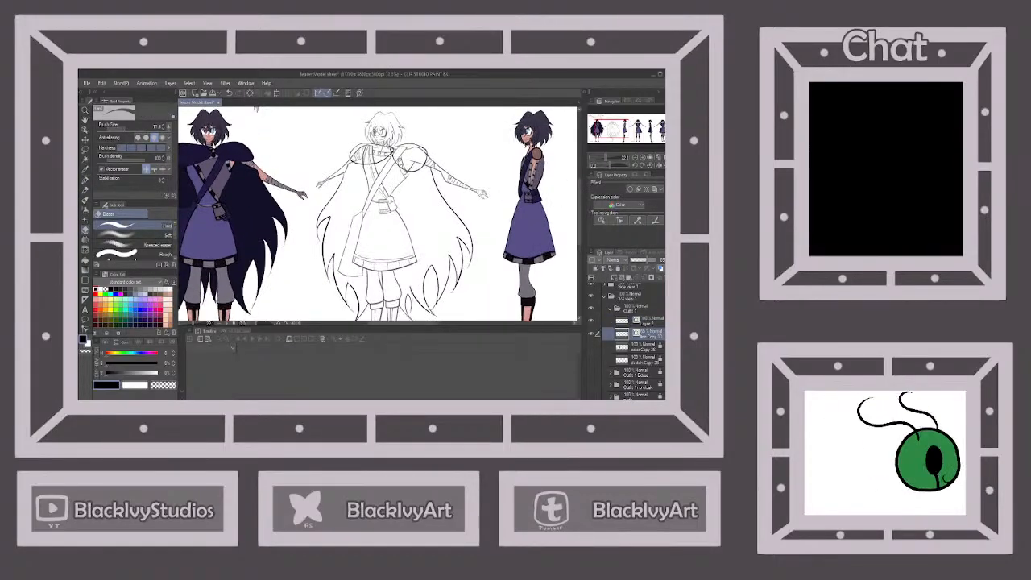
{"action": "scroll", "coordinate": [389, 147], "scroll_direction": "up", "scroll_amount": 1}
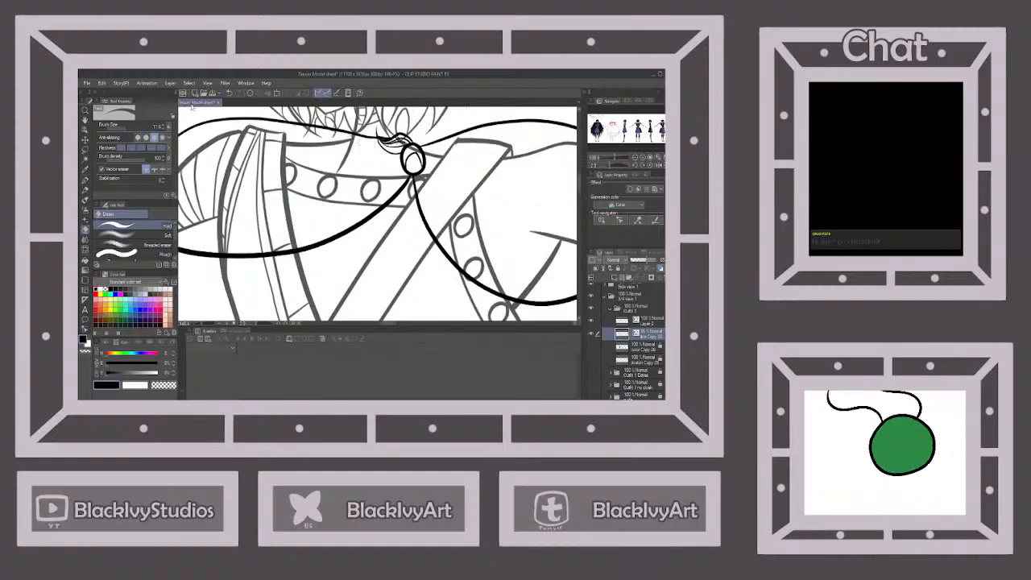
{"action": "left_click", "coordinate": [129, 128]}
{"action": "scroll", "coordinate": [306, 228], "scroll_direction": "down", "scroll_amount": 3}
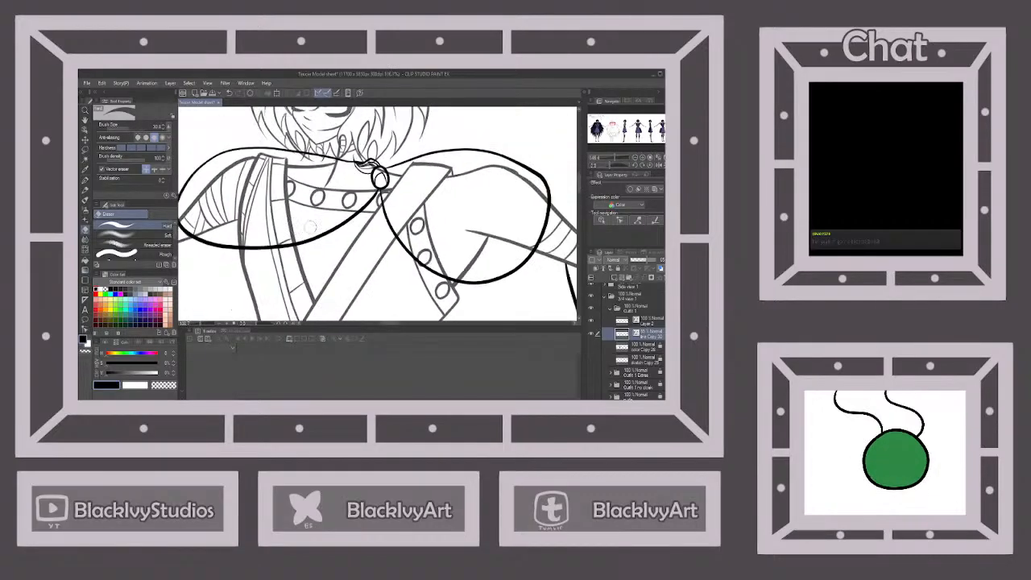
{"action": "scroll", "coordinate": [384, 153], "scroll_direction": "up", "scroll_amount": 5}
{"action": "scroll", "coordinate": [385, 176], "scroll_direction": "up", "scroll_amount": 1}
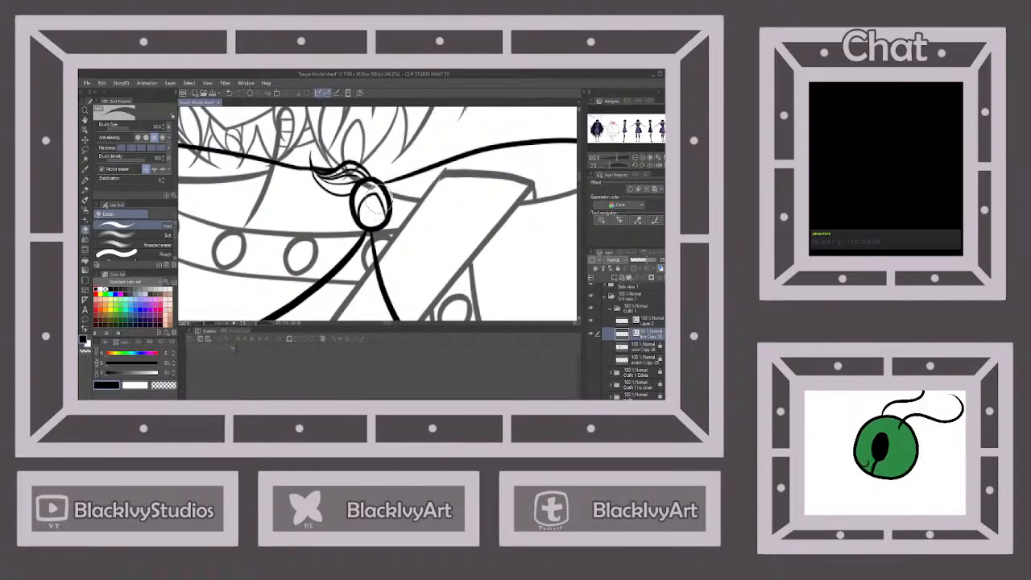
Erase the bag strap and underarm lines inside the cloak's shoulder section on the clasp's far-arm side, beside the bandaged upper arm.
{"action": "scroll", "coordinate": [361, 179], "scroll_direction": "up", "scroll_amount": 3}
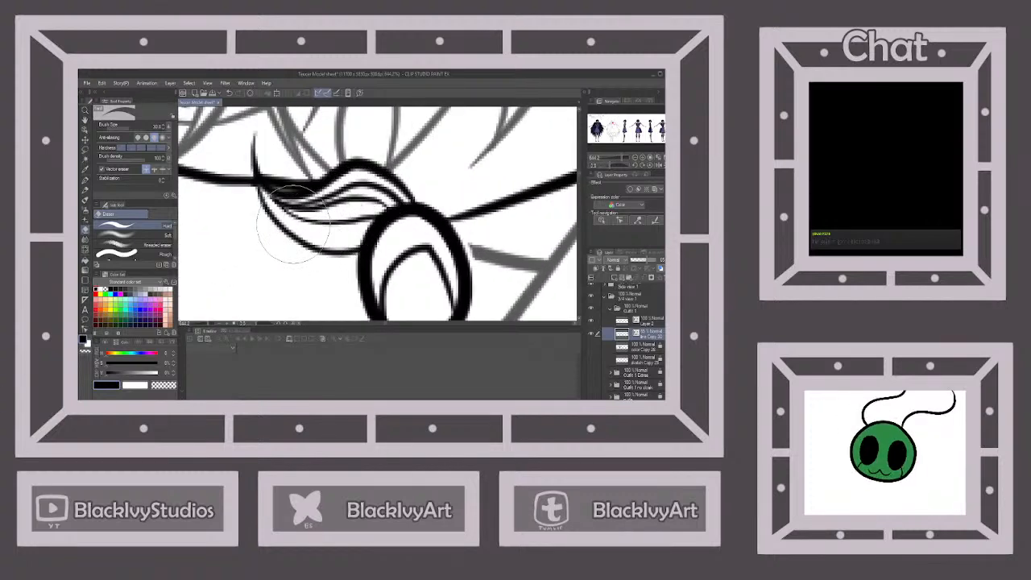
{"action": "scroll", "coordinate": [279, 182], "scroll_direction": "down", "scroll_amount": 1}
{"action": "scroll", "coordinate": [279, 182], "scroll_direction": "down", "scroll_amount": 2}
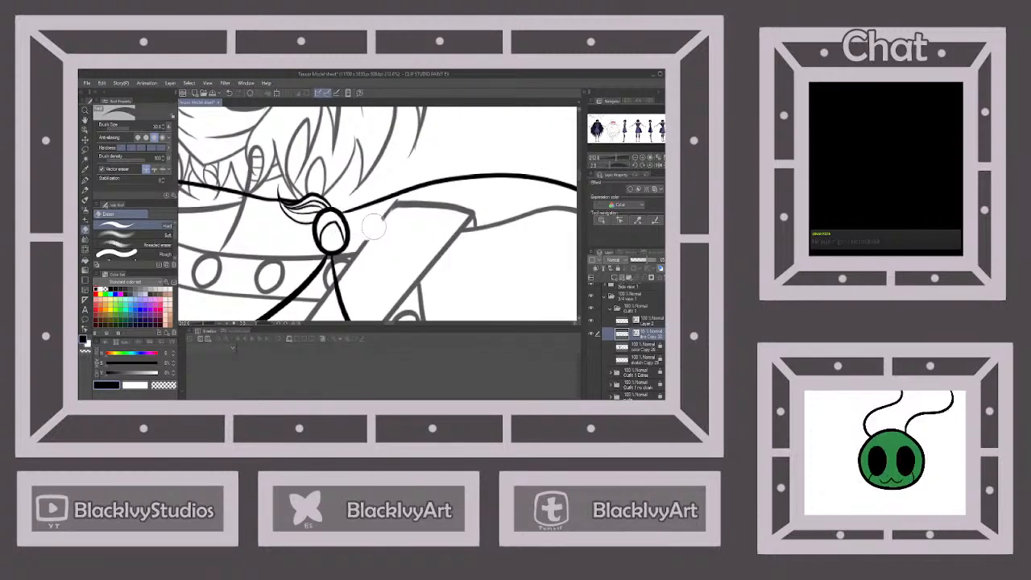
{"action": "scroll", "coordinate": [373, 176], "scroll_direction": "down", "scroll_amount": 3}
{"action": "scroll", "coordinate": [435, 177], "scroll_direction": "up", "scroll_amount": 2}
{"action": "scroll", "coordinate": [444, 158], "scroll_direction": "up", "scroll_amount": 1}
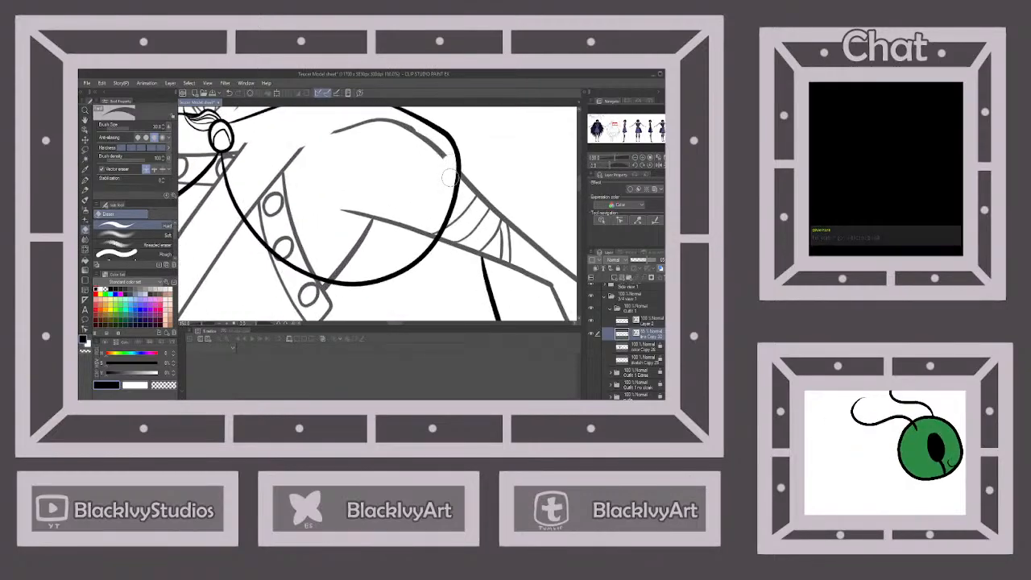
{"action": "left_click_drag", "start_coordinate": [428, 236], "coordinate": [357, 214]}
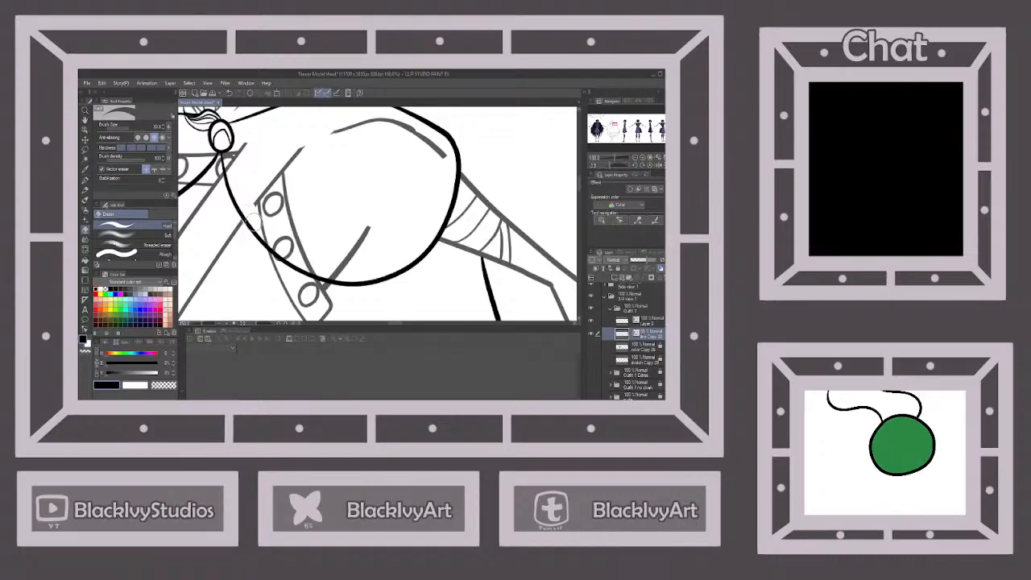
Erase the studded coat edge and the remaining shoulder lines inside that same cloak section.
{"action": "scroll", "coordinate": [251, 214], "scroll_direction": "up", "scroll_amount": 1}
{"action": "scroll", "coordinate": [251, 214], "scroll_direction": "up", "scroll_amount": 1}
{"action": "key", "text": "ctrl+z"}
{"action": "mouse_move", "coordinate": [248, 208]}
{"action": "left_mouse_down"}
{"action": "mouse_move", "coordinate": [259, 175]}
{"action": "mouse_move", "coordinate": [272, 245]}
{"action": "mouse_move", "coordinate": [270, 231]}
{"action": "mouse_move", "coordinate": [365, 277]}
{"action": "mouse_move", "coordinate": [356, 280]}
{"action": "mouse_move", "coordinate": [392, 254]}
{"action": "mouse_move", "coordinate": [405, 221]}
{"action": "mouse_move", "coordinate": [360, 260]}
{"action": "mouse_move", "coordinate": [386, 247]}
{"action": "mouse_move", "coordinate": [340, 258]}
{"action": "mouse_move", "coordinate": [265, 215]}
{"action": "mouse_move", "coordinate": [310, 225]}
{"action": "mouse_move", "coordinate": [256, 210]}
{"action": "mouse_move", "coordinate": [322, 203]}
{"action": "mouse_move", "coordinate": [260, 194]}
{"action": "mouse_move", "coordinate": [304, 189]}
{"action": "mouse_move", "coordinate": [262, 184]}
{"action": "mouse_move", "coordinate": [306, 165]}
{"action": "mouse_move", "coordinate": [275, 165]}
{"action": "mouse_move", "coordinate": [319, 116]}
{"action": "left_mouse_up"}
{"action": "scroll", "coordinate": [259, 176], "scroll_direction": "down", "scroll_amount": 1}
{"action": "scroll", "coordinate": [272, 242], "scroll_direction": "up", "scroll_amount": 1}
{"action": "scroll", "coordinate": [346, 231], "scroll_direction": "down", "scroll_amount": 1}
{"action": "scroll", "coordinate": [385, 233], "scroll_direction": "down", "scroll_amount": 2}
{"action": "mouse_move", "coordinate": [363, 149]}
{"action": "left_mouse_down"}
{"action": "mouse_move", "coordinate": [434, 143]}
{"action": "mouse_move", "coordinate": [471, 158]}
{"action": "left_mouse_up"}
{"action": "scroll", "coordinate": [322, 173], "scroll_direction": "up", "scroll_amount": 2}
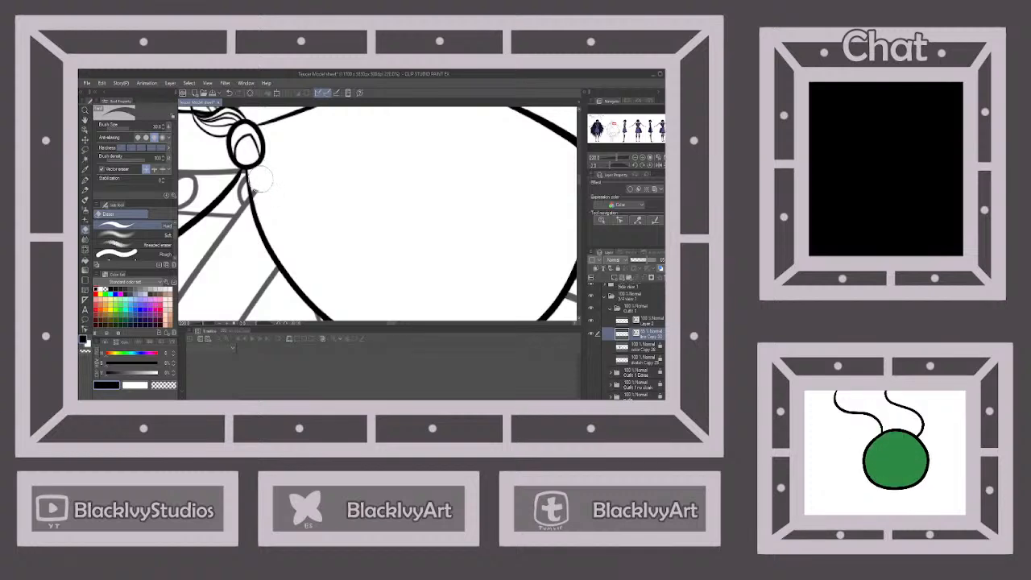
{"action": "scroll", "coordinate": [267, 194], "scroll_direction": "down", "scroll_amount": 1}
{"action": "scroll", "coordinate": [267, 194], "scroll_direction": "down", "scroll_amount": 5}
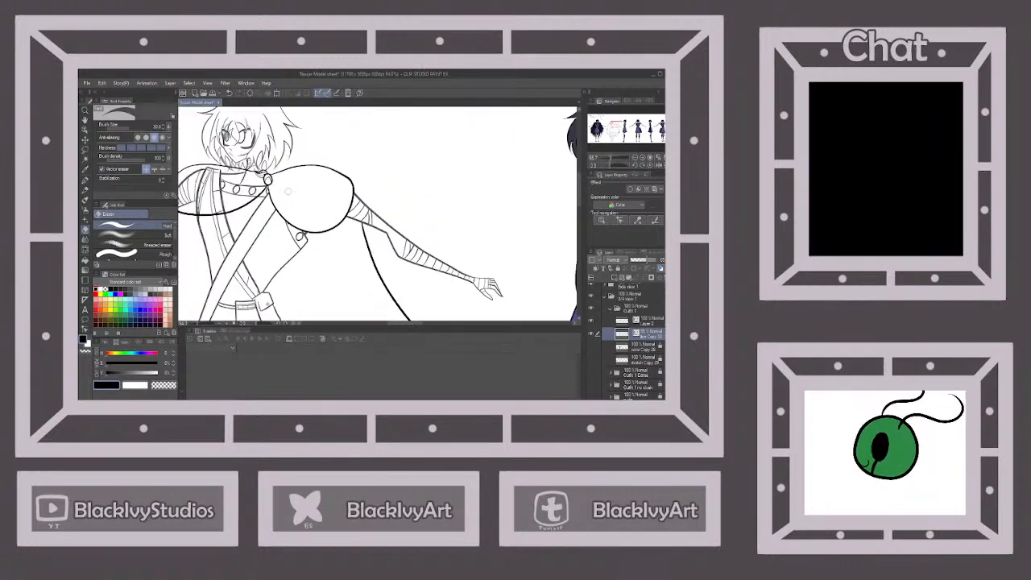
Erase the studded collar, coat edges and bandaged arm lines inside the cloak's other shoulder section.
{"action": "scroll", "coordinate": [305, 179], "scroll_direction": "up", "scroll_amount": 5}
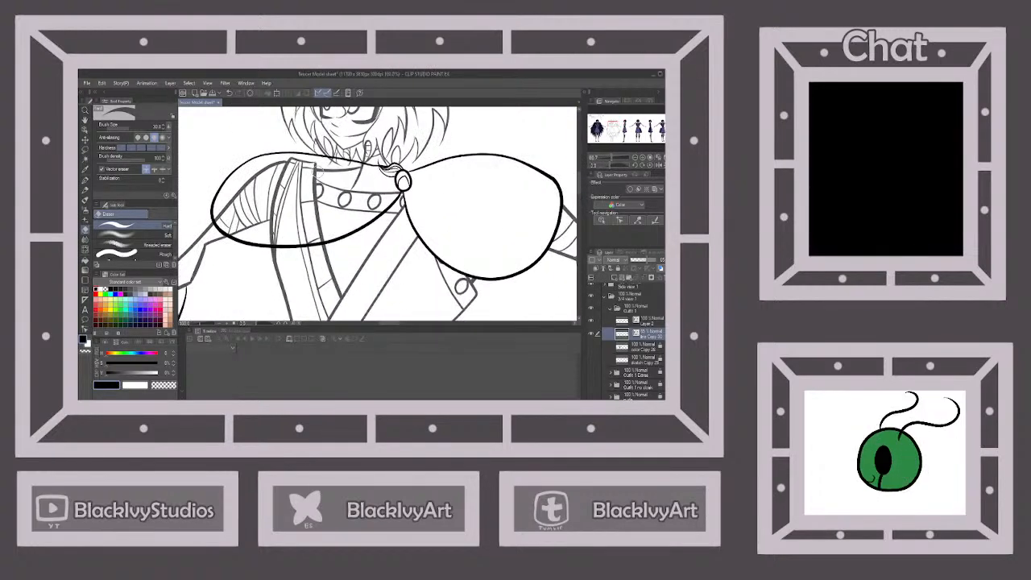
{"action": "scroll", "coordinate": [379, 218], "scroll_direction": "up", "scroll_amount": 2}
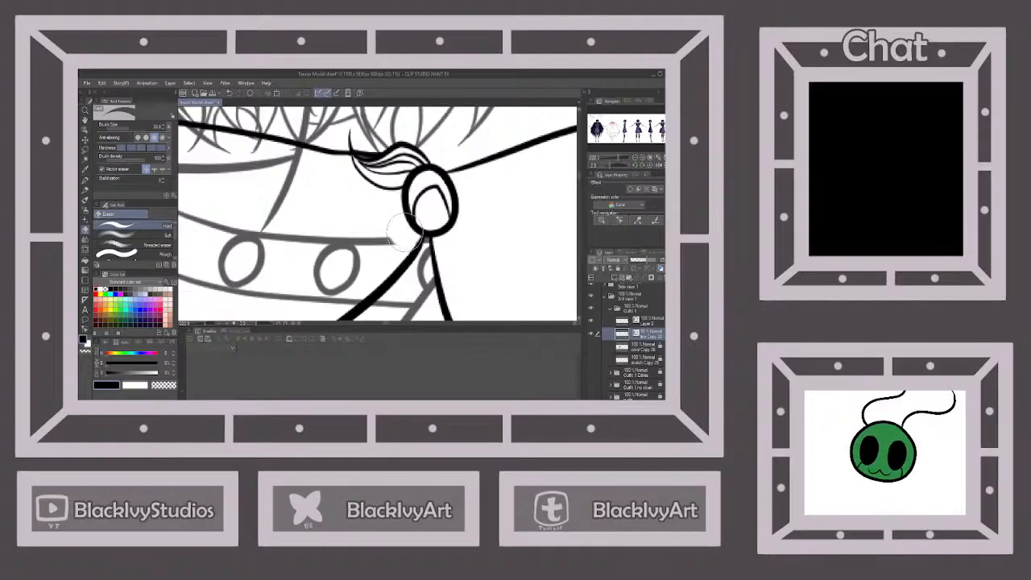
{"action": "mouse_move", "coordinate": [322, 266]}
{"action": "left_mouse_down"}
{"action": "mouse_move", "coordinate": [352, 259]}
{"action": "mouse_move", "coordinate": [326, 289]}
{"action": "mouse_move", "coordinate": [359, 286]}
{"action": "mouse_move", "coordinate": [325, 293]}
{"action": "mouse_move", "coordinate": [334, 244]}
{"action": "mouse_move", "coordinate": [321, 226]}
{"action": "mouse_move", "coordinate": [291, 296]}
{"action": "mouse_move", "coordinate": [312, 232]}
{"action": "mouse_move", "coordinate": [264, 299]}
{"action": "mouse_move", "coordinate": [287, 230]}
{"action": "mouse_move", "coordinate": [239, 292]}
{"action": "mouse_move", "coordinate": [268, 222]}
{"action": "mouse_move", "coordinate": [201, 302]}
{"action": "left_mouse_up"}
{"action": "scroll", "coordinate": [352, 212], "scroll_direction": "down", "scroll_amount": 2}
{"action": "mouse_move", "coordinate": [277, 257]}
{"action": "left_mouse_down"}
{"action": "mouse_move", "coordinate": [294, 215]}
{"action": "mouse_move", "coordinate": [268, 258]}
{"action": "mouse_move", "coordinate": [276, 289]}
{"action": "mouse_move", "coordinate": [239, 294]}
{"action": "mouse_move", "coordinate": [315, 277]}
{"action": "mouse_move", "coordinate": [232, 284]}
{"action": "mouse_move", "coordinate": [282, 261]}
{"action": "mouse_move", "coordinate": [235, 268]}
{"action": "mouse_move", "coordinate": [288, 253]}
{"action": "mouse_move", "coordinate": [291, 240]}
{"action": "mouse_move", "coordinate": [224, 254]}
{"action": "mouse_move", "coordinate": [293, 224]}
{"action": "mouse_move", "coordinate": [250, 226]}
{"action": "mouse_move", "coordinate": [291, 210]}
{"action": "mouse_move", "coordinate": [254, 211]}
{"action": "mouse_move", "coordinate": [229, 236]}
{"action": "mouse_move", "coordinate": [265, 234]}
{"action": "mouse_move", "coordinate": [281, 200]}
{"action": "mouse_move", "coordinate": [221, 211]}
{"action": "mouse_move", "coordinate": [271, 193]}
{"action": "mouse_move", "coordinate": [239, 180]}
{"action": "mouse_move", "coordinate": [241, 211]}
{"action": "mouse_move", "coordinate": [223, 171]}
{"action": "mouse_move", "coordinate": [226, 202]}
{"action": "mouse_move", "coordinate": [225, 188]}
{"action": "mouse_move", "coordinate": [288, 198]}
{"action": "left_mouse_up"}
{"action": "scroll", "coordinate": [288, 203], "scroll_direction": "down", "scroll_amount": 2}
{"action": "scroll", "coordinate": [210, 234], "scroll_direction": "up", "scroll_amount": 3}
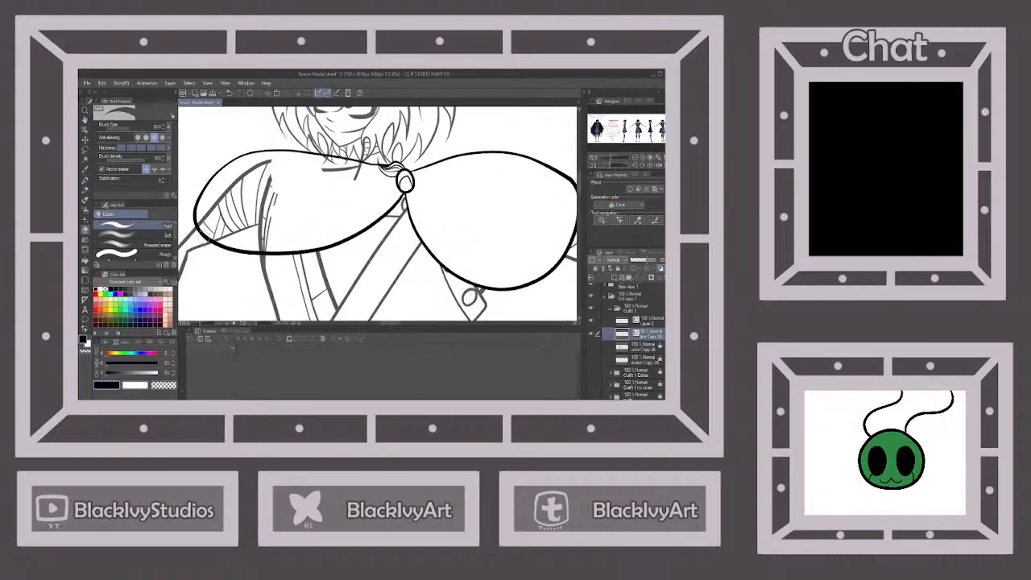
{"action": "mouse_move", "coordinate": [201, 212]}
{"action": "left_mouse_down"}
{"action": "mouse_move", "coordinate": [234, 249]}
{"action": "mouse_move", "coordinate": [329, 264]}
{"action": "mouse_move", "coordinate": [295, 260]}
{"action": "mouse_move", "coordinate": [349, 246]}
{"action": "mouse_move", "coordinate": [257, 243]}
{"action": "mouse_move", "coordinate": [326, 235]}
{"action": "mouse_move", "coordinate": [218, 219]}
{"action": "mouse_move", "coordinate": [259, 240]}
{"action": "mouse_move", "coordinate": [327, 236]}
{"action": "mouse_move", "coordinate": [211, 205]}
{"action": "mouse_move", "coordinate": [360, 207]}
{"action": "mouse_move", "coordinate": [217, 182]}
{"action": "mouse_move", "coordinate": [356, 187]}
{"action": "mouse_move", "coordinate": [219, 164]}
{"action": "mouse_move", "coordinate": [367, 168]}
{"action": "mouse_move", "coordinate": [231, 149]}
{"action": "mouse_move", "coordinate": [375, 145]}
{"action": "mouse_move", "coordinate": [229, 129]}
{"action": "mouse_move", "coordinate": [348, 118]}
{"action": "left_mouse_up"}
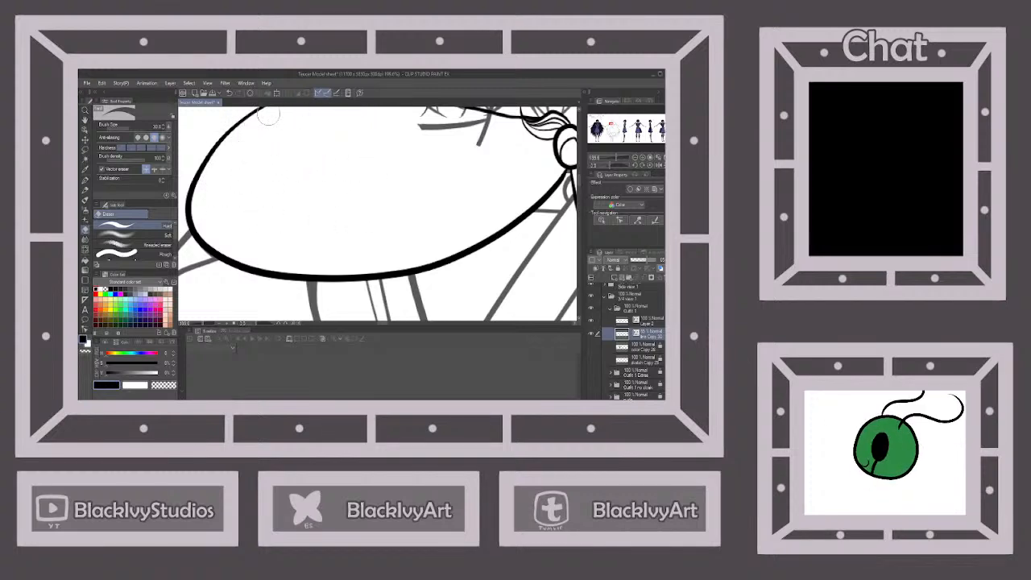
Erase the leftover collar and neck lines extending below the cloak's upper line next to the feather clasp.
{"action": "scroll", "coordinate": [322, 203], "scroll_direction": "down", "scroll_amount": 4}
{"action": "scroll", "coordinate": [417, 135], "scroll_direction": "up", "scroll_amount": 2}
{"action": "scroll", "coordinate": [417, 133], "scroll_direction": "up", "scroll_amount": 4}
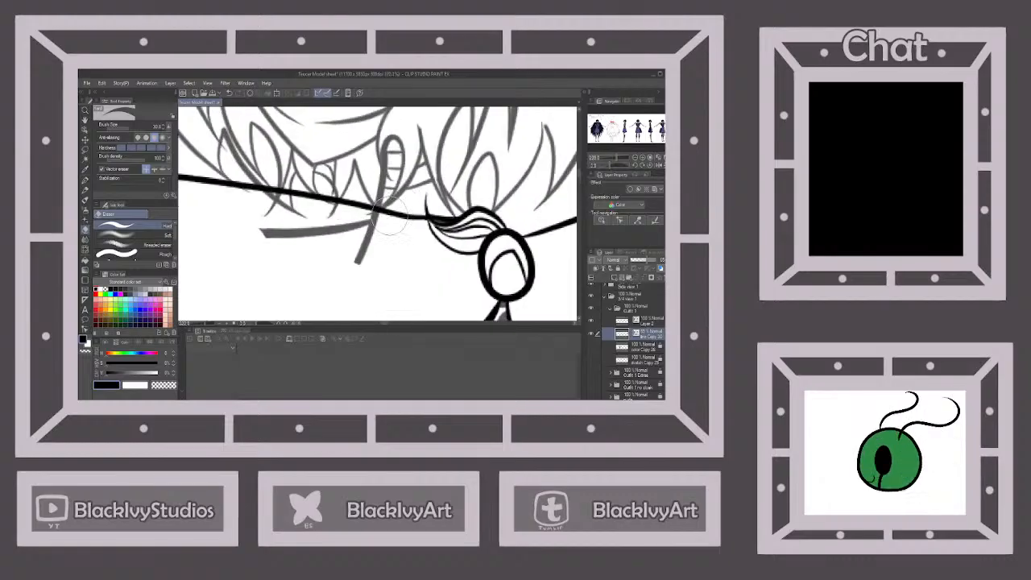
{"action": "mouse_move", "coordinate": [379, 226]}
{"action": "left_mouse_down"}
{"action": "mouse_move", "coordinate": [347, 252]}
{"action": "mouse_move", "coordinate": [375, 249]}
{"action": "mouse_move", "coordinate": [354, 236]}
{"action": "mouse_move", "coordinate": [256, 244]}
{"action": "mouse_move", "coordinate": [287, 212]}
{"action": "mouse_move", "coordinate": [368, 238]}
{"action": "left_mouse_up"}
{"action": "scroll", "coordinate": [326, 206], "scroll_direction": "up", "scroll_amount": 1}
{"action": "scroll", "coordinate": [326, 206], "scroll_direction": "up", "scroll_amount": 1}
{"action": "scroll", "coordinate": [218, 202], "scroll_direction": "up", "scroll_amount": 4}
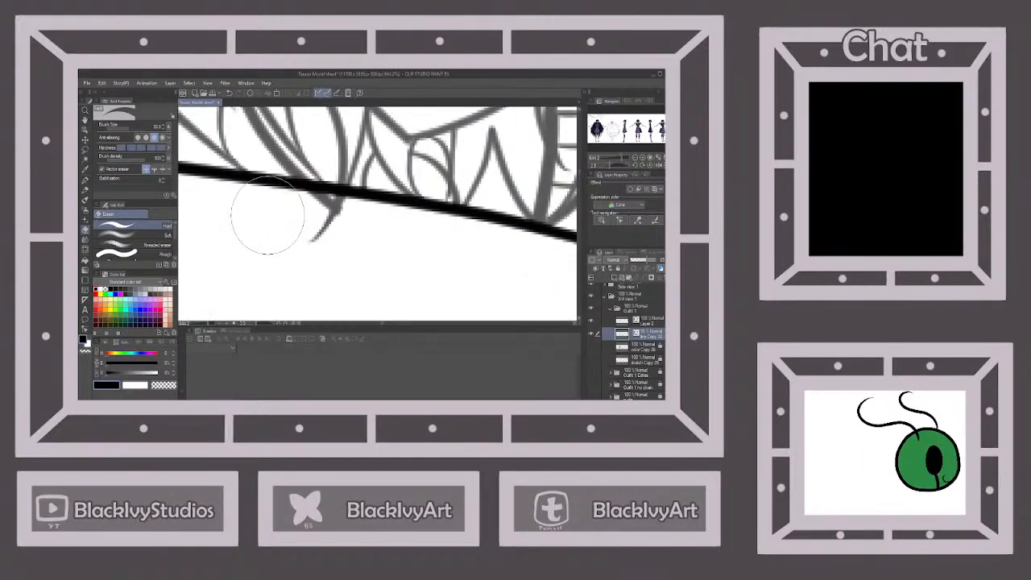
Erase the leftover hair tail hanging below the cloak's upper line beneath the face, using a smaller eraser.
{"action": "left_click_drag", "start_coordinate": [127, 129], "coordinate": [127, 129]}
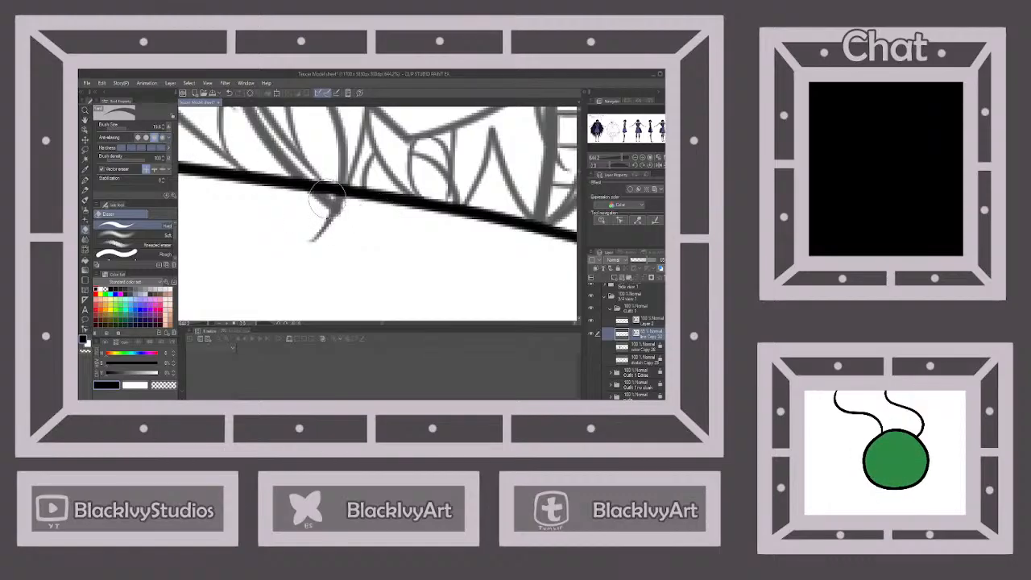
{"action": "scroll", "coordinate": [328, 196], "scroll_direction": "up", "scroll_amount": 2}
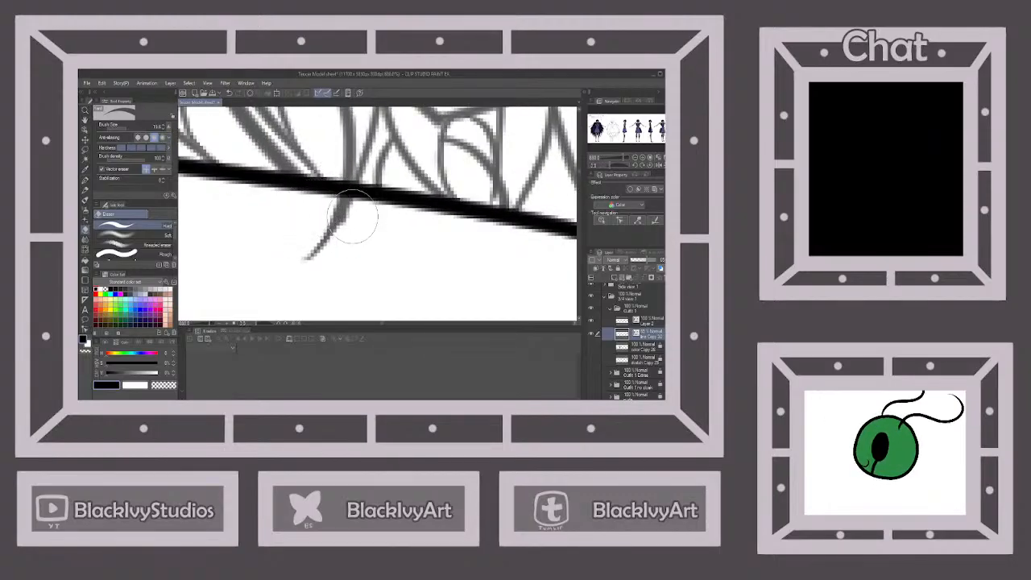
{"action": "scroll", "coordinate": [372, 223], "scroll_direction": "down", "scroll_amount": 5}
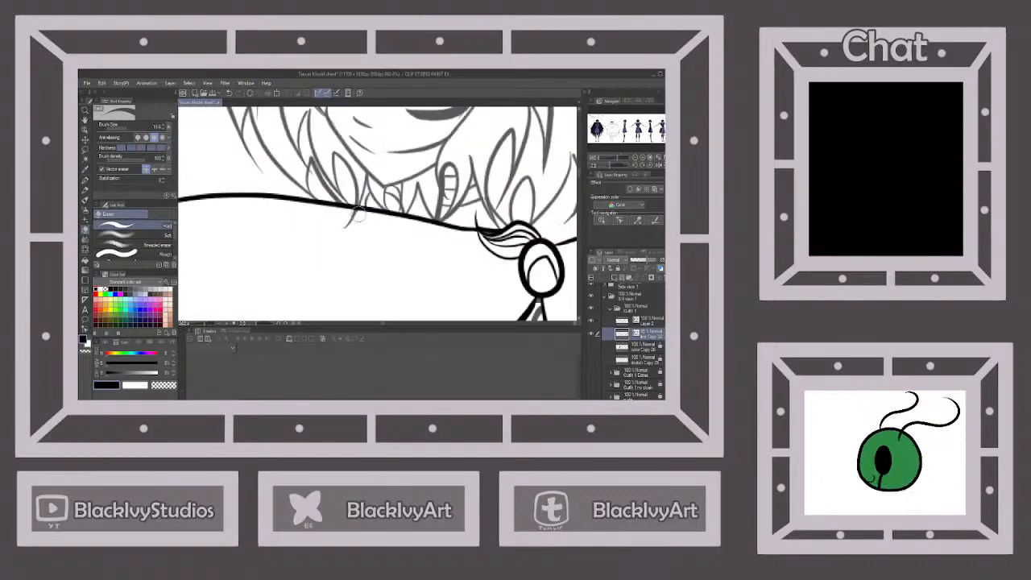
{"action": "scroll", "coordinate": [377, 213], "scroll_direction": "down", "scroll_amount": 6}
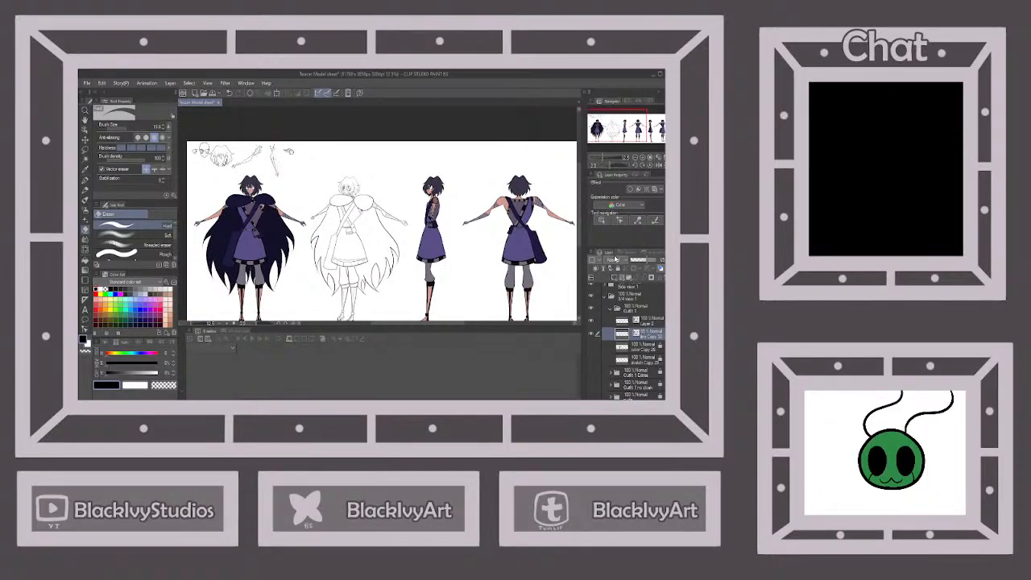
Restore the body line art layer to 100% opacity and merge the cloak line layer, Layer 2, down into it.
{"action": "left_click_drag", "start_coordinate": [651, 264], "coordinate": [660, 261]}
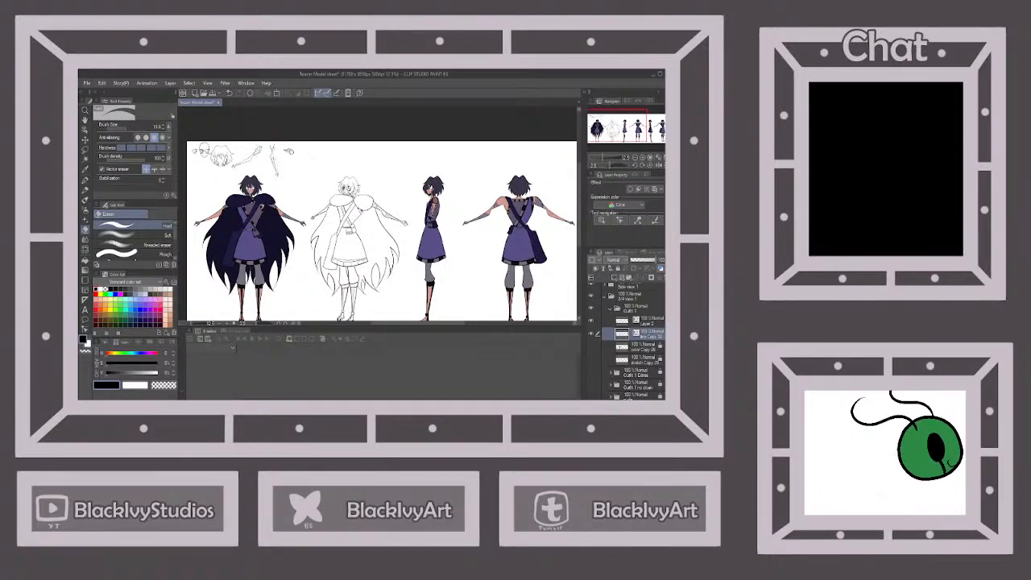
{"action": "left_click", "coordinate": [653, 321]}
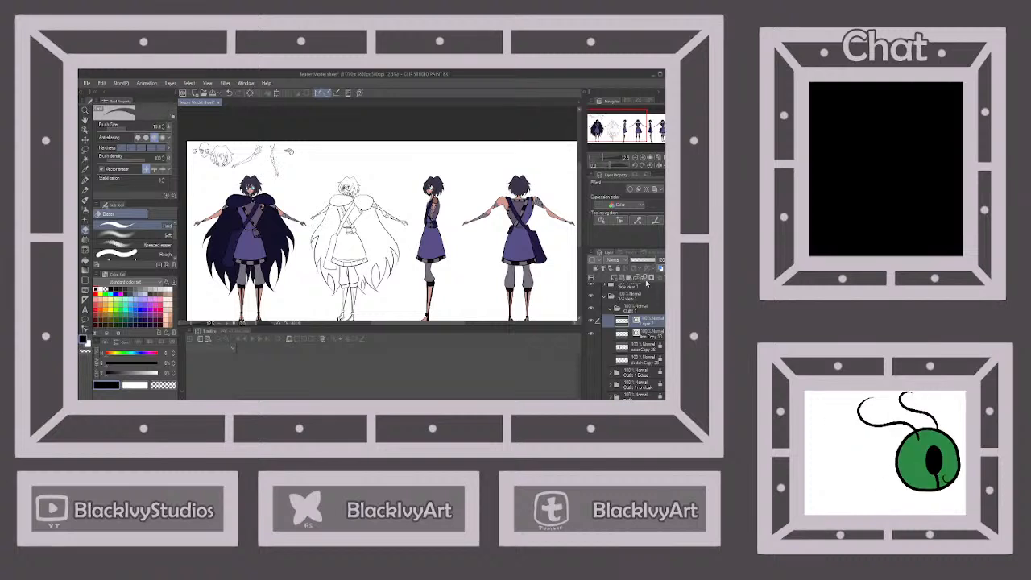
{"action": "left_click", "coordinate": [648, 278]}
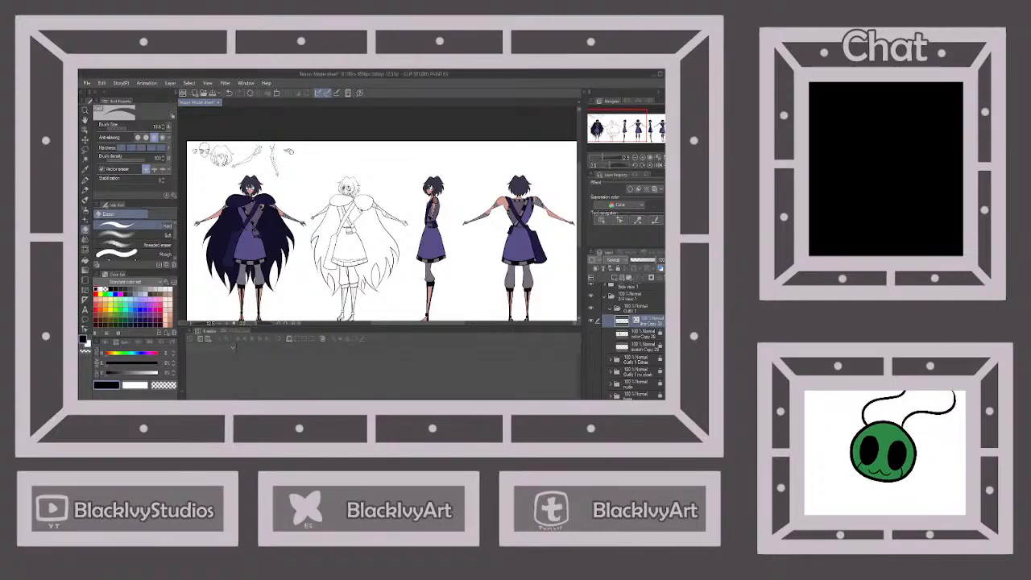
Look over the full red flamenco dress illustration and close its file.
{"action": "scroll", "coordinate": [362, 132], "scroll_direction": "up", "scroll_amount": 4}
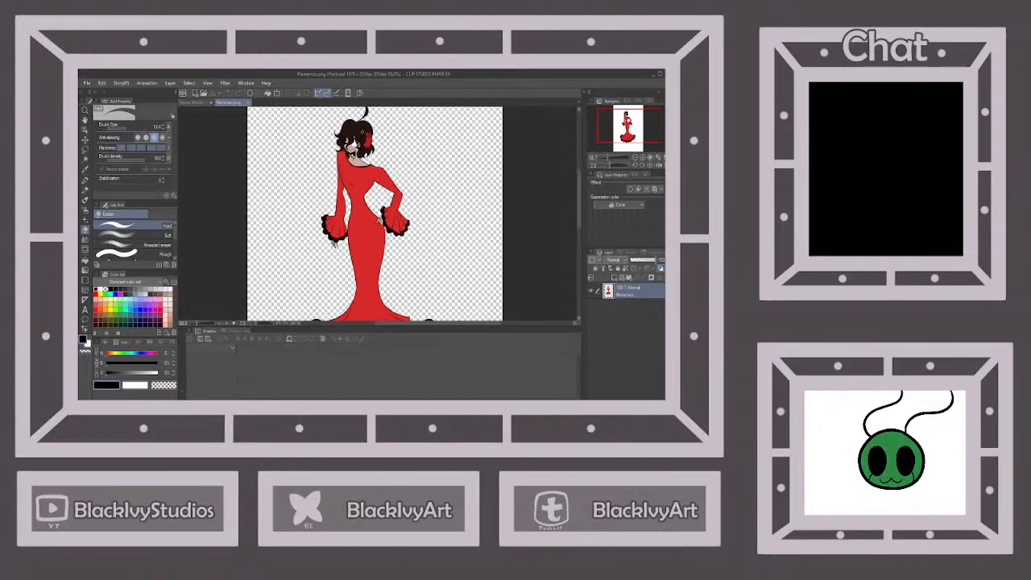
{"action": "scroll", "coordinate": [362, 131], "scroll_direction": "down", "scroll_amount": 4}
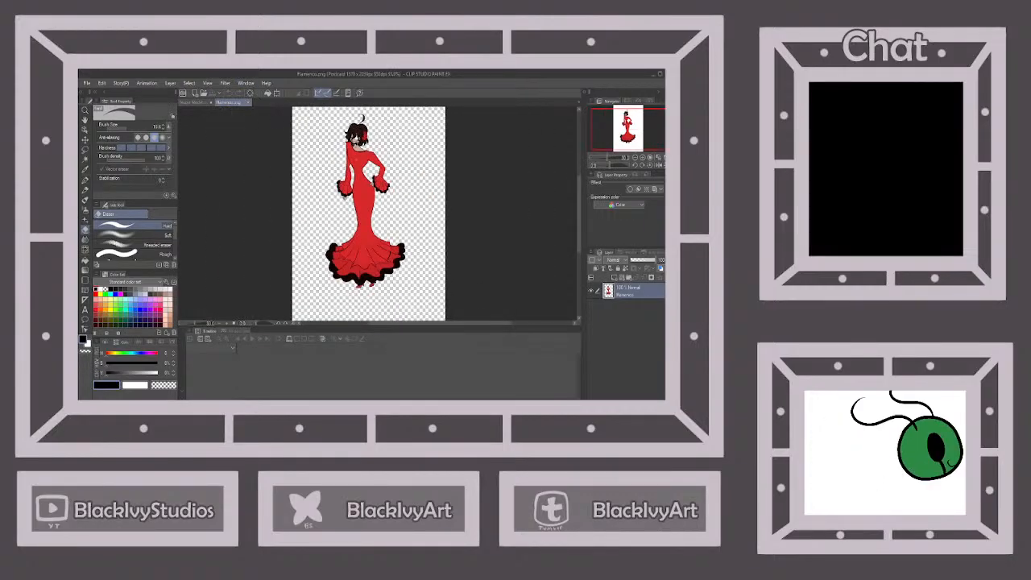
{"action": "scroll", "coordinate": [367, 205], "scroll_direction": "down", "scroll_amount": 3}
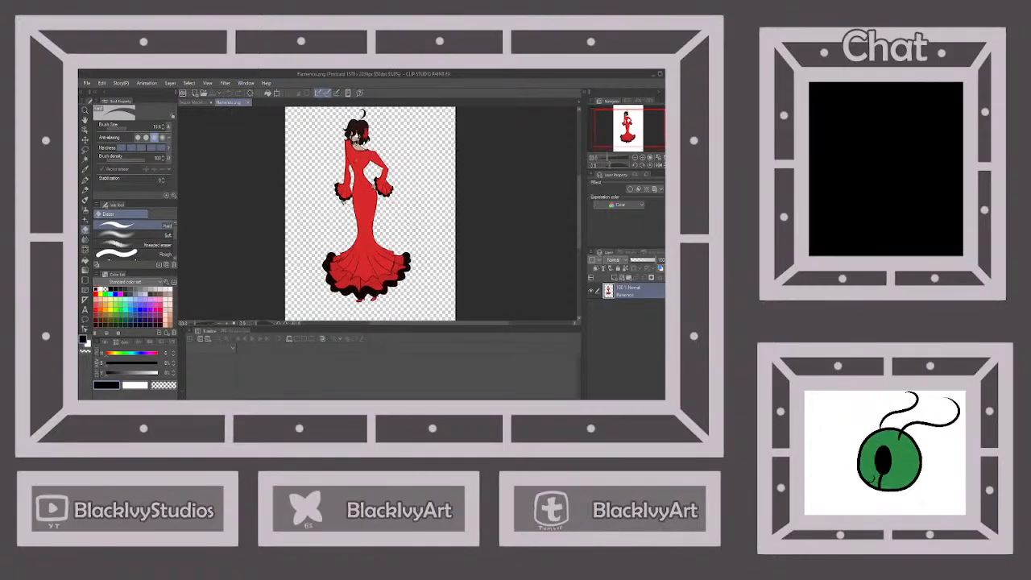
{"action": "left_click", "coordinate": [247, 103]}
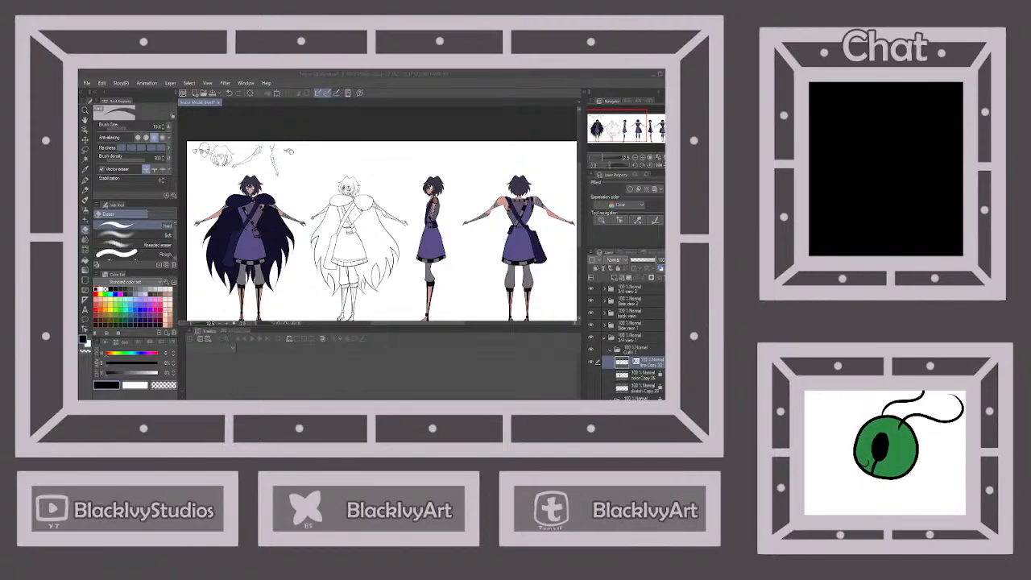
Look over the framed seated maid illustration and close its file.
{"action": "scroll", "coordinate": [393, 195], "scroll_direction": "up", "scroll_amount": 4}
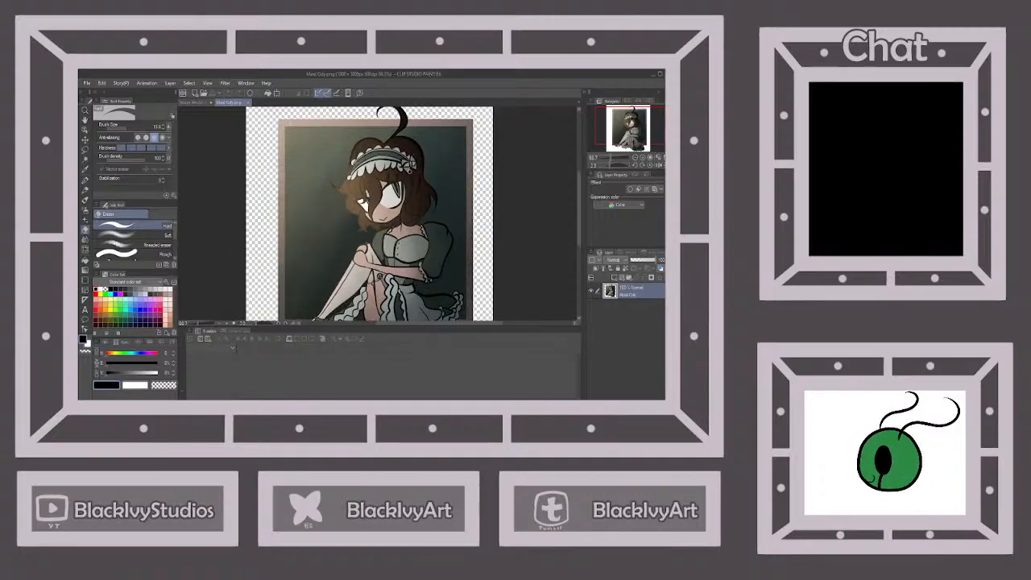
{"action": "scroll", "coordinate": [390, 194], "scroll_direction": "down", "scroll_amount": 4}
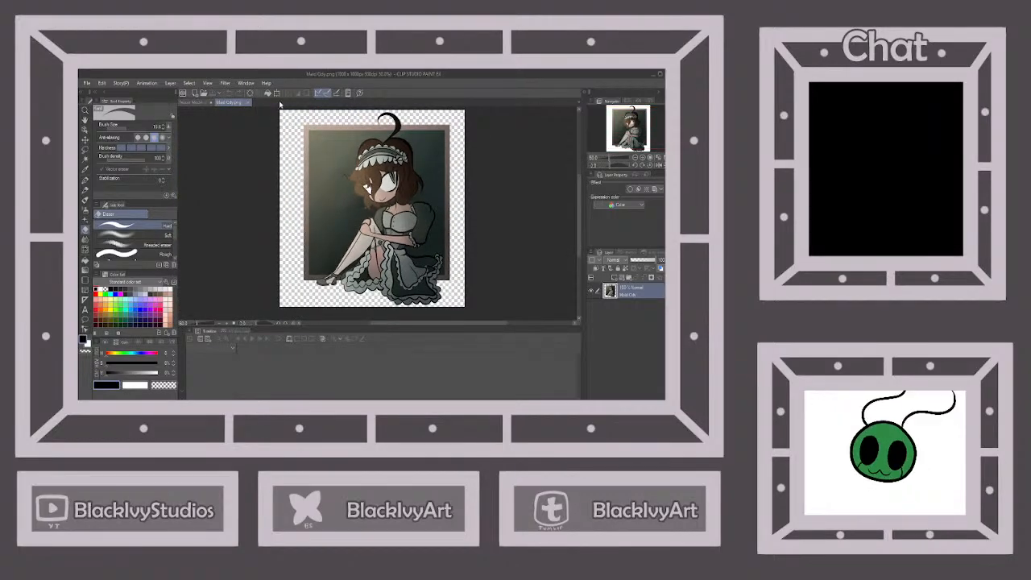
{"action": "left_click", "coordinate": [250, 103]}
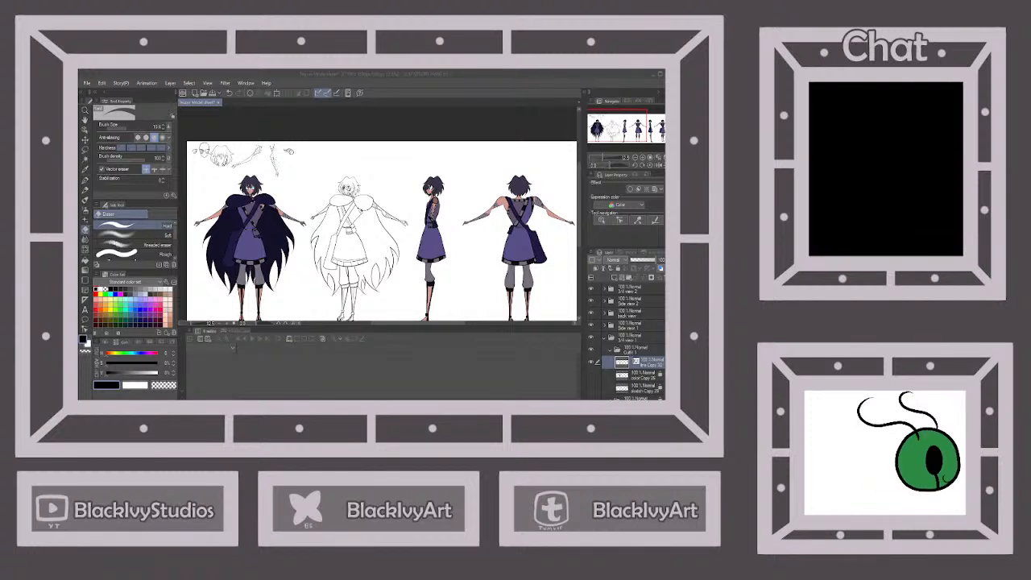
Look over the standing sweater-dress illustration and close its file.
{"action": "key", "text": "ctrl+plus"}
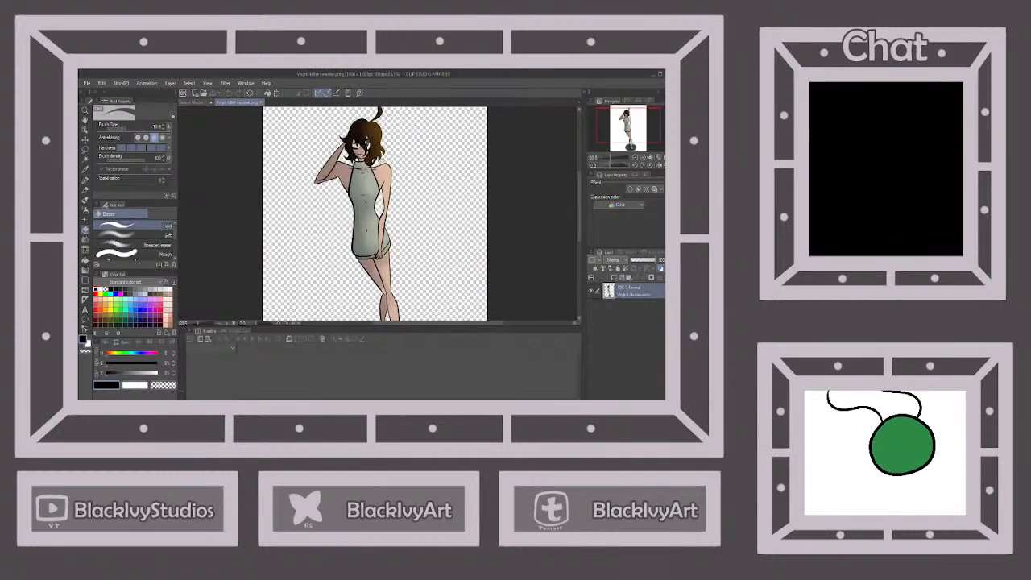
{"action": "scroll", "coordinate": [382, 161], "scroll_direction": "down", "scroll_amount": 2}
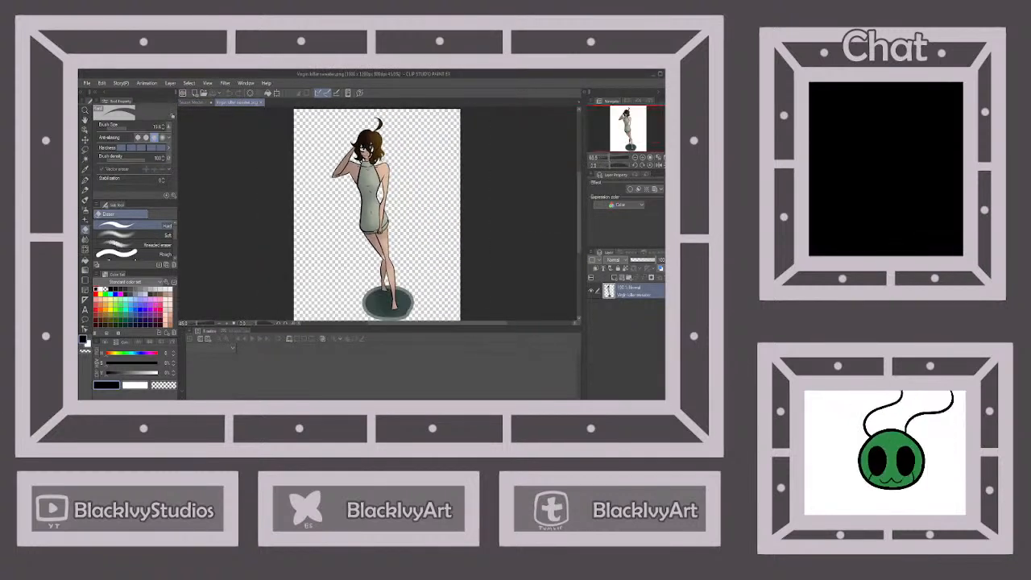
{"action": "left_click", "coordinate": [261, 104]}
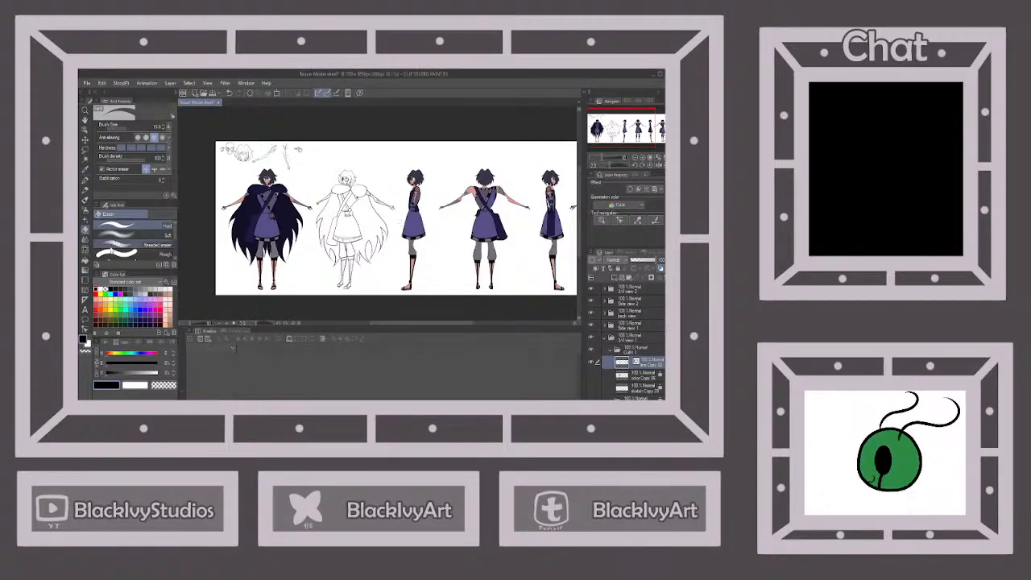
Set up the Fill tool to refer to other layers and sample the front view cloak's dark navy shoulder colour.
{"action": "left_click", "coordinate": [84, 261]}
{"action": "scroll", "coordinate": [638, 382], "scroll_direction": "down", "scroll_amount": 2}
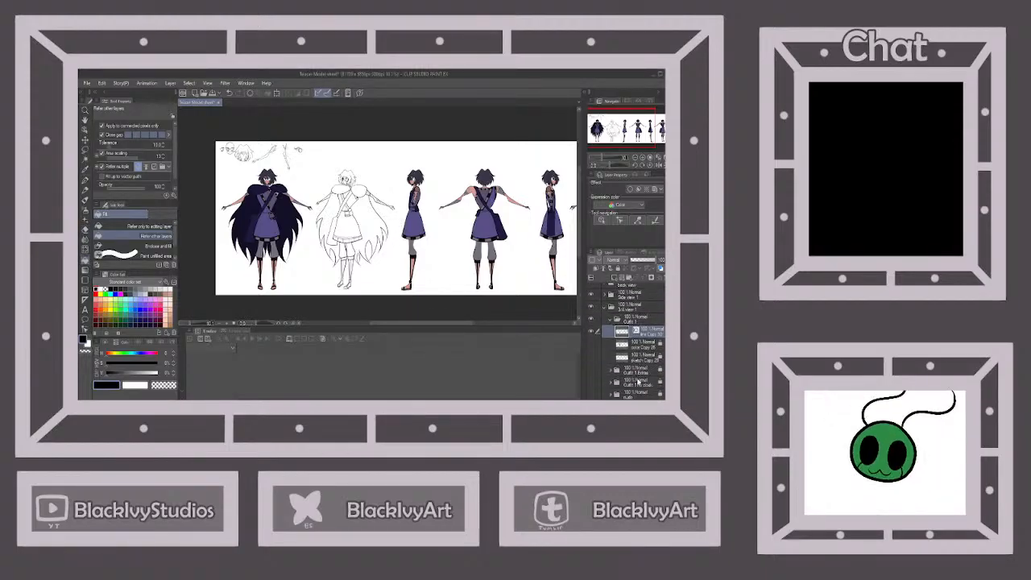
{"action": "left_click", "coordinate": [635, 394]}
{"action": "scroll", "coordinate": [266, 191], "scroll_direction": "up", "scroll_amount": 2}
{"action": "left_click", "coordinate": [254, 185], "text": "alt"}
Lock the 3/4 view's merged line art layer and add a new raster layer between it and the color copy.
{"action": "left_click", "coordinate": [643, 291]}
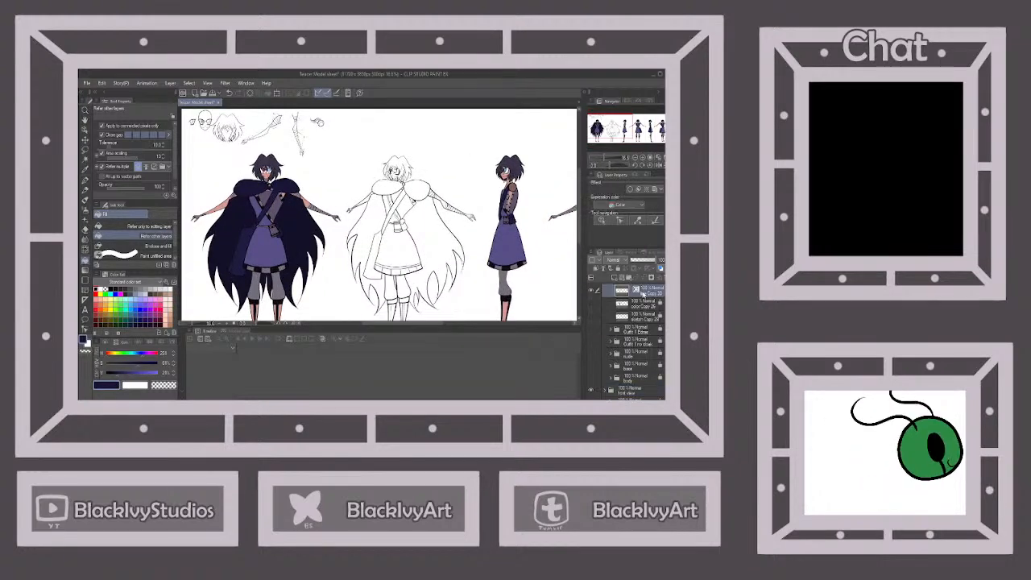
{"action": "left_click", "coordinate": [618, 269]}
{"action": "left_click", "coordinate": [634, 303]}
{"action": "left_click", "coordinate": [614, 277]}
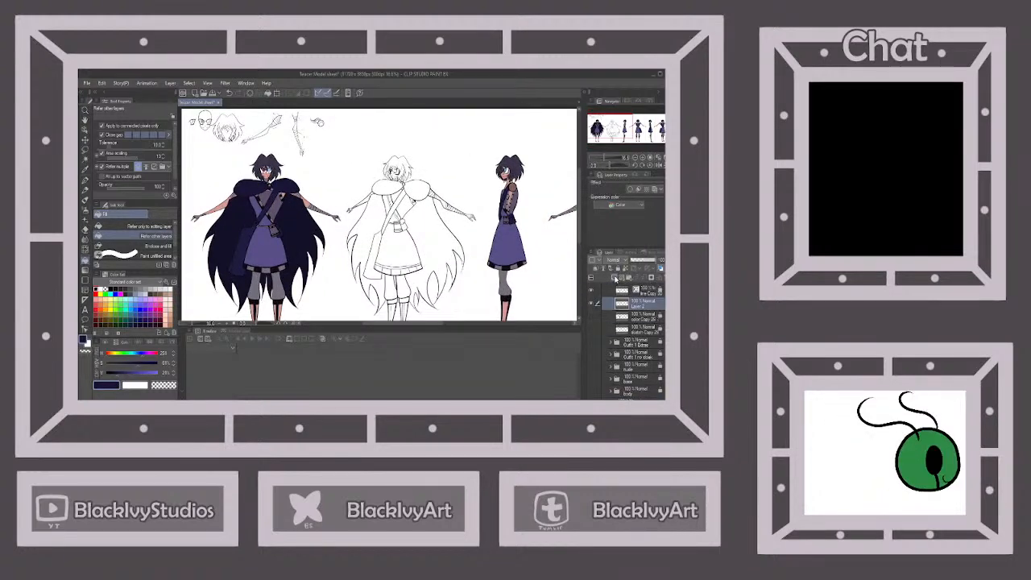
Fill both shoulder sections of the 3/4 view's cloak with the sampled dark navy.
{"action": "scroll", "coordinate": [475, 209], "scroll_direction": "up", "scroll_amount": 1}
{"action": "scroll", "coordinate": [476, 209], "scroll_direction": "up", "scroll_amount": 2}
{"action": "left_click", "coordinate": [393, 179]}
{"action": "left_click", "coordinate": [343, 179]}
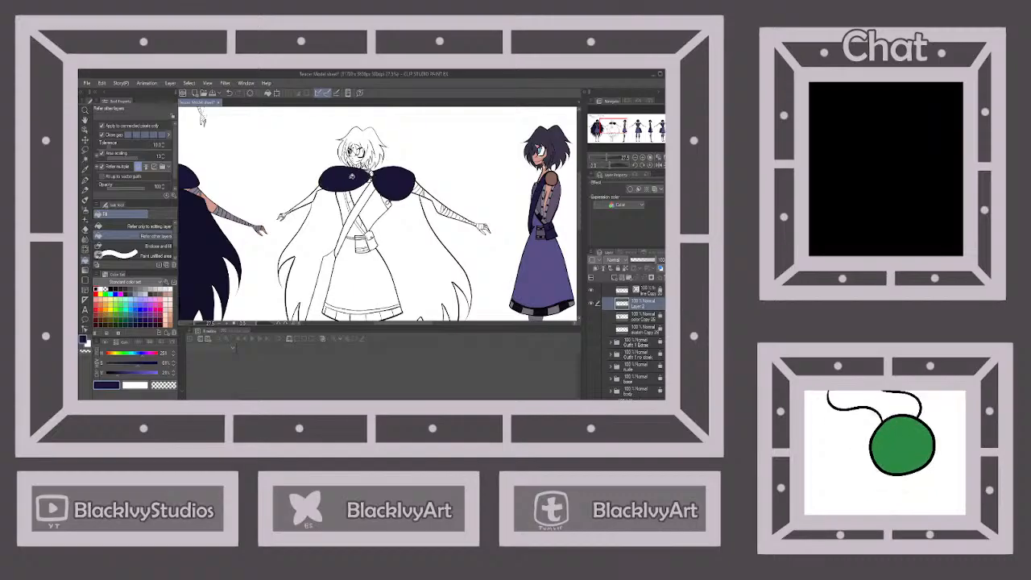
Sample the darker navy of the front view's hanging cloak and fill both sides of the 3/4 view's cloak with it.
{"action": "scroll", "coordinate": [406, 196], "scroll_direction": "down", "scroll_amount": 3}
{"action": "scroll", "coordinate": [637, 334], "scroll_direction": "down", "scroll_amount": 2}
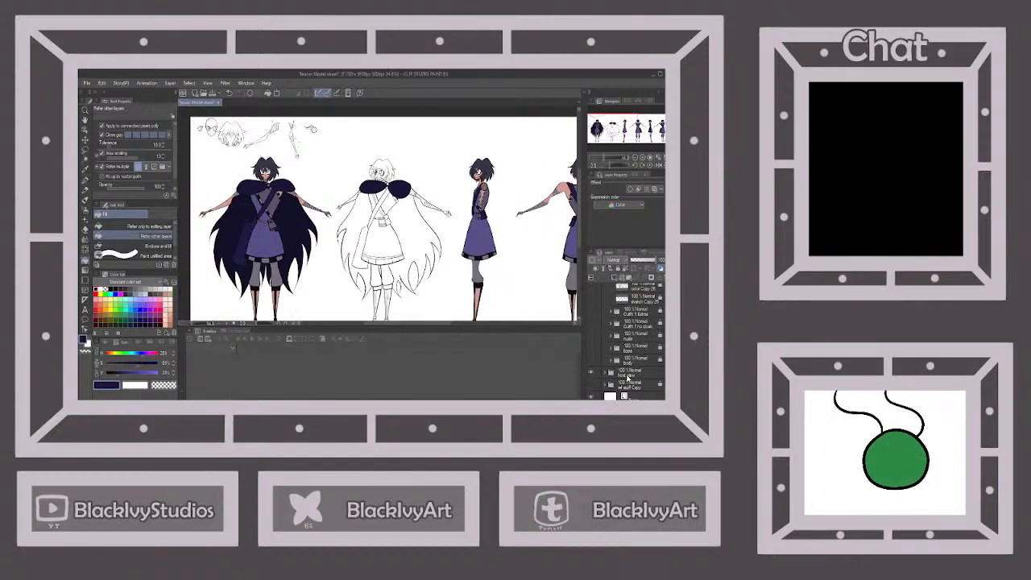
{"action": "left_click", "coordinate": [627, 376]}
{"action": "scroll", "coordinate": [636, 294], "scroll_direction": "up", "scroll_amount": 2}
{"action": "left_click", "coordinate": [637, 295]}
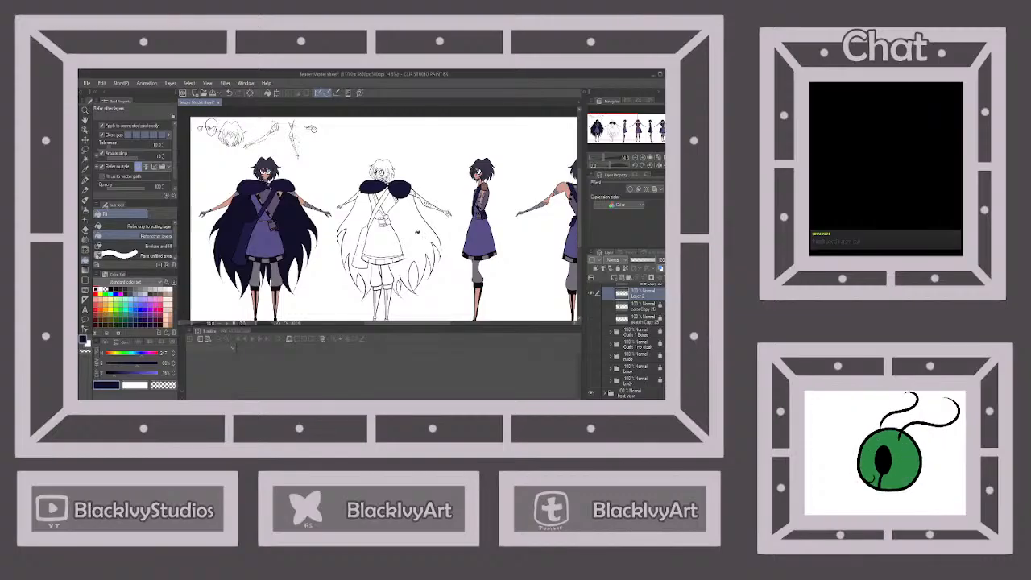
{"action": "left_click", "coordinate": [417, 232]}
{"action": "left_click", "coordinate": [360, 216]}
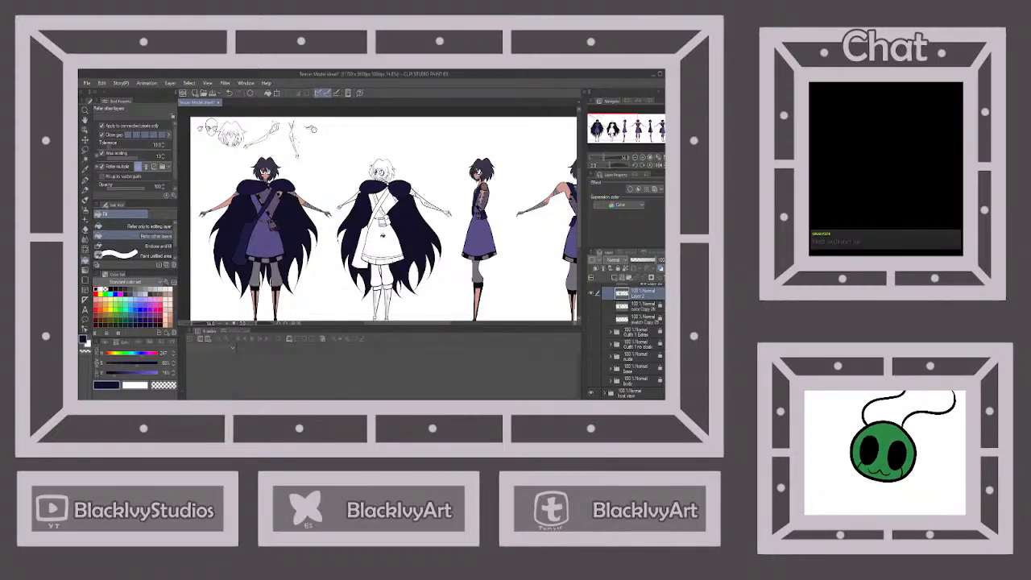
Paint the unfilled cloak gap between the legs below the coat hem dark navy with the Line Art pen.
{"action": "scroll", "coordinate": [385, 271], "scroll_direction": "up", "scroll_amount": 3}
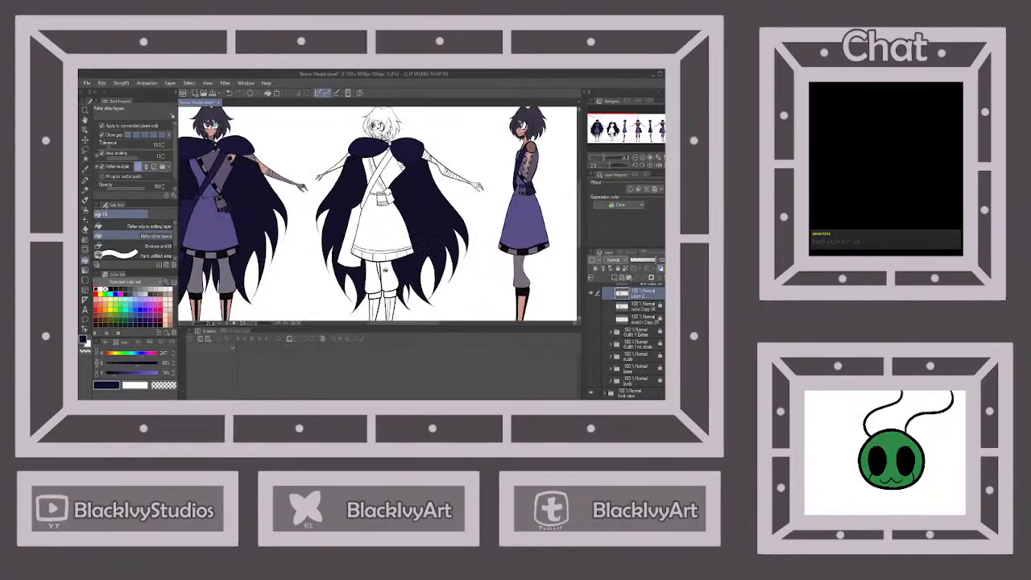
{"action": "left_click", "coordinate": [84, 180]}
{"action": "scroll", "coordinate": [354, 284], "scroll_direction": "up", "scroll_amount": 8}
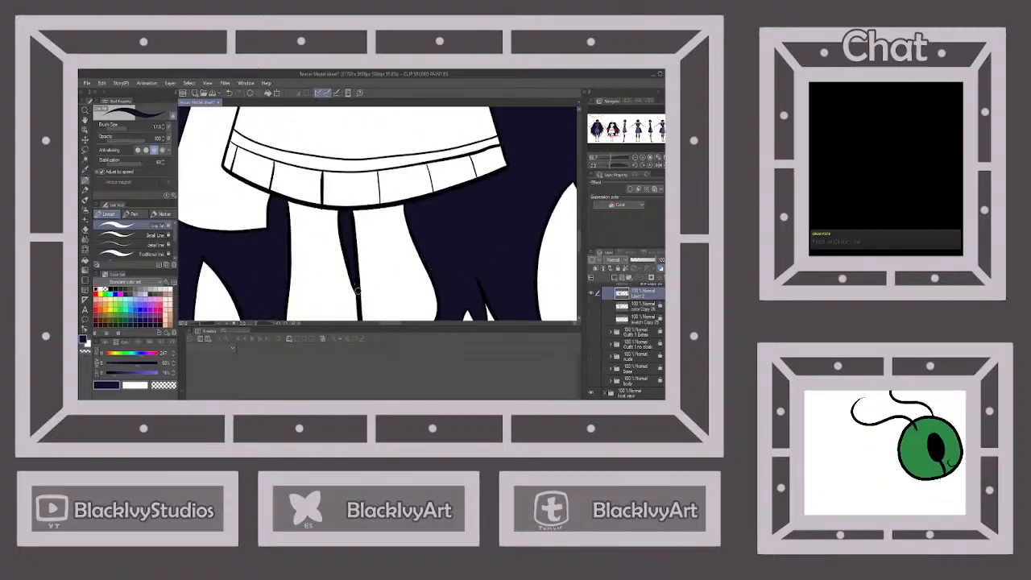
{"action": "scroll", "coordinate": [355, 285], "scroll_direction": "down", "scroll_amount": 5}
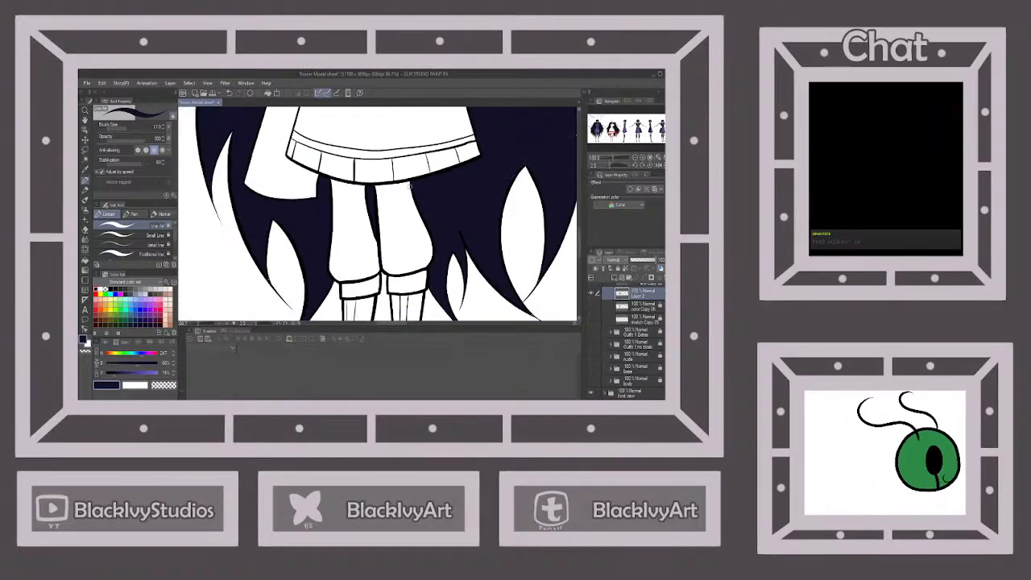
{"action": "scroll", "coordinate": [313, 243], "scroll_direction": "up", "scroll_amount": 2}
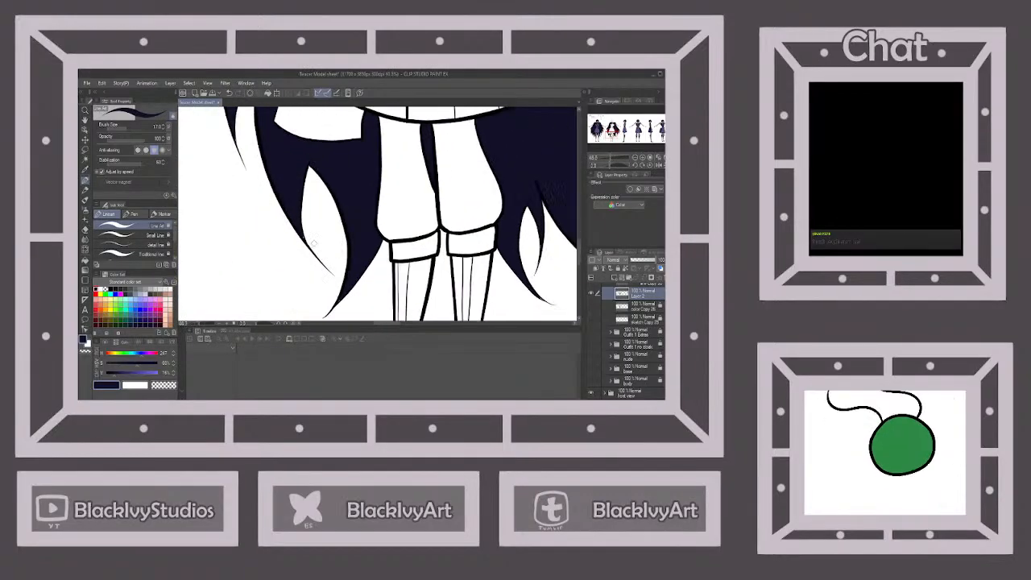
Paint navy into the narrow ends of the two jagged cloak points beside the bag-side leg, reducing the brush size.
{"action": "left_click", "coordinate": [126, 133]}
{"action": "scroll", "coordinate": [291, 226], "scroll_direction": "up", "scroll_amount": 4}
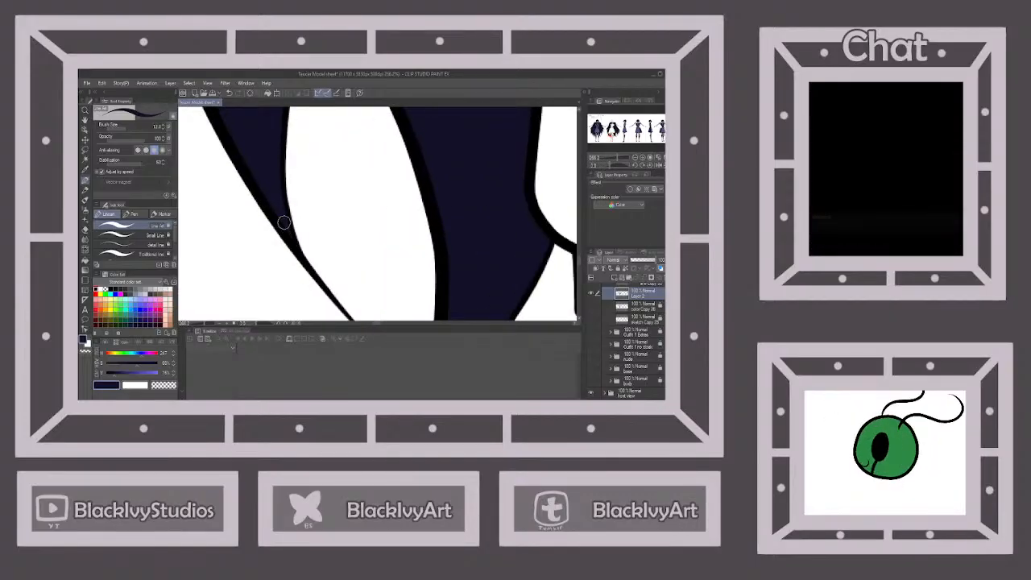
{"action": "scroll", "coordinate": [319, 154], "scroll_direction": "down", "scroll_amount": 5}
{"action": "scroll", "coordinate": [345, 269], "scroll_direction": "up", "scroll_amount": 2}
{"action": "scroll", "coordinate": [344, 269], "scroll_direction": "up", "scroll_amount": 1}
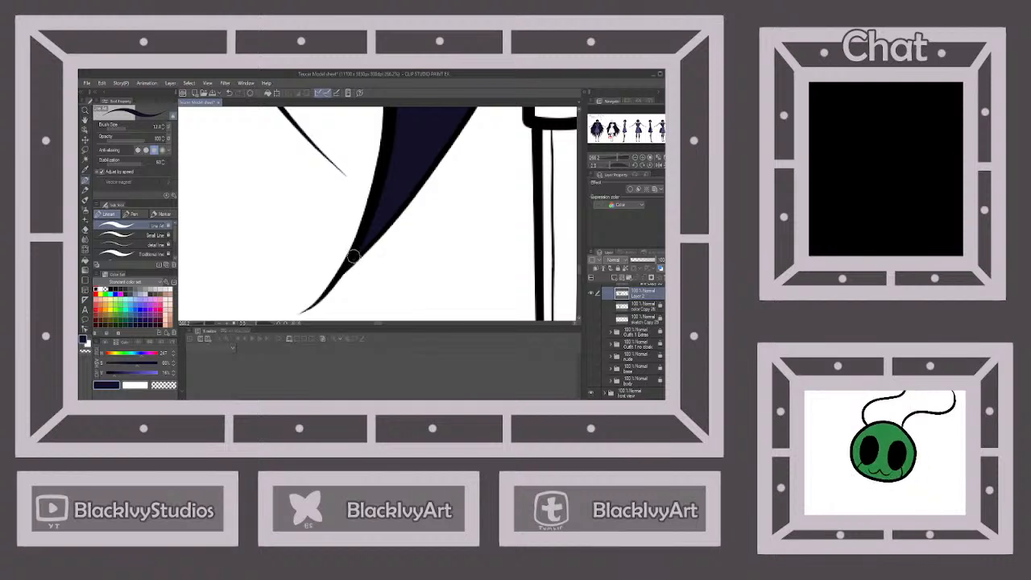
{"action": "left_click", "coordinate": [123, 127]}
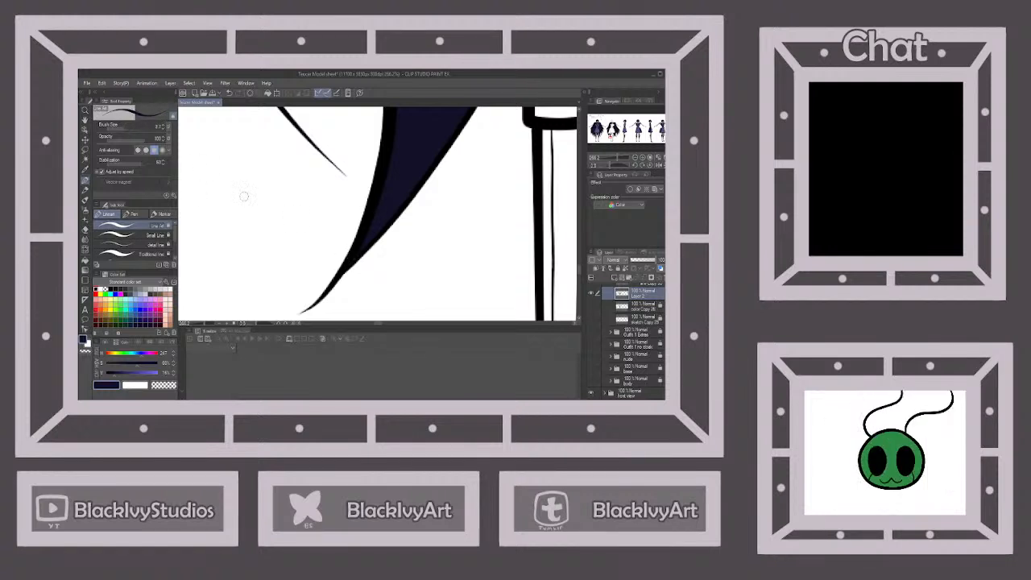
{"action": "scroll", "coordinate": [330, 257], "scroll_direction": "up", "scroll_amount": 1}
{"action": "scroll", "coordinate": [362, 251], "scroll_direction": "down", "scroll_amount": 8}
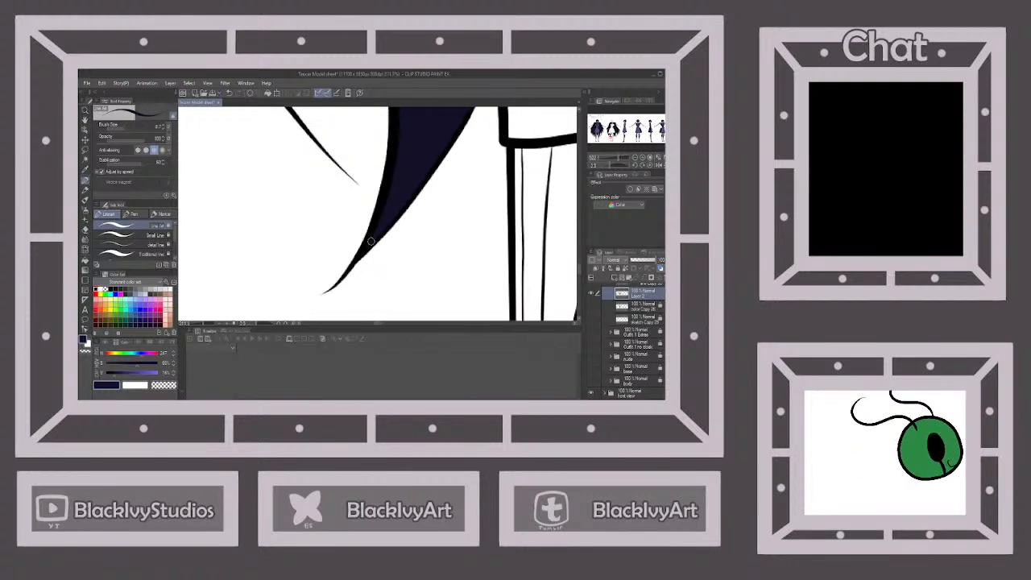
Paint navy into the thin outer cloak point on the bag side with an even smaller brush.
{"action": "scroll", "coordinate": [302, 186], "scroll_direction": "up", "scroll_amount": 5}
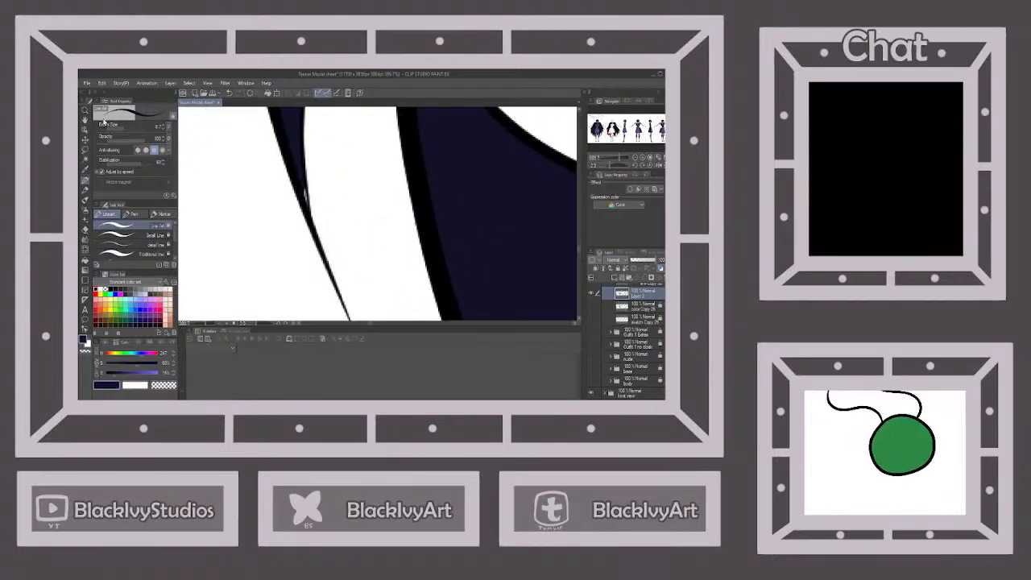
{"action": "left_click", "coordinate": [121, 129]}
{"action": "scroll", "coordinate": [295, 182], "scroll_direction": "up", "scroll_amount": 1}
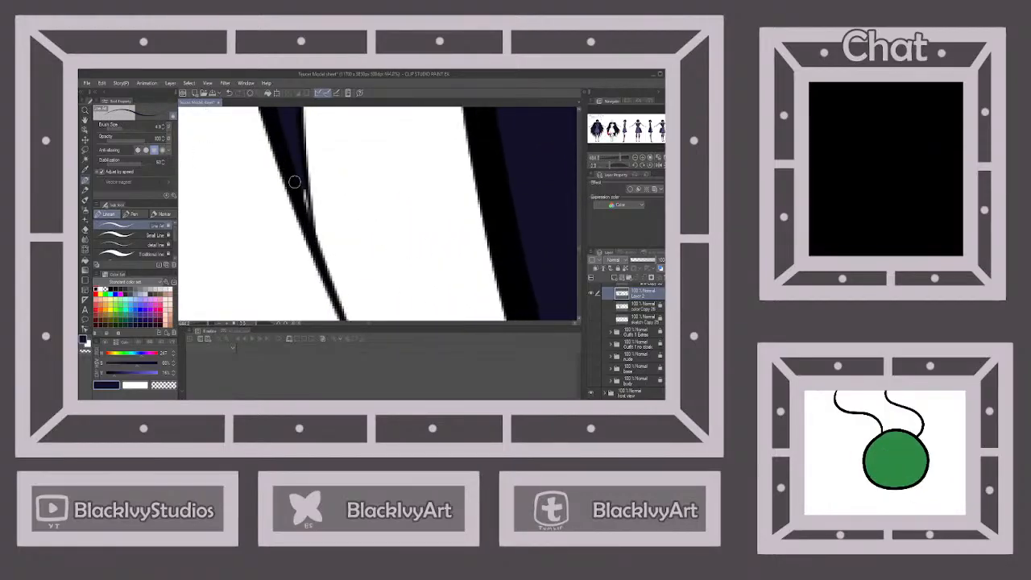
{"action": "scroll", "coordinate": [294, 157], "scroll_direction": "down", "scroll_amount": 8}
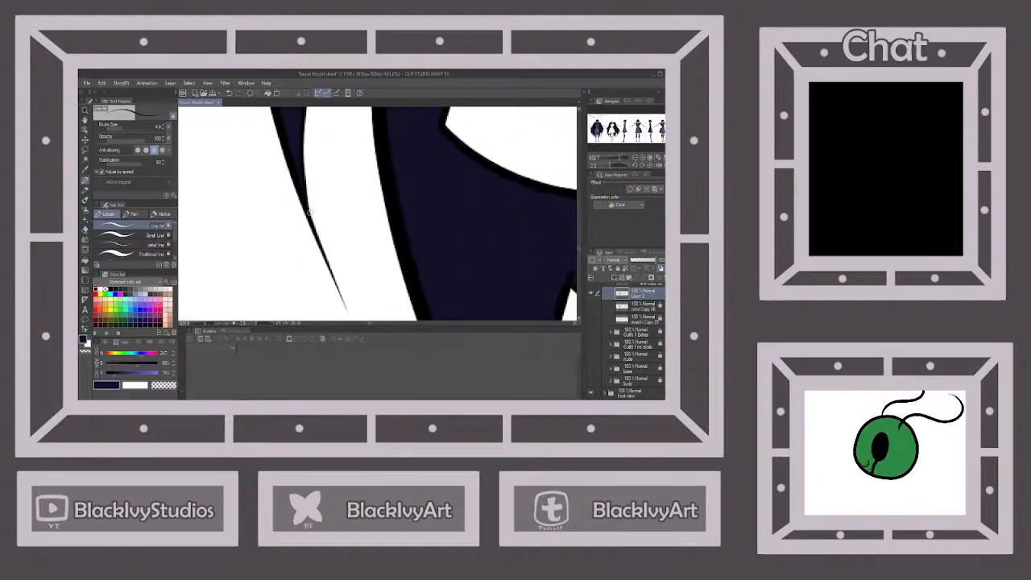
Paint navy into the narrow end of the upper outer cloak point on the 3/4 view's left side with a larger Line Art brush.
{"action": "scroll", "coordinate": [324, 211], "scroll_direction": "up", "scroll_amount": 8}
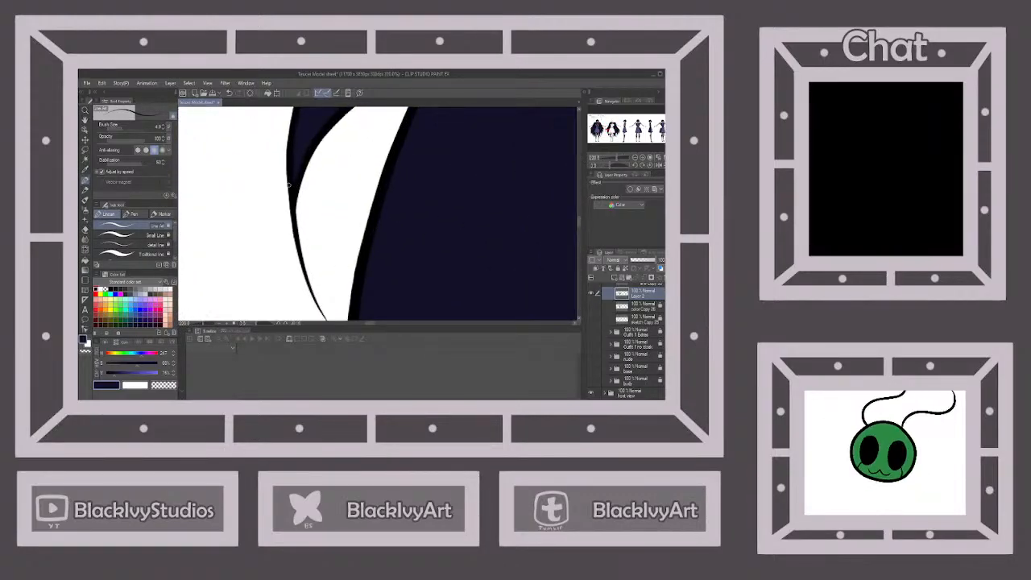
{"action": "left_click", "coordinate": [145, 253]}
{"action": "left_click", "coordinate": [153, 226]}
{"action": "scroll", "coordinate": [302, 157], "scroll_direction": "up", "scroll_amount": 3}
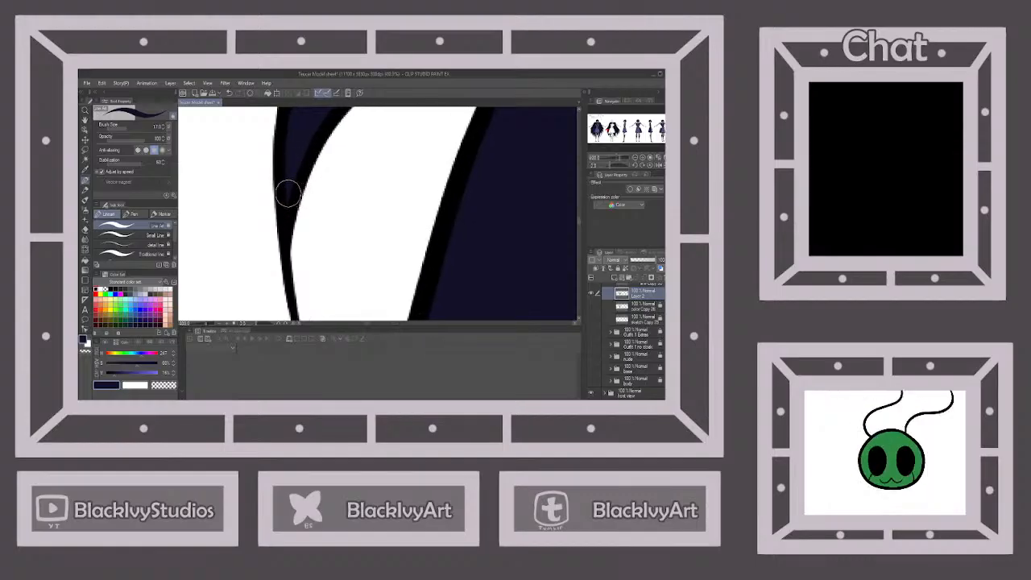
{"action": "scroll", "coordinate": [287, 197], "scroll_direction": "down", "scroll_amount": 8}
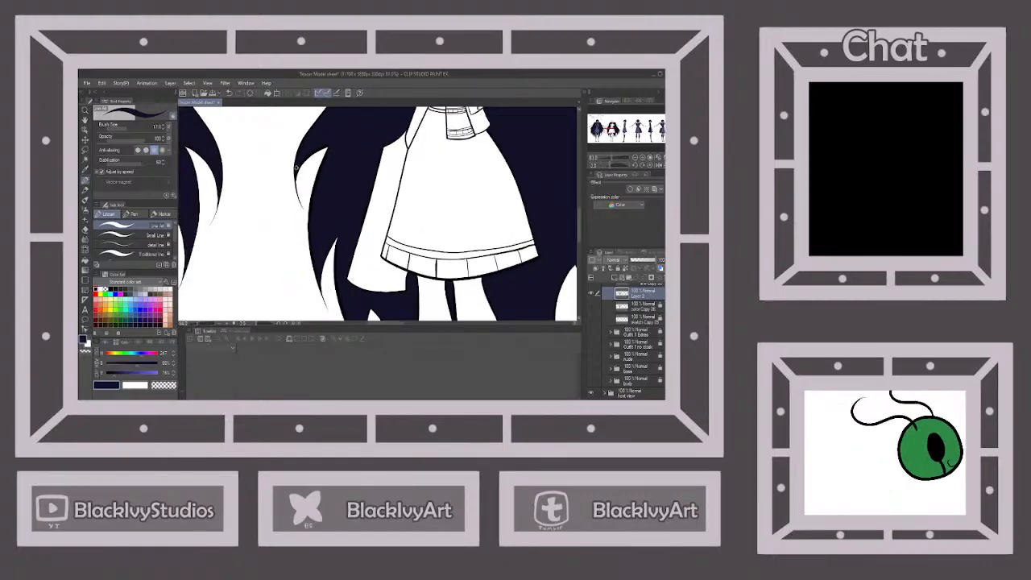
{"action": "scroll", "coordinate": [300, 266], "scroll_direction": "up", "scroll_amount": 6}
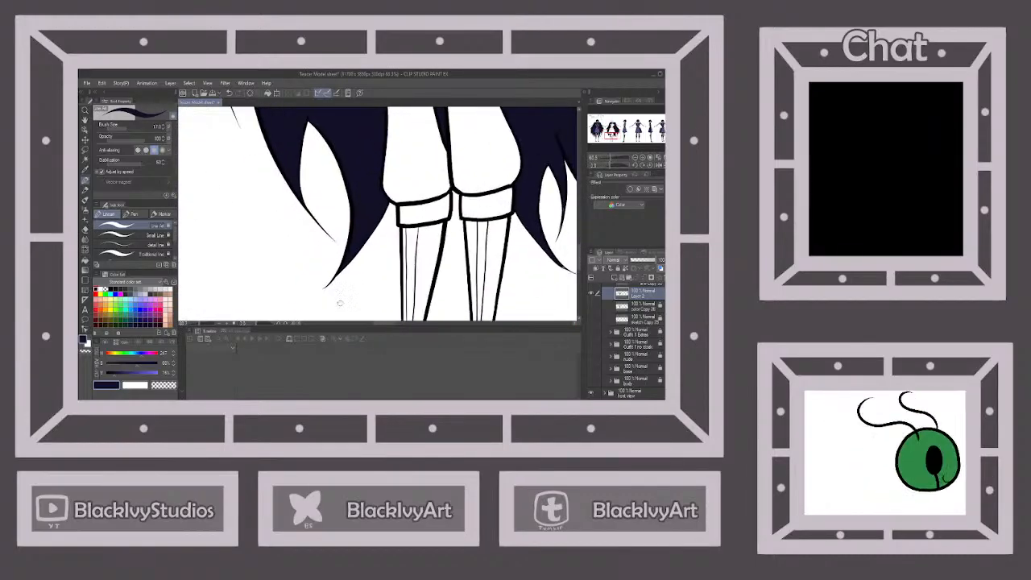
{"action": "scroll", "coordinate": [300, 266], "scroll_direction": "up", "scroll_amount": 5}
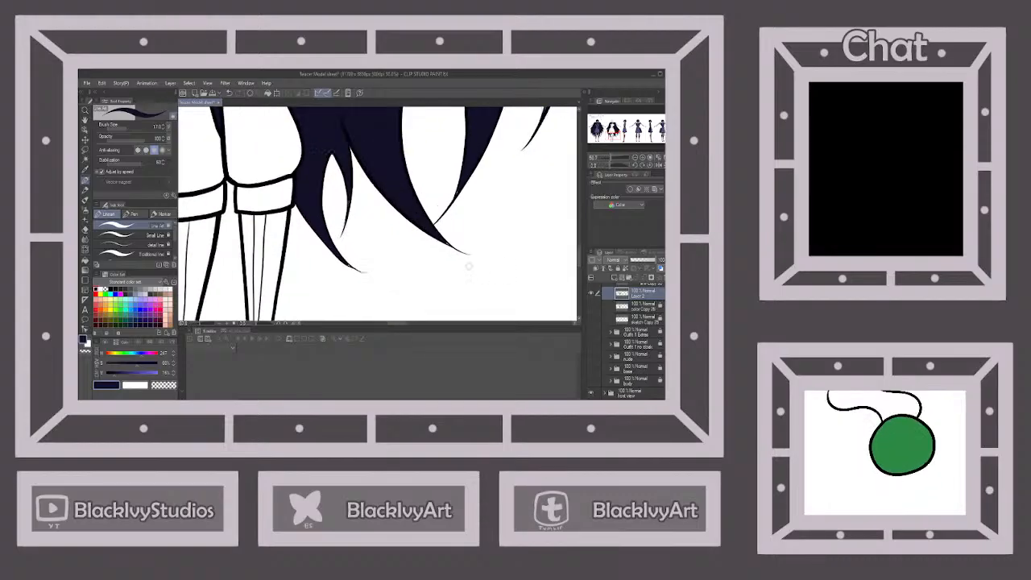
With a smaller brush, paint navy into the lowest cloak tip on the opposite side and erase the paint outside its outline.
{"action": "scroll", "coordinate": [350, 280], "scroll_direction": "up", "scroll_amount": 3}
{"action": "left_click", "coordinate": [123, 129]}
{"action": "scroll", "coordinate": [373, 254], "scroll_direction": "up", "scroll_amount": 6}
{"action": "mouse_move", "coordinate": [373, 254]}
{"action": "left_mouse_down"}
{"action": "mouse_move", "coordinate": [331, 222]}
{"action": "mouse_move", "coordinate": [354, 241]}
{"action": "mouse_move", "coordinate": [324, 246]}
{"action": "mouse_move", "coordinate": [387, 274]}
{"action": "left_mouse_up"}
{"action": "left_click", "coordinate": [164, 388]}
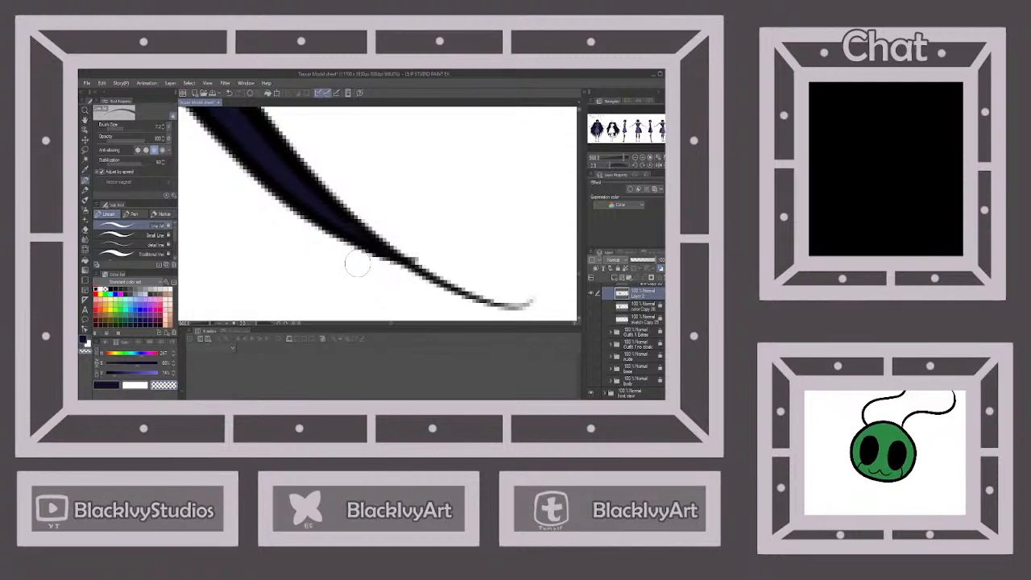
{"action": "scroll", "coordinate": [414, 279], "scroll_direction": "down", "scroll_amount": 1}
{"action": "scroll", "coordinate": [283, 161], "scroll_direction": "up", "scroll_amount": 1}
{"action": "left_click", "coordinate": [282, 160], "text": "alt"}
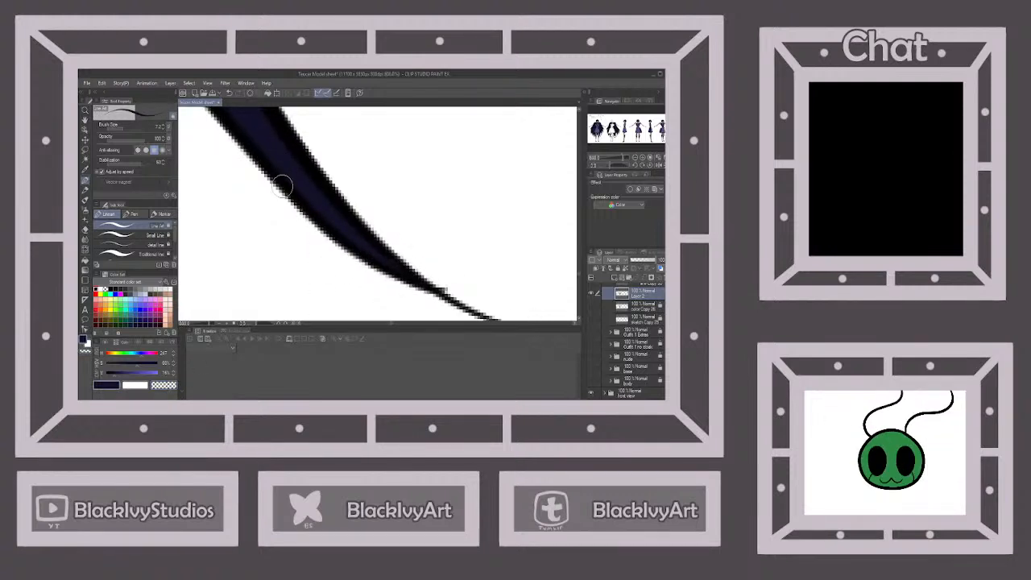
Paint navy into the thin inner cloak point on that side and the tip of the larger point beside it.
{"action": "scroll", "coordinate": [293, 242], "scroll_direction": "down", "scroll_amount": 4}
{"action": "scroll", "coordinate": [312, 145], "scroll_direction": "up", "scroll_amount": 2}
{"action": "scroll", "coordinate": [313, 145], "scroll_direction": "up", "scroll_amount": 1}
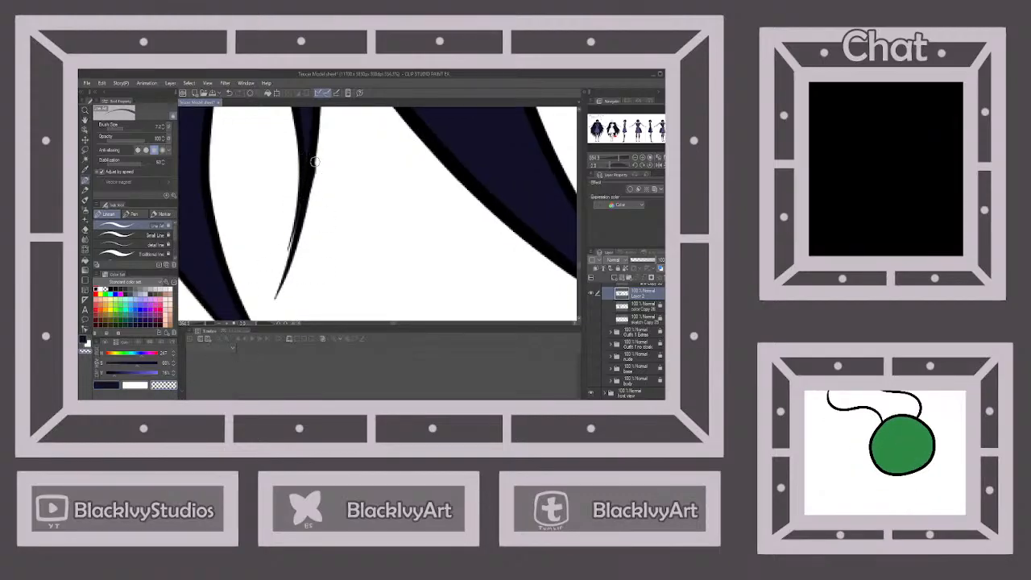
{"action": "key", "text": "c"}
{"action": "scroll", "coordinate": [248, 230], "scroll_direction": "down", "scroll_amount": 4}
{"action": "scroll", "coordinate": [453, 270], "scroll_direction": "up", "scroll_amount": 4}
{"action": "scroll", "coordinate": [455, 271], "scroll_direction": "up", "scroll_amount": 1}
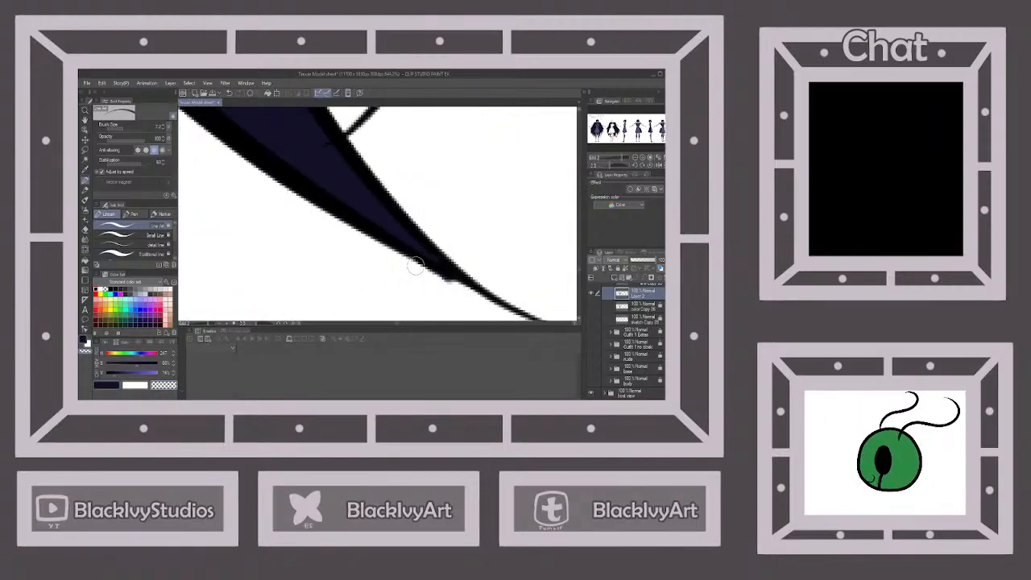
Fill the narrow ends of the next two cloak points towards the outer edge with navy.
{"action": "scroll", "coordinate": [342, 275], "scroll_direction": "down", "scroll_amount": 2}
{"action": "scroll", "coordinate": [392, 191], "scroll_direction": "down", "scroll_amount": 1}
{"action": "scroll", "coordinate": [403, 153], "scroll_direction": "up", "scroll_amount": 3}
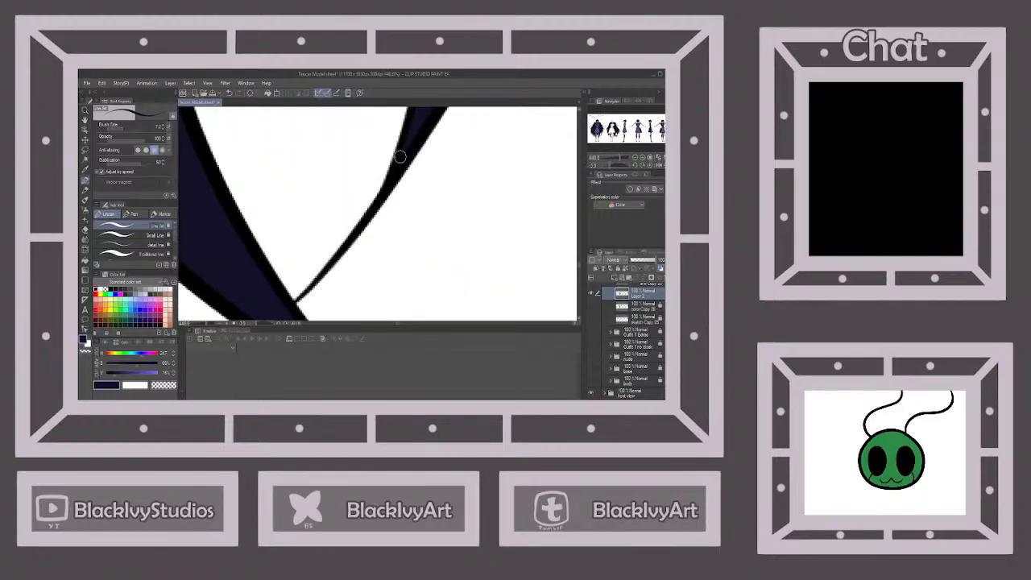
{"action": "scroll", "coordinate": [397, 162], "scroll_direction": "down", "scroll_amount": 5}
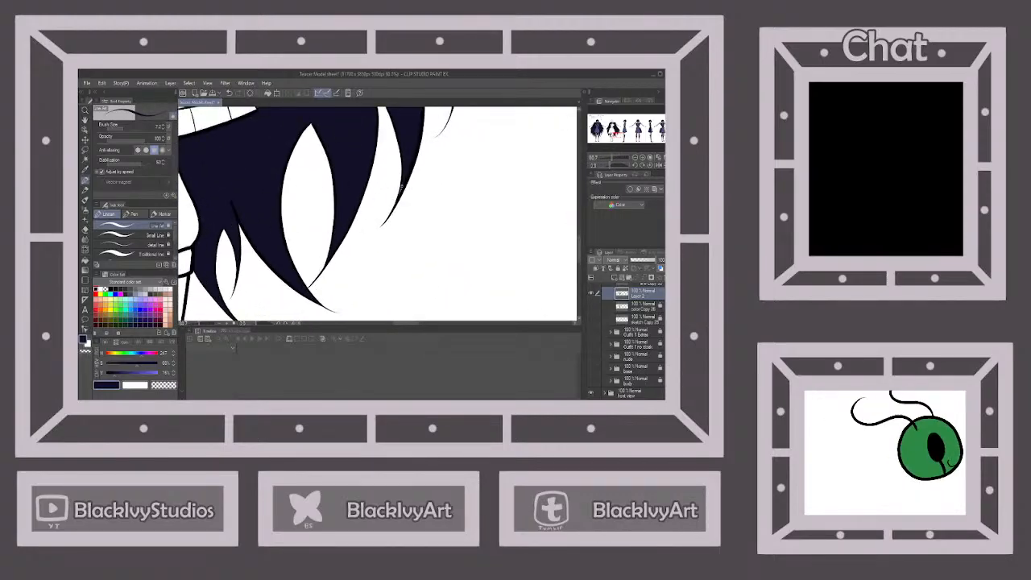
{"action": "scroll", "coordinate": [403, 186], "scroll_direction": "up", "scroll_amount": 4}
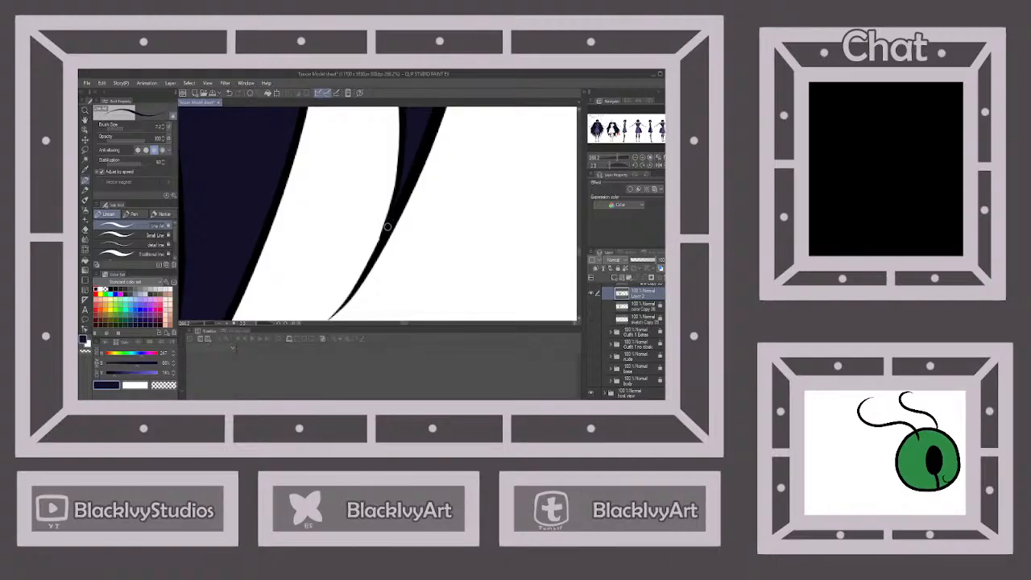
{"action": "scroll", "coordinate": [379, 238], "scroll_direction": "down", "scroll_amount": 4}
{"action": "scroll", "coordinate": [398, 184], "scroll_direction": "up", "scroll_amount": 3}
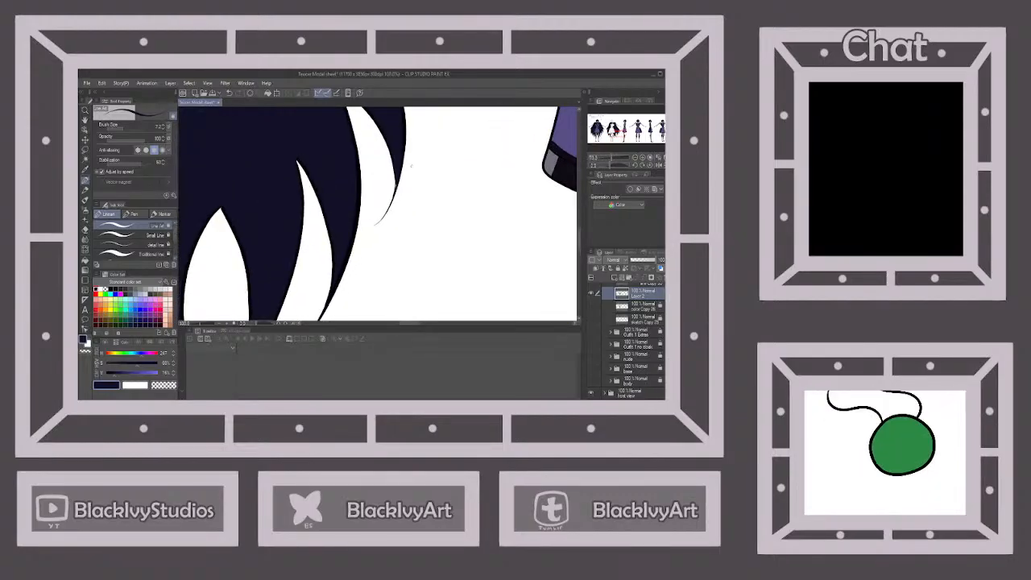
Paint navy into the outermost cloak point and clean up the stray paint along its inner edge.
{"action": "scroll", "coordinate": [394, 184], "scroll_direction": "up", "scroll_amount": 3}
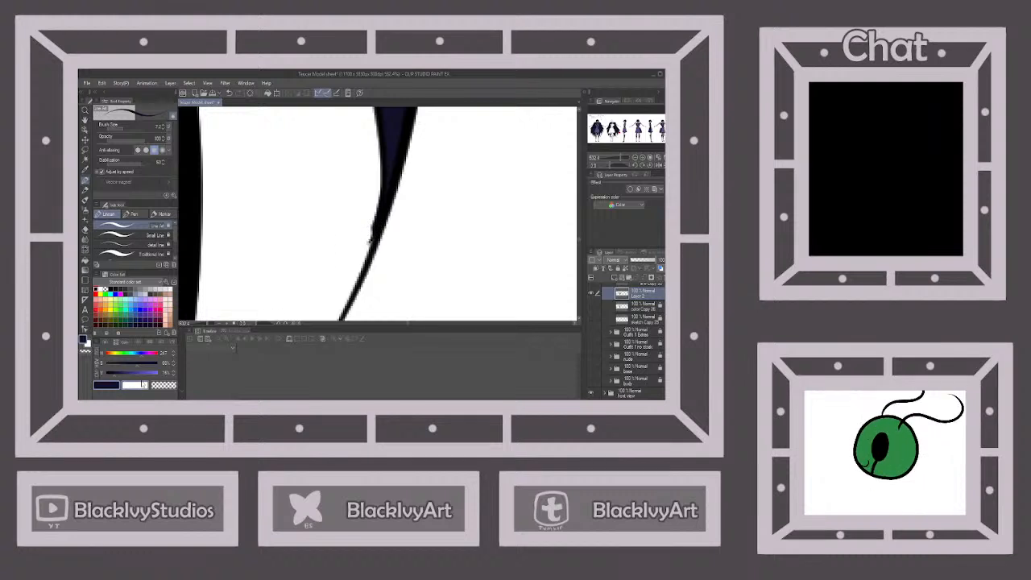
{"action": "scroll", "coordinate": [370, 189], "scroll_direction": "up", "scroll_amount": 2}
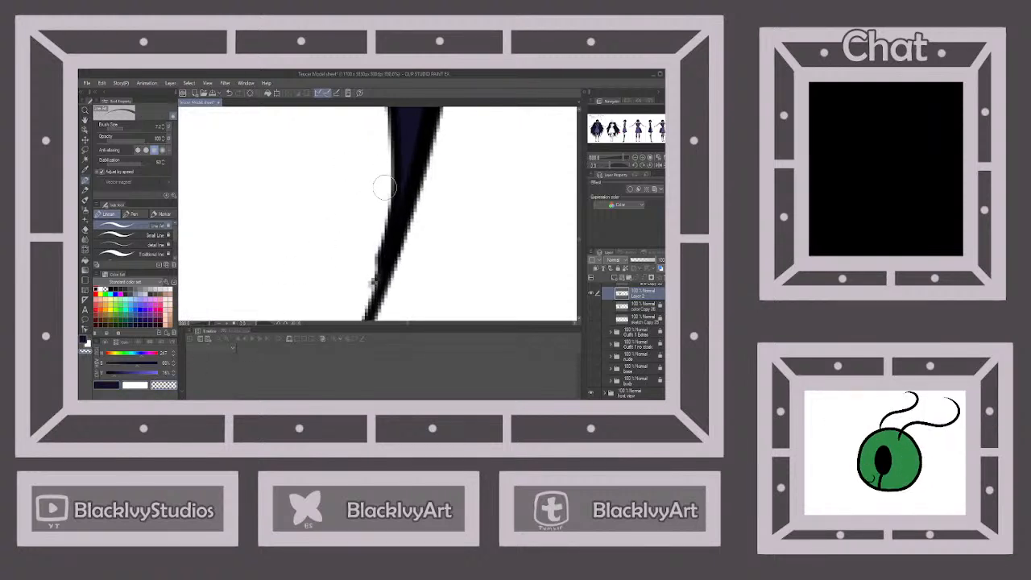
{"action": "scroll", "coordinate": [382, 203], "scroll_direction": "down", "scroll_amount": 2}
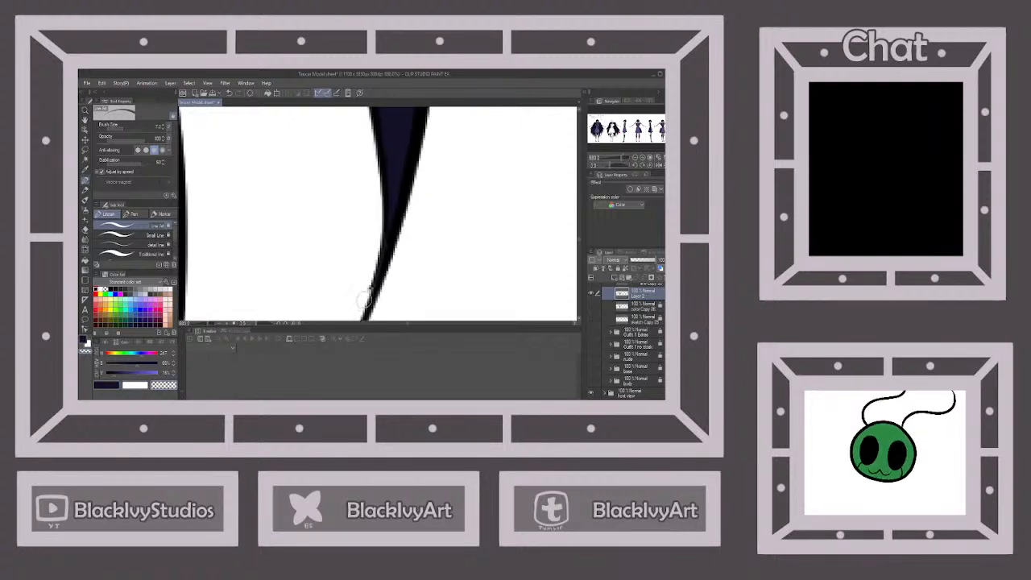
{"action": "scroll", "coordinate": [380, 199], "scroll_direction": "down", "scroll_amount": 6}
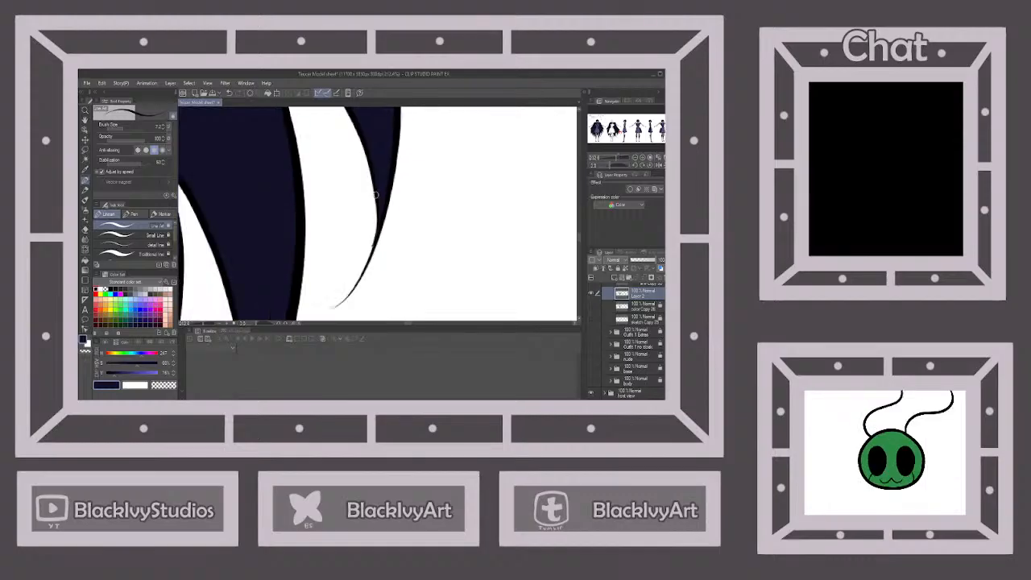
{"action": "scroll", "coordinate": [375, 195], "scroll_direction": "down", "scroll_amount": 5}
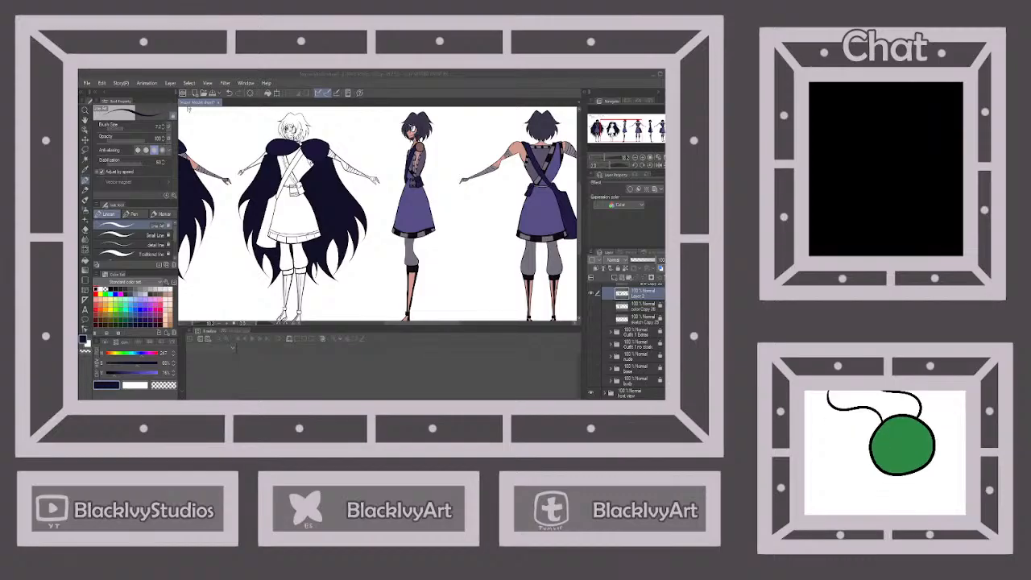
Sample the greyish purple of the front view's cloak clasp and fill the 3/4 view's clasp gem with it on Layer 2.
{"action": "scroll", "coordinate": [393, 270], "scroll_direction": "down", "scroll_amount": 4}
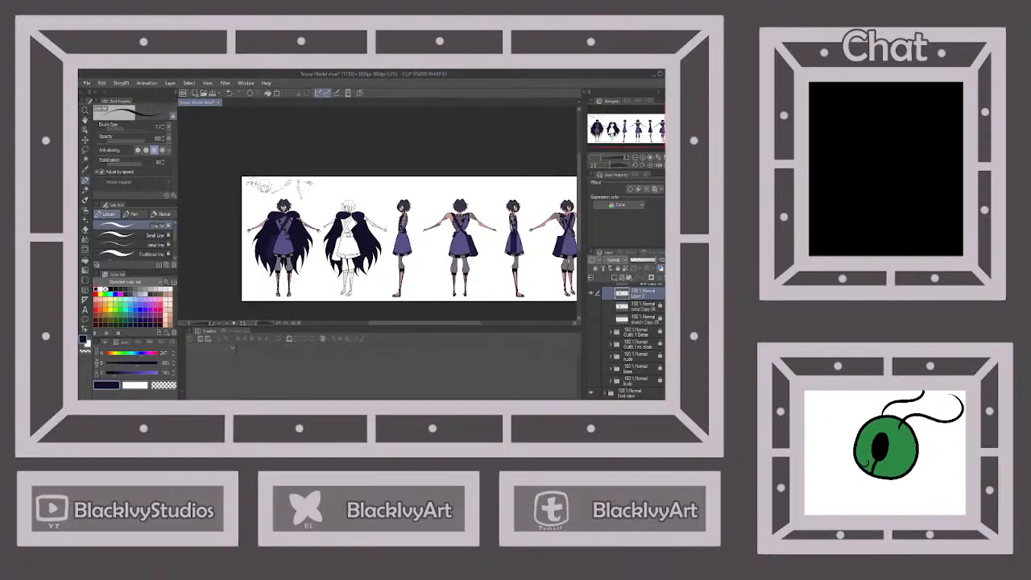
{"action": "scroll", "coordinate": [314, 228], "scroll_direction": "up", "scroll_amount": 4}
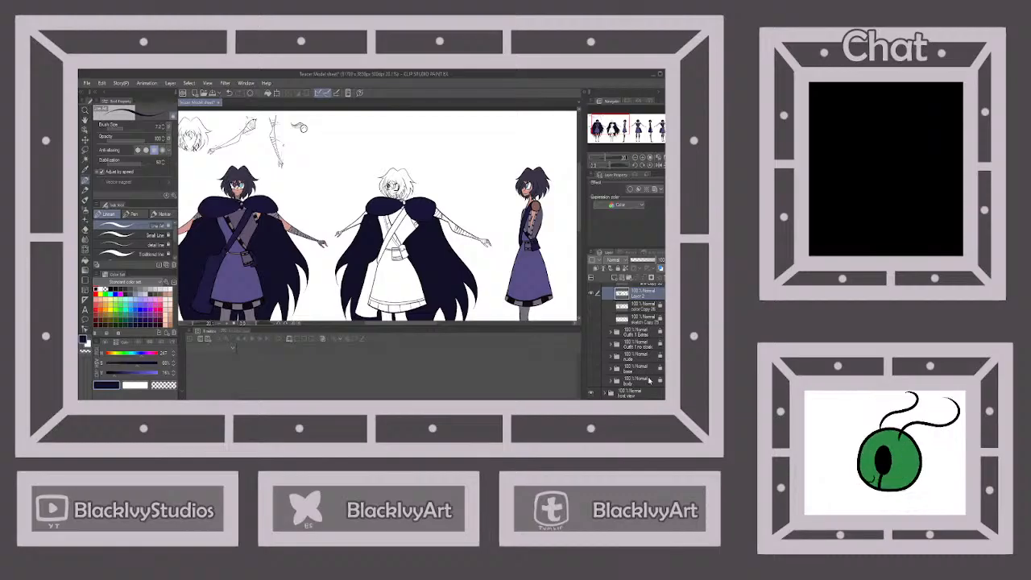
{"action": "left_click", "coordinate": [640, 392]}
{"action": "scroll", "coordinate": [241, 203], "scroll_direction": "up", "scroll_amount": 5}
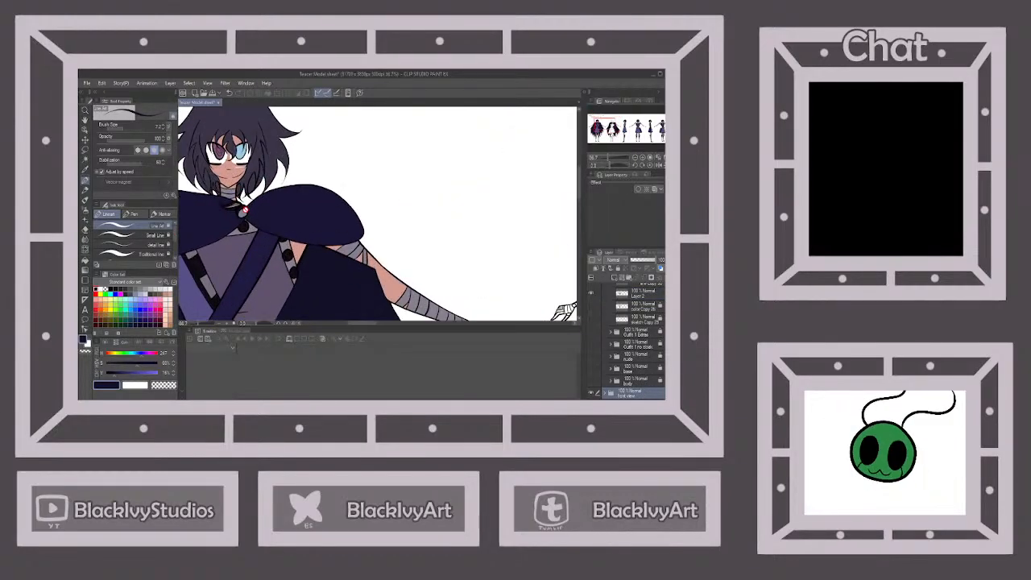
{"action": "left_click", "coordinate": [242, 211], "text": "alt"}
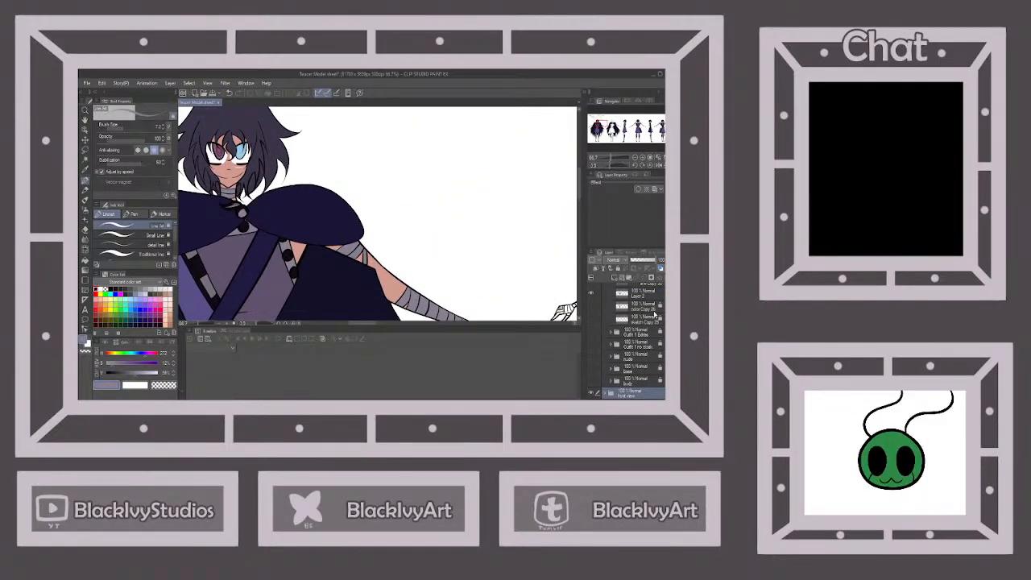
{"action": "left_click", "coordinate": [647, 294]}
{"action": "left_click", "coordinate": [84, 262]}
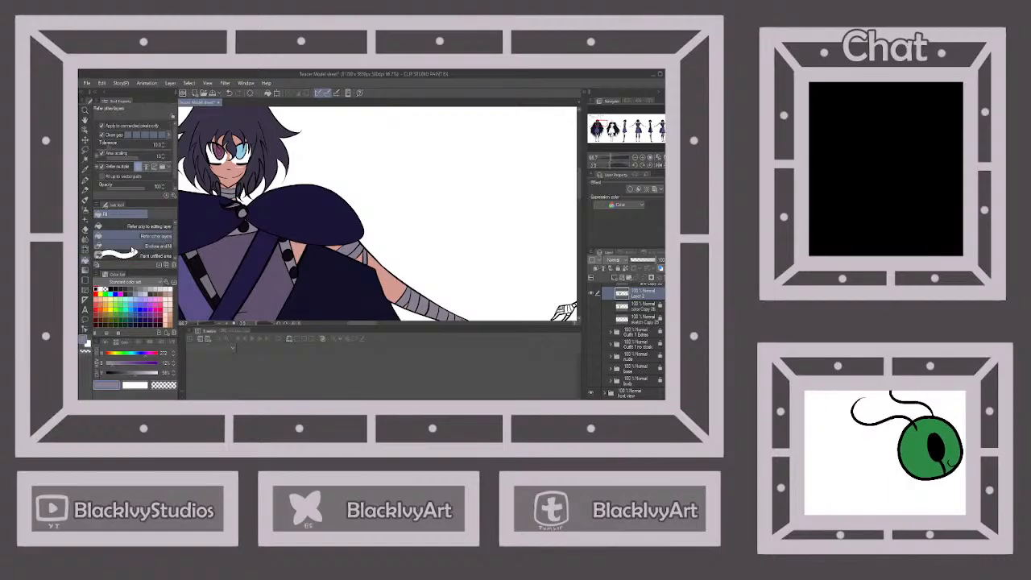
{"action": "scroll", "coordinate": [227, 153], "scroll_direction": "down", "scroll_amount": 3}
{"action": "left_click_drag", "start_coordinate": [451, 209], "coordinate": [410, 213]}
{"action": "scroll", "coordinate": [522, 211], "scroll_direction": "up", "scroll_amount": 5}
{"action": "scroll", "coordinate": [521, 216], "scroll_direction": "down", "scroll_amount": 4}
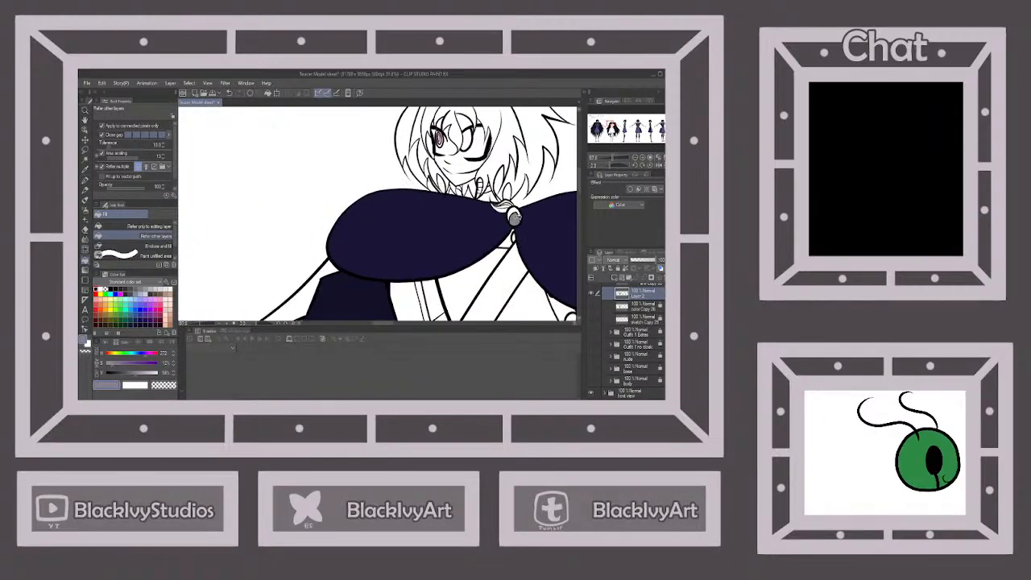
Sample the near-black of the front view's clasp and fill the area around the 3/4 view's clasp gem with it.
{"action": "left_click", "coordinate": [619, 393]}
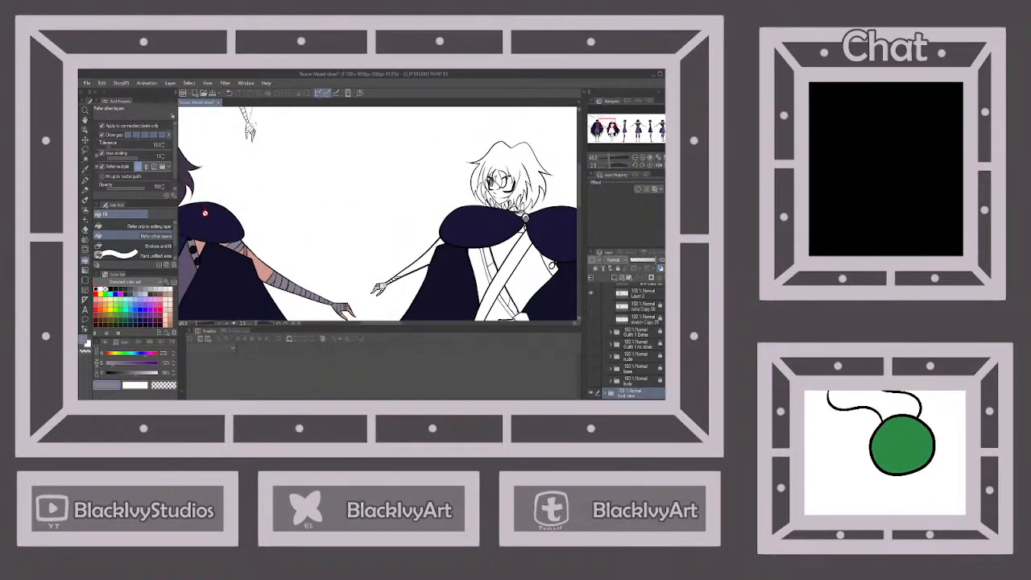
{"action": "scroll", "coordinate": [397, 223], "scroll_direction": "down", "scroll_amount": 2}
{"action": "scroll", "coordinate": [265, 230], "scroll_direction": "up", "scroll_amount": 6}
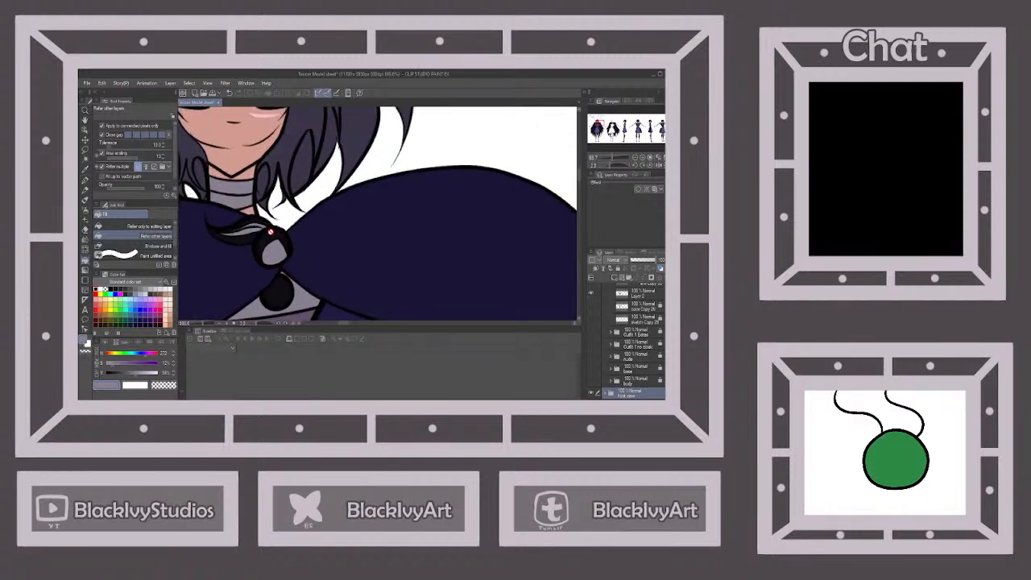
{"action": "scroll", "coordinate": [274, 230], "scroll_direction": "up", "scroll_amount": 1}
{"action": "right_click", "coordinate": [268, 237]}
{"action": "left_click", "coordinate": [647, 294]}
{"action": "scroll", "coordinate": [270, 202], "scroll_direction": "down", "scroll_amount": 3}
{"action": "scroll", "coordinate": [270, 202], "scroll_direction": "down", "scroll_amount": 2}
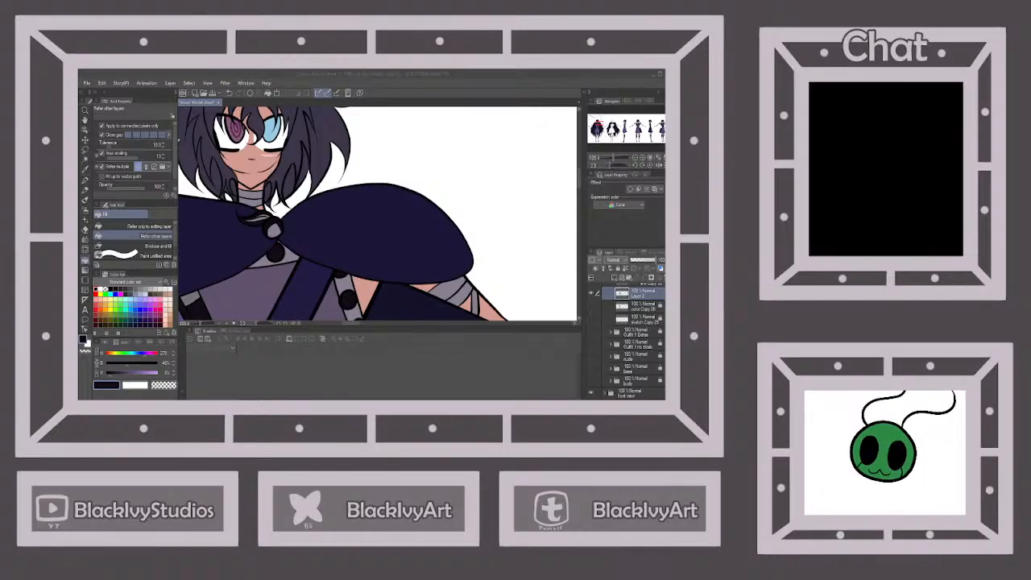
{"action": "scroll", "coordinate": [278, 233], "scroll_direction": "down", "scroll_amount": 4}
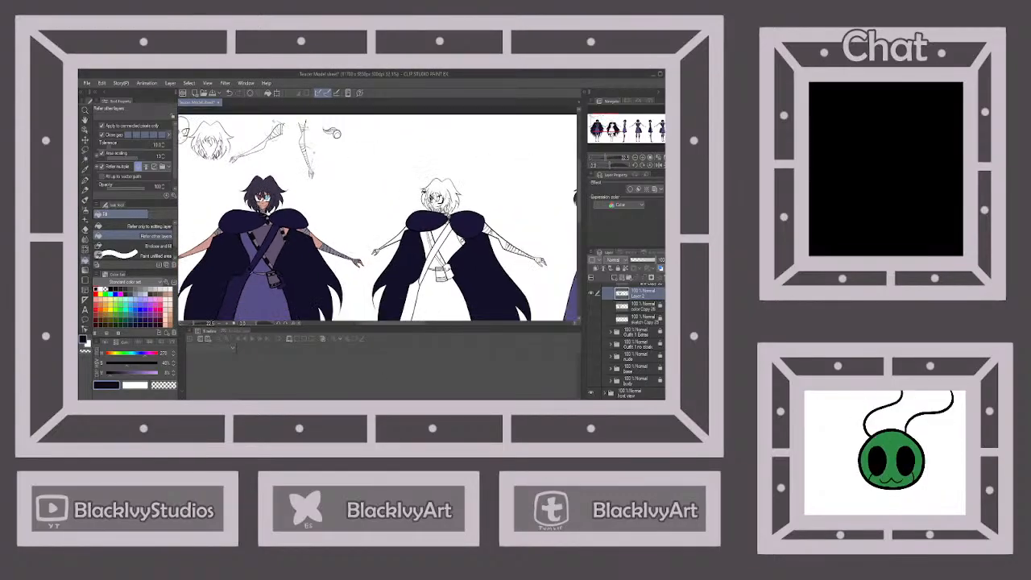
{"action": "scroll", "coordinate": [455, 216], "scroll_direction": "up", "scroll_amount": 2}
{"action": "scroll", "coordinate": [450, 222], "scroll_direction": "up", "scroll_amount": 6}
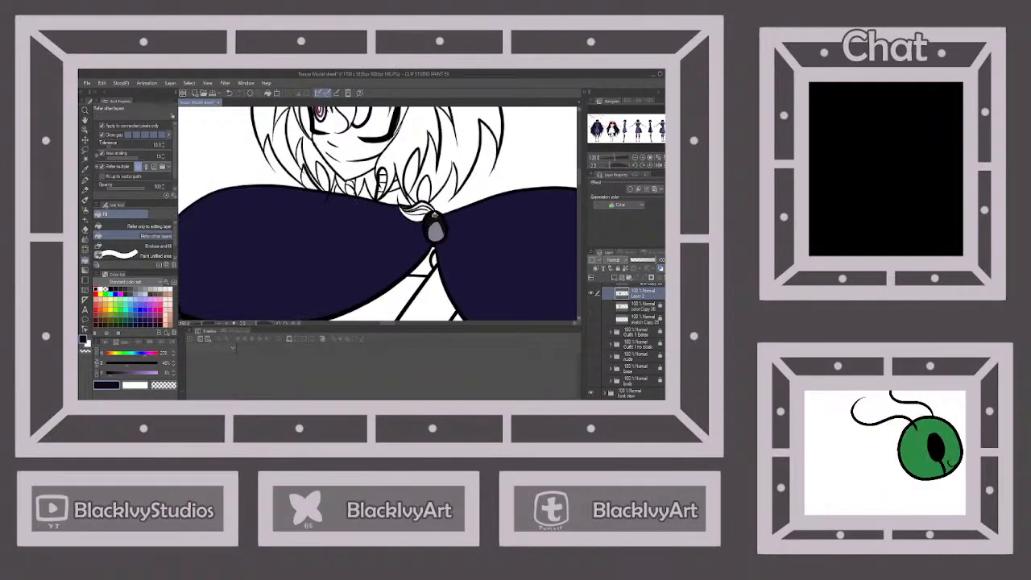
Paint near-black over the unfilled gaps around the clasp gem with the Line Art pen, reducing the brush size.
{"action": "left_click", "coordinate": [86, 187]}
{"action": "scroll", "coordinate": [475, 238], "scroll_direction": "up", "scroll_amount": 4}
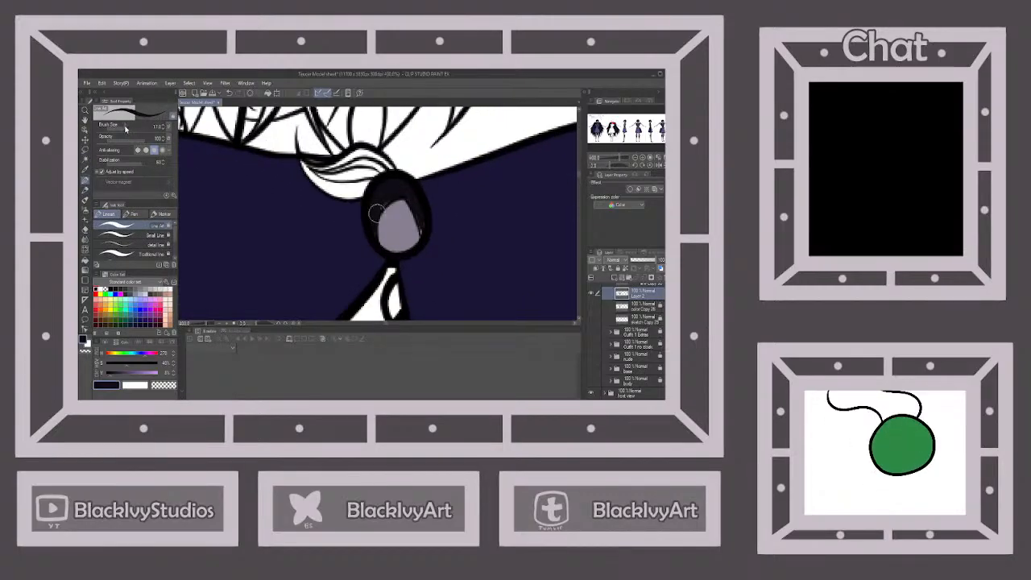
{"action": "scroll", "coordinate": [382, 145], "scroll_direction": "up", "scroll_amount": 3}
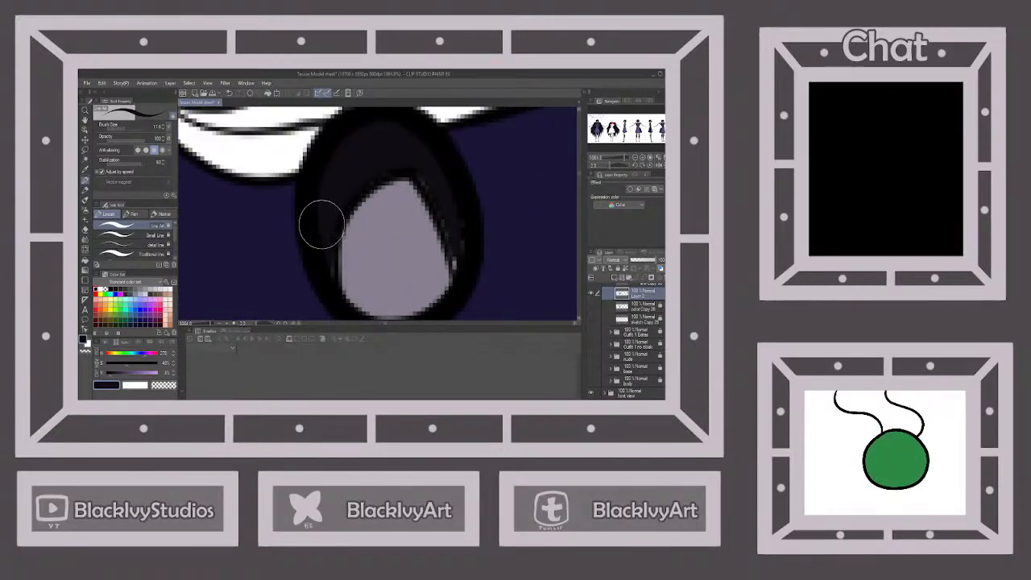
{"action": "left_click", "coordinate": [123, 131]}
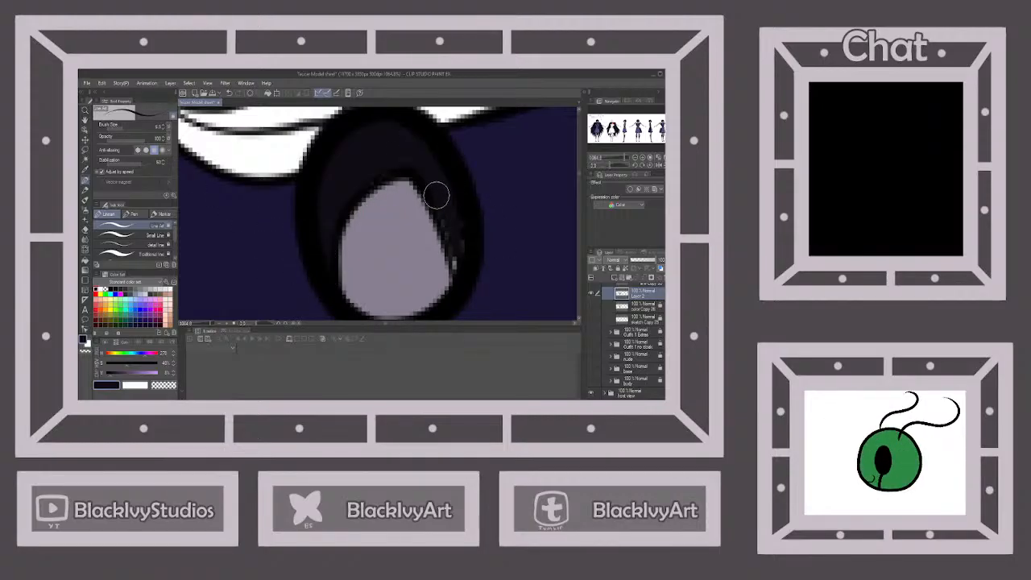
{"action": "scroll", "coordinate": [456, 279], "scroll_direction": "down", "scroll_amount": 1}
{"action": "scroll", "coordinate": [457, 279], "scroll_direction": "down", "scroll_amount": 2}
Fill the lower and upper bands of the feather-like ornament beside the clasp near-black and paint over their leftover gaps with a small brush.
{"action": "left_click", "coordinate": [84, 261]}
{"action": "left_click", "coordinate": [344, 215]}
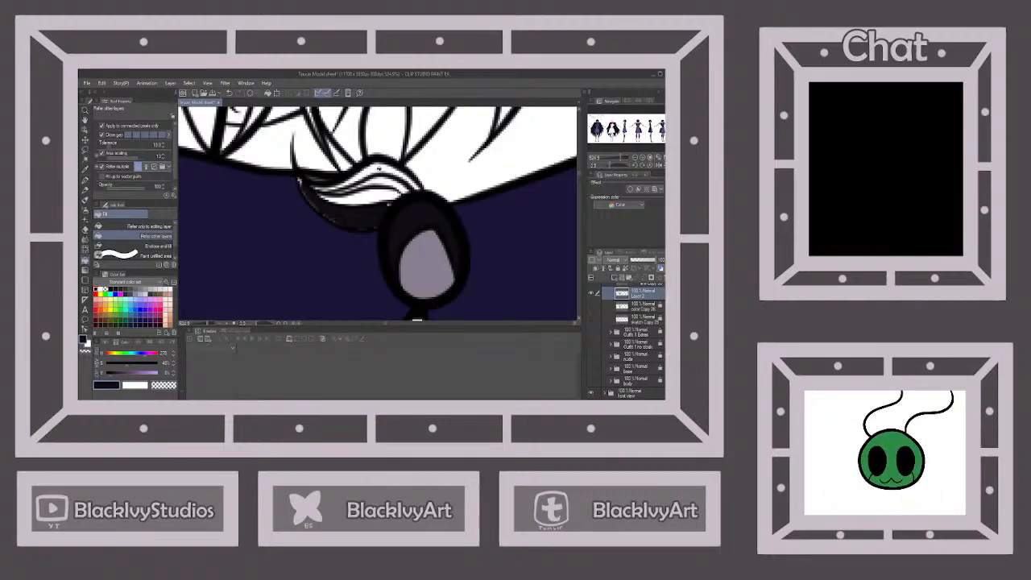
{"action": "left_click", "coordinate": [378, 168]}
{"action": "left_click", "coordinate": [85, 179]}
{"action": "scroll", "coordinate": [282, 173], "scroll_direction": "up", "scroll_amount": 1}
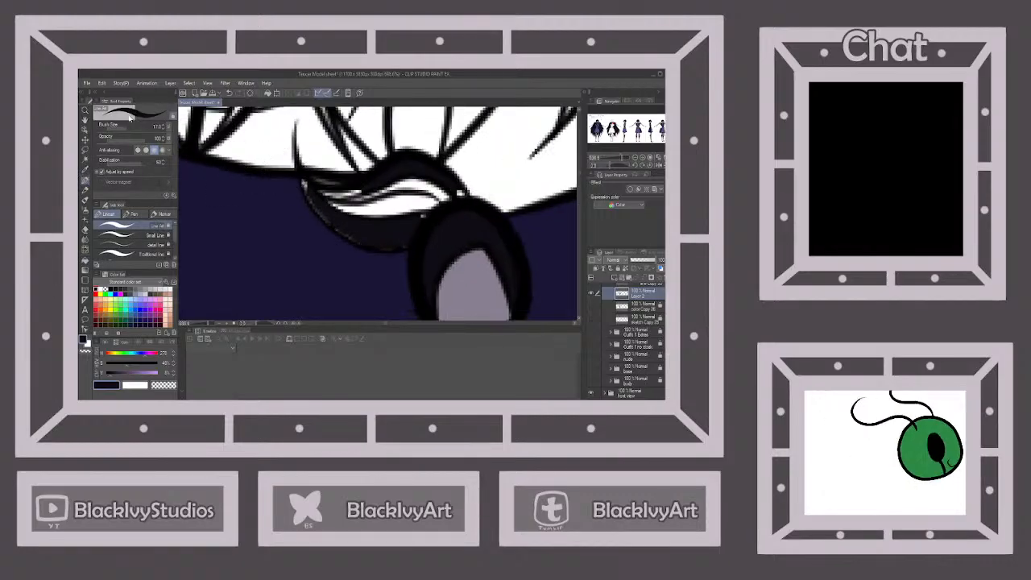
{"action": "scroll", "coordinate": [318, 191], "scroll_direction": "up", "scroll_amount": 1}
{"action": "left_click_drag", "start_coordinate": [300, 175], "coordinate": [313, 208]}
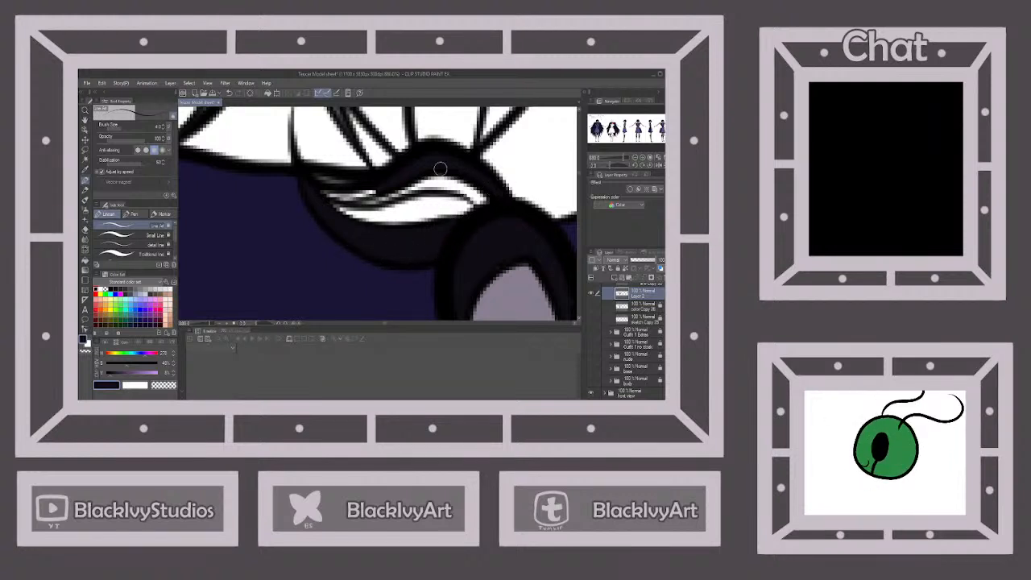
Paint near-black over the white gaps at the pointed end and upper edge of the feather-like ornament beside the clasp.
{"action": "left_click_drag", "start_coordinate": [346, 188], "coordinate": [308, 176]}
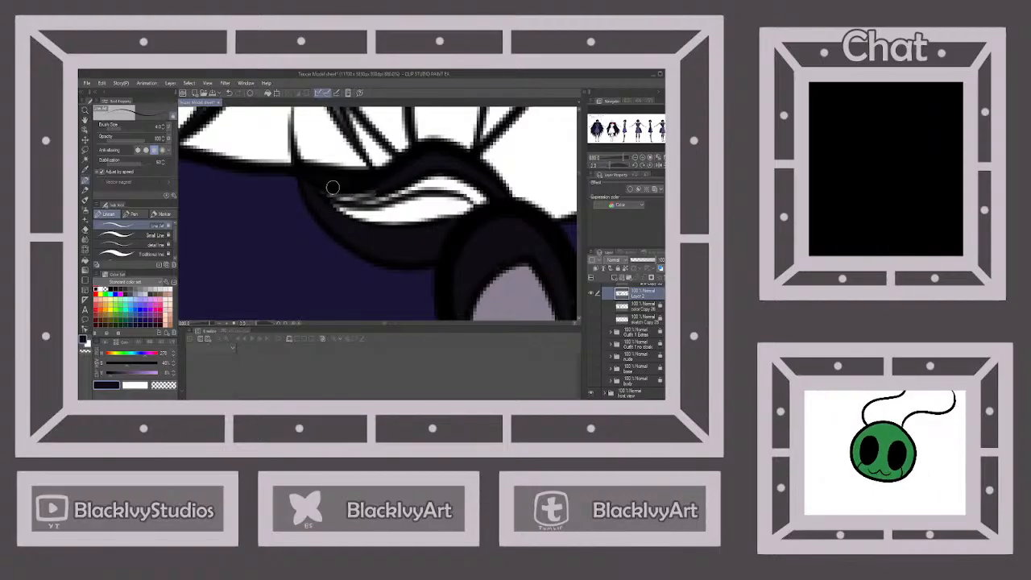
{"action": "scroll", "coordinate": [392, 172], "scroll_direction": "up", "scroll_amount": 3}
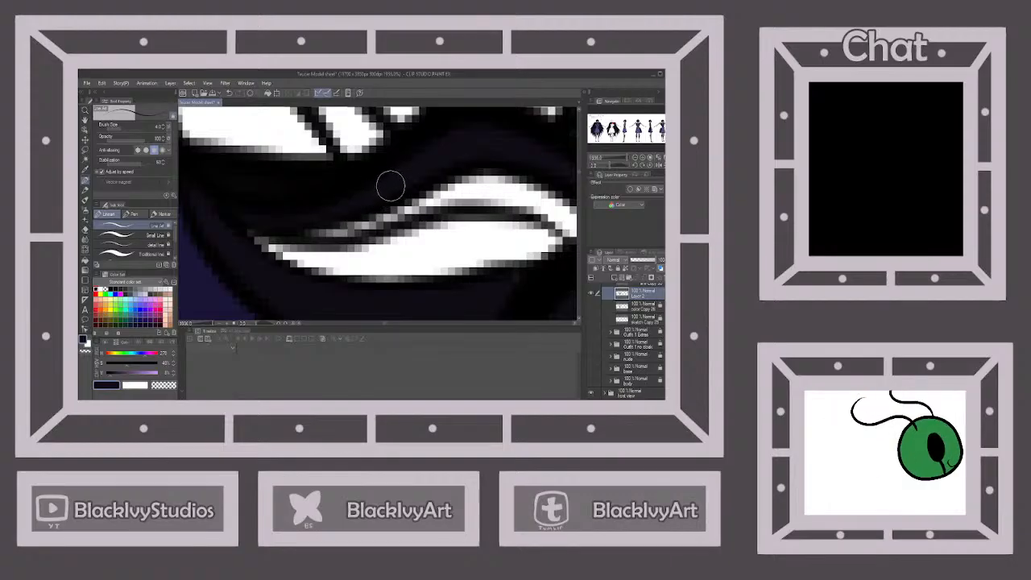
{"action": "scroll", "coordinate": [338, 217], "scroll_direction": "down", "scroll_amount": 3}
{"action": "scroll", "coordinate": [353, 225], "scroll_direction": "down", "scroll_amount": 2}
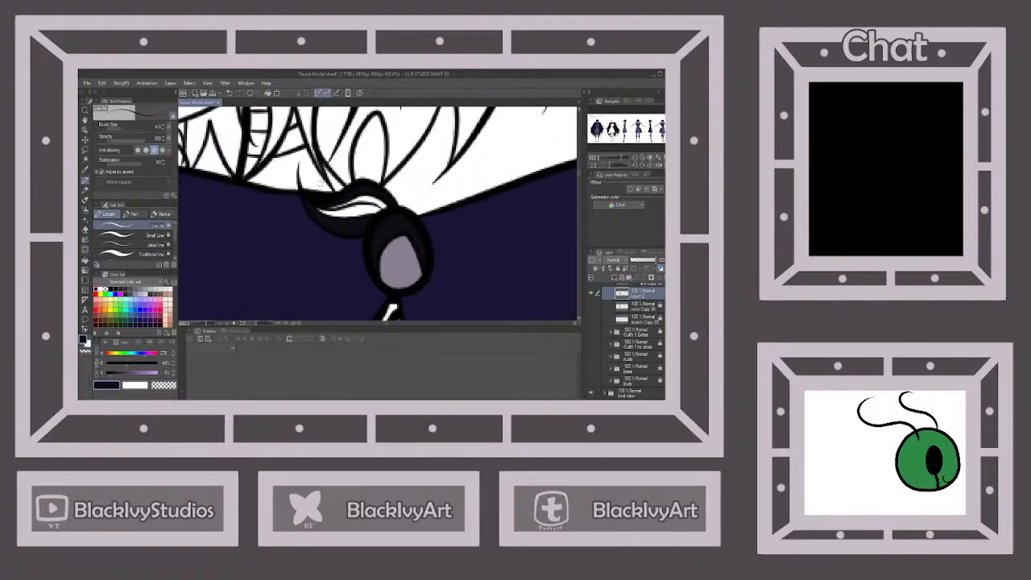
Sample the clasp gem's greyish purple and fill the white middle band of the feather-like ornament with it.
{"action": "left_click", "coordinate": [401, 262], "text": "alt"}
{"action": "left_click", "coordinate": [84, 262]}
{"action": "scroll", "coordinate": [346, 214], "scroll_direction": "up", "scroll_amount": 2}
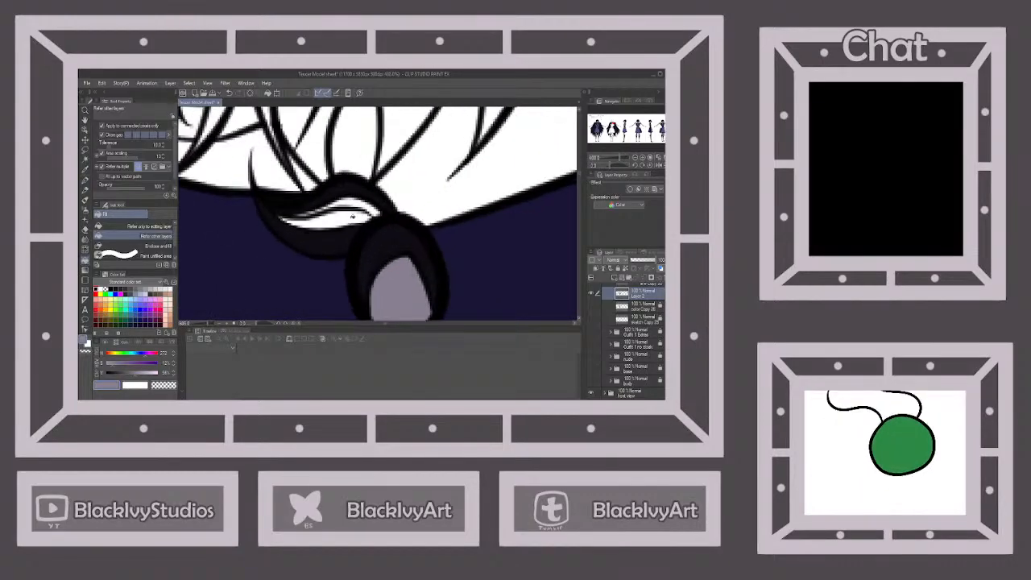
{"action": "left_click", "coordinate": [352, 198]}
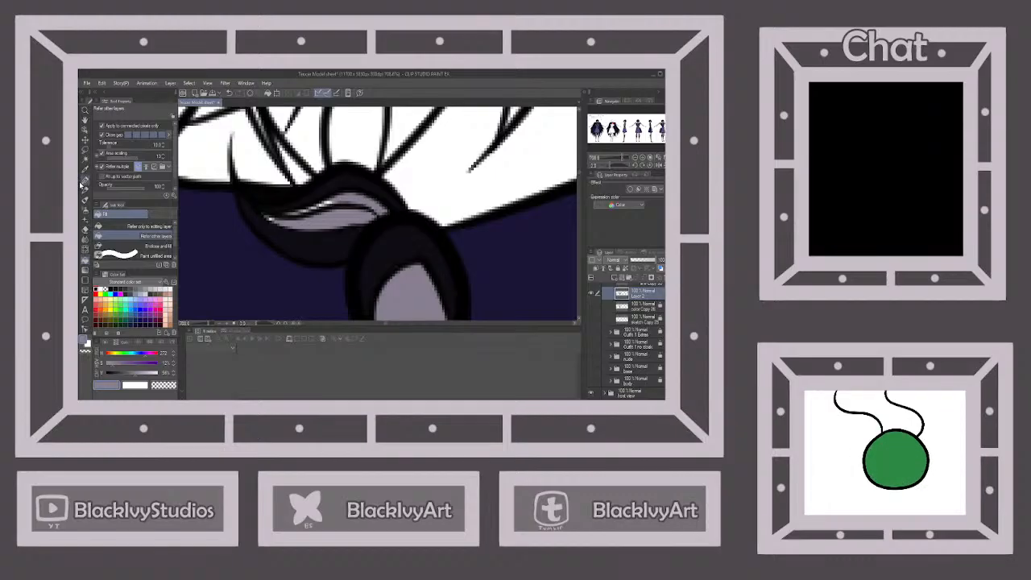
Paint greyish purple over the unfilled gaps along the ornament's middle band with the Line Art pen at a reduced brush size.
{"action": "left_click", "coordinate": [83, 181]}
{"action": "scroll", "coordinate": [325, 192], "scroll_direction": "up", "scroll_amount": 1}
{"action": "left_click_drag", "start_coordinate": [126, 129], "coordinate": [115, 129]}
{"action": "scroll", "coordinate": [321, 208], "scroll_direction": "up", "scroll_amount": 1}
{"action": "left_click_drag", "start_coordinate": [322, 211], "coordinate": [248, 233]}
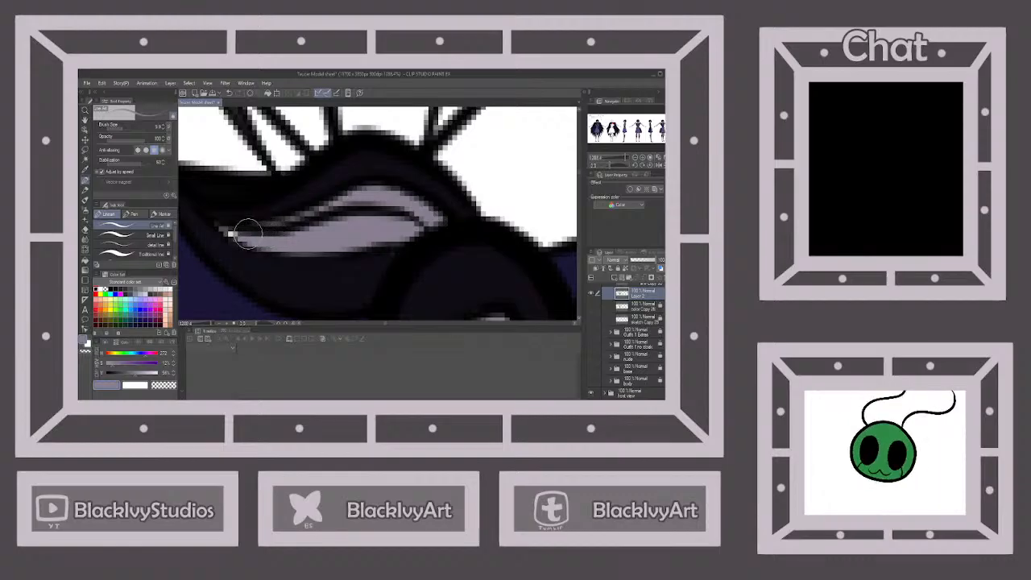
{"action": "scroll", "coordinate": [218, 218], "scroll_direction": "up", "scroll_amount": 2}
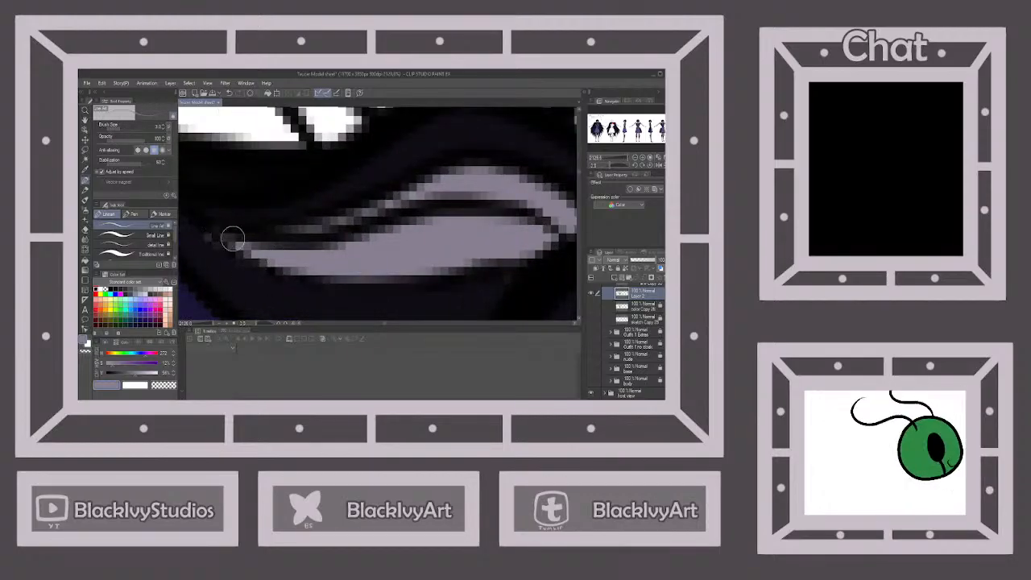
Touch up the ornament's remaining gaps and edges, alternating between near-black and greyish purple sampled from the drawing.
{"action": "left_click", "coordinate": [230, 270], "text": "alt"}
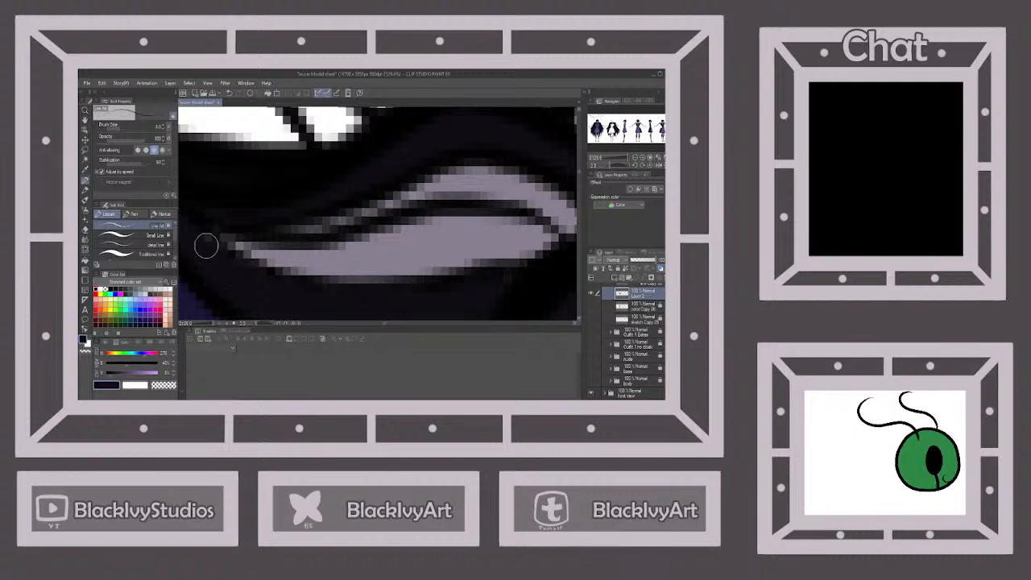
{"action": "left_click", "coordinate": [383, 276], "text": "alt"}
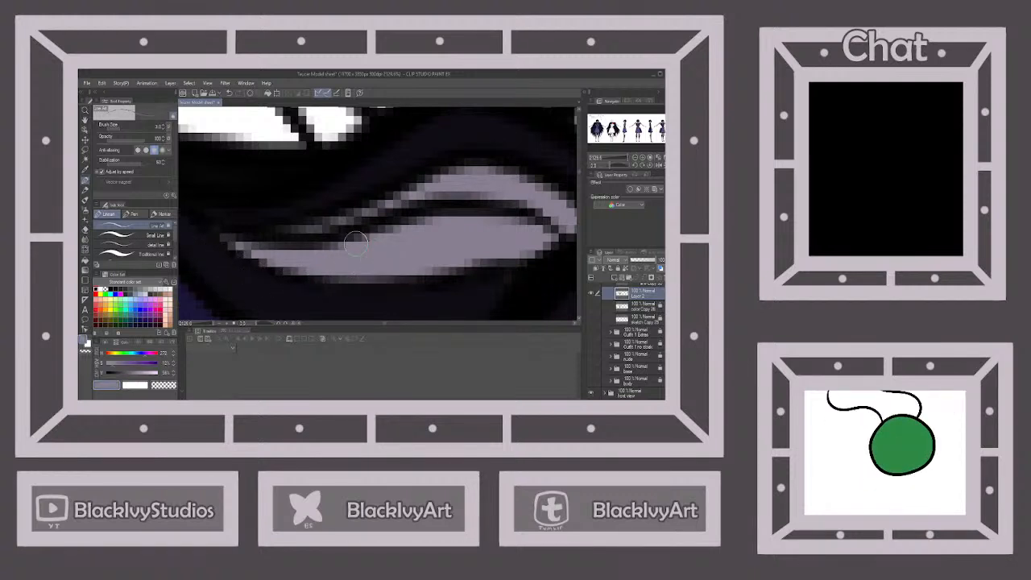
{"action": "scroll", "coordinate": [385, 258], "scroll_direction": "down", "scroll_amount": 3}
{"action": "left_click", "coordinate": [435, 238], "text": "alt"}
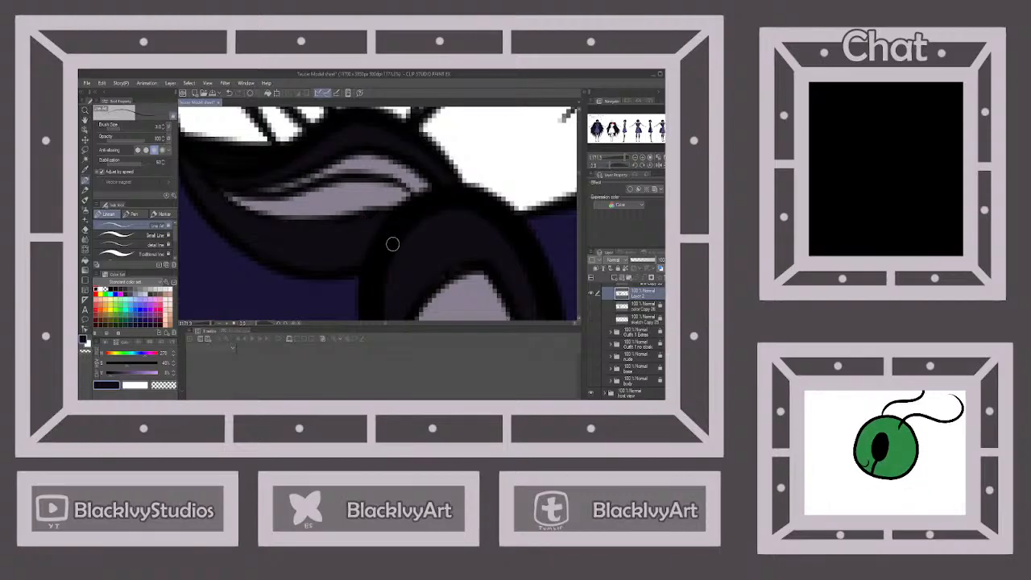
{"action": "scroll", "coordinate": [417, 233], "scroll_direction": "down", "scroll_amount": 2}
{"action": "scroll", "coordinate": [392, 199], "scroll_direction": "down", "scroll_amount": 6}
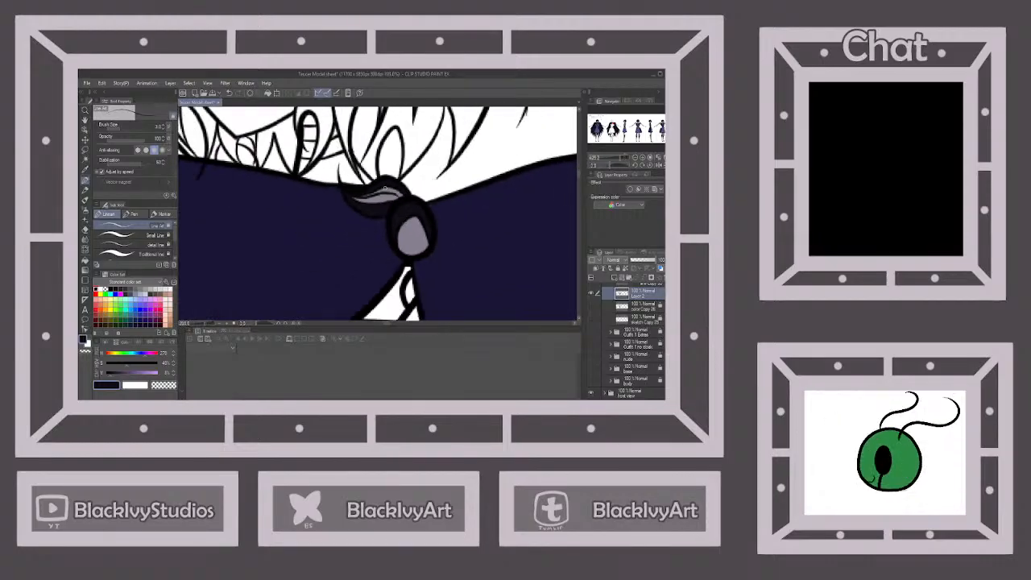
{"action": "scroll", "coordinate": [274, 169], "scroll_direction": "down", "scroll_amount": 1}
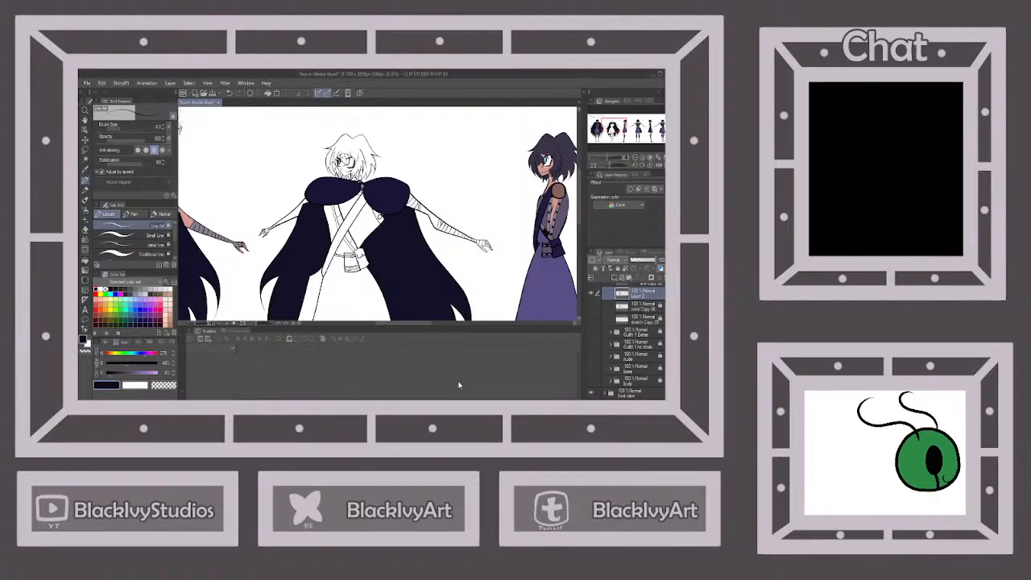
Show and unlock the 3/4 view's color copy layer, merge Layer 2 down into it, and lock the merged layer.
{"action": "left_click", "coordinate": [637, 307]}
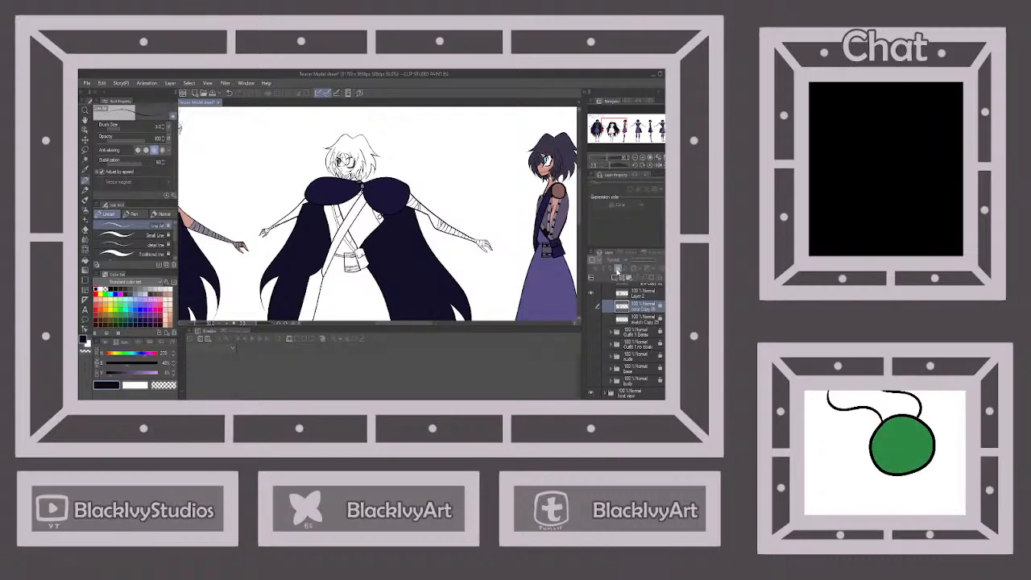
{"action": "left_click", "coordinate": [590, 306]}
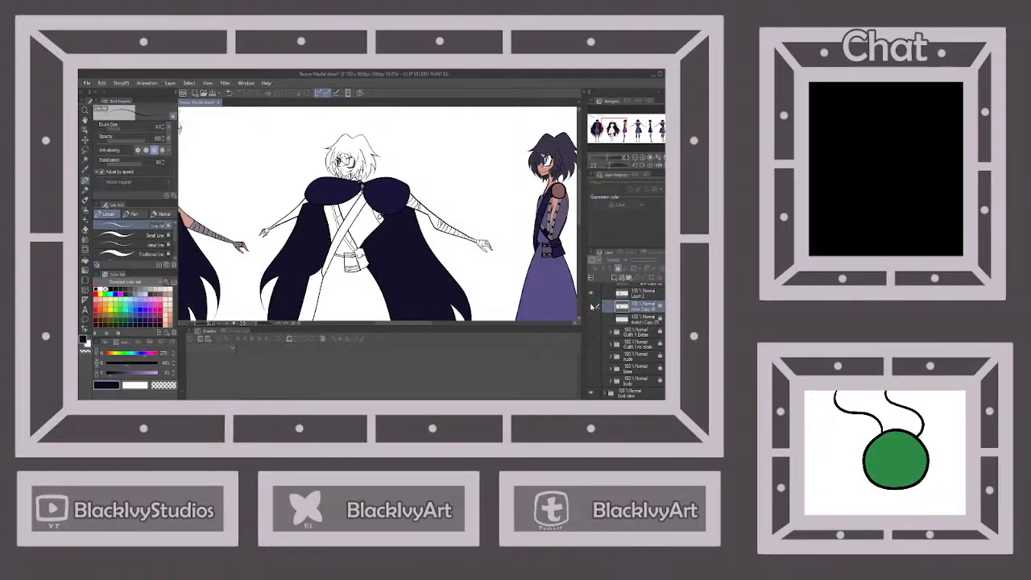
{"action": "scroll", "coordinate": [443, 171], "scroll_direction": "down", "scroll_amount": 4}
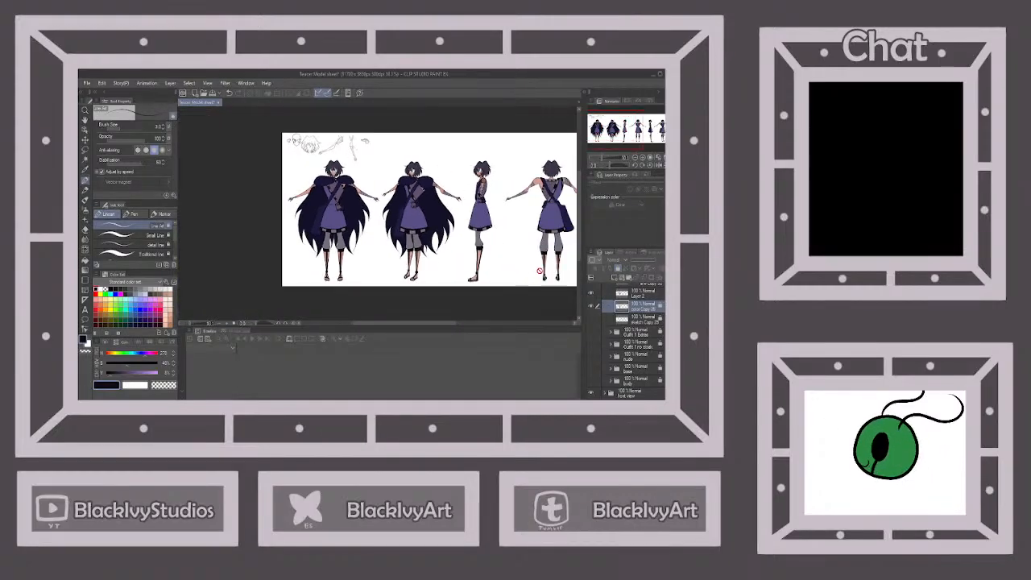
{"action": "left_click", "coordinate": [618, 268]}
{"action": "left_click", "coordinate": [636, 294]}
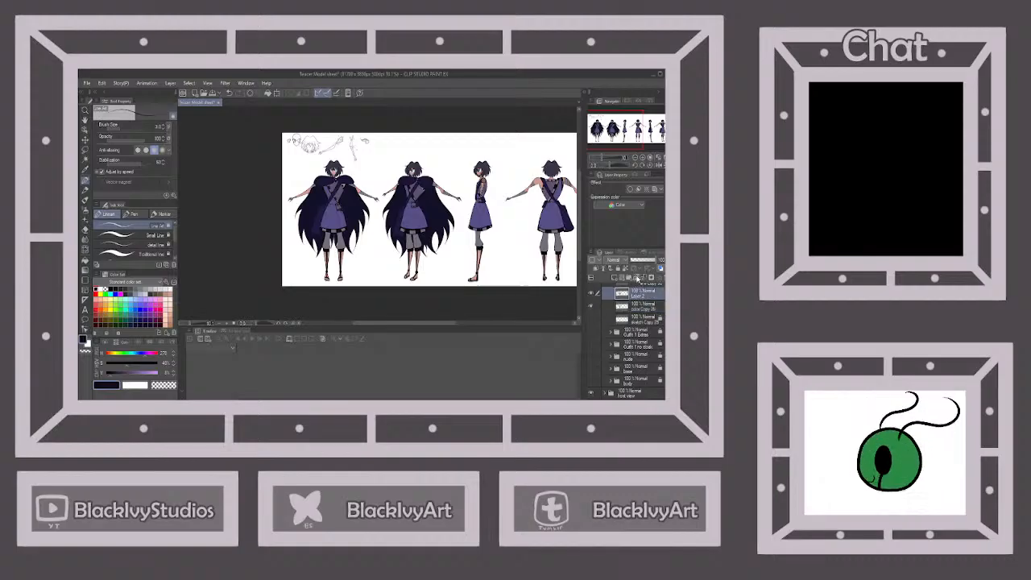
{"action": "left_click", "coordinate": [642, 277]}
{"action": "left_click", "coordinate": [617, 268]}
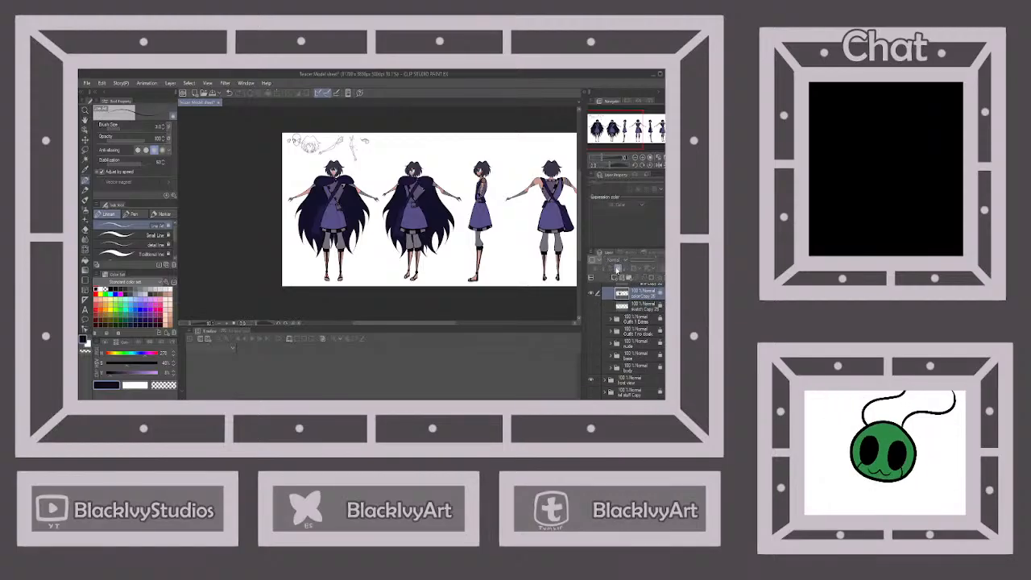
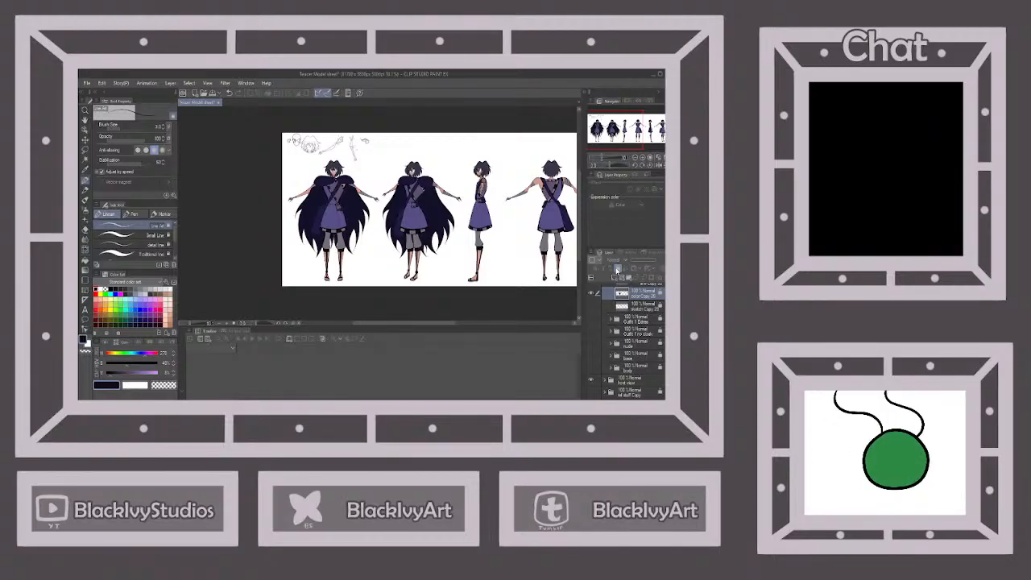
Collapse the Outfit 1 folder and its parent 3/4 view 1 folder, and lock the 3/4 view 1 folder.
{"action": "scroll", "coordinate": [635, 320], "scroll_direction": "up", "scroll_amount": 3}
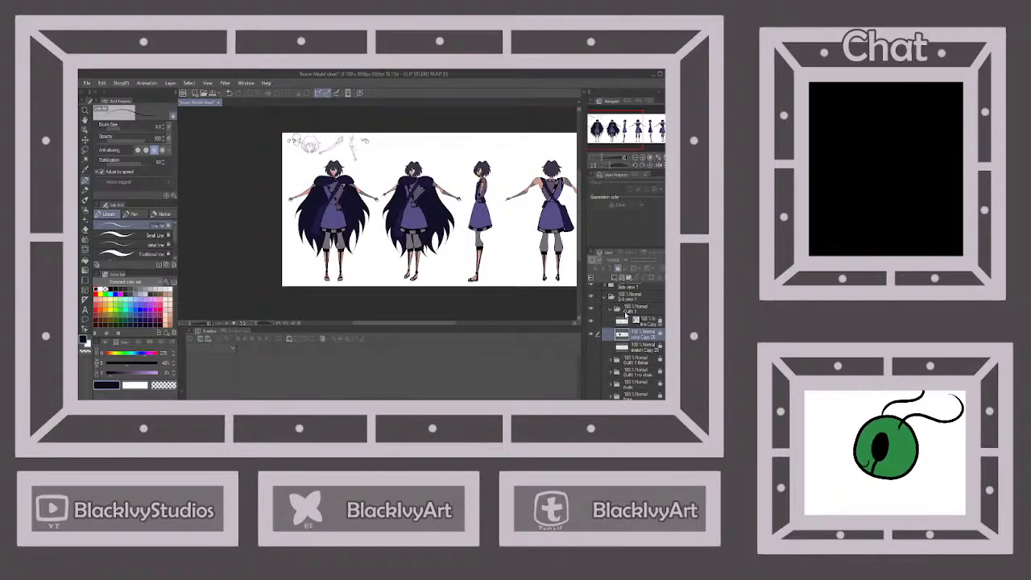
{"action": "left_click", "coordinate": [611, 309]}
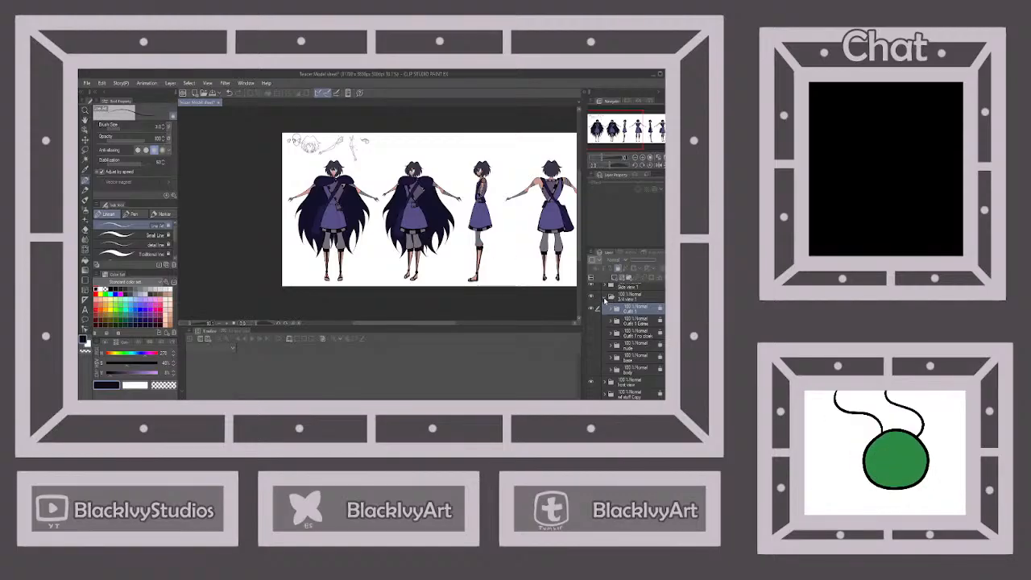
{"action": "left_click", "coordinate": [606, 300]}
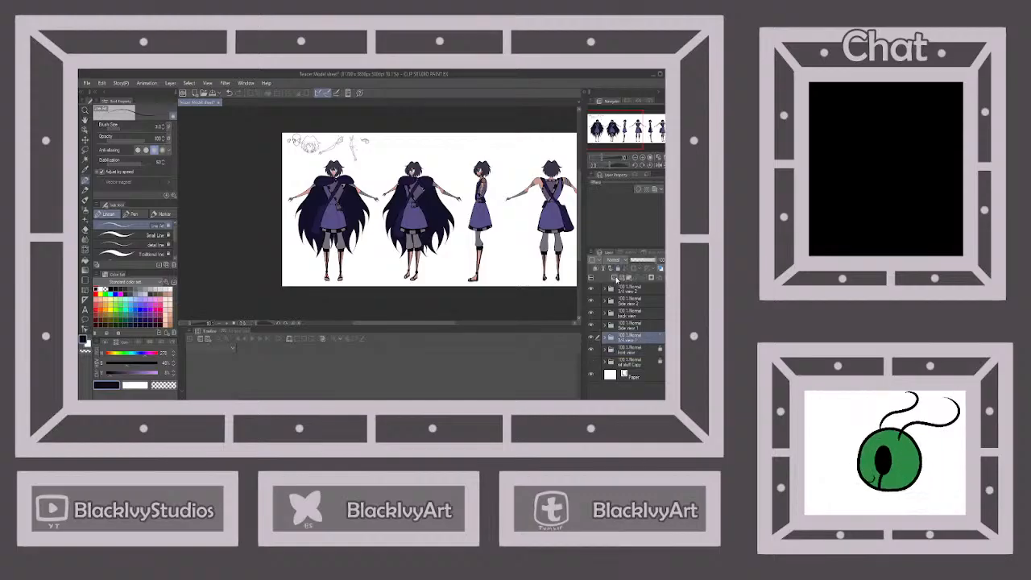
{"action": "left_click", "coordinate": [618, 269]}
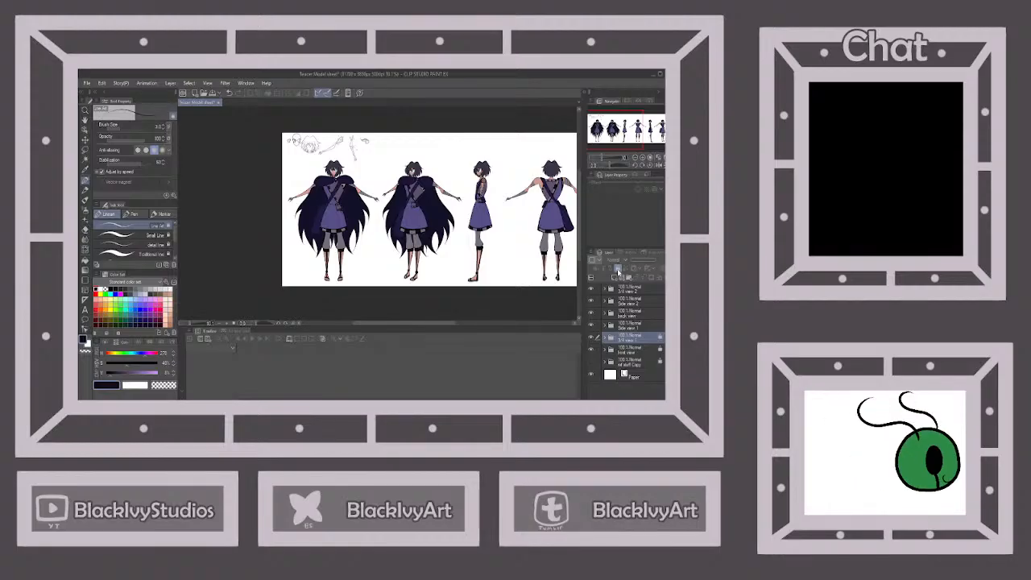
Duplicate the uppermost outfit folder inside Side view 1, rename the copy Outfit 1, and unlock it.
{"action": "left_click", "coordinate": [635, 327]}
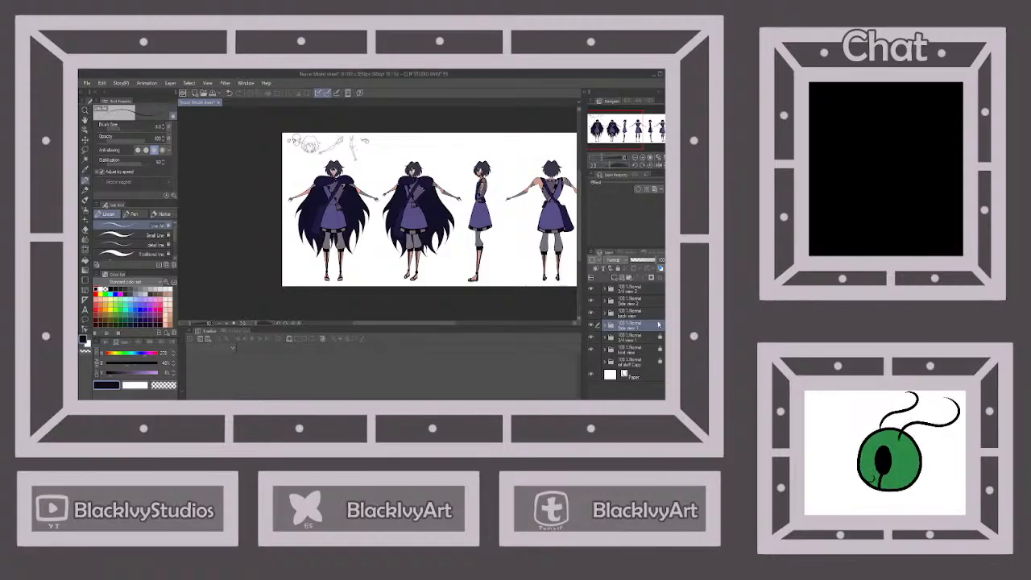
{"action": "left_click", "coordinate": [604, 328]}
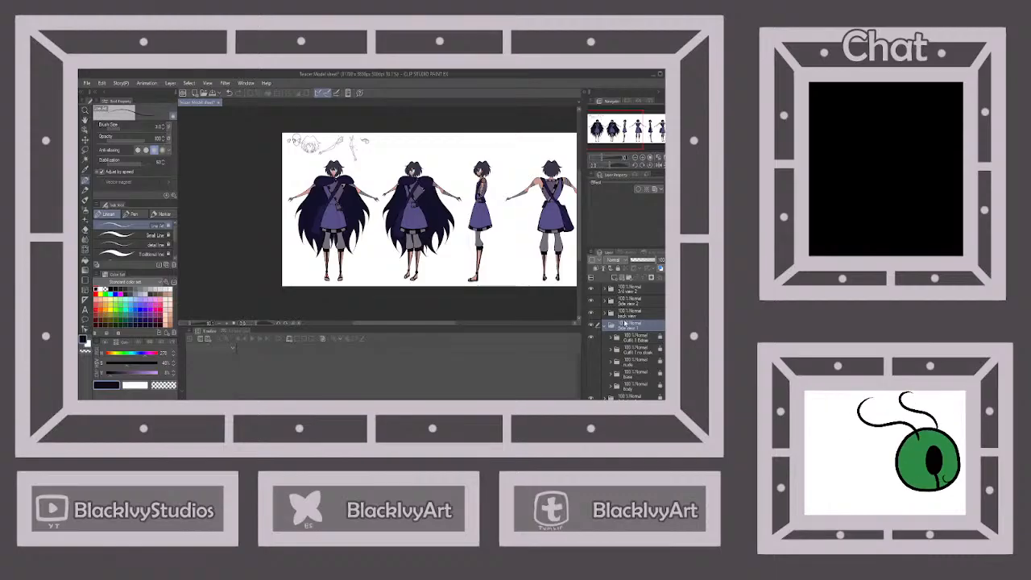
{"action": "left_click", "coordinate": [633, 340]}
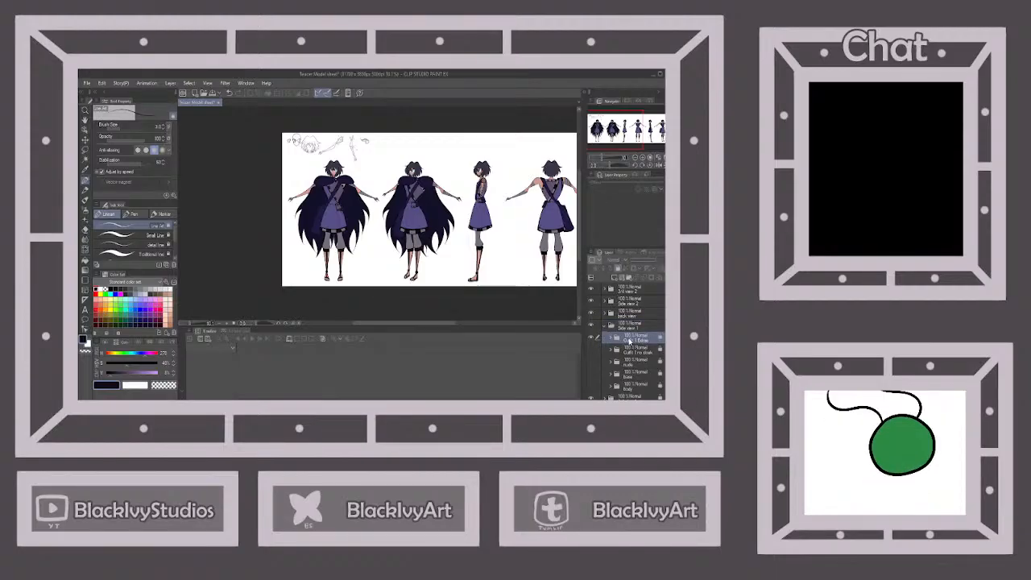
{"action": "key", "text": "ctrl+v"}
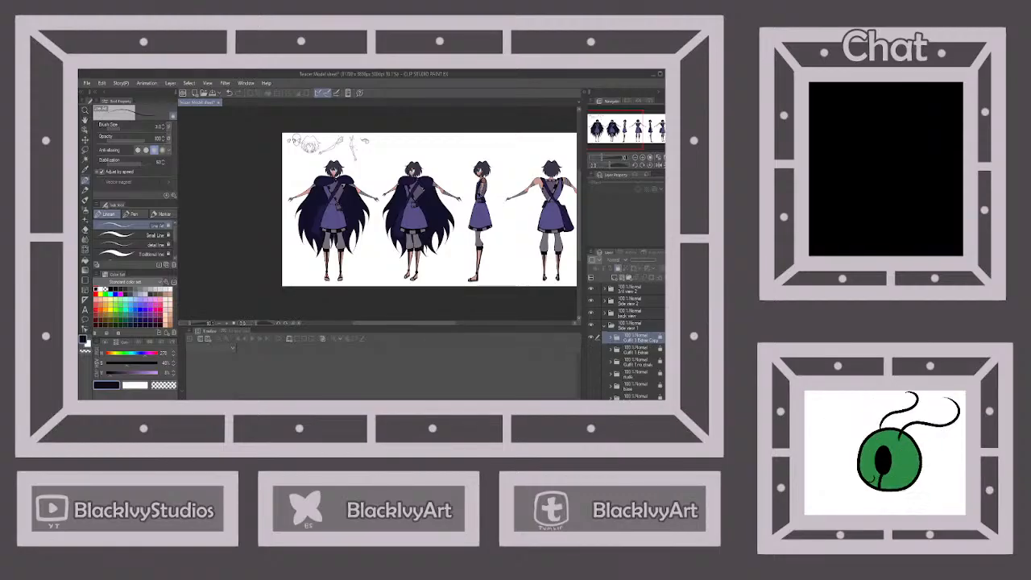
{"action": "key", "text": "BackSpace"}
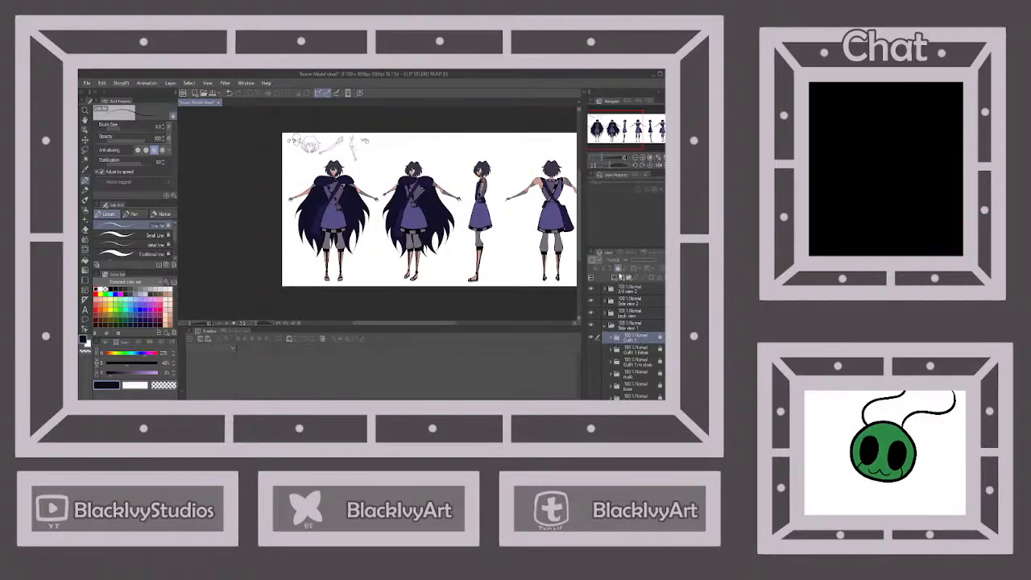
{"action": "left_click", "coordinate": [618, 269]}
Hide the color layer in the side view's Outfit 1 folder, fade and lock its line layer, and add a new vector layer above.
{"action": "left_click", "coordinate": [610, 337]}
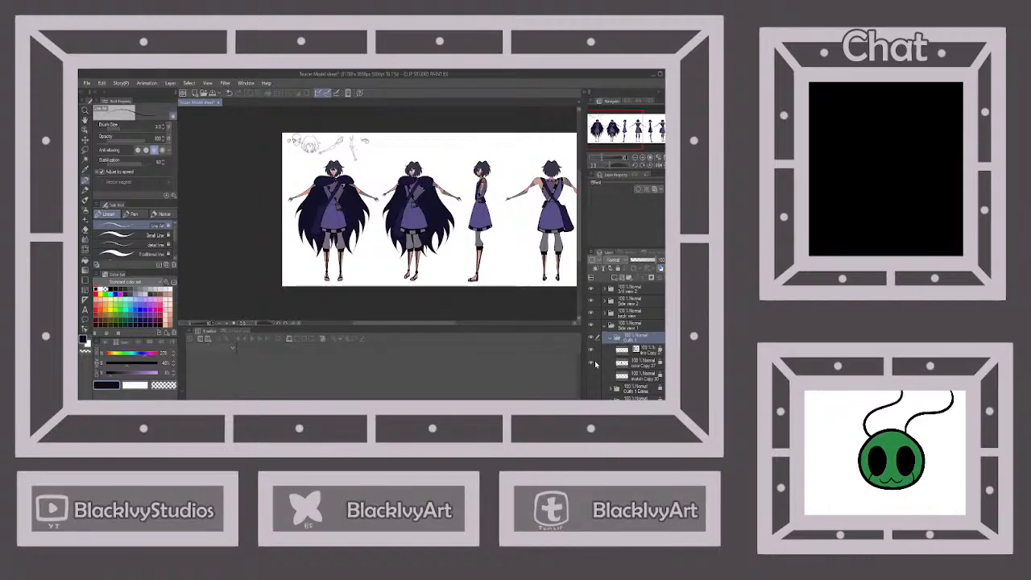
{"action": "left_click", "coordinate": [592, 364]}
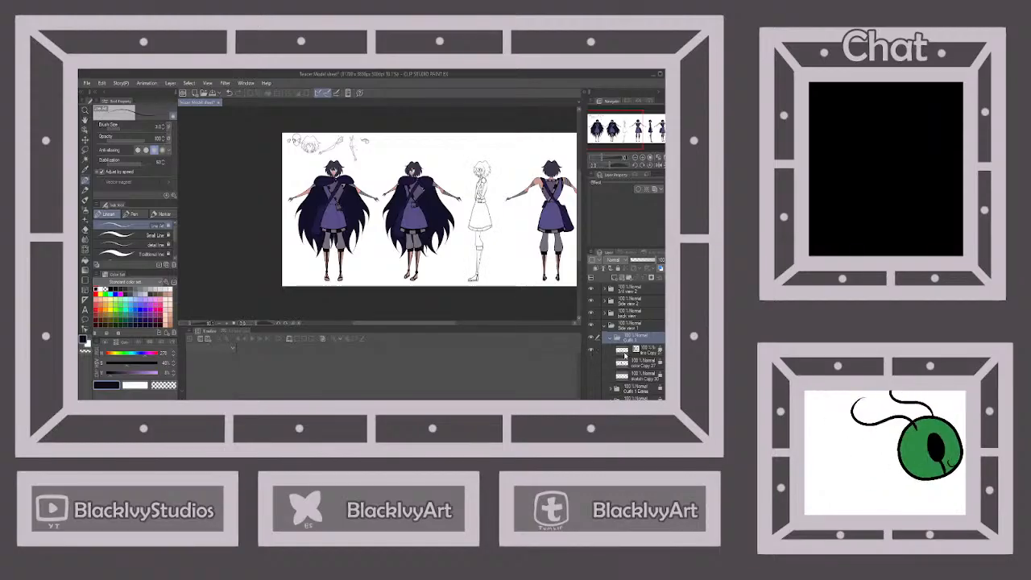
{"action": "left_click", "coordinate": [633, 349]}
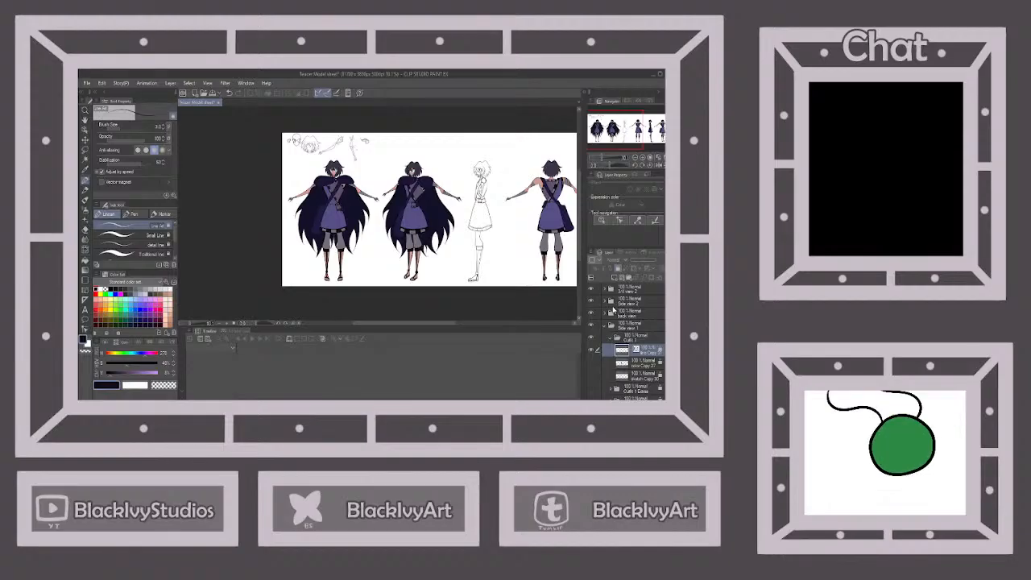
{"action": "left_click", "coordinate": [618, 268]}
{"action": "left_click", "coordinate": [643, 259]}
{"action": "left_click", "coordinate": [619, 272]}
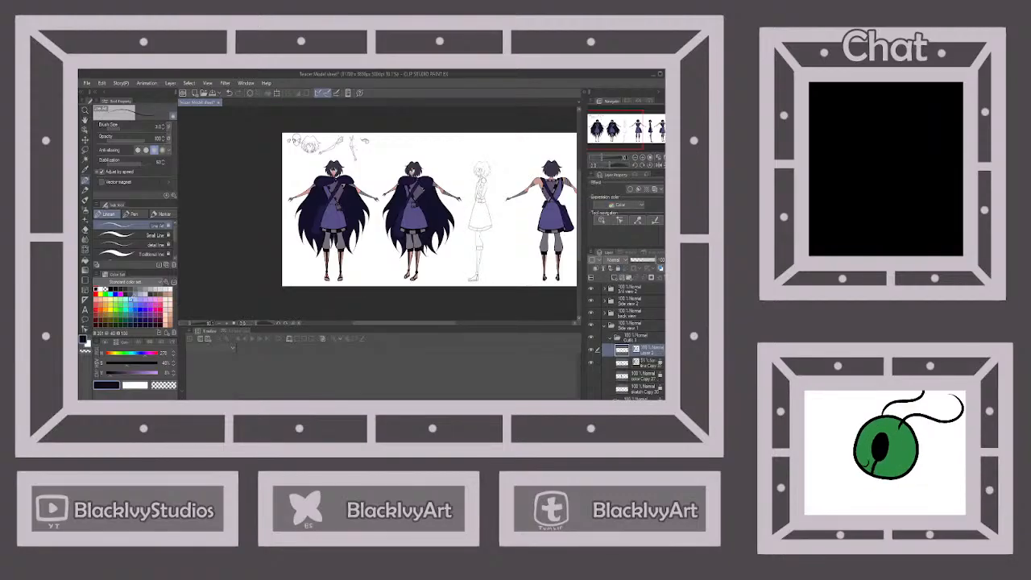
With the Line Art pen in black, outline the cloak's rounded shoulder mantle and a smaller shoulder circle on the side-view figure.
{"action": "left_click", "coordinate": [100, 288]}
{"action": "left_click", "coordinate": [151, 236]}
{"action": "left_click", "coordinate": [149, 225]}
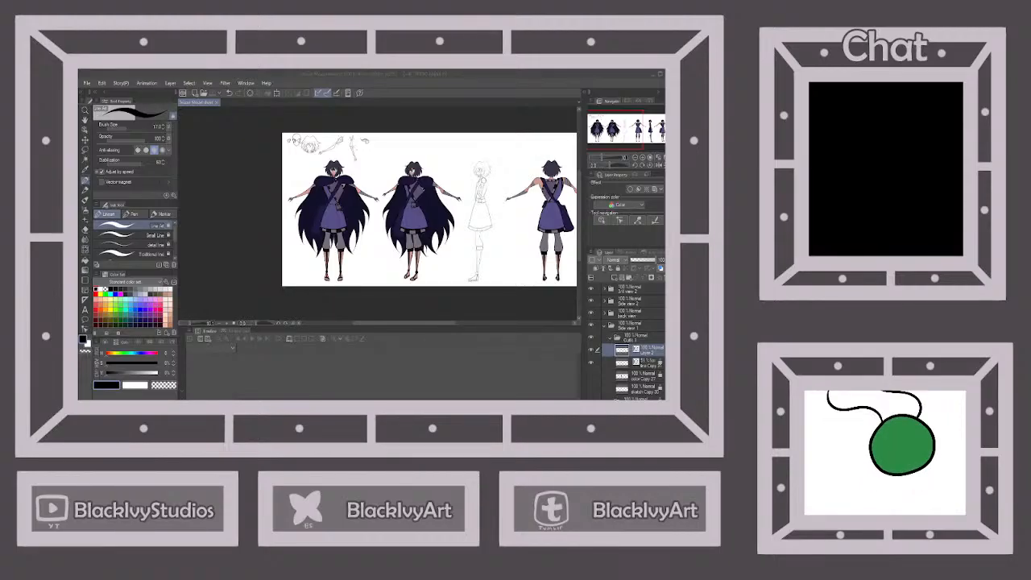
{"action": "scroll", "coordinate": [491, 177], "scroll_direction": "up", "scroll_amount": 6}
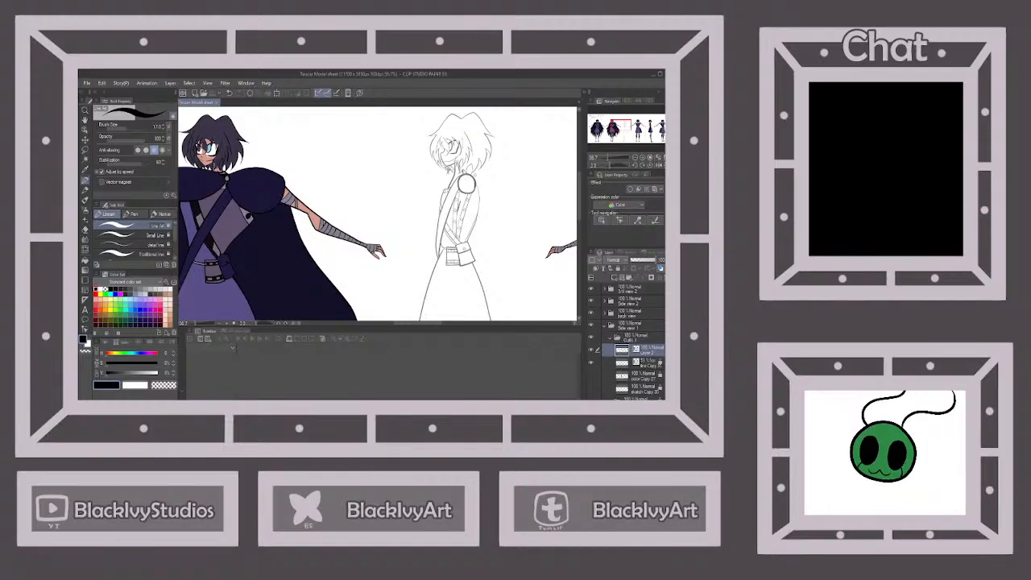
{"action": "mouse_move", "coordinate": [467, 166]}
{"action": "left_mouse_down"}
{"action": "mouse_move", "coordinate": [444, 191]}
{"action": "mouse_move", "coordinate": [453, 217]}
{"action": "mouse_move", "coordinate": [481, 211]}
{"action": "mouse_move", "coordinate": [485, 187]}
{"action": "mouse_move", "coordinate": [472, 171]}
{"action": "mouse_move", "coordinate": [448, 172]}
{"action": "mouse_move", "coordinate": [439, 197]}
{"action": "mouse_move", "coordinate": [453, 208]}
{"action": "mouse_move", "coordinate": [475, 202]}
{"action": "mouse_move", "coordinate": [480, 177]}
{"action": "left_mouse_up"}
{"action": "key", "text": "ctrl+z"}
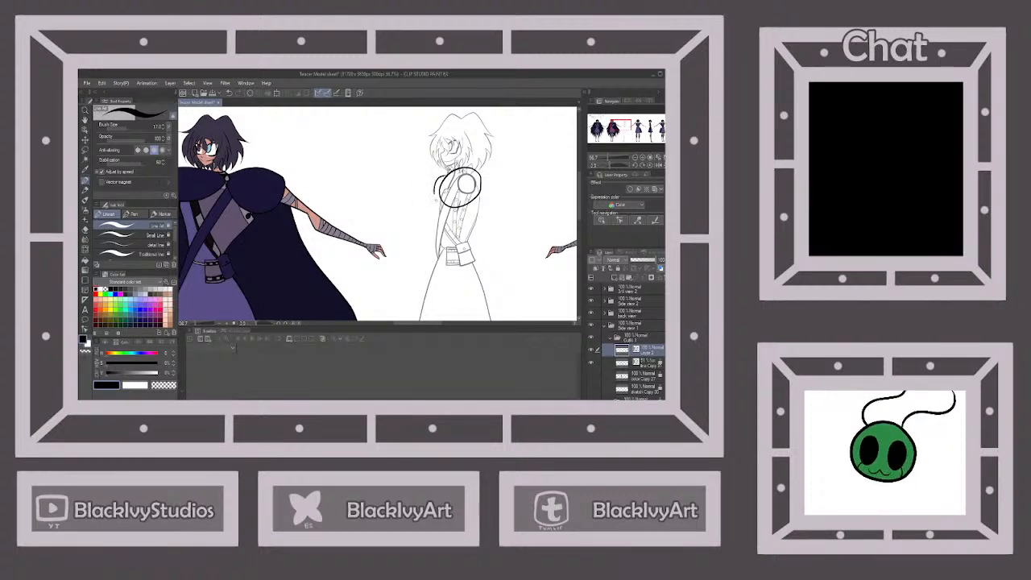
{"action": "left_click_drag", "start_coordinate": [449, 174], "coordinate": [437, 203]}
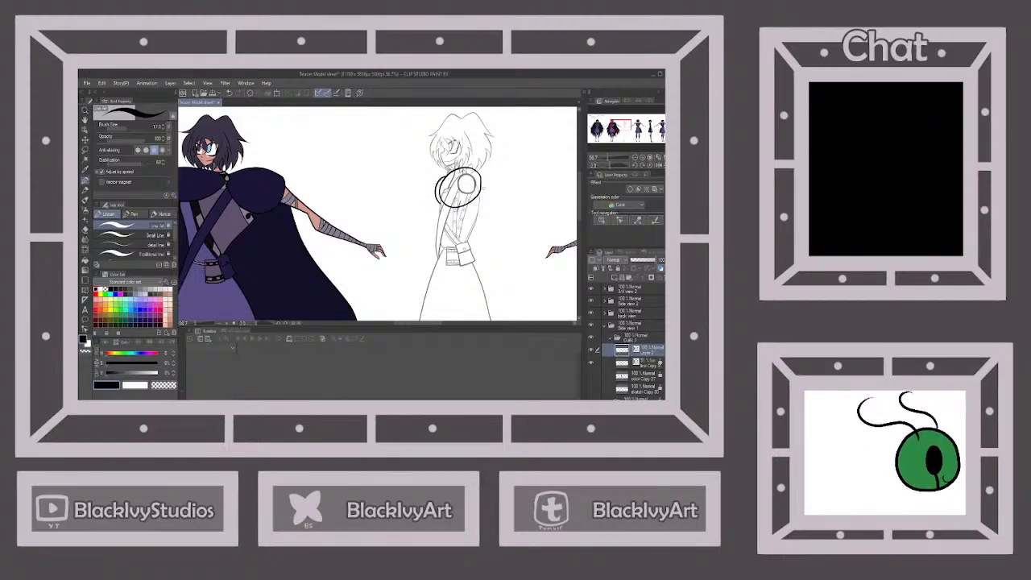
Draw the cloak's near edge curving from the shoulder circle down across the skirt of the side-view figure.
{"action": "scroll", "coordinate": [475, 189], "scroll_direction": "down", "scroll_amount": 4}
{"action": "scroll", "coordinate": [462, 198], "scroll_direction": "up", "scroll_amount": 2}
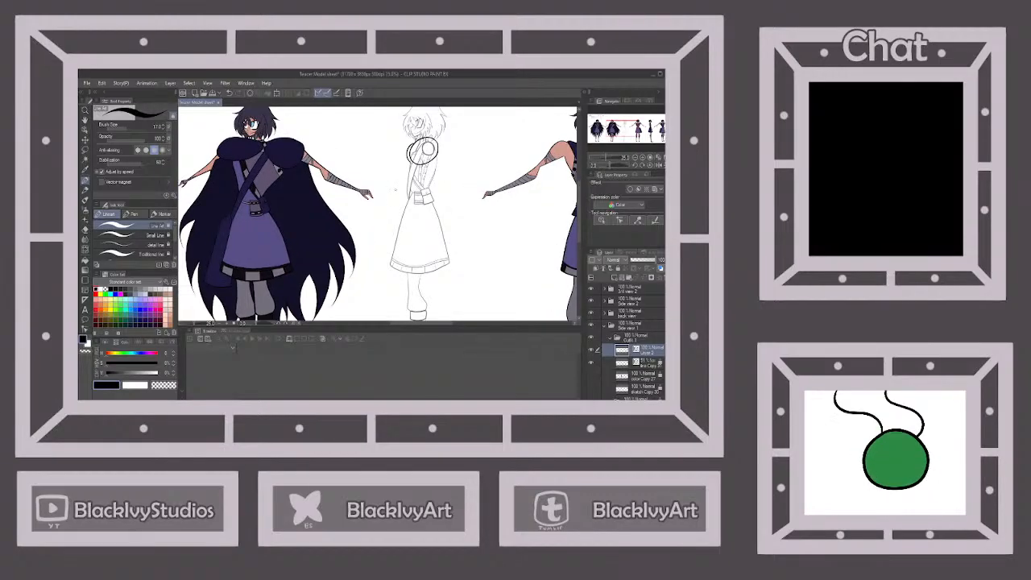
{"action": "mouse_move", "coordinate": [428, 161]}
{"action": "left_mouse_down"}
{"action": "mouse_move", "coordinate": [421, 211]}
{"action": "mouse_move", "coordinate": [443, 263]}
{"action": "left_mouse_up"}
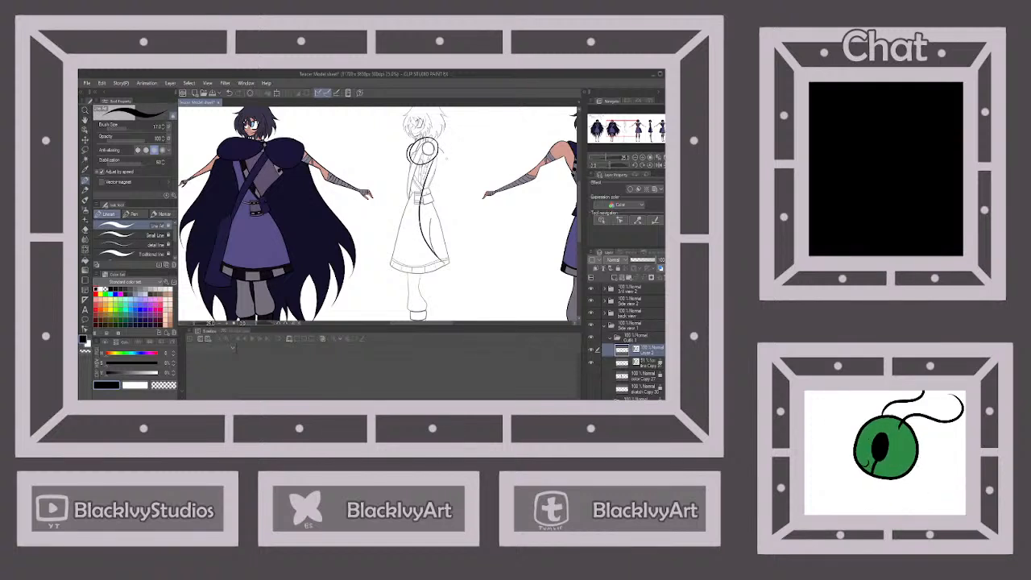
{"action": "mouse_move", "coordinate": [450, 170]}
{"action": "left_mouse_down"}
{"action": "mouse_move", "coordinate": [459, 213]}
{"action": "mouse_move", "coordinate": [493, 244]}
{"action": "left_mouse_up"}
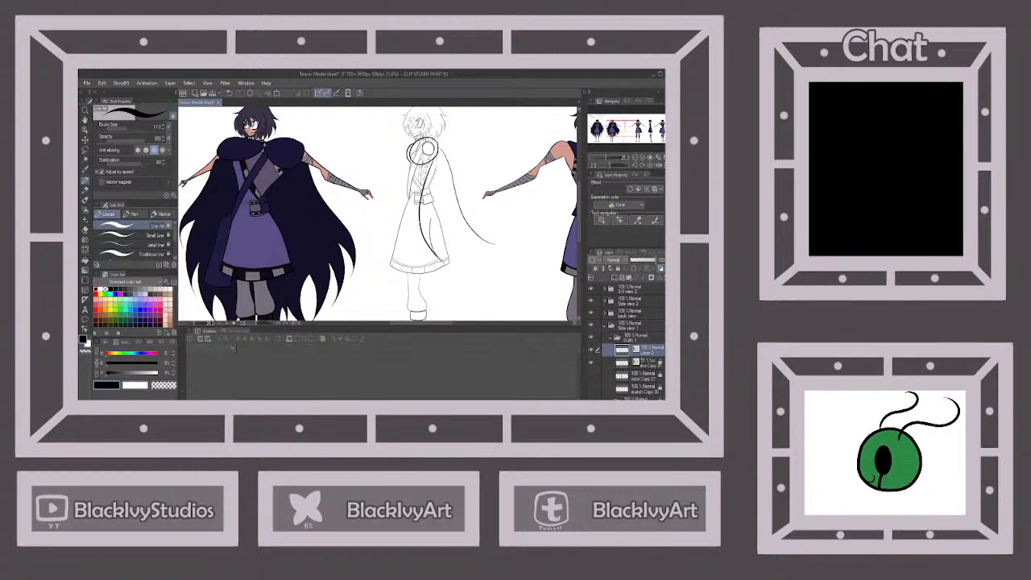
{"action": "key", "text": "ctrl+z"}
{"action": "mouse_move", "coordinate": [447, 163]}
{"action": "left_mouse_down"}
{"action": "mouse_move", "coordinate": [472, 229]}
{"action": "mouse_move", "coordinate": [498, 250]}
{"action": "left_mouse_up"}
{"action": "key", "text": "ctrl+z"}
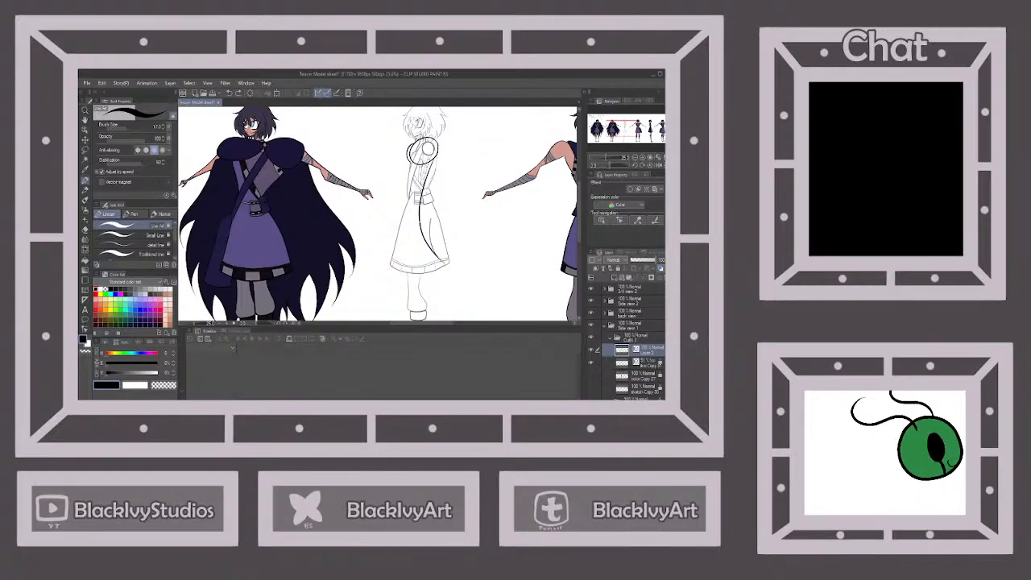
{"action": "left_click_drag", "start_coordinate": [442, 151], "coordinate": [493, 267]}
{"action": "key", "text": "ctrl+z"}
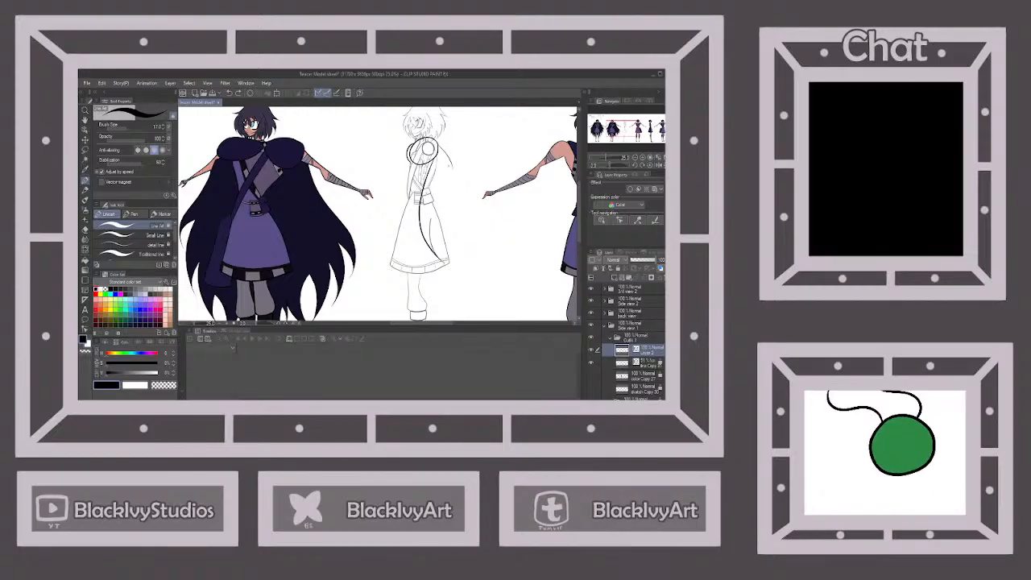
{"action": "left_click_drag", "start_coordinate": [443, 163], "coordinate": [480, 216]}
{"action": "key", "text": "ctrl+z"}
Draw the cloak's long back edge flaring out behind the side-view figure and finish its hem with pointed, tattered strands.
{"action": "mouse_move", "coordinate": [436, 154]}
{"action": "left_mouse_down"}
{"action": "mouse_move", "coordinate": [479, 217]}
{"action": "mouse_move", "coordinate": [487, 272]}
{"action": "left_mouse_up"}
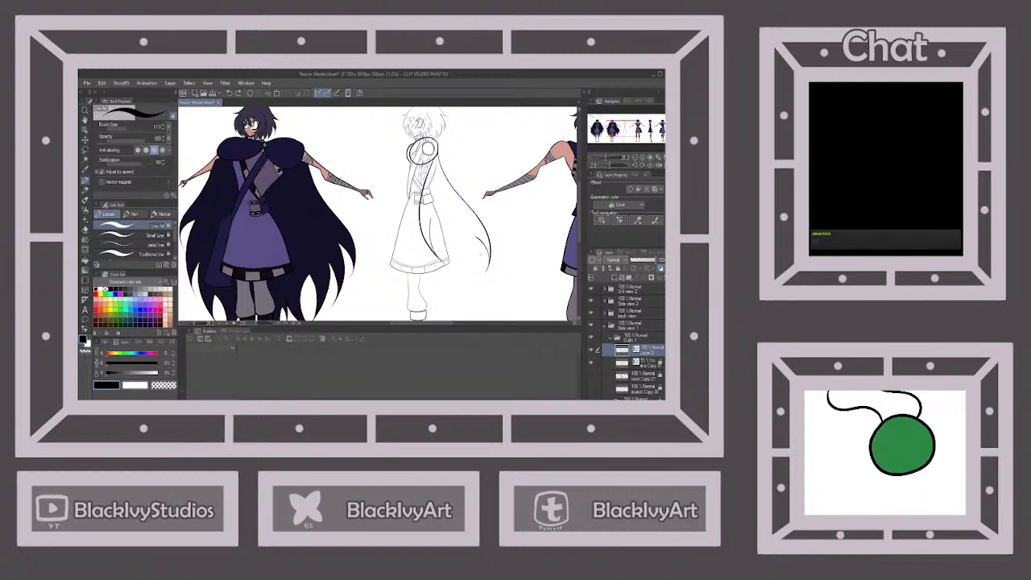
{"action": "left_click_drag", "start_coordinate": [451, 236], "coordinate": [460, 255]}
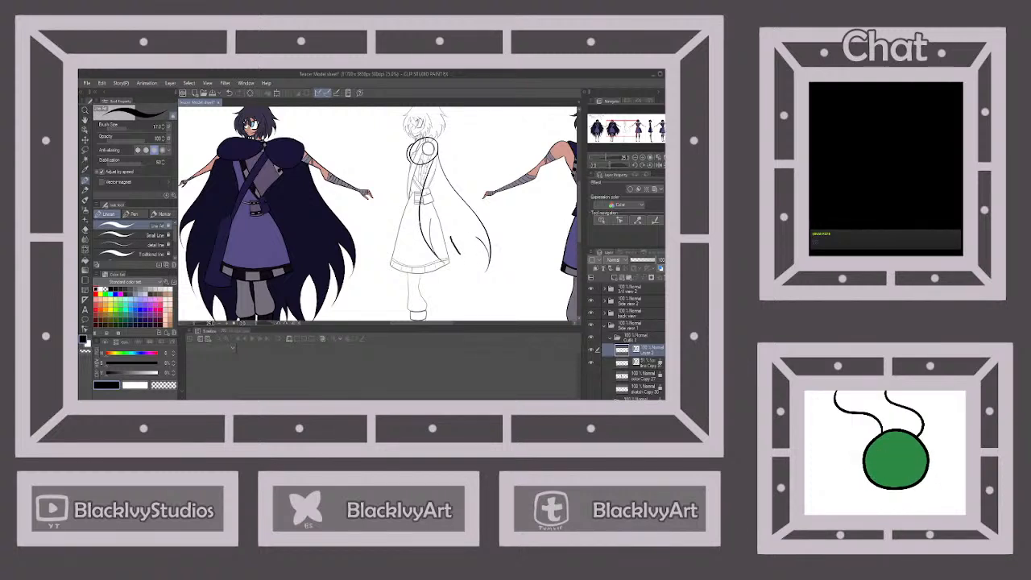
{"action": "key", "text": "ctrl+z"}
{"action": "mouse_move", "coordinate": [482, 244]}
{"action": "left_mouse_down"}
{"action": "mouse_move", "coordinate": [465, 307]}
{"action": "mouse_move", "coordinate": [475, 290]}
{"action": "left_mouse_up"}
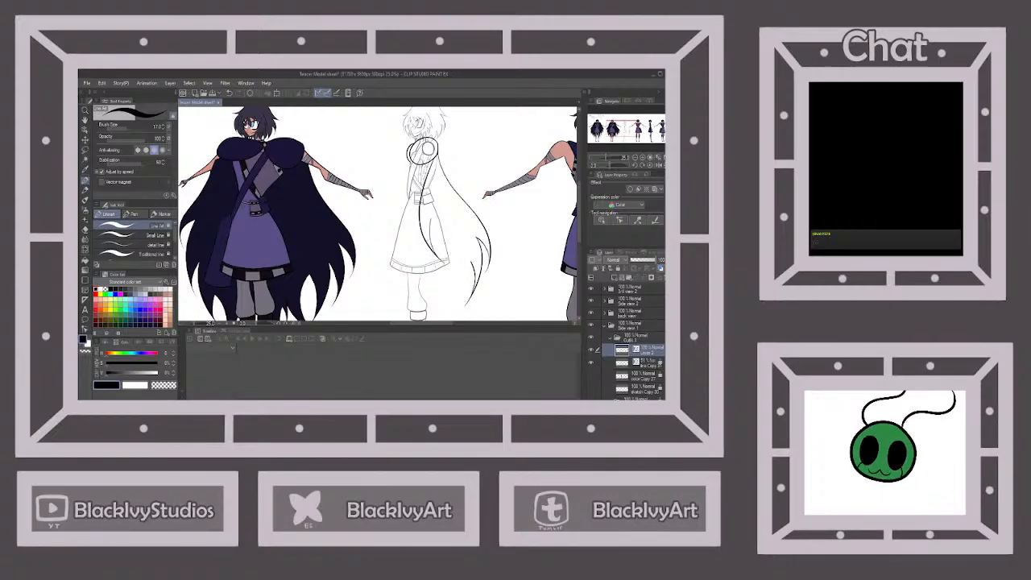
{"action": "mouse_move", "coordinate": [423, 244]}
{"action": "left_mouse_down"}
{"action": "mouse_move", "coordinate": [445, 316]}
{"action": "mouse_move", "coordinate": [453, 280]}
{"action": "left_mouse_up"}
{"action": "key", "text": "ctrl+z"}
{"action": "key", "text": "ctrl+z"}
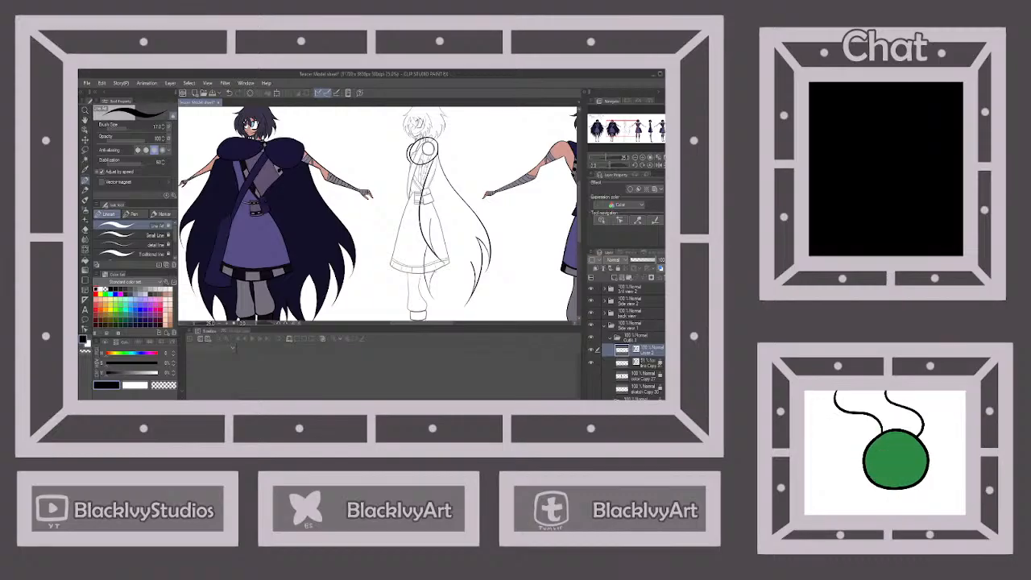
{"action": "mouse_move", "coordinate": [434, 284]}
{"action": "left_mouse_down"}
{"action": "mouse_move", "coordinate": [450, 309]}
{"action": "mouse_move", "coordinate": [452, 268]}
{"action": "mouse_move", "coordinate": [457, 308]}
{"action": "mouse_move", "coordinate": [470, 277]}
{"action": "left_mouse_up"}
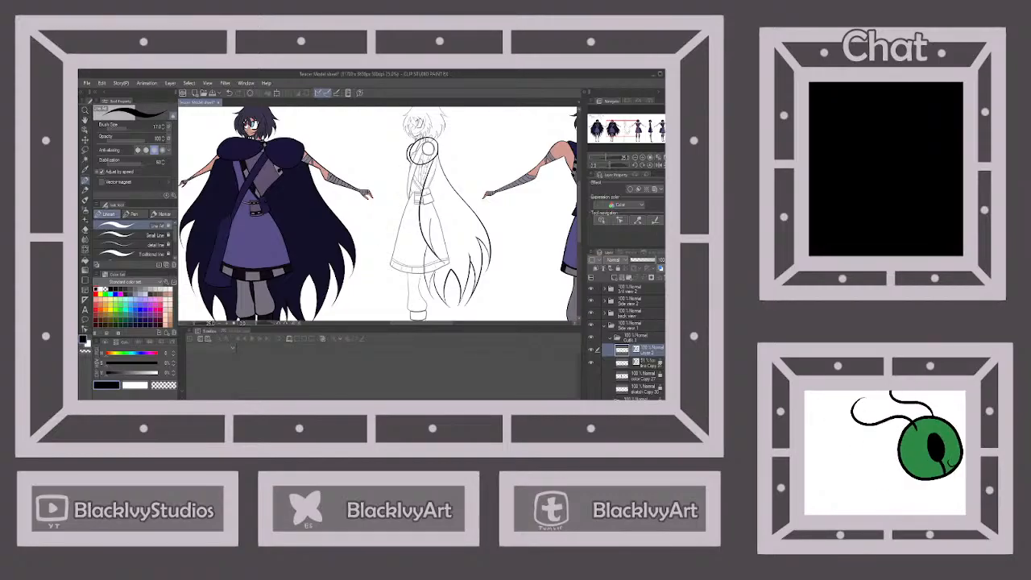
Draw the cloak's far edge falling in front of the side-view figure, ending in tattered points beside the skirt.
{"action": "mouse_move", "coordinate": [406, 168]}
{"action": "left_mouse_down"}
{"action": "mouse_move", "coordinate": [377, 218]}
{"action": "mouse_move", "coordinate": [380, 274]}
{"action": "left_mouse_up"}
{"action": "key", "text": "ctrl+z"}
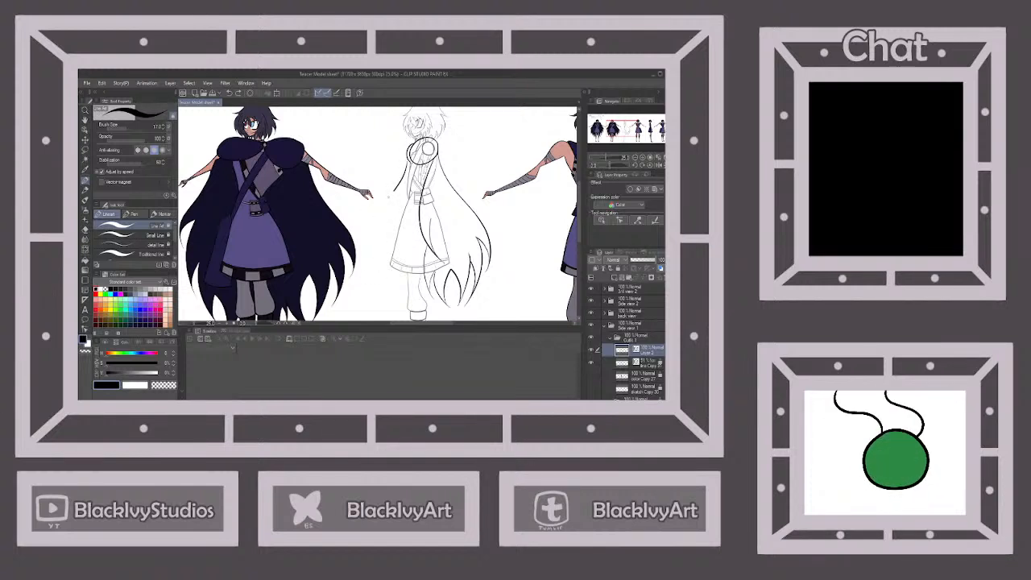
{"action": "left_click_drag", "start_coordinate": [407, 172], "coordinate": [383, 246]}
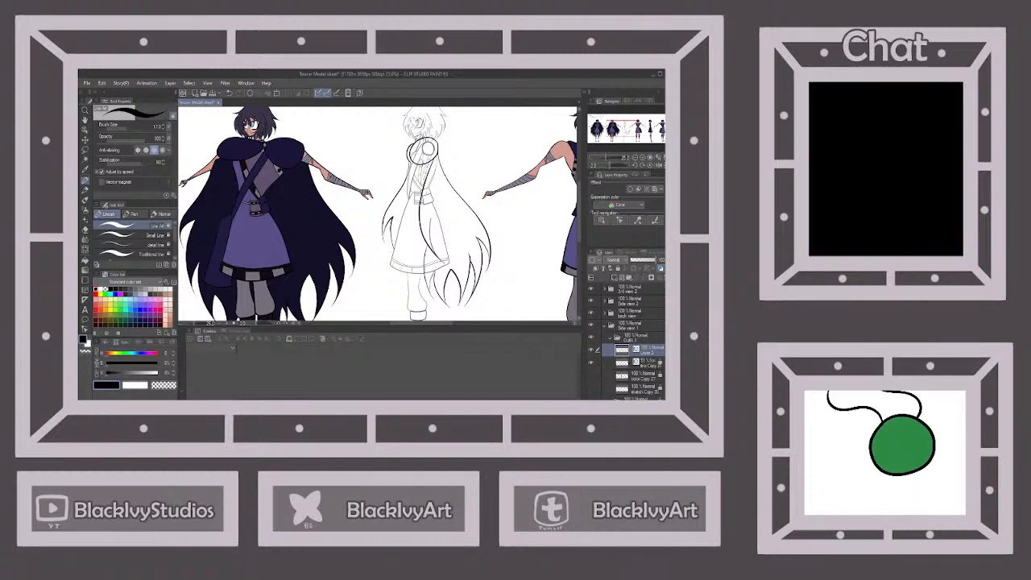
{"action": "left_click", "coordinate": [85, 230]}
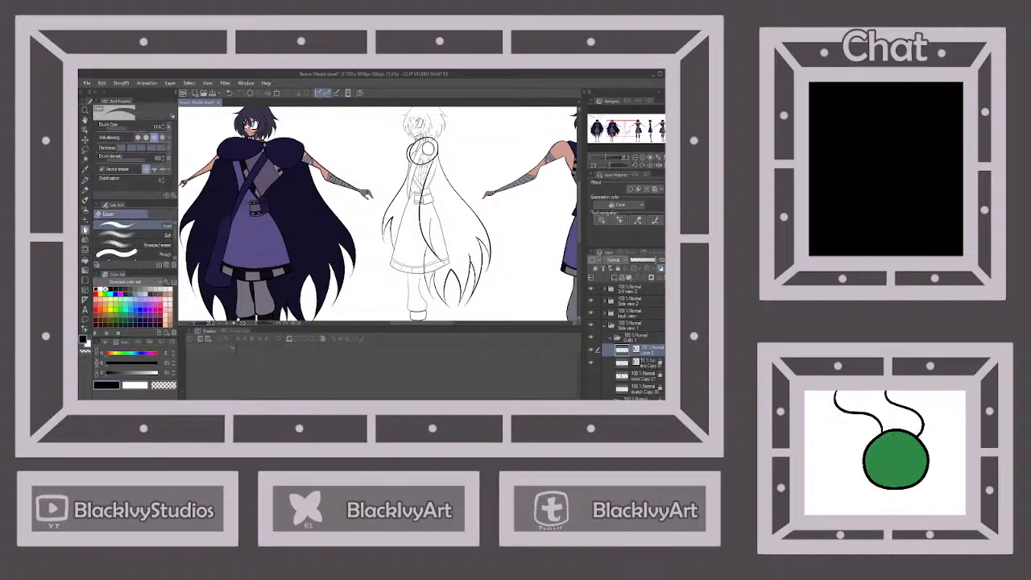
{"action": "scroll", "coordinate": [372, 278], "scroll_direction": "up", "scroll_amount": 1}
{"action": "scroll", "coordinate": [397, 239], "scroll_direction": "up", "scroll_amount": 4}
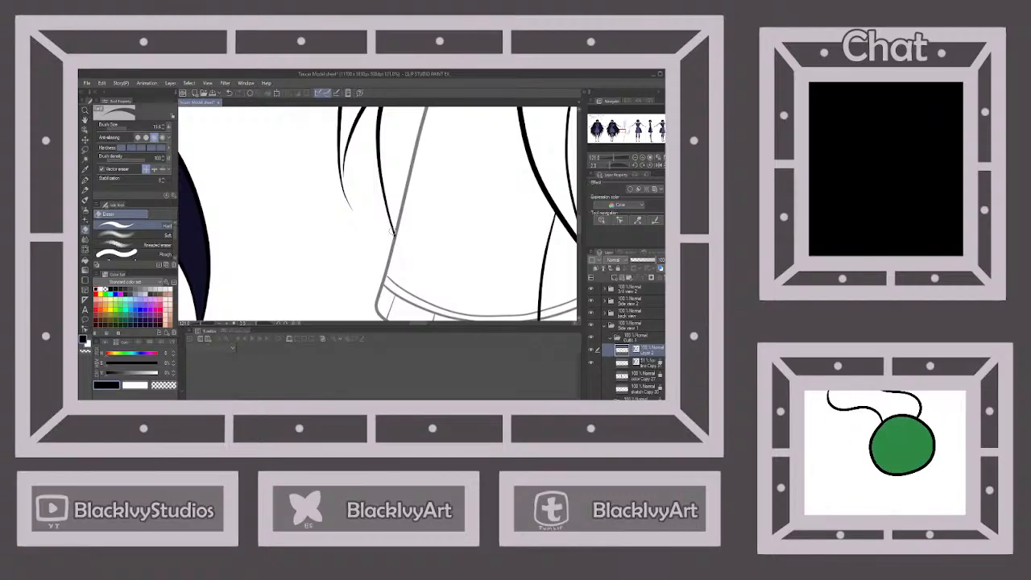
{"action": "scroll", "coordinate": [397, 243], "scroll_direction": "down", "scroll_amount": 5}
{"action": "scroll", "coordinate": [377, 215], "scroll_direction": "down", "scroll_amount": 2}
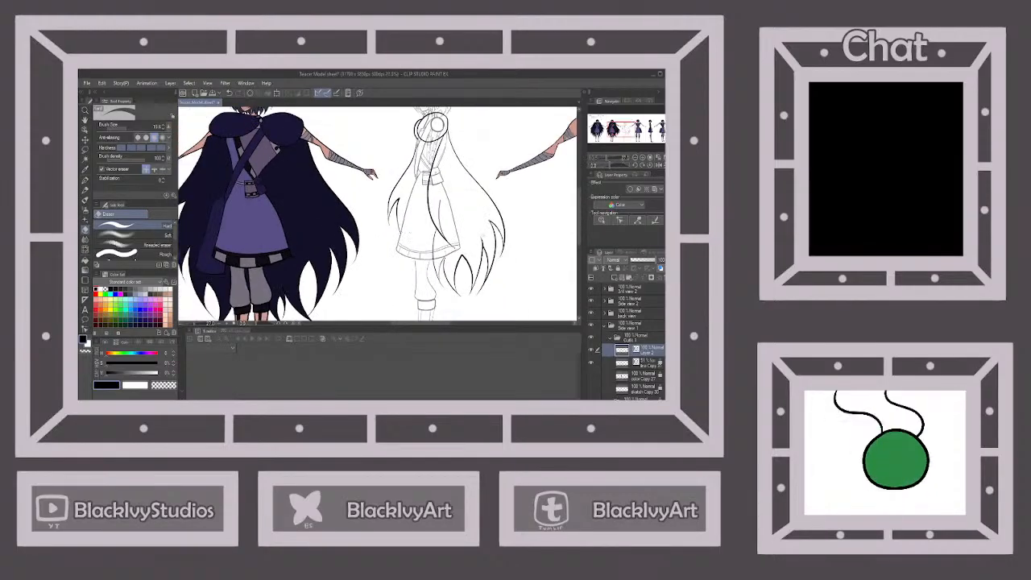
{"action": "scroll", "coordinate": [497, 280], "scroll_direction": "up", "scroll_amount": 2}
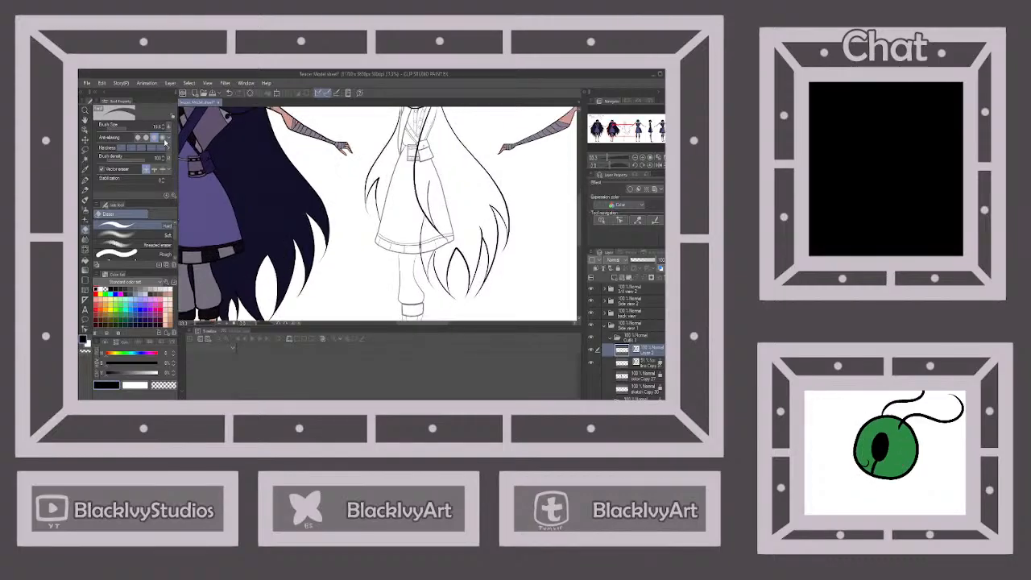
With the Object tool, adjust the vector strokes of the small hem strand below the skirt so its tip meets the neighbouring cloak line.
{"action": "left_click", "coordinate": [84, 130]}
{"action": "scroll", "coordinate": [473, 258], "scroll_direction": "up", "scroll_amount": 1}
{"action": "scroll", "coordinate": [478, 262], "scroll_direction": "up", "scroll_amount": 4}
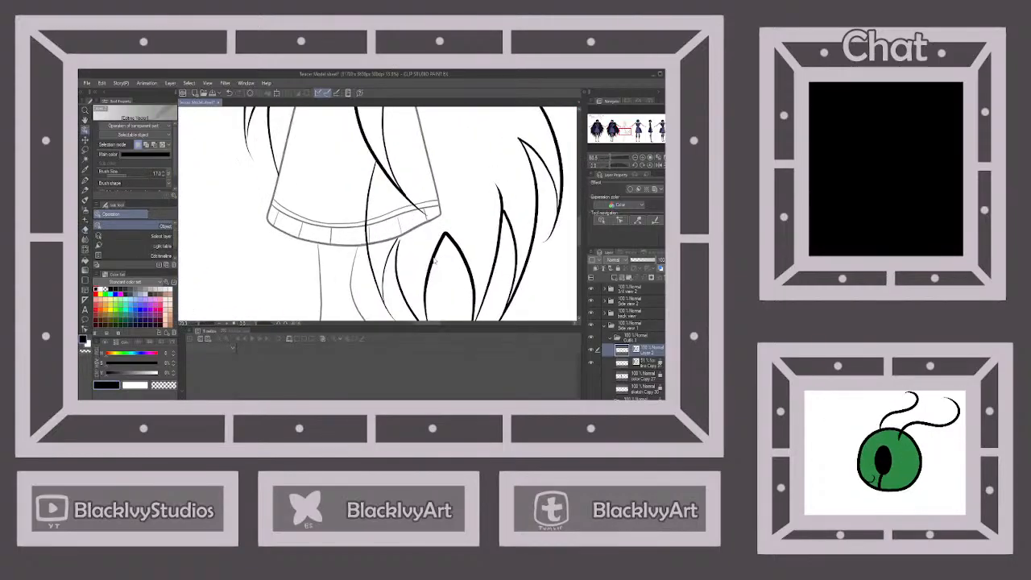
{"action": "left_click", "coordinate": [390, 226]}
{"action": "left_click_drag", "start_coordinate": [369, 214], "coordinate": [363, 211]}
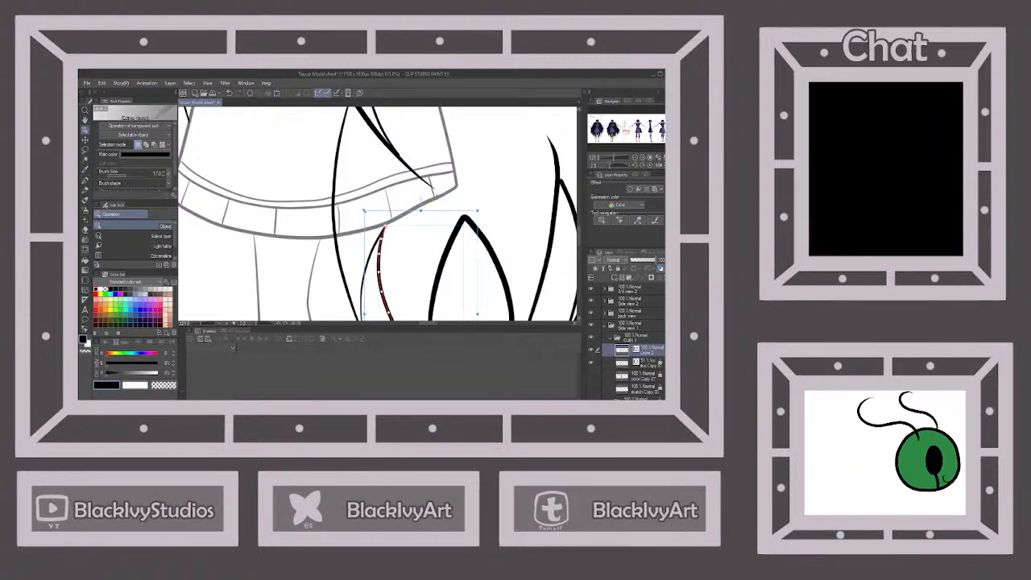
{"action": "left_click", "coordinate": [430, 174]}
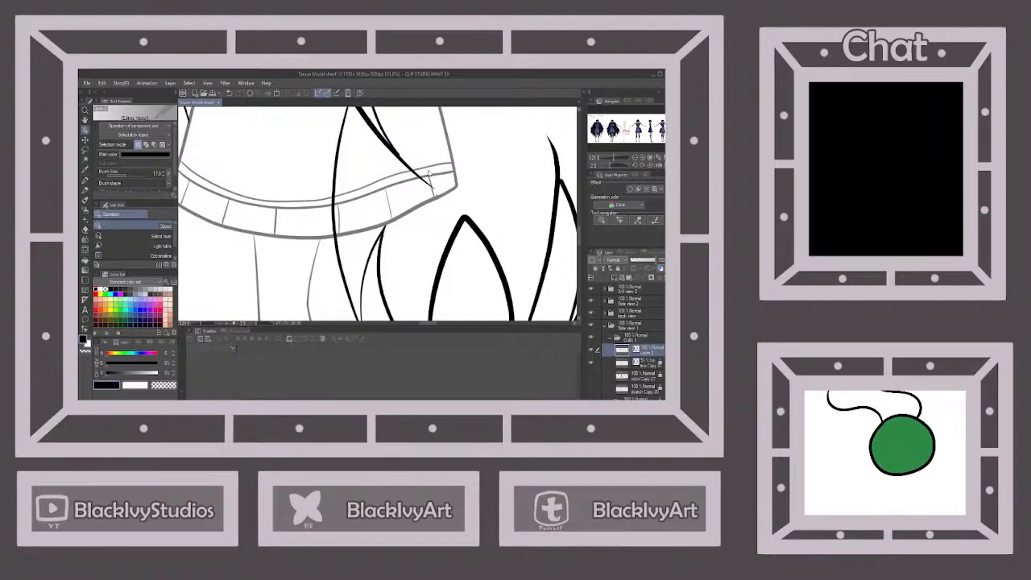
{"action": "scroll", "coordinate": [429, 173], "scroll_direction": "down", "scroll_amount": 5}
{"action": "scroll", "coordinate": [410, 271], "scroll_direction": "up", "scroll_amount": 7}
{"action": "left_click", "coordinate": [377, 254]}
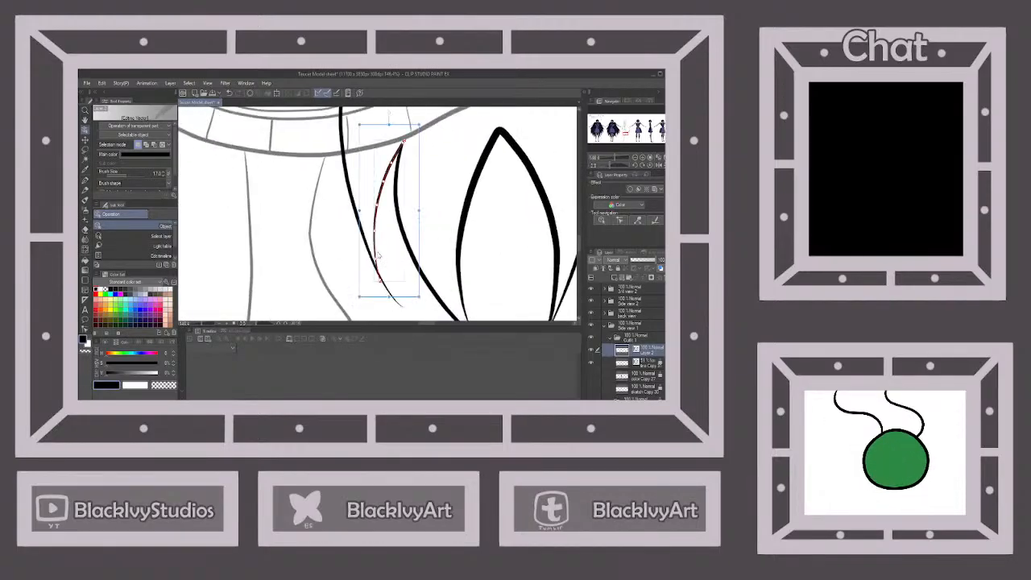
{"action": "scroll", "coordinate": [381, 282], "scroll_direction": "up", "scroll_amount": 5}
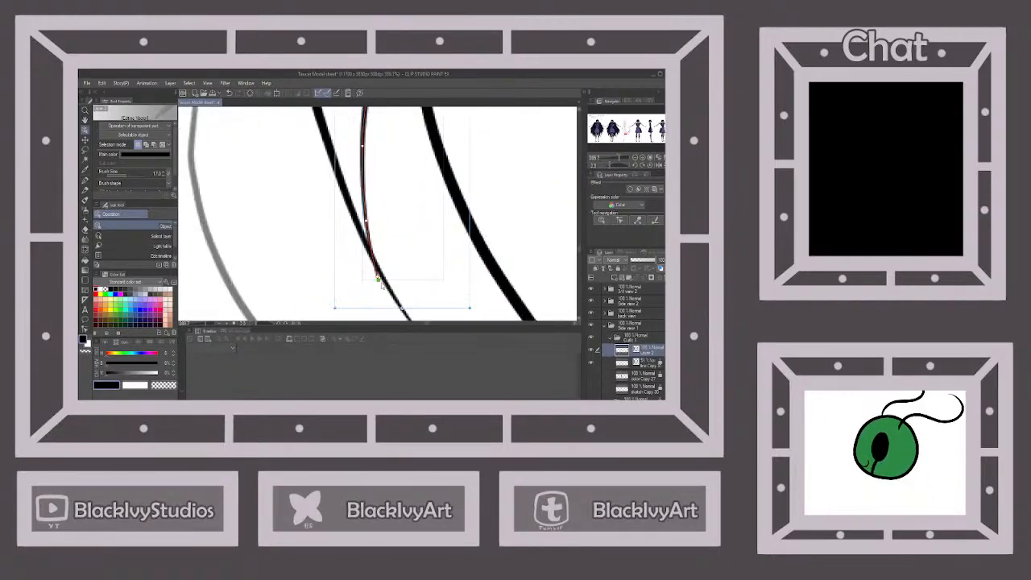
{"action": "scroll", "coordinate": [418, 233], "scroll_direction": "down", "scroll_amount": 3}
{"action": "scroll", "coordinate": [420, 236], "scroll_direction": "down", "scroll_amount": 5}
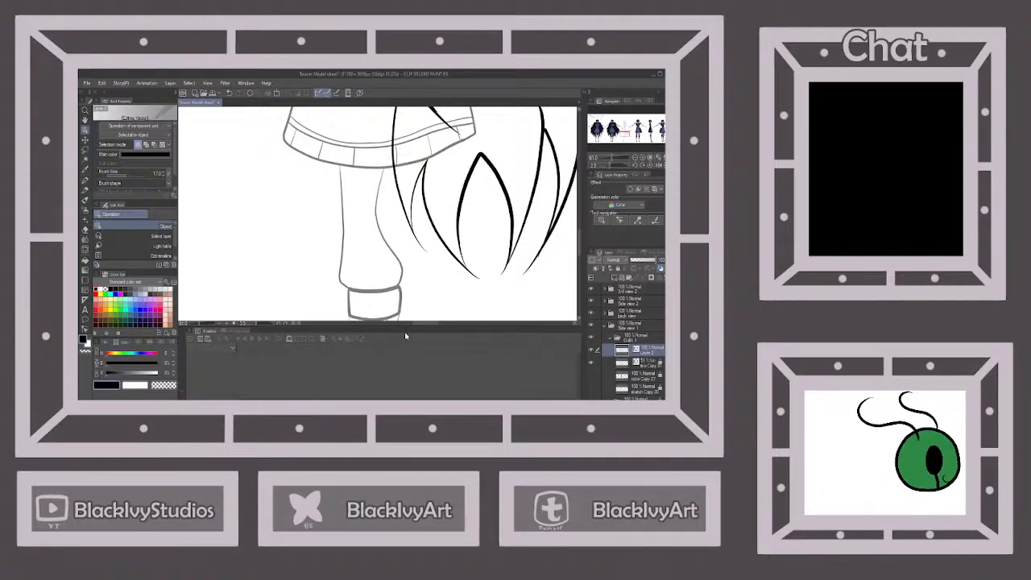
Move the lower end point of the thin cloak stroke above the skirt hem onto the thicker line beside it.
{"action": "scroll", "coordinate": [407, 295], "scroll_direction": "down", "scroll_amount": 4}
{"action": "scroll", "coordinate": [423, 180], "scroll_direction": "up", "scroll_amount": 6}
{"action": "left_click", "coordinate": [422, 178]}
{"action": "scroll", "coordinate": [422, 178], "scroll_direction": "up", "scroll_amount": 5}
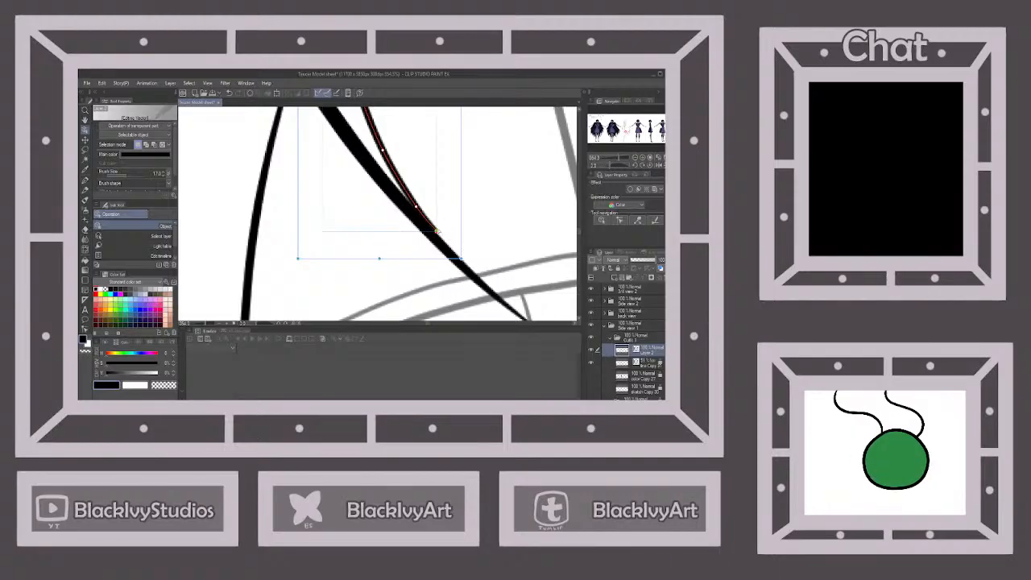
{"action": "scroll", "coordinate": [436, 231], "scroll_direction": "up", "scroll_amount": 4}
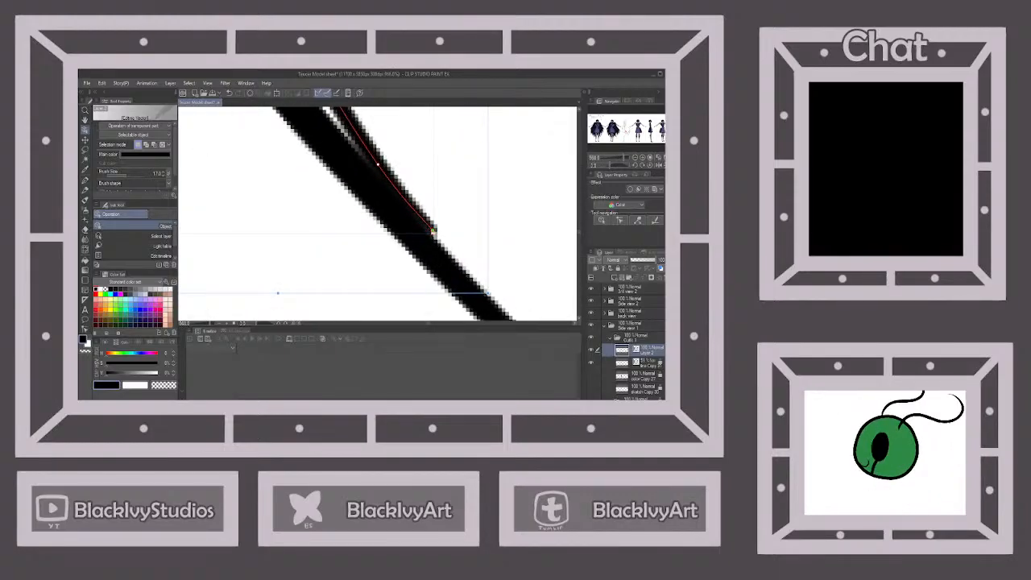
{"action": "left_click_drag", "start_coordinate": [432, 232], "coordinate": [441, 251]}
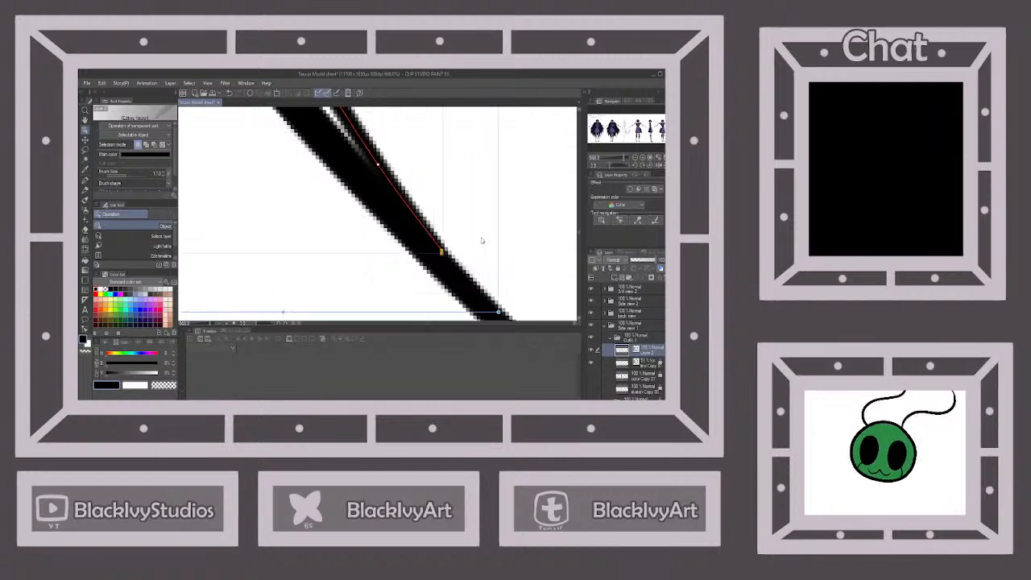
{"action": "scroll", "coordinate": [531, 231], "scroll_direction": "down", "scroll_amount": 4}
{"action": "scroll", "coordinate": [473, 234], "scroll_direction": "down", "scroll_amount": 12}
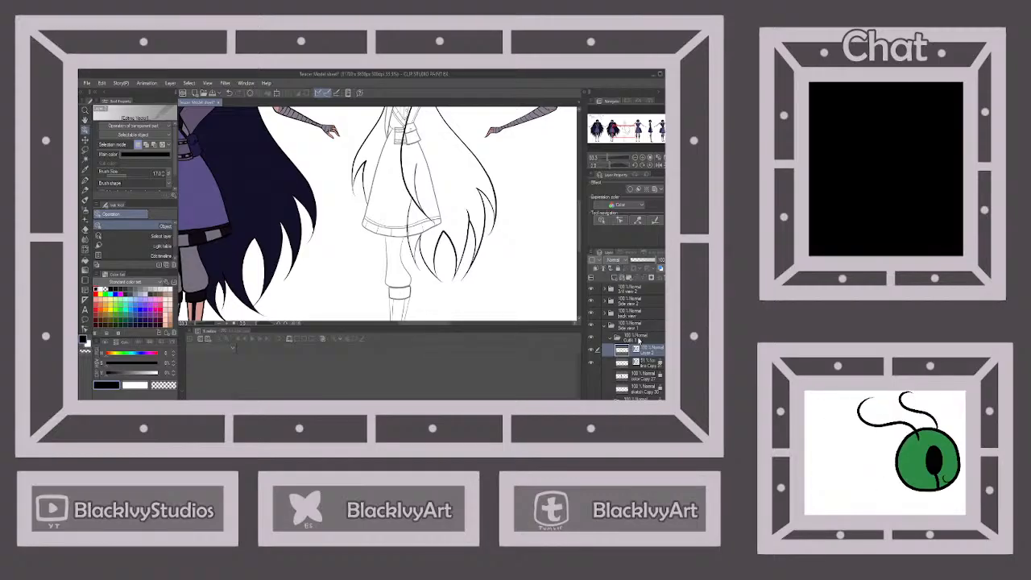
On the body line layer, erase the skirt's hem band lines where they meet the cloak's edge, using the vector eraser.
{"action": "left_click", "coordinate": [649, 364]}
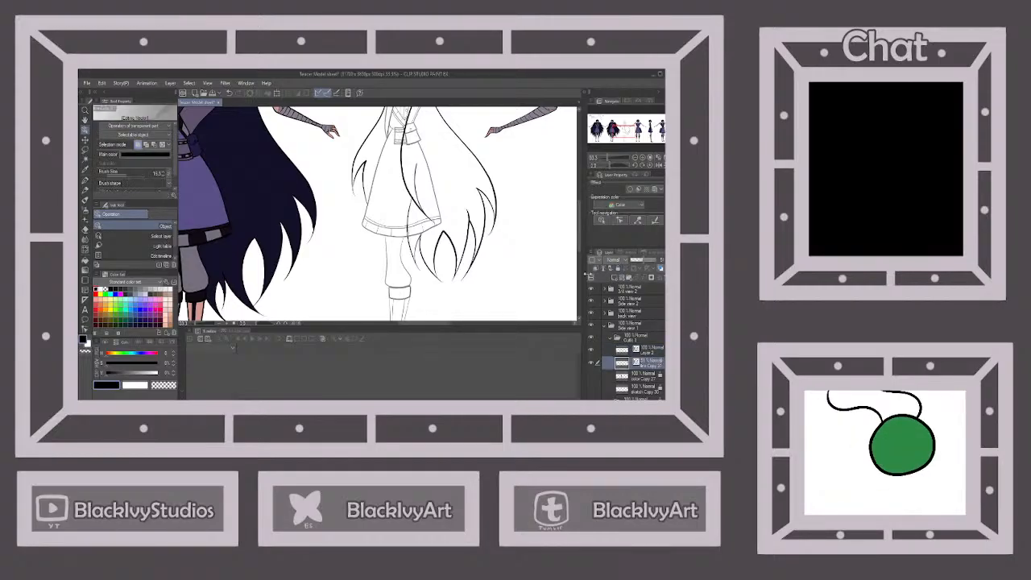
{"action": "left_click", "coordinate": [85, 231]}
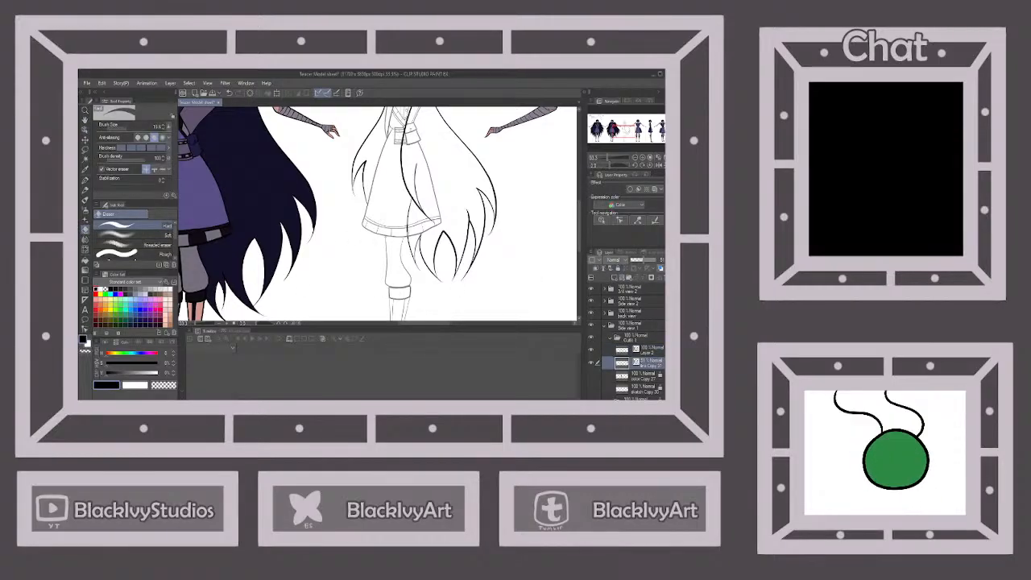
{"action": "scroll", "coordinate": [358, 191], "scroll_direction": "up", "scroll_amount": 5}
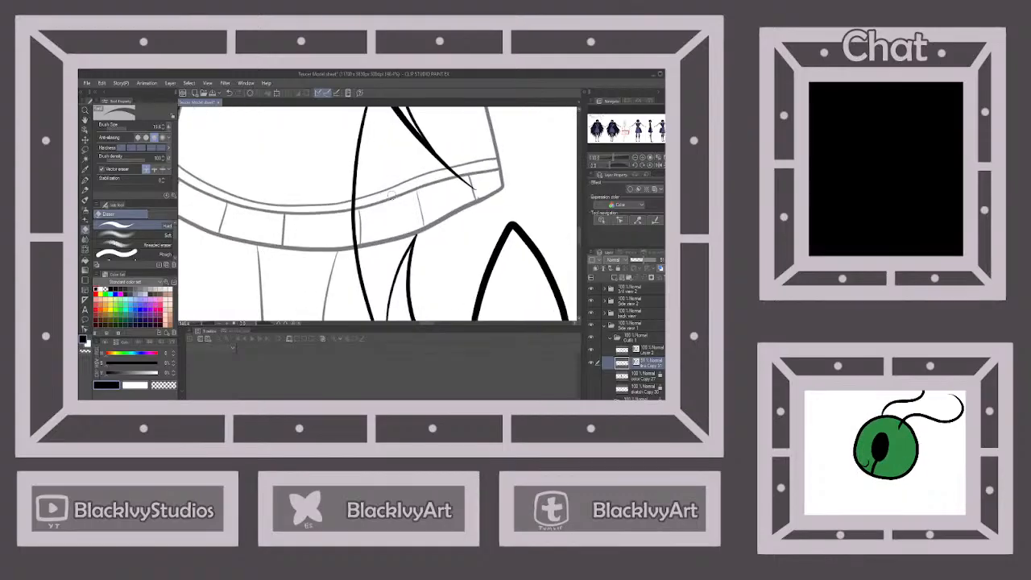
{"action": "left_click_drag", "start_coordinate": [358, 192], "coordinate": [354, 268]}
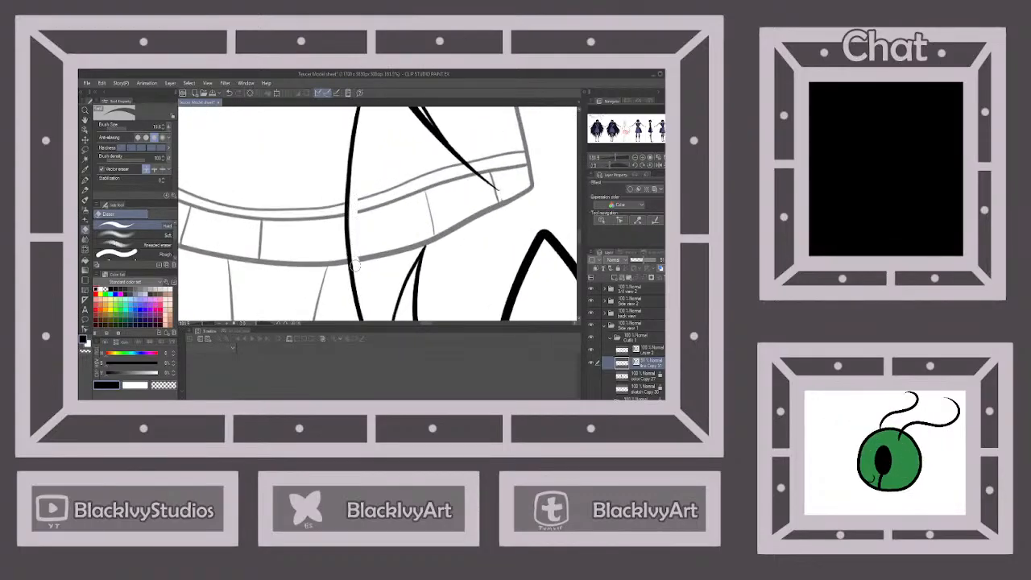
{"action": "scroll", "coordinate": [399, 292], "scroll_direction": "down", "scroll_amount": 5}
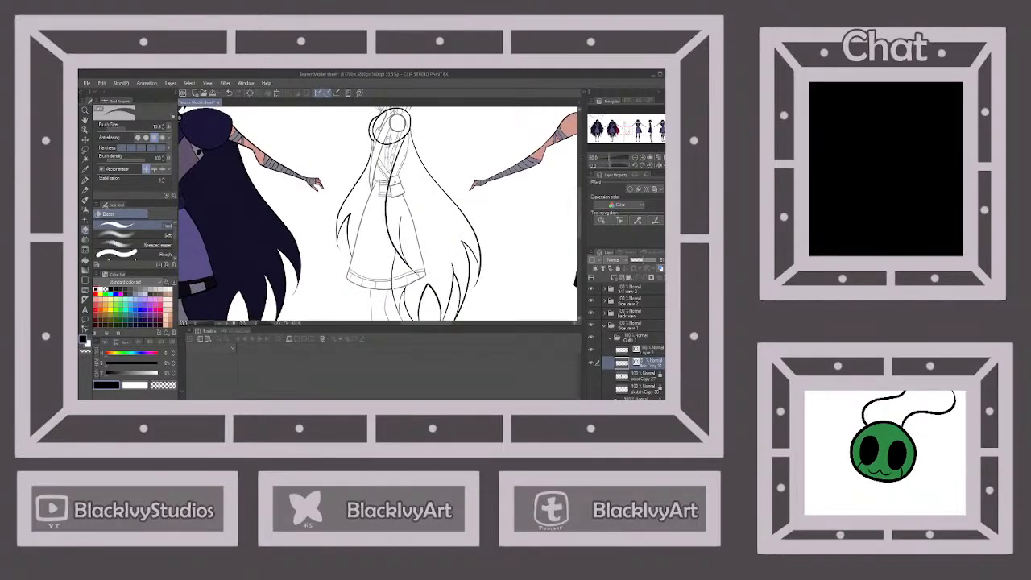
Erase the collar and shoulder line fragments just inside the upper edge of the side-view figure's round shoulder cape.
{"action": "scroll", "coordinate": [385, 125], "scroll_direction": "up", "scroll_amount": 4}
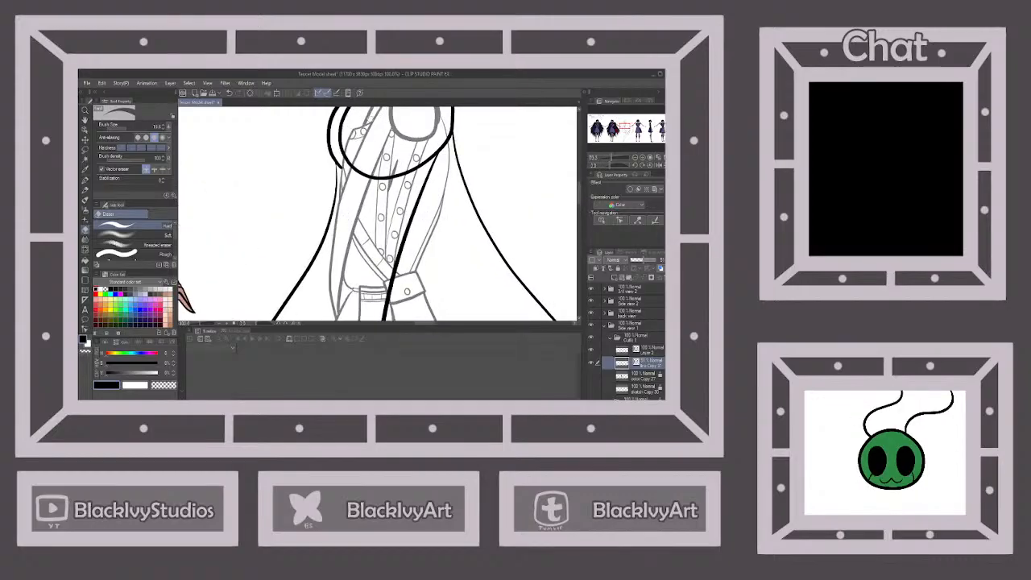
{"action": "scroll", "coordinate": [344, 139], "scroll_direction": "up", "scroll_amount": 2}
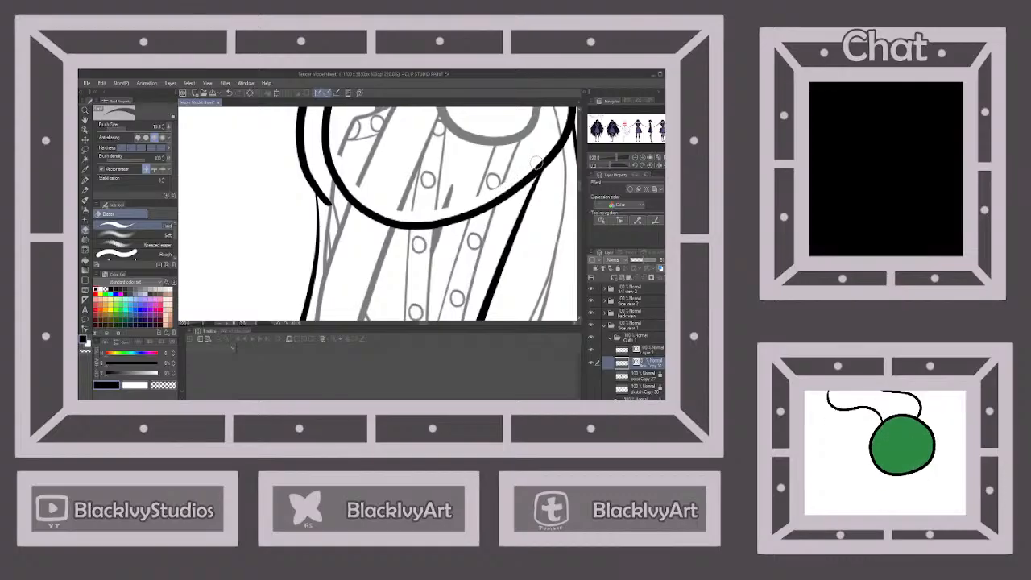
{"action": "scroll", "coordinate": [485, 213], "scroll_direction": "down", "scroll_amount": 3}
{"action": "scroll", "coordinate": [445, 117], "scroll_direction": "up", "scroll_amount": 1}
{"action": "scroll", "coordinate": [418, 228], "scroll_direction": "down", "scroll_amount": 1}
{"action": "scroll", "coordinate": [438, 175], "scroll_direction": "up", "scroll_amount": 6}
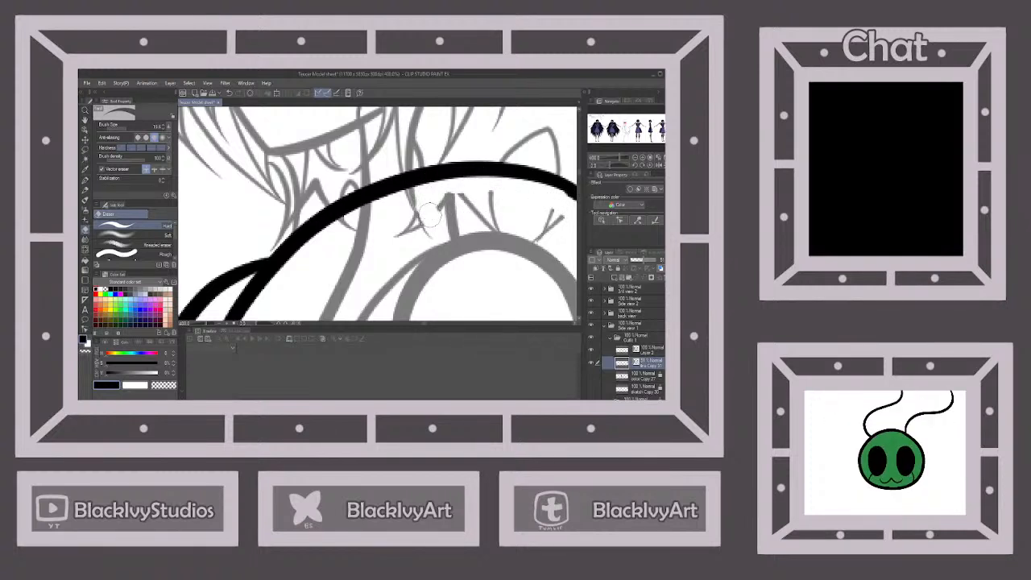
{"action": "mouse_move", "coordinate": [441, 198]}
{"action": "left_mouse_down"}
{"action": "mouse_move", "coordinate": [452, 229]}
{"action": "mouse_move", "coordinate": [394, 240]}
{"action": "left_mouse_up"}
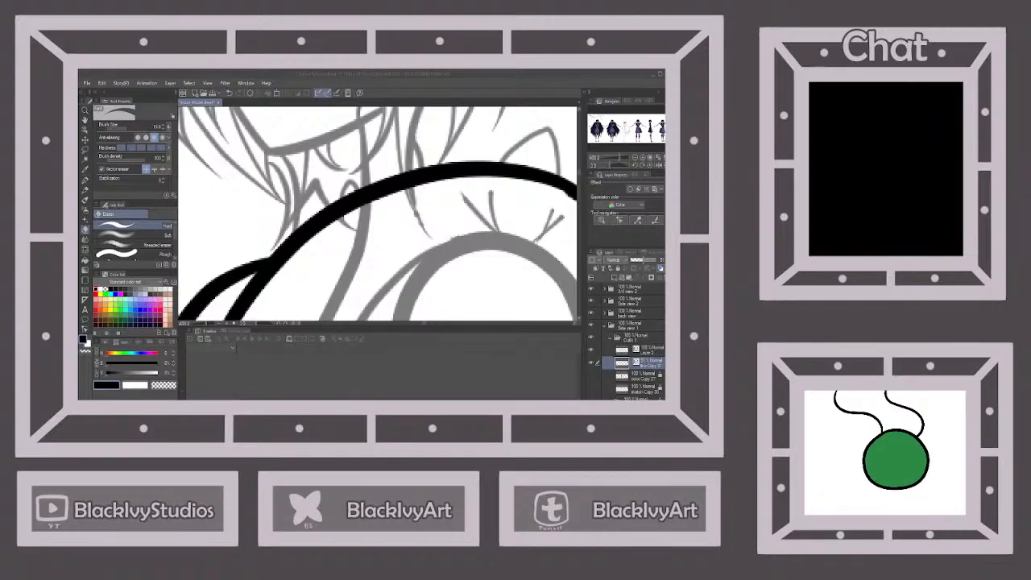
{"action": "scroll", "coordinate": [384, 212], "scroll_direction": "up", "scroll_amount": 3}
{"action": "left_click_drag", "start_coordinate": [384, 207], "coordinate": [319, 234]}
{"action": "scroll", "coordinate": [318, 234], "scroll_direction": "down", "scroll_amount": 2}
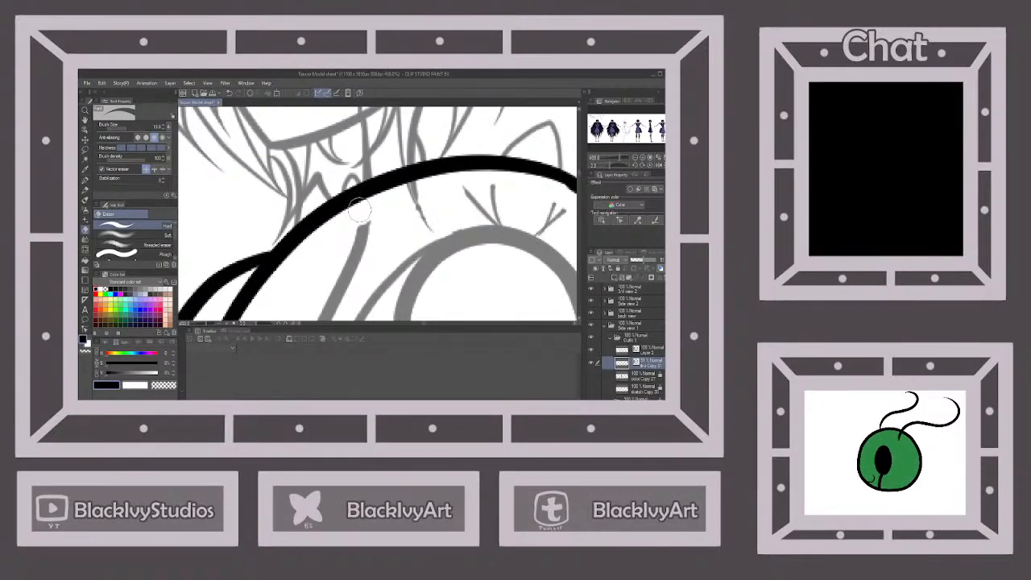
{"action": "mouse_move", "coordinate": [454, 187]}
{"action": "left_mouse_down"}
{"action": "mouse_move", "coordinate": [502, 218]}
{"action": "mouse_move", "coordinate": [482, 184]}
{"action": "mouse_move", "coordinate": [504, 193]}
{"action": "mouse_move", "coordinate": [456, 183]}
{"action": "left_mouse_up"}
{"action": "scroll", "coordinate": [457, 183], "scroll_direction": "down", "scroll_amount": 6}
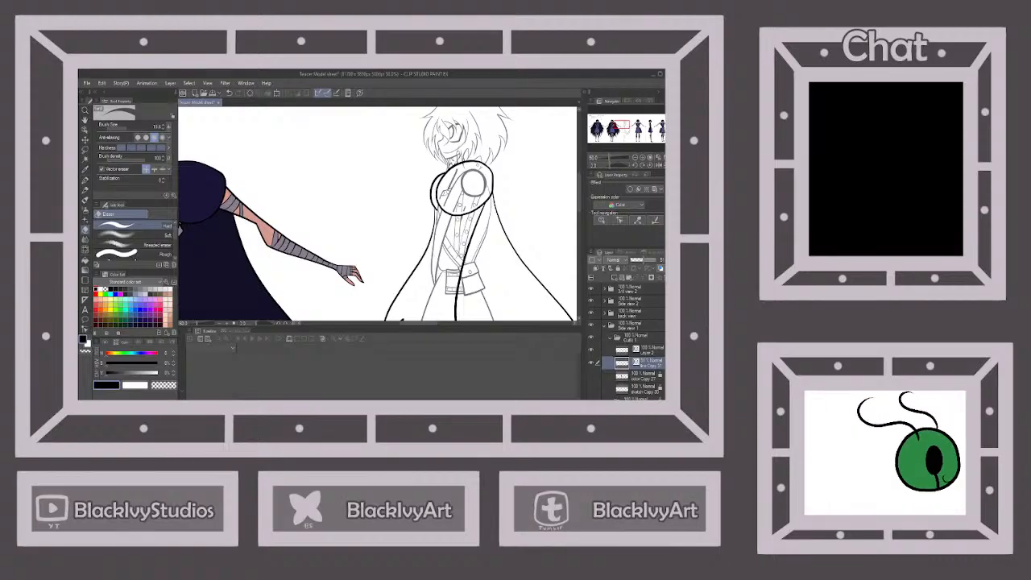
Enlarge the eraser and clear the remaining body lines inside the round shoulder cape.
{"action": "left_click_drag", "start_coordinate": [125, 130], "coordinate": [131, 132]}
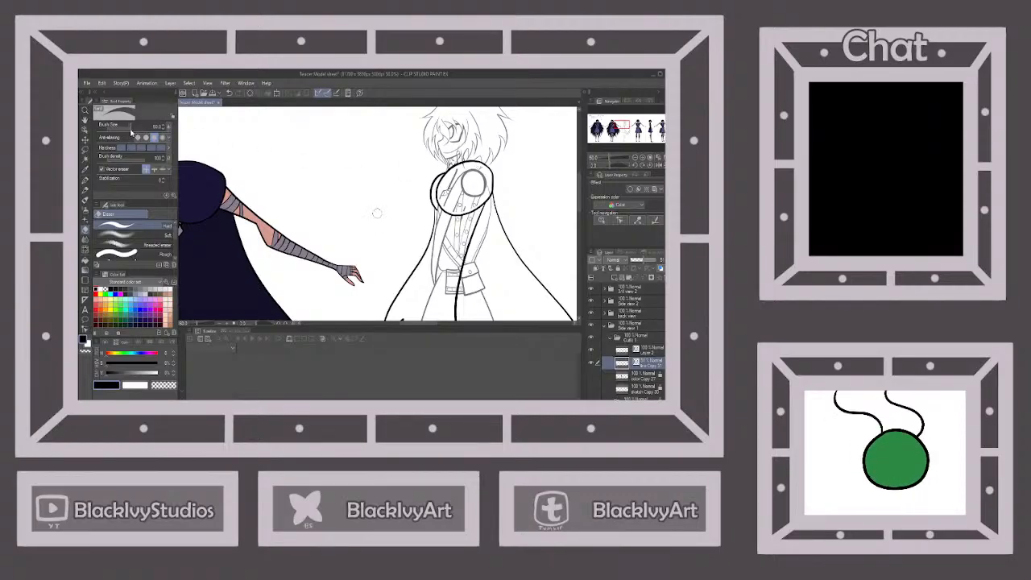
{"action": "scroll", "coordinate": [493, 178], "scroll_direction": "up", "scroll_amount": 3}
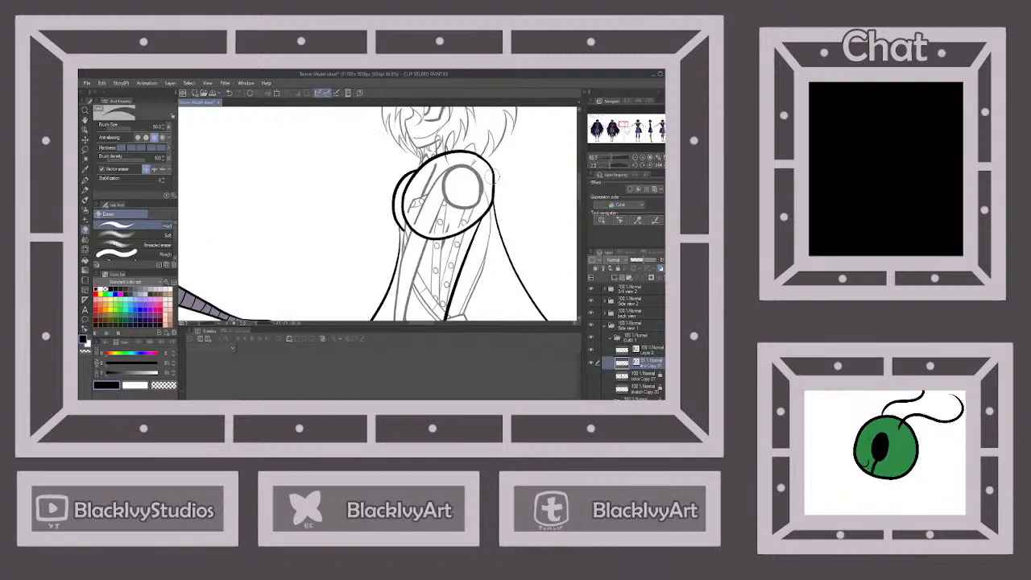
{"action": "scroll", "coordinate": [486, 174], "scroll_direction": "up", "scroll_amount": 1}
{"action": "mouse_move", "coordinate": [458, 164]}
{"action": "left_mouse_down"}
{"action": "mouse_move", "coordinate": [465, 159]}
{"action": "mouse_move", "coordinate": [475, 197]}
{"action": "mouse_move", "coordinate": [479, 226]}
{"action": "mouse_move", "coordinate": [469, 235]}
{"action": "mouse_move", "coordinate": [402, 264]}
{"action": "mouse_move", "coordinate": [366, 242]}
{"action": "mouse_move", "coordinate": [351, 222]}
{"action": "mouse_move", "coordinate": [379, 173]}
{"action": "mouse_move", "coordinate": [399, 165]}
{"action": "mouse_move", "coordinate": [369, 223]}
{"action": "mouse_move", "coordinate": [405, 215]}
{"action": "mouse_move", "coordinate": [412, 237]}
{"action": "mouse_move", "coordinate": [436, 224]}
{"action": "mouse_move", "coordinate": [418, 181]}
{"action": "mouse_move", "coordinate": [439, 163]}
{"action": "left_mouse_up"}
{"action": "scroll", "coordinate": [439, 163], "scroll_direction": "up", "scroll_amount": 3}
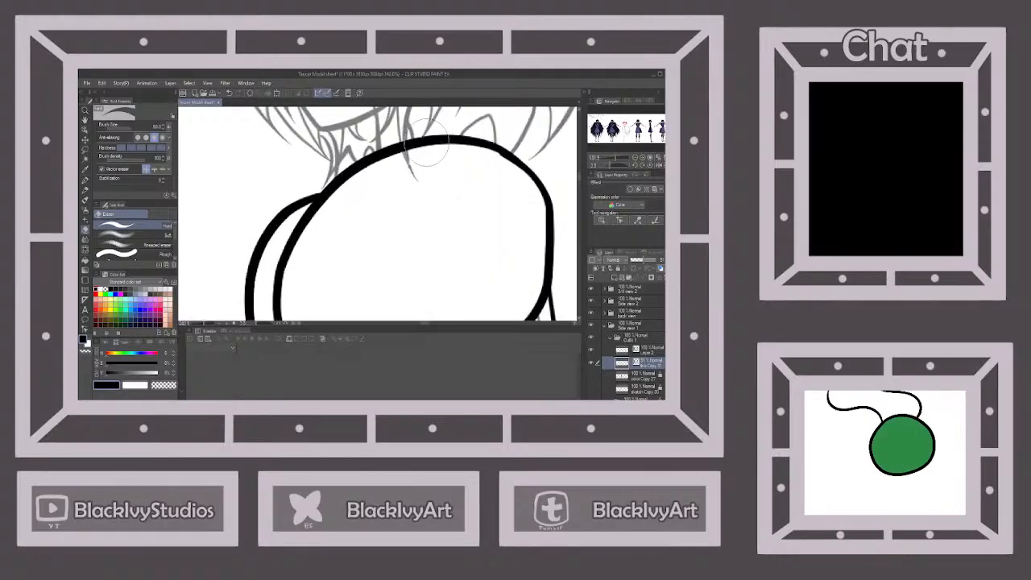
With the Object tool, adjust the control points of the hair strand that overlaps the top edge of the shoulder cape.
{"action": "left_click", "coordinate": [85, 129]}
{"action": "scroll", "coordinate": [431, 186], "scroll_direction": "up", "scroll_amount": 4}
{"action": "left_click", "coordinate": [432, 187]}
{"action": "left_click", "coordinate": [437, 208]}
{"action": "left_click", "coordinate": [448, 307]}
{"action": "scroll", "coordinate": [433, 211], "scroll_direction": "down", "scroll_amount": 1}
{"action": "left_click", "coordinate": [439, 180]}
{"action": "scroll", "coordinate": [435, 189], "scroll_direction": "up", "scroll_amount": 2}
{"action": "left_click_drag", "start_coordinate": [434, 205], "coordinate": [439, 211]}
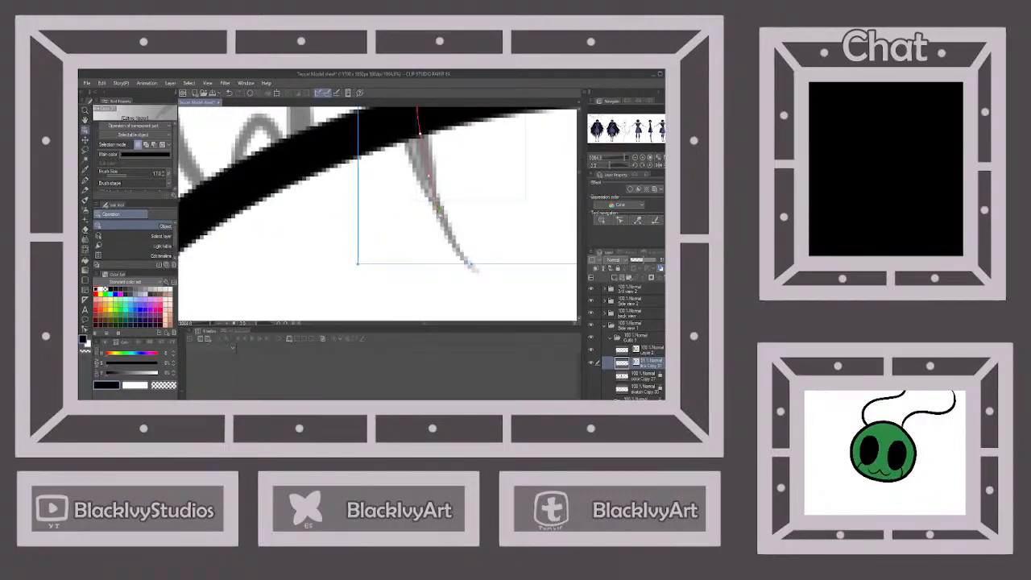
{"action": "scroll", "coordinate": [488, 195], "scroll_direction": "down", "scroll_amount": 2}
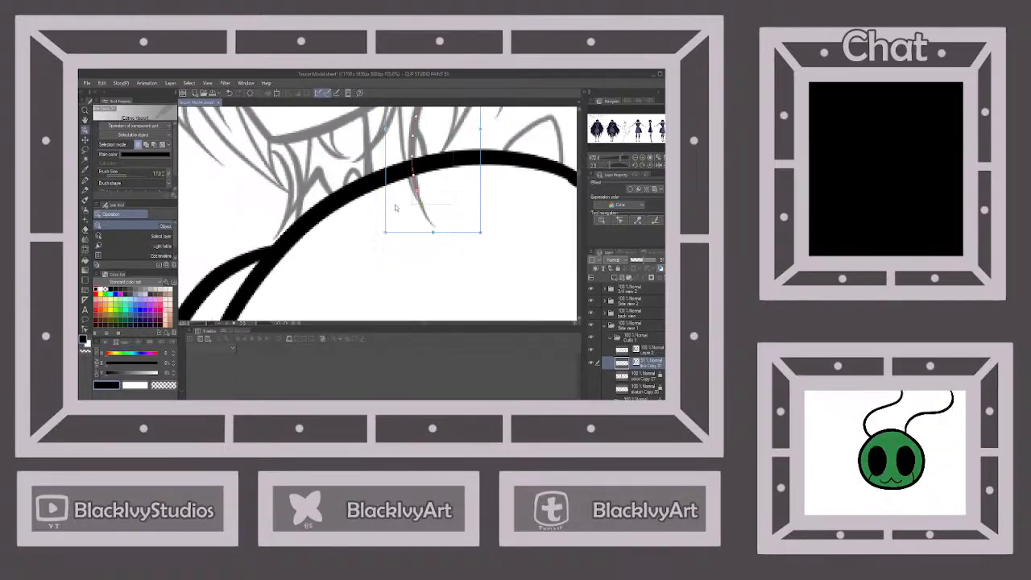
{"action": "left_click", "coordinate": [383, 213]}
On the cloak layer, use a smaller eraser to cut the cape outline where the hair strand passes in front of it.
{"action": "left_click", "coordinate": [637, 348]}
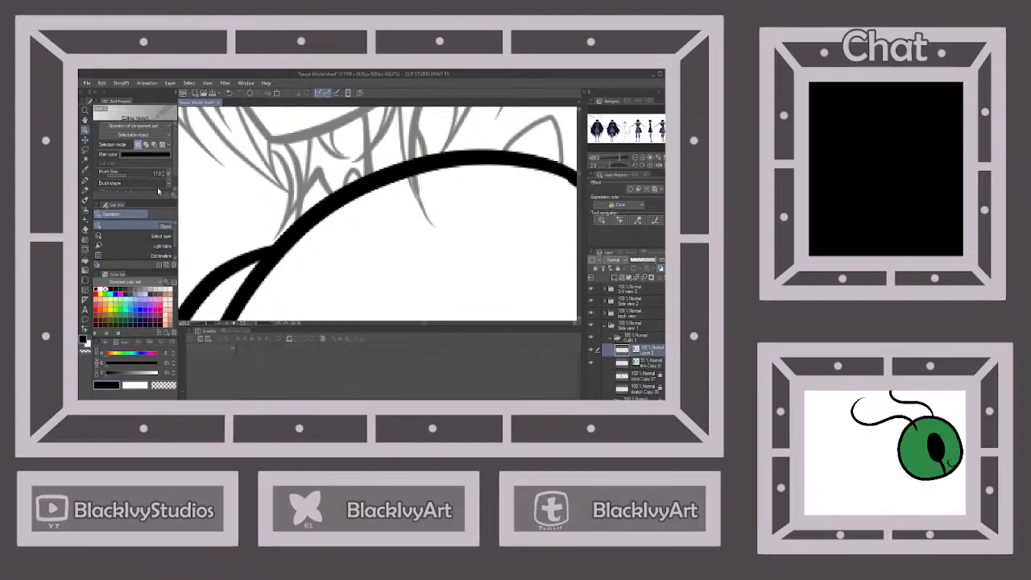
{"action": "key", "text": "e"}
{"action": "scroll", "coordinate": [403, 154], "scroll_direction": "up", "scroll_amount": 2}
{"action": "scroll", "coordinate": [405, 154], "scroll_direction": "down", "scroll_amount": 1}
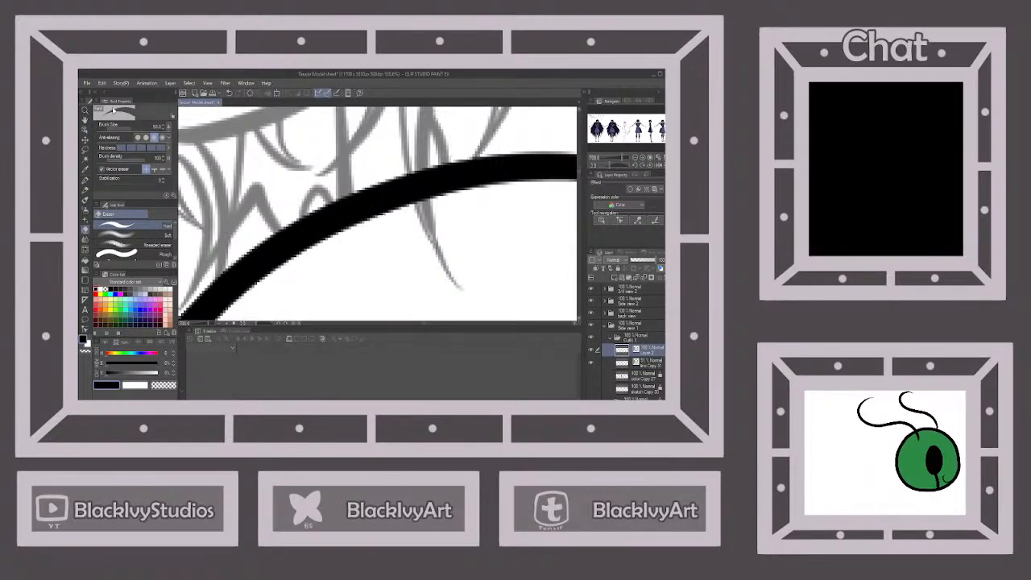
{"action": "scroll", "coordinate": [411, 165], "scroll_direction": "up", "scroll_amount": 1}
{"action": "left_click_drag", "start_coordinate": [413, 164], "coordinate": [430, 229]}
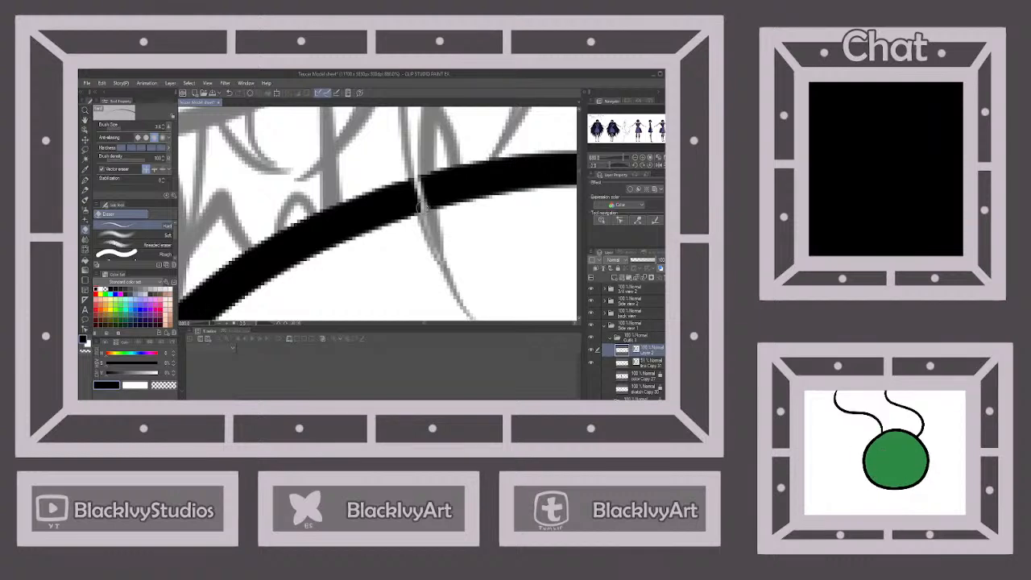
{"action": "scroll", "coordinate": [431, 229], "scroll_direction": "down", "scroll_amount": 5}
{"action": "scroll", "coordinate": [415, 213], "scroll_direction": "down", "scroll_amount": 5}
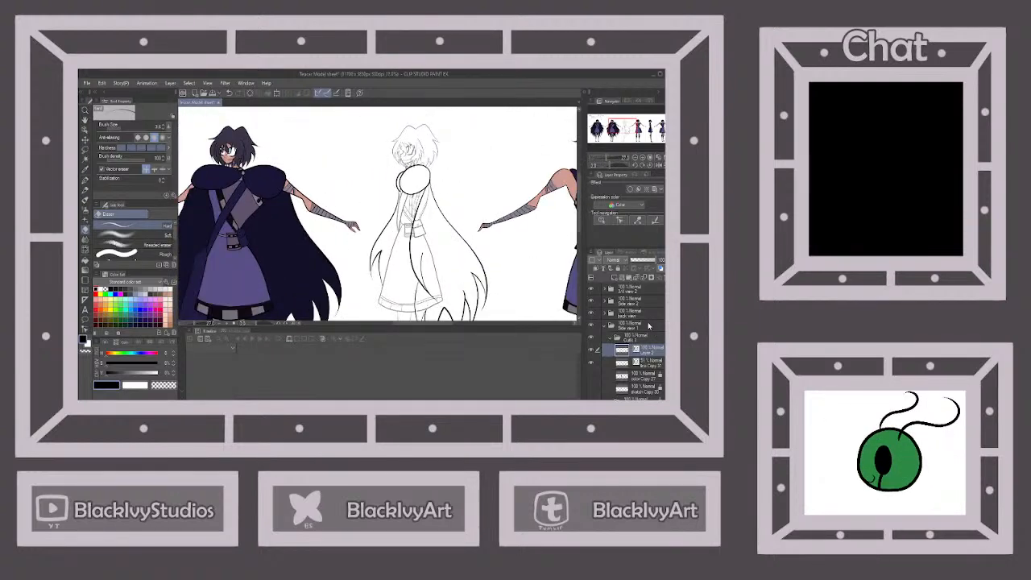
Lock the cloak layer and, on the body line layer, erase the rear skirt and hem lines covered by the cloak with a larger eraser.
{"action": "left_click", "coordinate": [649, 363]}
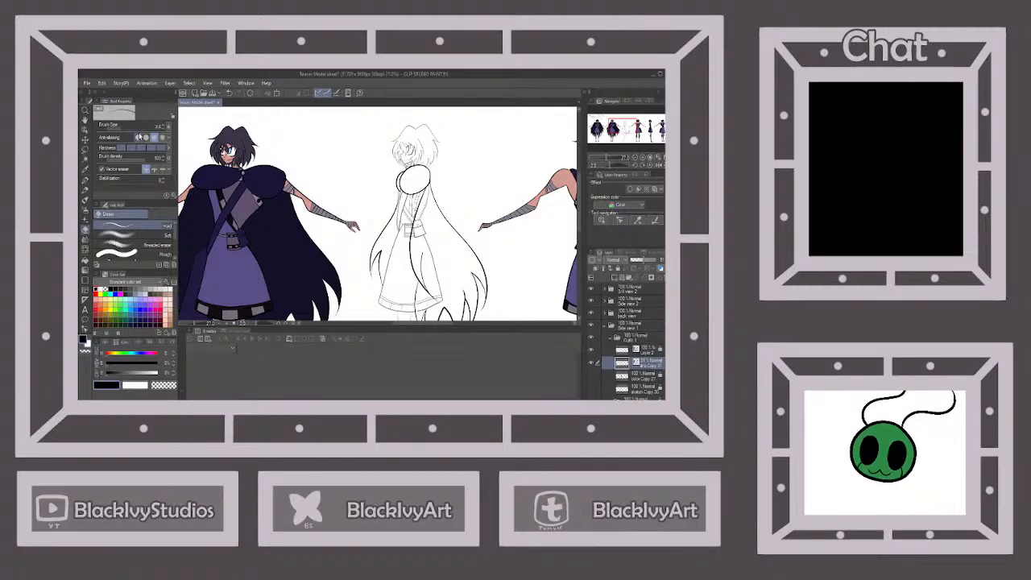
{"action": "scroll", "coordinate": [406, 162], "scroll_direction": "down", "scroll_amount": 2}
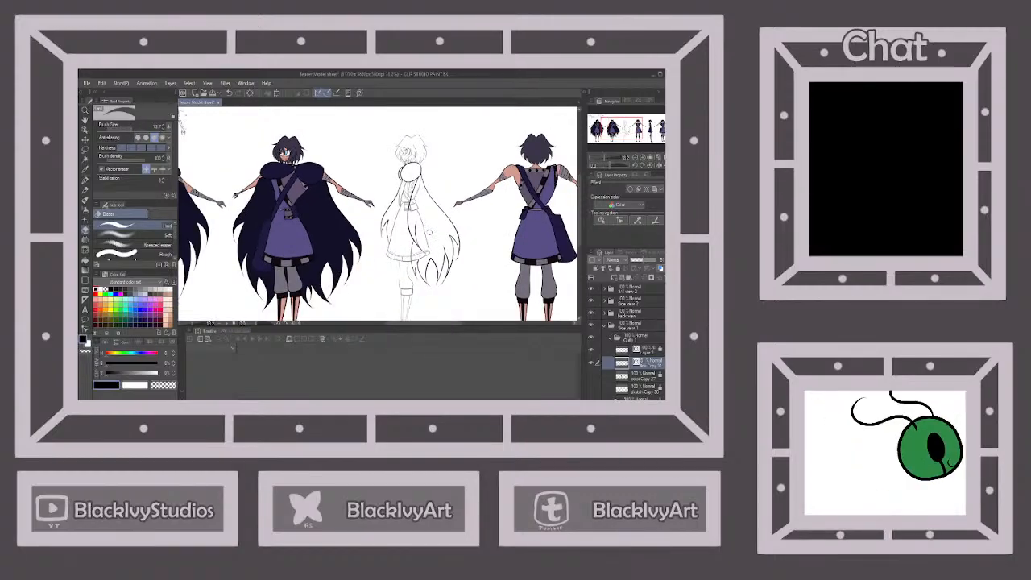
{"action": "scroll", "coordinate": [430, 232], "scroll_direction": "up", "scroll_amount": 5}
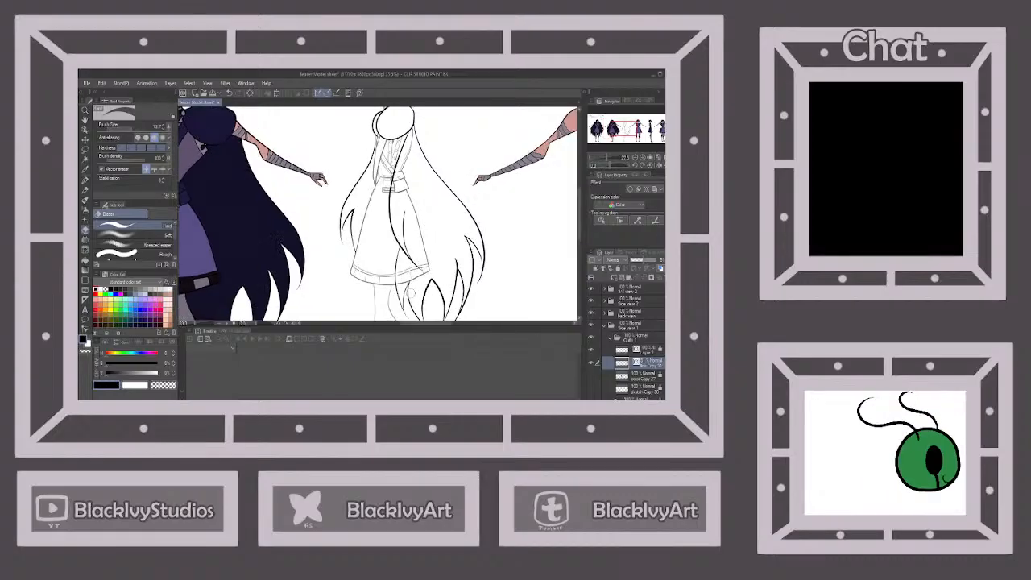
{"action": "mouse_move", "coordinate": [397, 246]}
{"action": "left_mouse_down"}
{"action": "mouse_move", "coordinate": [393, 274]}
{"action": "mouse_move", "coordinate": [455, 239]}
{"action": "mouse_move", "coordinate": [403, 247]}
{"action": "mouse_move", "coordinate": [453, 232]}
{"action": "mouse_move", "coordinate": [434, 211]}
{"action": "mouse_move", "coordinate": [421, 135]}
{"action": "left_mouse_up"}
{"action": "scroll", "coordinate": [425, 265], "scroll_direction": "down", "scroll_amount": 2}
Erase the belt pouch, upper skirt and back lines that lie behind the cloak's front edge.
{"action": "scroll", "coordinate": [424, 172], "scroll_direction": "up", "scroll_amount": 3}
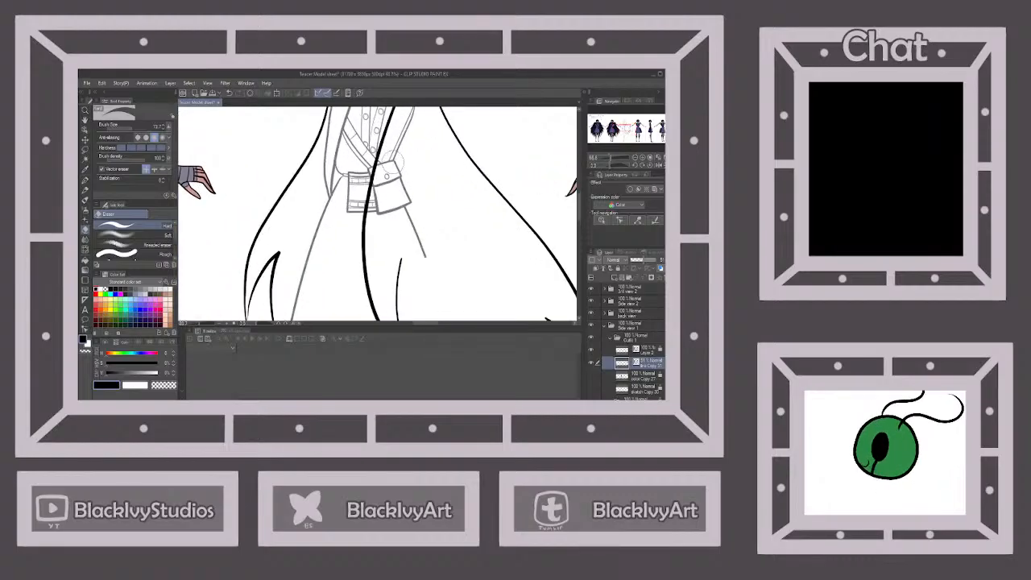
{"action": "mouse_move", "coordinate": [385, 179]}
{"action": "left_mouse_down"}
{"action": "mouse_move", "coordinate": [373, 232]}
{"action": "mouse_move", "coordinate": [413, 208]}
{"action": "mouse_move", "coordinate": [433, 264]}
{"action": "mouse_move", "coordinate": [403, 182]}
{"action": "left_mouse_up"}
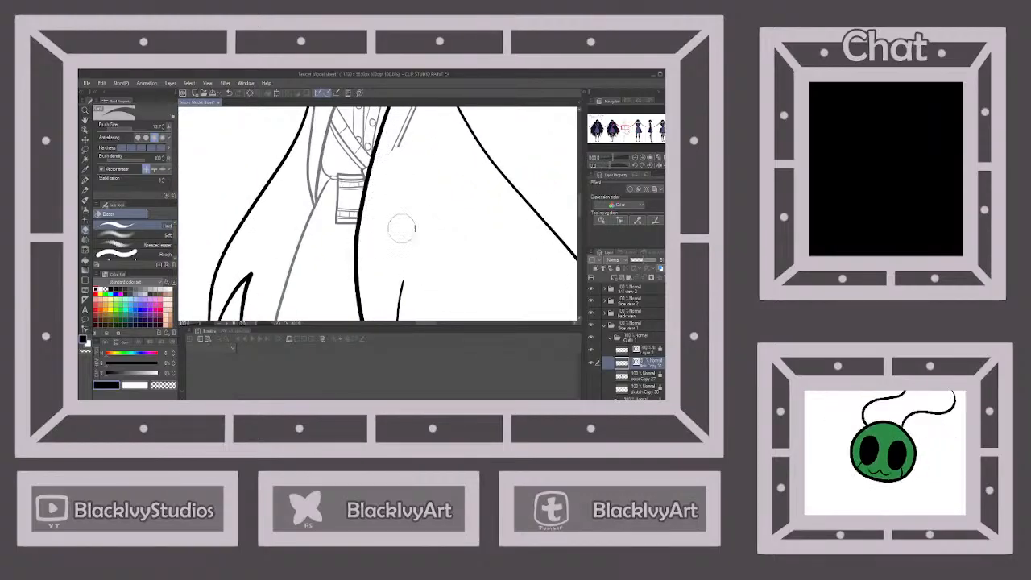
{"action": "scroll", "coordinate": [406, 251], "scroll_direction": "down", "scroll_amount": 3}
{"action": "scroll", "coordinate": [418, 139], "scroll_direction": "up", "scroll_amount": 3}
{"action": "left_click_drag", "start_coordinate": [419, 139], "coordinate": [396, 237]}
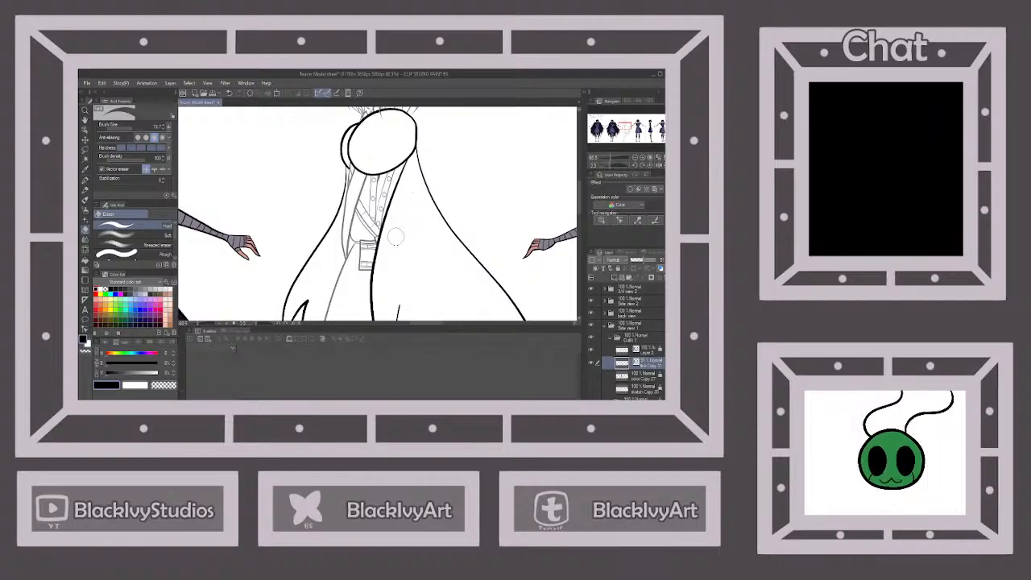
{"action": "scroll", "coordinate": [418, 218], "scroll_direction": "down", "scroll_amount": 4}
{"action": "scroll", "coordinate": [419, 202], "scroll_direction": "down", "scroll_amount": 2}
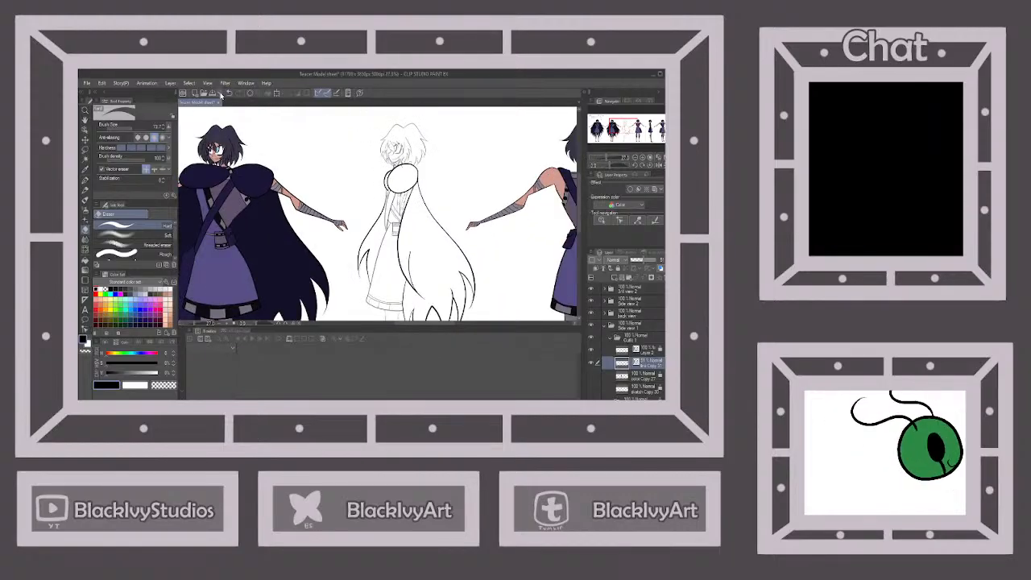
Save the model sheet and set the body line layer's opacity to 100%.
{"action": "left_click", "coordinate": [214, 93]}
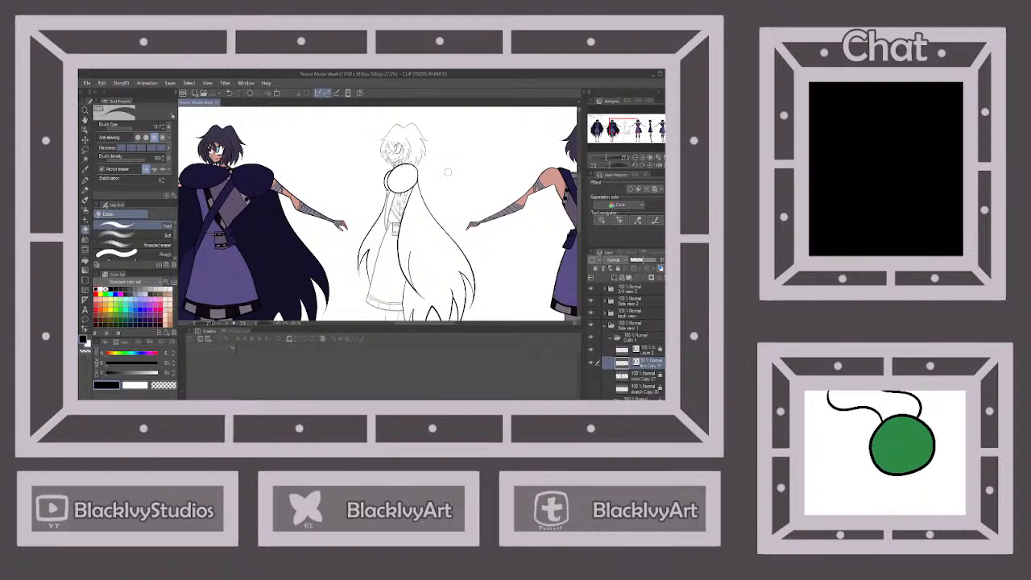
{"action": "scroll", "coordinate": [445, 170], "scroll_direction": "down", "scroll_amount": 1}
{"action": "scroll", "coordinate": [445, 170], "scroll_direction": "down", "scroll_amount": 2}
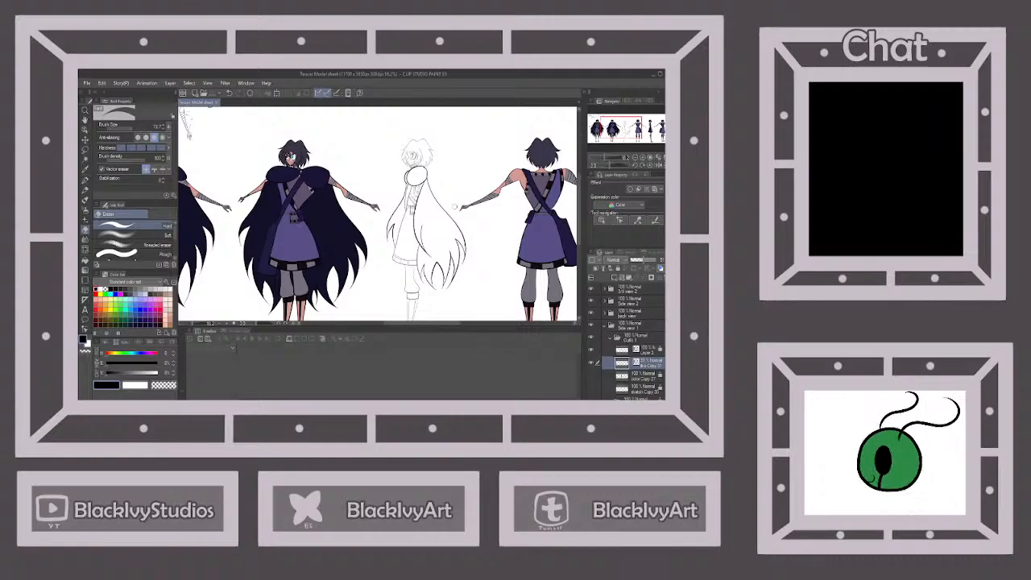
{"action": "left_click", "coordinate": [654, 259]}
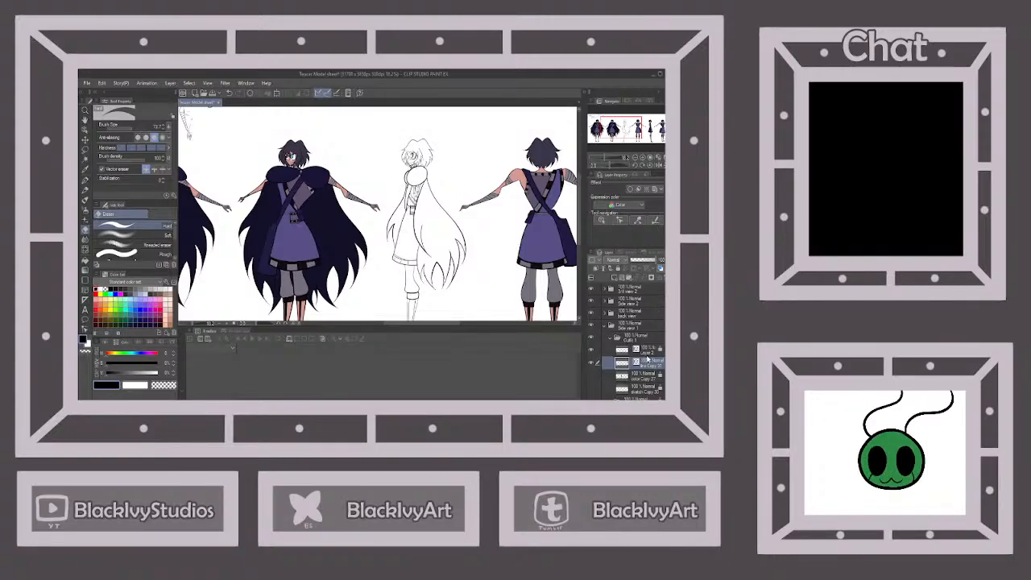
{"action": "scroll", "coordinate": [420, 216], "scroll_direction": "down", "scroll_amount": 2}
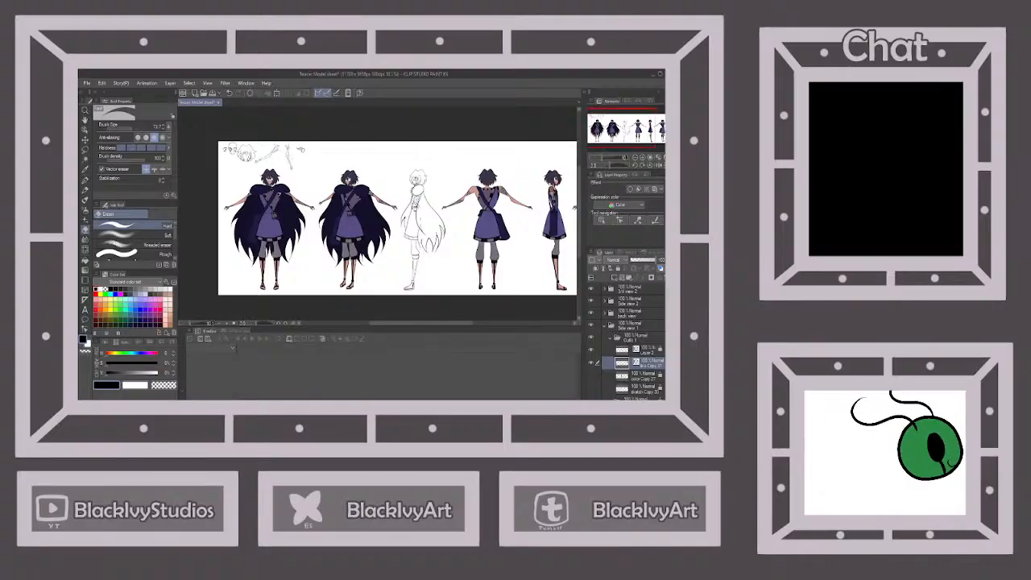
{"action": "scroll", "coordinate": [443, 213], "scroll_direction": "up", "scroll_amount": 5}
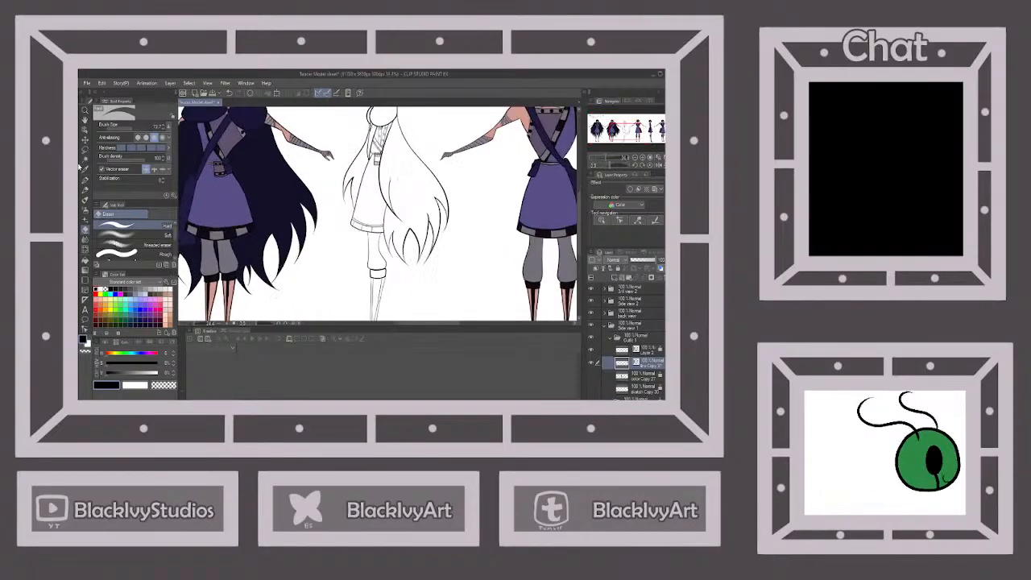
Unlock the cloak layer, select the pointed strand strokes at the cloak's lower hem together and pull them further down.
{"action": "left_click", "coordinate": [85, 129]}
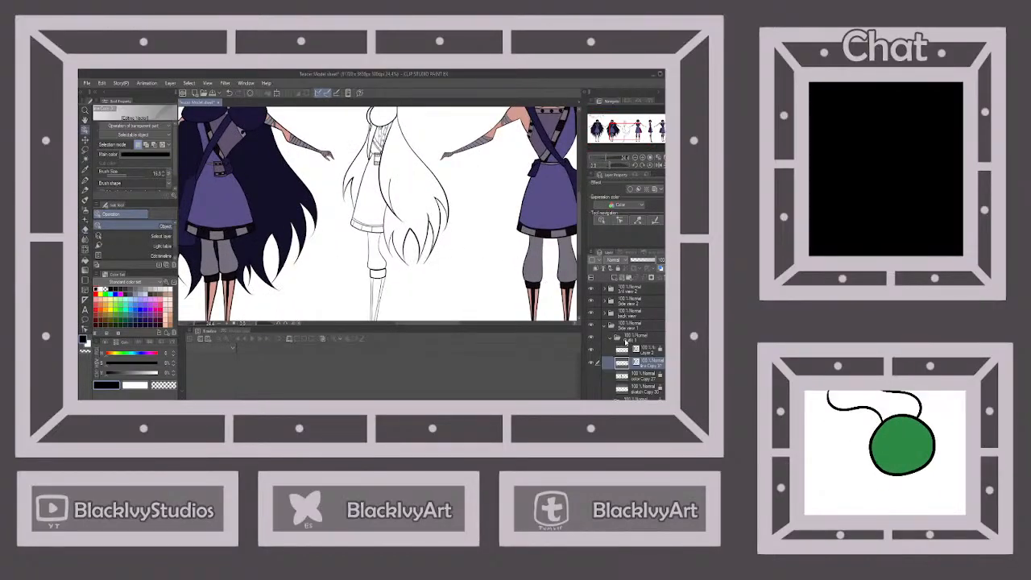
{"action": "left_click", "coordinate": [648, 348]}
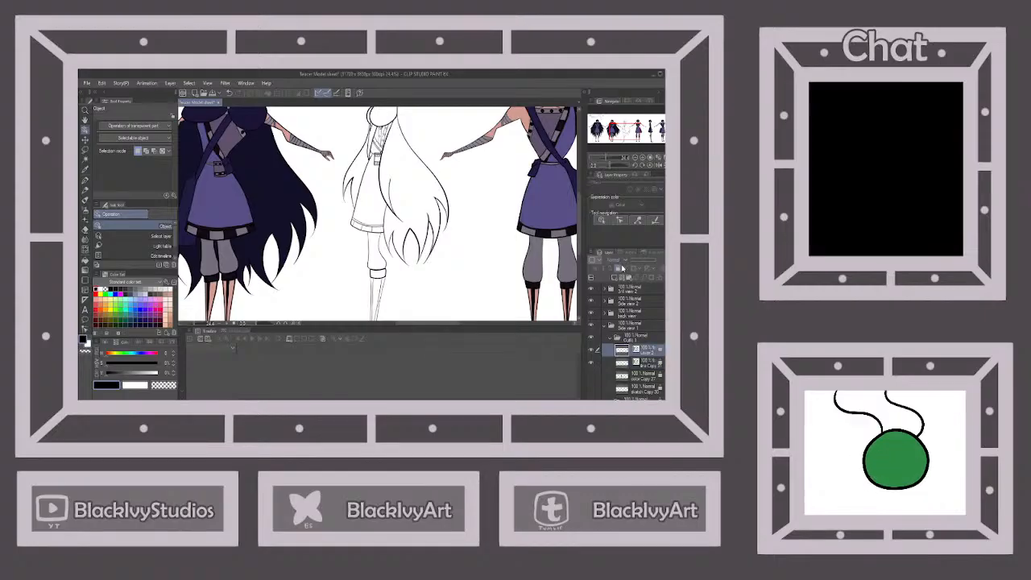
{"action": "scroll", "coordinate": [408, 242], "scroll_direction": "up", "scroll_amount": 2}
{"action": "left_click", "coordinate": [413, 251]}
{"action": "left_click", "coordinate": [421, 245], "text": "shift"}
{"action": "left_click", "coordinate": [389, 246], "text": "shift"}
{"action": "left_click_drag", "start_coordinate": [406, 278], "coordinate": [404, 299]}
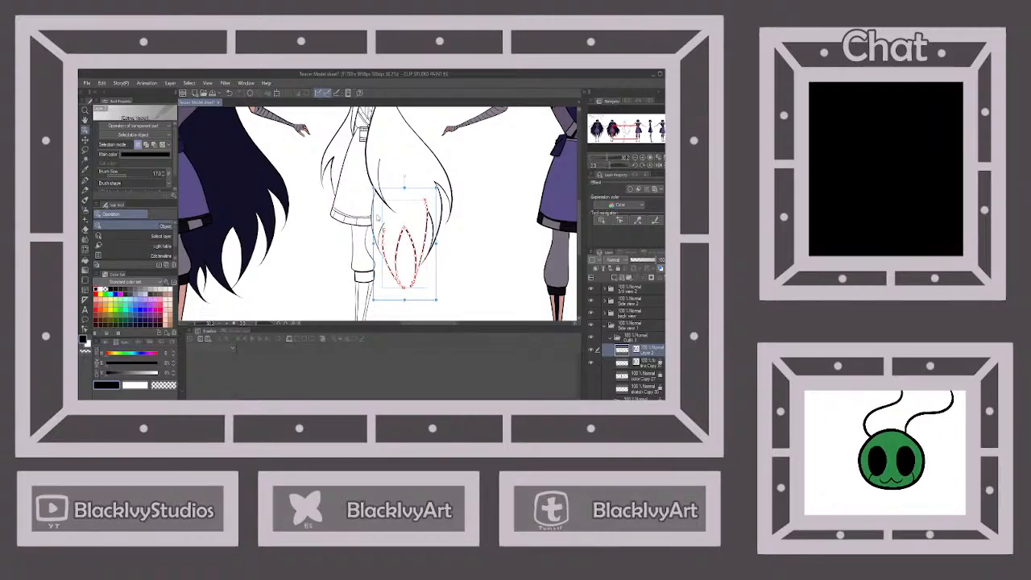
Select the front edge strokes of the cloak's lower hem beside the leg and stretch them further down.
{"action": "left_click", "coordinate": [381, 226]}
{"action": "left_click", "coordinate": [377, 239]}
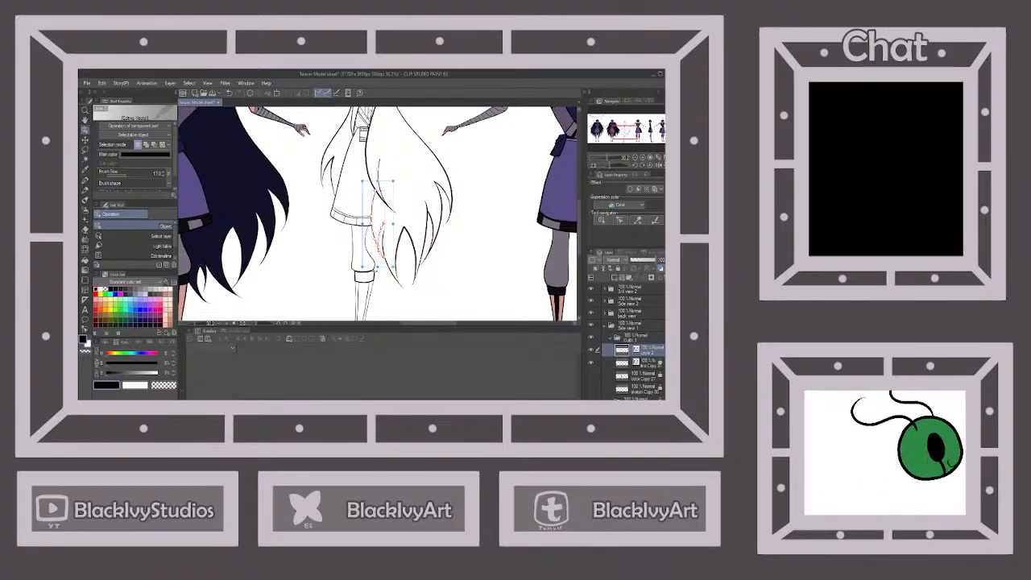
{"action": "left_click_drag", "start_coordinate": [378, 267], "coordinate": [377, 281]}
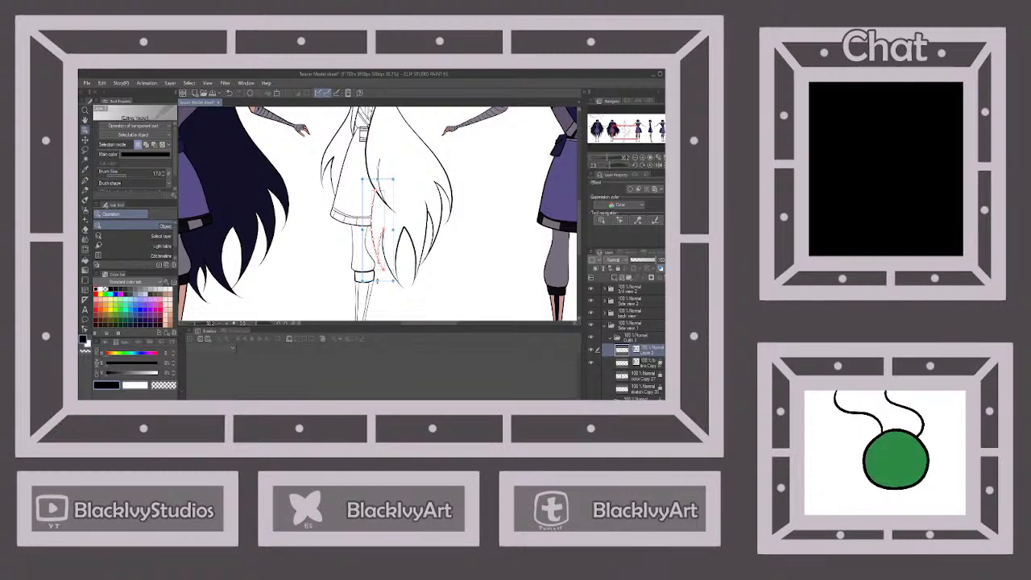
{"action": "left_click", "coordinate": [468, 266]}
{"action": "scroll", "coordinate": [485, 241], "scroll_direction": "down", "scroll_amount": 2}
{"action": "scroll", "coordinate": [487, 240], "scroll_direction": "down", "scroll_amount": 1}
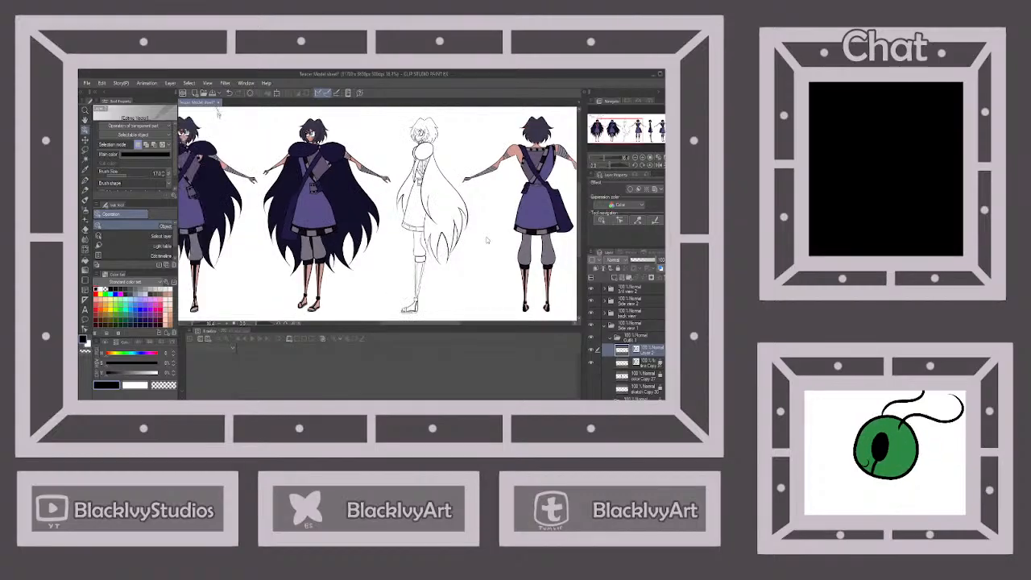
Select the central pointed strands of the cloak's hem together, stretch them downward and widen them slightly on both sides.
{"action": "scroll", "coordinate": [486, 240], "scroll_direction": "up", "scroll_amount": 3}
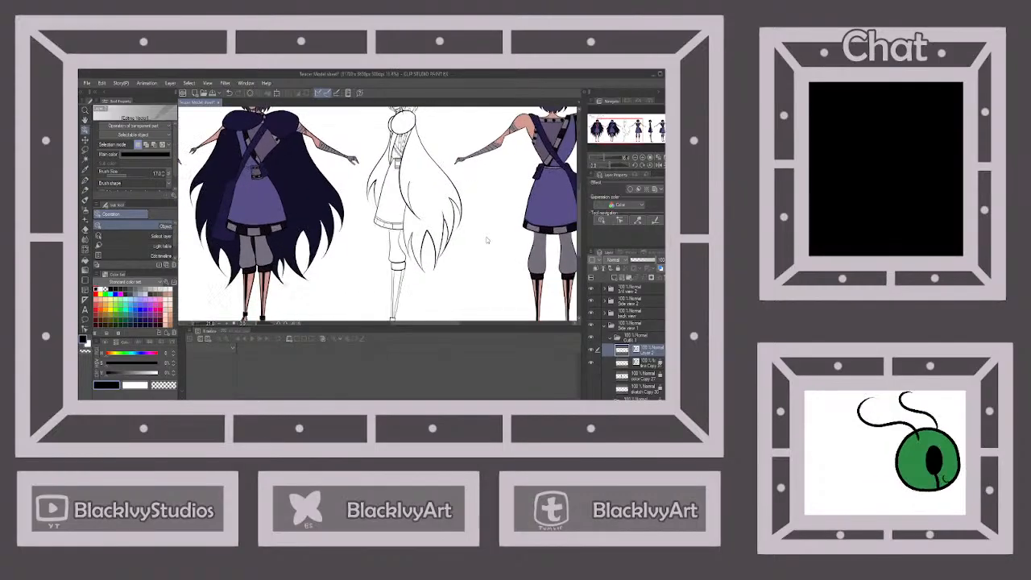
{"action": "left_click", "coordinate": [438, 238]}
{"action": "left_click", "coordinate": [407, 269], "text": "shift"}
{"action": "left_click_drag", "start_coordinate": [417, 292], "coordinate": [416, 308]}
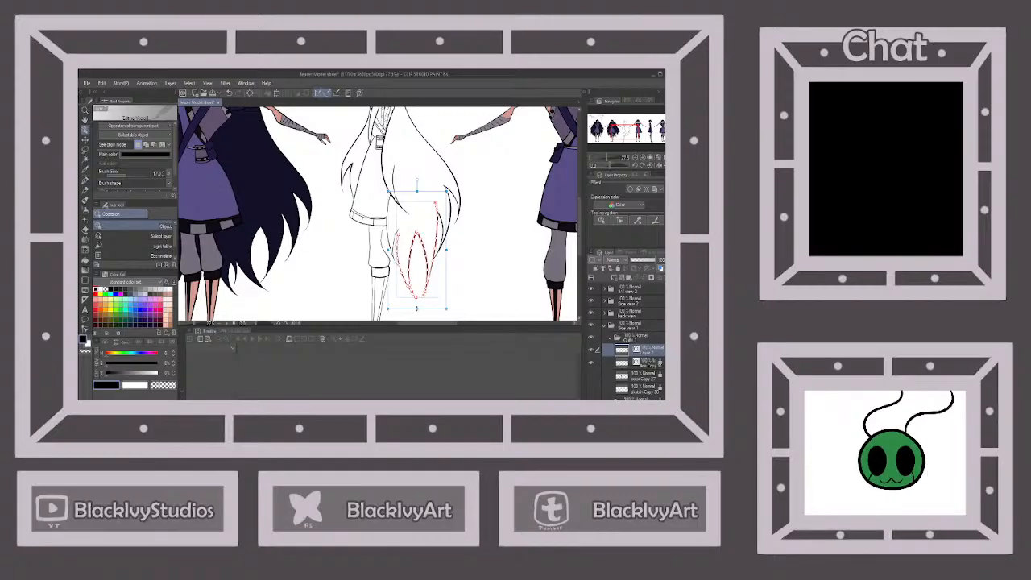
{"action": "left_click_drag", "start_coordinate": [389, 249], "coordinate": [386, 250]}
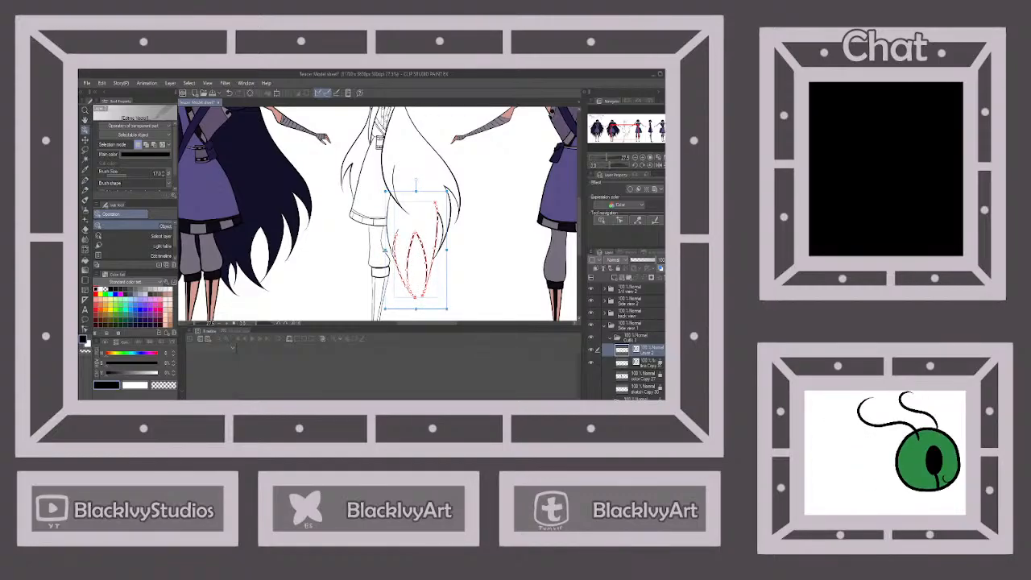
{"action": "scroll", "coordinate": [487, 241], "scroll_direction": "up", "scroll_amount": 3}
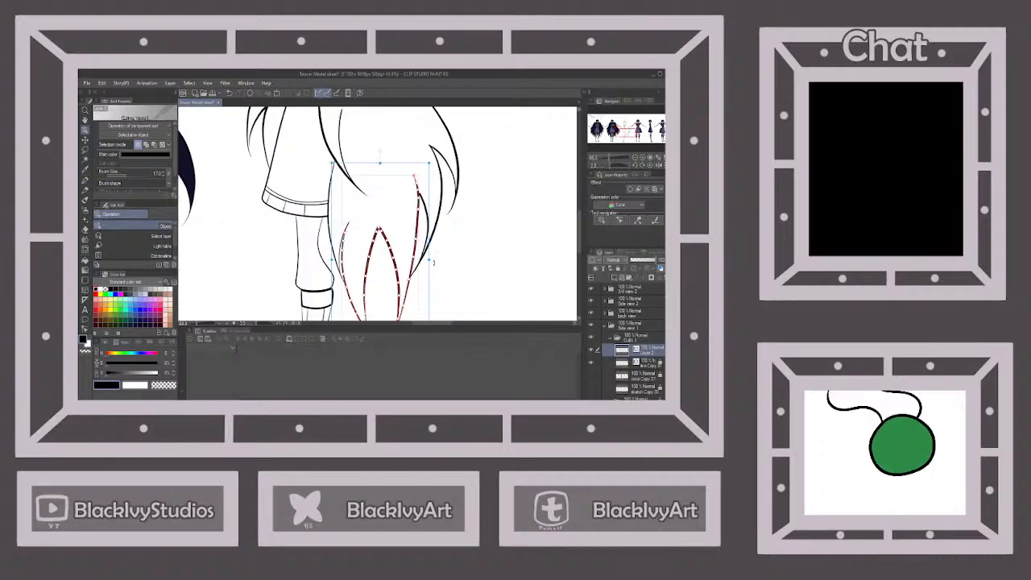
{"action": "left_click_drag", "start_coordinate": [427, 258], "coordinate": [430, 260]}
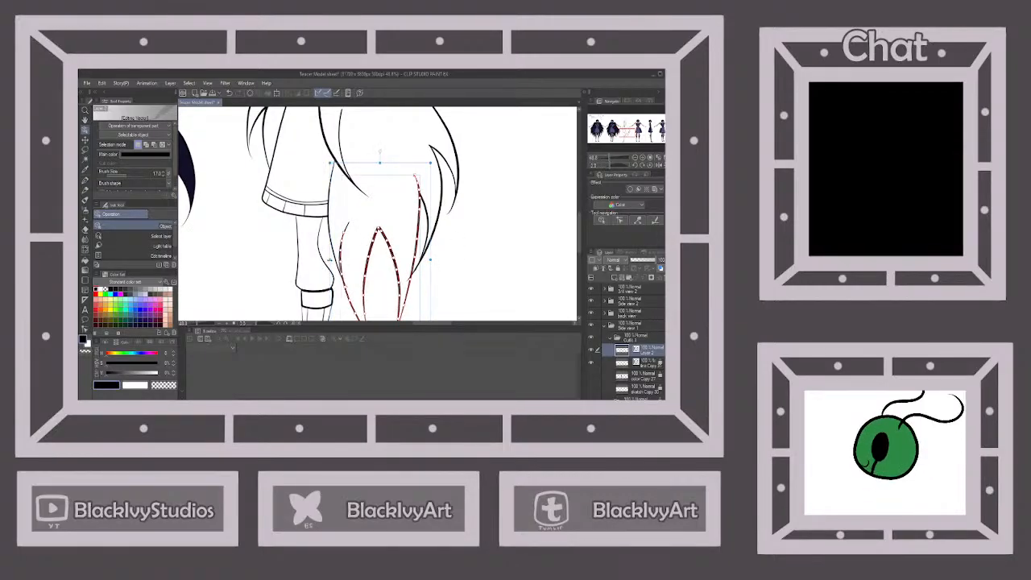
{"action": "left_click", "coordinate": [474, 236]}
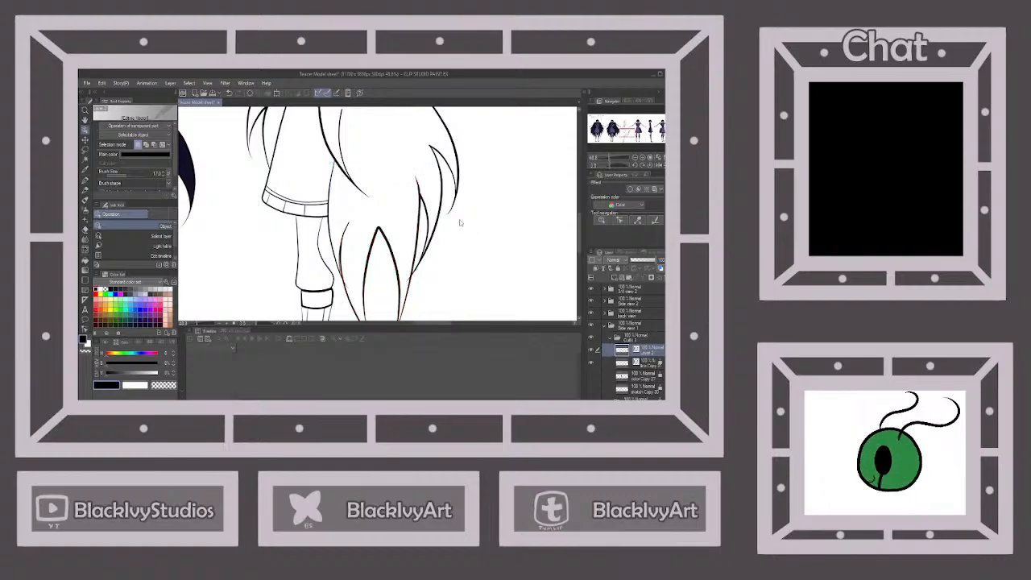
{"action": "scroll", "coordinate": [464, 226], "scroll_direction": "down", "scroll_amount": 3}
{"action": "scroll", "coordinate": [426, 238], "scroll_direction": "up", "scroll_amount": 1}
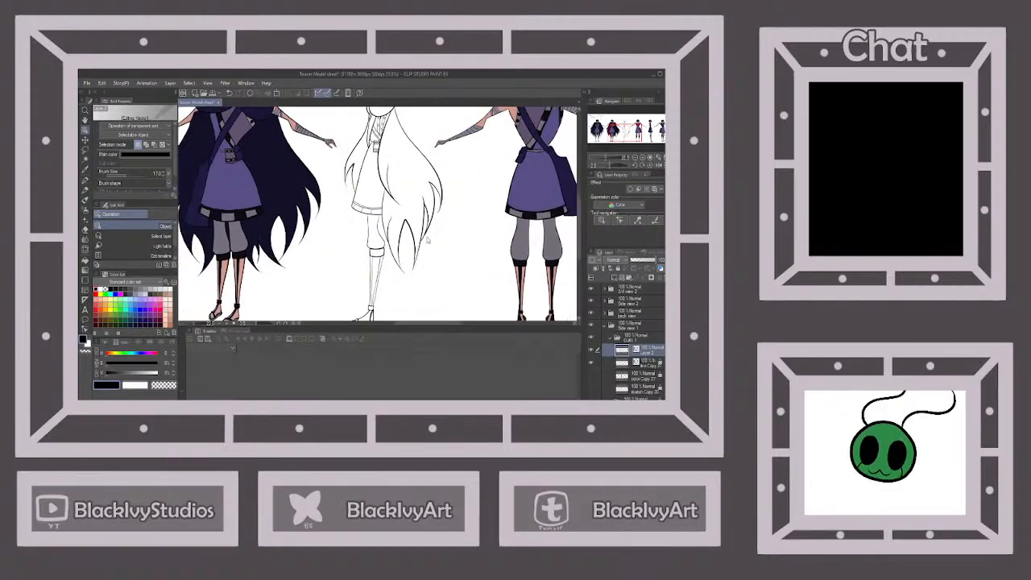
Shorten the short inner strand line near the cloak's front edge and adjust the position of the neighbouring front stroke.
{"action": "scroll", "coordinate": [427, 239], "scroll_direction": "up", "scroll_amount": 3}
{"action": "left_click", "coordinate": [385, 229]}
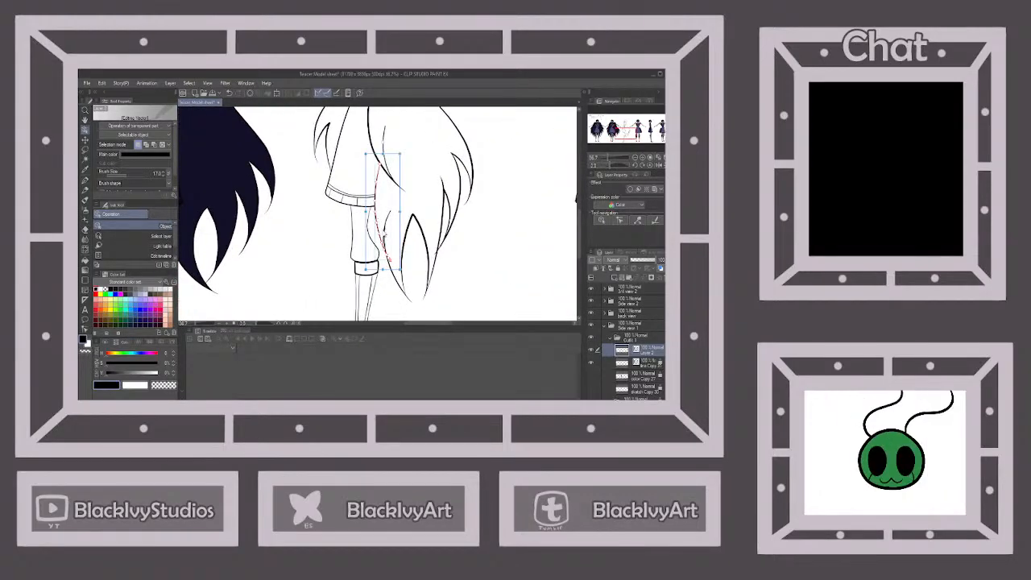
{"action": "scroll", "coordinate": [396, 227], "scroll_direction": "up", "scroll_amount": 3}
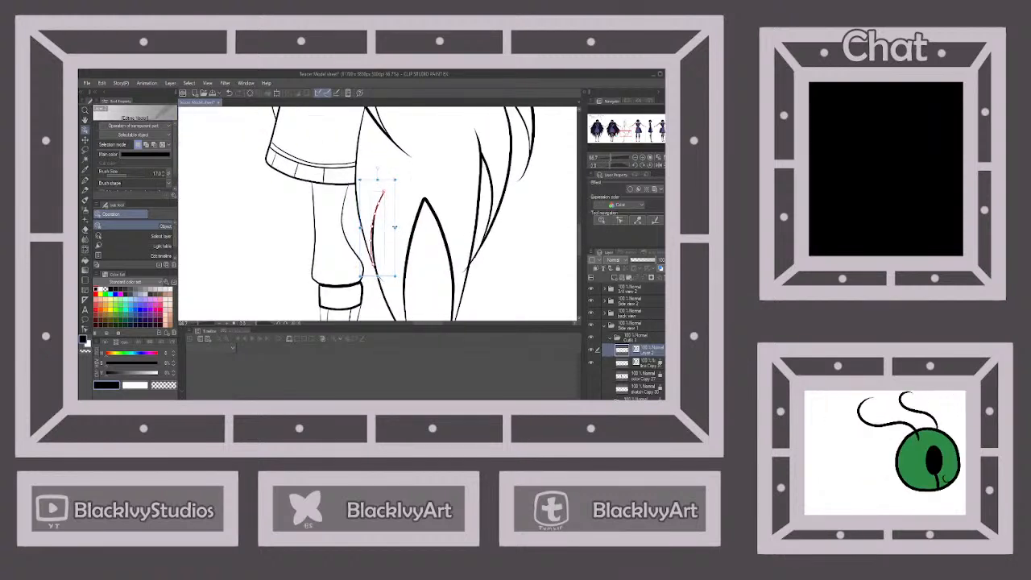
{"action": "mouse_move", "coordinate": [378, 179]}
{"action": "left_mouse_down"}
{"action": "mouse_move", "coordinate": [377, 202]}
{"action": "mouse_move", "coordinate": [377, 187]}
{"action": "left_mouse_up"}
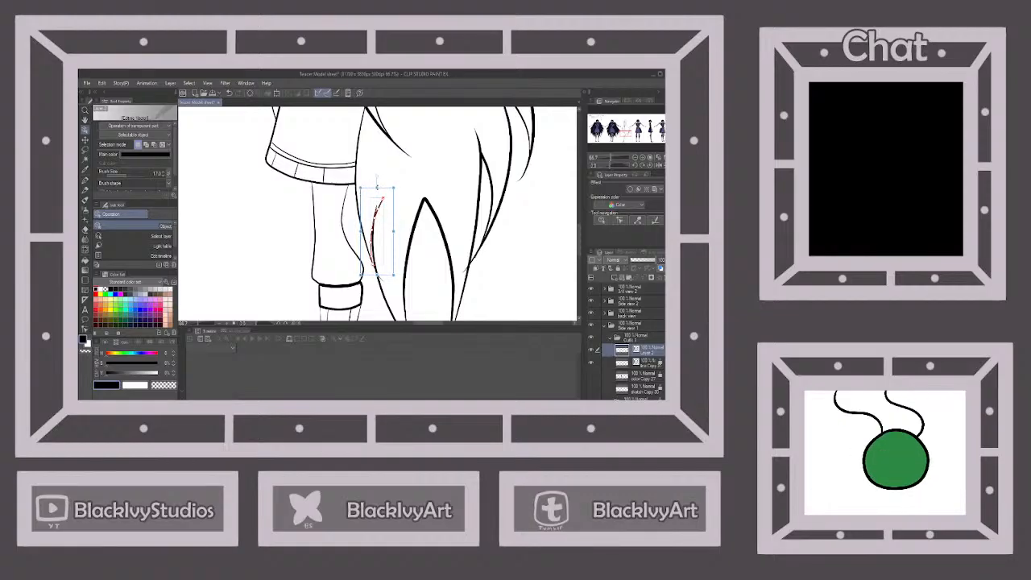
{"action": "left_click", "coordinate": [406, 313]}
{"action": "left_click", "coordinate": [369, 240]}
{"action": "scroll", "coordinate": [393, 271], "scroll_direction": "down", "scroll_amount": 3}
{"action": "left_click_drag", "start_coordinate": [400, 148], "coordinate": [381, 152]}
{"action": "left_click", "coordinate": [498, 254]}
Draw a short curved line with the line art pen to close the small tattered notch at the cloak's front hem.
{"action": "key", "text": "p"}
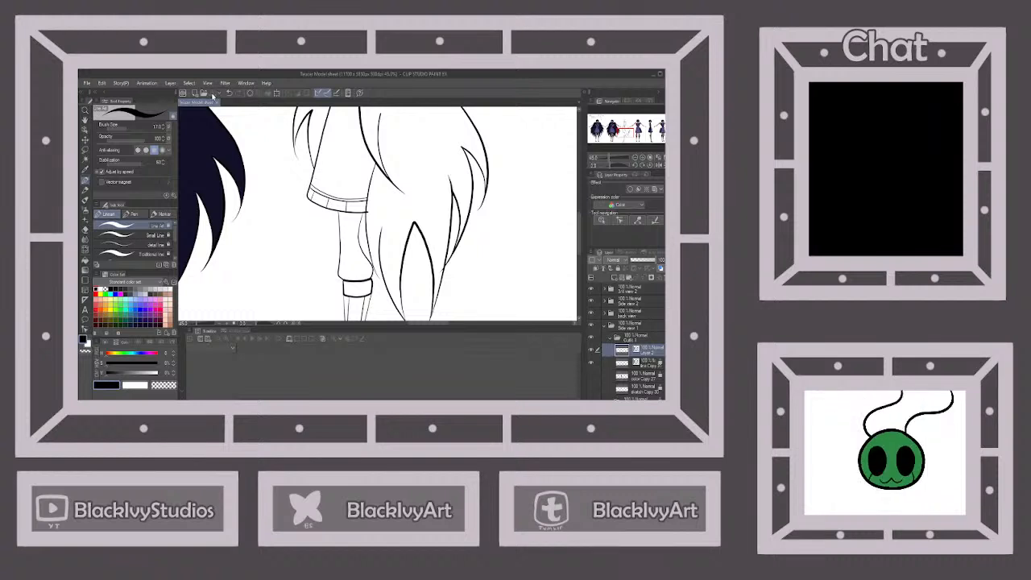
{"action": "left_click_drag", "start_coordinate": [382, 252], "coordinate": [409, 258]}
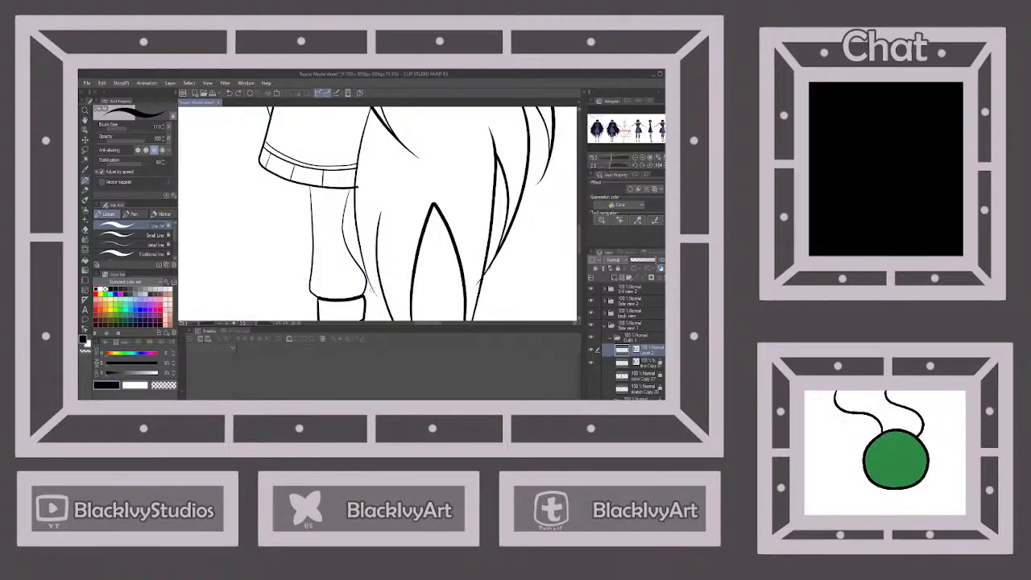
{"action": "left_click_drag", "start_coordinate": [366, 284], "coordinate": [378, 225]}
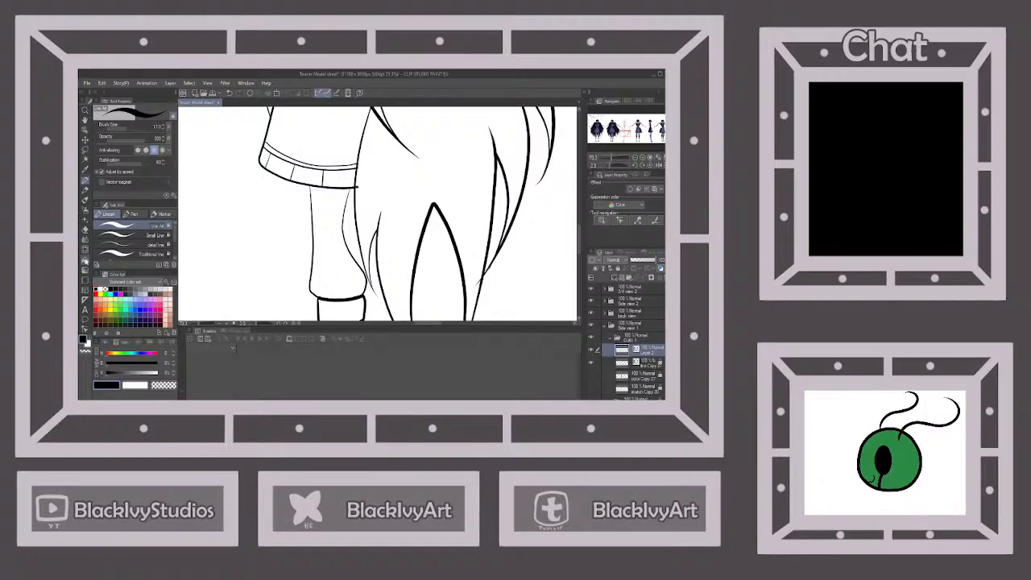
{"action": "scroll", "coordinate": [426, 236], "scroll_direction": "down", "scroll_amount": 4}
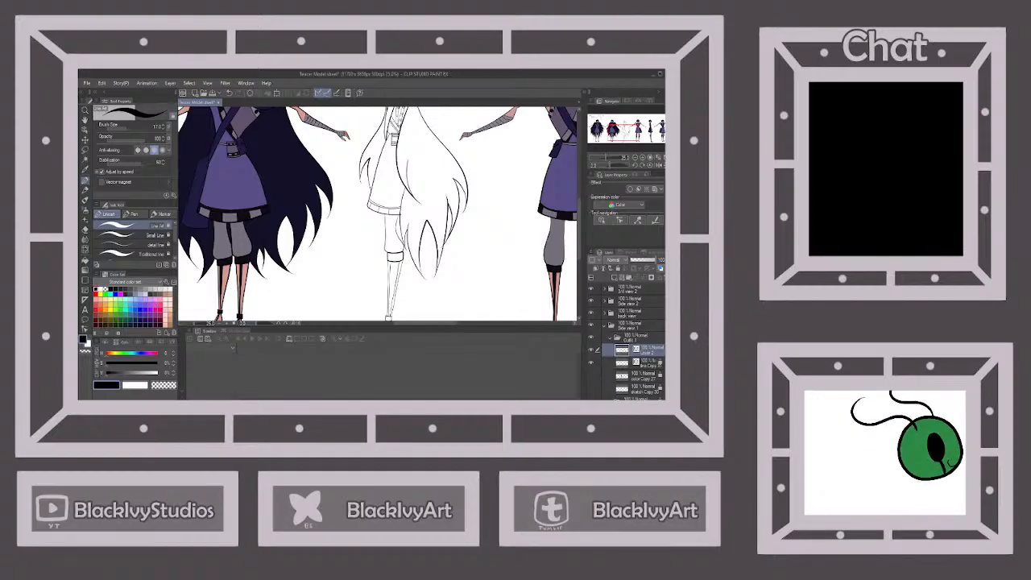
Unlock the body line layer and erase the end of the skirt's hem line that extends past the cloak's front edge.
{"action": "left_click", "coordinate": [659, 366]}
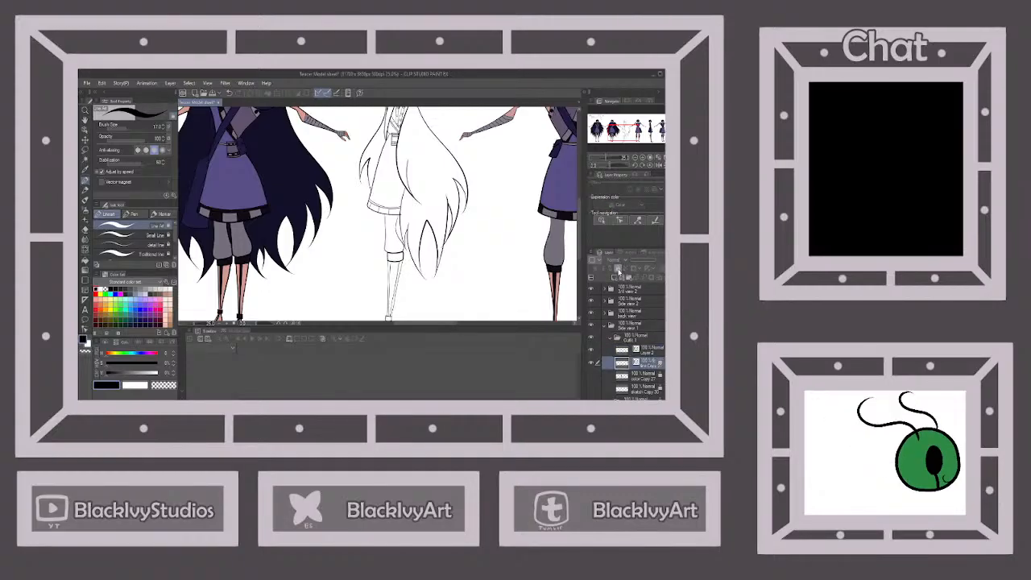
{"action": "left_click", "coordinate": [85, 232]}
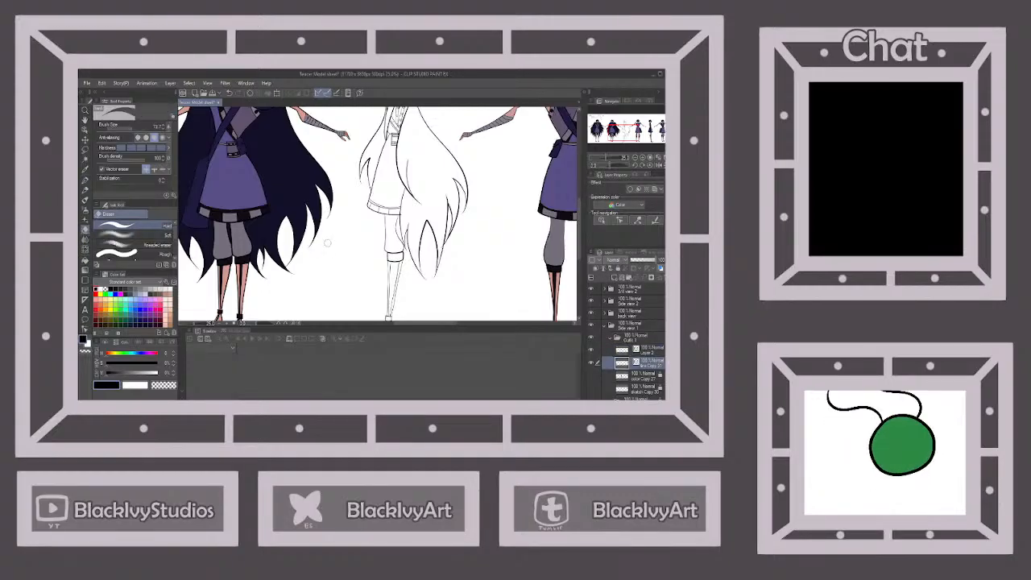
{"action": "scroll", "coordinate": [410, 226], "scroll_direction": "up", "scroll_amount": 2}
{"action": "scroll", "coordinate": [422, 178], "scroll_direction": "up", "scroll_amount": 5}
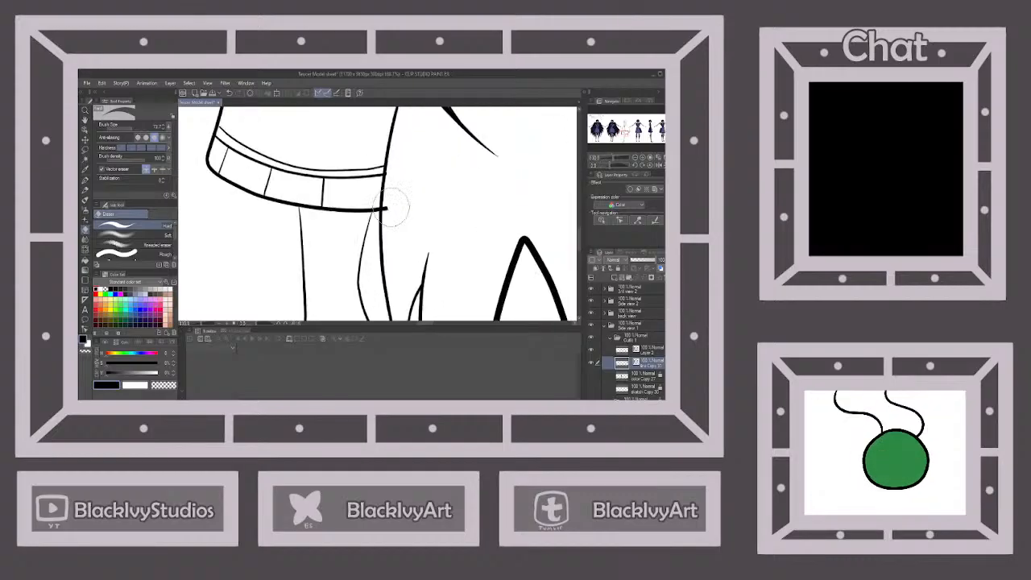
{"action": "left_click", "coordinate": [401, 210]}
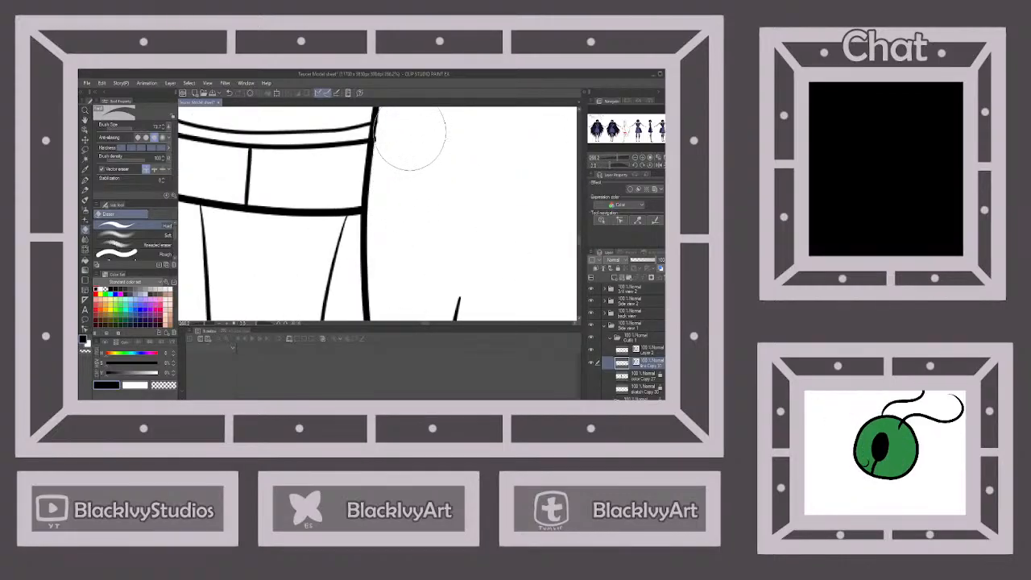
{"action": "scroll", "coordinate": [395, 186], "scroll_direction": "down", "scroll_amount": 3}
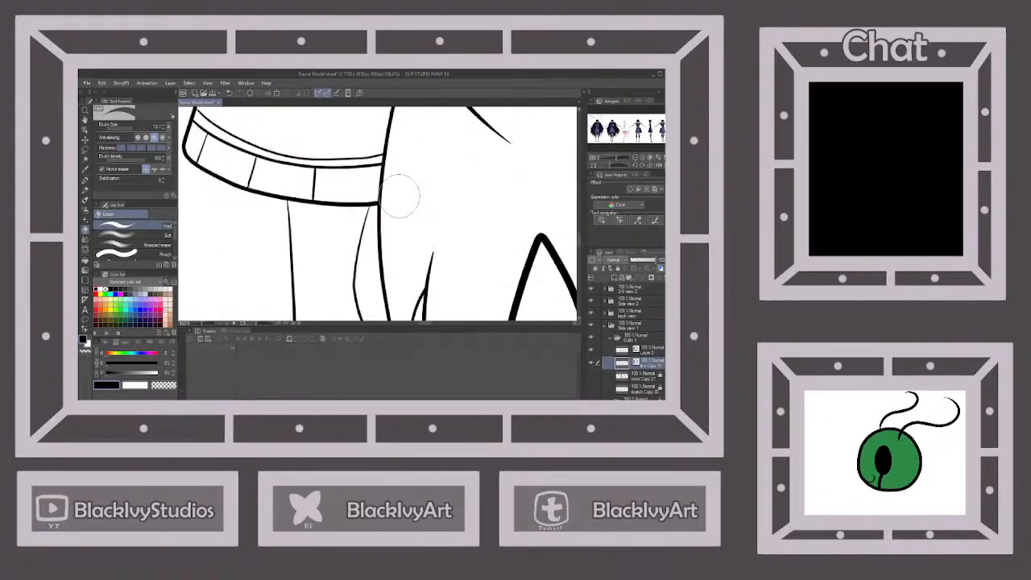
Try to merge the cloak layer into the body line layer below it.
{"action": "left_click", "coordinate": [653, 349]}
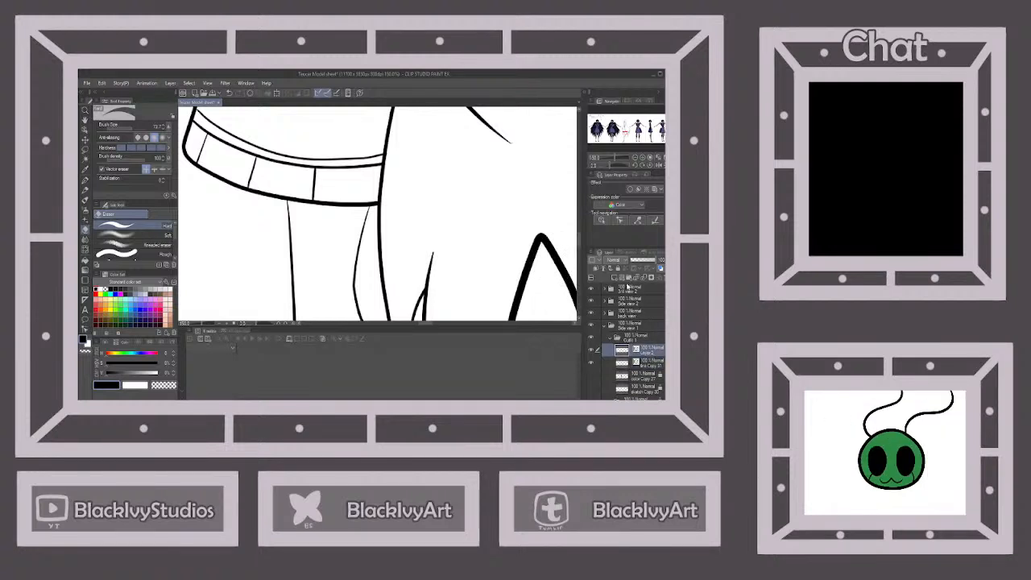
{"action": "left_click", "coordinate": [644, 278]}
{"action": "scroll", "coordinate": [437, 256], "scroll_direction": "down", "scroll_amount": 2}
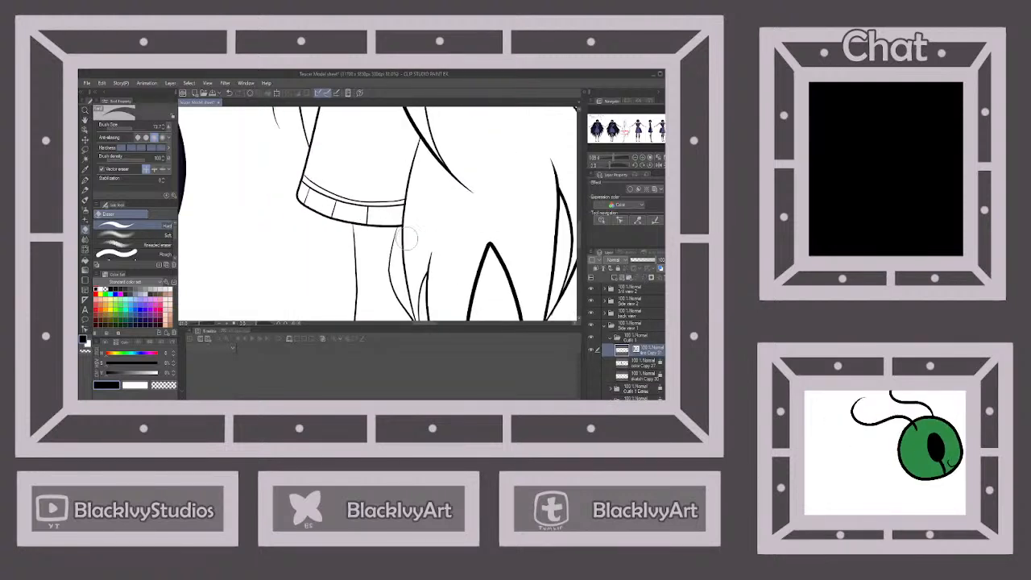
{"action": "scroll", "coordinate": [418, 245], "scroll_direction": "down", "scroll_amount": 3}
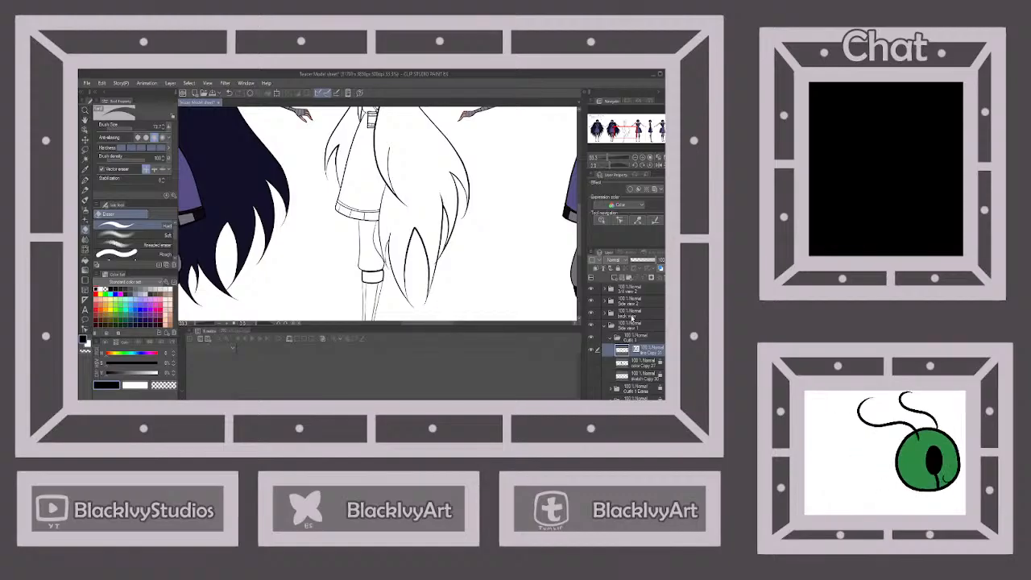
{"action": "key", "text": "ctrl+z"}
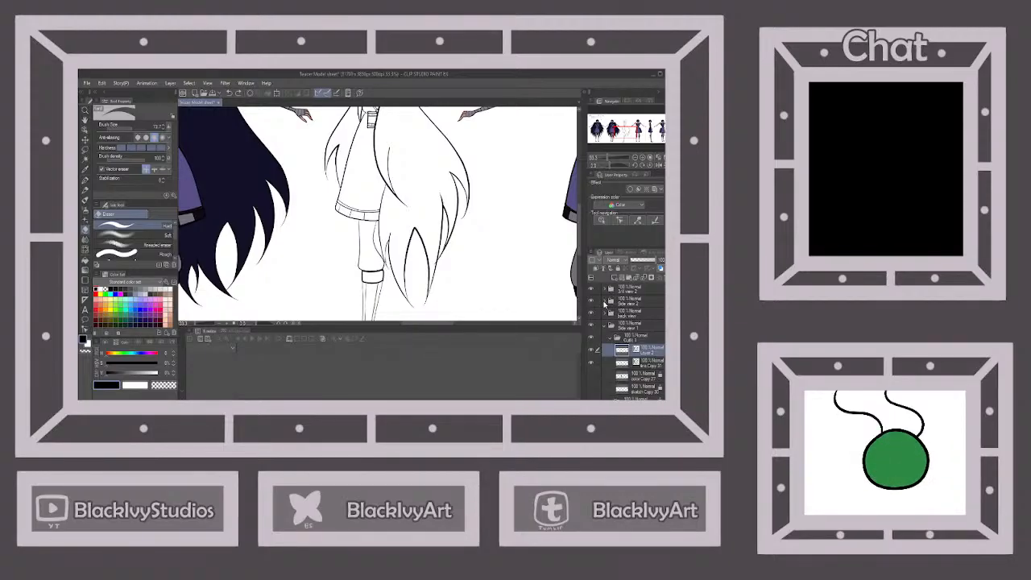
In the Side view 2 folder, duplicate the Outfit 1 Extra folder, unlock the copy, rename it Outfit 1 and hide the original.
{"action": "left_click", "coordinate": [610, 303]}
{"action": "left_click", "coordinate": [636, 316]}
{"action": "key", "text": "ctrl+v"}
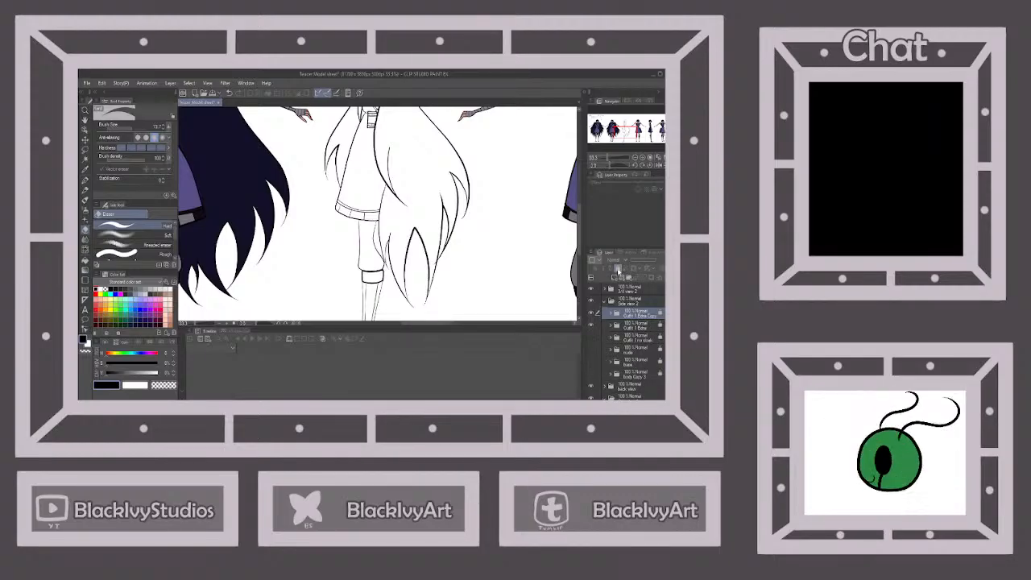
{"action": "left_click", "coordinate": [646, 317]}
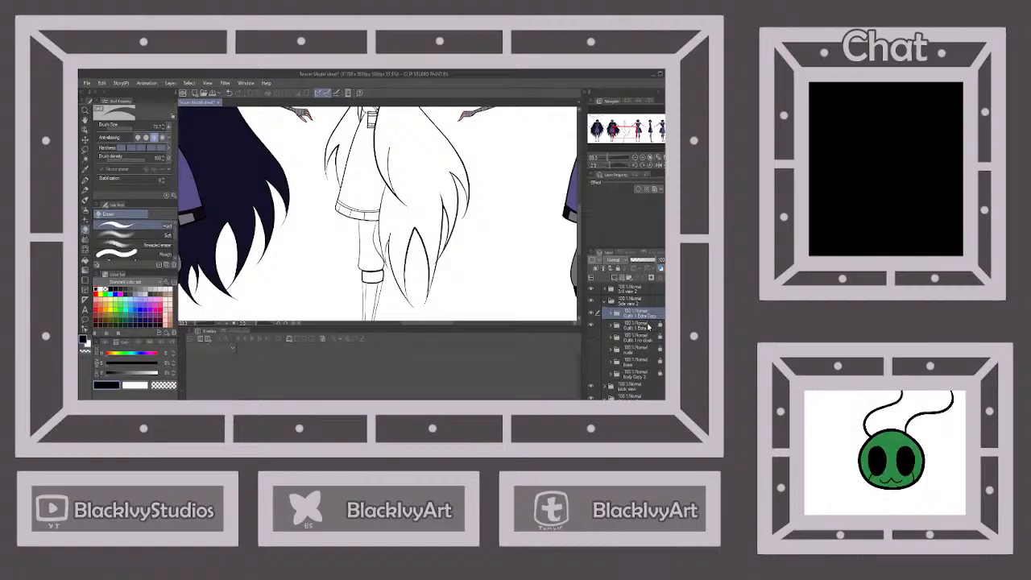
{"action": "key", "text": "Return"}
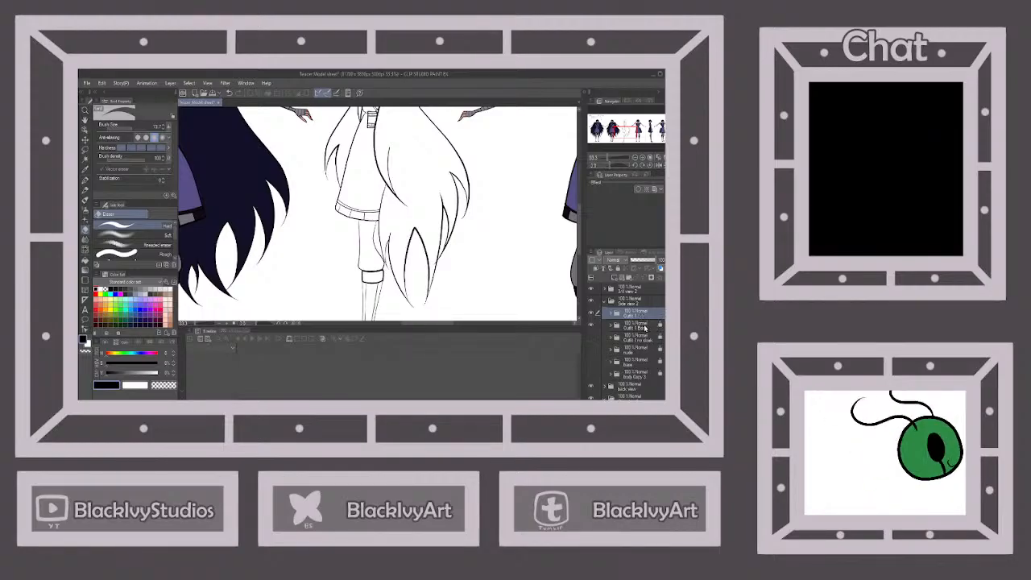
{"action": "left_click", "coordinate": [591, 325]}
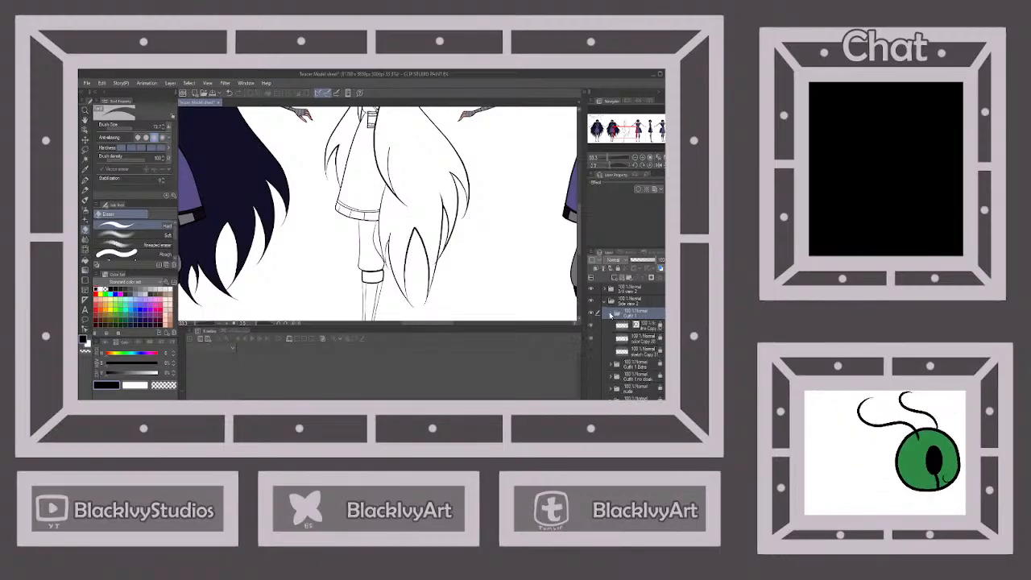
Copy the cloak layer from Side view 1 and paste it above the line layer in Side view 2's Outfit 1 folder.
{"action": "left_click", "coordinate": [611, 315]}
{"action": "scroll", "coordinate": [621, 352], "scroll_direction": "down", "scroll_amount": 3}
{"action": "left_click", "coordinate": [657, 372]}
{"action": "scroll", "coordinate": [654, 354], "scroll_direction": "up", "scroll_amount": 5}
{"action": "left_click", "coordinate": [640, 319]}
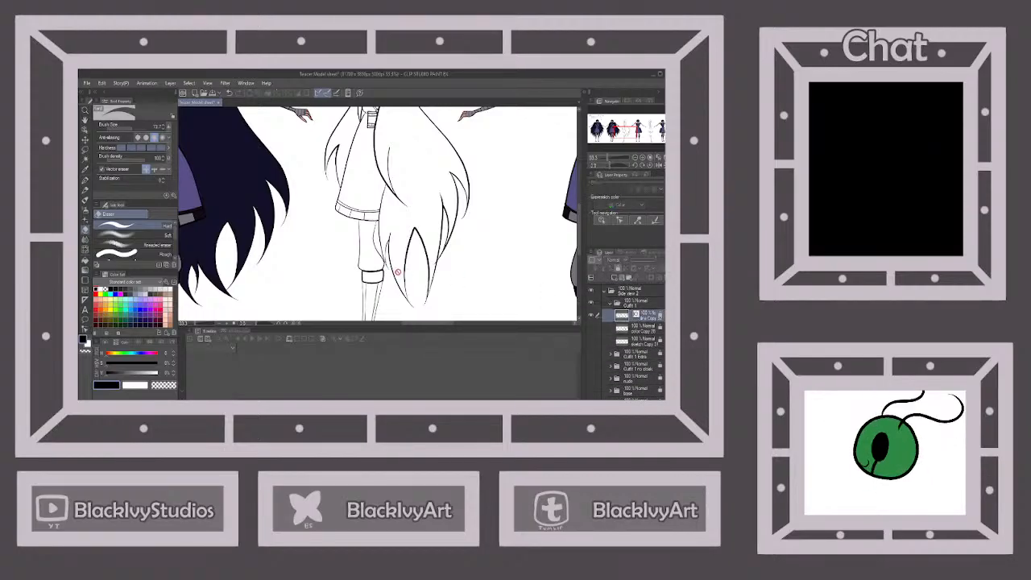
{"action": "key", "text": "ctrl+0"}
{"action": "key", "text": "ctrl+v"}
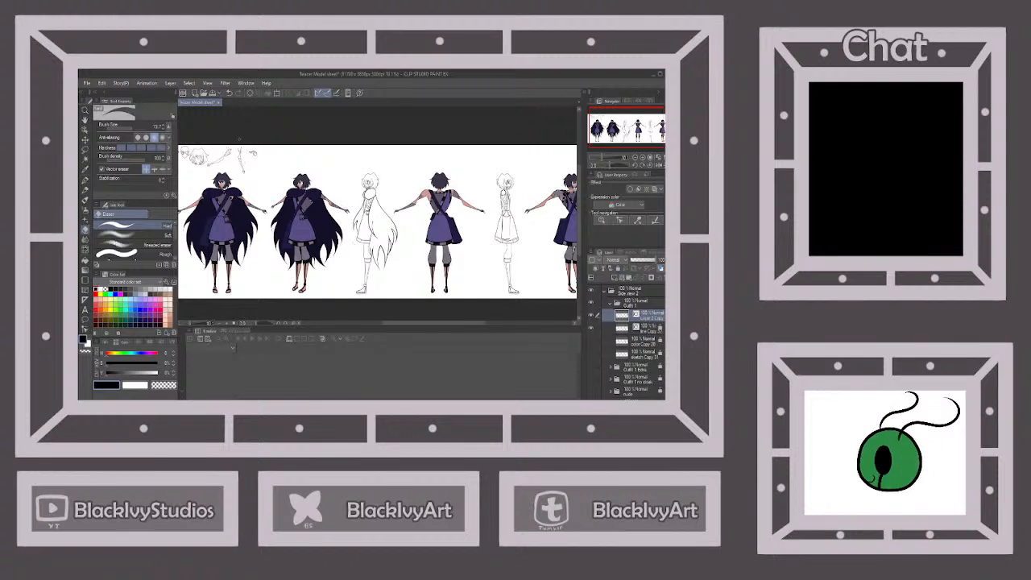
Mirror the pasted cloak horizontally and move it onto the Side view 2 figure's shoulders.
{"action": "left_click", "coordinate": [101, 83]}
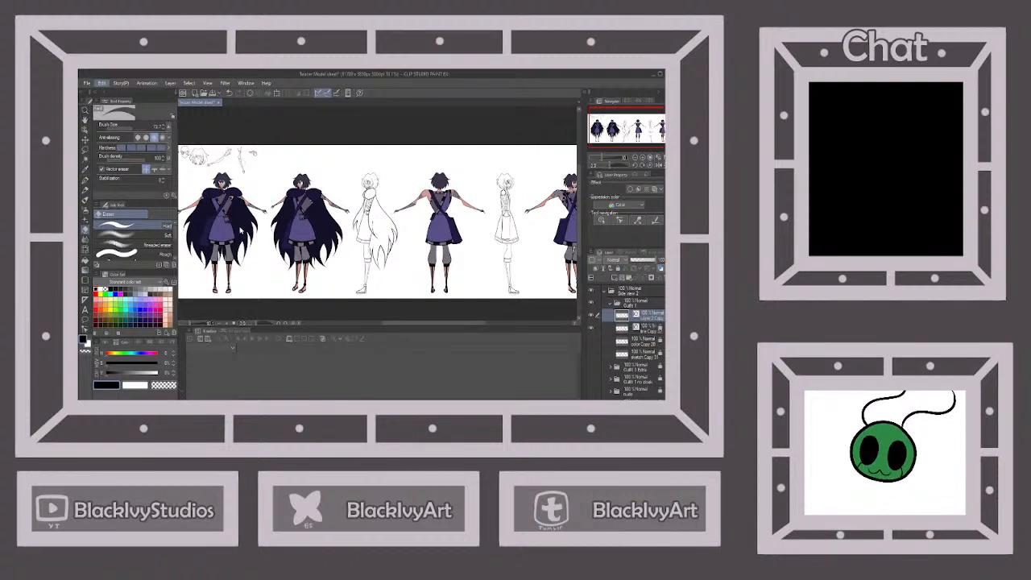
{"action": "key", "text": "ctrl+t"}
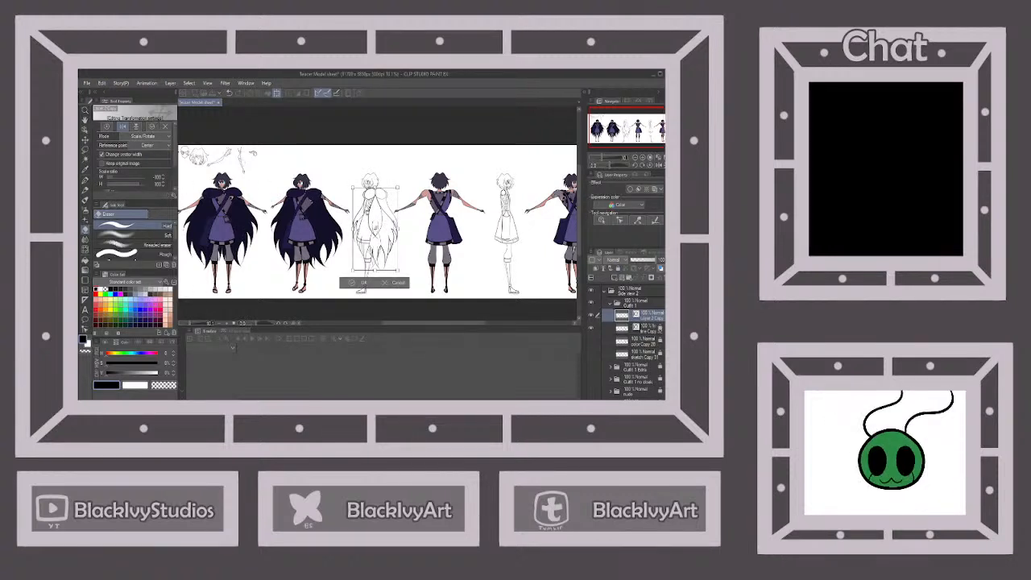
{"action": "left_click_drag", "start_coordinate": [375, 230], "coordinate": [496, 230]}
{"action": "scroll", "coordinate": [528, 183], "scroll_direction": "up", "scroll_amount": 3}
{"action": "scroll", "coordinate": [528, 184], "scroll_direction": "up", "scroll_amount": 4}
{"action": "left_click_drag", "start_coordinate": [449, 204], "coordinate": [440, 204]}
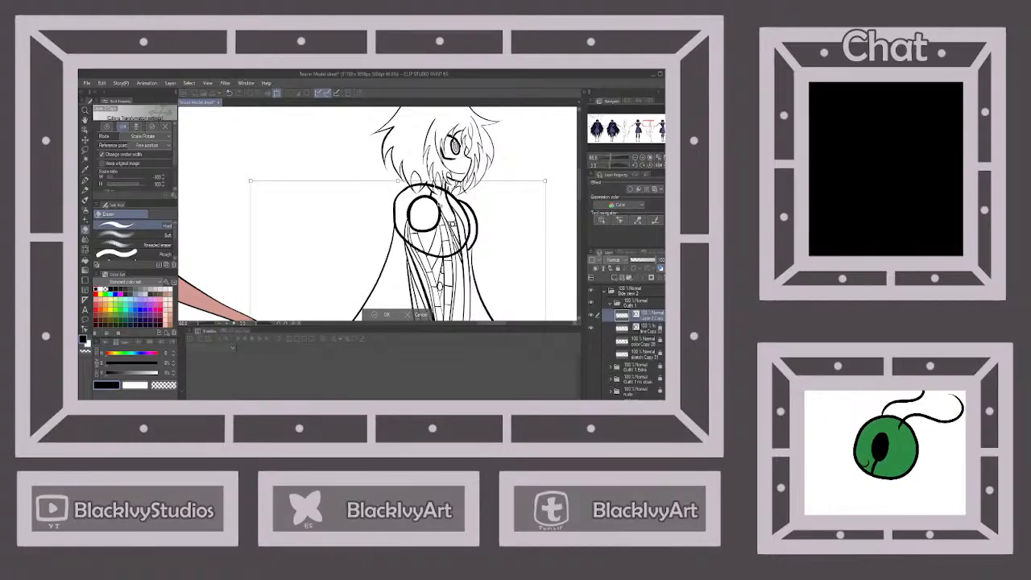
Fine-tune the mirrored cloak's horizontal position against the figure's shoulder and back, and apply the transformation.
{"action": "scroll", "coordinate": [451, 258], "scroll_direction": "up", "scroll_amount": 8}
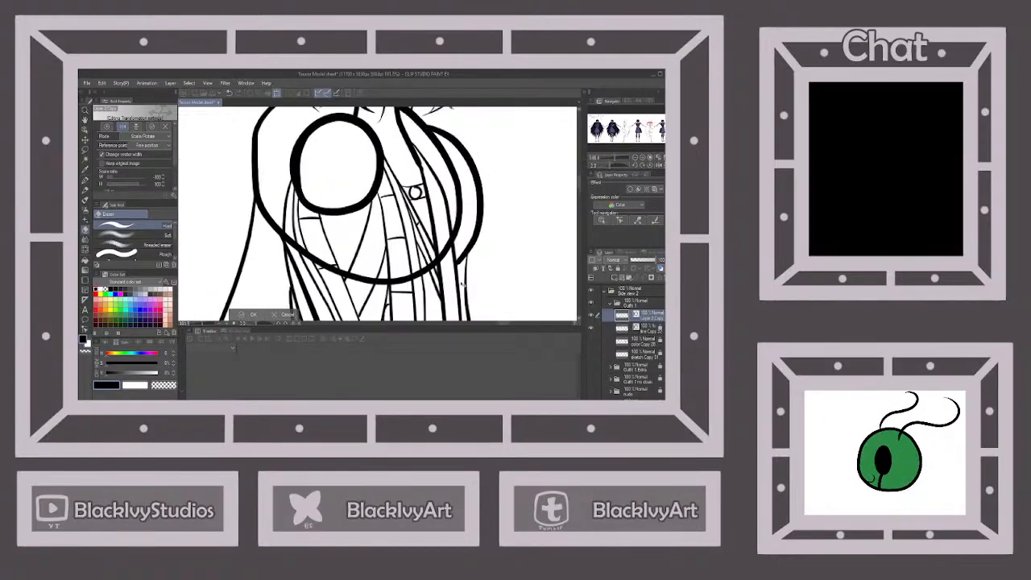
{"action": "left_click_drag", "start_coordinate": [456, 273], "coordinate": [453, 273]}
{"action": "scroll", "coordinate": [453, 273], "scroll_direction": "down", "scroll_amount": 8}
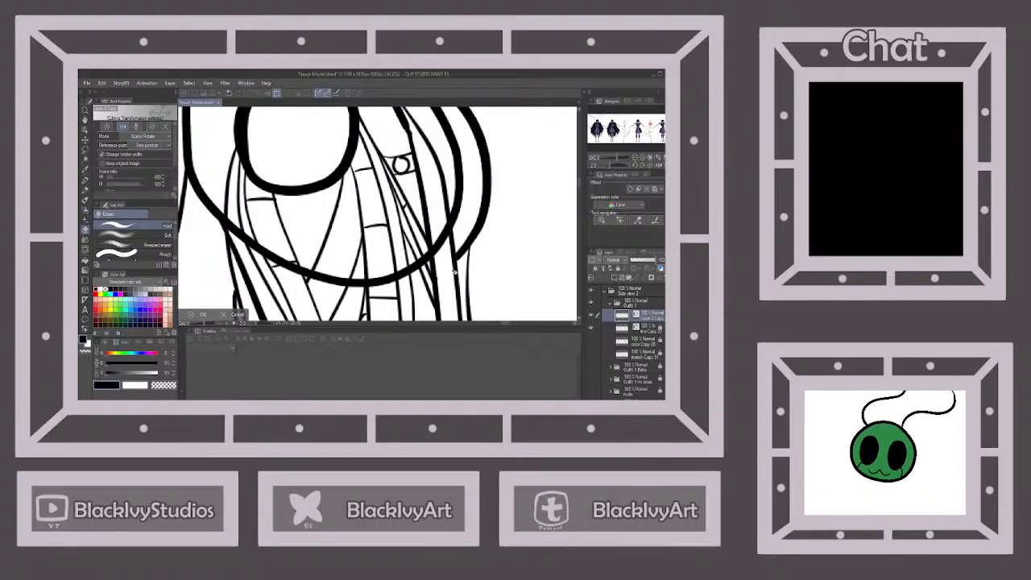
{"action": "scroll", "coordinate": [435, 185], "scroll_direction": "down", "scroll_amount": 3}
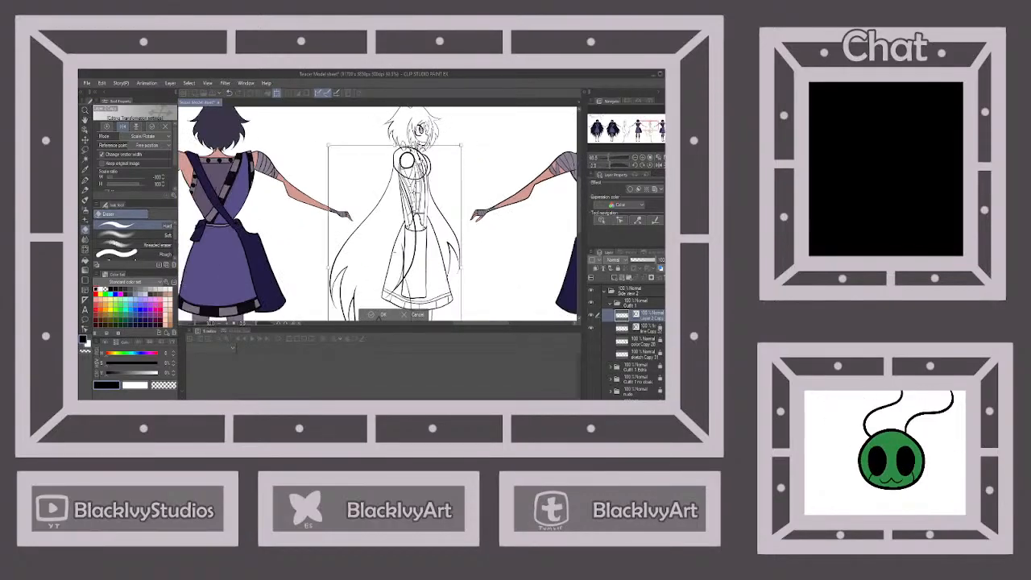
{"action": "scroll", "coordinate": [454, 291], "scroll_direction": "up", "scroll_amount": 6}
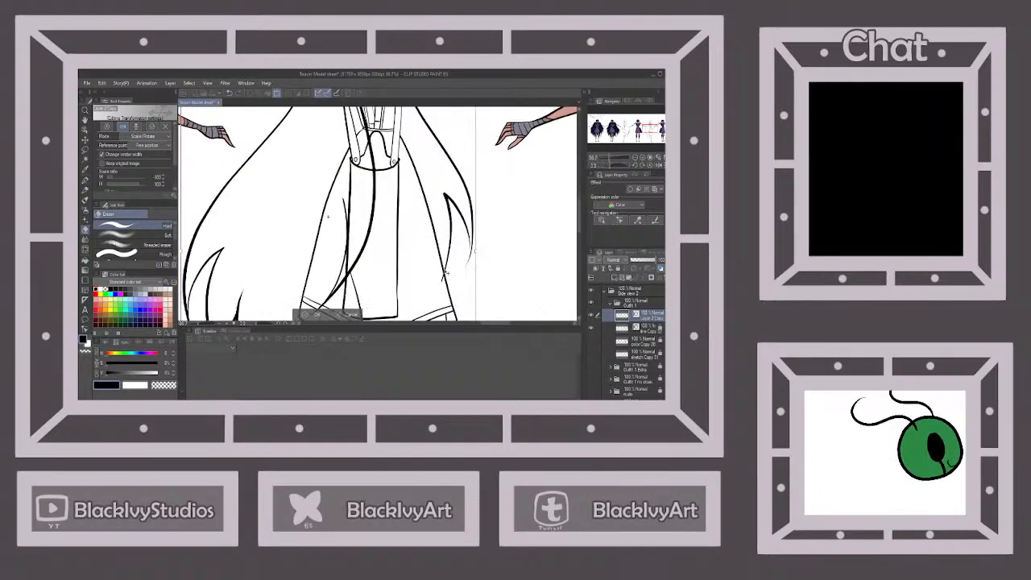
{"action": "scroll", "coordinate": [456, 276], "scroll_direction": "down", "scroll_amount": 5}
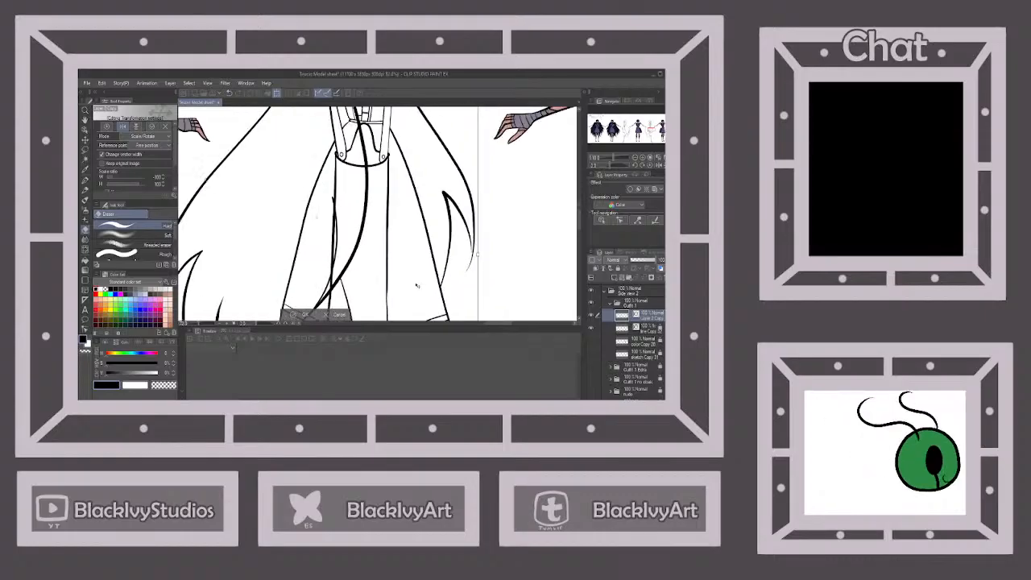
{"action": "scroll", "coordinate": [364, 279], "scroll_direction": "up", "scroll_amount": 6}
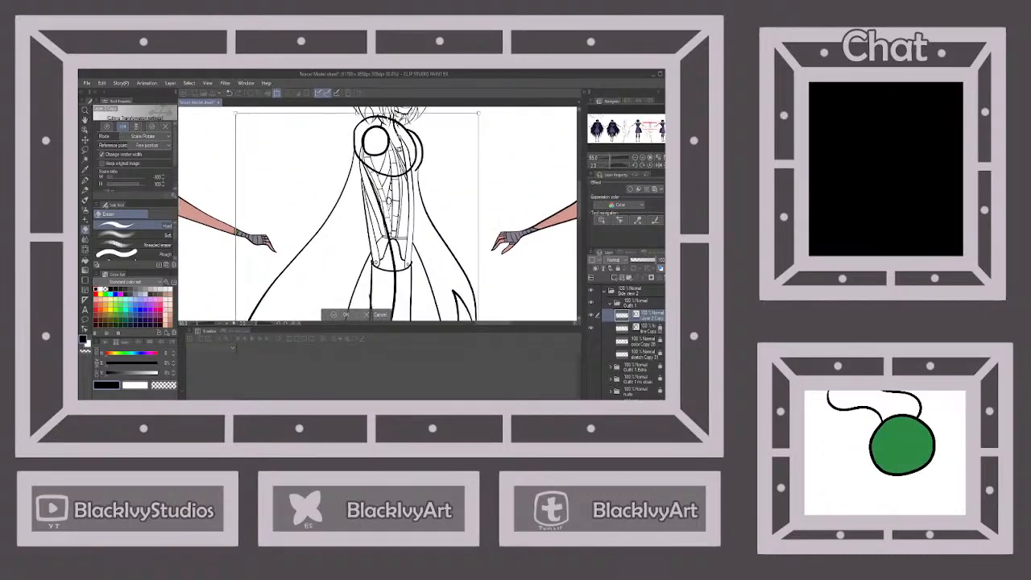
{"action": "left_click_drag", "start_coordinate": [407, 196], "coordinate": [399, 196]}
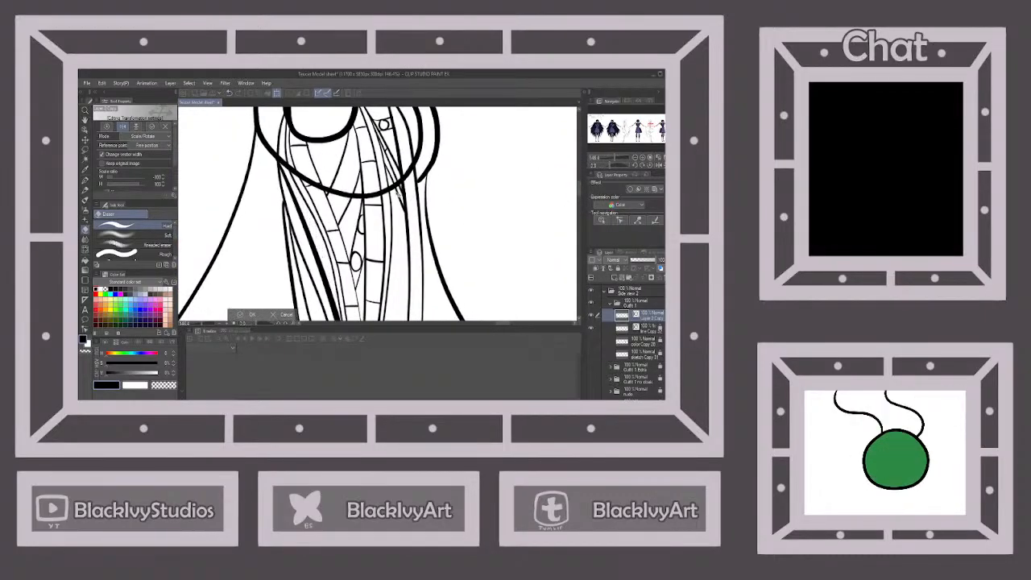
{"action": "scroll", "coordinate": [398, 194], "scroll_direction": "down", "scroll_amount": 5}
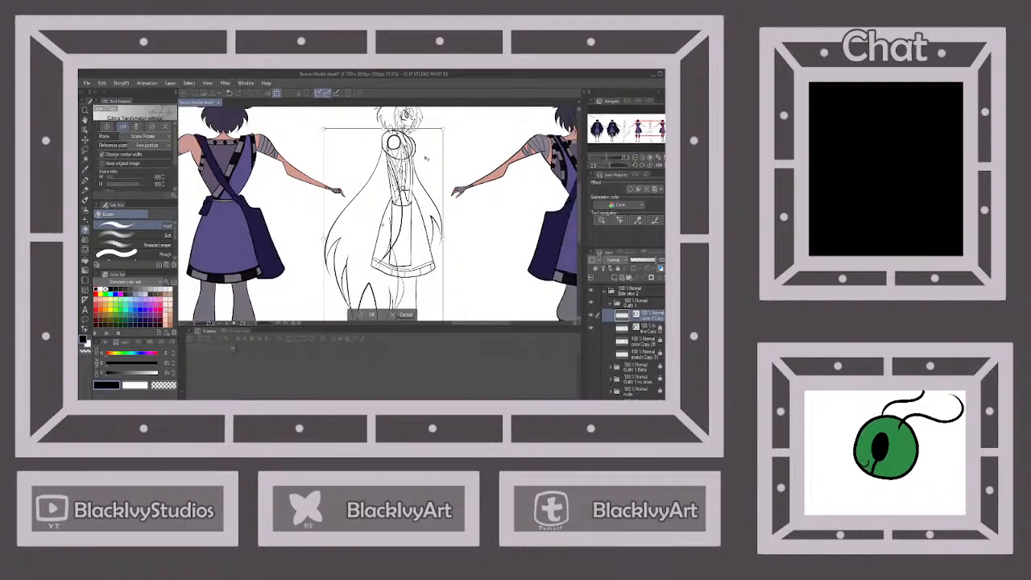
{"action": "scroll", "coordinate": [427, 157], "scroll_direction": "down", "scroll_amount": 2}
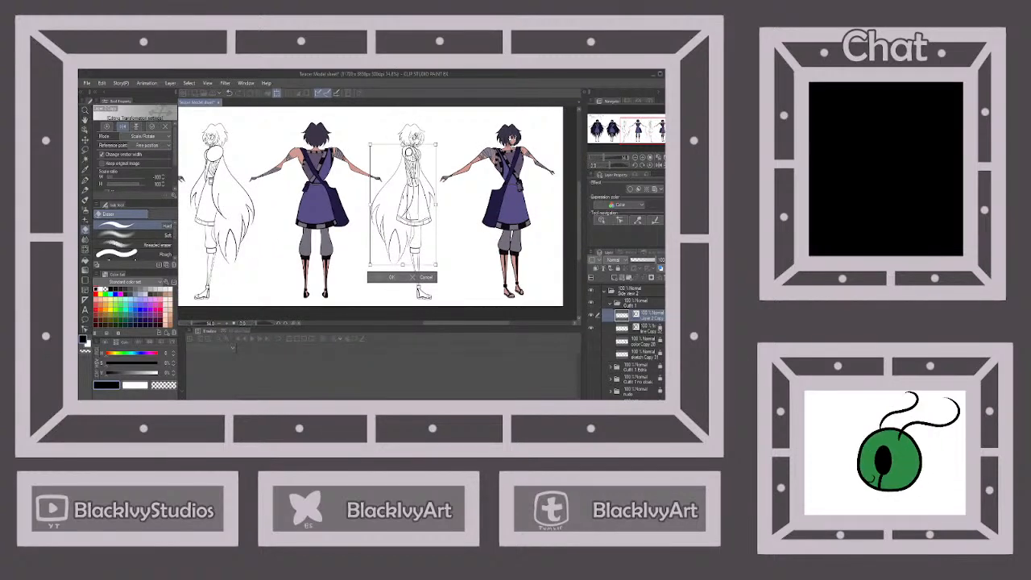
{"action": "left_click", "coordinate": [391, 278]}
In Side view 1's Outfit 1 folder, merge the cloak layer into the line layer below and lock the merged layer.
{"action": "left_click", "coordinate": [609, 304]}
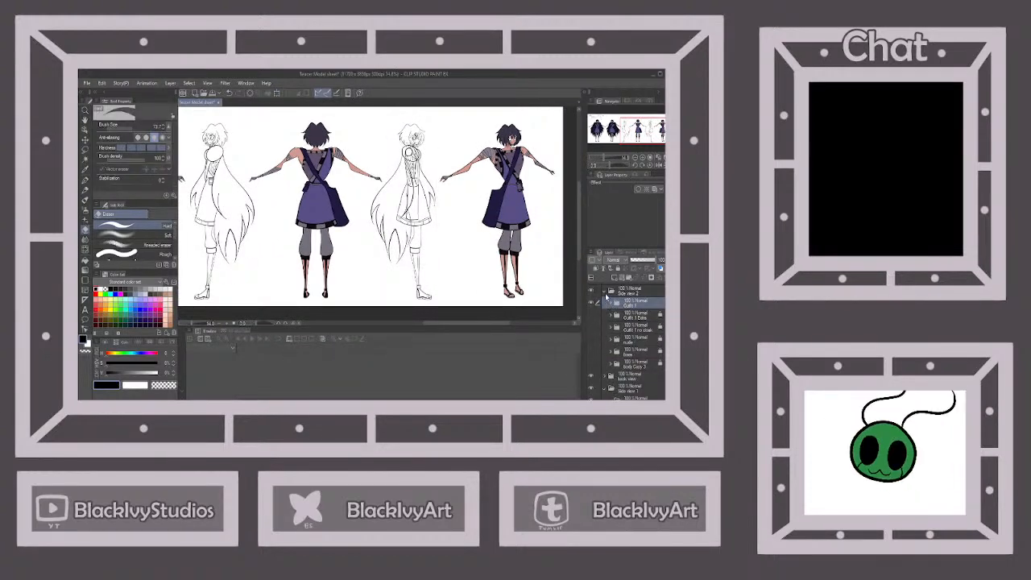
{"action": "left_click", "coordinate": [604, 292]}
{"action": "left_click", "coordinate": [650, 343]}
{"action": "scroll", "coordinate": [476, 226], "scroll_direction": "down", "scroll_amount": 3}
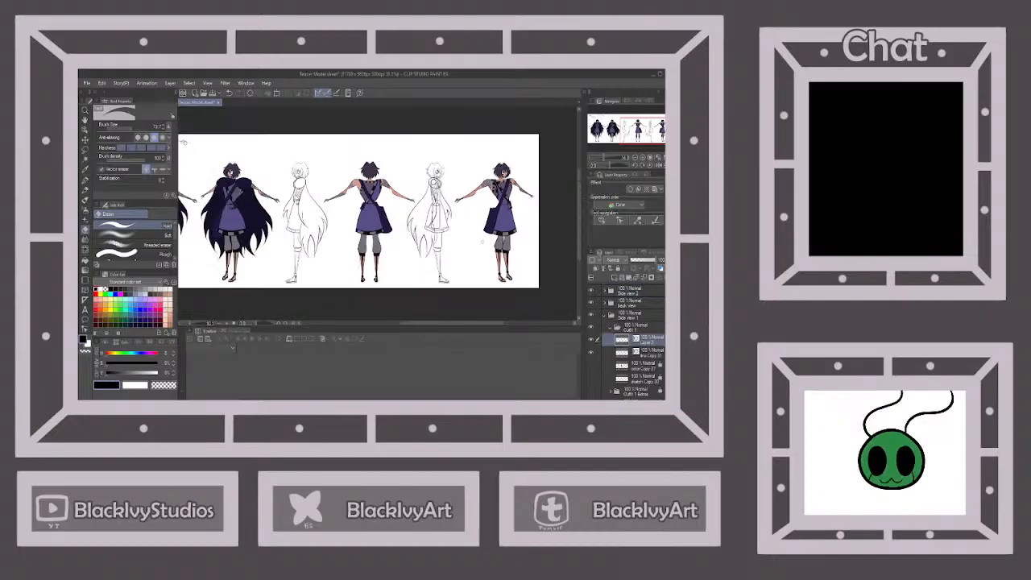
{"action": "scroll", "coordinate": [348, 201], "scroll_direction": "up", "scroll_amount": 5}
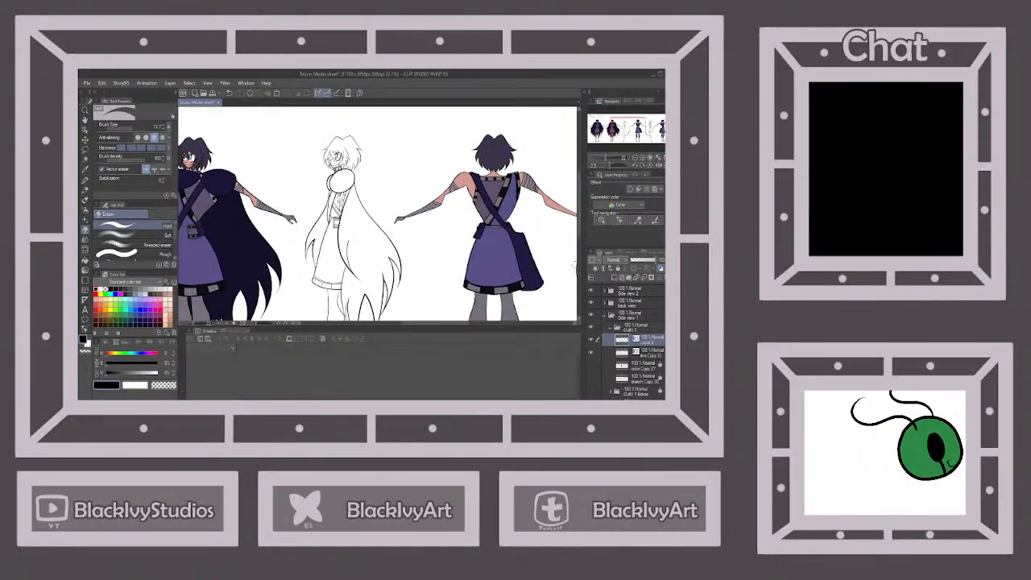
{"action": "left_click", "coordinate": [645, 279]}
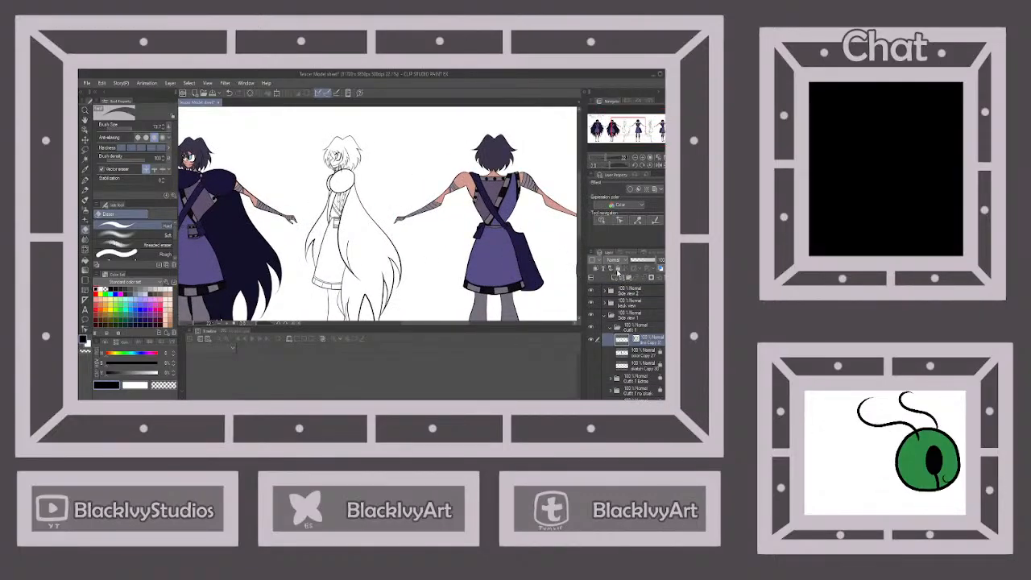
{"action": "left_click", "coordinate": [618, 270]}
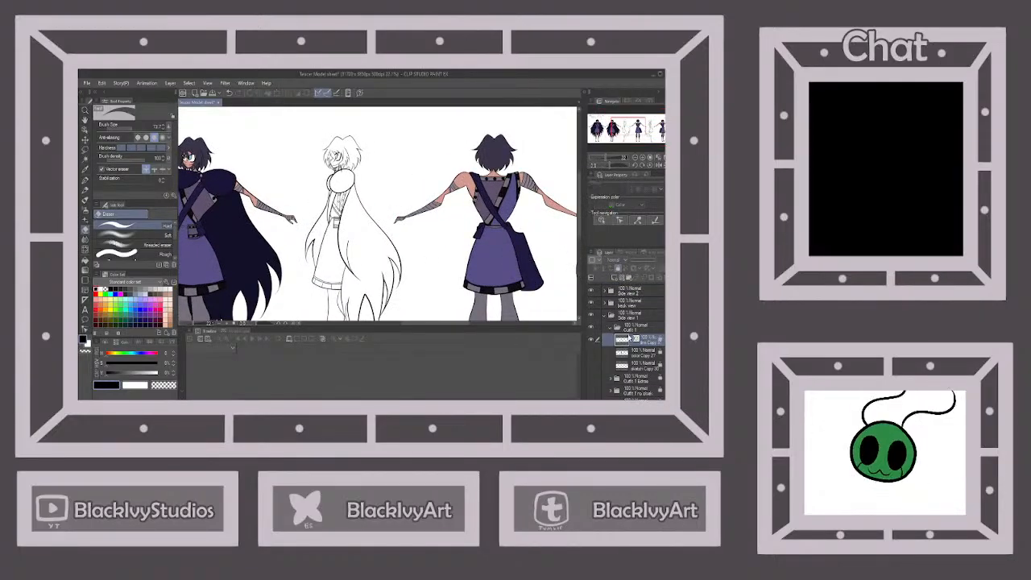
Save the model sheet and add a new raster layer between the line and color layers in Side view 1's Outfit 1 folder.
{"action": "left_click", "coordinate": [212, 93]}
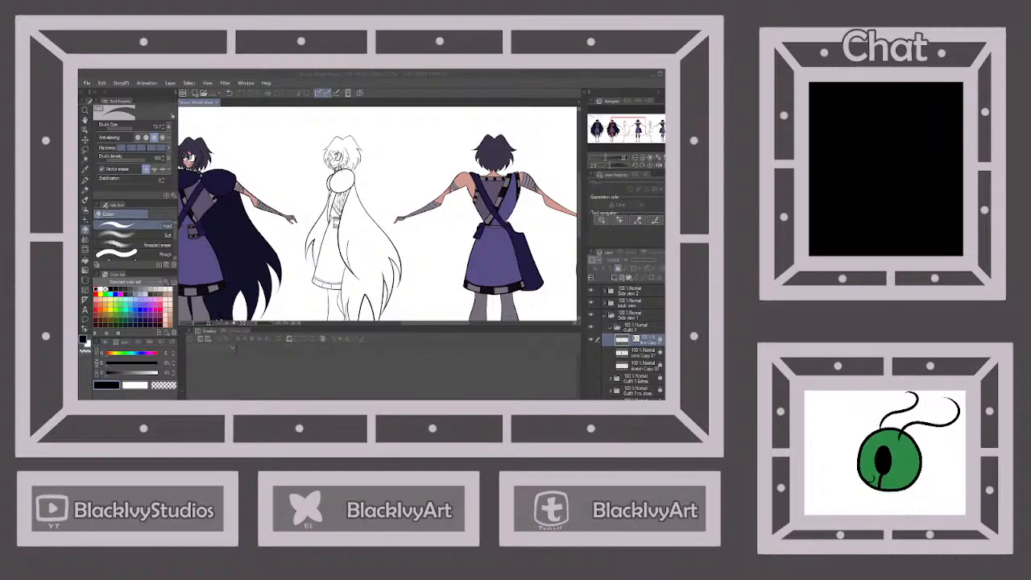
{"action": "key", "text": "alt+Tab"}
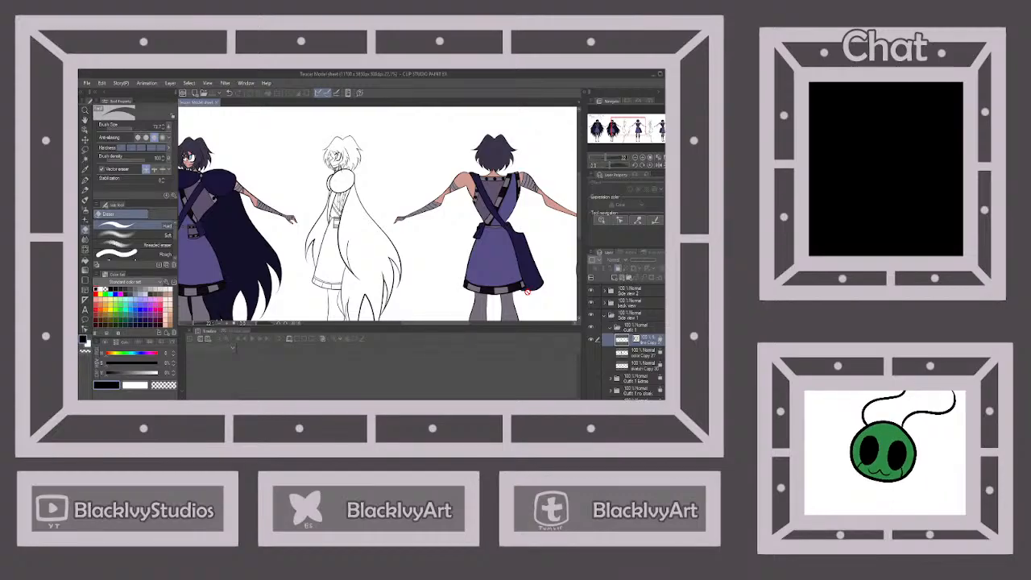
{"action": "left_click", "coordinate": [638, 356]}
{"action": "left_click", "coordinate": [616, 278]}
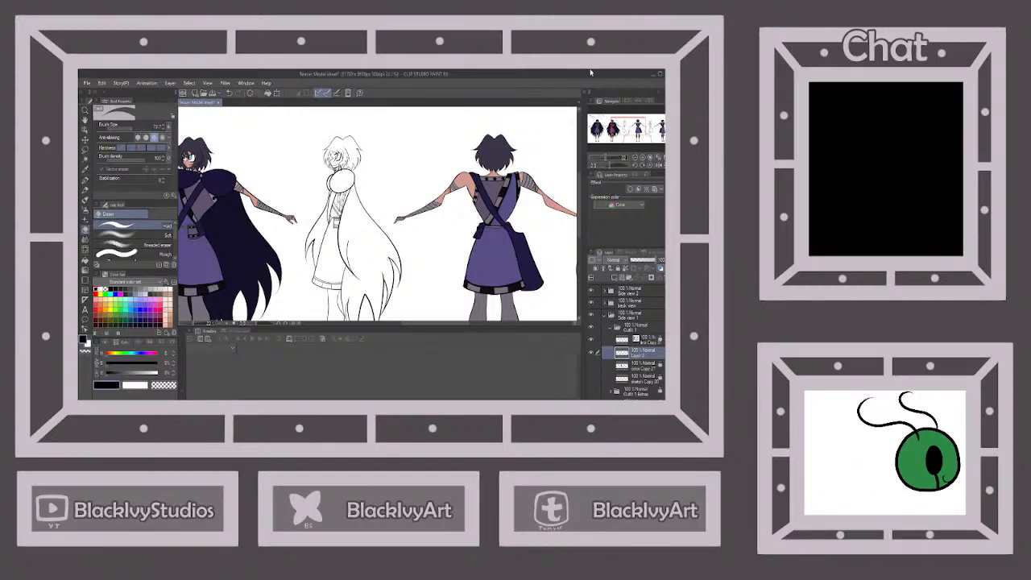
Change the paper layer's color from white to a light periwinkle blue.
{"action": "scroll", "coordinate": [637, 379], "scroll_direction": "down", "scroll_amount": 5}
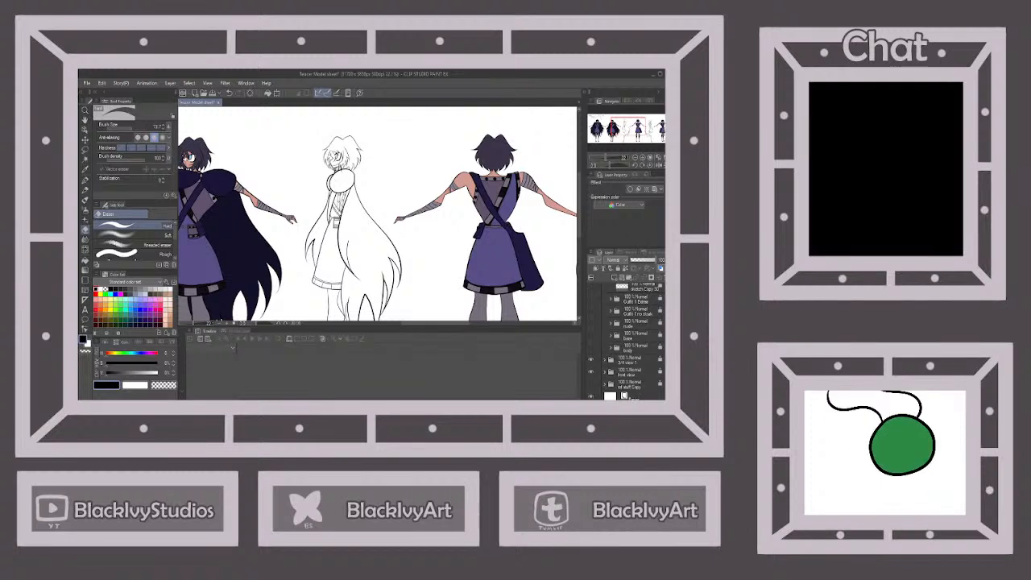
{"action": "left_click", "coordinate": [642, 395]}
{"action": "left_click", "coordinate": [141, 298]}
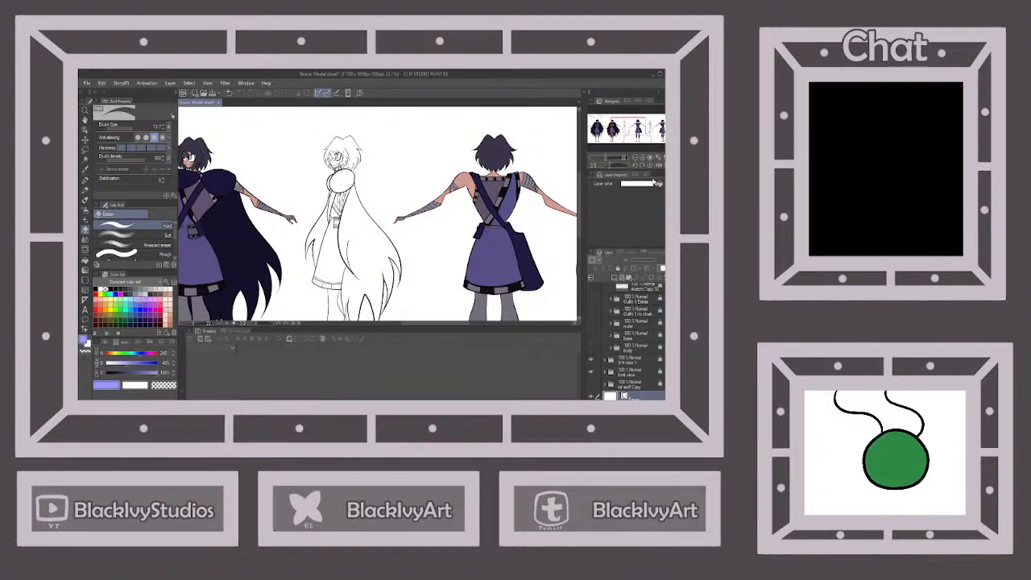
{"action": "left_click", "coordinate": [658, 186]}
Choose the Fill tool set to refer other layers, sample the 3/4 view cloak's navy, and select Side view 1's new raster layer.
{"action": "scroll", "coordinate": [637, 339], "scroll_direction": "up", "scroll_amount": 5}
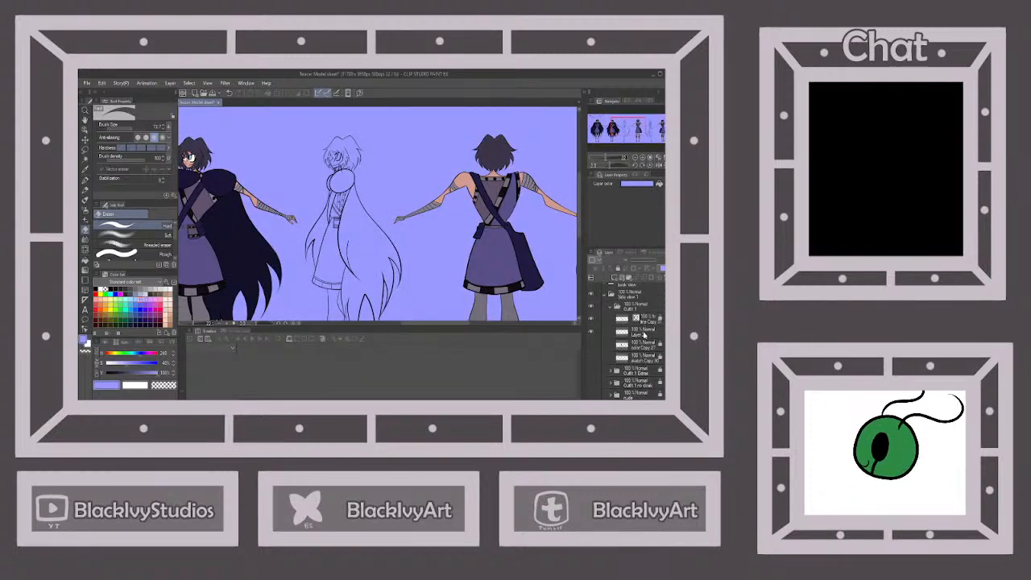
{"action": "left_click", "coordinate": [645, 332]}
{"action": "left_click", "coordinate": [86, 261]}
{"action": "scroll", "coordinate": [641, 355], "scroll_direction": "down", "scroll_amount": 2}
{"action": "scroll", "coordinate": [637, 355], "scroll_direction": "down", "scroll_amount": 2}
{"action": "left_click", "coordinate": [636, 380]}
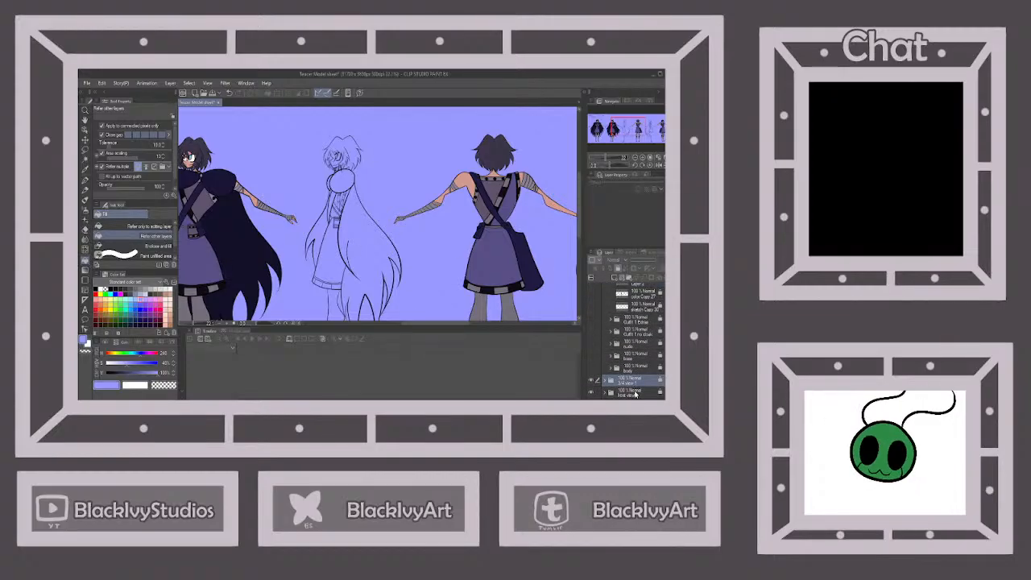
{"action": "right_click", "coordinate": [217, 179]}
{"action": "scroll", "coordinate": [640, 301], "scroll_direction": "up", "scroll_amount": 1}
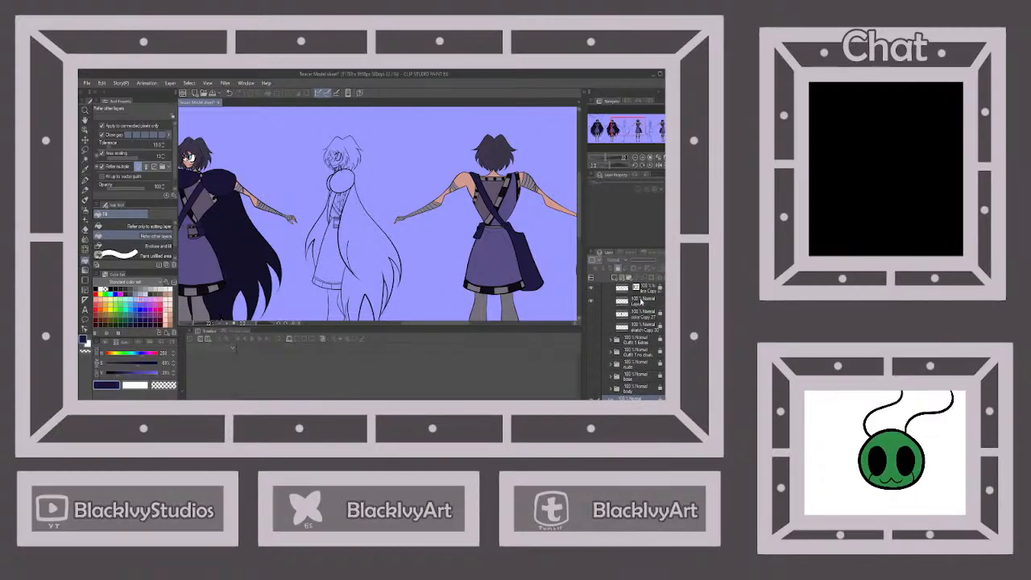
{"action": "left_click", "coordinate": [641, 302]}
Fill the near shoulder piece and the long back section of Side view 1's cloak with the sampled navy.
{"action": "left_click", "coordinate": [334, 185]}
{"action": "scroll", "coordinate": [335, 186], "scroll_direction": "up", "scroll_amount": 3}
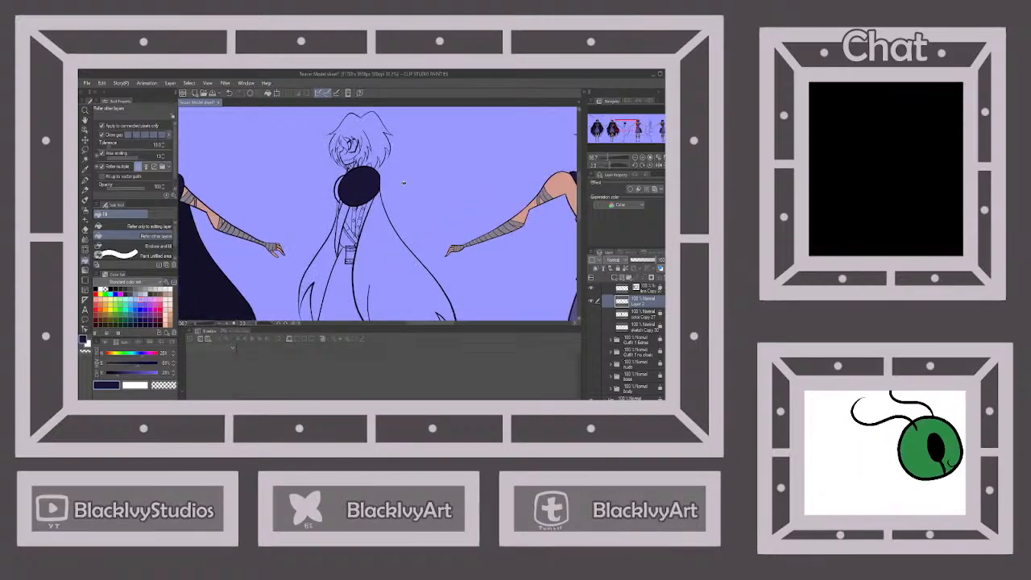
{"action": "scroll", "coordinate": [394, 242], "scroll_direction": "down", "scroll_amount": 2}
{"action": "left_click", "coordinate": [393, 241]}
{"action": "scroll", "coordinate": [388, 210], "scroll_direction": "down", "scroll_amount": 2}
{"action": "scroll", "coordinate": [384, 248], "scroll_direction": "down", "scroll_amount": 2}
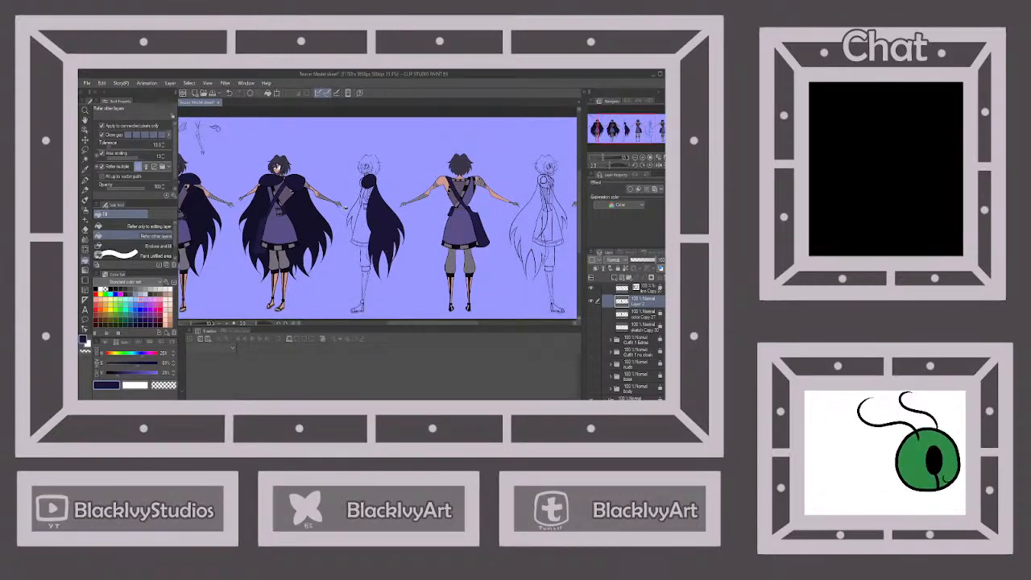
Resample the dark navy from the 3/4 view cloak and fill Side view 1's whole cloak, including the front panel and far shoulder.
{"action": "left_click", "coordinate": [637, 399]}
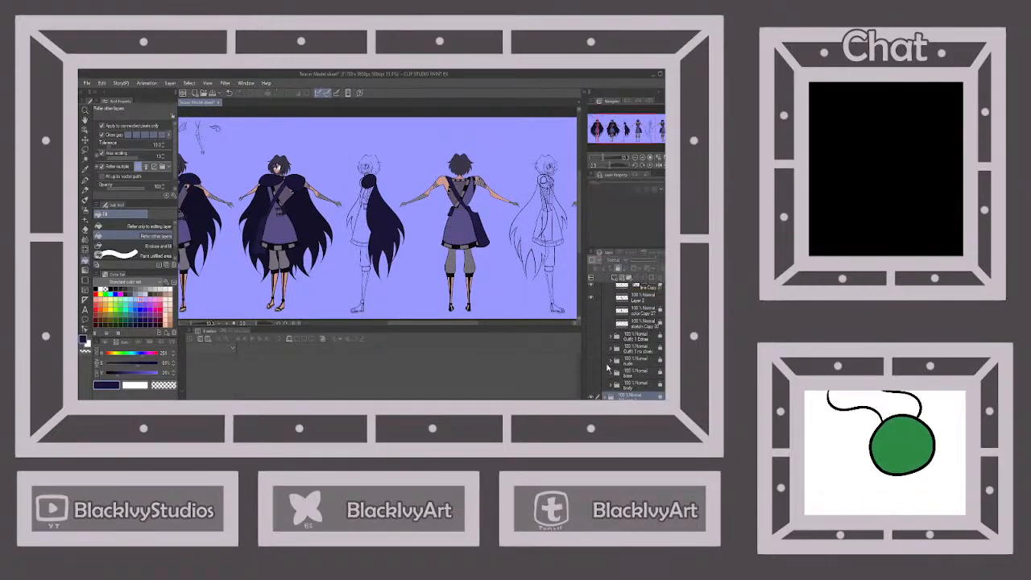
{"action": "scroll", "coordinate": [299, 219], "scroll_direction": "up", "scroll_amount": 1}
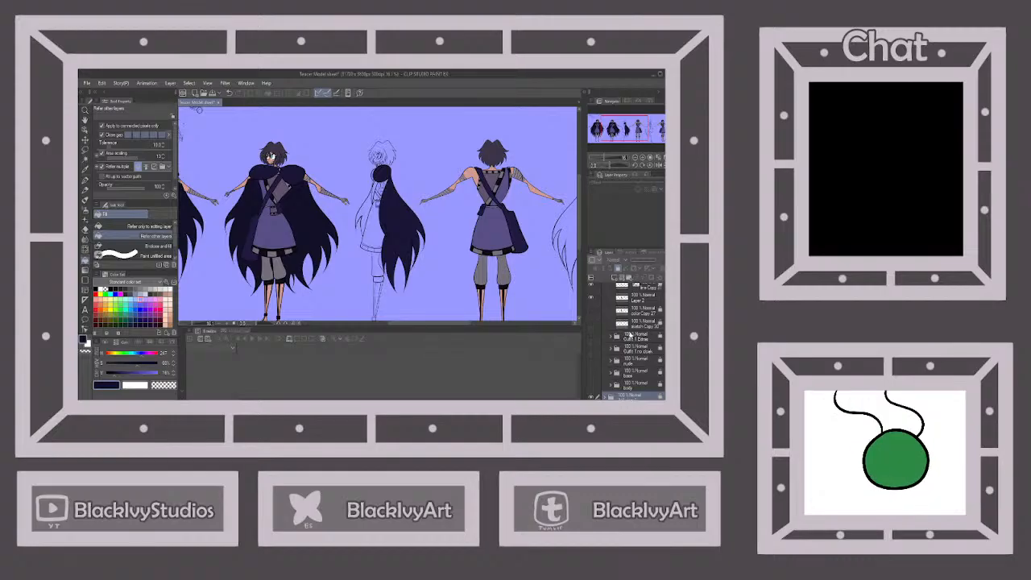
{"action": "left_click", "coordinate": [637, 300]}
{"action": "scroll", "coordinate": [365, 166], "scroll_direction": "up", "scroll_amount": 4}
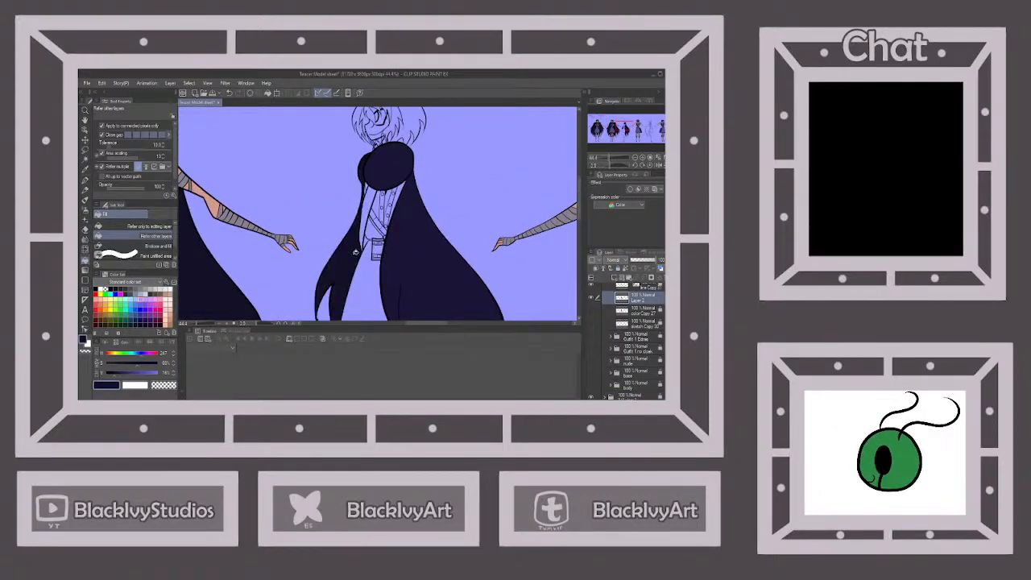
{"action": "scroll", "coordinate": [370, 249], "scroll_direction": "up", "scroll_amount": 2}
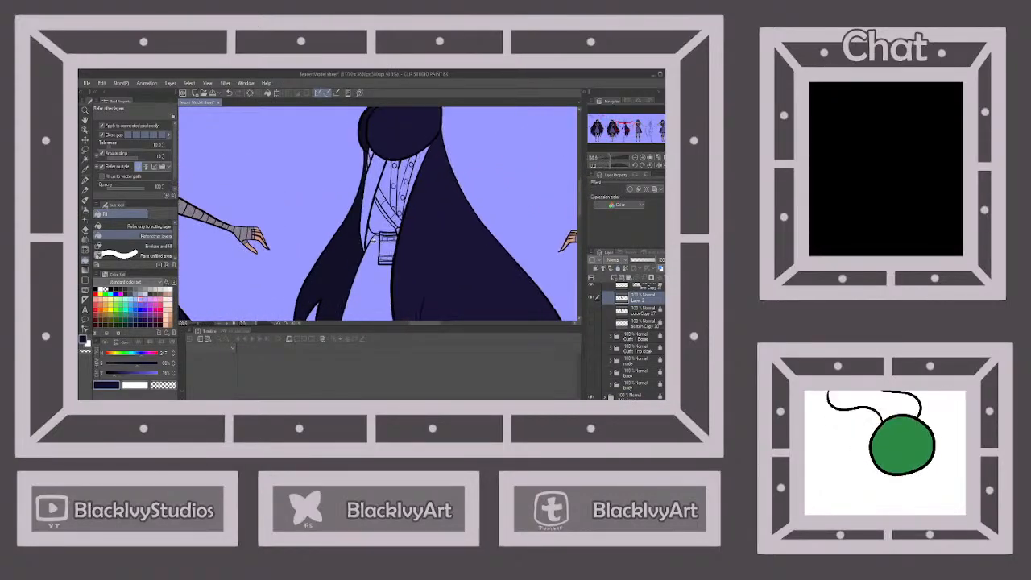
{"action": "left_click", "coordinate": [590, 312]}
{"action": "left_click", "coordinate": [589, 312]}
{"action": "scroll", "coordinate": [394, 165], "scroll_direction": "down", "scroll_amount": 2}
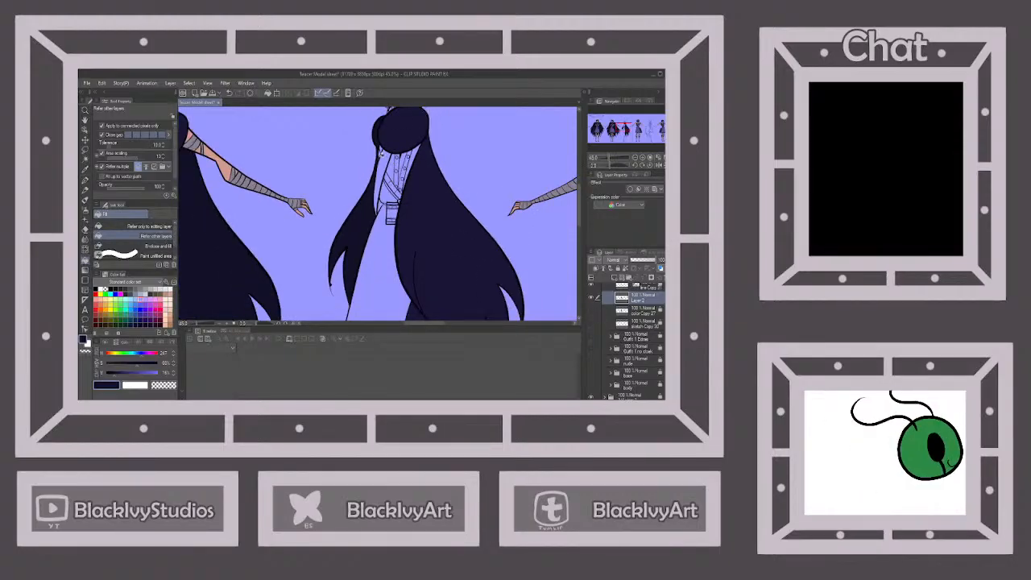
Touch up the navy in the pointed tips of Side view 1's front cloak panel with the Line Art pen, and switch to Small Line.
{"action": "left_click", "coordinate": [85, 180]}
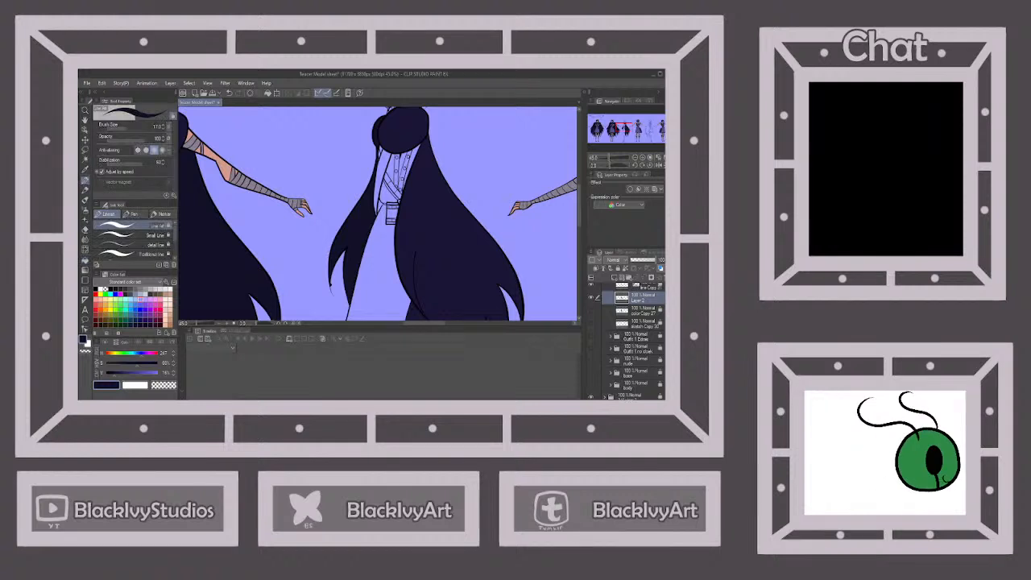
{"action": "scroll", "coordinate": [320, 254], "scroll_direction": "up", "scroll_amount": 4}
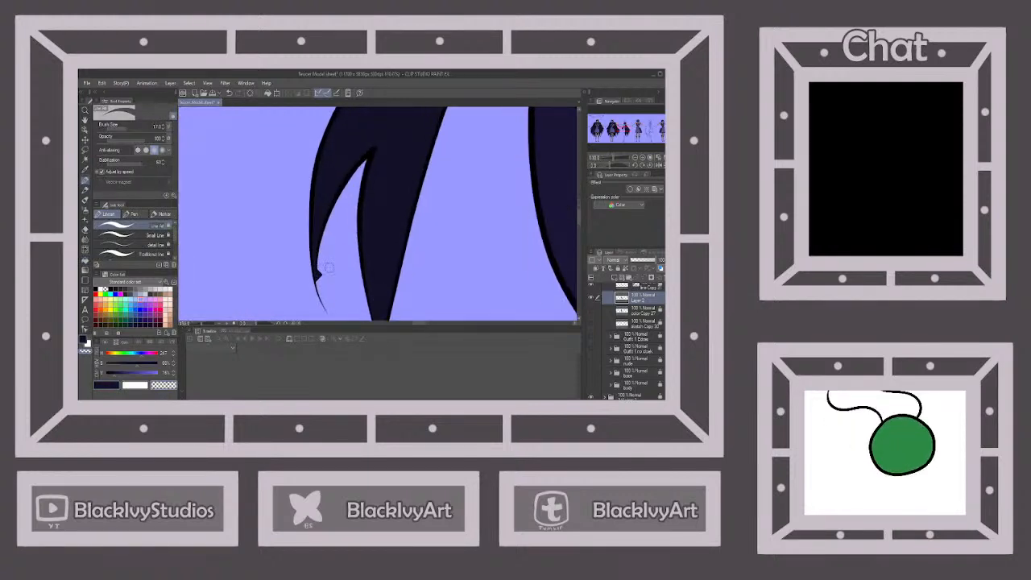
{"action": "left_click_drag", "start_coordinate": [320, 255], "coordinate": [316, 294]}
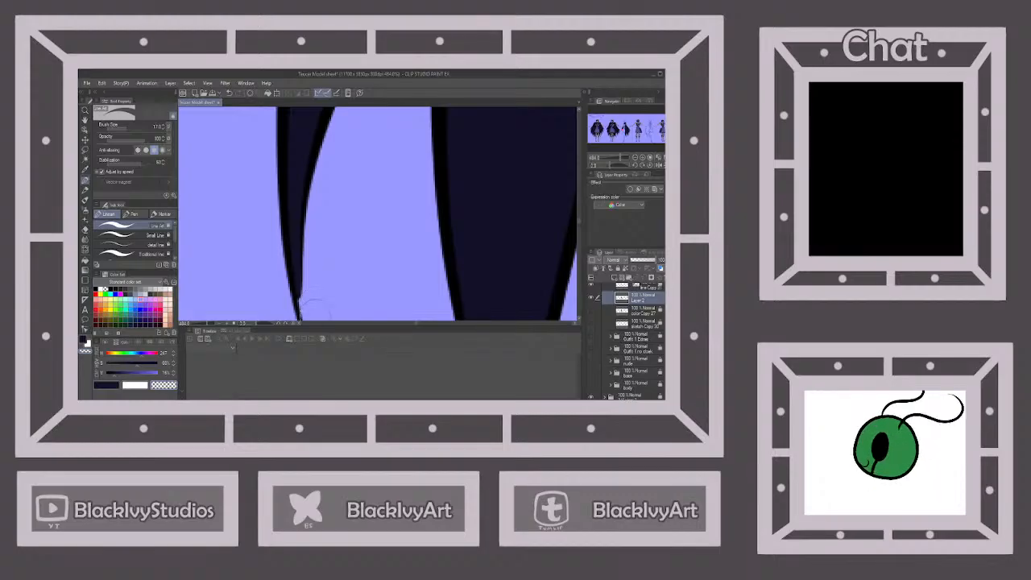
{"action": "scroll", "coordinate": [320, 184], "scroll_direction": "down", "scroll_amount": 6}
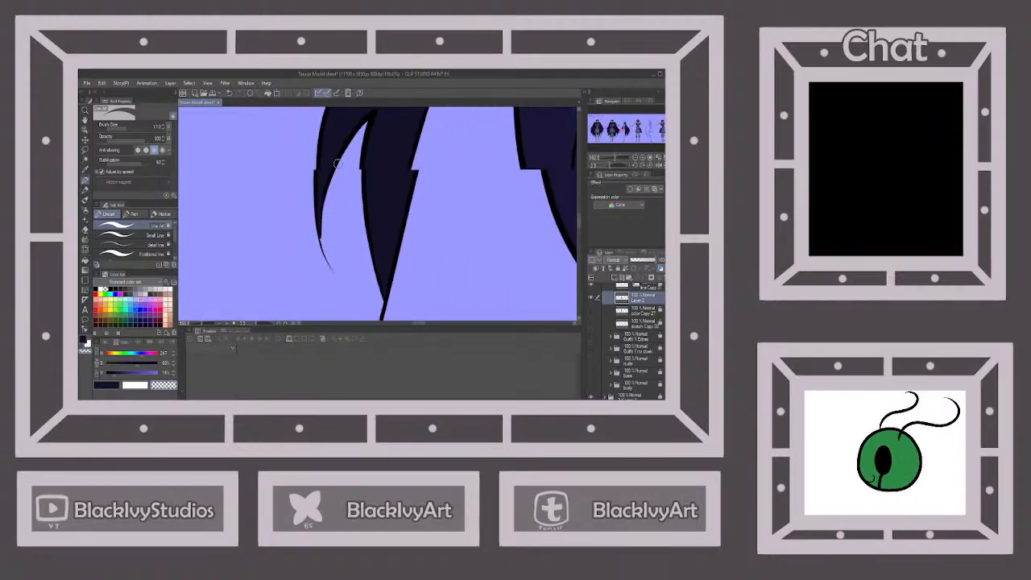
{"action": "left_click", "coordinate": [129, 235]}
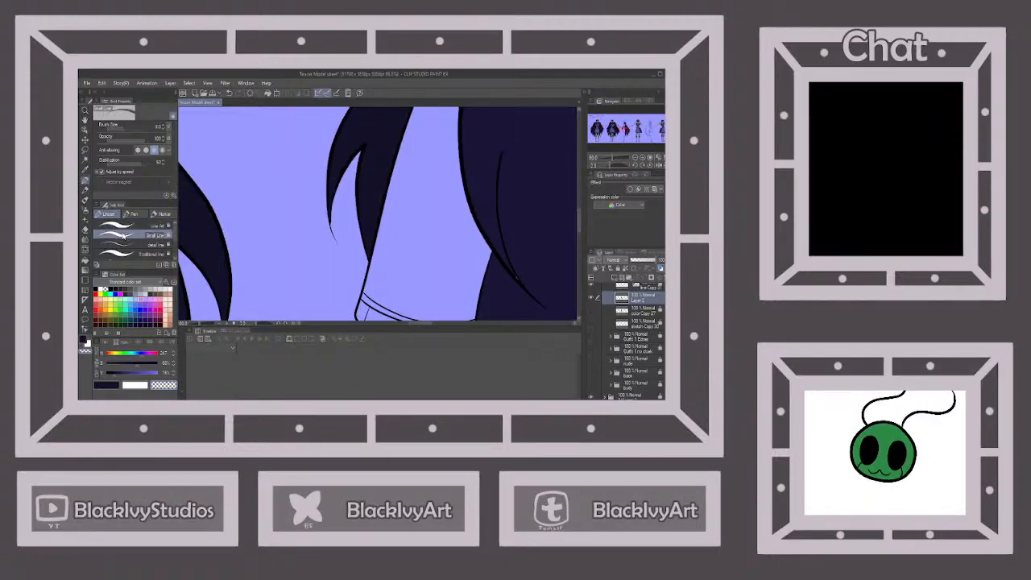
{"action": "scroll", "coordinate": [297, 297], "scroll_direction": "down", "scroll_amount": 4}
{"action": "scroll", "coordinate": [378, 149], "scroll_direction": "up", "scroll_amount": 5}
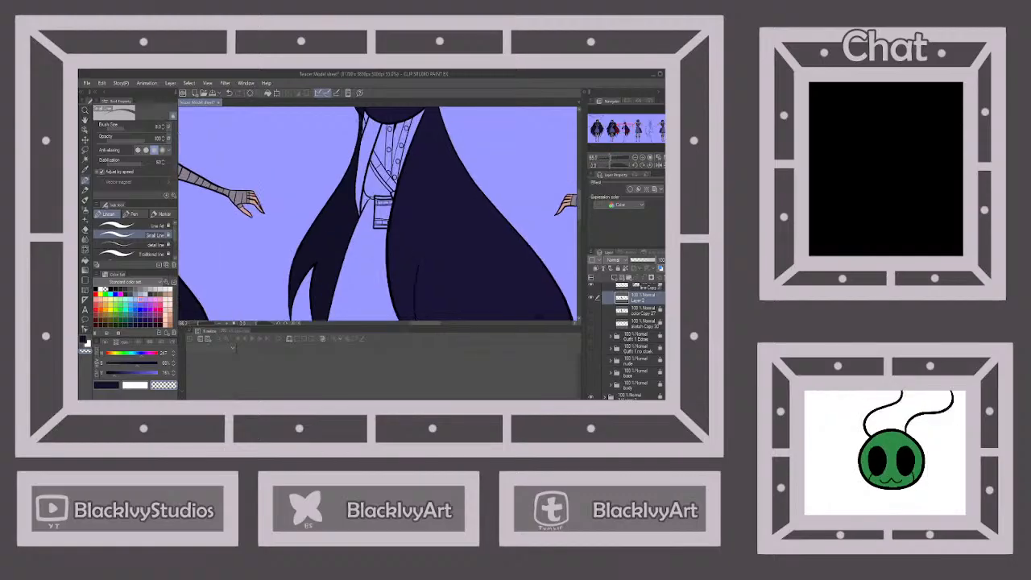
Resample the cloak's navy and paint the unfilled gaps along the edges of Side view 1's shoulder pieces with Small Line.
{"action": "left_click", "coordinate": [591, 310]}
{"action": "left_click", "coordinate": [592, 310]}
{"action": "scroll", "coordinate": [352, 255], "scroll_direction": "down", "scroll_amount": 3}
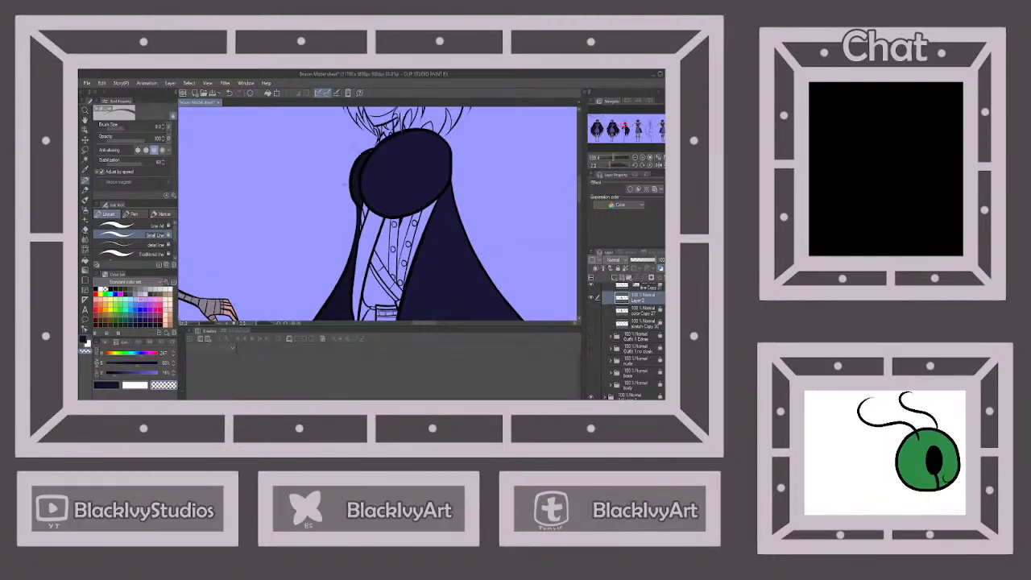
{"action": "scroll", "coordinate": [370, 144], "scroll_direction": "up", "scroll_amount": 10}
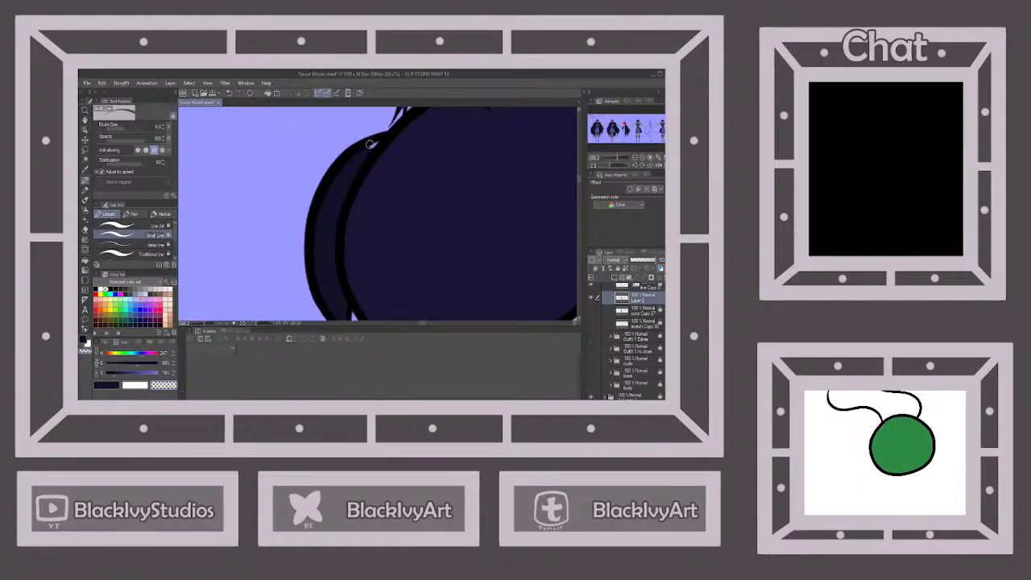
{"action": "right_click", "coordinate": [352, 168]}
{"action": "right_click", "coordinate": [414, 165]}
{"action": "scroll", "coordinate": [361, 230], "scroll_direction": "down", "scroll_amount": 4}
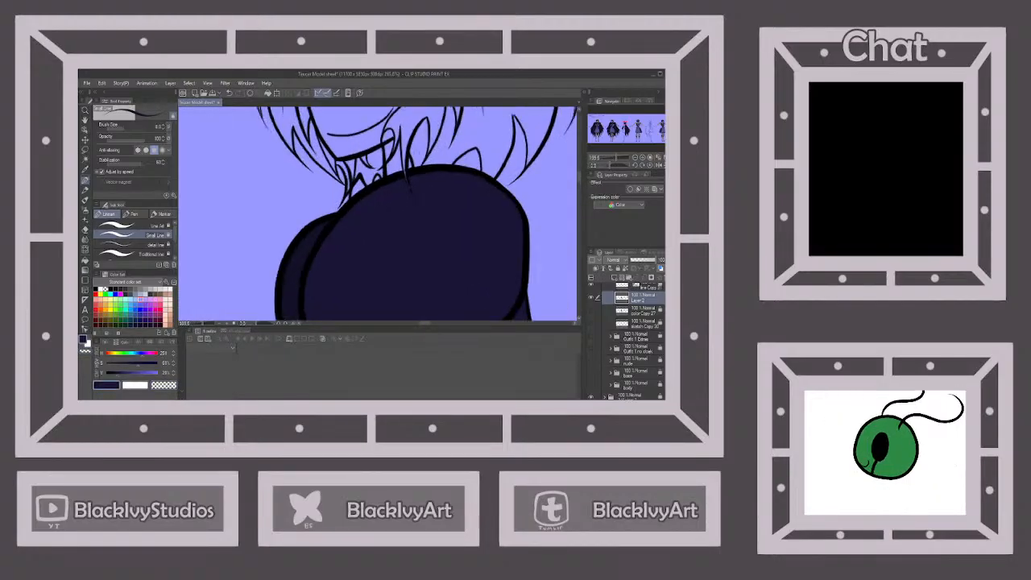
{"action": "scroll", "coordinate": [379, 166], "scroll_direction": "up", "scroll_amount": 4}
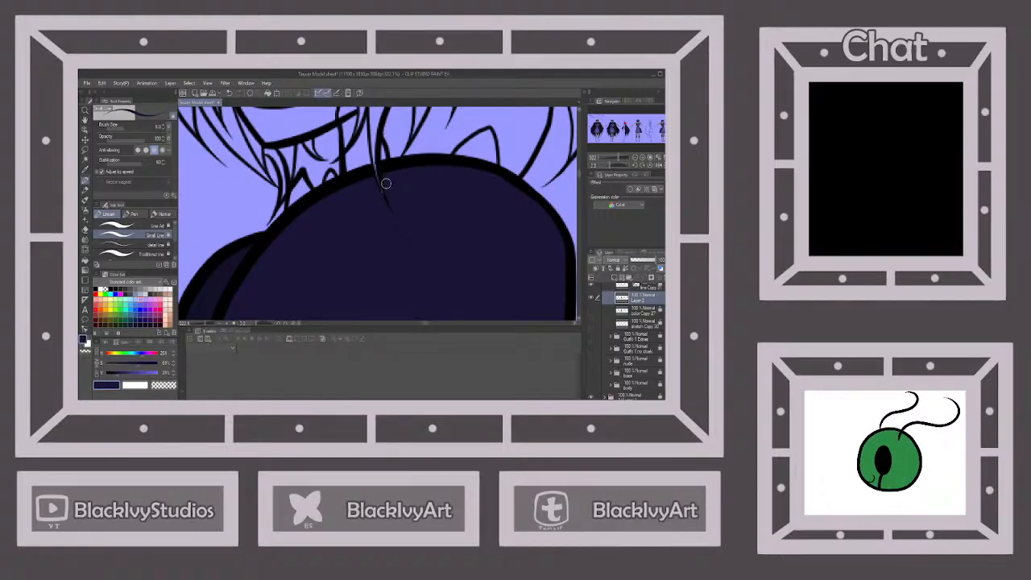
{"action": "scroll", "coordinate": [385, 184], "scroll_direction": "down", "scroll_amount": 5}
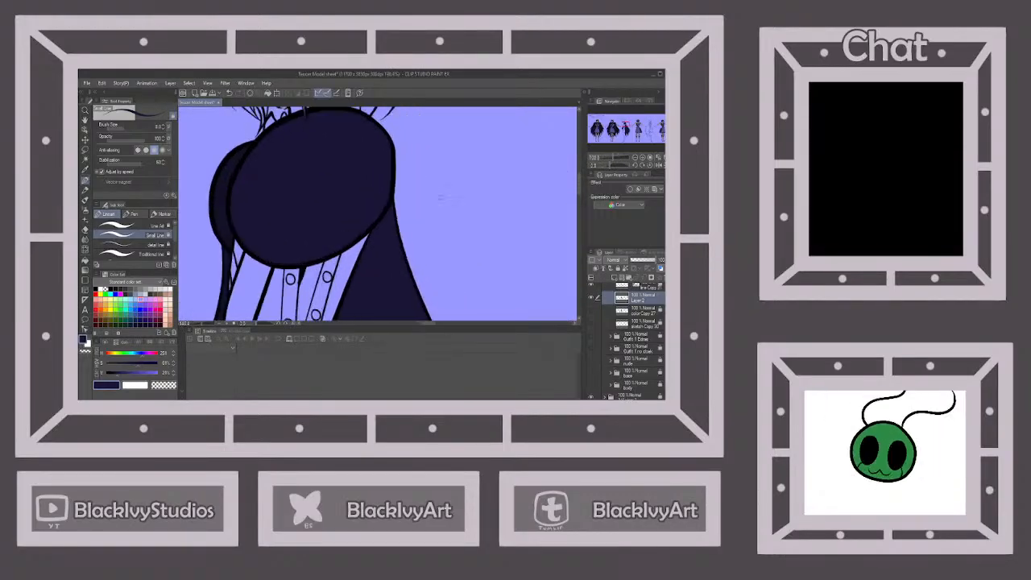
Paint the small navy gaps where the near shoulder piece meets the long back section and beside the cloak's inner fold.
{"action": "scroll", "coordinate": [386, 203], "scroll_direction": "up", "scroll_amount": 4}
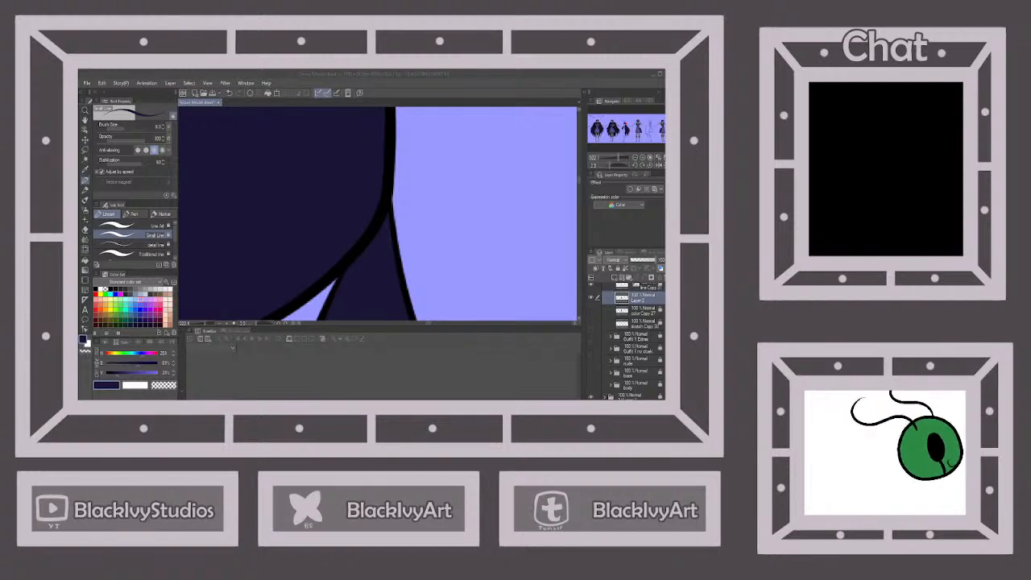
{"action": "scroll", "coordinate": [377, 213], "scroll_direction": "down", "scroll_amount": 6}
{"action": "scroll", "coordinate": [380, 216], "scroll_direction": "up", "scroll_amount": 6}
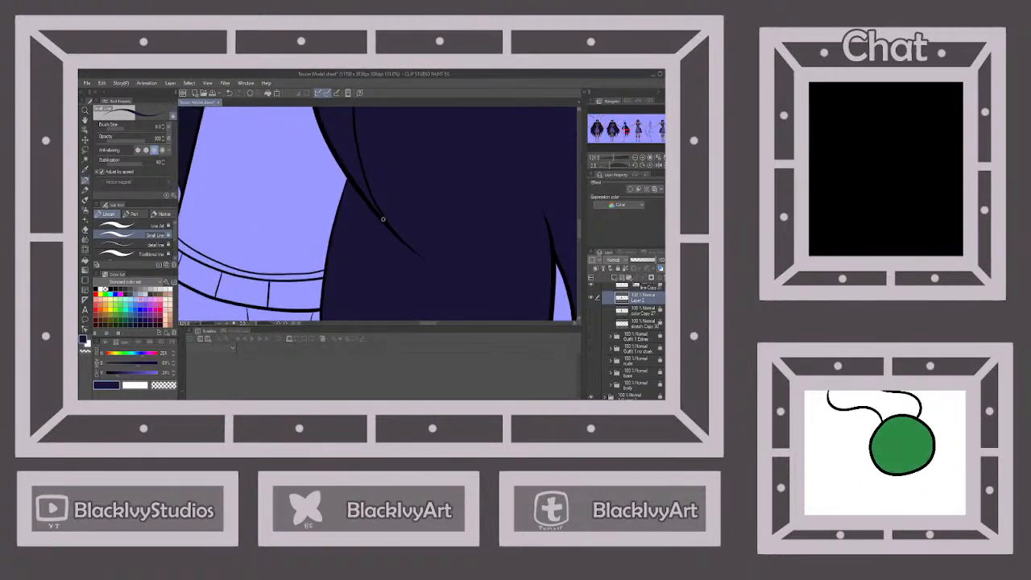
{"action": "scroll", "coordinate": [376, 203], "scroll_direction": "down", "scroll_amount": 3}
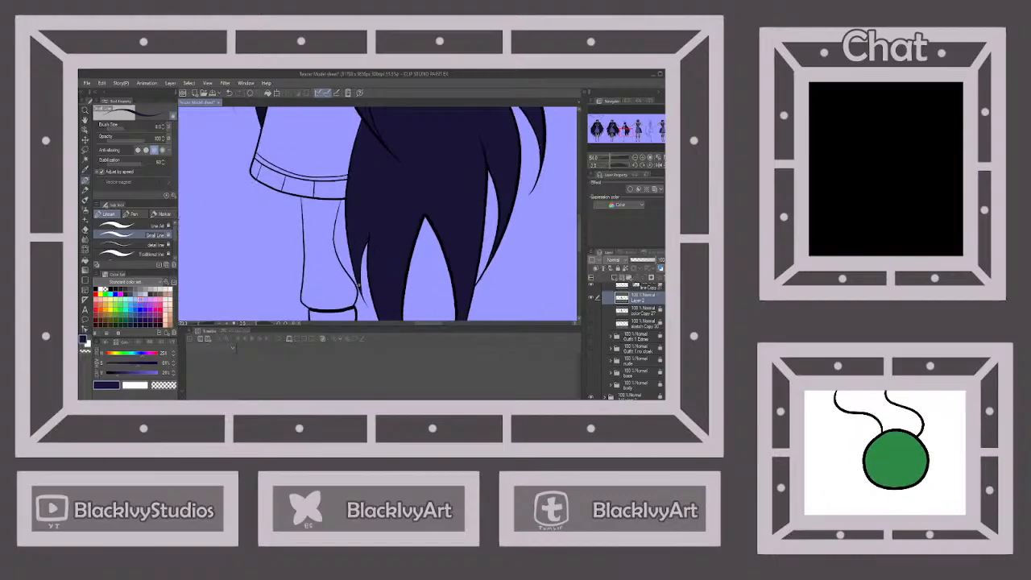
Reduce the Small Line brush size and extend the navy into the lowest front point of the cloak's long back section.
{"action": "scroll", "coordinate": [359, 205], "scroll_direction": "down", "scroll_amount": 2}
{"action": "scroll", "coordinate": [387, 266], "scroll_direction": "up", "scroll_amount": 5}
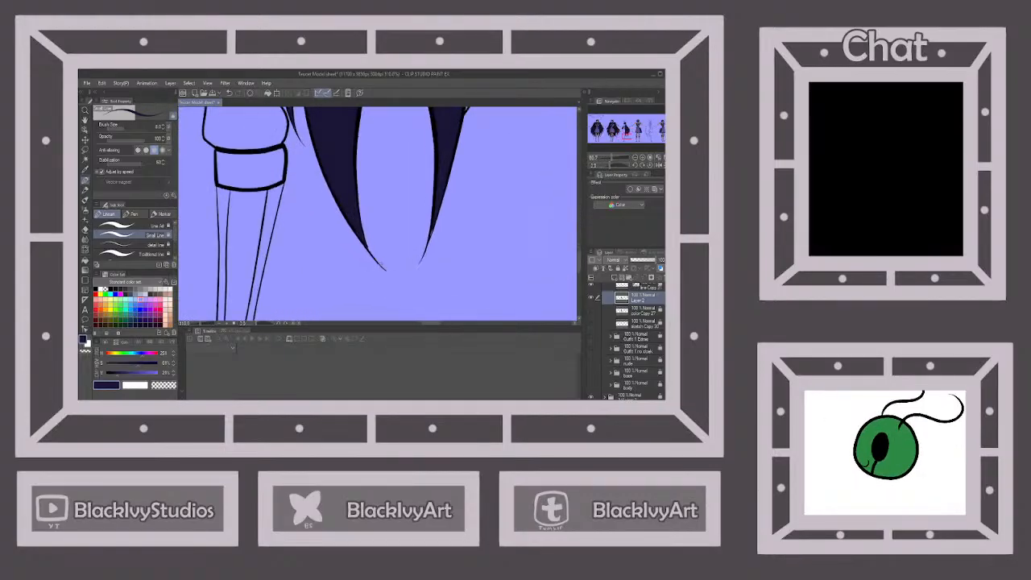
{"action": "scroll", "coordinate": [362, 240], "scroll_direction": "up", "scroll_amount": 3}
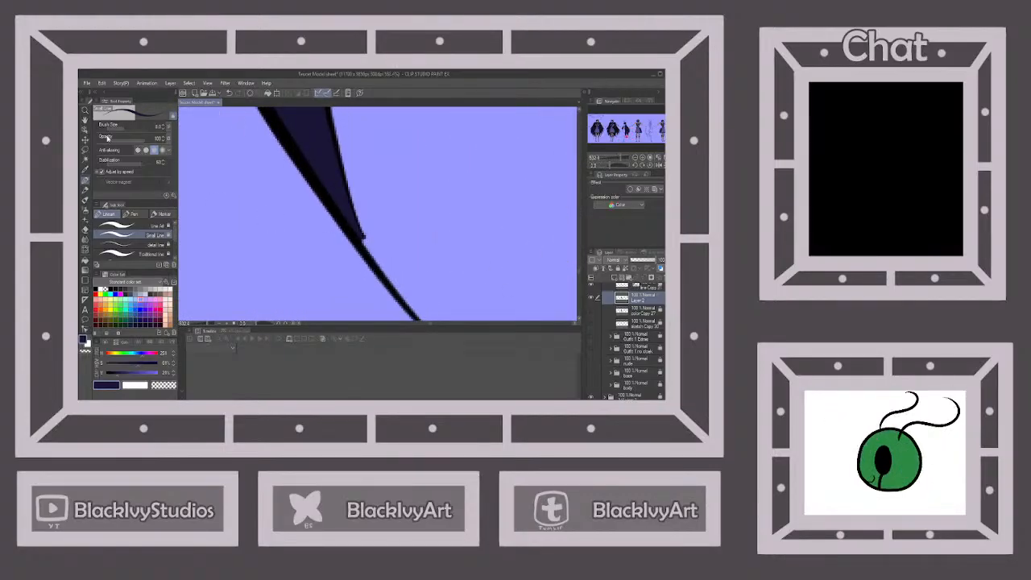
{"action": "left_click", "coordinate": [123, 129]}
{"action": "scroll", "coordinate": [370, 256], "scroll_direction": "up", "scroll_amount": 3}
{"action": "left_click_drag", "start_coordinate": [356, 227], "coordinate": [394, 281]}
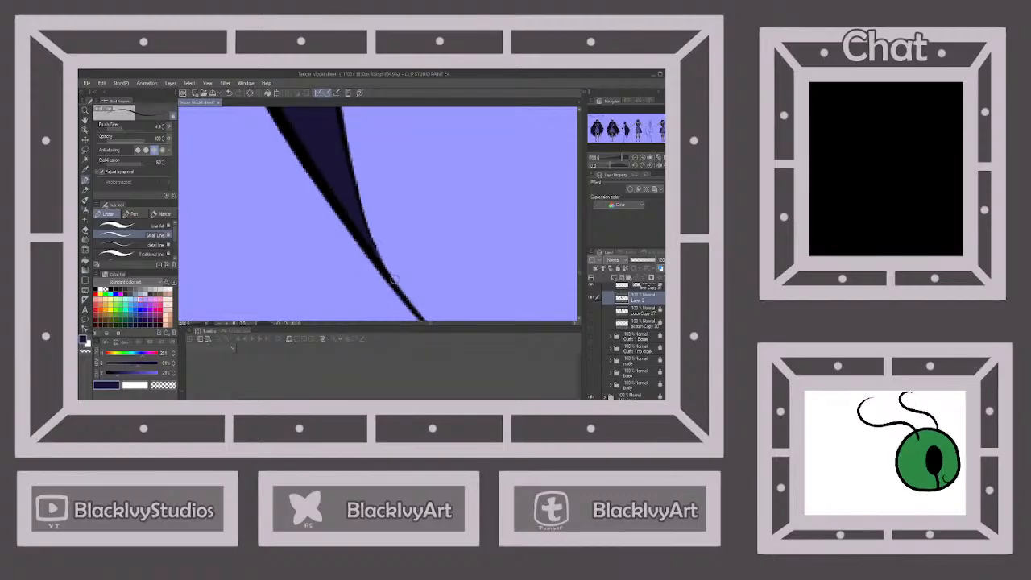
Paint navy into the unfilled sliver at the neighbouring lower point of the cloak's back section.
{"action": "scroll", "coordinate": [394, 280], "scroll_direction": "down", "scroll_amount": 4}
{"action": "scroll", "coordinate": [467, 265], "scroll_direction": "up", "scroll_amount": 4}
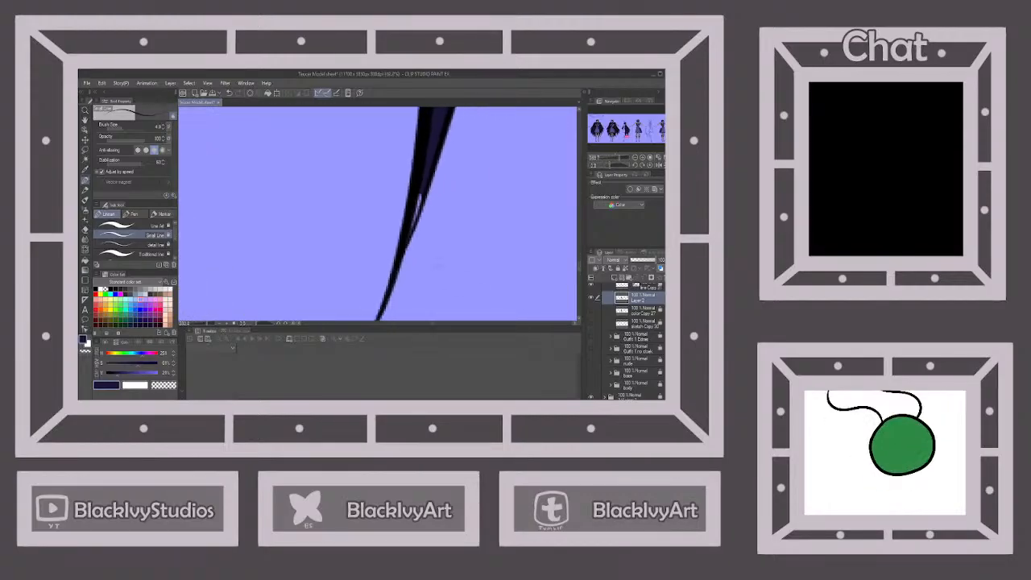
{"action": "mouse_move", "coordinate": [413, 198]}
{"action": "left_mouse_down"}
{"action": "mouse_move", "coordinate": [424, 175]}
{"action": "mouse_move", "coordinate": [393, 266]}
{"action": "left_mouse_up"}
{"action": "scroll", "coordinate": [369, 285], "scroll_direction": "down", "scroll_amount": 3}
{"action": "scroll", "coordinate": [369, 284], "scroll_direction": "down", "scroll_amount": 4}
Fill the gaps in the narrow pointed tips along the rear edge of Side view 1's cloak with navy.
{"action": "scroll", "coordinate": [384, 191], "scroll_direction": "up", "scroll_amount": 3}
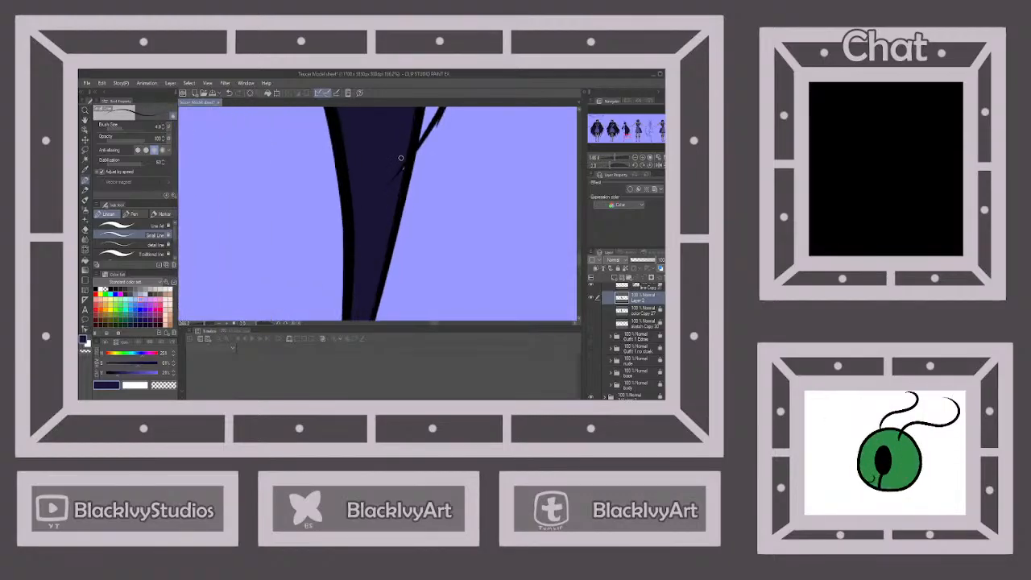
{"action": "scroll", "coordinate": [389, 200], "scroll_direction": "down", "scroll_amount": 3}
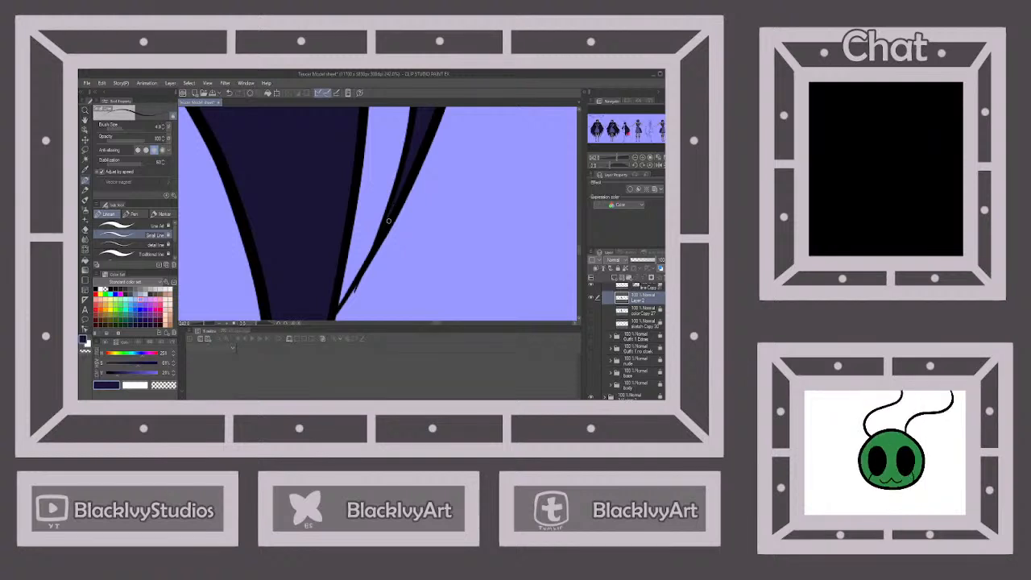
{"action": "scroll", "coordinate": [385, 228], "scroll_direction": "down", "scroll_amount": 7}
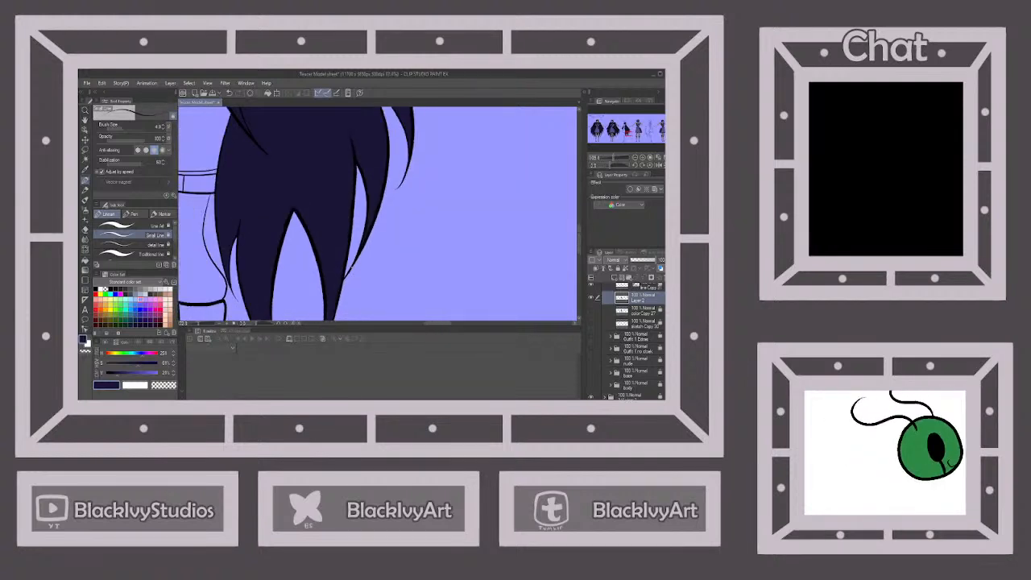
{"action": "scroll", "coordinate": [411, 165], "scroll_direction": "up", "scroll_amount": 3}
{"action": "scroll", "coordinate": [411, 164], "scroll_direction": "up", "scroll_amount": 5}
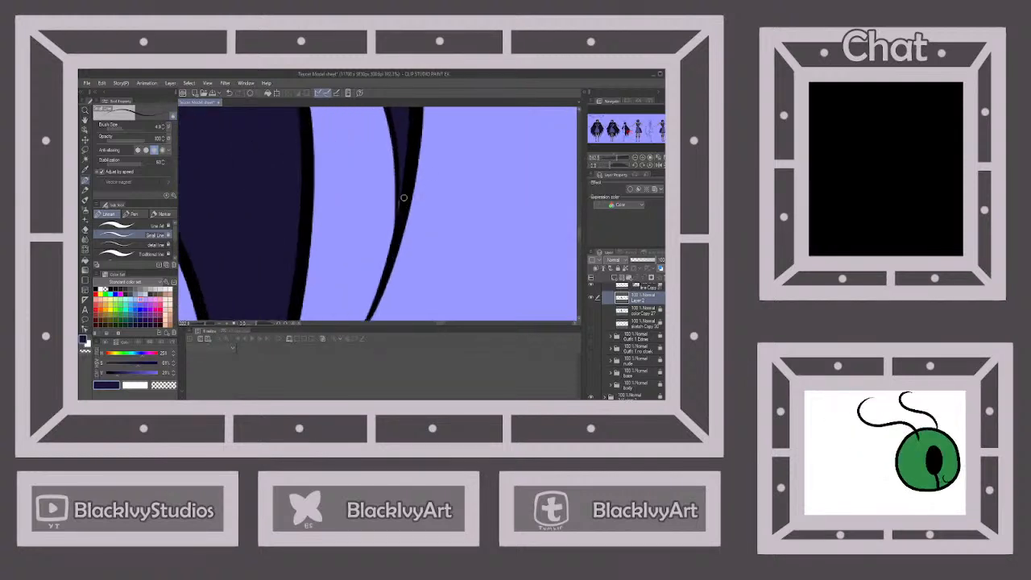
{"action": "scroll", "coordinate": [399, 193], "scroll_direction": "down", "scroll_amount": 6}
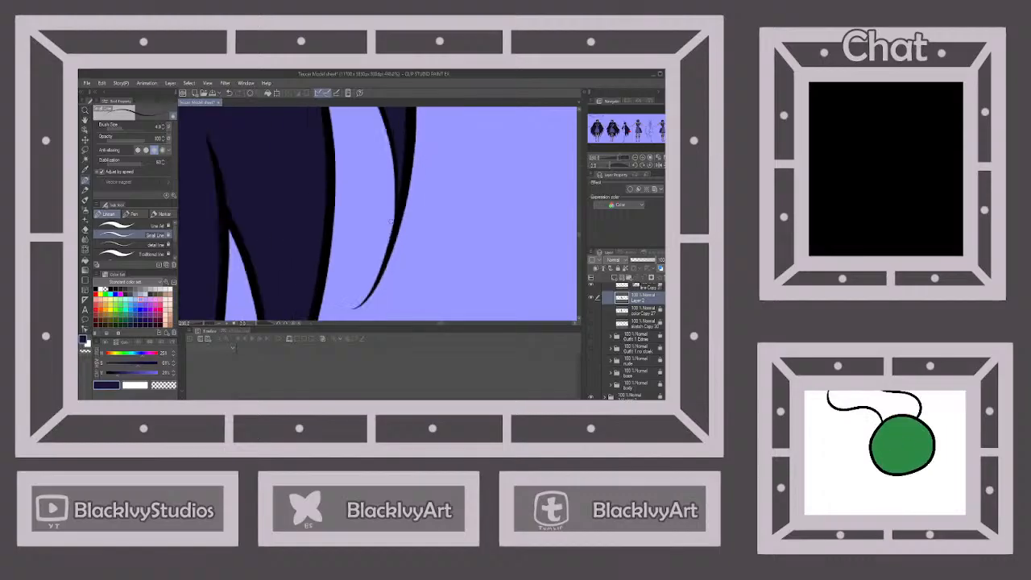
{"action": "scroll", "coordinate": [376, 266], "scroll_direction": "down", "scroll_amount": 6}
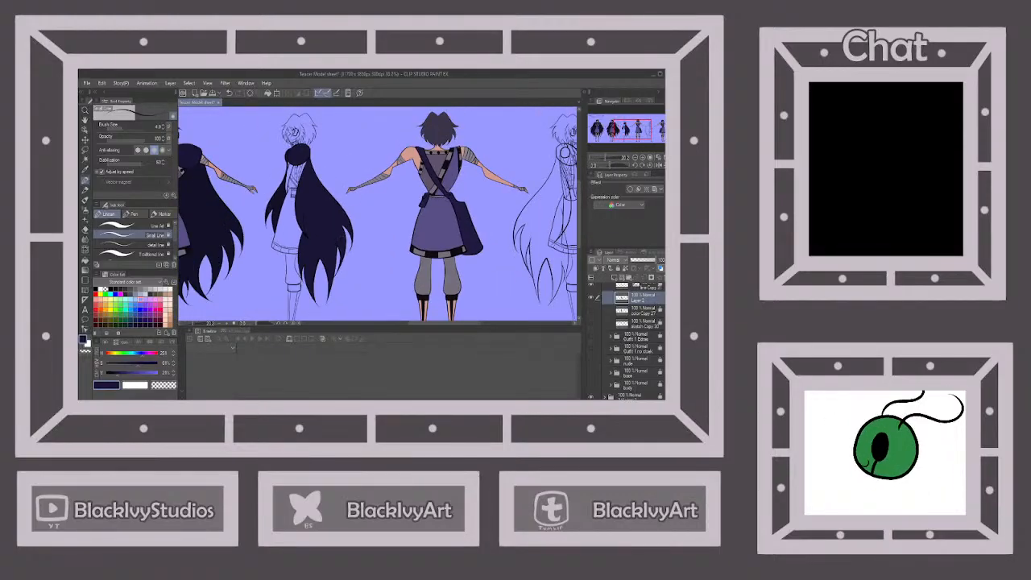
Show Side view 1's color Copy 27 layer and merge the navy cloak layer down into it.
{"action": "left_click", "coordinate": [590, 311]}
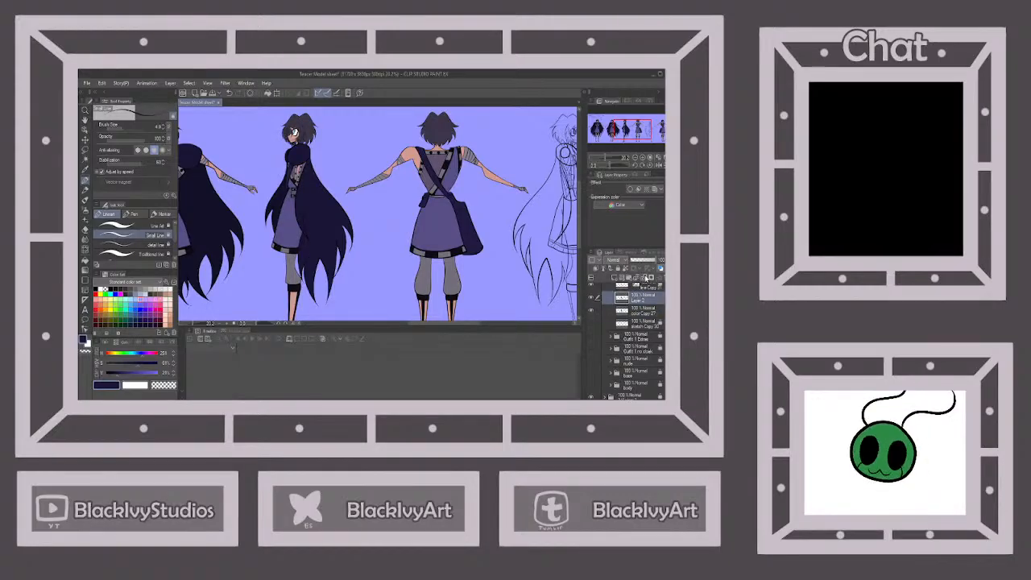
{"action": "left_click", "coordinate": [647, 279]}
{"action": "scroll", "coordinate": [628, 312], "scroll_direction": "up", "scroll_amount": 2}
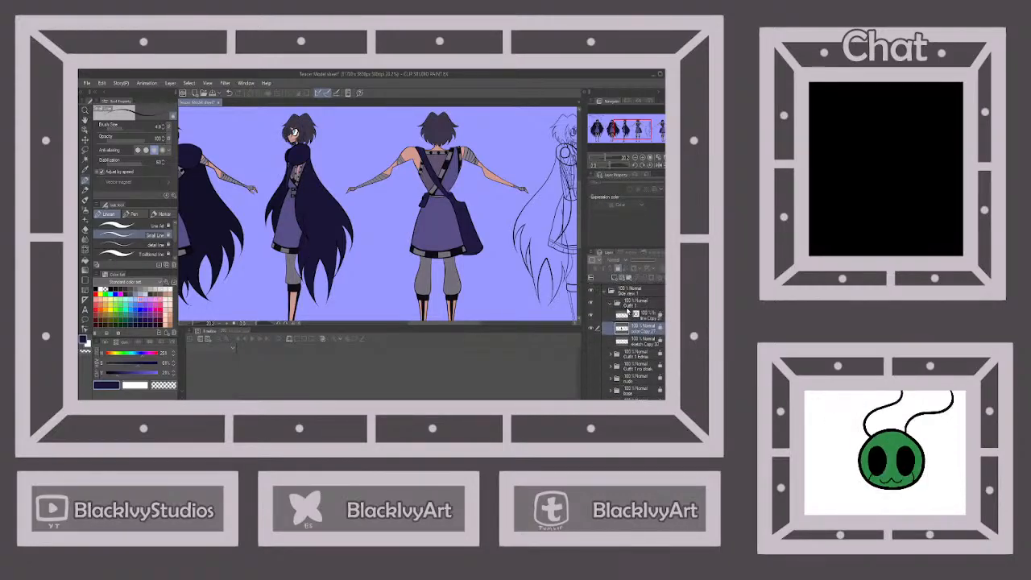
Collapse the Outfit 1 and Side view 1 folders, lock Side view 1, and save the model sheet.
{"action": "left_click", "coordinate": [612, 304]}
{"action": "left_click", "coordinate": [615, 299]}
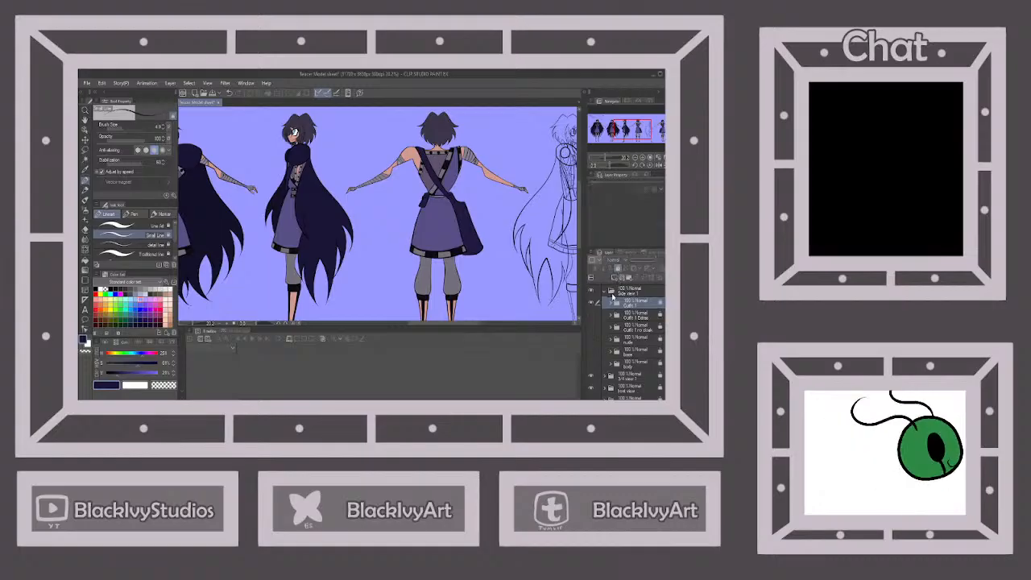
{"action": "left_click", "coordinate": [609, 291]}
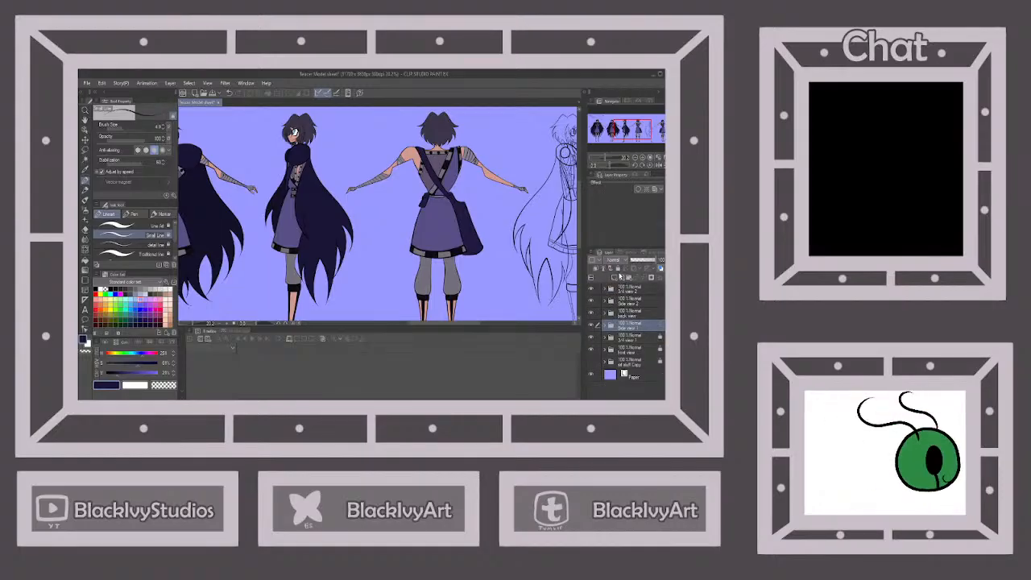
{"action": "scroll", "coordinate": [465, 209], "scroll_direction": "down", "scroll_amount": 5}
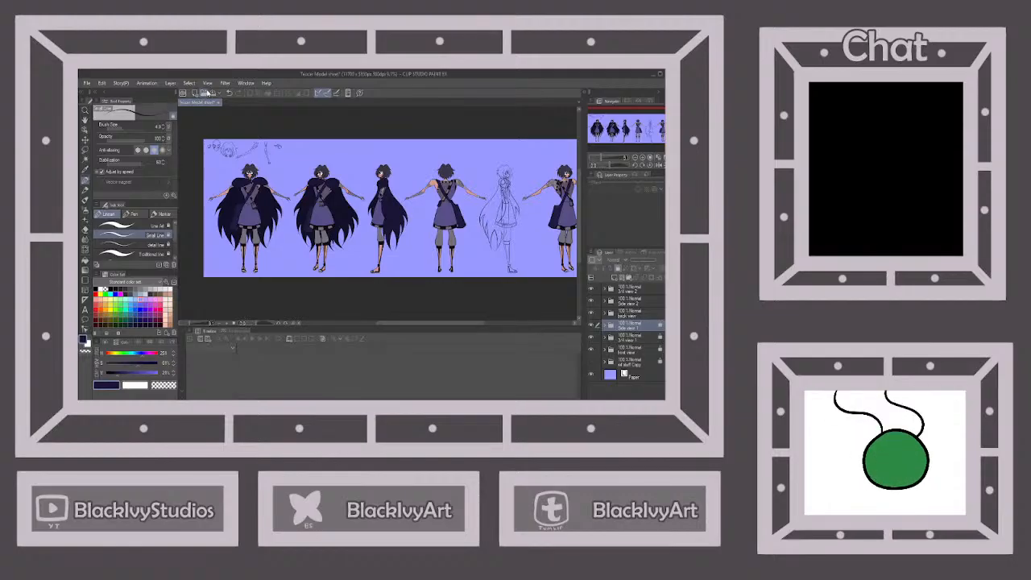
{"action": "scroll", "coordinate": [323, 151], "scroll_direction": "down", "scroll_amount": 1}
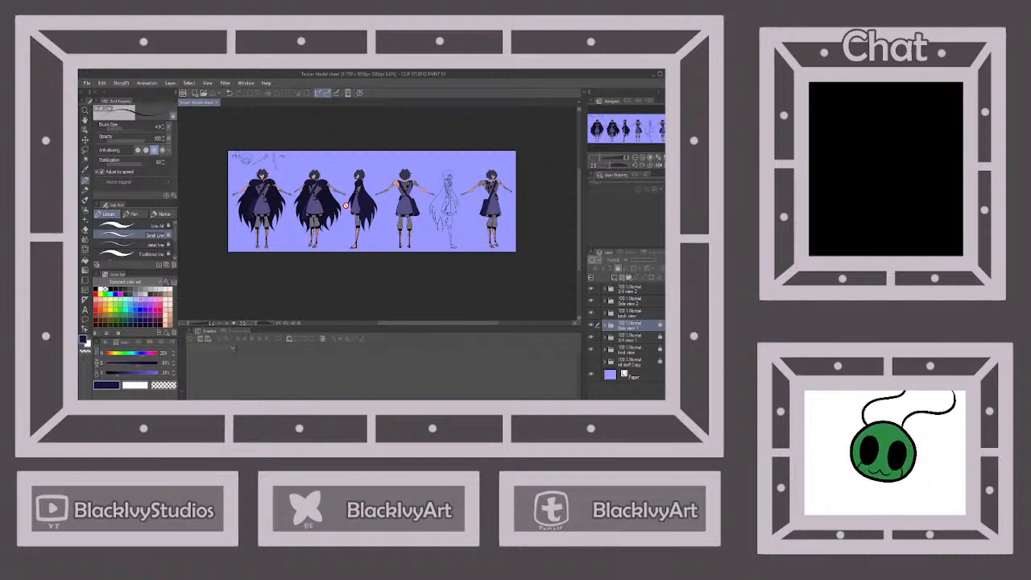
{"action": "scroll", "coordinate": [346, 207], "scroll_direction": "up", "scroll_amount": 1}
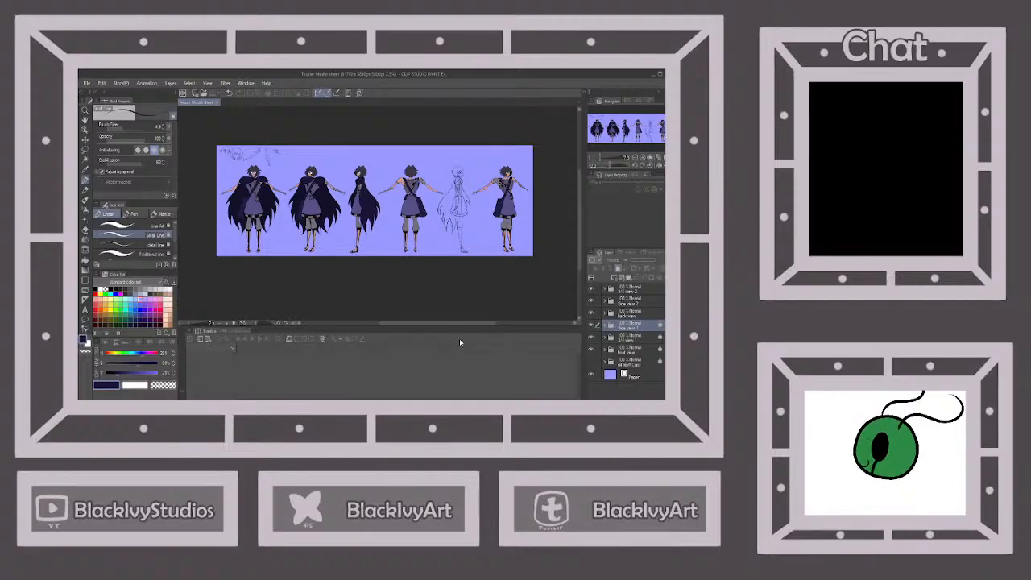
{"action": "scroll", "coordinate": [256, 198], "scroll_direction": "up", "scroll_amount": 4}
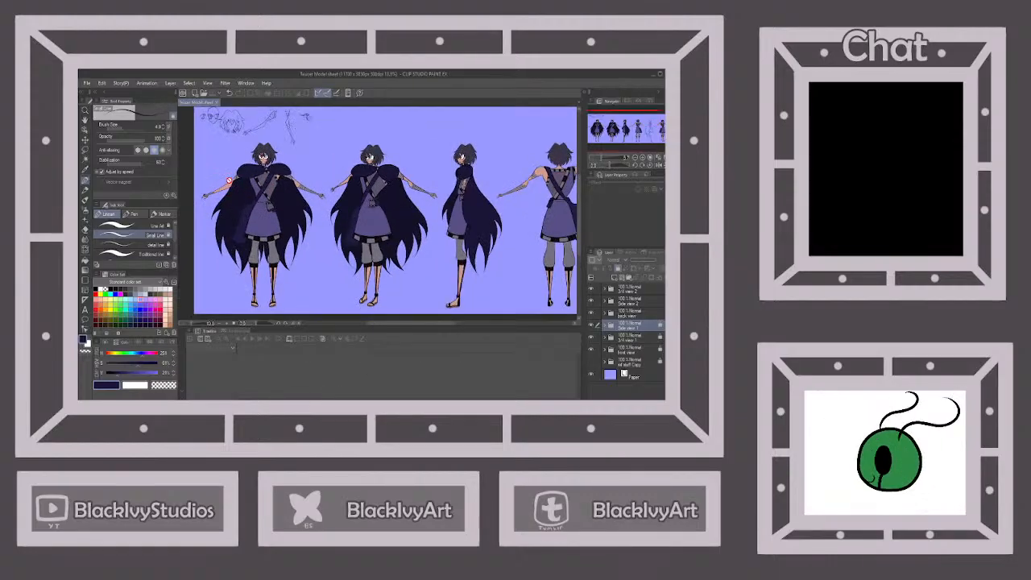
{"action": "scroll", "coordinate": [256, 198], "scroll_direction": "down", "scroll_amount": 5}
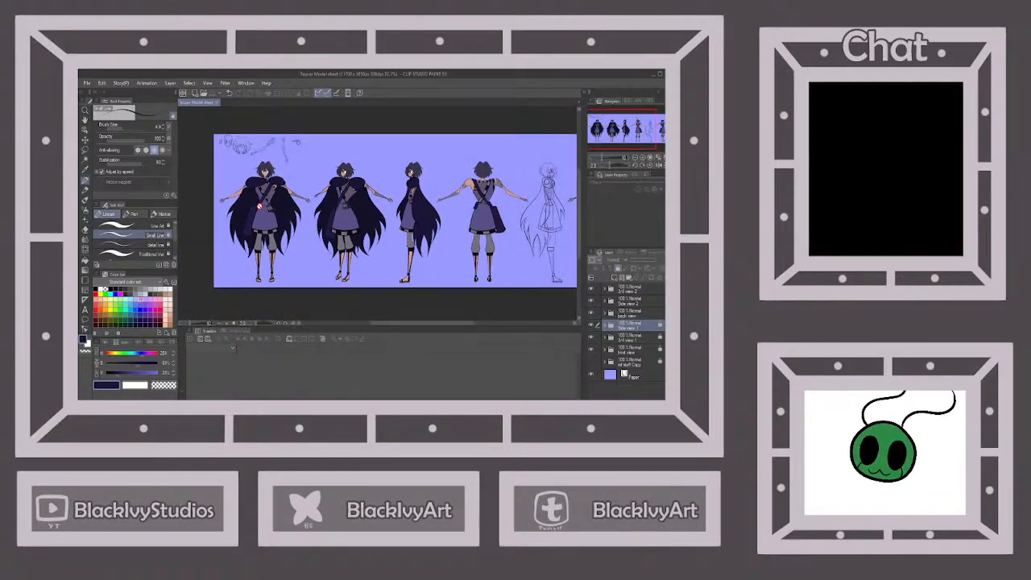
{"action": "scroll", "coordinate": [375, 201], "scroll_direction": "up", "scroll_amount": 1}
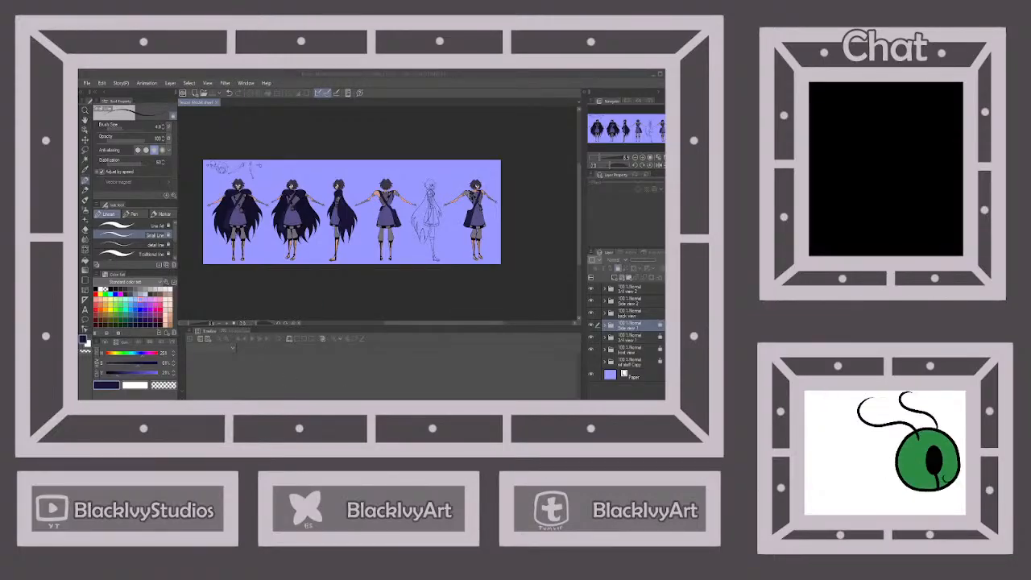
{"action": "left_click", "coordinate": [434, 214]}
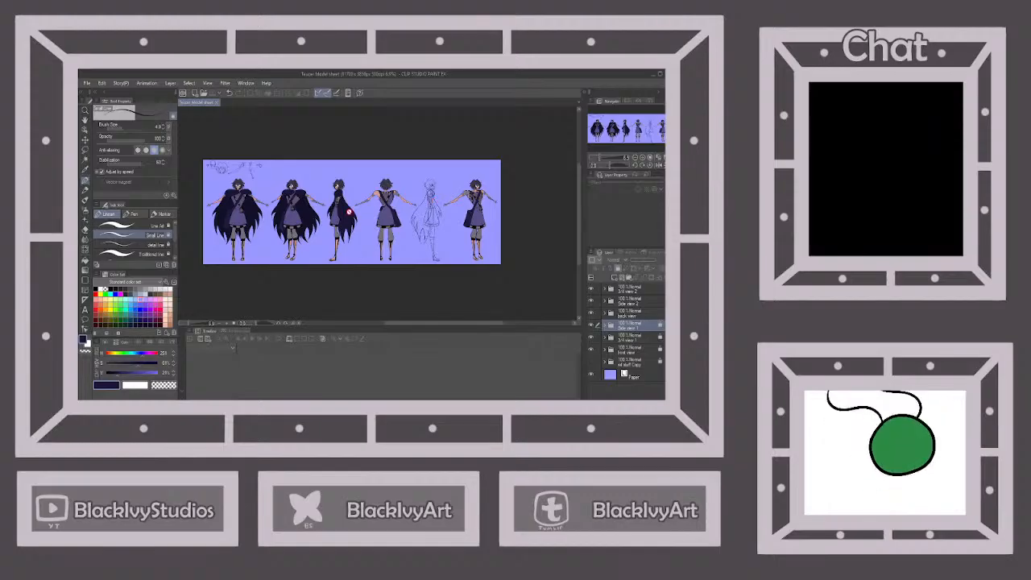
Duplicate the Outfit 1 Extras folder inside the back view folder and rename the copy Outfit 1.
{"action": "left_click", "coordinate": [631, 312]}
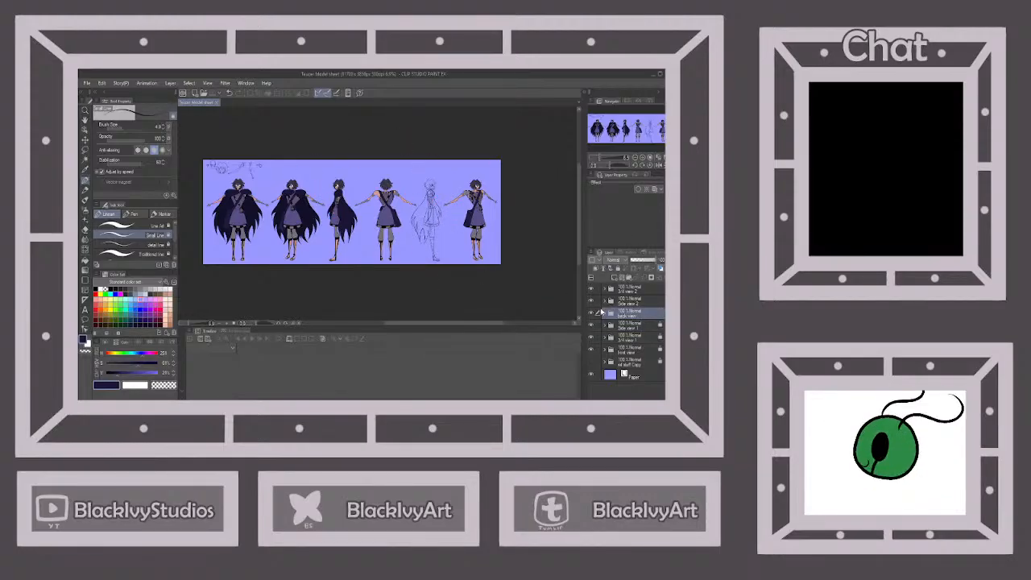
{"action": "left_click", "coordinate": [605, 314]}
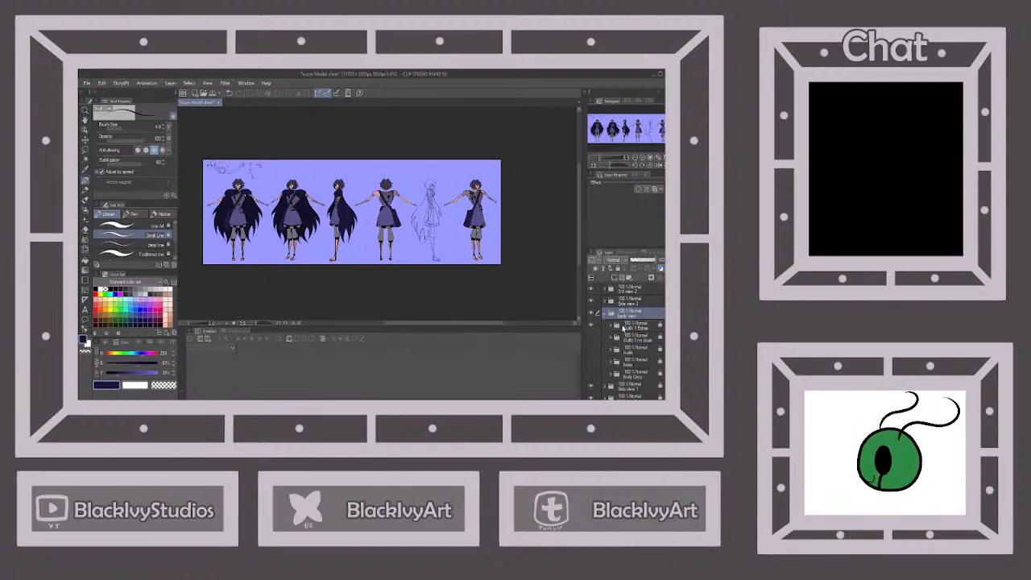
{"action": "left_click", "coordinate": [623, 327]}
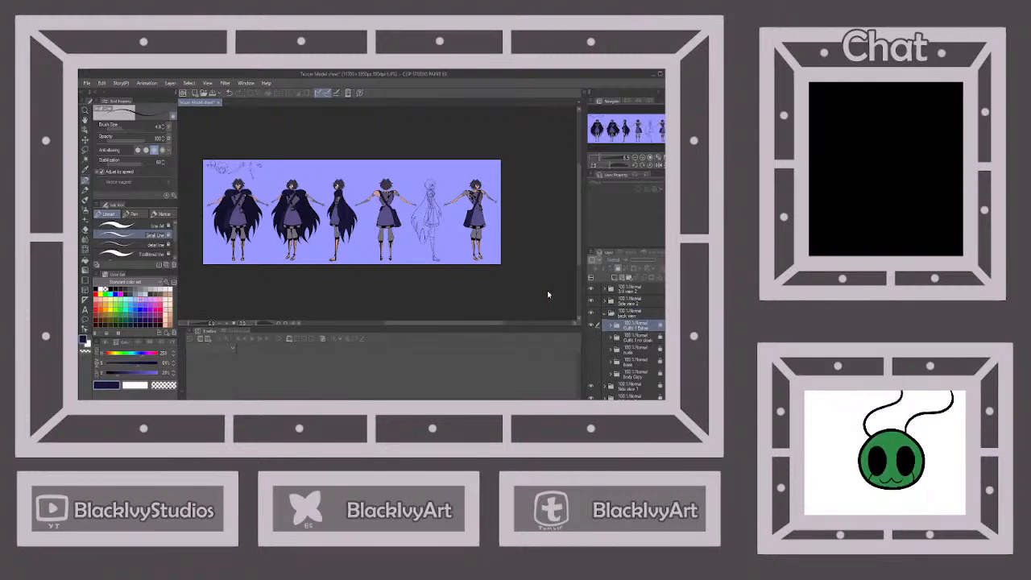
{"action": "key", "text": "ctrl+v"}
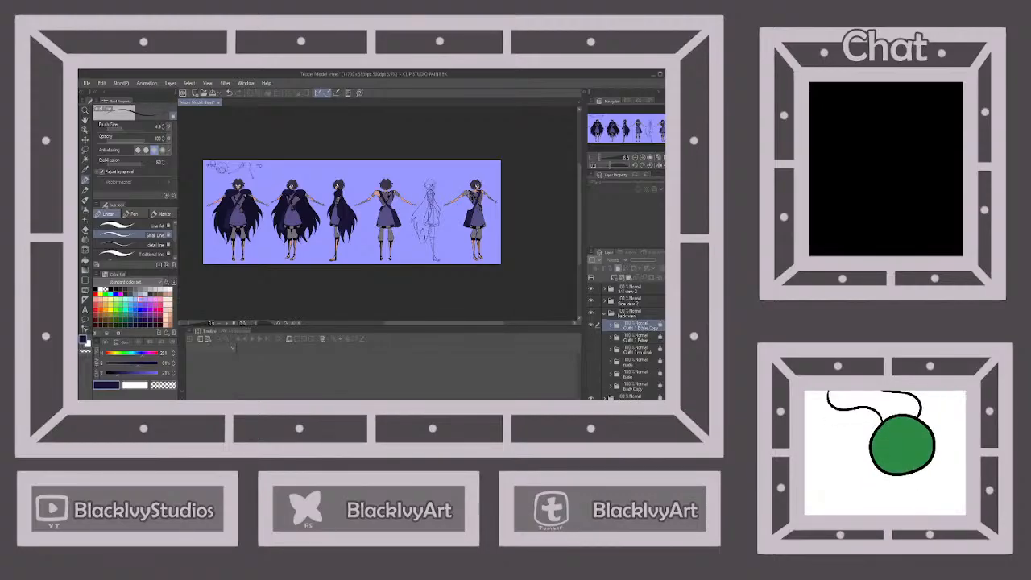
{"action": "key", "text": "Return"}
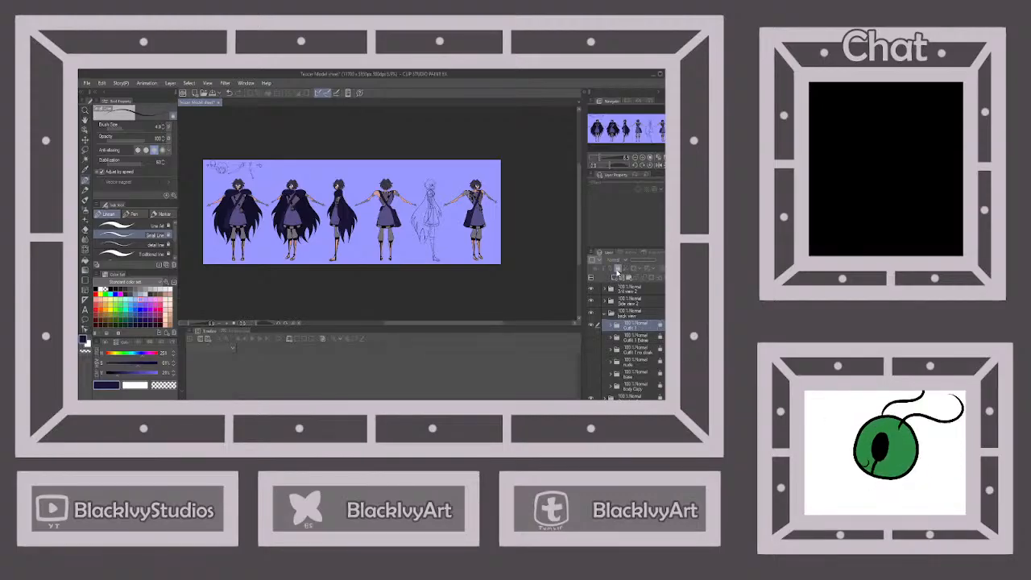
Hide the color layer in the back view's Outfit 1 folder, then unlock the line layer and lower its opacity.
{"action": "left_click", "coordinate": [611, 326]}
{"action": "left_click", "coordinate": [591, 352]}
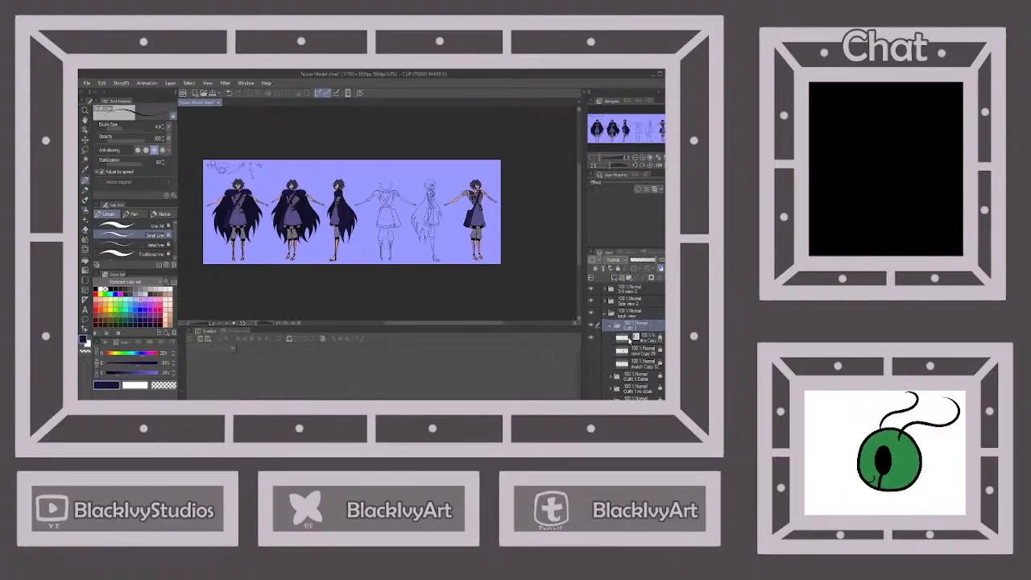
{"action": "left_click", "coordinate": [633, 337]}
{"action": "left_click", "coordinate": [618, 268]}
{"action": "left_click_drag", "start_coordinate": [647, 265], "coordinate": [637, 269]}
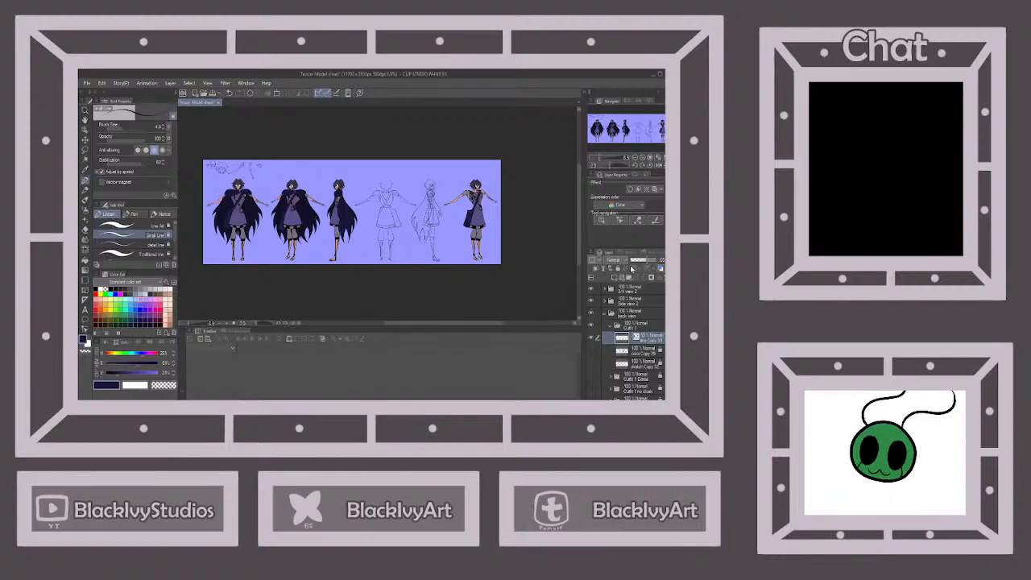
Add a new vector layer above the back view's faded line layer and choose the Line Art brush in black.
{"action": "left_click", "coordinate": [612, 277]}
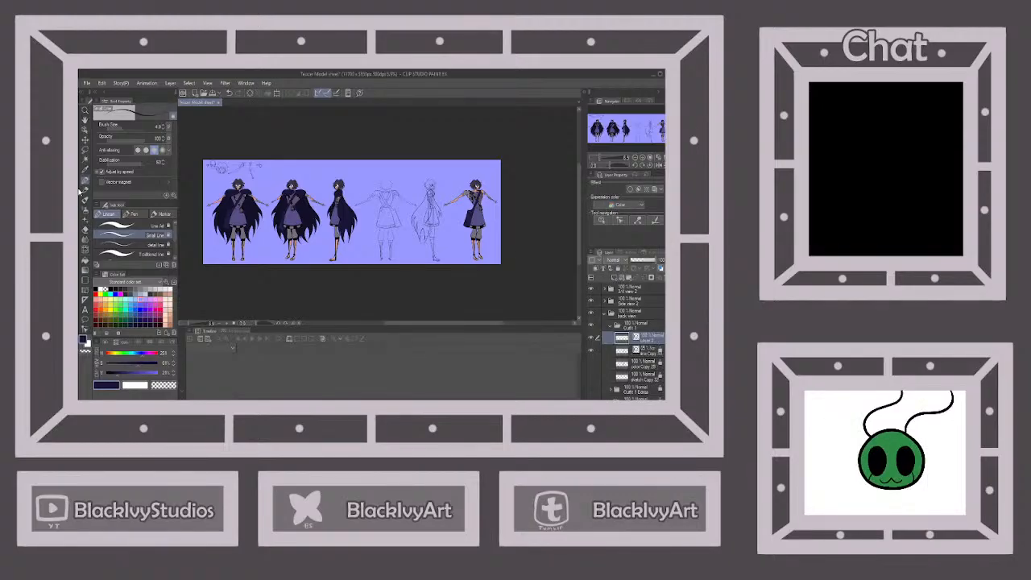
{"action": "left_click", "coordinate": [97, 288]}
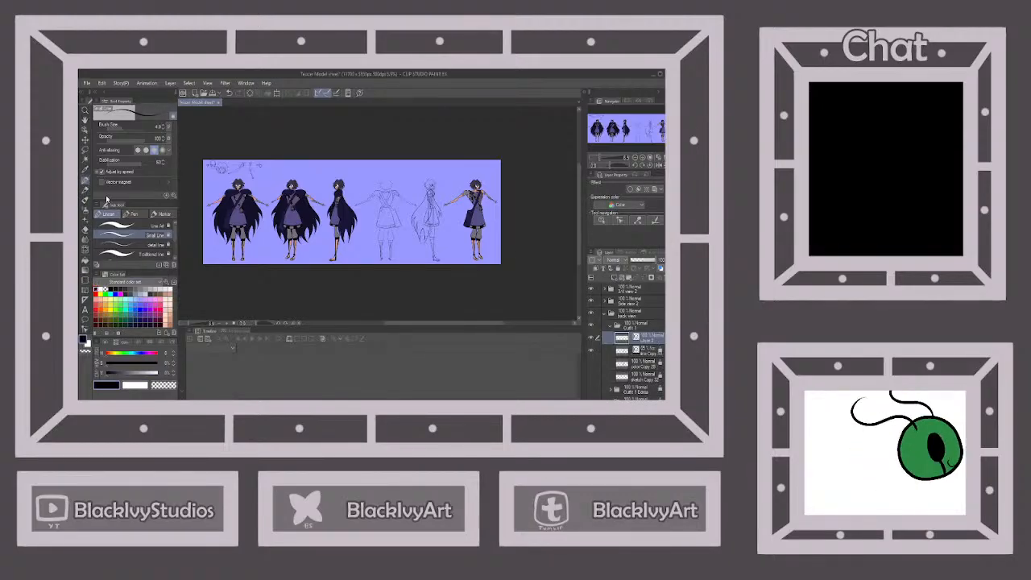
{"action": "left_click", "coordinate": [157, 225]}
Try to draw the left edge of the back view's cloak from the shoulder down to a first pointed tip.
{"action": "scroll", "coordinate": [392, 219], "scroll_direction": "up", "scroll_amount": 3}
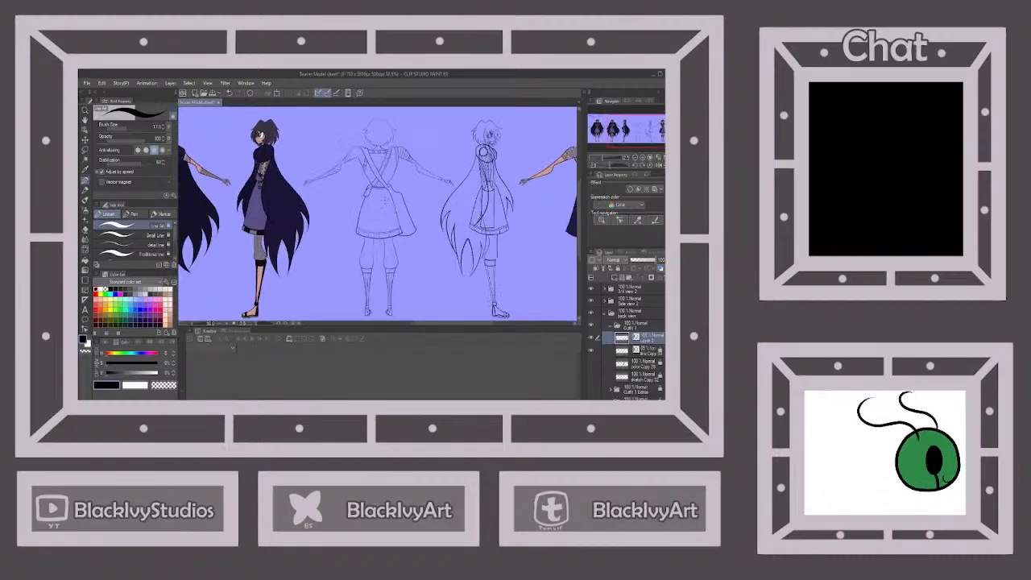
{"action": "scroll", "coordinate": [385, 203], "scroll_direction": "down", "scroll_amount": 5}
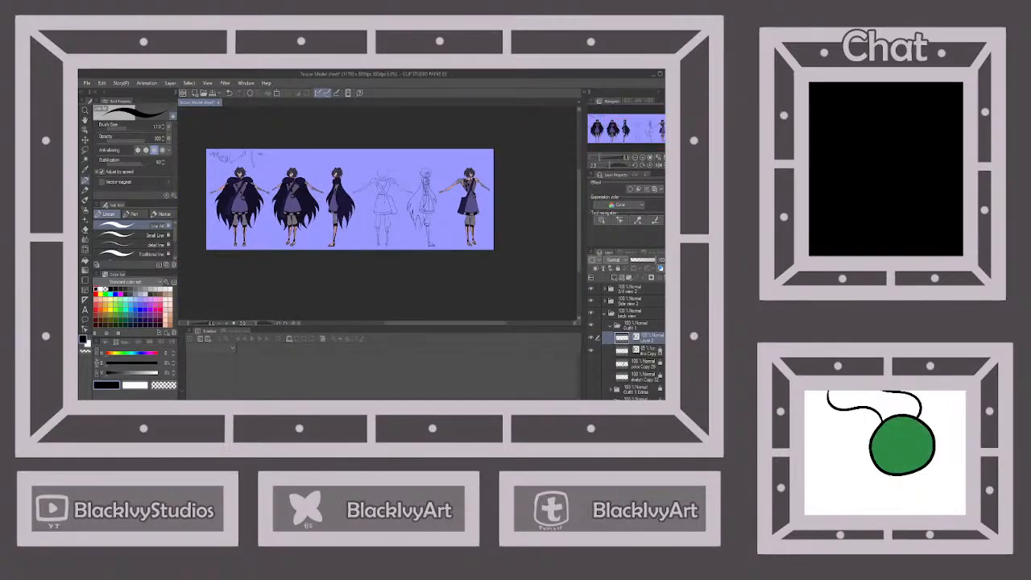
{"action": "scroll", "coordinate": [381, 201], "scroll_direction": "up", "scroll_amount": 5}
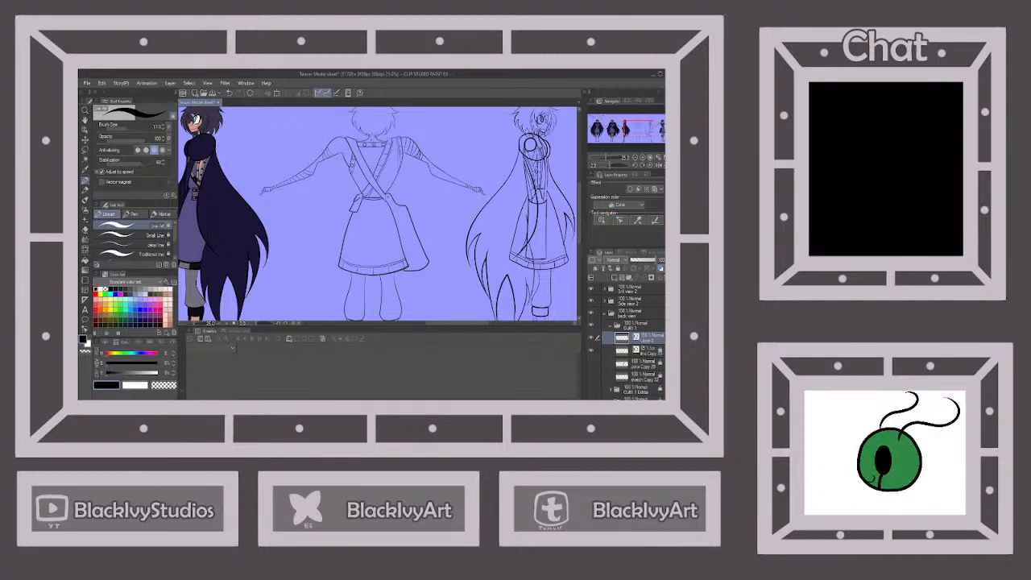
{"action": "mouse_move", "coordinate": [368, 139]}
{"action": "left_mouse_down"}
{"action": "mouse_move", "coordinate": [329, 137]}
{"action": "mouse_move", "coordinate": [289, 257]}
{"action": "mouse_move", "coordinate": [307, 216]}
{"action": "left_mouse_up"}
{"action": "scroll", "coordinate": [352, 196], "scroll_direction": "down", "scroll_amount": 4}
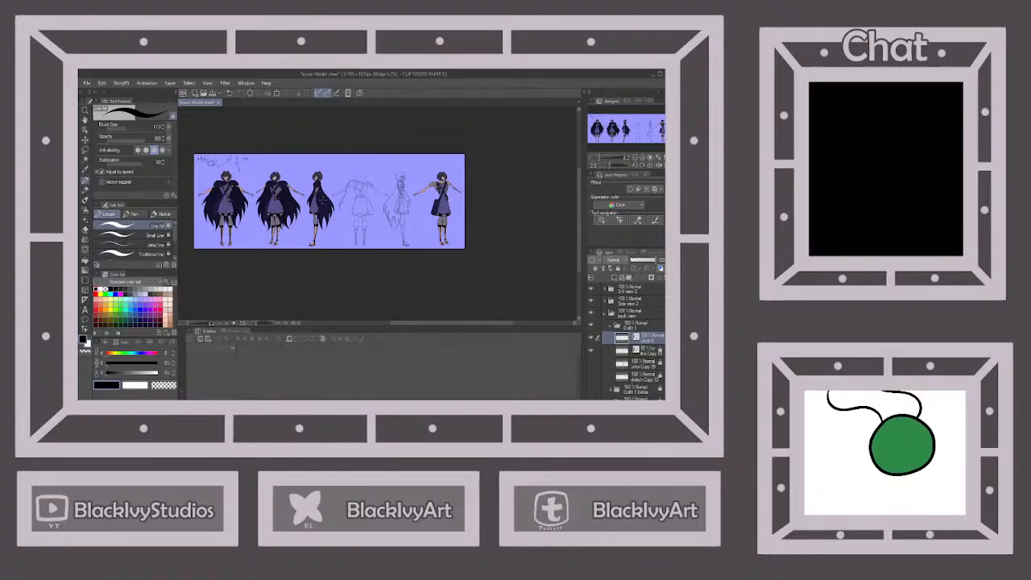
{"action": "scroll", "coordinate": [324, 199], "scroll_direction": "up", "scroll_amount": 5}
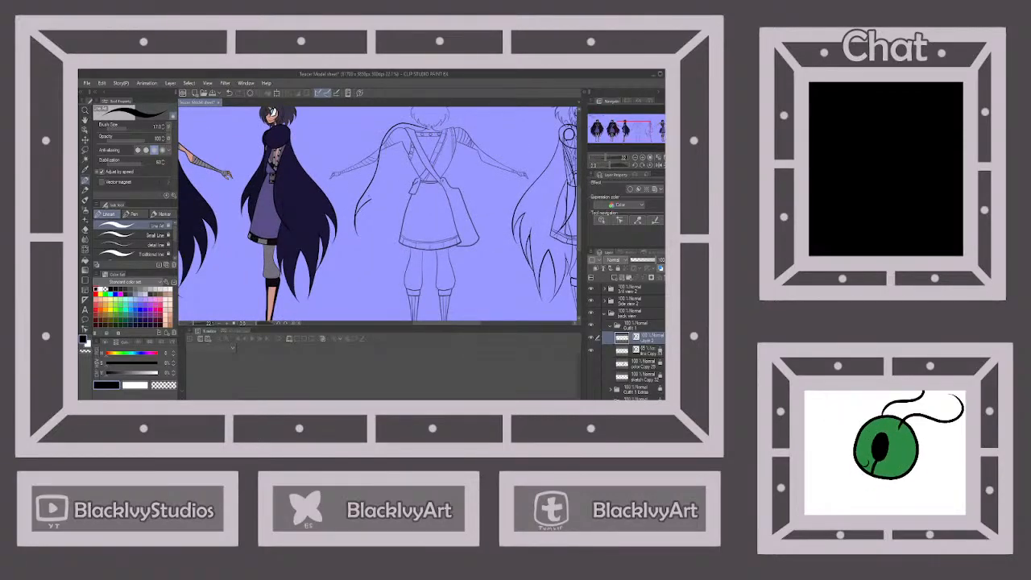
{"action": "key", "text": "ctrl+z"}
{"action": "key", "text": "ctrl+z"}
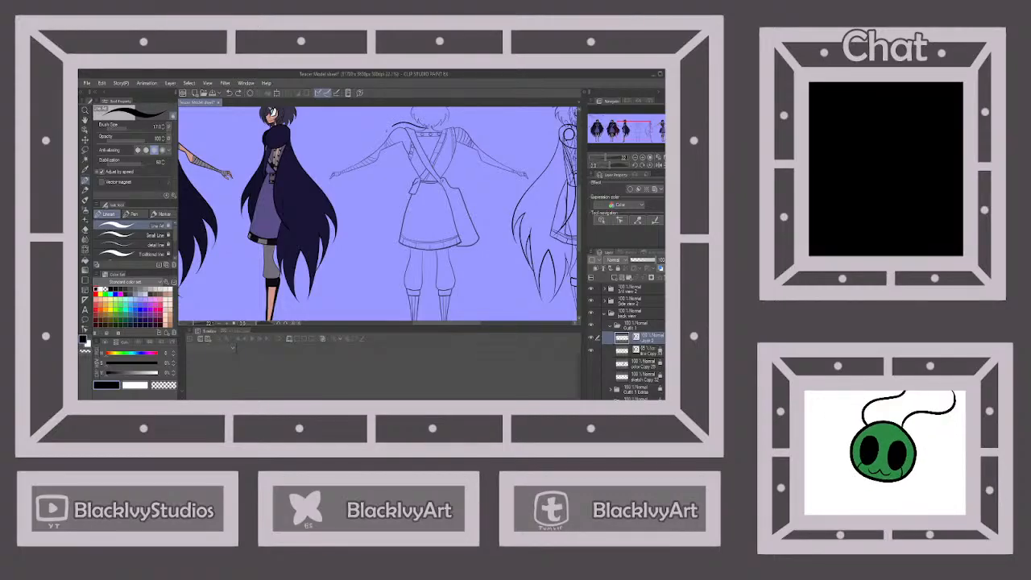
Try a wider left edge with several jagged hem points for the back view's cloak.
{"action": "mouse_move", "coordinate": [384, 137]}
{"action": "left_mouse_down"}
{"action": "mouse_move", "coordinate": [349, 246]}
{"action": "mouse_move", "coordinate": [364, 217]}
{"action": "left_mouse_up"}
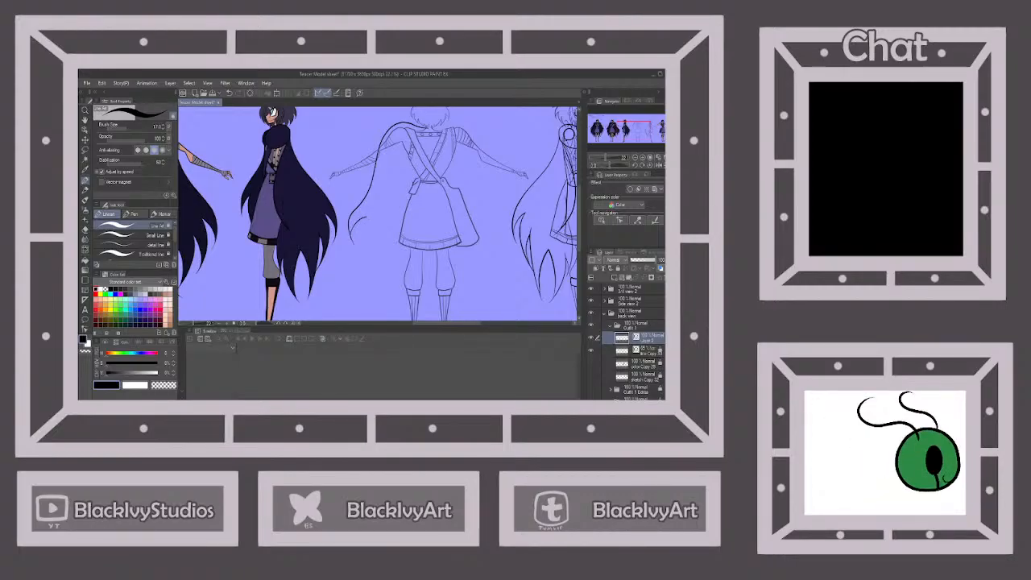
{"action": "left_click_drag", "start_coordinate": [362, 220], "coordinate": [379, 279]}
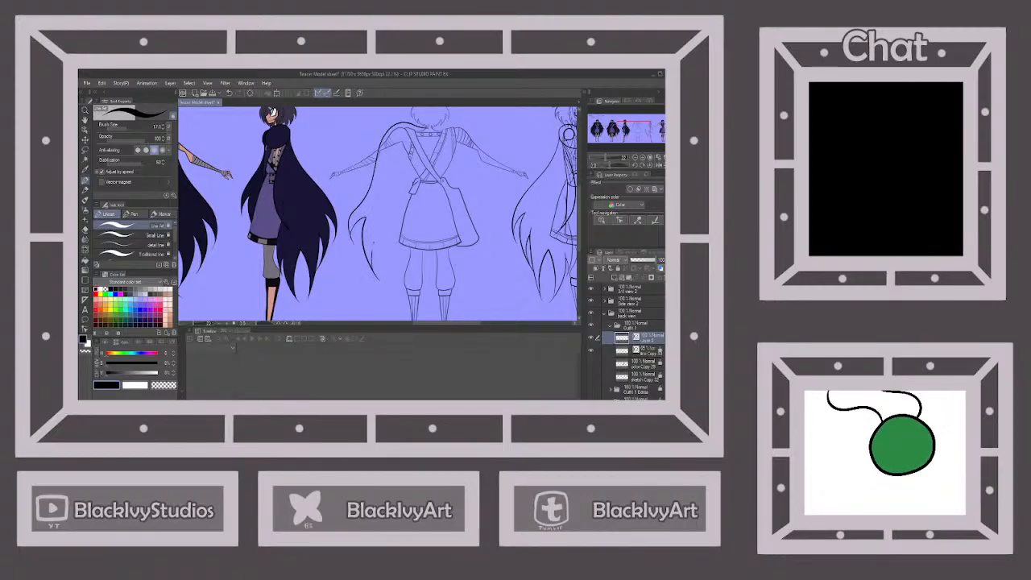
{"action": "left_click_drag", "start_coordinate": [379, 240], "coordinate": [371, 292]}
{"action": "key", "text": "ctrl+z"}
{"action": "key", "text": "ctrl+z"}
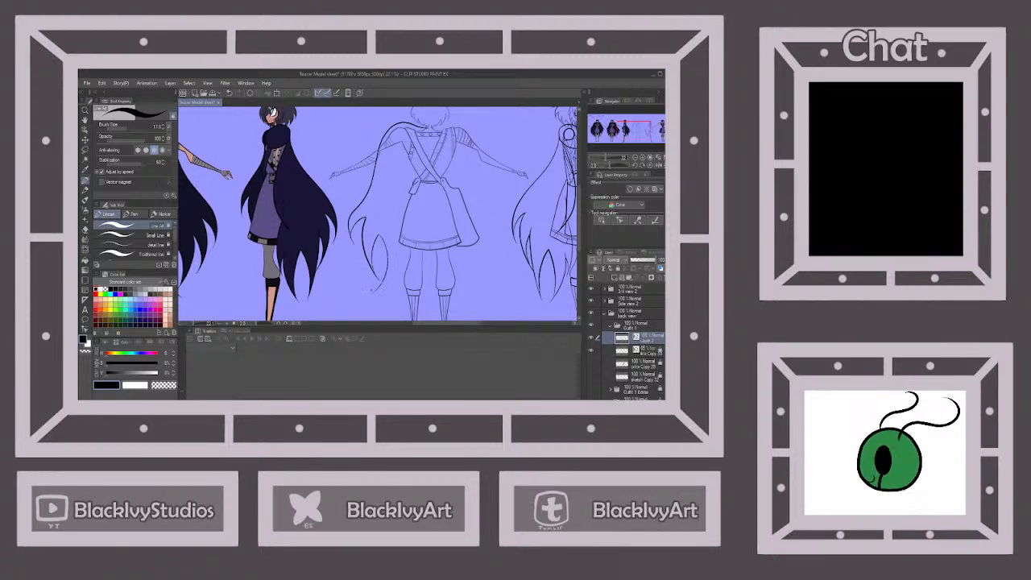
{"action": "key", "text": "ctrl+z"}
{"action": "key", "text": "ctrl+z"}
{"action": "key", "text": "ctrl+z"}
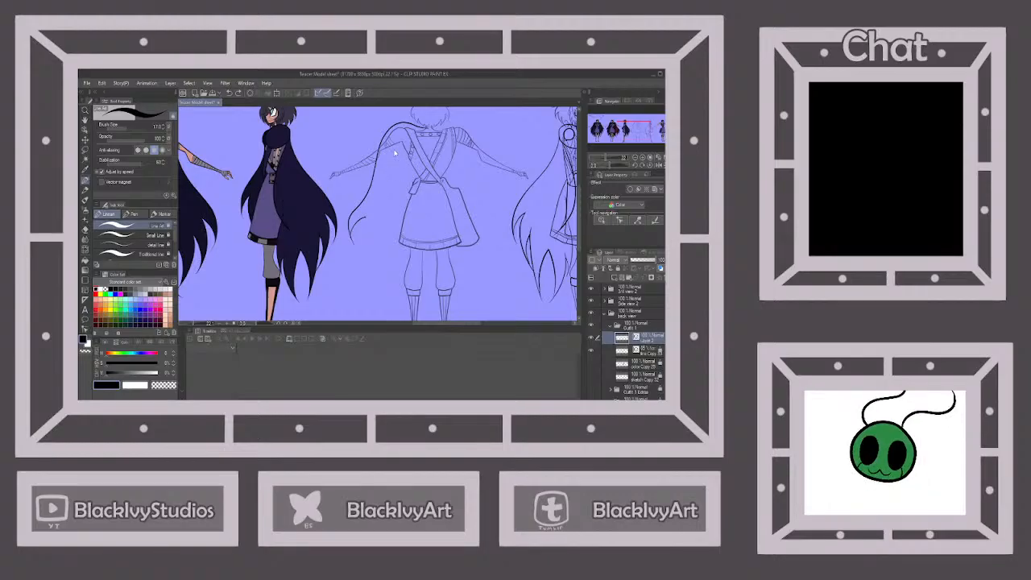
{"action": "key", "text": "ctrl+z"}
{"action": "key", "text": "ctrl+z"}
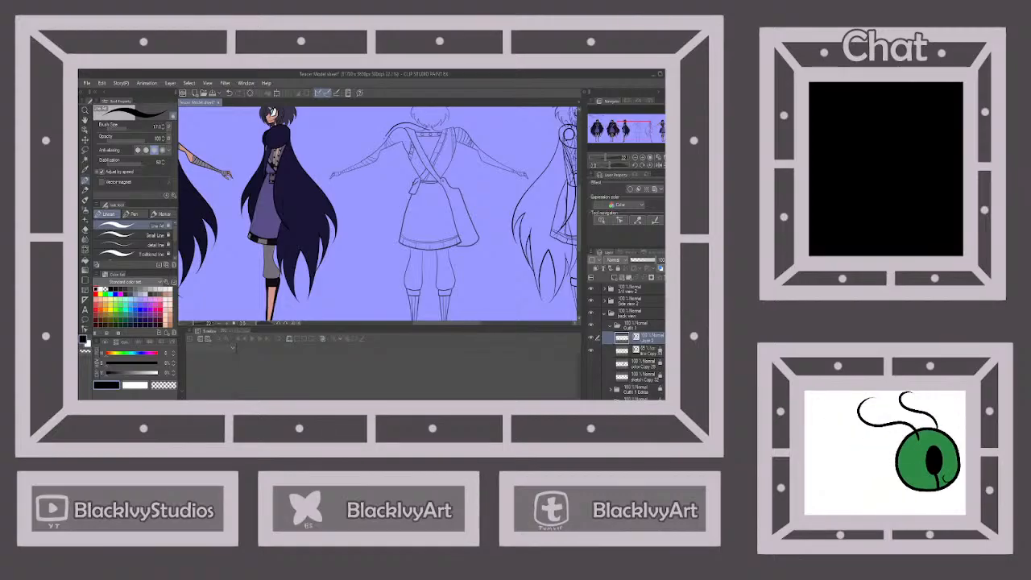
Draw the back view cloak's left edge from the shoulder down through its first two pointed hem tips.
{"action": "mouse_move", "coordinate": [375, 168]}
{"action": "left_mouse_down"}
{"action": "mouse_move", "coordinate": [366, 191]}
{"action": "mouse_move", "coordinate": [388, 129]}
{"action": "mouse_move", "coordinate": [338, 241]}
{"action": "mouse_move", "coordinate": [360, 217]}
{"action": "left_mouse_up"}
{"action": "key", "text": "ctrl+z"}
{"action": "mouse_move", "coordinate": [366, 207]}
{"action": "left_mouse_down"}
{"action": "mouse_move", "coordinate": [356, 220]}
{"action": "mouse_move", "coordinate": [371, 264]}
{"action": "left_mouse_up"}
{"action": "key", "text": "ctrl+z"}
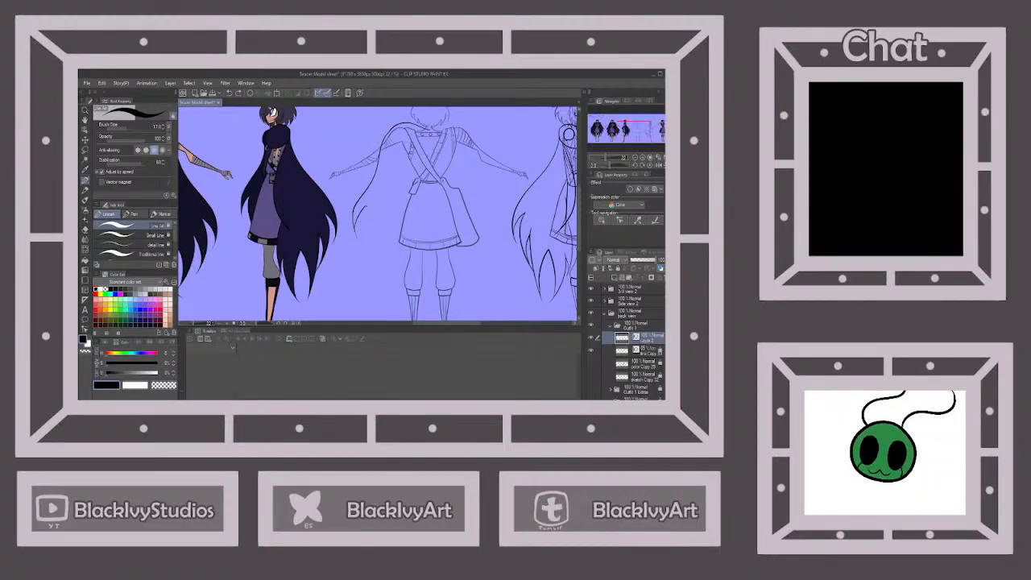
{"action": "left_click_drag", "start_coordinate": [367, 207], "coordinate": [372, 266]}
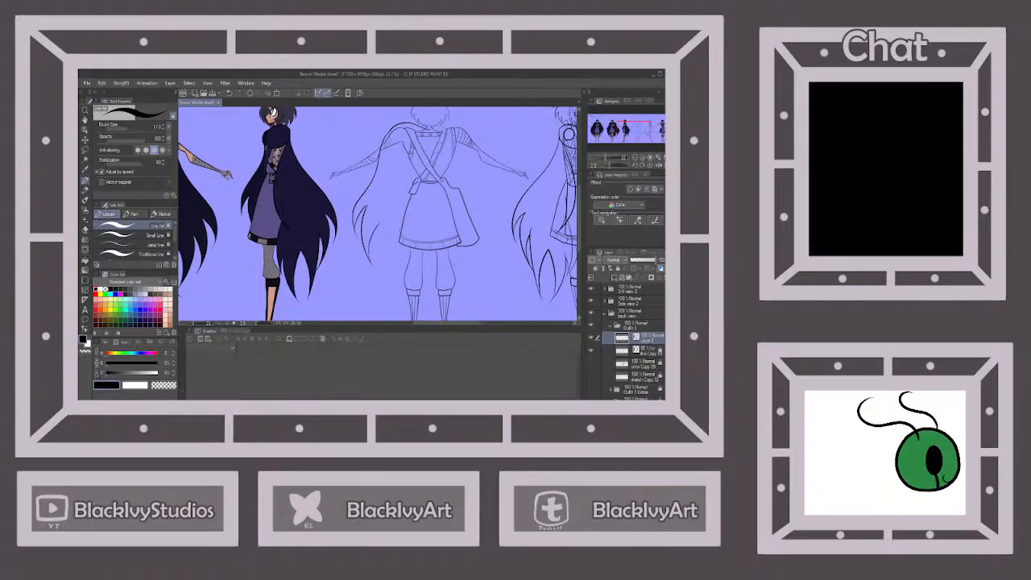
Draw the next, longer pointed tip of the cloak's jagged hem, ending left of the back view's lower leg.
{"action": "scroll", "coordinate": [427, 170], "scroll_direction": "down", "scroll_amount": 3}
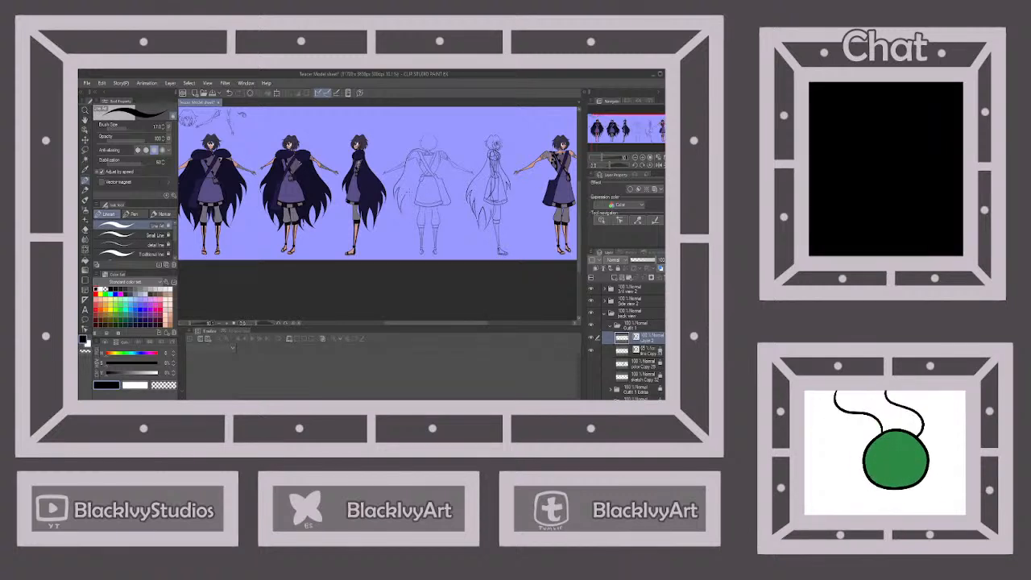
{"action": "scroll", "coordinate": [431, 185], "scroll_direction": "up", "scroll_amount": 2}
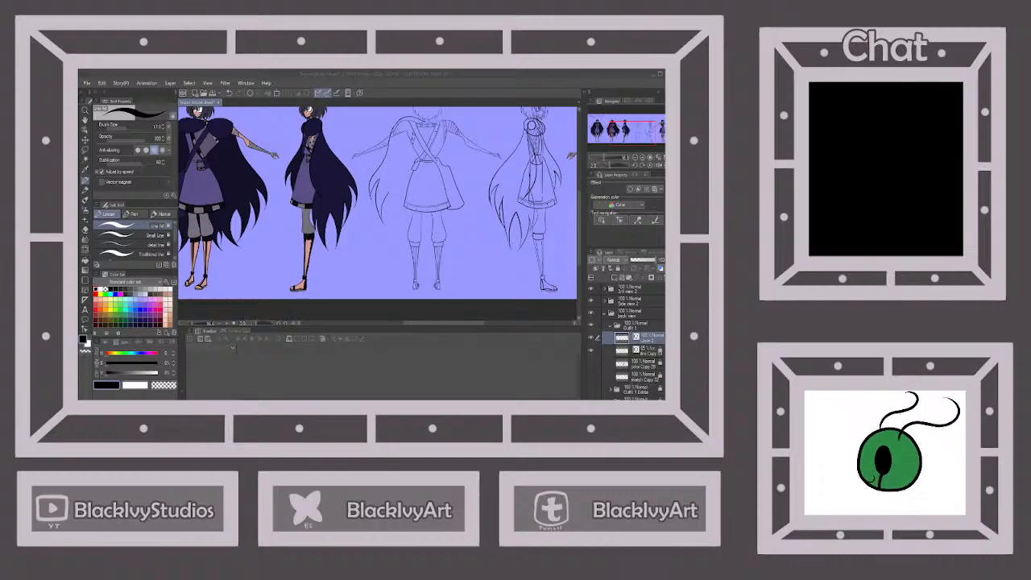
{"action": "scroll", "coordinate": [399, 250], "scroll_direction": "up", "scroll_amount": 3}
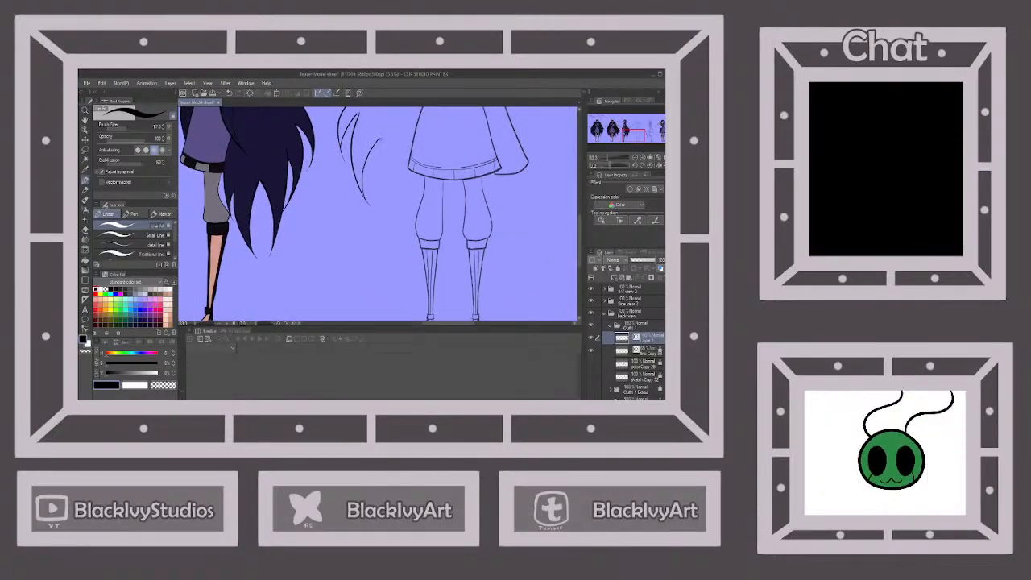
{"action": "mouse_move", "coordinate": [378, 140]}
{"action": "left_mouse_down"}
{"action": "mouse_move", "coordinate": [365, 190]}
{"action": "mouse_move", "coordinate": [406, 237]}
{"action": "left_mouse_up"}
{"action": "key", "text": "ctrl+z"}
{"action": "mouse_move", "coordinate": [376, 140]}
{"action": "left_mouse_down"}
{"action": "mouse_move", "coordinate": [376, 170]}
{"action": "mouse_move", "coordinate": [374, 149]}
{"action": "mouse_move", "coordinate": [402, 241]}
{"action": "mouse_move", "coordinate": [396, 172]}
{"action": "left_mouse_up"}
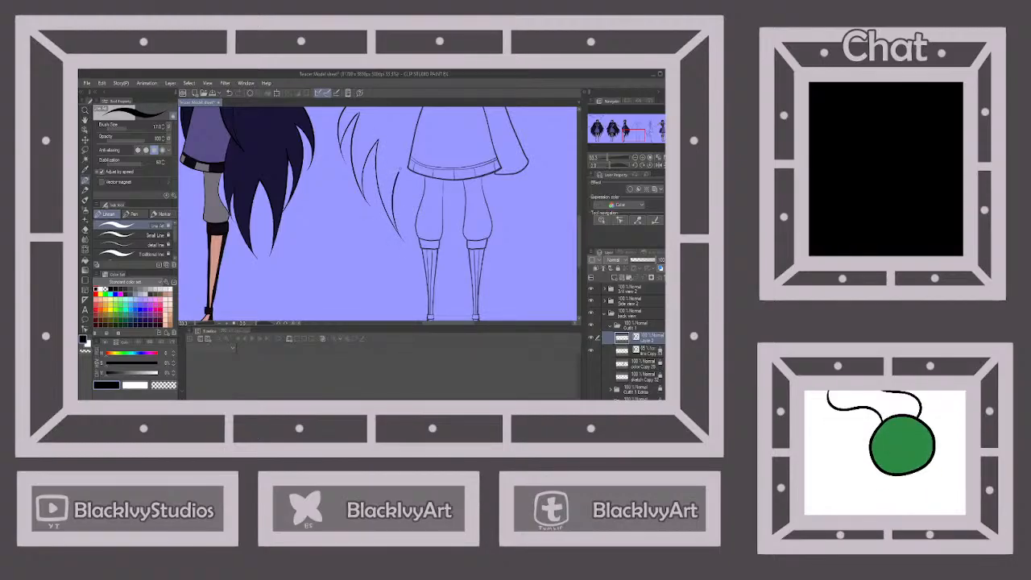
{"action": "scroll", "coordinate": [406, 165], "scroll_direction": "down", "scroll_amount": 3}
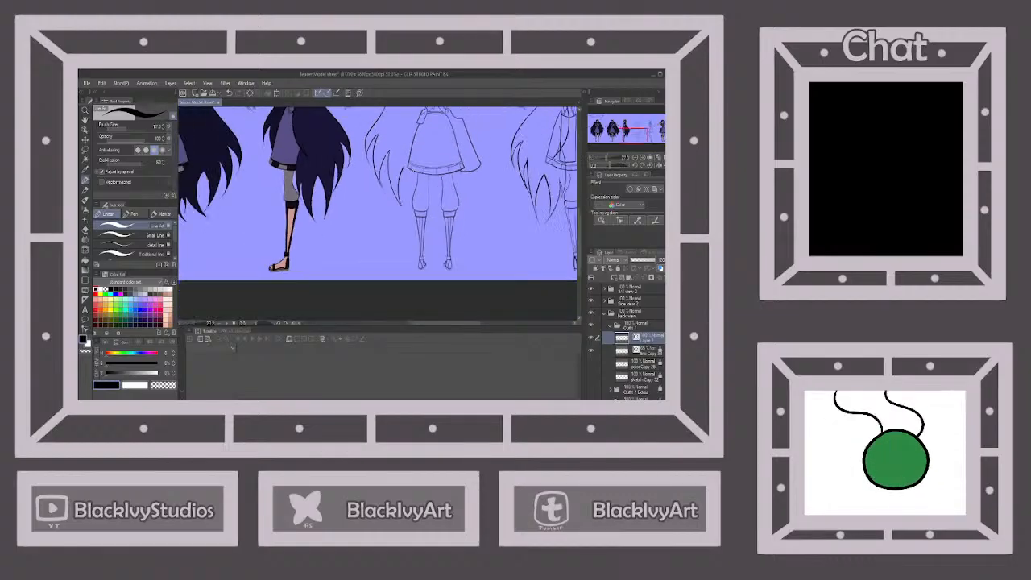
{"action": "scroll", "coordinate": [431, 165], "scroll_direction": "up", "scroll_amount": 2}
{"action": "scroll", "coordinate": [435, 167], "scroll_direction": "down", "scroll_amount": 3}
{"action": "scroll", "coordinate": [435, 168], "scroll_direction": "down", "scroll_amount": 1}
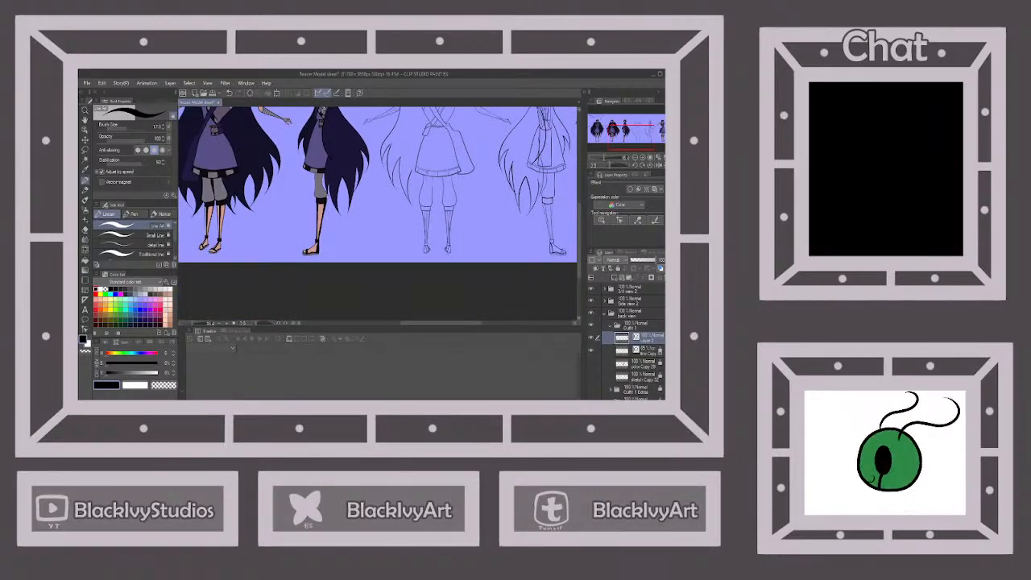
Draw the pointed, jagged cloak tips over the left leg of the back-view figure.
{"action": "scroll", "coordinate": [410, 170], "scroll_direction": "up", "scroll_amount": 3}
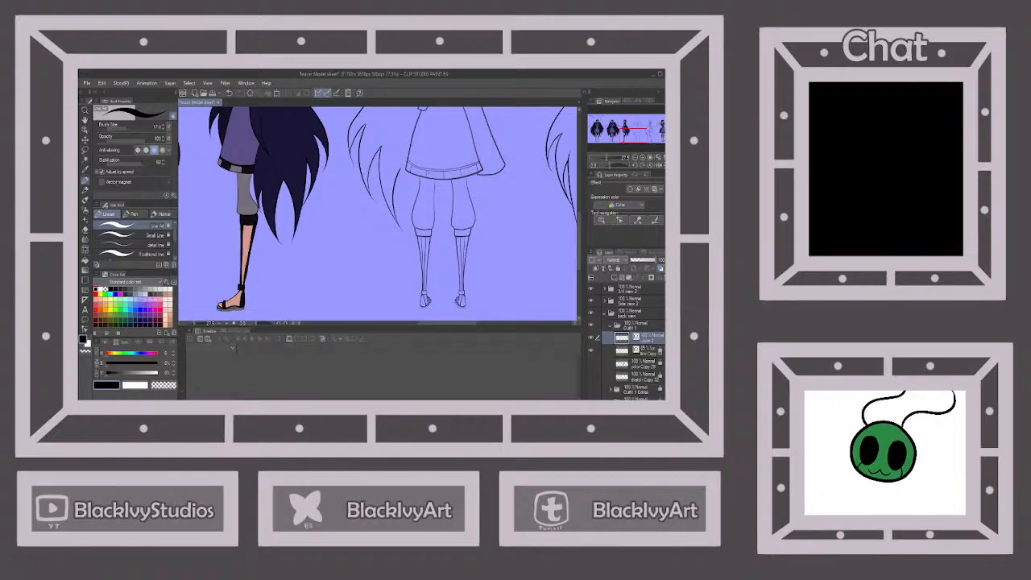
{"action": "mouse_move", "coordinate": [401, 170]}
{"action": "left_mouse_down"}
{"action": "mouse_move", "coordinate": [410, 204]}
{"action": "mouse_move", "coordinate": [395, 243]}
{"action": "mouse_move", "coordinate": [427, 184]}
{"action": "mouse_move", "coordinate": [430, 221]}
{"action": "mouse_move", "coordinate": [449, 189]}
{"action": "mouse_move", "coordinate": [441, 157]}
{"action": "left_mouse_up"}
{"action": "key", "text": "ctrl+z"}
{"action": "left_click_drag", "start_coordinate": [439, 211], "coordinate": [449, 156]}
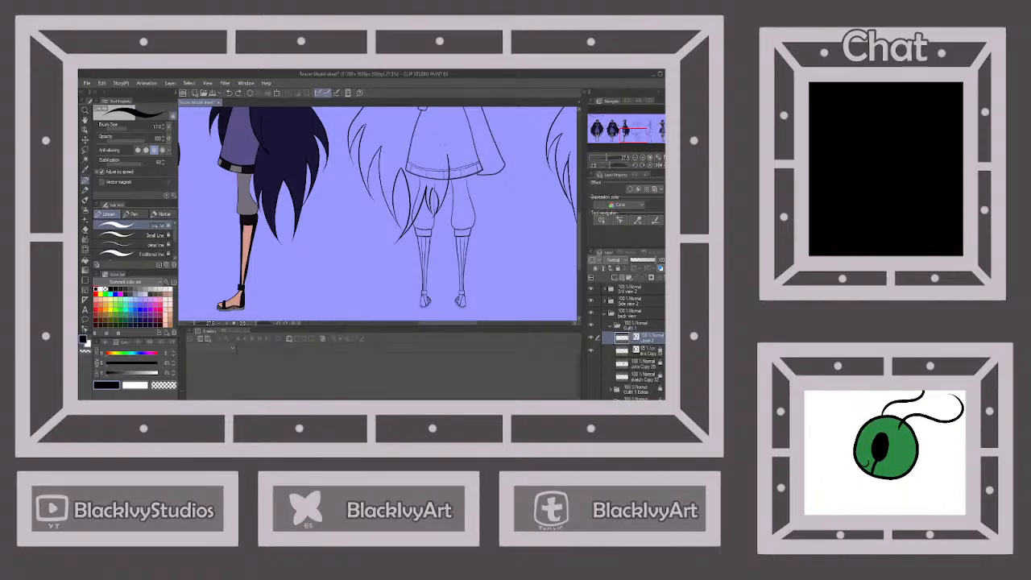
Draw the right outer edge of the back-view cloak and continue its jagged tips along the hem to the centre.
{"action": "scroll", "coordinate": [435, 198], "scroll_direction": "down", "scroll_amount": 5}
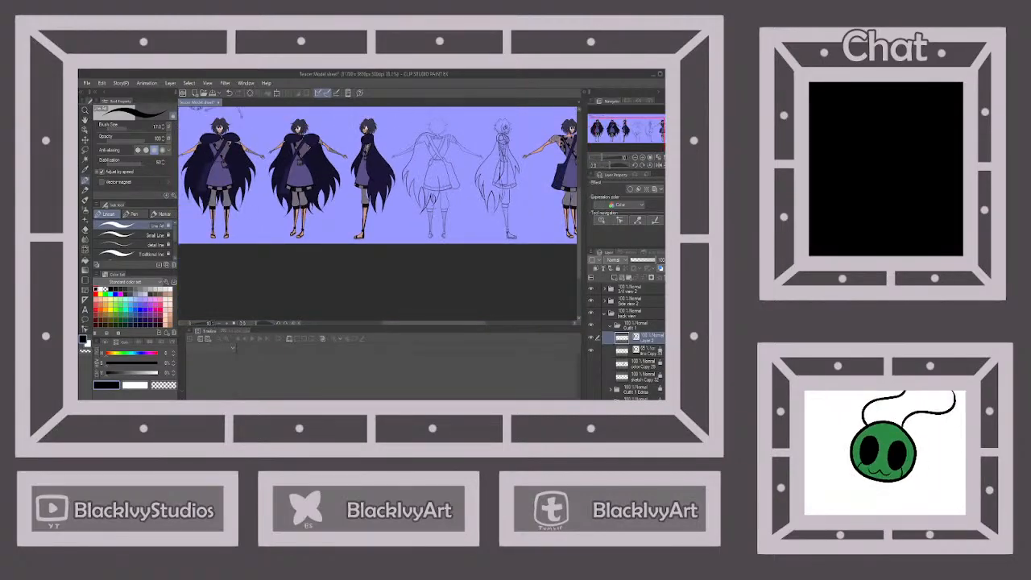
{"action": "scroll", "coordinate": [470, 135], "scroll_direction": "up", "scroll_amount": 4}
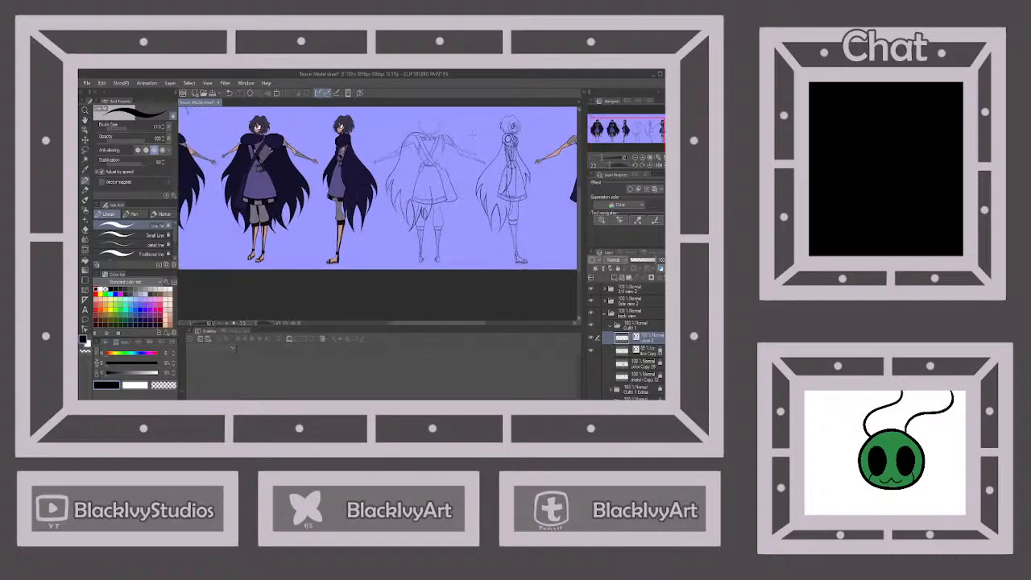
{"action": "scroll", "coordinate": [470, 134], "scroll_direction": "up", "scroll_amount": 4}
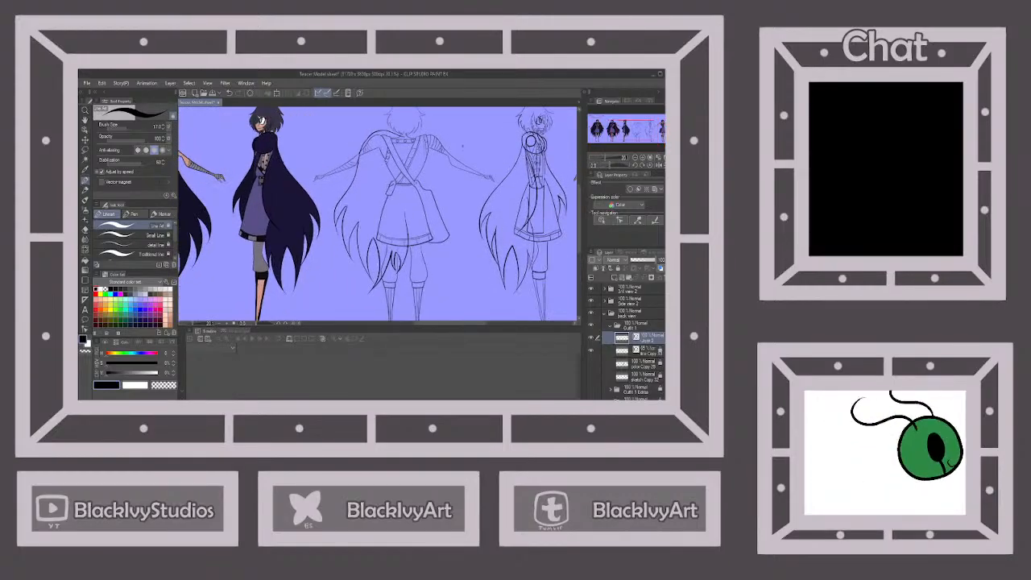
{"action": "scroll", "coordinate": [470, 135], "scroll_direction": "down", "scroll_amount": 1}
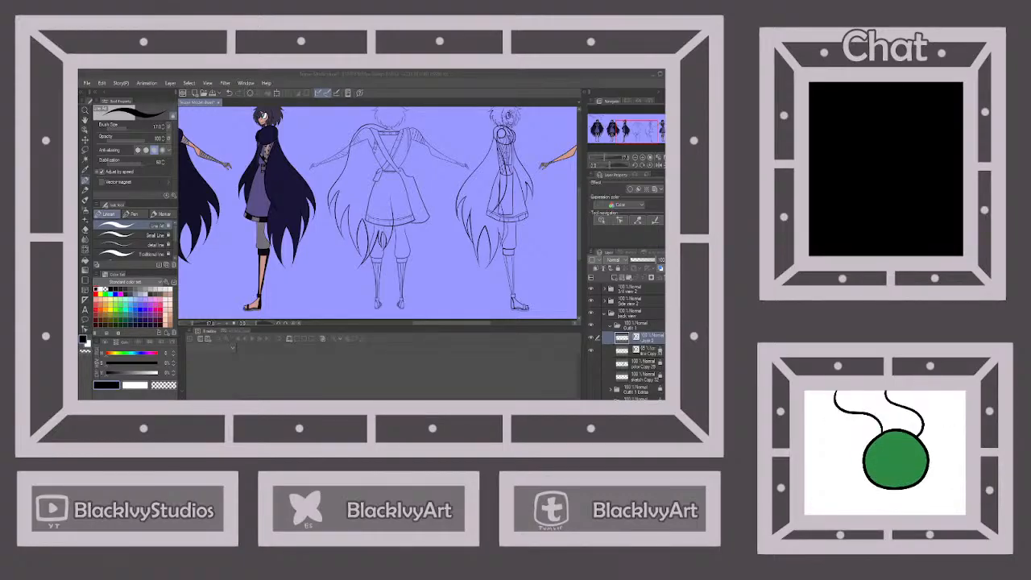
{"action": "scroll", "coordinate": [463, 143], "scroll_direction": "up", "scroll_amount": 2}
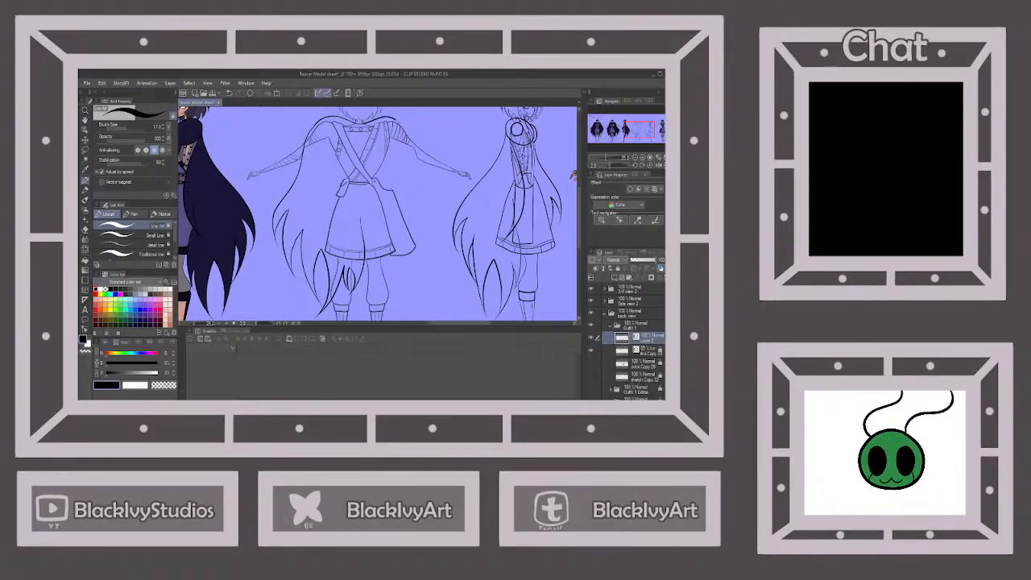
{"action": "left_click_drag", "start_coordinate": [404, 129], "coordinate": [440, 254]}
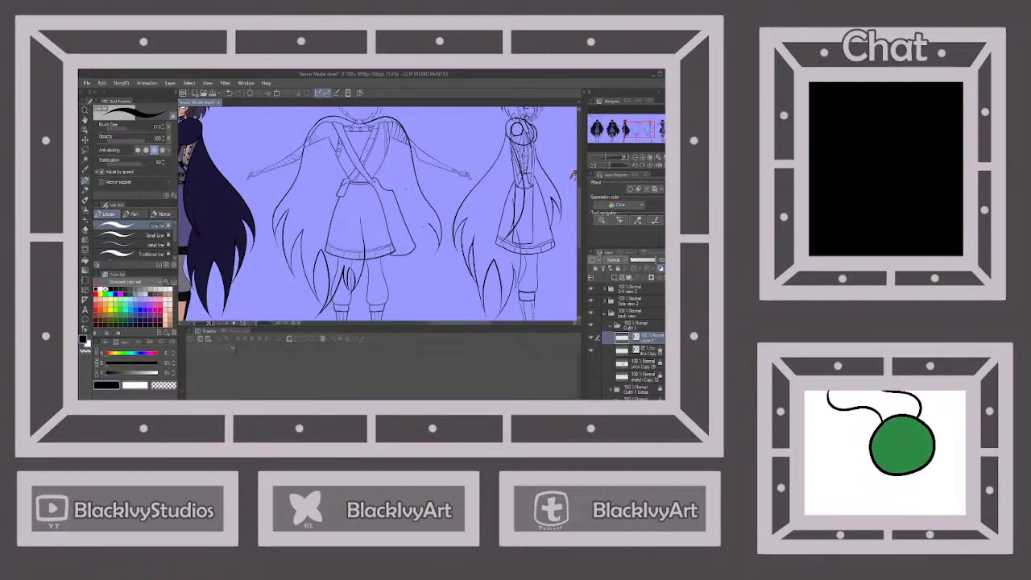
{"action": "left_click_drag", "start_coordinate": [433, 226], "coordinate": [415, 279]}
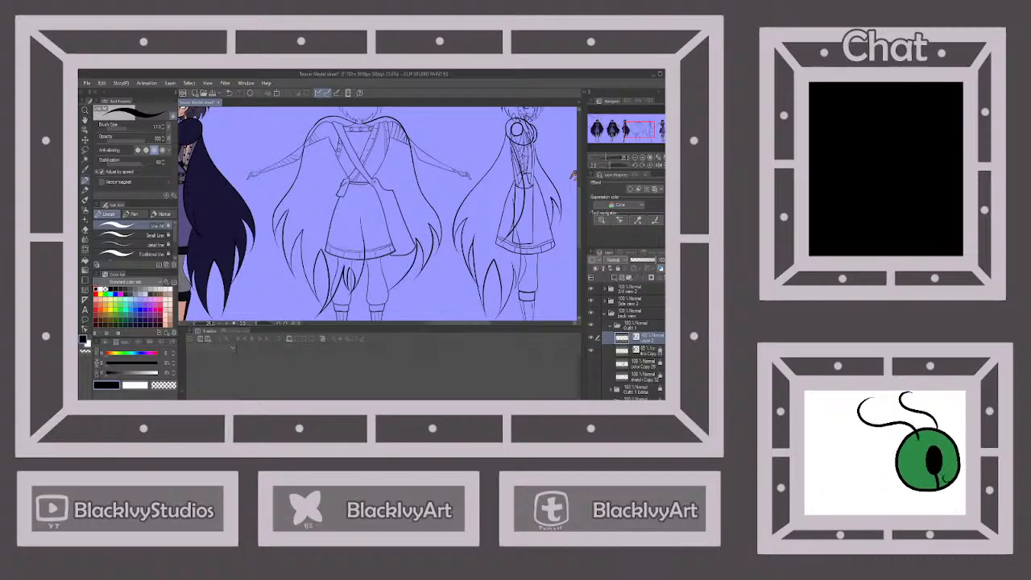
{"action": "key", "text": "ctrl+z"}
{"action": "left_click_drag", "start_coordinate": [418, 245], "coordinate": [395, 301]}
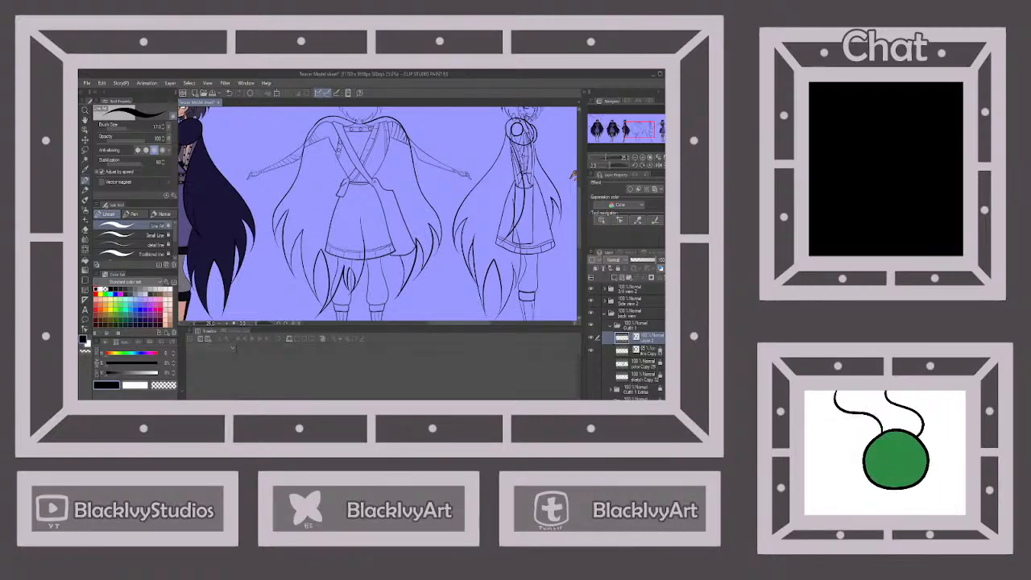
{"action": "left_click_drag", "start_coordinate": [394, 253], "coordinate": [396, 311]}
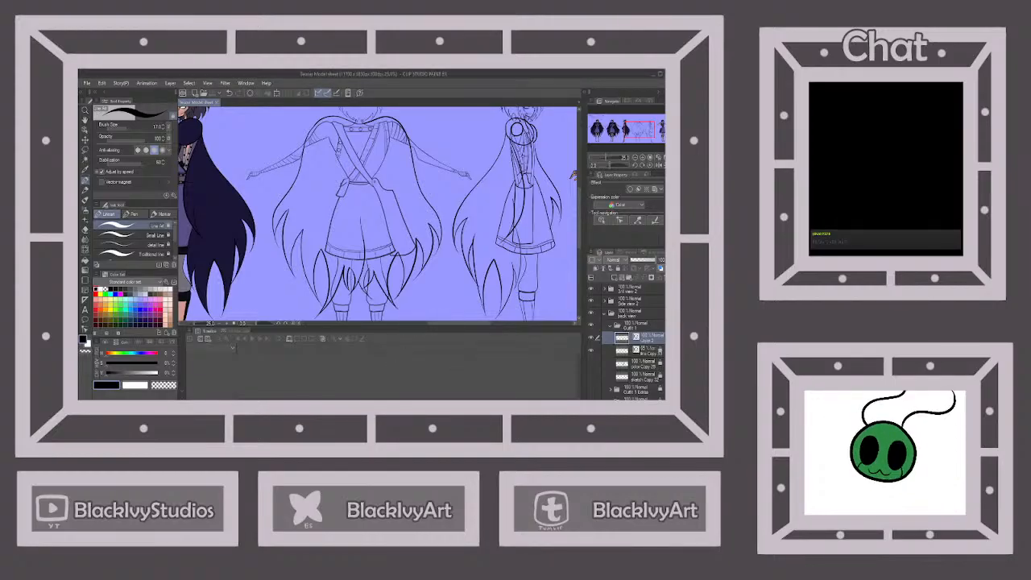
Unlock the back view's line Copy layer and erase the left upper arm lines covered by the cloak.
{"action": "left_click", "coordinate": [649, 351]}
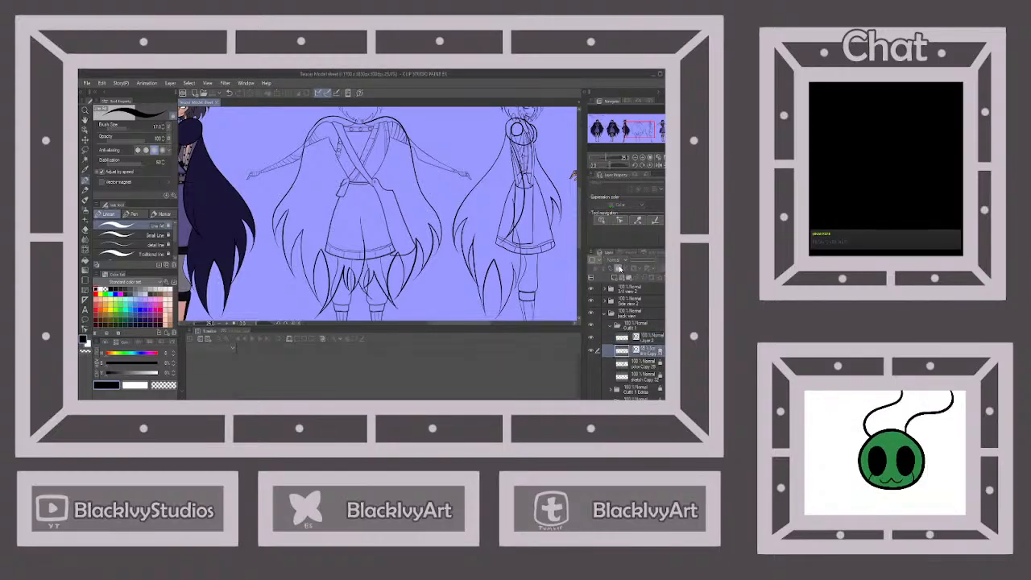
{"action": "key", "text": "e"}
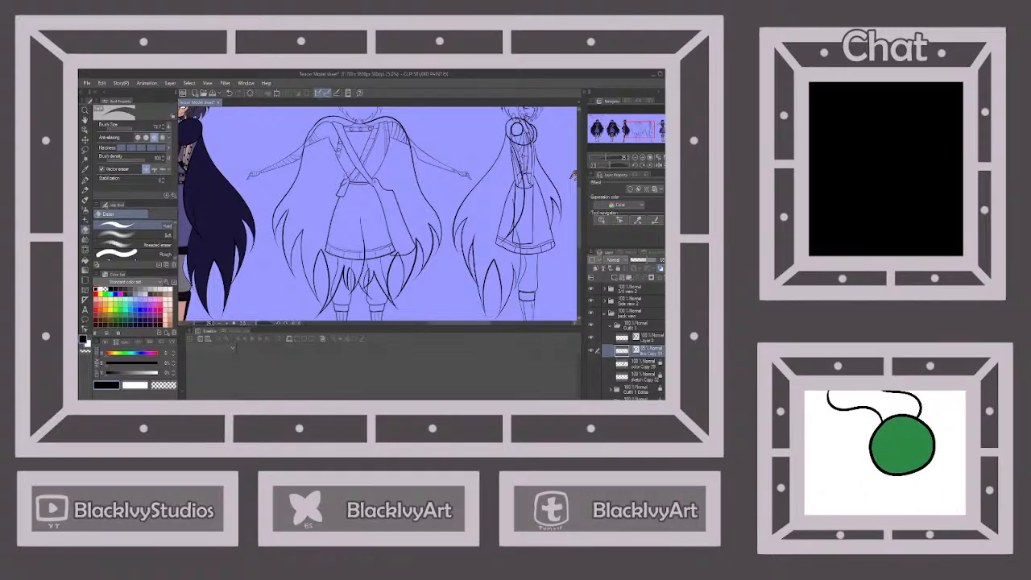
{"action": "scroll", "coordinate": [299, 178], "scroll_direction": "down", "scroll_amount": 1}
{"action": "scroll", "coordinate": [372, 145], "scroll_direction": "up", "scroll_amount": 5}
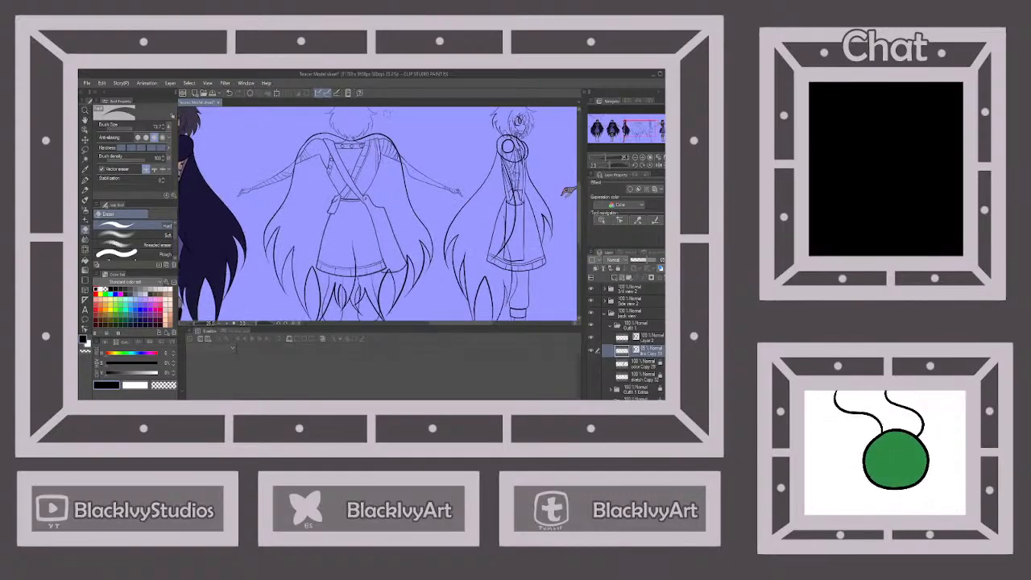
{"action": "scroll", "coordinate": [400, 163], "scroll_direction": "up", "scroll_amount": 2}
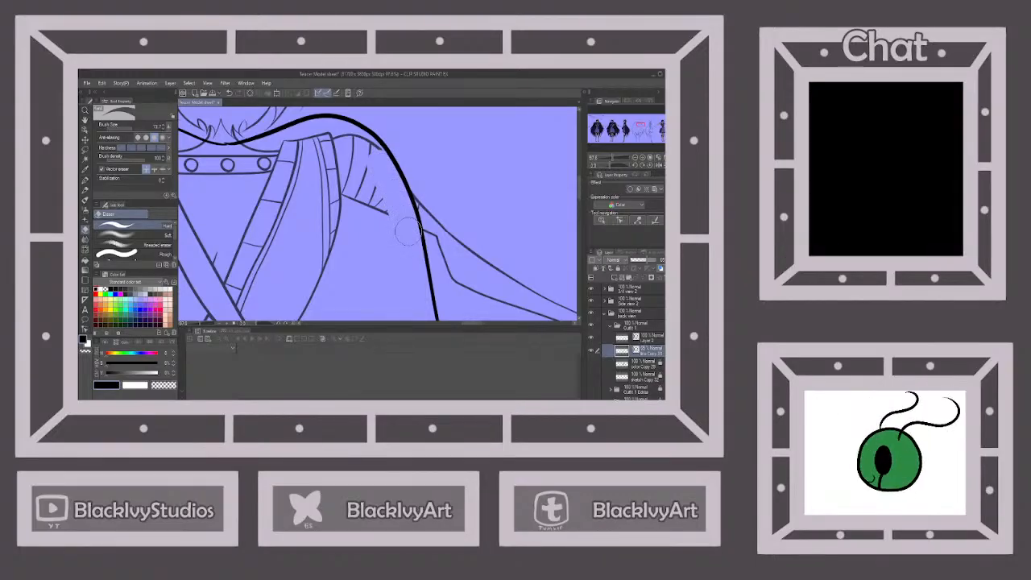
{"action": "scroll", "coordinate": [403, 226], "scroll_direction": "down", "scroll_amount": 2}
{"action": "scroll", "coordinate": [399, 212], "scroll_direction": "down", "scroll_amount": 4}
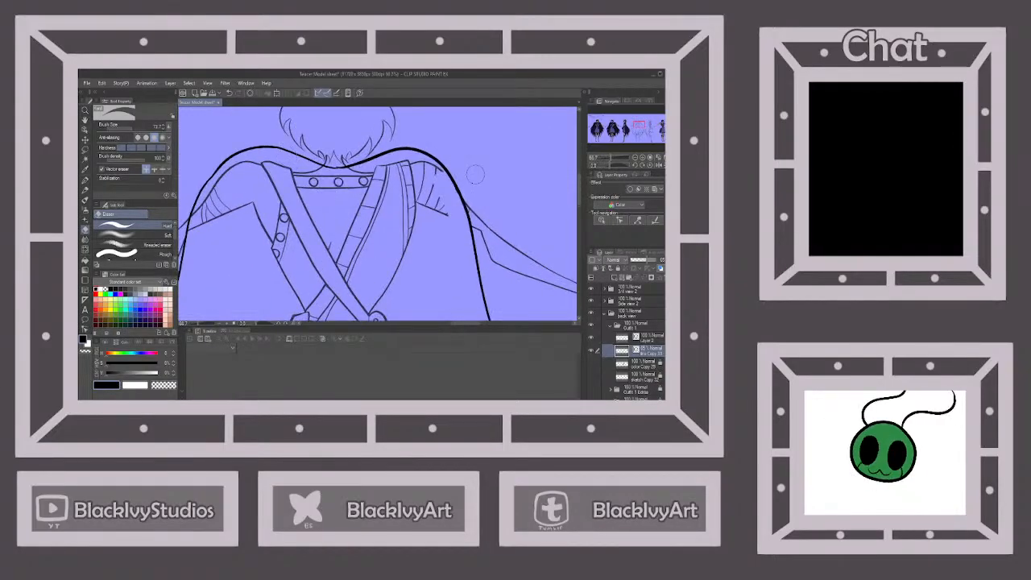
{"action": "scroll", "coordinate": [326, 218], "scroll_direction": "up", "scroll_amount": 4}
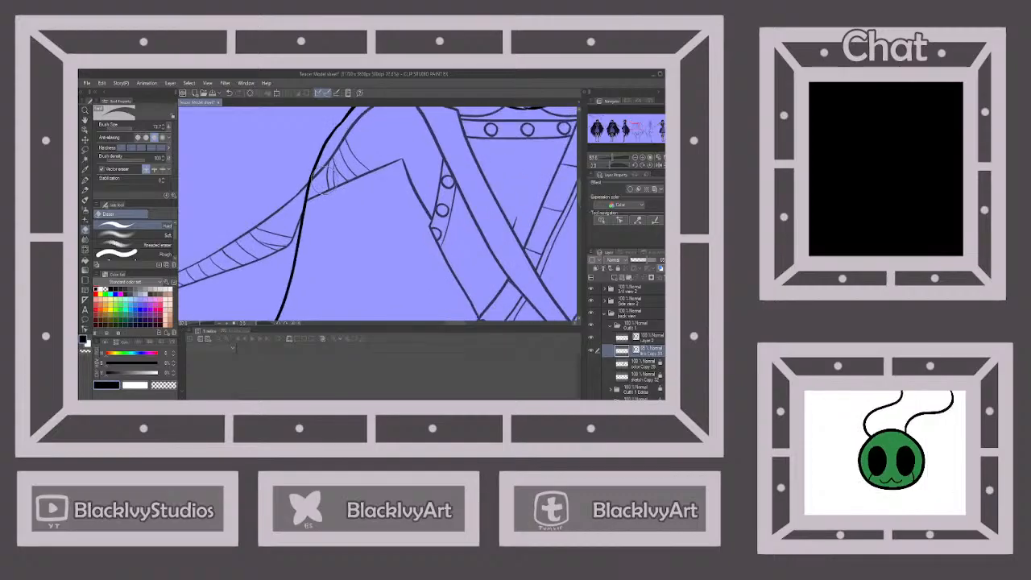
{"action": "mouse_move", "coordinate": [332, 195]}
{"action": "left_mouse_down"}
{"action": "mouse_move", "coordinate": [333, 168]}
{"action": "mouse_move", "coordinate": [349, 181]}
{"action": "left_mouse_up"}
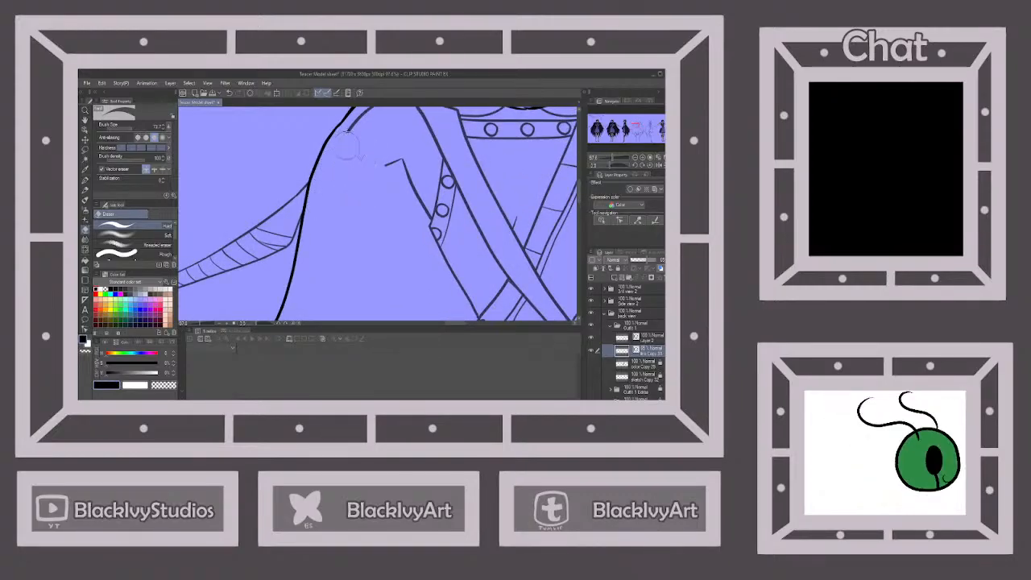
Erase the studded collar, the tops of the straps and the right shoulder lines beneath the back-view cloak.
{"action": "scroll", "coordinate": [352, 169], "scroll_direction": "down", "scroll_amount": 2}
{"action": "scroll", "coordinate": [375, 187], "scroll_direction": "down", "scroll_amount": 2}
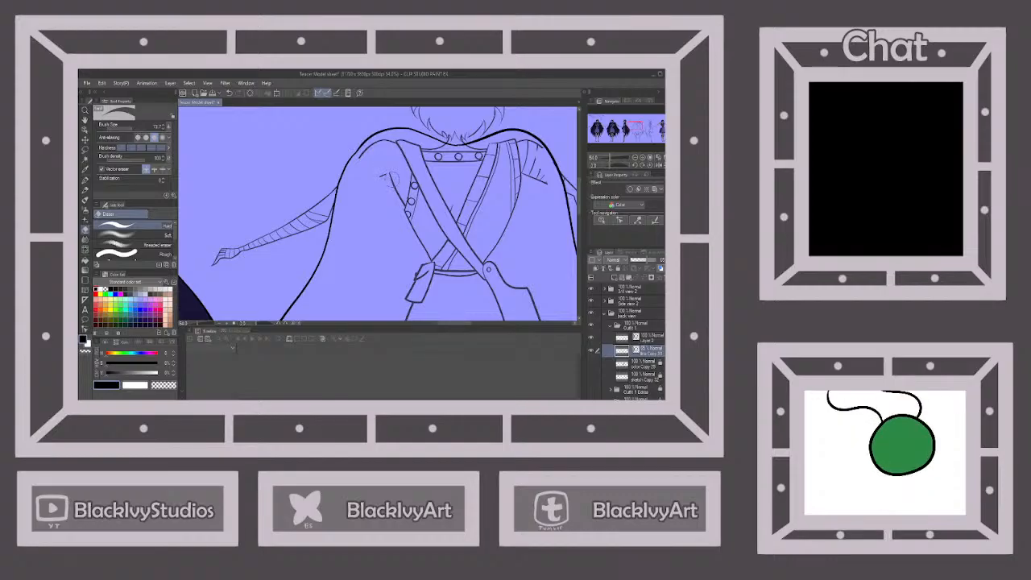
{"action": "scroll", "coordinate": [484, 153], "scroll_direction": "up", "scroll_amount": 5}
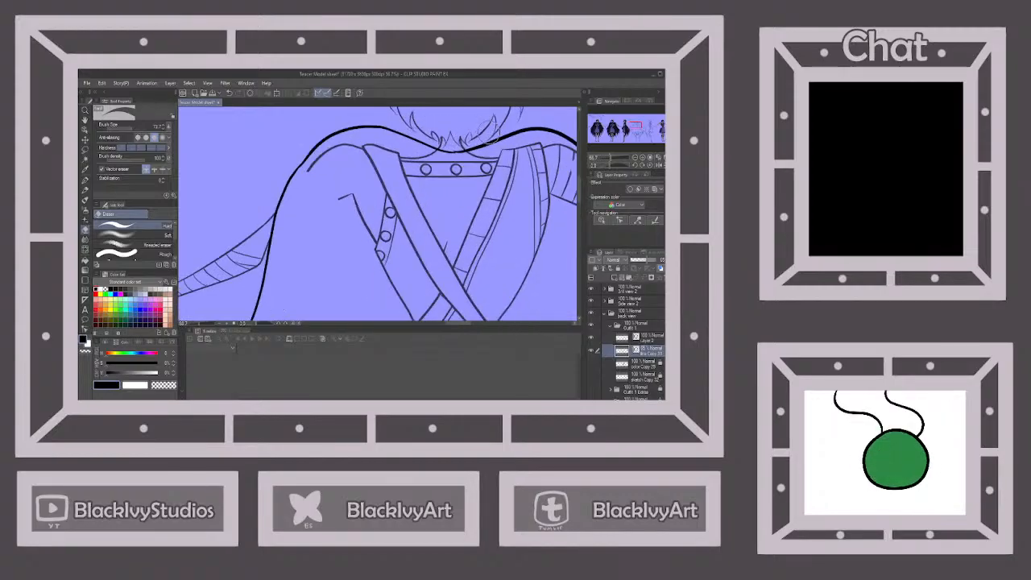
{"action": "mouse_move", "coordinate": [481, 170]}
{"action": "left_mouse_down"}
{"action": "mouse_move", "coordinate": [410, 179]}
{"action": "mouse_move", "coordinate": [219, 122]}
{"action": "left_mouse_up"}
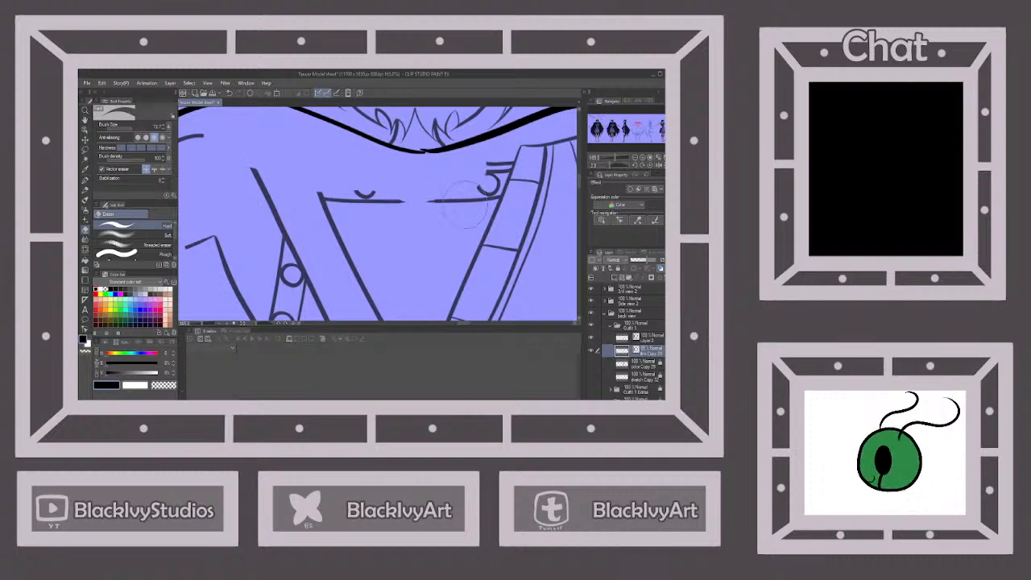
{"action": "scroll", "coordinate": [346, 171], "scroll_direction": "down", "scroll_amount": 2}
{"action": "mouse_move", "coordinate": [346, 170]}
{"action": "left_mouse_down"}
{"action": "mouse_move", "coordinate": [311, 174]}
{"action": "mouse_move", "coordinate": [287, 196]}
{"action": "left_mouse_up"}
{"action": "left_click_drag", "start_coordinate": [548, 173], "coordinate": [390, 177]}
{"action": "scroll", "coordinate": [390, 178], "scroll_direction": "up", "scroll_amount": 1}
{"action": "scroll", "coordinate": [390, 173], "scroll_direction": "up", "scroll_amount": 2}
{"action": "mouse_move", "coordinate": [309, 215]}
{"action": "left_mouse_down"}
{"action": "mouse_move", "coordinate": [346, 184]}
{"action": "mouse_move", "coordinate": [419, 179]}
{"action": "mouse_move", "coordinate": [445, 190]}
{"action": "mouse_move", "coordinate": [450, 240]}
{"action": "mouse_move", "coordinate": [477, 270]}
{"action": "mouse_move", "coordinate": [425, 211]}
{"action": "mouse_move", "coordinate": [421, 262]}
{"action": "mouse_move", "coordinate": [403, 211]}
{"action": "mouse_move", "coordinate": [286, 221]}
{"action": "mouse_move", "coordinate": [445, 214]}
{"action": "left_mouse_up"}
{"action": "scroll", "coordinate": [446, 213], "scroll_direction": "down", "scroll_amount": 1}
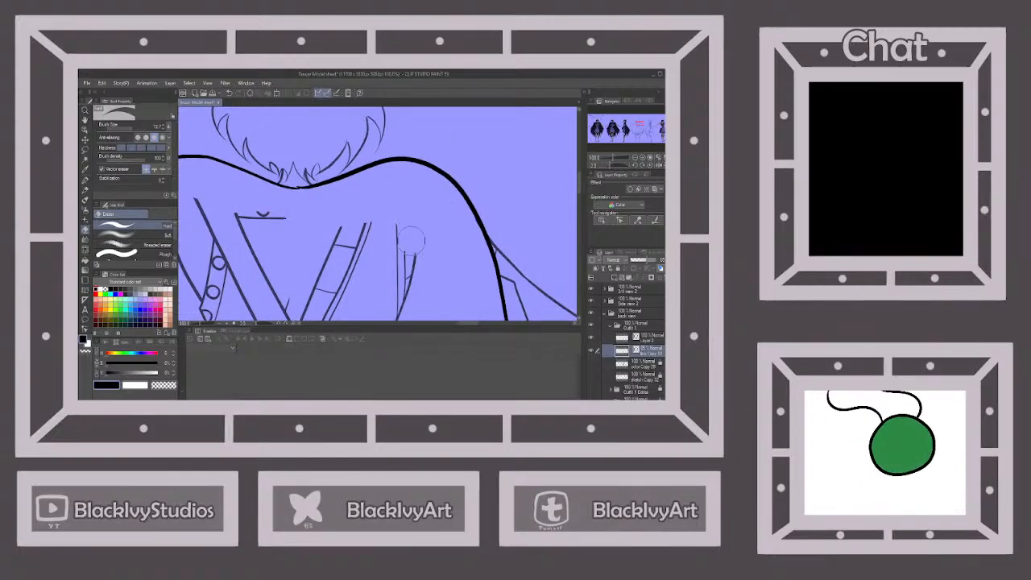
Erase the remaining torso outline and chest strap lines above the waist inside the back-view cloak.
{"action": "mouse_move", "coordinate": [296, 236]}
{"action": "left_mouse_down"}
{"action": "mouse_move", "coordinate": [278, 221]}
{"action": "mouse_move", "coordinate": [195, 208]}
{"action": "left_mouse_up"}
{"action": "scroll", "coordinate": [473, 245], "scroll_direction": "down", "scroll_amount": 1}
{"action": "left_click_drag", "start_coordinate": [301, 247], "coordinate": [333, 235]}
{"action": "scroll", "coordinate": [334, 235], "scroll_direction": "up", "scroll_amount": 1}
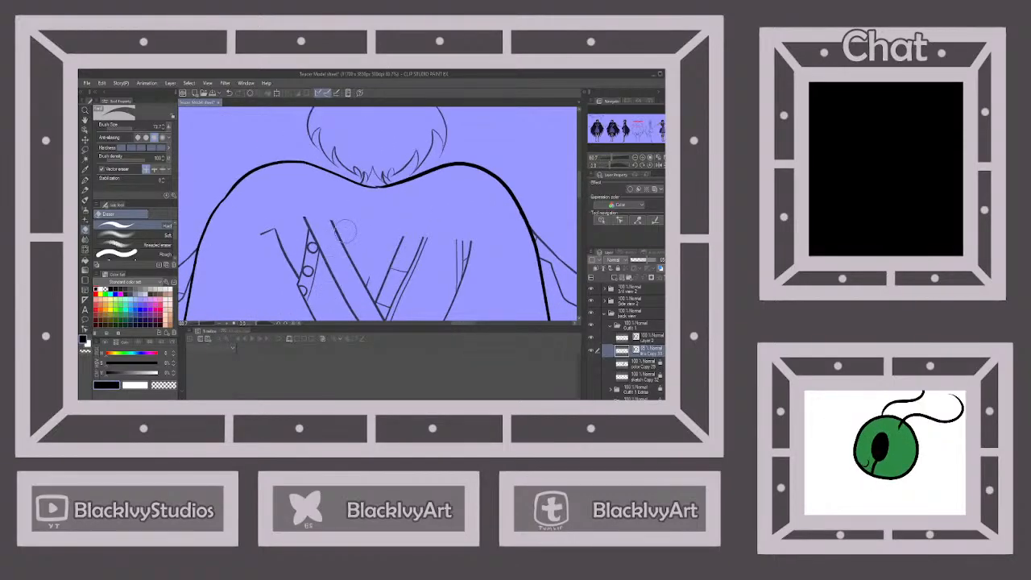
{"action": "mouse_move", "coordinate": [476, 221]}
{"action": "left_mouse_down"}
{"action": "mouse_move", "coordinate": [477, 240]}
{"action": "mouse_move", "coordinate": [247, 226]}
{"action": "mouse_move", "coordinate": [375, 236]}
{"action": "mouse_move", "coordinate": [476, 259]}
{"action": "mouse_move", "coordinate": [290, 260]}
{"action": "mouse_move", "coordinate": [402, 272]}
{"action": "mouse_move", "coordinate": [298, 268]}
{"action": "mouse_move", "coordinate": [407, 286]}
{"action": "mouse_move", "coordinate": [295, 292]}
{"action": "mouse_move", "coordinate": [467, 299]}
{"action": "mouse_move", "coordinate": [319, 307]}
{"action": "left_mouse_up"}
{"action": "scroll", "coordinate": [429, 225], "scroll_direction": "down", "scroll_amount": 10}
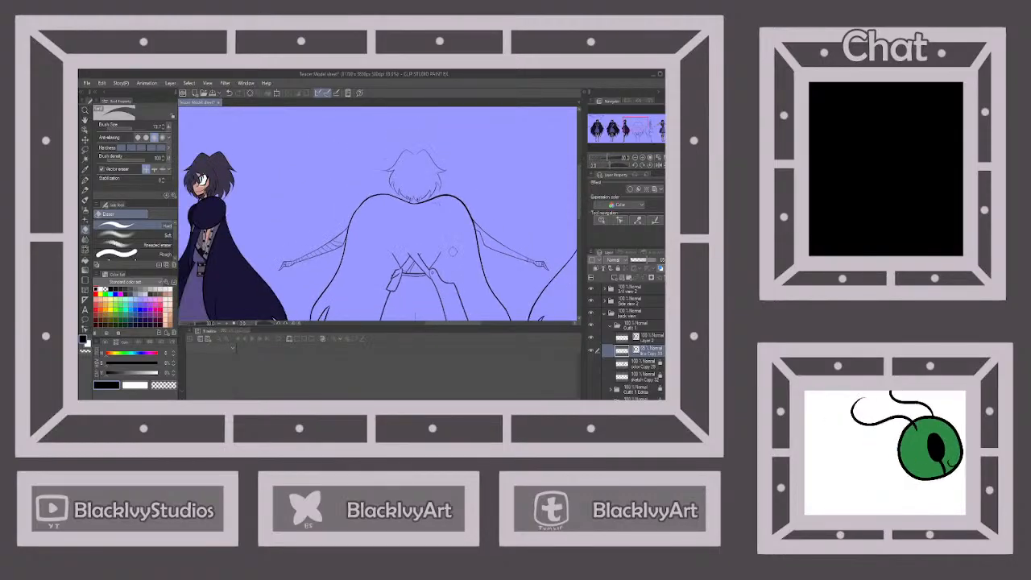
Erase the belt and the leftover crossed strap ends at the waist of the back-view figure.
{"action": "scroll", "coordinate": [445, 290], "scroll_direction": "up", "scroll_amount": 5}
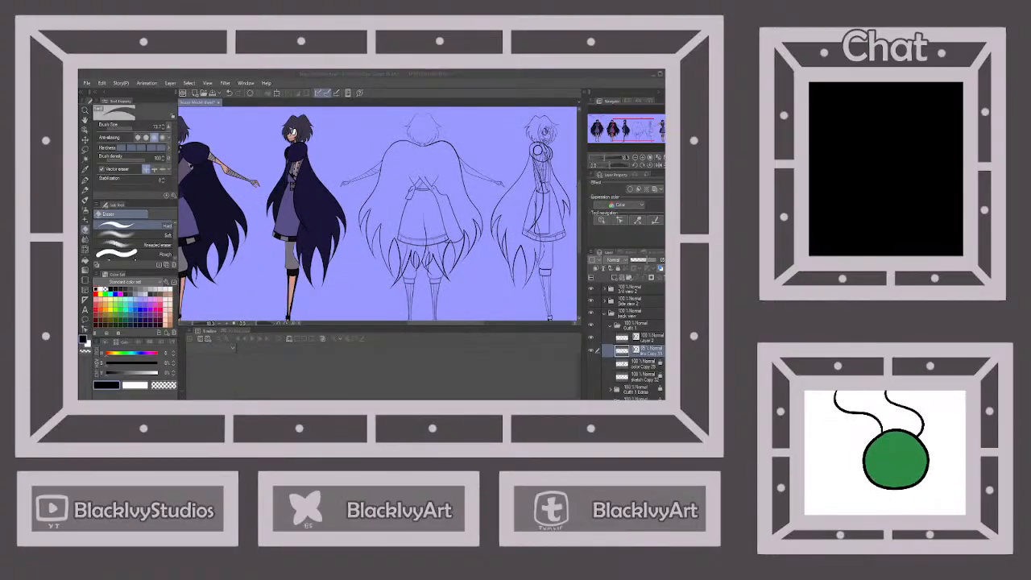
{"action": "left_click", "coordinate": [411, 387]}
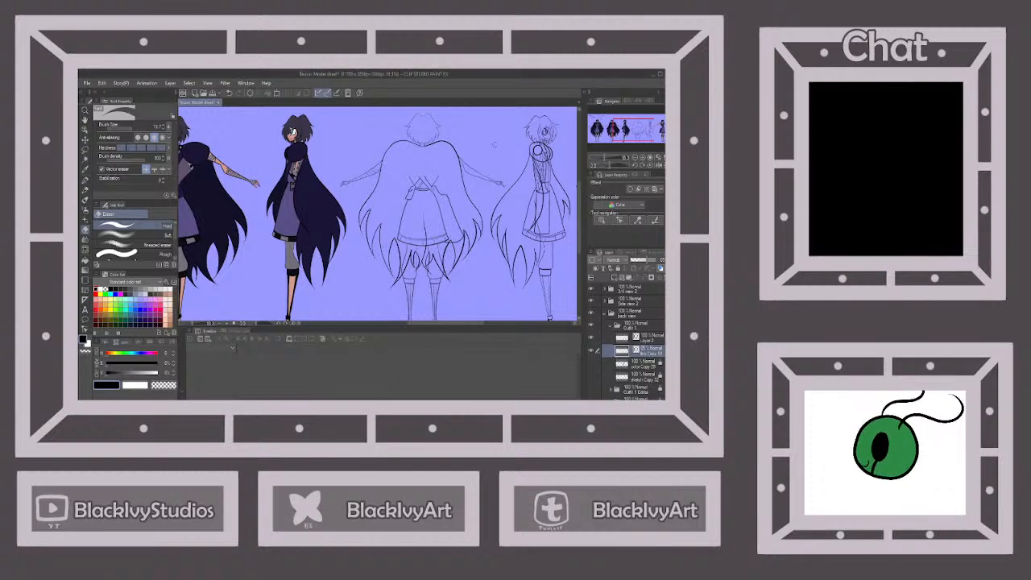
{"action": "scroll", "coordinate": [459, 201], "scroll_direction": "down", "scroll_amount": 2}
{"action": "scroll", "coordinate": [448, 198], "scroll_direction": "up", "scroll_amount": 3}
{"action": "mouse_move", "coordinate": [441, 155]}
{"action": "left_mouse_down"}
{"action": "mouse_move", "coordinate": [431, 170]}
{"action": "mouse_move", "coordinate": [441, 167]}
{"action": "left_mouse_up"}
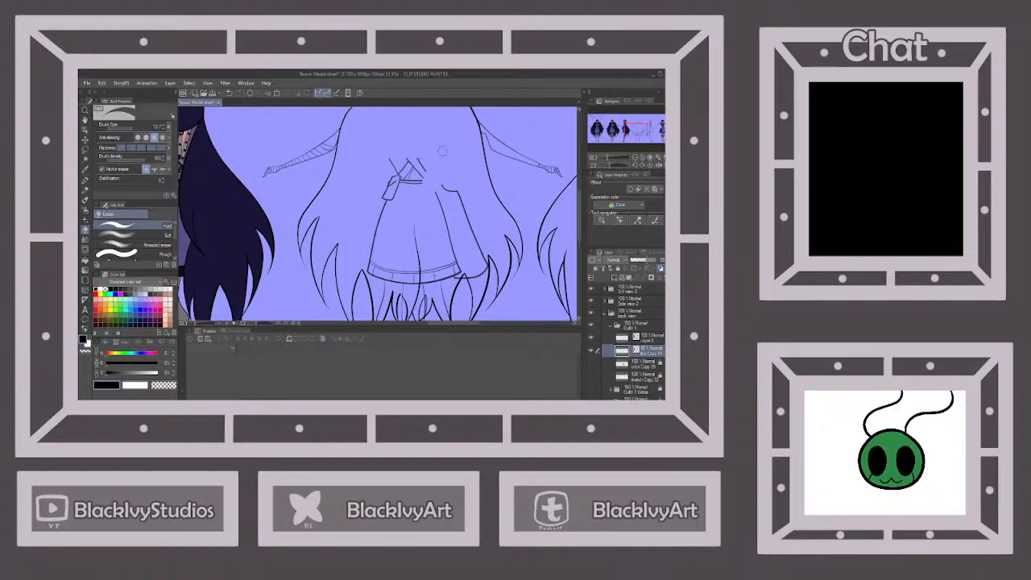
{"action": "scroll", "coordinate": [442, 150], "scroll_direction": "up", "scroll_amount": 1}
{"action": "scroll", "coordinate": [419, 165], "scroll_direction": "up", "scroll_amount": 1}
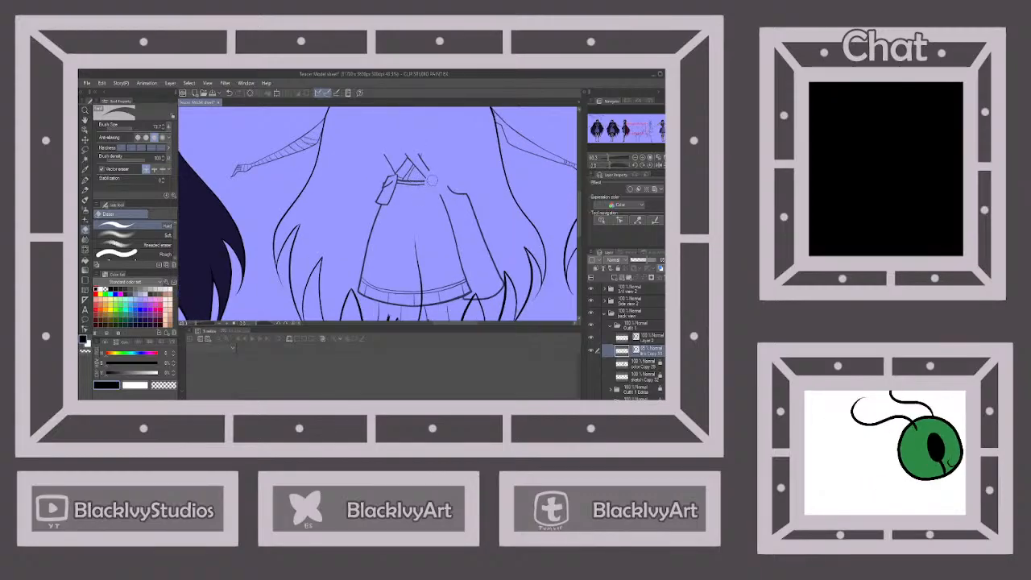
{"action": "left_click_drag", "start_coordinate": [409, 156], "coordinate": [390, 179]}
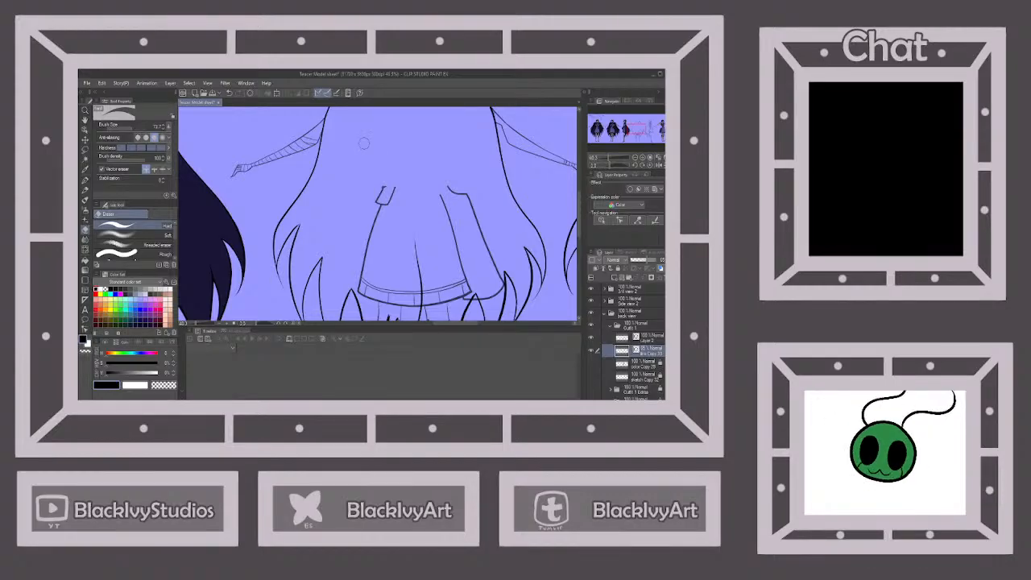
Erase the hanging sash, the pouch and the upper side lines of the tunic skirt under the cloak.
{"action": "scroll", "coordinate": [366, 144], "scroll_direction": "down", "scroll_amount": 2}
{"action": "scroll", "coordinate": [454, 211], "scroll_direction": "up", "scroll_amount": 3}
{"action": "mouse_move", "coordinate": [463, 208]}
{"action": "left_mouse_down"}
{"action": "mouse_move", "coordinate": [458, 237]}
{"action": "mouse_move", "coordinate": [435, 239]}
{"action": "left_mouse_up"}
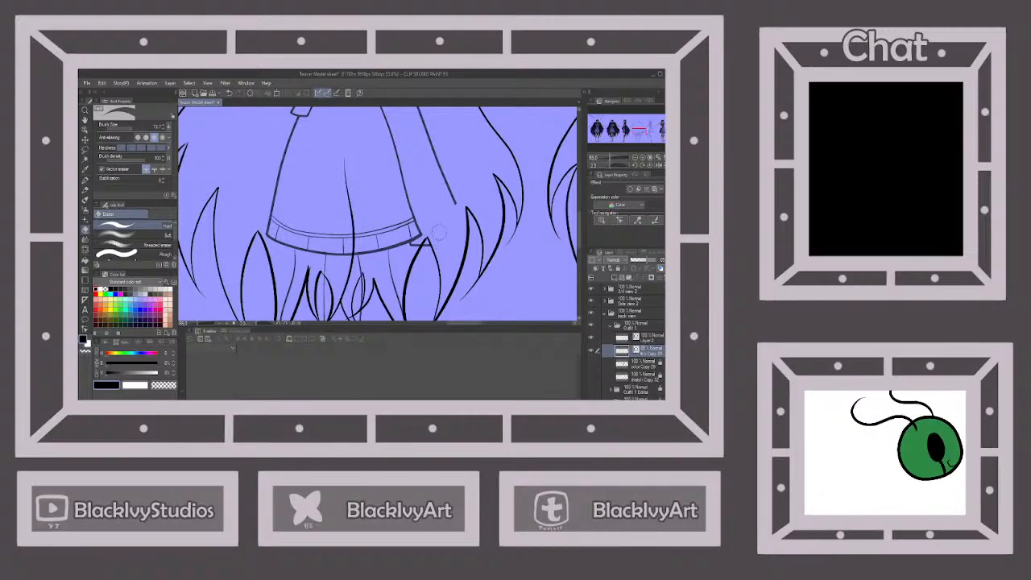
{"action": "scroll", "coordinate": [453, 202], "scroll_direction": "down", "scroll_amount": 1}
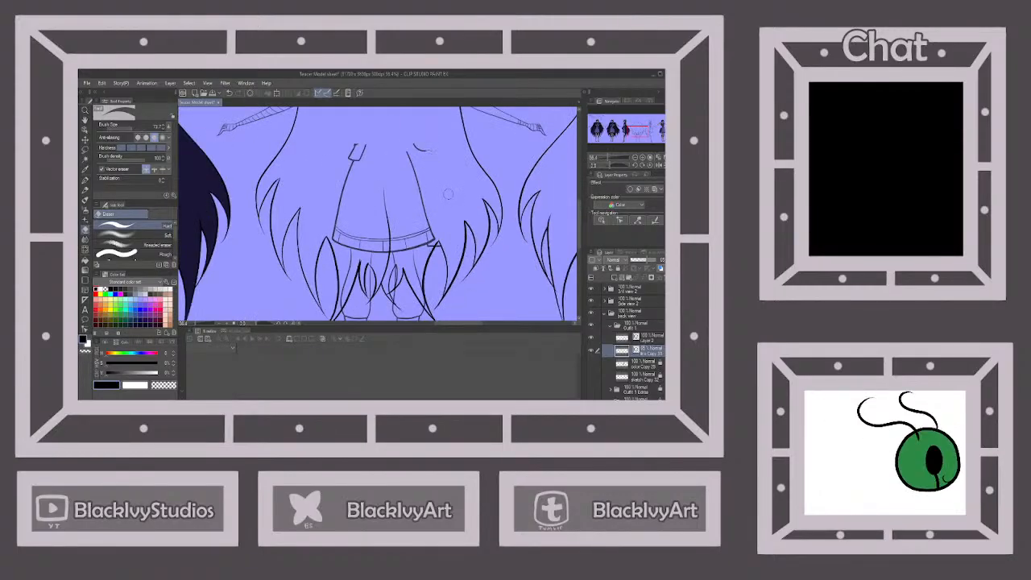
{"action": "mouse_move", "coordinate": [433, 152]}
{"action": "left_mouse_down"}
{"action": "mouse_move", "coordinate": [402, 144]}
{"action": "mouse_move", "coordinate": [427, 148]}
{"action": "left_mouse_up"}
{"action": "mouse_move", "coordinate": [361, 146]}
{"action": "left_mouse_down"}
{"action": "mouse_move", "coordinate": [386, 148]}
{"action": "mouse_move", "coordinate": [352, 158]}
{"action": "mouse_move", "coordinate": [414, 164]}
{"action": "left_mouse_up"}
{"action": "left_click_drag", "start_coordinate": [340, 177], "coordinate": [344, 185]}
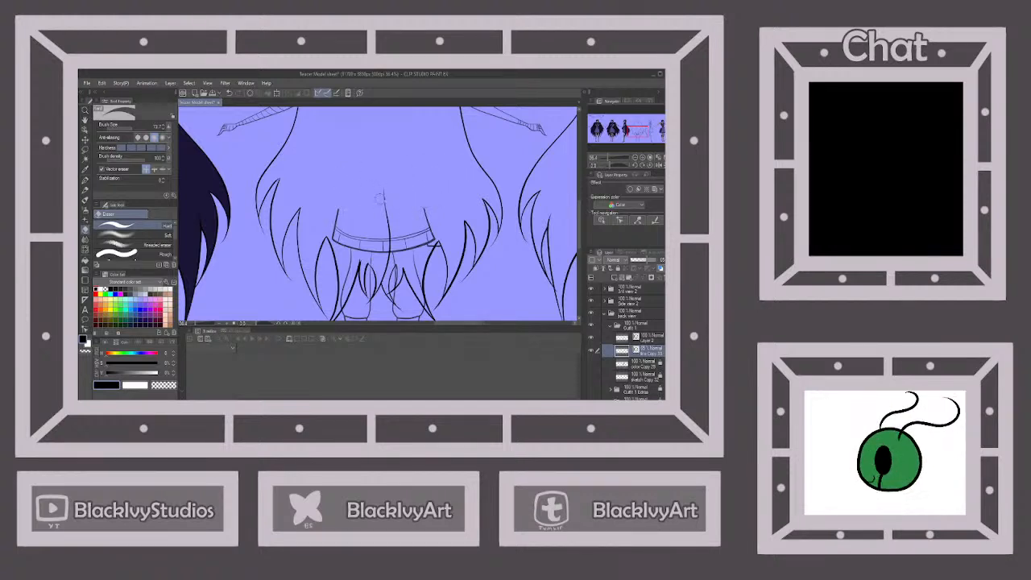
Erase the tunic skirt's lower side lines, hem band and pleat lines showing inside the back-view cloak.
{"action": "left_click_drag", "start_coordinate": [337, 219], "coordinate": [335, 229]}
{"action": "left_click_drag", "start_coordinate": [421, 225], "coordinate": [432, 228]}
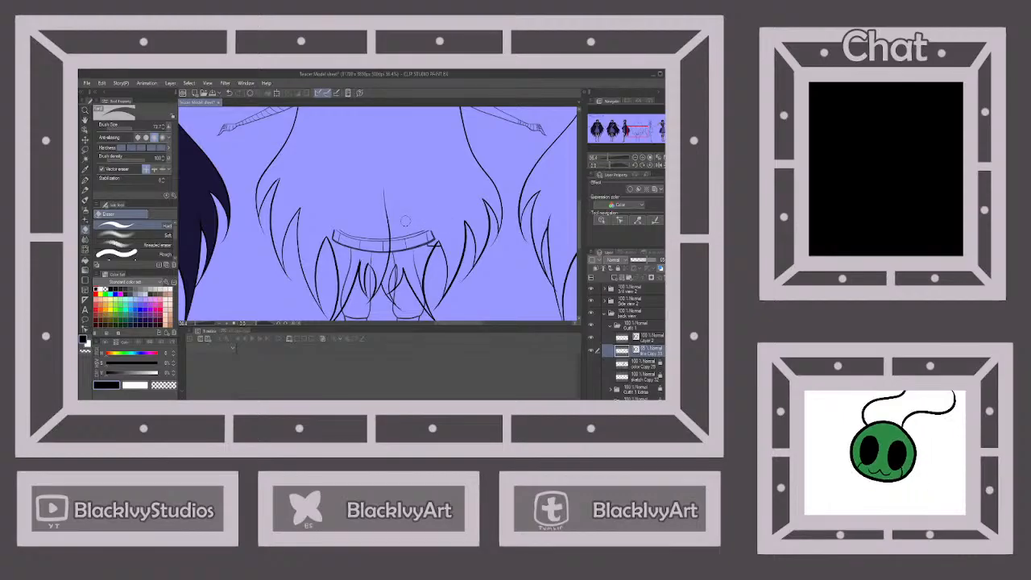
{"action": "left_click_drag", "start_coordinate": [344, 229], "coordinate": [338, 237]}
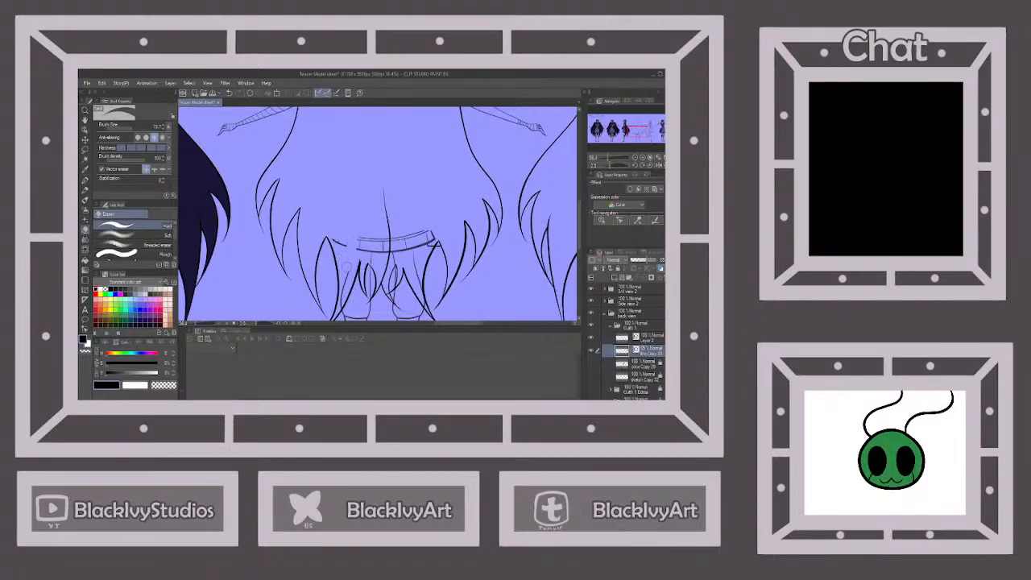
{"action": "mouse_move", "coordinate": [342, 258]}
{"action": "left_mouse_down"}
{"action": "mouse_move", "coordinate": [328, 233]}
{"action": "mouse_move", "coordinate": [367, 237]}
{"action": "mouse_move", "coordinate": [354, 250]}
{"action": "mouse_move", "coordinate": [379, 234]}
{"action": "mouse_move", "coordinate": [375, 261]}
{"action": "mouse_move", "coordinate": [388, 228]}
{"action": "mouse_move", "coordinate": [387, 259]}
{"action": "mouse_move", "coordinate": [398, 234]}
{"action": "left_mouse_up"}
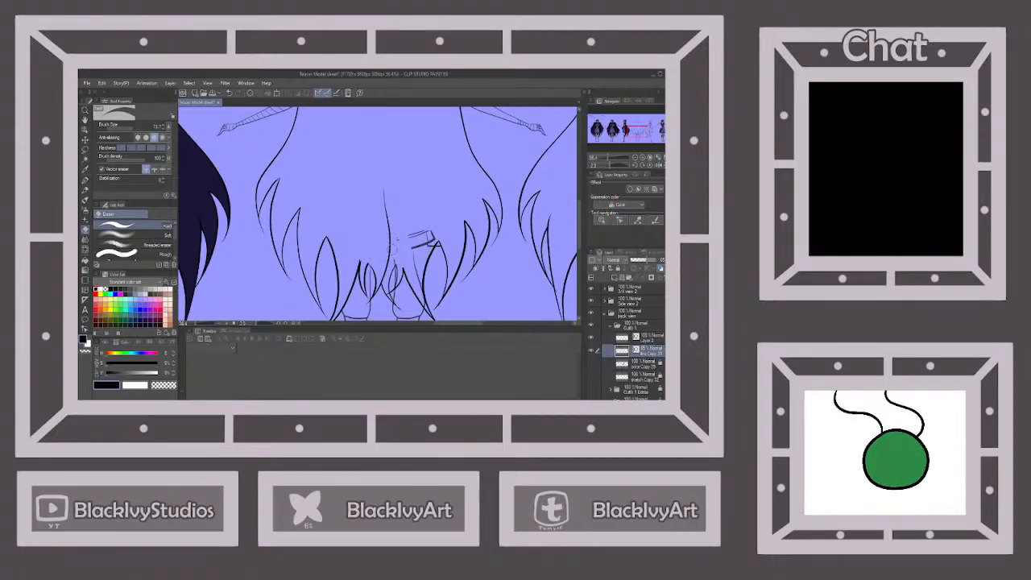
{"action": "scroll", "coordinate": [398, 234], "scroll_direction": "up", "scroll_amount": 4}
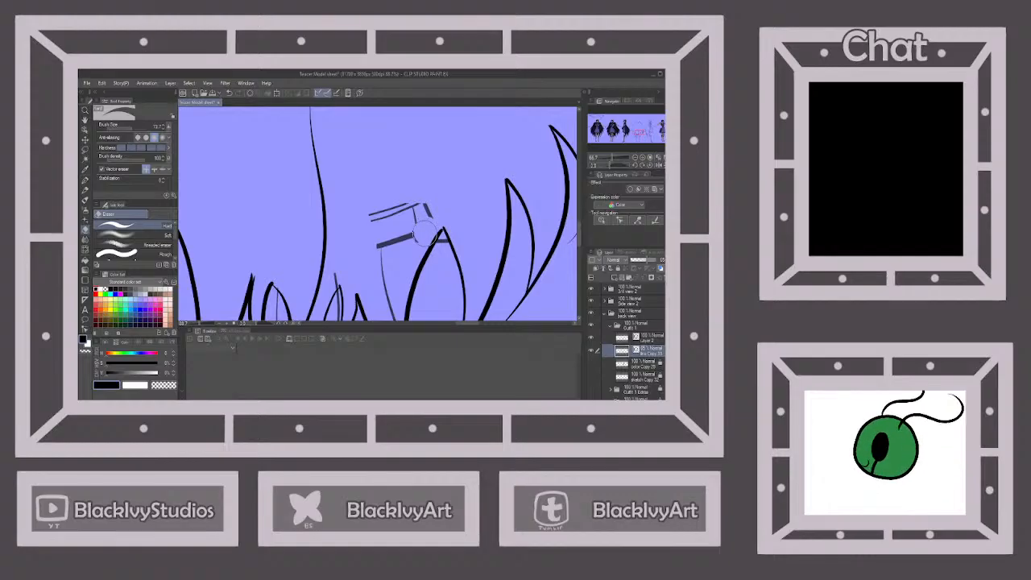
{"action": "mouse_move", "coordinate": [427, 196]}
{"action": "left_mouse_down"}
{"action": "mouse_move", "coordinate": [403, 235]}
{"action": "mouse_move", "coordinate": [380, 219]}
{"action": "mouse_move", "coordinate": [375, 246]}
{"action": "mouse_move", "coordinate": [393, 278]}
{"action": "left_mouse_up"}
Erase the leg line ends that stick up past the small gaps in the middle of the cloak's ragged hem.
{"action": "scroll", "coordinate": [377, 194], "scroll_direction": "down", "scroll_amount": 3}
{"action": "scroll", "coordinate": [377, 193], "scroll_direction": "down", "scroll_amount": 3}
{"action": "scroll", "coordinate": [375, 201], "scroll_direction": "up", "scroll_amount": 3}
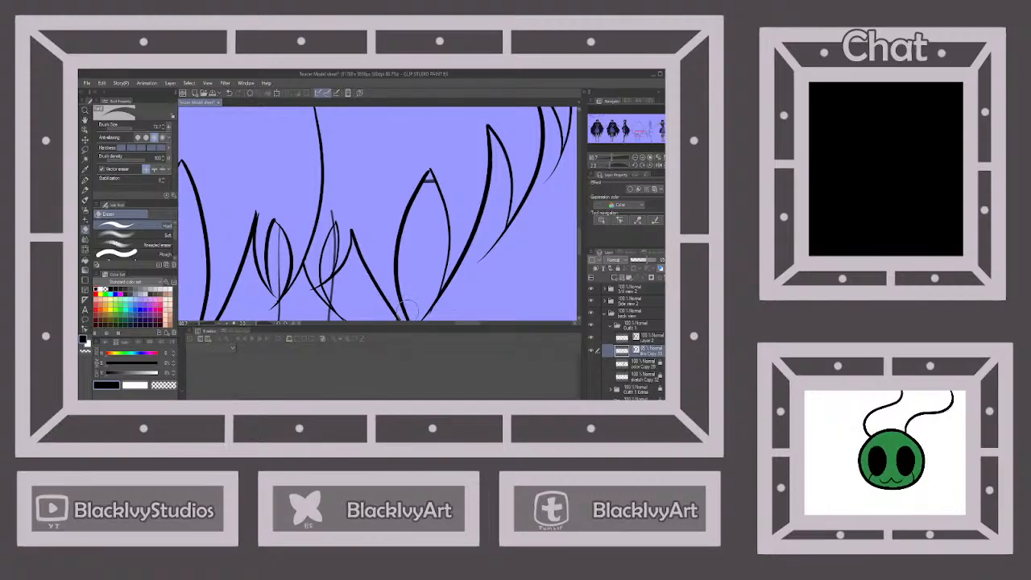
{"action": "scroll", "coordinate": [330, 211], "scroll_direction": "up", "scroll_amount": 5}
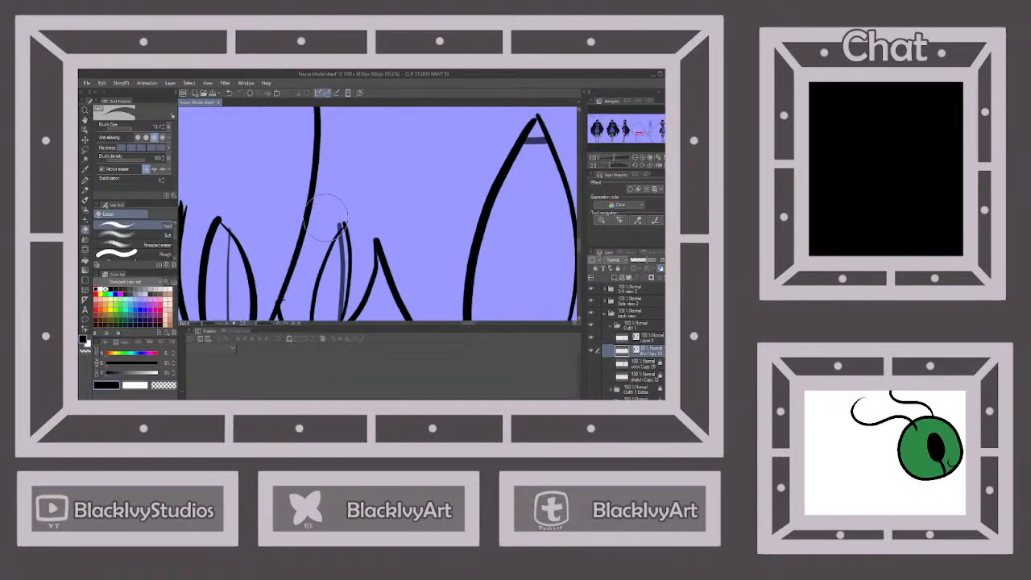
{"action": "scroll", "coordinate": [318, 214], "scroll_direction": "down", "scroll_amount": 3}
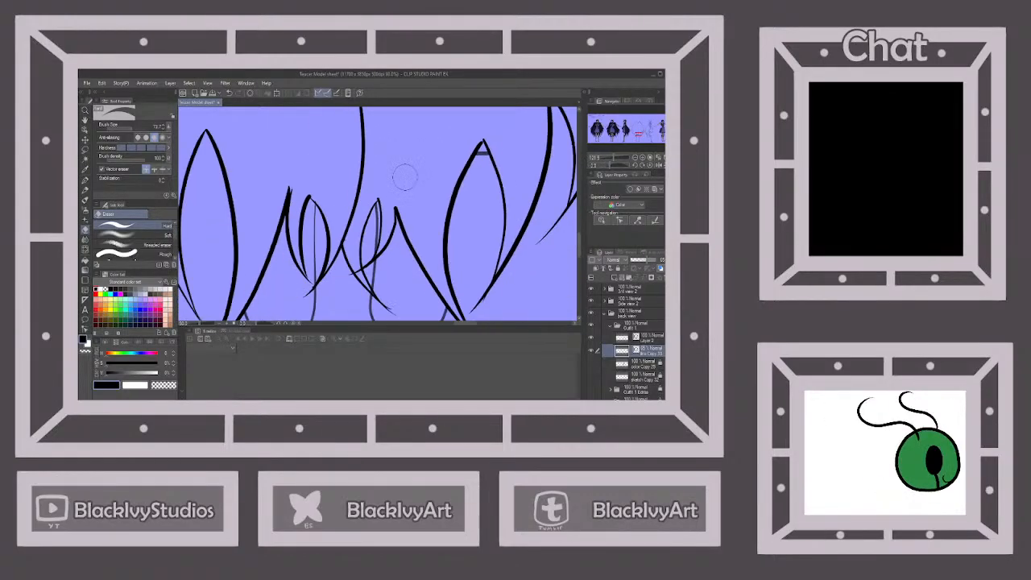
{"action": "scroll", "coordinate": [313, 218], "scroll_direction": "up", "scroll_amount": 4}
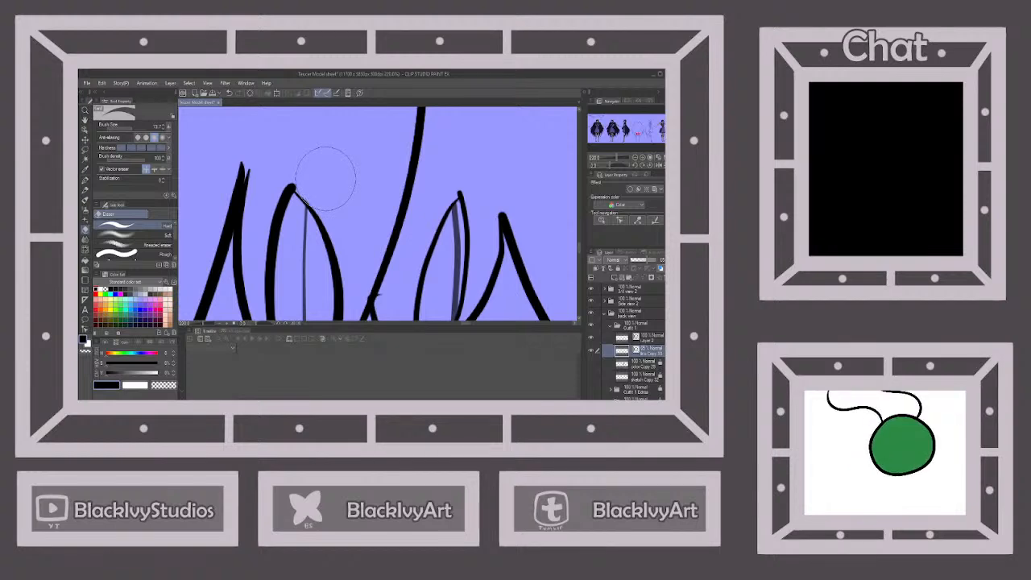
{"action": "scroll", "coordinate": [325, 178], "scroll_direction": "down", "scroll_amount": 6}
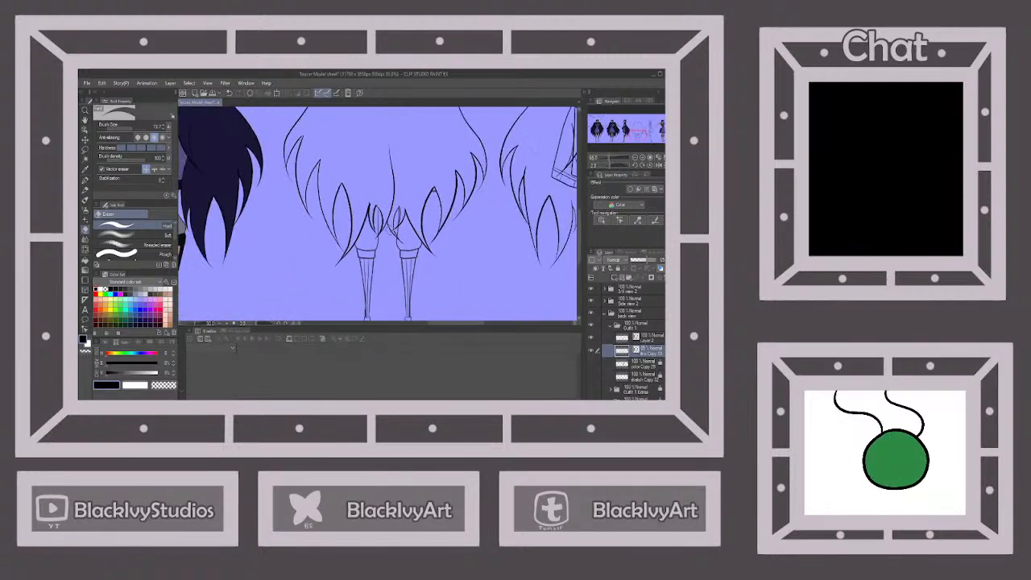
{"action": "scroll", "coordinate": [182, 129], "scroll_direction": "down", "scroll_amount": 4}
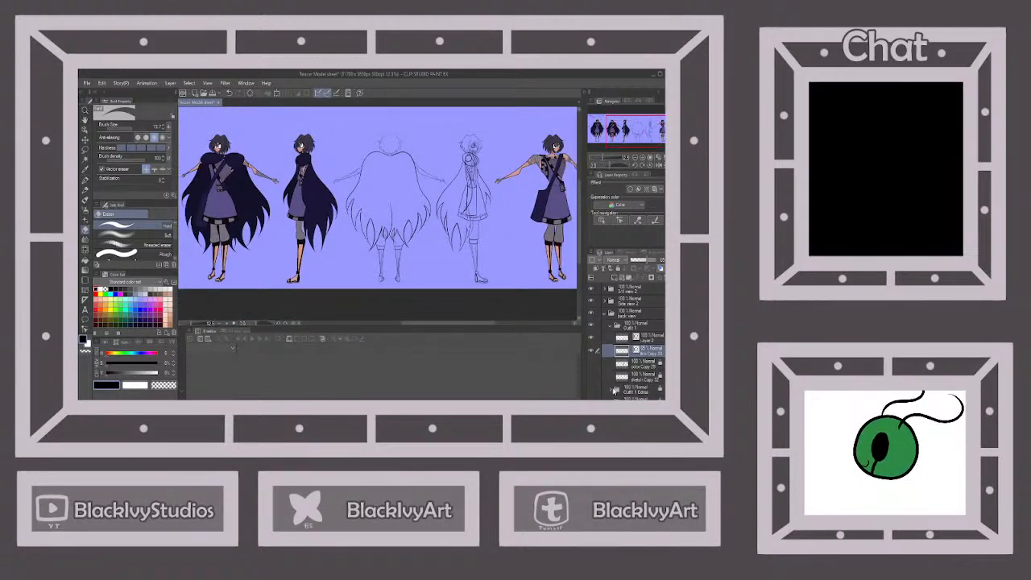
Set the back-view line layer's opacity to 100% and merge the cloak line layer, Layer 2, down into it.
{"action": "left_click_drag", "start_coordinate": [648, 259], "coordinate": [657, 259]}
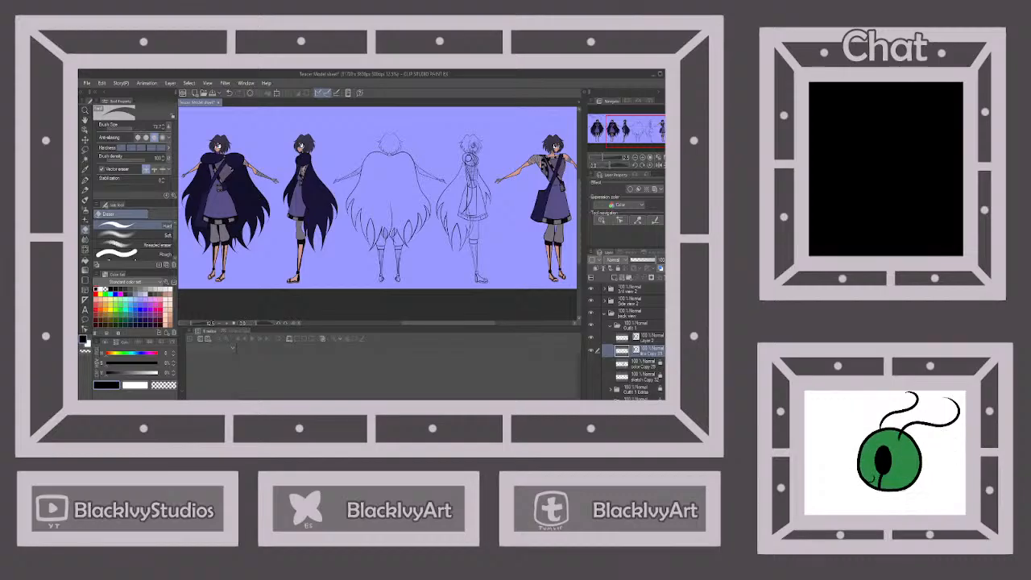
{"action": "left_click", "coordinate": [649, 338]}
{"action": "left_click", "coordinate": [642, 276]}
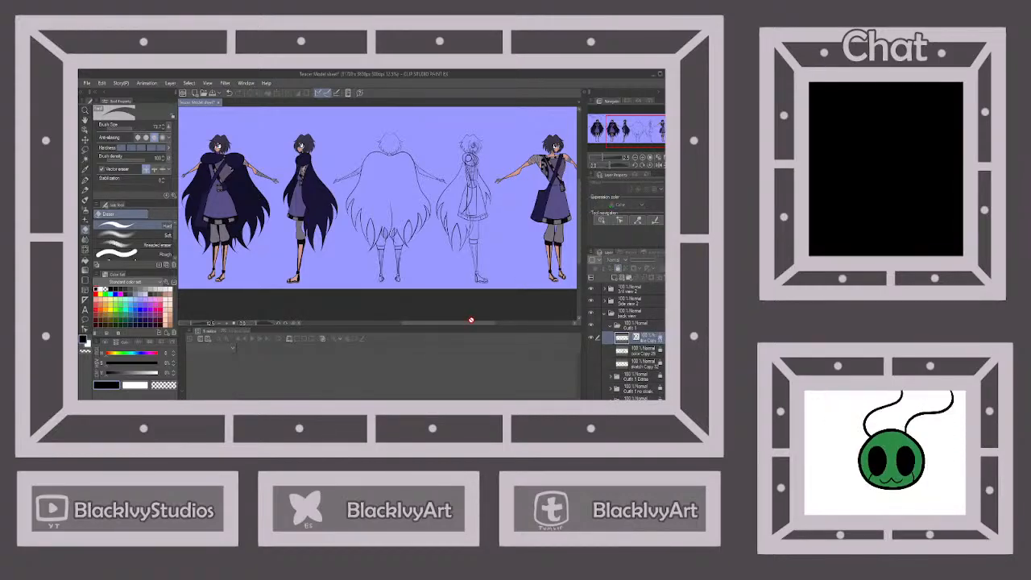
Save the model sheet and add a new raster layer directly above the back view's color layer.
{"action": "left_click", "coordinate": [215, 95]}
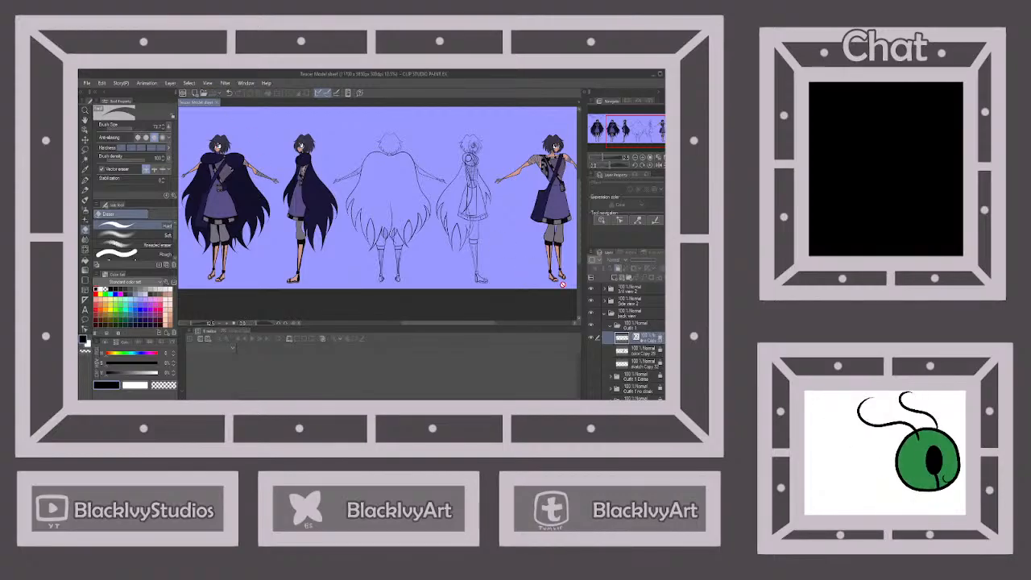
{"action": "left_click", "coordinate": [633, 354]}
{"action": "left_click", "coordinate": [614, 277]}
Fill the back-view cloak on the new Layer 2 with the dark navy sampled from the colored side-view cloak.
{"action": "scroll", "coordinate": [642, 373], "scroll_direction": "down", "scroll_amount": 1}
{"action": "scroll", "coordinate": [642, 373], "scroll_direction": "down", "scroll_amount": 2}
{"action": "left_click", "coordinate": [637, 395]}
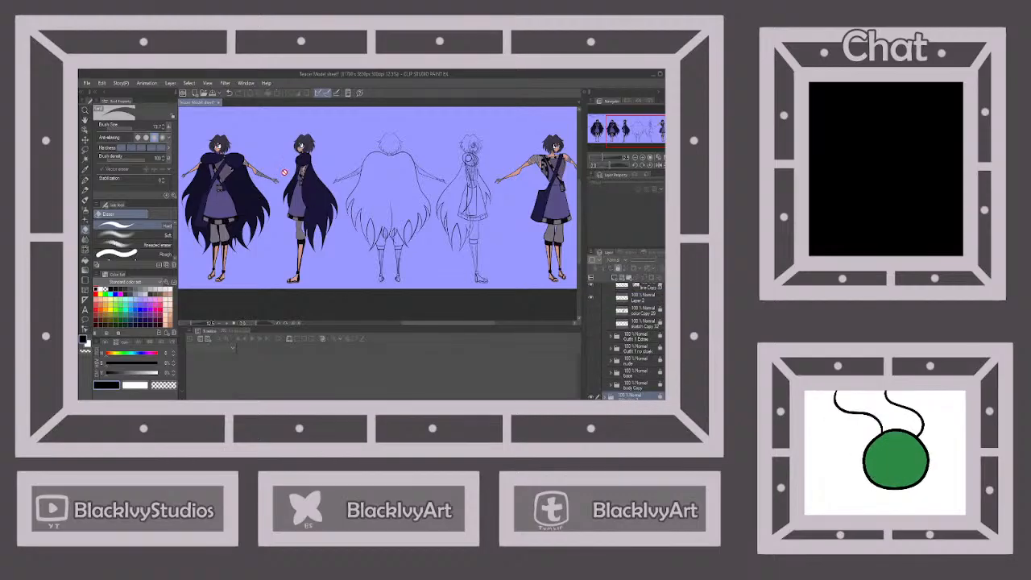
{"action": "left_click", "coordinate": [641, 301]}
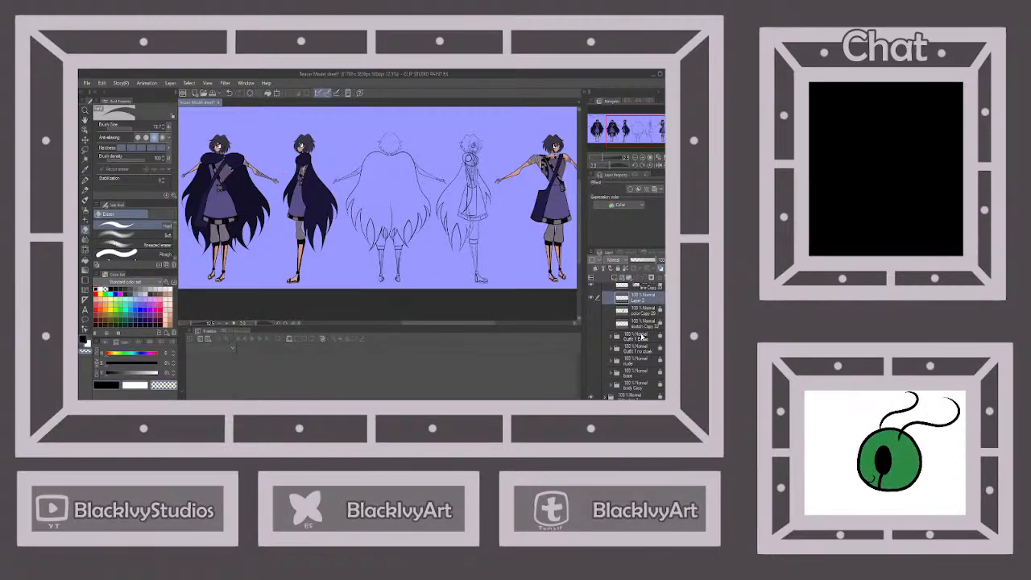
{"action": "scroll", "coordinate": [640, 337], "scroll_direction": "down", "scroll_amount": 2}
{"action": "scroll", "coordinate": [642, 337], "scroll_direction": "up", "scroll_amount": 2}
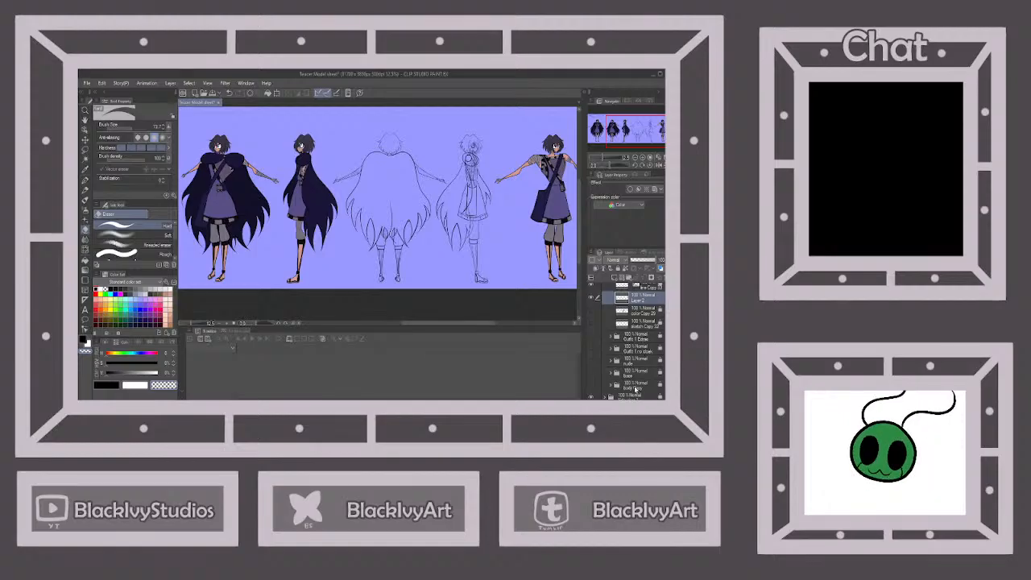
{"action": "left_click", "coordinate": [636, 395]}
{"action": "left_click", "coordinate": [304, 157], "text": "alt"}
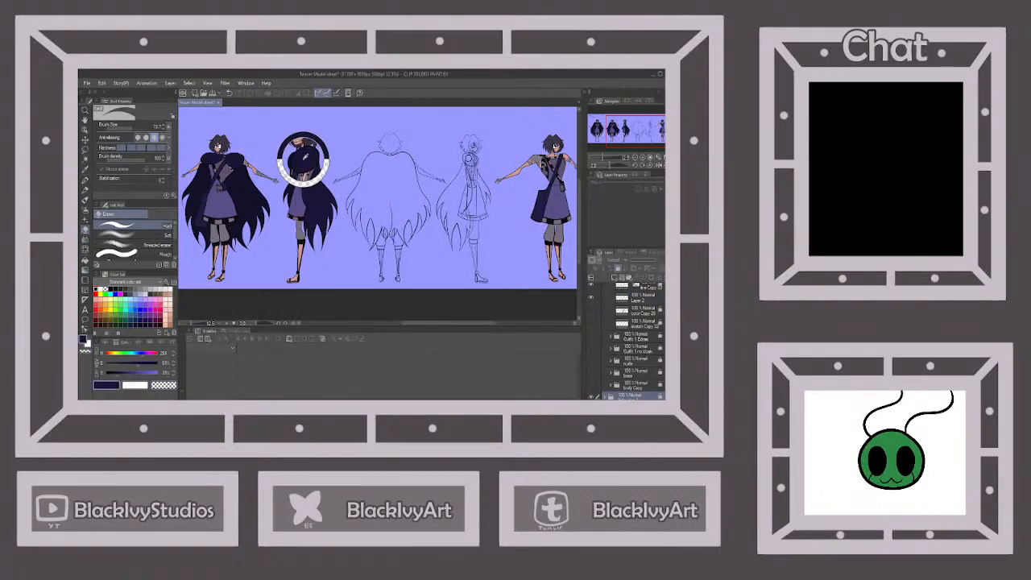
{"action": "left_click", "coordinate": [640, 299]}
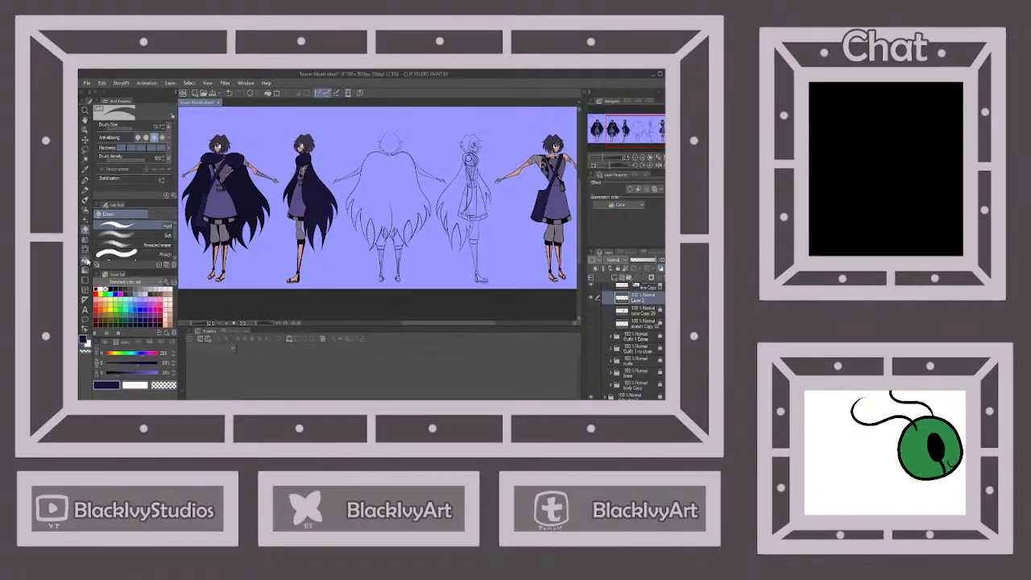
{"action": "key", "text": "g"}
{"action": "scroll", "coordinate": [403, 170], "scroll_direction": "up", "scroll_amount": 1}
{"action": "left_click", "coordinate": [403, 170]}
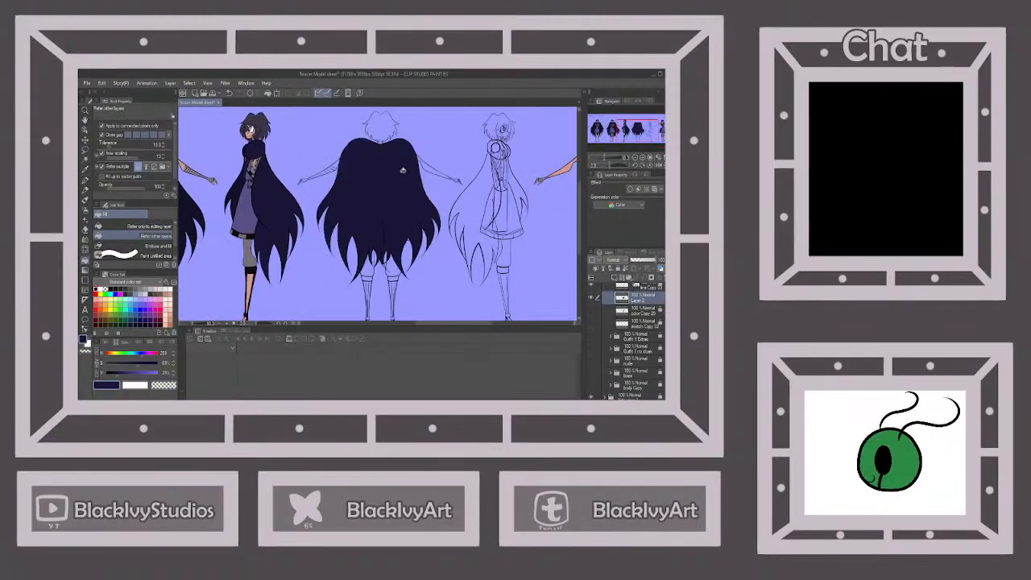
Paint navy into the unfilled cloak tips beside the left leg with the Small Line pen.
{"action": "left_click", "coordinate": [85, 180]}
{"action": "left_click", "coordinate": [134, 236]}
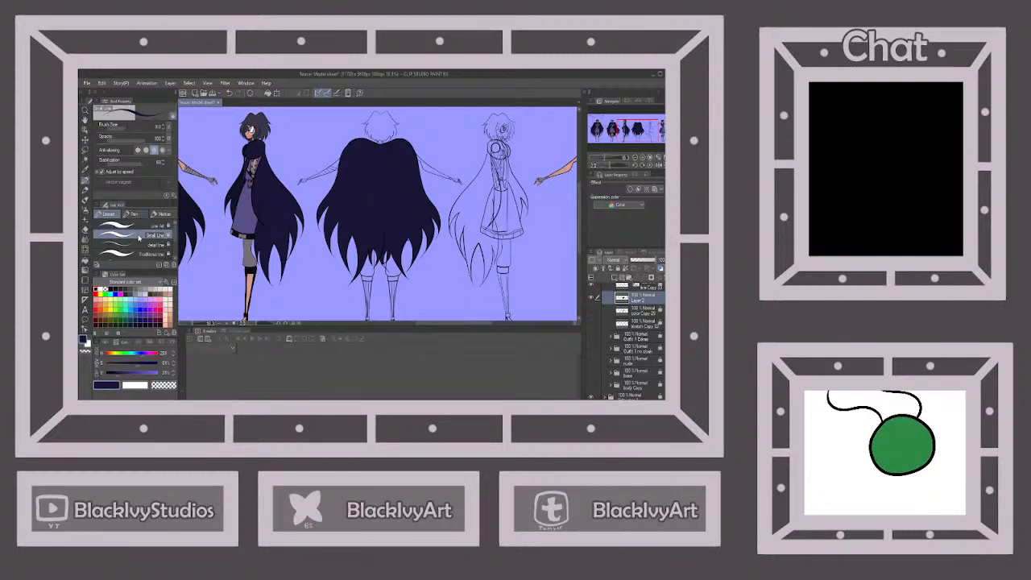
{"action": "scroll", "coordinate": [328, 250], "scroll_direction": "up", "scroll_amount": 2}
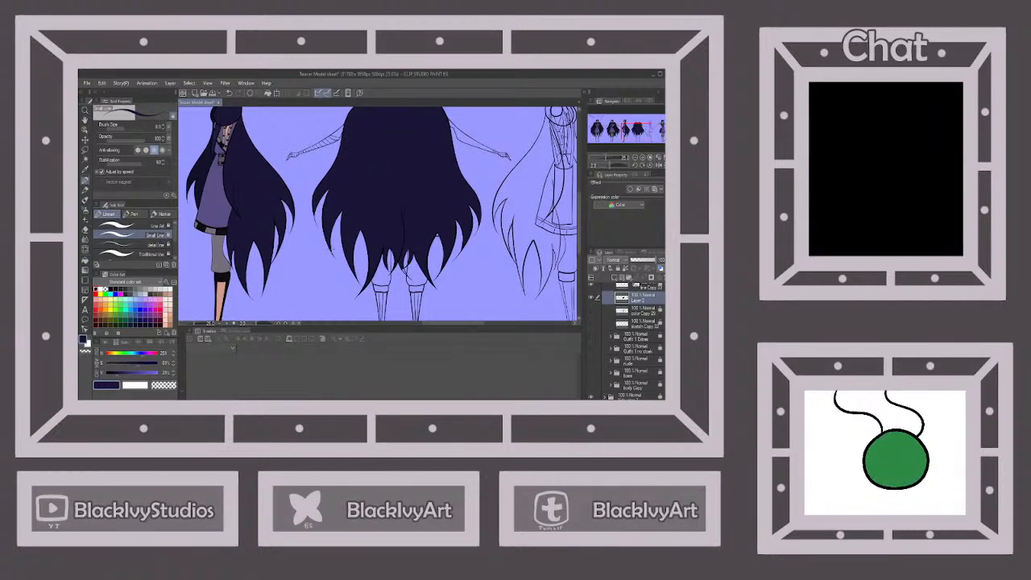
{"action": "scroll", "coordinate": [305, 198], "scroll_direction": "up", "scroll_amount": 3}
{"action": "scroll", "coordinate": [299, 199], "scroll_direction": "down", "scroll_amount": 1}
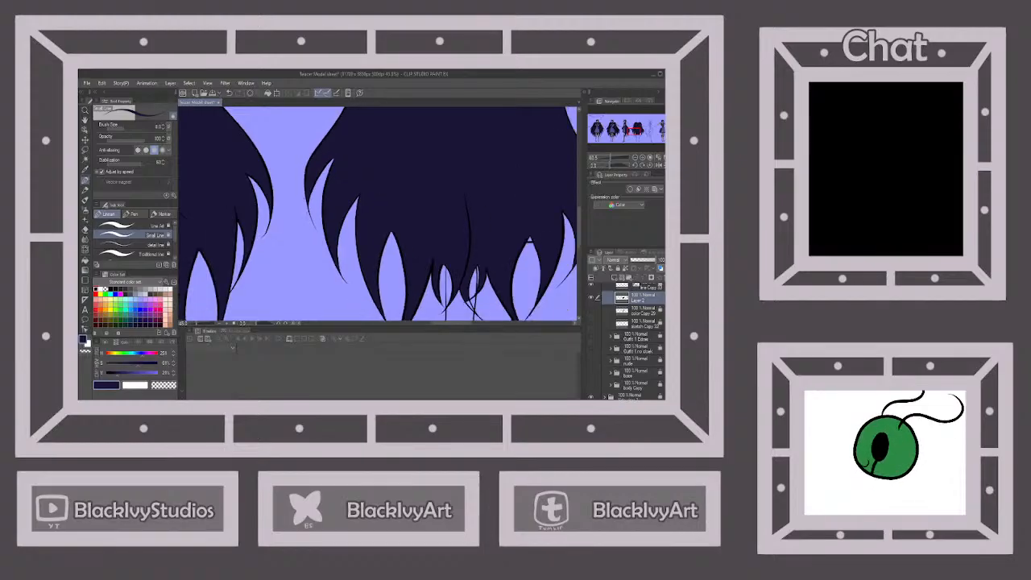
{"action": "scroll", "coordinate": [381, 188], "scroll_direction": "down", "scroll_amount": 1}
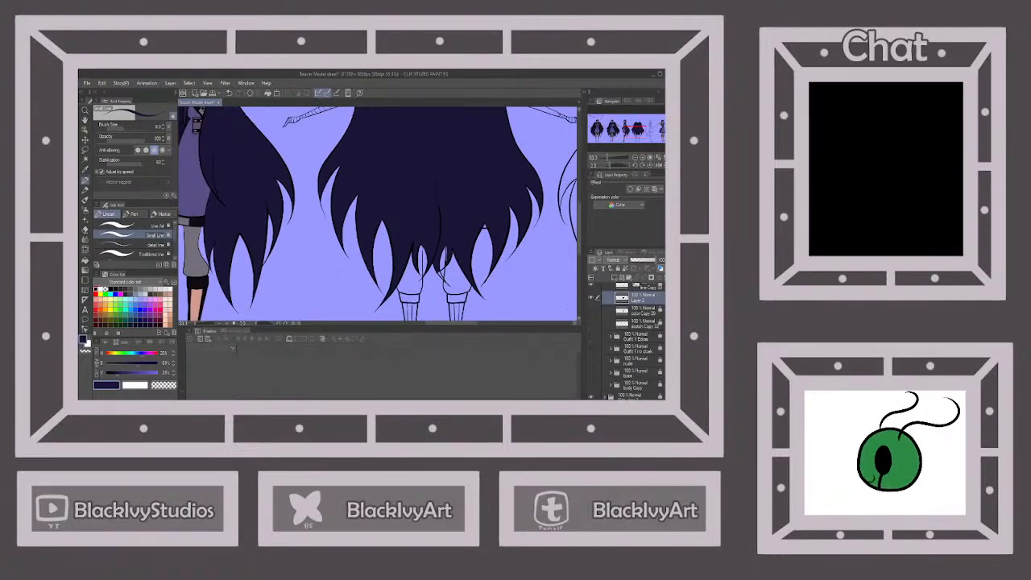
{"action": "scroll", "coordinate": [376, 214], "scroll_direction": "down", "scroll_amount": 1}
{"action": "scroll", "coordinate": [377, 214], "scroll_direction": "up", "scroll_amount": 5}
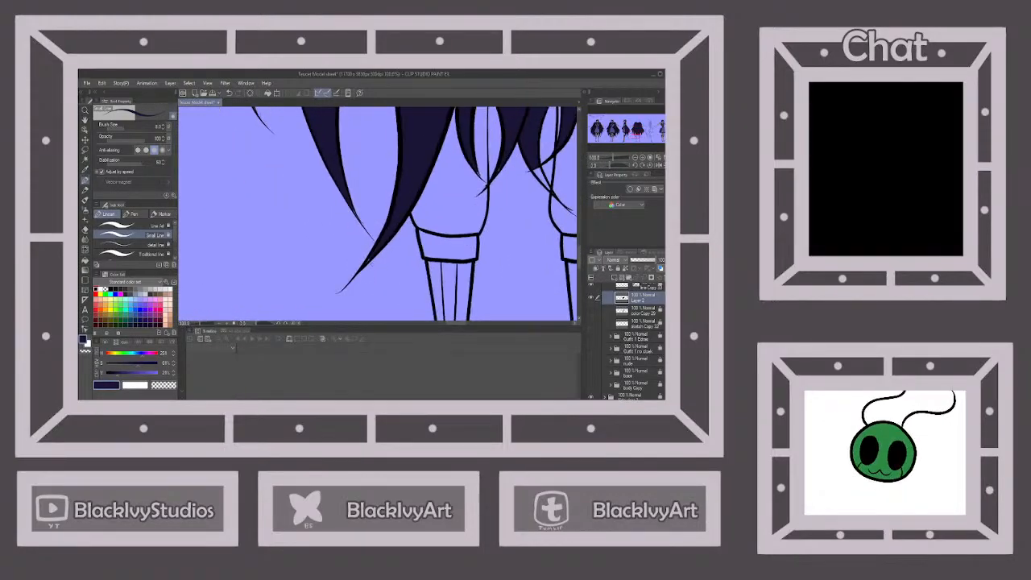
{"action": "scroll", "coordinate": [369, 259], "scroll_direction": "up", "scroll_amount": 2}
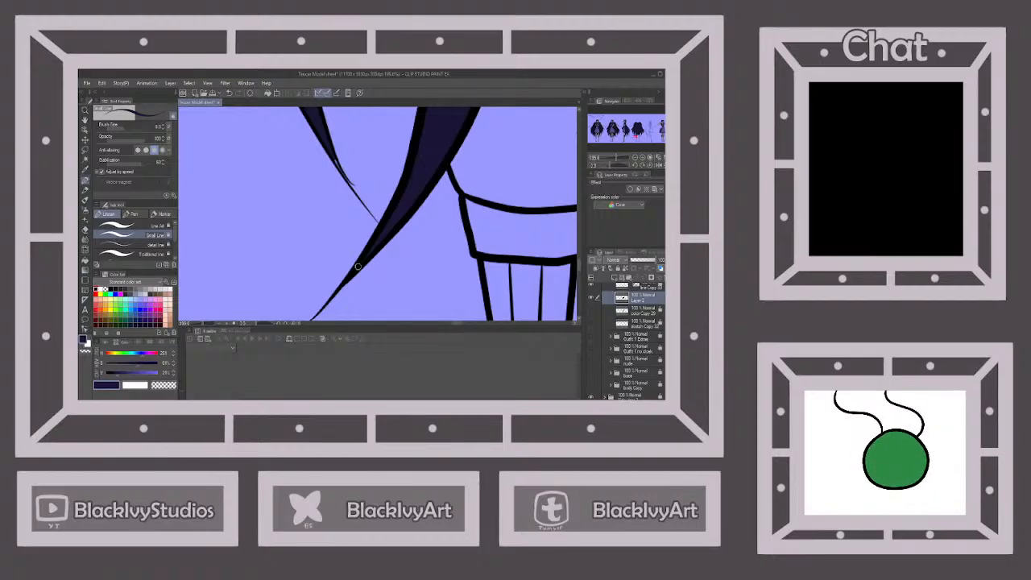
{"action": "scroll", "coordinate": [358, 267], "scroll_direction": "down", "scroll_amount": 3}
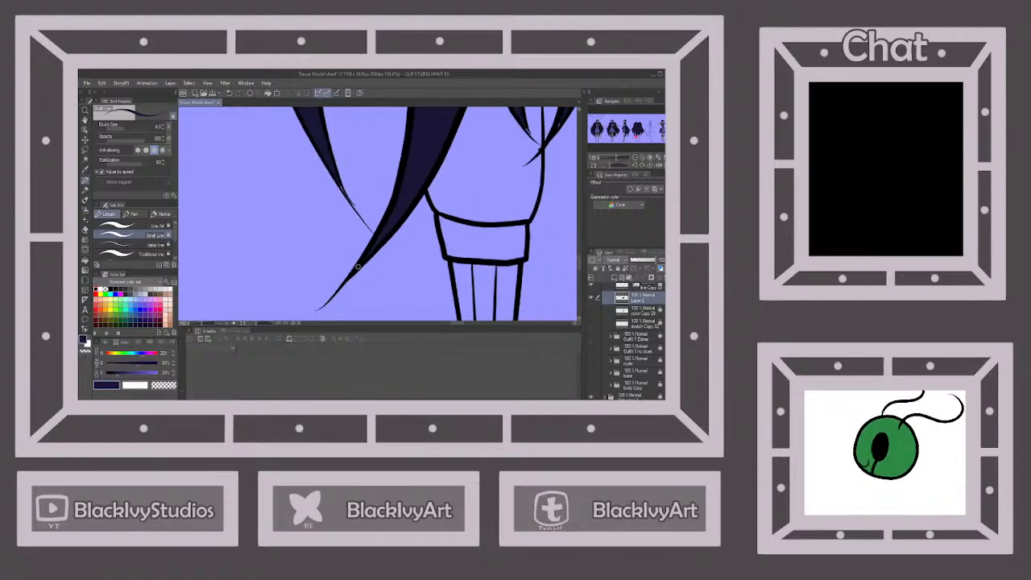
{"action": "left_click_drag", "start_coordinate": [451, 185], "coordinate": [414, 204]}
Paint navy into the narrow unfilled points of the middle cloak strands hanging over the left leg.
{"action": "scroll", "coordinate": [451, 201], "scroll_direction": "up", "scroll_amount": 2}
{"action": "scroll", "coordinate": [412, 193], "scroll_direction": "up", "scroll_amount": 3}
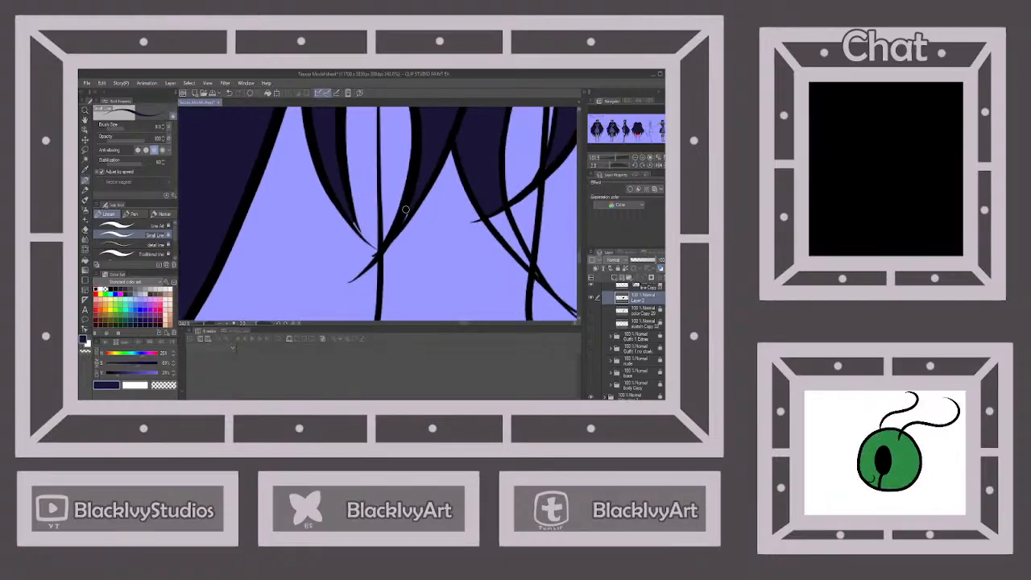
{"action": "scroll", "coordinate": [328, 234], "scroll_direction": "up", "scroll_amount": 2}
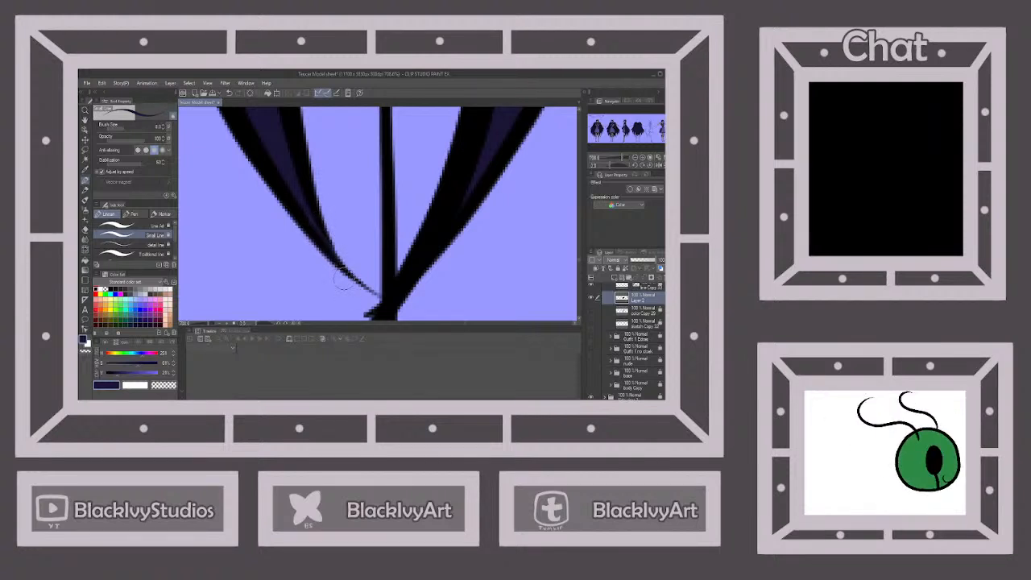
{"action": "scroll", "coordinate": [351, 273], "scroll_direction": "down", "scroll_amount": 1}
{"action": "scroll", "coordinate": [351, 273], "scroll_direction": "down", "scroll_amount": 4}
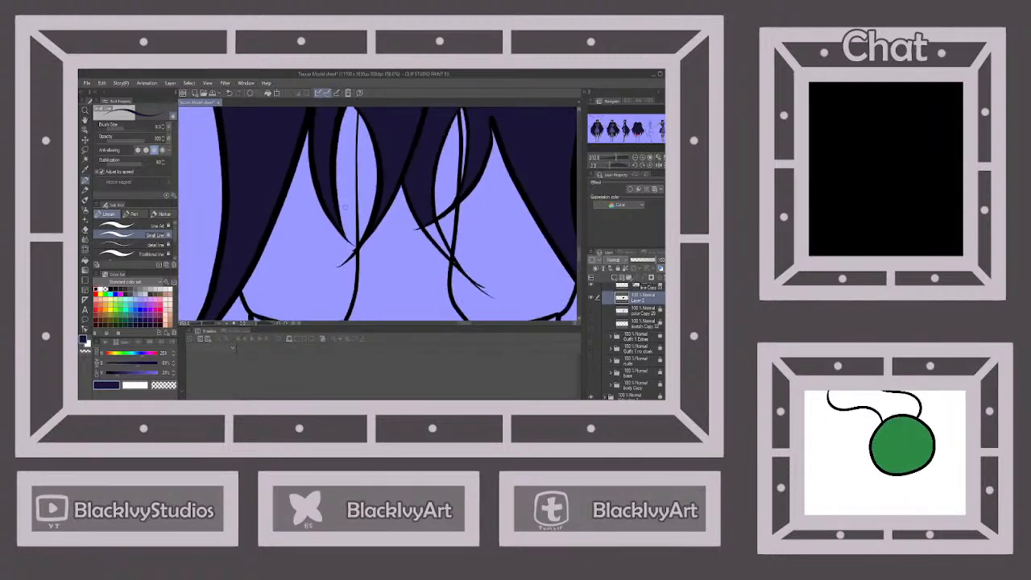
{"action": "scroll", "coordinate": [469, 190], "scroll_direction": "up", "scroll_amount": 1}
{"action": "scroll", "coordinate": [469, 190], "scroll_direction": "up", "scroll_amount": 1}
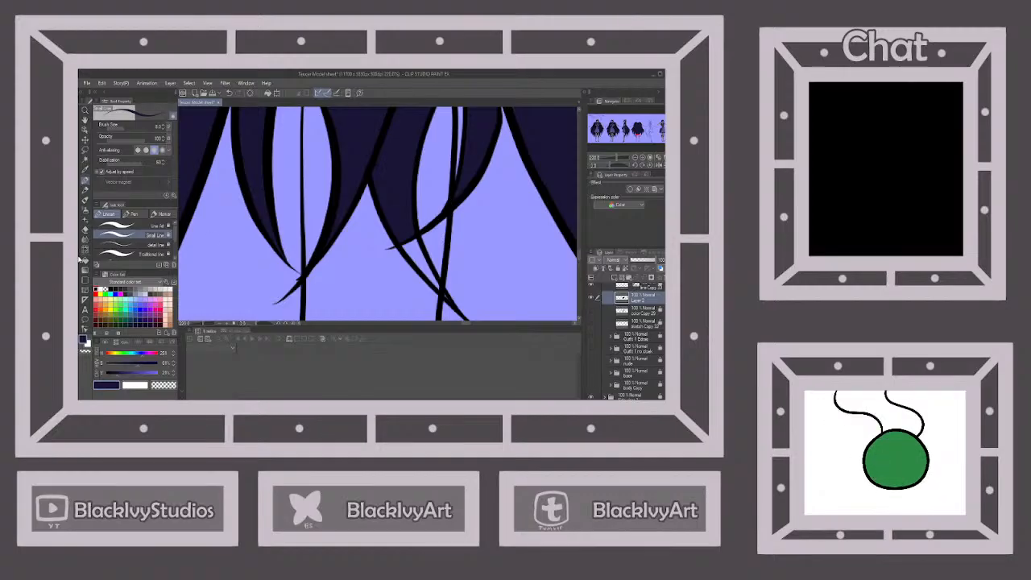
Fill the empty wedge of the cloak strand crossing the right leg line with navy and touch up its thin tip.
{"action": "key", "text": "g"}
{"action": "left_click", "coordinate": [423, 251]}
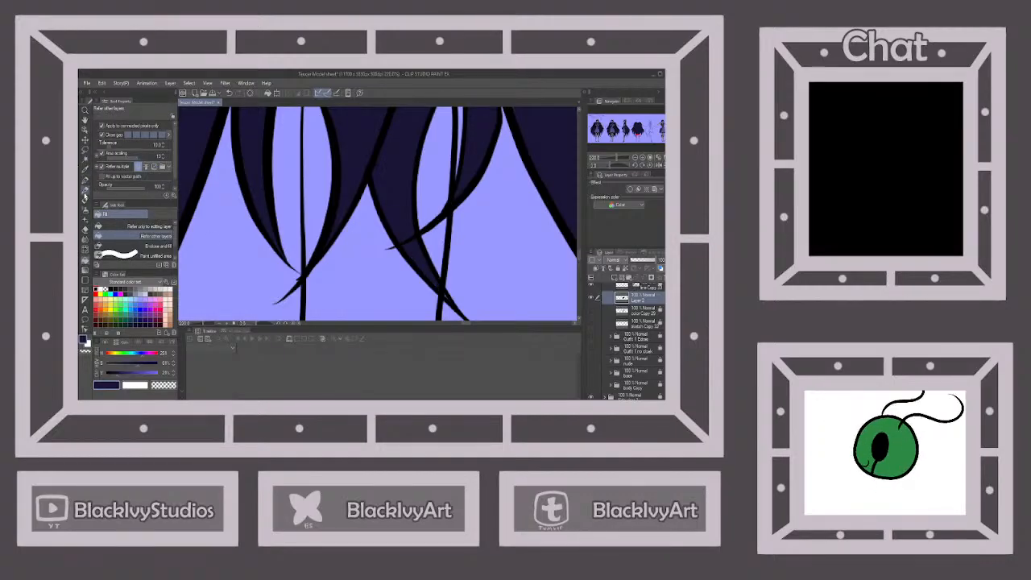
{"action": "left_click", "coordinate": [85, 180]}
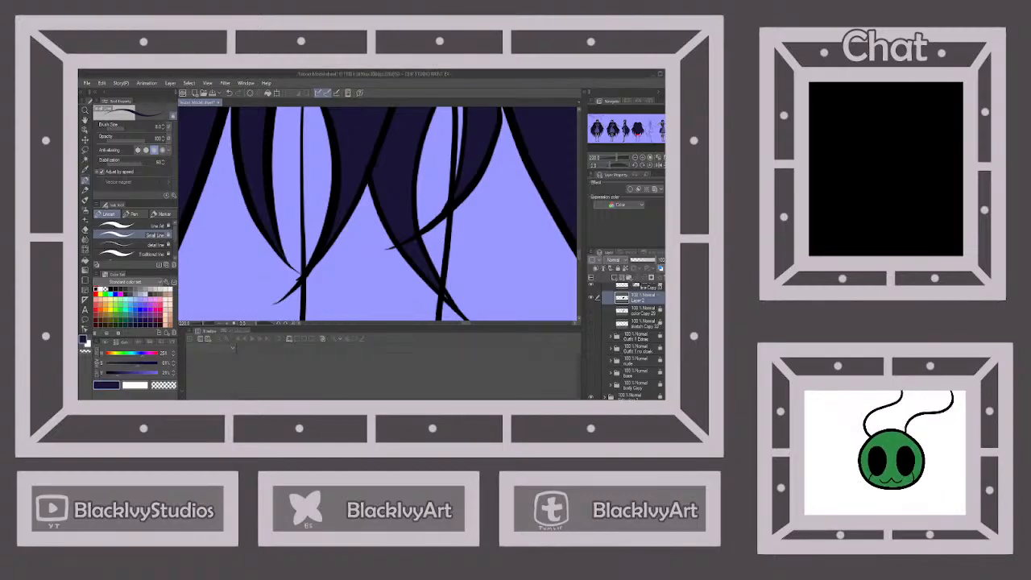
{"action": "scroll", "coordinate": [423, 226], "scroll_direction": "down", "scroll_amount": 2}
{"action": "scroll", "coordinate": [456, 294], "scroll_direction": "up", "scroll_amount": 2}
{"action": "scroll", "coordinate": [457, 294], "scroll_direction": "up", "scroll_amount": 3}
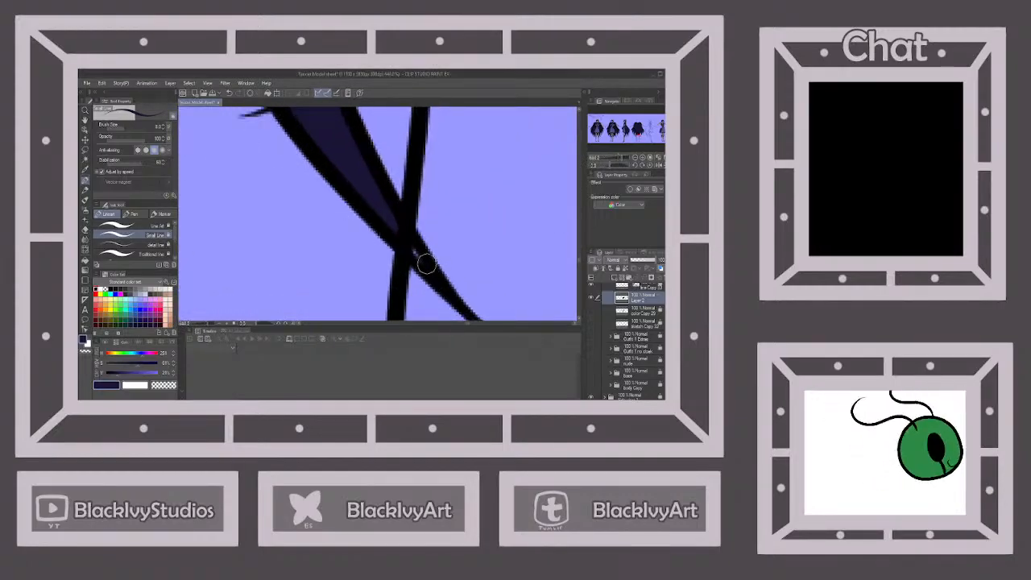
{"action": "scroll", "coordinate": [402, 240], "scroll_direction": "down", "scroll_amount": 5}
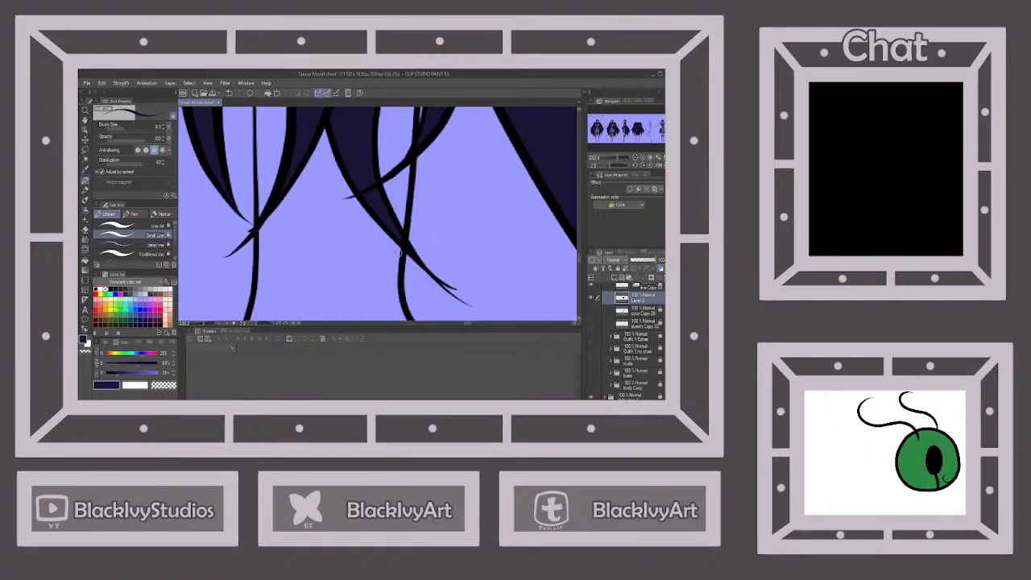
{"action": "scroll", "coordinate": [395, 236], "scroll_direction": "up", "scroll_amount": 5}
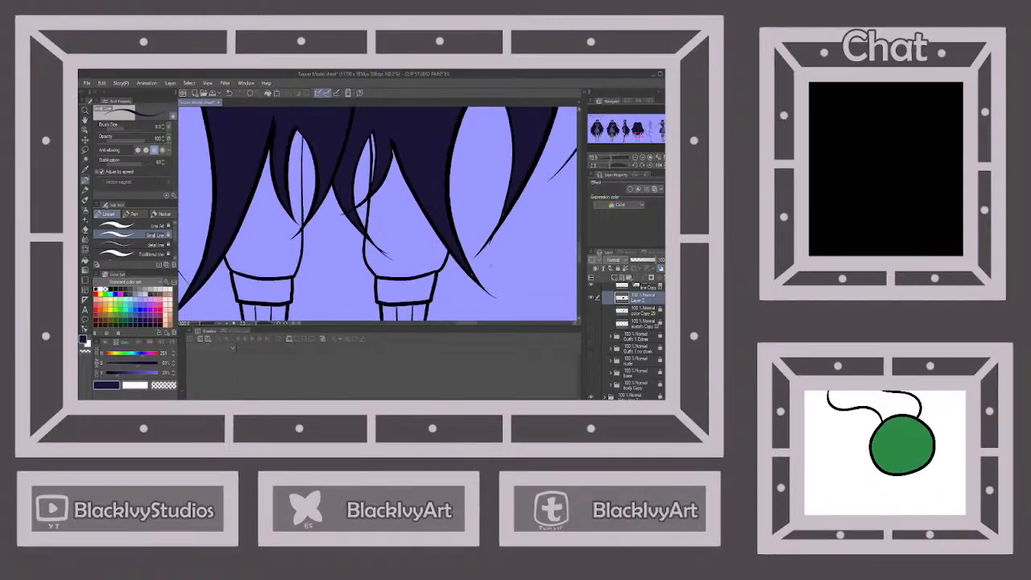
Paint navy into the thin tips of the cloak strands hanging just outside the right leg.
{"action": "scroll", "coordinate": [464, 281], "scroll_direction": "up", "scroll_amount": 1}
{"action": "left_click_drag", "start_coordinate": [451, 271], "coordinate": [433, 249]}
{"action": "scroll", "coordinate": [432, 249], "scroll_direction": "down", "scroll_amount": 3}
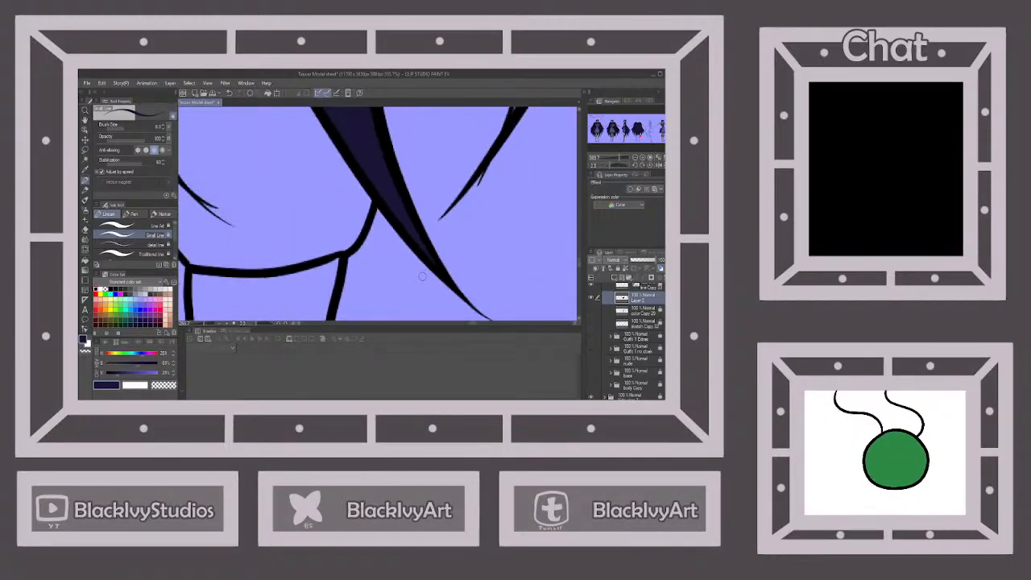
{"action": "scroll", "coordinate": [493, 153], "scroll_direction": "up", "scroll_amount": 3}
{"action": "left_click_drag", "start_coordinate": [492, 162], "coordinate": [474, 188]}
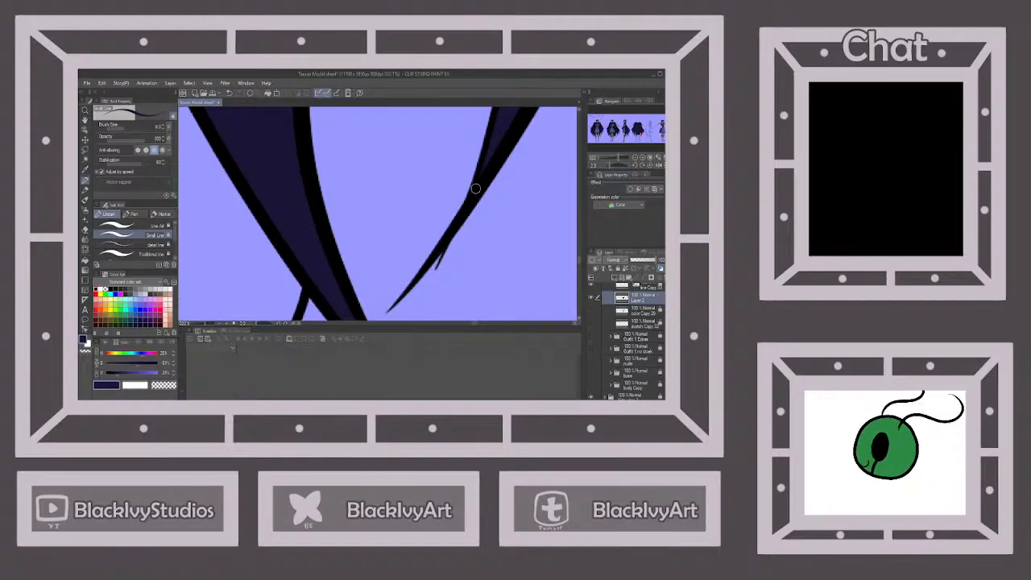
{"action": "scroll", "coordinate": [433, 227], "scroll_direction": "down", "scroll_amount": 3}
Paint navy into the remaining unfilled points of the outermost strands on the cloak's right side.
{"action": "scroll", "coordinate": [475, 190], "scroll_direction": "up", "scroll_amount": 5}
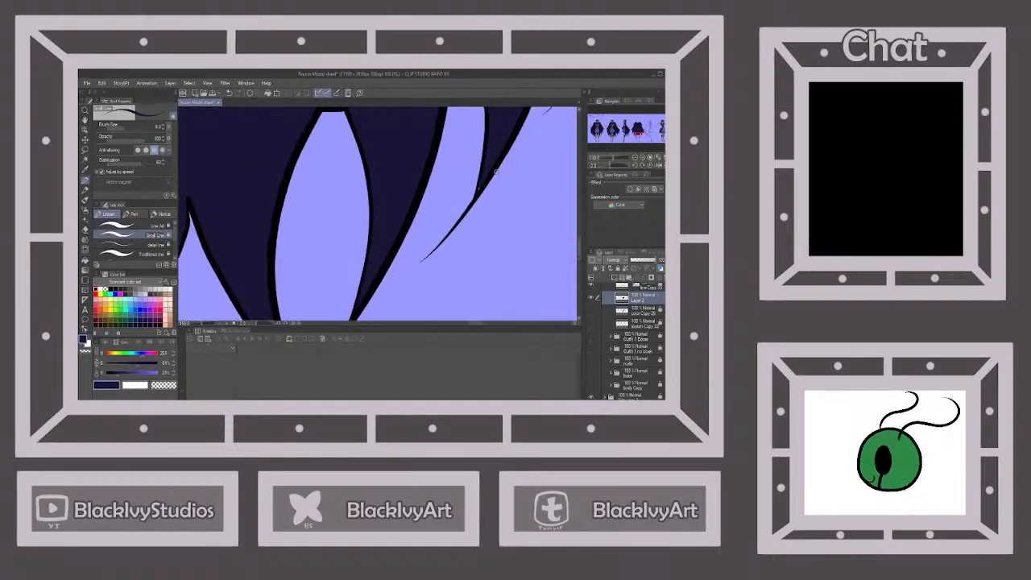
{"action": "left_click_drag", "start_coordinate": [474, 189], "coordinate": [472, 207]}
{"action": "scroll", "coordinate": [371, 245], "scroll_direction": "down", "scroll_amount": 4}
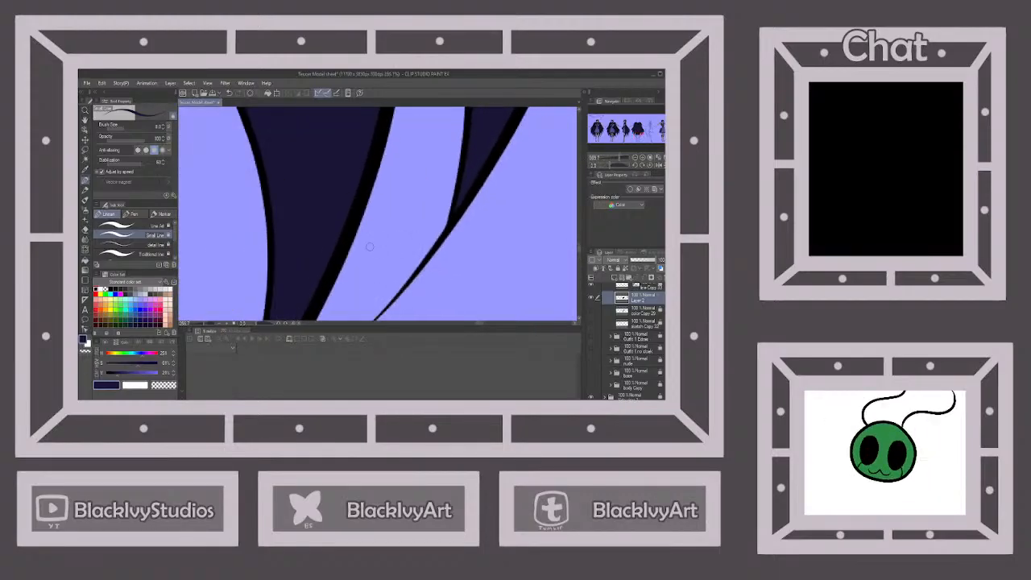
{"action": "scroll", "coordinate": [472, 131], "scroll_direction": "up", "scroll_amount": 5}
{"action": "left_click_drag", "start_coordinate": [475, 127], "coordinate": [470, 142]}
{"action": "scroll", "coordinate": [471, 139], "scroll_direction": "down", "scroll_amount": 1}
{"action": "scroll", "coordinate": [393, 243], "scroll_direction": "down", "scroll_amount": 6}
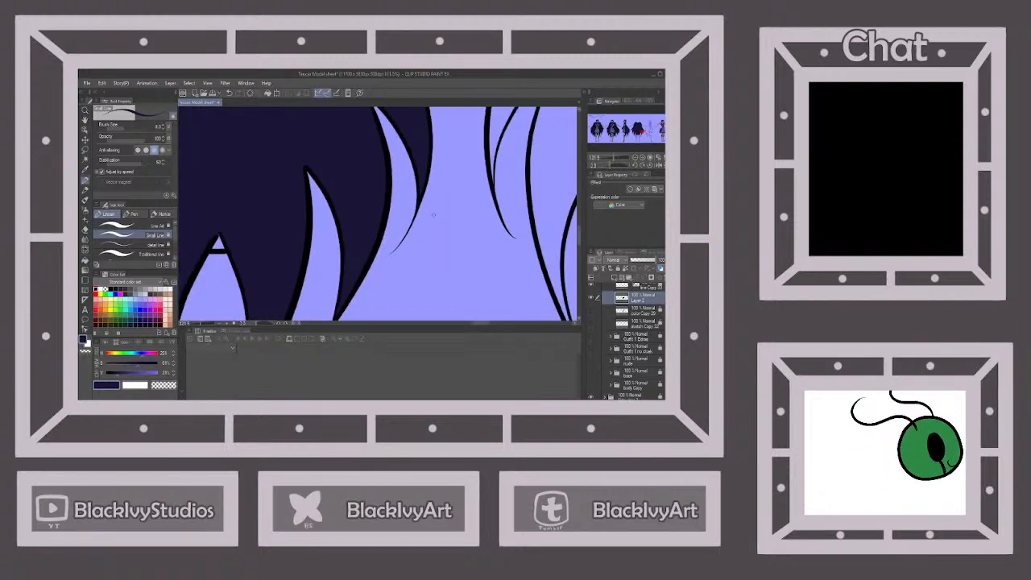
{"action": "scroll", "coordinate": [393, 243], "scroll_direction": "down", "scroll_amount": 3}
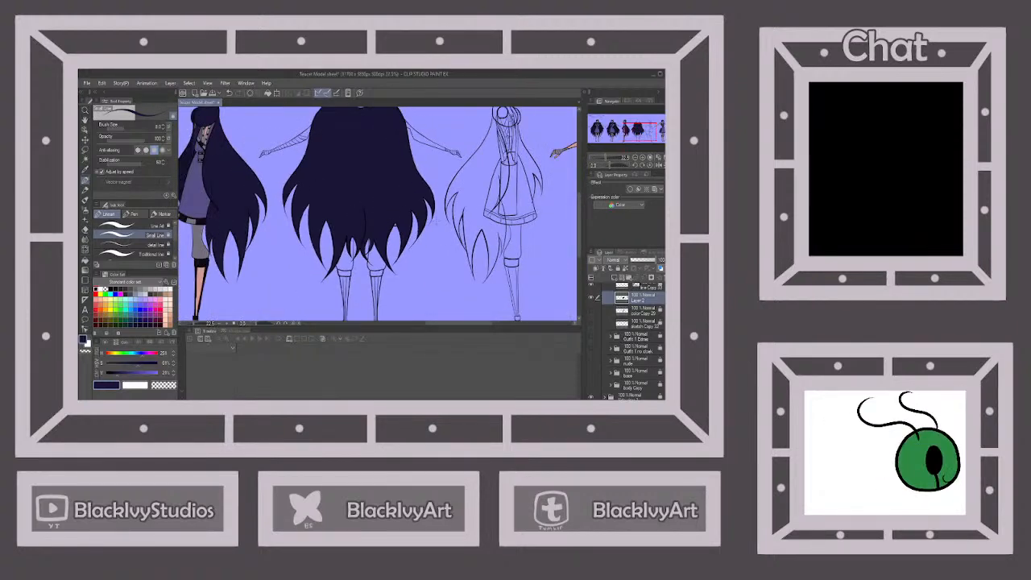
{"action": "scroll", "coordinate": [343, 214], "scroll_direction": "down", "scroll_amount": 2}
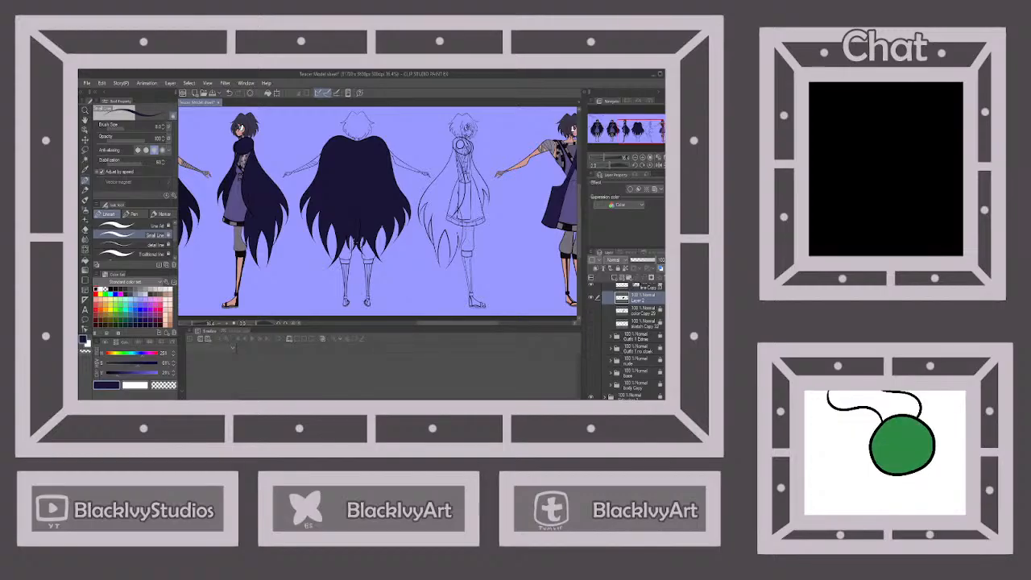
Show and unlock the back view's color Copy layer, merge the cloak's Layer 2 down into it, and lock it again.
{"action": "left_click", "coordinate": [641, 313]}
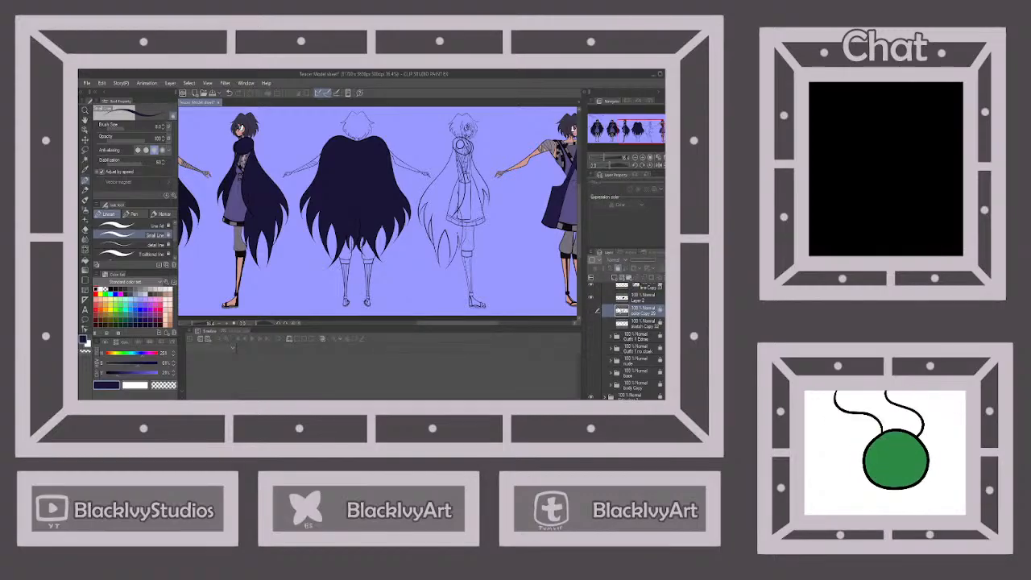
{"action": "left_click", "coordinate": [592, 313]}
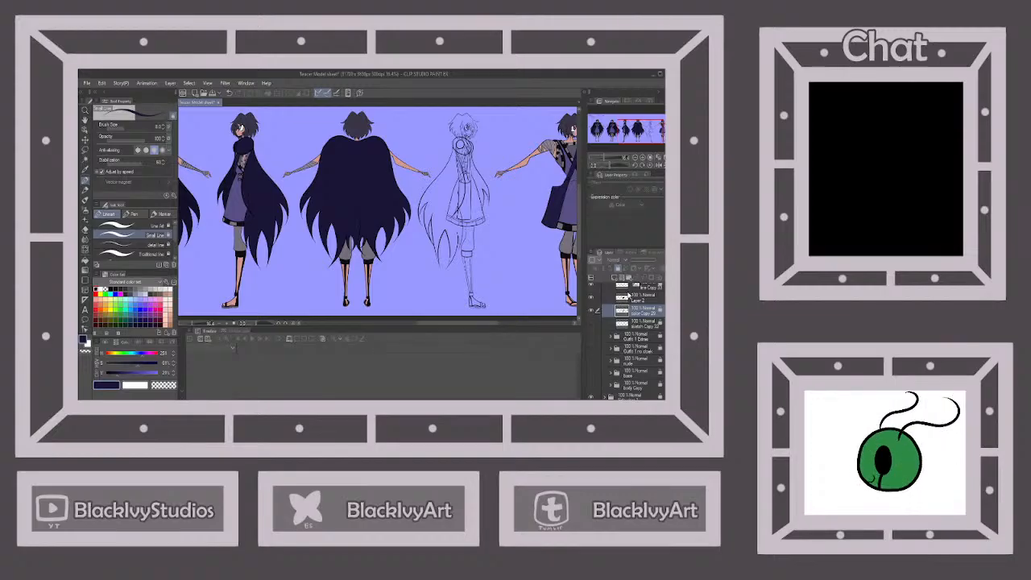
{"action": "left_click", "coordinate": [618, 269]}
{"action": "left_click", "coordinate": [642, 297]}
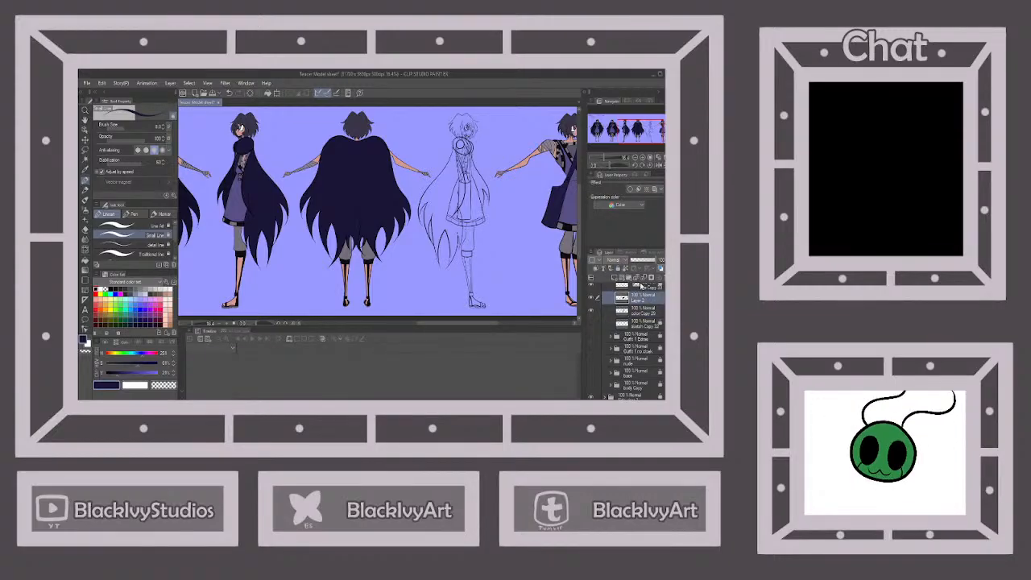
{"action": "left_click", "coordinate": [643, 277]}
{"action": "left_click", "coordinate": [618, 268]}
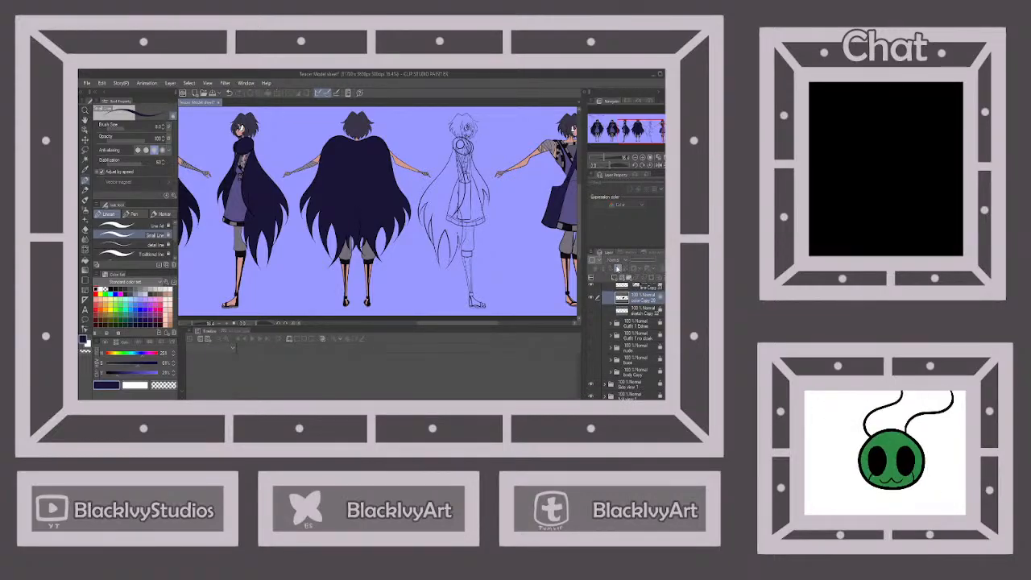
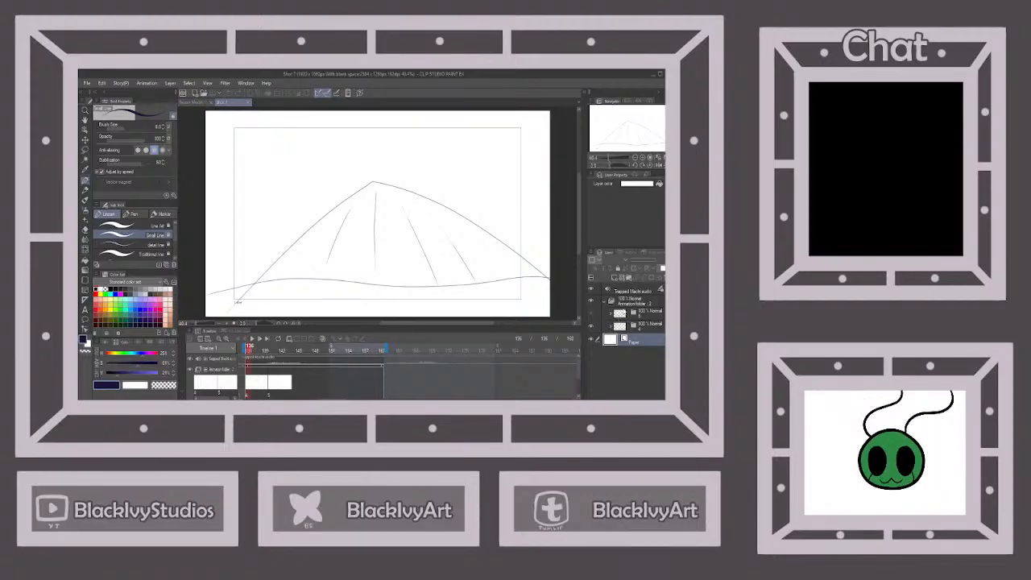
Collapse the animation folder in the Shot 7 document and add a new layer folder named Foreground above it.
{"action": "left_click", "coordinate": [610, 302]}
{"action": "left_click", "coordinate": [647, 304]}
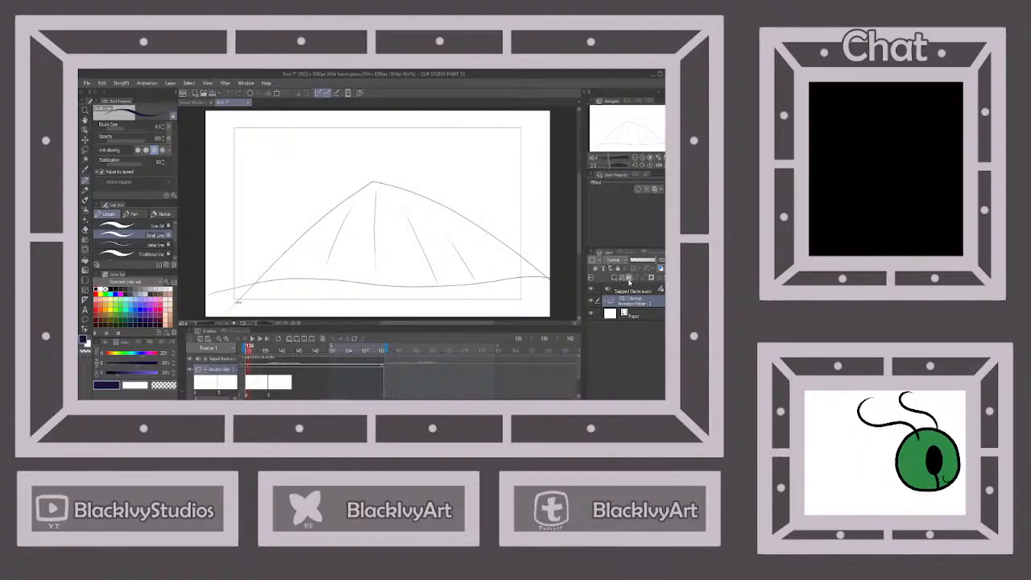
{"action": "left_click", "coordinate": [628, 279]}
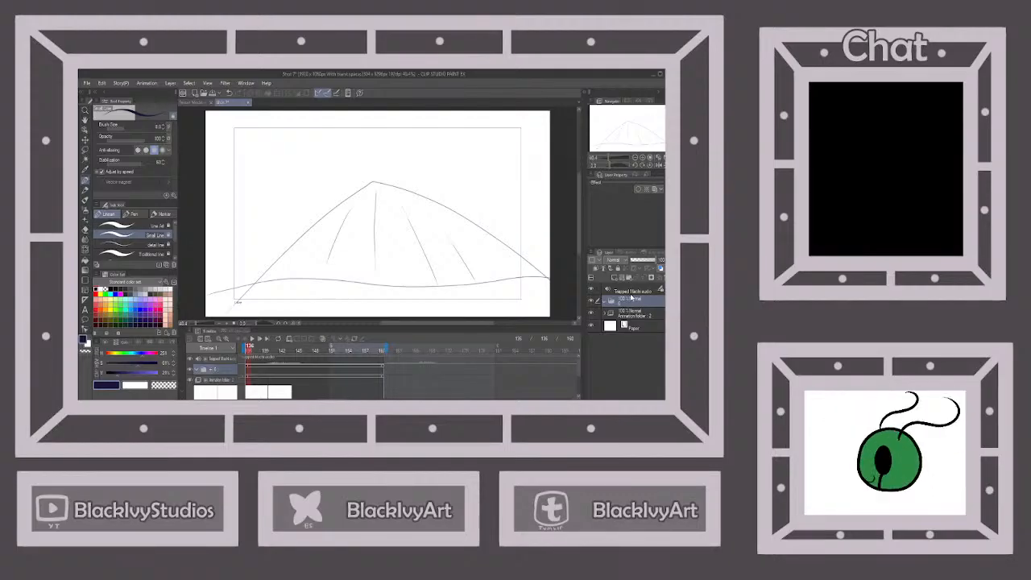
{"action": "key", "text": "Return"}
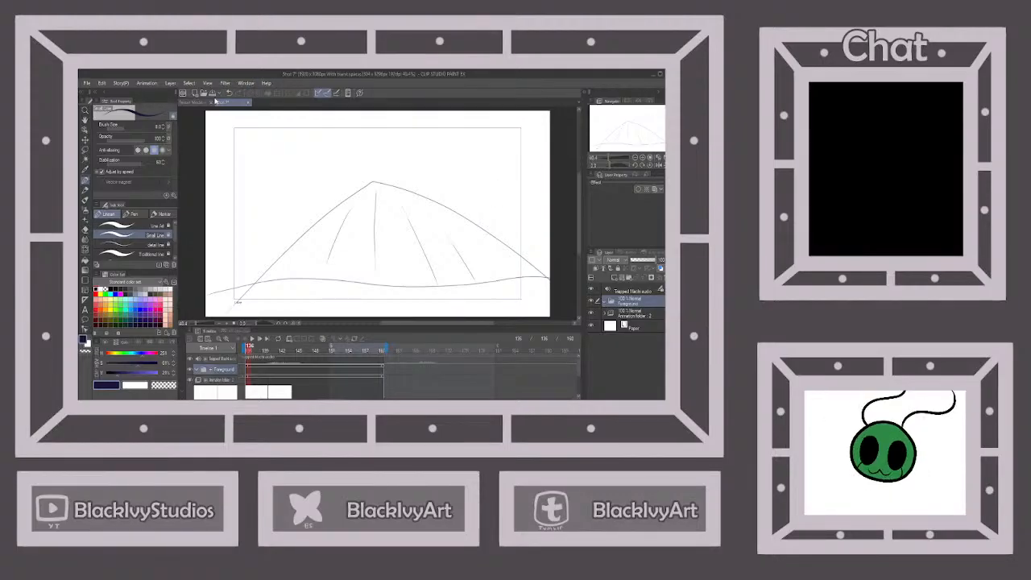
Close the character model sheet document and return to the Shot 7 document.
{"action": "left_click", "coordinate": [193, 102]}
{"action": "scroll", "coordinate": [338, 144], "scroll_direction": "down", "scroll_amount": 1}
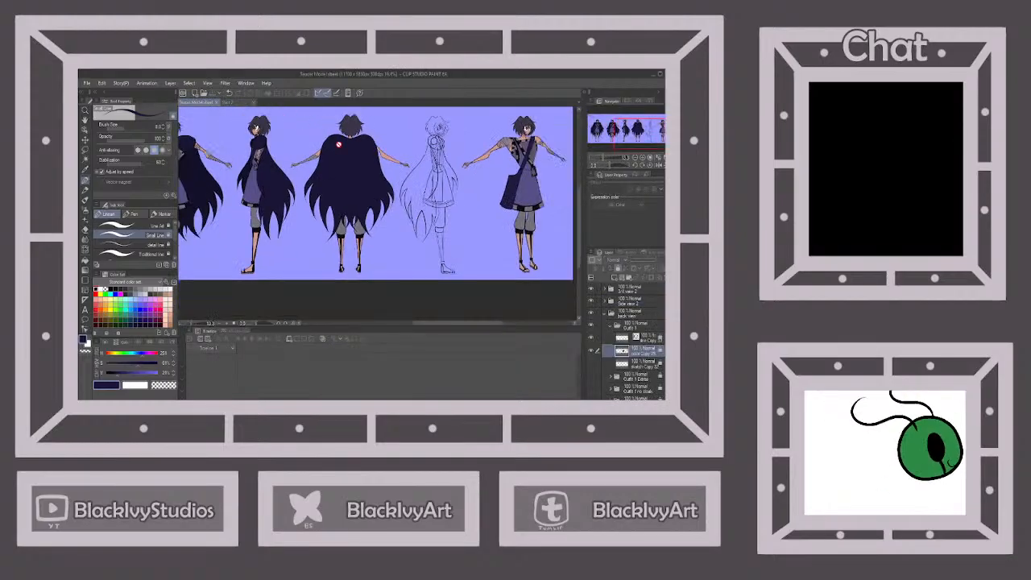
{"action": "left_click", "coordinate": [215, 103]}
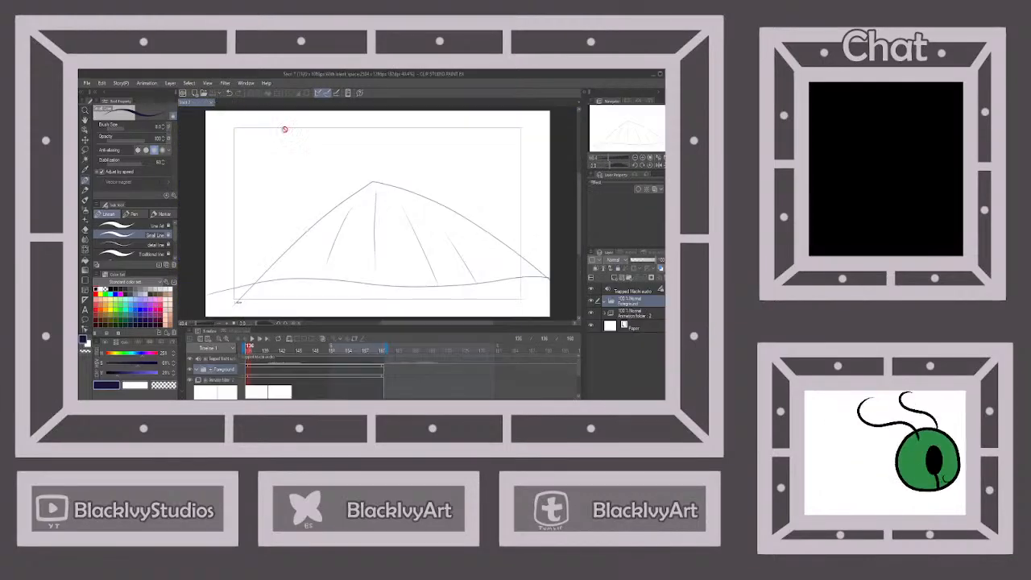
Add a Trees layer in the Foreground folder and paint a wavy olive-green treeline across the canvas with the foliage-edged ink brush.
{"action": "left_click", "coordinate": [616, 279]}
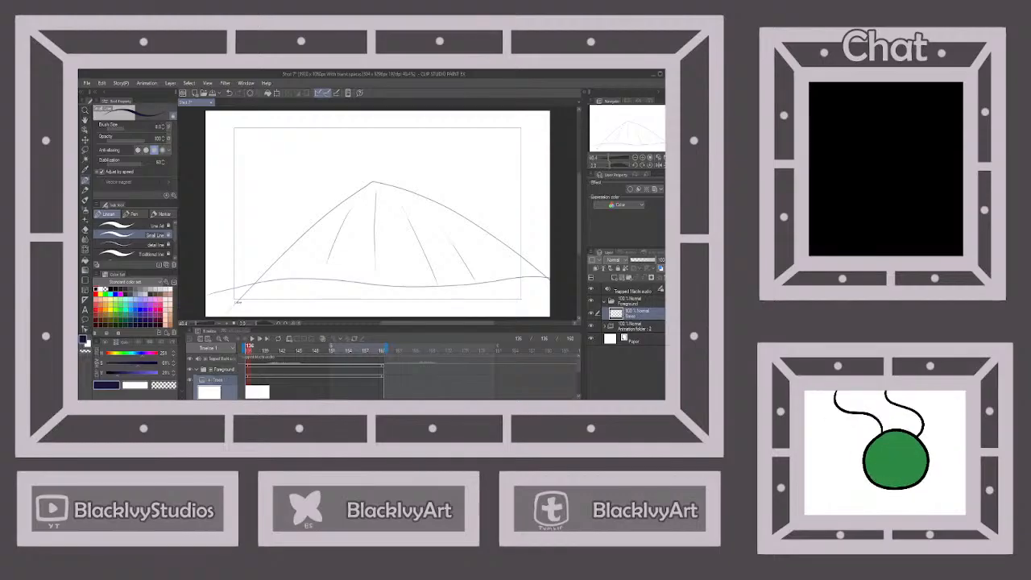
{"action": "left_click", "coordinate": [133, 284]}
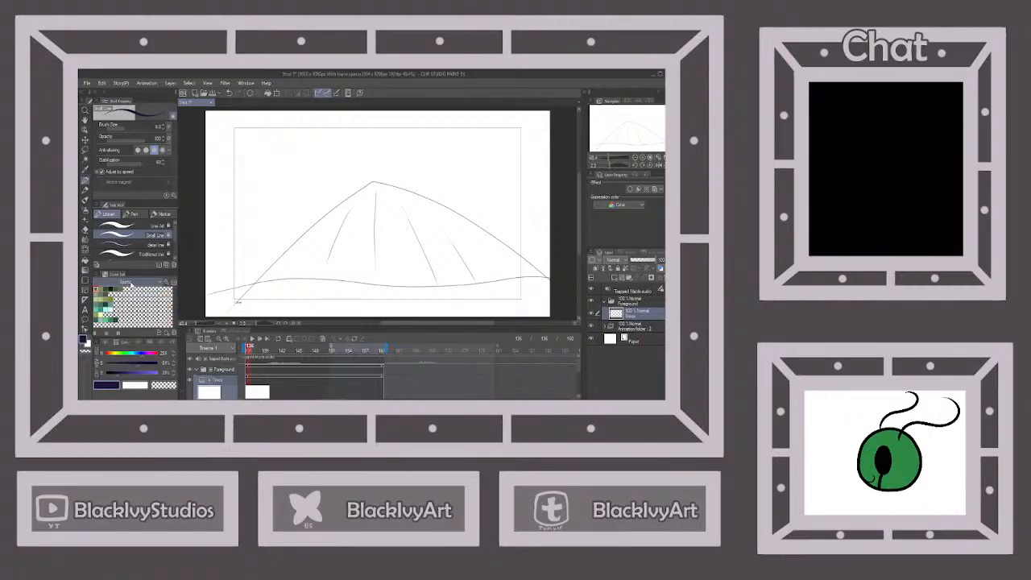
{"action": "left_click", "coordinate": [99, 325]}
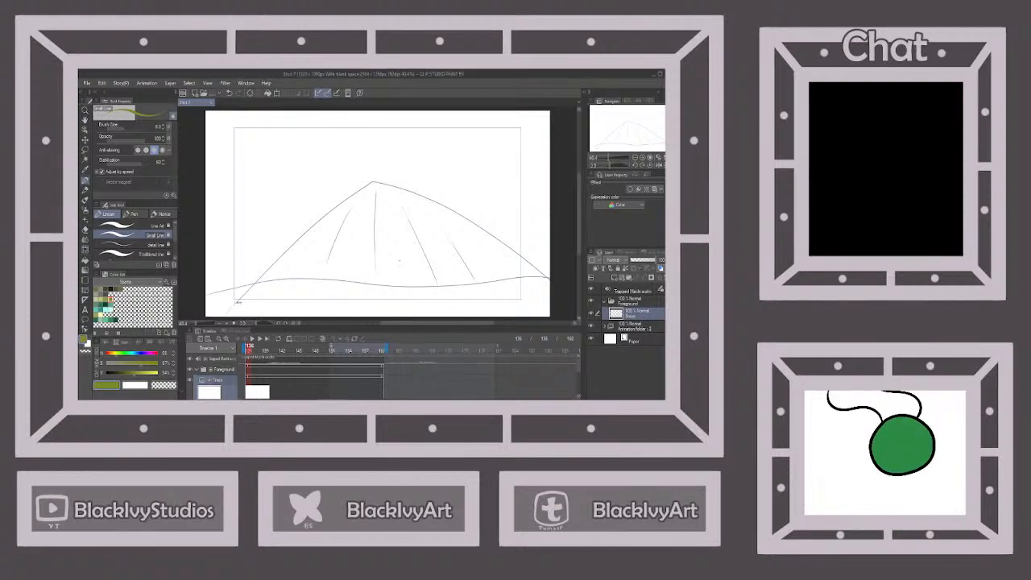
{"action": "left_click", "coordinate": [84, 202]}
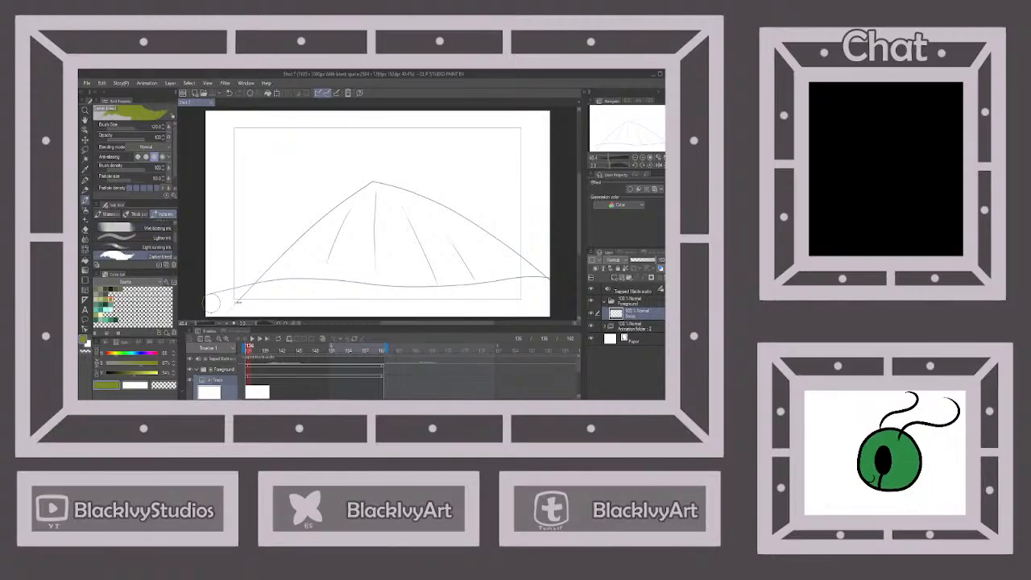
{"action": "mouse_move", "coordinate": [211, 296]}
{"action": "left_mouse_down"}
{"action": "mouse_move", "coordinate": [232, 251]}
{"action": "mouse_move", "coordinate": [268, 295]}
{"action": "mouse_move", "coordinate": [298, 275]}
{"action": "mouse_move", "coordinate": [319, 311]}
{"action": "mouse_move", "coordinate": [343, 302]}
{"action": "mouse_move", "coordinate": [332, 282]}
{"action": "mouse_move", "coordinate": [392, 276]}
{"action": "mouse_move", "coordinate": [425, 253]}
{"action": "mouse_move", "coordinate": [441, 249]}
{"action": "mouse_move", "coordinate": [481, 286]}
{"action": "mouse_move", "coordinate": [529, 259]}
{"action": "mouse_move", "coordinate": [546, 275]}
{"action": "mouse_move", "coordinate": [550, 250]}
{"action": "mouse_move", "coordinate": [515, 296]}
{"action": "mouse_move", "coordinate": [551, 277]}
{"action": "mouse_move", "coordinate": [542, 306]}
{"action": "mouse_move", "coordinate": [501, 318]}
{"action": "left_mouse_up"}
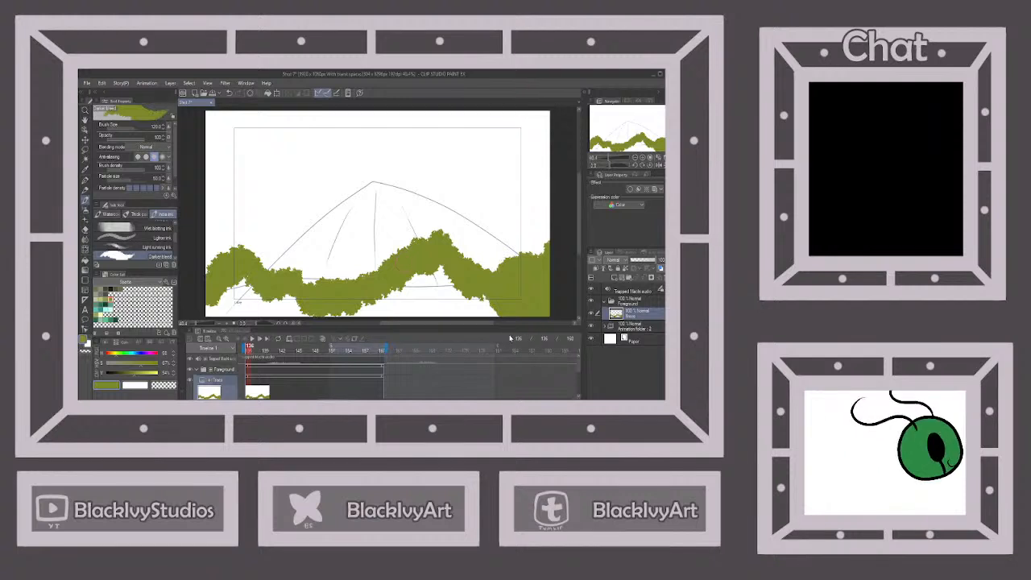
Fill the area below the treeline with olive green and raise the foliage at the canvas's left edge.
{"action": "left_click_drag", "start_coordinate": [482, 298], "coordinate": [493, 316]}
{"action": "mouse_move", "coordinate": [456, 284]}
{"action": "left_mouse_down"}
{"action": "mouse_move", "coordinate": [467, 311]}
{"action": "mouse_move", "coordinate": [450, 279]}
{"action": "mouse_move", "coordinate": [446, 309]}
{"action": "mouse_move", "coordinate": [423, 314]}
{"action": "mouse_move", "coordinate": [444, 314]}
{"action": "left_mouse_up"}
{"action": "mouse_move", "coordinate": [413, 284]}
{"action": "left_mouse_down"}
{"action": "mouse_move", "coordinate": [398, 315]}
{"action": "mouse_move", "coordinate": [382, 298]}
{"action": "mouse_move", "coordinate": [363, 314]}
{"action": "left_mouse_up"}
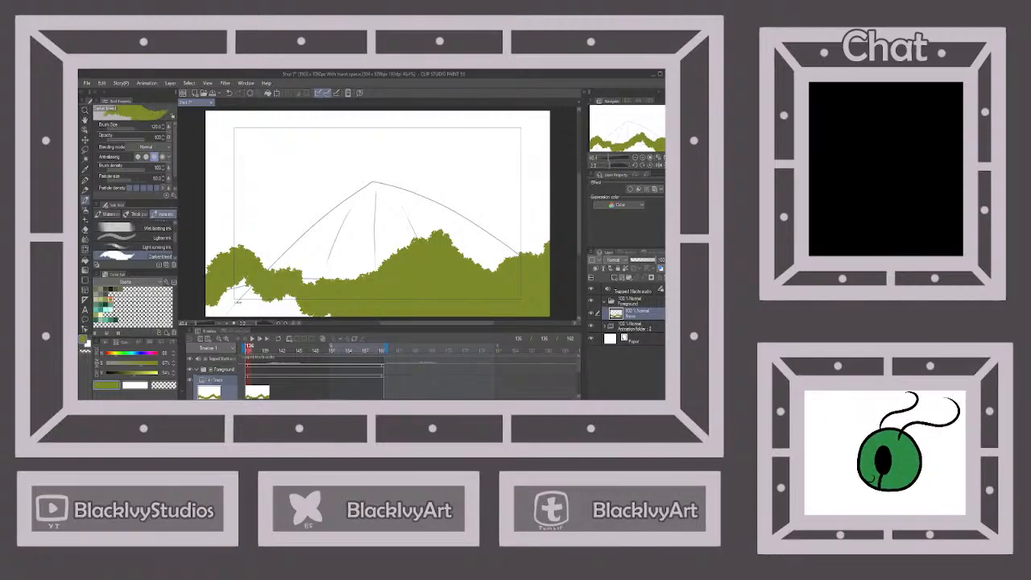
{"action": "mouse_move", "coordinate": [290, 301]}
{"action": "left_mouse_down"}
{"action": "mouse_move", "coordinate": [221, 309]}
{"action": "mouse_move", "coordinate": [206, 301]}
{"action": "left_mouse_up"}
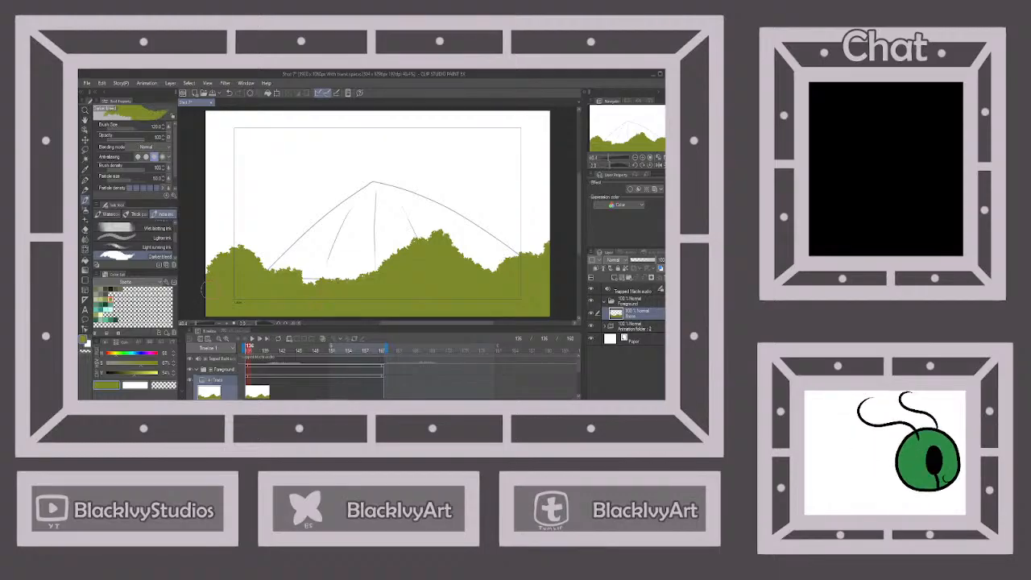
{"action": "left_click_drag", "start_coordinate": [226, 251], "coordinate": [203, 216]}
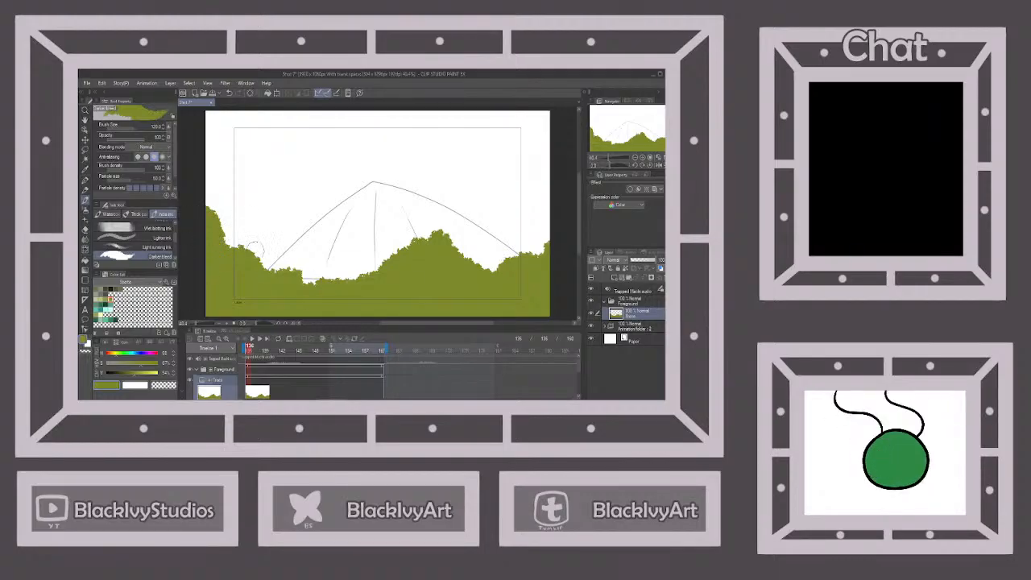
Add a clipped Multiply layer above Trees and paint two layers of darker green shading along the lower foliage with Rough wash.
{"action": "left_click", "coordinate": [617, 279]}
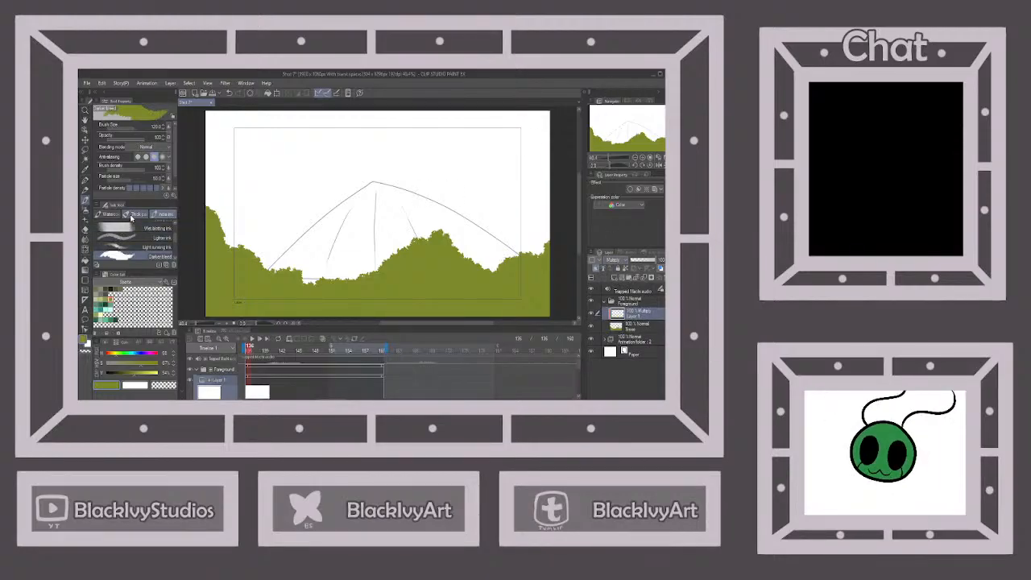
{"action": "left_click", "coordinate": [107, 214]}
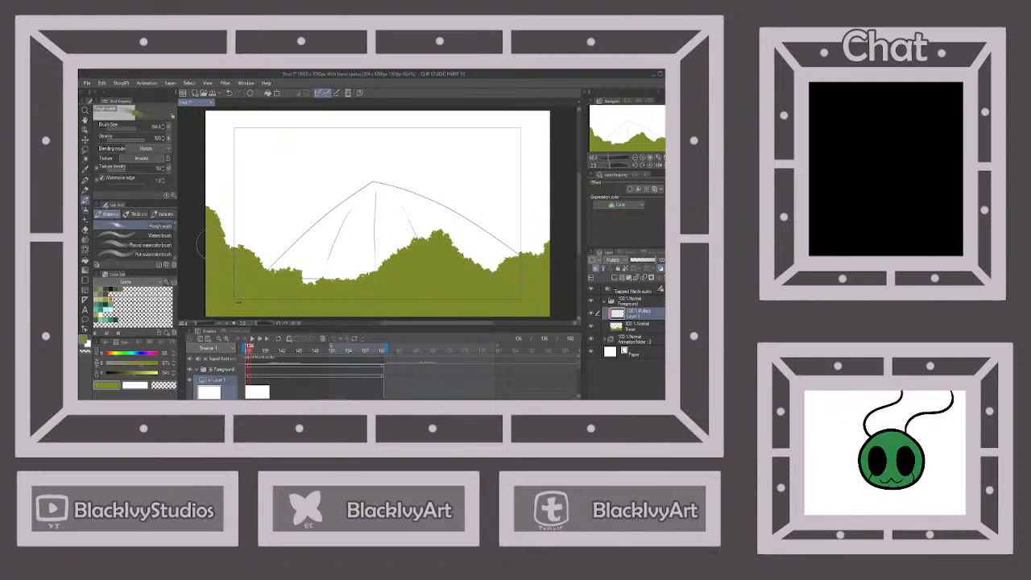
{"action": "mouse_move", "coordinate": [201, 256]}
{"action": "left_mouse_down"}
{"action": "mouse_move", "coordinate": [207, 291]}
{"action": "mouse_move", "coordinate": [282, 305]}
{"action": "mouse_move", "coordinate": [223, 307]}
{"action": "left_mouse_up"}
{"action": "mouse_move", "coordinate": [290, 307]}
{"action": "left_mouse_down"}
{"action": "mouse_move", "coordinate": [343, 294]}
{"action": "mouse_move", "coordinate": [416, 299]}
{"action": "mouse_move", "coordinate": [392, 315]}
{"action": "mouse_move", "coordinate": [416, 275]}
{"action": "mouse_move", "coordinate": [437, 269]}
{"action": "mouse_move", "coordinate": [458, 297]}
{"action": "mouse_move", "coordinate": [493, 309]}
{"action": "mouse_move", "coordinate": [521, 282]}
{"action": "mouse_move", "coordinate": [553, 286]}
{"action": "mouse_move", "coordinate": [545, 271]}
{"action": "mouse_move", "coordinate": [538, 294]}
{"action": "mouse_move", "coordinate": [457, 306]}
{"action": "left_mouse_up"}
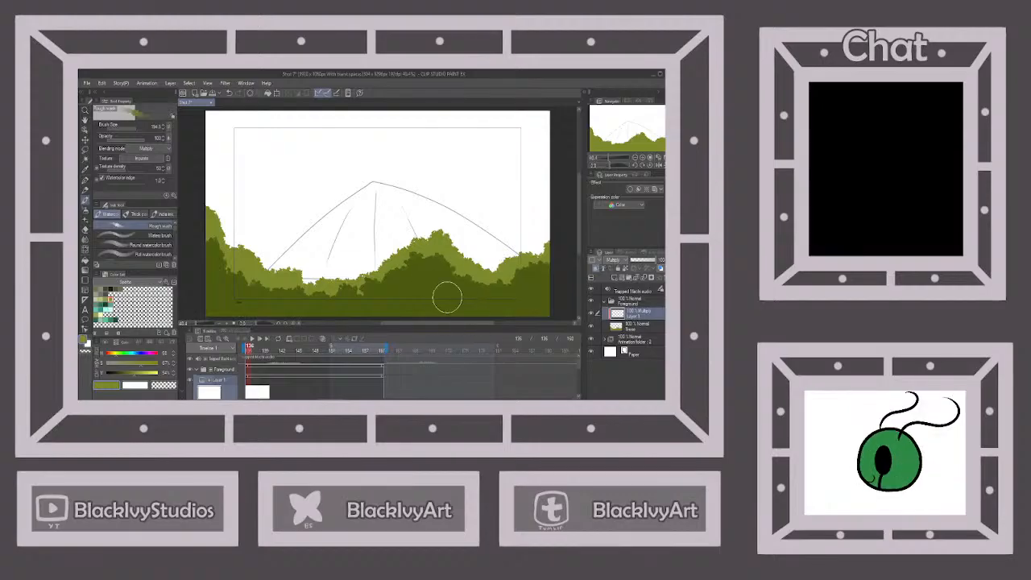
{"action": "mouse_move", "coordinate": [205, 272]}
{"action": "left_mouse_down"}
{"action": "mouse_move", "coordinate": [224, 315]}
{"action": "mouse_move", "coordinate": [291, 317]}
{"action": "mouse_move", "coordinate": [405, 308]}
{"action": "mouse_move", "coordinate": [407, 298]}
{"action": "mouse_move", "coordinate": [367, 302]}
{"action": "mouse_move", "coordinate": [382, 306]}
{"action": "mouse_move", "coordinate": [430, 284]}
{"action": "mouse_move", "coordinate": [439, 314]}
{"action": "mouse_move", "coordinate": [442, 302]}
{"action": "mouse_move", "coordinate": [465, 318]}
{"action": "mouse_move", "coordinate": [418, 303]}
{"action": "mouse_move", "coordinate": [489, 316]}
{"action": "mouse_move", "coordinate": [542, 285]}
{"action": "mouse_move", "coordinate": [552, 292]}
{"action": "mouse_move", "coordinate": [546, 313]}
{"action": "mouse_move", "coordinate": [527, 313]}
{"action": "mouse_move", "coordinate": [556, 310]}
{"action": "left_mouse_up"}
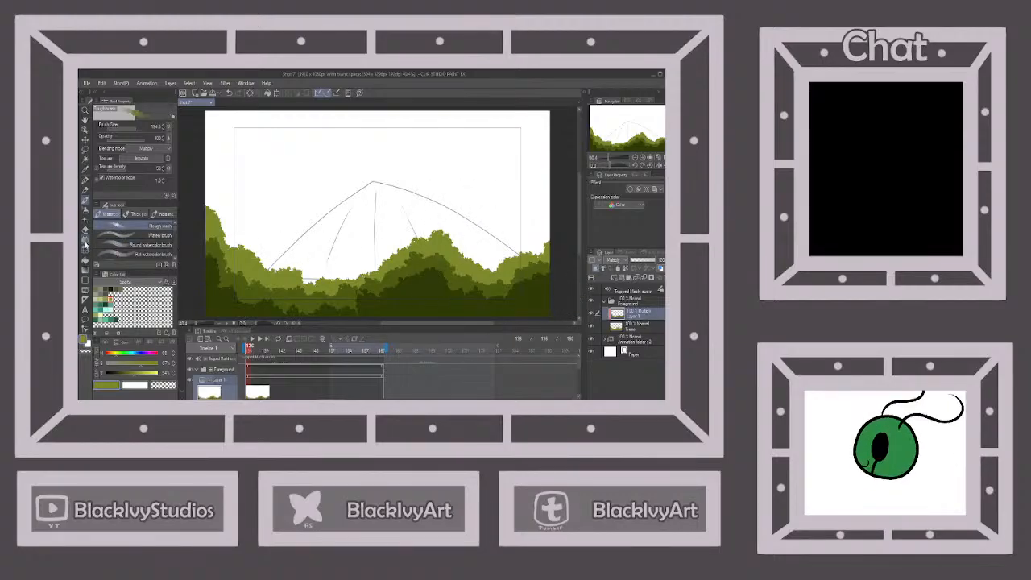
Soften the foliage shading with the Textured blender and merge the Multiply layer down into Trees.
{"action": "key", "text": "j"}
{"action": "mouse_move", "coordinate": [212, 242]}
{"action": "left_mouse_down"}
{"action": "mouse_move", "coordinate": [238, 291]}
{"action": "mouse_move", "coordinate": [287, 304]}
{"action": "mouse_move", "coordinate": [228, 300]}
{"action": "mouse_move", "coordinate": [240, 288]}
{"action": "mouse_move", "coordinate": [236, 265]}
{"action": "mouse_move", "coordinate": [259, 274]}
{"action": "left_mouse_up"}
{"action": "mouse_move", "coordinate": [452, 277]}
{"action": "left_mouse_down"}
{"action": "mouse_move", "coordinate": [554, 278]}
{"action": "mouse_move", "coordinate": [481, 294]}
{"action": "mouse_move", "coordinate": [505, 280]}
{"action": "mouse_move", "coordinate": [441, 270]}
{"action": "mouse_move", "coordinate": [461, 288]}
{"action": "mouse_move", "coordinate": [438, 277]}
{"action": "mouse_move", "coordinate": [435, 262]}
{"action": "mouse_move", "coordinate": [457, 279]}
{"action": "mouse_move", "coordinate": [443, 258]}
{"action": "mouse_move", "coordinate": [422, 260]}
{"action": "mouse_move", "coordinate": [456, 292]}
{"action": "mouse_move", "coordinate": [434, 279]}
{"action": "mouse_move", "coordinate": [410, 284]}
{"action": "mouse_move", "coordinate": [437, 256]}
{"action": "mouse_move", "coordinate": [425, 256]}
{"action": "mouse_move", "coordinate": [396, 266]}
{"action": "mouse_move", "coordinate": [424, 276]}
{"action": "mouse_move", "coordinate": [349, 296]}
{"action": "mouse_move", "coordinate": [385, 290]}
{"action": "mouse_move", "coordinate": [368, 297]}
{"action": "mouse_move", "coordinate": [370, 310]}
{"action": "mouse_move", "coordinate": [268, 305]}
{"action": "mouse_move", "coordinate": [302, 306]}
{"action": "mouse_move", "coordinate": [254, 281]}
{"action": "mouse_move", "coordinate": [313, 296]}
{"action": "mouse_move", "coordinate": [425, 266]}
{"action": "mouse_move", "coordinate": [389, 285]}
{"action": "mouse_move", "coordinate": [436, 287]}
{"action": "mouse_move", "coordinate": [471, 304]}
{"action": "mouse_move", "coordinate": [500, 298]}
{"action": "mouse_move", "coordinate": [523, 275]}
{"action": "mouse_move", "coordinate": [552, 275]}
{"action": "mouse_move", "coordinate": [551, 256]}
{"action": "mouse_move", "coordinate": [546, 268]}
{"action": "mouse_move", "coordinate": [477, 286]}
{"action": "mouse_move", "coordinate": [383, 281]}
{"action": "mouse_move", "coordinate": [388, 309]}
{"action": "mouse_move", "coordinate": [348, 312]}
{"action": "mouse_move", "coordinate": [300, 310]}
{"action": "mouse_move", "coordinate": [253, 285]}
{"action": "mouse_move", "coordinate": [345, 306]}
{"action": "mouse_move", "coordinate": [253, 285]}
{"action": "mouse_move", "coordinate": [339, 295]}
{"action": "mouse_move", "coordinate": [382, 262]}
{"action": "mouse_move", "coordinate": [431, 256]}
{"action": "mouse_move", "coordinate": [472, 279]}
{"action": "mouse_move", "coordinate": [555, 271]}
{"action": "mouse_move", "coordinate": [534, 283]}
{"action": "mouse_move", "coordinate": [548, 291]}
{"action": "mouse_move", "coordinate": [462, 299]}
{"action": "mouse_move", "coordinate": [432, 274]}
{"action": "mouse_move", "coordinate": [383, 286]}
{"action": "left_mouse_up"}
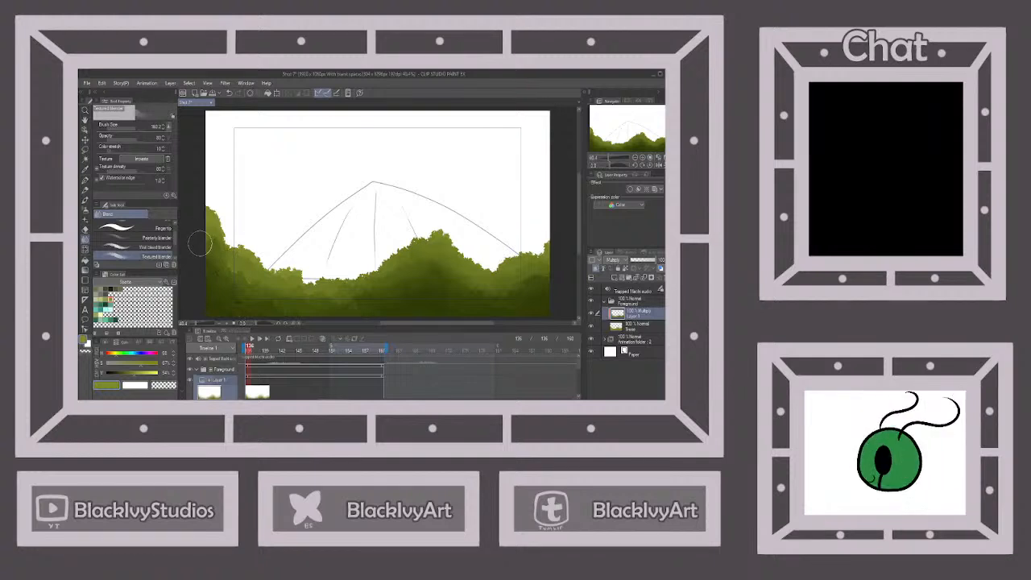
{"action": "left_click", "coordinate": [643, 279]}
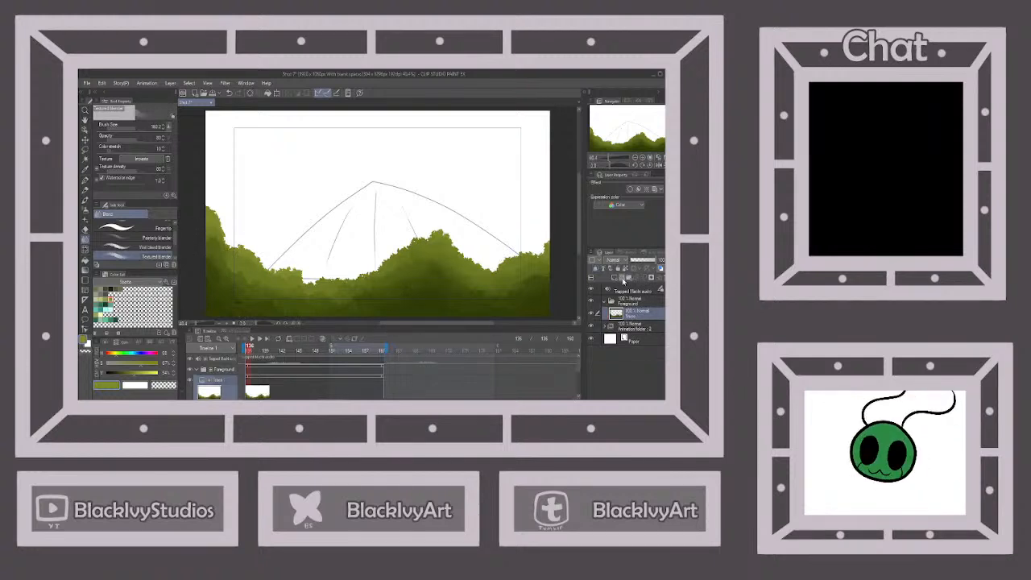
Add a clipped Screen layer above Trees and paint pale yellow-green highlights along the foliage tops with Rough wash.
{"action": "left_click", "coordinate": [614, 278]}
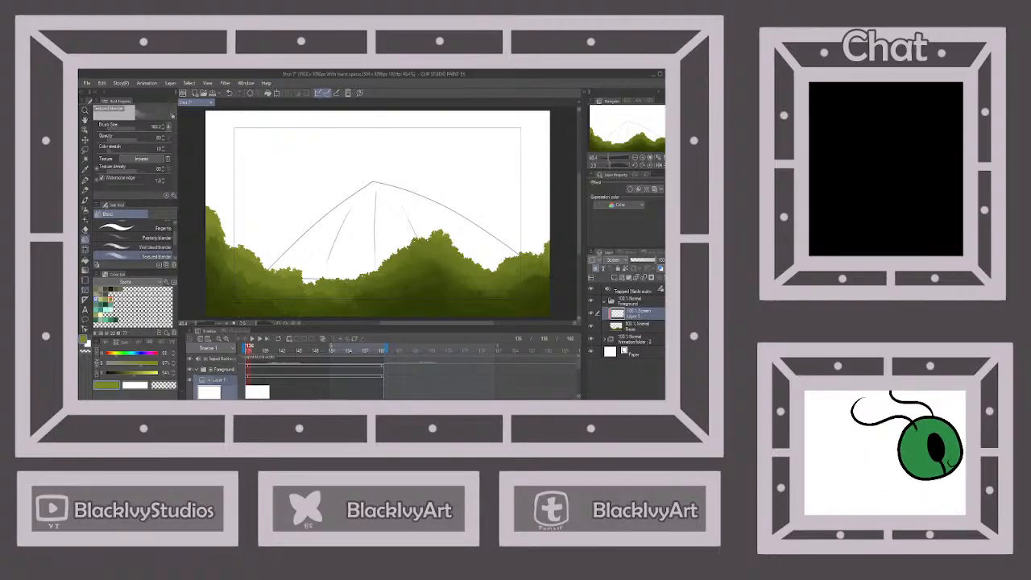
{"action": "left_click", "coordinate": [110, 298]}
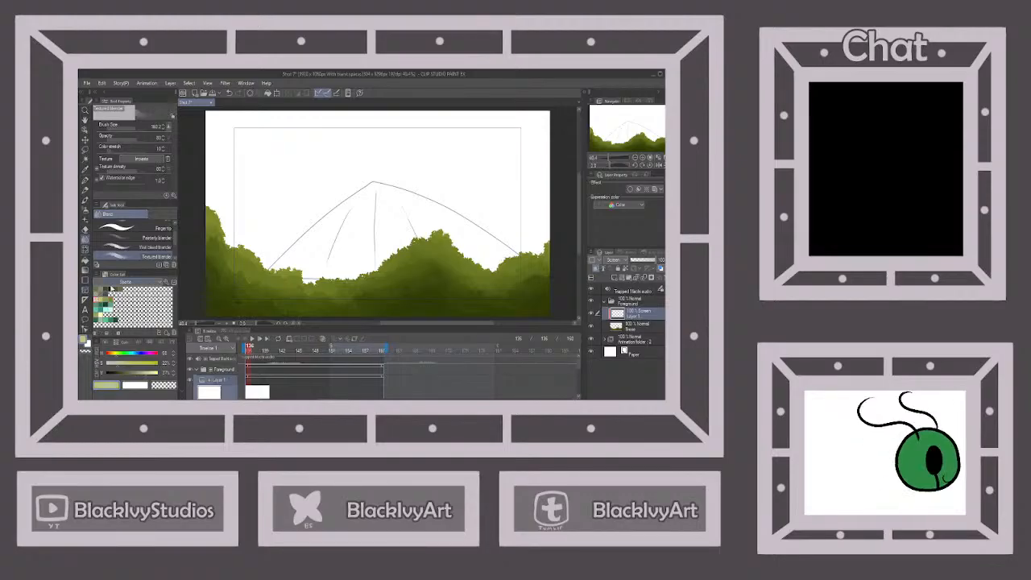
{"action": "left_click", "coordinate": [84, 191]}
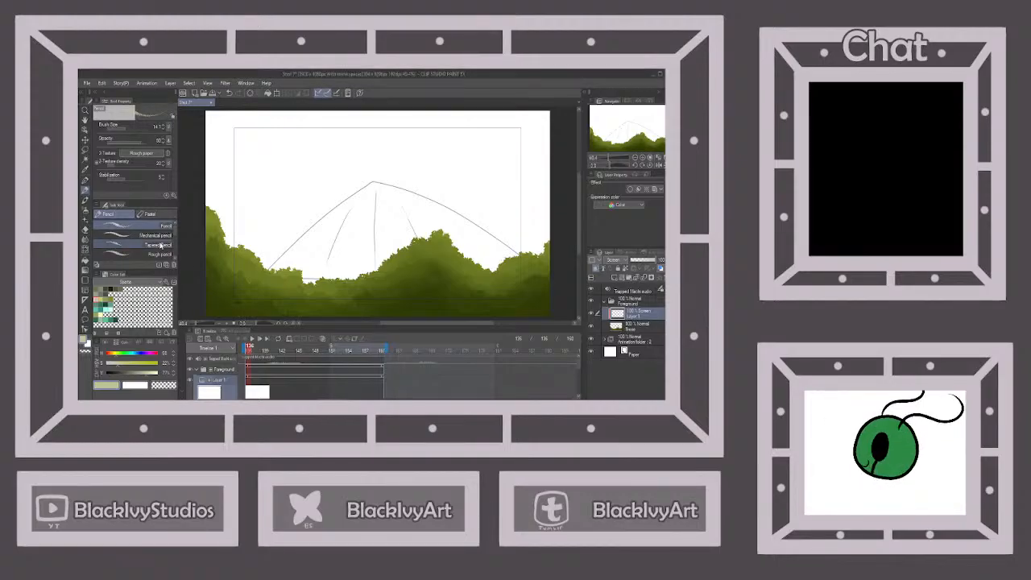
{"action": "left_click", "coordinate": [84, 204]}
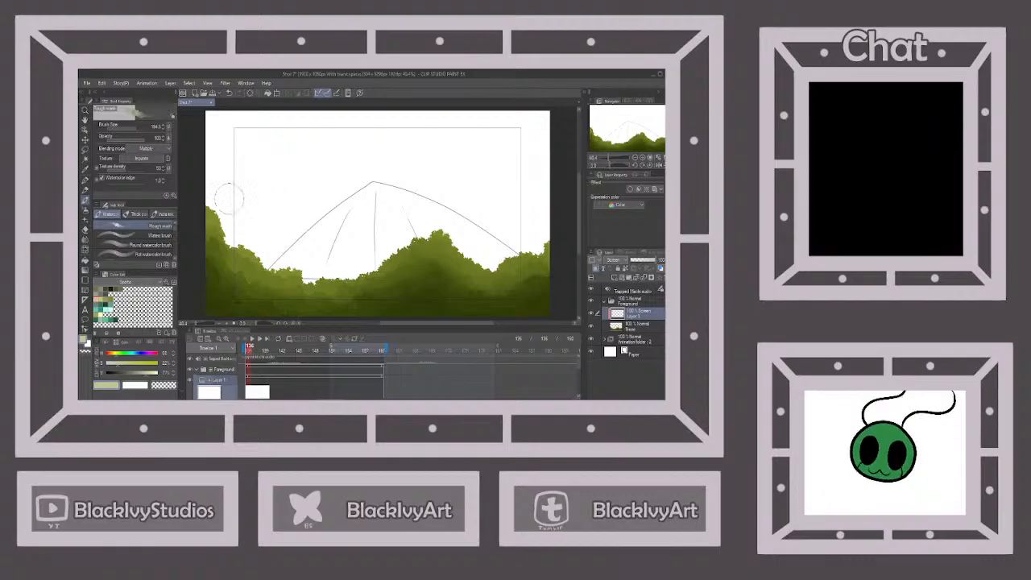
{"action": "mouse_move", "coordinate": [216, 209]}
{"action": "left_mouse_down"}
{"action": "mouse_move", "coordinate": [268, 264]}
{"action": "mouse_move", "coordinate": [320, 278]}
{"action": "mouse_move", "coordinate": [371, 268]}
{"action": "mouse_move", "coordinate": [425, 241]}
{"action": "mouse_move", "coordinate": [426, 226]}
{"action": "mouse_move", "coordinate": [487, 266]}
{"action": "mouse_move", "coordinate": [533, 240]}
{"action": "left_mouse_up"}
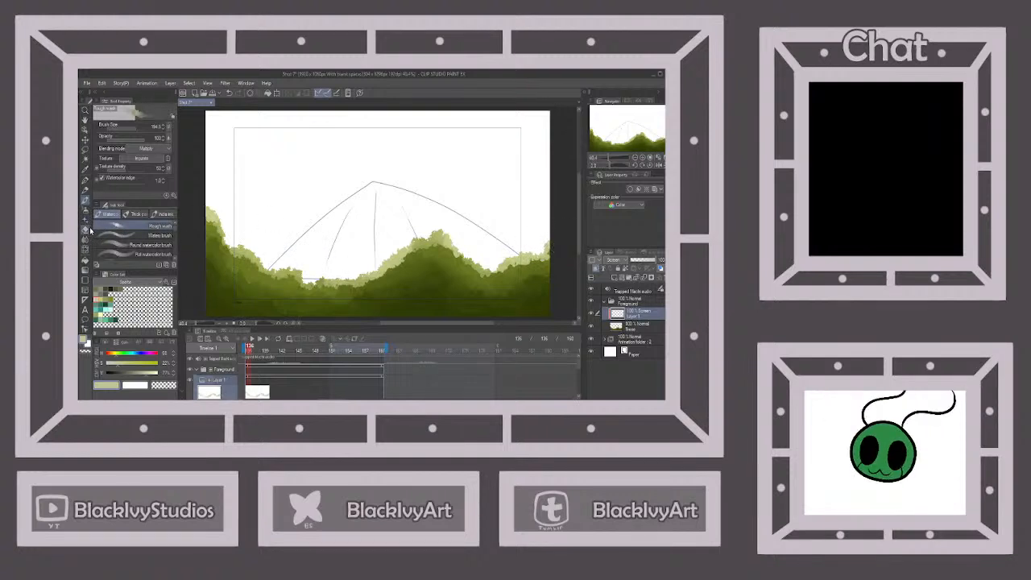
Soften the foliage highlights with the Textured blender, merge the Screen layer down into Trees, and lock Trees.
{"action": "left_click", "coordinate": [87, 229]}
{"action": "mouse_move", "coordinate": [205, 225]}
{"action": "left_mouse_down"}
{"action": "mouse_move", "coordinate": [244, 238]}
{"action": "mouse_move", "coordinate": [266, 271]}
{"action": "mouse_move", "coordinate": [272, 262]}
{"action": "mouse_move", "coordinate": [305, 282]}
{"action": "mouse_move", "coordinate": [299, 260]}
{"action": "mouse_move", "coordinate": [292, 289]}
{"action": "mouse_move", "coordinate": [386, 283]}
{"action": "mouse_move", "coordinate": [400, 261]}
{"action": "mouse_move", "coordinate": [401, 275]}
{"action": "mouse_move", "coordinate": [371, 280]}
{"action": "mouse_move", "coordinate": [409, 270]}
{"action": "mouse_move", "coordinate": [412, 293]}
{"action": "mouse_move", "coordinate": [409, 271]}
{"action": "mouse_move", "coordinate": [379, 286]}
{"action": "mouse_move", "coordinate": [314, 275]}
{"action": "mouse_move", "coordinate": [451, 256]}
{"action": "left_mouse_up"}
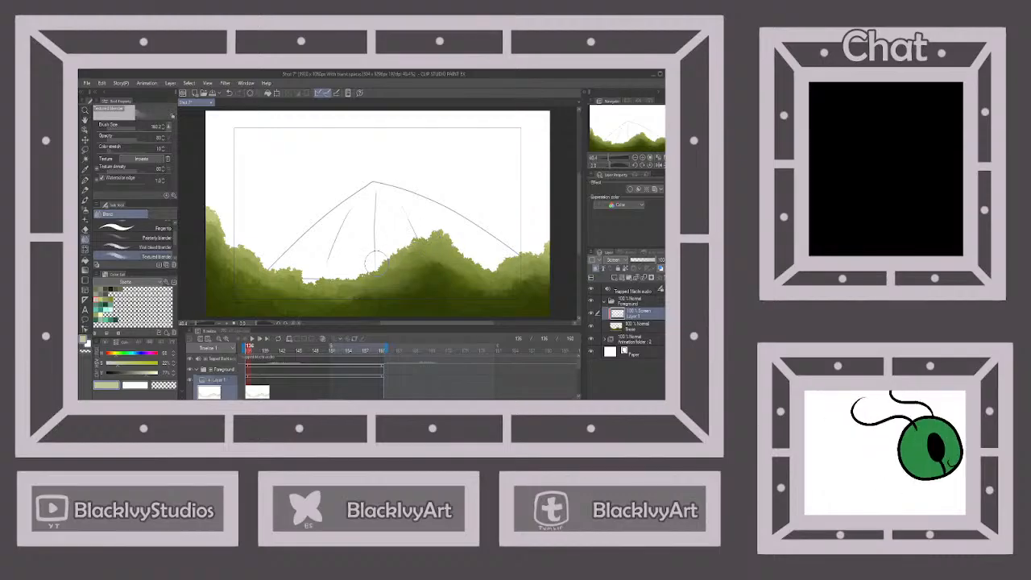
{"action": "left_click", "coordinate": [646, 279]}
{"action": "left_click", "coordinate": [617, 269]}
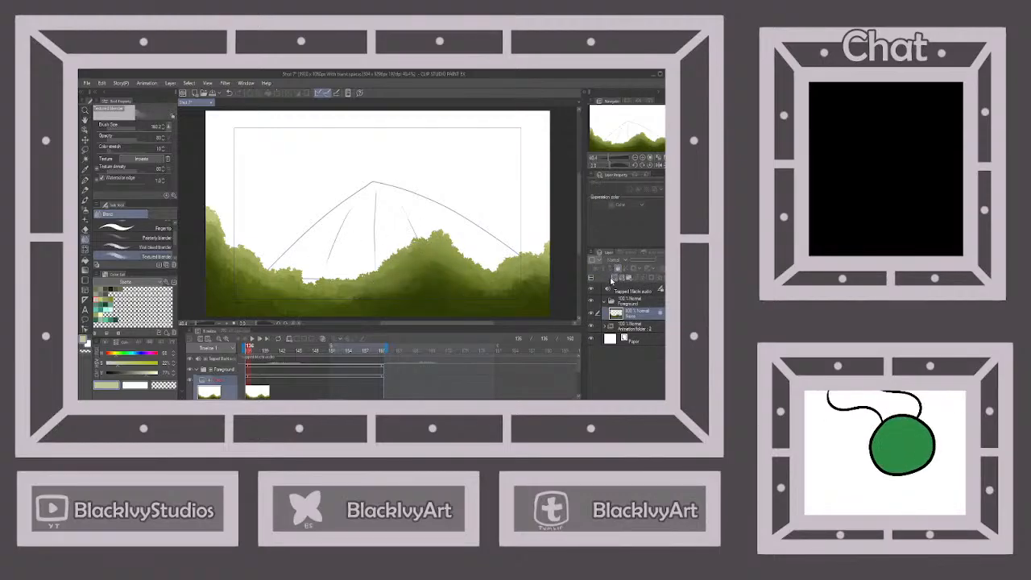
Add a new layer below Trees for the mountain and choose the Flat marker with a warm gray color.
{"action": "left_click", "coordinate": [614, 279]}
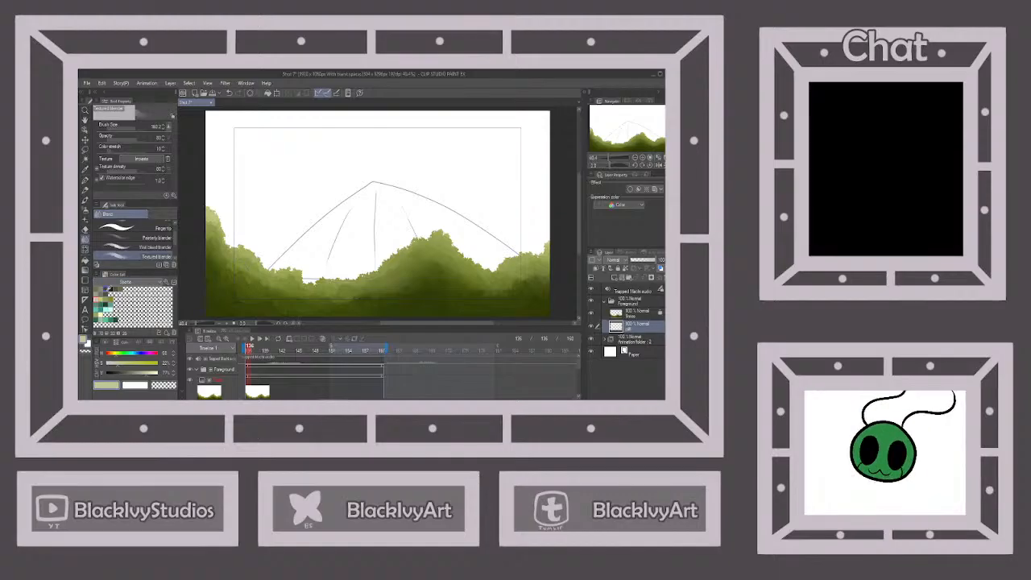
{"action": "left_click", "coordinate": [85, 192]}
{"action": "left_click", "coordinate": [163, 215]}
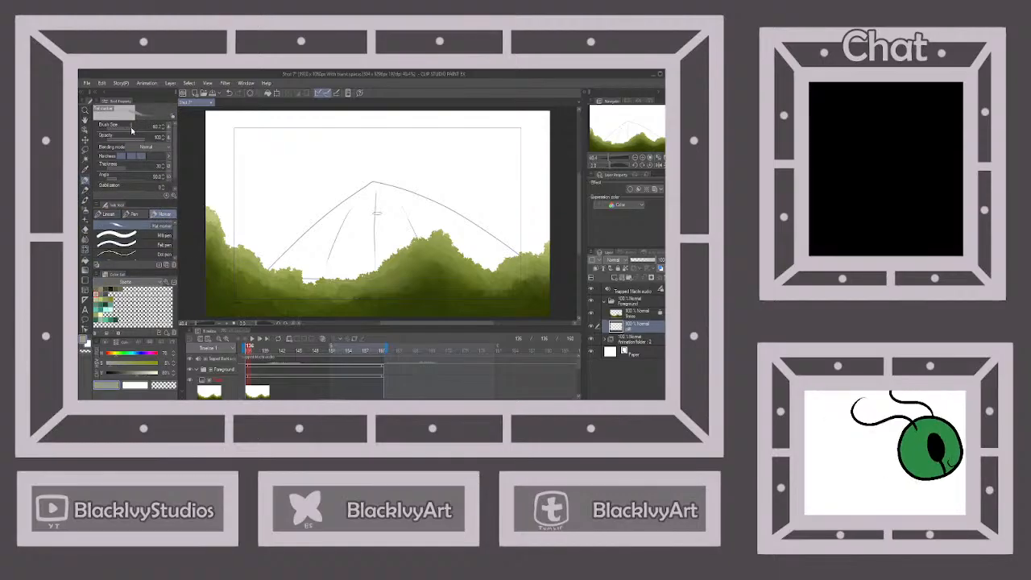
{"action": "mouse_move", "coordinate": [525, 262]}
{"action": "left_mouse_down"}
{"action": "mouse_move", "coordinate": [453, 214]}
{"action": "mouse_move", "coordinate": [373, 181]}
{"action": "left_mouse_up"}
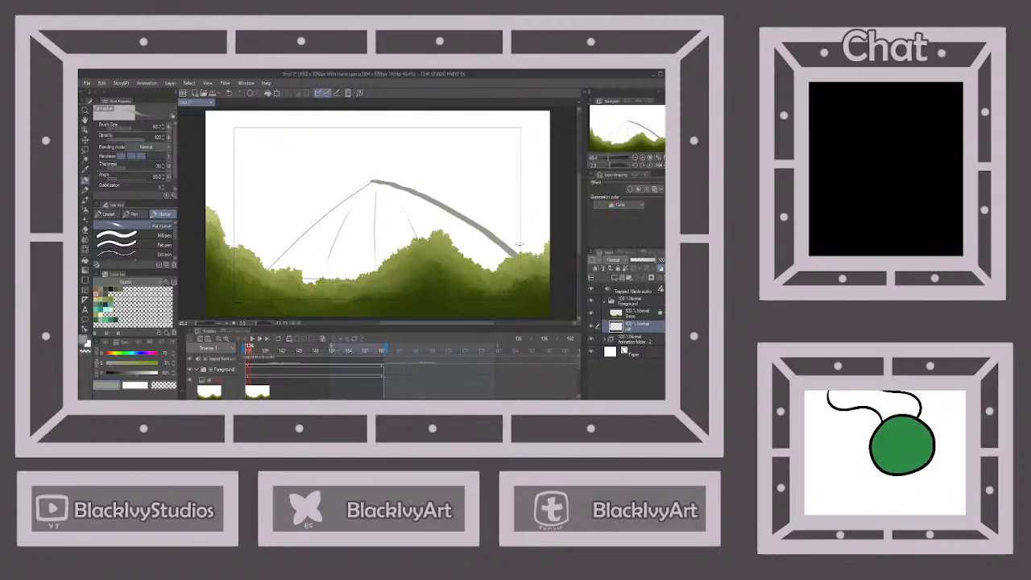
{"action": "key", "text": "ctrl+z"}
{"action": "left_click_drag", "start_coordinate": [524, 264], "coordinate": [456, 223]}
{"action": "key", "text": "ctrl+z"}
{"action": "mouse_move", "coordinate": [369, 181]}
{"action": "left_mouse_down"}
{"action": "mouse_move", "coordinate": [435, 198]}
{"action": "mouse_move", "coordinate": [512, 240]}
{"action": "mouse_move", "coordinate": [373, 182]}
{"action": "mouse_move", "coordinate": [469, 222]}
{"action": "left_mouse_up"}
{"action": "key", "text": "ctrl+z"}
{"action": "key", "text": "ctrl+z"}
Outline the mountain's right and left slopes in gray along the sketch lines, from the peak down to the treeline.
{"action": "mouse_move", "coordinate": [371, 182]}
{"action": "left_mouse_down"}
{"action": "mouse_move", "coordinate": [463, 215]}
{"action": "mouse_move", "coordinate": [522, 257]}
{"action": "left_mouse_up"}
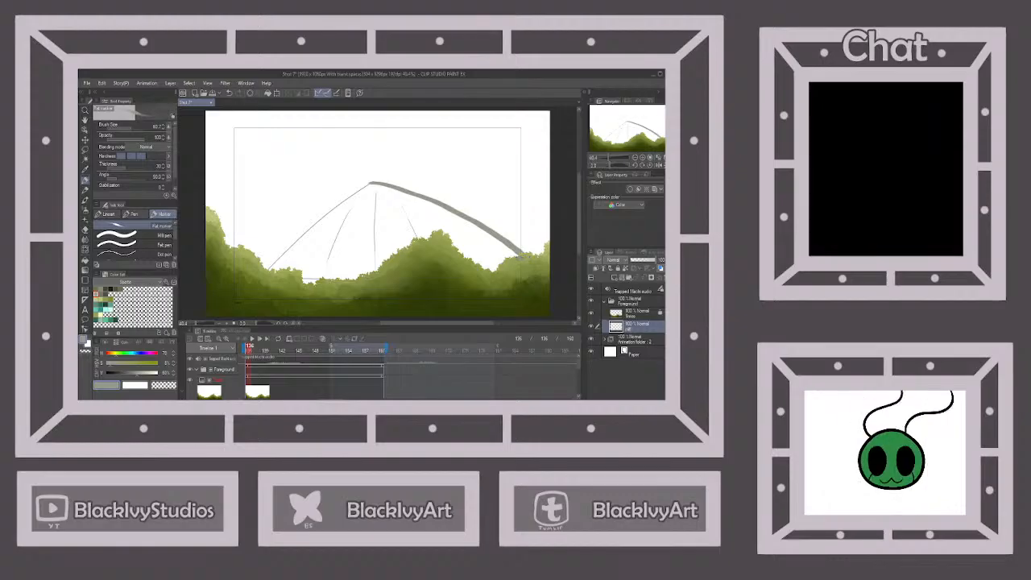
{"action": "left_click_drag", "start_coordinate": [372, 183], "coordinate": [253, 256]}
{"action": "key", "text": "ctrl+z"}
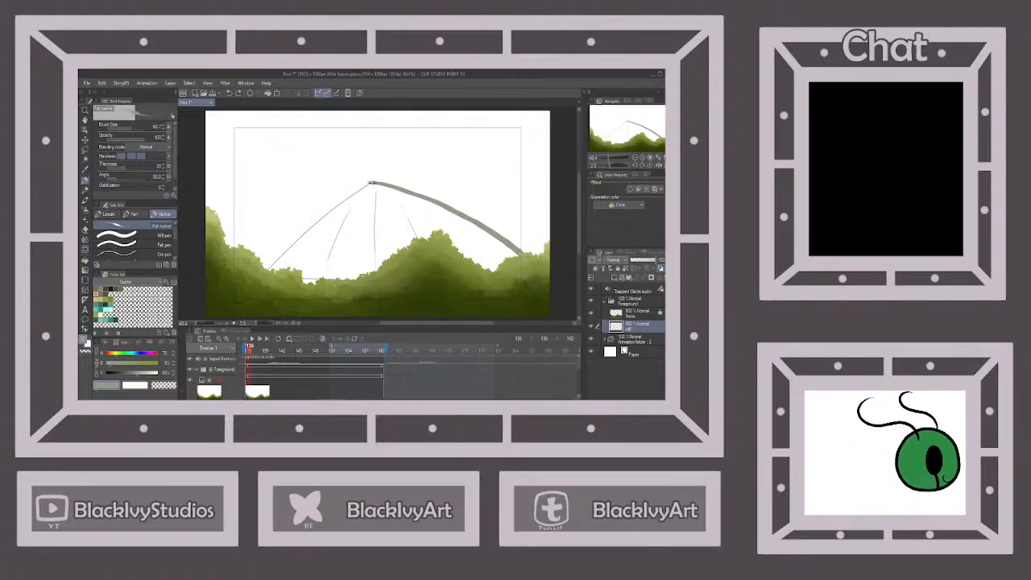
{"action": "left_click", "coordinate": [371, 184]}
{"action": "left_click", "coordinate": [265, 269], "text": "shift"}
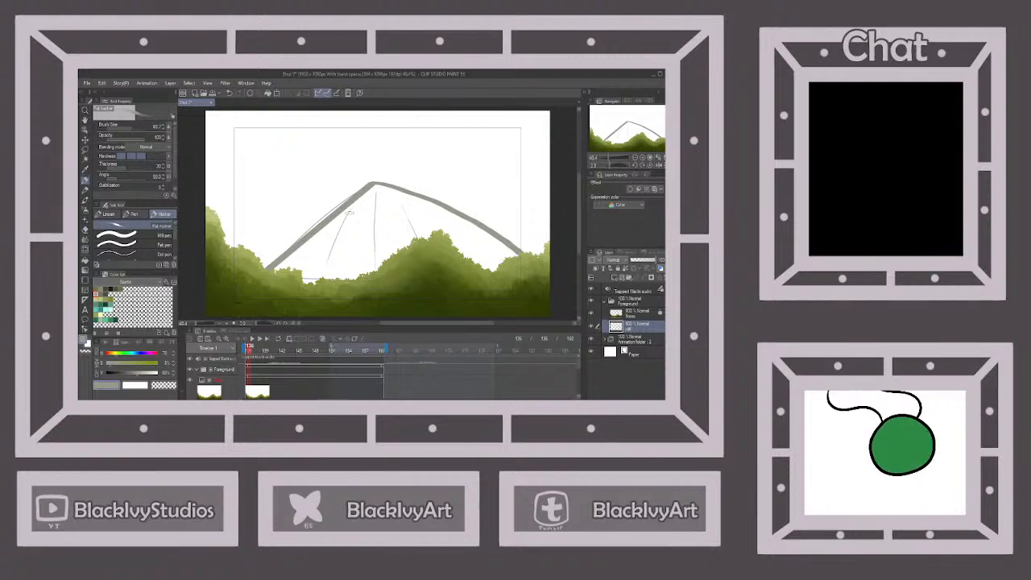
{"action": "key", "text": "ctrl+z"}
{"action": "left_click_drag", "start_coordinate": [371, 184], "coordinate": [266, 270]}
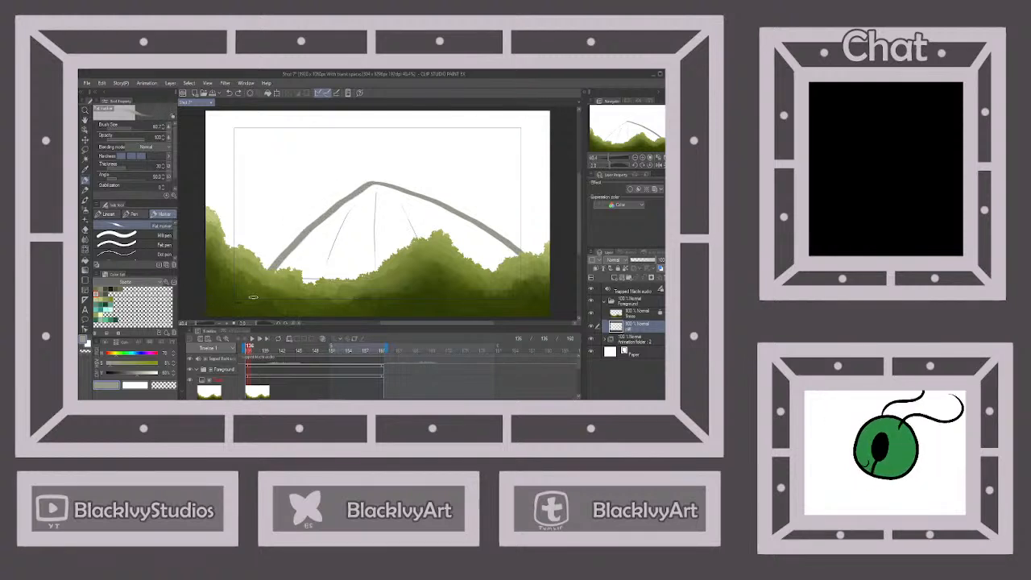
Hide the sketch folder below Foreground and fill the mountain shape with solid gray down to the treeline.
{"action": "left_click", "coordinate": [593, 343]}
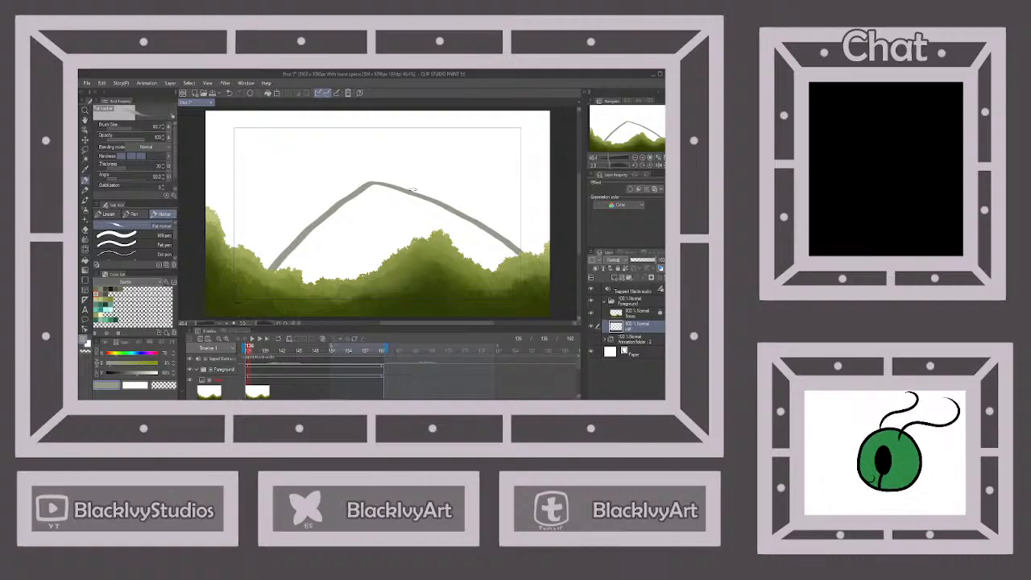
{"action": "mouse_move", "coordinate": [370, 183]}
{"action": "left_mouse_down"}
{"action": "mouse_move", "coordinate": [427, 200]}
{"action": "mouse_move", "coordinate": [519, 256]}
{"action": "mouse_move", "coordinate": [493, 242]}
{"action": "mouse_move", "coordinate": [501, 258]}
{"action": "mouse_move", "coordinate": [482, 236]}
{"action": "mouse_move", "coordinate": [501, 261]}
{"action": "mouse_move", "coordinate": [468, 235]}
{"action": "mouse_move", "coordinate": [491, 269]}
{"action": "mouse_move", "coordinate": [435, 218]}
{"action": "mouse_move", "coordinate": [472, 230]}
{"action": "left_mouse_up"}
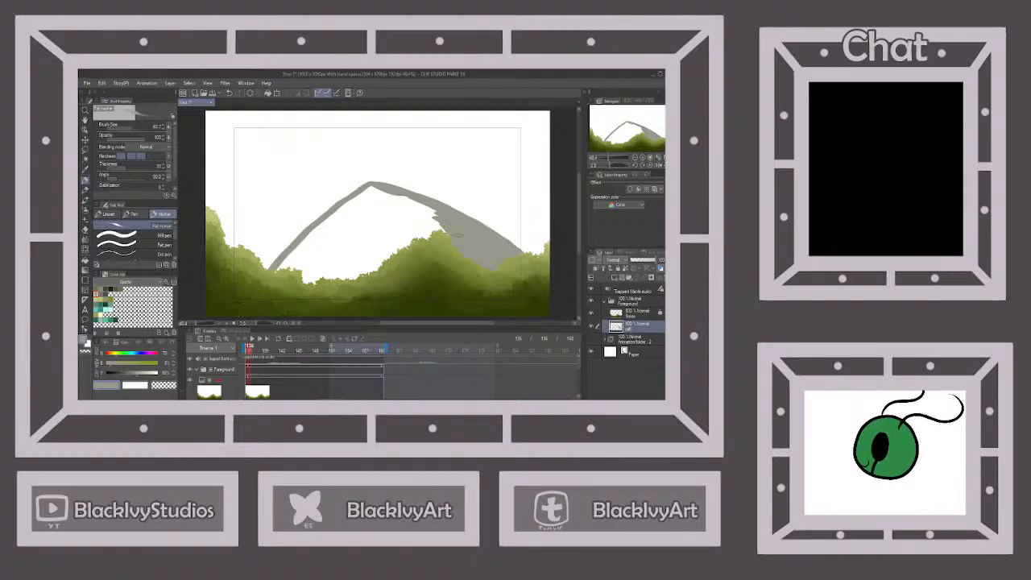
{"action": "mouse_move", "coordinate": [432, 227]}
{"action": "left_mouse_down"}
{"action": "mouse_move", "coordinate": [417, 203]}
{"action": "mouse_move", "coordinate": [443, 228]}
{"action": "mouse_move", "coordinate": [411, 209]}
{"action": "mouse_move", "coordinate": [422, 230]}
{"action": "mouse_move", "coordinate": [398, 226]}
{"action": "left_mouse_up"}
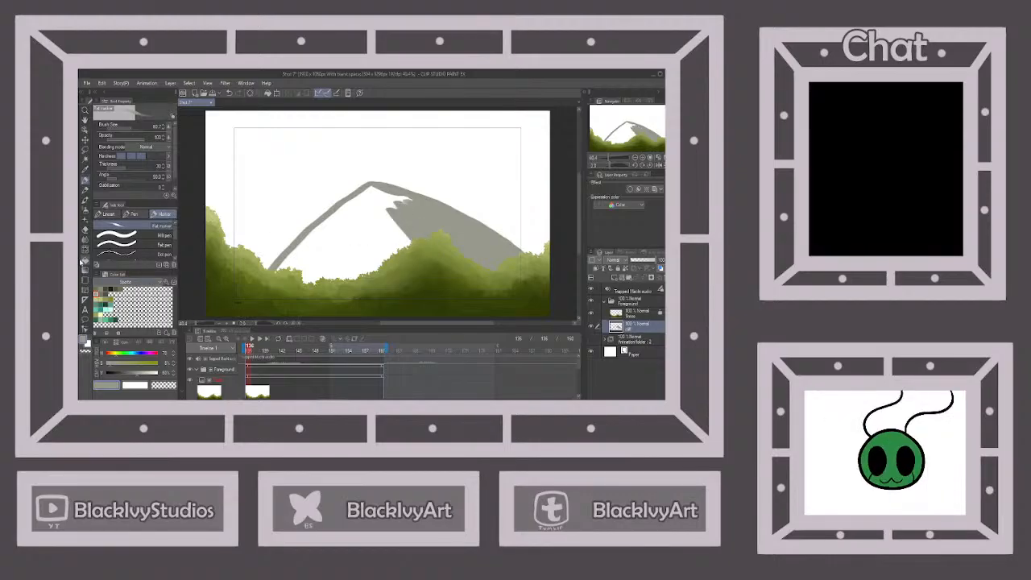
{"action": "left_click", "coordinate": [84, 261]}
{"action": "left_click", "coordinate": [305, 240]}
Add a clipped Multiply layer above the mountain and paint light gray streaks down its slopes with the Flat marker.
{"action": "left_click", "coordinate": [85, 180]}
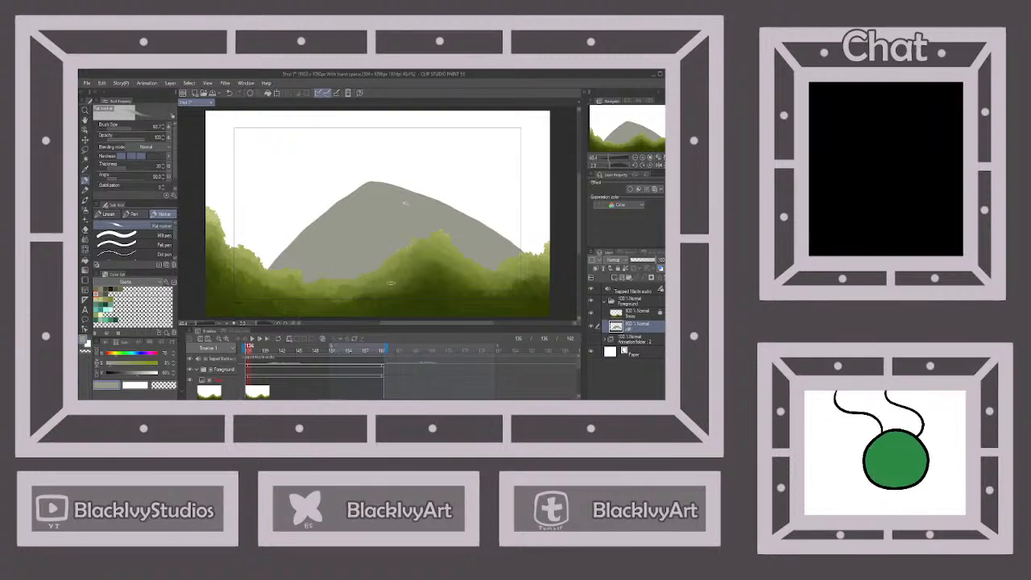
{"action": "left_click", "coordinate": [617, 278]}
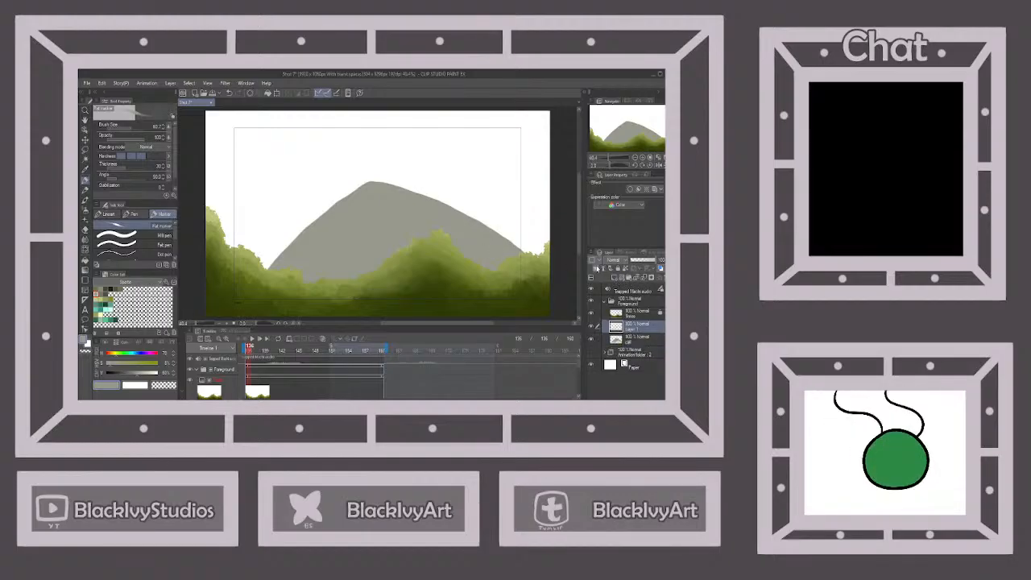
{"action": "left_click", "coordinate": [608, 88]}
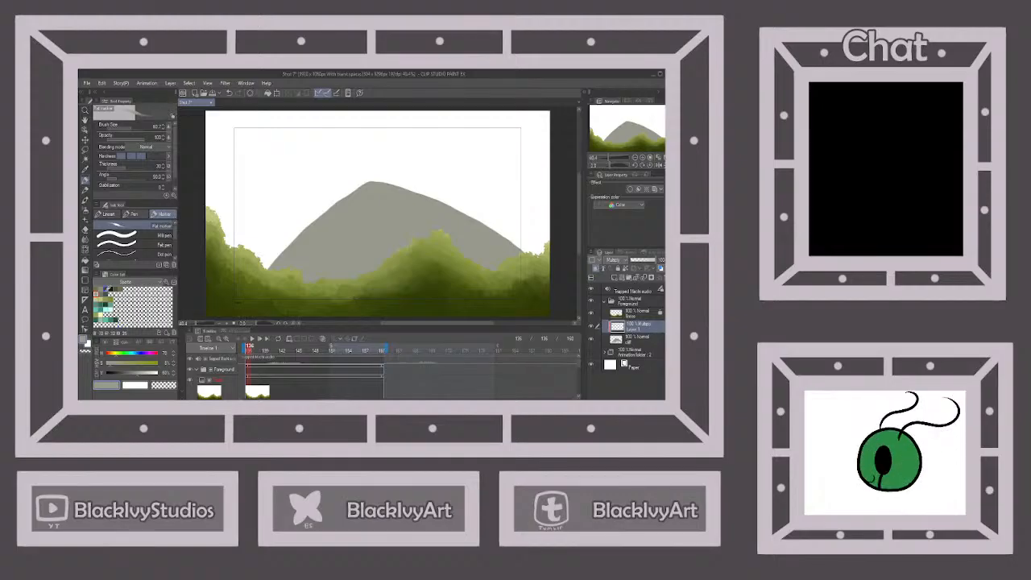
{"action": "left_click", "coordinate": [102, 291]}
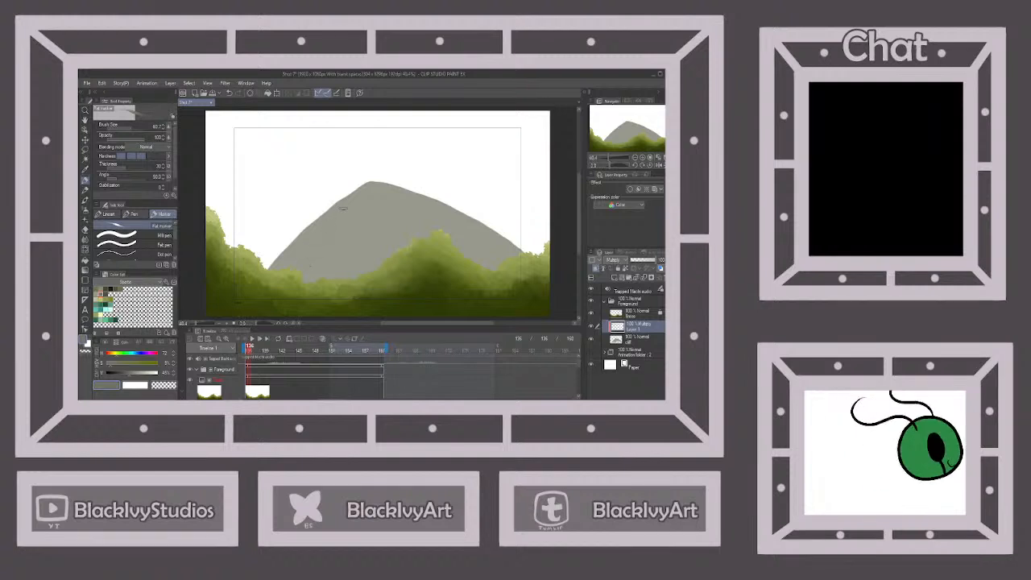
{"action": "left_click_drag", "start_coordinate": [347, 200], "coordinate": [312, 275]}
{"action": "left_click_drag", "start_coordinate": [347, 210], "coordinate": [342, 211]}
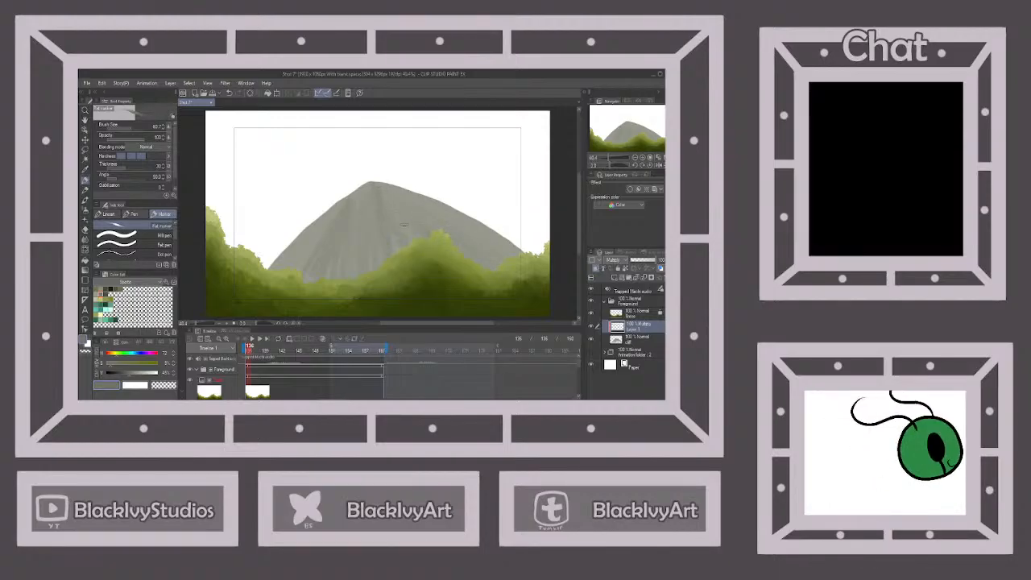
Paint darker gray streaks running down the mountain's middle, lower left flank and lower right slope.
{"action": "left_click_drag", "start_coordinate": [375, 218], "coordinate": [381, 266]}
{"action": "mouse_move", "coordinate": [372, 224]}
{"action": "left_mouse_down"}
{"action": "mouse_move", "coordinate": [369, 272]}
{"action": "mouse_move", "coordinate": [346, 276]}
{"action": "left_mouse_up"}
{"action": "mouse_move", "coordinate": [339, 223]}
{"action": "left_mouse_down"}
{"action": "mouse_move", "coordinate": [335, 277]}
{"action": "mouse_move", "coordinate": [318, 278]}
{"action": "left_mouse_up"}
{"action": "left_click_drag", "start_coordinate": [326, 243], "coordinate": [310, 284]}
{"action": "left_click_drag", "start_coordinate": [325, 239], "coordinate": [305, 282]}
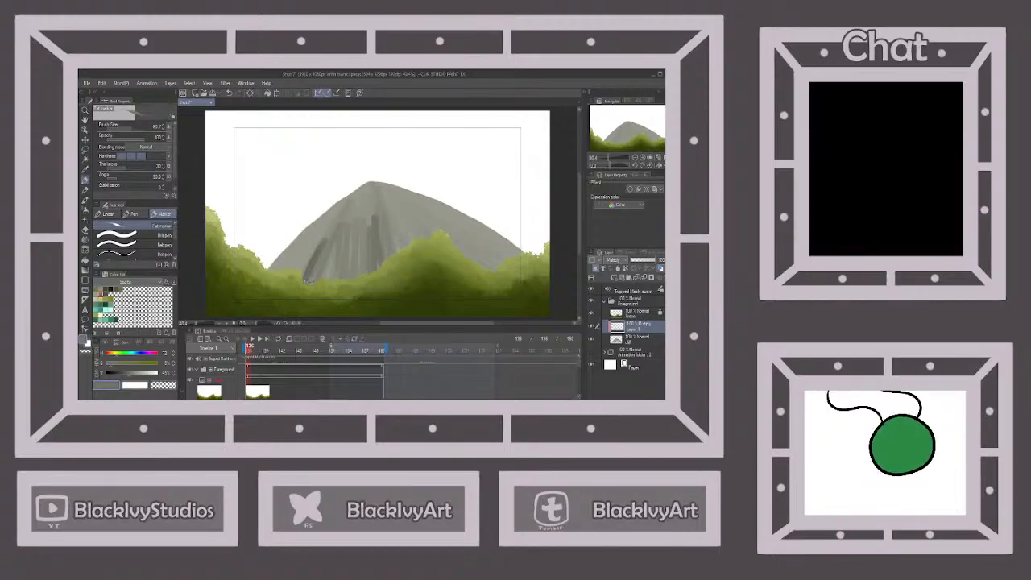
{"action": "left_click_drag", "start_coordinate": [334, 245], "coordinate": [327, 279]}
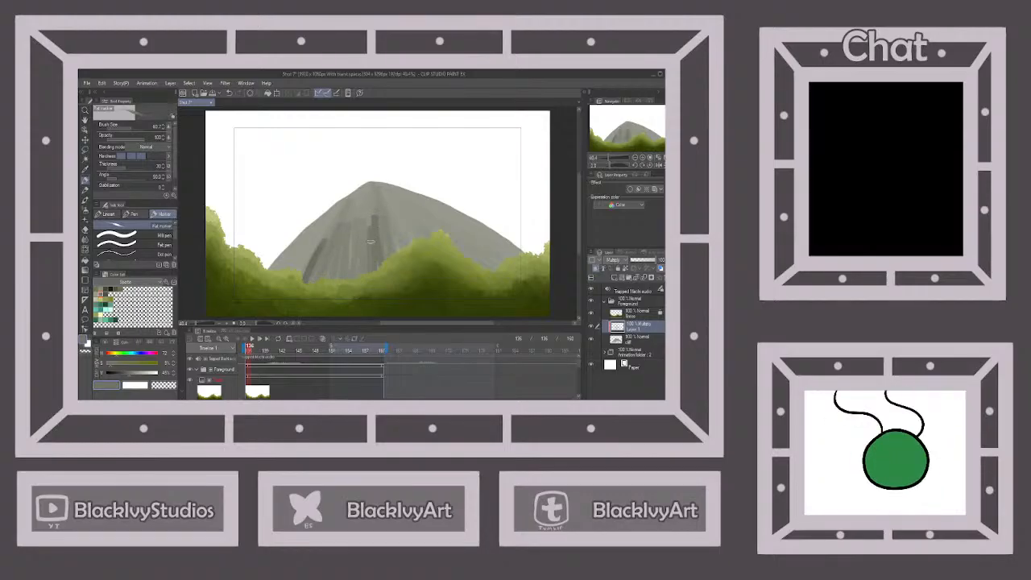
{"action": "left_click_drag", "start_coordinate": [393, 220], "coordinate": [389, 253]}
{"action": "left_click_drag", "start_coordinate": [408, 224], "coordinate": [392, 245]}
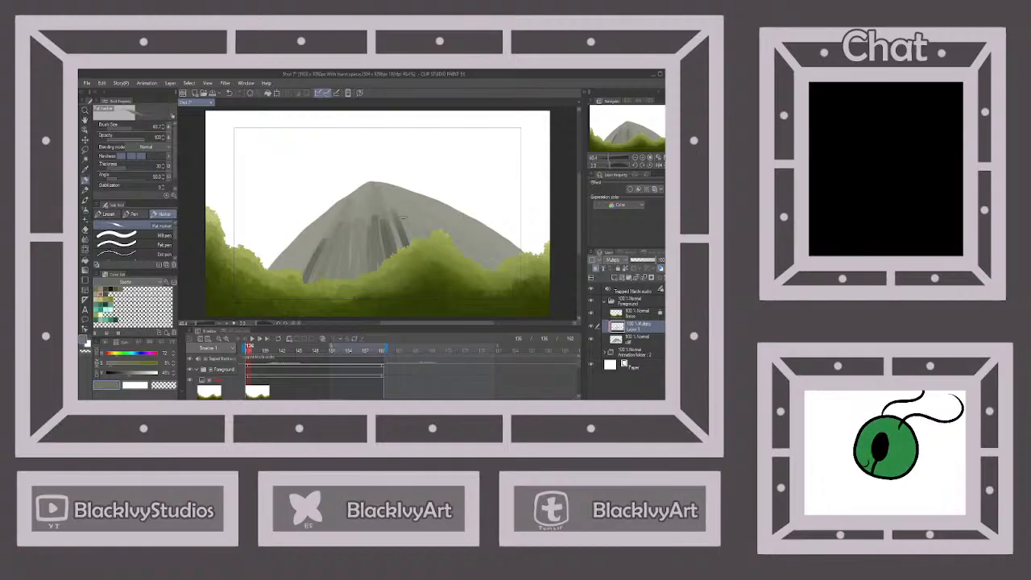
{"action": "mouse_move", "coordinate": [456, 236]}
{"action": "left_mouse_down"}
{"action": "mouse_move", "coordinate": [504, 260]}
{"action": "mouse_move", "coordinate": [499, 268]}
{"action": "left_mouse_up"}
{"action": "left_click_drag", "start_coordinate": [456, 236], "coordinate": [492, 268]}
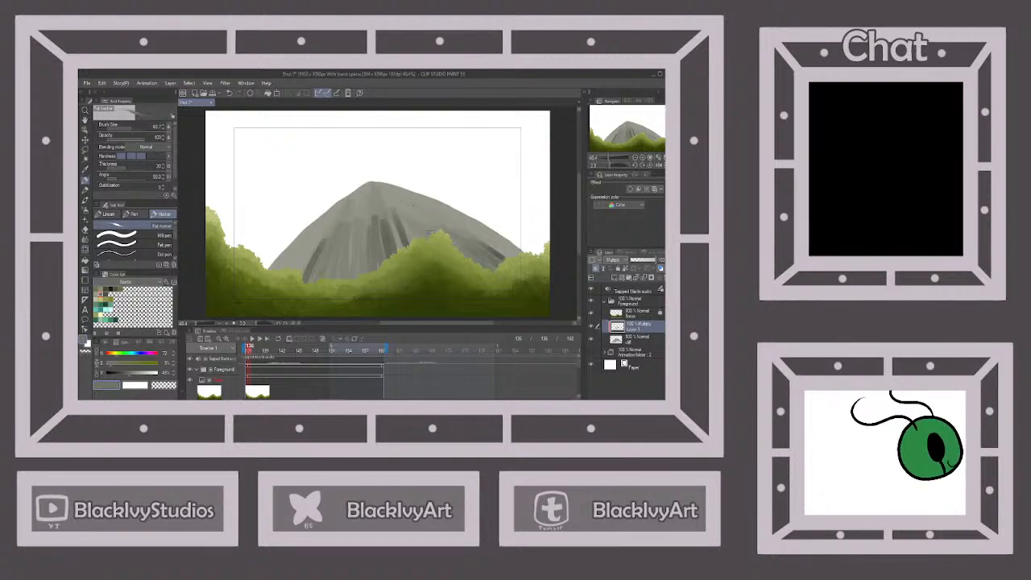
Layer more gray streaks over the mountain's middle and left flank to deepen the shading below the peak.
{"action": "mouse_move", "coordinate": [394, 222]}
{"action": "left_mouse_down"}
{"action": "mouse_move", "coordinate": [397, 246]}
{"action": "mouse_move", "coordinate": [349, 279]}
{"action": "left_mouse_up"}
{"action": "mouse_move", "coordinate": [353, 232]}
{"action": "left_mouse_down"}
{"action": "mouse_move", "coordinate": [340, 280]}
{"action": "mouse_move", "coordinate": [331, 278]}
{"action": "left_mouse_up"}
{"action": "left_click_drag", "start_coordinate": [333, 240], "coordinate": [318, 279]}
{"action": "mouse_move", "coordinate": [321, 246]}
{"action": "left_mouse_down"}
{"action": "mouse_move", "coordinate": [311, 282]}
{"action": "mouse_move", "coordinate": [313, 269]}
{"action": "left_mouse_up"}
{"action": "left_click_drag", "start_coordinate": [335, 222], "coordinate": [322, 243]}
{"action": "mouse_move", "coordinate": [359, 207]}
{"action": "left_mouse_down"}
{"action": "mouse_move", "coordinate": [368, 235]}
{"action": "mouse_move", "coordinate": [394, 210]}
{"action": "mouse_move", "coordinate": [408, 240]}
{"action": "left_mouse_up"}
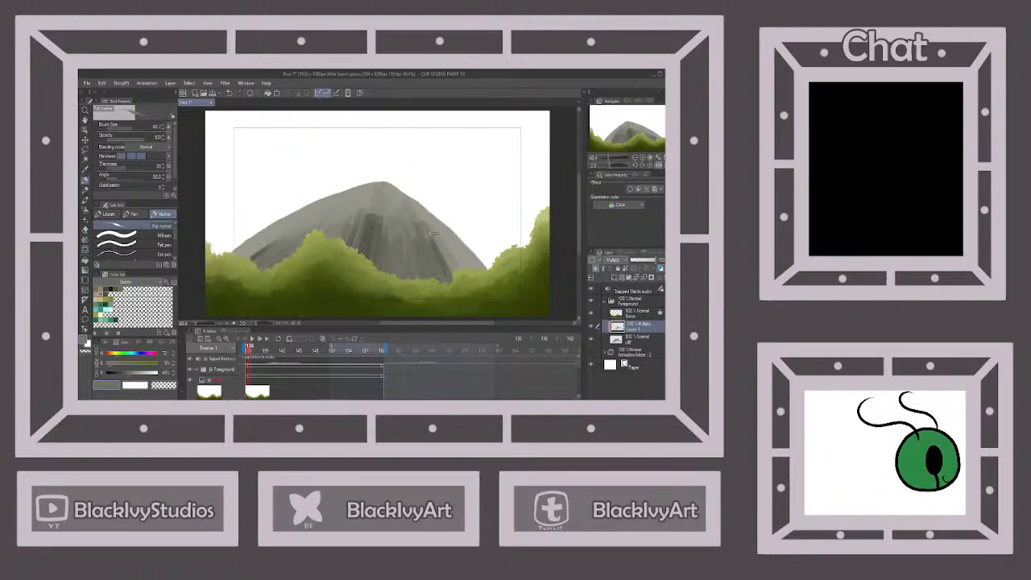
{"action": "left_click_drag", "start_coordinate": [448, 254], "coordinate": [459, 262]}
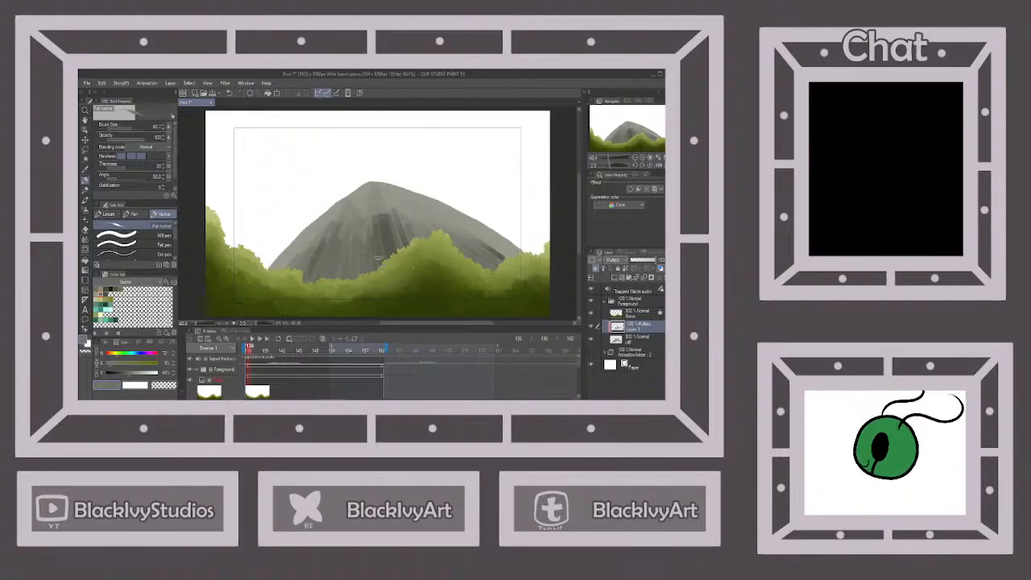
Build up dense dark shading on the mountain's lower half with strokes rising from the treeline.
{"action": "mouse_move", "coordinate": [377, 257]}
{"action": "left_mouse_down"}
{"action": "mouse_move", "coordinate": [379, 241]}
{"action": "mouse_move", "coordinate": [400, 235]}
{"action": "mouse_move", "coordinate": [403, 246]}
{"action": "mouse_move", "coordinate": [429, 233]}
{"action": "left_mouse_up"}
{"action": "mouse_move", "coordinate": [483, 265]}
{"action": "left_mouse_down"}
{"action": "mouse_move", "coordinate": [462, 246]}
{"action": "mouse_move", "coordinate": [486, 268]}
{"action": "left_mouse_up"}
{"action": "mouse_move", "coordinate": [376, 269]}
{"action": "left_mouse_down"}
{"action": "mouse_move", "coordinate": [380, 242]}
{"action": "mouse_move", "coordinate": [364, 246]}
{"action": "mouse_move", "coordinate": [354, 235]}
{"action": "left_mouse_up"}
{"action": "mouse_move", "coordinate": [351, 281]}
{"action": "left_mouse_down"}
{"action": "mouse_move", "coordinate": [348, 244]}
{"action": "mouse_move", "coordinate": [323, 242]}
{"action": "left_mouse_up"}
{"action": "mouse_move", "coordinate": [318, 282]}
{"action": "left_mouse_down"}
{"action": "mouse_move", "coordinate": [316, 246]}
{"action": "mouse_move", "coordinate": [290, 267]}
{"action": "left_mouse_up"}
{"action": "mouse_move", "coordinate": [337, 229]}
{"action": "left_mouse_down"}
{"action": "mouse_move", "coordinate": [334, 243]}
{"action": "mouse_move", "coordinate": [361, 254]}
{"action": "mouse_move", "coordinate": [375, 234]}
{"action": "mouse_move", "coordinate": [388, 251]}
{"action": "mouse_move", "coordinate": [397, 214]}
{"action": "mouse_move", "coordinate": [419, 232]}
{"action": "left_mouse_up"}
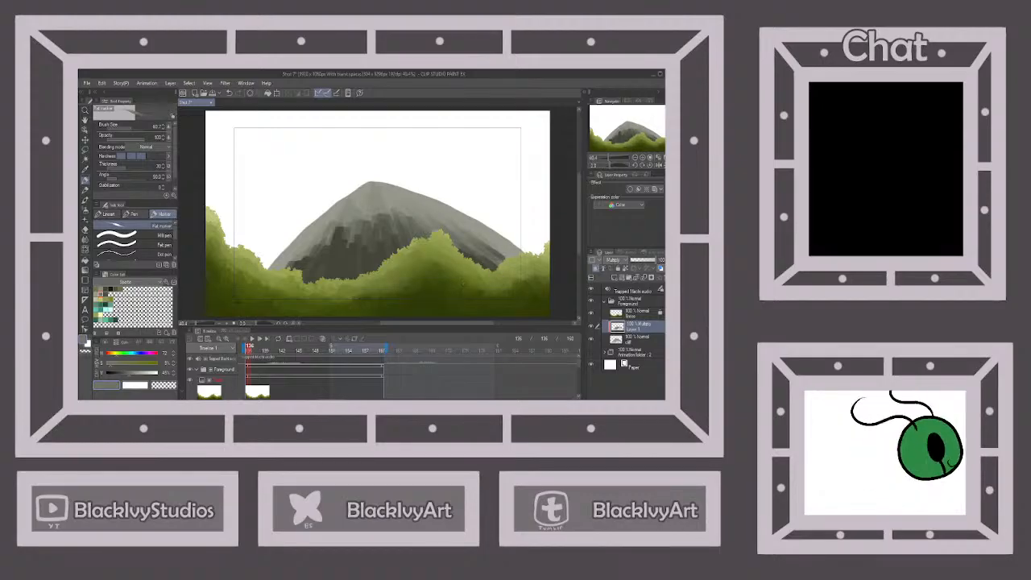
Pick a darker gray swatch and paint the deepest shadow streaks over the mountain's center and lower left flank.
{"action": "left_click", "coordinate": [109, 292]}
{"action": "left_click_drag", "start_coordinate": [360, 212], "coordinate": [342, 274]}
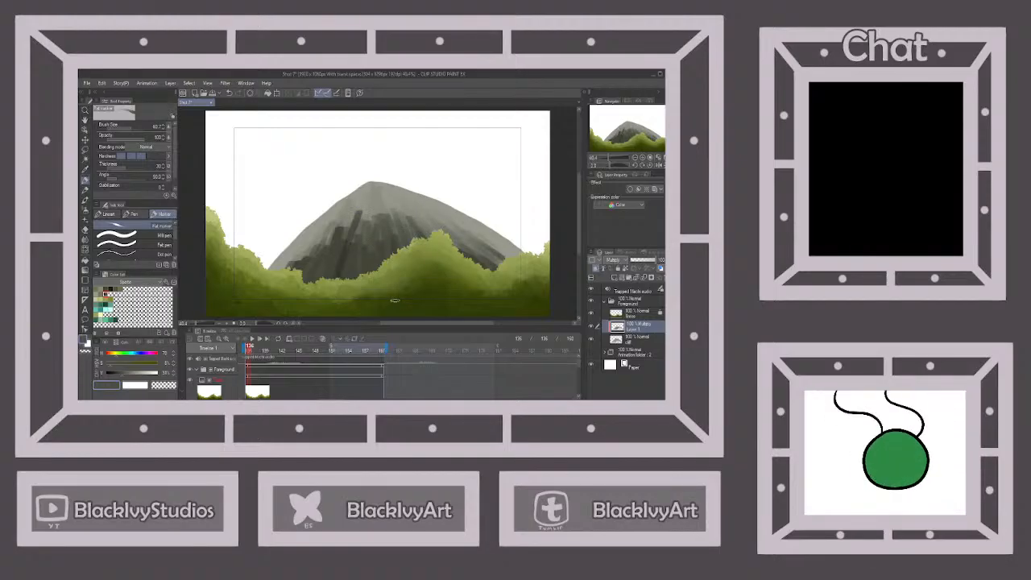
{"action": "mouse_move", "coordinate": [373, 214]}
{"action": "left_mouse_down"}
{"action": "mouse_move", "coordinate": [372, 271]}
{"action": "mouse_move", "coordinate": [301, 283]}
{"action": "mouse_move", "coordinate": [333, 265]}
{"action": "mouse_move", "coordinate": [361, 215]}
{"action": "mouse_move", "coordinate": [365, 223]}
{"action": "left_mouse_up"}
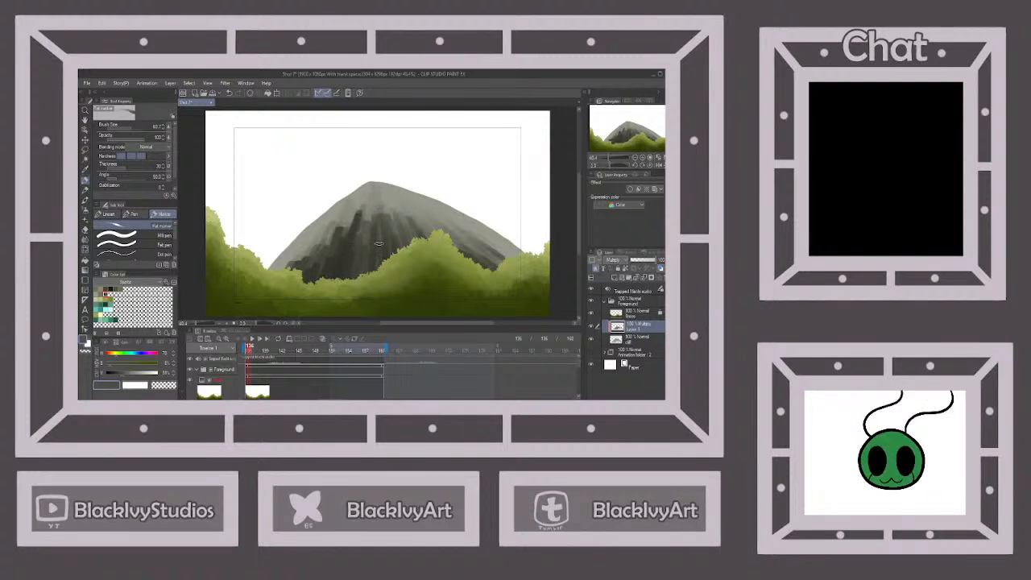
{"action": "left_click_drag", "start_coordinate": [375, 282], "coordinate": [365, 260]}
{"action": "left_click_drag", "start_coordinate": [359, 240], "coordinate": [367, 216]}
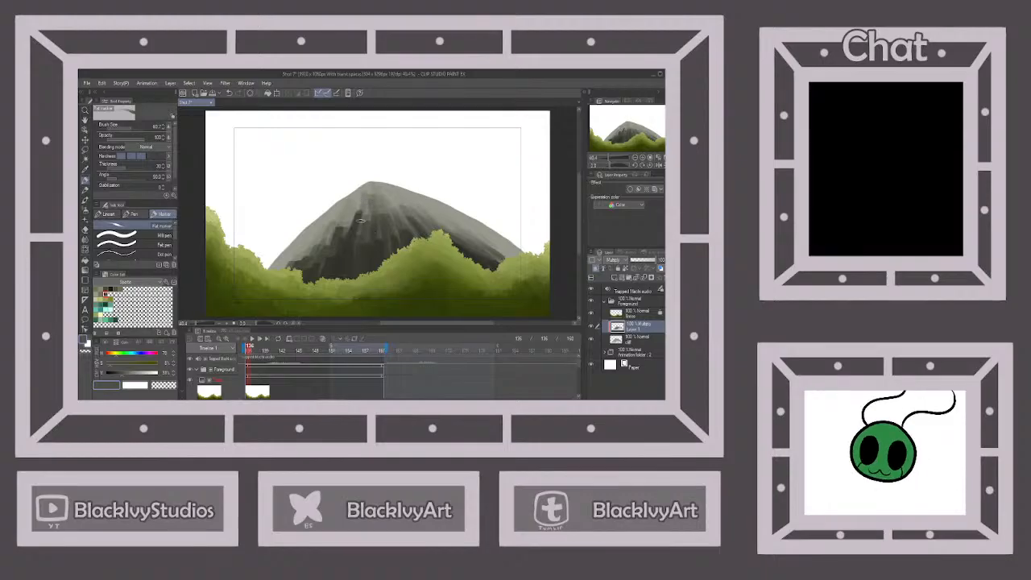
{"action": "mouse_move", "coordinate": [322, 242]}
{"action": "left_mouse_down"}
{"action": "mouse_move", "coordinate": [308, 256]}
{"action": "mouse_move", "coordinate": [300, 248]}
{"action": "left_mouse_up"}
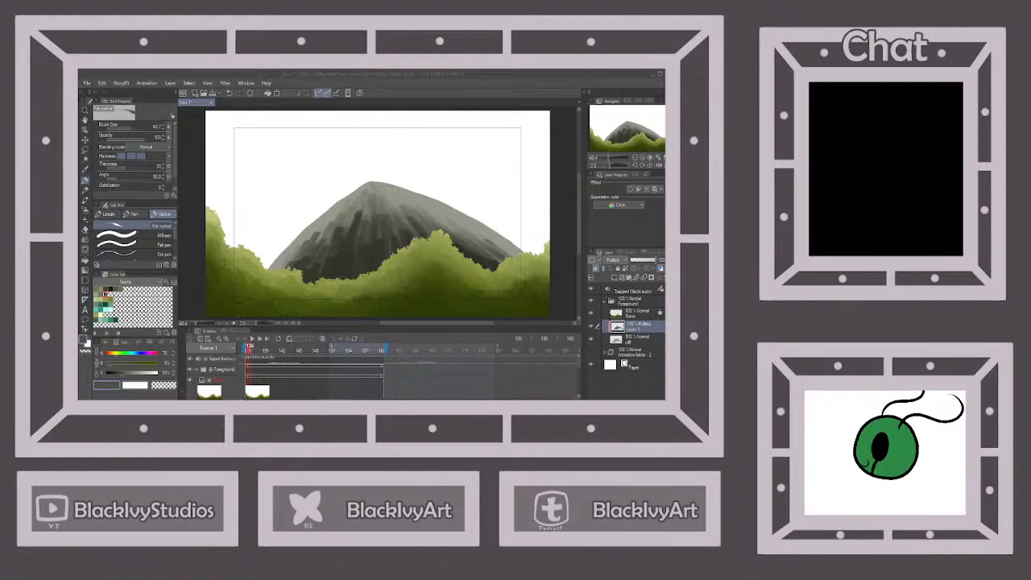
Add a clipped Screen layer above the mountain's Multiply shading layer.
{"action": "left_click", "coordinate": [402, 395]}
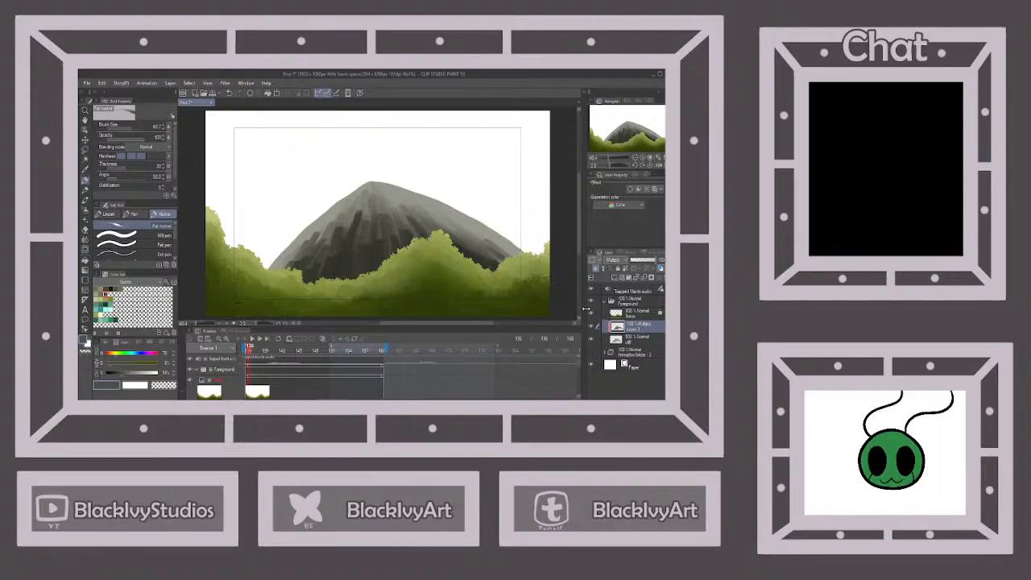
{"action": "left_click", "coordinate": [609, 274]}
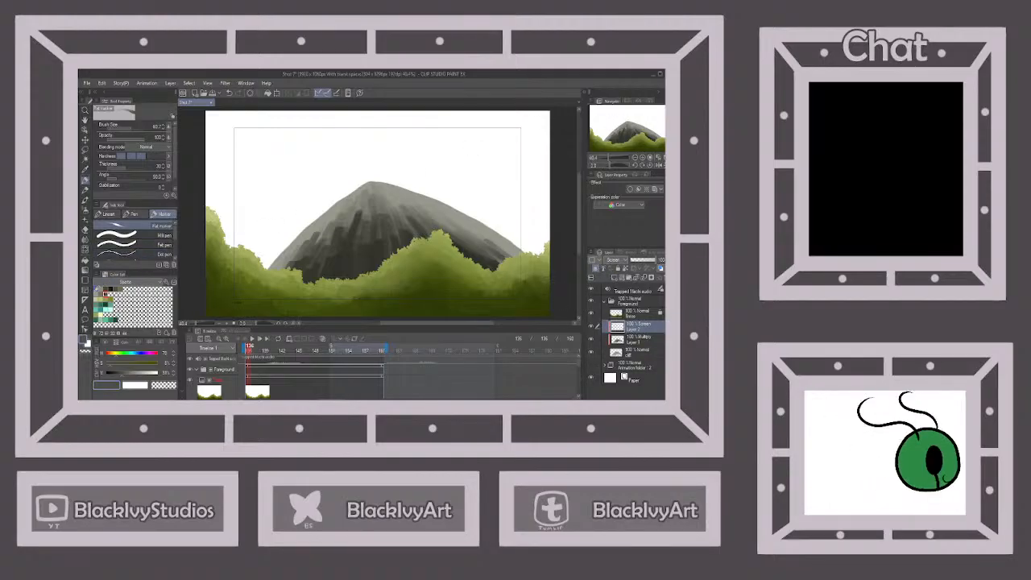
Paint light highlights along the mountain's peak and far slope on the Screen layer, and dark shadows at the slope's base on the Multiply layer.
{"action": "left_click", "coordinate": [96, 294]}
{"action": "left_click_drag", "start_coordinate": [385, 183], "coordinate": [471, 220]}
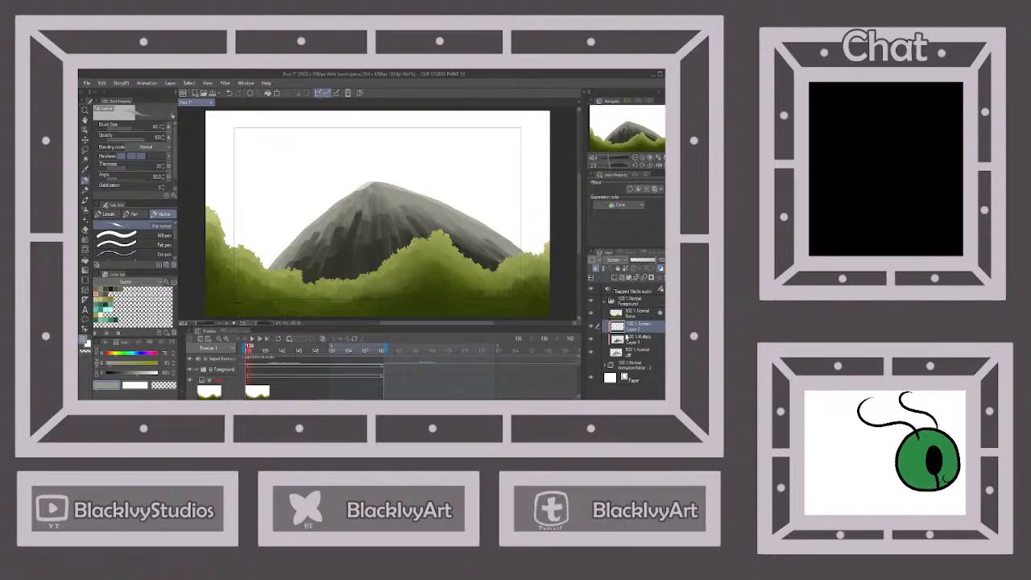
{"action": "left_click", "coordinate": [634, 341]}
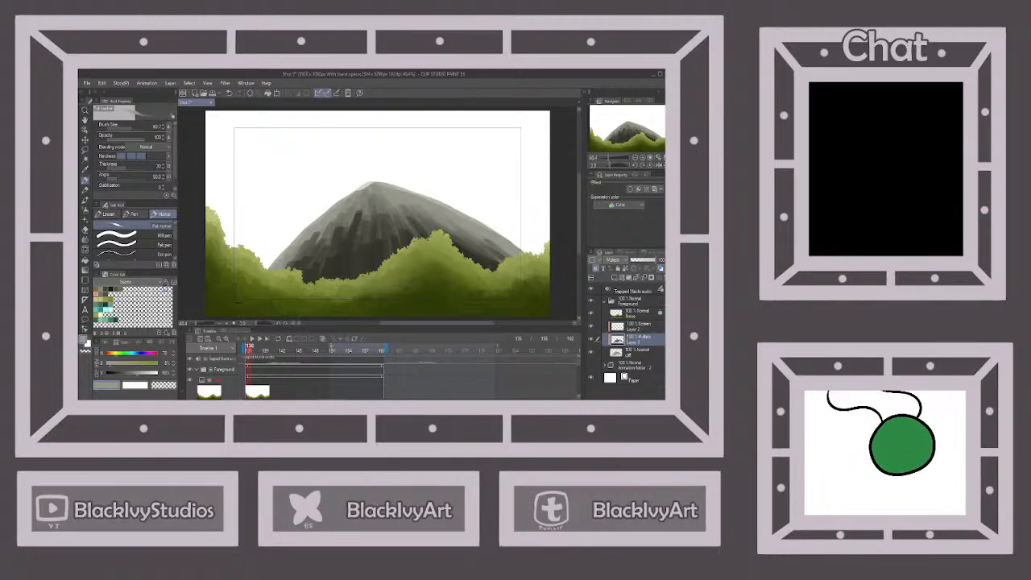
{"action": "left_click", "coordinate": [107, 292]}
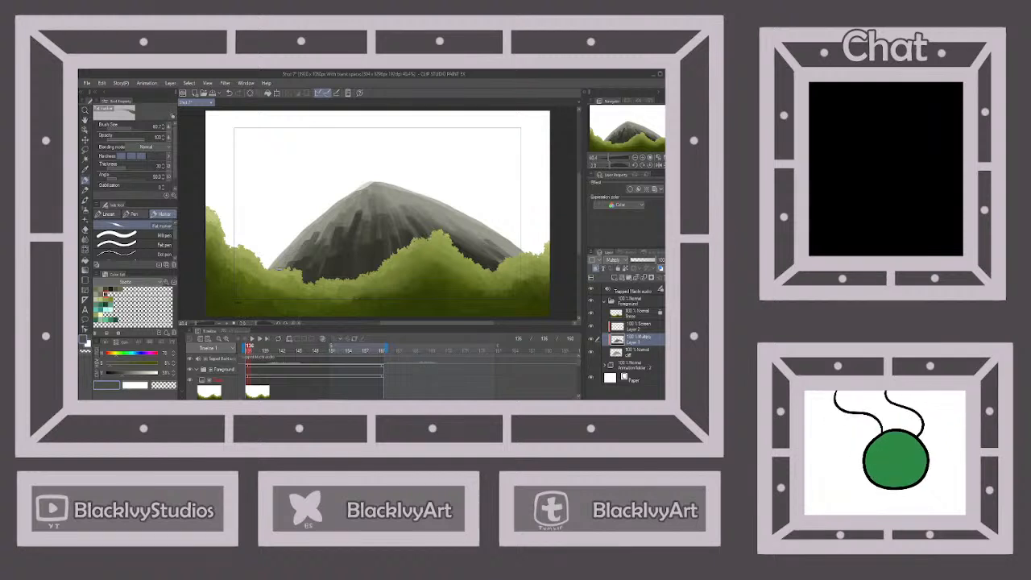
{"action": "left_click_drag", "start_coordinate": [495, 248], "coordinate": [520, 253]}
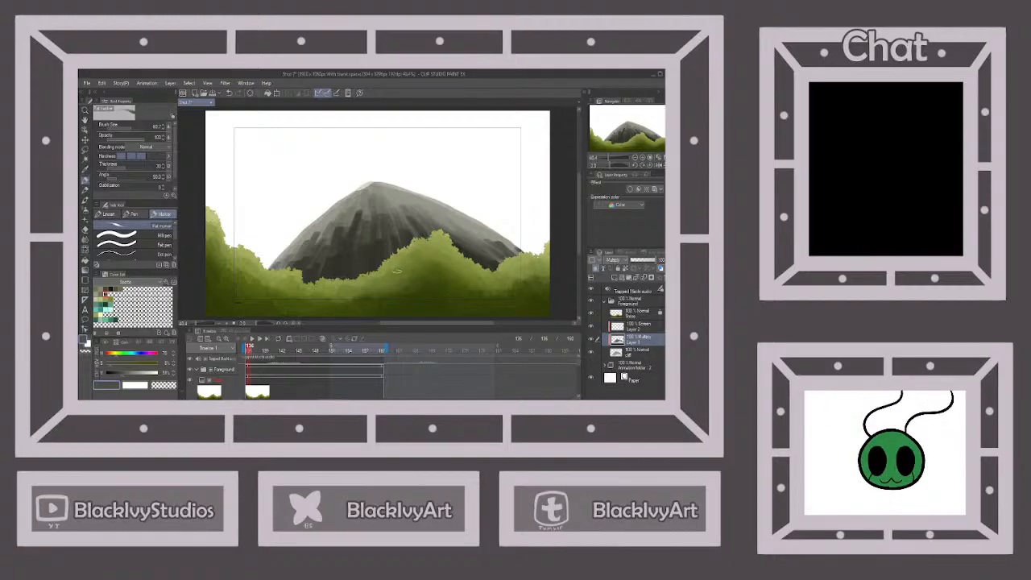
Soften the mountain's shadow streaks and highlights on the Multiply and Screen layers with the Textured blender.
{"action": "key", "text": "j"}
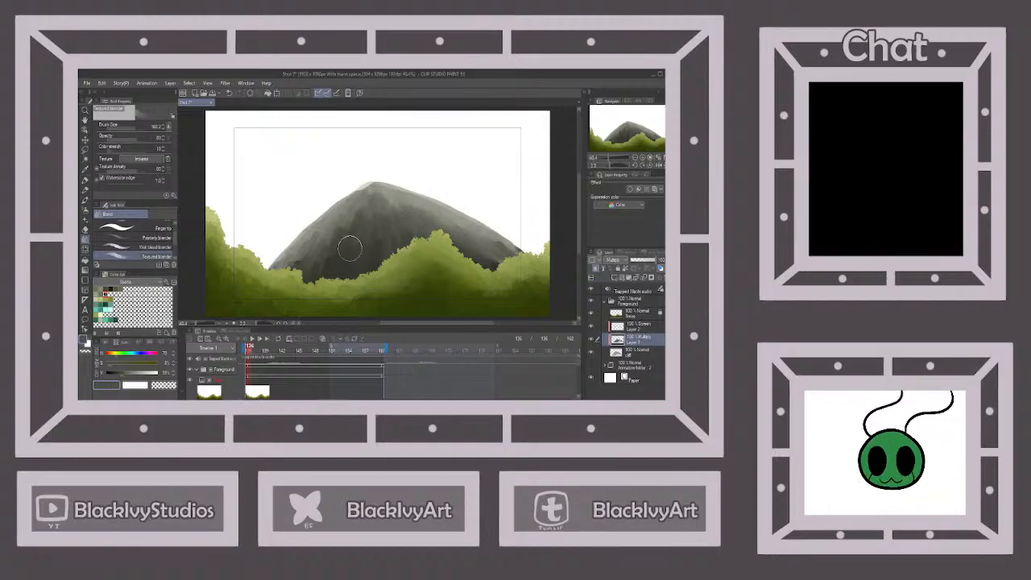
{"action": "left_click", "coordinate": [639, 325]}
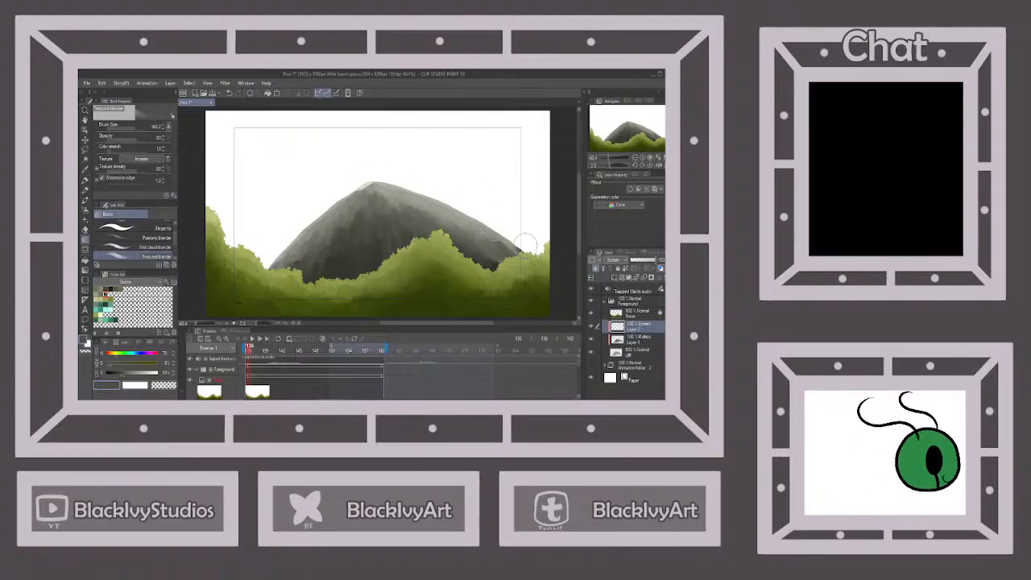
Merge the Multiply shading and Screen highlight layers down into the mountain's base layer and lock it.
{"action": "left_click", "coordinate": [644, 280]}
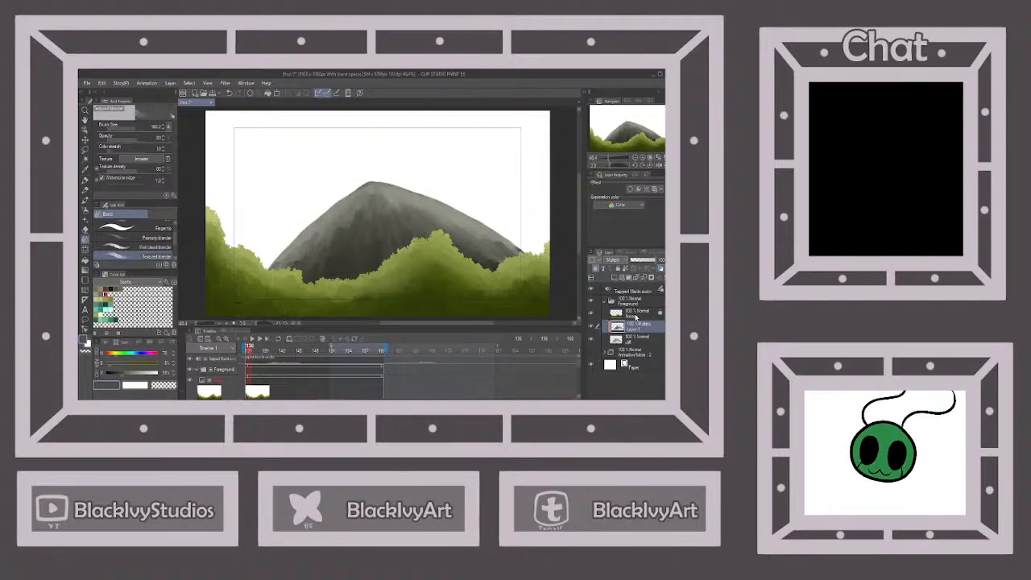
{"action": "key", "text": "ctrl+z"}
{"action": "left_click", "coordinate": [638, 343]}
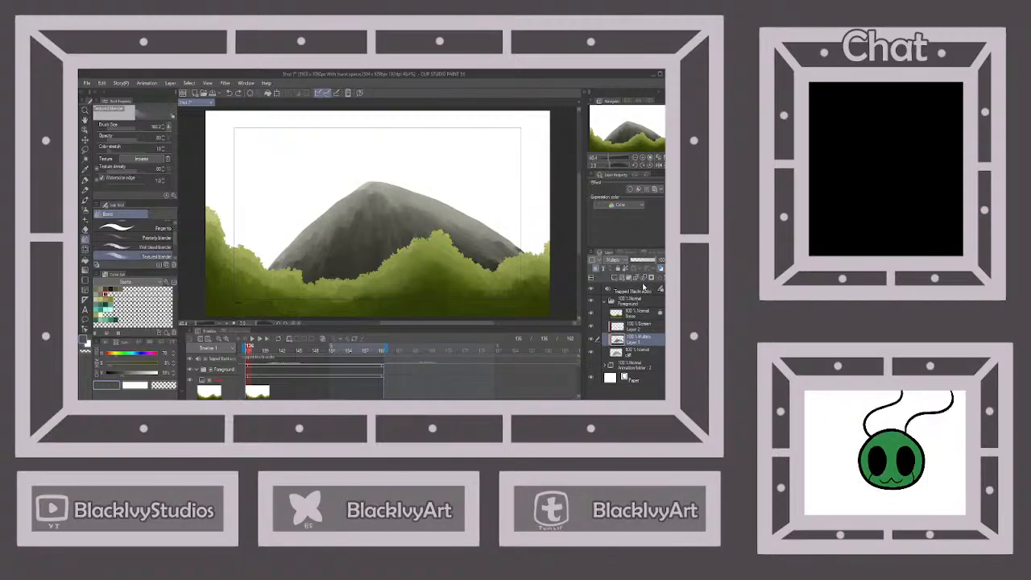
{"action": "left_click", "coordinate": [643, 278]}
{"action": "left_click", "coordinate": [645, 325]}
{"action": "left_click", "coordinate": [644, 279]}
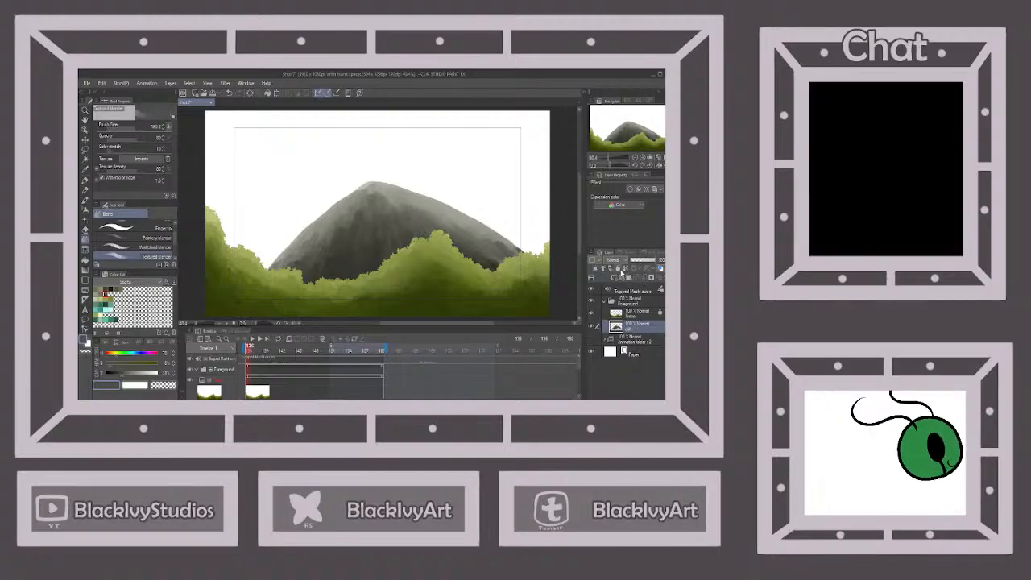
{"action": "left_click", "coordinate": [619, 269]}
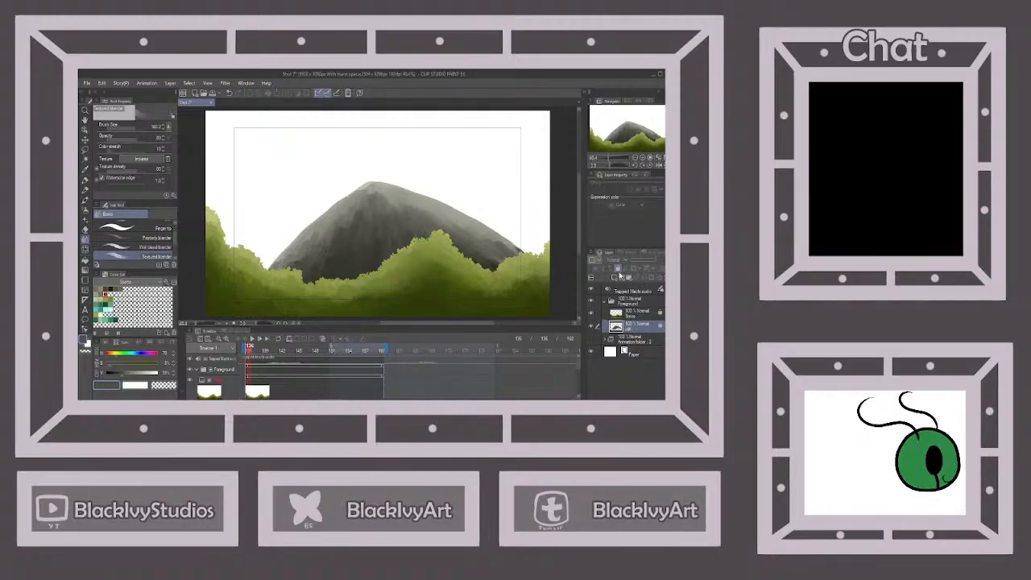
On a new layer above the mountain, paint pale green grass along the peak and both upper slopes with a 60.7 Darker bleed brush.
{"action": "left_click", "coordinate": [614, 277]}
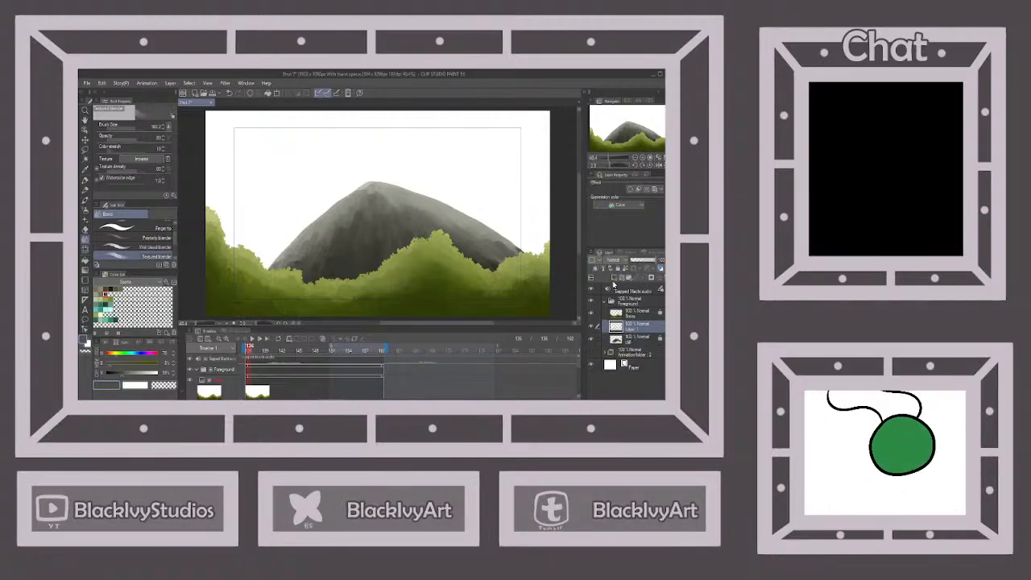
{"action": "left_click", "coordinate": [85, 199]}
{"action": "left_click", "coordinate": [158, 216]}
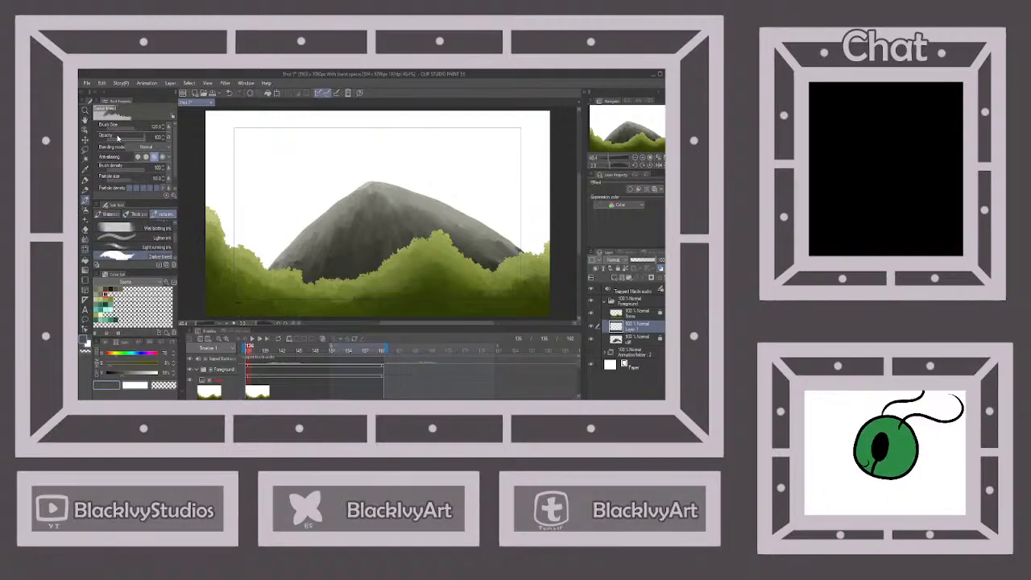
{"action": "left_click", "coordinate": [128, 129]}
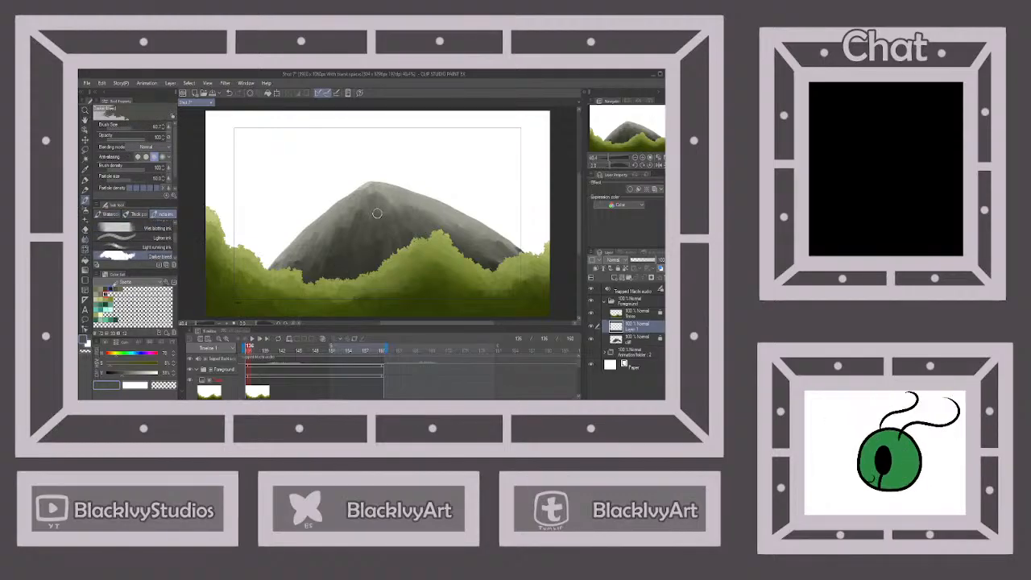
{"action": "left_click", "coordinate": [102, 295]}
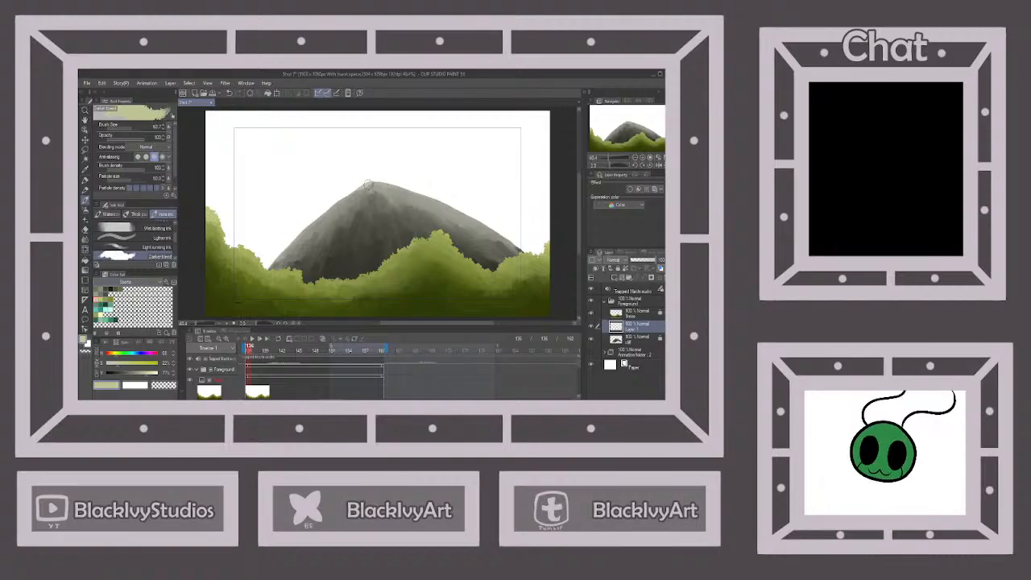
{"action": "left_click_drag", "start_coordinate": [367, 181], "coordinate": [322, 212]}
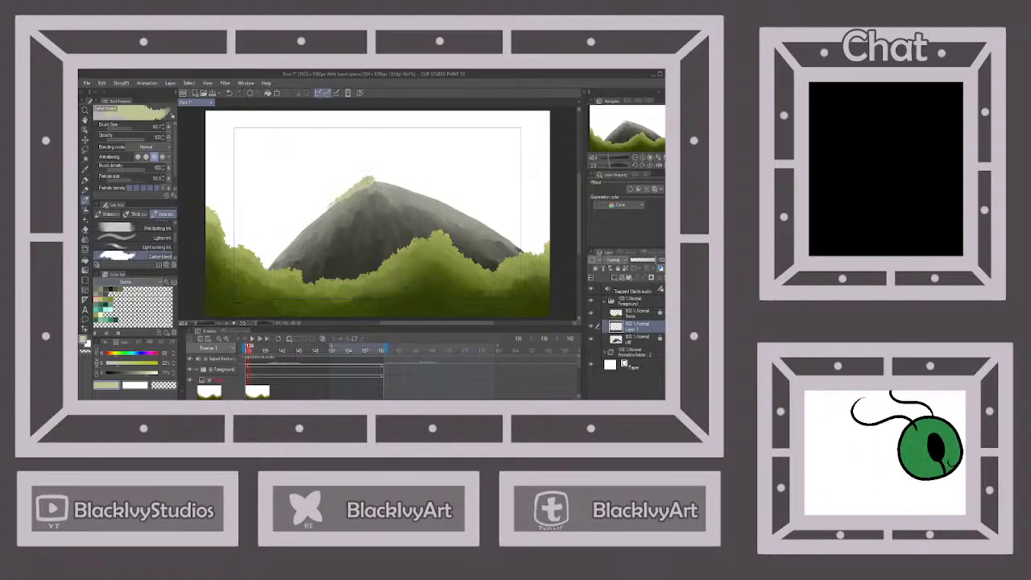
{"action": "left_click_drag", "start_coordinate": [379, 182], "coordinate": [441, 201]}
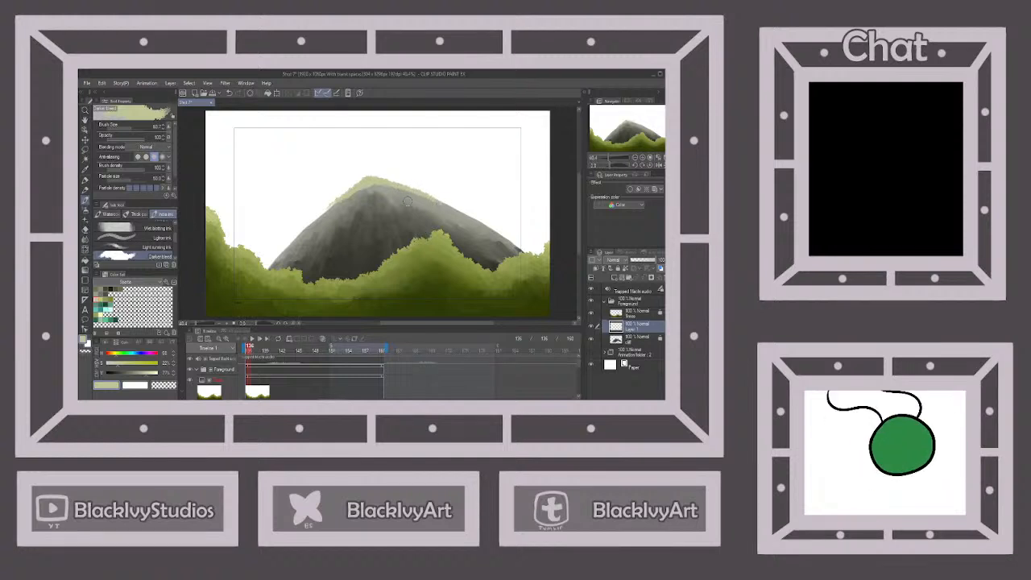
{"action": "left_click_drag", "start_coordinate": [333, 203], "coordinate": [318, 217]}
{"action": "left_click_drag", "start_coordinate": [437, 201], "coordinate": [453, 206]}
Add a clipped Multiply layer over the grass and paint darker green shading along its lower edge around the peak.
{"action": "left_click", "coordinate": [617, 279]}
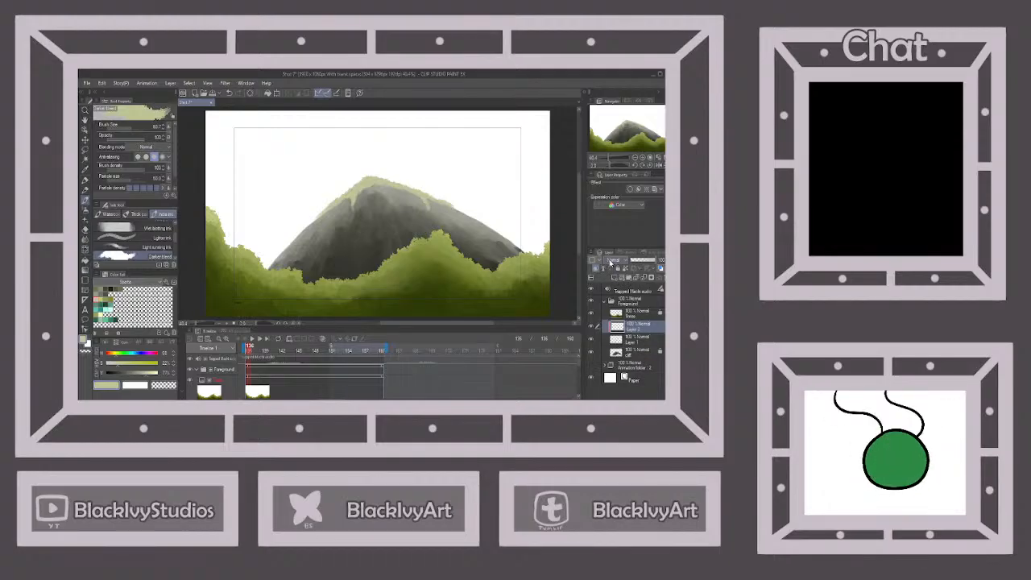
{"action": "left_click", "coordinate": [609, 90]}
{"action": "left_click", "coordinate": [98, 298]}
{"action": "mouse_move", "coordinate": [369, 191]}
{"action": "left_mouse_down"}
{"action": "mouse_move", "coordinate": [365, 182]}
{"action": "mouse_move", "coordinate": [405, 190]}
{"action": "left_mouse_up"}
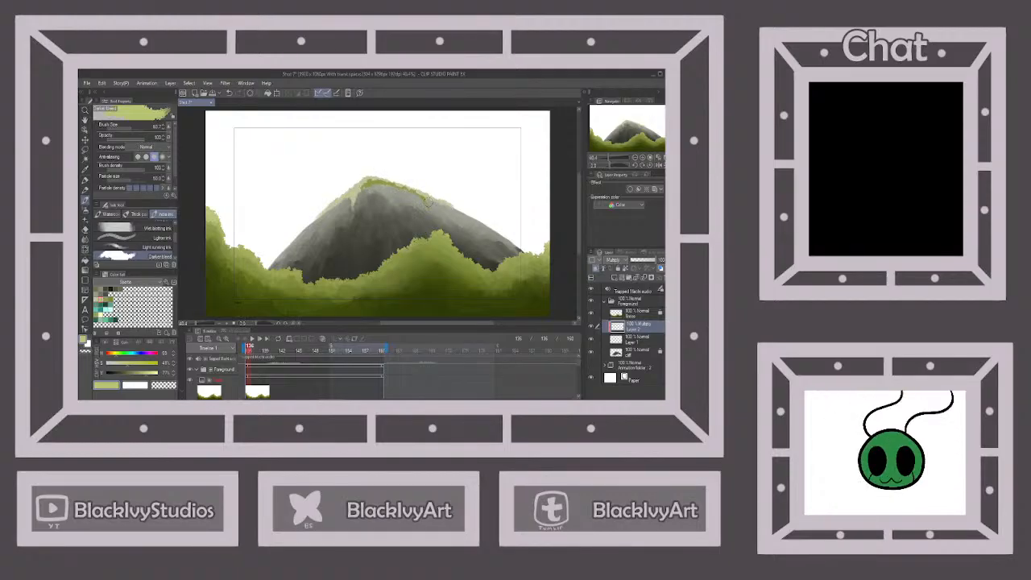
{"action": "left_click_drag", "start_coordinate": [428, 199], "coordinate": [454, 209]}
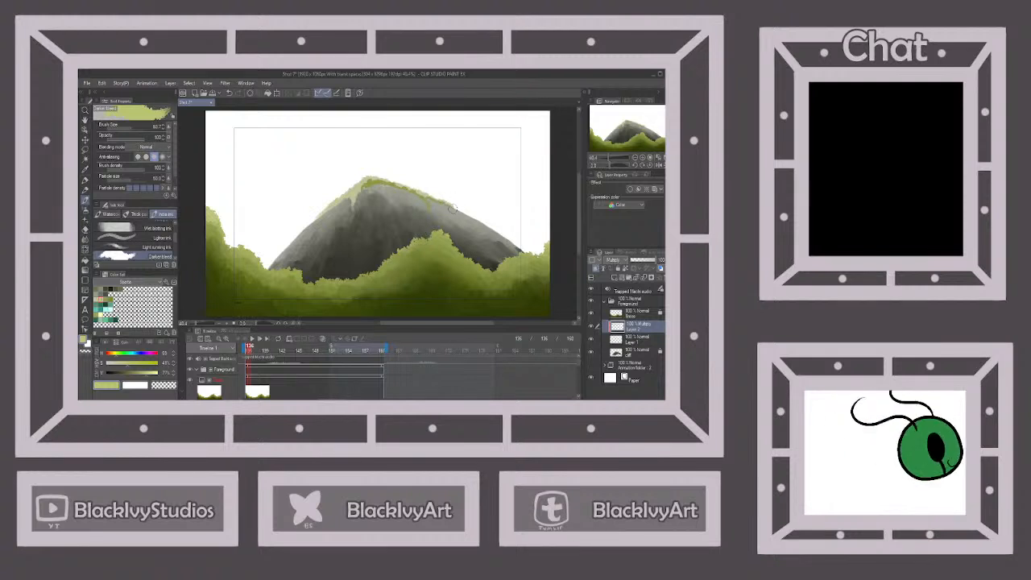
{"action": "left_click_drag", "start_coordinate": [363, 189], "coordinate": [351, 203]}
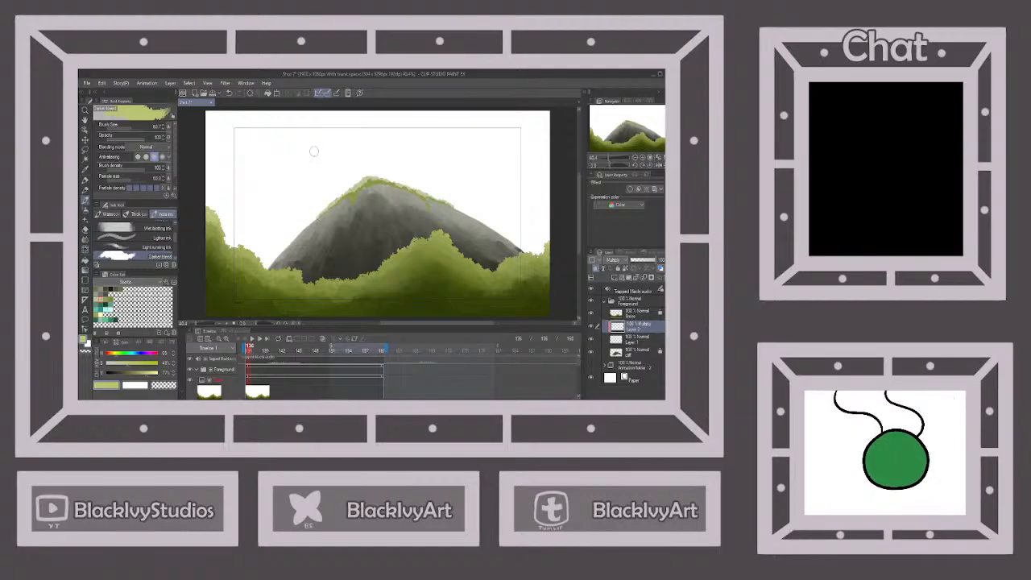
Blend the grass shading around the peak using the Textured blender with a reduced brush size.
{"action": "left_click", "coordinate": [85, 229]}
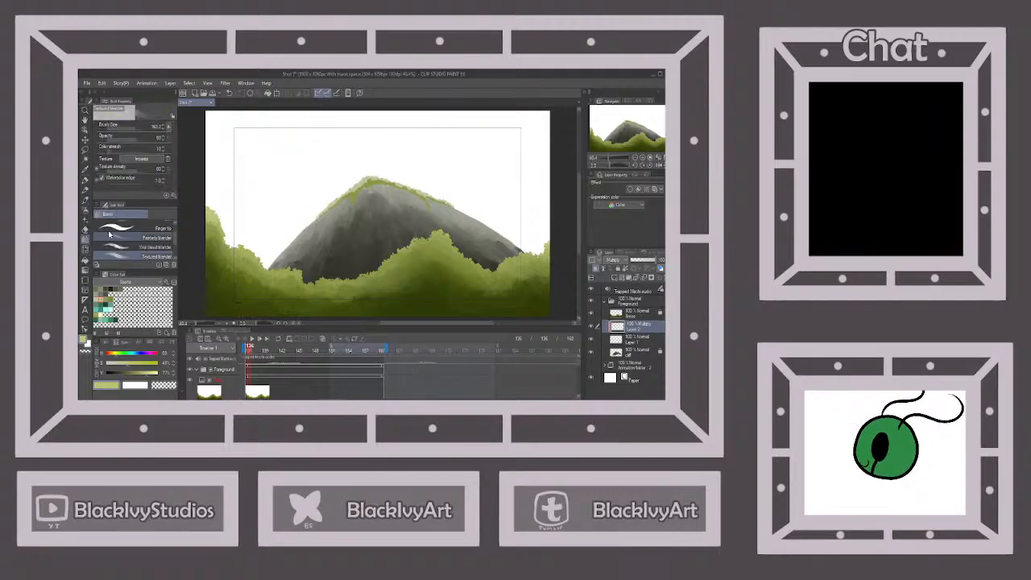
{"action": "left_click", "coordinate": [134, 128]}
{"action": "left_click", "coordinate": [133, 126]}
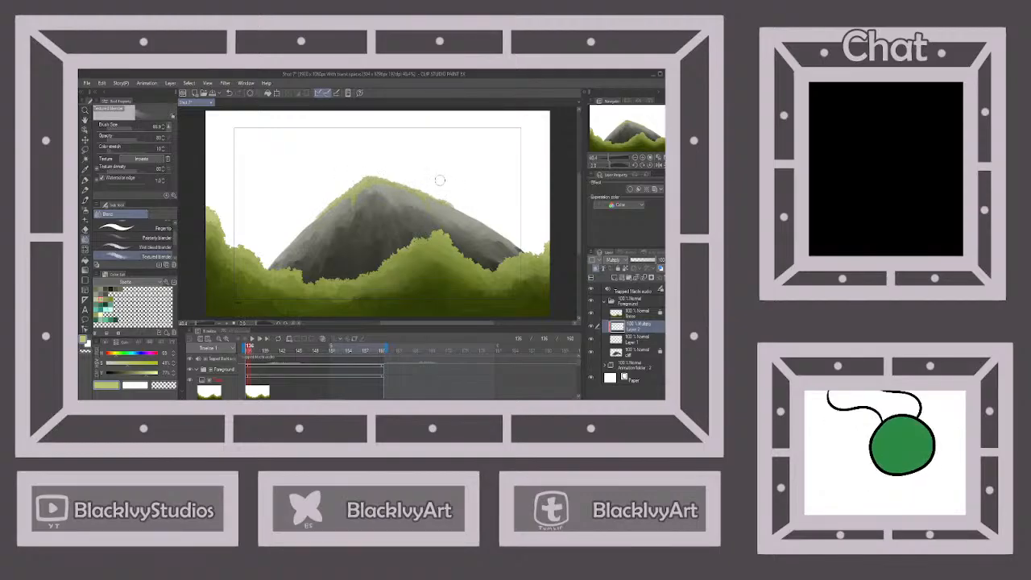
Merge the grass shading and grass layers down into the unlocked mountain layer, and lock the merged layer.
{"action": "left_click", "coordinate": [647, 274]}
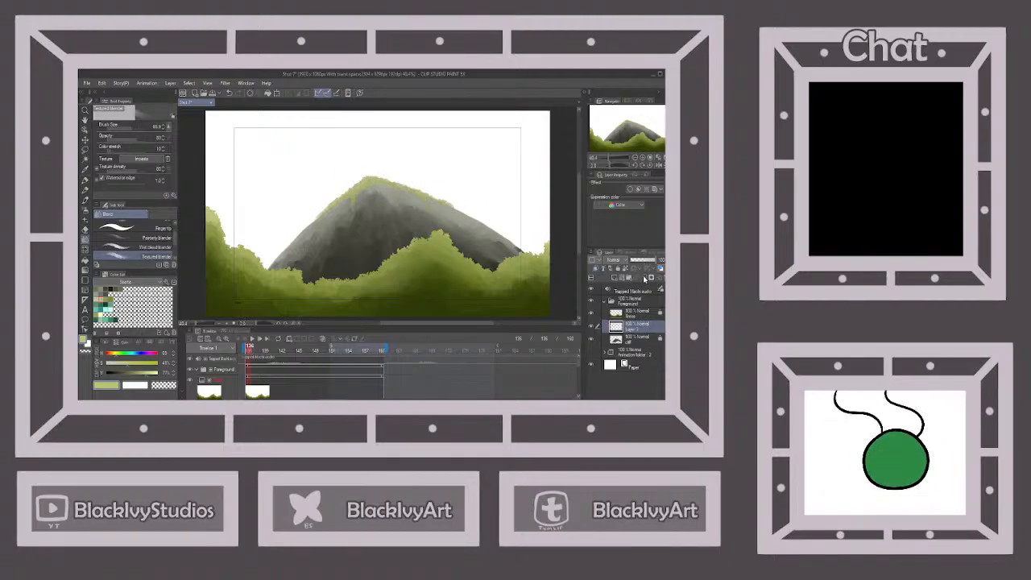
{"action": "left_click", "coordinate": [625, 340]}
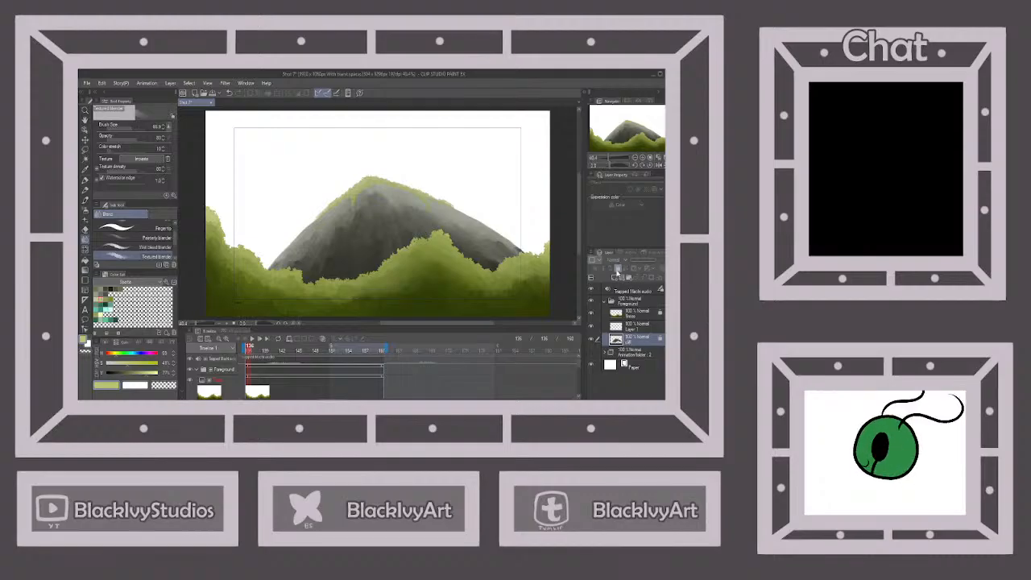
{"action": "left_click", "coordinate": [618, 267]}
{"action": "left_click", "coordinate": [635, 325]}
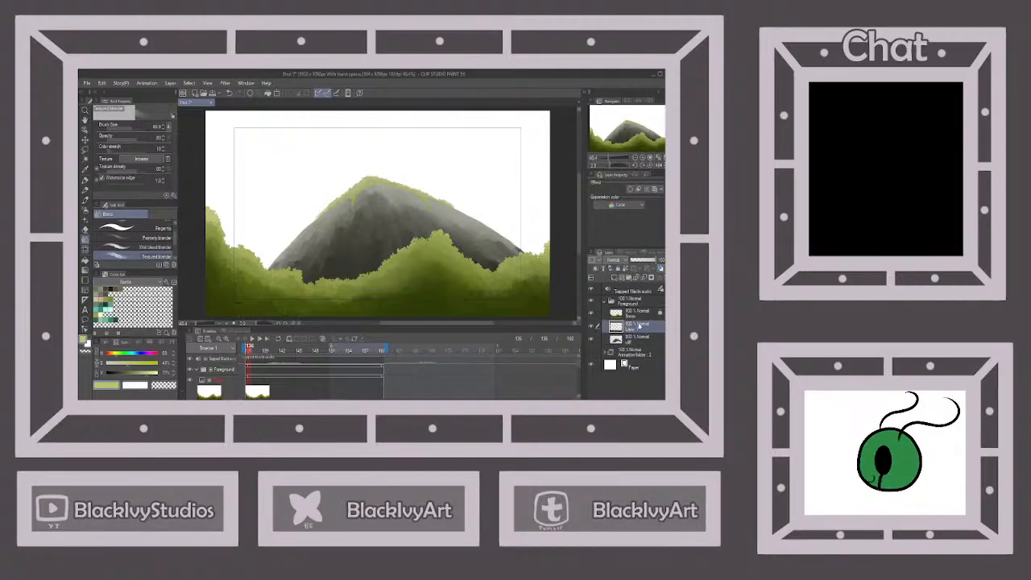
{"action": "left_click", "coordinate": [644, 277]}
{"action": "left_click", "coordinate": [618, 269]}
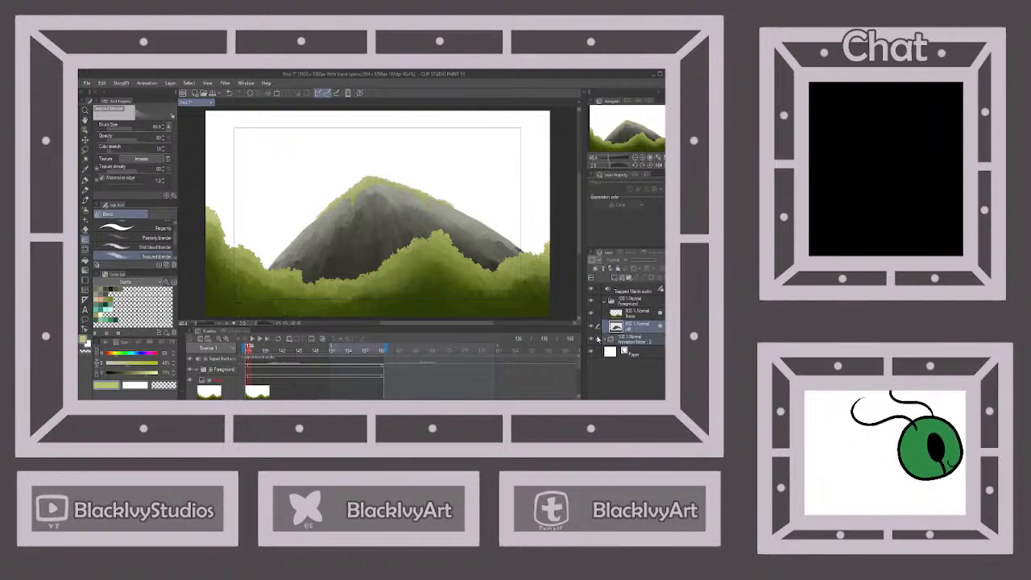
Collapse the Foreground folder and lock it.
{"action": "left_click", "coordinate": [626, 317]}
{"action": "left_click", "coordinate": [606, 303]}
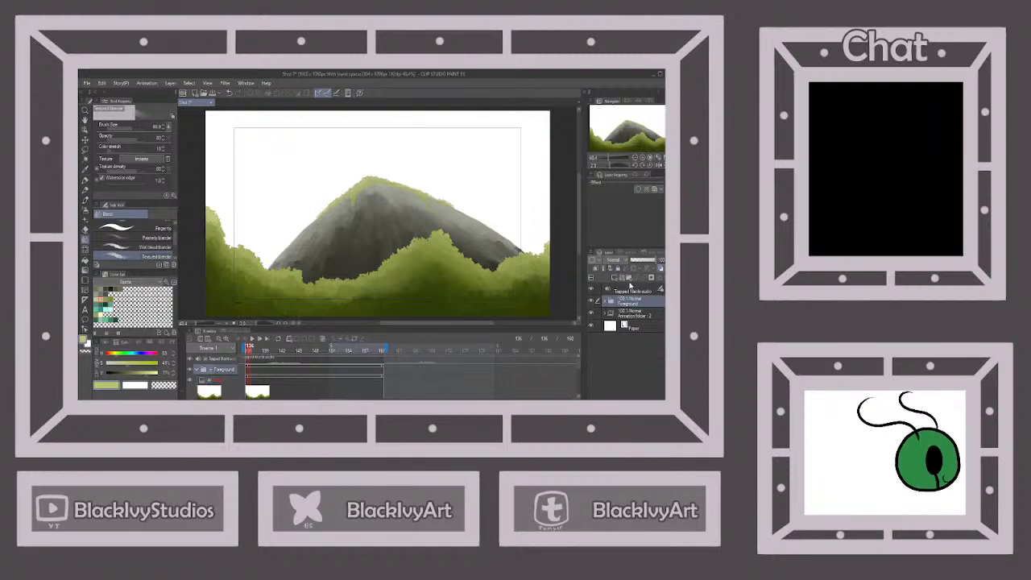
{"action": "left_click", "coordinate": [619, 268]}
Check the sketched figure's cel at frame 140 on the timeline and rename its animation folder to storyboard.
{"action": "scroll", "coordinate": [357, 377], "scroll_direction": "down", "scroll_amount": 5}
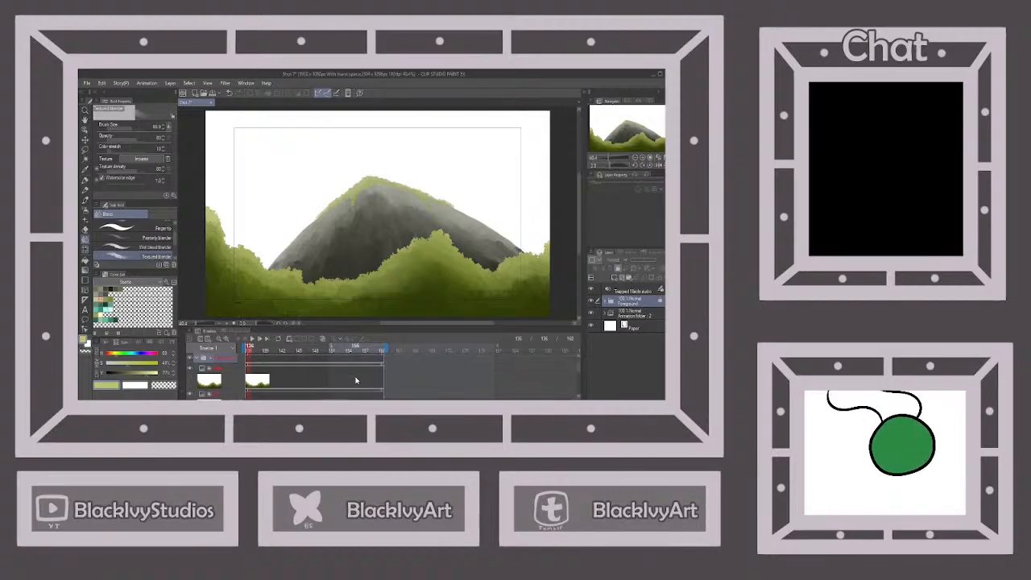
{"action": "left_click", "coordinate": [254, 338]}
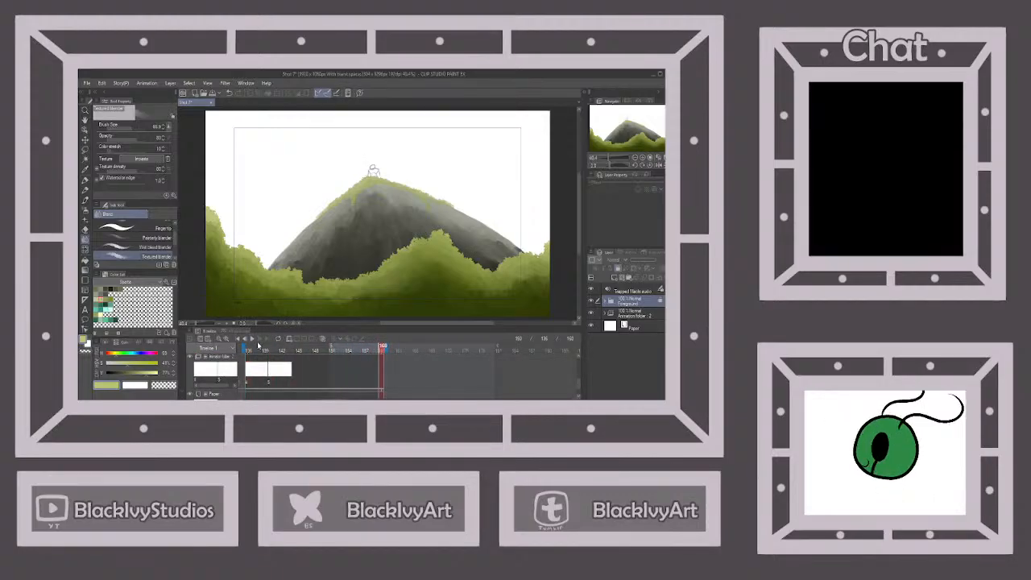
{"action": "left_click", "coordinate": [269, 370]}
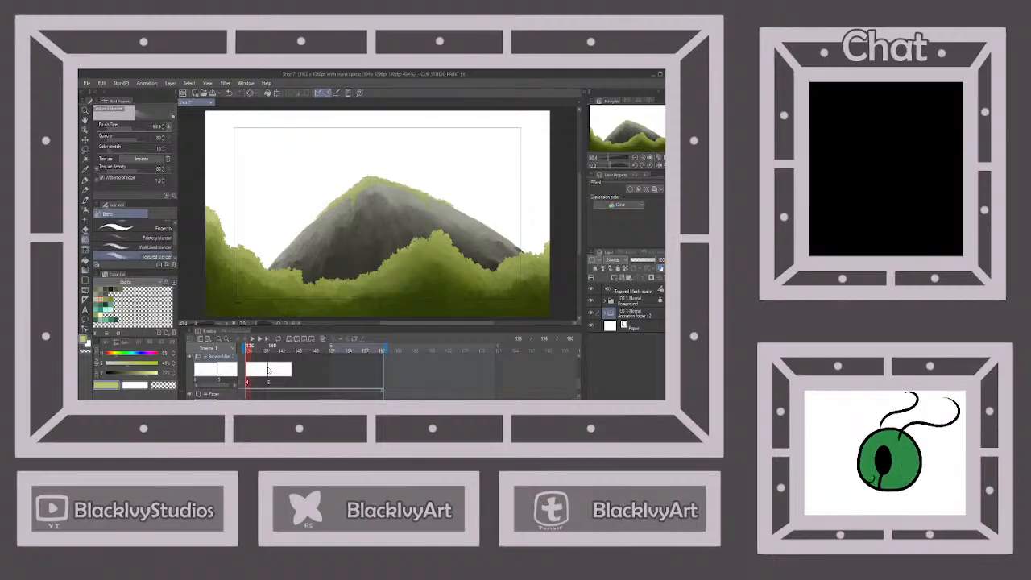
{"action": "left_click", "coordinate": [621, 314]}
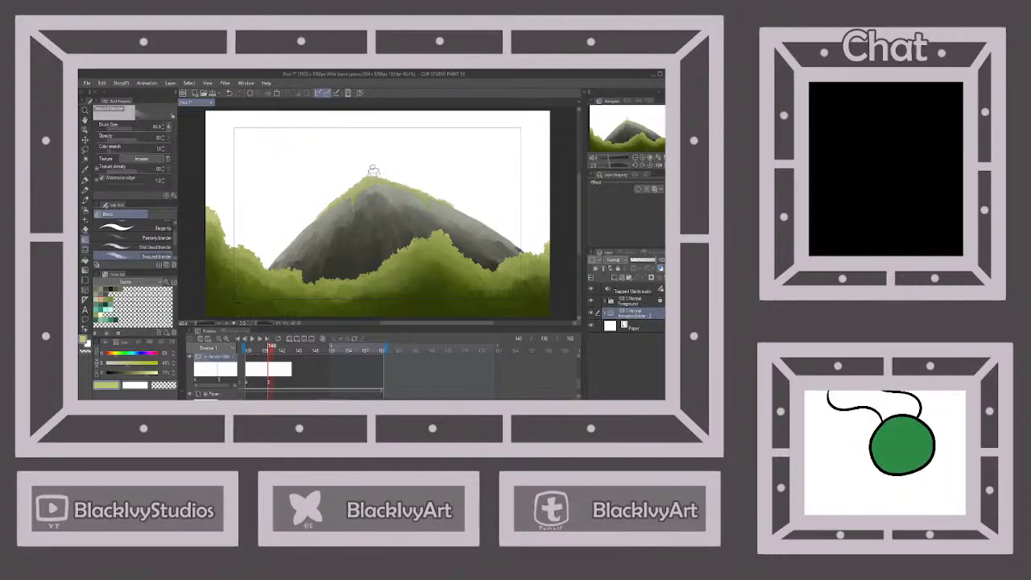
{"action": "key", "text": "ctrl+y"}
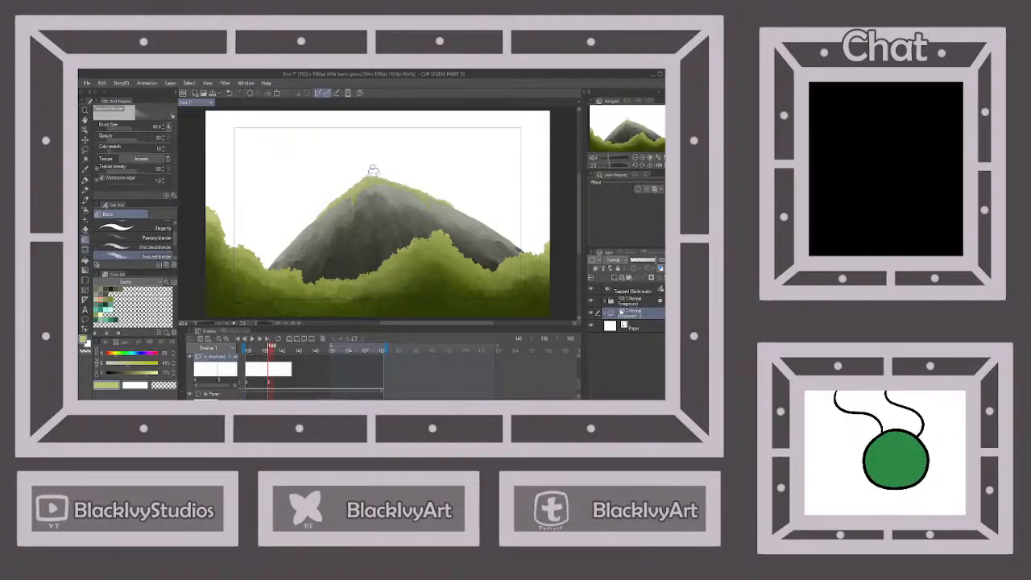
Create a new animation folder above the storyboard folder with a new layer inside it.
{"action": "left_click", "coordinate": [291, 338]}
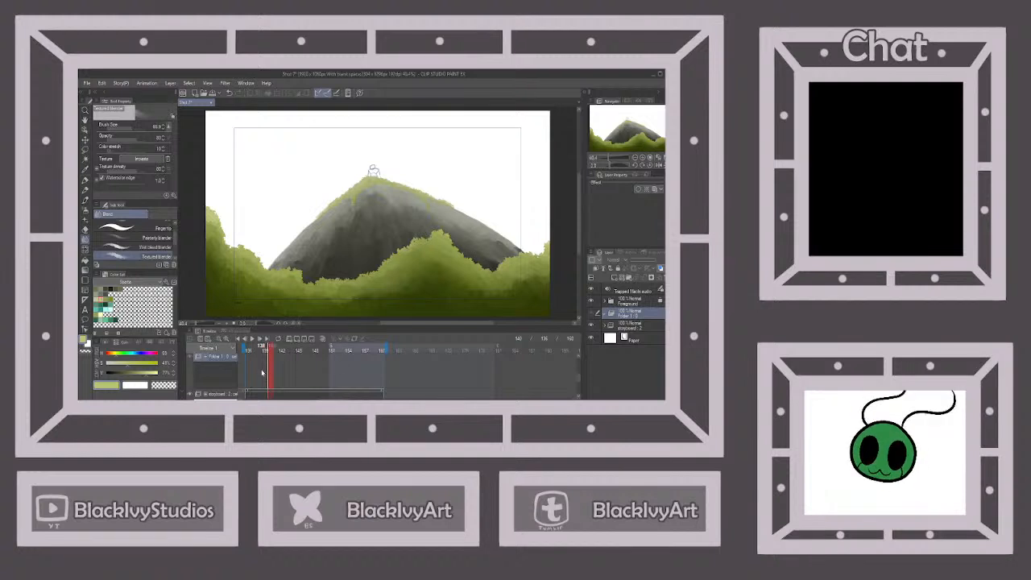
{"action": "left_click", "coordinate": [631, 278]}
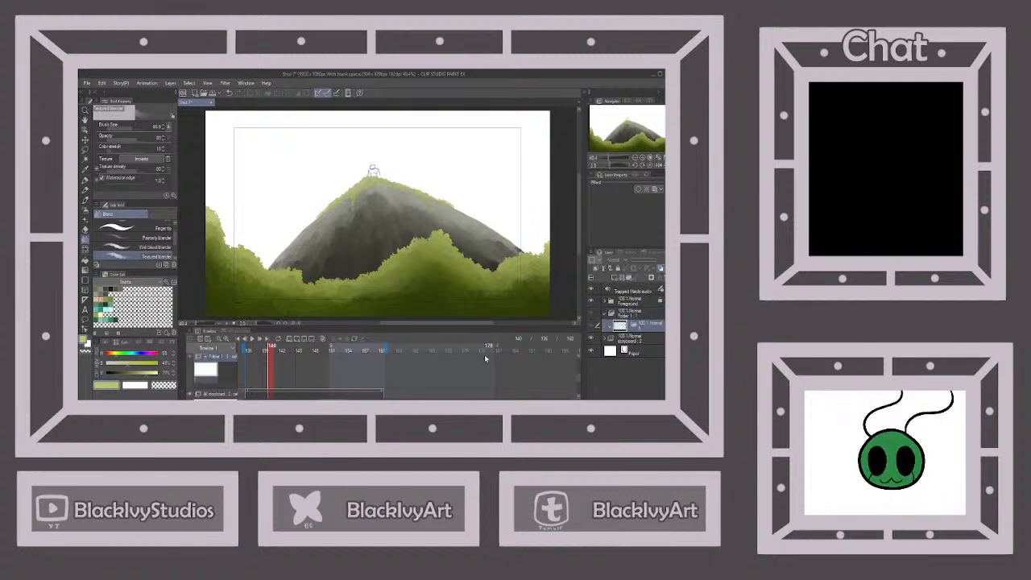
{"action": "scroll", "coordinate": [329, 397], "scroll_direction": "left", "scroll_amount": 3}
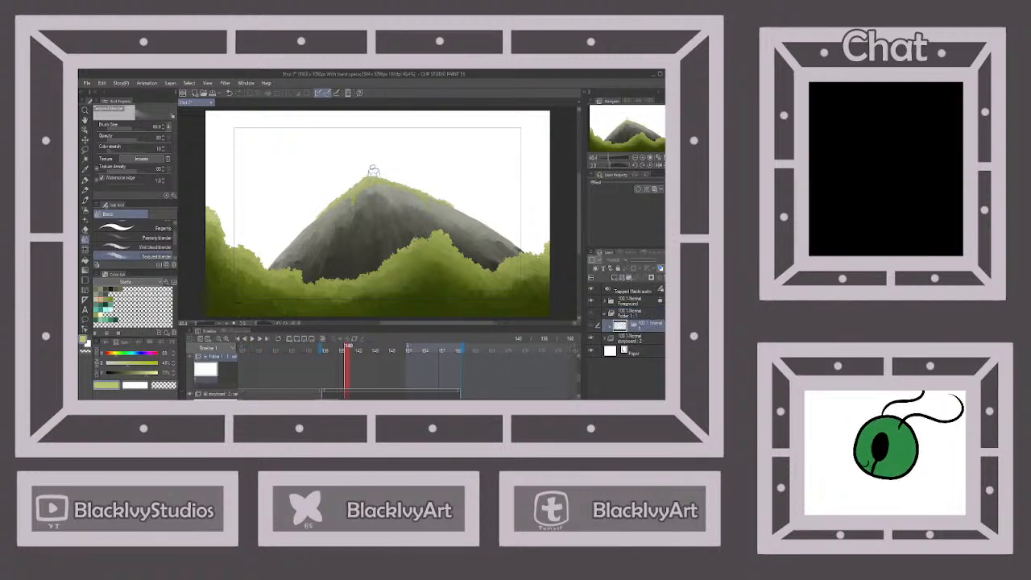
Place the first cel at frame 136, then add a second cel folder and place it at frame 139.
{"action": "left_click", "coordinate": [324, 376]}
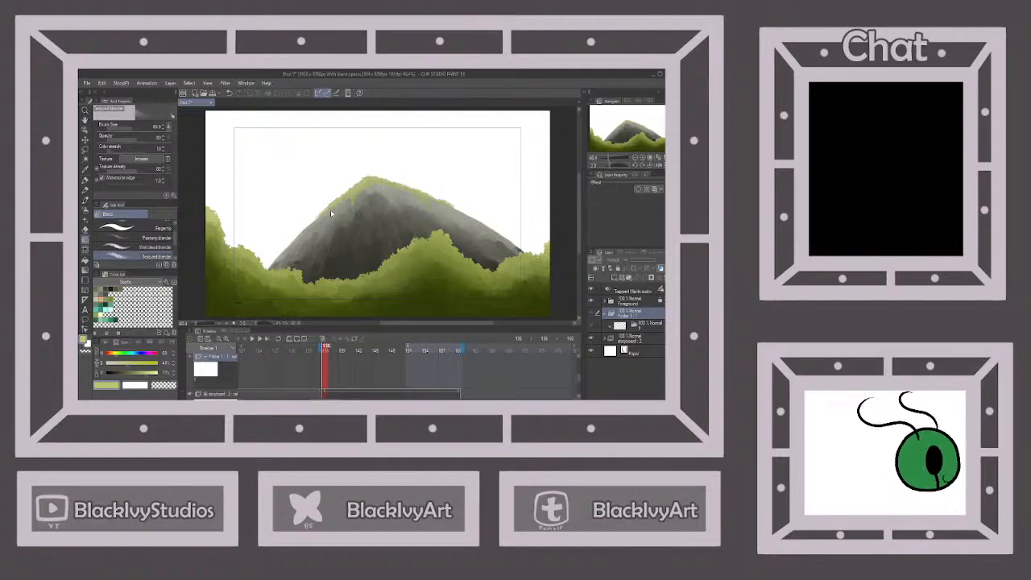
{"action": "key", "text": "ctrl+z"}
{"action": "left_click", "coordinate": [629, 280]}
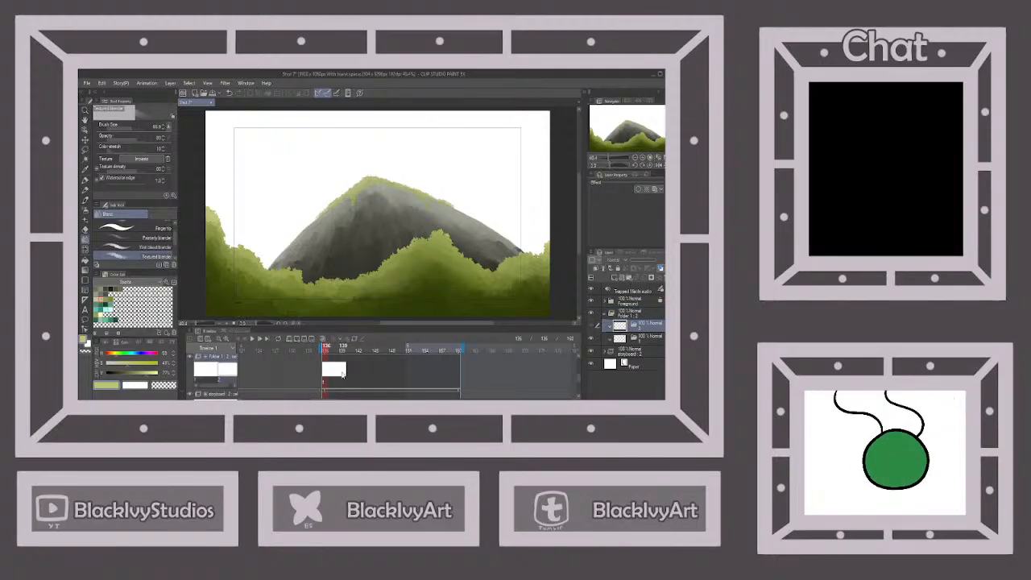
{"action": "left_click", "coordinate": [342, 373]}
{"action": "left_click", "coordinate": [342, 373]}
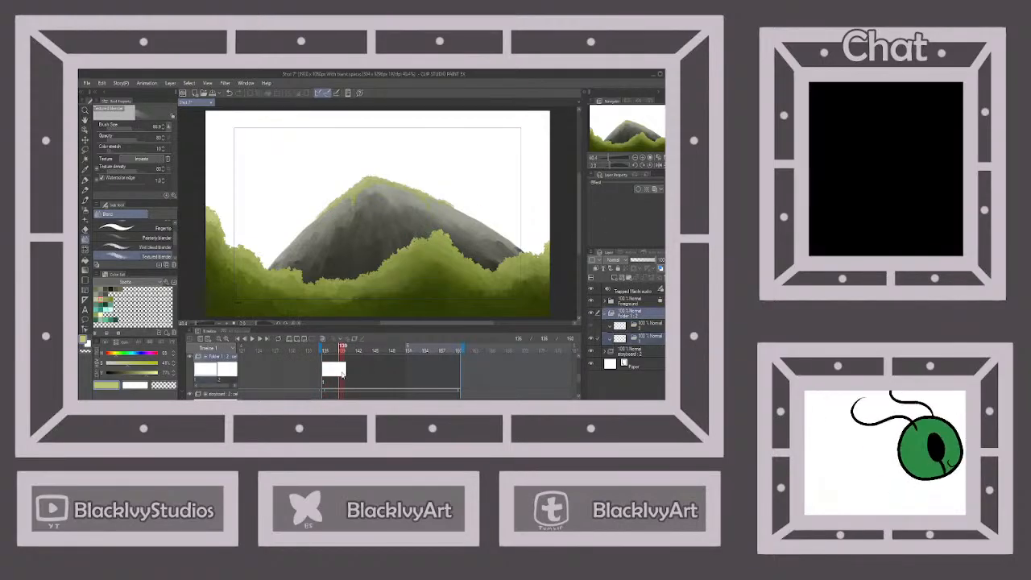
{"action": "left_click", "coordinate": [356, 218]}
{"action": "scroll", "coordinate": [399, 371], "scroll_direction": "down", "scroll_amount": 3}
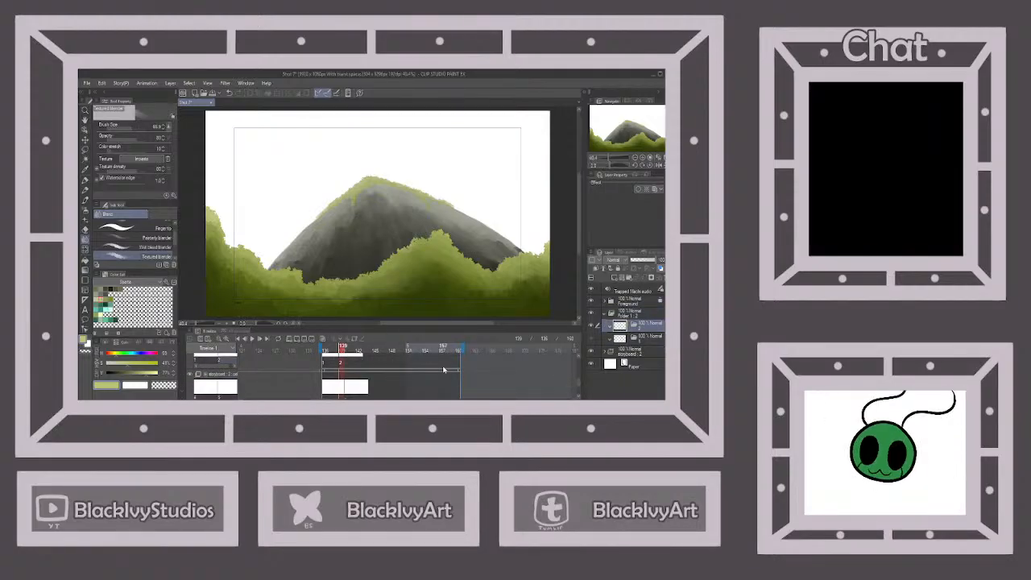
Add a third cel folder inside the new animation folder and place it at frame 142 on the timeline.
{"action": "left_click", "coordinate": [624, 280]}
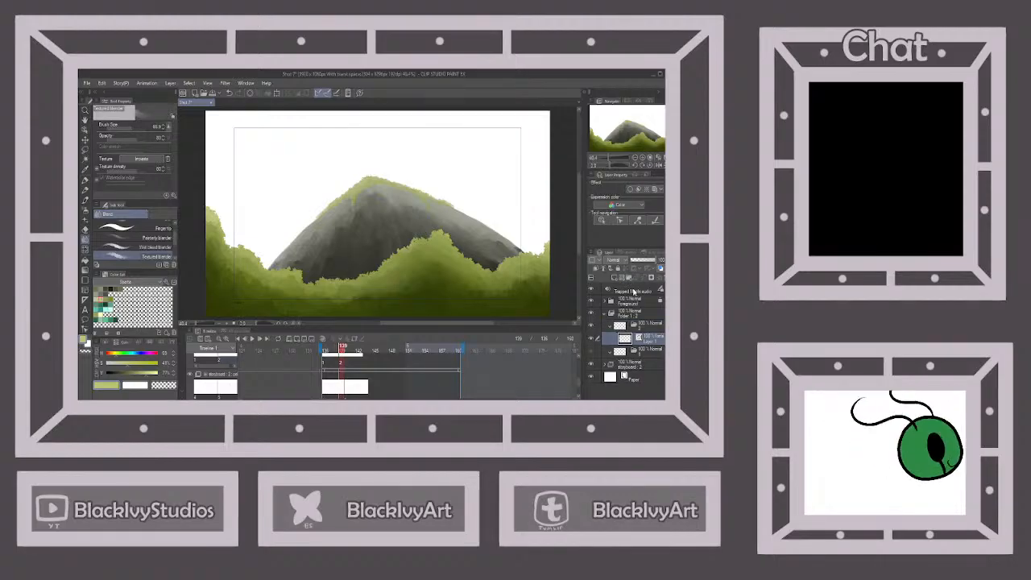
{"action": "key", "text": "ctrl+z"}
{"action": "left_click", "coordinate": [631, 278]}
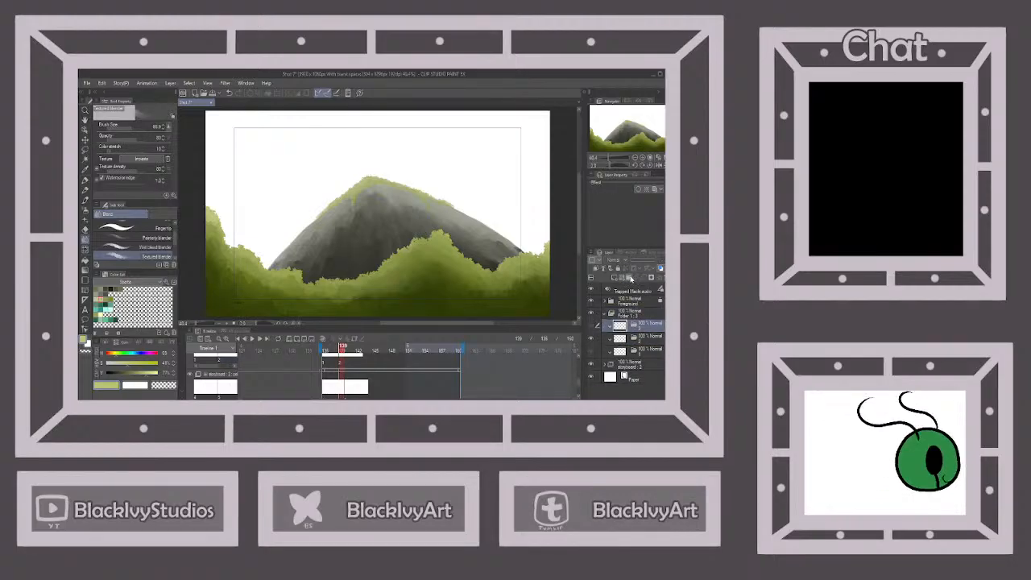
{"action": "left_click", "coordinate": [360, 361]}
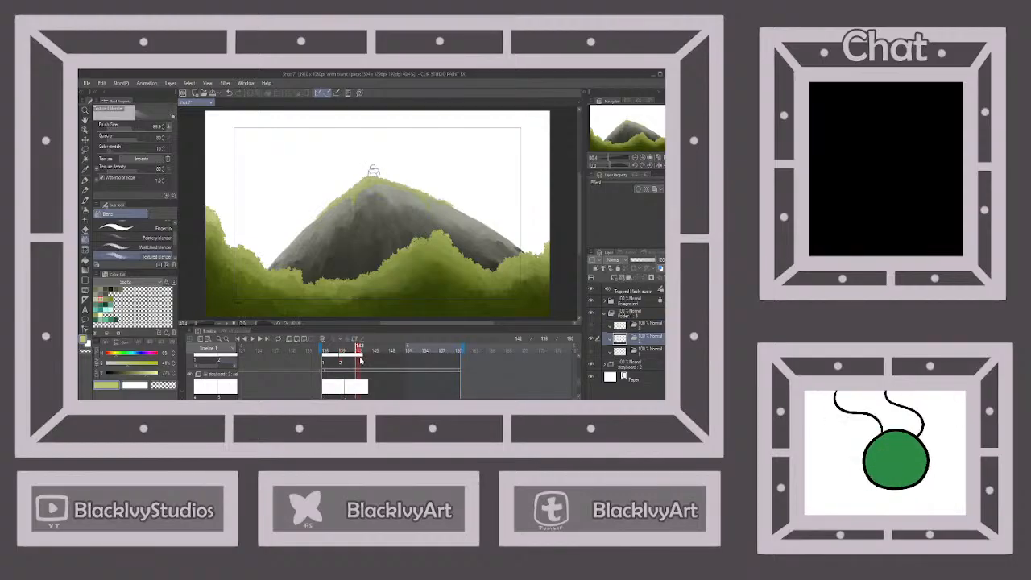
{"action": "key", "text": "alt+bracketright"}
{"action": "key", "text": "alt+bracketright"}
{"action": "key", "text": "alt+bracketleft"}
{"action": "left_click", "coordinate": [356, 363]}
{"action": "scroll", "coordinate": [359, 378], "scroll_direction": "up", "scroll_amount": 2}
Check the cels at frames 136, 139 and 142, and add a new layer inside the third cel folder.
{"action": "left_click", "coordinate": [322, 384]}
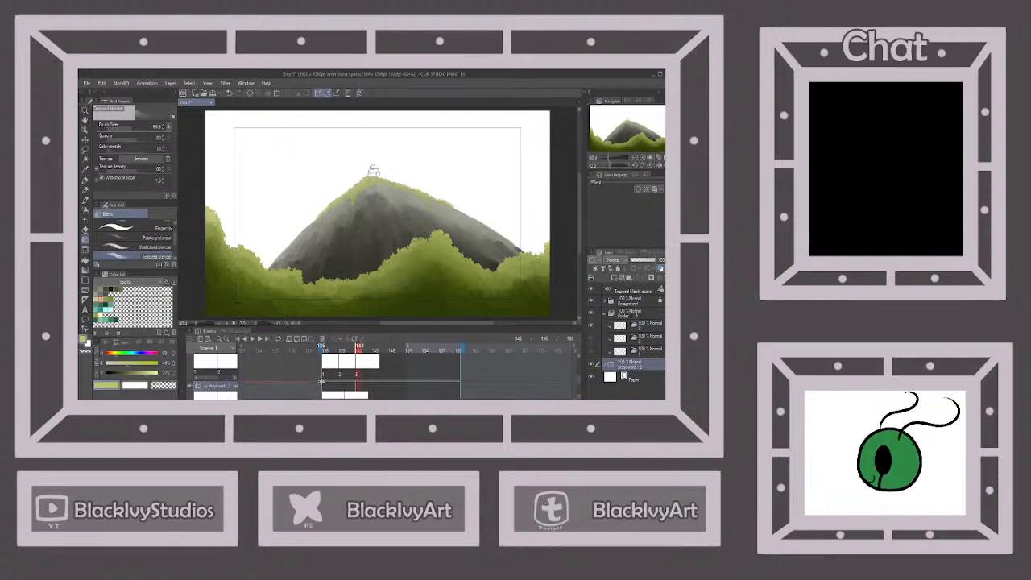
{"action": "left_click", "coordinate": [325, 363]}
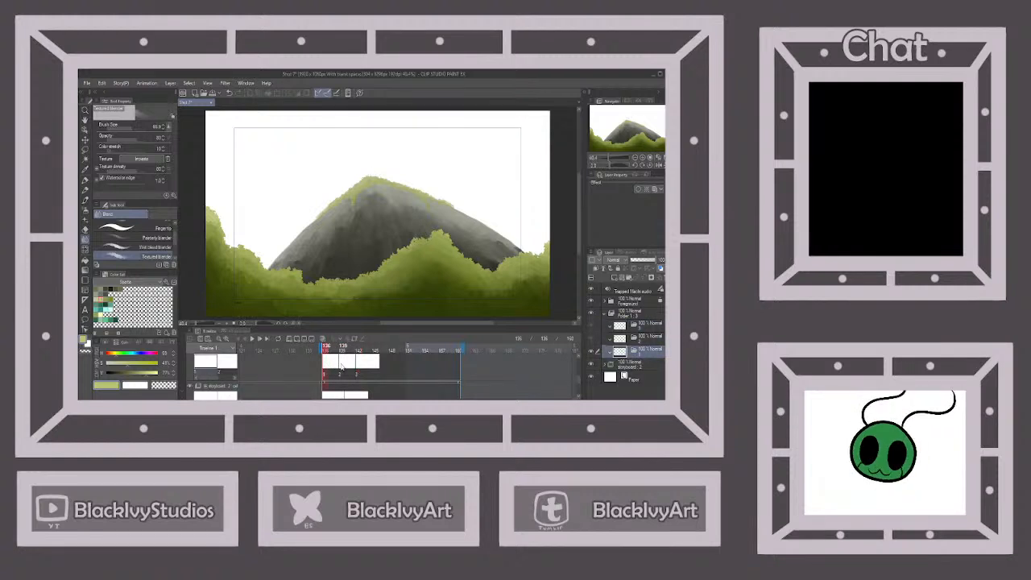
{"action": "left_click", "coordinate": [342, 366]}
{"action": "left_click", "coordinate": [360, 366]}
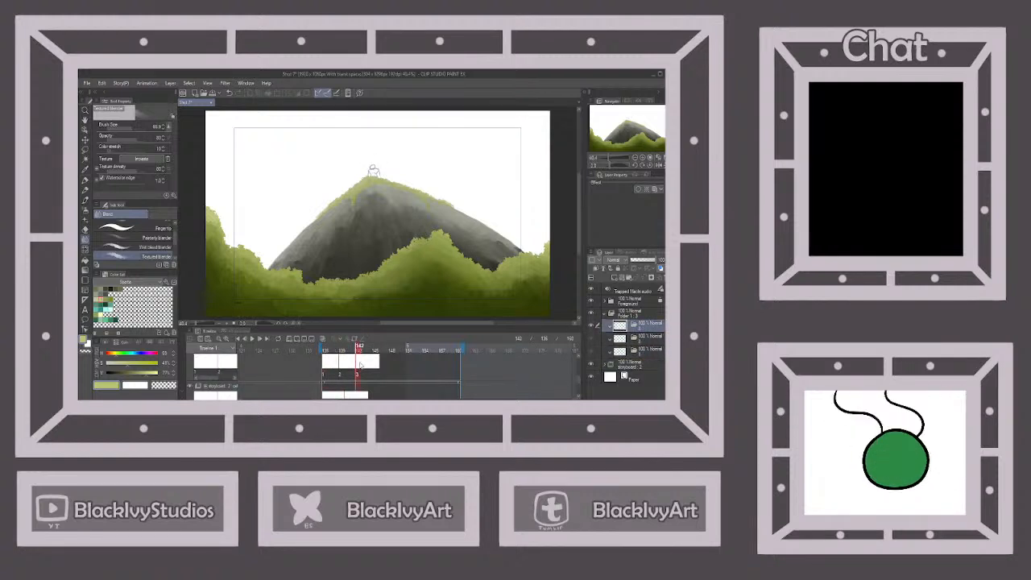
{"action": "left_click", "coordinate": [622, 278]}
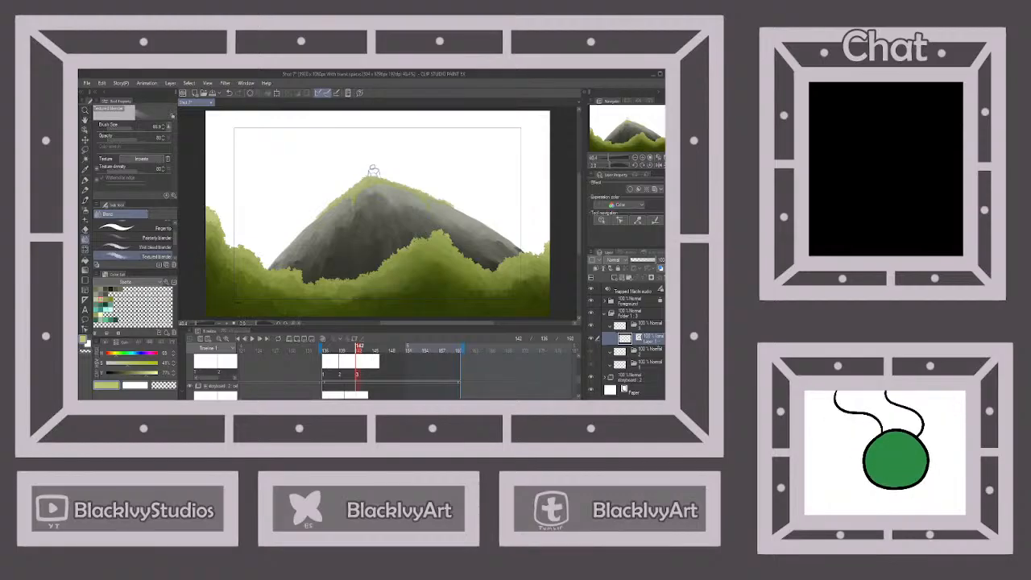
Set up the Line Art pen with black as the drawing color, and save the file.
{"action": "left_click", "coordinate": [85, 180]}
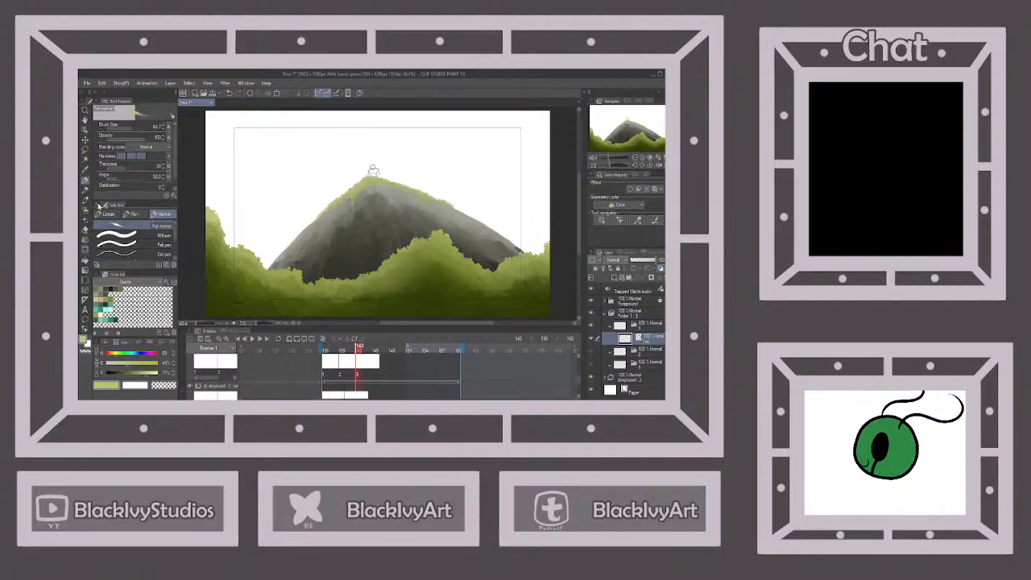
{"action": "left_click", "coordinate": [107, 213]}
{"action": "left_click", "coordinate": [138, 226]}
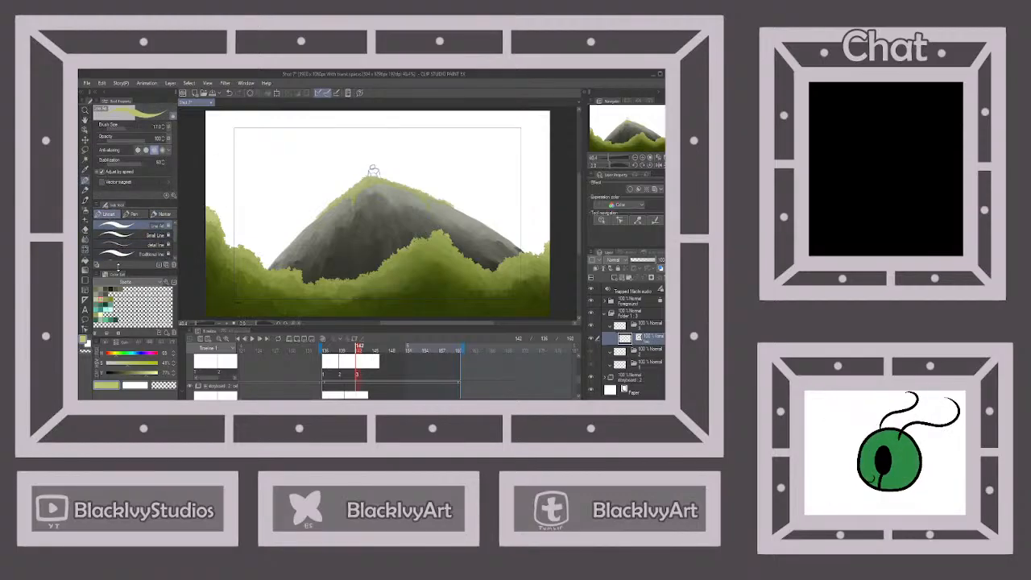
{"action": "scroll", "coordinate": [124, 281], "scroll_direction": "down", "scroll_amount": 3}
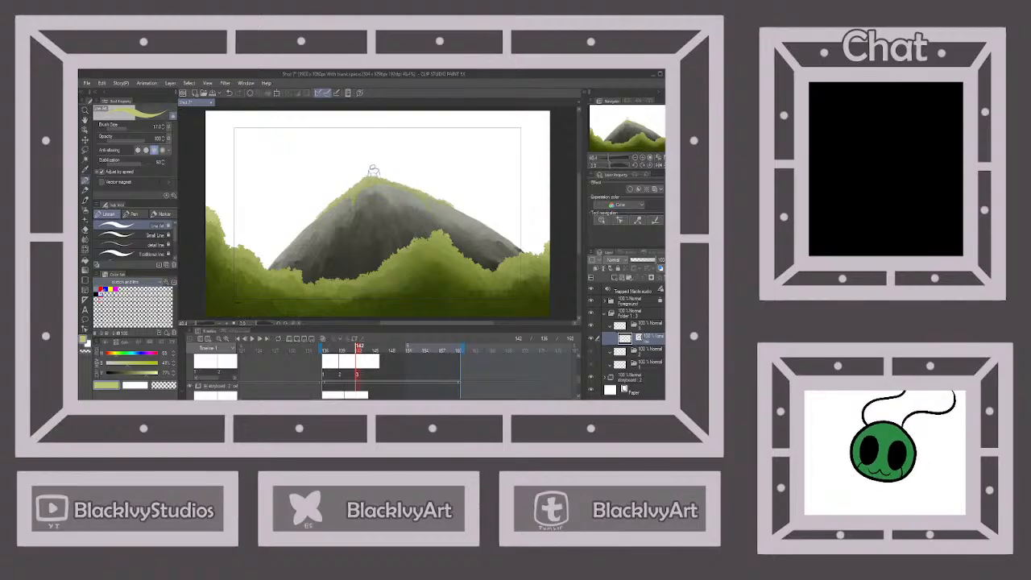
{"action": "left_click", "coordinate": [105, 282]}
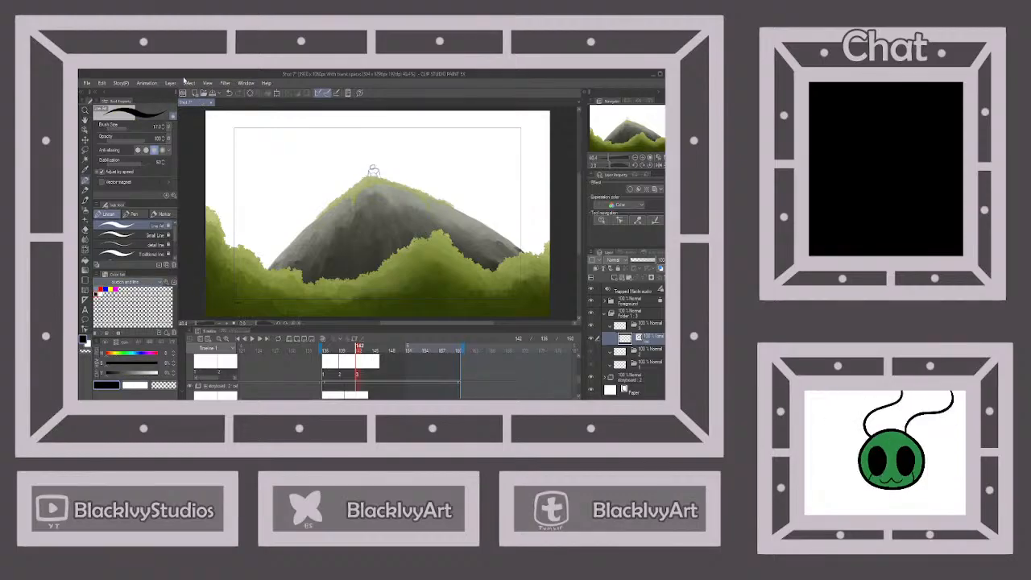
{"action": "left_click", "coordinate": [211, 94]}
Draw the figure's round head and upper shoulder line in black over the storyboard sketch at the mountain peak.
{"action": "scroll", "coordinate": [373, 170], "scroll_direction": "up", "scroll_amount": 5}
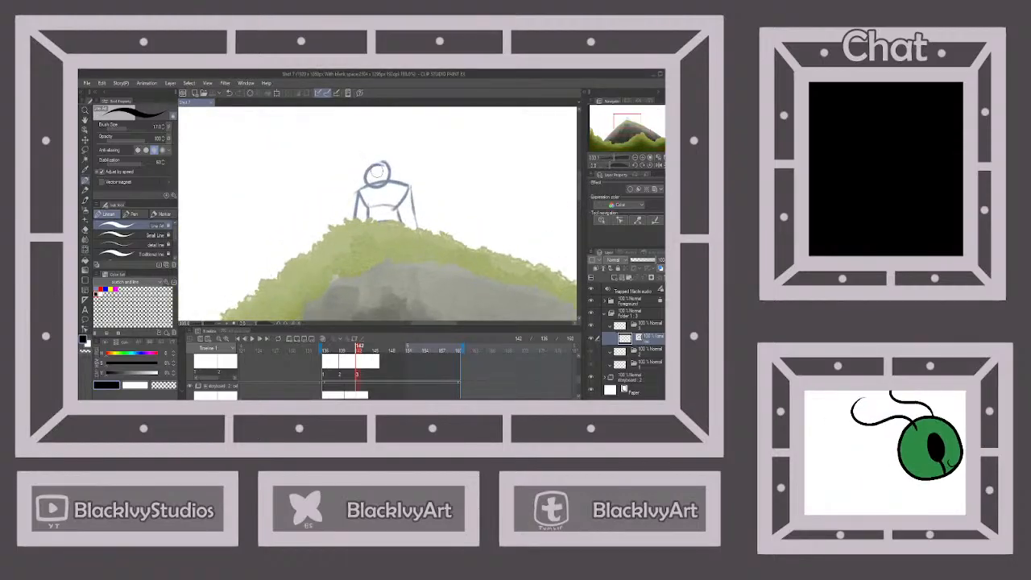
{"action": "scroll", "coordinate": [379, 174], "scroll_direction": "up", "scroll_amount": 3}
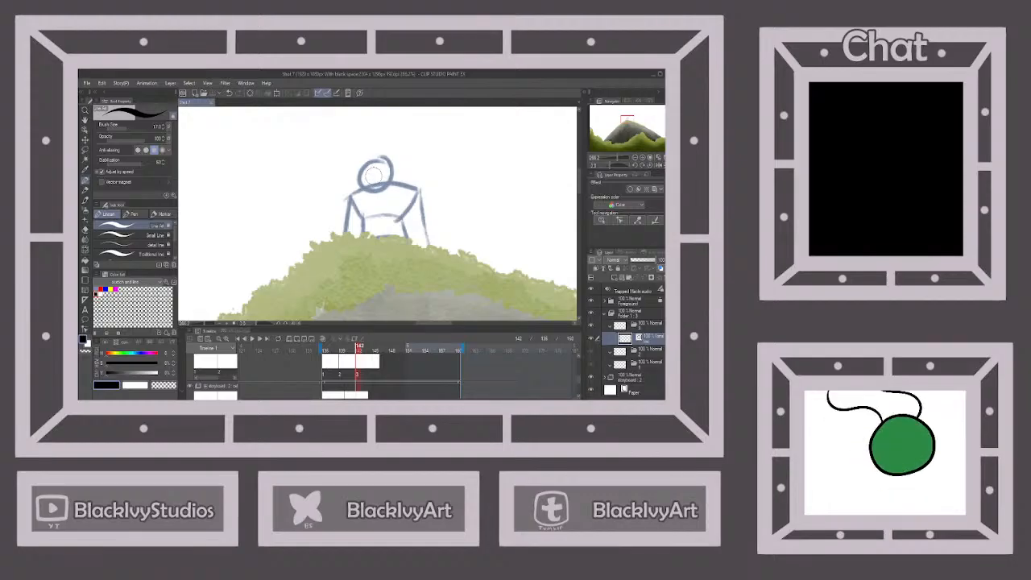
{"action": "mouse_move", "coordinate": [387, 165]}
{"action": "left_mouse_down"}
{"action": "mouse_move", "coordinate": [395, 178]}
{"action": "mouse_move", "coordinate": [372, 187]}
{"action": "left_mouse_up"}
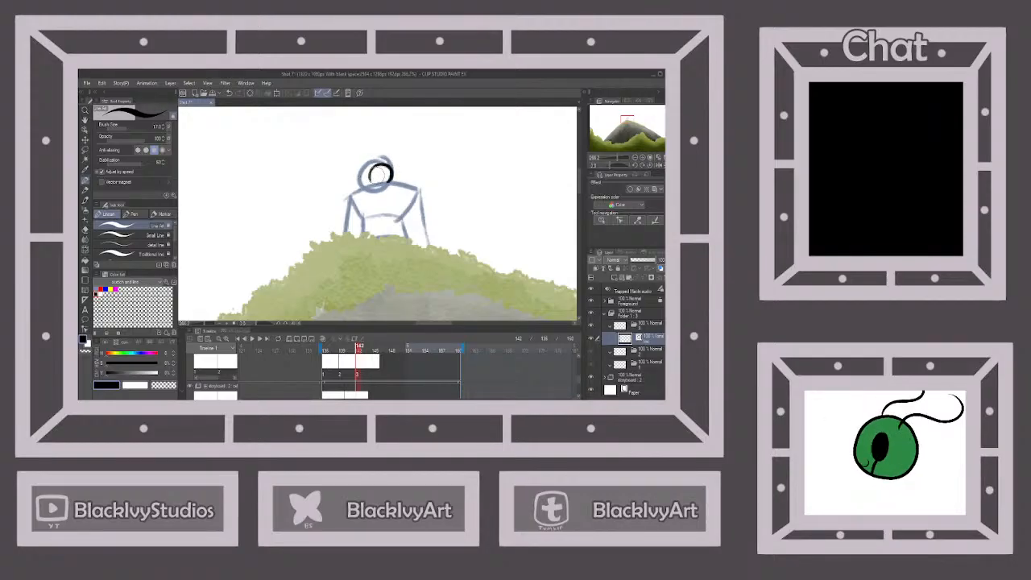
{"action": "key", "text": "ctrl+z"}
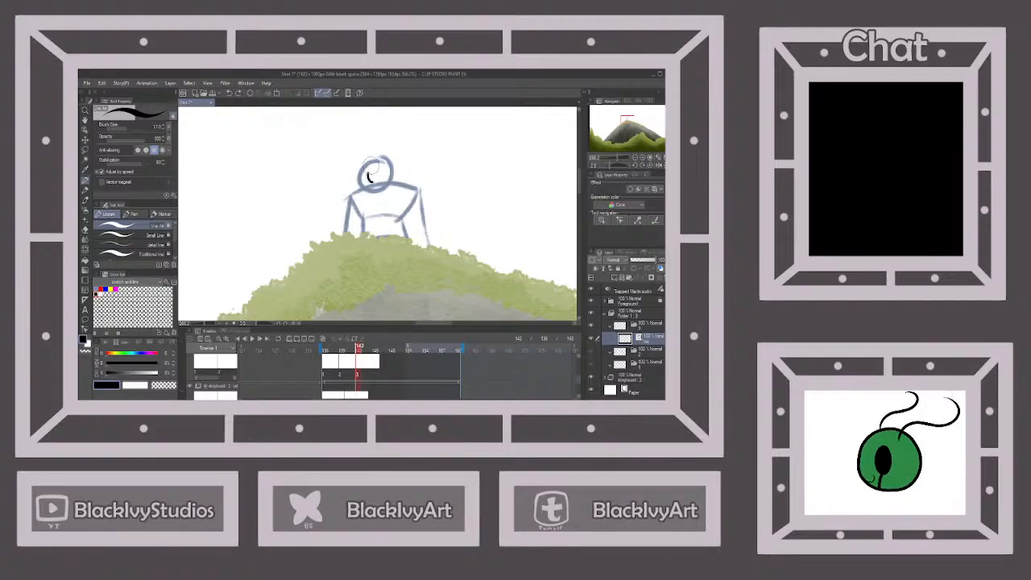
{"action": "left_click_drag", "start_coordinate": [385, 165], "coordinate": [390, 179]}
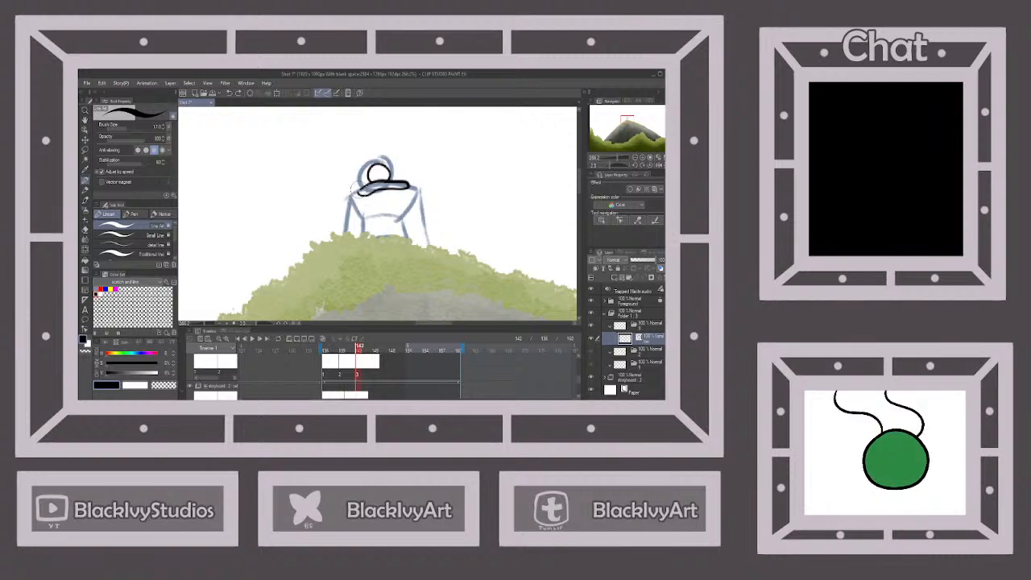
Draw the figure's shoulders, tapered torso, legs and both arms reaching down to the grass.
{"action": "mouse_move", "coordinate": [378, 174]}
{"action": "left_mouse_down"}
{"action": "mouse_move", "coordinate": [407, 175]}
{"action": "mouse_move", "coordinate": [420, 192]}
{"action": "mouse_move", "coordinate": [350, 195]}
{"action": "mouse_move", "coordinate": [377, 193]}
{"action": "mouse_move", "coordinate": [396, 216]}
{"action": "mouse_move", "coordinate": [389, 223]}
{"action": "left_mouse_up"}
{"action": "key", "text": "ctrl+z"}
{"action": "mouse_move", "coordinate": [414, 189]}
{"action": "left_mouse_down"}
{"action": "mouse_move", "coordinate": [384, 234]}
{"action": "mouse_move", "coordinate": [352, 195]}
{"action": "left_mouse_up"}
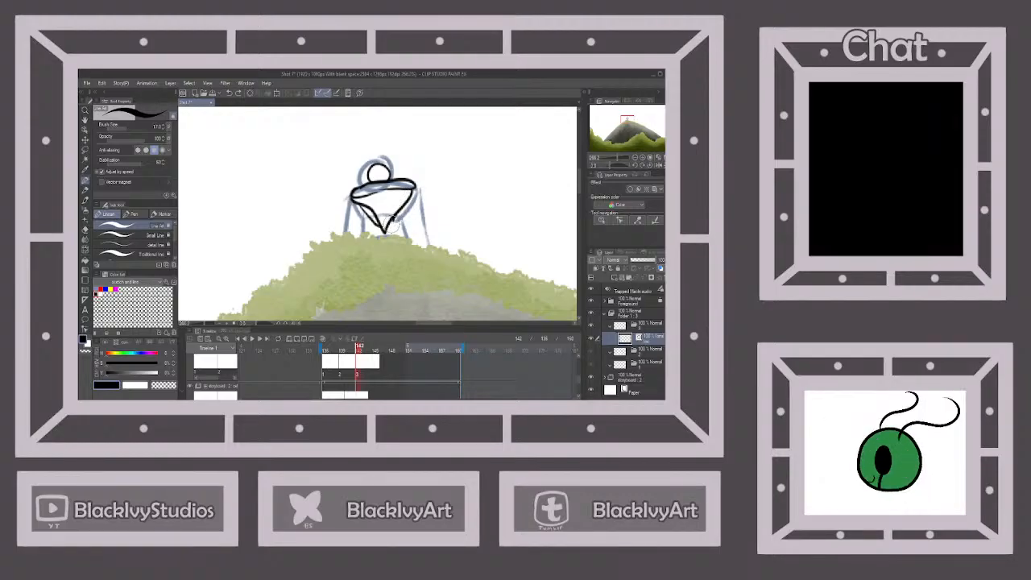
{"action": "left_click_drag", "start_coordinate": [380, 218], "coordinate": [364, 249]}
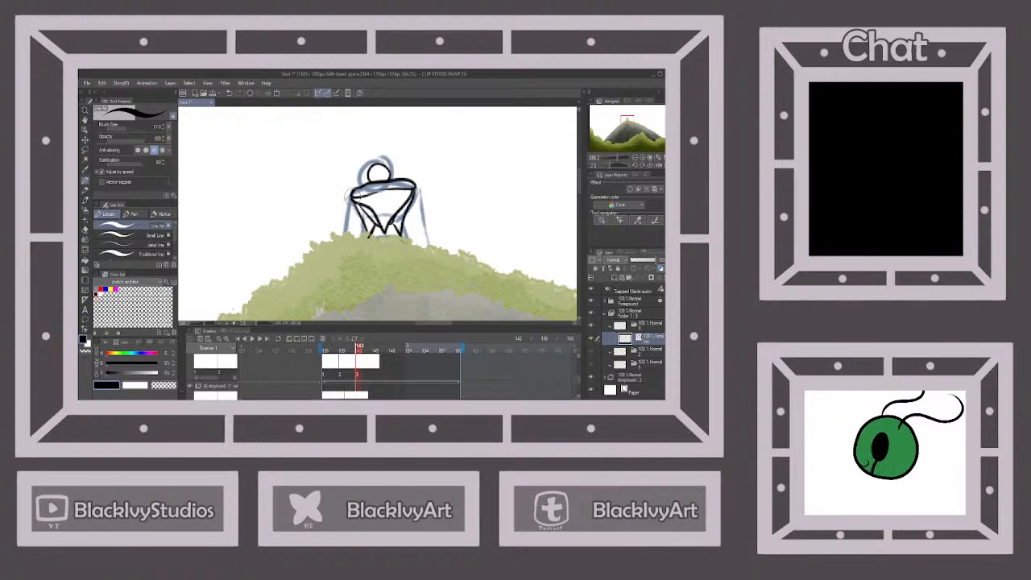
{"action": "left_click_drag", "start_coordinate": [412, 182], "coordinate": [414, 246]}
{"action": "key", "text": "ctrl+z"}
{"action": "left_click_drag", "start_coordinate": [415, 185], "coordinate": [413, 244]}
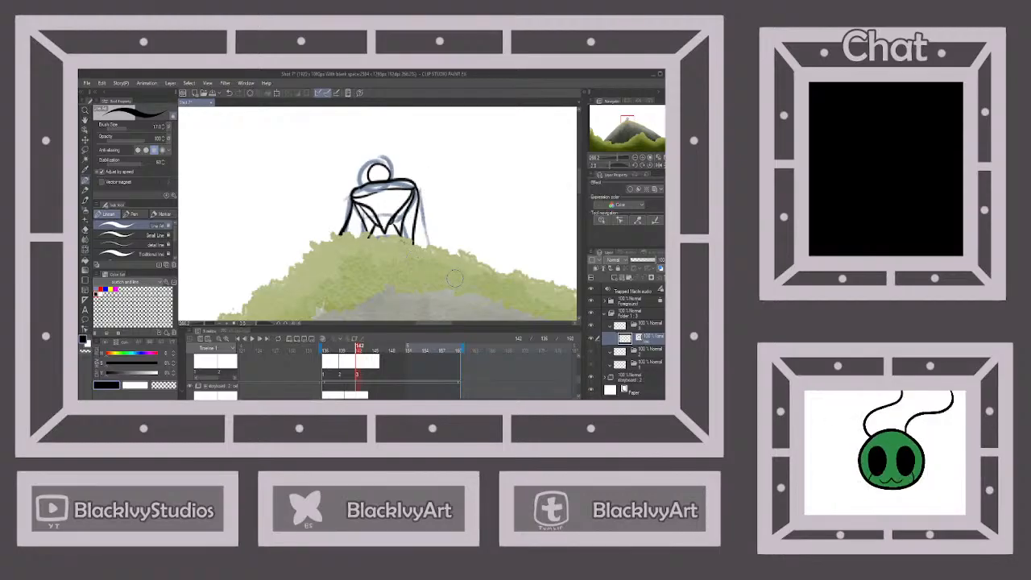
Lower the rough figure layer's opacity with the storyboard folder hidden, and add a new layer above the rough.
{"action": "left_click", "coordinate": [647, 260]}
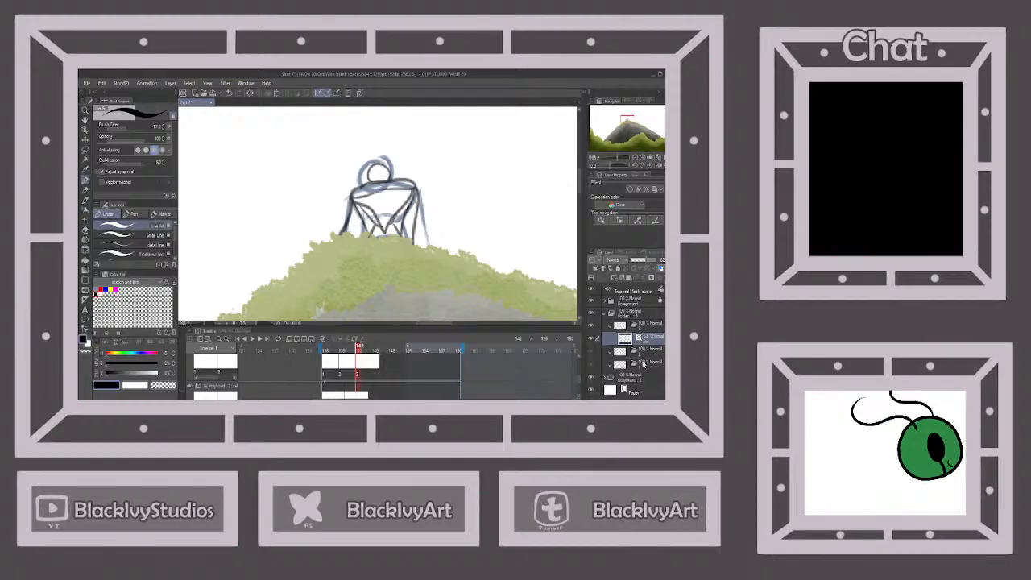
{"action": "left_click", "coordinate": [591, 377]}
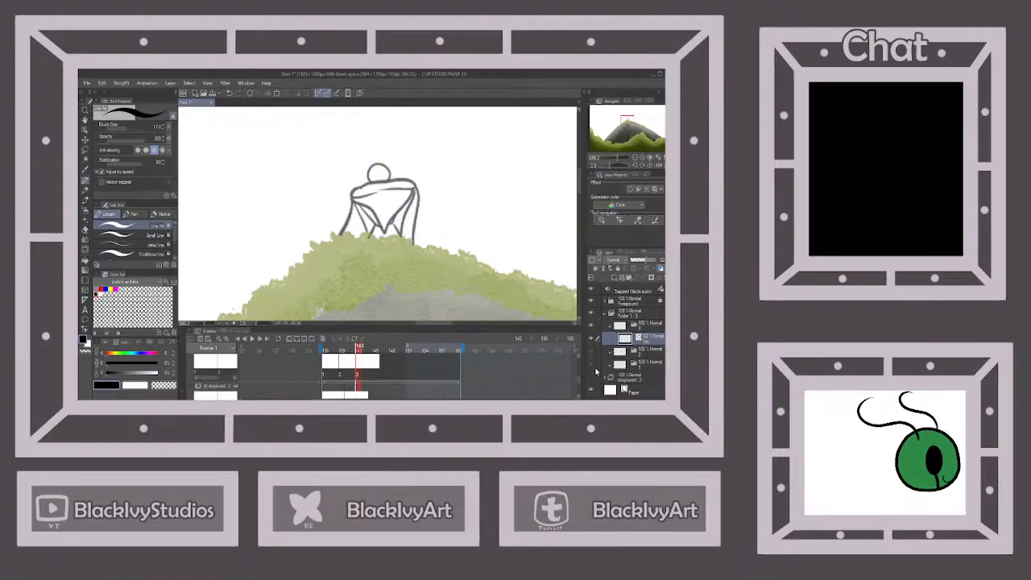
{"action": "left_click", "coordinate": [629, 279]}
{"action": "scroll", "coordinate": [385, 157], "scroll_direction": "up", "scroll_amount": 3}
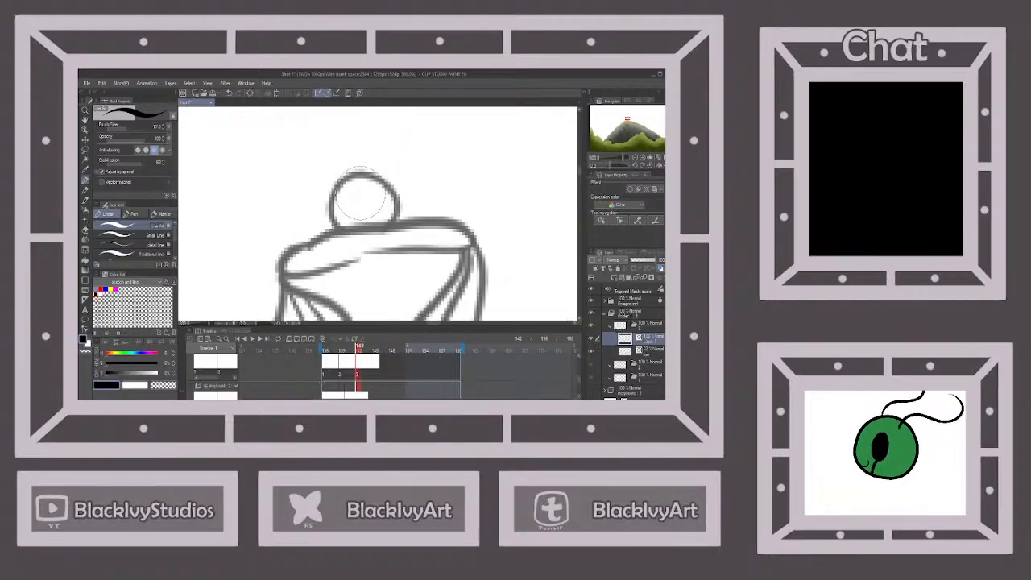
{"action": "mouse_move", "coordinate": [361, 192]}
{"action": "left_mouse_down"}
{"action": "mouse_move", "coordinate": [394, 194]}
{"action": "mouse_move", "coordinate": [394, 226]}
{"action": "left_mouse_up"}
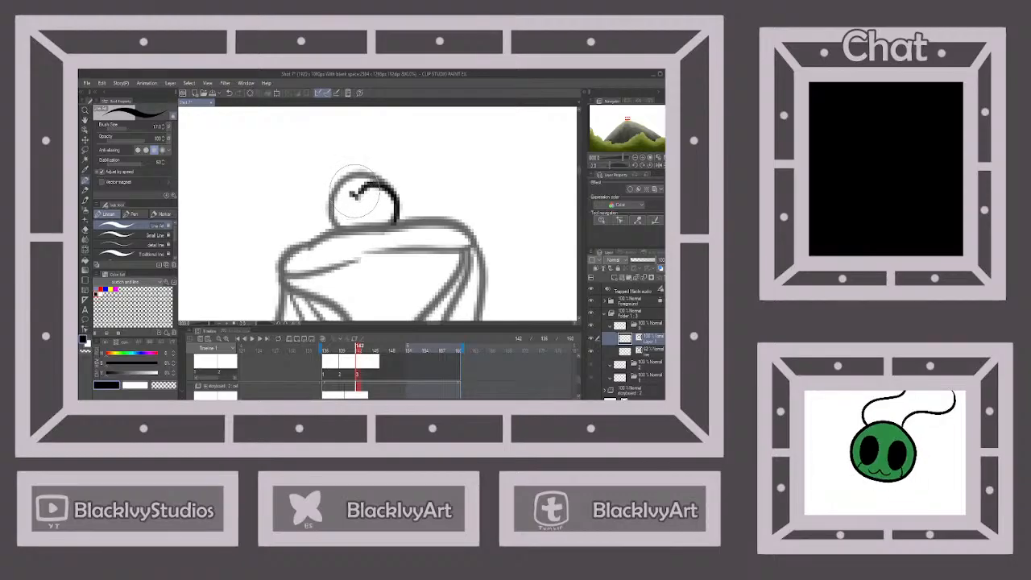
{"action": "mouse_move", "coordinate": [352, 186]}
{"action": "left_mouse_down"}
{"action": "mouse_move", "coordinate": [340, 197]}
{"action": "mouse_move", "coordinate": [343, 228]}
{"action": "left_mouse_up"}
{"action": "key", "text": "ctrl+z"}
{"action": "key", "text": "ctrl+z"}
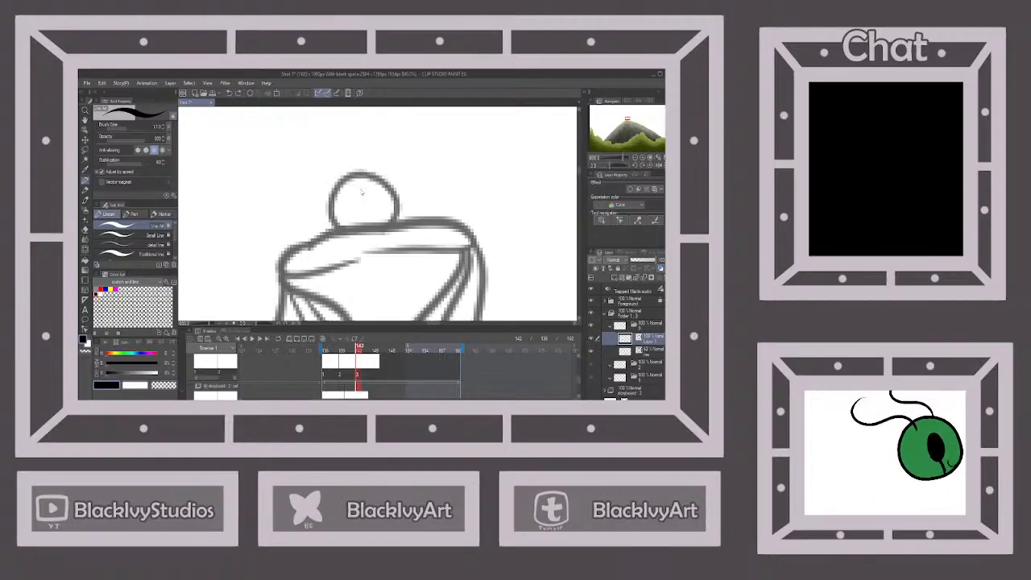
Try drawing the figure's head outline and swept, curling hair over the faded rough.
{"action": "mouse_move", "coordinate": [357, 185]}
{"action": "left_mouse_down"}
{"action": "mouse_move", "coordinate": [394, 190]}
{"action": "mouse_move", "coordinate": [398, 217]}
{"action": "left_mouse_up"}
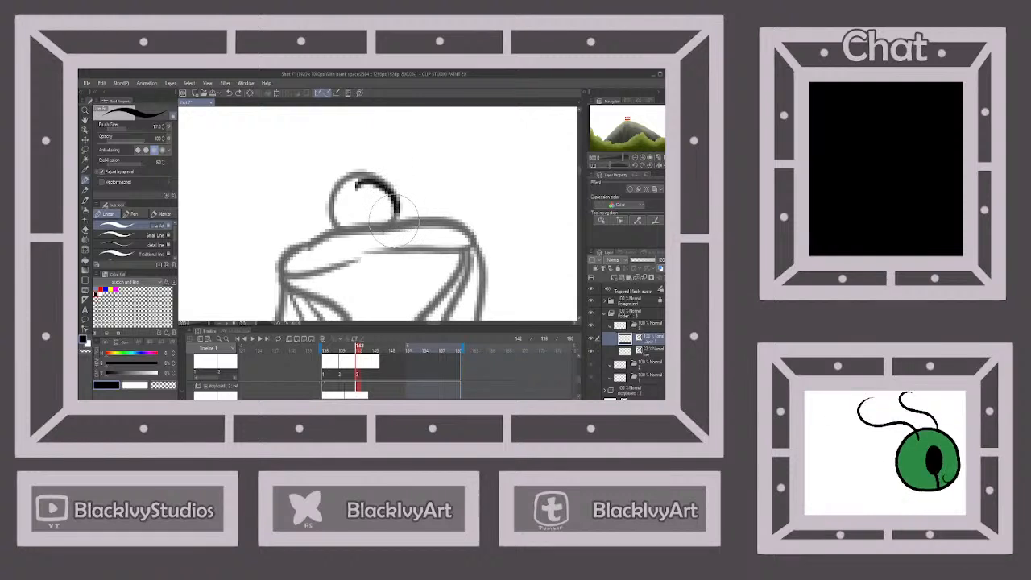
{"action": "mouse_move", "coordinate": [350, 187]}
{"action": "left_mouse_down"}
{"action": "mouse_move", "coordinate": [331, 204]}
{"action": "mouse_move", "coordinate": [340, 228]}
{"action": "left_mouse_up"}
{"action": "mouse_move", "coordinate": [352, 156]}
{"action": "left_mouse_down"}
{"action": "mouse_move", "coordinate": [395, 155]}
{"action": "mouse_move", "coordinate": [429, 185]}
{"action": "left_mouse_up"}
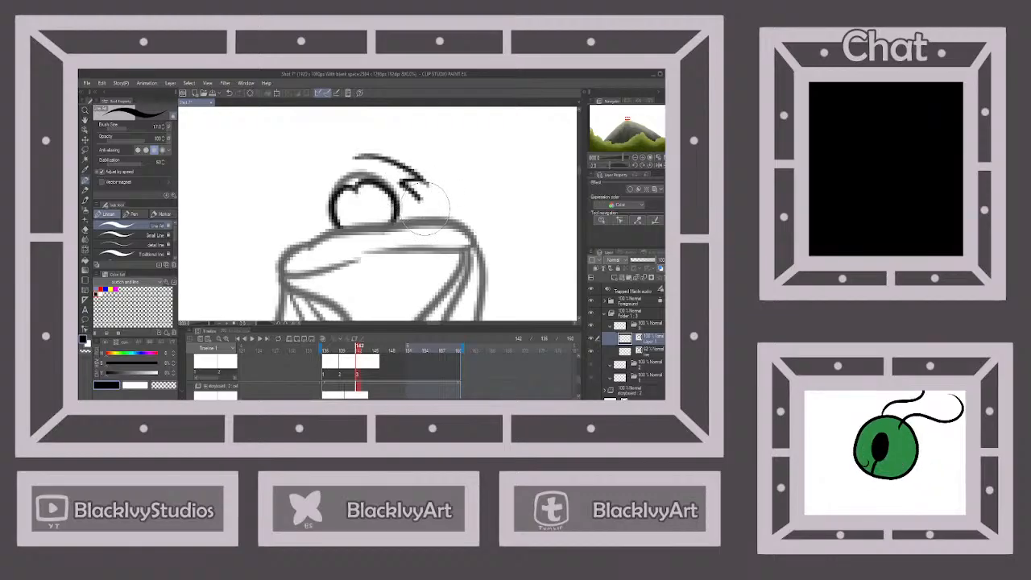
{"action": "key", "text": "ctrl+z"}
{"action": "mouse_move", "coordinate": [356, 158]}
{"action": "left_mouse_down"}
{"action": "mouse_move", "coordinate": [401, 164]}
{"action": "mouse_move", "coordinate": [428, 189]}
{"action": "mouse_move", "coordinate": [408, 186]}
{"action": "mouse_move", "coordinate": [428, 207]}
{"action": "left_mouse_up"}
{"action": "mouse_move", "coordinate": [387, 155]}
{"action": "left_mouse_down"}
{"action": "mouse_move", "coordinate": [372, 125]}
{"action": "mouse_move", "coordinate": [382, 135]}
{"action": "mouse_move", "coordinate": [367, 144]}
{"action": "mouse_move", "coordinate": [313, 143]}
{"action": "mouse_move", "coordinate": [294, 203]}
{"action": "mouse_move", "coordinate": [300, 223]}
{"action": "mouse_move", "coordinate": [285, 212]}
{"action": "mouse_move", "coordinate": [303, 233]}
{"action": "mouse_move", "coordinate": [324, 231]}
{"action": "left_mouse_up"}
{"action": "scroll", "coordinate": [469, 264], "scroll_direction": "down", "scroll_amount": 8}
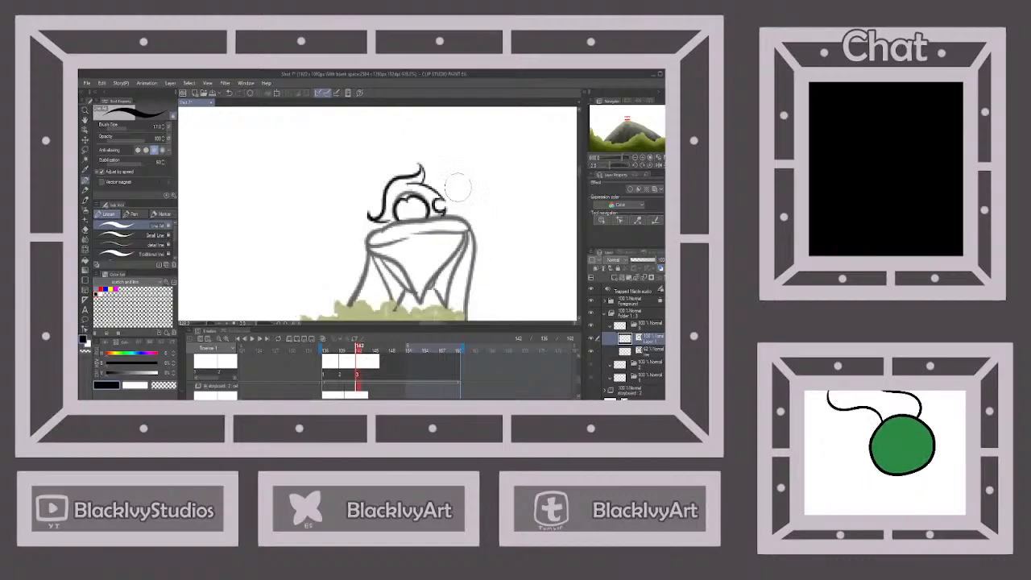
{"action": "scroll", "coordinate": [430, 146], "scroll_direction": "up", "scroll_amount": 3}
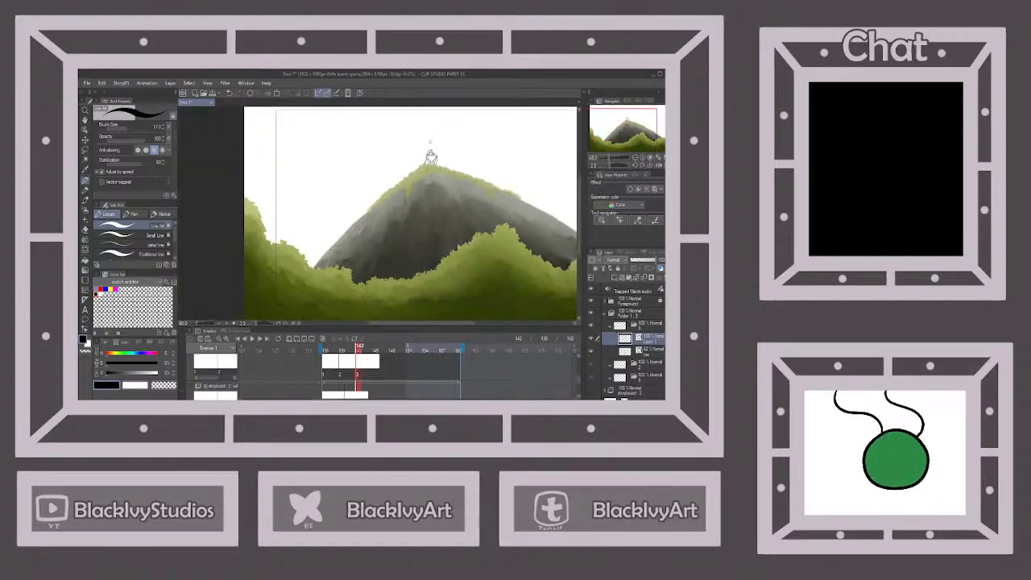
{"action": "scroll", "coordinate": [423, 122], "scroll_direction": "up", "scroll_amount": 5}
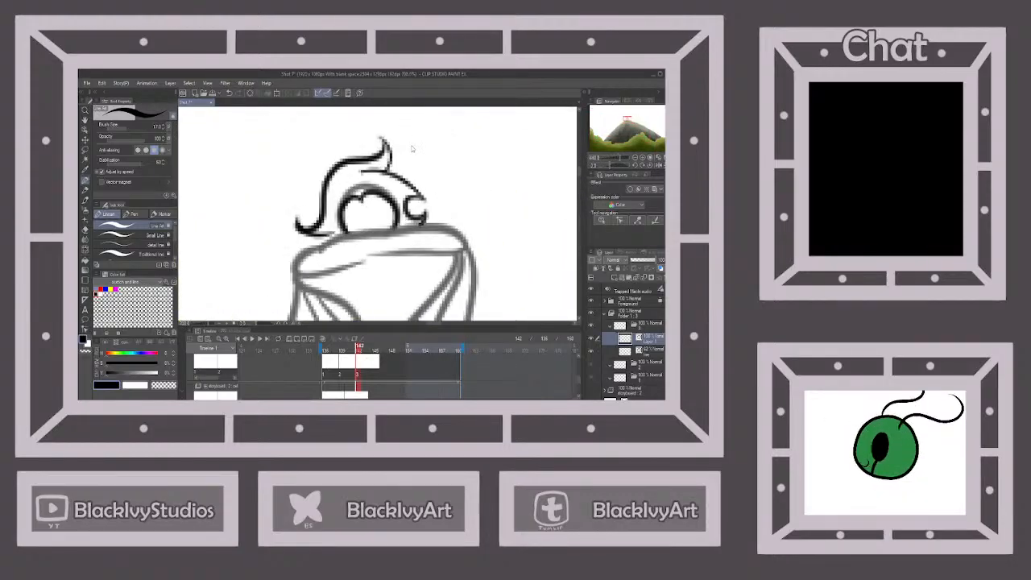
Undo all head and hair strokes on the new layer.
{"action": "key", "text": "ctrl+z"}
{"action": "key", "text": "ctrl+z"}
{"action": "key", "text": "ctrl+z"}
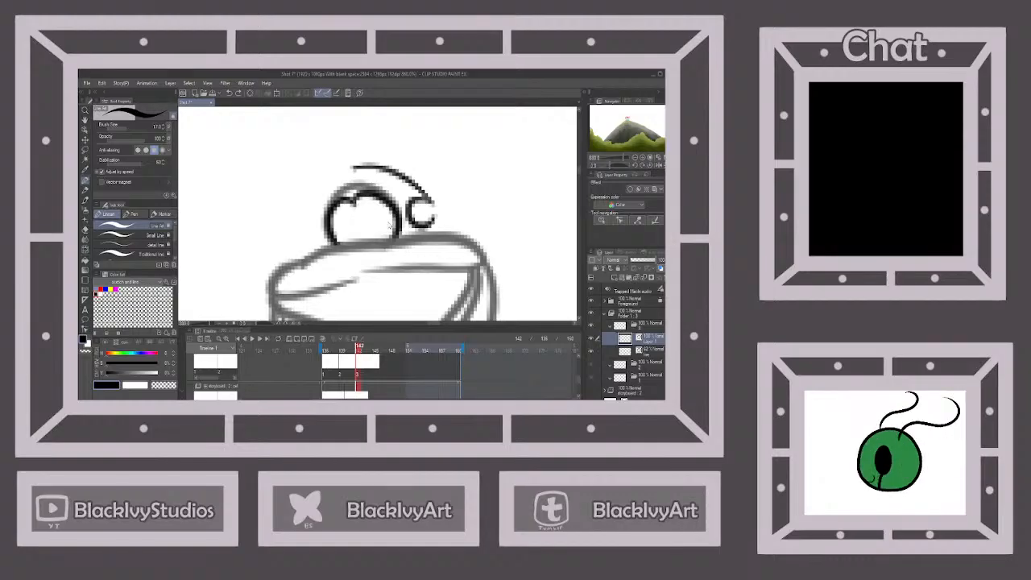
{"action": "key", "text": "ctrl+z"}
{"action": "key", "text": "ctrl+z"}
{"action": "key", "text": "ctrl+z"}
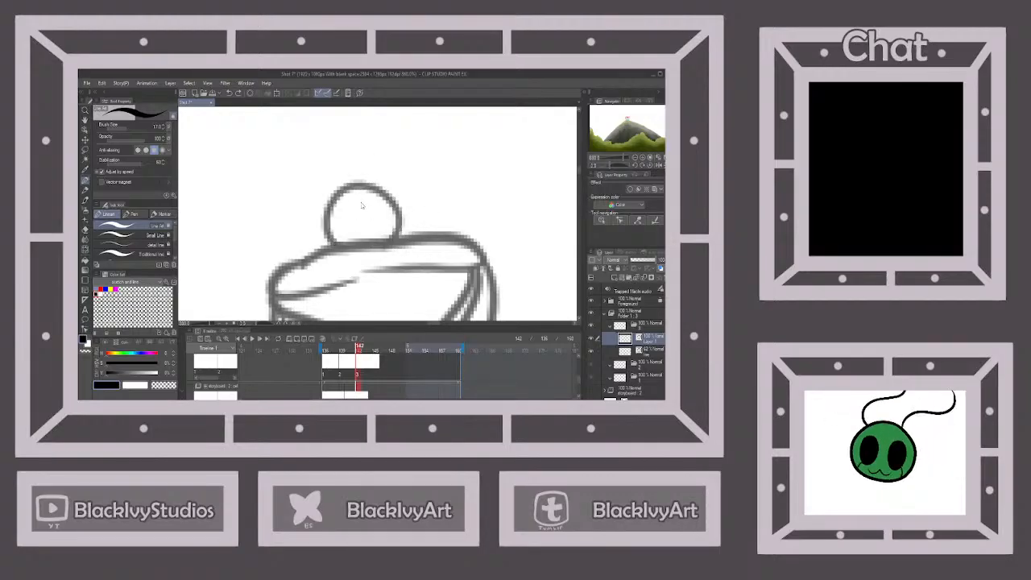
Draw the figure's heart-shaped hairline and face, then the swept hair with a forelock and curled ends around the rough head.
{"action": "mouse_move", "coordinate": [360, 209]}
{"action": "left_mouse_down"}
{"action": "mouse_move", "coordinate": [383, 199]}
{"action": "mouse_move", "coordinate": [394, 238]}
{"action": "left_mouse_up"}
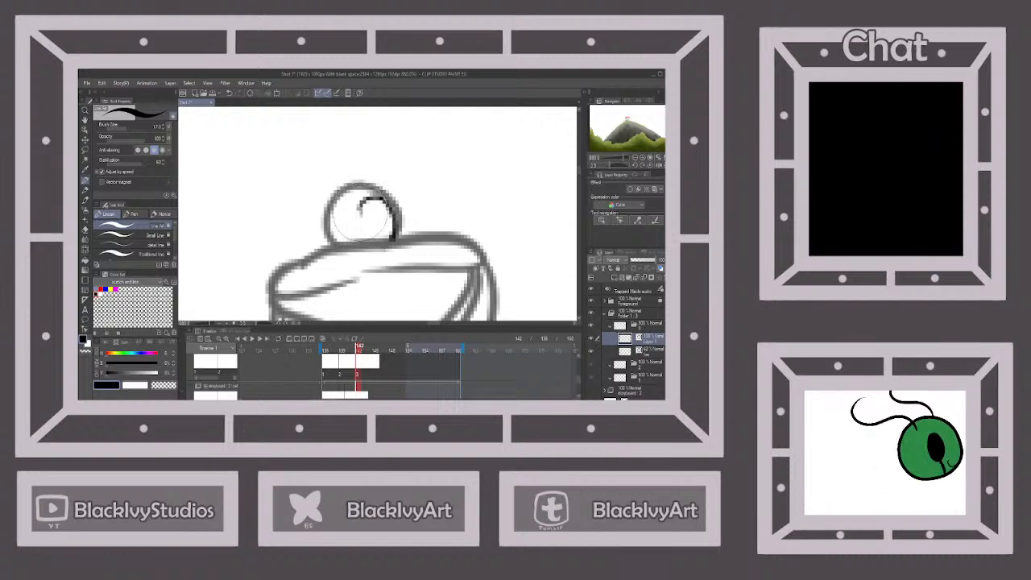
{"action": "mouse_move", "coordinate": [339, 201]}
{"action": "left_mouse_down"}
{"action": "mouse_move", "coordinate": [328, 219]}
{"action": "mouse_move", "coordinate": [355, 243]}
{"action": "left_mouse_up"}
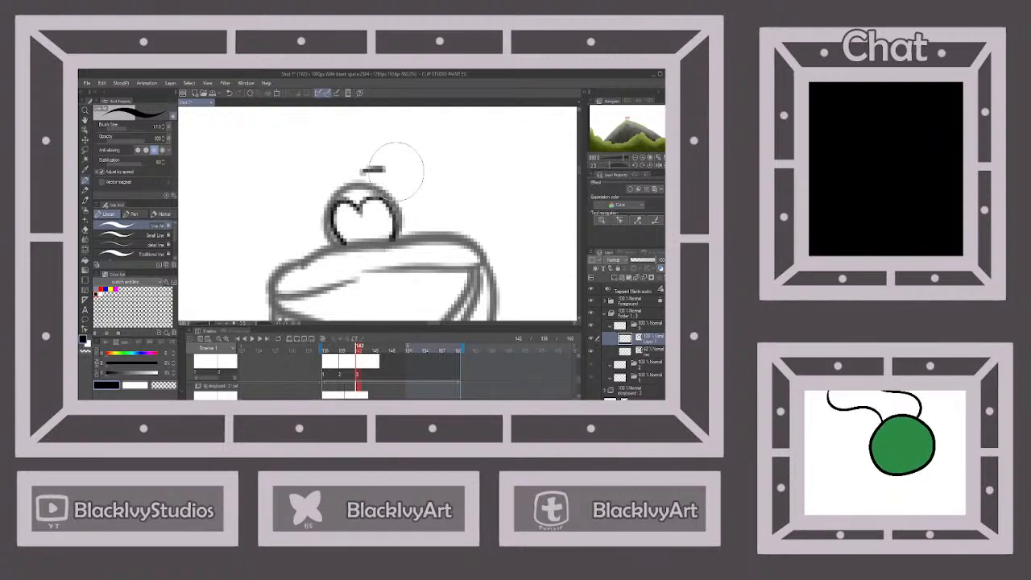
{"action": "mouse_move", "coordinate": [366, 171]}
{"action": "left_mouse_down"}
{"action": "mouse_move", "coordinate": [428, 213]}
{"action": "mouse_move", "coordinate": [411, 203]}
{"action": "mouse_move", "coordinate": [405, 227]}
{"action": "mouse_move", "coordinate": [416, 232]}
{"action": "mouse_move", "coordinate": [428, 219]}
{"action": "mouse_move", "coordinate": [418, 207]}
{"action": "left_mouse_up"}
{"action": "mouse_move", "coordinate": [389, 162]}
{"action": "left_mouse_down"}
{"action": "mouse_move", "coordinate": [380, 139]}
{"action": "mouse_move", "coordinate": [385, 149]}
{"action": "mouse_move", "coordinate": [317, 188]}
{"action": "left_mouse_up"}
{"action": "key", "text": "ctrl+z"}
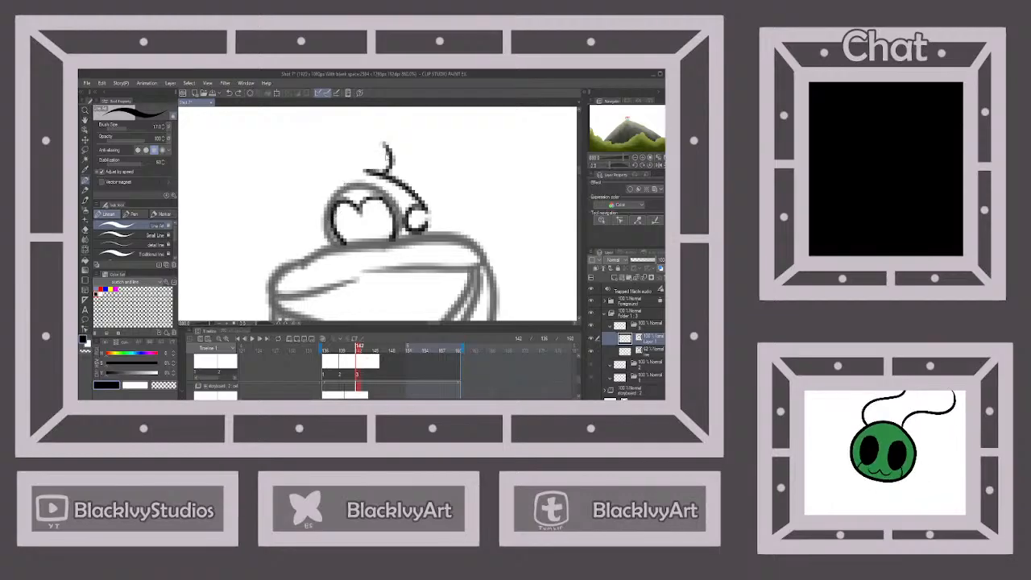
{"action": "mouse_move", "coordinate": [388, 158]}
{"action": "left_mouse_down"}
{"action": "mouse_move", "coordinate": [356, 164]}
{"action": "mouse_move", "coordinate": [300, 208]}
{"action": "mouse_move", "coordinate": [299, 230]}
{"action": "mouse_move", "coordinate": [286, 211]}
{"action": "left_mouse_up"}
{"action": "mouse_move", "coordinate": [296, 227]}
{"action": "left_mouse_down"}
{"action": "mouse_move", "coordinate": [321, 236]}
{"action": "mouse_move", "coordinate": [312, 259]}
{"action": "left_mouse_up"}
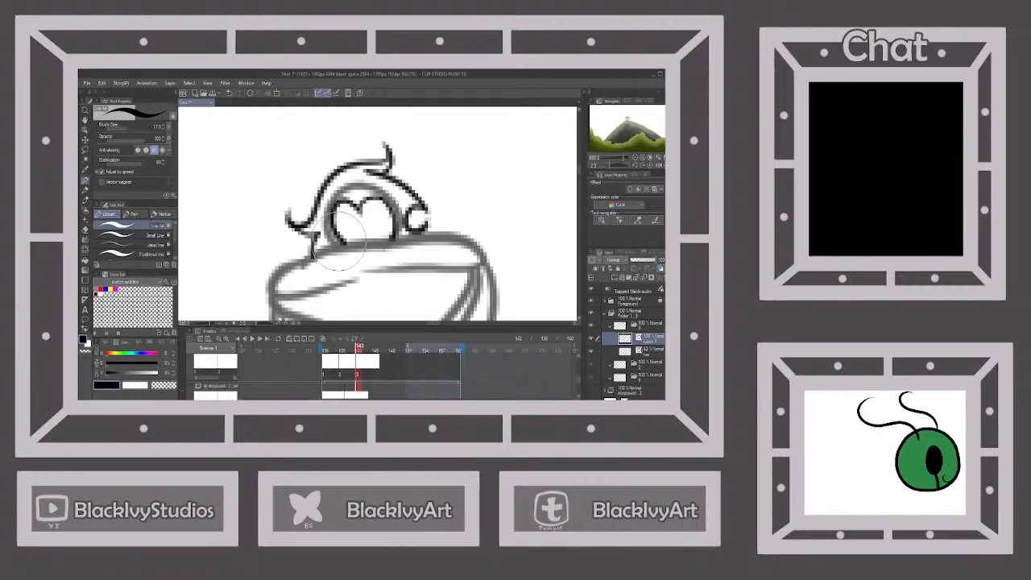
{"action": "scroll", "coordinate": [414, 184], "scroll_direction": "down", "scroll_amount": 10}
{"action": "scroll", "coordinate": [420, 127], "scroll_direction": "down", "scroll_amount": 3}
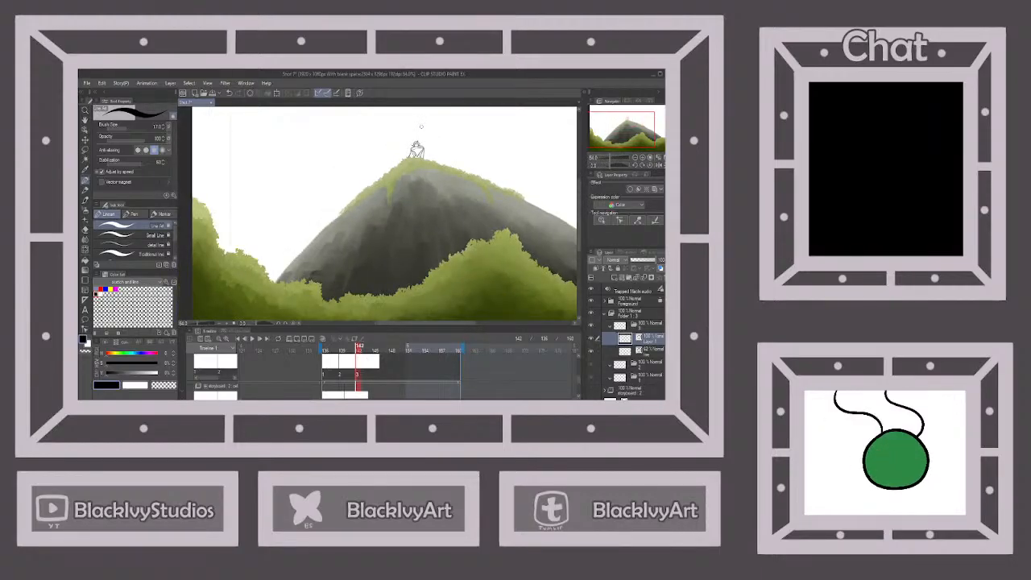
Erase the rough head circle from the faded rough layer inside the new hair outline.
{"action": "left_click", "coordinate": [645, 351]}
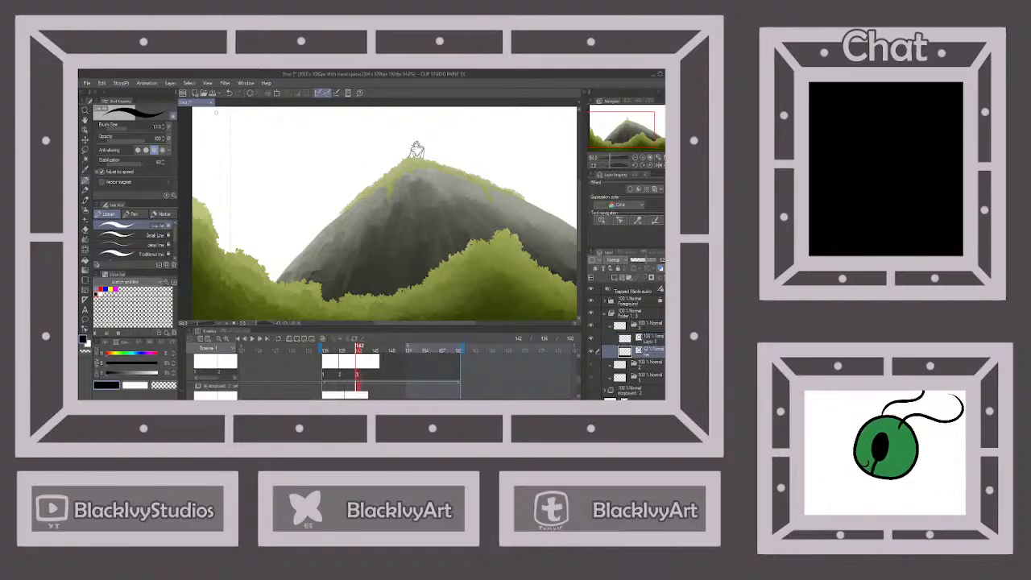
{"action": "left_click", "coordinate": [86, 230]}
{"action": "scroll", "coordinate": [438, 123], "scroll_direction": "up", "scroll_amount": 2}
{"action": "scroll", "coordinate": [437, 124], "scroll_direction": "up", "scroll_amount": 3}
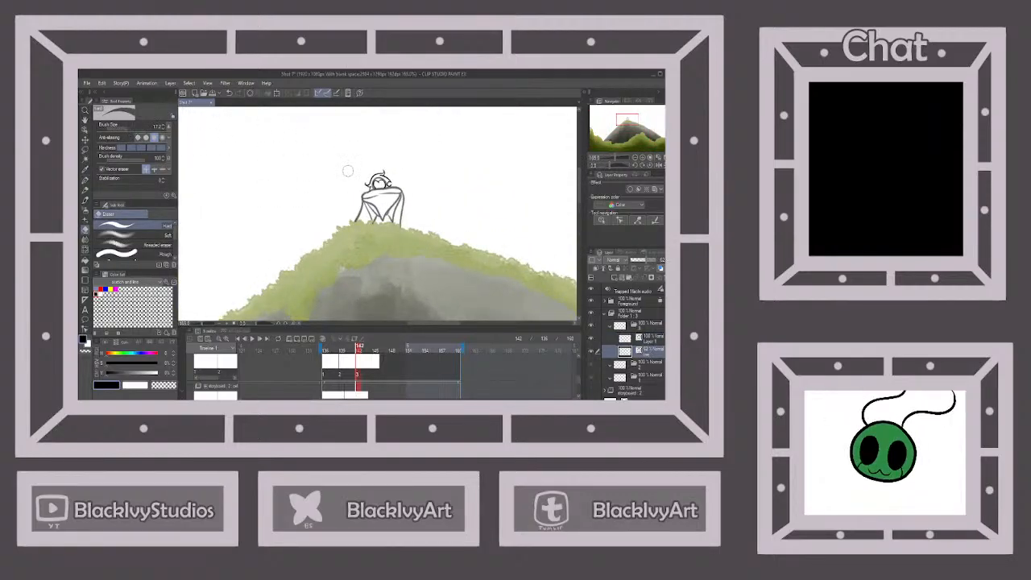
{"action": "scroll", "coordinate": [387, 157], "scroll_direction": "up", "scroll_amount": 5}
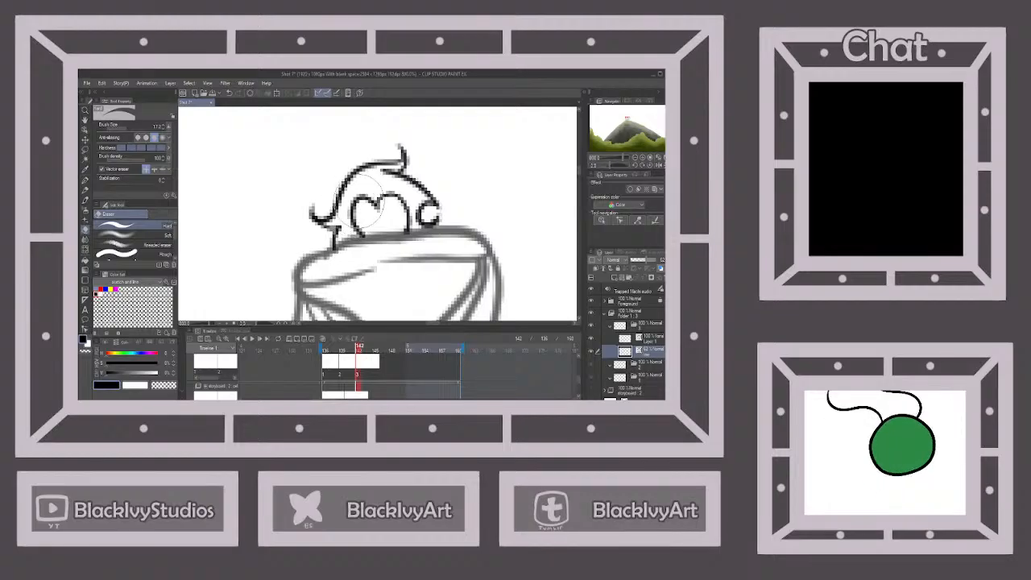
Restore the rough body layer to full opacity and merge the head and hair layer into it.
{"action": "scroll", "coordinate": [383, 143], "scroll_direction": "down", "scroll_amount": 6}
{"action": "scroll", "coordinate": [384, 144], "scroll_direction": "down", "scroll_amount": 6}
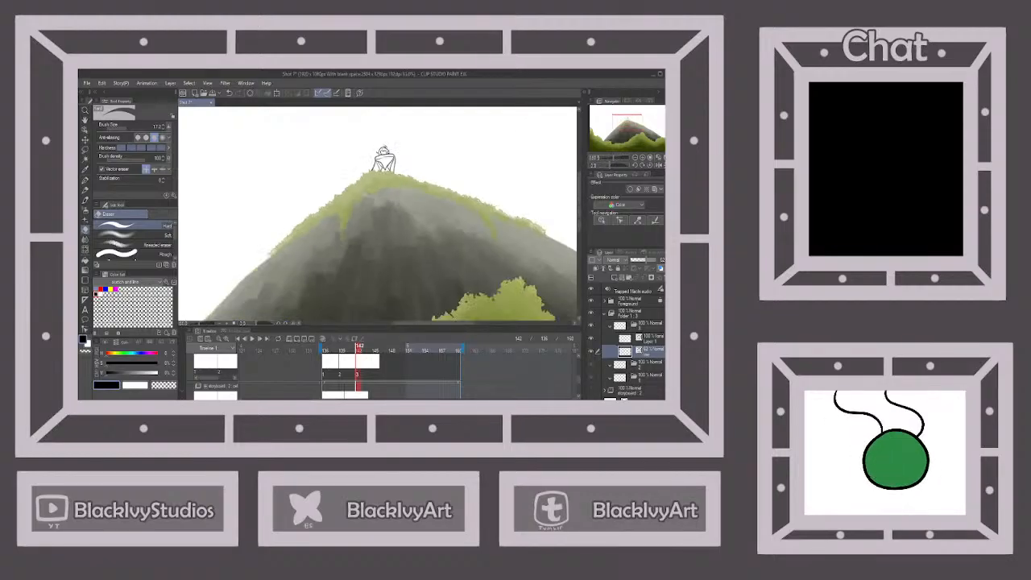
{"action": "left_click_drag", "start_coordinate": [649, 262], "coordinate": [664, 262]}
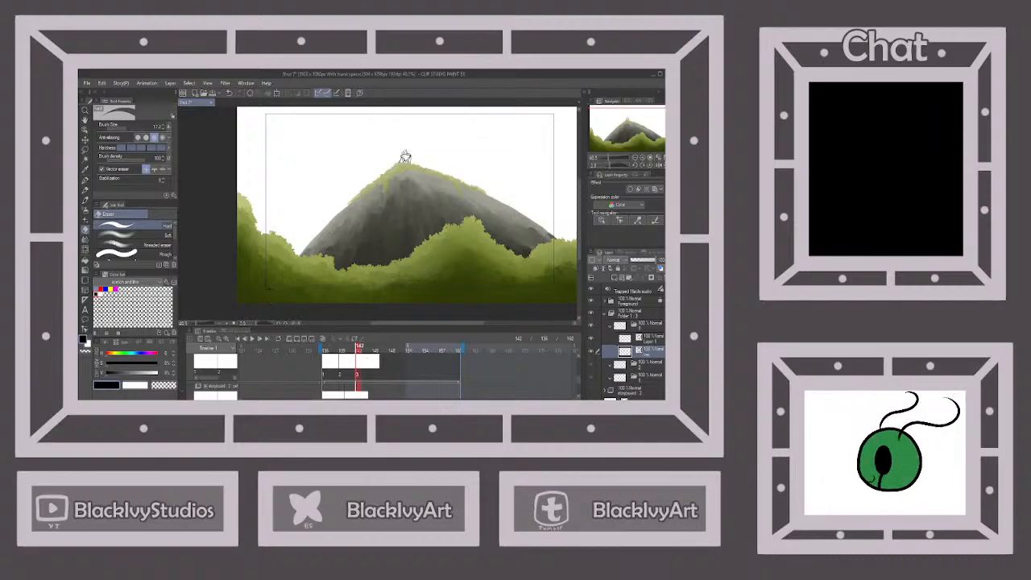
{"action": "left_click", "coordinate": [656, 339]}
{"action": "left_click", "coordinate": [644, 278]}
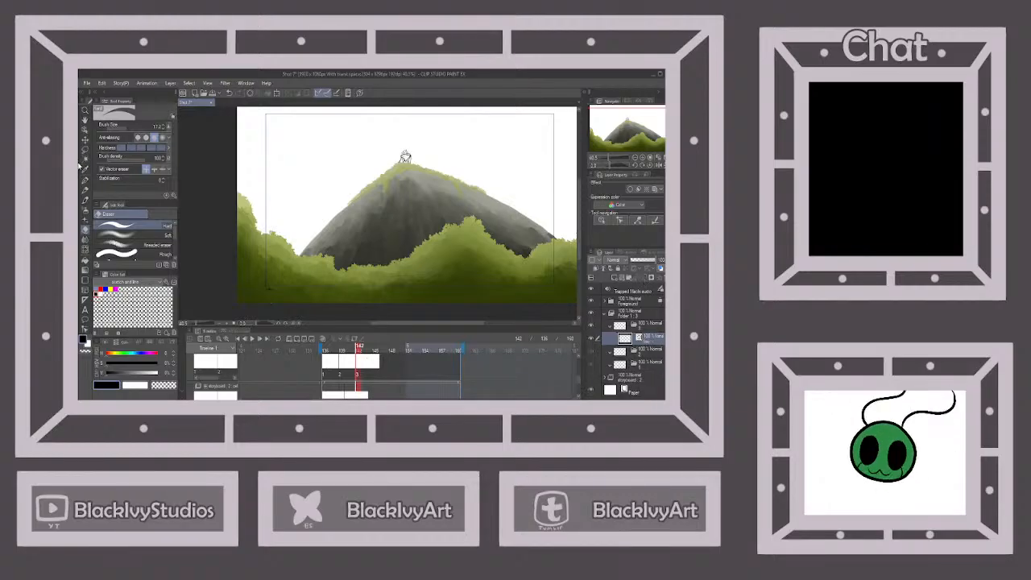
Add line strokes to the figure's legs beneath the torso, above the grass.
{"action": "left_click", "coordinate": [83, 179]}
{"action": "scroll", "coordinate": [394, 171], "scroll_direction": "up", "scroll_amount": 6}
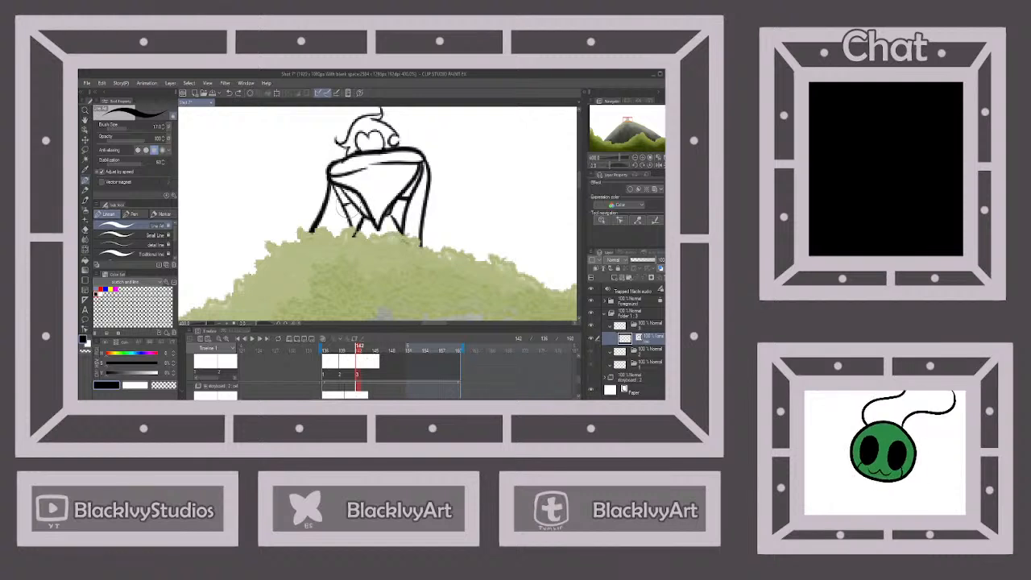
{"action": "left_click_drag", "start_coordinate": [406, 198], "coordinate": [391, 228]}
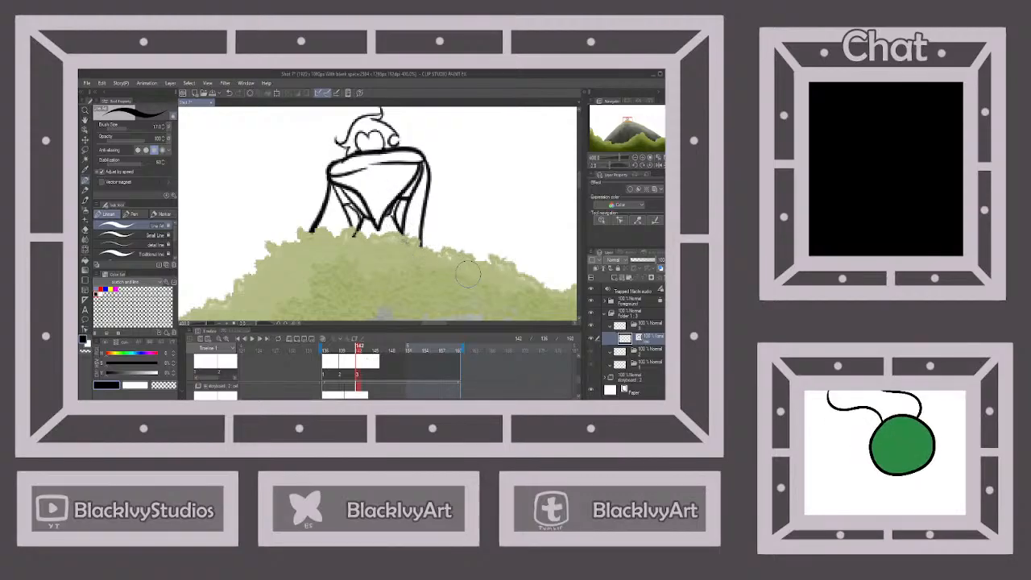
{"action": "scroll", "coordinate": [351, 163], "scroll_direction": "down", "scroll_amount": 7}
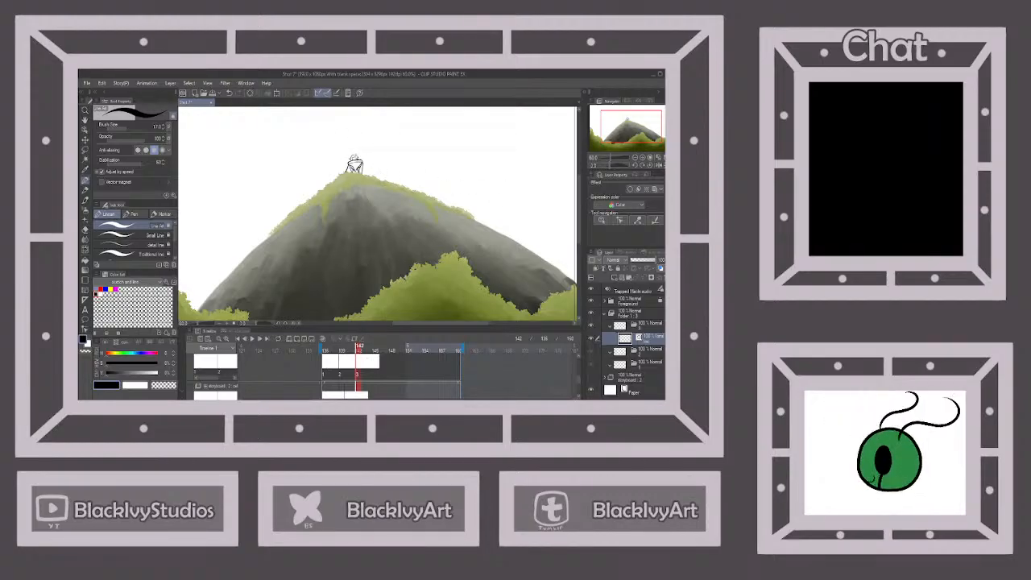
Copy the finished figure line layer from cel 3 into cel 2.
{"action": "left_click", "coordinate": [611, 327]}
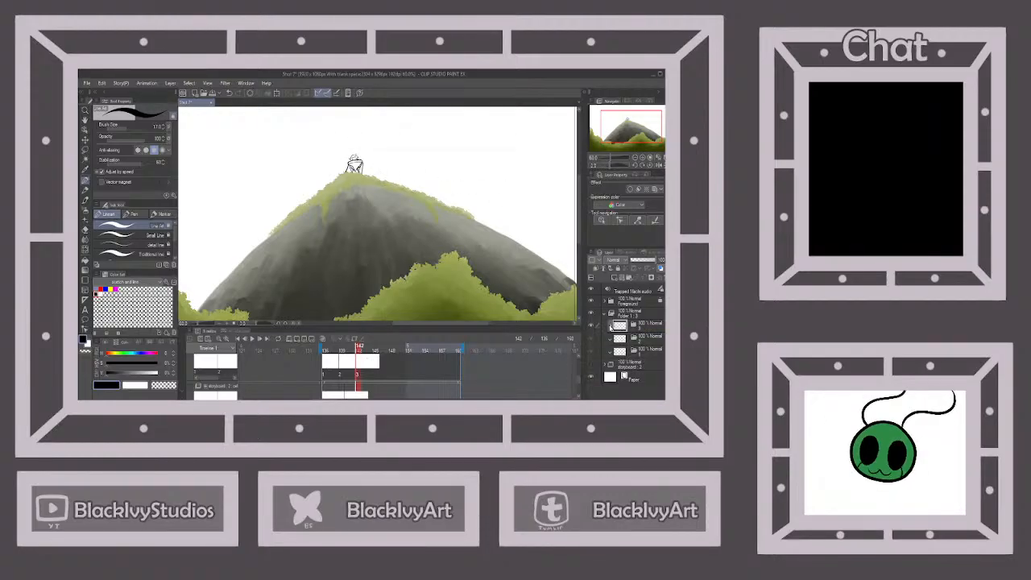
{"action": "left_click", "coordinate": [612, 326]}
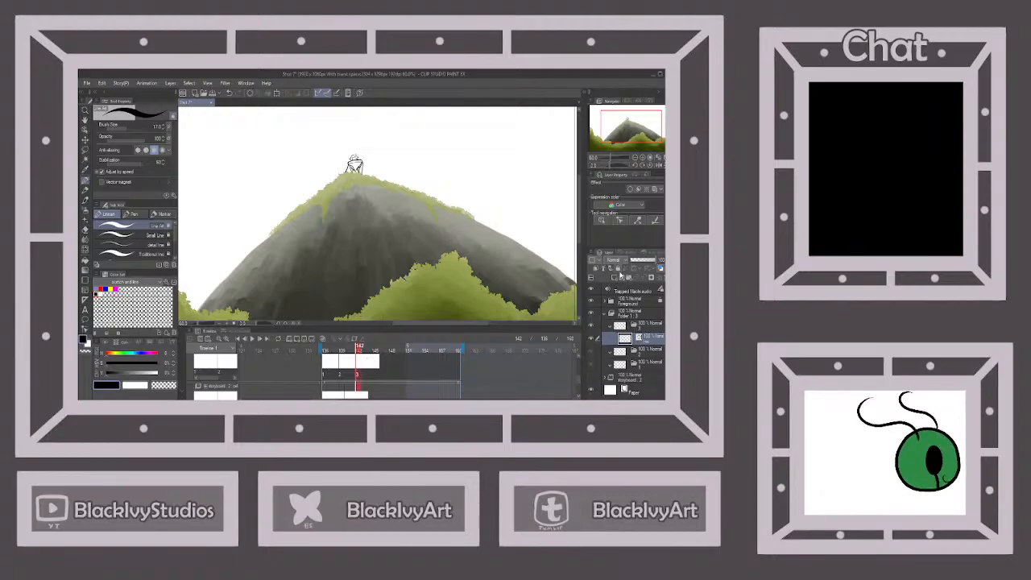
{"action": "left_click", "coordinate": [646, 355]}
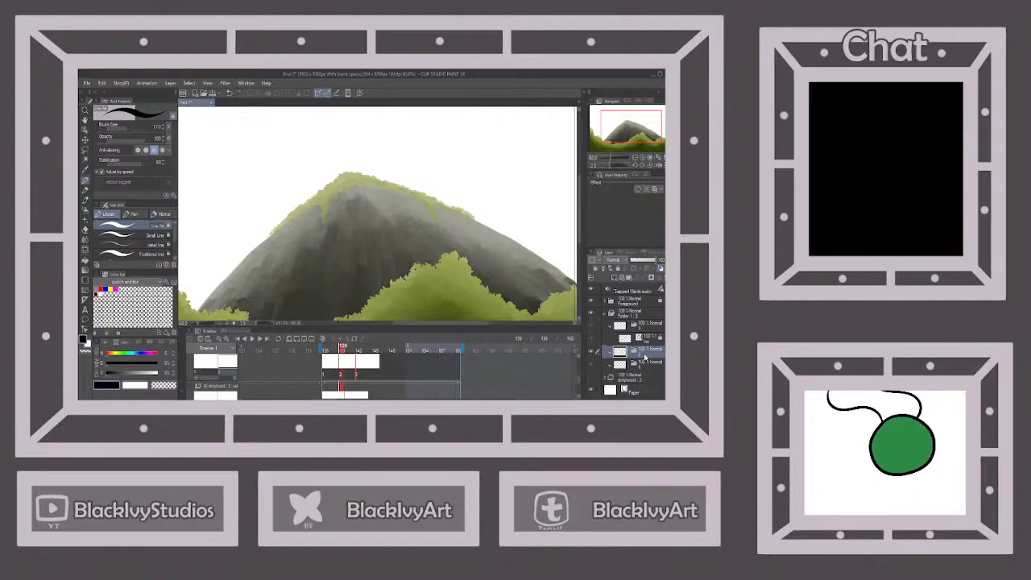
{"action": "key", "text": "ctrl+v"}
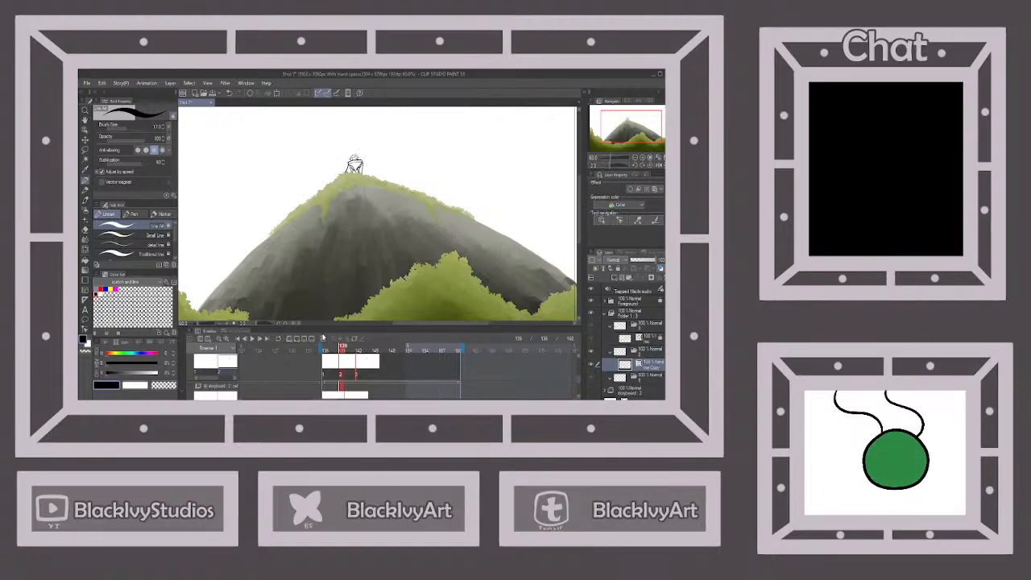
Move the copied figure in cel 2 downward so its lower body sits behind the grassy mountaintop.
{"action": "left_click", "coordinate": [85, 139]}
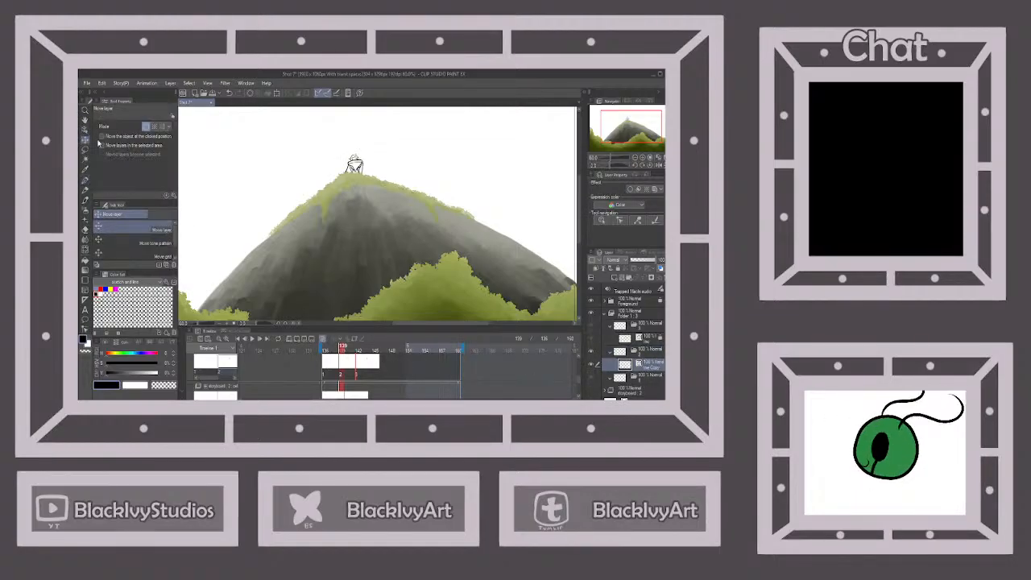
{"action": "scroll", "coordinate": [368, 174], "scroll_direction": "up", "scroll_amount": 1}
{"action": "scroll", "coordinate": [369, 174], "scroll_direction": "up", "scroll_amount": 1}
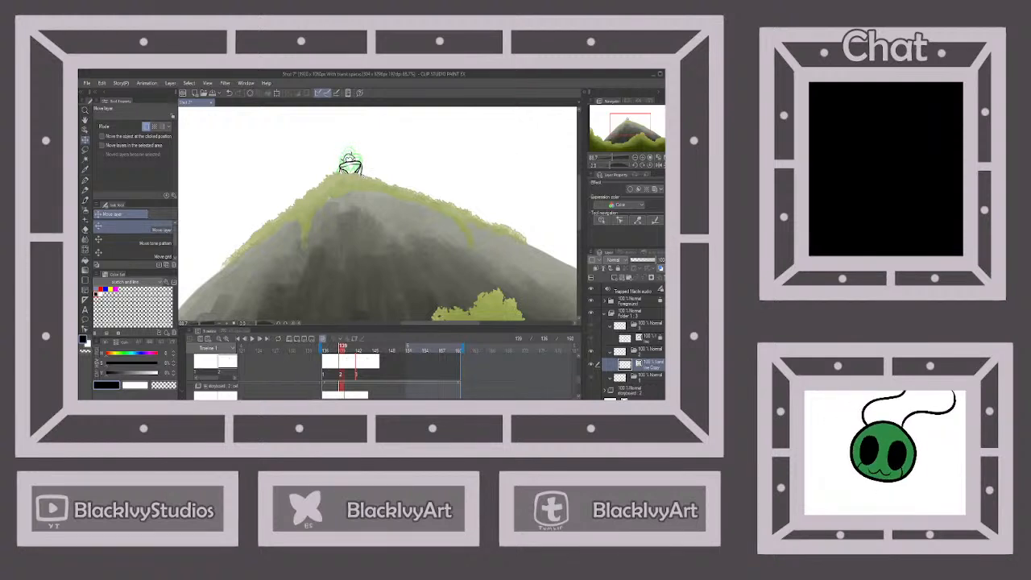
{"action": "left_click_drag", "start_coordinate": [361, 174], "coordinate": [362, 175]}
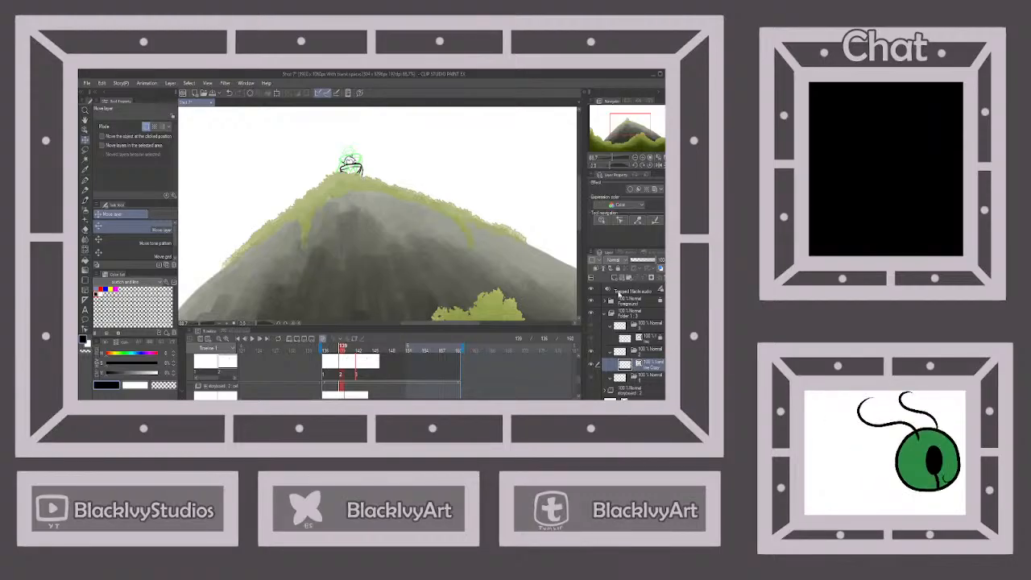
Play back the animation and compare cels 1 and 2 to check the figure's rising motion.
{"action": "left_click", "coordinate": [611, 352]}
{"action": "left_click", "coordinate": [611, 326]}
{"action": "left_click", "coordinate": [642, 352]}
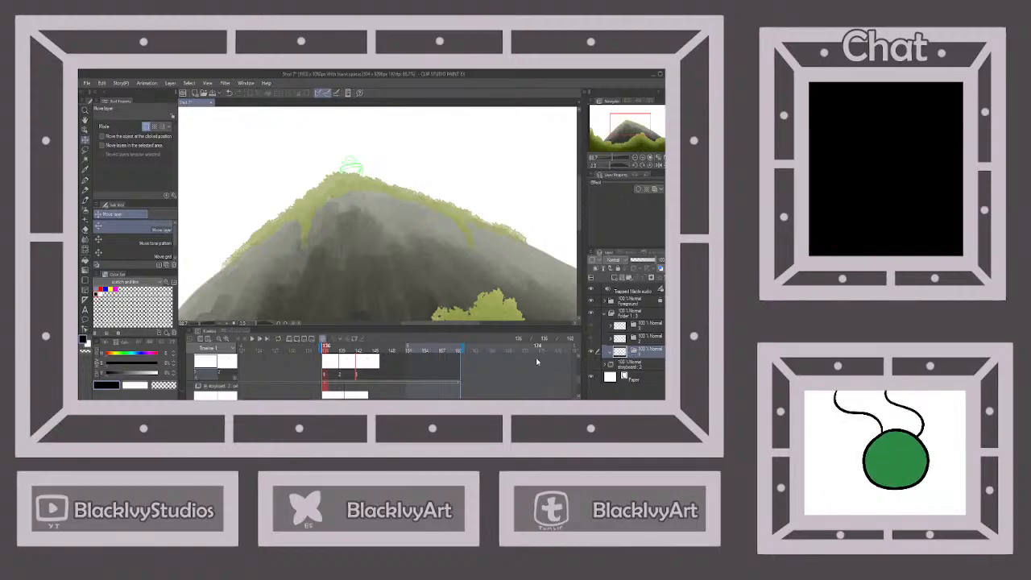
{"action": "left_click", "coordinate": [253, 339]}
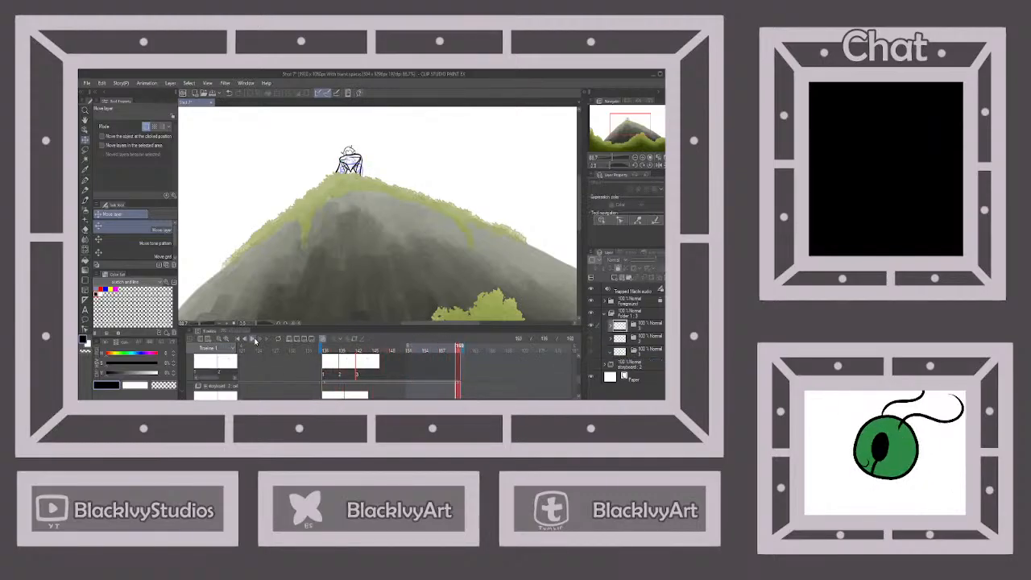
{"action": "left_click", "coordinate": [322, 348]}
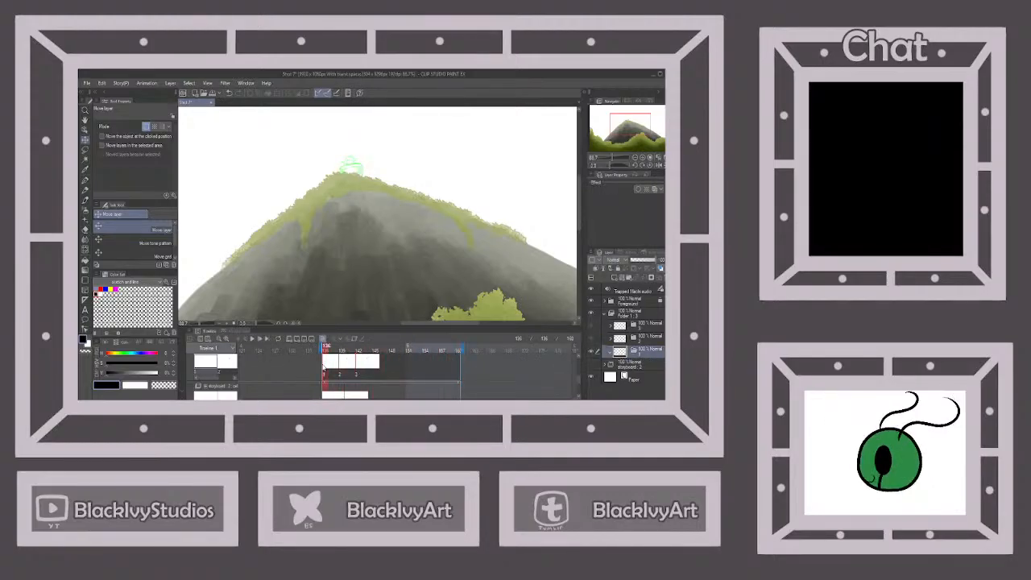
{"action": "left_click", "coordinate": [340, 369]}
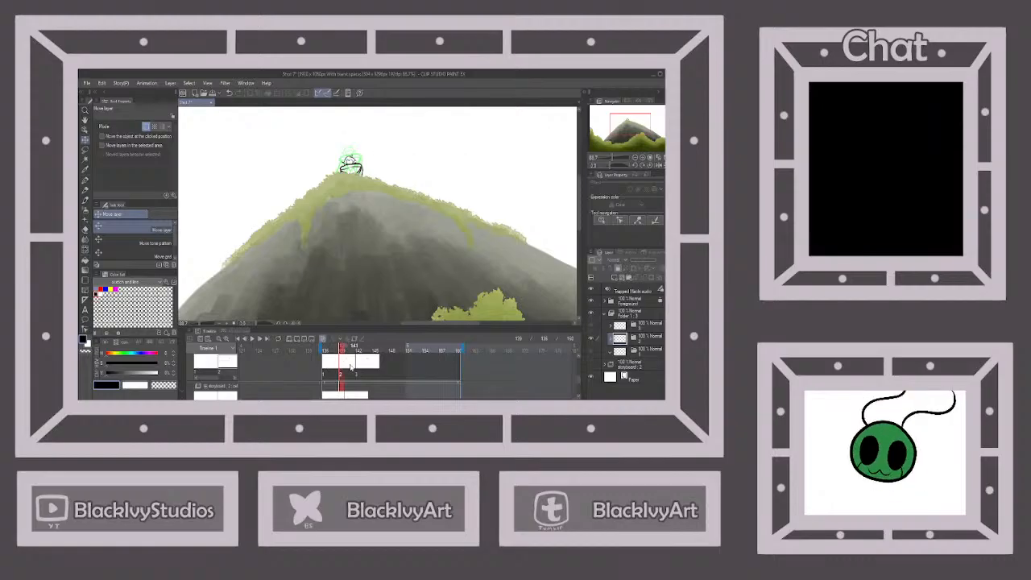
Try adding a cel 1a above cel 1 and copying cel 2's figure line layer into it.
{"action": "left_click", "coordinate": [652, 352]}
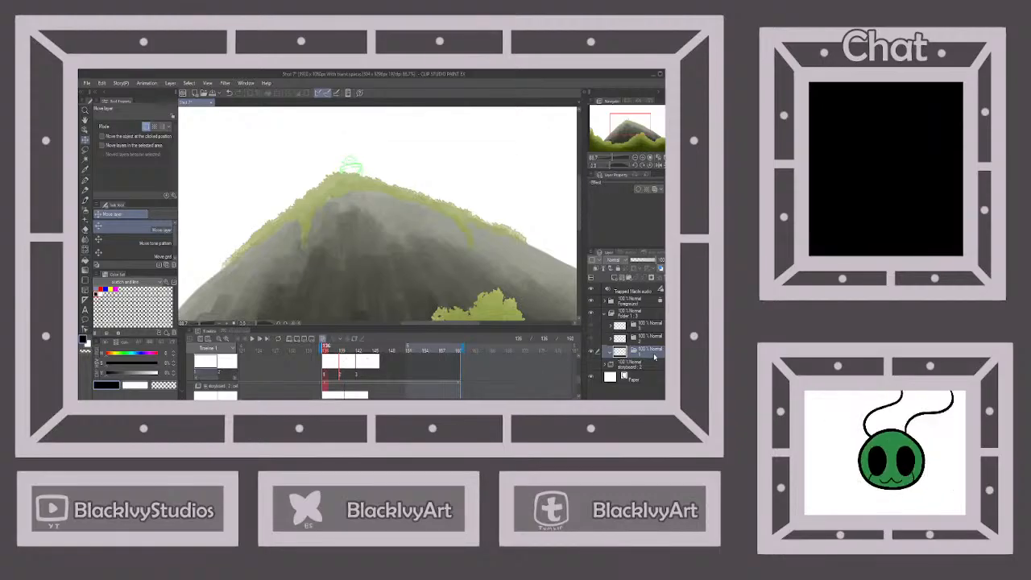
{"action": "left_click_drag", "start_coordinate": [654, 357], "coordinate": [637, 346], "text": "alt"}
{"action": "left_click", "coordinate": [610, 338]}
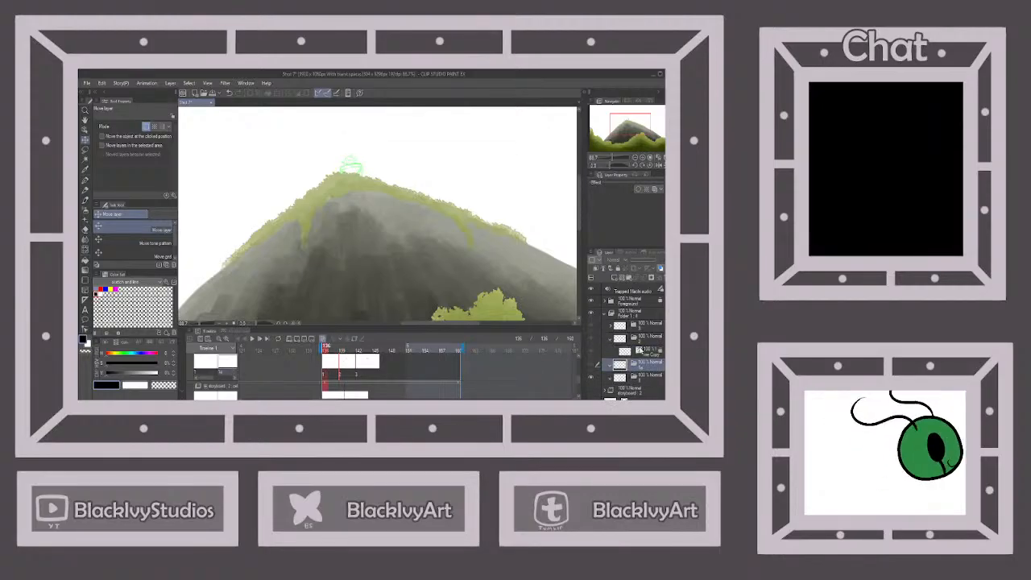
{"action": "left_click", "coordinate": [647, 351]}
{"action": "left_click", "coordinate": [610, 339]}
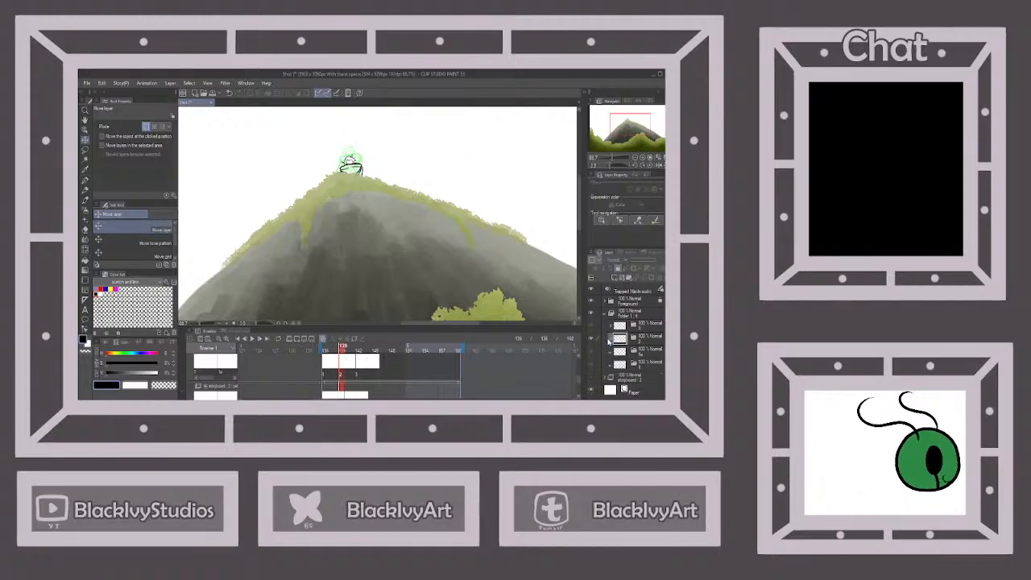
{"action": "left_click", "coordinate": [628, 352]}
{"action": "left_click", "coordinate": [629, 352]}
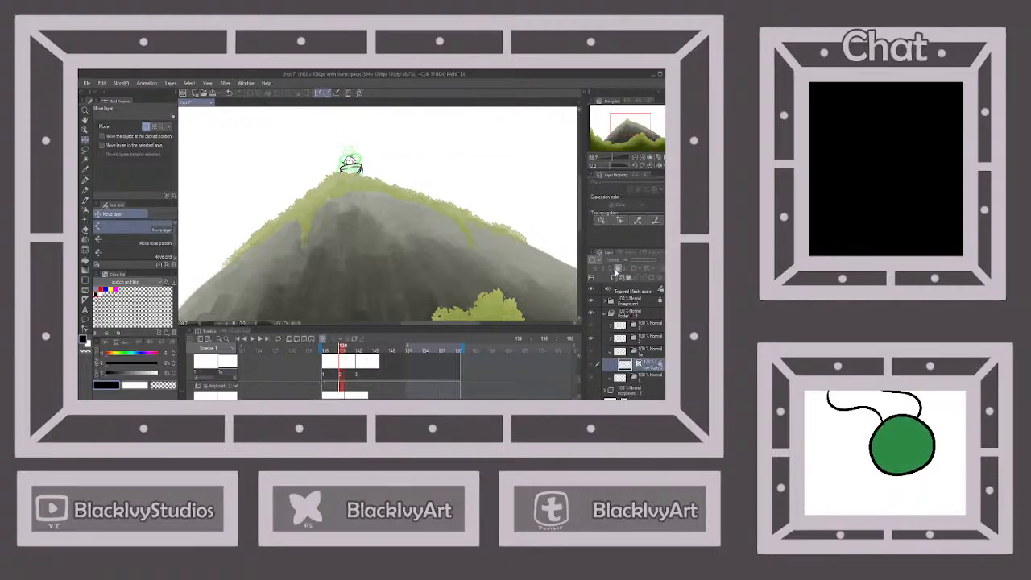
Undo the addition of cel 1a and its copied figure line layer.
{"action": "scroll", "coordinate": [441, 187], "scroll_direction": "up", "scroll_amount": 1}
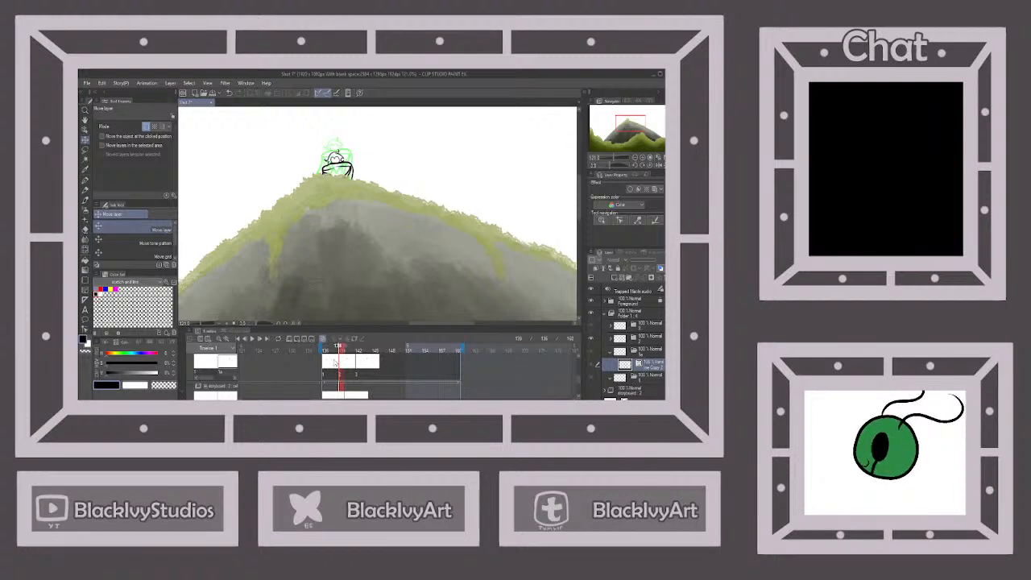
{"action": "left_click", "coordinate": [331, 373]}
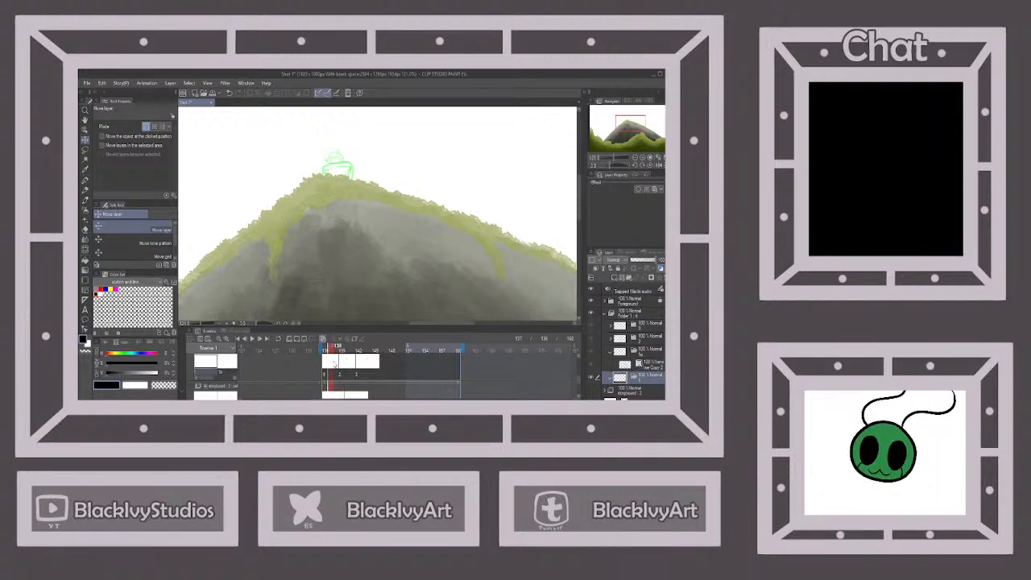
{"action": "left_click", "coordinate": [650, 355]}
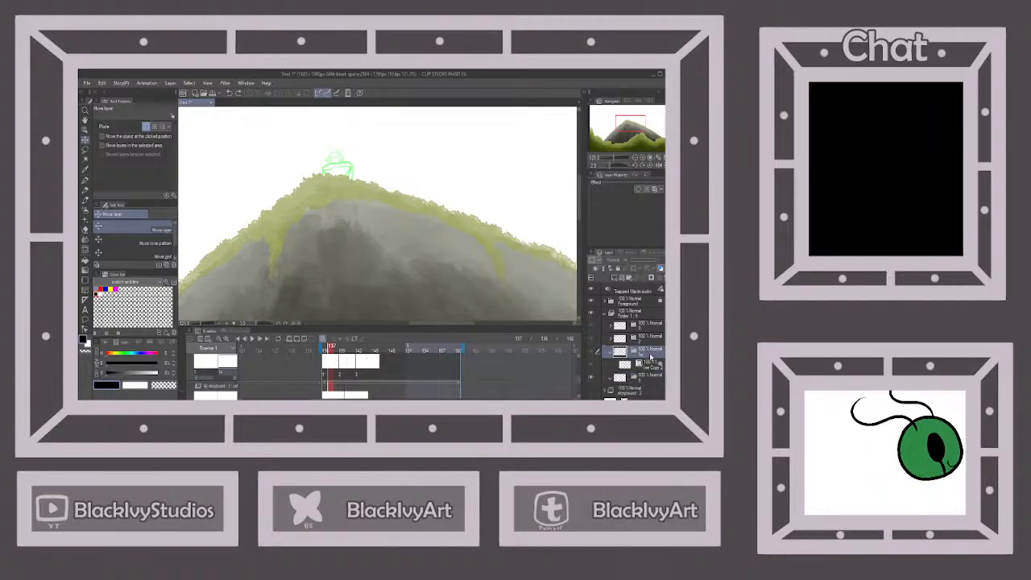
{"action": "key", "text": "ctrl+z"}
{"action": "key", "text": "ctrl+z"}
Duplicate cel 2 with its figure line layer as a new cel above it, and select the copied line layer.
{"action": "left_click", "coordinate": [650, 342]}
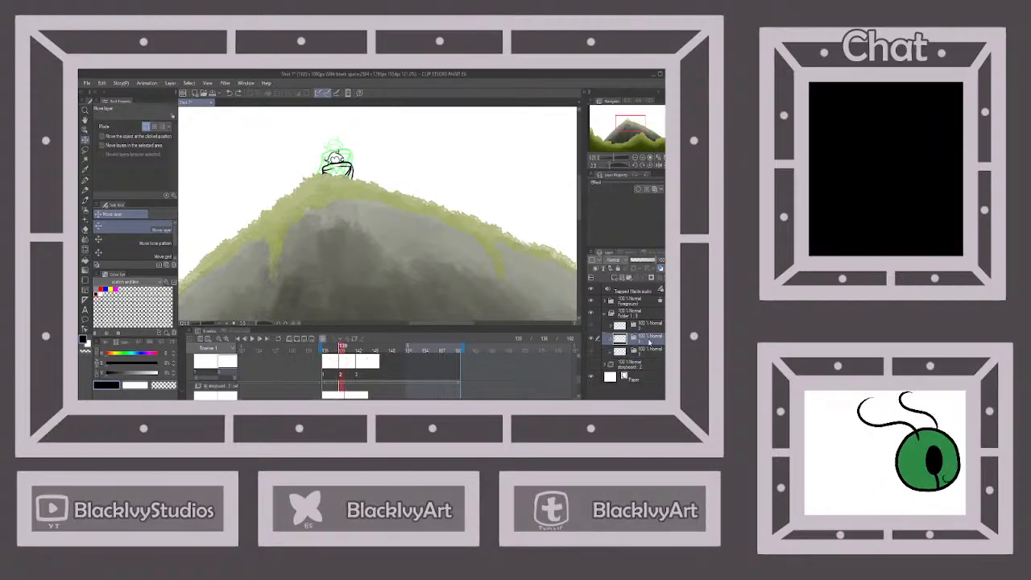
{"action": "key", "text": "ctrl+v"}
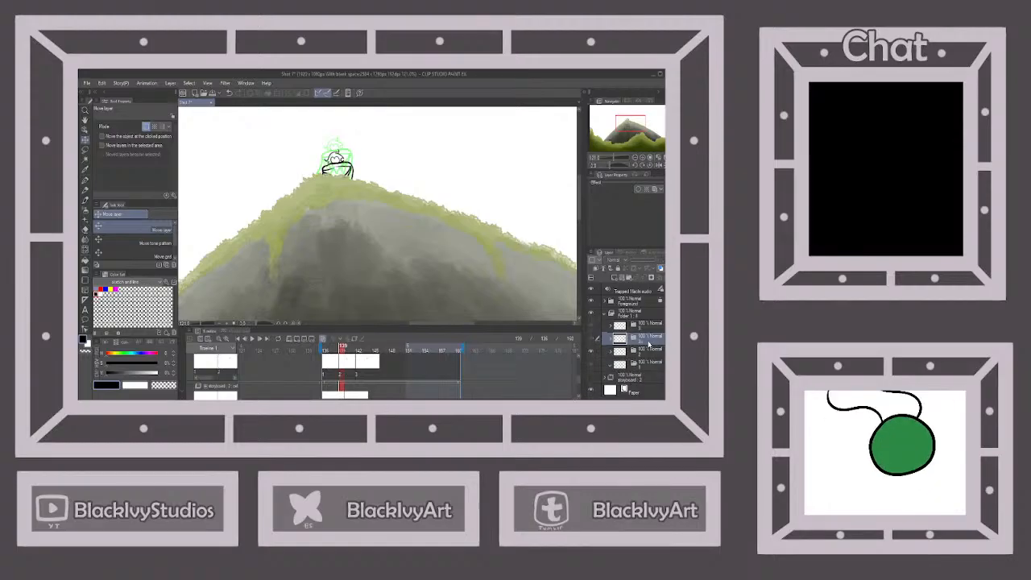
{"action": "left_click", "coordinate": [610, 339]}
{"action": "left_click", "coordinate": [647, 350]}
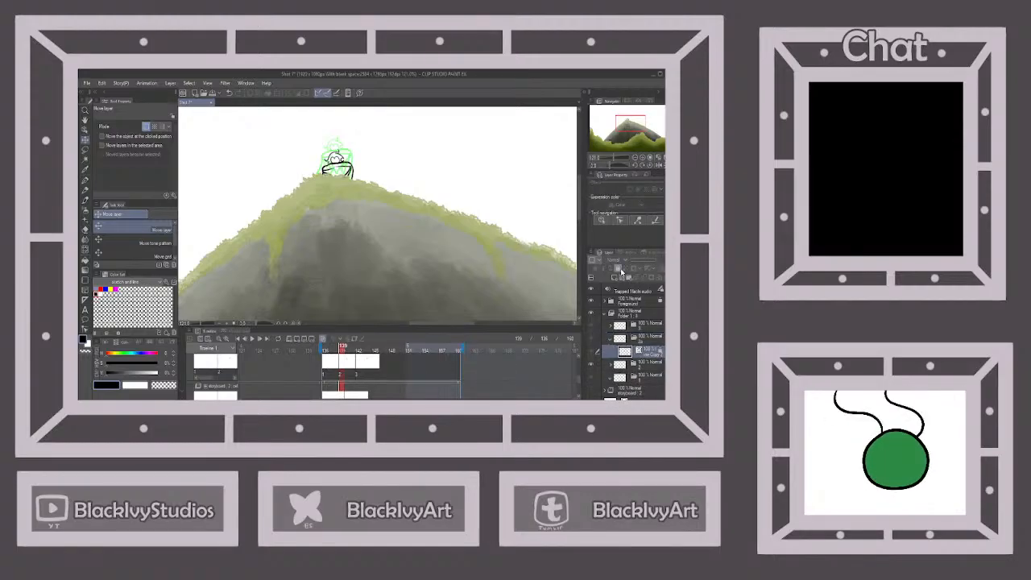
Shift cel 3 to frame 145 on the timeline and place cel 2a at frame 142.
{"action": "left_click", "coordinate": [359, 364]}
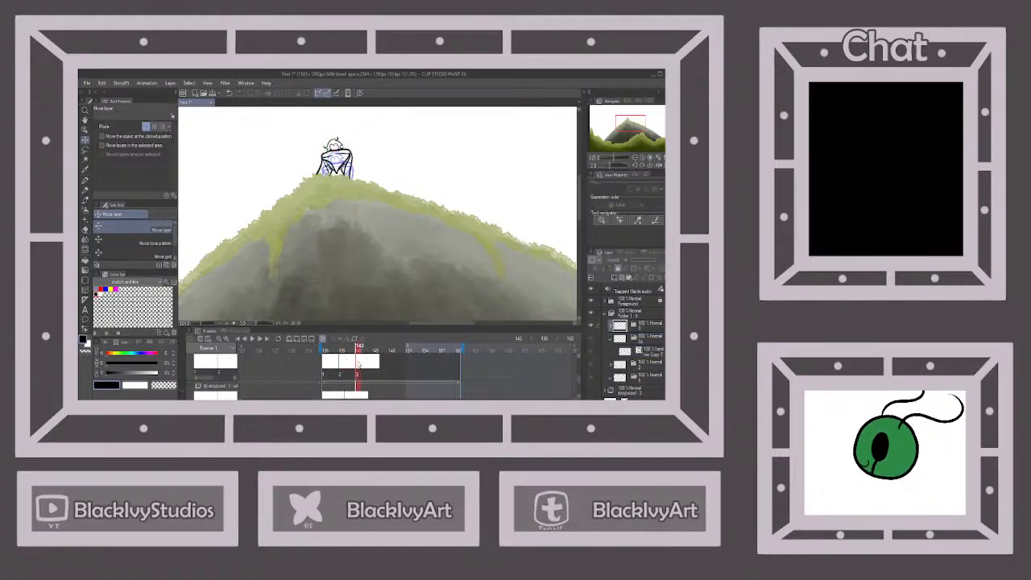
{"action": "left_click_drag", "start_coordinate": [366, 364], "coordinate": [367, 365]}
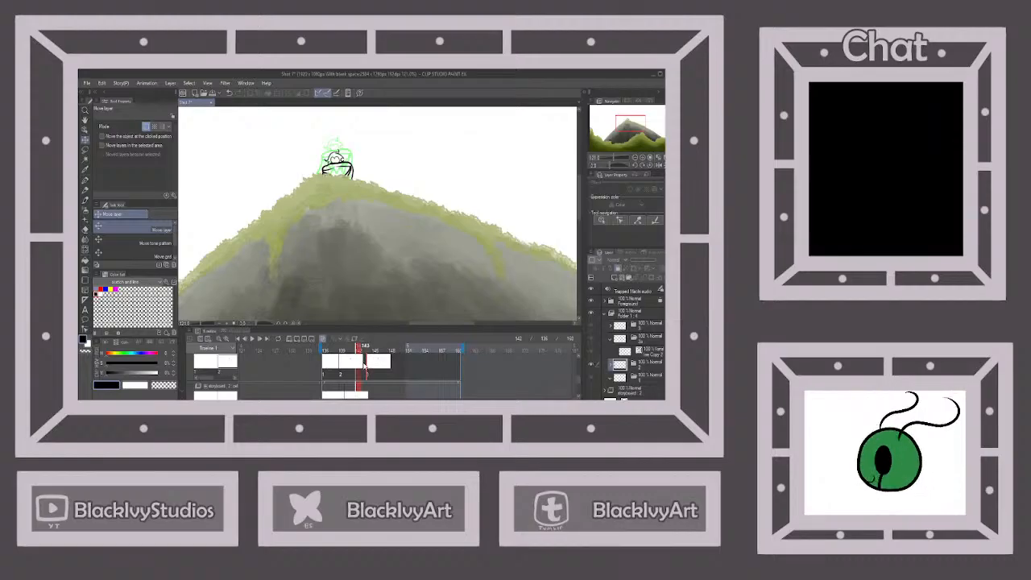
{"action": "left_click", "coordinate": [360, 366]}
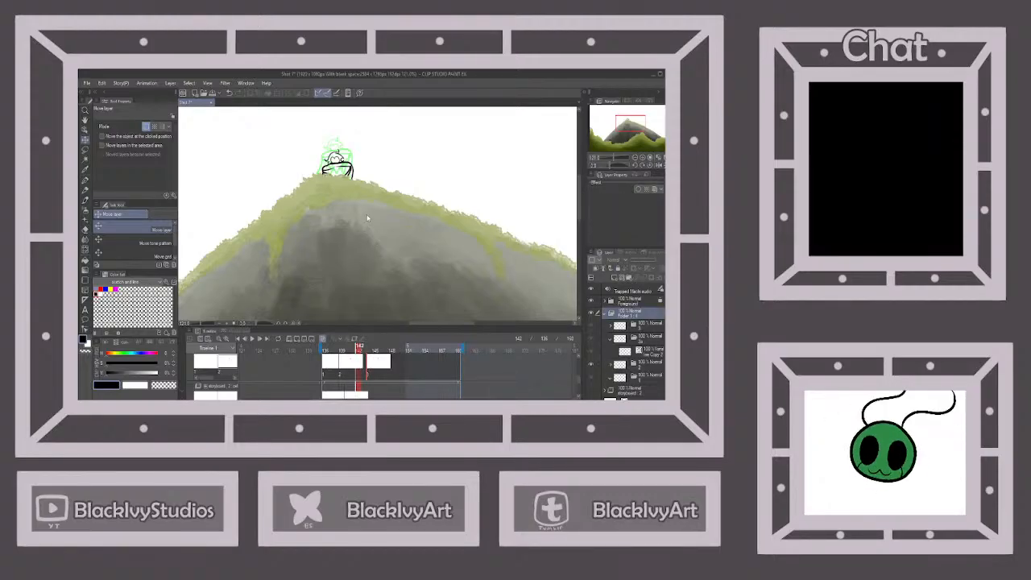
{"action": "left_click", "coordinate": [369, 363]}
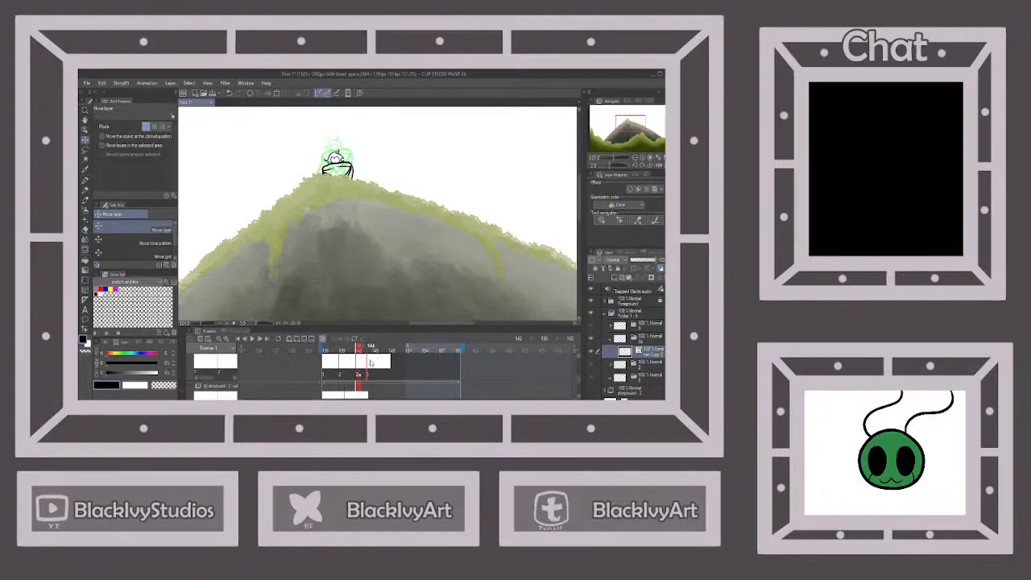
{"action": "left_click_drag", "start_coordinate": [373, 363], "coordinate": [377, 363]}
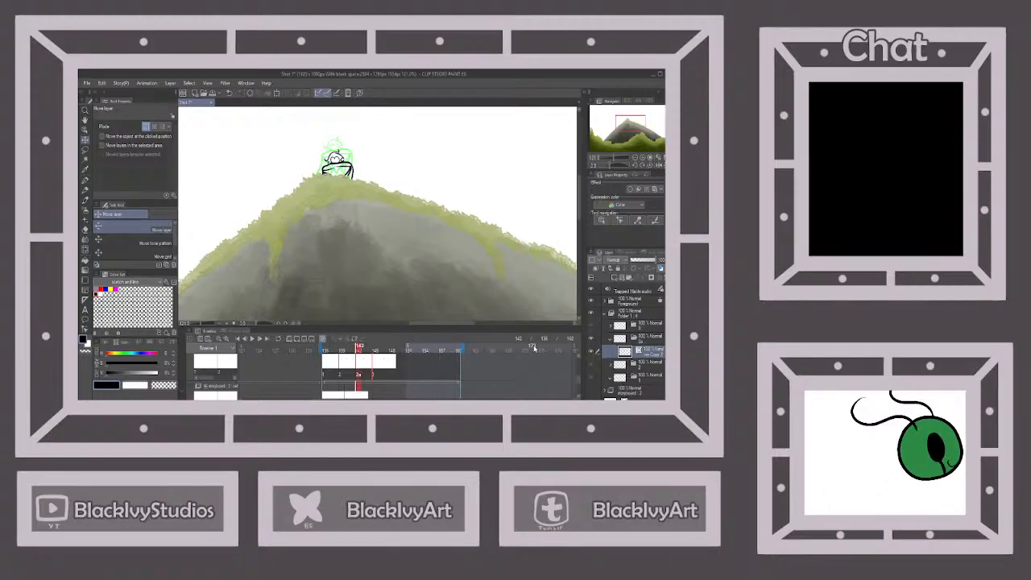
Raise the copied figure lines in cel 2a to an in-between height and play back the animation.
{"action": "scroll", "coordinate": [343, 189], "scroll_direction": "up", "scroll_amount": 1}
{"action": "left_click_drag", "start_coordinate": [336, 168], "coordinate": [336, 154]}
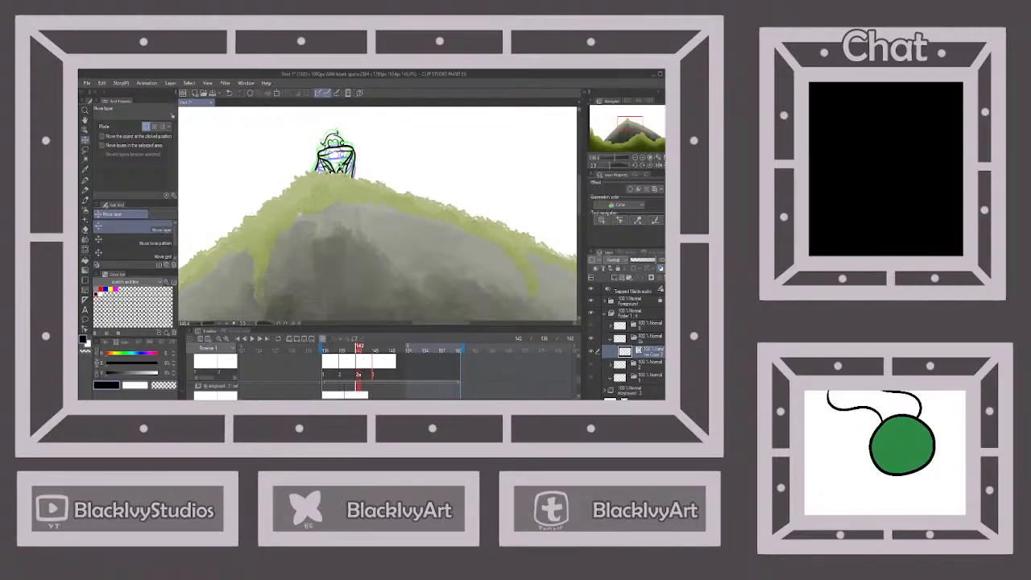
{"action": "left_click", "coordinate": [254, 339]}
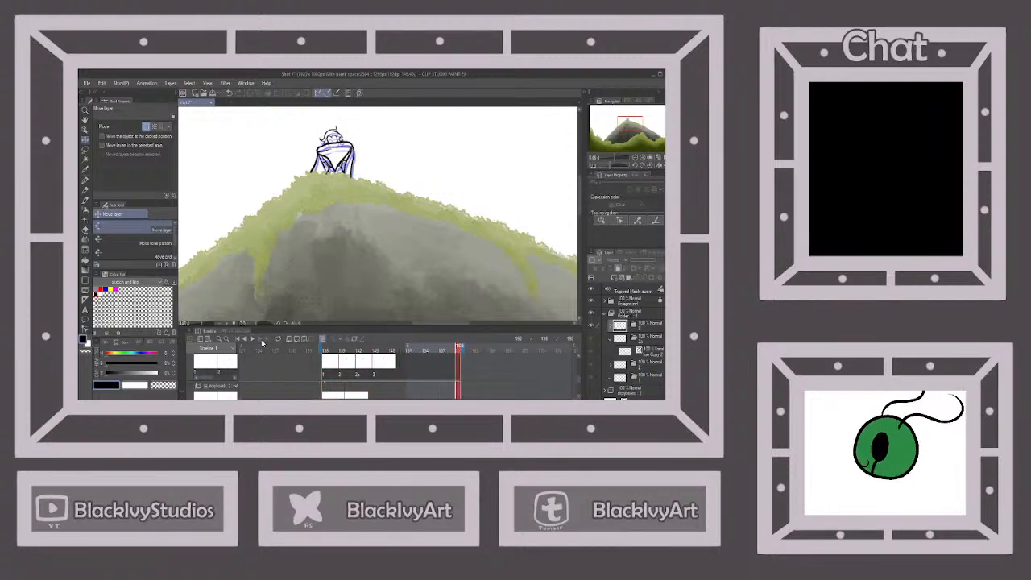
Lock cel 2a's copied line layer, collapse its folder, return to cel 1 and save the file.
{"action": "left_click", "coordinate": [625, 349]}
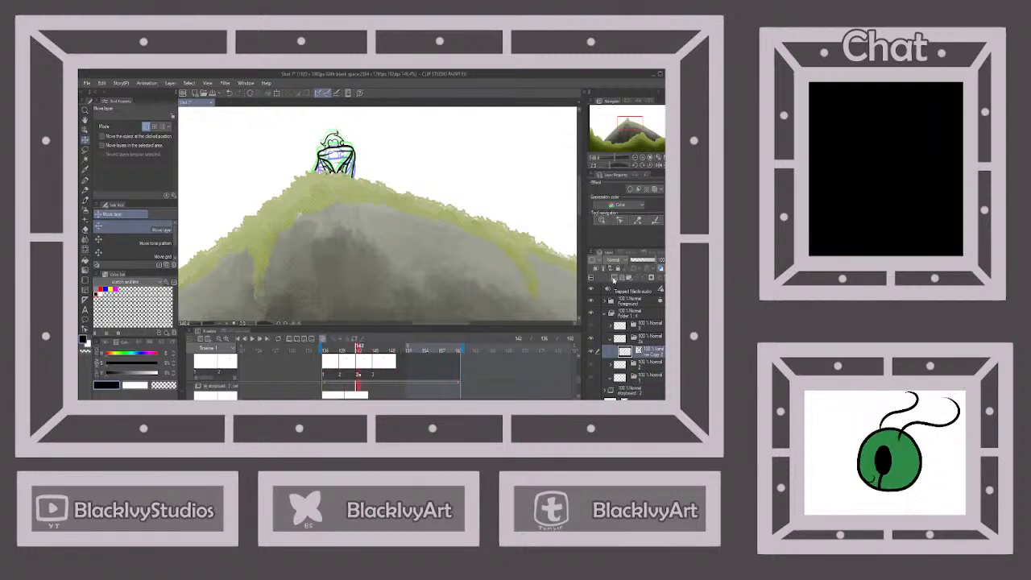
{"action": "left_click", "coordinate": [617, 269]}
{"action": "left_click", "coordinate": [611, 339]}
{"action": "left_click", "coordinate": [653, 326]}
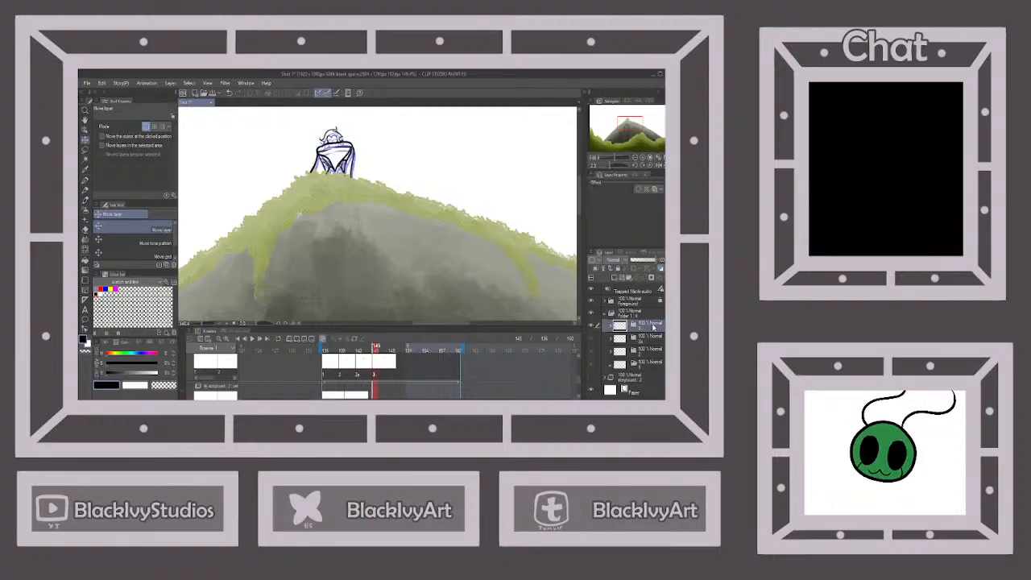
{"action": "left_click", "coordinate": [644, 363]}
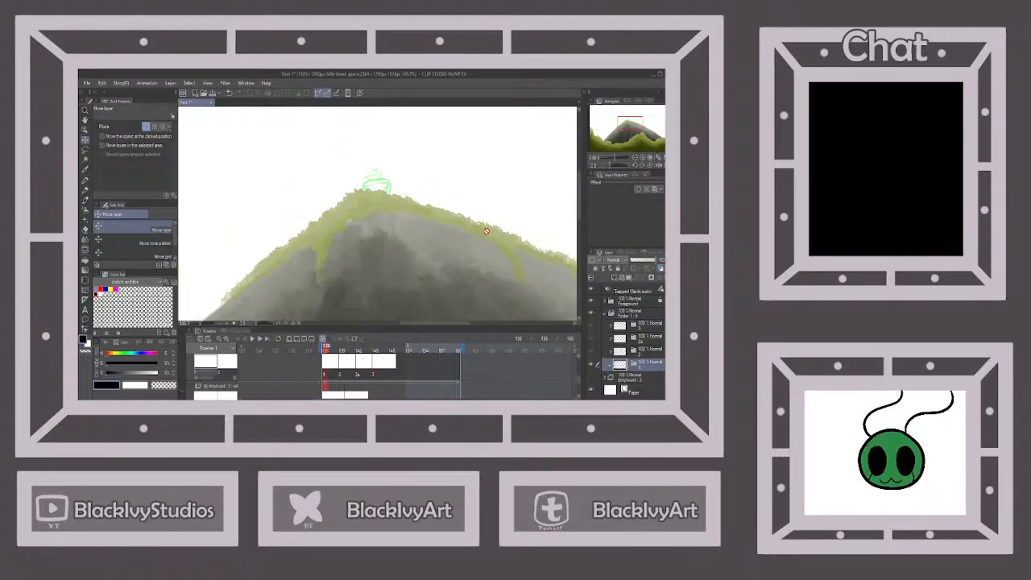
{"action": "scroll", "coordinate": [486, 231], "scroll_direction": "down", "scroll_amount": 6}
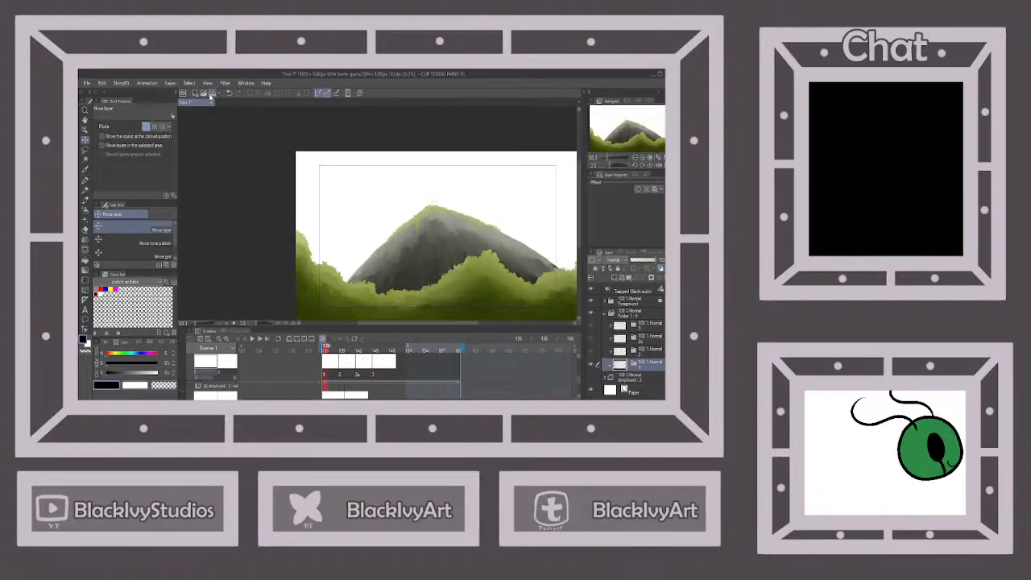
{"action": "left_click", "coordinate": [213, 92]}
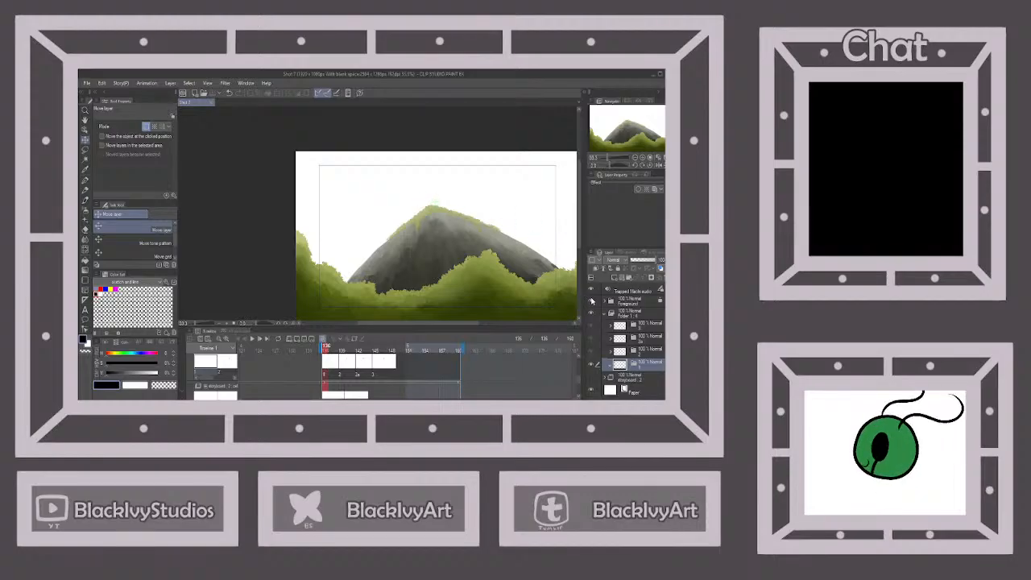
Add a layer named color to cel 2 and place it beneath the figure's line layer.
{"action": "scroll", "coordinate": [519, 228], "scroll_direction": "up", "scroll_amount": 5}
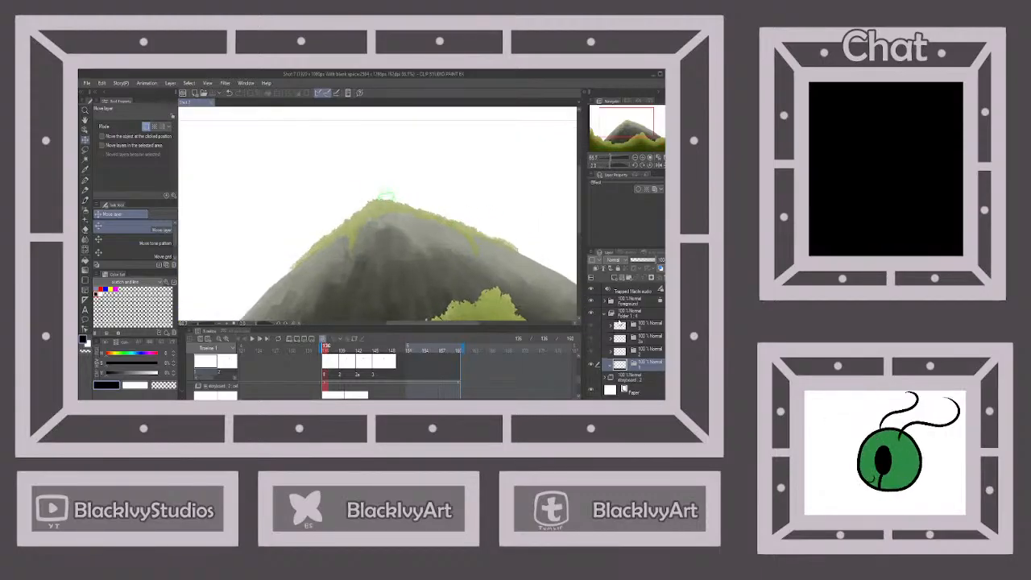
{"action": "left_click", "coordinate": [618, 350]}
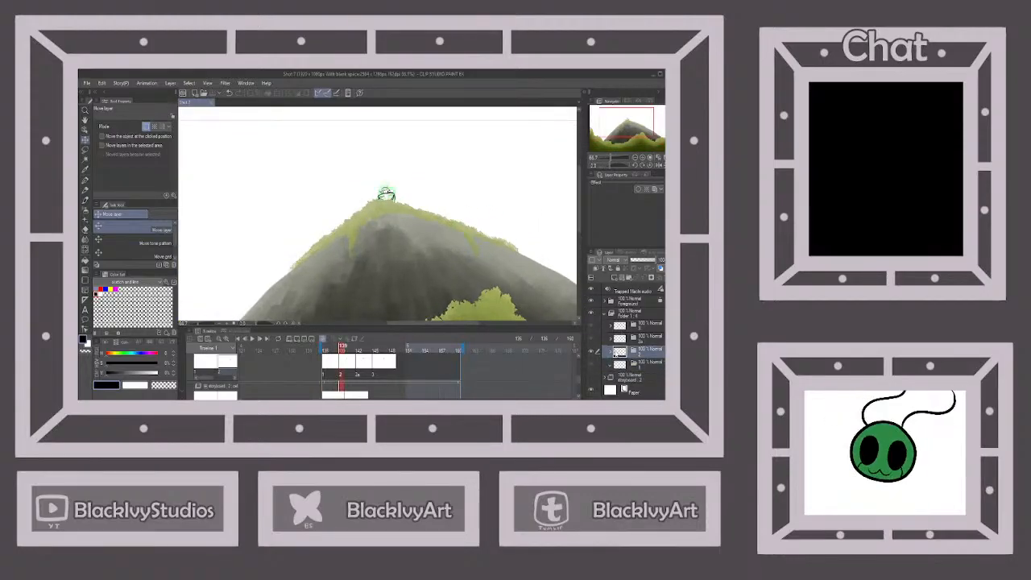
{"action": "left_click", "coordinate": [610, 351]}
{"action": "left_click", "coordinate": [649, 367]}
{"action": "left_click", "coordinate": [614, 277]}
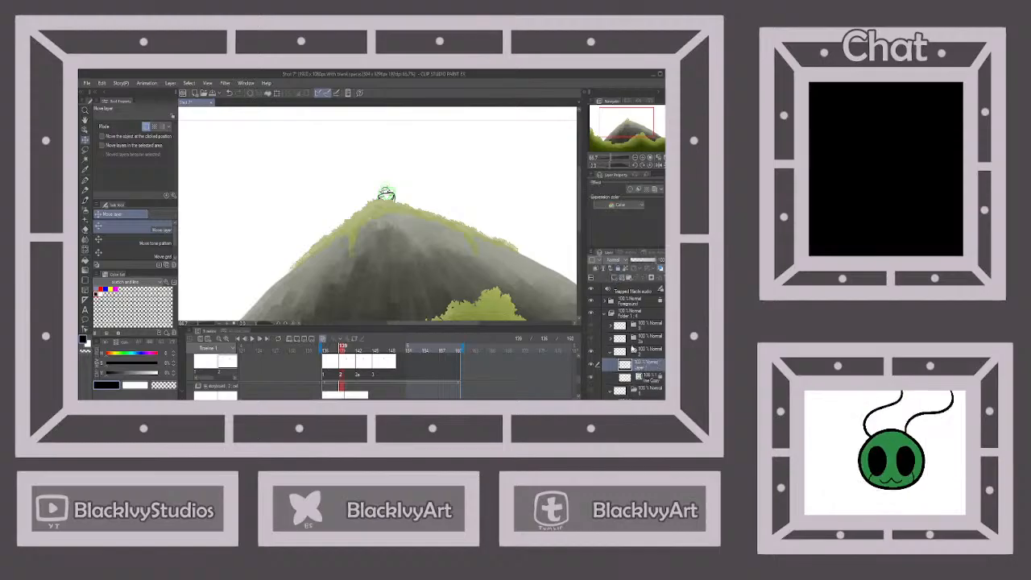
{"action": "left_click_drag", "start_coordinate": [643, 380], "coordinate": [642, 381]}
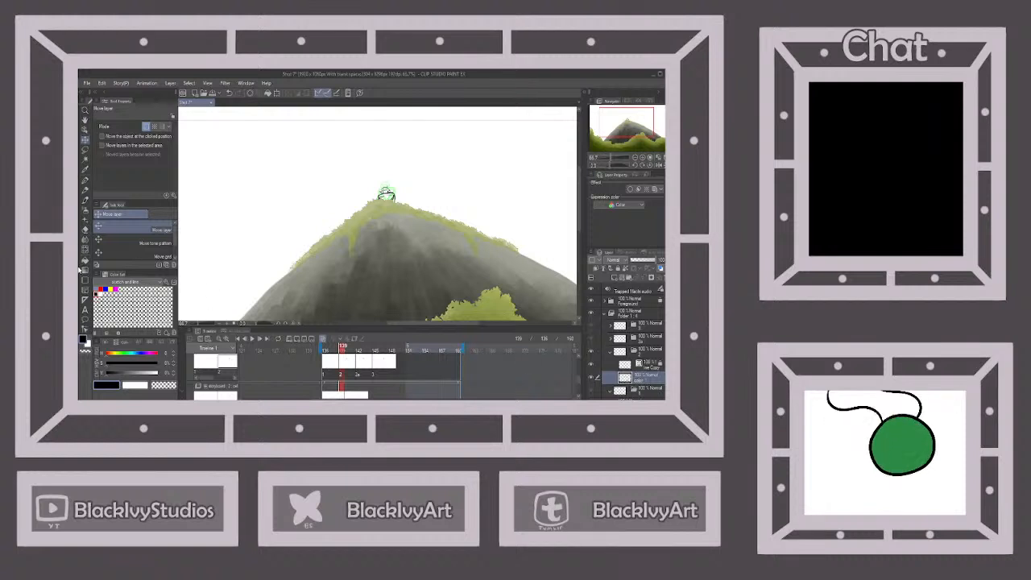
Sample the brown skin colour from the character model sheet and fill the figure's face in cel 2 with it.
{"action": "left_click", "coordinate": [85, 261]}
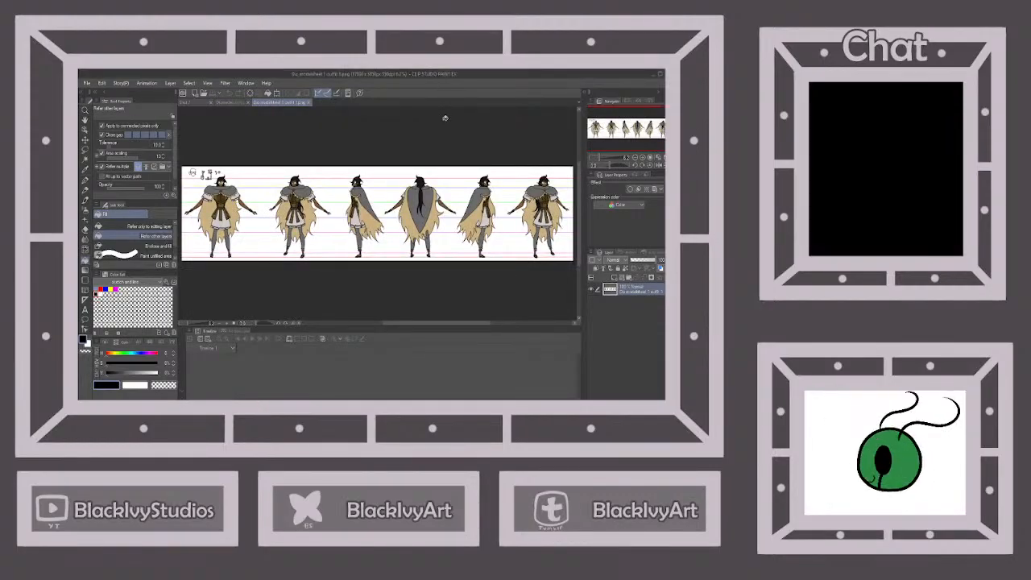
{"action": "scroll", "coordinate": [263, 189], "scroll_direction": "up", "scroll_amount": 3}
{"action": "scroll", "coordinate": [263, 189], "scroll_direction": "up", "scroll_amount": 5}
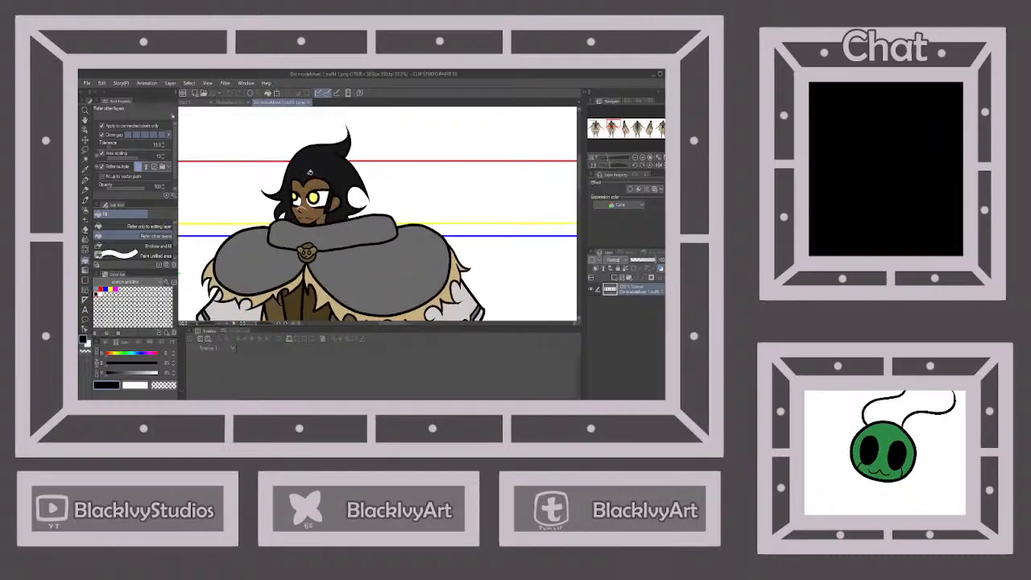
{"action": "left_click", "coordinate": [307, 209], "text": "alt"}
{"action": "left_click", "coordinate": [192, 103]}
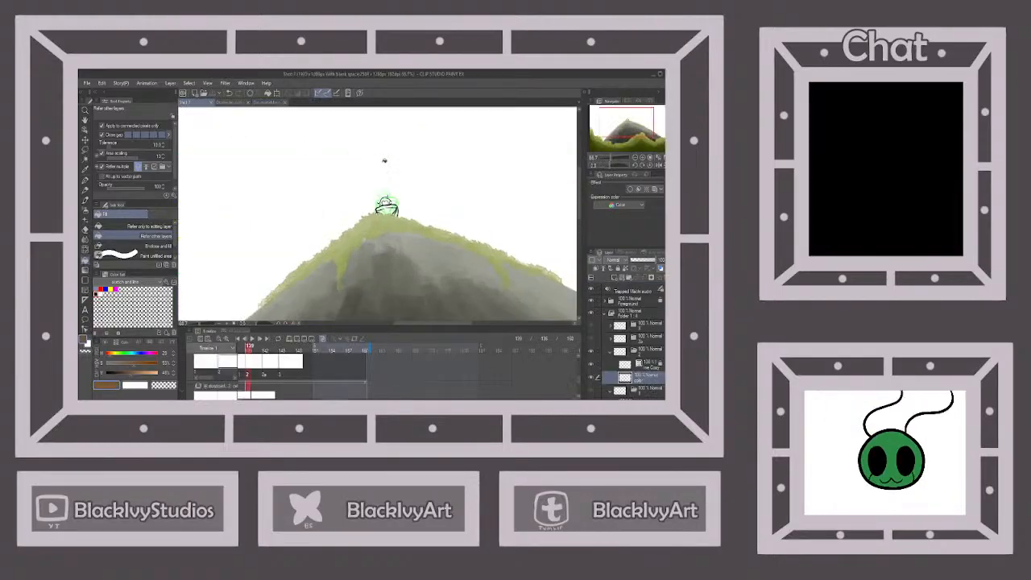
{"action": "scroll", "coordinate": [385, 232], "scroll_direction": "up", "scroll_amount": 4}
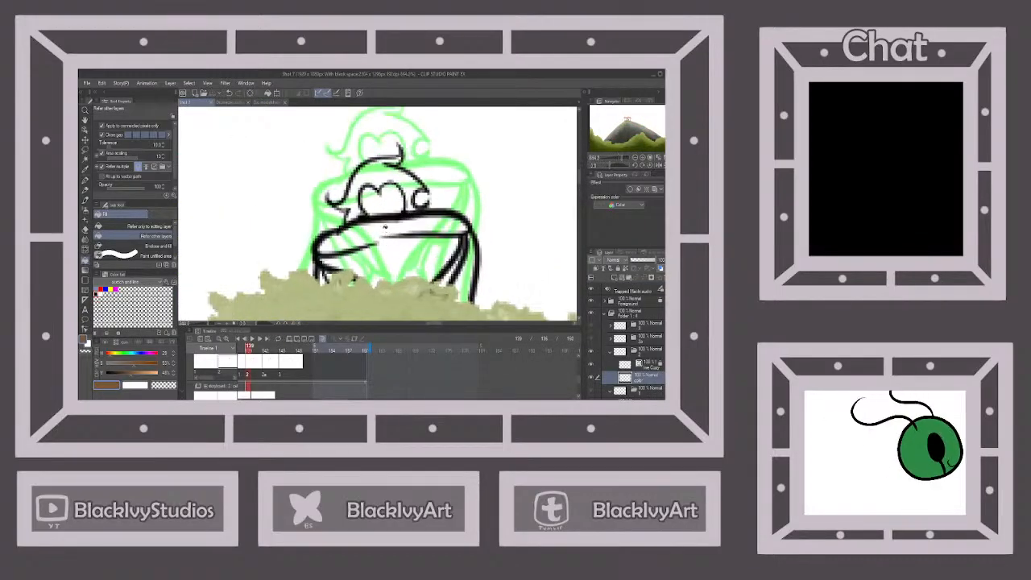
{"action": "left_click", "coordinate": [383, 195]}
Try filling the sleeve gap below the cape with the brown skin colour, and undo that fill.
{"action": "scroll", "coordinate": [348, 256], "scroll_direction": "up", "scroll_amount": 4}
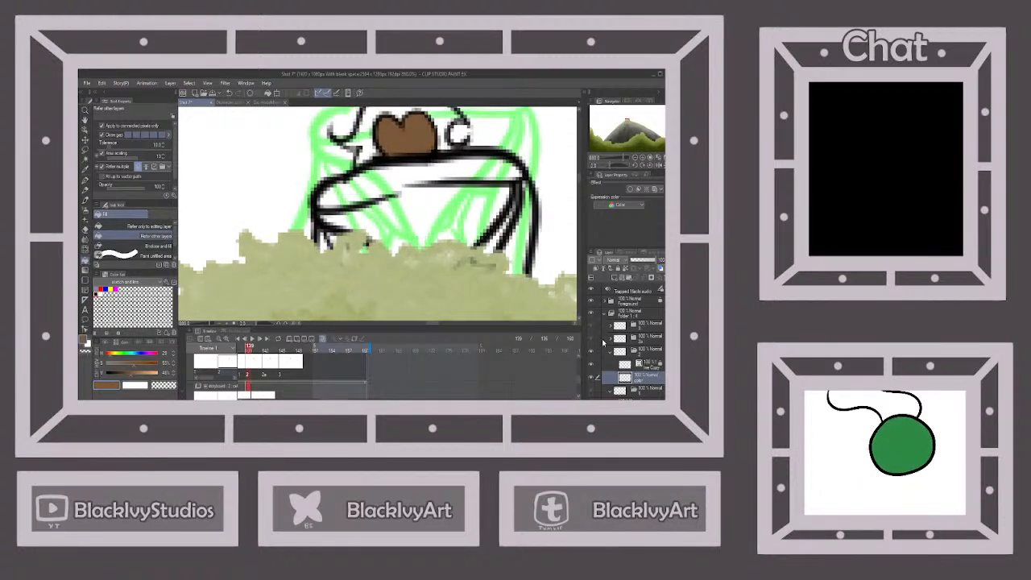
{"action": "left_click", "coordinate": [488, 244]}
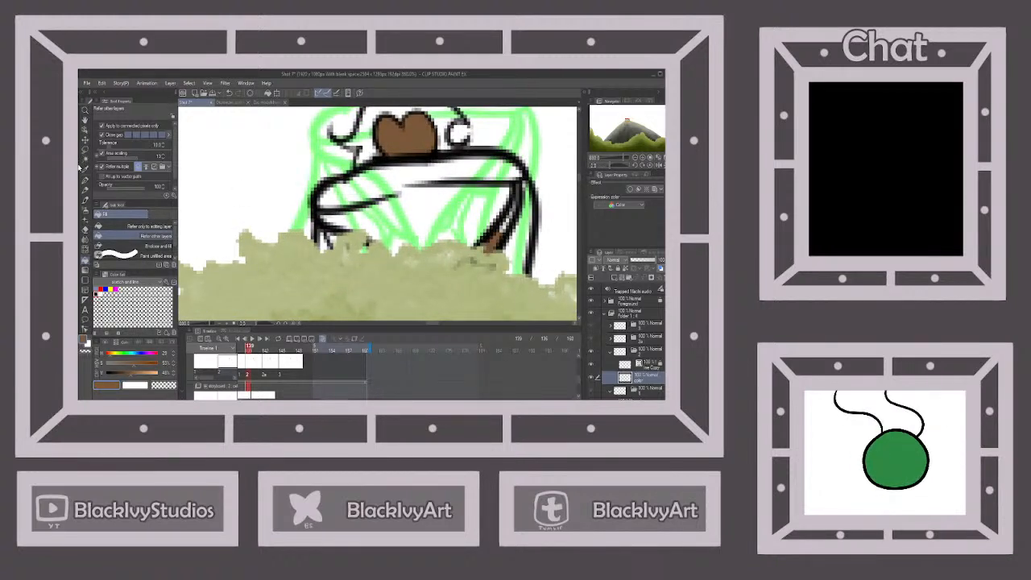
{"action": "left_click", "coordinate": [85, 178]}
{"action": "scroll", "coordinate": [489, 213], "scroll_direction": "up", "scroll_amount": 2}
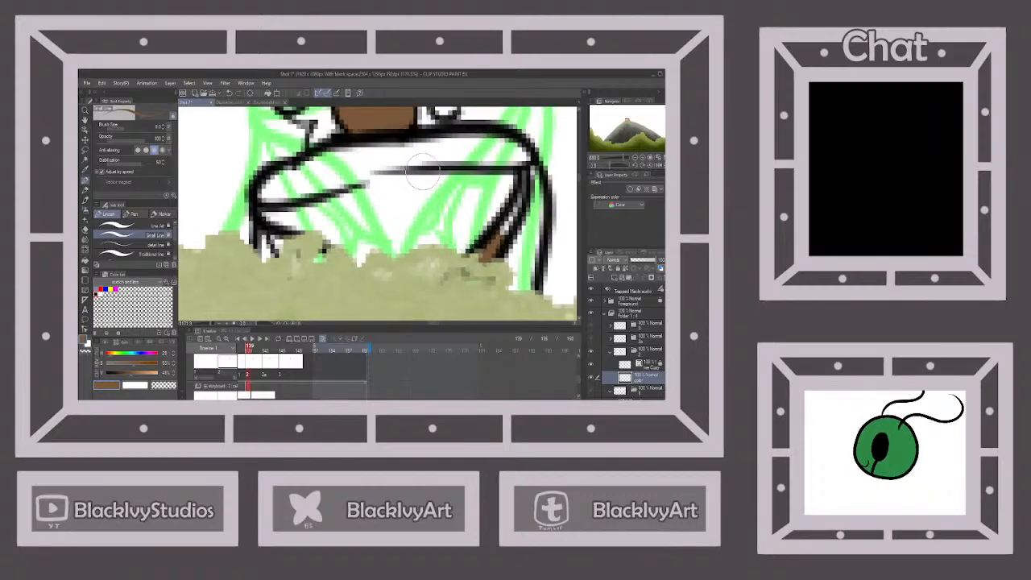
{"action": "scroll", "coordinate": [553, 225], "scroll_direction": "up", "scroll_amount": 1}
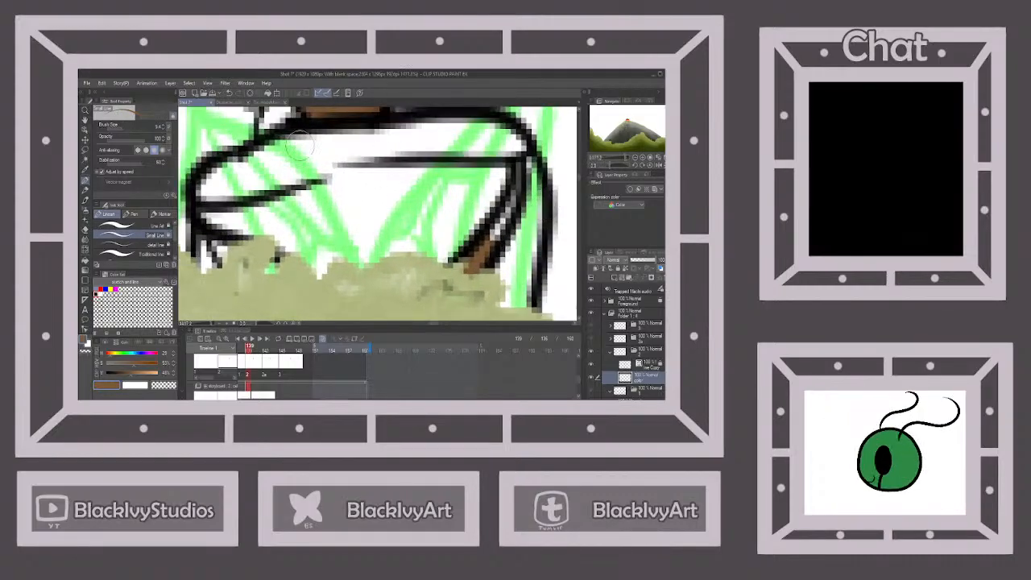
{"action": "left_click", "coordinate": [120, 128]}
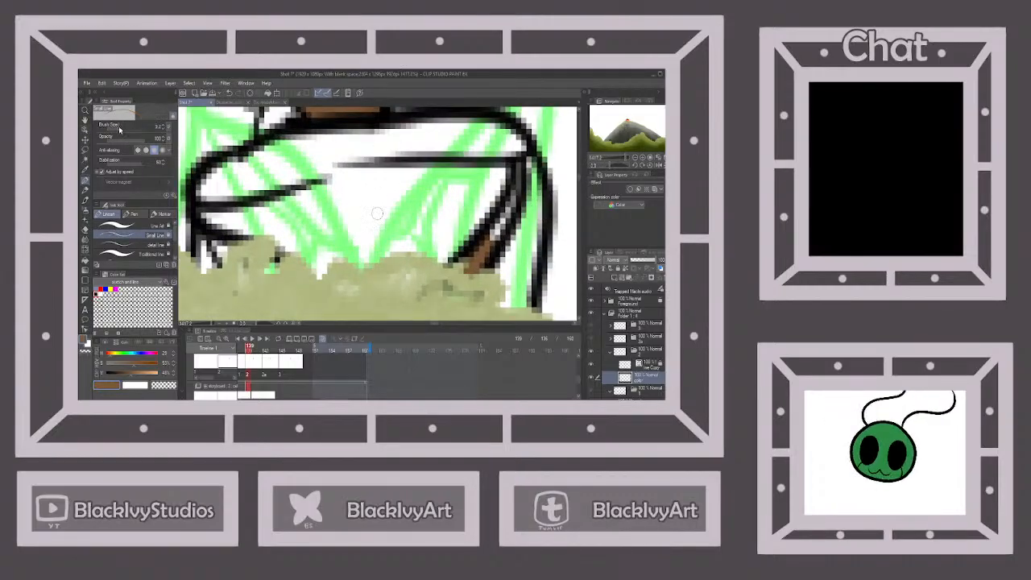
{"action": "scroll", "coordinate": [469, 218], "scroll_direction": "down", "scroll_amount": 2}
{"action": "key", "text": "ctrl+z"}
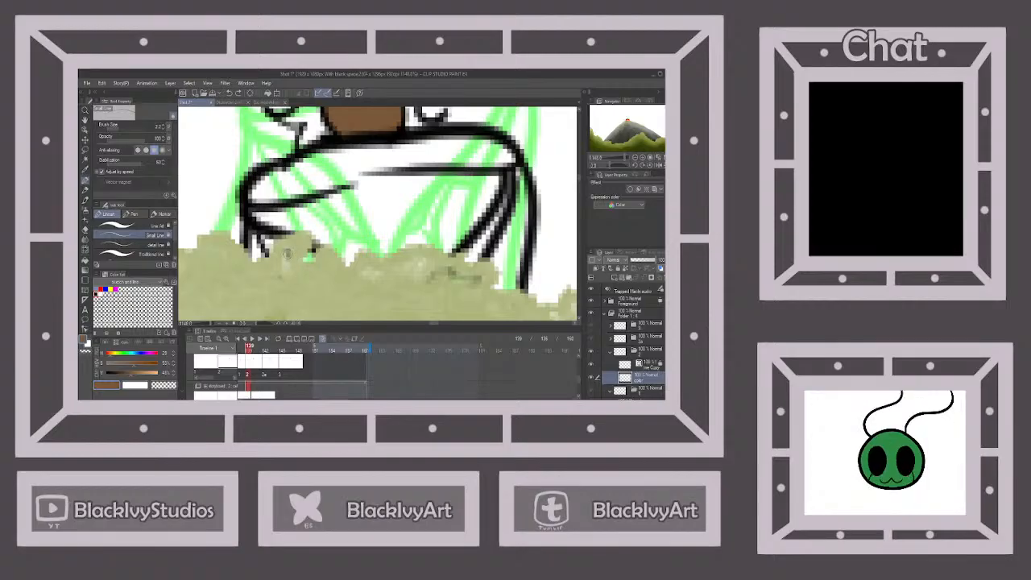
Sample the light grey sleeve colour from the model sheet and fill the sleeve gaps under the cape in cel 2.
{"action": "scroll", "coordinate": [318, 231], "scroll_direction": "down", "scroll_amount": 1}
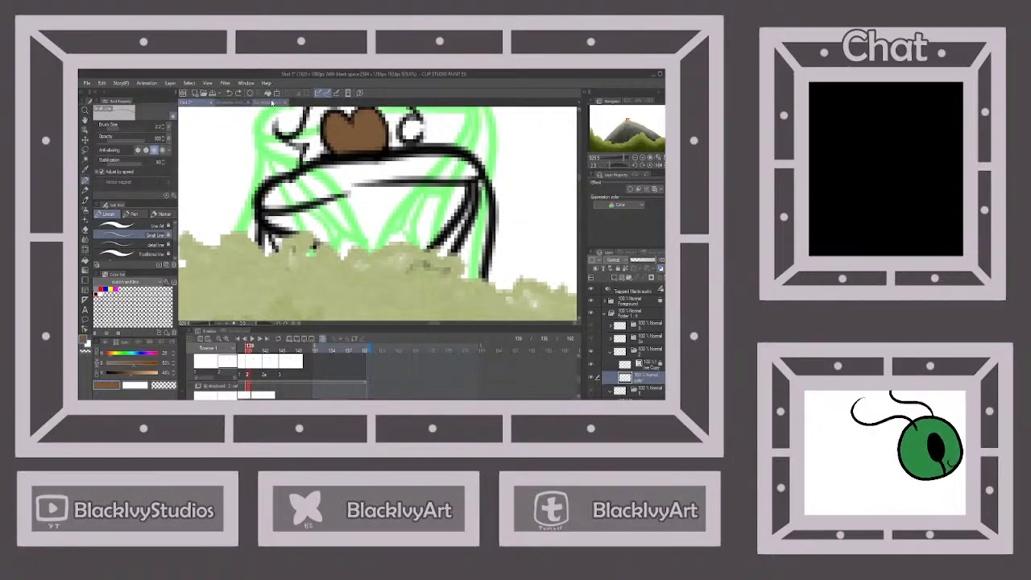
{"action": "left_click", "coordinate": [272, 104]}
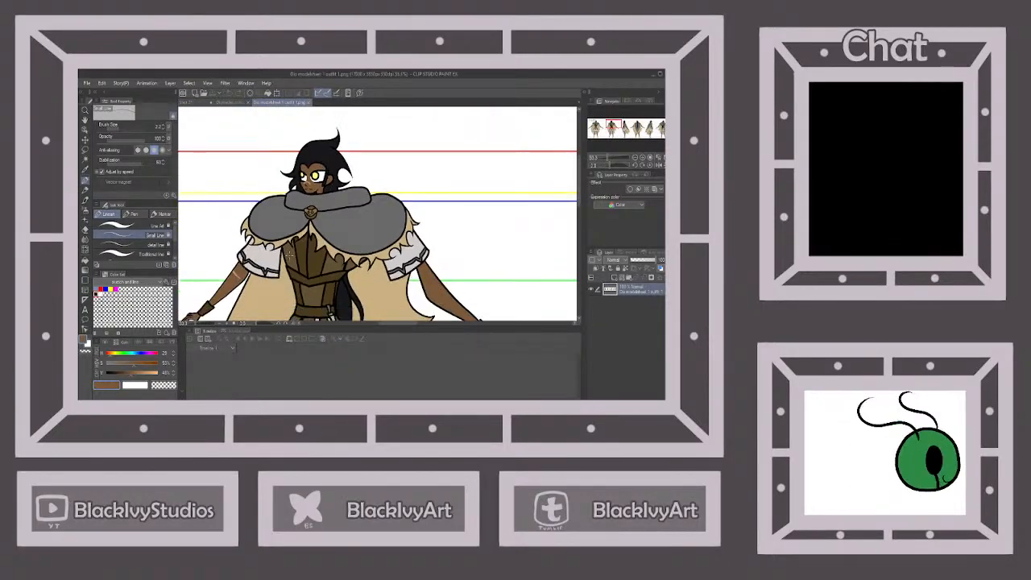
{"action": "left_click", "coordinate": [194, 103]}
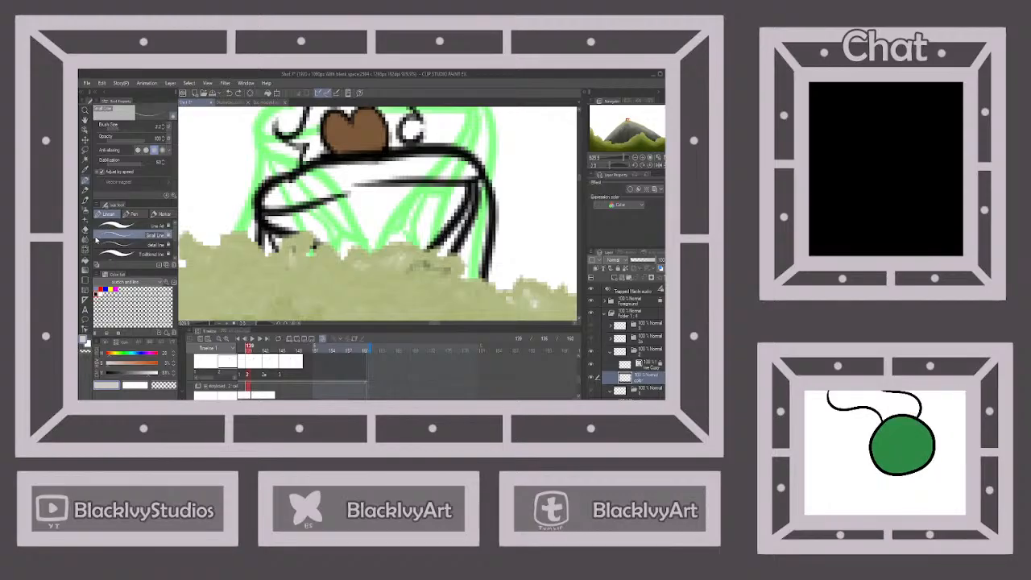
{"action": "left_click", "coordinate": [84, 260]}
{"action": "scroll", "coordinate": [266, 240], "scroll_direction": "up", "scroll_amount": 1}
{"action": "scroll", "coordinate": [269, 239], "scroll_direction": "up", "scroll_amount": 1}
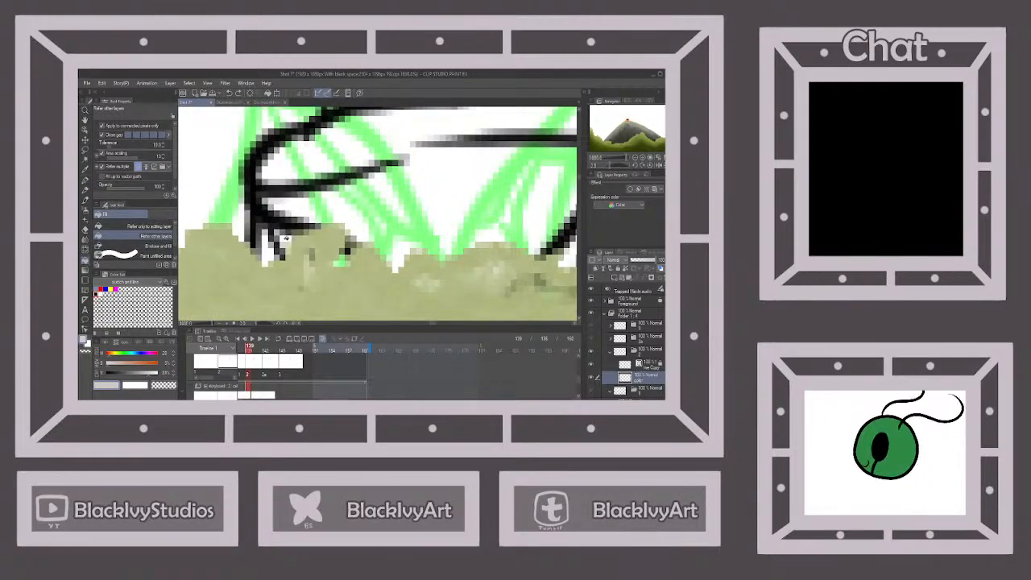
{"action": "scroll", "coordinate": [286, 240], "scroll_direction": "down", "scroll_amount": 2}
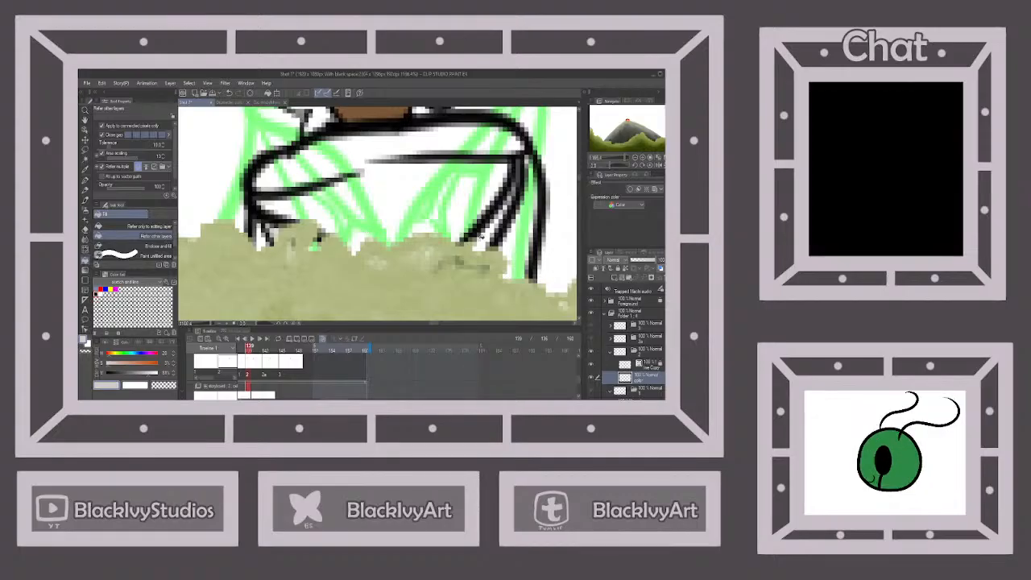
Touch up the unfilled sleeve pixels on both sides of the figure in light grey with the Small Line pen.
{"action": "left_click", "coordinate": [85, 179]}
{"action": "scroll", "coordinate": [286, 246], "scroll_direction": "up", "scroll_amount": 2}
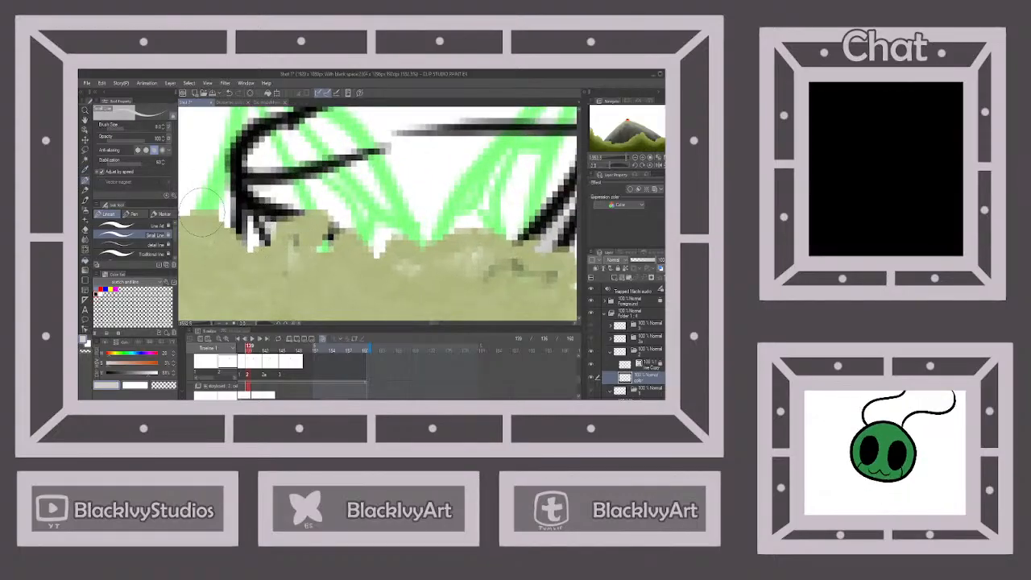
{"action": "scroll", "coordinate": [278, 244], "scroll_direction": "up", "scroll_amount": 1}
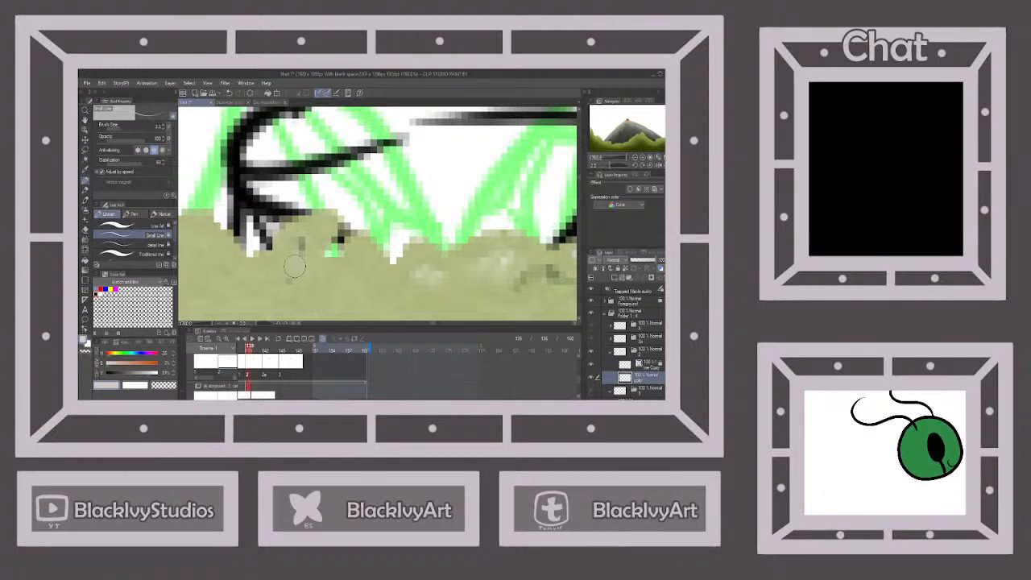
{"action": "scroll", "coordinate": [310, 231], "scroll_direction": "down", "scroll_amount": 3}
{"action": "scroll", "coordinate": [446, 242], "scroll_direction": "up", "scroll_amount": 1}
{"action": "scroll", "coordinate": [447, 240], "scroll_direction": "up", "scroll_amount": 1}
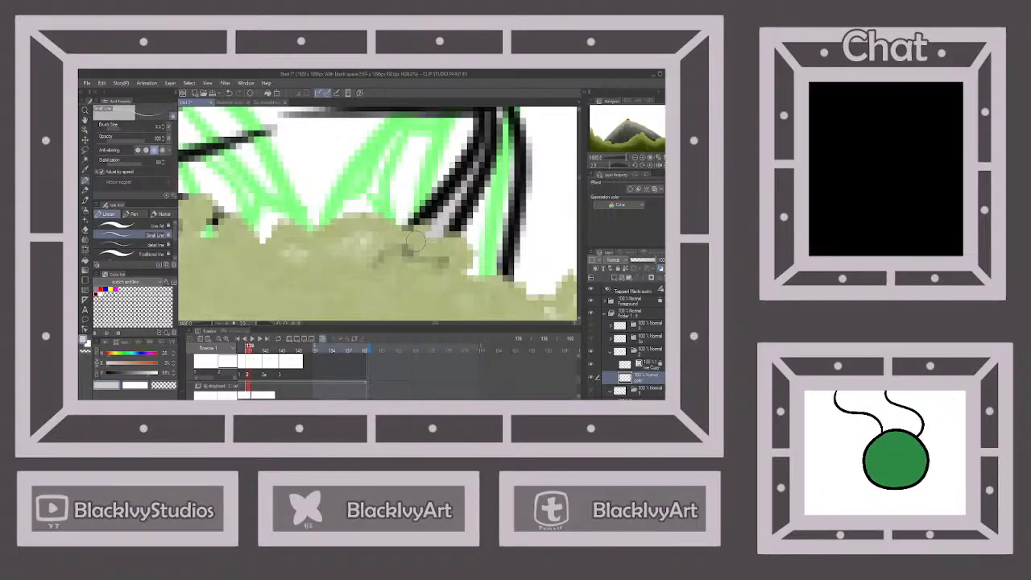
{"action": "scroll", "coordinate": [434, 226], "scroll_direction": "down", "scroll_amount": 2}
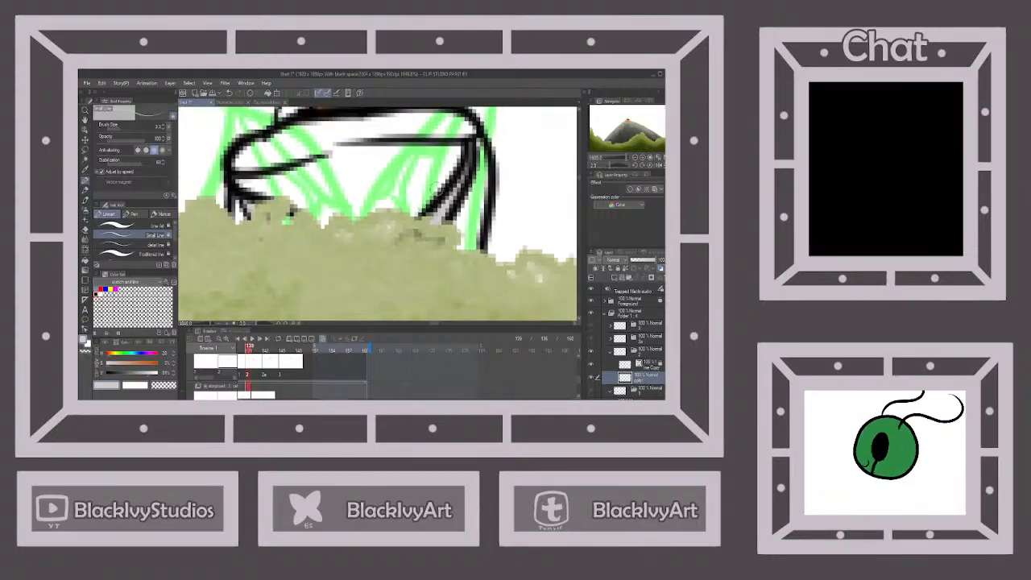
Sample the black hair colour from the character model sheet and fill the figure's hair in cel 2 with it.
{"action": "scroll", "coordinate": [431, 178], "scroll_direction": "down", "scroll_amount": 3}
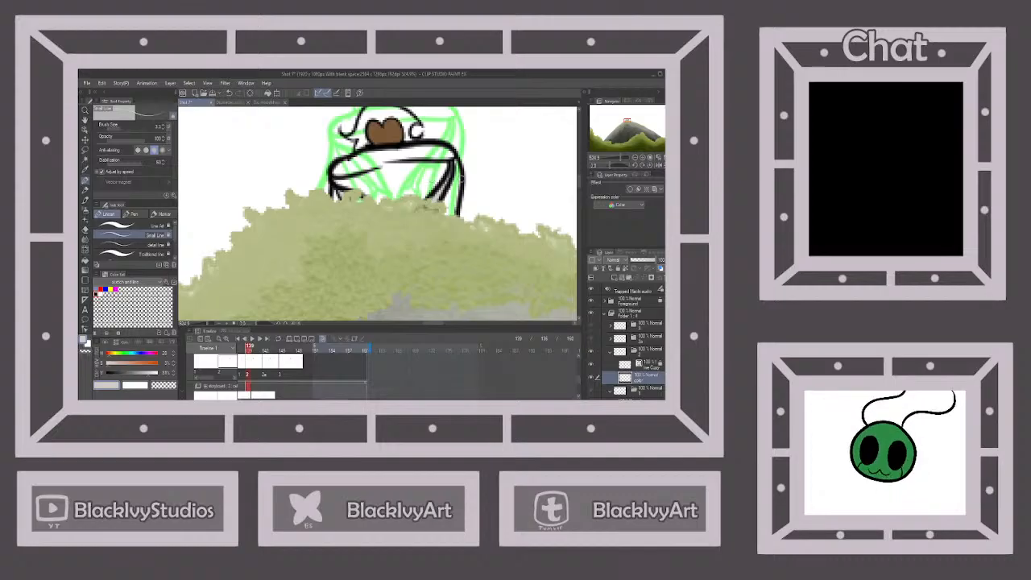
{"action": "left_click", "coordinate": [273, 102]}
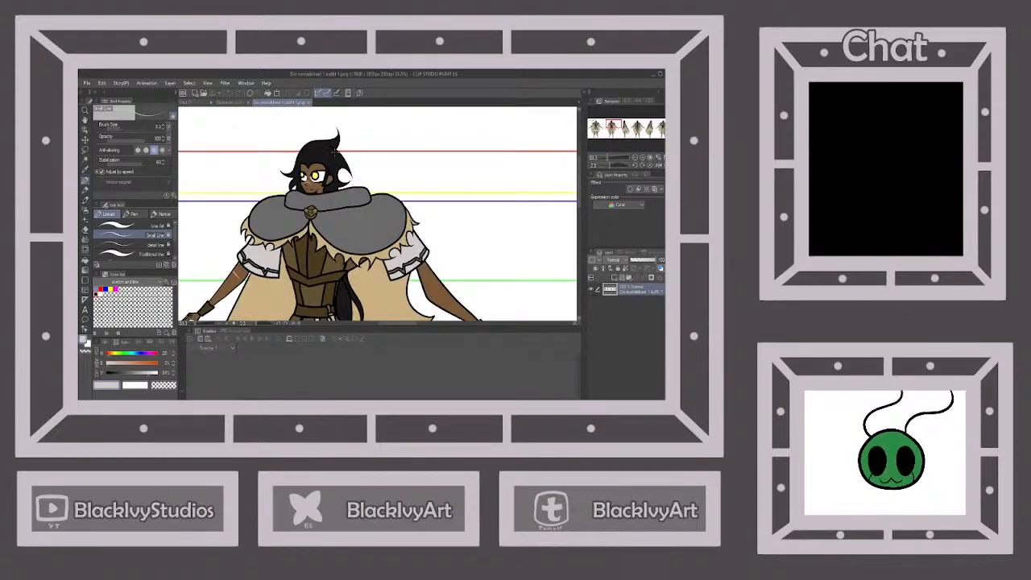
{"action": "left_click", "coordinate": [197, 102]}
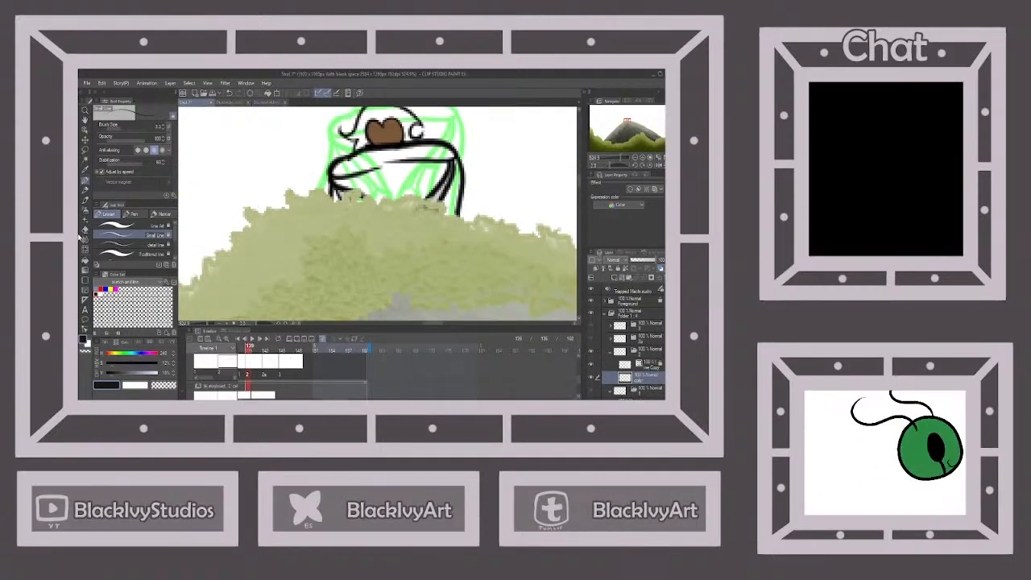
{"action": "left_click", "coordinate": [86, 260]}
{"action": "scroll", "coordinate": [347, 252], "scroll_direction": "down", "scroll_amount": 3}
{"action": "scroll", "coordinate": [382, 144], "scroll_direction": "up", "scroll_amount": 2}
{"action": "left_click", "coordinate": [380, 143]}
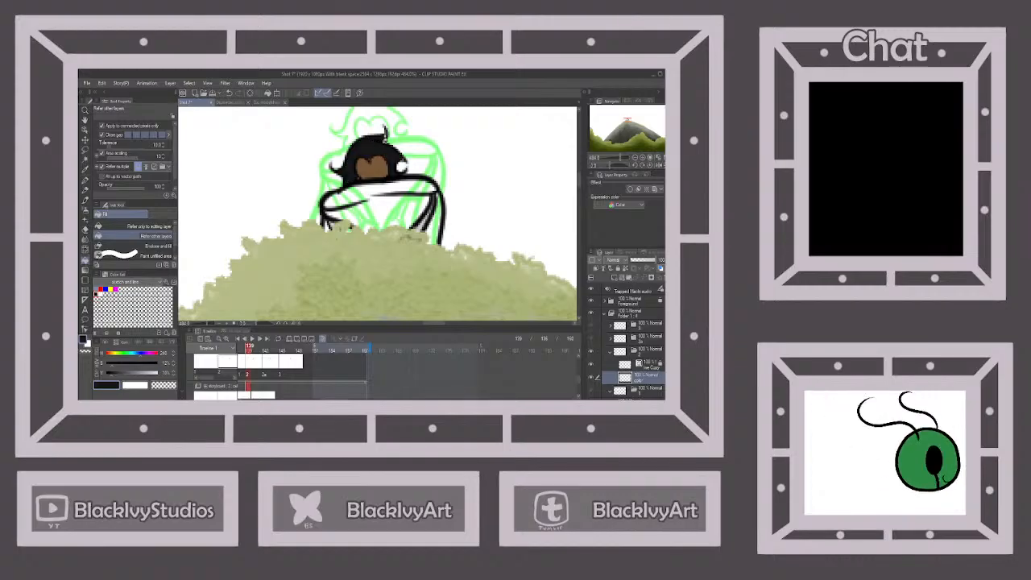
Touch up the unfilled edges and the curled tip of the figure's hair in black with the Small Line pen.
{"action": "scroll", "coordinate": [374, 141], "scroll_direction": "up", "scroll_amount": 2}
{"action": "left_click", "coordinate": [86, 180]}
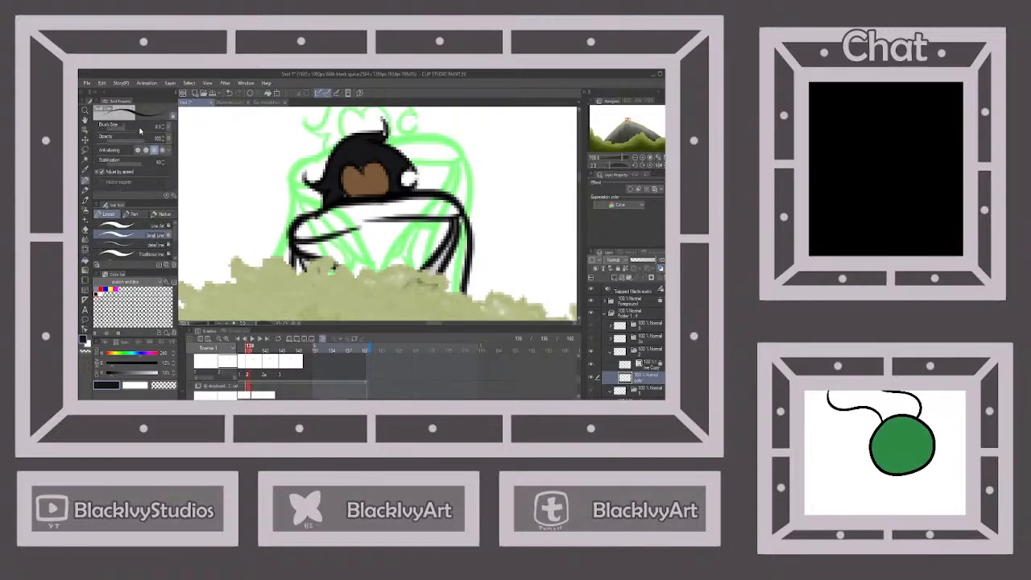
{"action": "scroll", "coordinate": [329, 157], "scroll_direction": "up", "scroll_amount": 2}
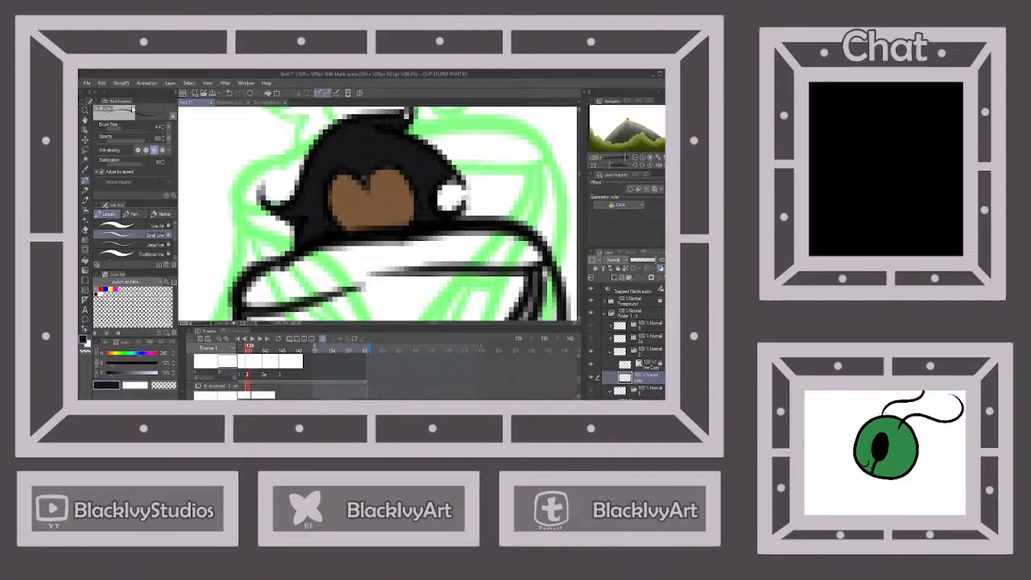
{"action": "scroll", "coordinate": [357, 161], "scroll_direction": "up", "scroll_amount": 2}
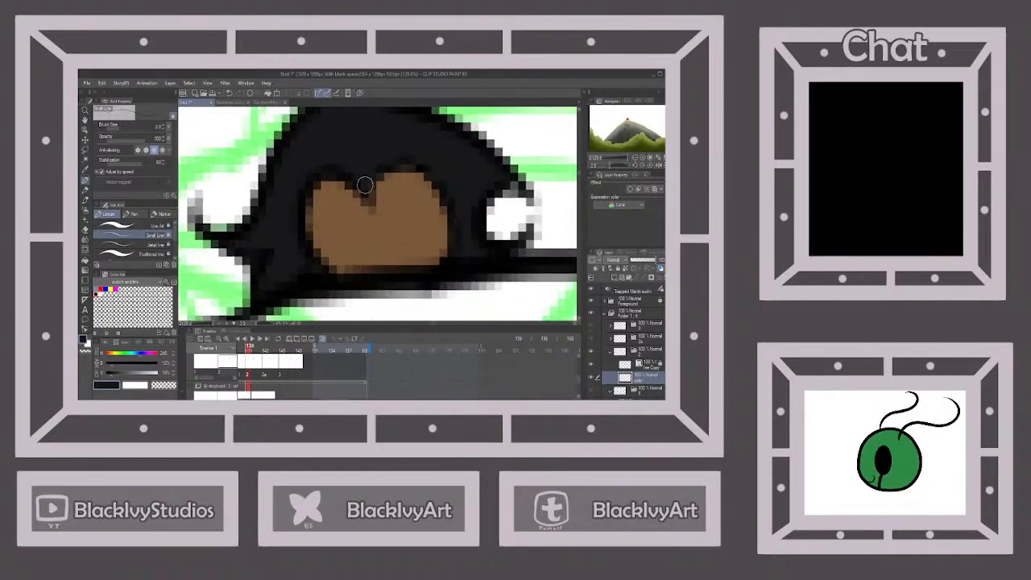
{"action": "scroll", "coordinate": [336, 226], "scroll_direction": "down", "scroll_amount": 2}
{"action": "scroll", "coordinate": [412, 116], "scroll_direction": "up", "scroll_amount": 2}
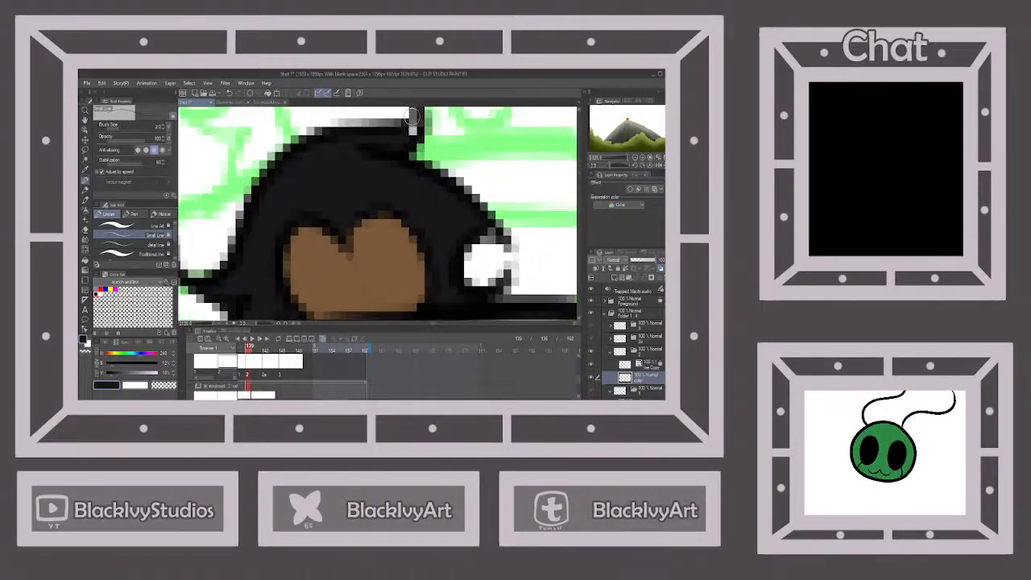
{"action": "scroll", "coordinate": [411, 123], "scroll_direction": "down", "scroll_amount": 2}
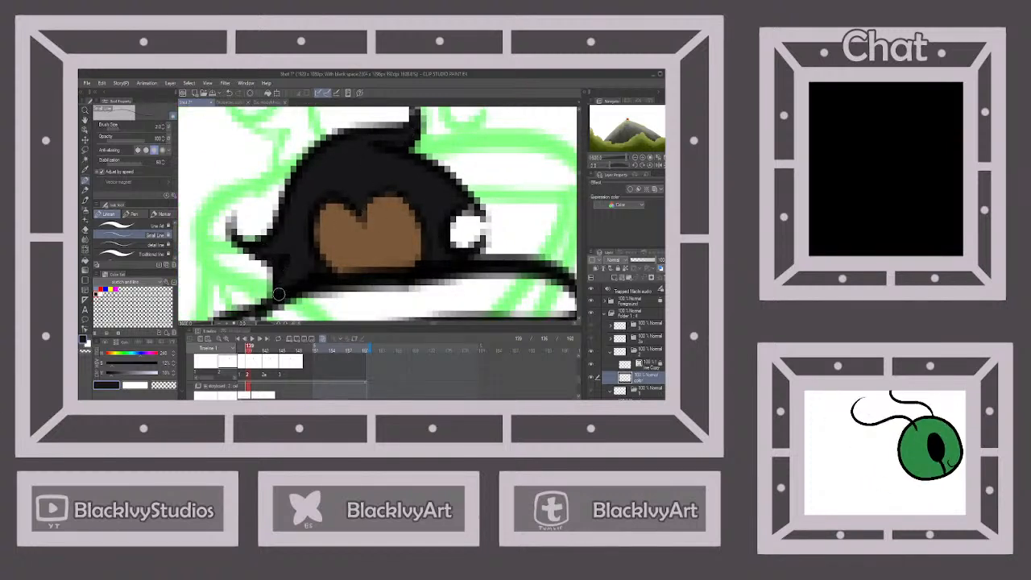
{"action": "scroll", "coordinate": [299, 246], "scroll_direction": "down", "scroll_amount": 2}
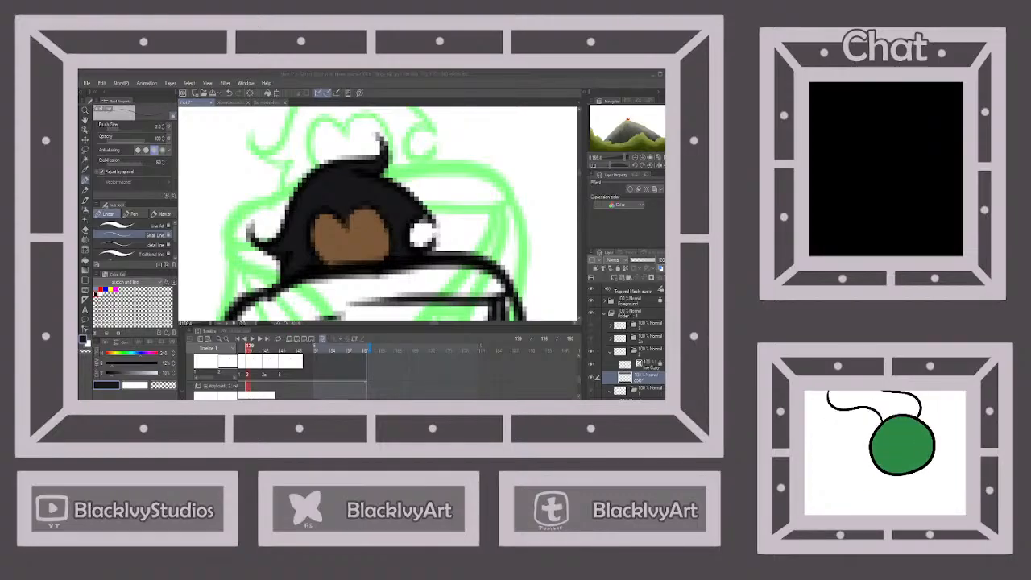
{"action": "scroll", "coordinate": [378, 230], "scroll_direction": "down", "scroll_amount": 8}
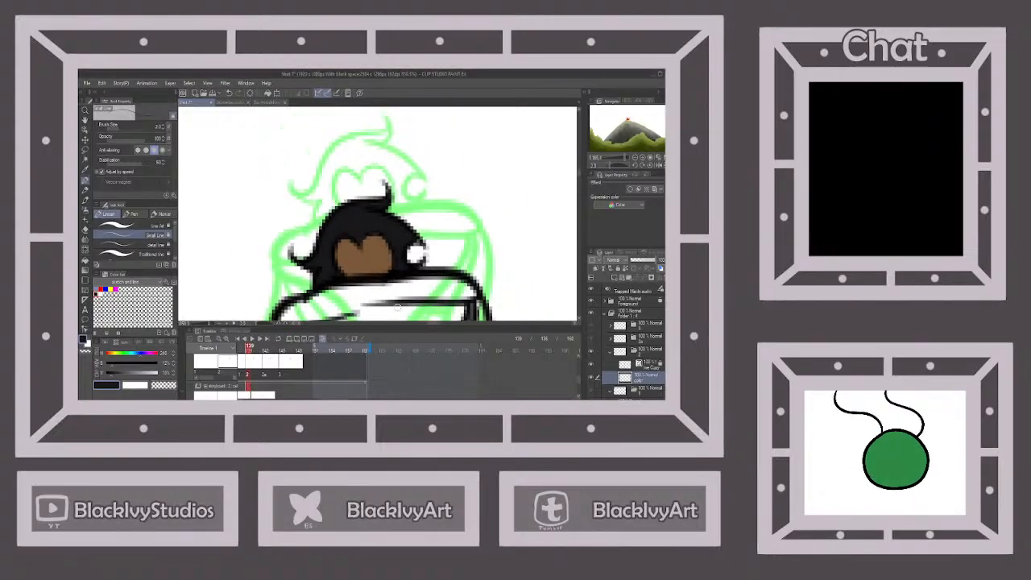
{"action": "scroll", "coordinate": [375, 234], "scroll_direction": "up", "scroll_amount": 2}
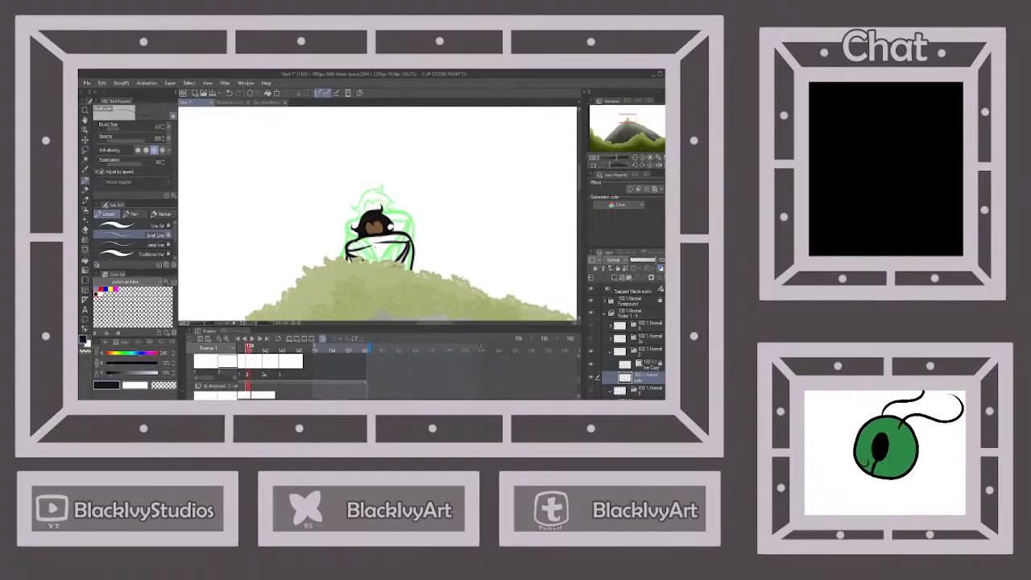
Sample the grey cape colour from the outfit chart and fill the figure's cape in cel 2 with it.
{"action": "left_click", "coordinate": [234, 102]}
{"action": "scroll", "coordinate": [333, 213], "scroll_direction": "up", "scroll_amount": 5}
{"action": "scroll", "coordinate": [371, 208], "scroll_direction": "up", "scroll_amount": 3}
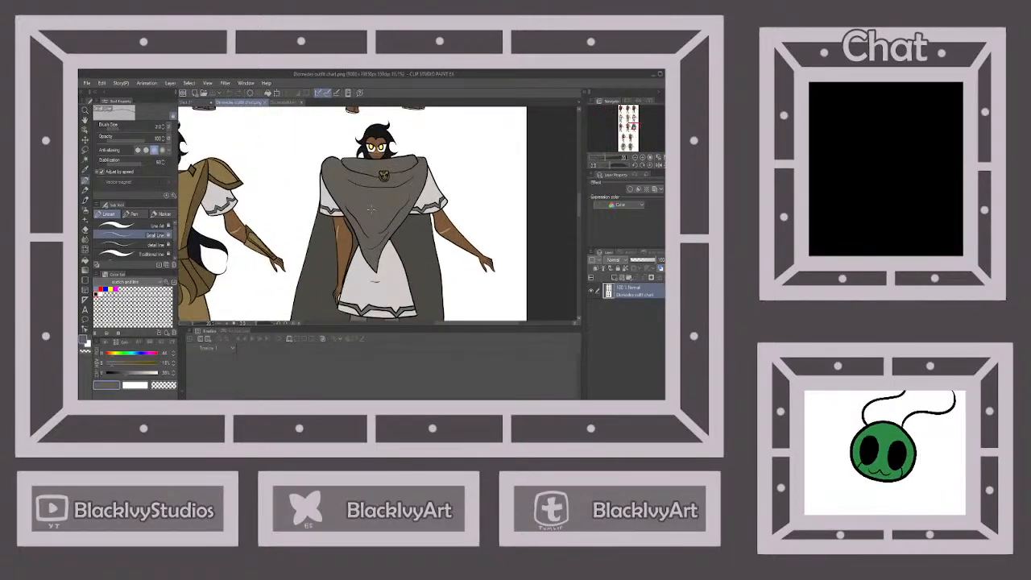
{"action": "left_click", "coordinate": [197, 103]}
{"action": "left_click", "coordinate": [86, 260]}
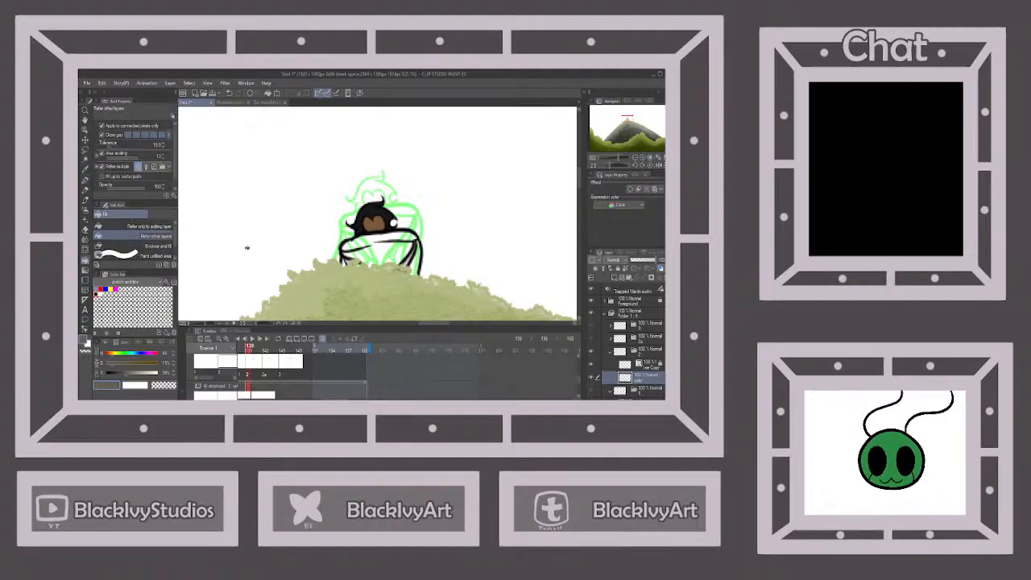
{"action": "scroll", "coordinate": [399, 250], "scroll_direction": "up", "scroll_amount": 2}
{"action": "scroll", "coordinate": [399, 250], "scroll_direction": "up", "scroll_amount": 2}
{"action": "left_click", "coordinate": [370, 249]}
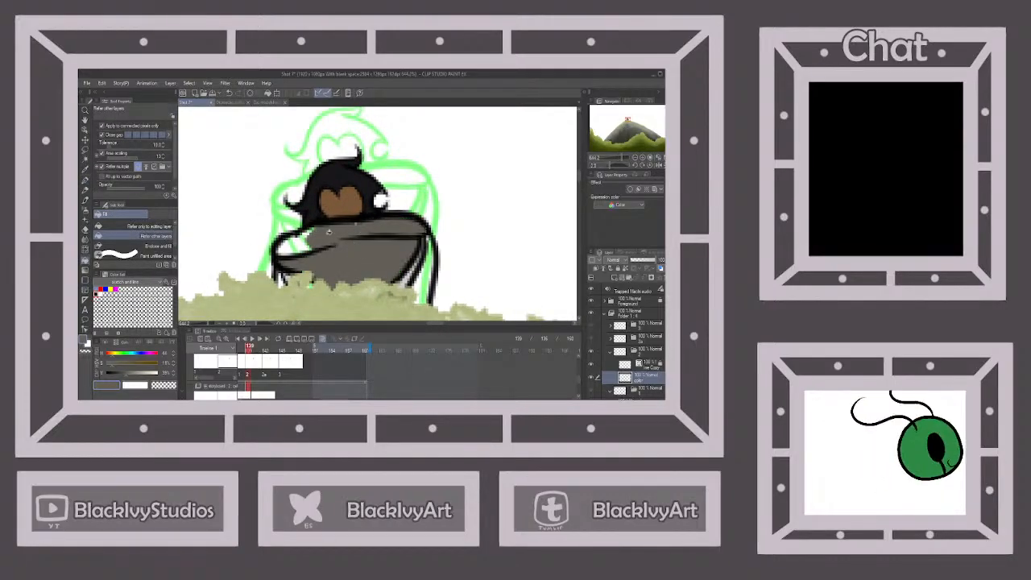
Paint the remaining unfilled parts of the cape in the same grey with the Small Line pen.
{"action": "left_click", "coordinate": [84, 179]}
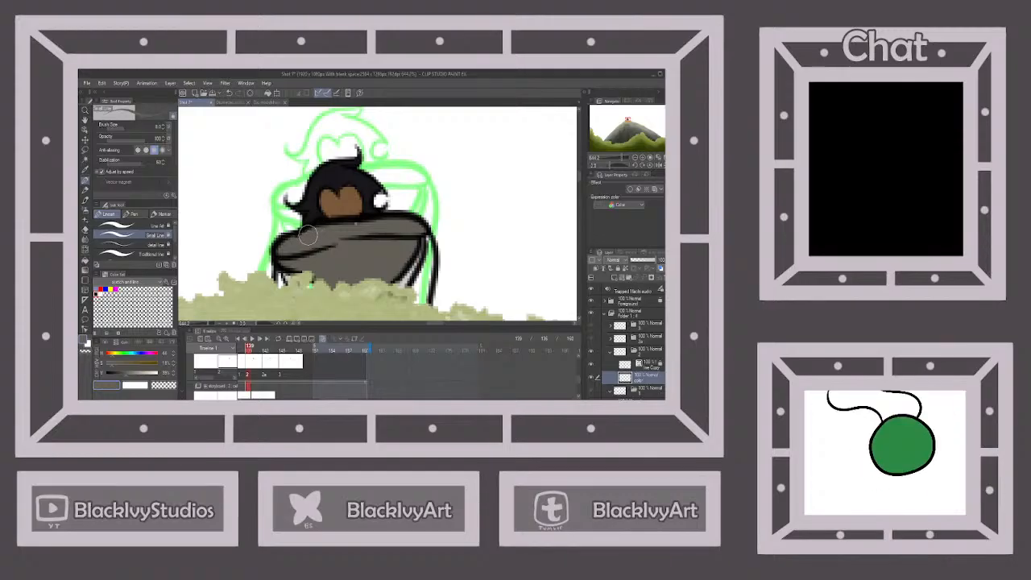
{"action": "scroll", "coordinate": [375, 228], "scroll_direction": "down", "scroll_amount": 2}
{"action": "scroll", "coordinate": [376, 265], "scroll_direction": "up", "scroll_amount": 2}
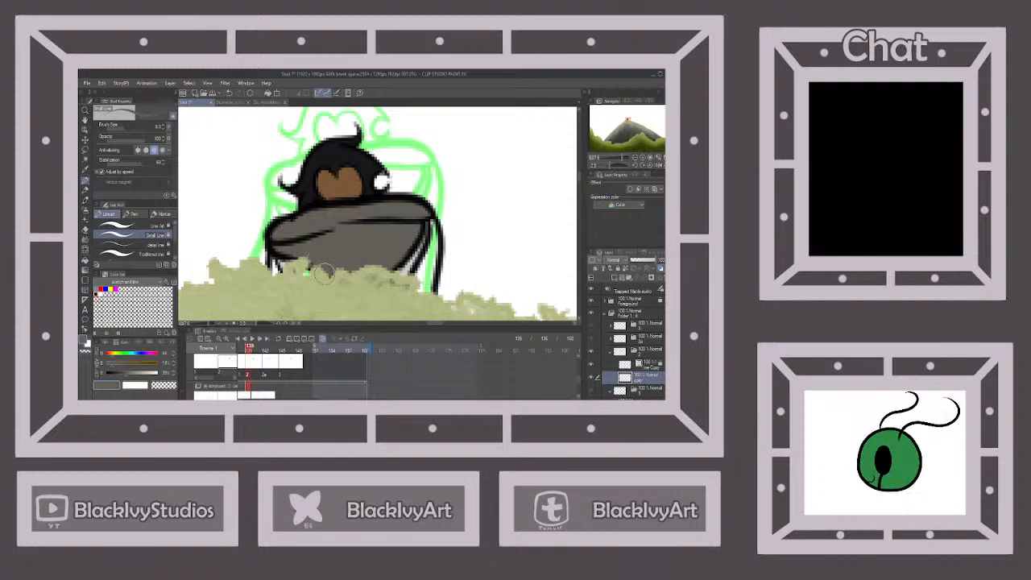
Cover the leftover sleeve pixels along the grass line in light grey with the Small Line pen.
{"action": "scroll", "coordinate": [314, 264], "scroll_direction": "up", "scroll_amount": 8}
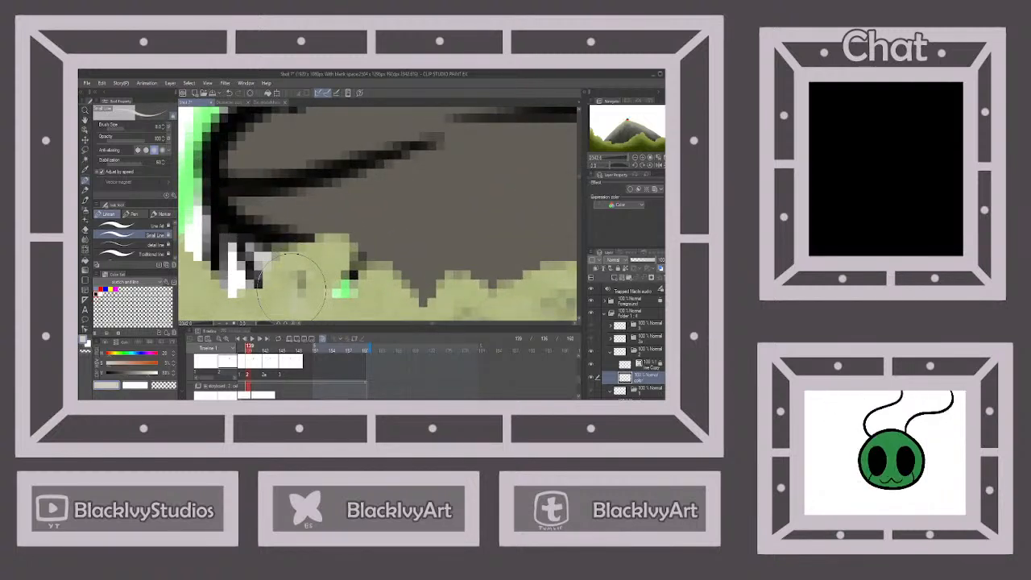
{"action": "scroll", "coordinate": [306, 278], "scroll_direction": "down", "scroll_amount": 6}
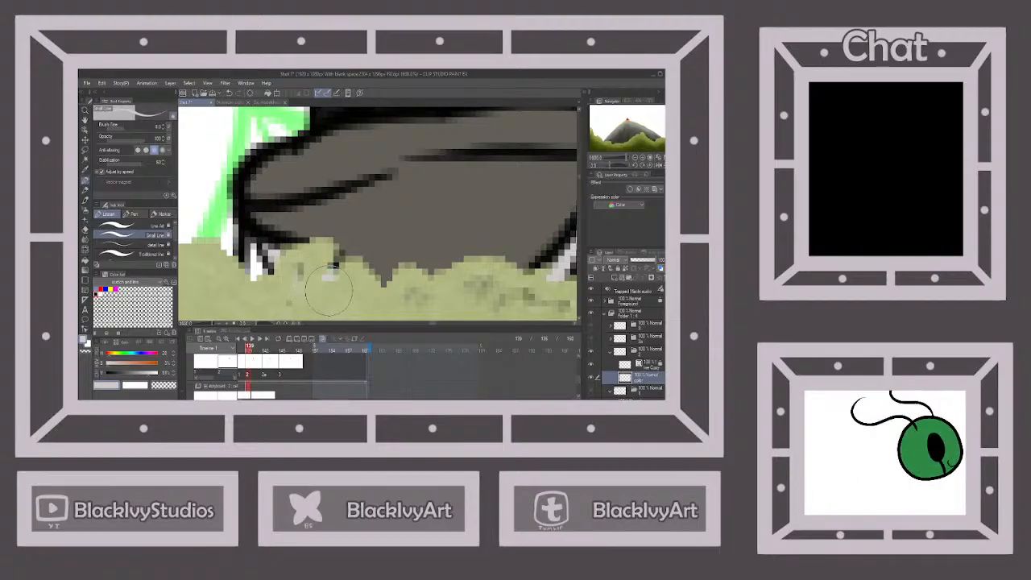
{"action": "scroll", "coordinate": [321, 278], "scroll_direction": "down", "scroll_amount": 5}
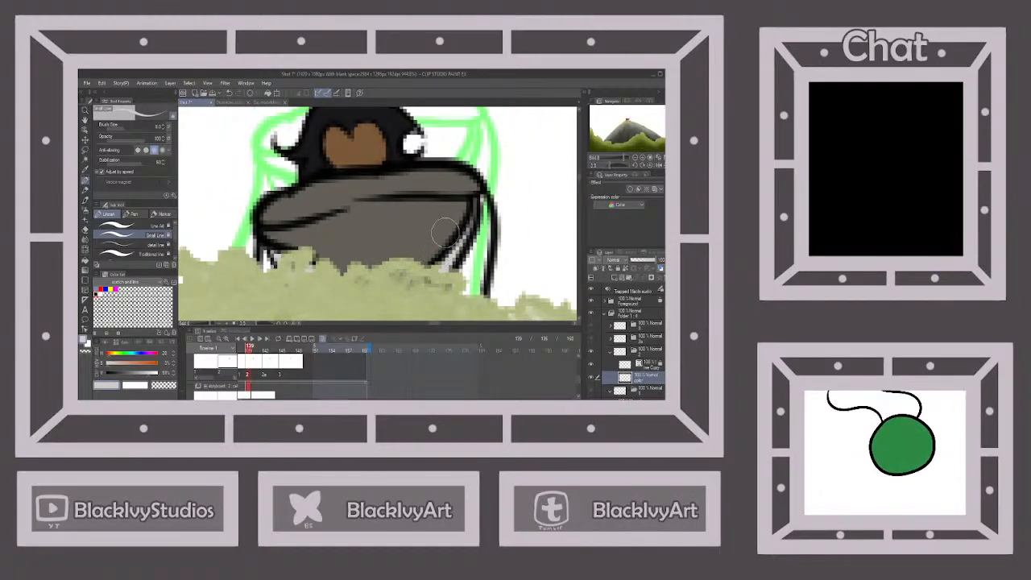
Sample the darker grey cloak colour from the outfit chart and fill the cloak strip beside the figure's cape with it.
{"action": "left_click", "coordinate": [260, 102]}
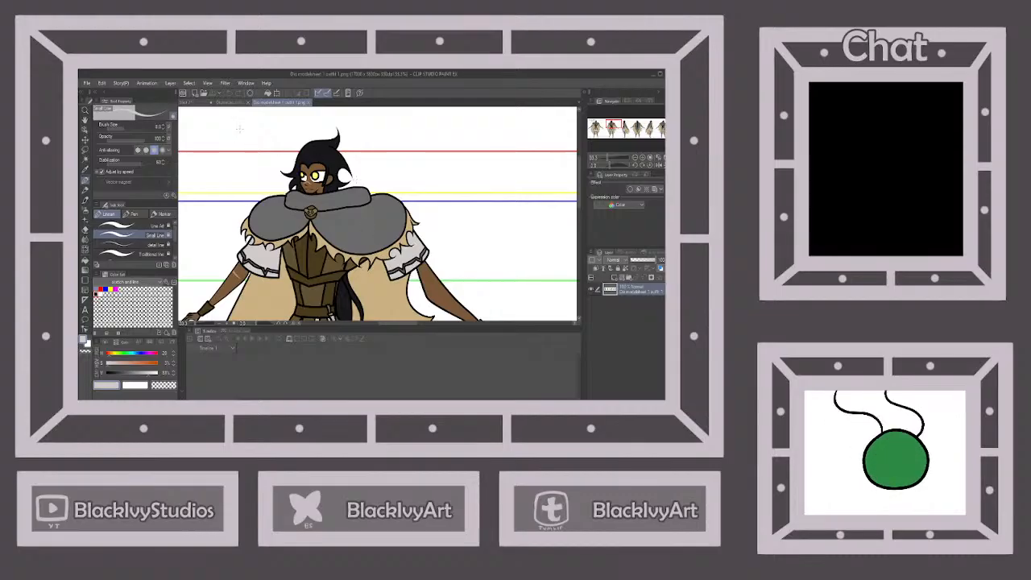
{"action": "left_click", "coordinate": [233, 102]}
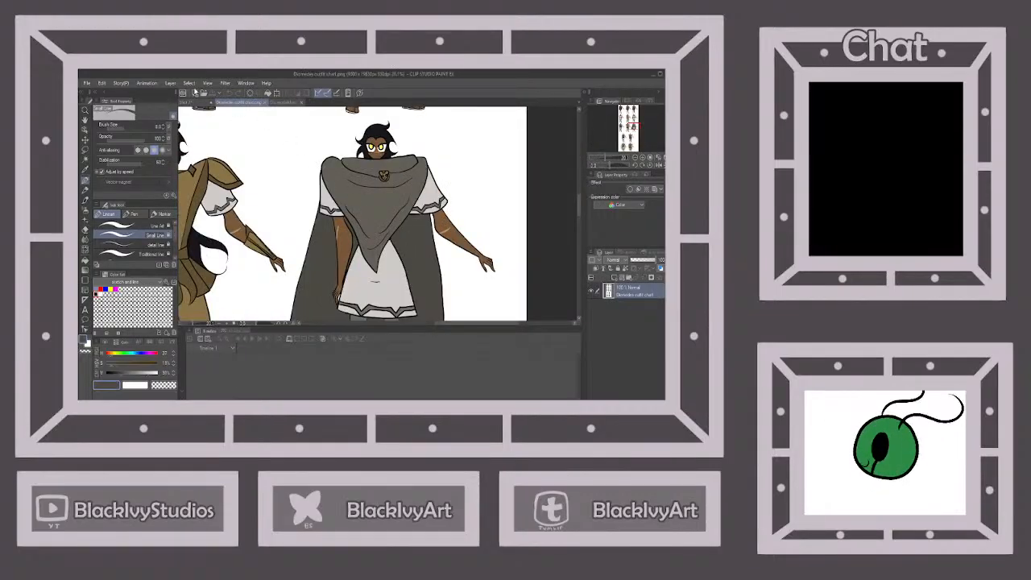
{"action": "left_click", "coordinate": [190, 102]}
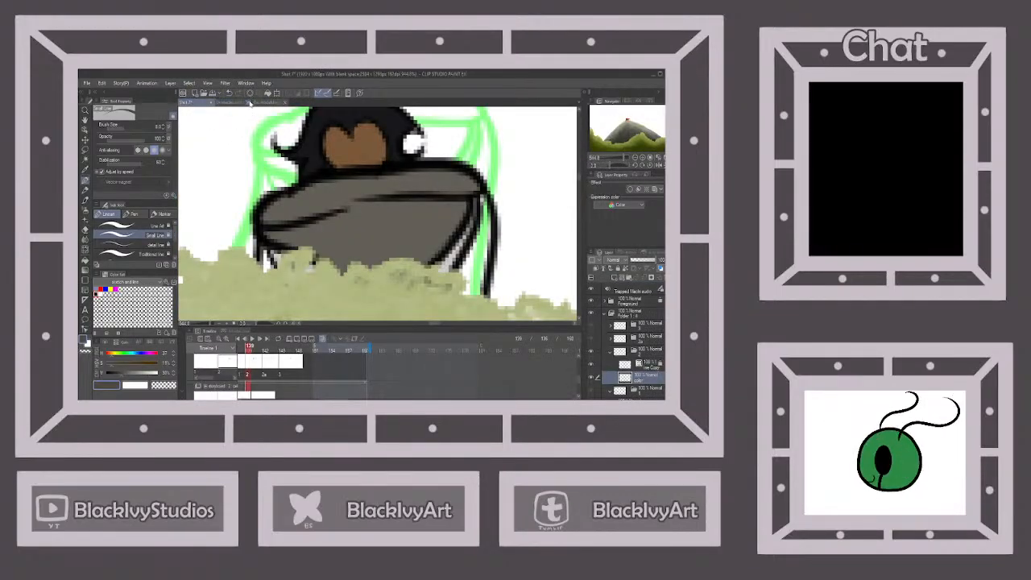
{"action": "left_click", "coordinate": [85, 262]}
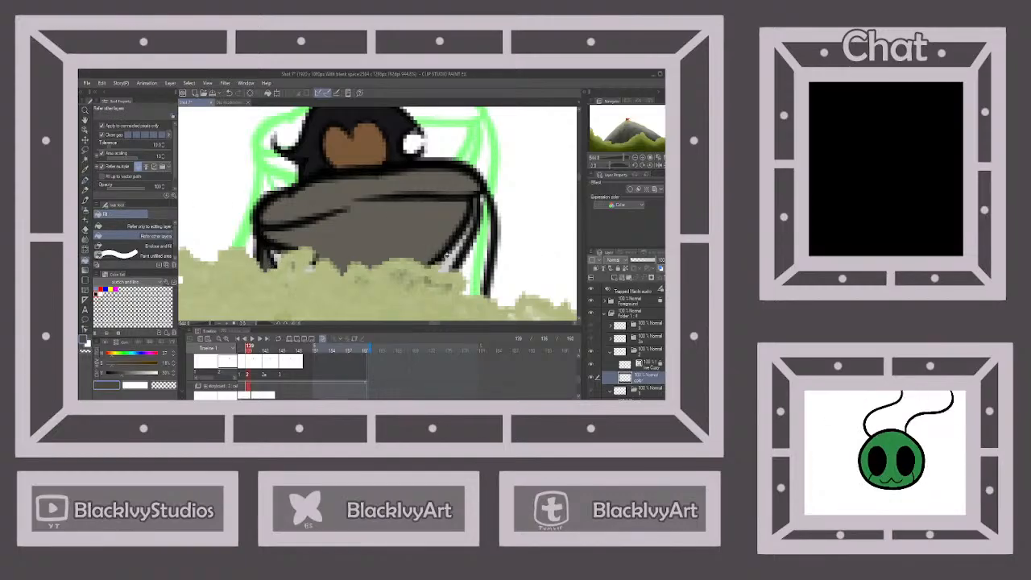
{"action": "left_click", "coordinate": [479, 267]}
Reduce the Small Line pen size and touch up the unfilled cloak pixels on both sides of the figure in dark grey.
{"action": "left_click", "coordinate": [86, 180]}
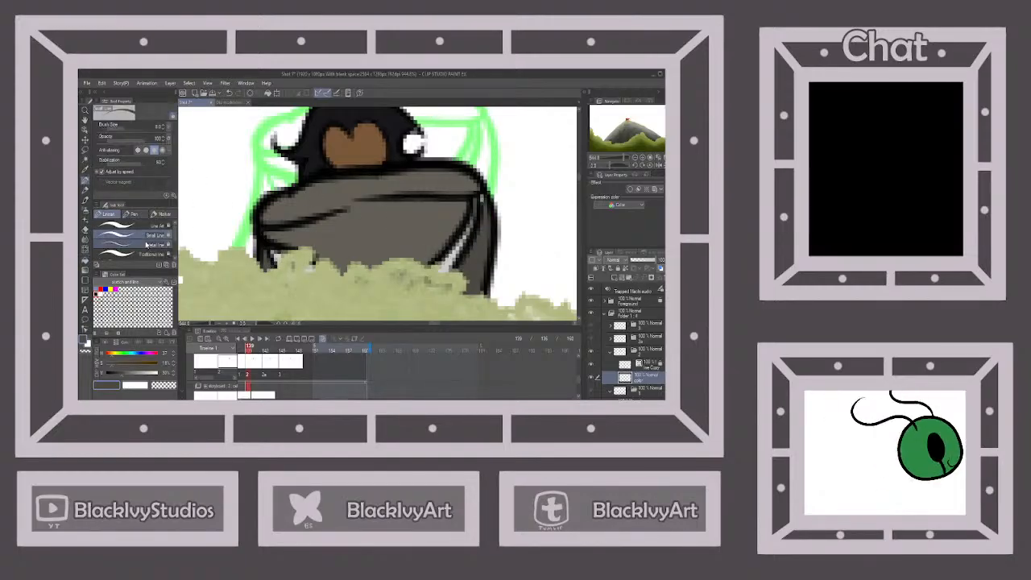
{"action": "left_click", "coordinate": [120, 131]}
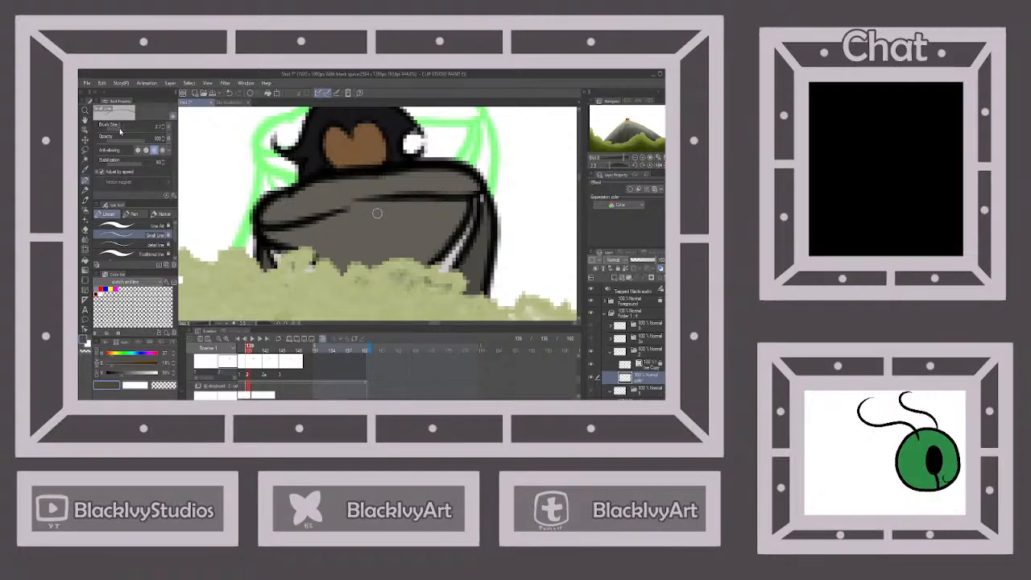
{"action": "scroll", "coordinate": [508, 241], "scroll_direction": "up", "scroll_amount": 1}
{"action": "left_click_drag", "start_coordinate": [480, 193], "coordinate": [485, 212]}
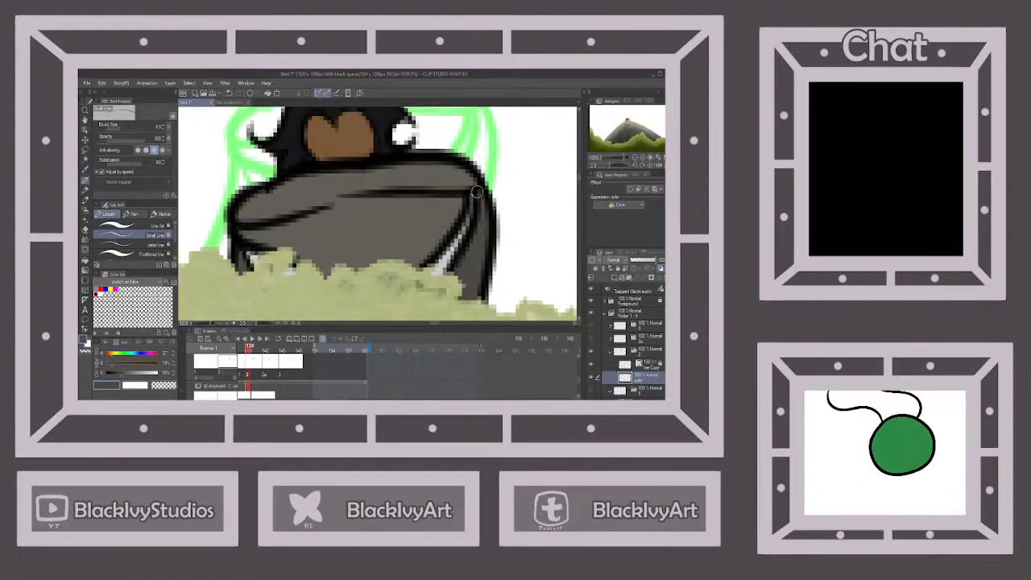
{"action": "scroll", "coordinate": [494, 233], "scroll_direction": "down", "scroll_amount": 1}
{"action": "scroll", "coordinate": [494, 233], "scroll_direction": "down", "scroll_amount": 4}
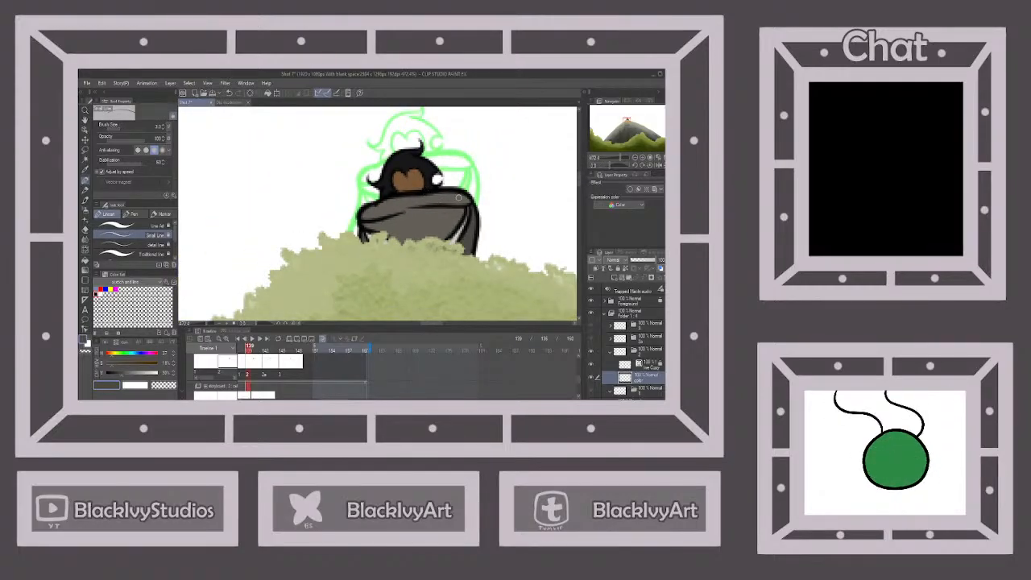
{"action": "scroll", "coordinate": [381, 204], "scroll_direction": "up", "scroll_amount": 4}
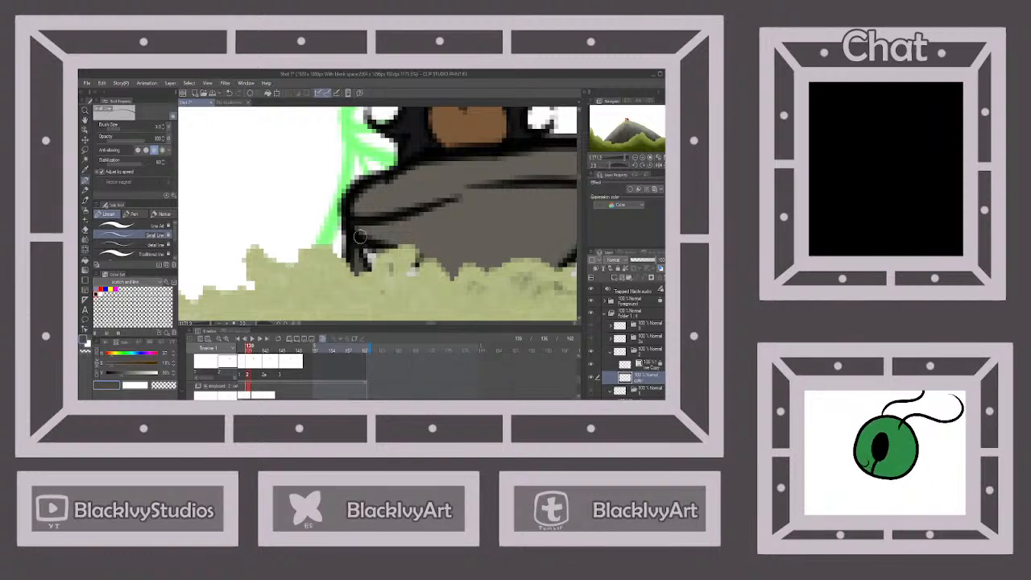
{"action": "scroll", "coordinate": [498, 244], "scroll_direction": "down", "scroll_amount": 3}
Lock cel 2's colour layer and save the Shot 7 file.
{"action": "left_click", "coordinate": [618, 270]}
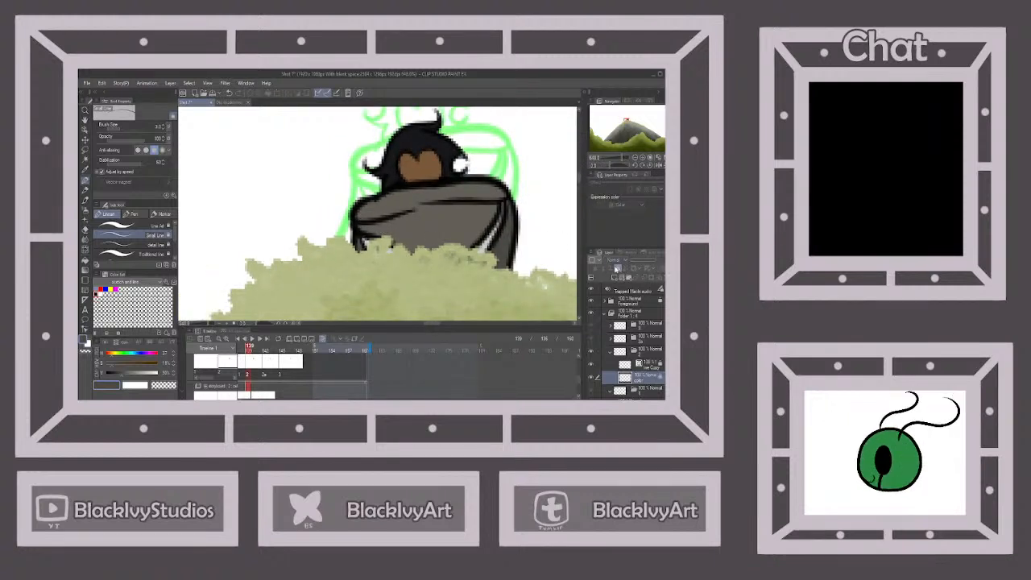
{"action": "left_click", "coordinate": [212, 93]}
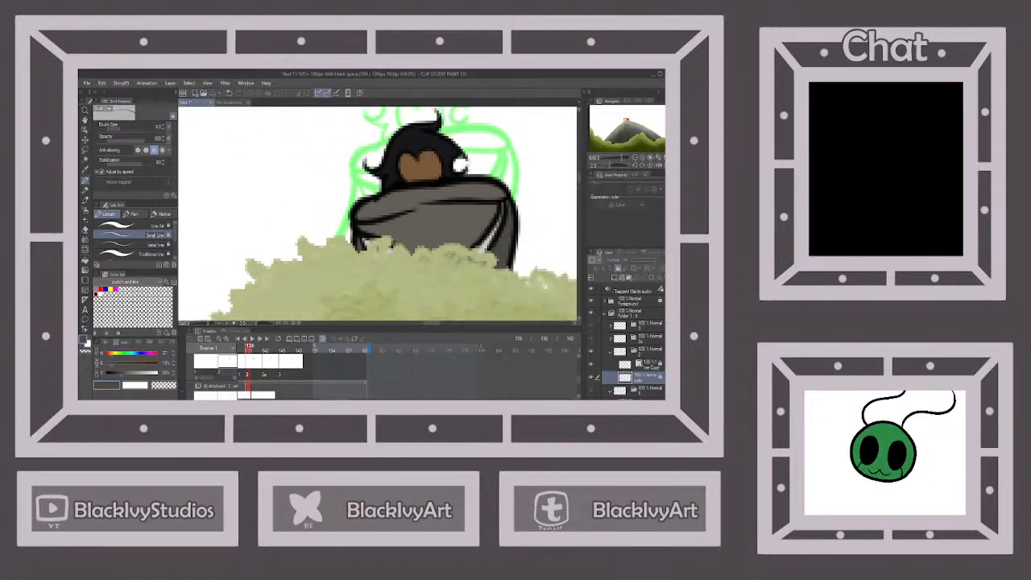
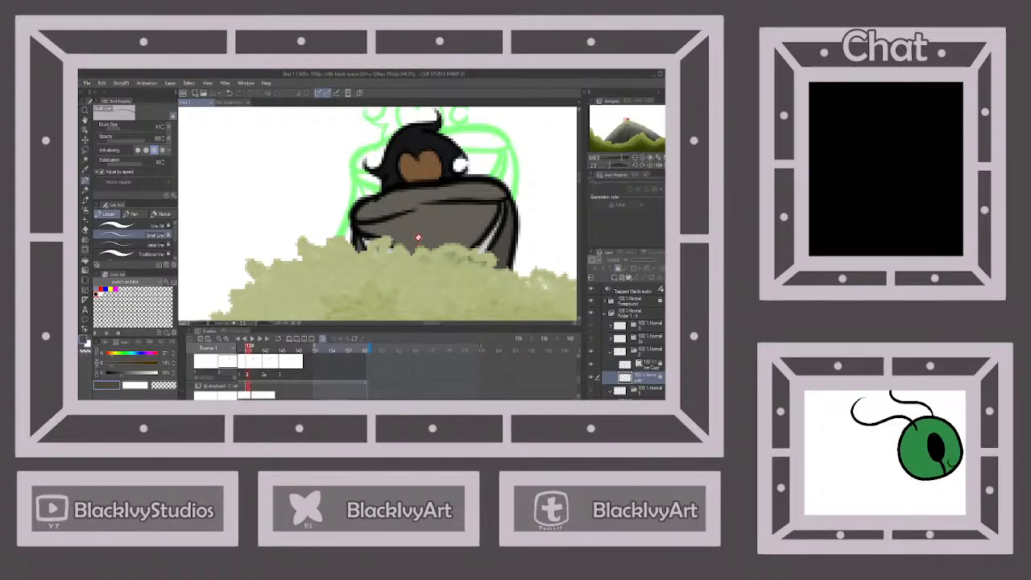
{"action": "scroll", "coordinate": [418, 238], "scroll_direction": "down", "scroll_amount": 5}
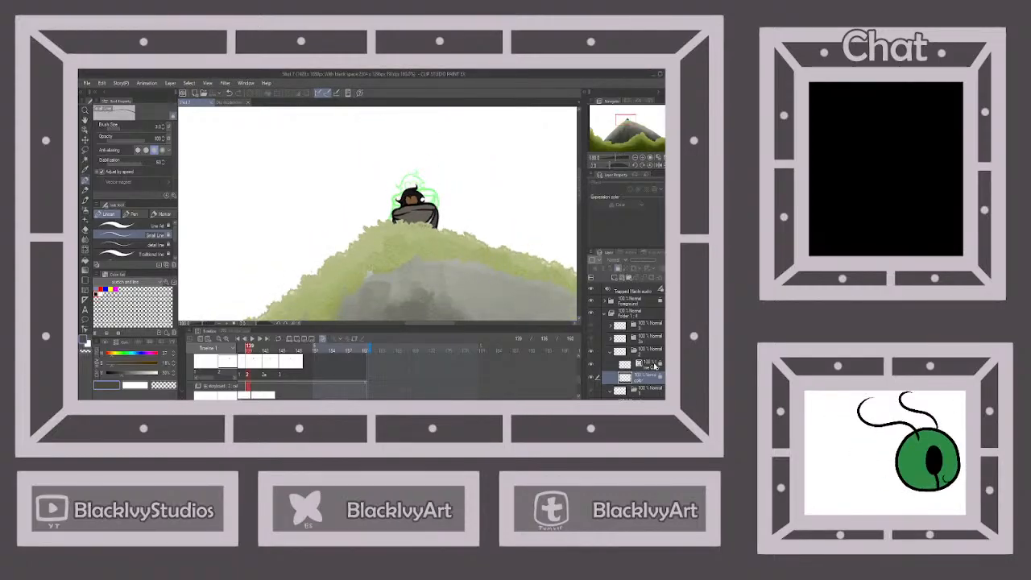
Collapse the cel 2 folder, switch to the in-between cel 2a and expand its folder.
{"action": "left_click", "coordinate": [613, 354]}
{"action": "left_click", "coordinate": [638, 356]}
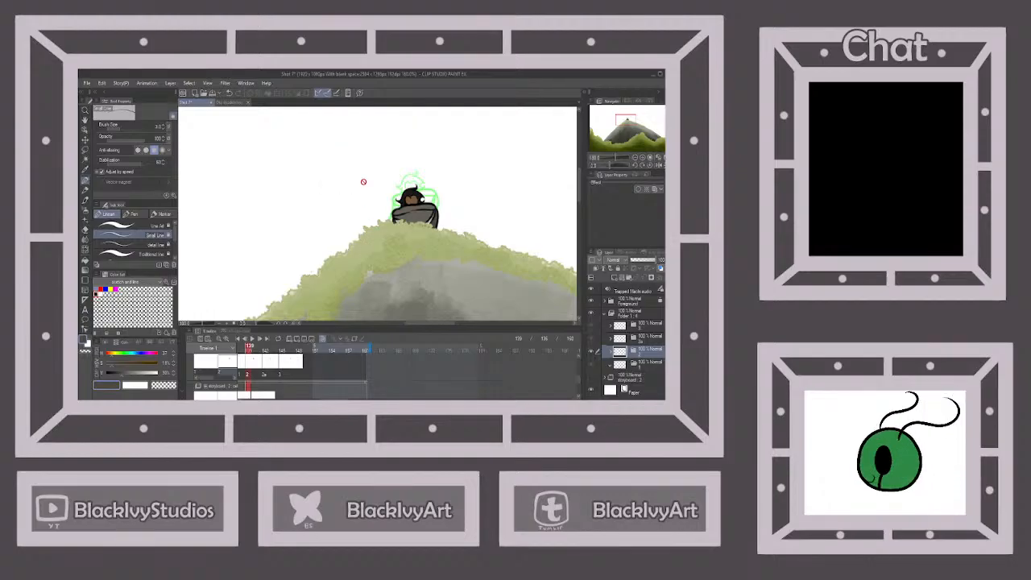
{"action": "left_click", "coordinate": [654, 339]}
{"action": "left_click", "coordinate": [612, 342]}
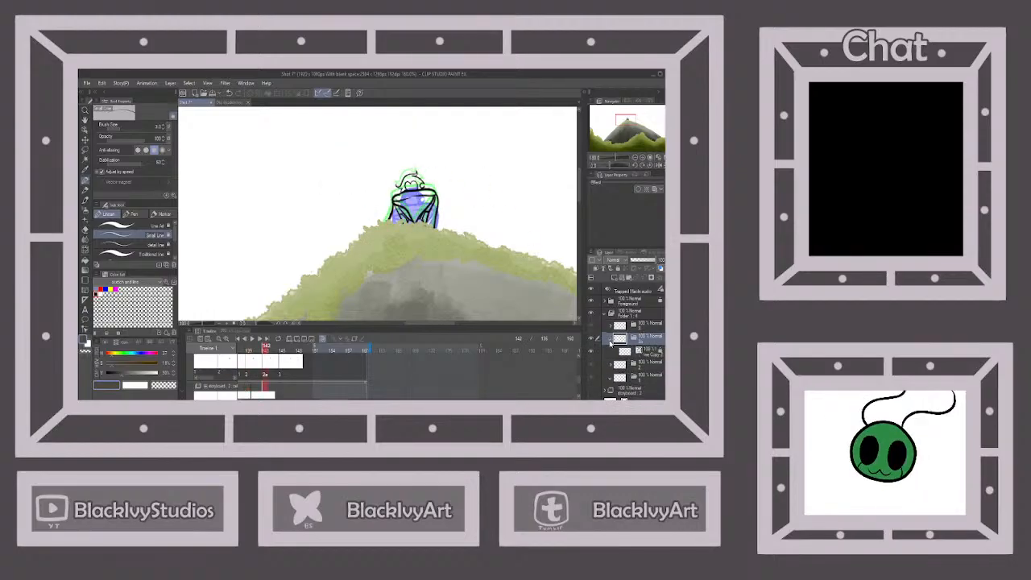
Add a new raster layer named color to cel 2a and place it beneath the line copy layer.
{"action": "left_click", "coordinate": [643, 358]}
{"action": "left_click", "coordinate": [614, 278]}
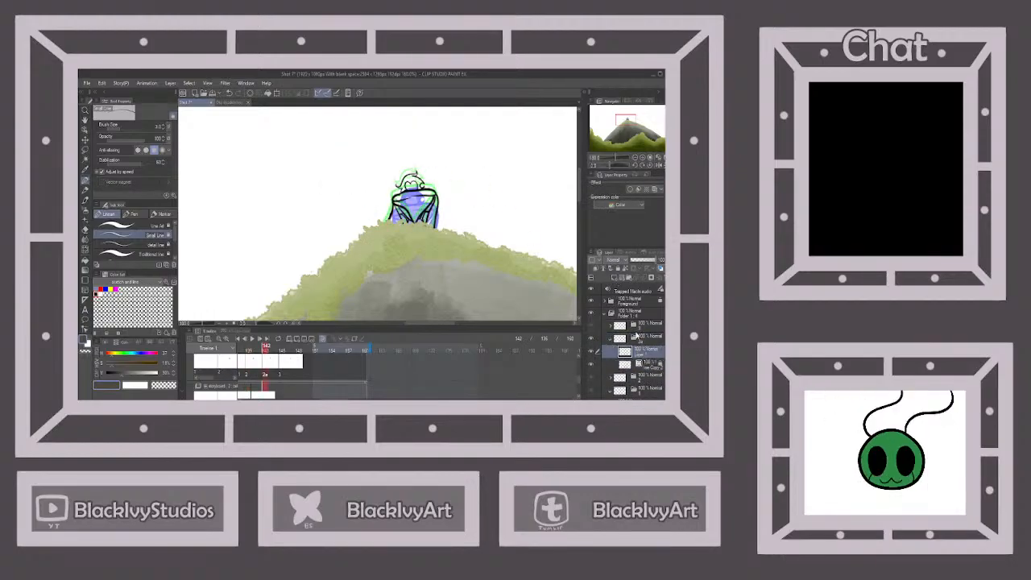
{"action": "left_click_drag", "start_coordinate": [647, 367], "coordinate": [646, 366]}
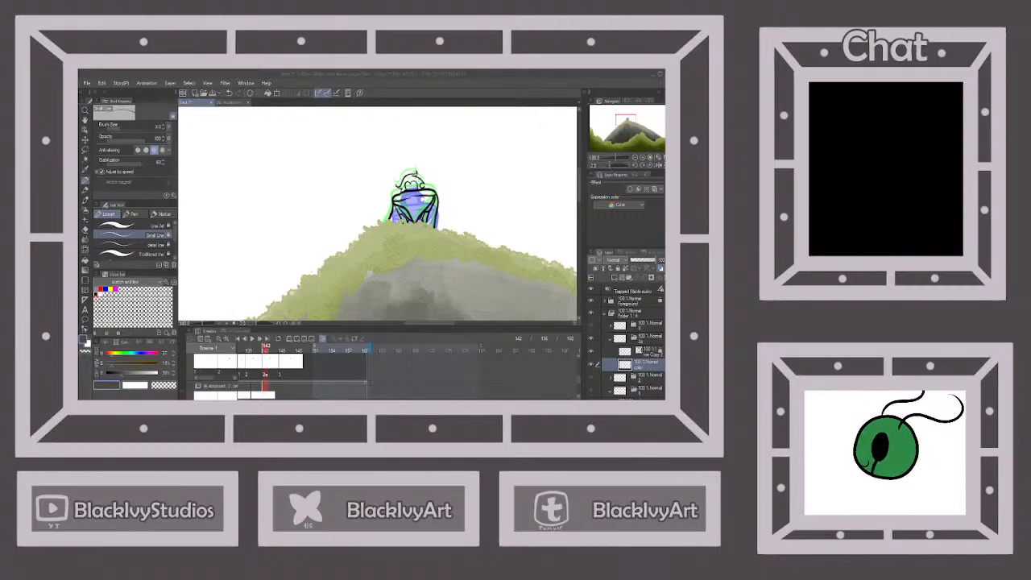
{"action": "left_click", "coordinate": [396, 398]}
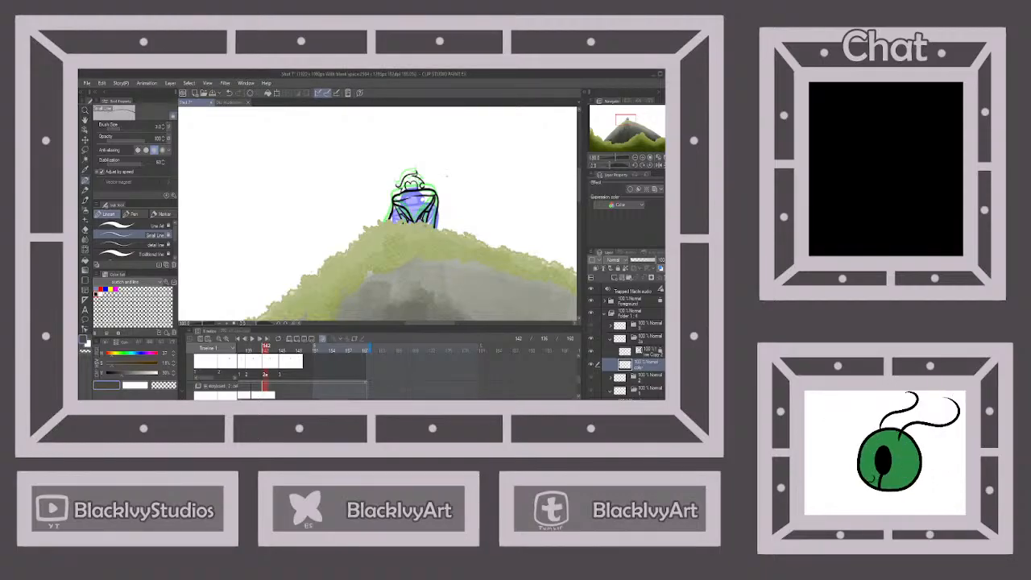
Sample the grey cape colour from cel 2 and fill the cape's collar and pointed front with it on cel 2a's color layer.
{"action": "left_click", "coordinate": [633, 378]}
{"action": "scroll", "coordinate": [461, 237], "scroll_direction": "up", "scroll_amount": 2}
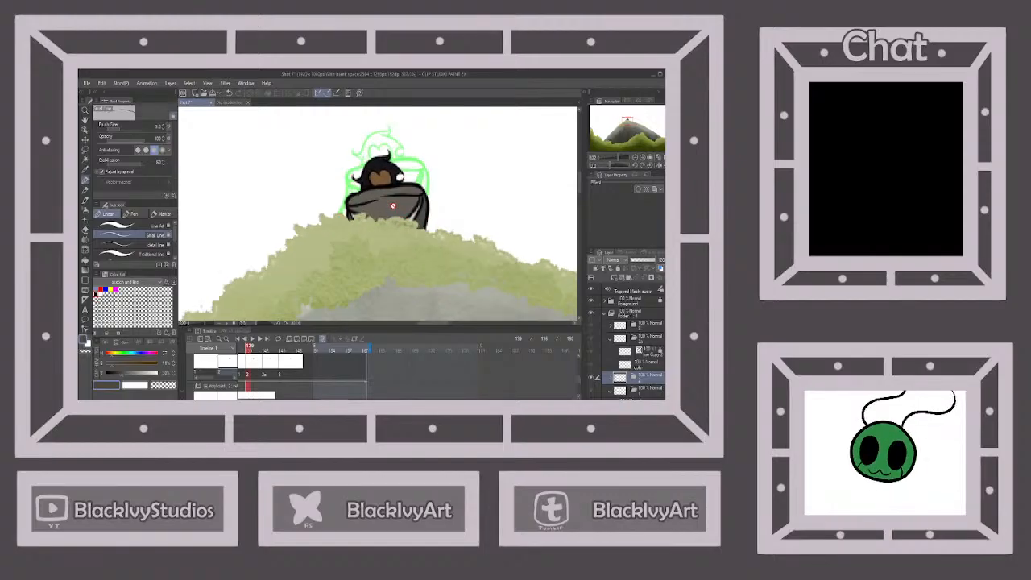
{"action": "left_click", "coordinate": [645, 364]}
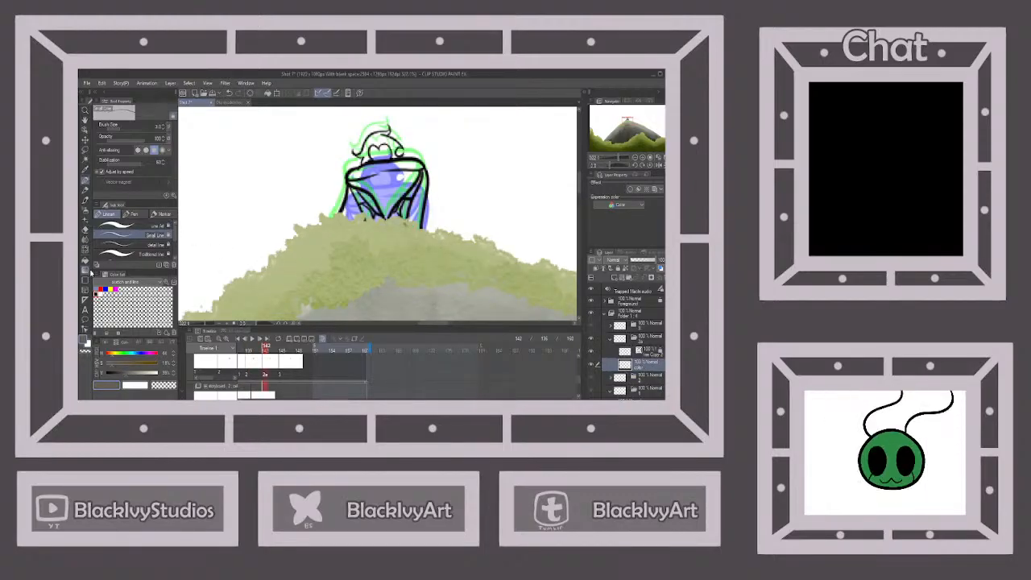
{"action": "key", "text": "g"}
{"action": "scroll", "coordinate": [395, 164], "scroll_direction": "up", "scroll_amount": 2}
{"action": "left_click", "coordinate": [397, 167]}
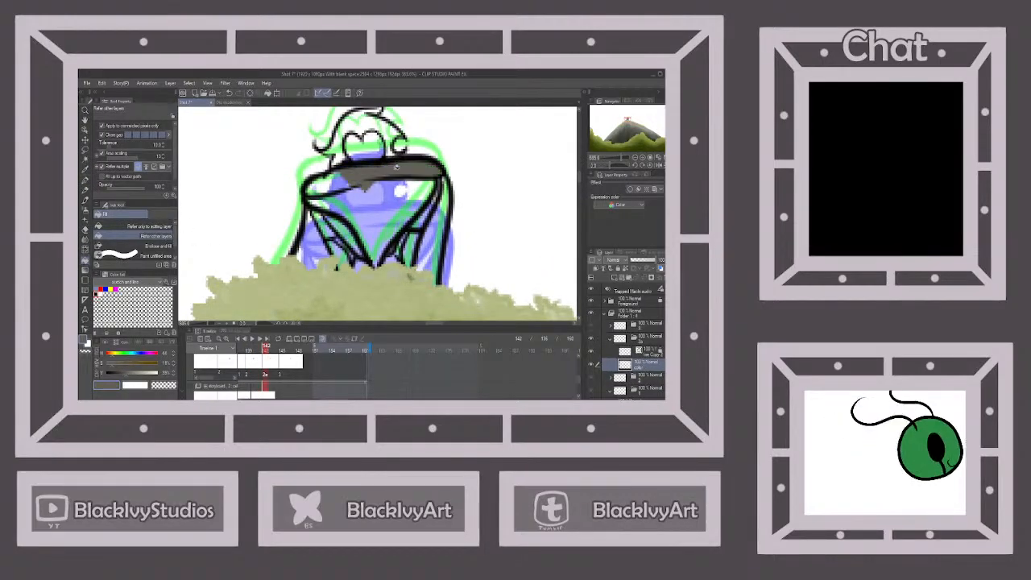
{"action": "left_click", "coordinate": [361, 209]}
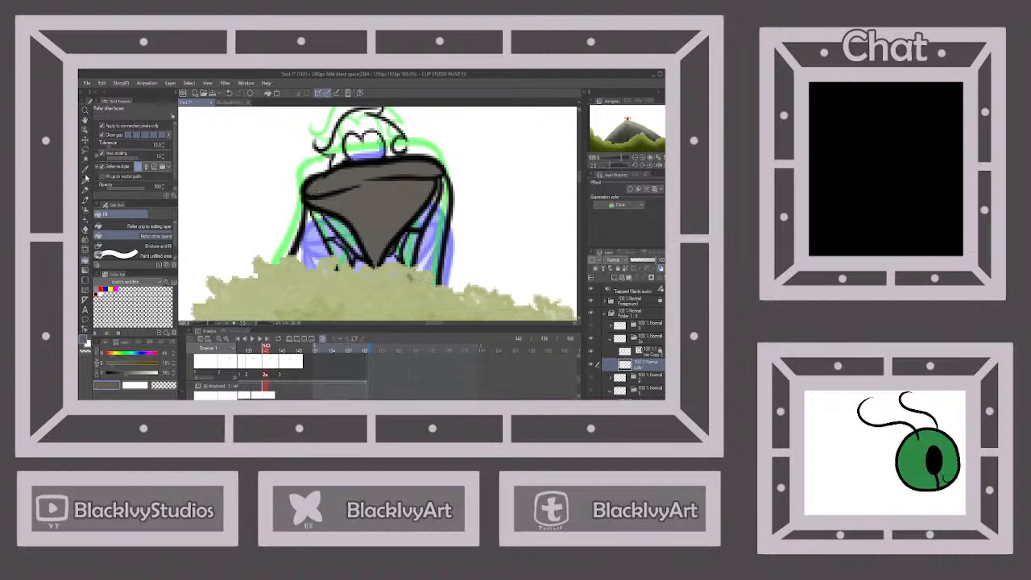
{"action": "left_click", "coordinate": [85, 179]}
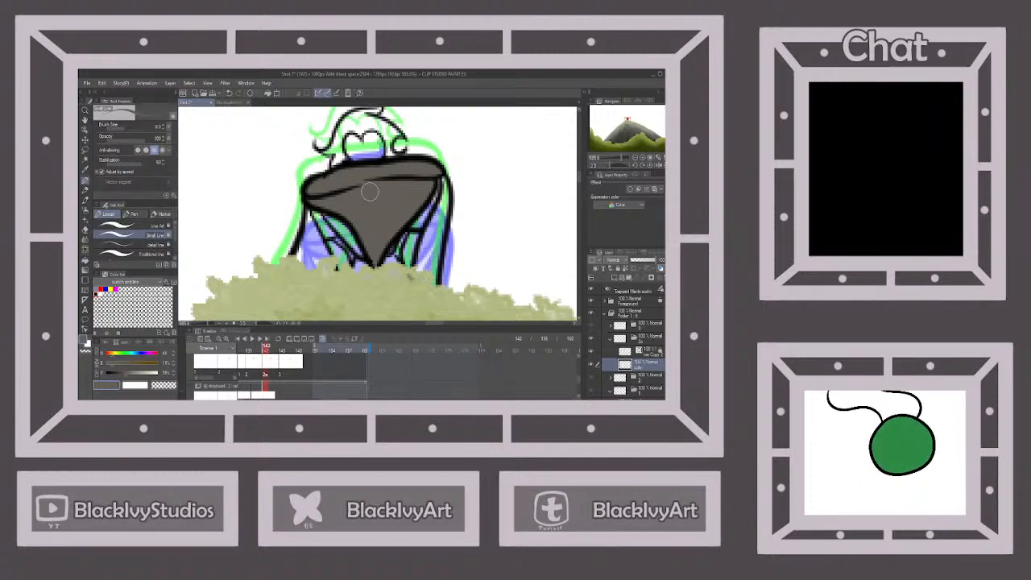
Sample the light grey between the cloak folds from cel 2 and fill the two slivers along the cape's left edge on cel 2a.
{"action": "left_click", "coordinate": [636, 377]}
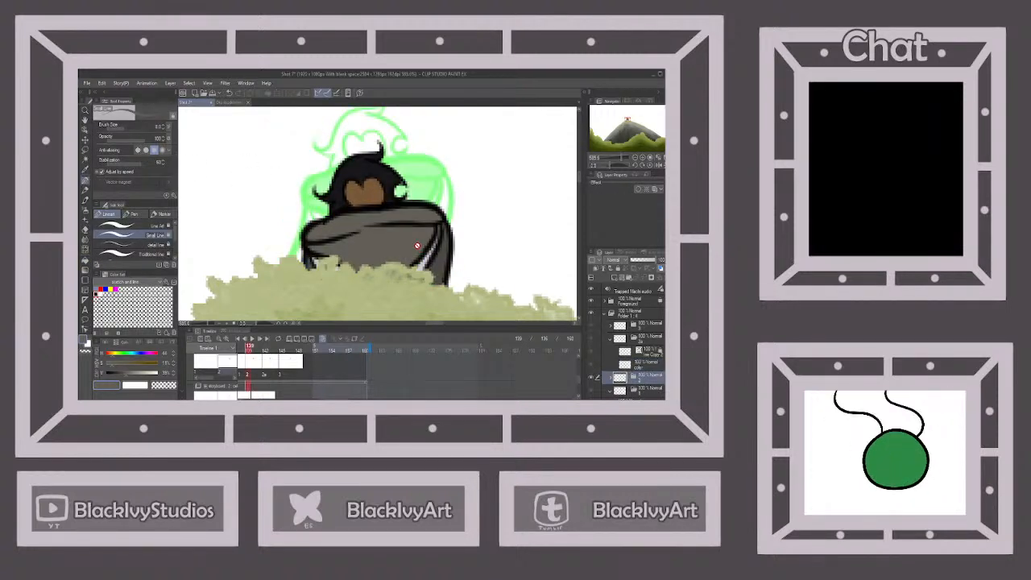
{"action": "scroll", "coordinate": [459, 269], "scroll_direction": "up", "scroll_amount": 10}
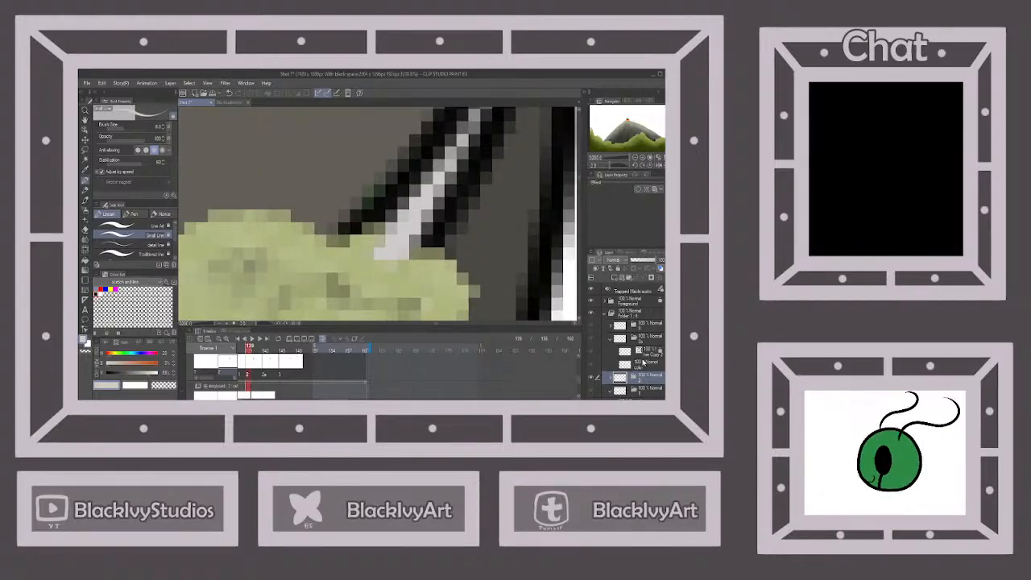
{"action": "left_click", "coordinate": [644, 363]}
{"action": "scroll", "coordinate": [473, 233], "scroll_direction": "down", "scroll_amount": 5}
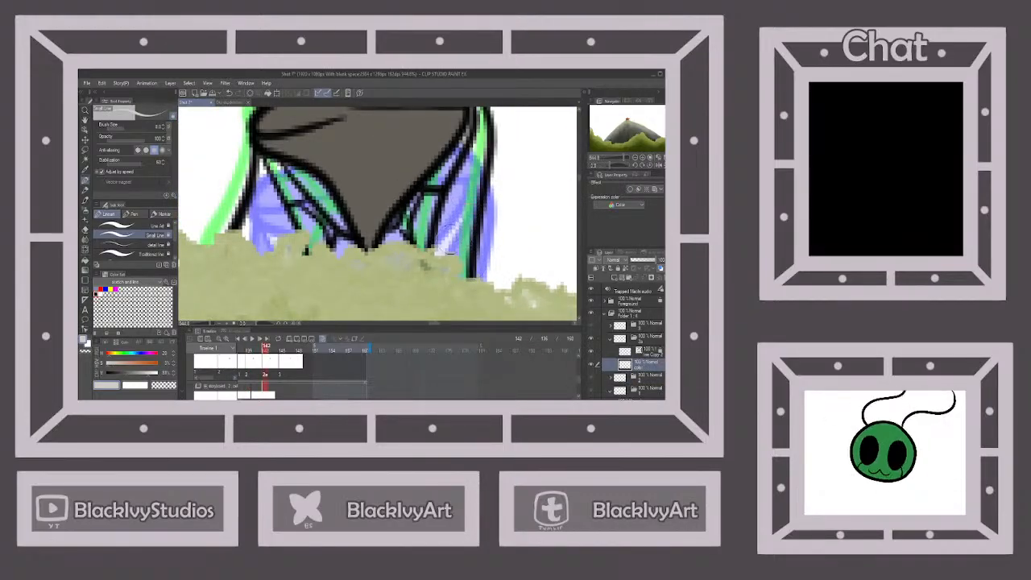
{"action": "left_click", "coordinate": [85, 261]}
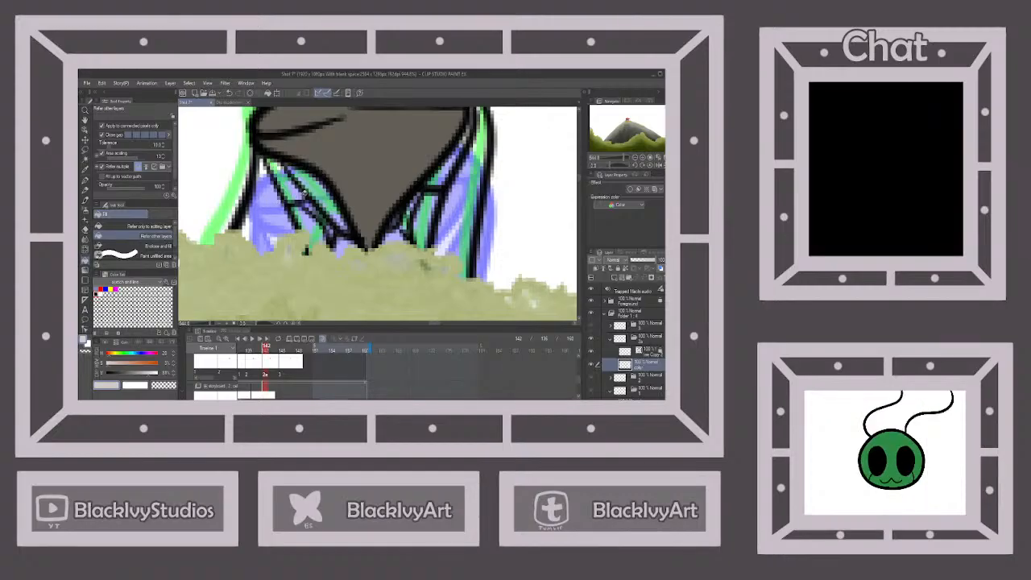
{"action": "left_click", "coordinate": [310, 187]}
{"action": "left_click", "coordinate": [295, 190]}
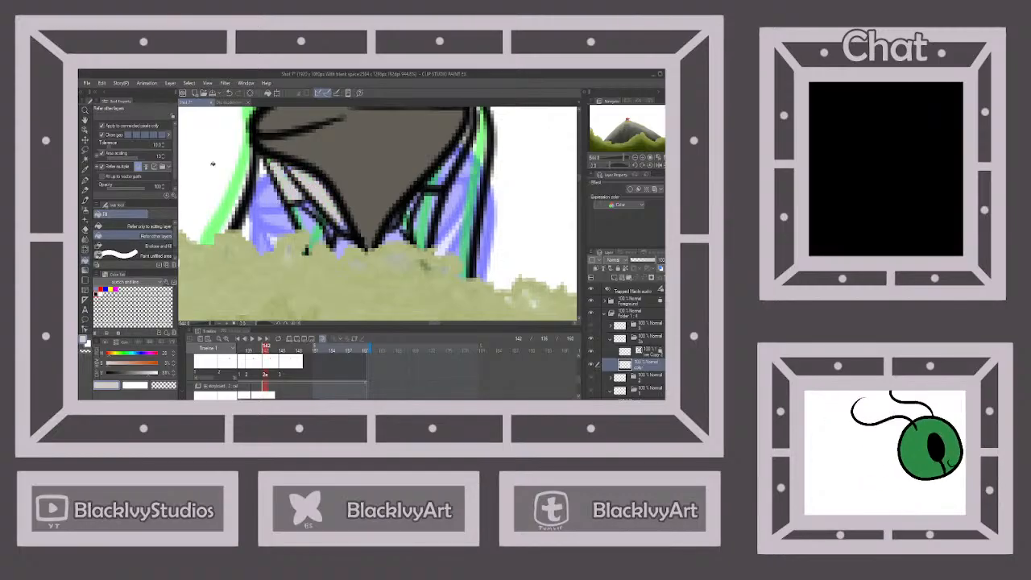
Adjust the Small Line pen size and touch up the unfilled pixels of the left slivers in light grey.
{"action": "left_click", "coordinate": [85, 182]}
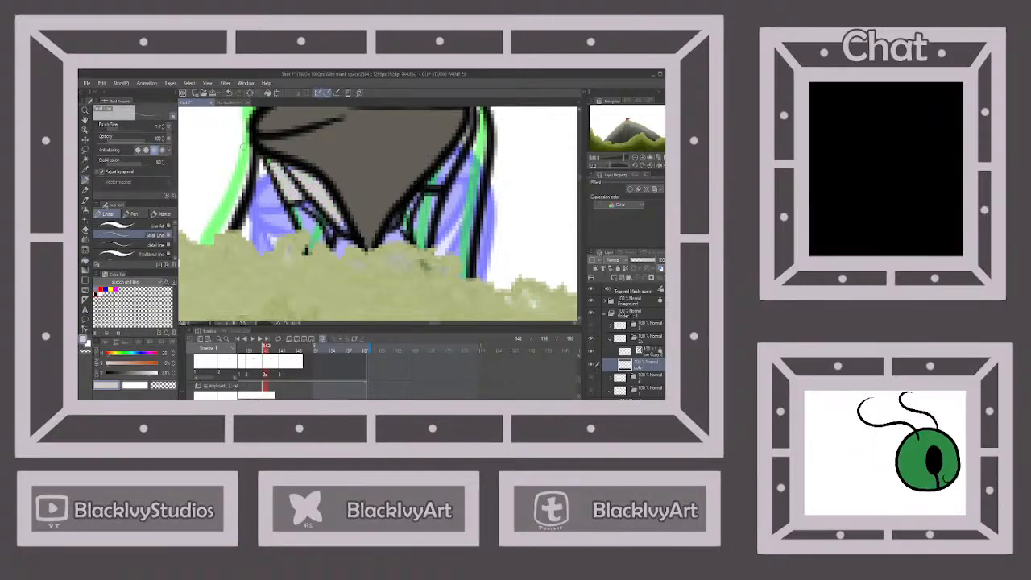
{"action": "scroll", "coordinate": [273, 162], "scroll_direction": "up", "scroll_amount": 3}
{"action": "left_click", "coordinate": [120, 128]}
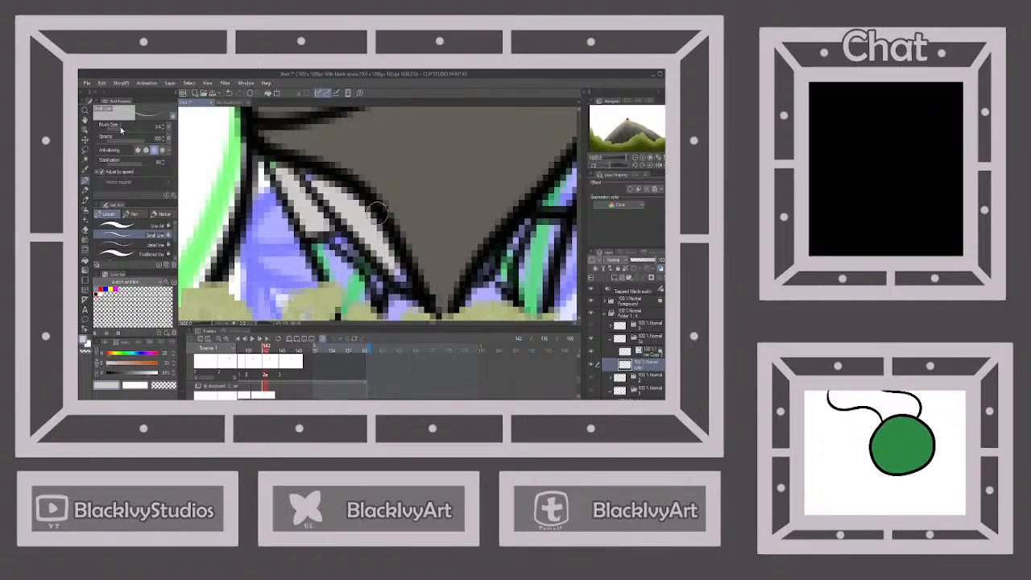
{"action": "left_click_drag", "start_coordinate": [273, 166], "coordinate": [282, 168]}
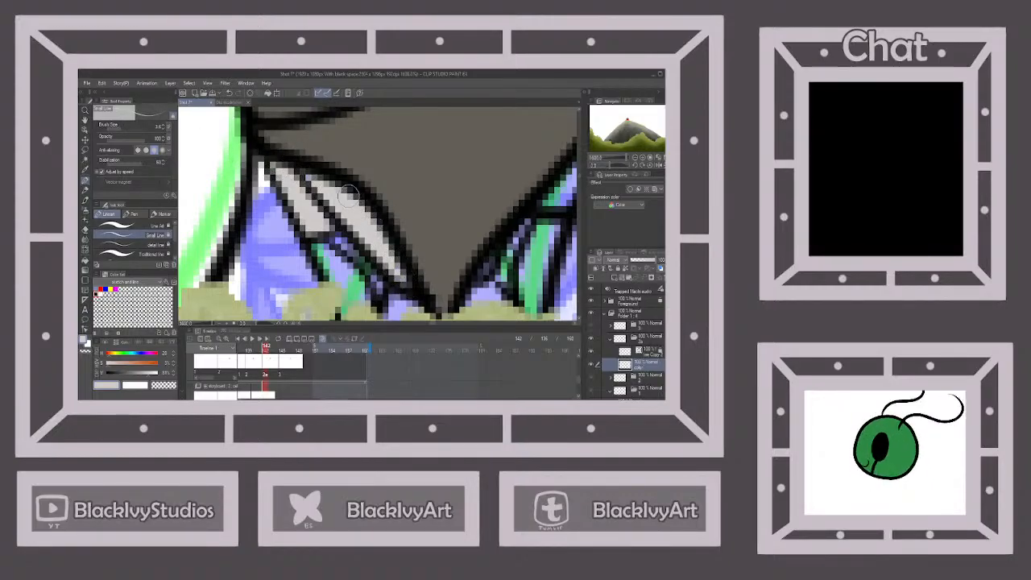
Paint the clothing sliver along the cape's right edge and the small gaps beside the cape's tip in light grey.
{"action": "scroll", "coordinate": [402, 216], "scroll_direction": "down", "scroll_amount": 2}
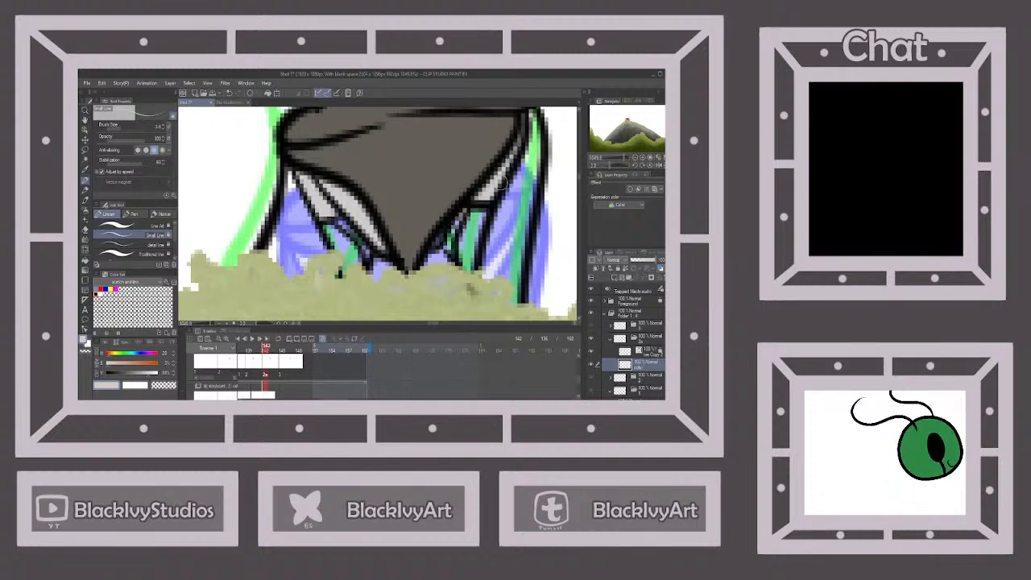
{"action": "scroll", "coordinate": [471, 197], "scroll_direction": "up", "scroll_amount": 1}
{"action": "mouse_move", "coordinate": [477, 190]}
{"action": "left_mouse_down"}
{"action": "mouse_move", "coordinate": [512, 144]}
{"action": "mouse_move", "coordinate": [489, 181]}
{"action": "mouse_move", "coordinate": [511, 152]}
{"action": "left_mouse_up"}
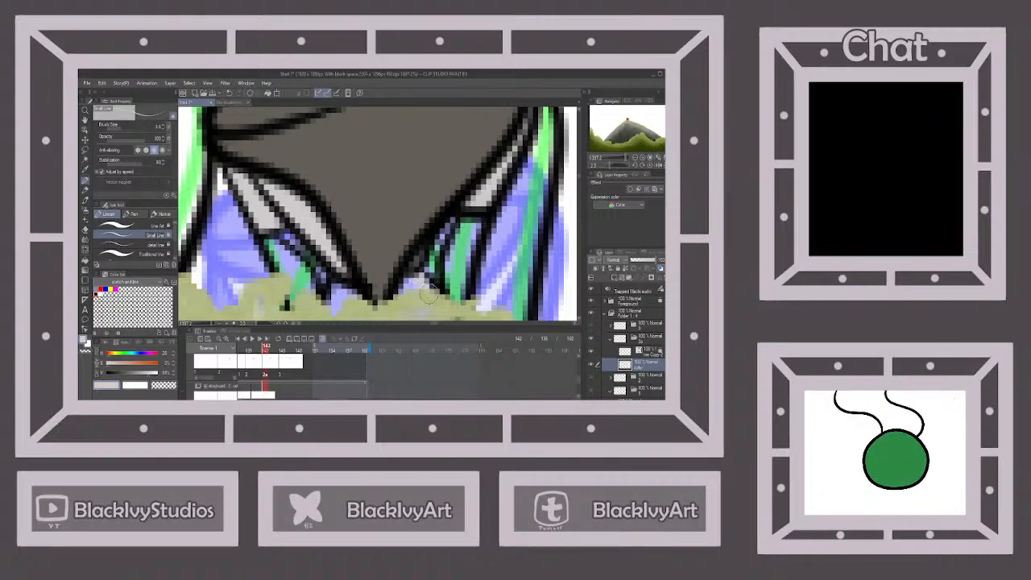
{"action": "scroll", "coordinate": [405, 291], "scroll_direction": "down", "scroll_amount": 3}
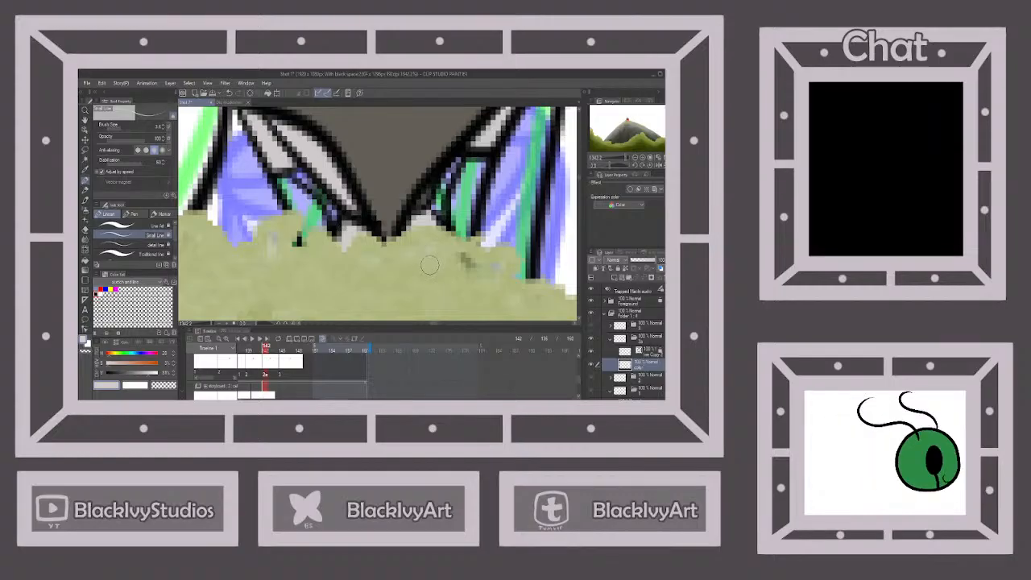
Sample the brown skin colour from cel 2 and paint the figure's left-hand arm with it on cel 2a's color layer.
{"action": "scroll", "coordinate": [429, 266], "scroll_direction": "down", "scroll_amount": 6}
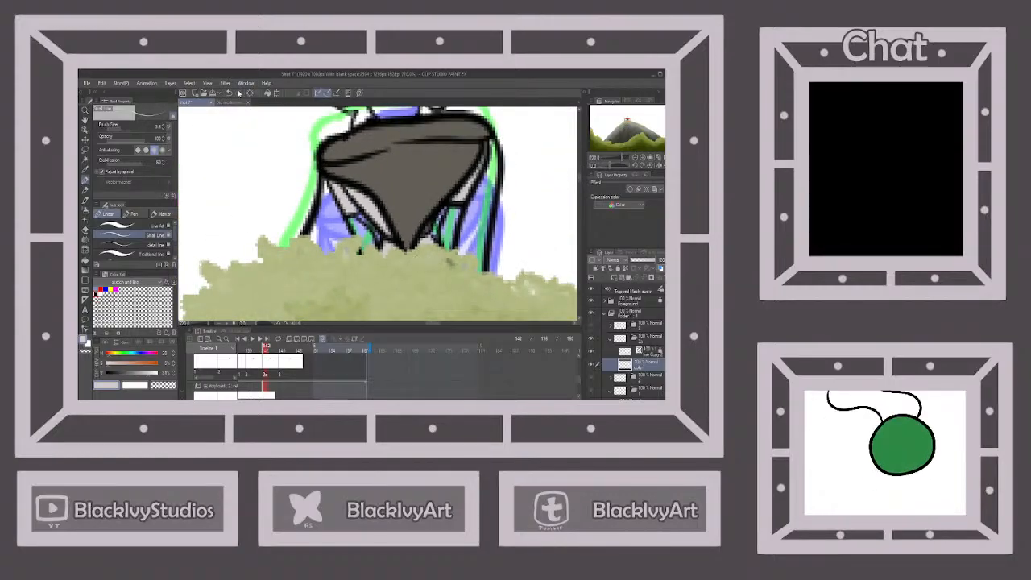
{"action": "left_click", "coordinate": [643, 381]}
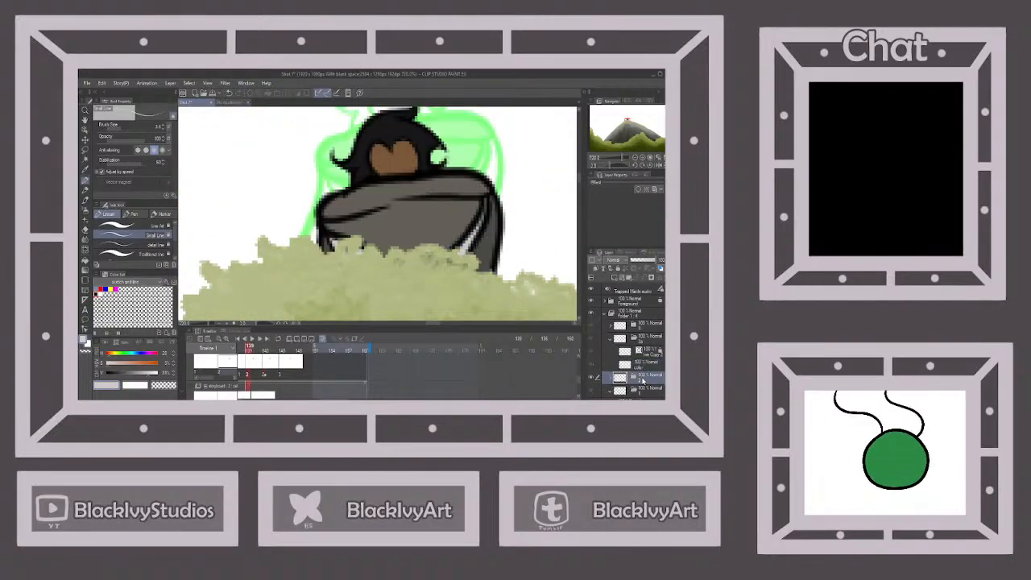
{"action": "left_click", "coordinate": [400, 155], "text": "alt"}
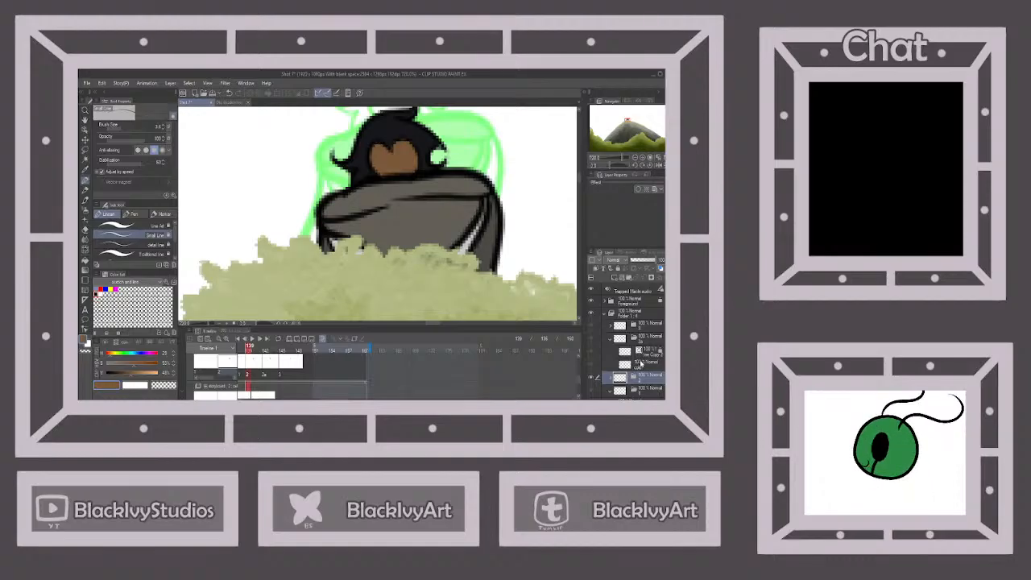
{"action": "left_click", "coordinate": [640, 364]}
{"action": "scroll", "coordinate": [334, 205], "scroll_direction": "up", "scroll_amount": 4}
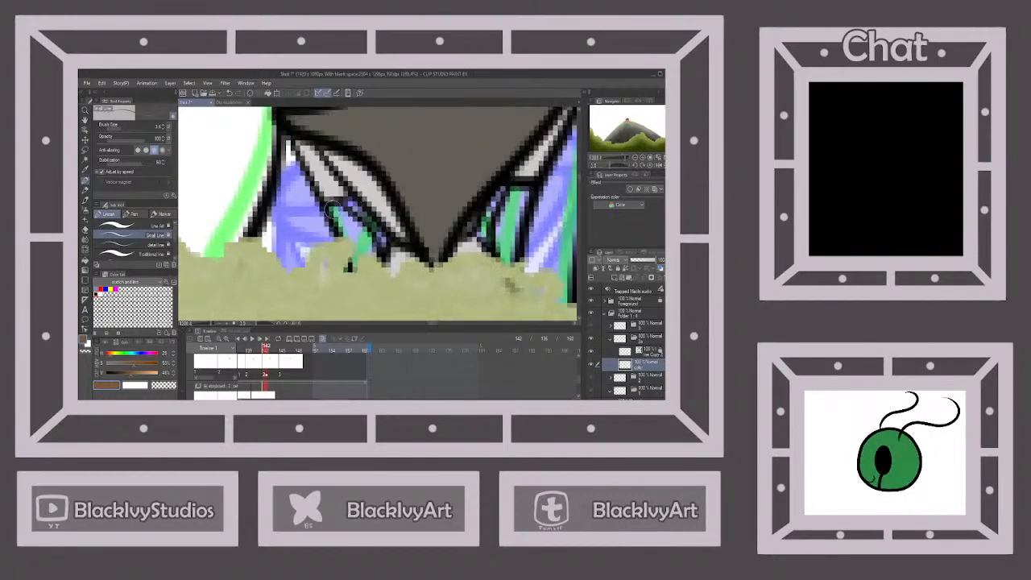
{"action": "mouse_move", "coordinate": [335, 205]}
{"action": "left_mouse_down"}
{"action": "mouse_move", "coordinate": [369, 246]}
{"action": "mouse_move", "coordinate": [345, 213]}
{"action": "mouse_move", "coordinate": [375, 271]}
{"action": "mouse_move", "coordinate": [354, 264]}
{"action": "mouse_move", "coordinate": [349, 241]}
{"action": "mouse_move", "coordinate": [350, 259]}
{"action": "mouse_move", "coordinate": [332, 216]}
{"action": "left_mouse_up"}
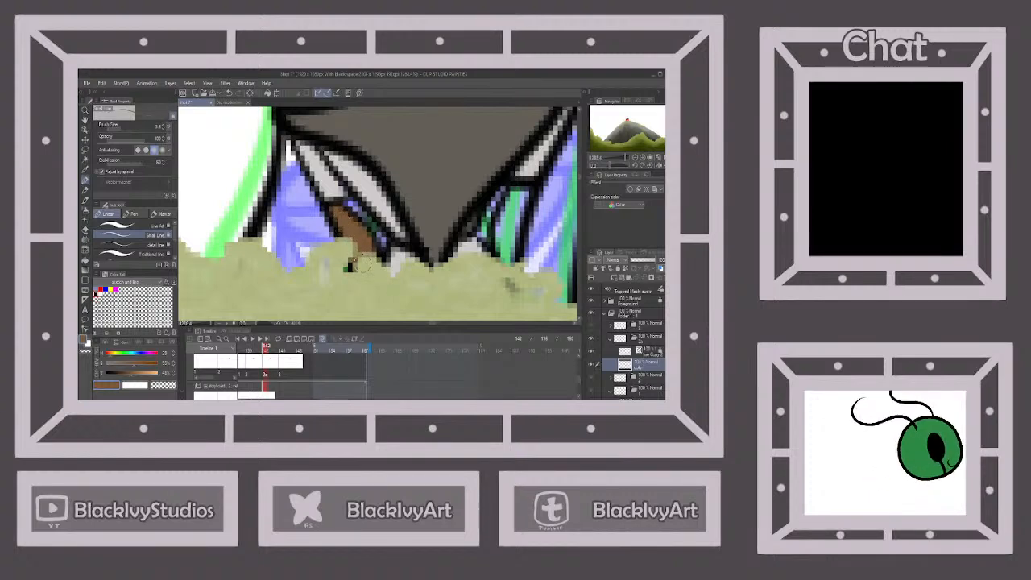
Paint the figure's right-hand arm brown down to the grass edge.
{"action": "scroll", "coordinate": [348, 248], "scroll_direction": "down", "scroll_amount": 2}
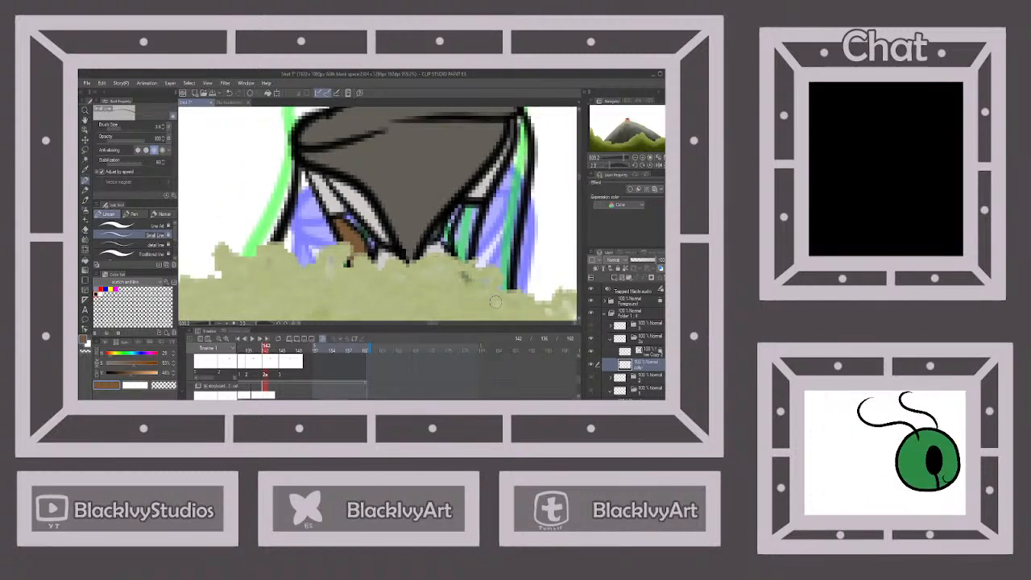
{"action": "scroll", "coordinate": [496, 301], "scroll_direction": "up", "scroll_amount": 3}
{"action": "mouse_move", "coordinate": [470, 143]}
{"action": "left_mouse_down"}
{"action": "mouse_move", "coordinate": [443, 265]}
{"action": "mouse_move", "coordinate": [431, 197]}
{"action": "mouse_move", "coordinate": [455, 146]}
{"action": "mouse_move", "coordinate": [443, 232]}
{"action": "mouse_move", "coordinate": [453, 156]}
{"action": "mouse_move", "coordinate": [439, 216]}
{"action": "mouse_move", "coordinate": [444, 191]}
{"action": "left_mouse_up"}
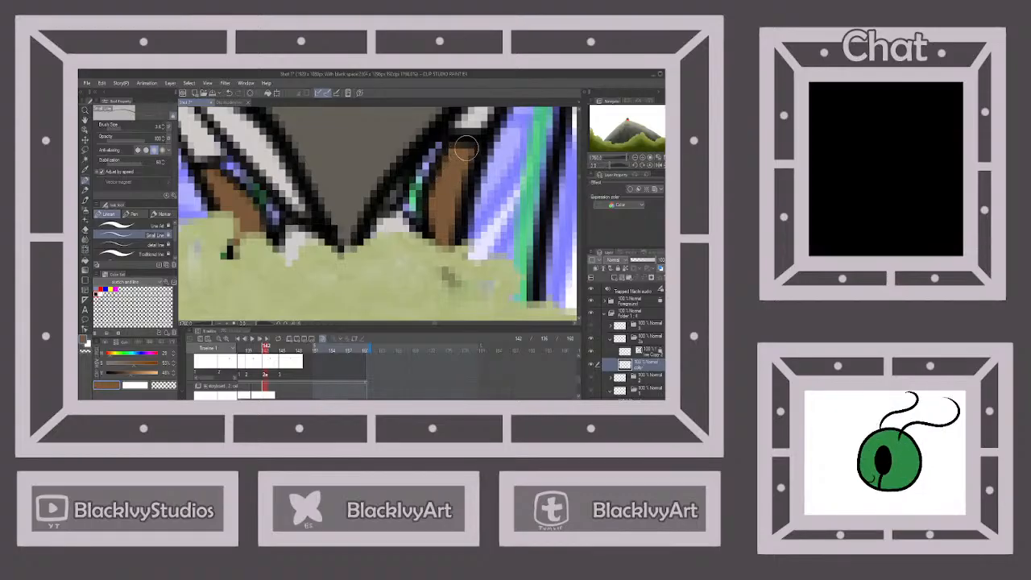
Fill the figure's heart-shaped face area above the cape with the brown skin colour and check its edges for unfilled pixels.
{"action": "scroll", "coordinate": [441, 226], "scroll_direction": "down", "scroll_amount": 4}
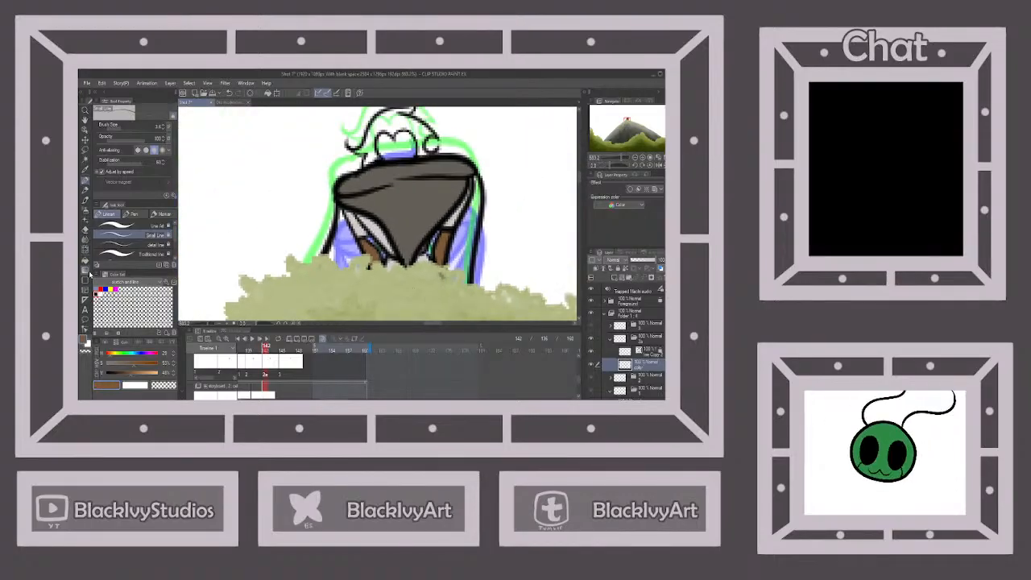
{"action": "key", "text": "g"}
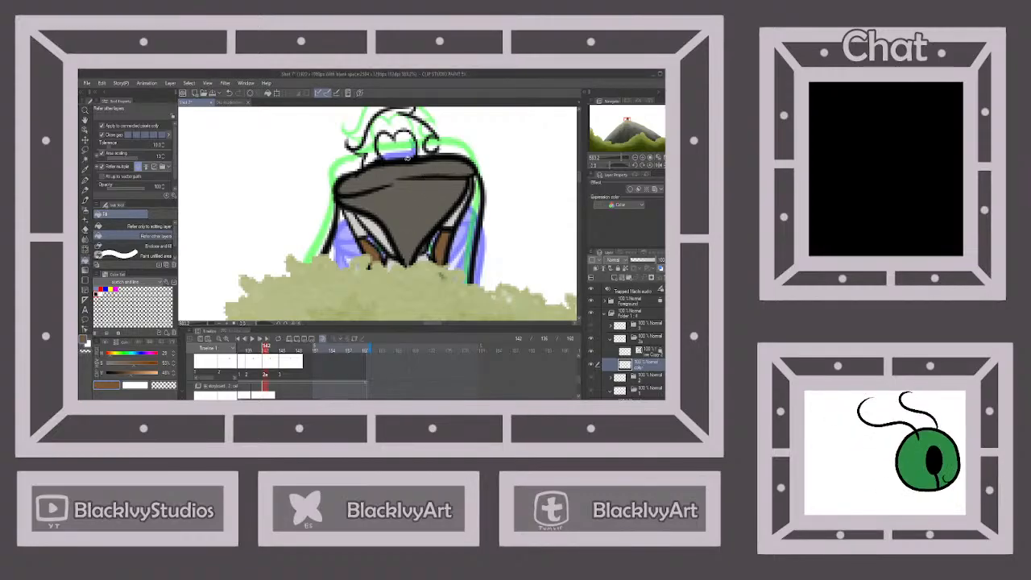
{"action": "left_click", "coordinate": [409, 147]}
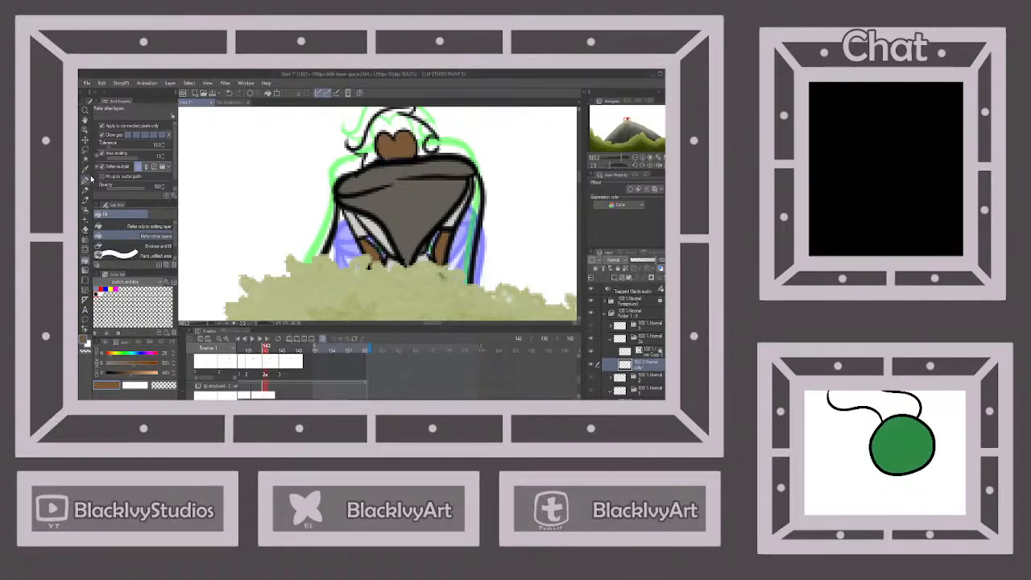
{"action": "key", "text": "p"}
{"action": "scroll", "coordinate": [383, 153], "scroll_direction": "up", "scroll_amount": 4}
{"action": "scroll", "coordinate": [383, 153], "scroll_direction": "up", "scroll_amount": 1}
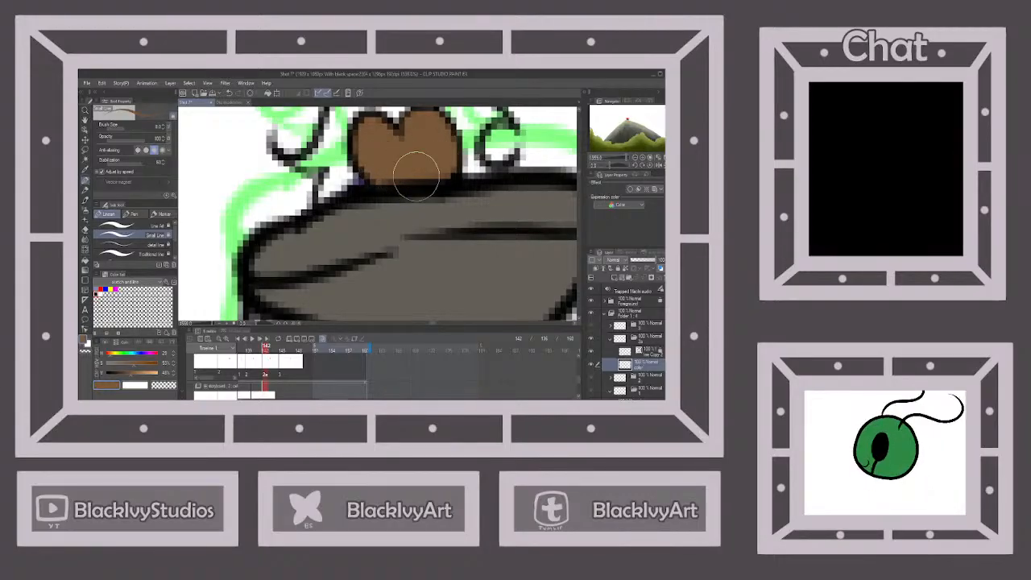
{"action": "scroll", "coordinate": [395, 167], "scroll_direction": "down", "scroll_amount": 2}
Sample the black hair colour from cel 2 and fill the figure's hair with it on cel 2a's color layer.
{"action": "left_click", "coordinate": [645, 378]}
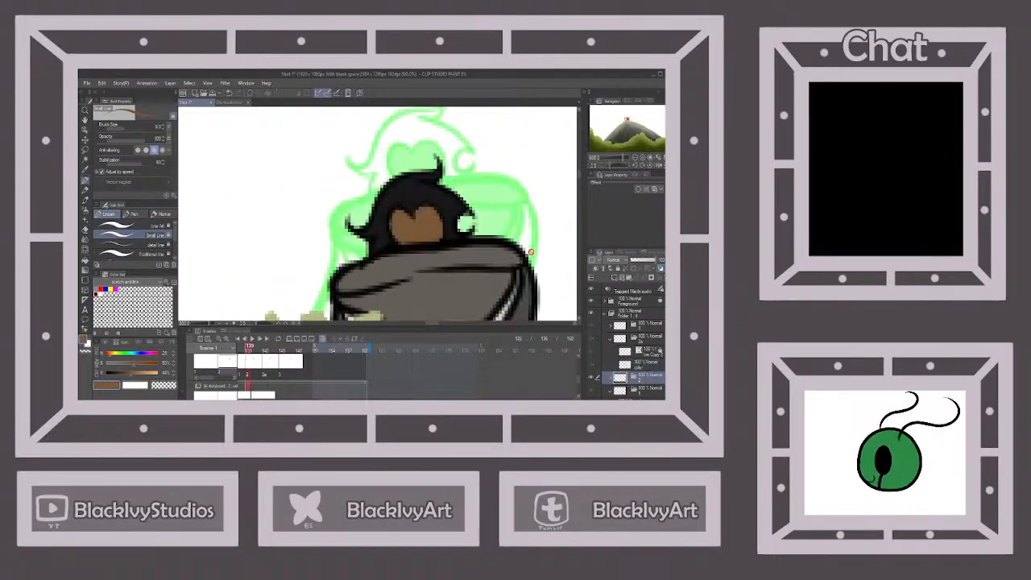
{"action": "left_click", "coordinate": [415, 196], "text": "alt"}
{"action": "left_click", "coordinate": [650, 366]}
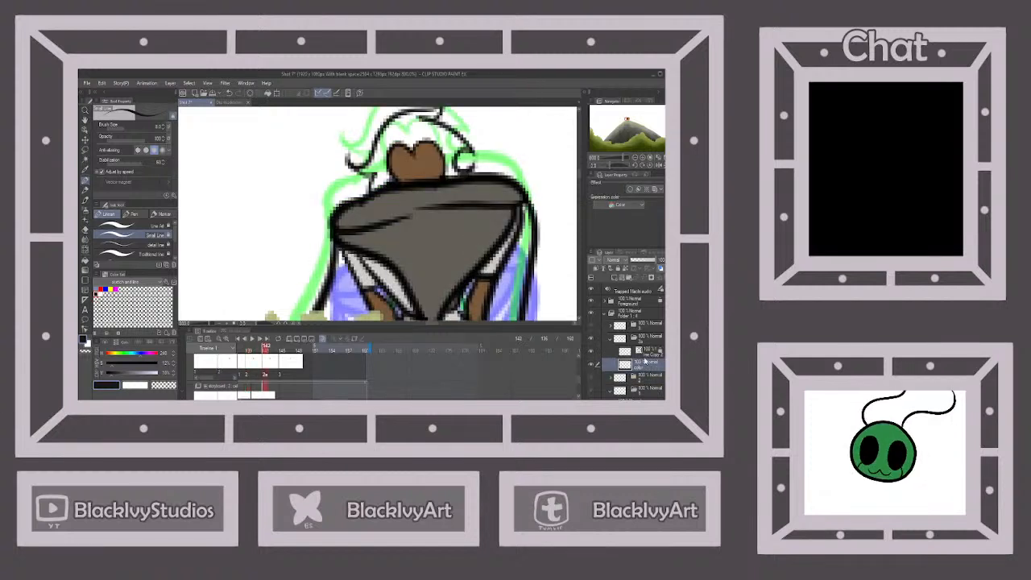
{"action": "left_click", "coordinate": [86, 262]}
{"action": "left_click", "coordinate": [412, 127]}
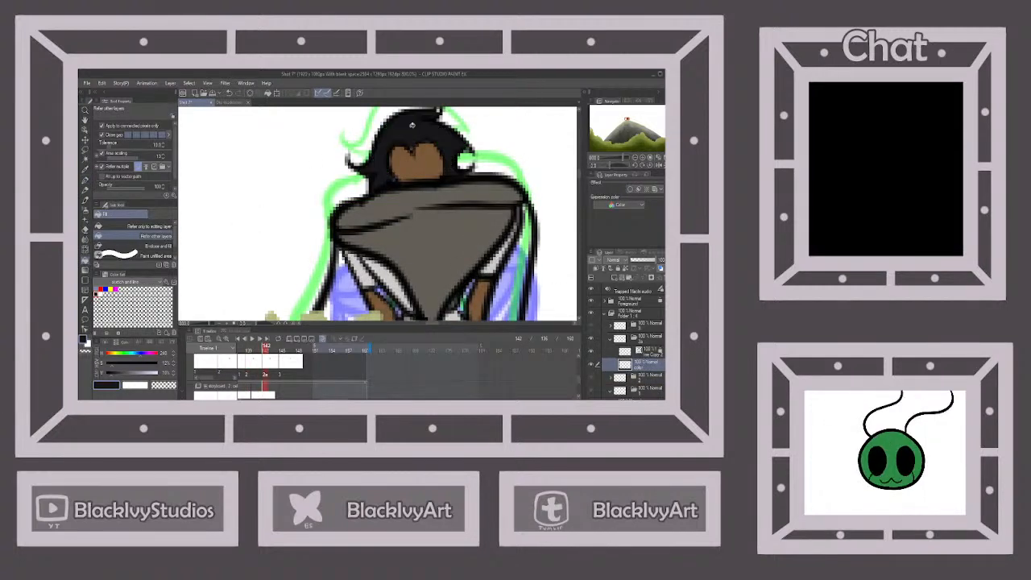
Touch up the black hair around the face and crown on cel 2a's color layer with a fine pen.
{"action": "left_click", "coordinate": [85, 181]}
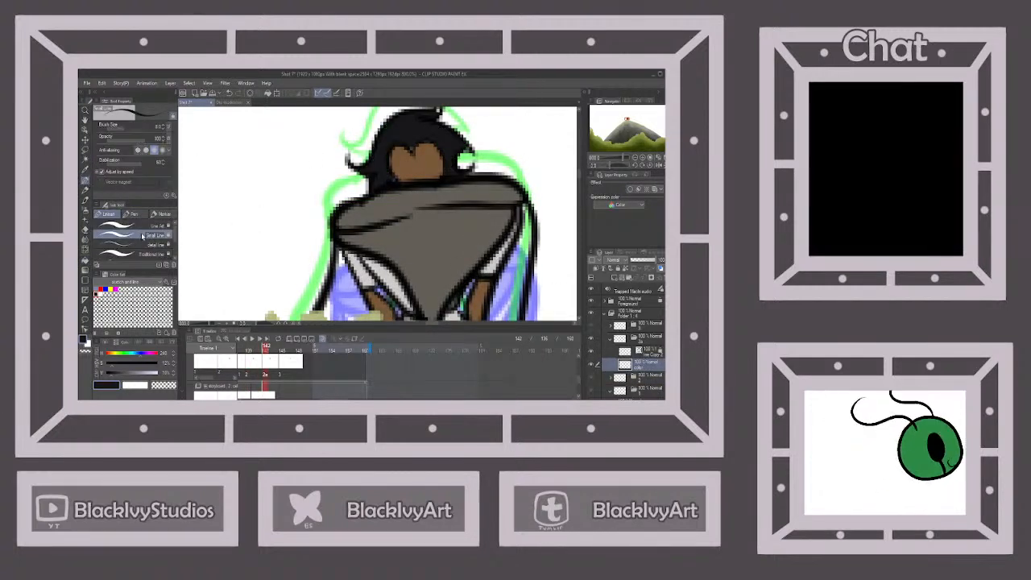
{"action": "scroll", "coordinate": [437, 145], "scroll_direction": "up", "scroll_amount": 3}
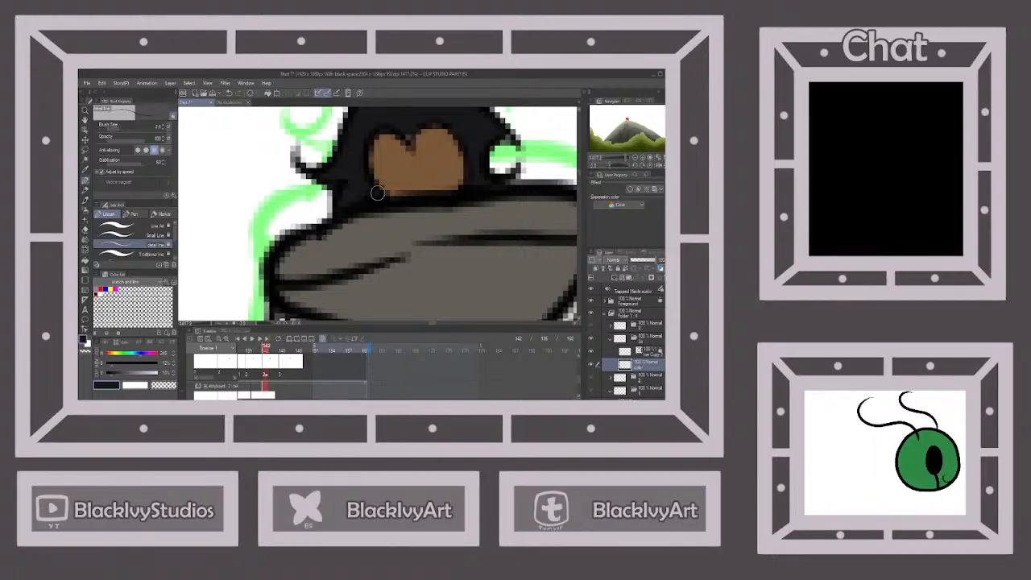
{"action": "scroll", "coordinate": [352, 204], "scroll_direction": "down", "scroll_amount": 4}
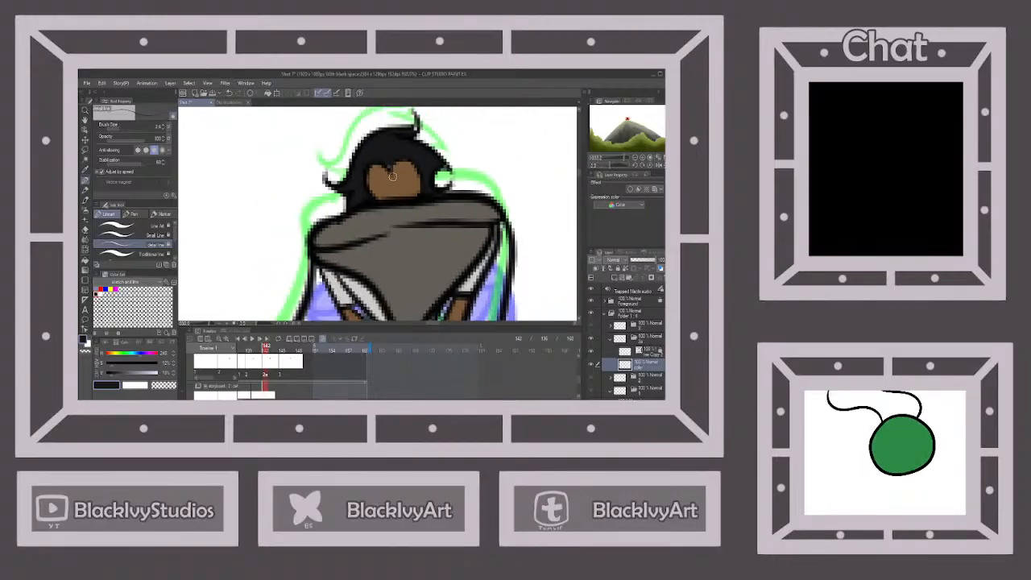
{"action": "scroll", "coordinate": [418, 122], "scroll_direction": "up", "scroll_amount": 5}
{"action": "left_click_drag", "start_coordinate": [417, 128], "coordinate": [411, 140]}
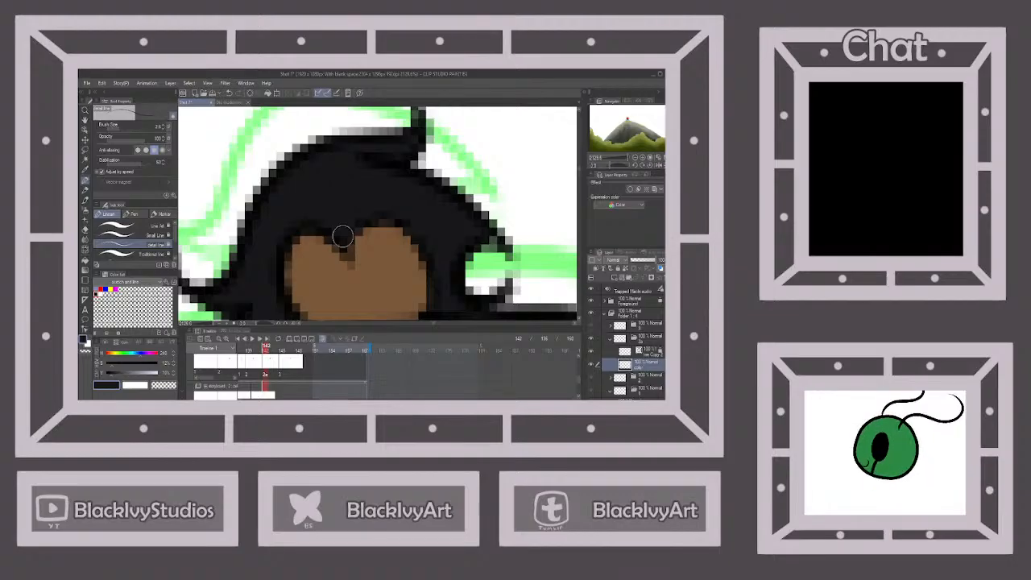
{"action": "scroll", "coordinate": [395, 170], "scroll_direction": "down", "scroll_amount": 2}
{"action": "scroll", "coordinate": [395, 170], "scroll_direction": "down", "scroll_amount": 6}
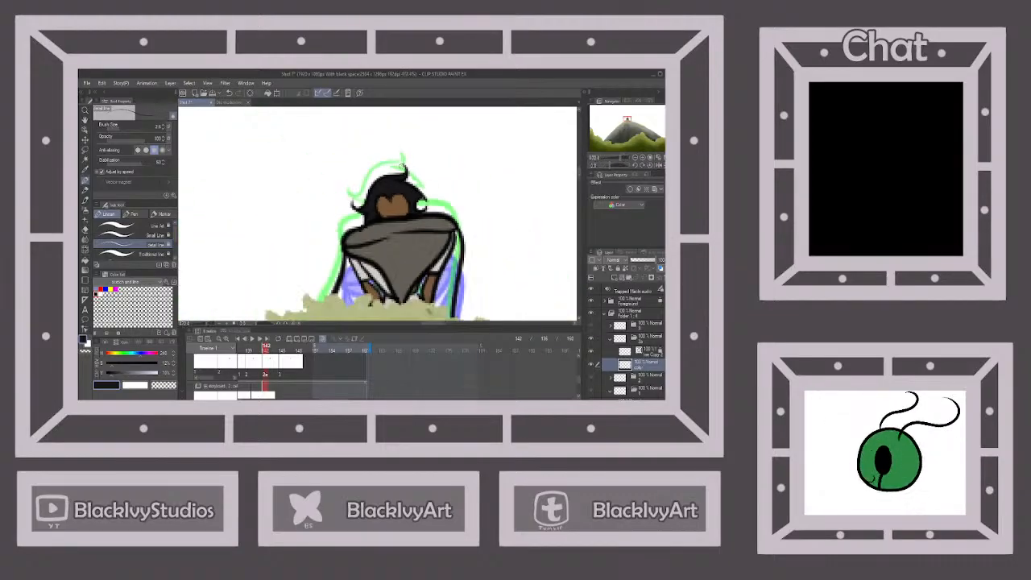
Sample the dark grey cape-lining colour from cel 2 and fill both hanging sides of the cape on cel 2a's color layer.
{"action": "left_click", "coordinate": [648, 377]}
{"action": "left_click", "coordinate": [435, 259], "text": "alt"}
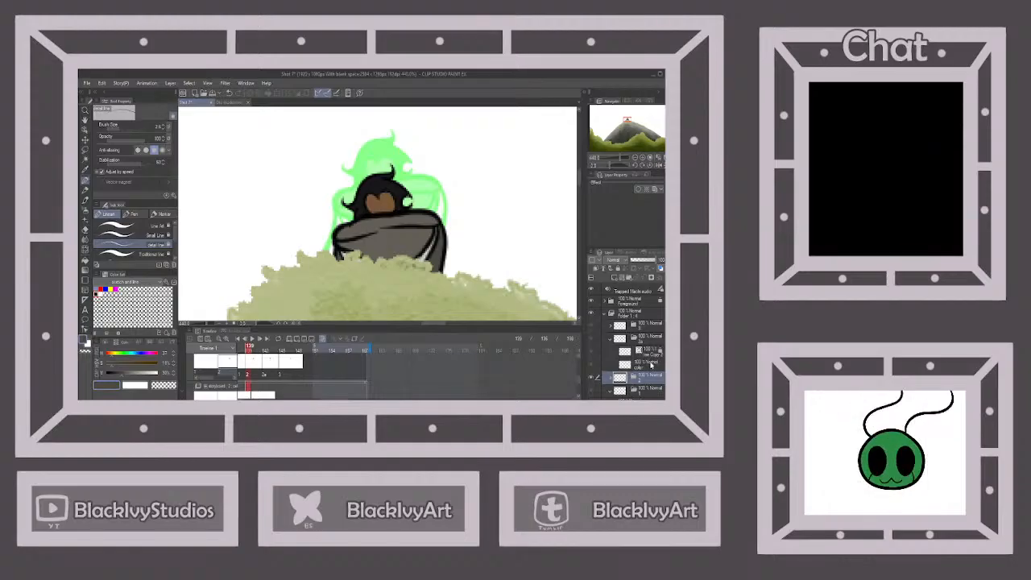
{"action": "left_click", "coordinate": [651, 364]}
{"action": "left_click", "coordinate": [85, 265]}
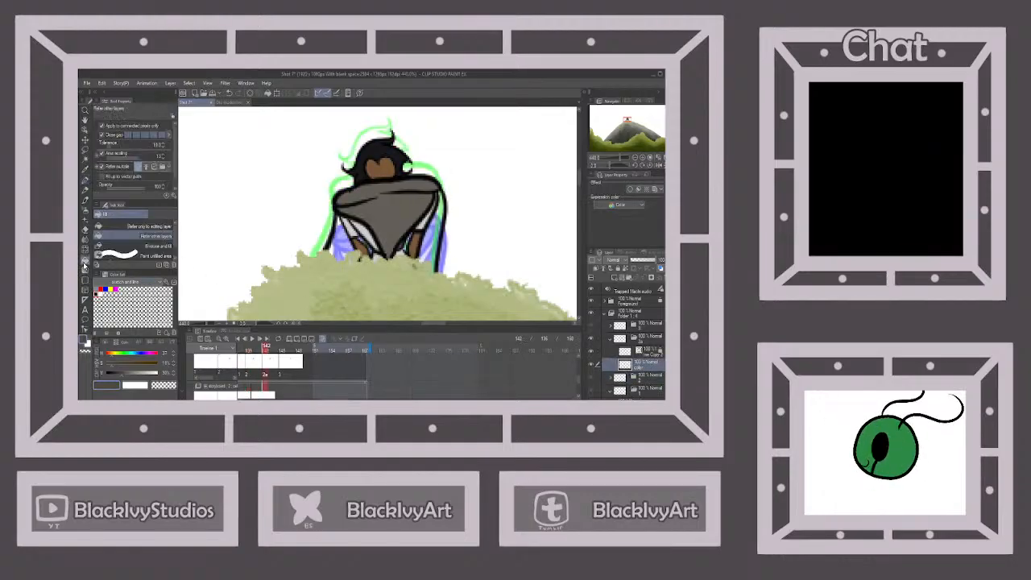
{"action": "left_click", "coordinate": [343, 246]}
{"action": "left_click", "coordinate": [432, 239]}
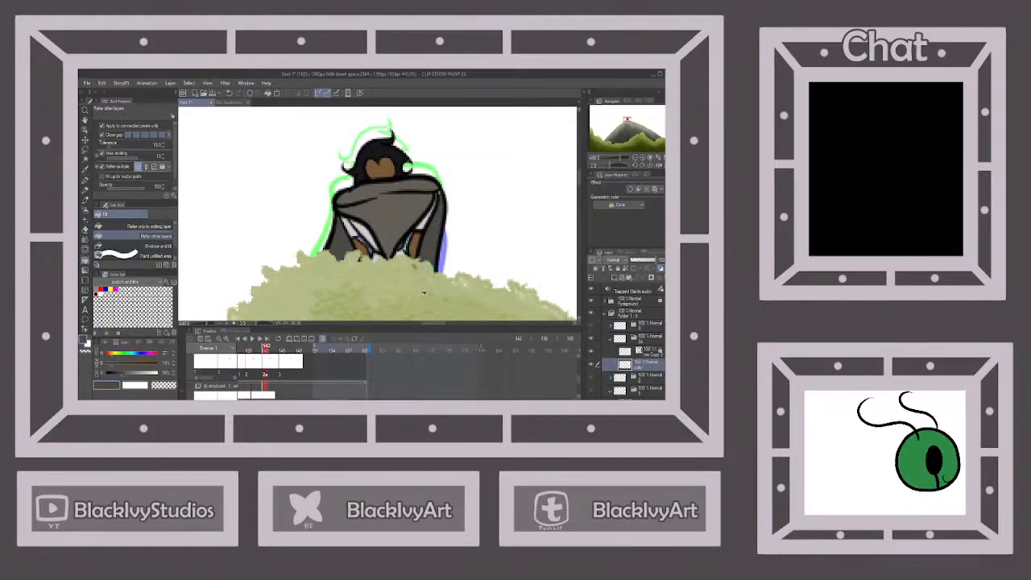
Touch up unfilled dark grey pixels at the cape's right-hand shoulder fold with the Small Line pen at size 4.4.
{"action": "scroll", "coordinate": [423, 293], "scroll_direction": "up", "scroll_amount": 2}
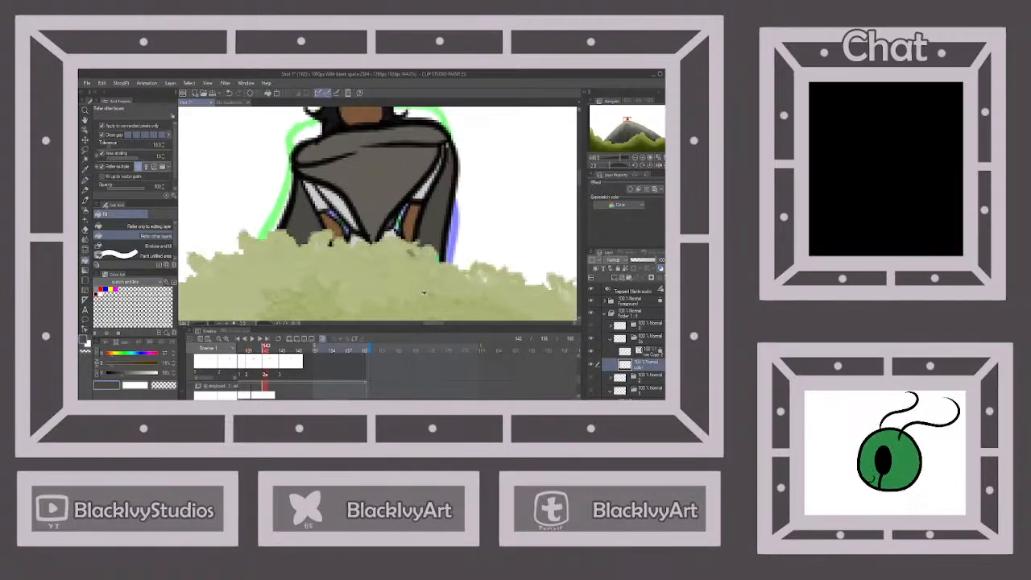
{"action": "left_click", "coordinate": [84, 181]}
{"action": "left_click", "coordinate": [134, 235]}
{"action": "scroll", "coordinate": [313, 216], "scroll_direction": "up", "scroll_amount": 1}
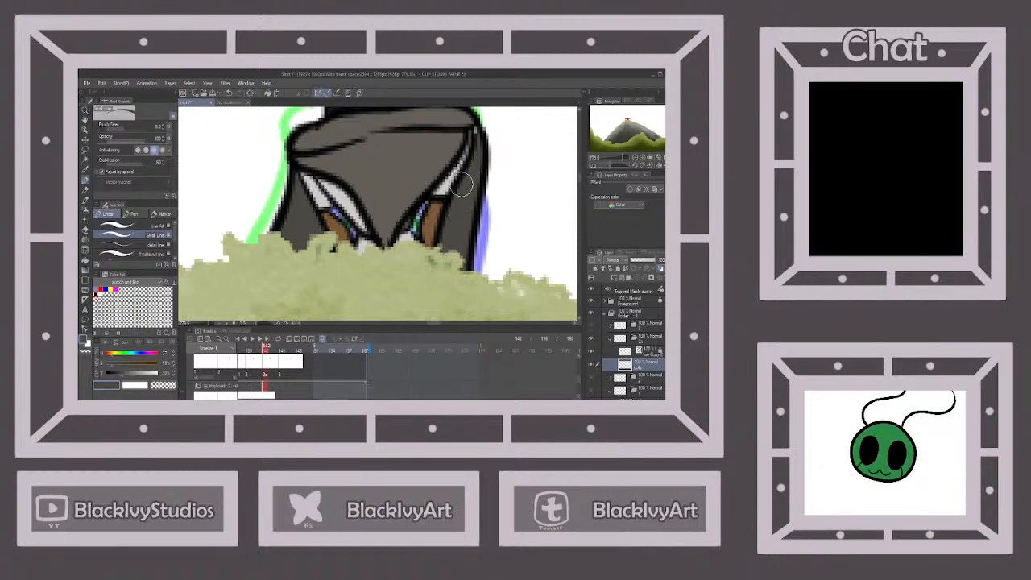
{"action": "left_click", "coordinate": [123, 129]}
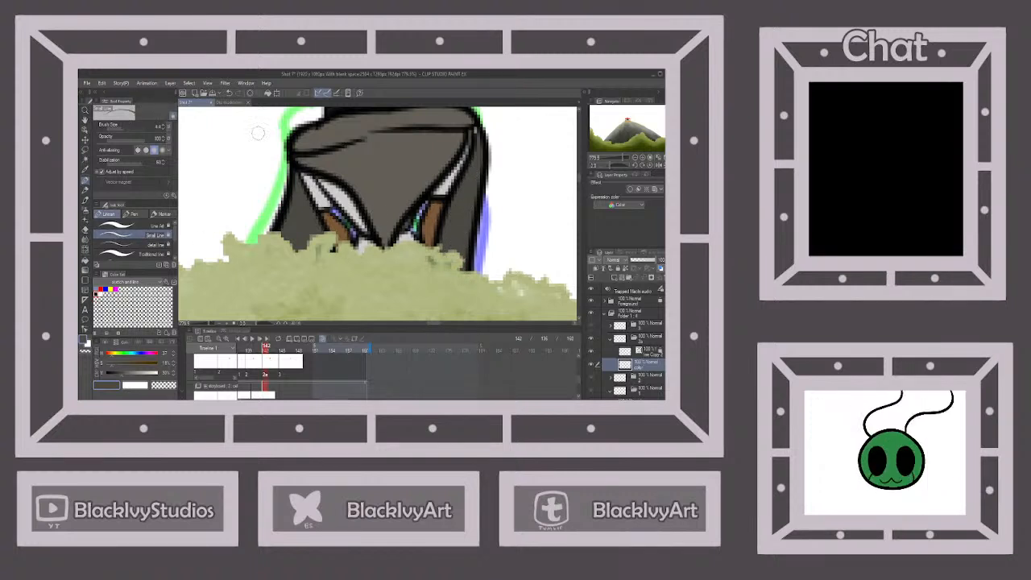
{"action": "scroll", "coordinate": [514, 114], "scroll_direction": "up", "scroll_amount": 2}
{"action": "scroll", "coordinate": [478, 117], "scroll_direction": "up", "scroll_amount": 2}
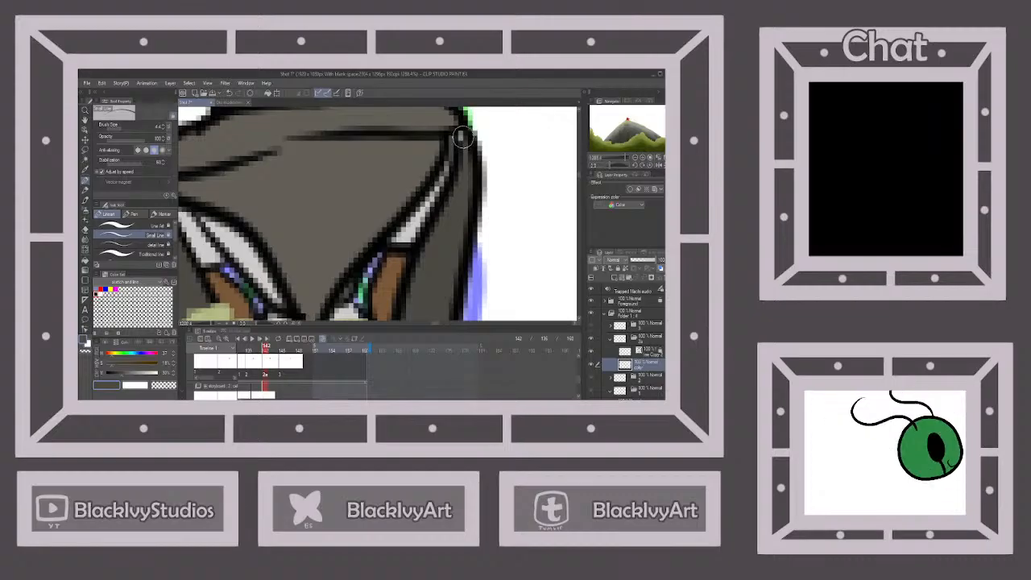
{"action": "scroll", "coordinate": [460, 133], "scroll_direction": "down", "scroll_amount": 2}
Paint the gaps along the inner edges of both arms dark grey at size 3.3, and sample the arm's brown to clean its edge.
{"action": "scroll", "coordinate": [410, 282], "scroll_direction": "up", "scroll_amount": 2}
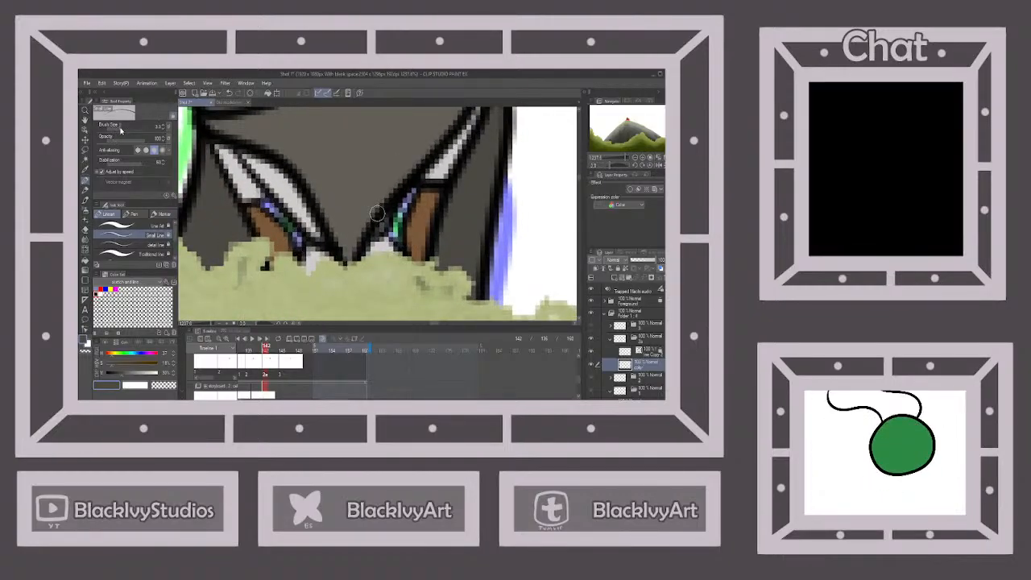
{"action": "scroll", "coordinate": [403, 202], "scroll_direction": "up", "scroll_amount": 1}
{"action": "mouse_move", "coordinate": [420, 184]}
{"action": "left_mouse_down"}
{"action": "mouse_move", "coordinate": [399, 234]}
{"action": "mouse_move", "coordinate": [401, 199]}
{"action": "mouse_move", "coordinate": [400, 256]}
{"action": "mouse_move", "coordinate": [387, 236]}
{"action": "mouse_move", "coordinate": [401, 207]}
{"action": "mouse_move", "coordinate": [398, 248]}
{"action": "left_mouse_up"}
{"action": "scroll", "coordinate": [419, 246], "scroll_direction": "down", "scroll_amount": 2}
{"action": "scroll", "coordinate": [305, 209], "scroll_direction": "up", "scroll_amount": 2}
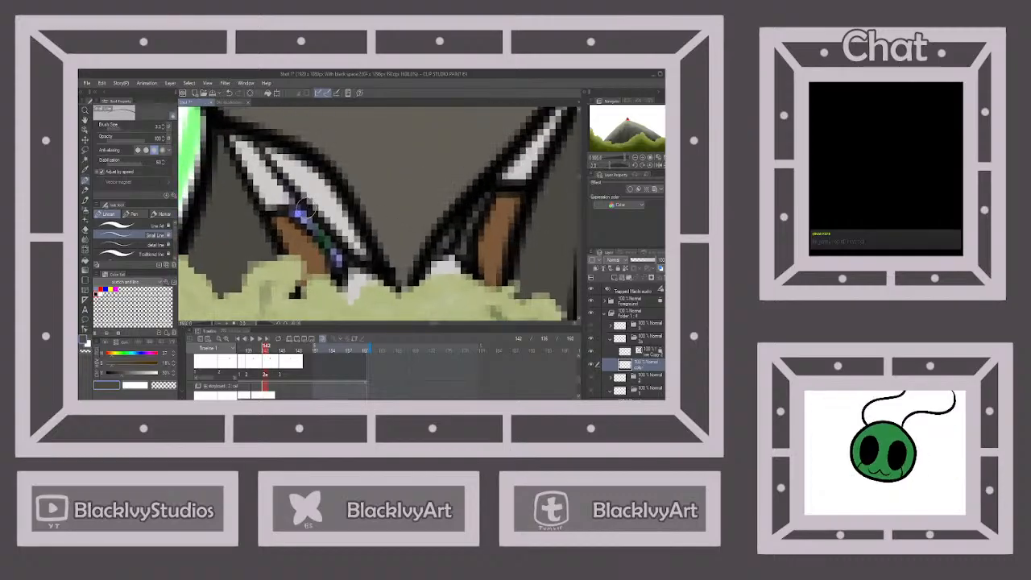
{"action": "mouse_move", "coordinate": [300, 211]}
{"action": "left_mouse_down"}
{"action": "mouse_move", "coordinate": [338, 269]}
{"action": "mouse_move", "coordinate": [329, 246]}
{"action": "left_mouse_up"}
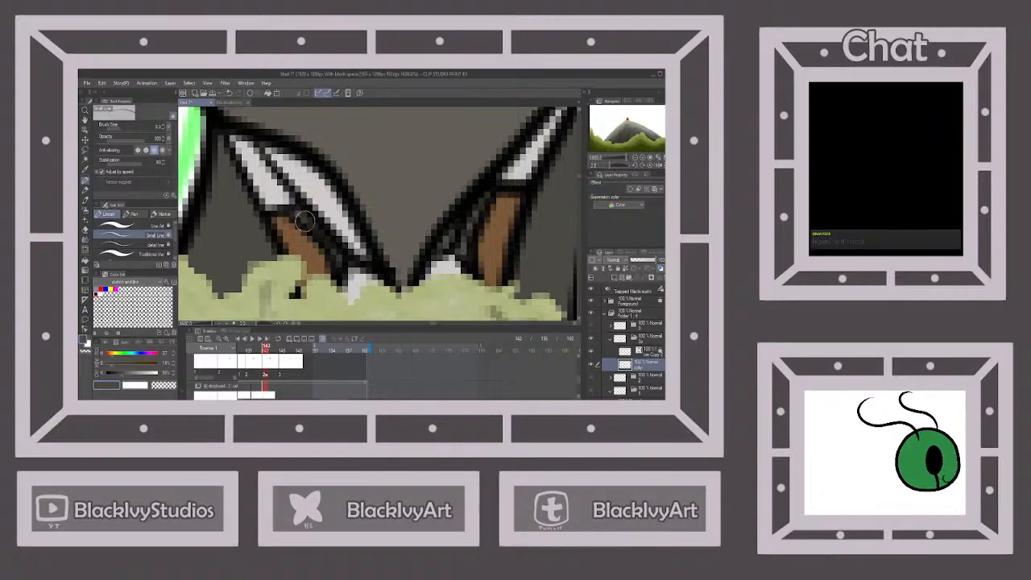
{"action": "left_click", "coordinate": [306, 255], "text": "alt"}
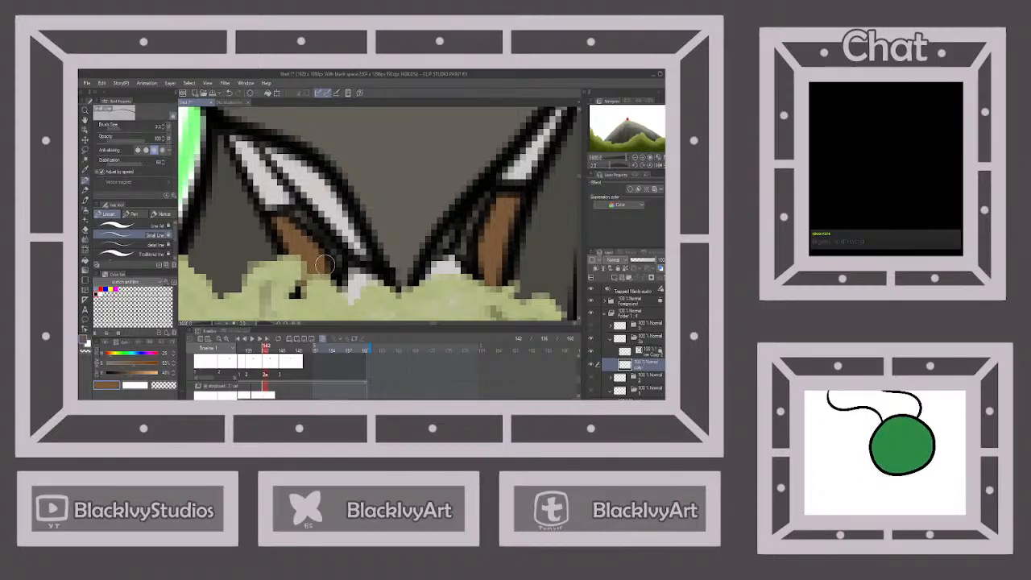
{"action": "scroll", "coordinate": [354, 265], "scroll_direction": "down", "scroll_amount": 6}
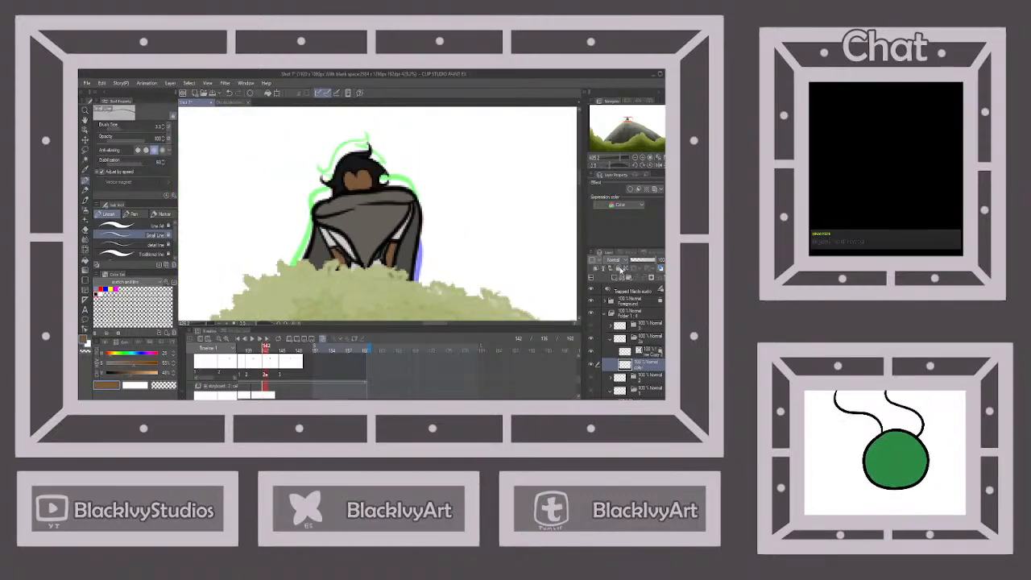
Lock cel 2a's color layer, collapse its folder, and lock the finished cel folders 1, 2 and 2a.
{"action": "left_click", "coordinate": [618, 269]}
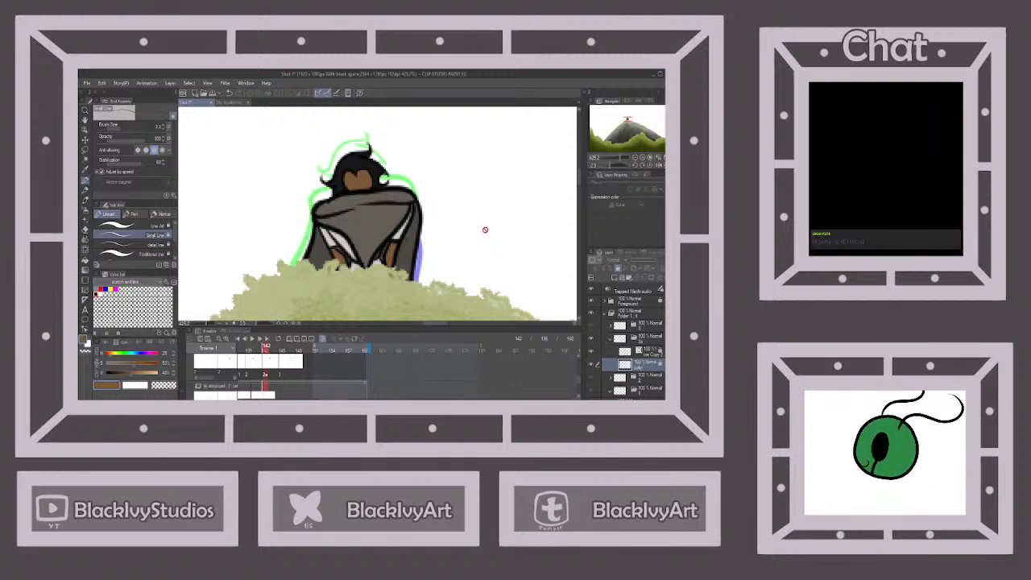
{"action": "scroll", "coordinate": [489, 234], "scroll_direction": "down", "scroll_amount": 2}
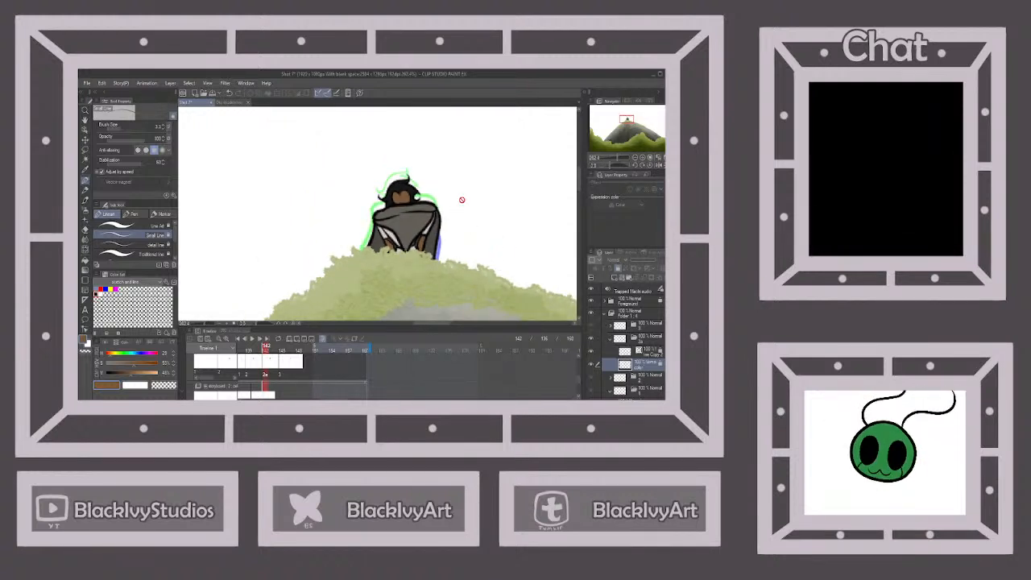
{"action": "left_click", "coordinate": [610, 339]}
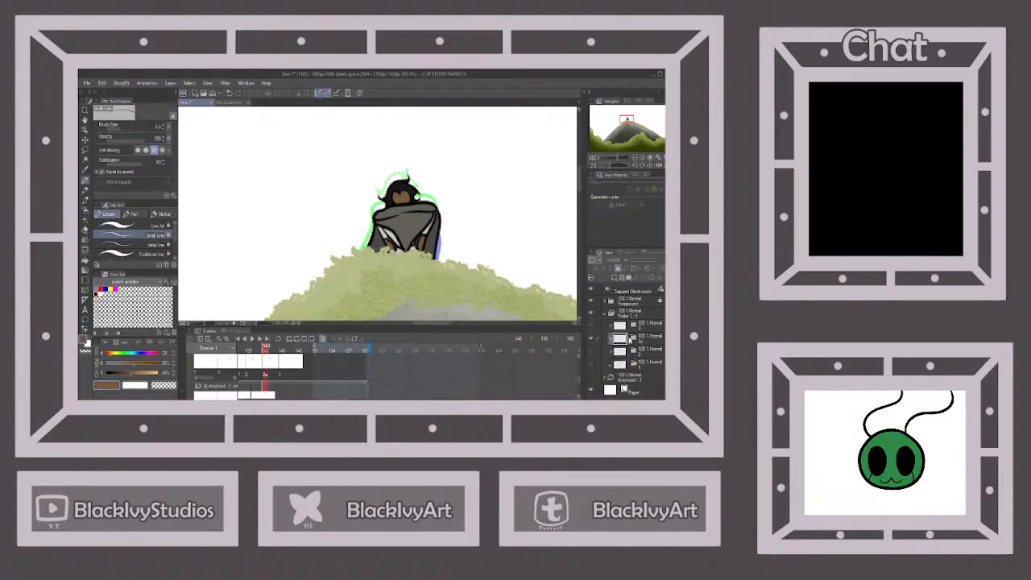
{"action": "left_click", "coordinate": [648, 362]}
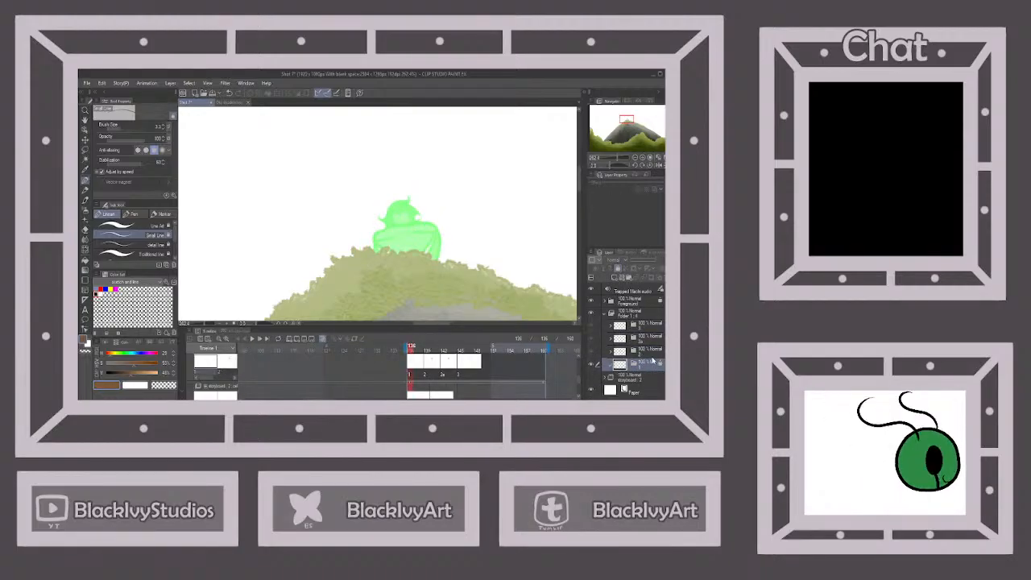
{"action": "left_click", "coordinate": [648, 352]}
{"action": "left_click", "coordinate": [620, 269]}
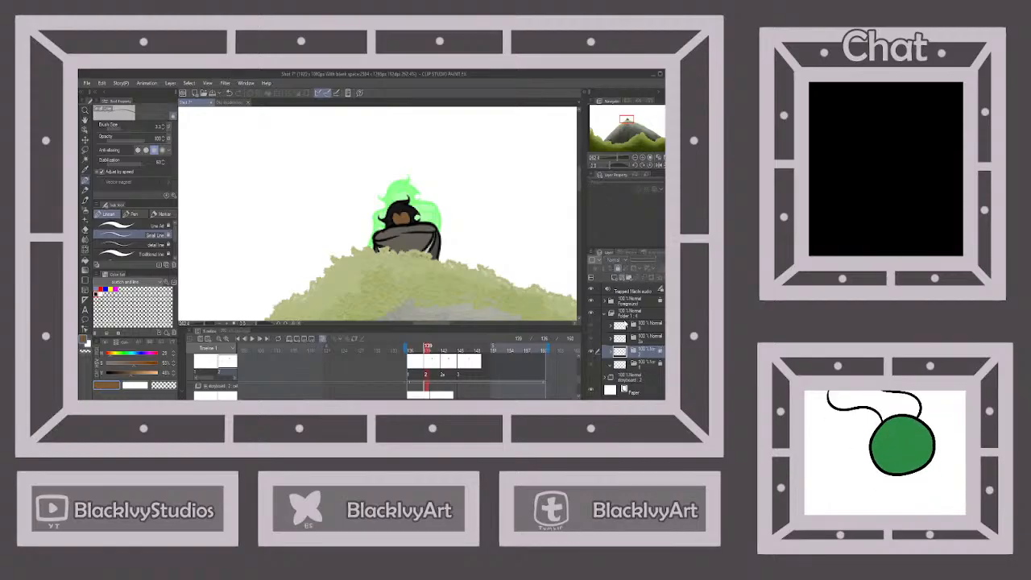
{"action": "left_click", "coordinate": [636, 338]}
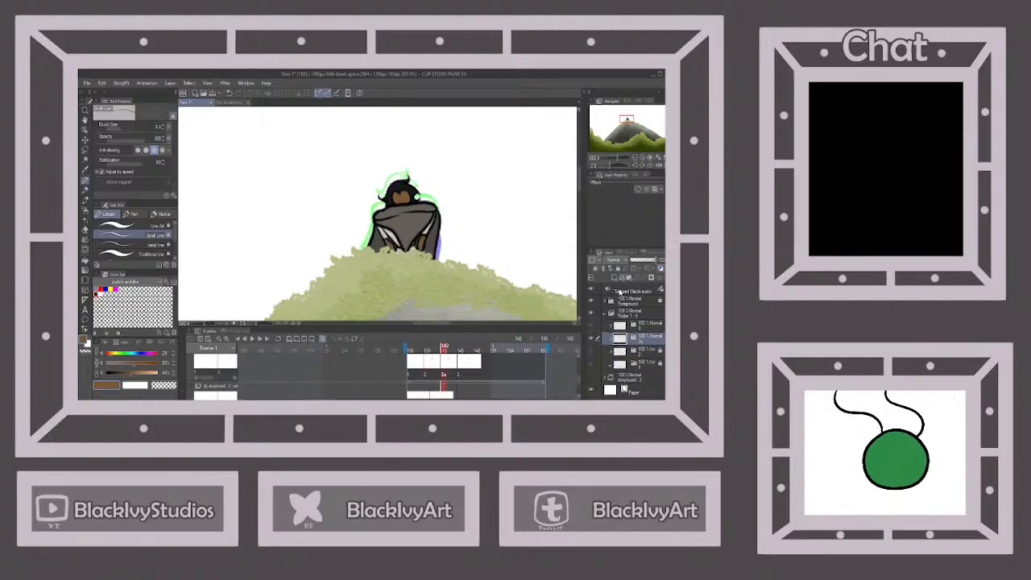
Lock cel 3's line-art layer and add a new raster layer named color beneath it.
{"action": "left_click", "coordinate": [646, 324]}
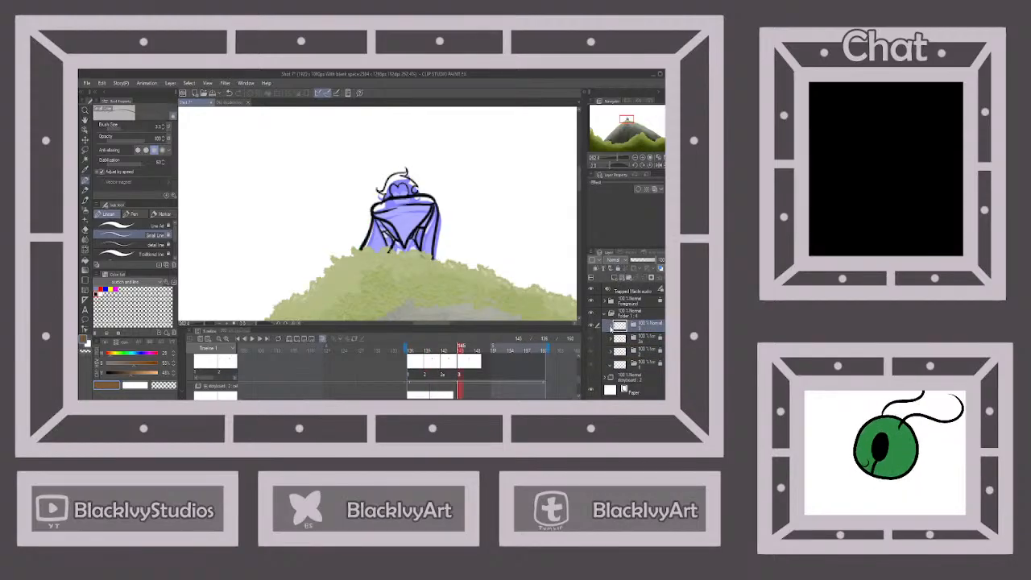
{"action": "left_click", "coordinate": [611, 327]}
{"action": "left_click", "coordinate": [633, 340]}
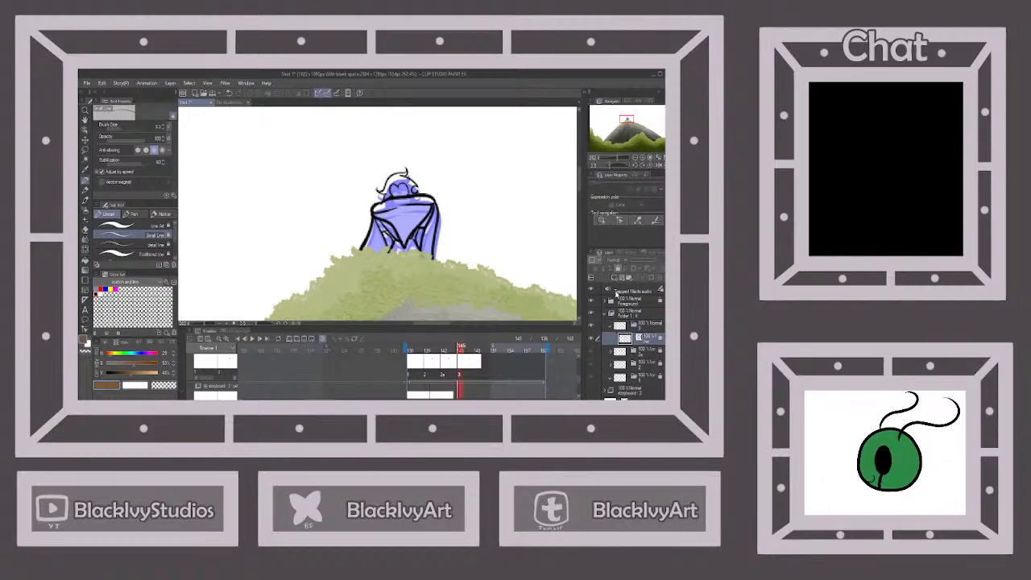
{"action": "left_click", "coordinate": [613, 278]}
{"action": "left_click_drag", "start_coordinate": [636, 342], "coordinate": [639, 355]}
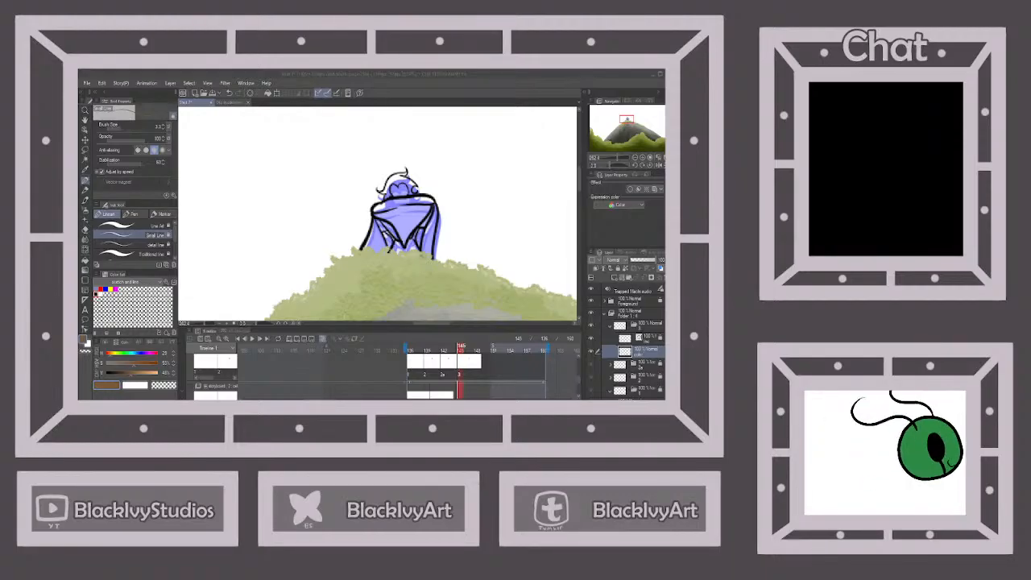
Colour both of the figure's arms and the heart-shaped face brown on cel 3's color layer.
{"action": "scroll", "coordinate": [402, 229], "scroll_direction": "up", "scroll_amount": 5}
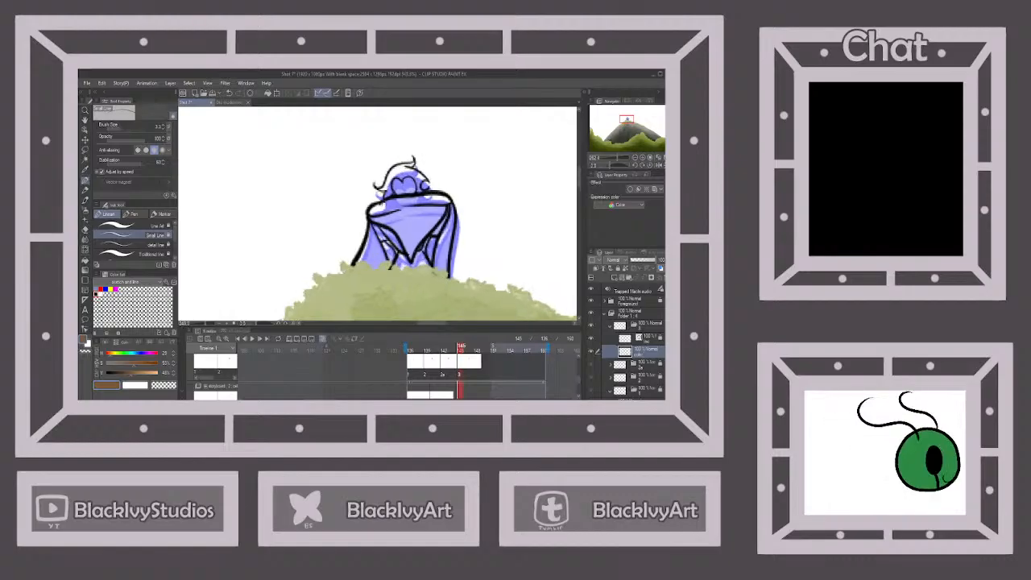
{"action": "scroll", "coordinate": [455, 219], "scroll_direction": "up", "scroll_amount": 3}
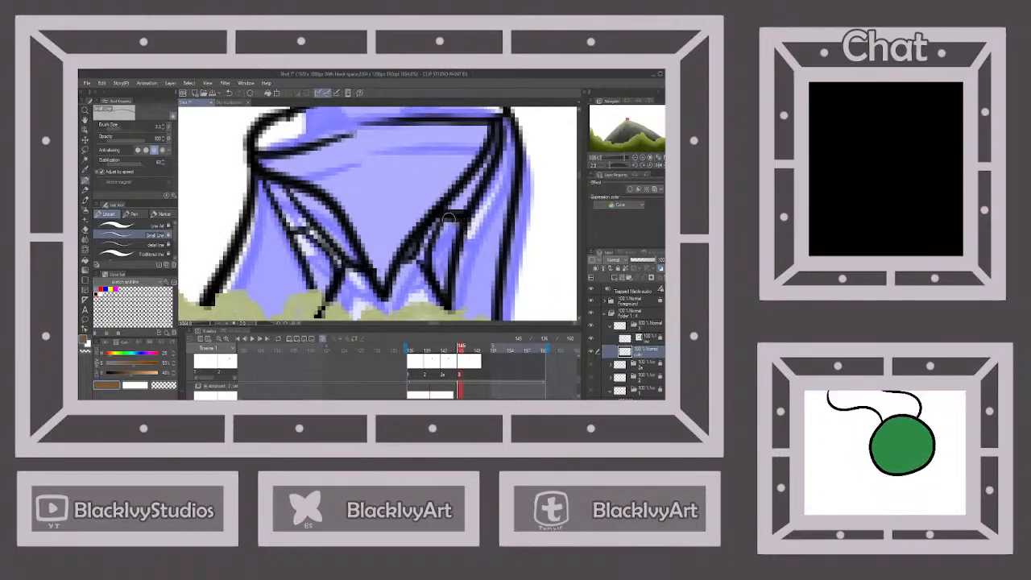
{"action": "mouse_move", "coordinate": [429, 269]}
{"action": "left_mouse_down"}
{"action": "mouse_move", "coordinate": [456, 223]}
{"action": "mouse_move", "coordinate": [443, 251]}
{"action": "mouse_move", "coordinate": [448, 221]}
{"action": "mouse_move", "coordinate": [442, 281]}
{"action": "mouse_move", "coordinate": [439, 239]}
{"action": "mouse_move", "coordinate": [433, 259]}
{"action": "mouse_move", "coordinate": [439, 281]}
{"action": "mouse_move", "coordinate": [456, 226]}
{"action": "left_mouse_up"}
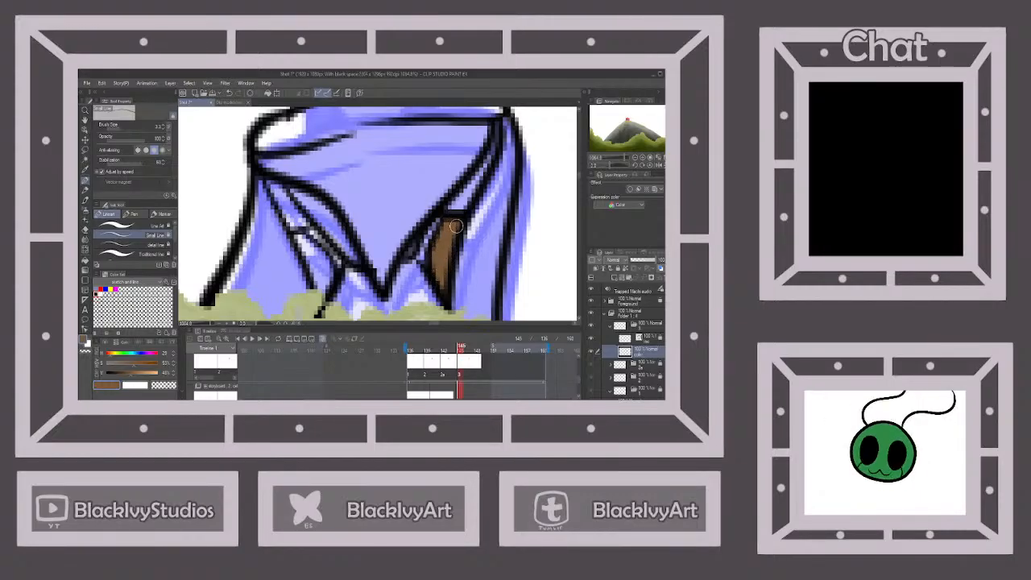
{"action": "left_click", "coordinate": [85, 261]}
{"action": "left_click", "coordinate": [306, 260]}
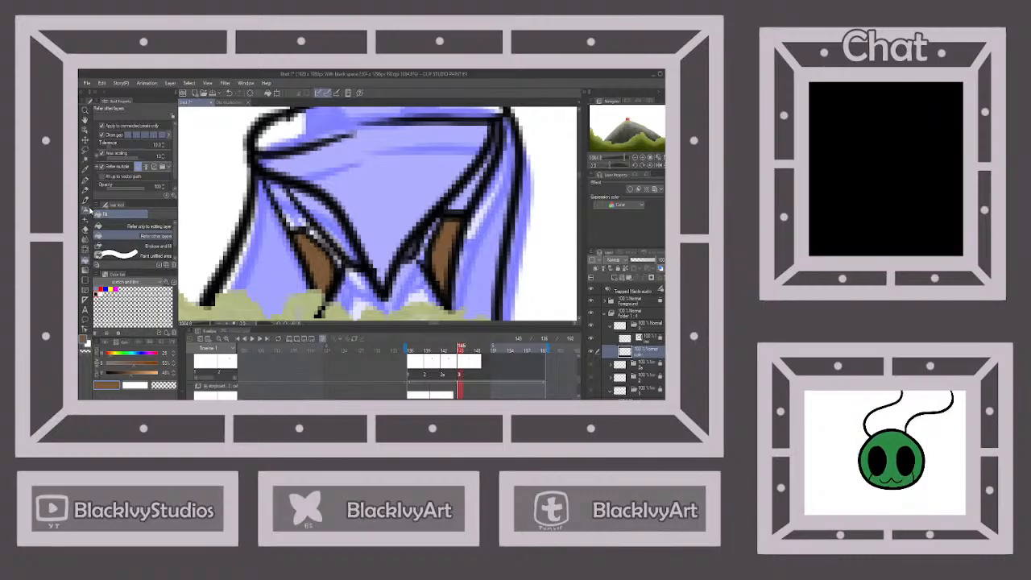
{"action": "left_click", "coordinate": [86, 181]}
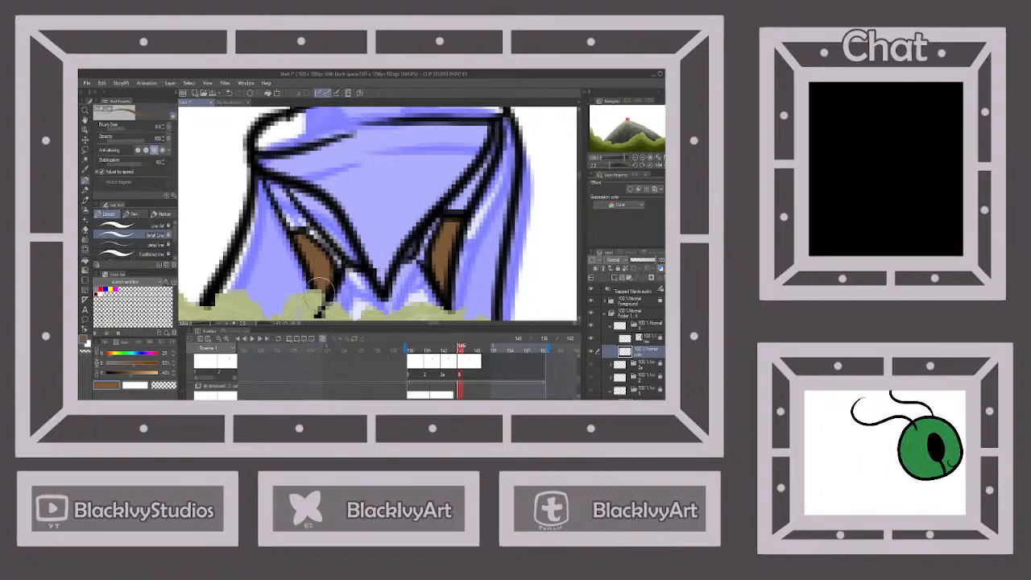
{"action": "left_click", "coordinate": [120, 128]}
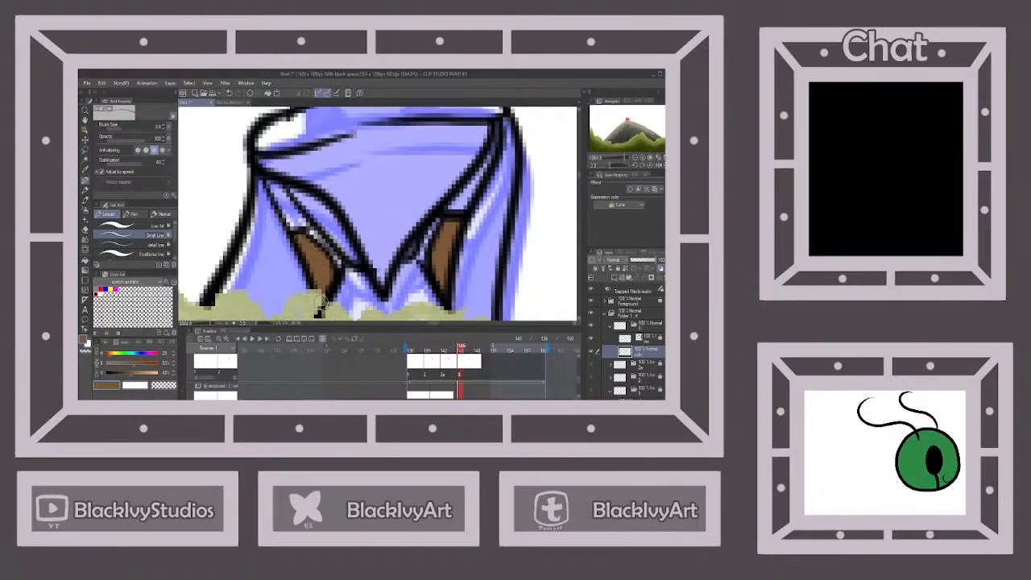
{"action": "scroll", "coordinate": [321, 292], "scroll_direction": "down", "scroll_amount": 2}
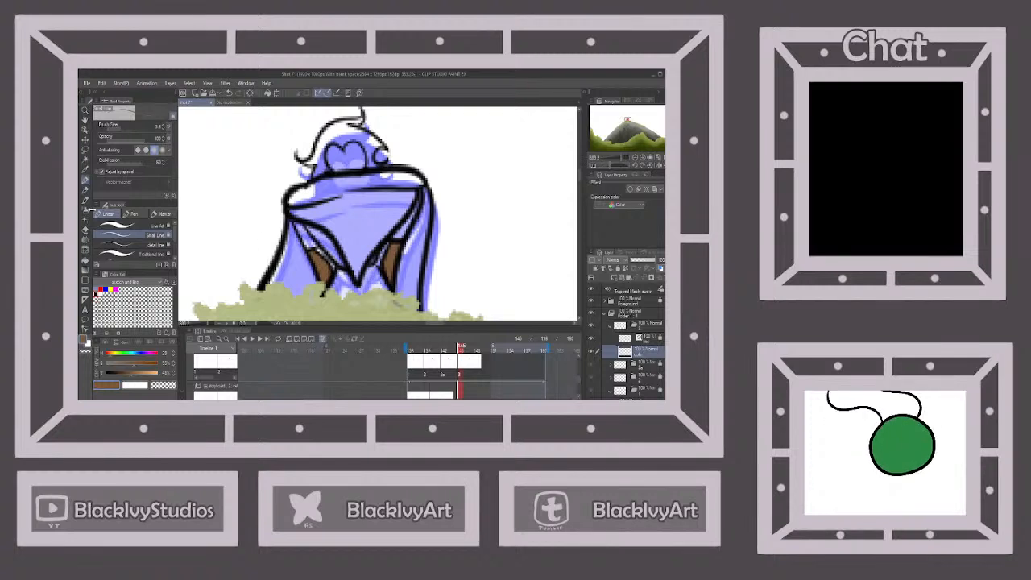
{"action": "left_click", "coordinate": [86, 249]}
{"action": "left_click", "coordinate": [356, 151]}
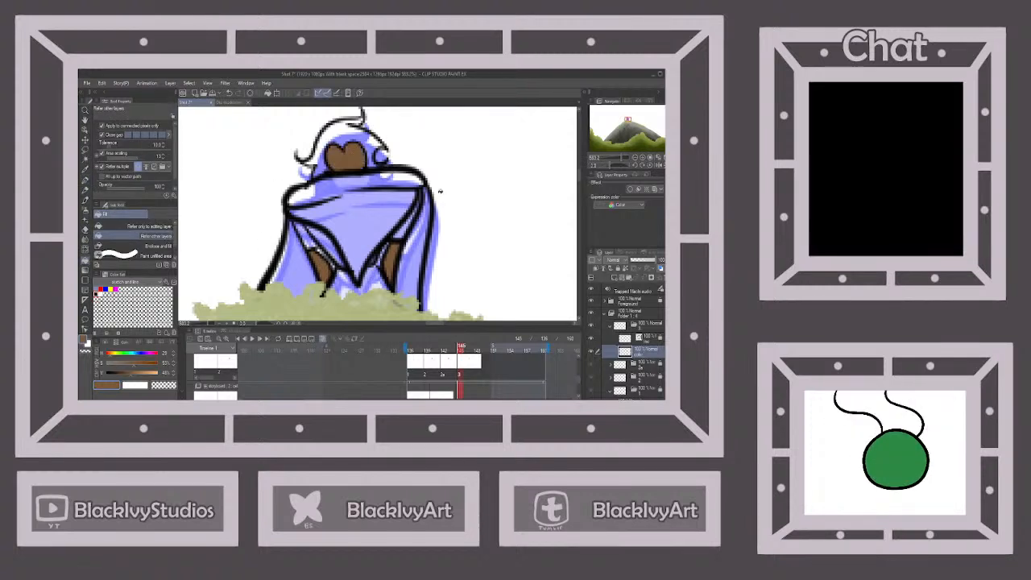
Fill the cloak's front flap and collar on cel 3's color layer with the lighter grey sampled from cel 2a.
{"action": "left_click", "coordinate": [648, 364]}
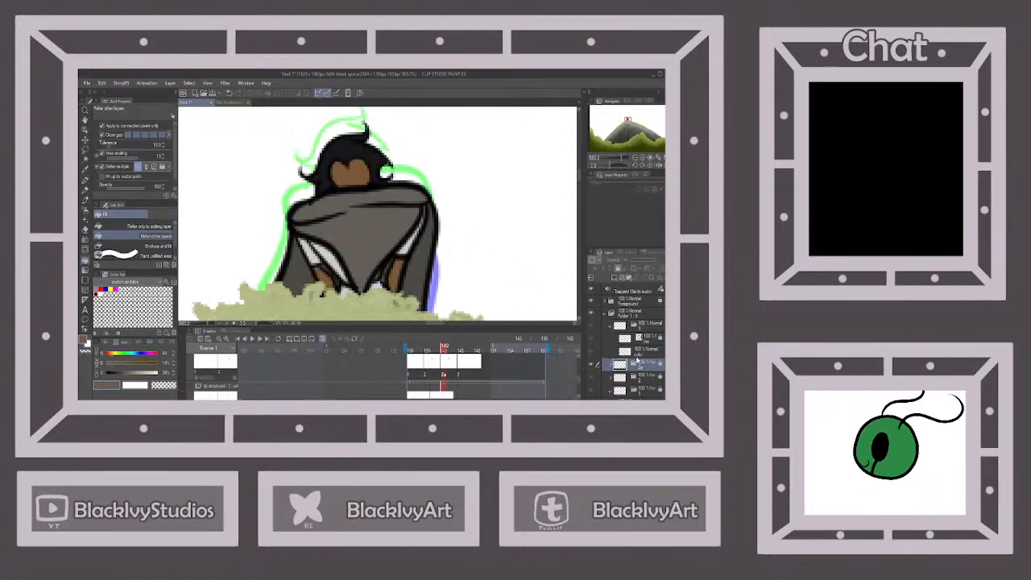
{"action": "left_click", "coordinate": [651, 351]}
{"action": "left_click", "coordinate": [397, 182]}
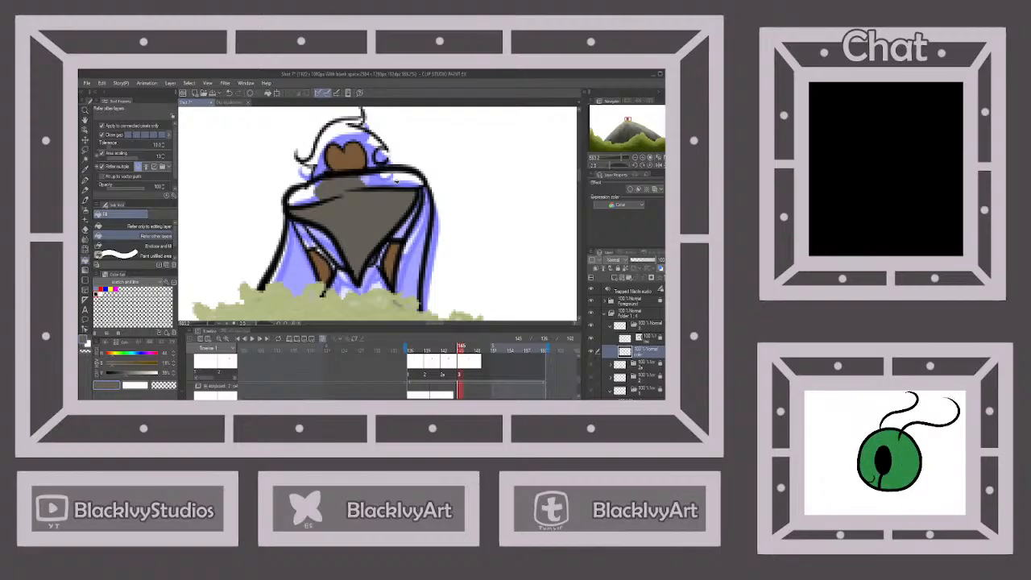
{"action": "key", "text": "ctrl+z"}
{"action": "left_click", "coordinate": [310, 195]}
{"action": "left_click", "coordinate": [378, 178]}
{"action": "left_click", "coordinate": [372, 208]}
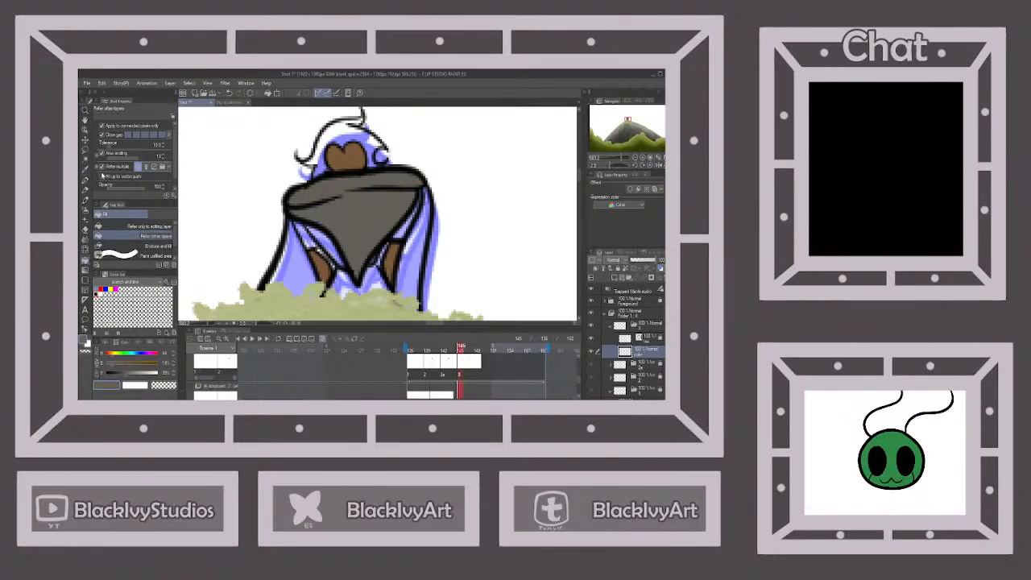
Sample the dark grey from cel 2a's cloak and fill both side panels of the cloak on cel 3's color layer.
{"action": "left_click", "coordinate": [85, 178]}
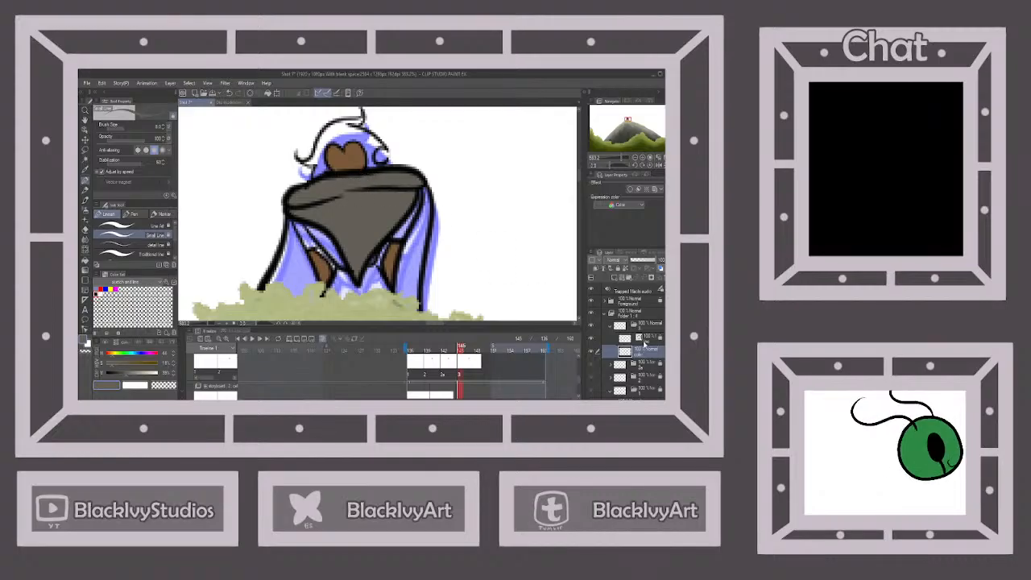
{"action": "left_click", "coordinate": [644, 367]}
{"action": "left_click", "coordinate": [416, 276], "text": "alt"}
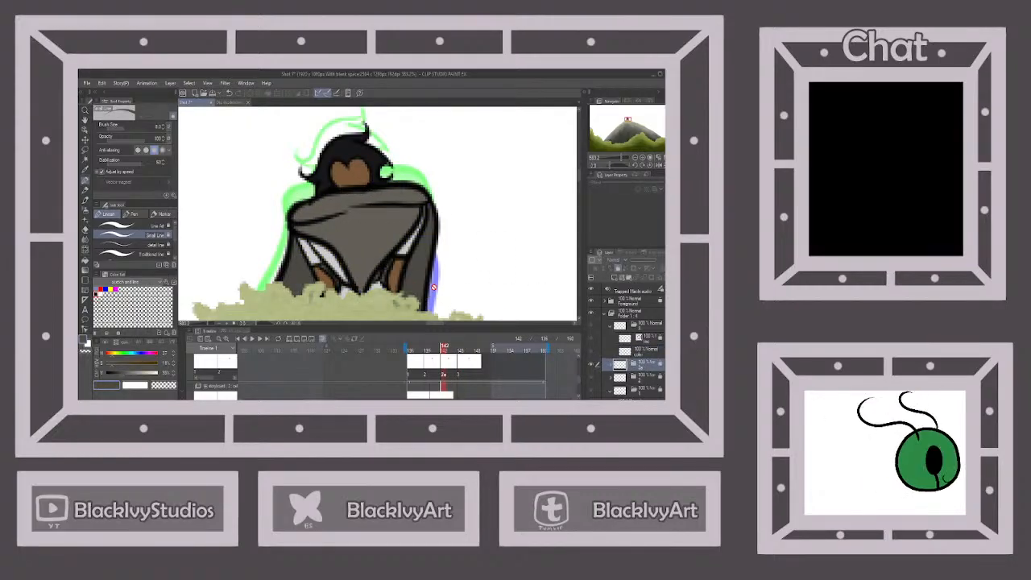
{"action": "left_click", "coordinate": [649, 351]}
{"action": "left_click", "coordinate": [85, 259]}
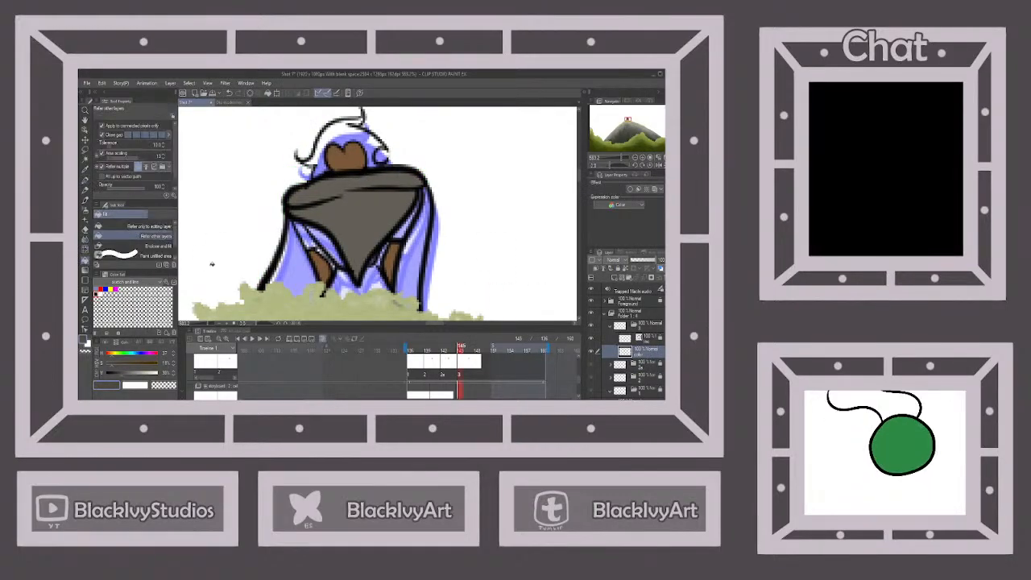
{"action": "left_click", "coordinate": [296, 266]}
{"action": "left_click", "coordinate": [426, 274]}
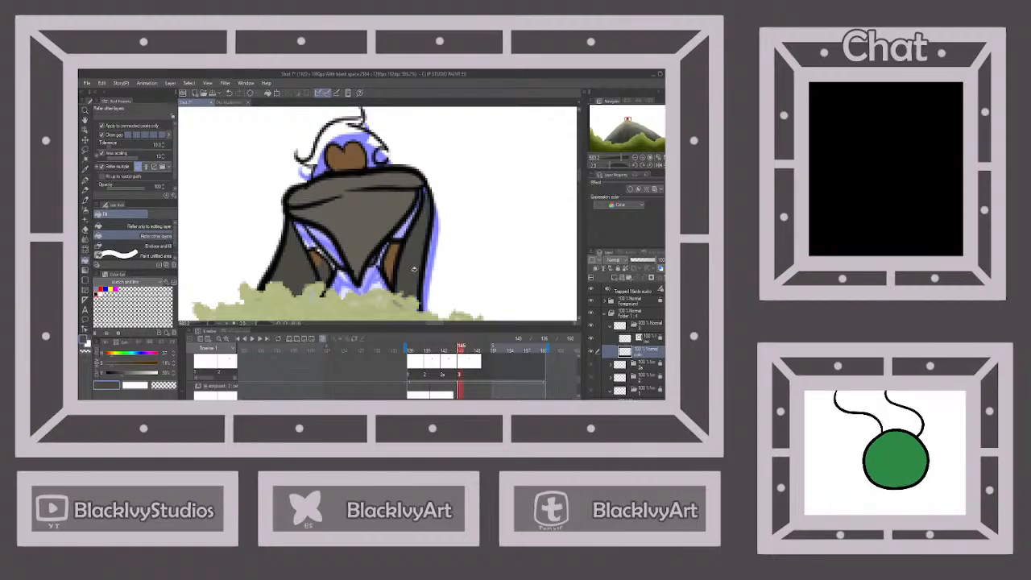
Sample the arm's brown and brush it along the figure's left-hand arm to touch up its fill on cel 3.
{"action": "left_click", "coordinate": [85, 180]}
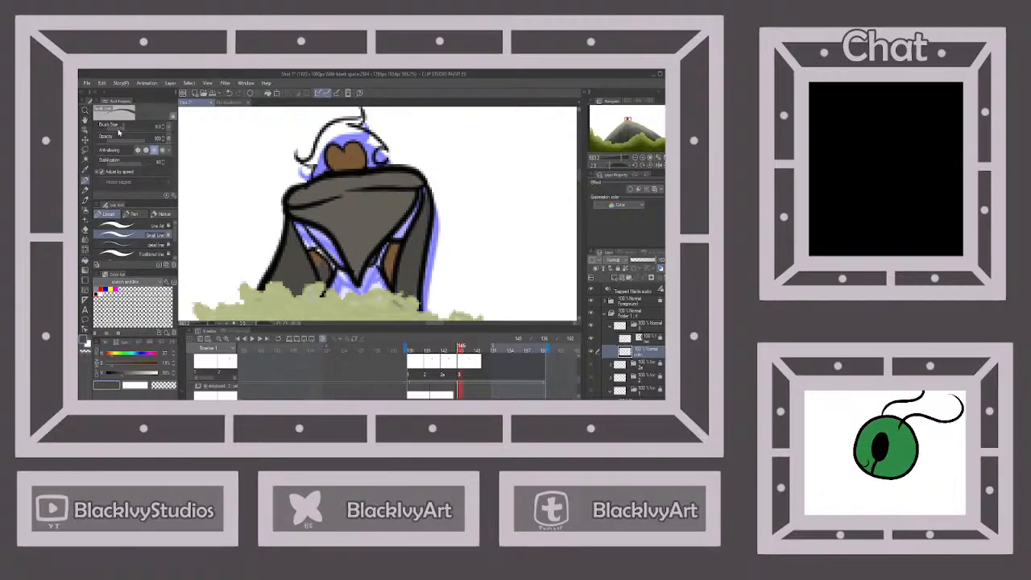
{"action": "scroll", "coordinate": [435, 187], "scroll_direction": "up", "scroll_amount": 2}
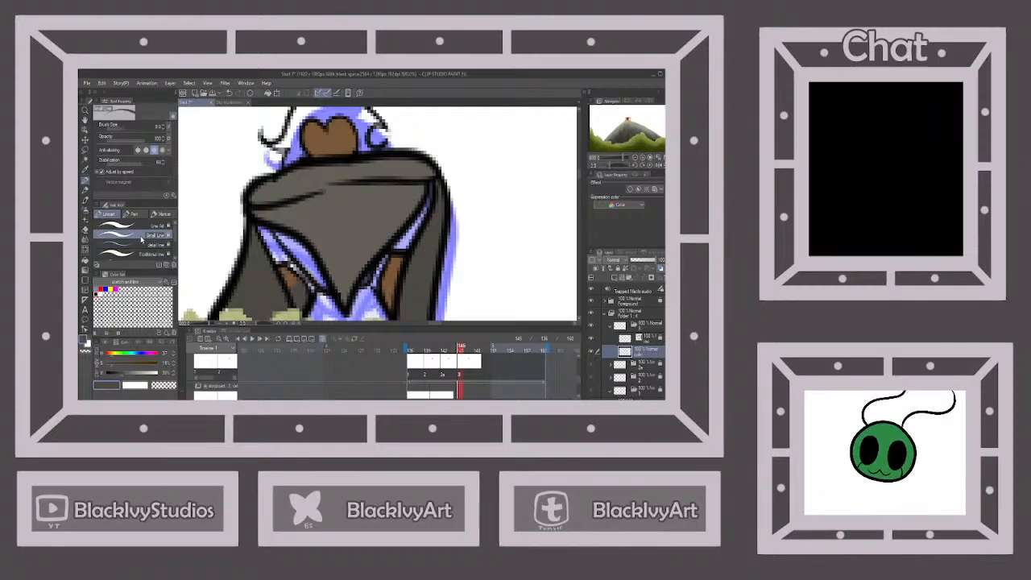
{"action": "scroll", "coordinate": [278, 292], "scroll_direction": "down", "scroll_amount": 2}
{"action": "scroll", "coordinate": [278, 291], "scroll_direction": "up", "scroll_amount": 2}
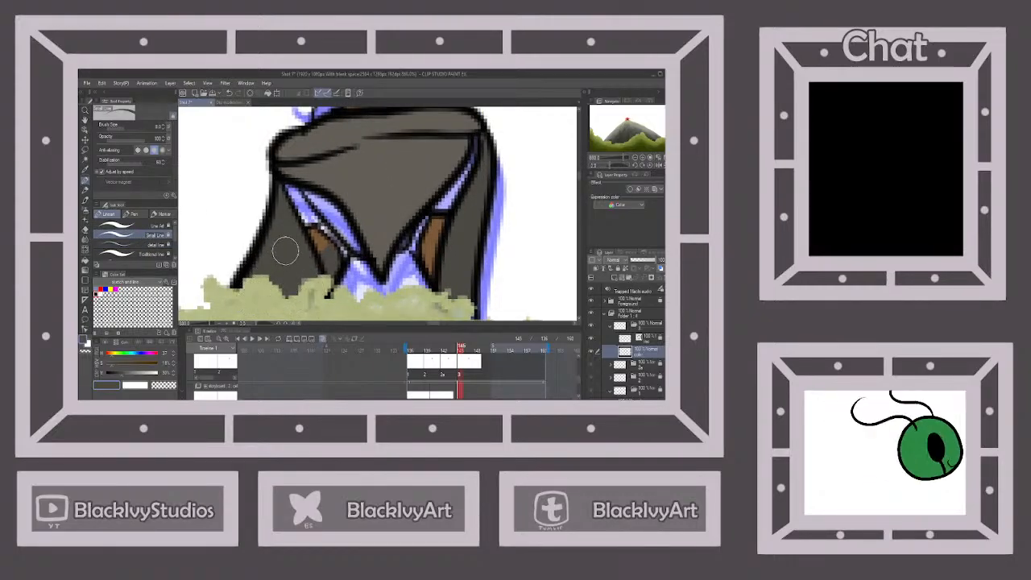
{"action": "scroll", "coordinate": [281, 235], "scroll_direction": "up", "scroll_amount": 3}
{"action": "left_click", "coordinate": [314, 231], "text": "alt"}
{"action": "left_click_drag", "start_coordinate": [314, 231], "coordinate": [329, 262]}
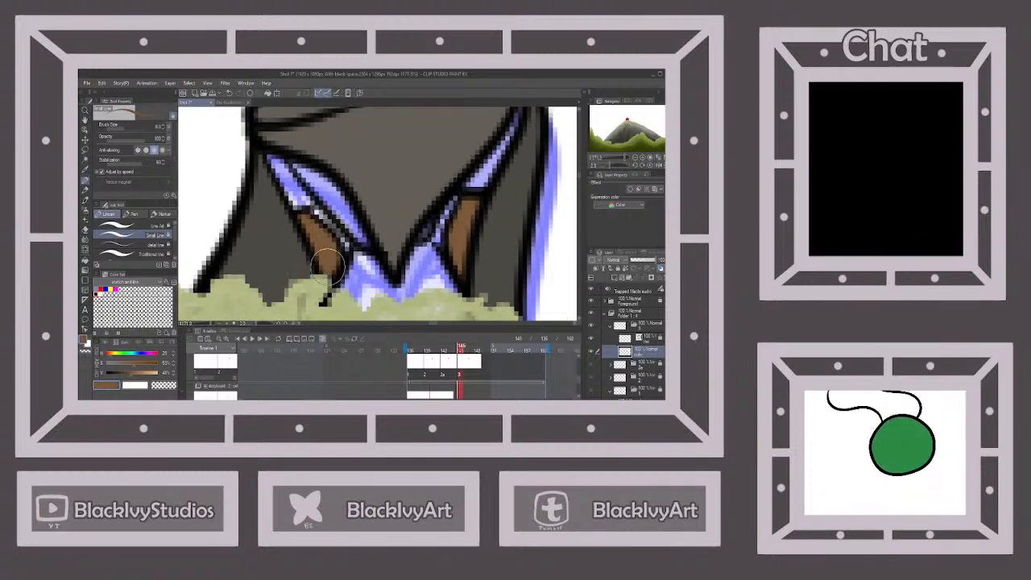
Sample the cloak's dark grey and paint the small gap along the right-hand arm's inner edge with a smaller brush.
{"action": "scroll", "coordinate": [326, 261], "scroll_direction": "down", "scroll_amount": 5}
{"action": "left_click", "coordinate": [455, 251], "text": "alt"}
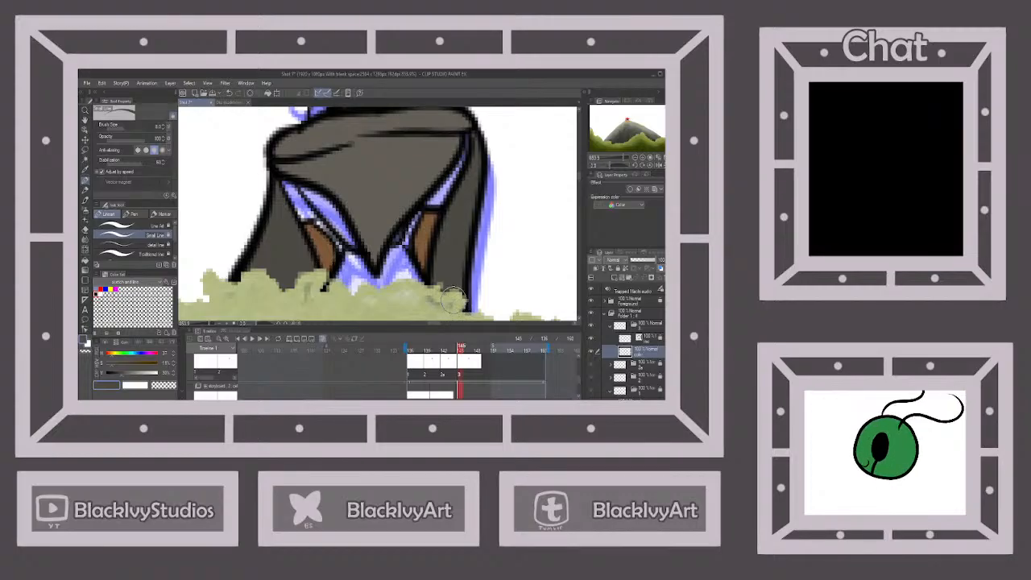
{"action": "scroll", "coordinate": [411, 237], "scroll_direction": "up", "scroll_amount": 3}
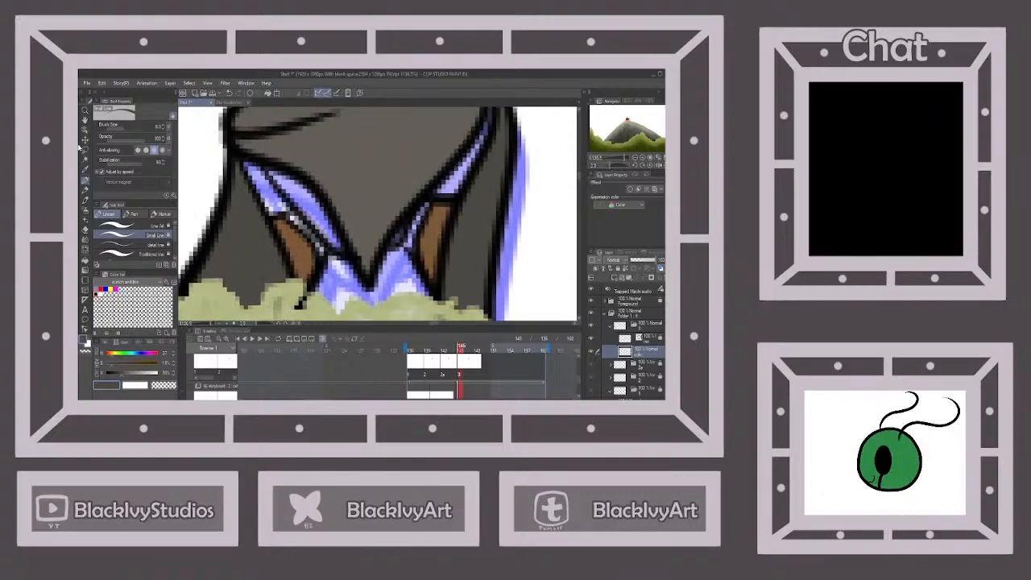
{"action": "scroll", "coordinate": [406, 241], "scroll_direction": "up", "scroll_amount": 2}
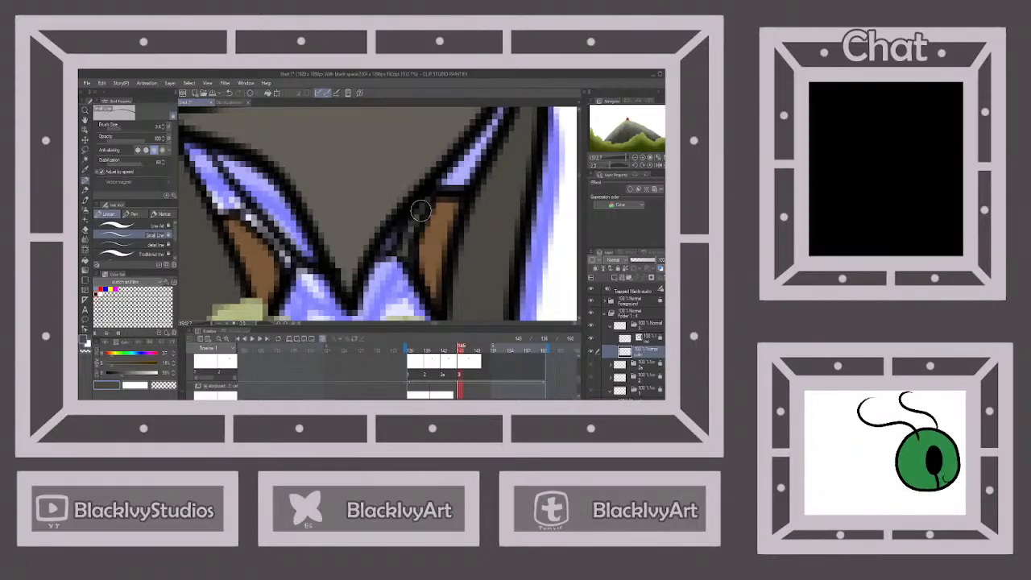
{"action": "key", "text": "ctrl+minus"}
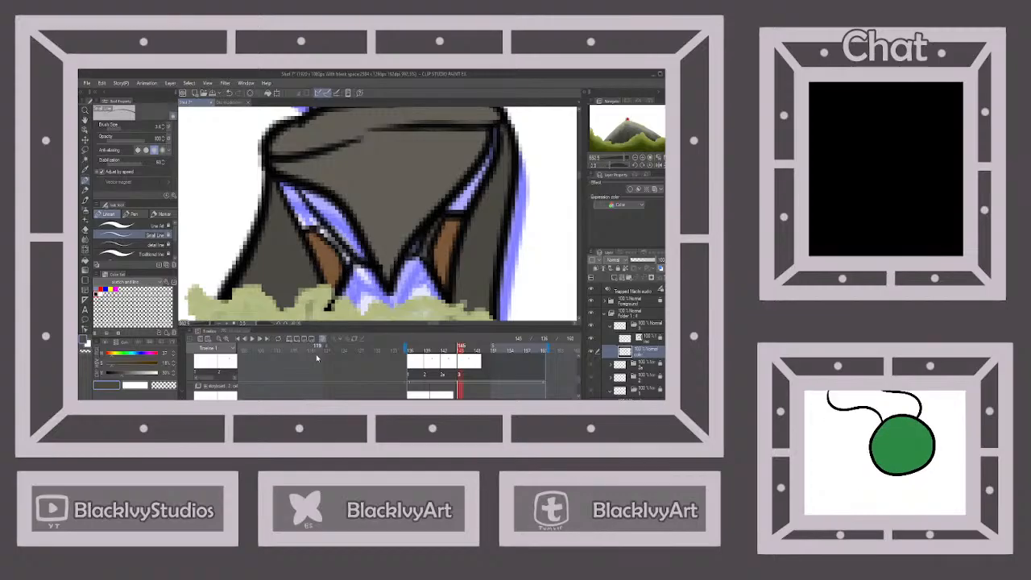